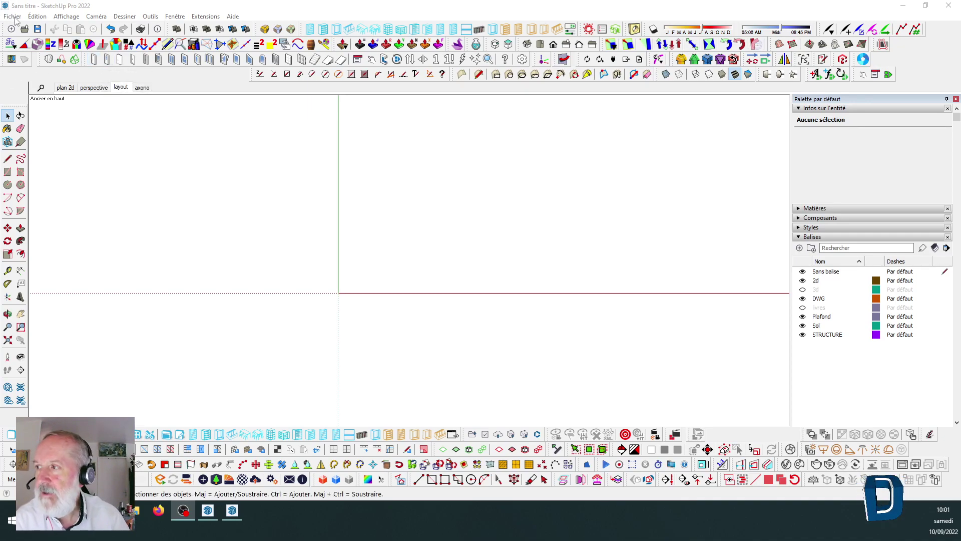
Import the image bureau01.JPG from the Desktop as a new matched photo, filtering for all supported image types.
{"action": "left_click", "coordinate": [13, 17]}
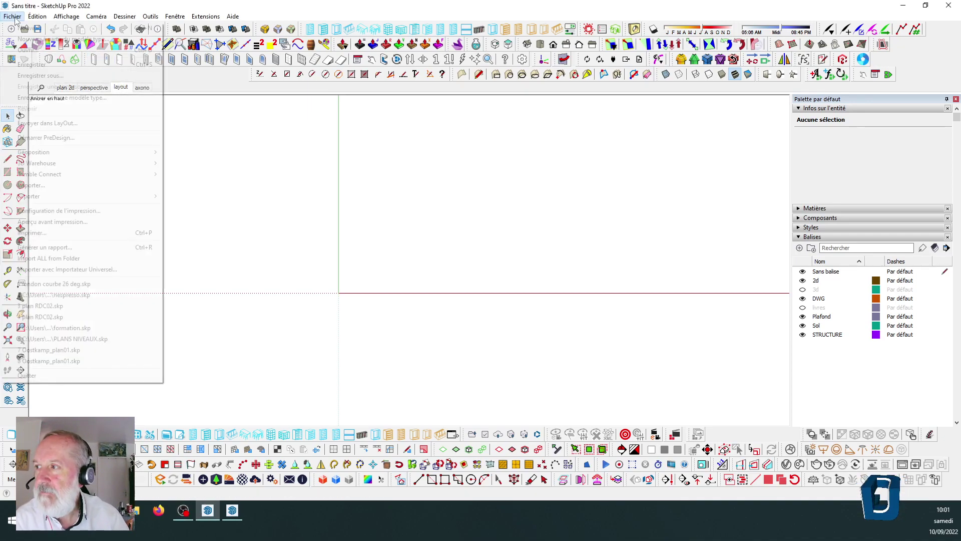
{"action": "left_click", "coordinate": [41, 188]}
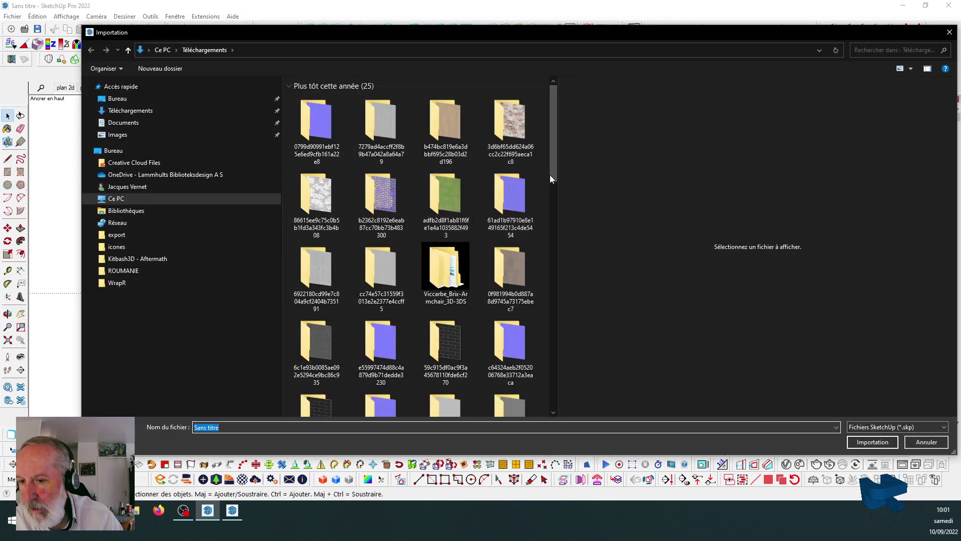
{"action": "left_click", "coordinate": [118, 99]}
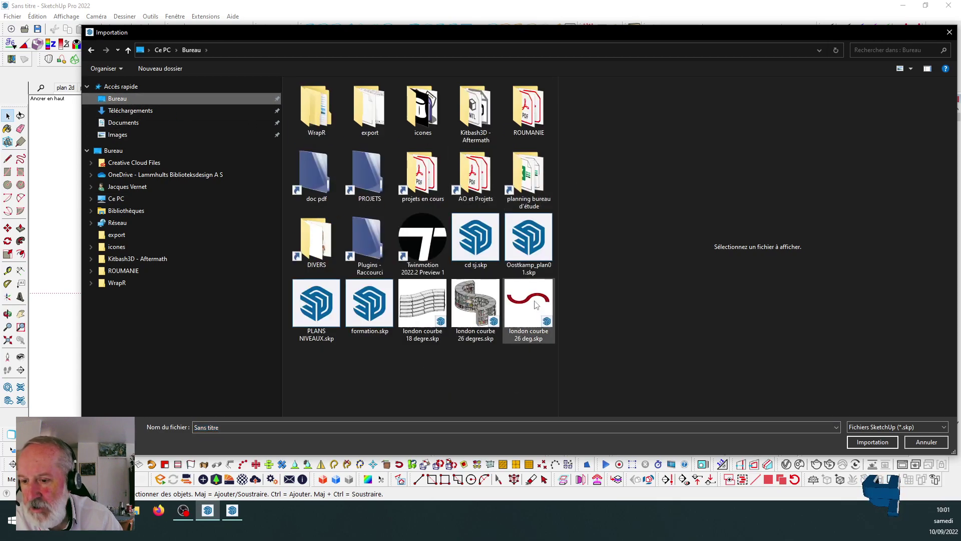
{"action": "left_click", "coordinate": [923, 427]}
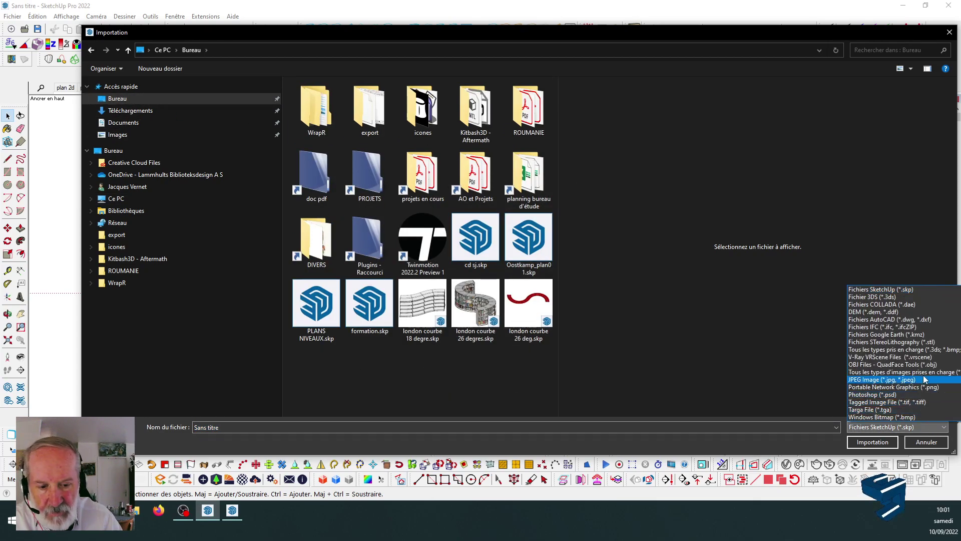
{"action": "left_click", "coordinate": [922, 375]}
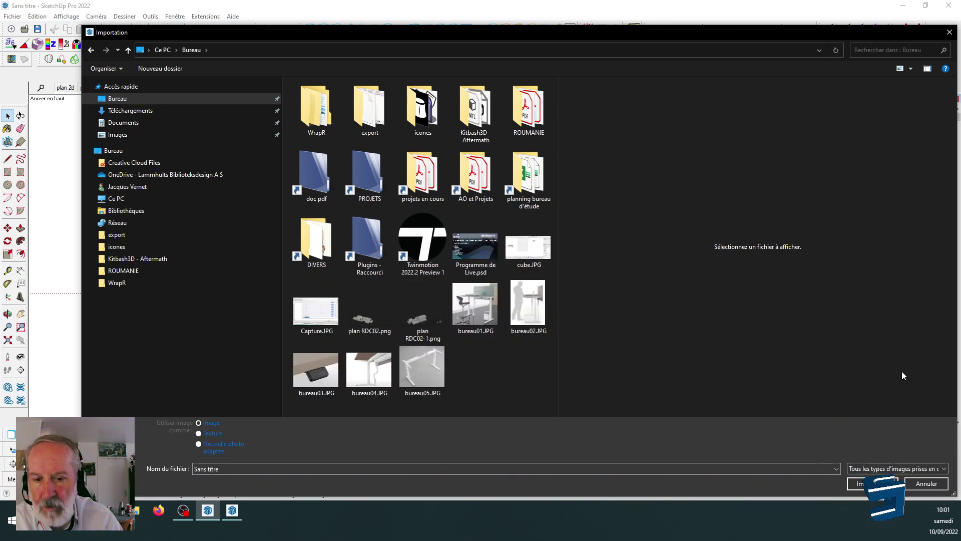
{"action": "left_click", "coordinate": [482, 309]}
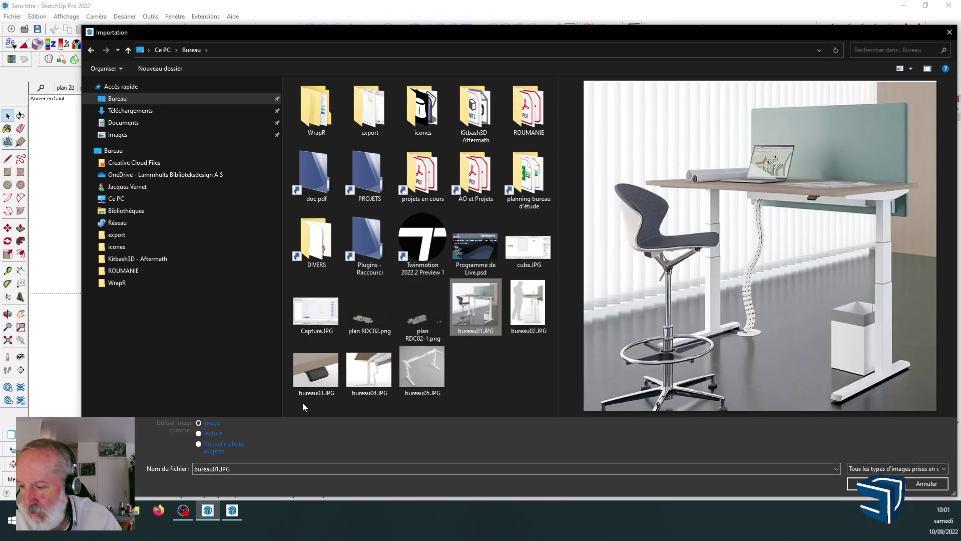
{"action": "left_click", "coordinate": [198, 444]}
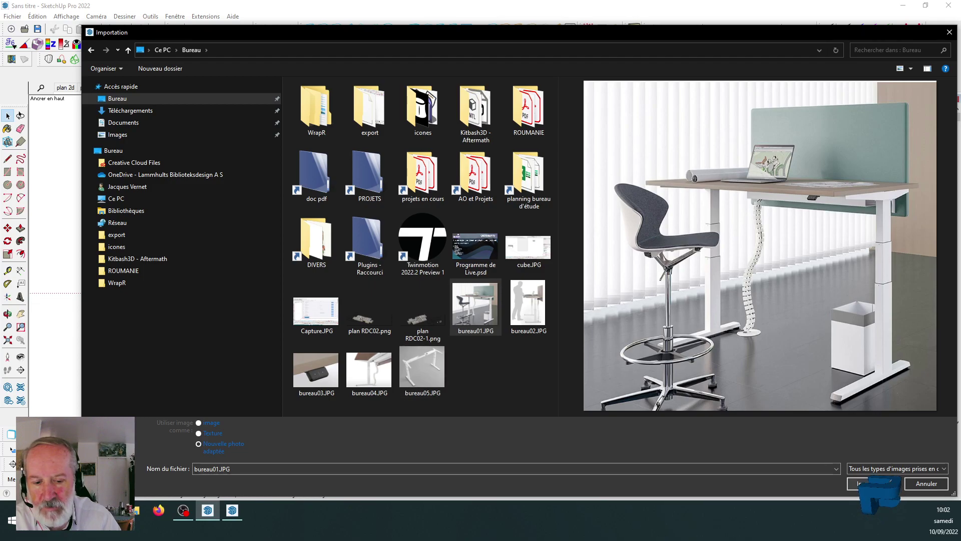
{"action": "left_click", "coordinate": [875, 483]}
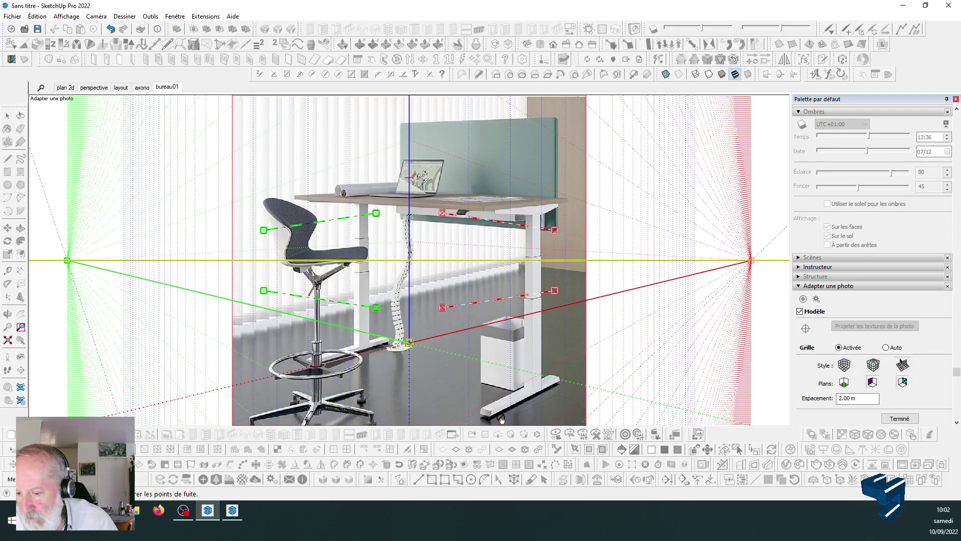
Place the axis origin on the floor at the front corner of the right desk foot in the photo.
{"action": "scroll", "coordinate": [501, 418], "scroll_direction": "up", "scroll_amount": 1}
{"action": "scroll", "coordinate": [502, 418], "scroll_direction": "up", "scroll_amount": 3}
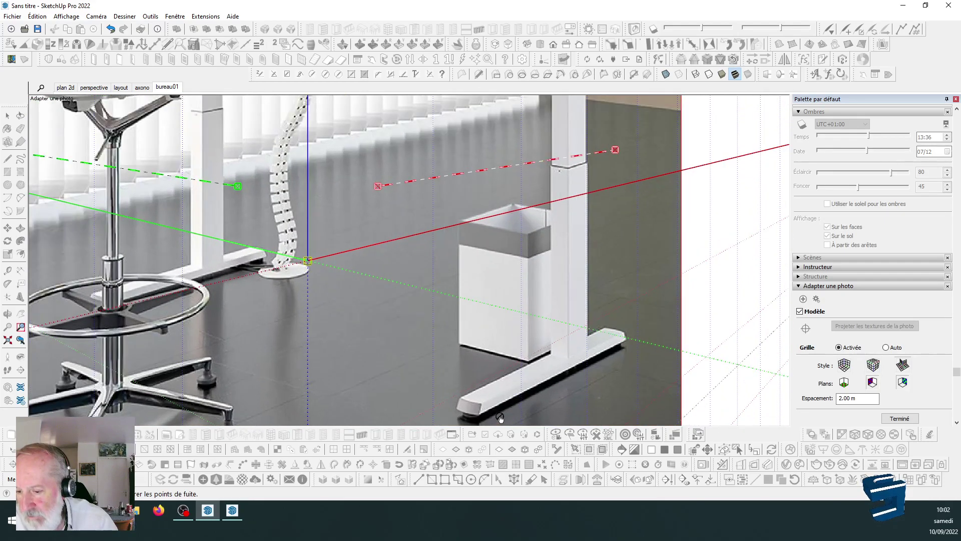
{"action": "left_click_drag", "start_coordinate": [307, 260], "coordinate": [480, 422]}
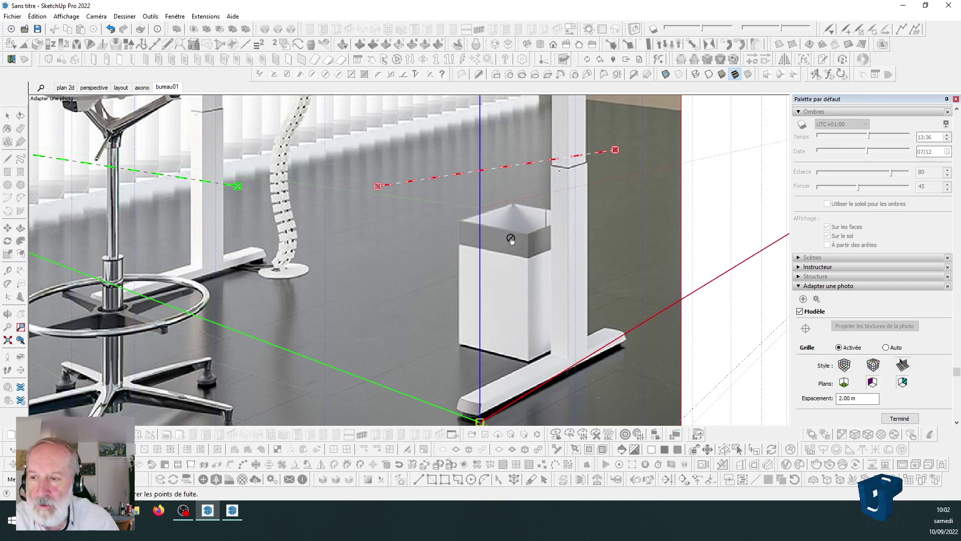
Align both ends of the lower red vanishing-point bar with the long upper edge of the right desk foot.
{"action": "left_click_drag", "start_coordinate": [377, 186], "coordinate": [461, 396]}
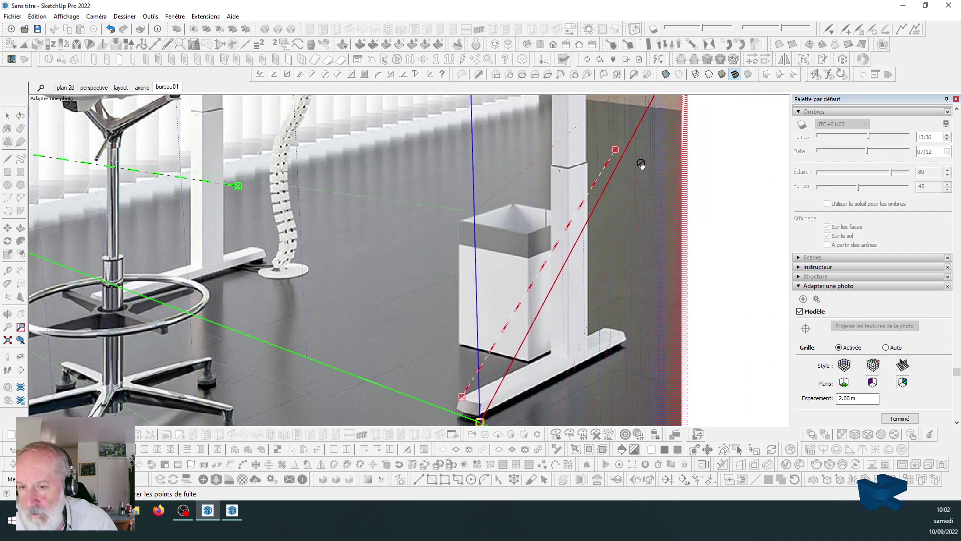
{"action": "left_click_drag", "start_coordinate": [616, 153], "coordinate": [632, 314]}
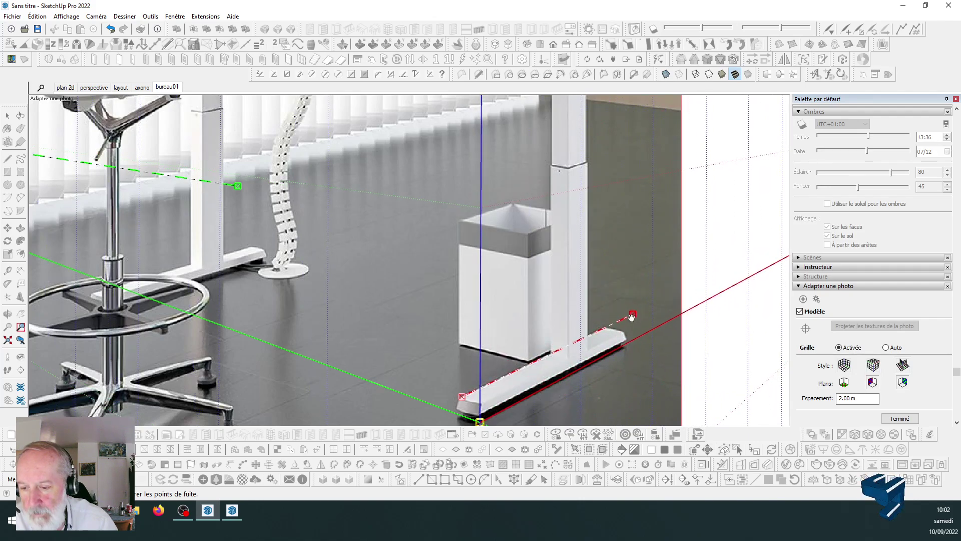
{"action": "scroll", "coordinate": [510, 307], "scroll_direction": "down", "scroll_amount": 1}
{"action": "scroll", "coordinate": [509, 309], "scroll_direction": "down", "scroll_amount": 3}
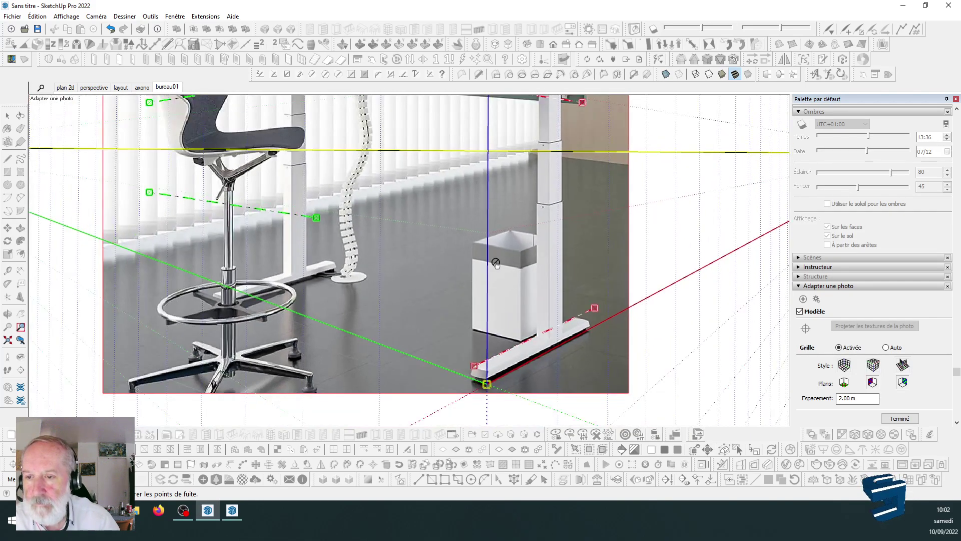
Align both ends of the upper red vanishing-point bar with the upper right-hand side edge of the tabletop.
{"action": "scroll", "coordinate": [523, 104], "scroll_direction": "up", "scroll_amount": 1}
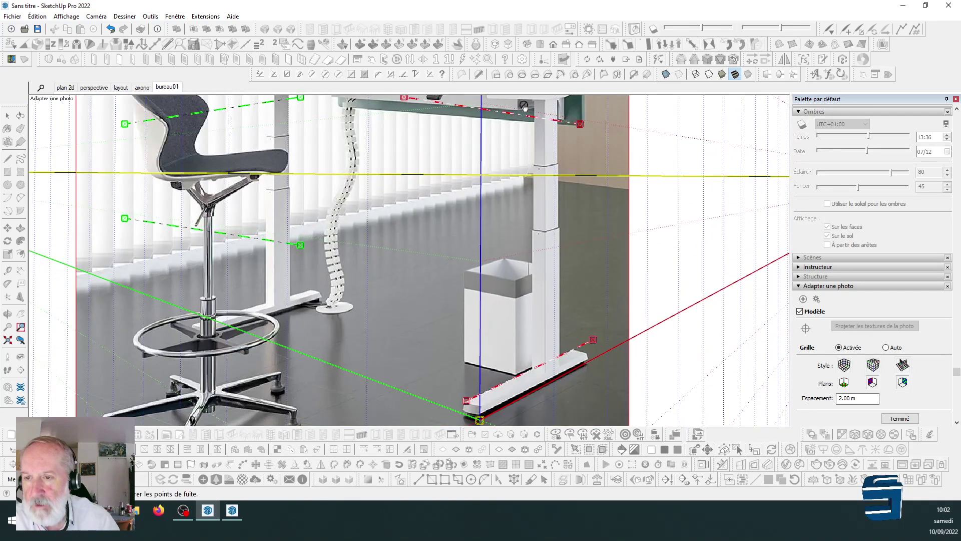
{"action": "scroll", "coordinate": [511, 193], "scroll_direction": "down", "scroll_amount": 3}
{"action": "scroll", "coordinate": [502, 122], "scroll_direction": "up", "scroll_amount": 4}
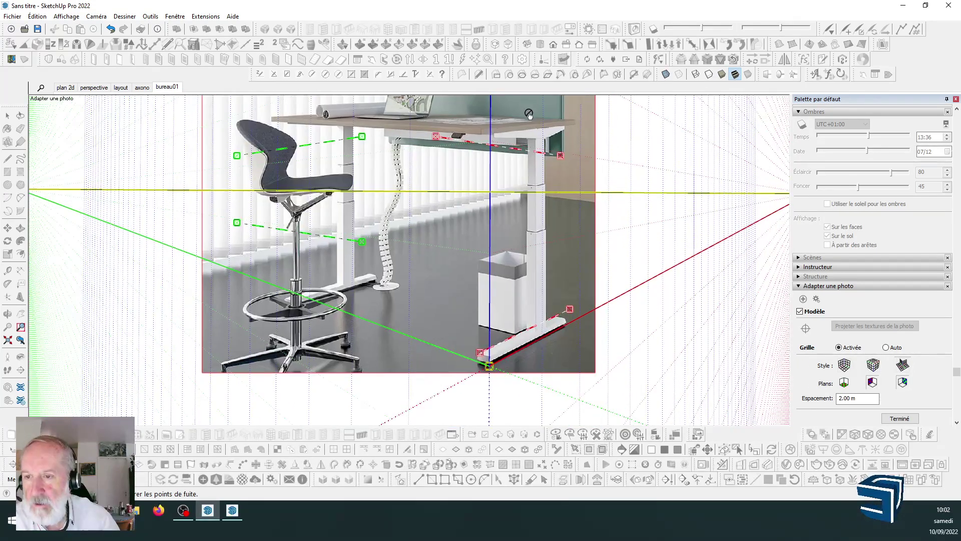
{"action": "scroll", "coordinate": [539, 110], "scroll_direction": "up", "scroll_amount": 6}
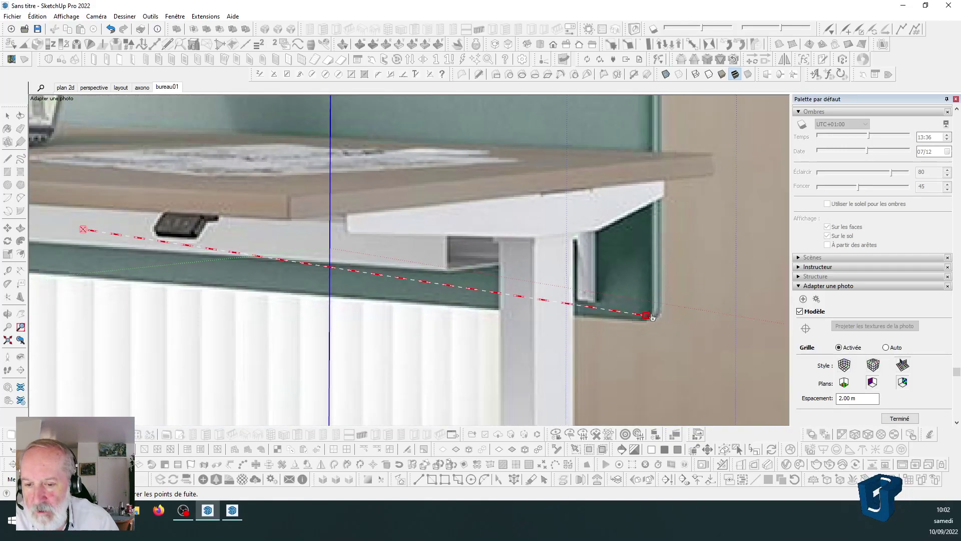
{"action": "left_click_drag", "start_coordinate": [645, 315], "coordinate": [713, 155]}
{"action": "left_click_drag", "start_coordinate": [86, 229], "coordinate": [293, 195]}
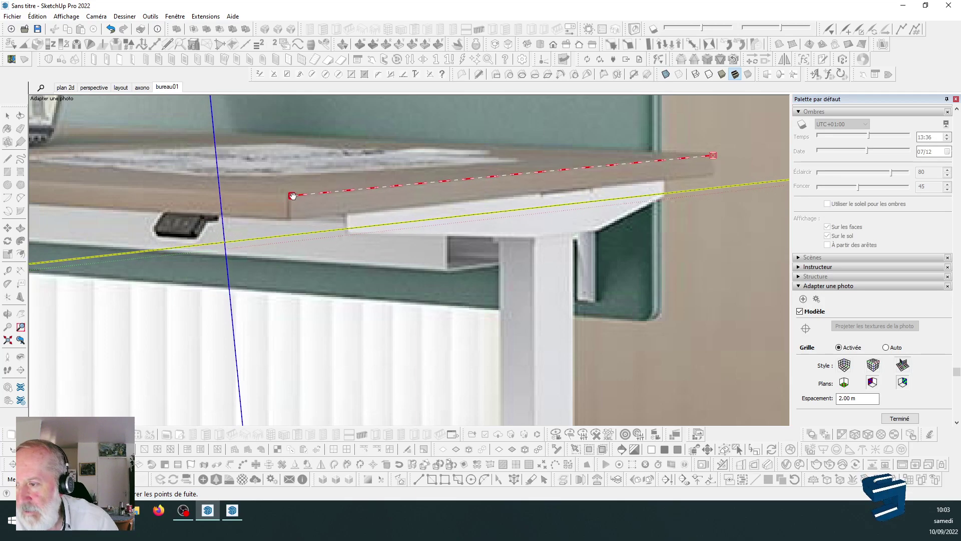
Place the right end of the upper green vanishing-point bar on the green divider screen's upper right corner.
{"action": "scroll", "coordinate": [622, 279], "scroll_direction": "down", "scroll_amount": 8}
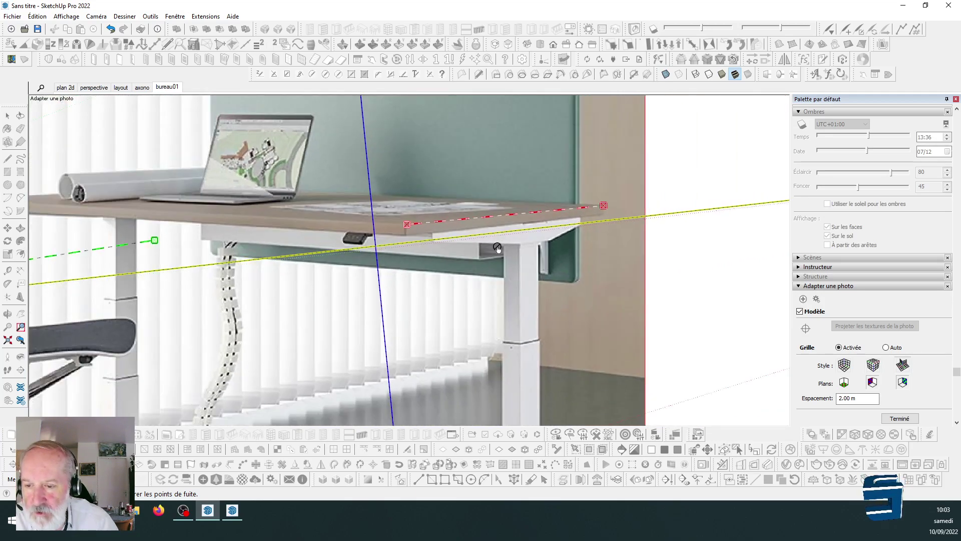
{"action": "scroll", "coordinate": [492, 287], "scroll_direction": "up", "scroll_amount": 2}
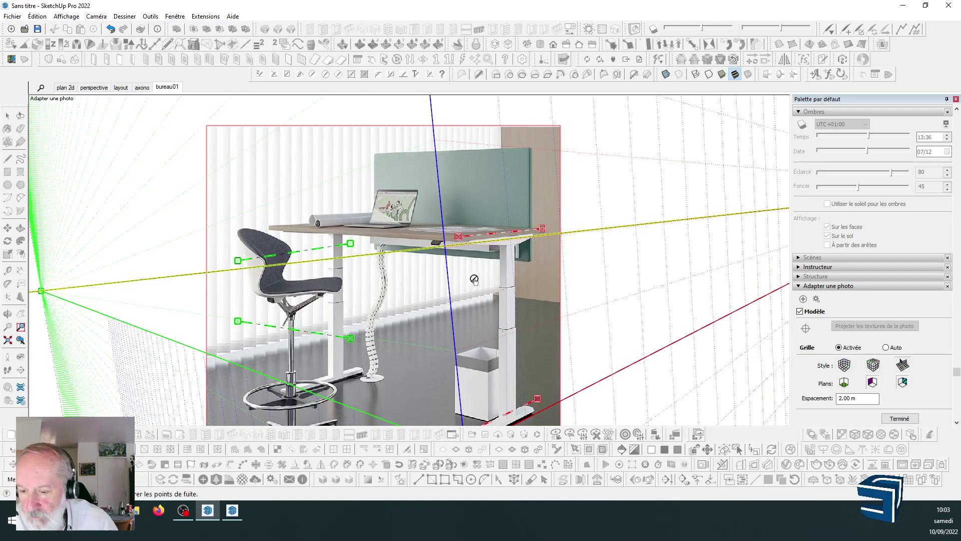
{"action": "scroll", "coordinate": [426, 207], "scroll_direction": "up", "scroll_amount": 2}
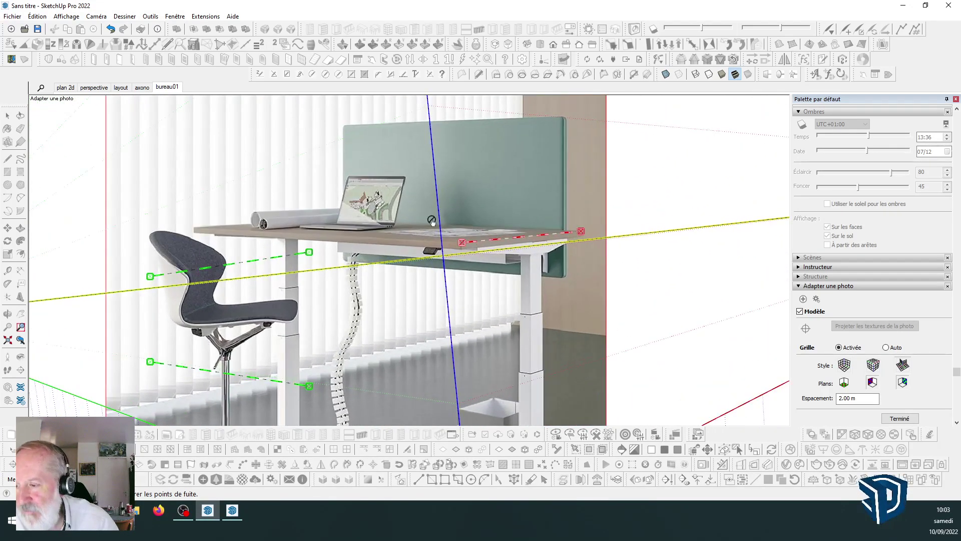
{"action": "scroll", "coordinate": [426, 208], "scroll_direction": "down", "scroll_amount": 4}
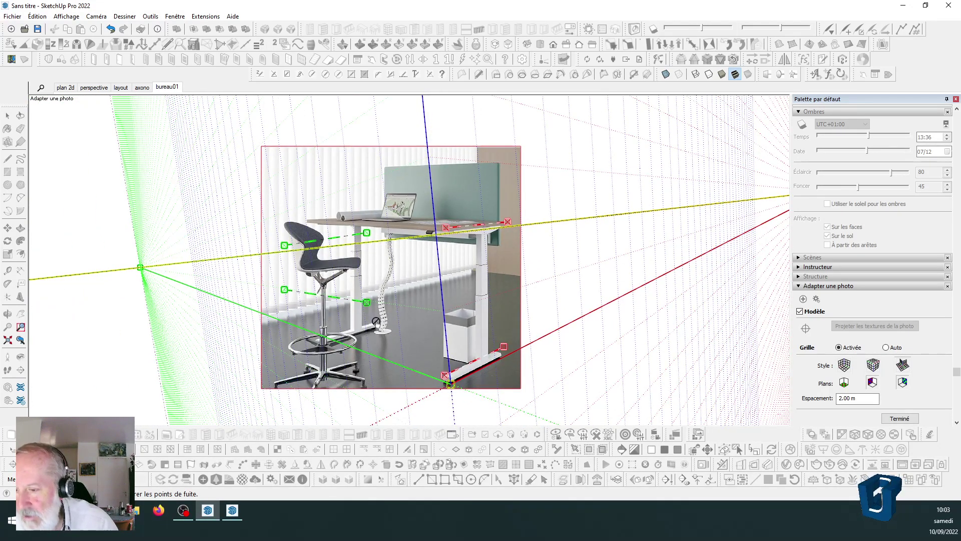
{"action": "scroll", "coordinate": [345, 251], "scroll_direction": "up", "scroll_amount": 3}
{"action": "scroll", "coordinate": [366, 233], "scroll_direction": "down", "scroll_amount": 4}
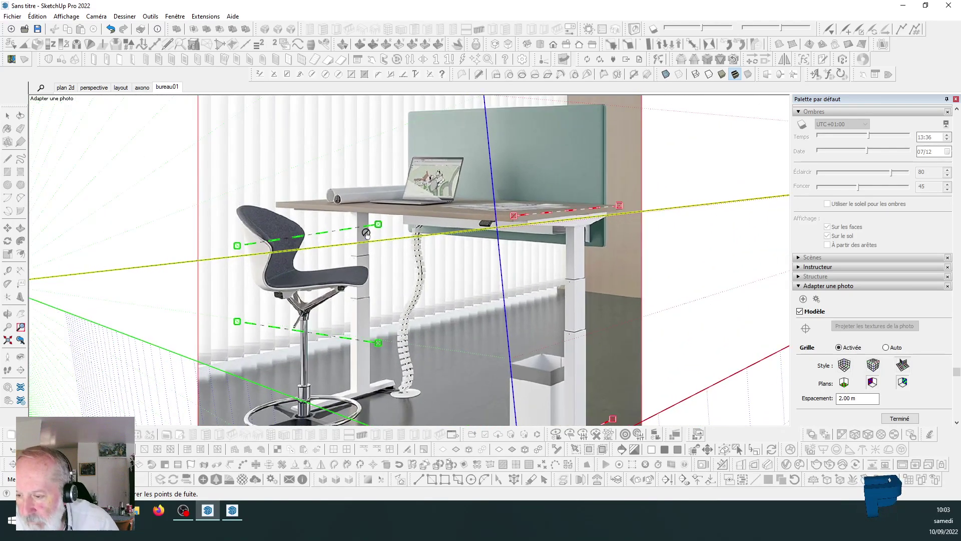
{"action": "scroll", "coordinate": [396, 219], "scroll_direction": "up", "scroll_amount": 2}
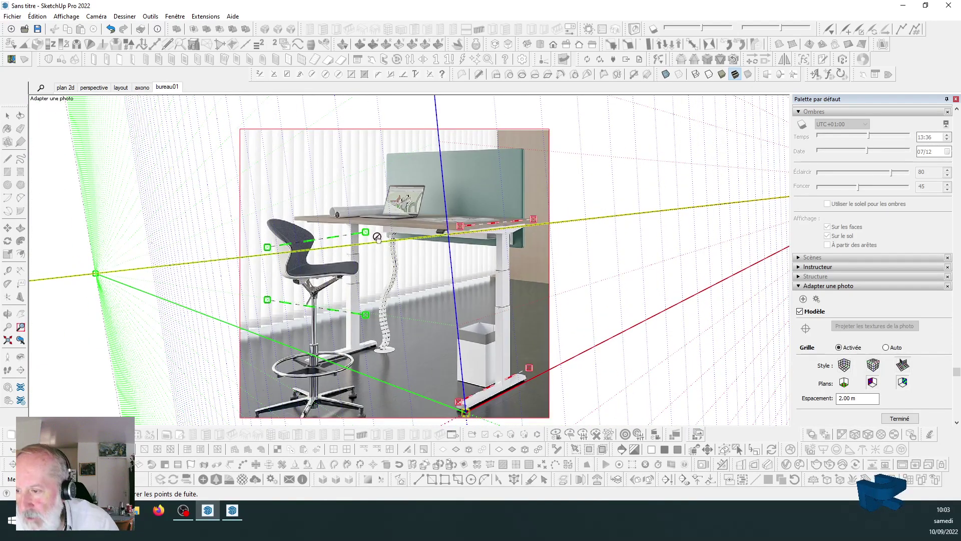
{"action": "left_click_drag", "start_coordinate": [366, 233], "coordinate": [521, 153]}
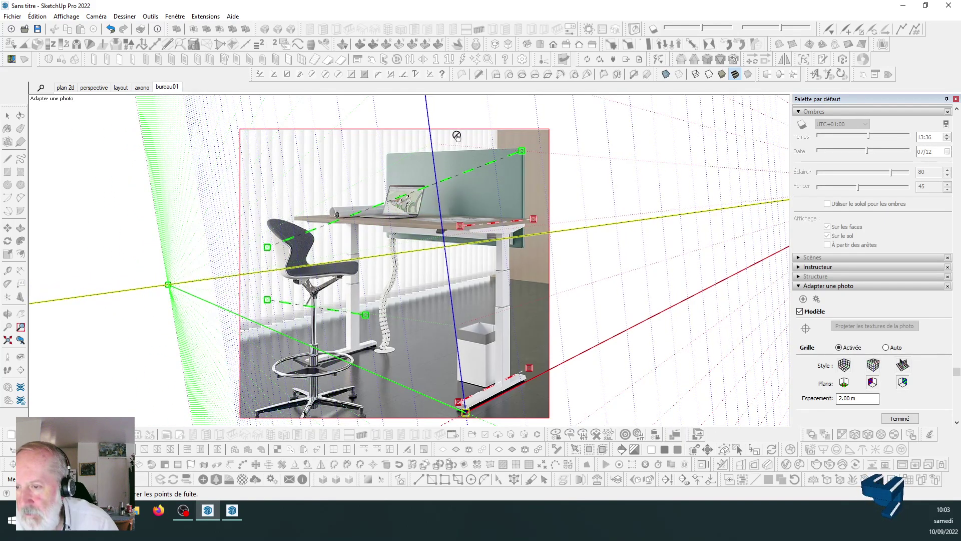
Place the left end of the upper green vanishing-point bar on the divider screen's upper left corner.
{"action": "scroll", "coordinate": [456, 135], "scroll_direction": "up", "scroll_amount": 5}
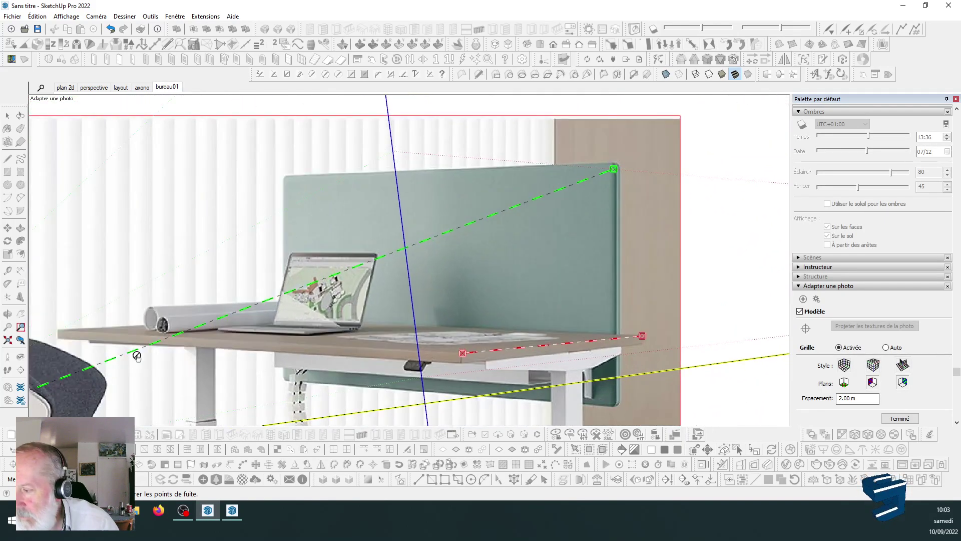
{"action": "scroll", "coordinate": [134, 357], "scroll_direction": "down", "scroll_amount": 3}
{"action": "left_click_drag", "start_coordinate": [61, 382], "coordinate": [266, 213]}
{"action": "scroll", "coordinate": [266, 213], "scroll_direction": "up", "scroll_amount": 5}
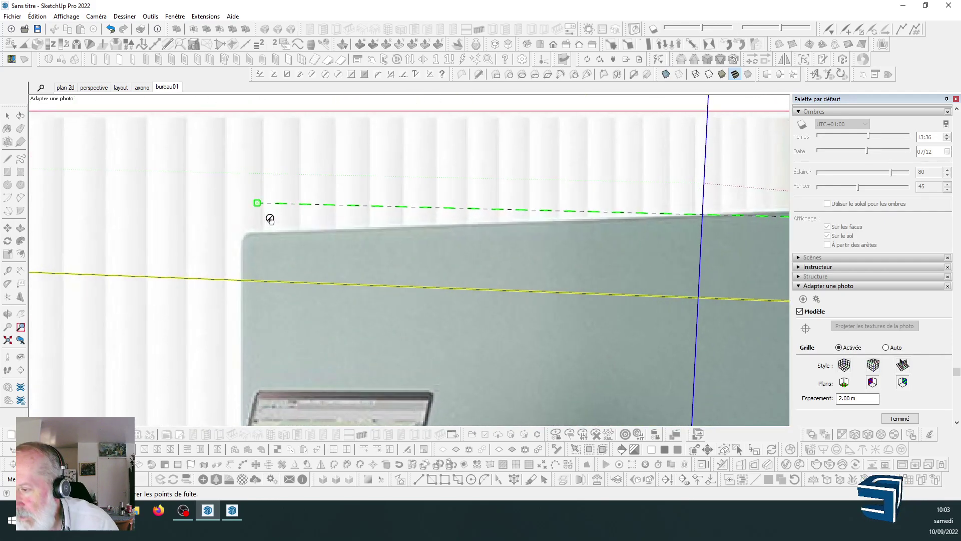
{"action": "scroll", "coordinate": [269, 219], "scroll_direction": "up", "scroll_amount": 2}
{"action": "left_click_drag", "start_coordinate": [244, 187], "coordinate": [235, 247]}
Fine-tune the right end of the upper green bar so it sits exactly on the divider screen's top edge.
{"action": "scroll", "coordinate": [142, 244], "scroll_direction": "down", "scroll_amount": 6}
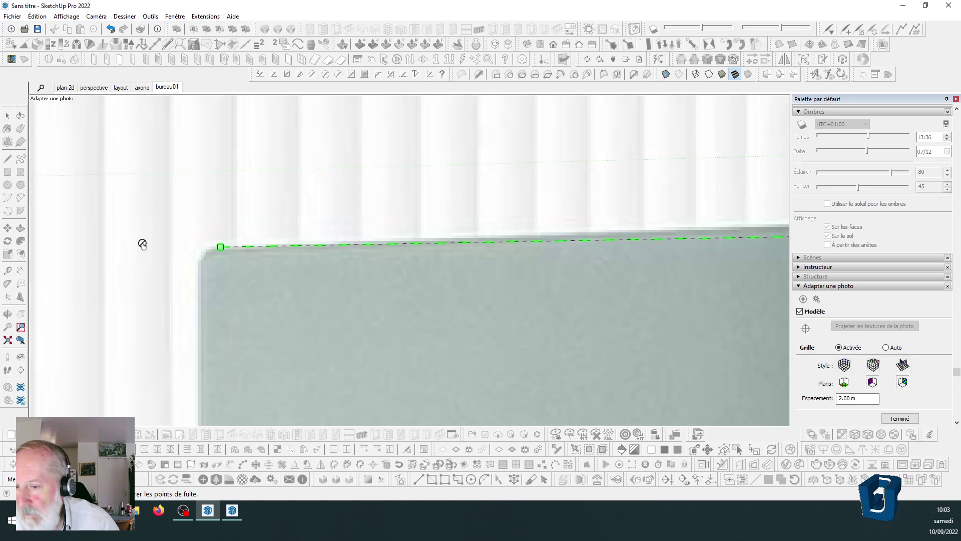
{"action": "scroll", "coordinate": [583, 256], "scroll_direction": "up", "scroll_amount": 6}
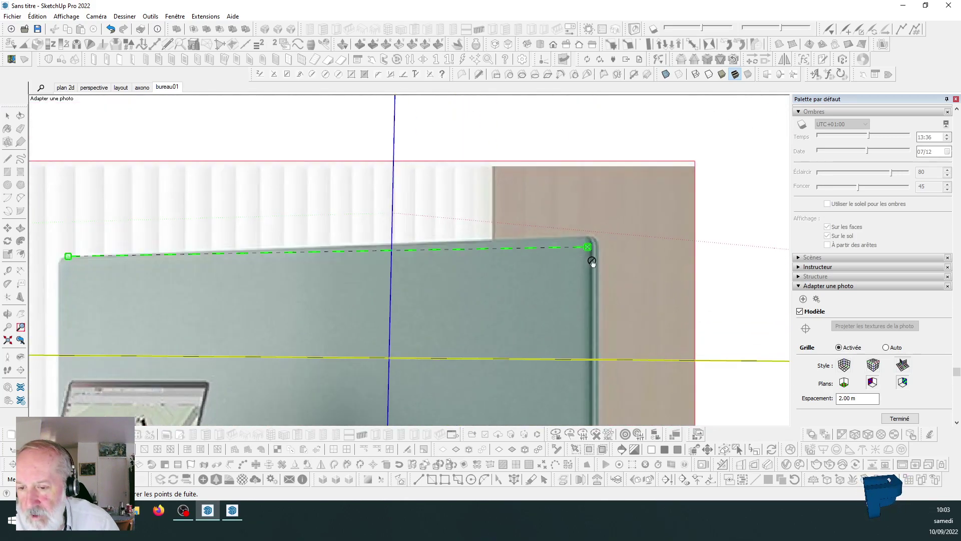
{"action": "left_click_drag", "start_coordinate": [577, 214], "coordinate": [584, 200]}
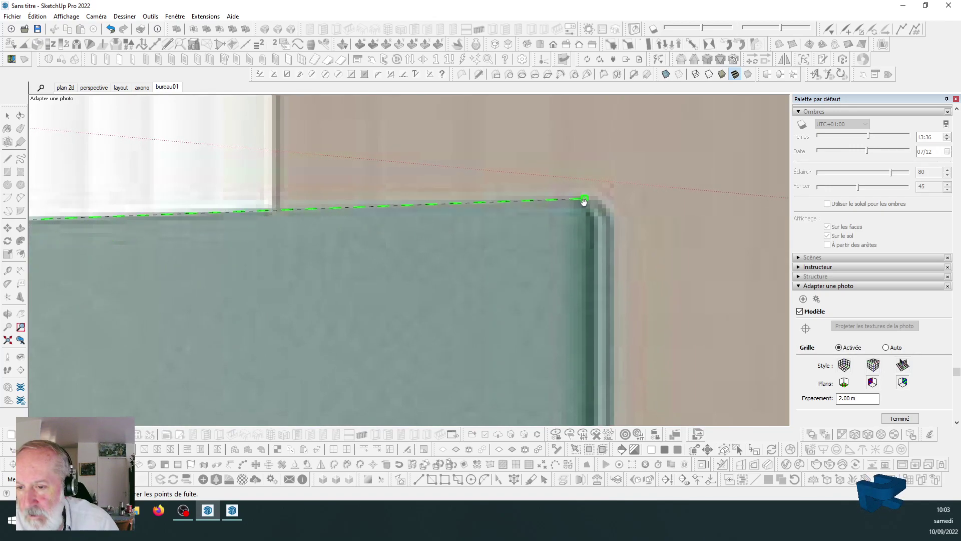
{"action": "scroll", "coordinate": [584, 201], "scroll_direction": "down", "scroll_amount": 6}
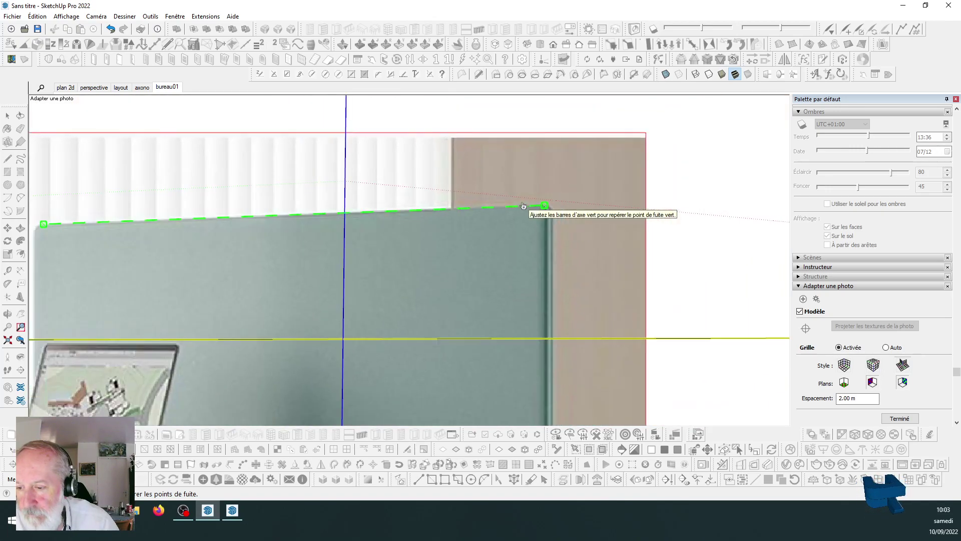
Place the right end of the lower green vanishing-point bar on the back tip of the right desk foot.
{"action": "scroll", "coordinate": [510, 212], "scroll_direction": "down", "scroll_amount": 8}
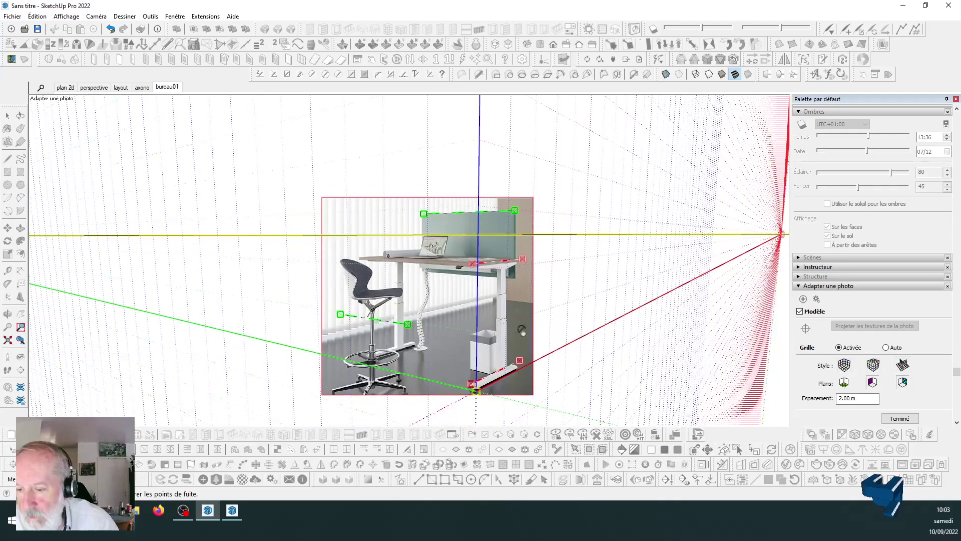
{"action": "scroll", "coordinate": [321, 304], "scroll_direction": "up", "scroll_amount": 2}
{"action": "scroll", "coordinate": [390, 300], "scroll_direction": "down", "scroll_amount": 2}
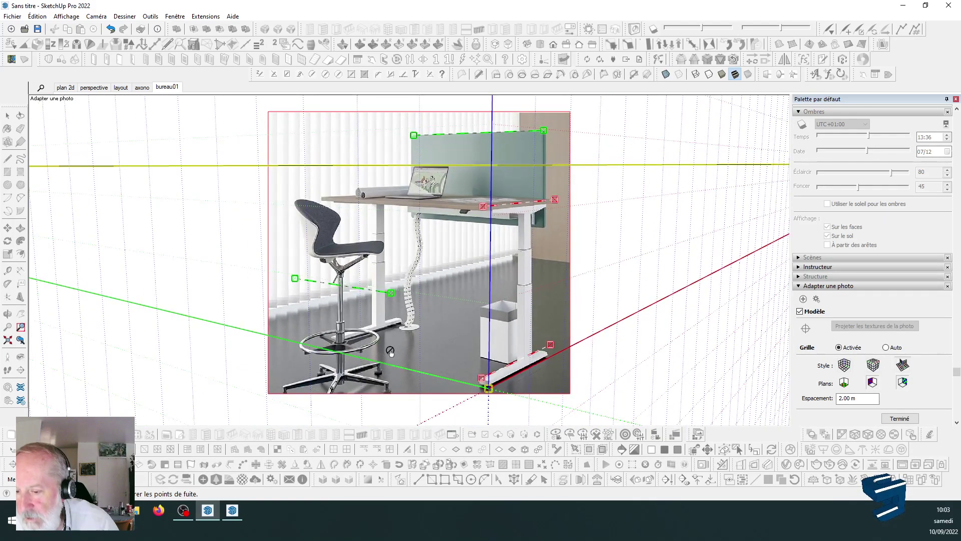
{"action": "scroll", "coordinate": [401, 350], "scroll_direction": "up", "scroll_amount": 2}
{"action": "scroll", "coordinate": [399, 331], "scroll_direction": "up", "scroll_amount": 1}
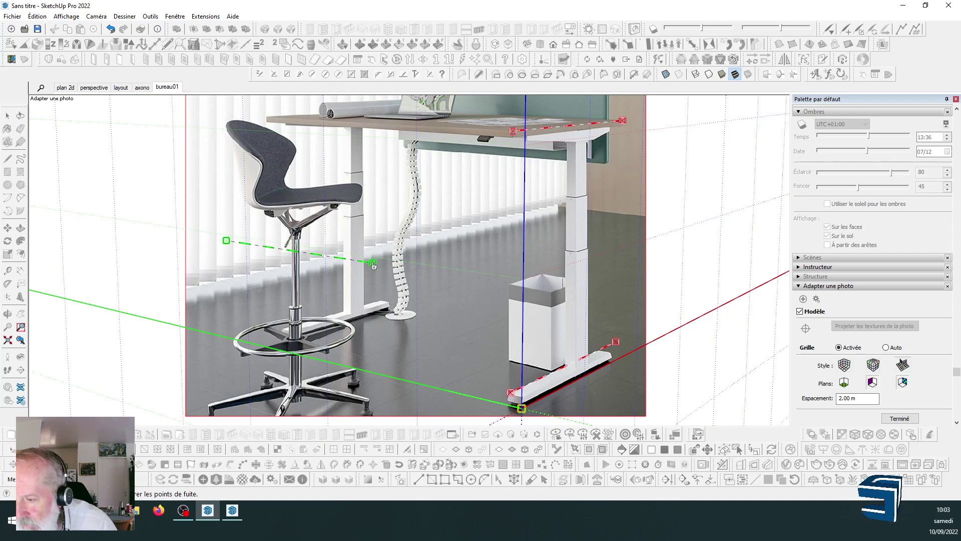
{"action": "left_click_drag", "start_coordinate": [373, 263], "coordinate": [612, 354]}
{"action": "scroll", "coordinate": [611, 354], "scroll_direction": "up", "scroll_amount": 10}
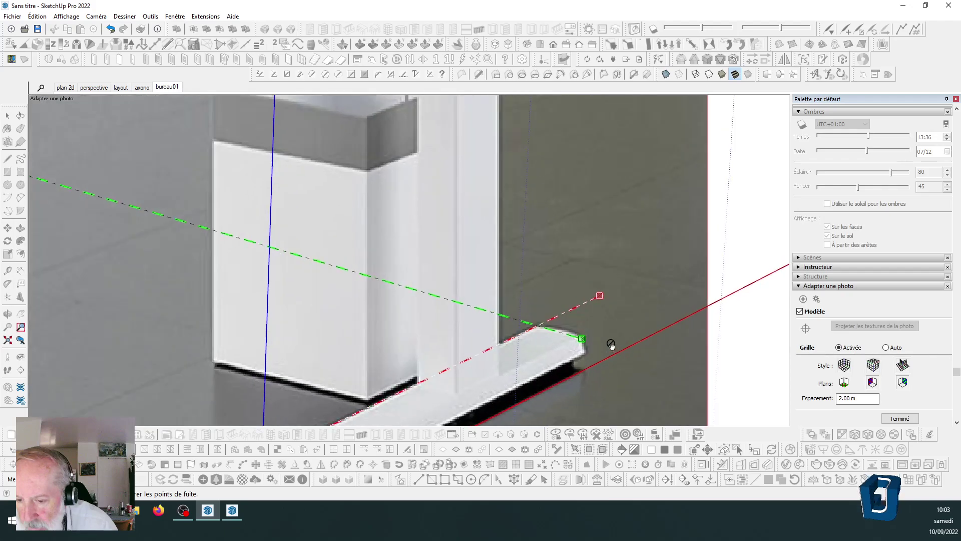
{"action": "mouse_move", "coordinate": [557, 336]}
{"action": "left_mouse_down"}
{"action": "mouse_move", "coordinate": [564, 318]}
{"action": "mouse_move", "coordinate": [556, 332]}
{"action": "left_mouse_up"}
{"action": "scroll", "coordinate": [659, 329], "scroll_direction": "down", "scroll_amount": 3}
{"action": "scroll", "coordinate": [659, 329], "scroll_direction": "down", "scroll_amount": 5}
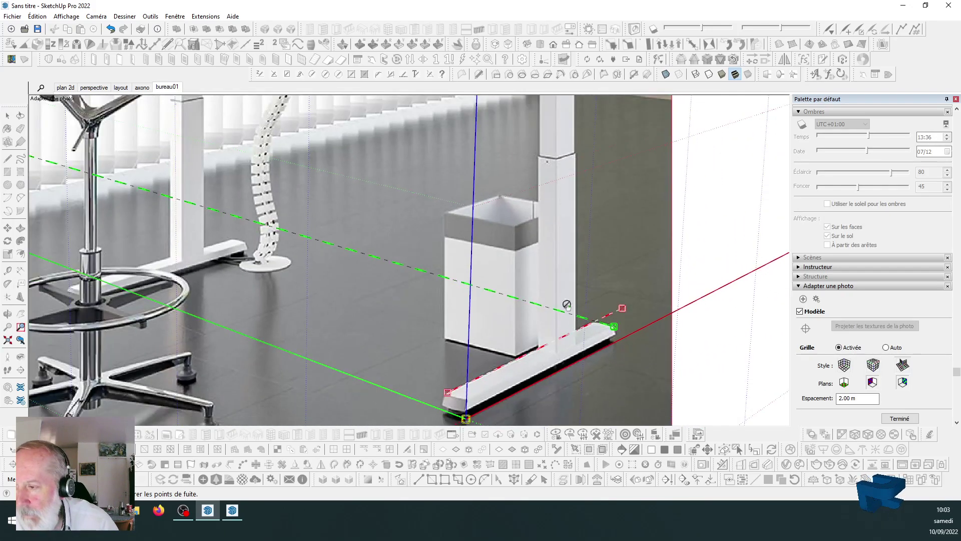
Place the left end of the lower green vanishing-point bar on the back tip of the left desk foot.
{"action": "left_click_drag", "start_coordinate": [67, 174], "coordinate": [269, 259]}
{"action": "scroll", "coordinate": [268, 259], "scroll_direction": "up", "scroll_amount": 3}
{"action": "scroll", "coordinate": [268, 259], "scroll_direction": "up", "scroll_amount": 5}
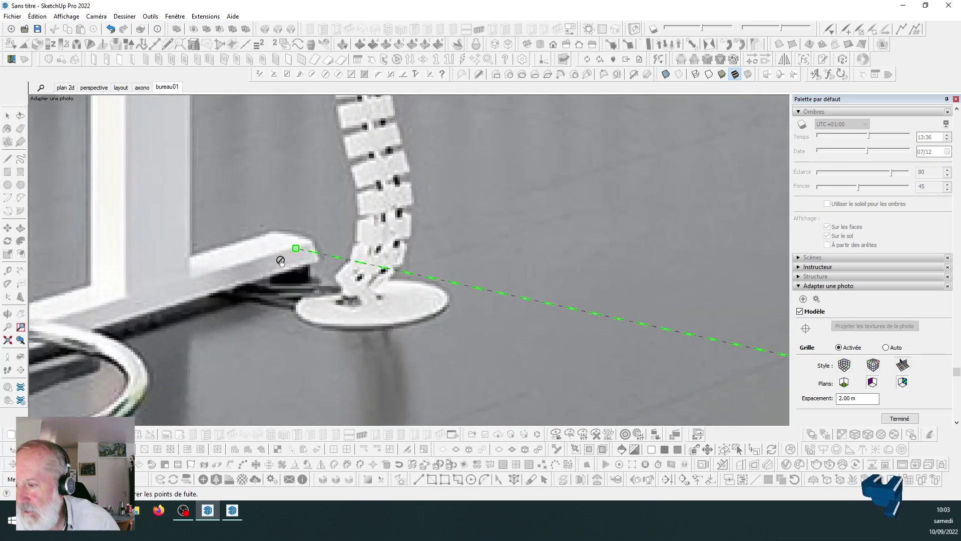
{"action": "left_click_drag", "start_coordinate": [295, 246], "coordinate": [259, 220]}
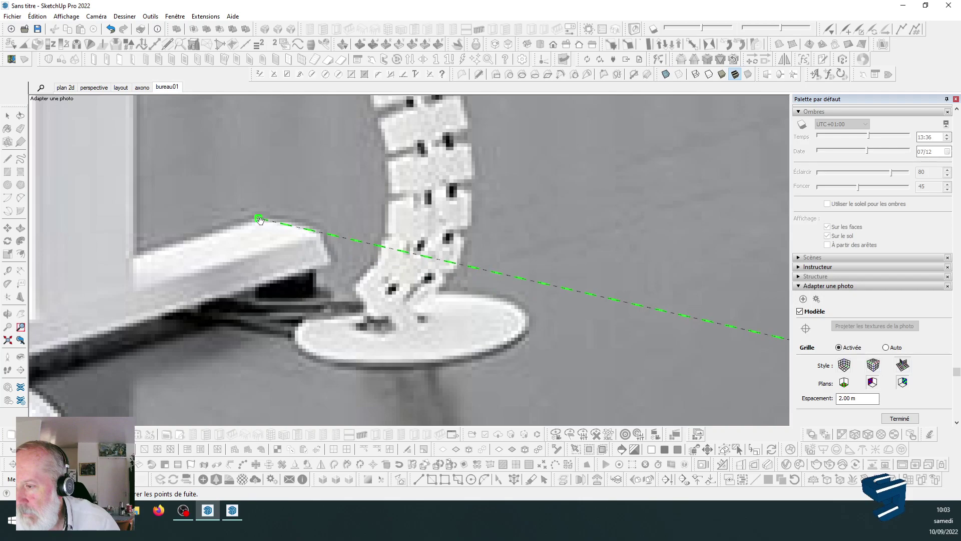
{"action": "scroll", "coordinate": [372, 230], "scroll_direction": "down", "scroll_amount": 10}
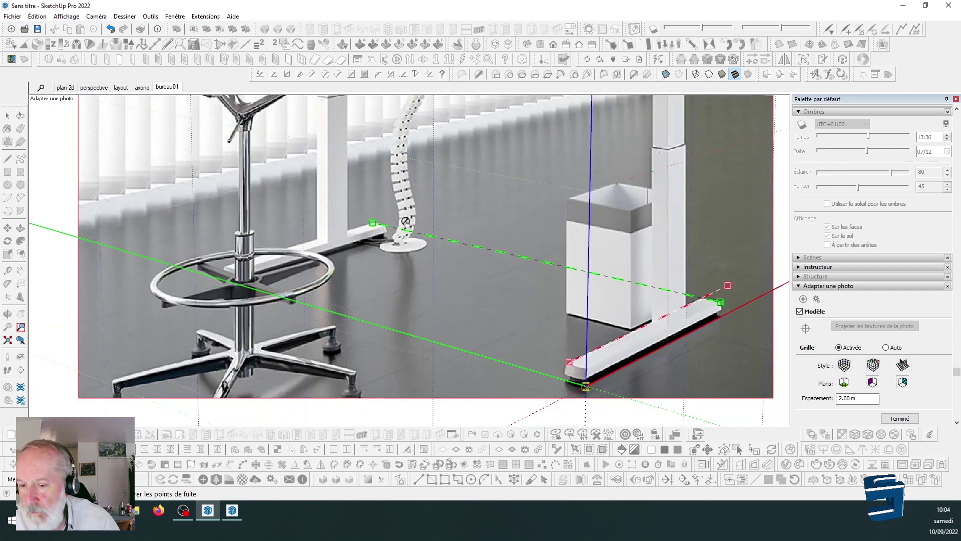
Examine how the red, green and blue axes and the vanishing-point bars line up with the desk across the photo.
{"action": "scroll", "coordinate": [411, 218], "scroll_direction": "down", "scroll_amount": 2}
{"action": "scroll", "coordinate": [489, 200], "scroll_direction": "down", "scroll_amount": 2}
{"action": "scroll", "coordinate": [514, 123], "scroll_direction": "up", "scroll_amount": 1}
{"action": "scroll", "coordinate": [515, 123], "scroll_direction": "up", "scroll_amount": 1}
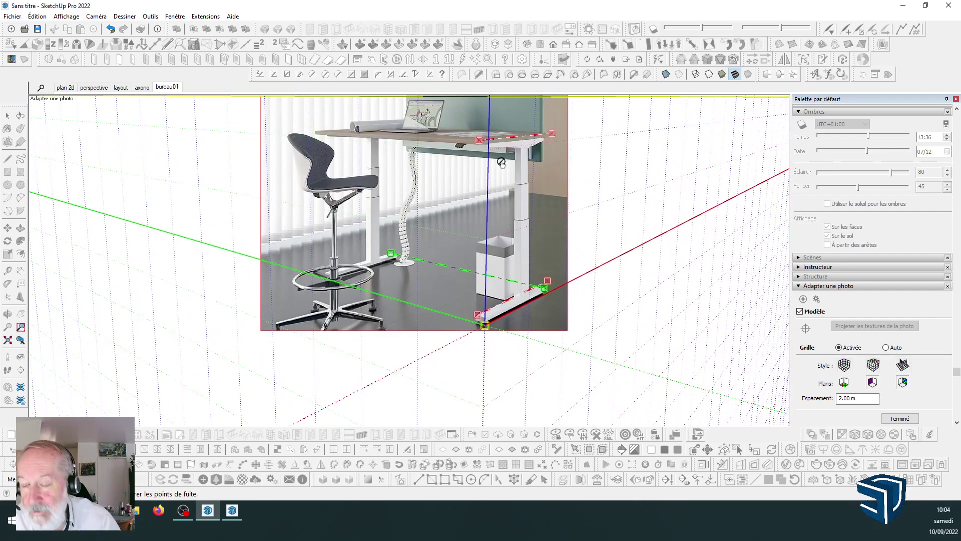
{"action": "scroll", "coordinate": [451, 250], "scroll_direction": "down", "scroll_amount": 3}
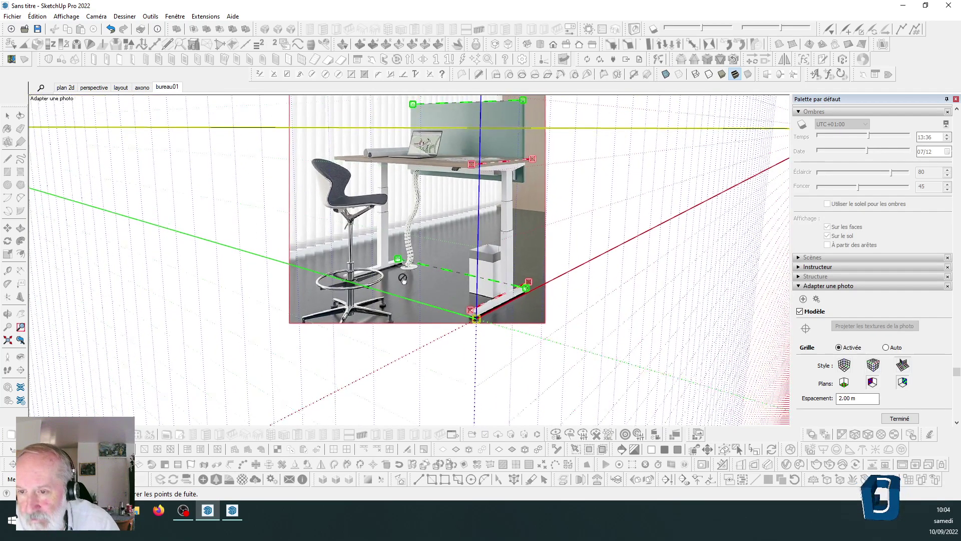
{"action": "scroll", "coordinate": [461, 258], "scroll_direction": "up", "scroll_amount": 2}
{"action": "scroll", "coordinate": [514, 167], "scroll_direction": "up", "scroll_amount": 1}
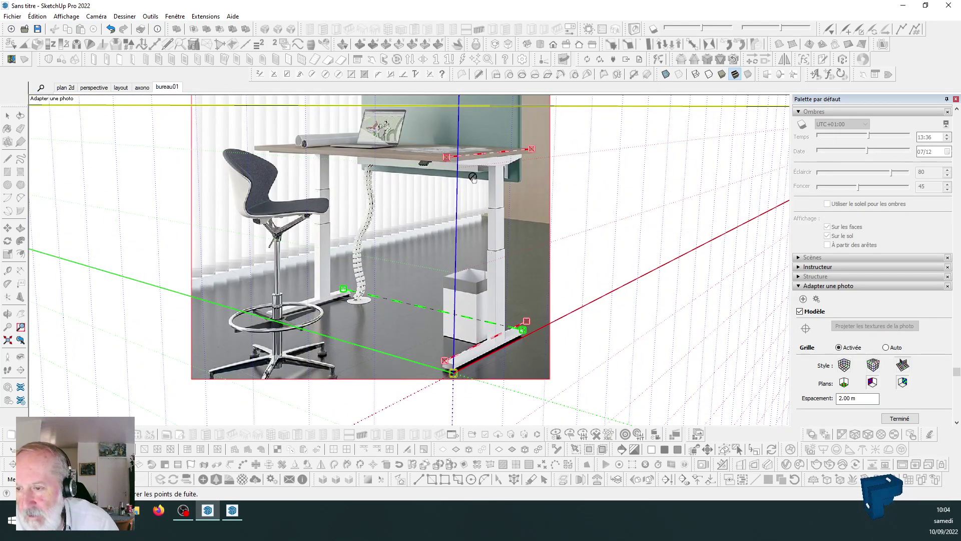
{"action": "scroll", "coordinate": [468, 178], "scroll_direction": "down", "scroll_amount": 1}
{"action": "scroll", "coordinate": [451, 170], "scroll_direction": "down", "scroll_amount": 1}
{"action": "scroll", "coordinate": [428, 188], "scroll_direction": "down", "scroll_amount": 1}
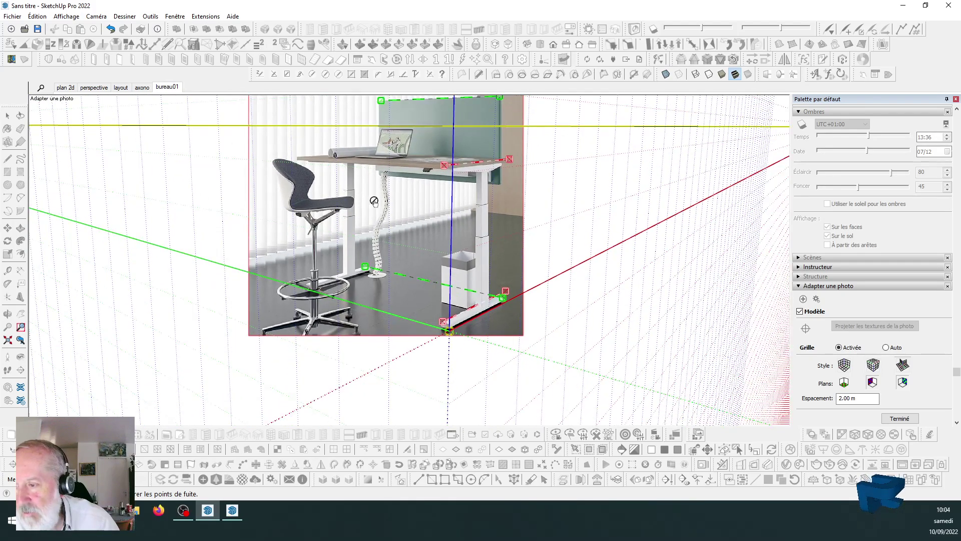
{"action": "scroll", "coordinate": [422, 212], "scroll_direction": "down", "scroll_amount": 1}
{"action": "scroll", "coordinate": [475, 158], "scroll_direction": "up", "scroll_amount": 1}
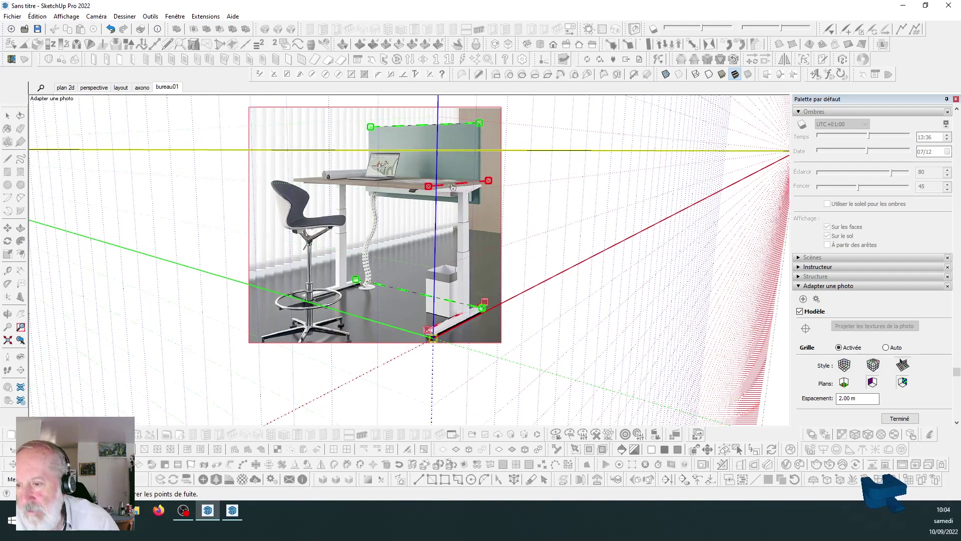
{"action": "scroll", "coordinate": [452, 186], "scroll_direction": "up", "scroll_amount": 1}
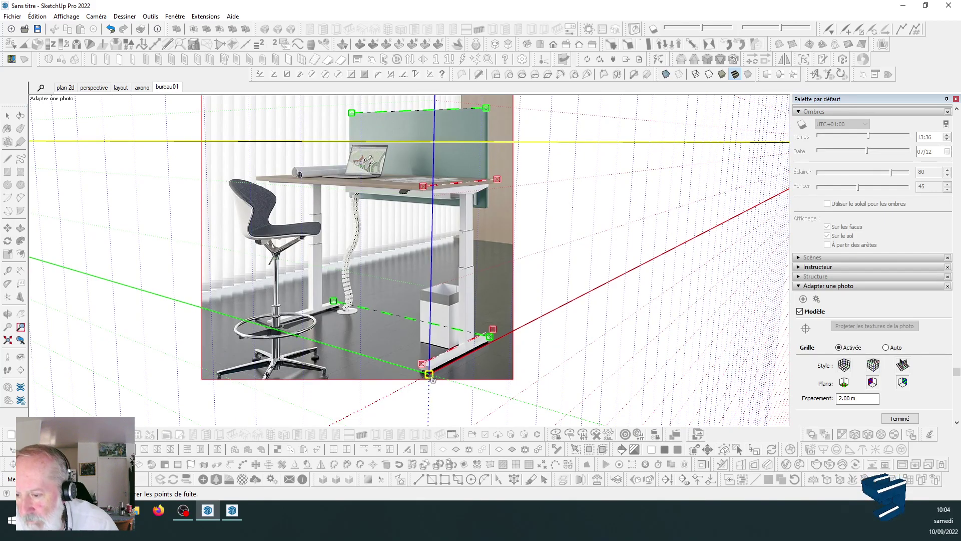
Try to move the red axis vanishing point farther outward along the horizon line.
{"action": "scroll", "coordinate": [431, 228], "scroll_direction": "down", "scroll_amount": 2}
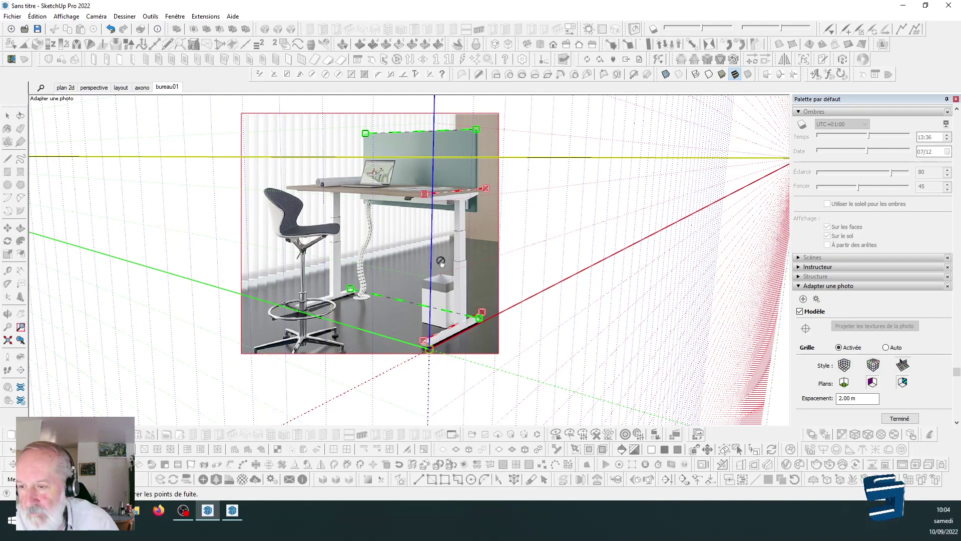
{"action": "scroll", "coordinate": [568, 191], "scroll_direction": "down", "scroll_amount": 3}
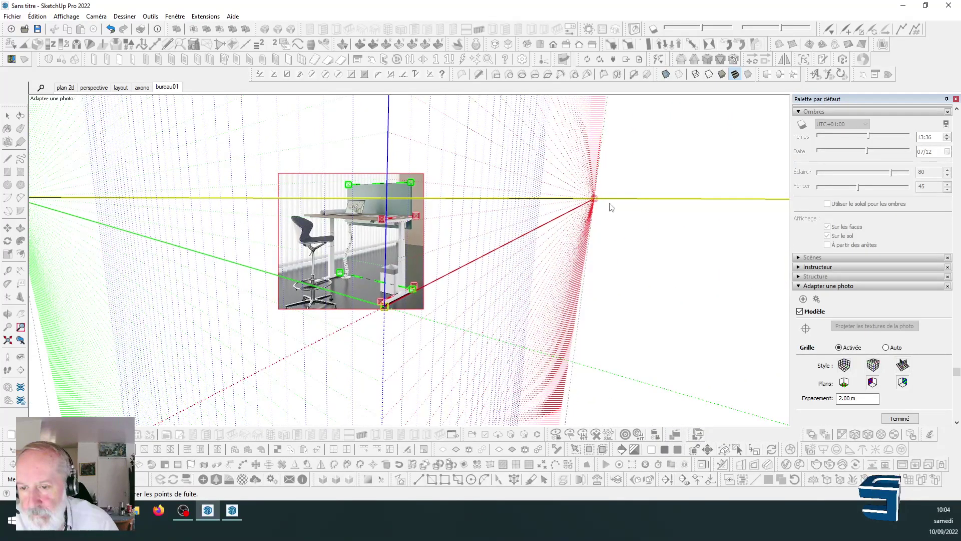
{"action": "left_click_drag", "start_coordinate": [595, 203], "coordinate": [741, 188]}
Realign both ends of the lower red vanishing-point bar with the lower outer edge of the right desk foot.
{"action": "scroll", "coordinate": [458, 276], "scroll_direction": "up", "scroll_amount": 5}
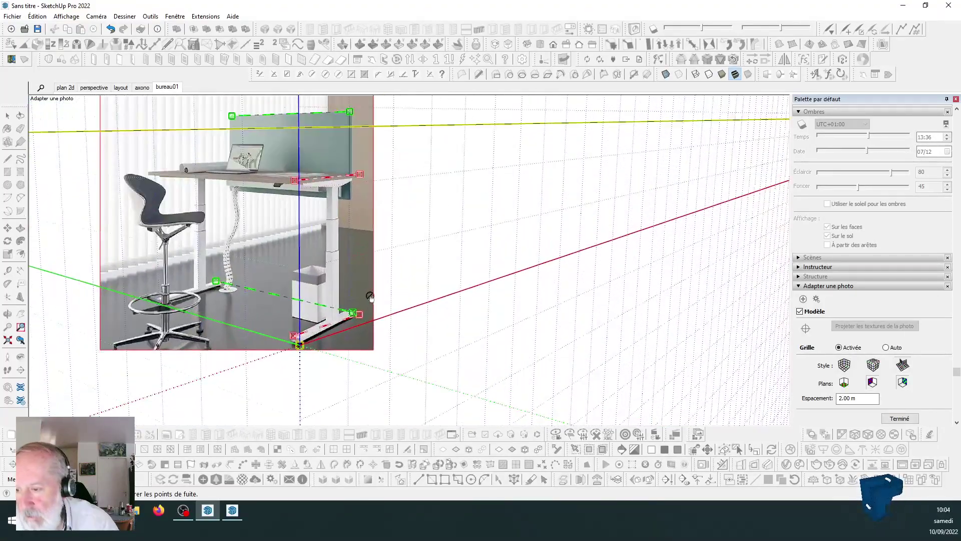
{"action": "scroll", "coordinate": [364, 324], "scroll_direction": "up", "scroll_amount": 2}
{"action": "left_click_drag", "start_coordinate": [227, 347], "coordinate": [239, 357]}
{"action": "left_click_drag", "start_coordinate": [354, 306], "coordinate": [353, 302]}
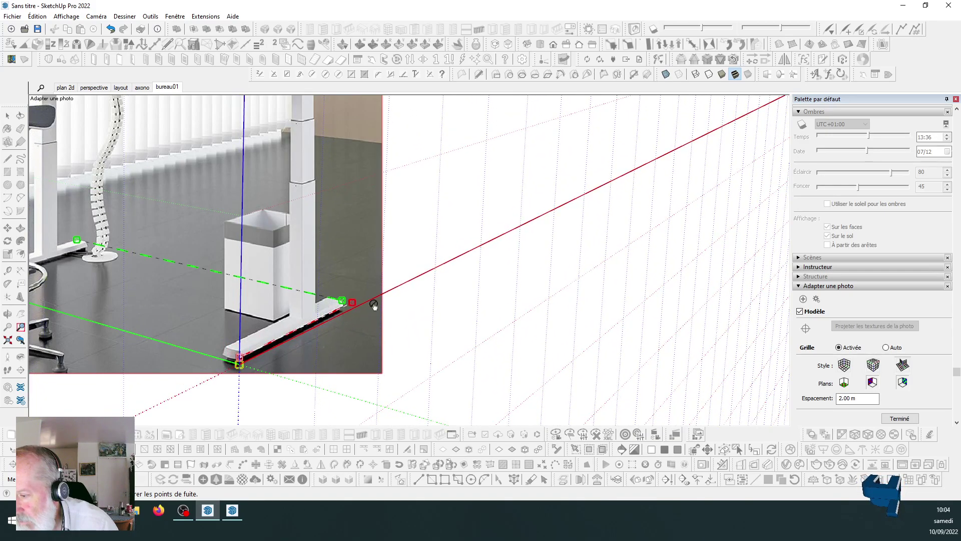
{"action": "scroll", "coordinate": [550, 266], "scroll_direction": "down", "scroll_amount": 5}
{"action": "scroll", "coordinate": [471, 160], "scroll_direction": "up", "scroll_amount": 2}
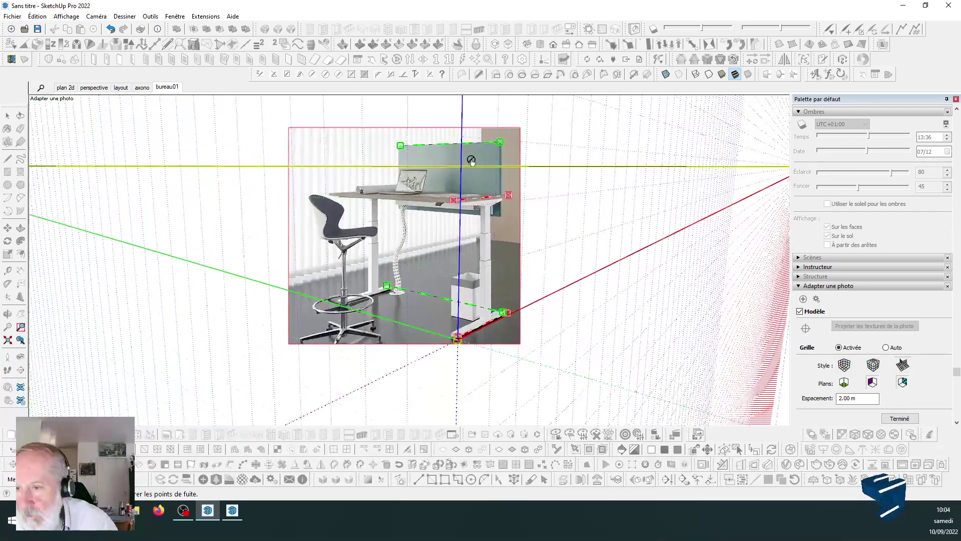
{"action": "scroll", "coordinate": [483, 217], "scroll_direction": "up", "scroll_amount": 2}
{"action": "scroll", "coordinate": [484, 215], "scroll_direction": "down", "scroll_amount": 3}
{"action": "scroll", "coordinate": [485, 211], "scroll_direction": "up", "scroll_amount": 1}
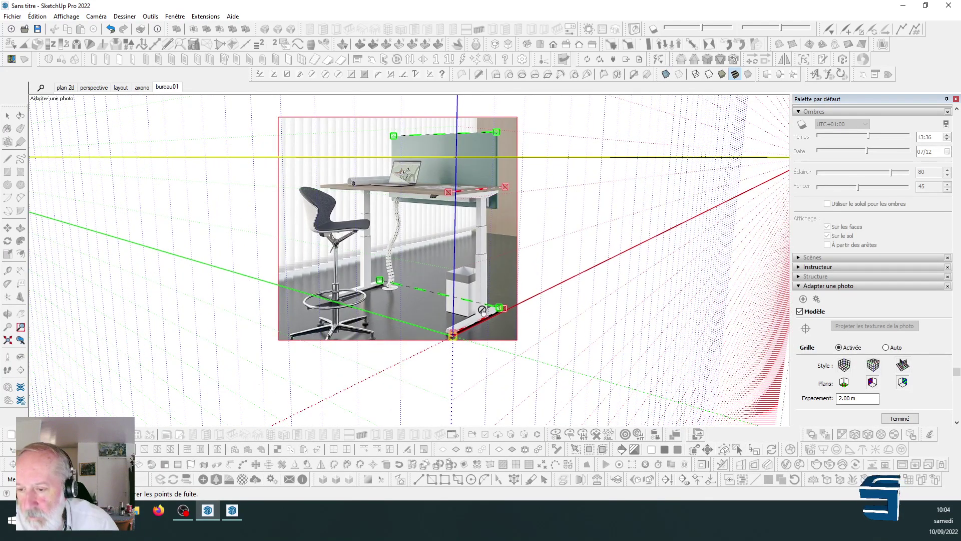
Try to move the green axis vanishing point farther outward along the horizon line.
{"action": "scroll", "coordinate": [482, 310], "scroll_direction": "down", "scroll_amount": 3}
{"action": "left_click_drag", "start_coordinate": [149, 197], "coordinate": [57, 196]}
{"action": "scroll", "coordinate": [463, 268], "scroll_direction": "up", "scroll_amount": 2}
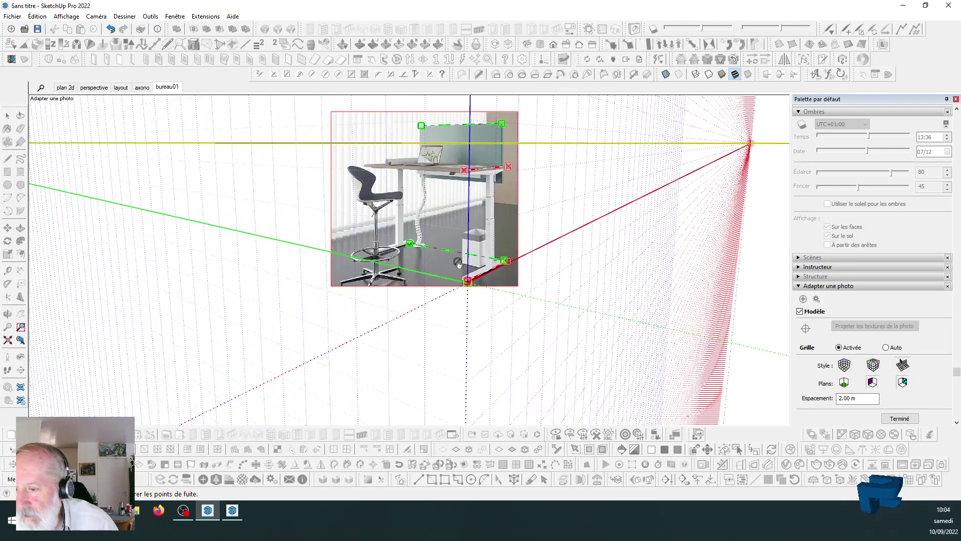
Reposition the left end of the lower green bar on the back tip of the left desk foot.
{"action": "scroll", "coordinate": [411, 245], "scroll_direction": "up", "scroll_amount": 6}
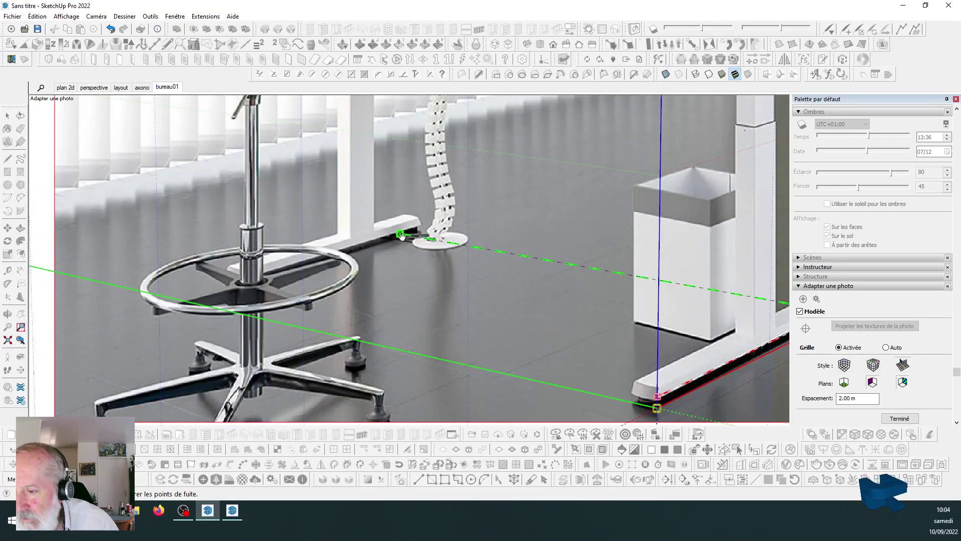
{"action": "left_click_drag", "start_coordinate": [401, 235], "coordinate": [405, 217]}
{"action": "scroll", "coordinate": [299, 234], "scroll_direction": "down", "scroll_amount": 1}
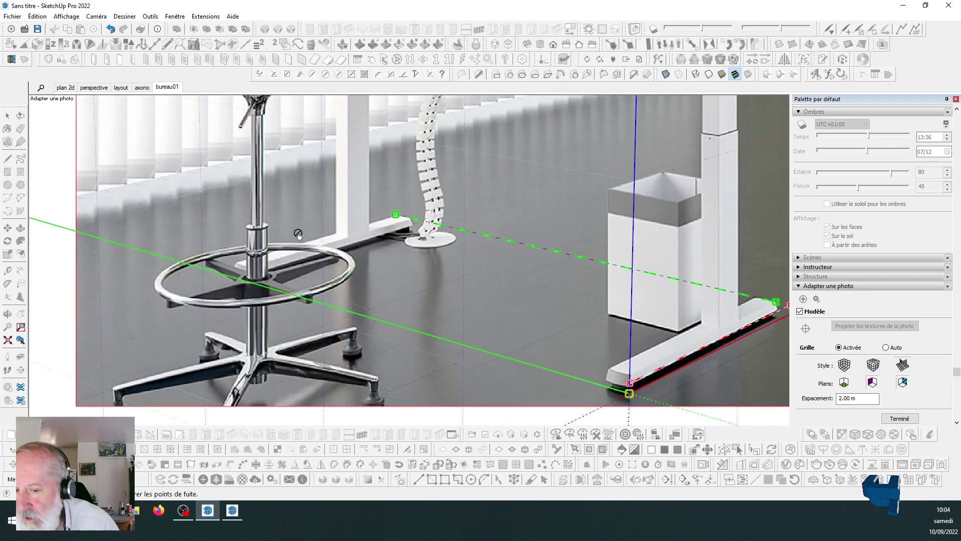
Realign the left end of the upper green bar with the green divider screen's upper left corner.
{"action": "scroll", "coordinate": [298, 234], "scroll_direction": "down", "scroll_amount": 4}
{"action": "scroll", "coordinate": [439, 131], "scroll_direction": "up", "scroll_amount": 1}
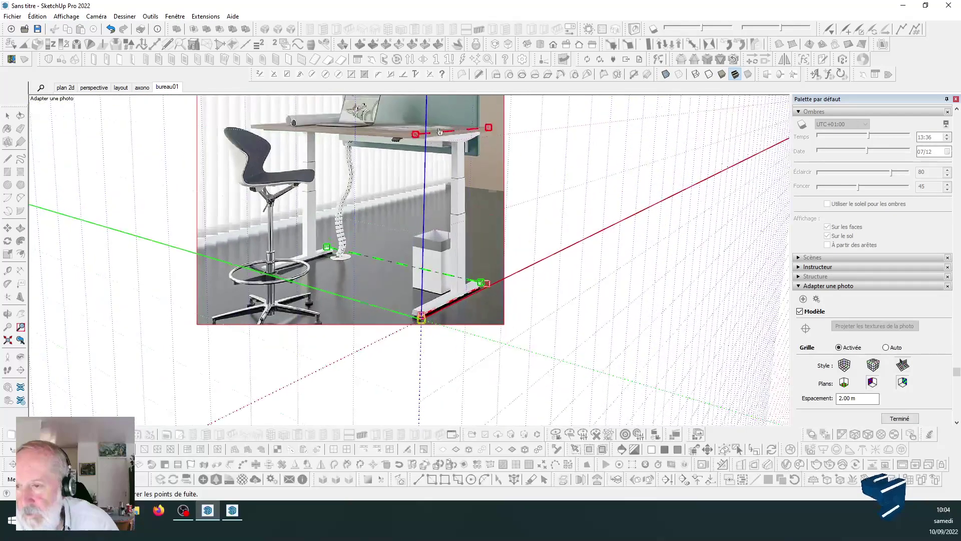
{"action": "scroll", "coordinate": [443, 128], "scroll_direction": "up", "scroll_amount": 3}
{"action": "scroll", "coordinate": [395, 145], "scroll_direction": "up", "scroll_amount": 4}
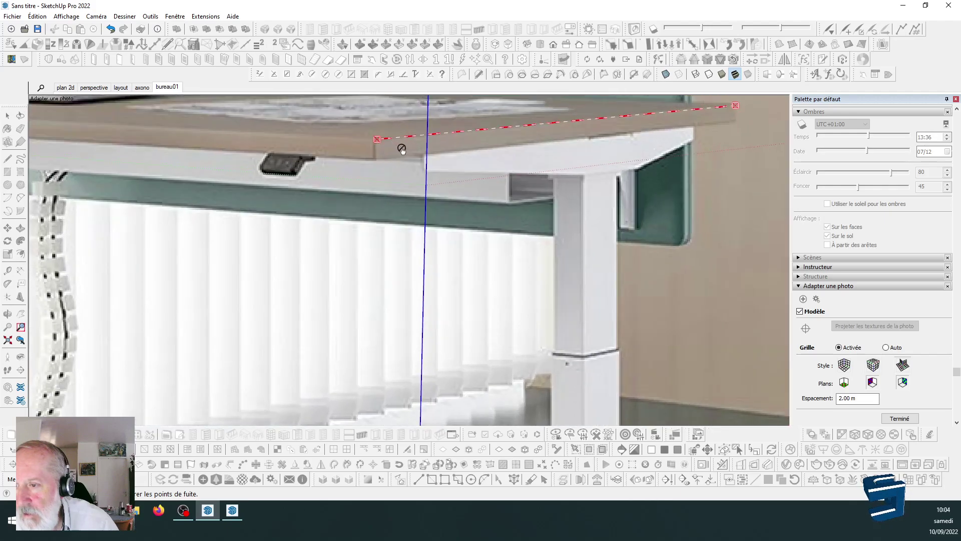
{"action": "scroll", "coordinate": [722, 116], "scroll_direction": "down", "scroll_amount": 8}
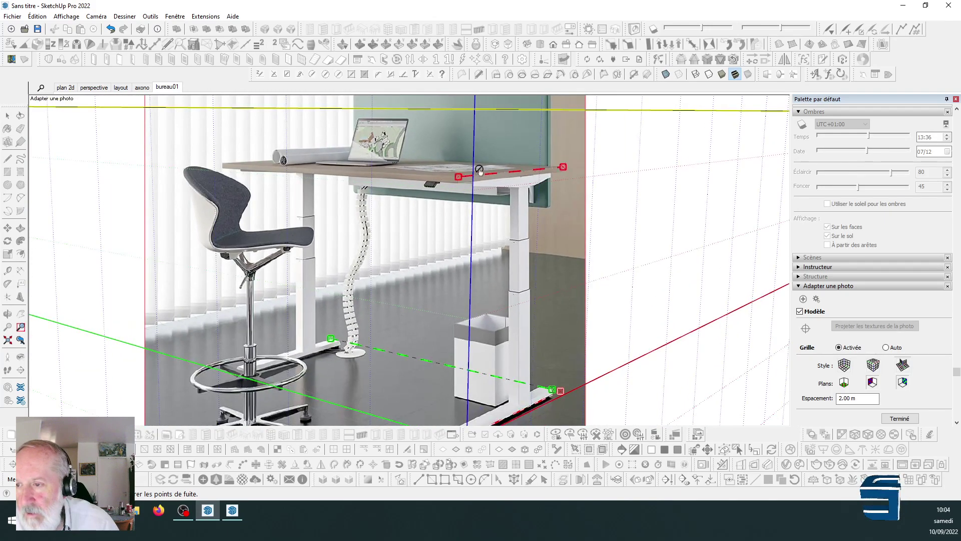
{"action": "scroll", "coordinate": [507, 128], "scroll_direction": "up", "scroll_amount": 10}
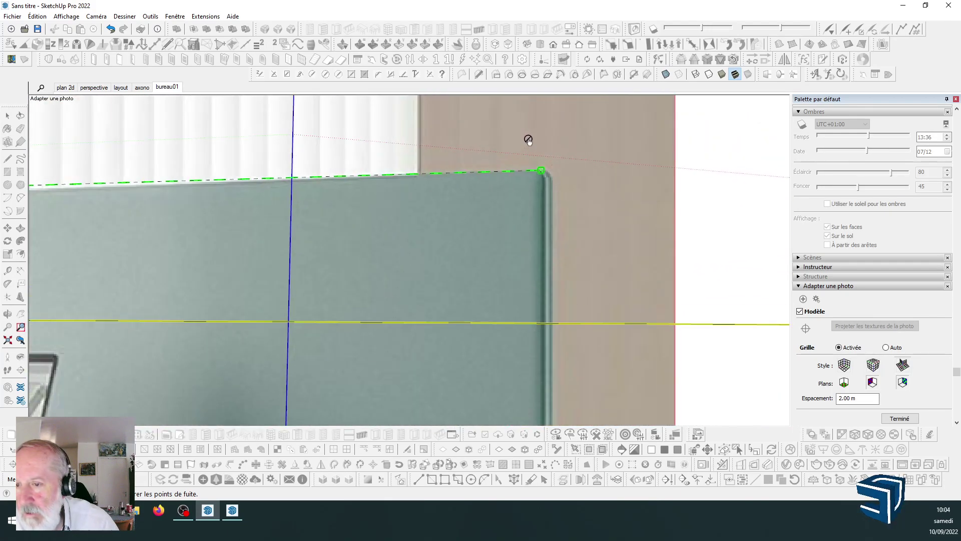
{"action": "scroll", "coordinate": [542, 176], "scroll_direction": "down", "scroll_amount": 5}
{"action": "scroll", "coordinate": [158, 193], "scroll_direction": "up", "scroll_amount": 6}
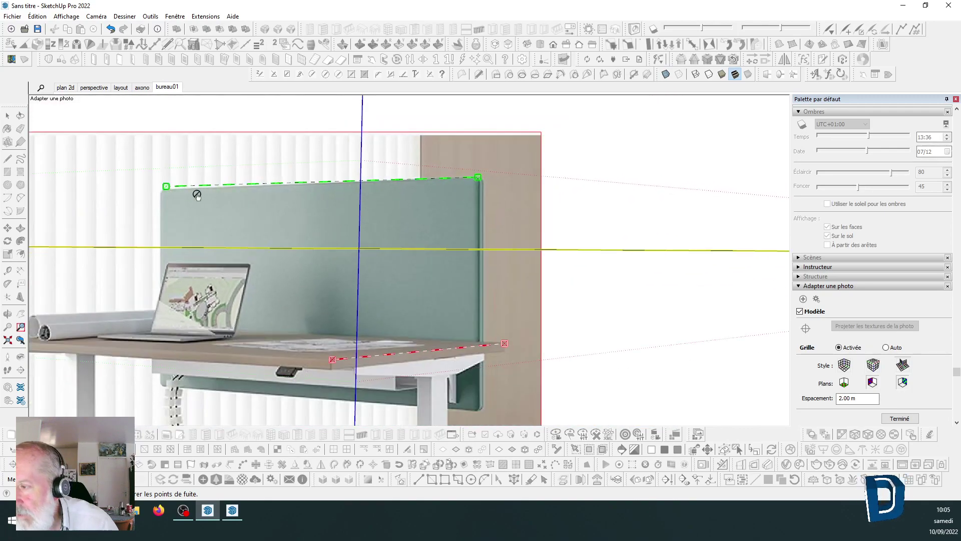
{"action": "scroll", "coordinate": [159, 187], "scroll_direction": "up", "scroll_amount": 3}
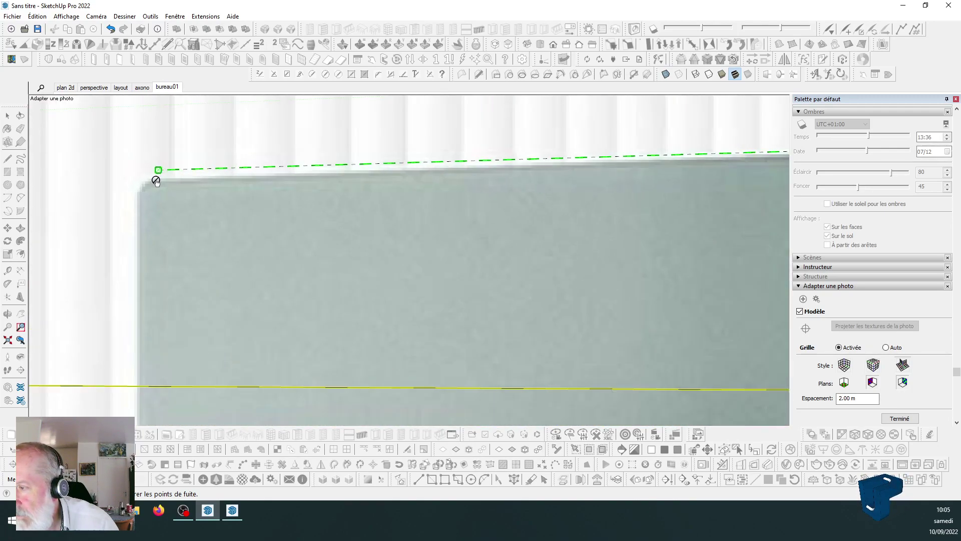
{"action": "left_click_drag", "start_coordinate": [159, 170], "coordinate": [152, 177]}
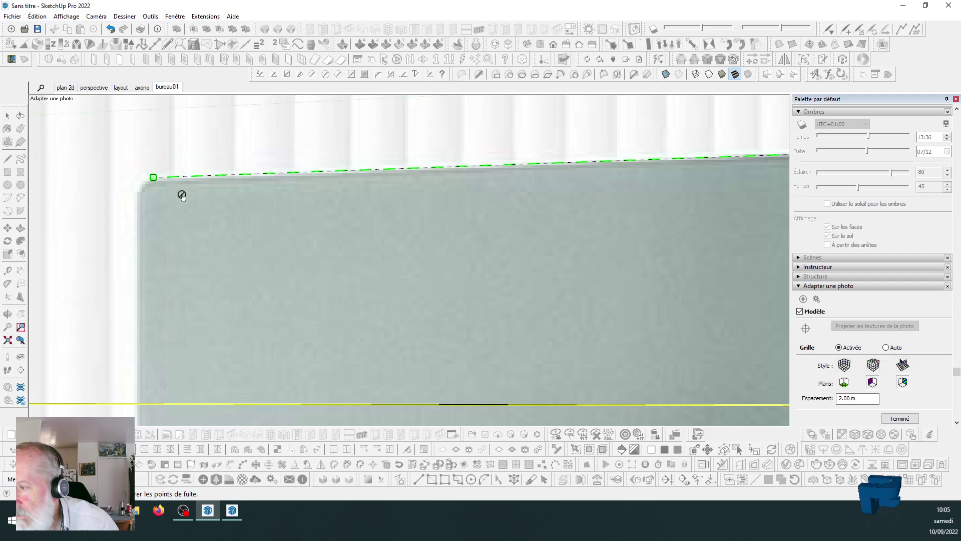
{"action": "scroll", "coordinate": [240, 195], "scroll_direction": "down", "scroll_amount": 2}
{"action": "scroll", "coordinate": [250, 192], "scroll_direction": "down", "scroll_amount": 8}
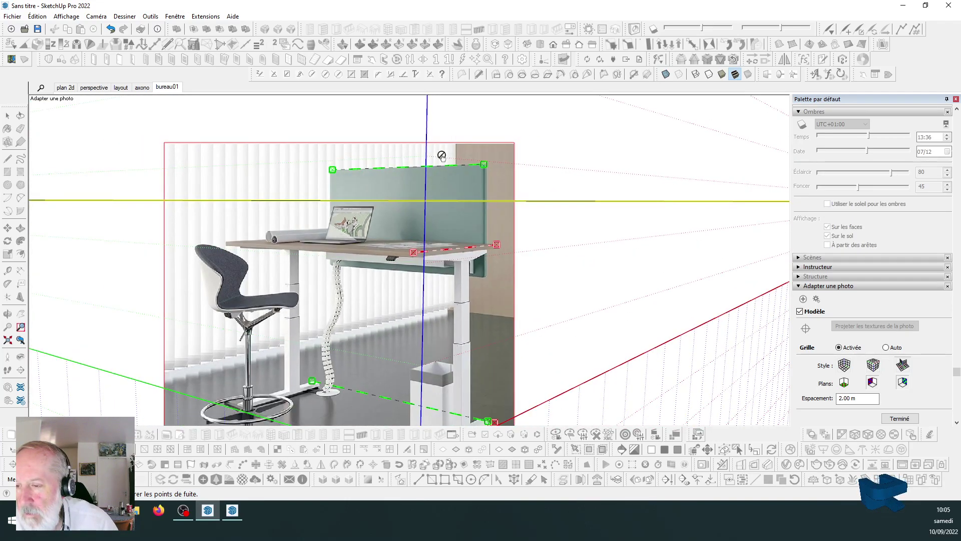
Fine-tune the lower red bar's right end along the right desk foot and the axis origin at the foot's front lower corner.
{"action": "scroll", "coordinate": [471, 321], "scroll_direction": "up", "scroll_amount": 4}
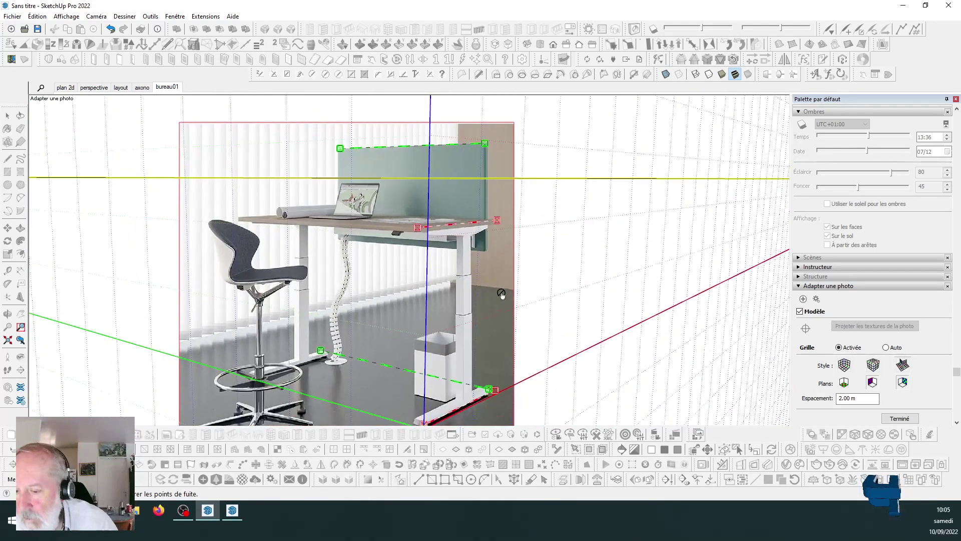
{"action": "scroll", "coordinate": [493, 401], "scroll_direction": "up", "scroll_amount": 4}
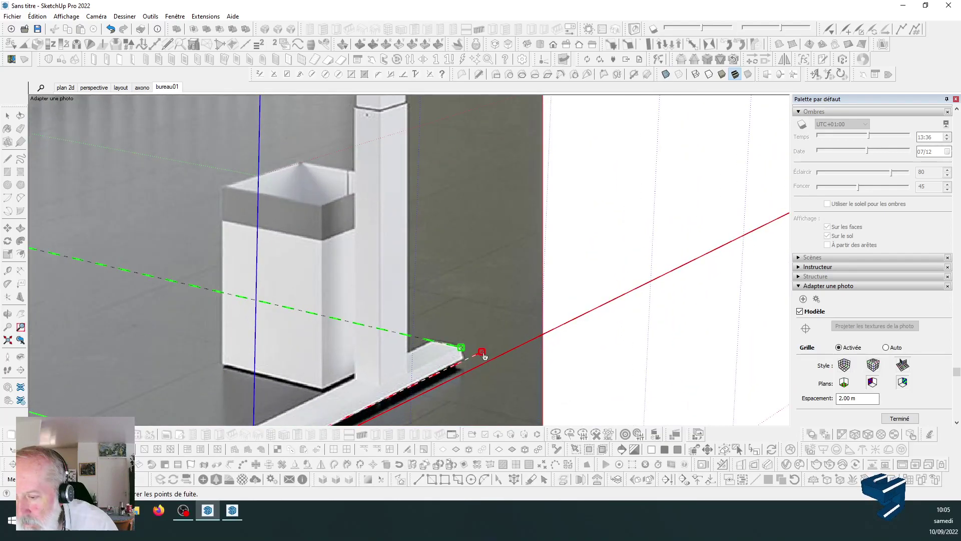
{"action": "left_click_drag", "start_coordinate": [482, 355], "coordinate": [479, 353]}
{"action": "scroll", "coordinate": [477, 228], "scroll_direction": "down", "scroll_amount": 4}
{"action": "scroll", "coordinate": [349, 362], "scroll_direction": "up", "scroll_amount": 2}
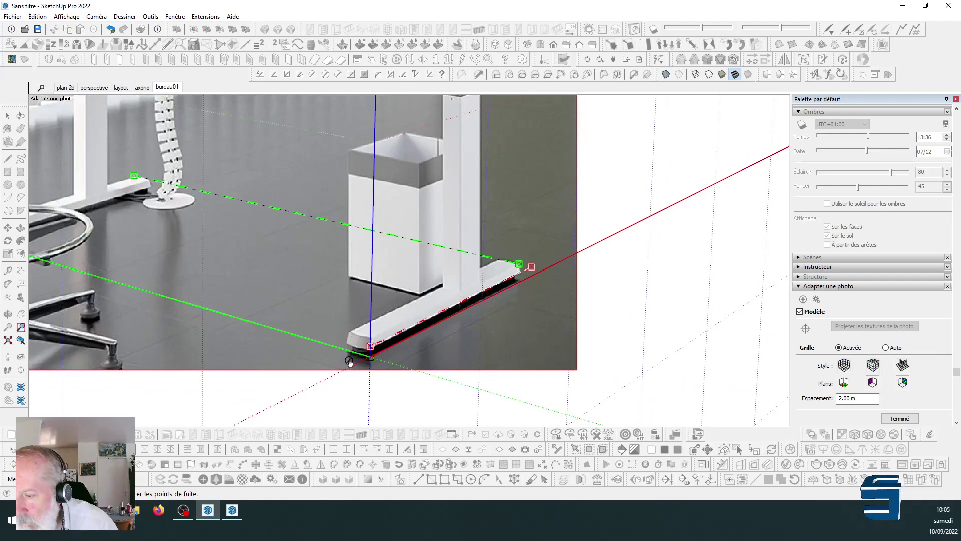
{"action": "scroll", "coordinate": [362, 357], "scroll_direction": "up", "scroll_amount": 3}
{"action": "left_click_drag", "start_coordinate": [379, 335], "coordinate": [377, 358]}
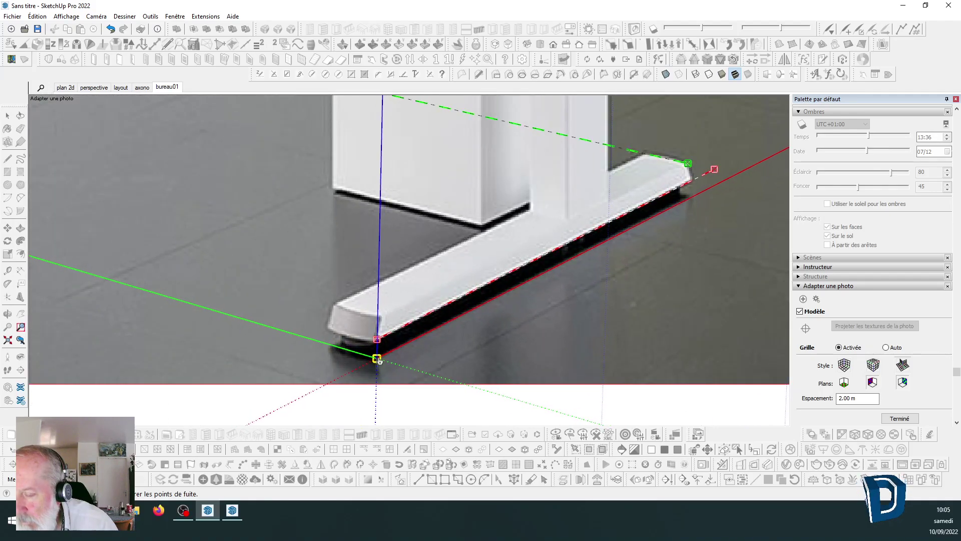
Move the left end of the lower green bar along the left desk foot to just in front of its leg column.
{"action": "scroll", "coordinate": [378, 359], "scroll_direction": "down", "scroll_amount": 4}
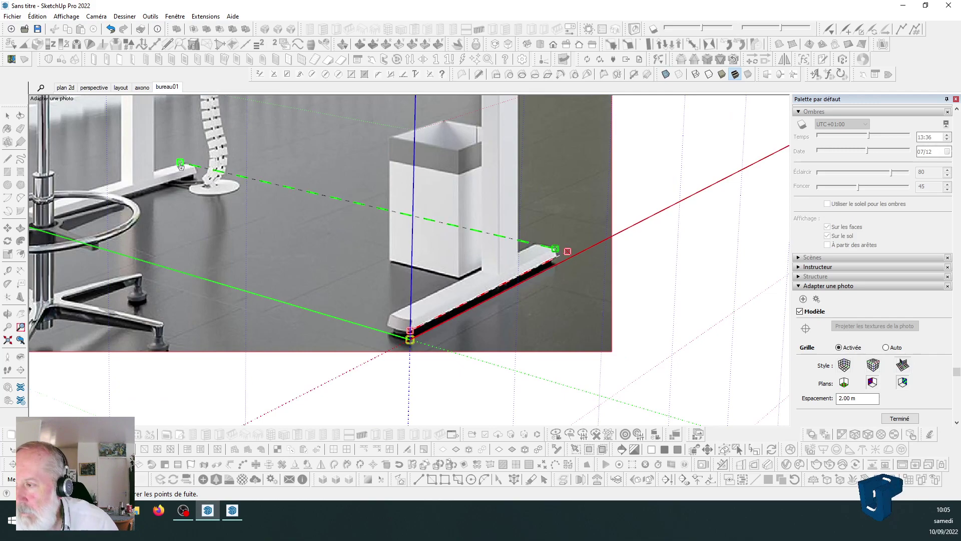
{"action": "left_click_drag", "start_coordinate": [178, 165], "coordinate": [105, 184]}
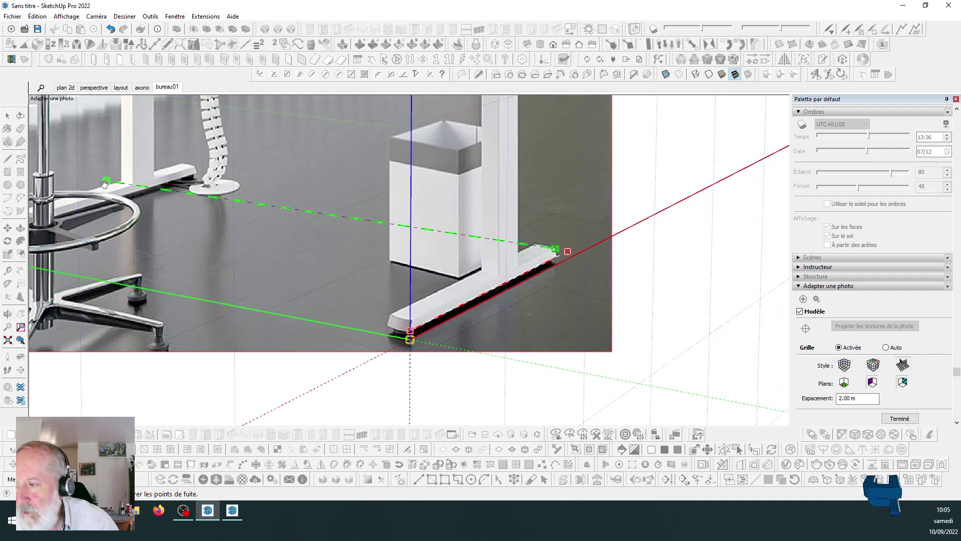
{"action": "scroll", "coordinate": [388, 283], "scroll_direction": "down", "scroll_amount": 3}
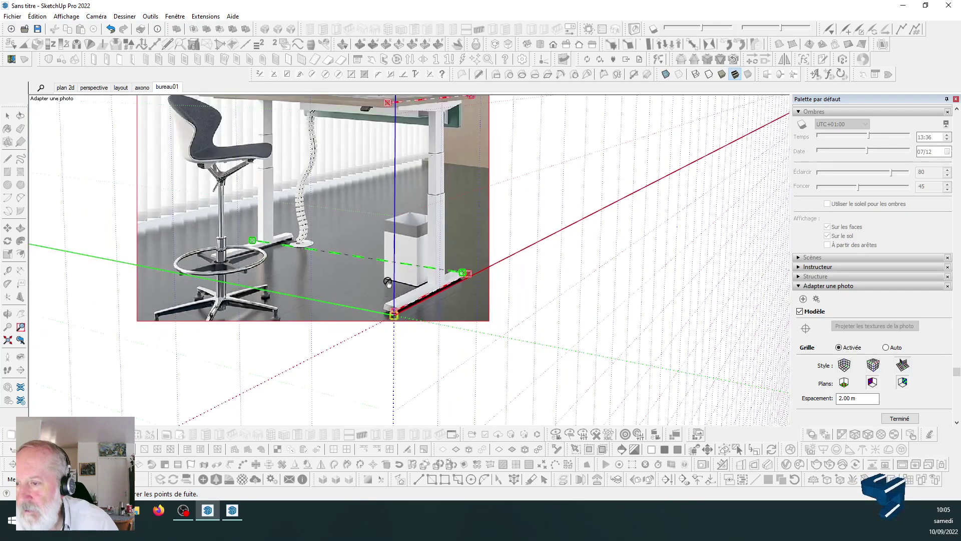
{"action": "scroll", "coordinate": [388, 282], "scroll_direction": "down", "scroll_amount": 2}
{"action": "scroll", "coordinate": [429, 139], "scroll_direction": "up", "scroll_amount": 4}
{"action": "scroll", "coordinate": [420, 173], "scroll_direction": "down", "scroll_amount": 4}
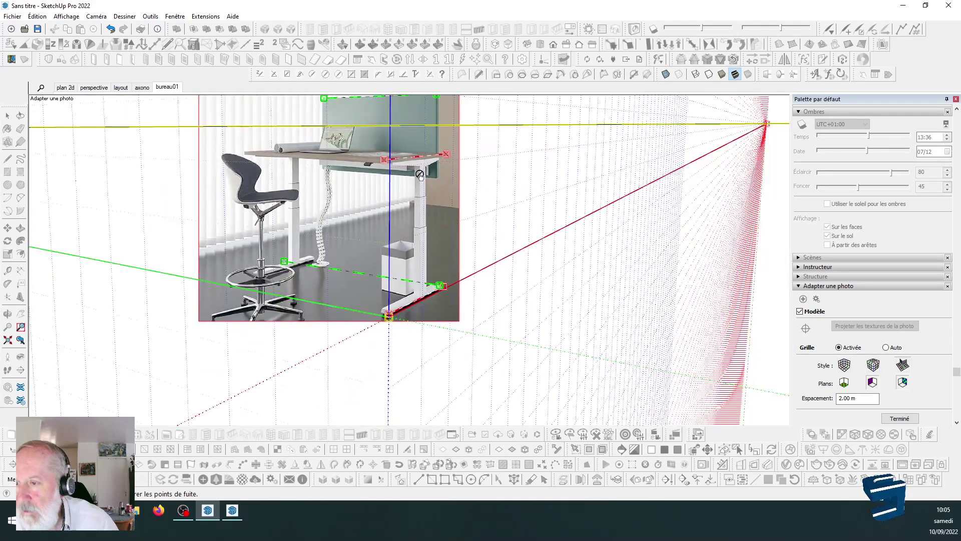
{"action": "scroll", "coordinate": [415, 171], "scroll_direction": "up", "scroll_amount": 2}
{"action": "scroll", "coordinate": [360, 161], "scroll_direction": "down", "scroll_amount": 4}
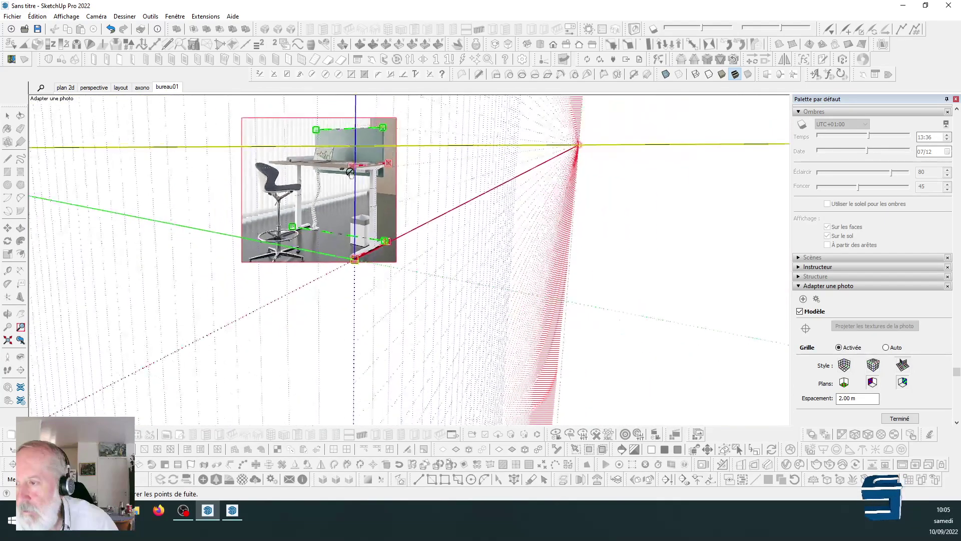
Realign the upper green bar's left end with the divider screen's upper left corner and move the lower red bar's front end to mid-foot.
{"action": "scroll", "coordinate": [314, 132], "scroll_direction": "up", "scroll_amount": 2}
{"action": "left_click_drag", "start_coordinate": [320, 129], "coordinate": [312, 132]}
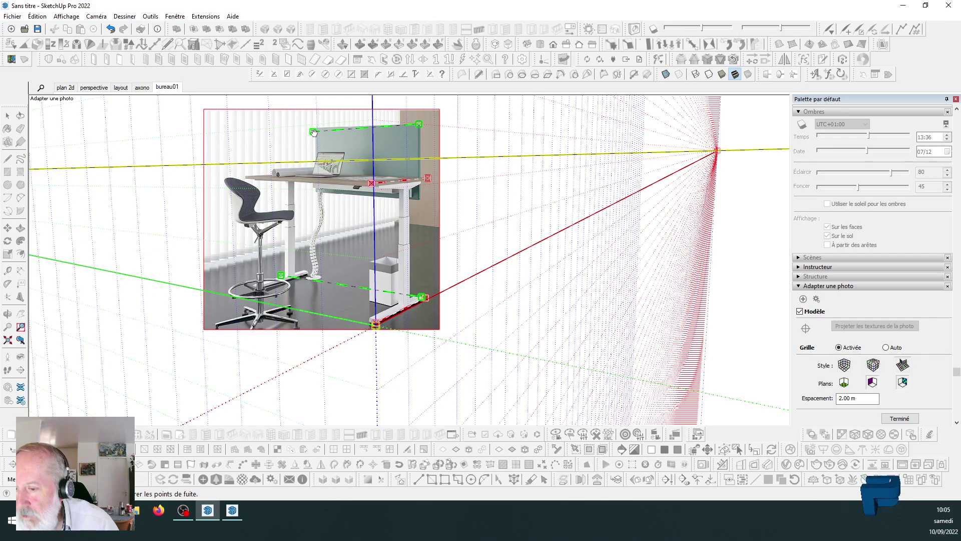
{"action": "scroll", "coordinate": [426, 299], "scroll_direction": "up", "scroll_amount": 7}
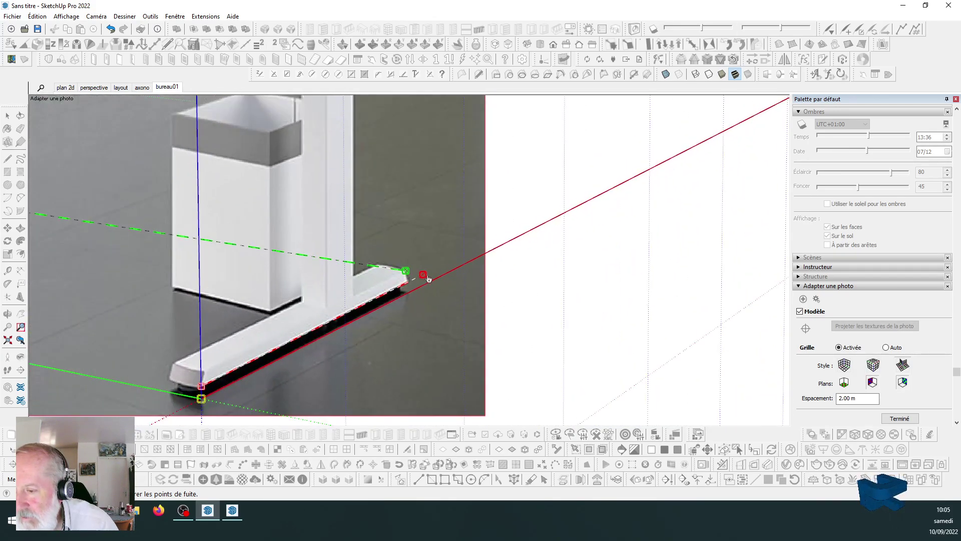
{"action": "scroll", "coordinate": [423, 276], "scroll_direction": "down", "scroll_amount": 8}
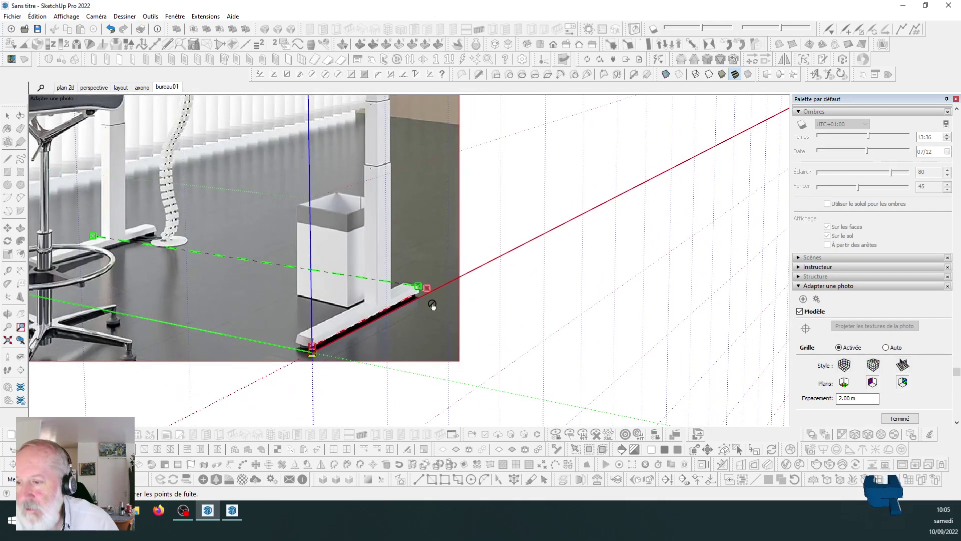
{"action": "scroll", "coordinate": [379, 231], "scroll_direction": "down", "scroll_amount": 3}
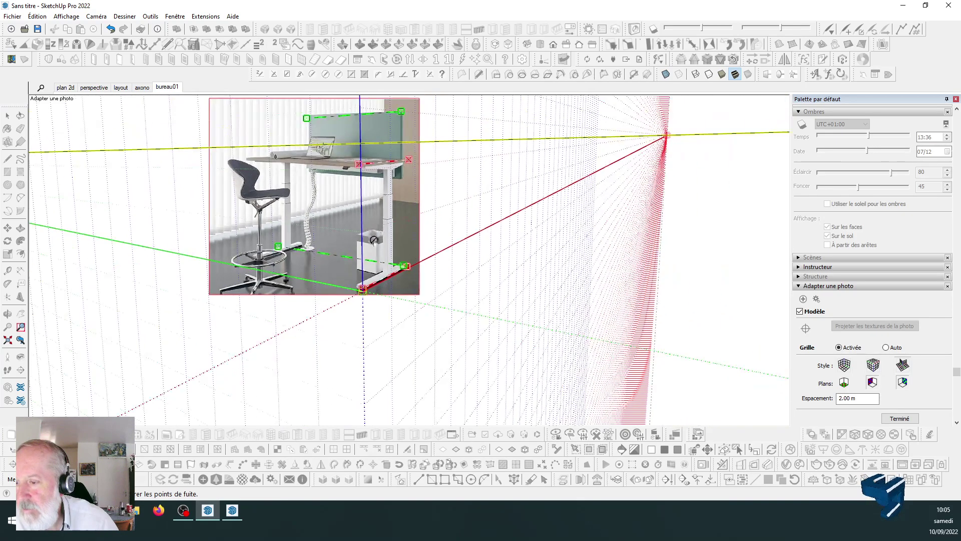
{"action": "left_click_drag", "start_coordinate": [384, 280], "coordinate": [359, 294]}
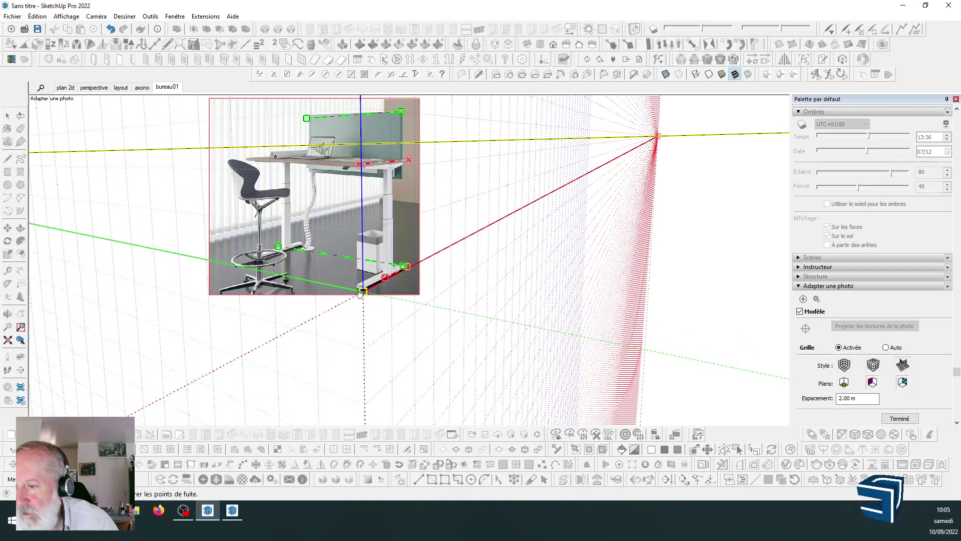
Check the red bars along the desktop edge and right desk foot, and finish the photo calibration.
{"action": "scroll", "coordinate": [319, 238], "scroll_direction": "up", "scroll_amount": 1}
{"action": "scroll", "coordinate": [366, 140], "scroll_direction": "up", "scroll_amount": 3}
{"action": "scroll", "coordinate": [410, 212], "scroll_direction": "down", "scroll_amount": 2}
{"action": "scroll", "coordinate": [401, 181], "scroll_direction": "up", "scroll_amount": 5}
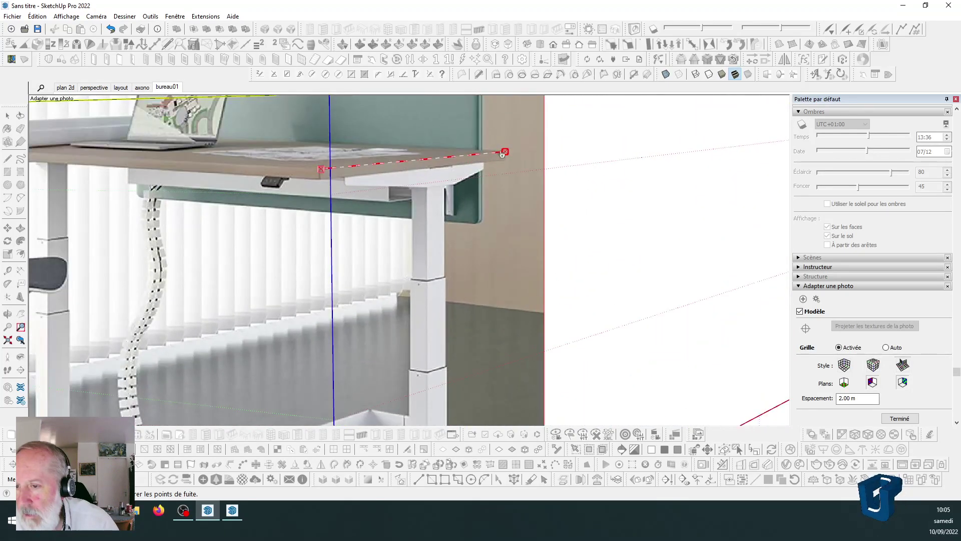
{"action": "scroll", "coordinate": [472, 151], "scroll_direction": "down", "scroll_amount": 5}
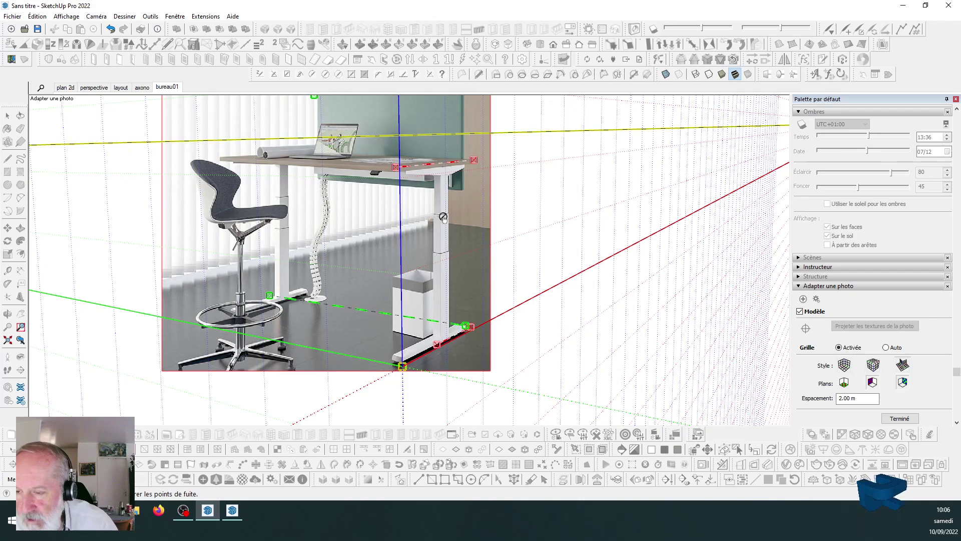
{"action": "scroll", "coordinate": [437, 363], "scroll_direction": "up", "scroll_amount": 3}
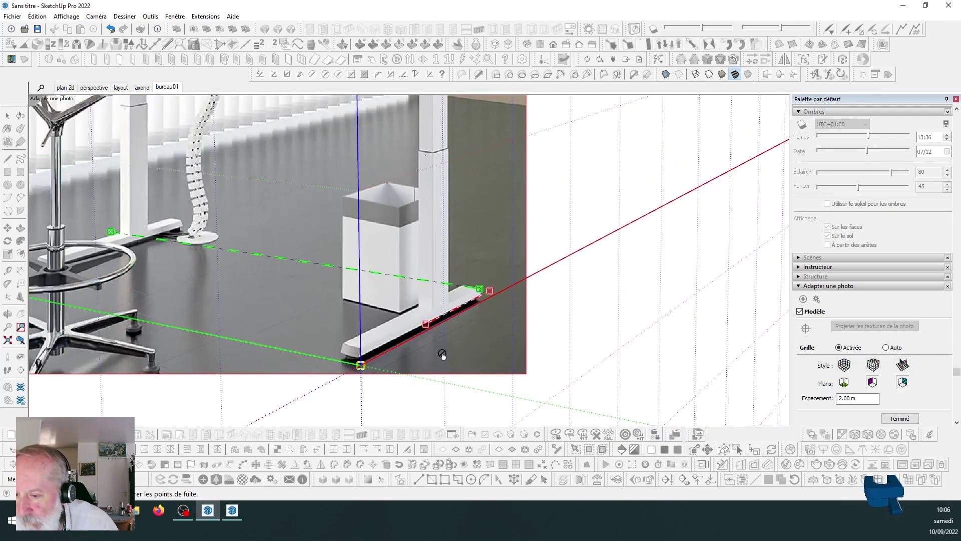
{"action": "scroll", "coordinate": [443, 354], "scroll_direction": "down", "scroll_amount": 1}
{"action": "scroll", "coordinate": [444, 348], "scroll_direction": "down", "scroll_amount": 2}
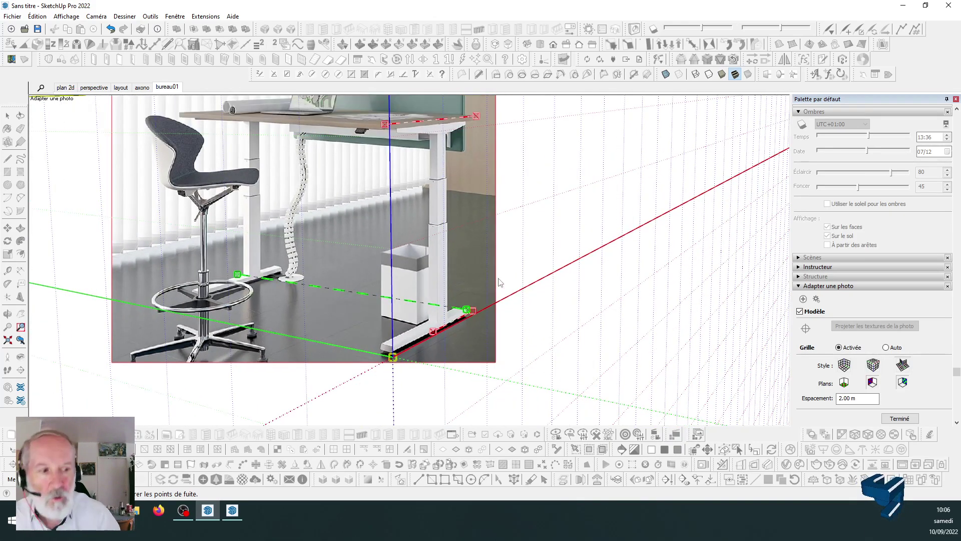
{"action": "scroll", "coordinate": [449, 251], "scroll_direction": "down", "scroll_amount": 2}
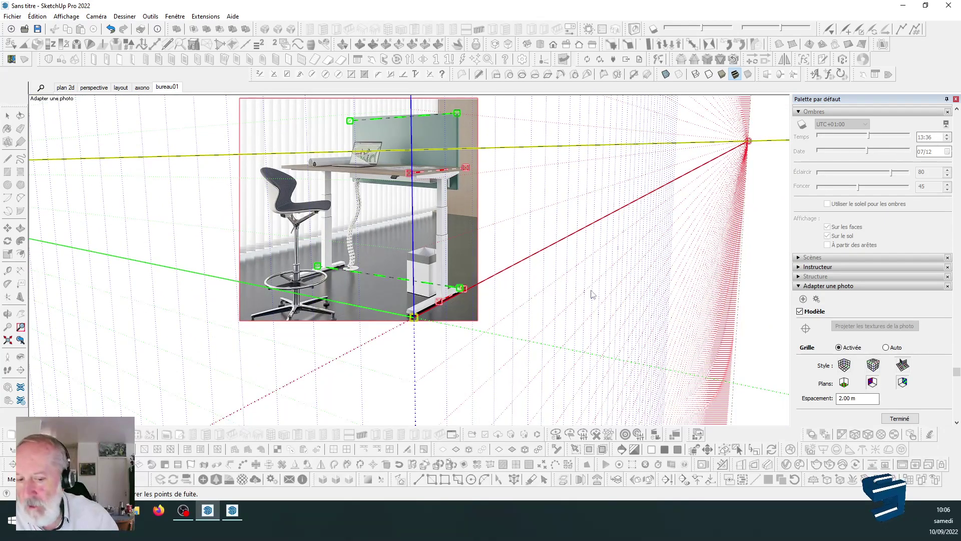
{"action": "left_click", "coordinate": [907, 422]}
Trace a rectangular face over the front end of the right desk foot with the Line tool, using the axis origin as reference.
{"action": "scroll", "coordinate": [445, 265], "scroll_direction": "up", "scroll_amount": 4}
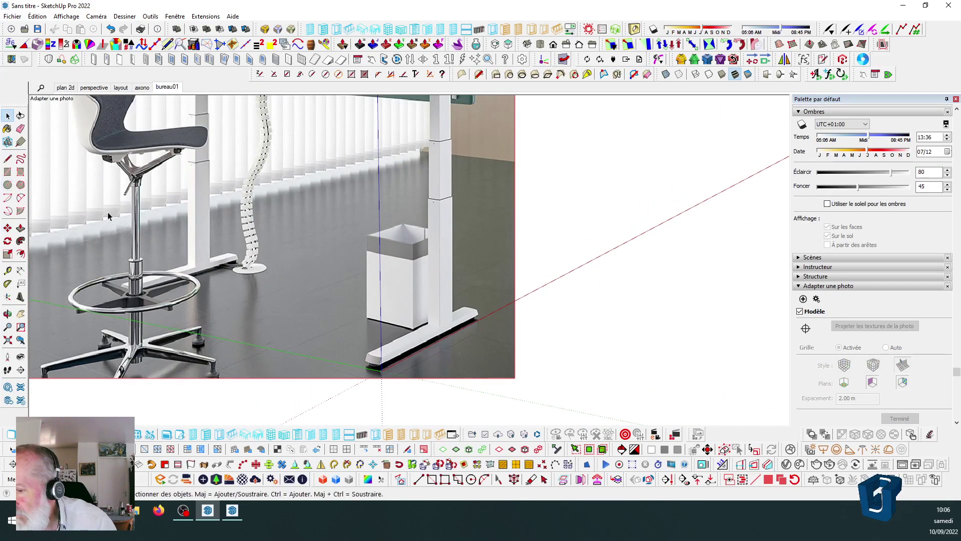
{"action": "left_click", "coordinate": [7, 158]}
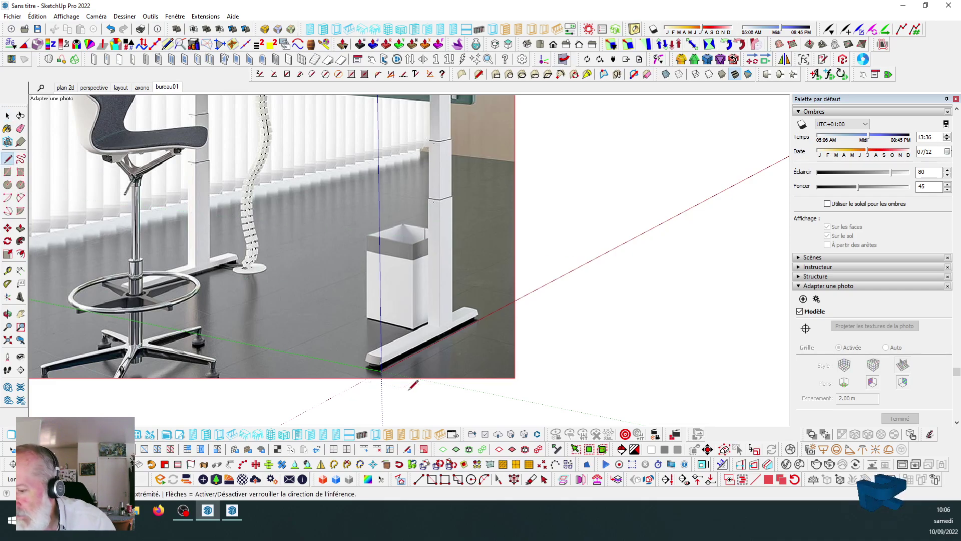
{"action": "scroll", "coordinate": [394, 366], "scroll_direction": "up", "scroll_amount": 1}
{"action": "scroll", "coordinate": [394, 364], "scroll_direction": "up", "scroll_amount": 4}
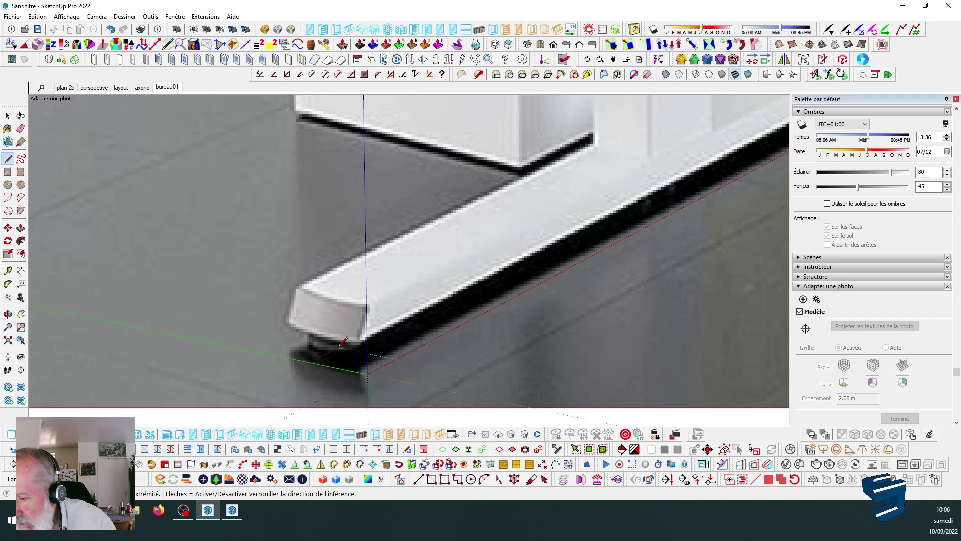
{"action": "left_click", "coordinate": [368, 373]}
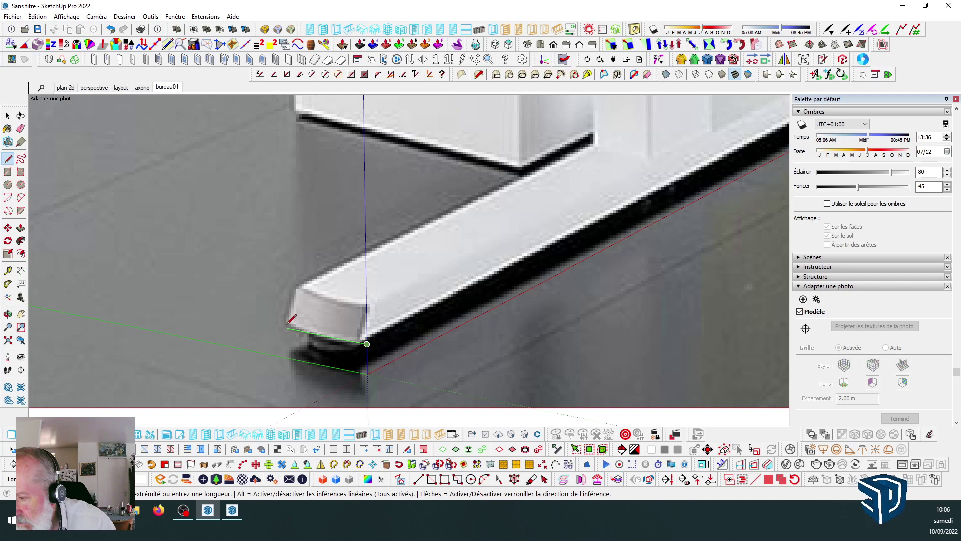
{"action": "scroll", "coordinate": [238, 312], "scroll_direction": "down", "scroll_amount": 2}
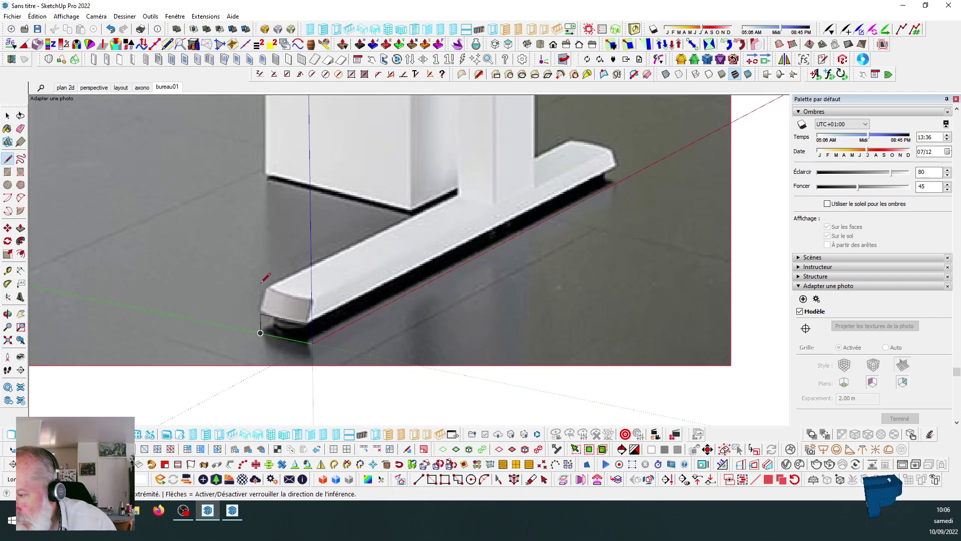
{"action": "left_click", "coordinate": [260, 314]}
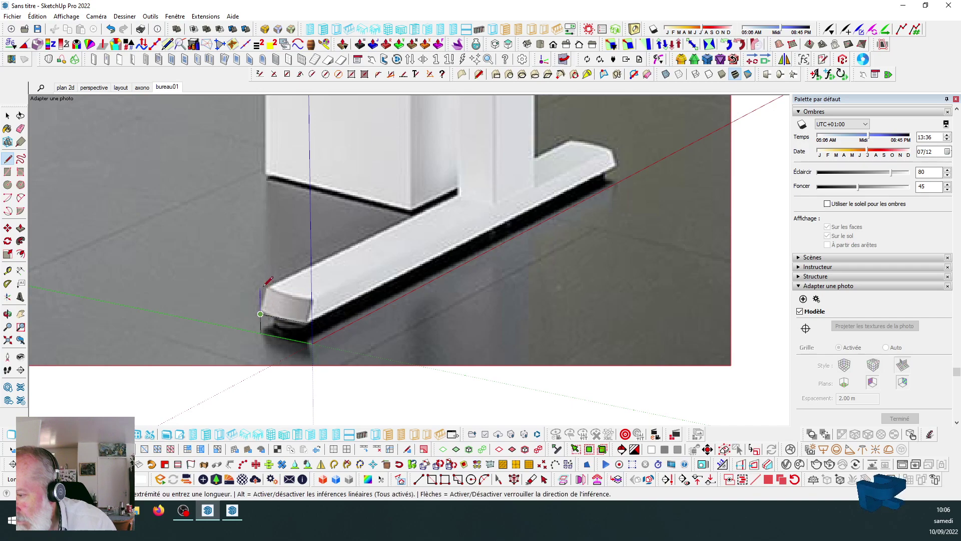
{"action": "left_click", "coordinate": [311, 295]}
{"action": "left_click", "coordinate": [312, 323]}
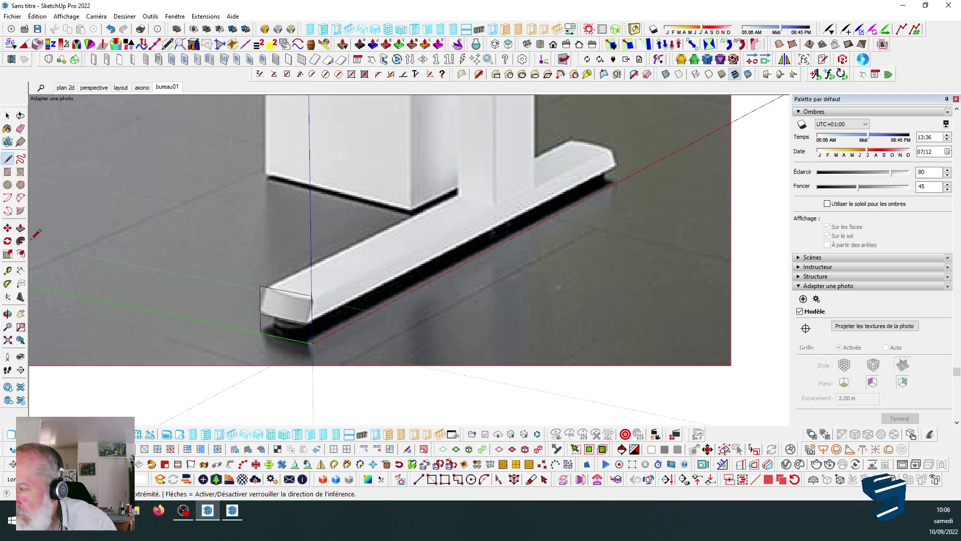
Push/Pull the foot's front face along the red axis to the back end of the right desk foot.
{"action": "left_click", "coordinate": [21, 227]}
{"action": "left_click", "coordinate": [300, 315]}
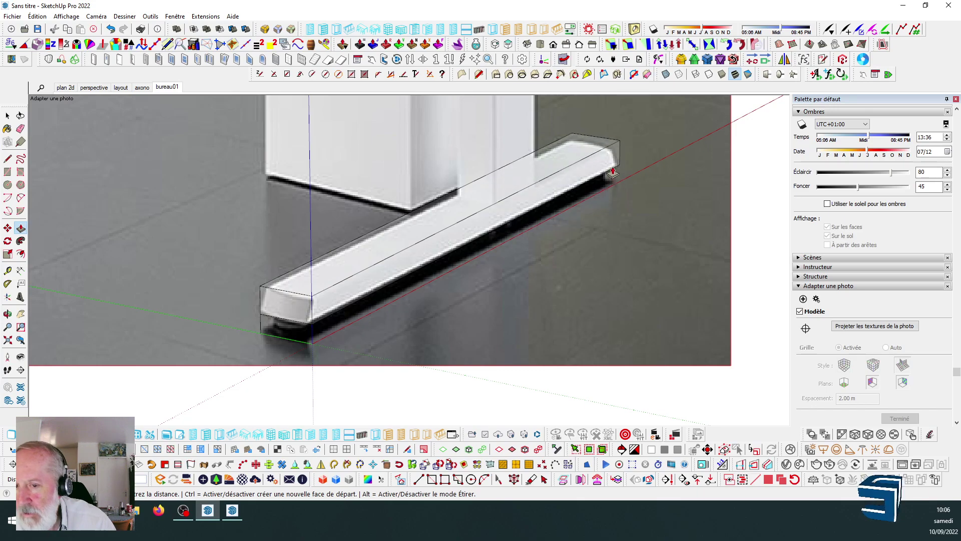
{"action": "left_click", "coordinate": [608, 173]}
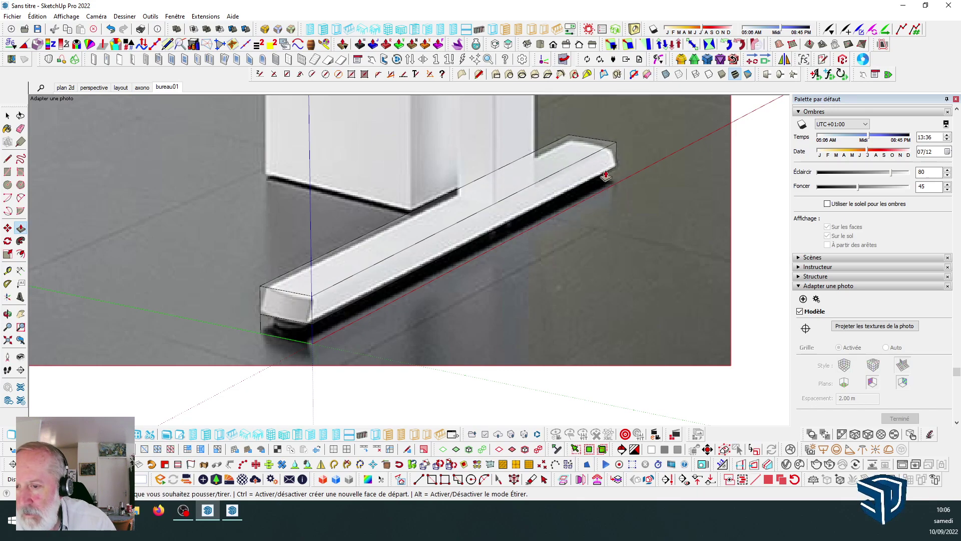
{"action": "scroll", "coordinate": [455, 273], "scroll_direction": "down", "scroll_amount": 2}
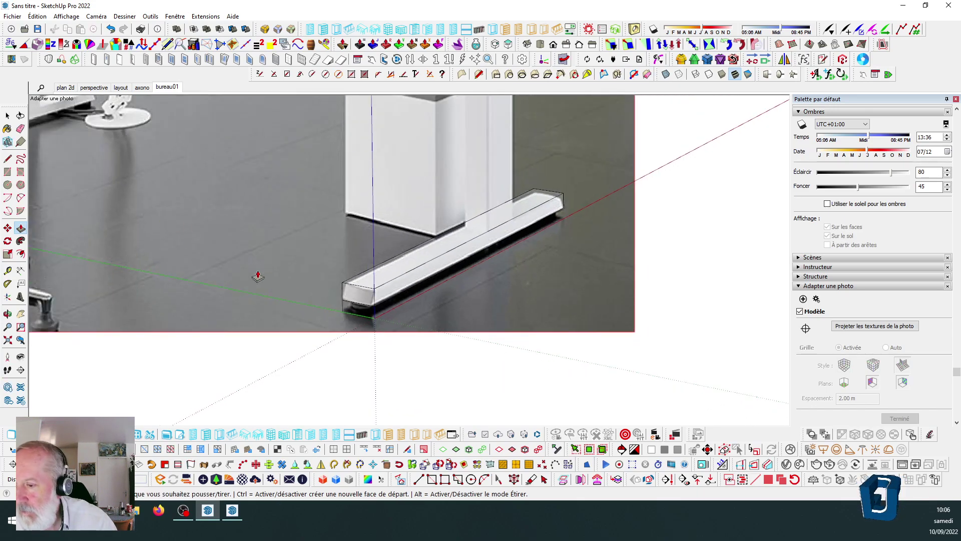
{"action": "scroll", "coordinate": [301, 313], "scroll_direction": "up", "scroll_amount": 2}
Erase the leftover construction lines between the axis origin and the underside of the foot block.
{"action": "key", "text": "e"}
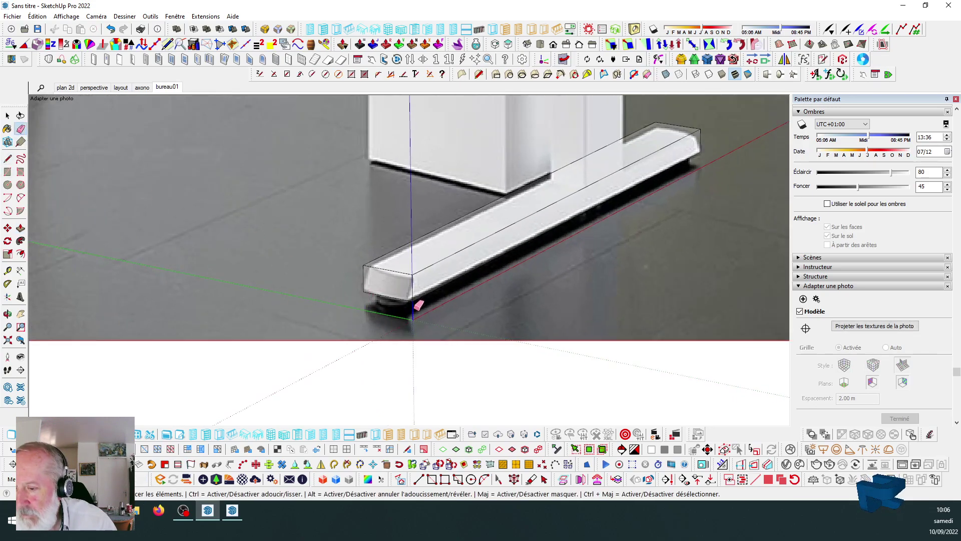
{"action": "scroll", "coordinate": [416, 314], "scroll_direction": "down", "scroll_amount": 3}
{"action": "scroll", "coordinate": [411, 313], "scroll_direction": "up", "scroll_amount": 4}
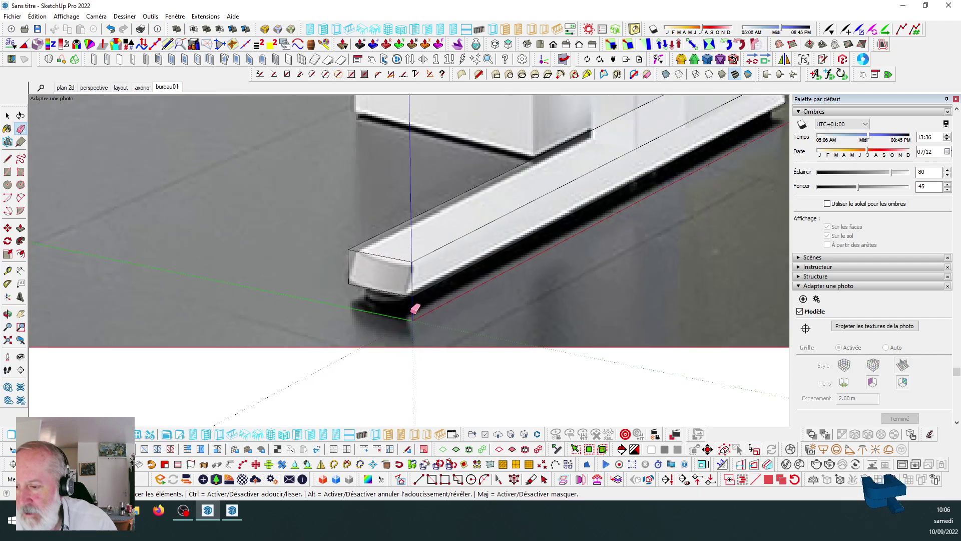
{"action": "scroll", "coordinate": [420, 306], "scroll_direction": "down", "scroll_amount": 3}
{"action": "scroll", "coordinate": [441, 274], "scroll_direction": "up", "scroll_amount": 3}
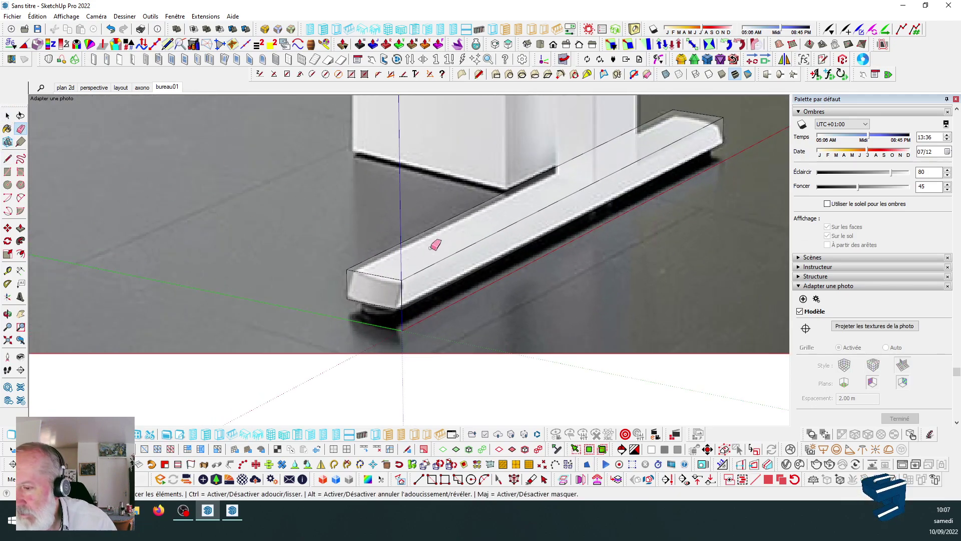
{"action": "scroll", "coordinate": [439, 242], "scroll_direction": "down", "scroll_amount": 1}
Examine the foot block from its far side and back end, and return to the bureau01 scene to compare it with the photo.
{"action": "middle_click_drag", "start_coordinate": [270, 236], "coordinate": [501, 223]}
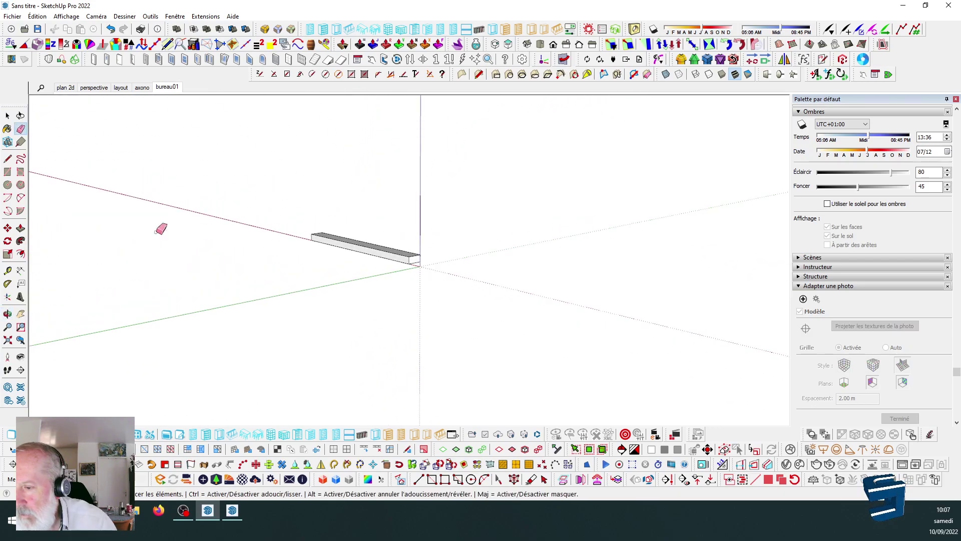
{"action": "left_click", "coordinate": [20, 229]}
{"action": "scroll", "coordinate": [430, 273], "scroll_direction": "up", "scroll_amount": 5}
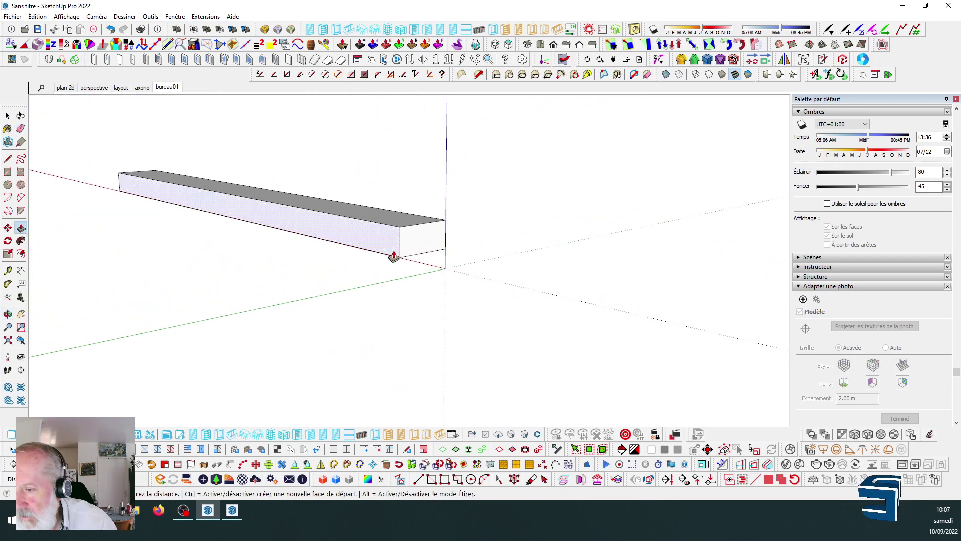
{"action": "middle_click_drag", "start_coordinate": [300, 210], "coordinate": [404, 286]}
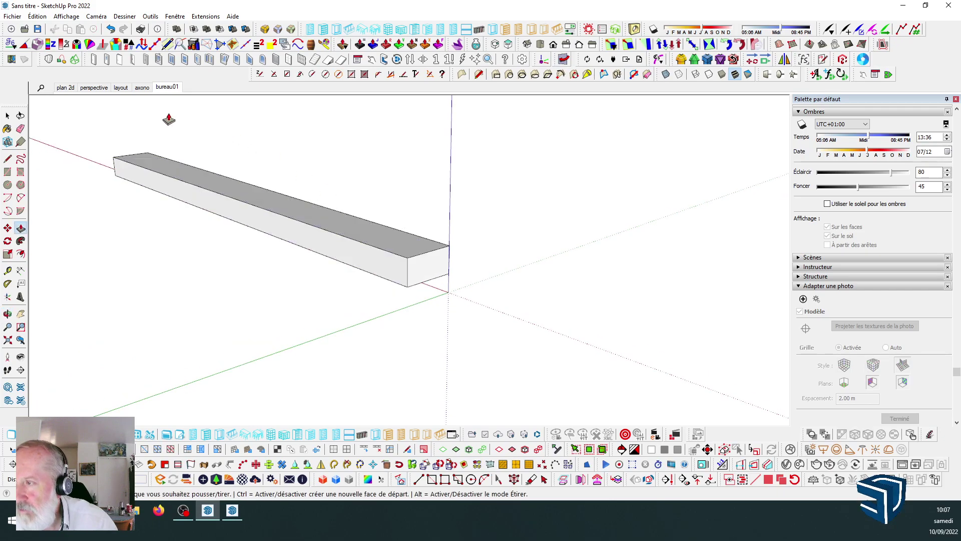
{"action": "left_click", "coordinate": [172, 88]}
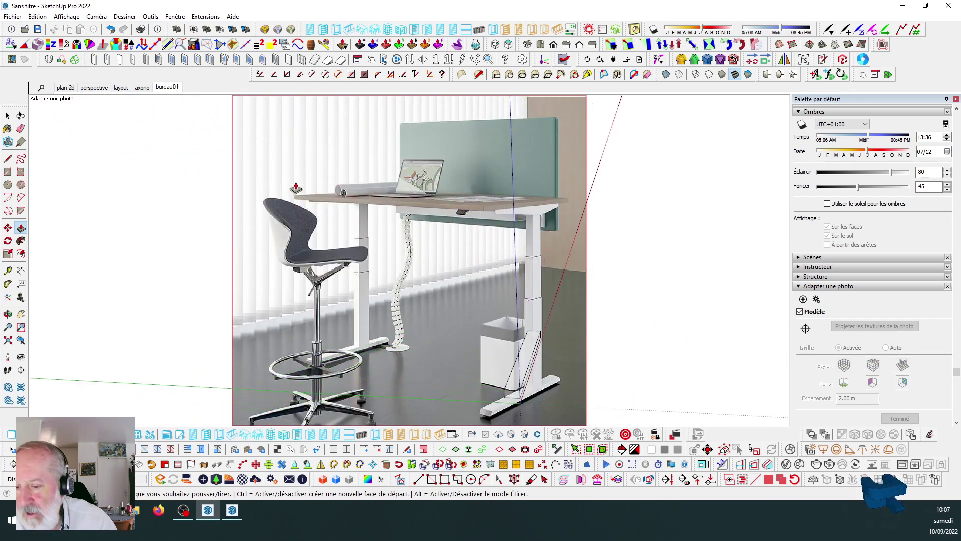
{"action": "scroll", "coordinate": [557, 394], "scroll_direction": "up", "scroll_amount": 6}
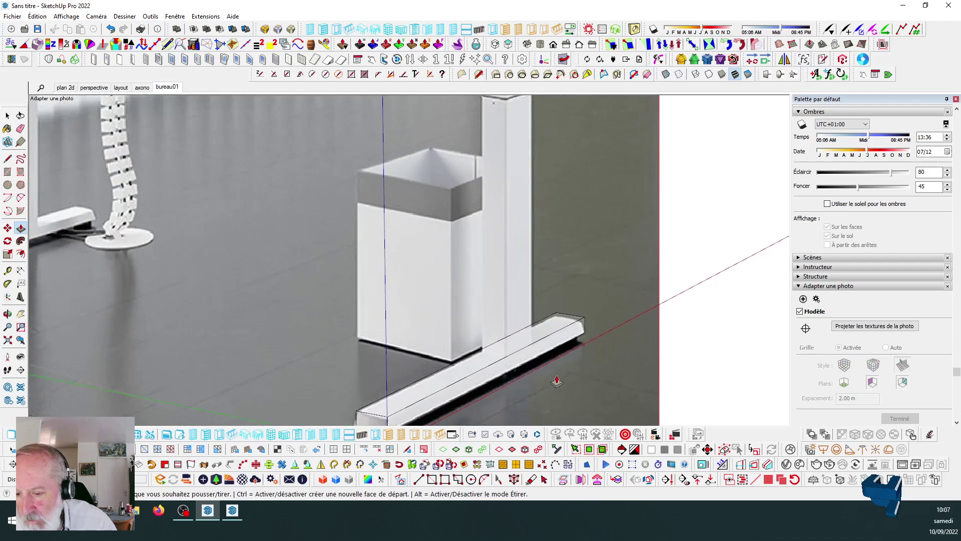
{"action": "scroll", "coordinate": [574, 352], "scroll_direction": "down", "scroll_amount": 8}
{"action": "middle_click_drag", "start_coordinate": [591, 350], "coordinate": [533, 421]}
{"action": "key", "text": "p"}
{"action": "key", "text": "Return"}
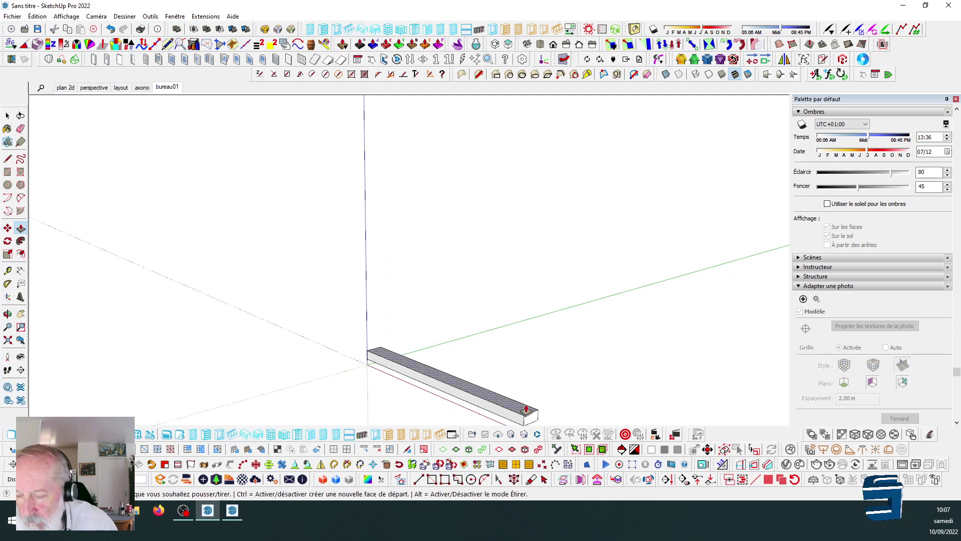
{"action": "left_click", "coordinate": [168, 90]}
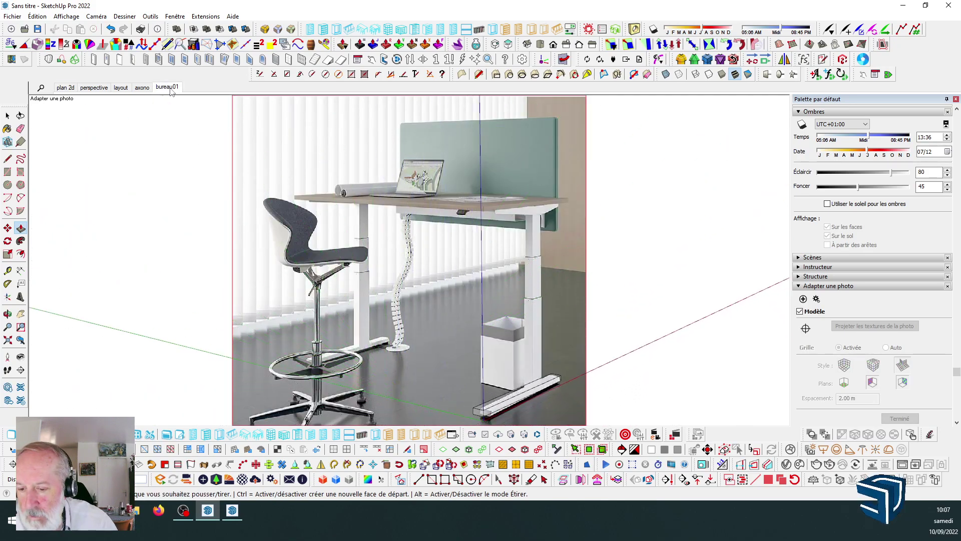
{"action": "scroll", "coordinate": [563, 395], "scroll_direction": "up", "scroll_amount": 10}
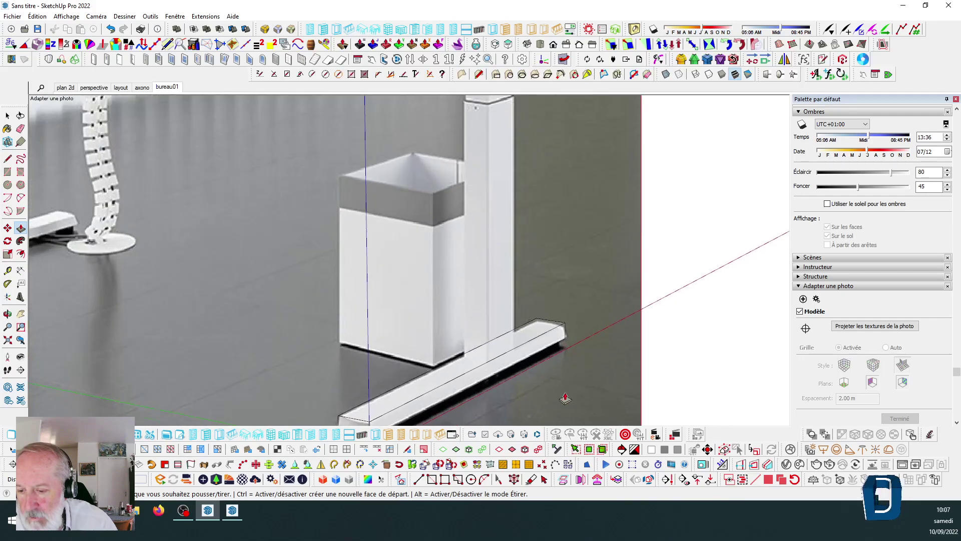
{"action": "scroll", "coordinate": [472, 290], "scroll_direction": "up", "scroll_amount": 2}
{"action": "scroll", "coordinate": [358, 154], "scroll_direction": "down", "scroll_amount": 1}
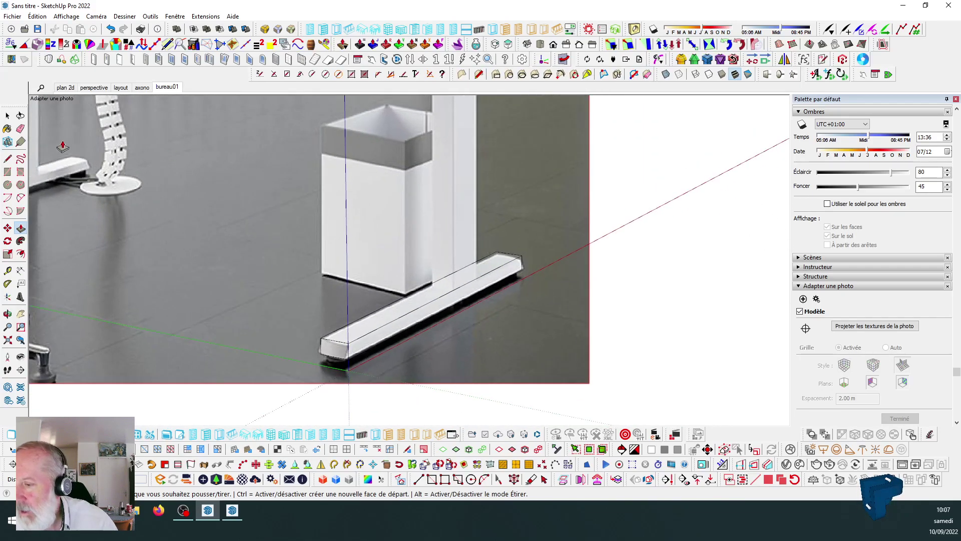
Select all the geometry of the right desk foot block and group it.
{"action": "left_click", "coordinate": [7, 116]}
{"action": "left_click_drag", "start_coordinate": [291, 215], "coordinate": [545, 369]}
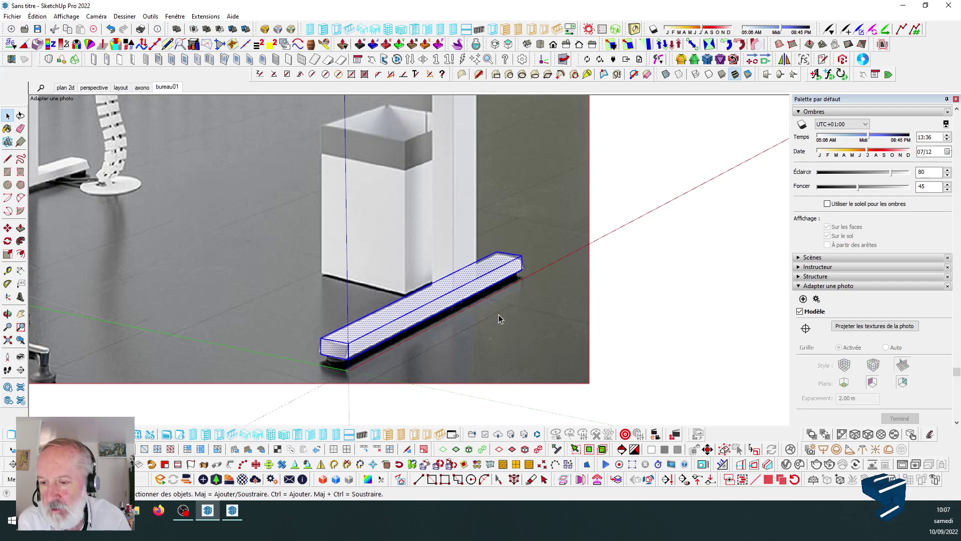
{"action": "key", "text": "ctrl+g"}
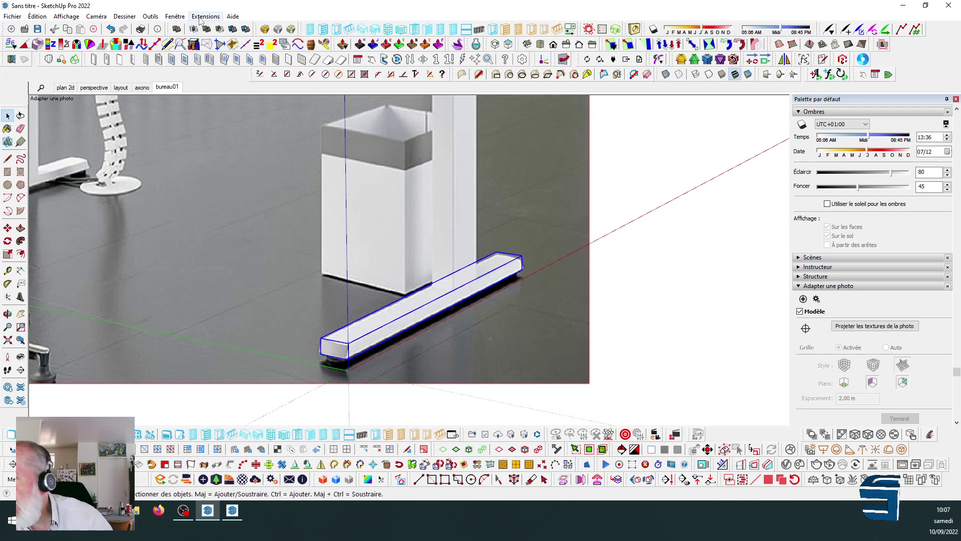
Look up the shortcuts assigned to creating a group and a component in the preferences, filtering for "groupe" and "composant", and cancel the dialog.
{"action": "left_click", "coordinate": [174, 16]}
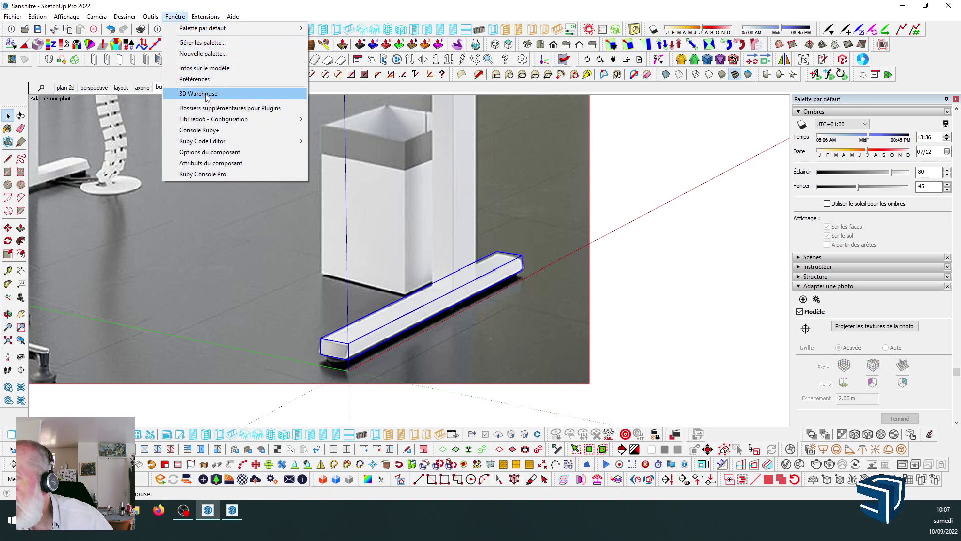
{"action": "left_click", "coordinate": [202, 80]}
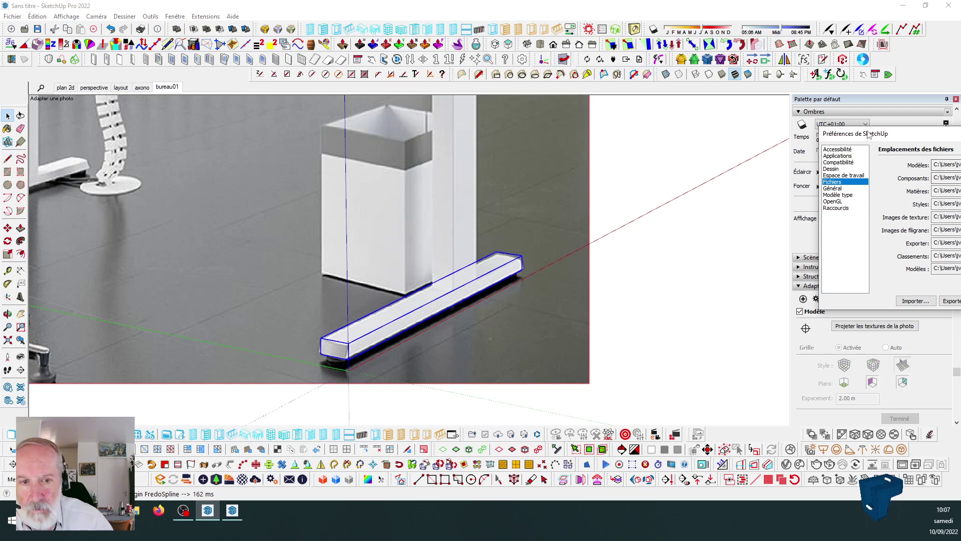
{"action": "left_click_drag", "start_coordinate": [910, 137], "coordinate": [421, 122]}
{"action": "left_click", "coordinate": [348, 192]}
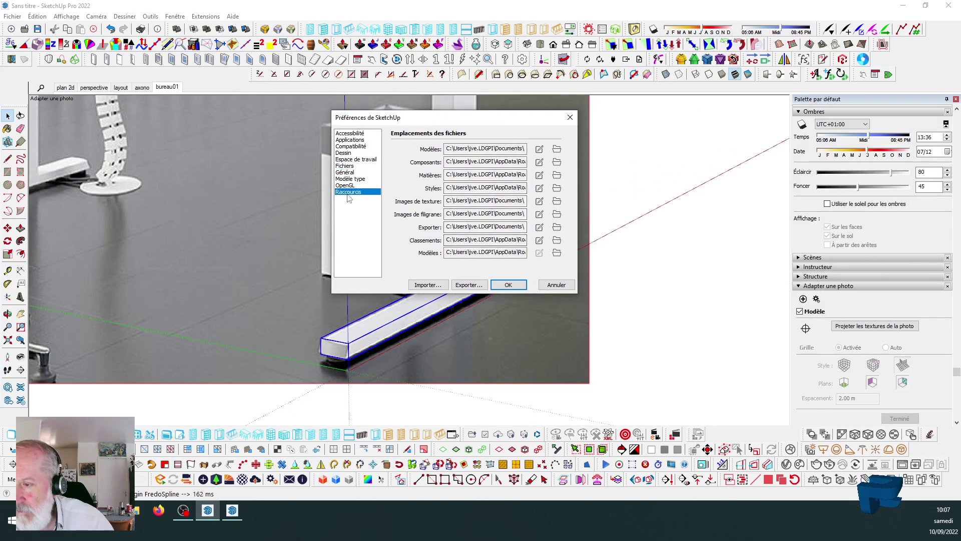
{"action": "left_click", "coordinate": [427, 136]}
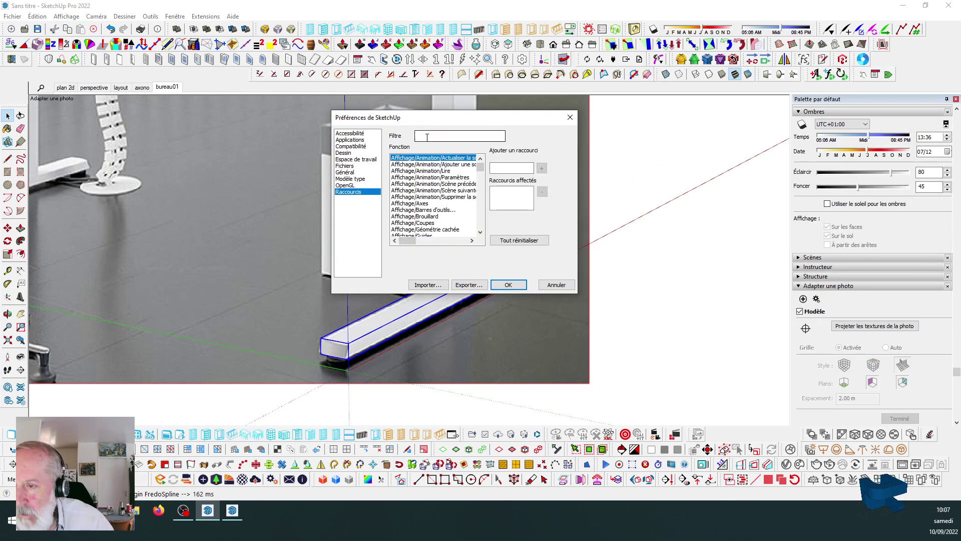
{"action": "type", "text": "groupe"}
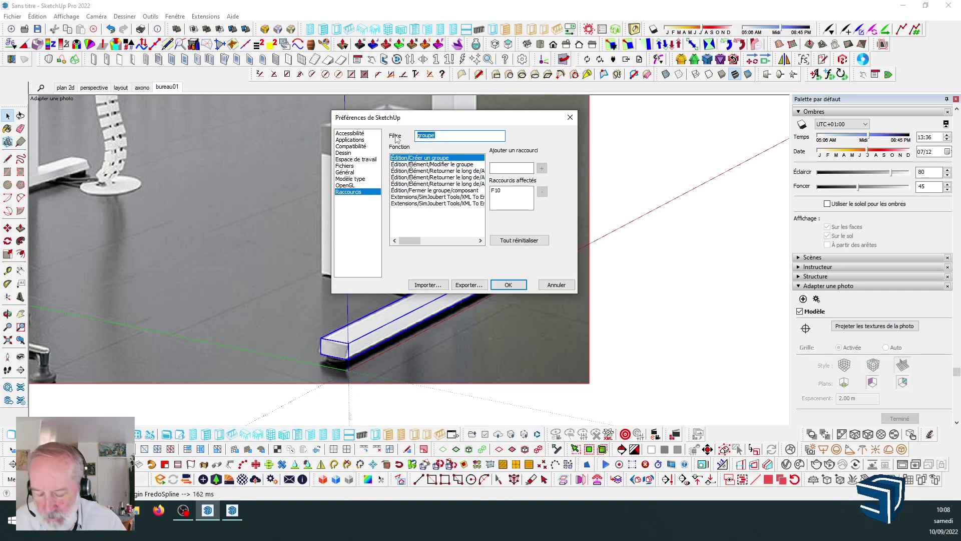
{"action": "type", "text": "composant"}
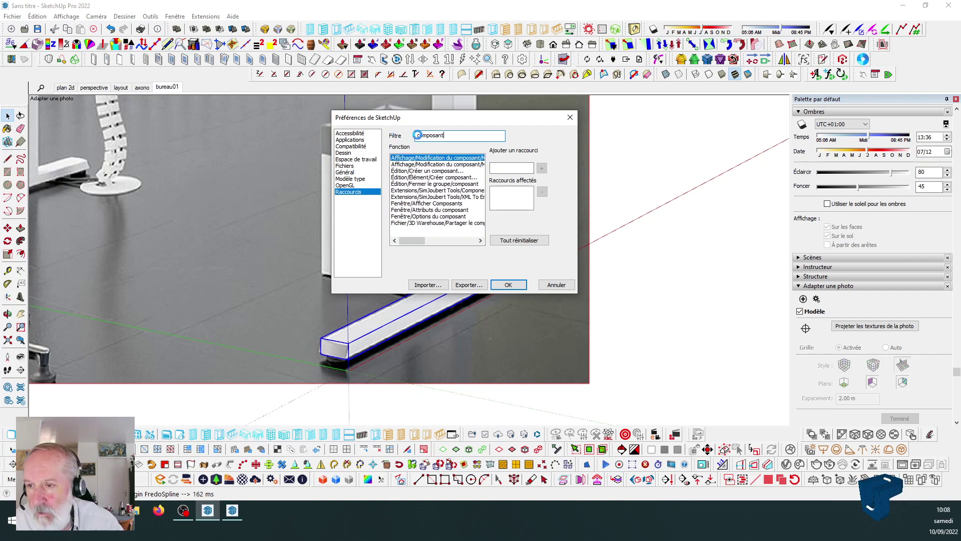
{"action": "left_click", "coordinate": [419, 172]}
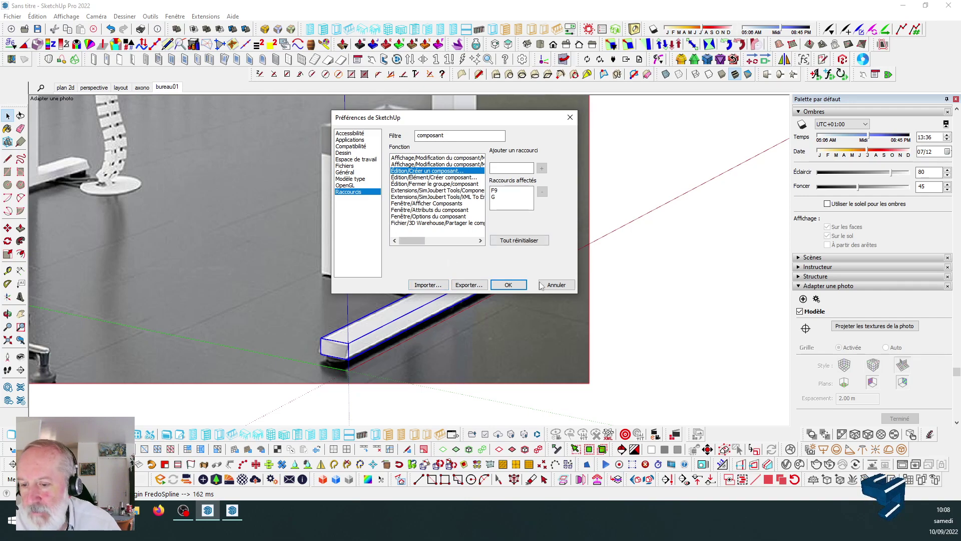
{"action": "left_click", "coordinate": [555, 284]}
Draw two lines across the top of the foot block at the front and back edges of the column in the photo.
{"action": "scroll", "coordinate": [477, 265], "scroll_direction": "down", "scroll_amount": 1}
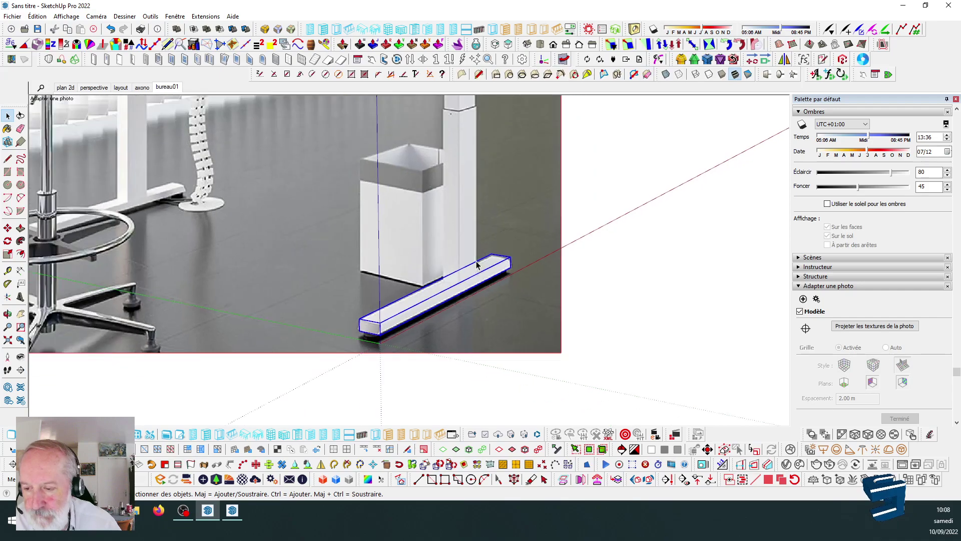
{"action": "scroll", "coordinate": [477, 266], "scroll_direction": "down", "scroll_amount": 2}
{"action": "scroll", "coordinate": [471, 272], "scroll_direction": "up", "scroll_amount": 3}
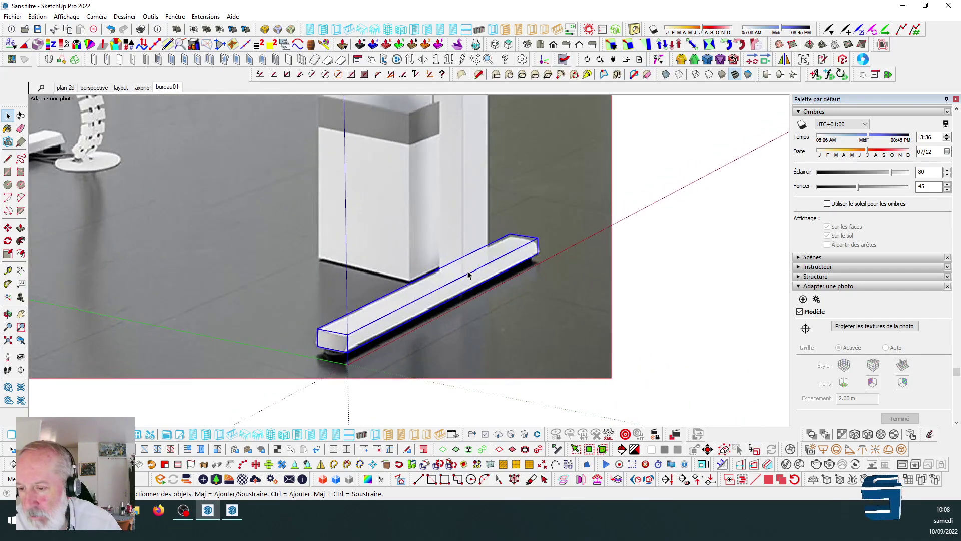
{"action": "scroll", "coordinate": [362, 344], "scroll_direction": "up", "scroll_amount": 2}
{"action": "scroll", "coordinate": [491, 247], "scroll_direction": "down", "scroll_amount": 2}
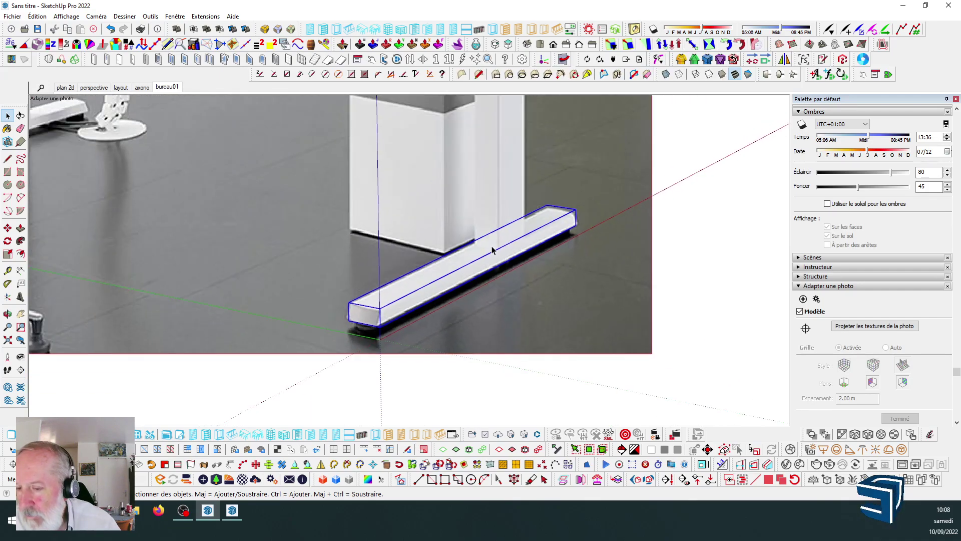
{"action": "key", "text": "l"}
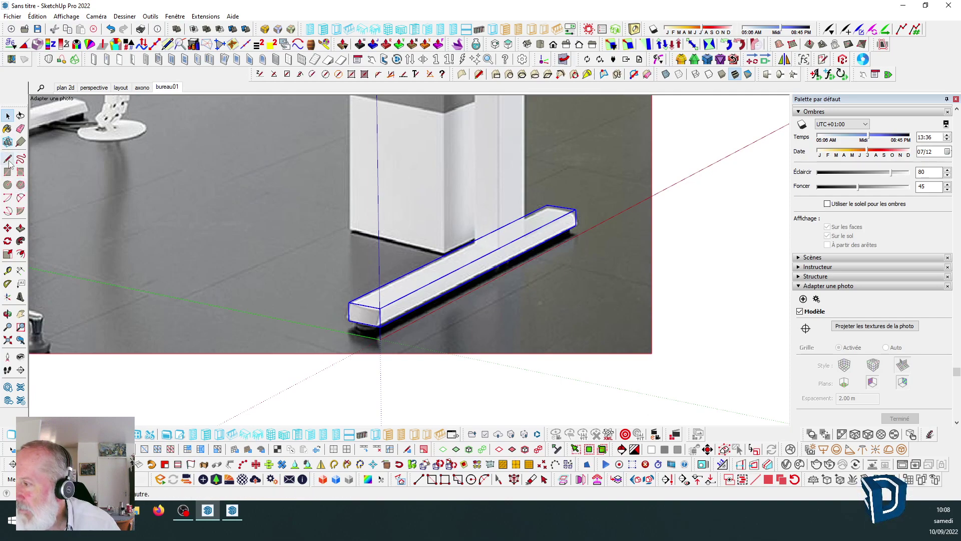
{"action": "scroll", "coordinate": [488, 235], "scroll_direction": "up", "scroll_amount": 3}
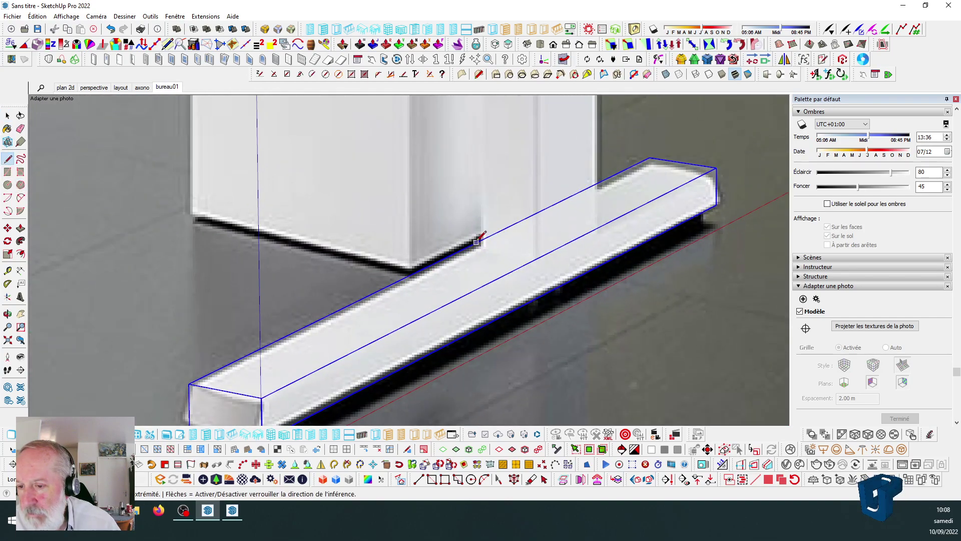
{"action": "left_click", "coordinate": [476, 242]}
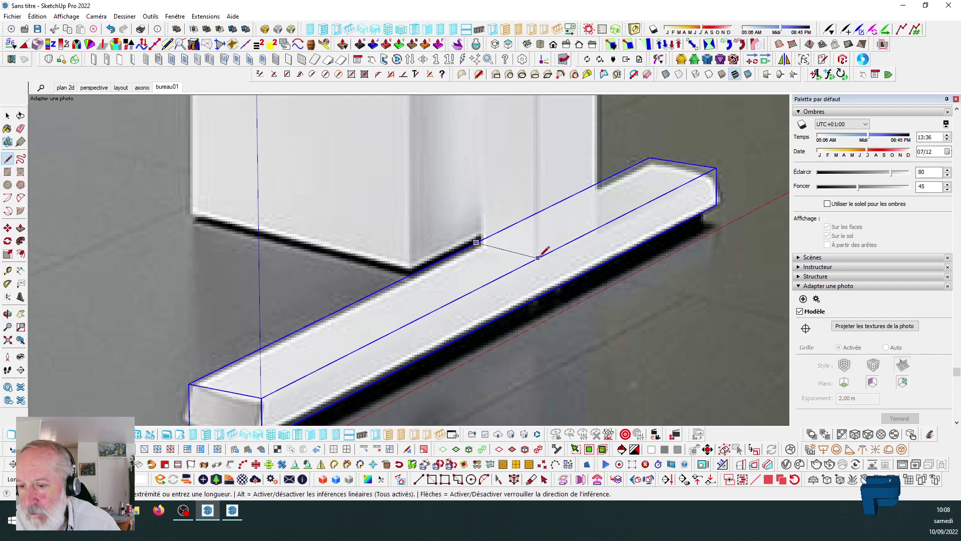
{"action": "left_click", "coordinate": [546, 254]}
{"action": "scroll", "coordinate": [545, 253], "scroll_direction": "down", "scroll_amount": 1}
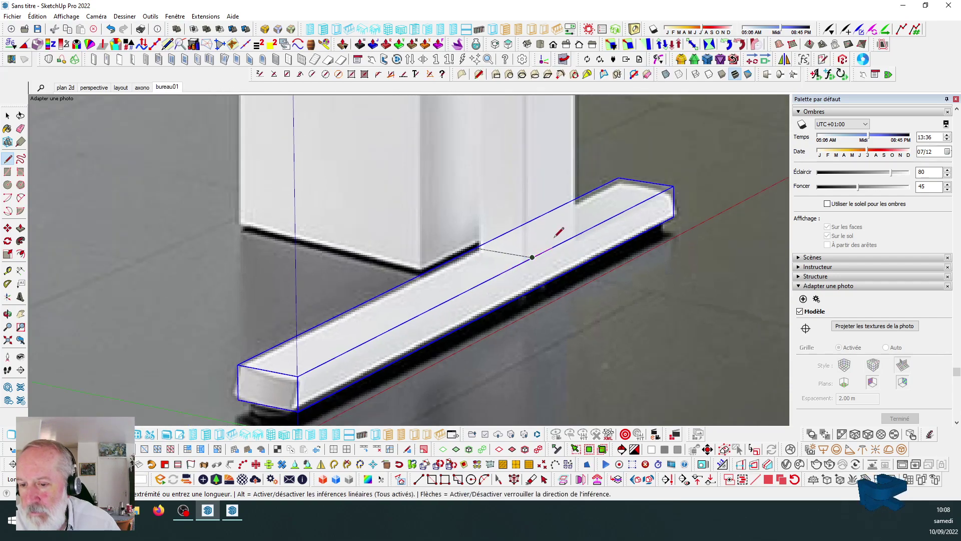
{"action": "left_click", "coordinate": [575, 235]}
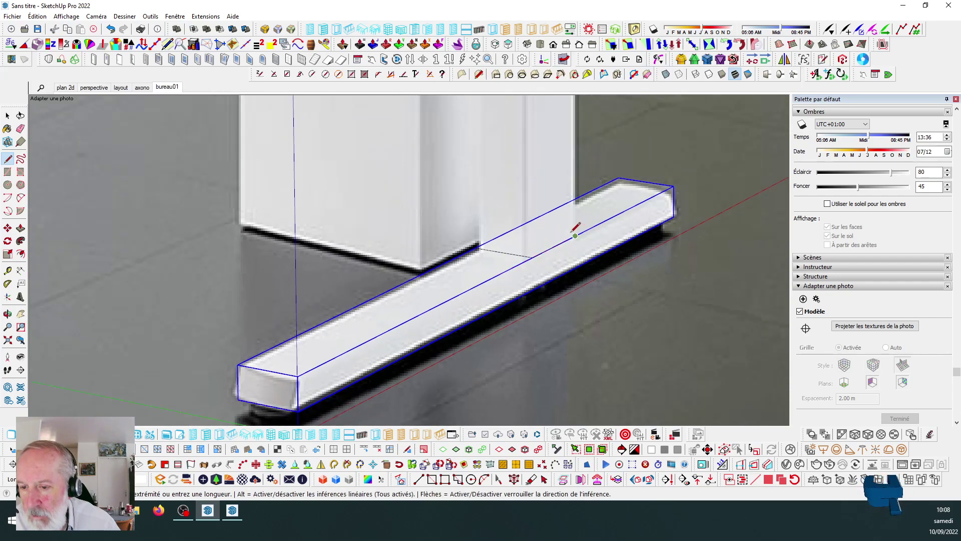
{"action": "left_click", "coordinate": [518, 226]}
{"action": "scroll", "coordinate": [529, 264], "scroll_direction": "down", "scroll_amount": 2}
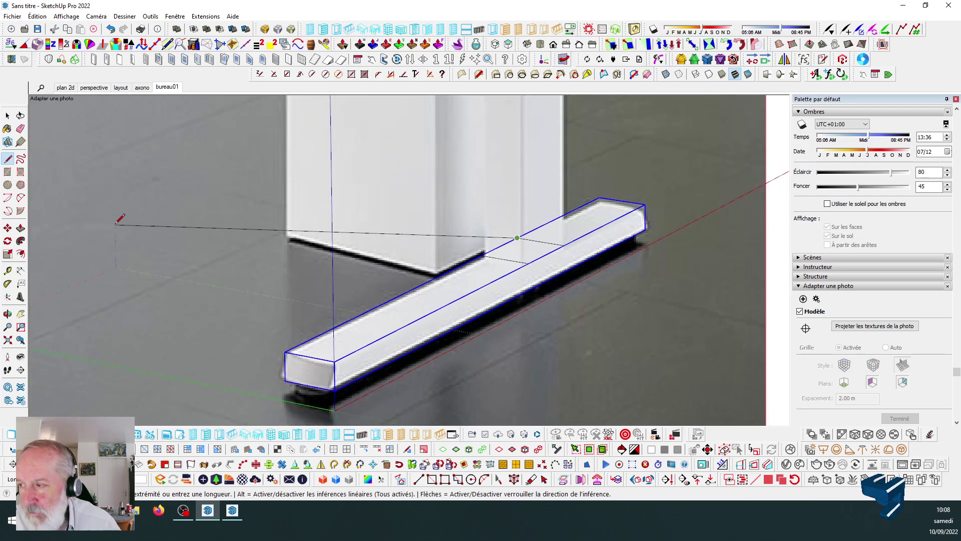
Trace the outline of the column's base between the two cross lines so that it forms a closed face on the foot.
{"action": "key", "text": "p"}
{"action": "scroll", "coordinate": [451, 332], "scroll_direction": "down", "scroll_amount": 1}
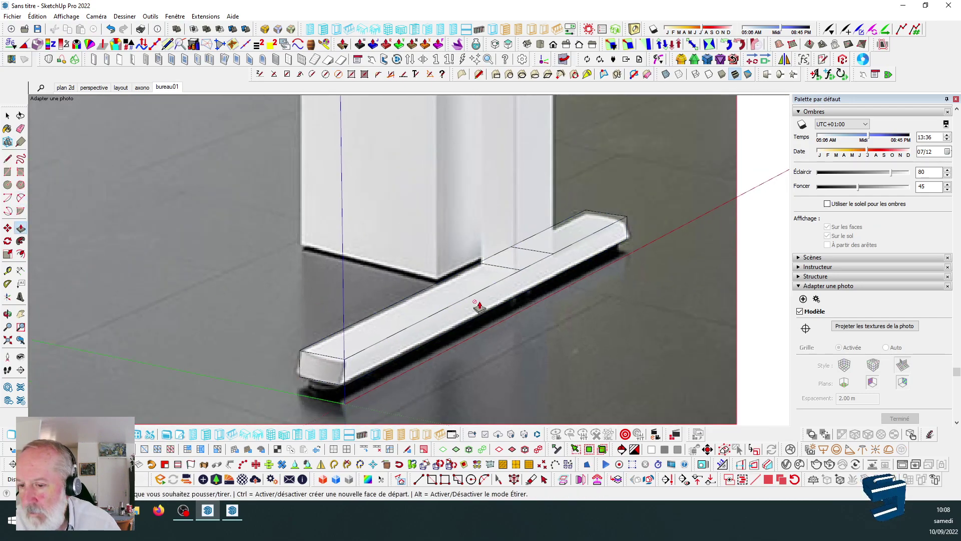
{"action": "scroll", "coordinate": [508, 282], "scroll_direction": "up", "scroll_amount": 1}
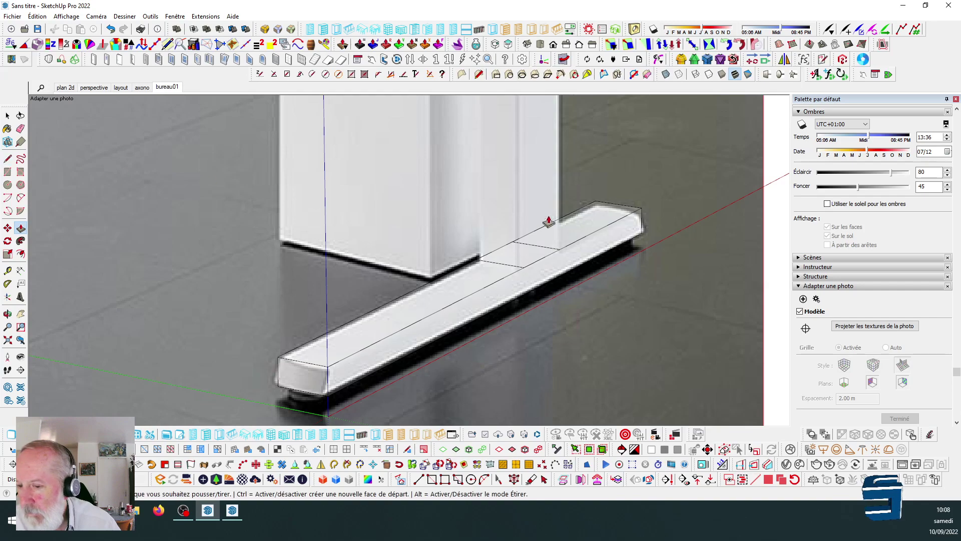
{"action": "left_click", "coordinate": [8, 159]}
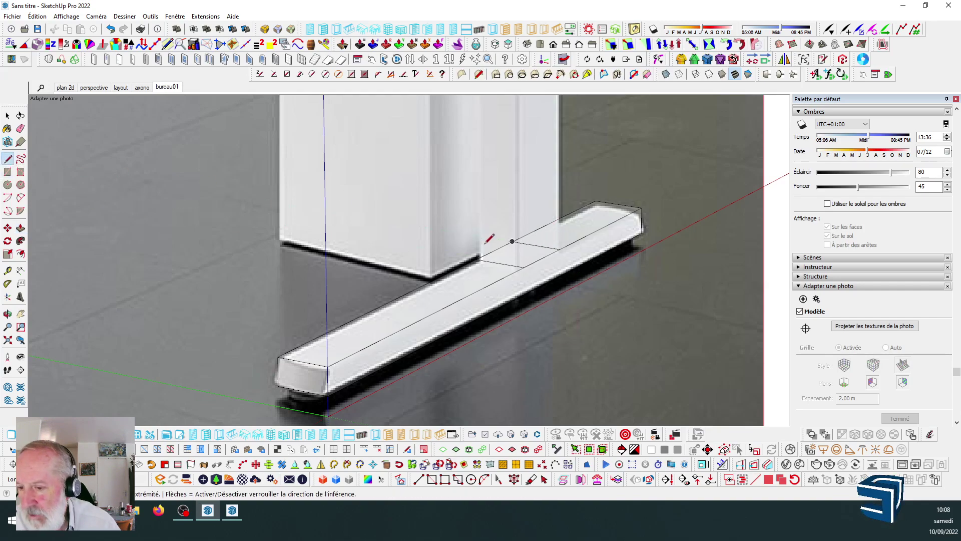
{"action": "left_click", "coordinate": [480, 258]}
{"action": "left_click", "coordinate": [524, 267]}
{"action": "left_click", "coordinate": [559, 249]}
Push/Pull the column's base face upward in two stages, check the column in 3D and return to the bureau01 scene.
{"action": "left_click", "coordinate": [20, 228]}
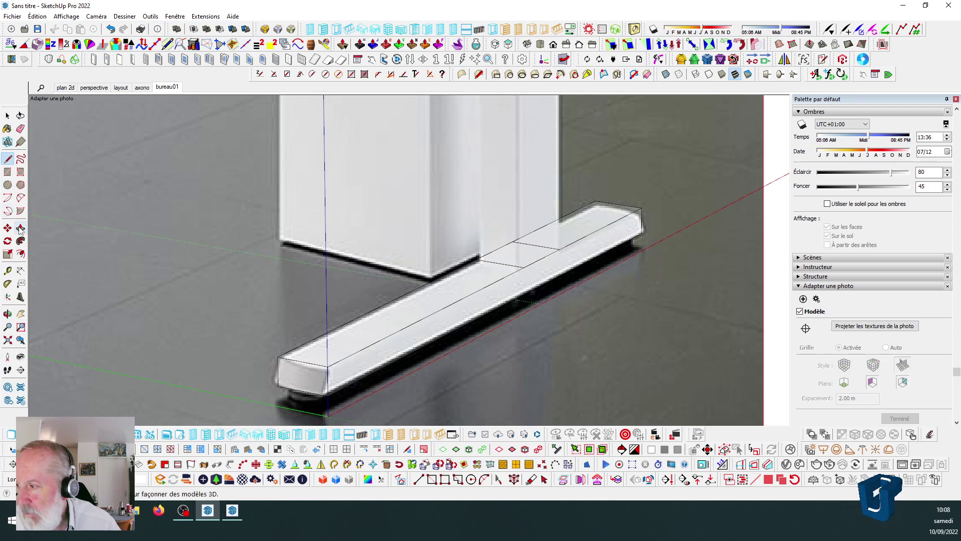
{"action": "left_click_drag", "start_coordinate": [526, 266], "coordinate": [510, 190]}
{"action": "scroll", "coordinate": [553, 317], "scroll_direction": "down", "scroll_amount": 5}
{"action": "scroll", "coordinate": [552, 323], "scroll_direction": "up", "scroll_amount": 2}
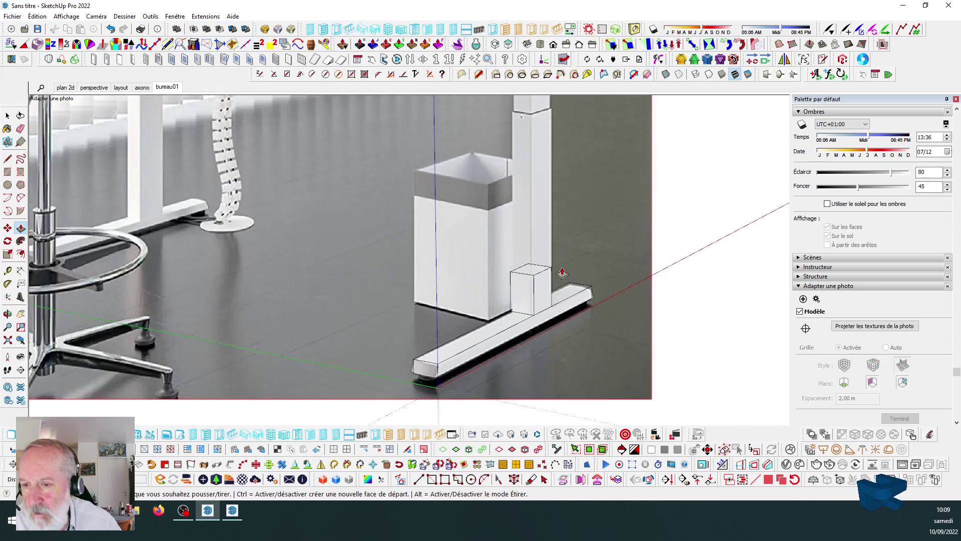
{"action": "mouse_move", "coordinate": [529, 273]}
{"action": "left_mouse_down"}
{"action": "mouse_move", "coordinate": [536, 233]}
{"action": "mouse_move", "coordinate": [525, 214]}
{"action": "left_mouse_up"}
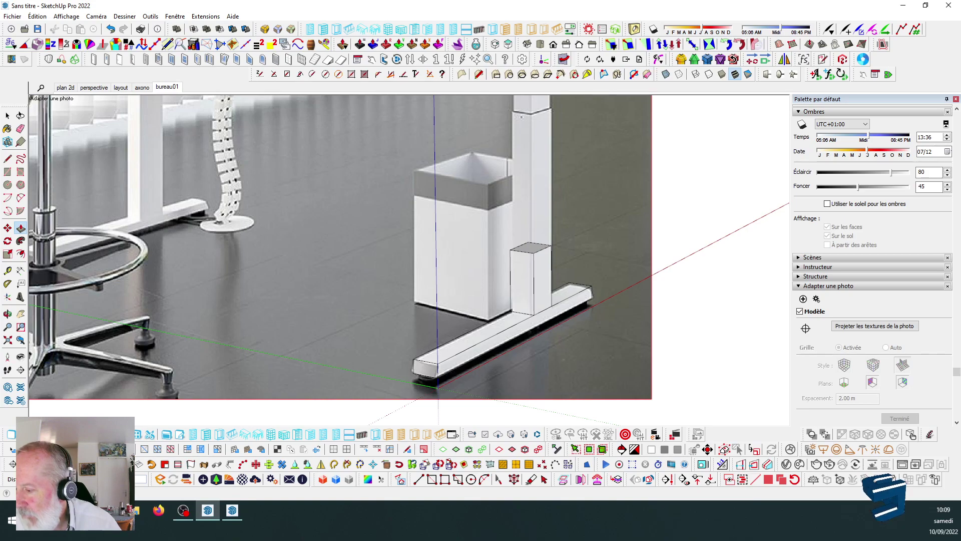
{"action": "middle_click_drag", "start_coordinate": [402, 346], "coordinate": [542, 313]}
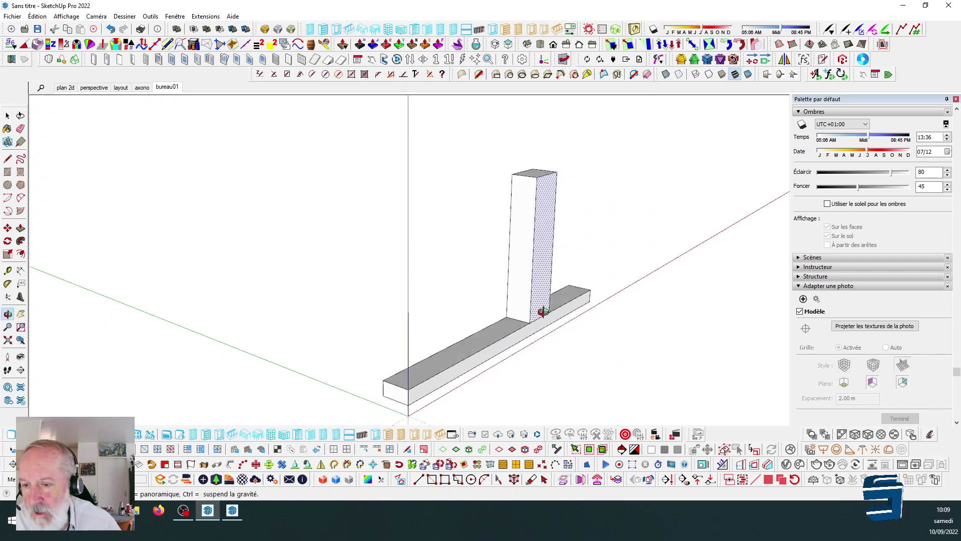
{"action": "left_click", "coordinate": [170, 89]}
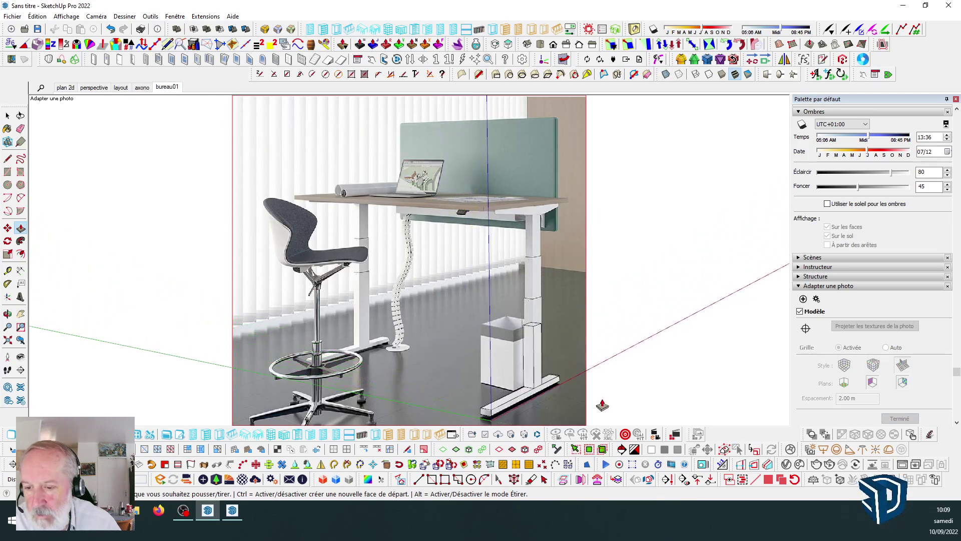
Move the column's top face up along the blue axis to the upper edge of the lowest leg segment in the photo.
{"action": "scroll", "coordinate": [603, 405], "scroll_direction": "up", "scroll_amount": 1}
{"action": "scroll", "coordinate": [561, 371], "scroll_direction": "up", "scroll_amount": 2}
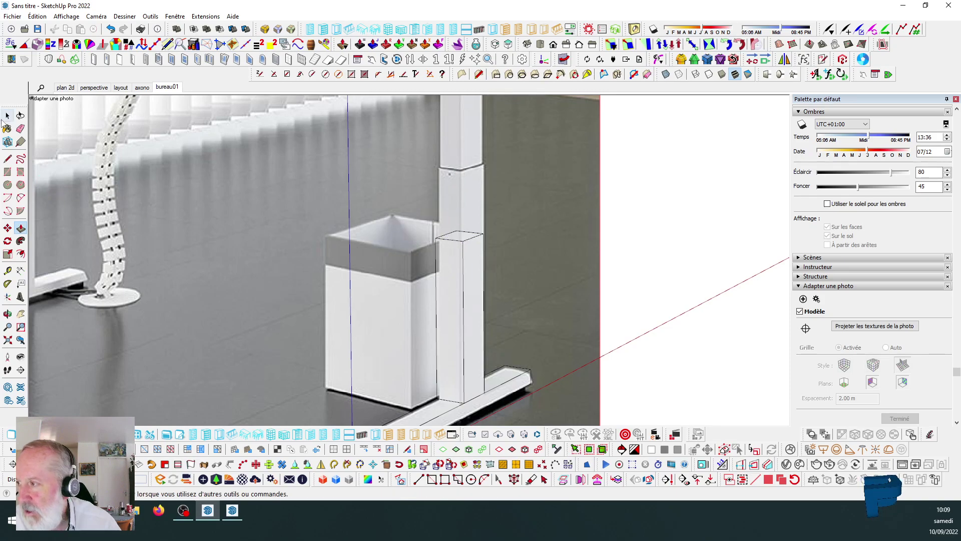
{"action": "left_click", "coordinate": [7, 116]}
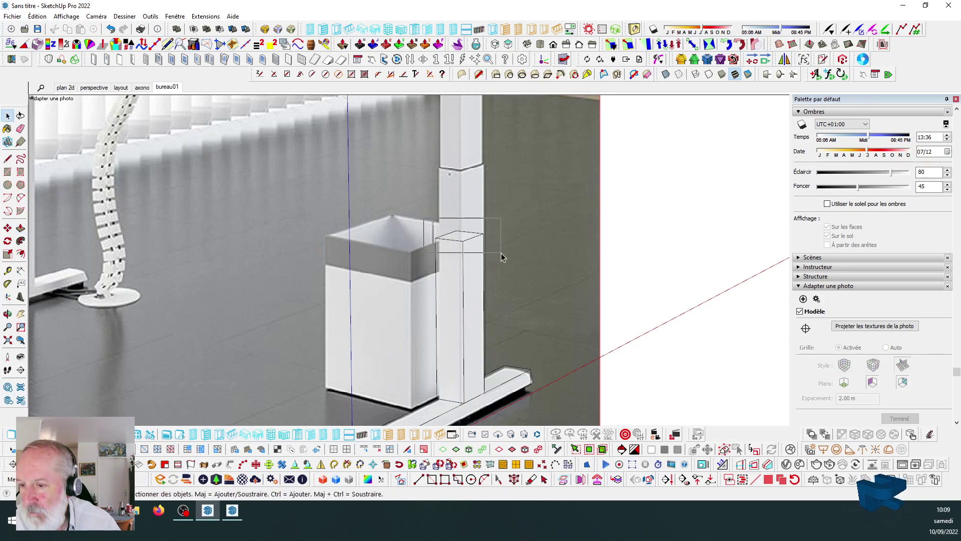
{"action": "left_click", "coordinate": [459, 236]}
{"action": "left_click", "coordinate": [7, 228]}
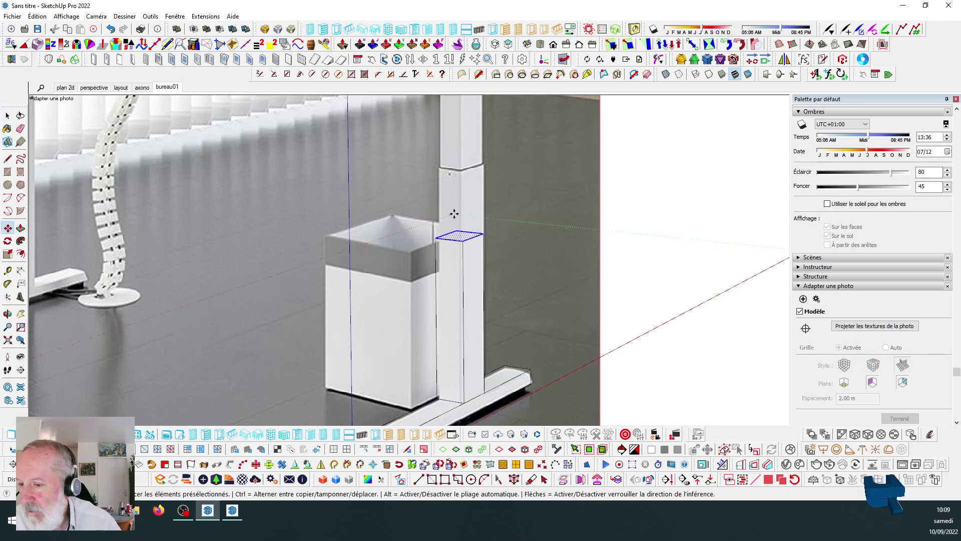
{"action": "left_click", "coordinate": [483, 232]}
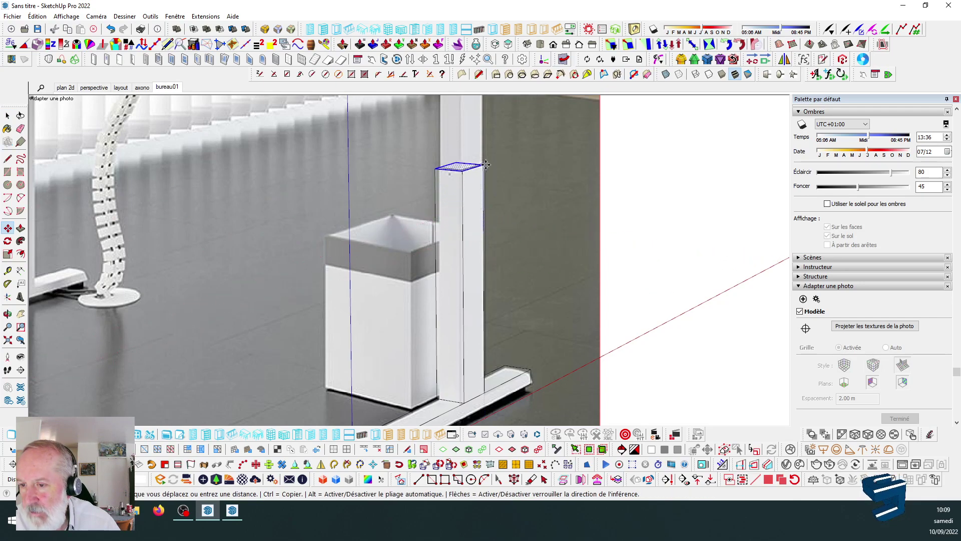
{"action": "scroll", "coordinate": [485, 165], "scroll_direction": "up", "scroll_amount": 5}
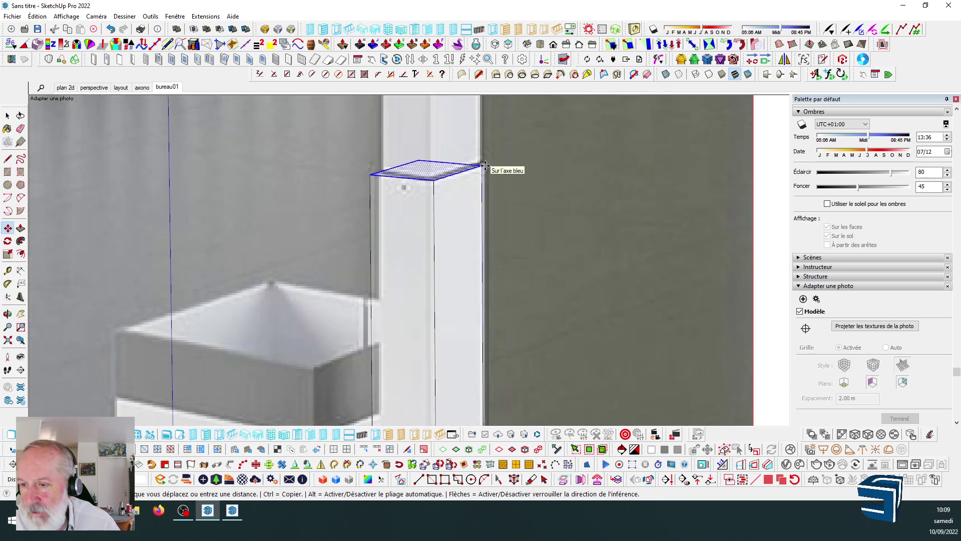
{"action": "left_click", "coordinate": [485, 165]}
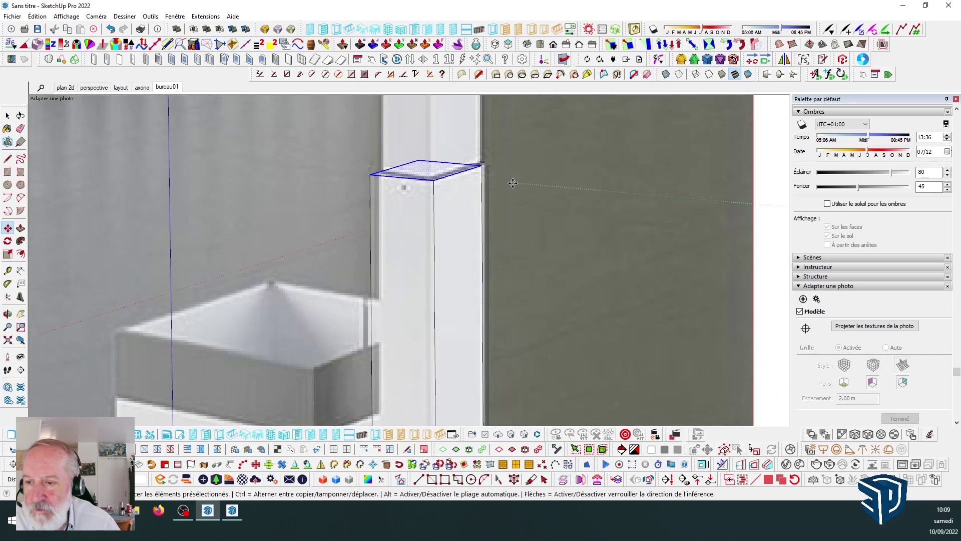
Offset the column's top face slightly inward to outline a thin wall thickness.
{"action": "scroll", "coordinate": [276, 193], "scroll_direction": "down", "scroll_amount": 6}
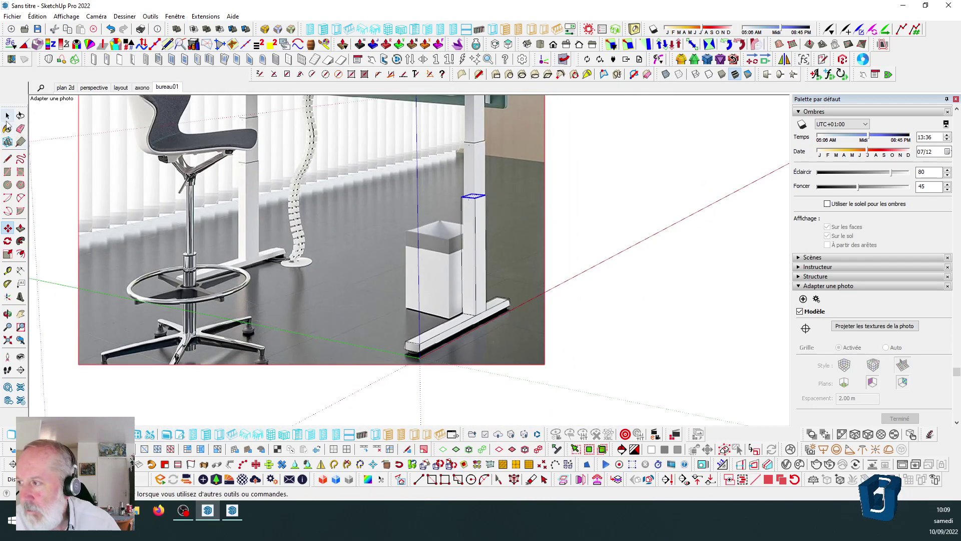
{"action": "middle_click_drag", "start_coordinate": [508, 212], "coordinate": [485, 241]}
{"action": "scroll", "coordinate": [493, 200], "scroll_direction": "up", "scroll_amount": 8}
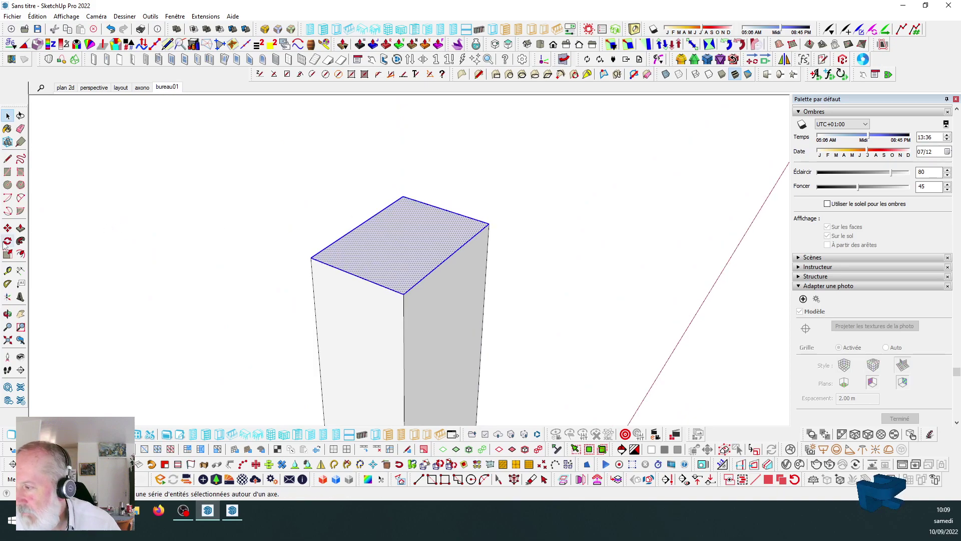
{"action": "left_click", "coordinate": [20, 254]}
{"action": "left_click", "coordinate": [345, 243]}
{"action": "key", "text": "Escape"}
Delete the column's inner top face and all its side walls, keeping only the thin rectangular rim.
{"action": "scroll", "coordinate": [333, 156], "scroll_direction": "down", "scroll_amount": 5}
{"action": "left_click", "coordinate": [20, 129]}
{"action": "scroll", "coordinate": [303, 167], "scroll_direction": "up", "scroll_amount": 1}
{"action": "left_click", "coordinate": [8, 116]}
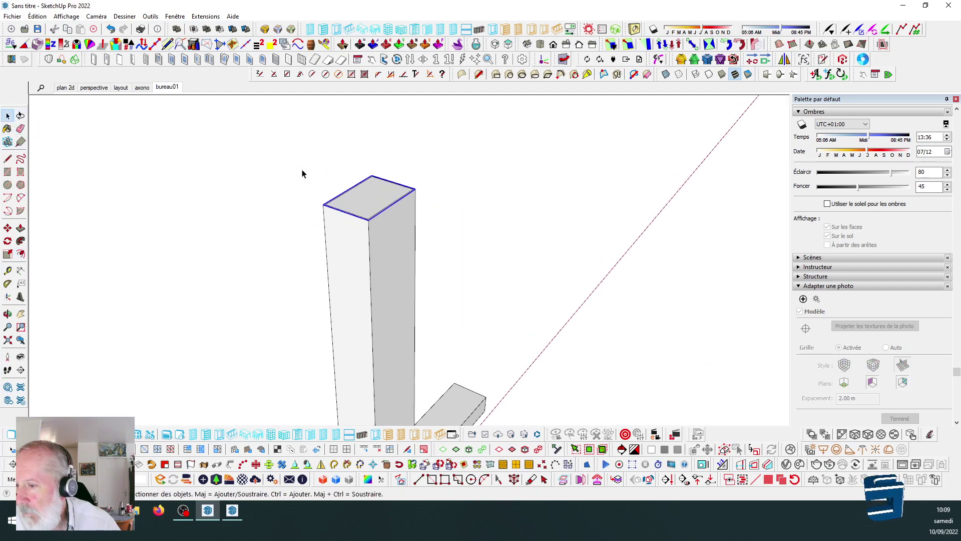
{"action": "left_click", "coordinate": [380, 205]}
{"action": "key", "text": "Delete"}
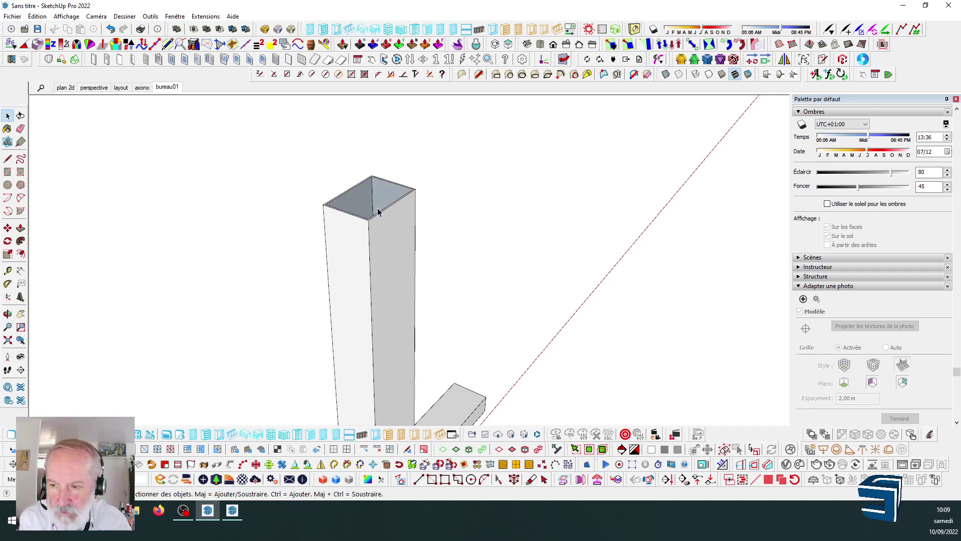
{"action": "left_click_drag", "start_coordinate": [401, 298], "coordinate": [309, 306]}
{"action": "key", "text": "Delete"}
{"action": "scroll", "coordinate": [391, 222], "scroll_direction": "up", "scroll_amount": 2}
{"action": "scroll", "coordinate": [445, 160], "scroll_direction": "down", "scroll_amount": 3}
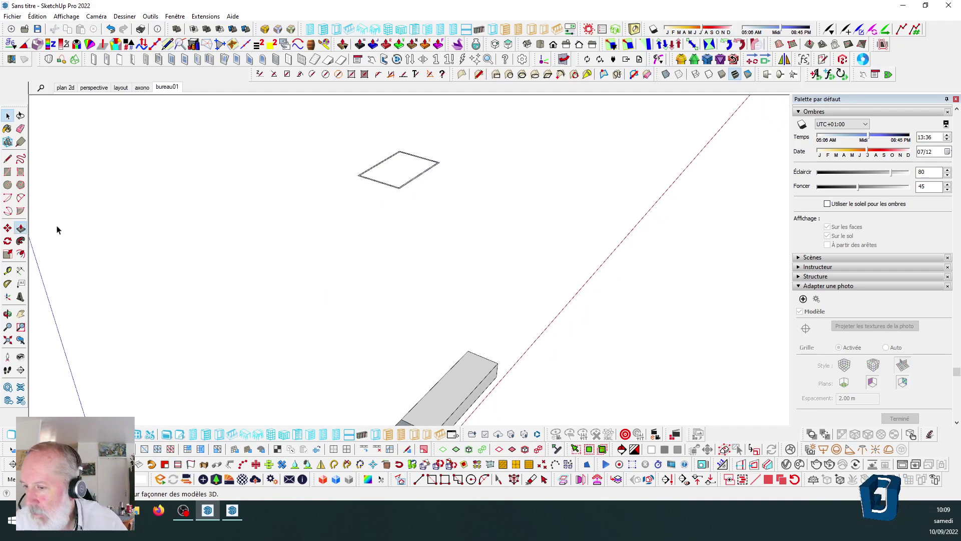
Push/Pull the column's thin rim down to the top face of the foot to form hollow walls.
{"action": "left_click", "coordinate": [20, 228]}
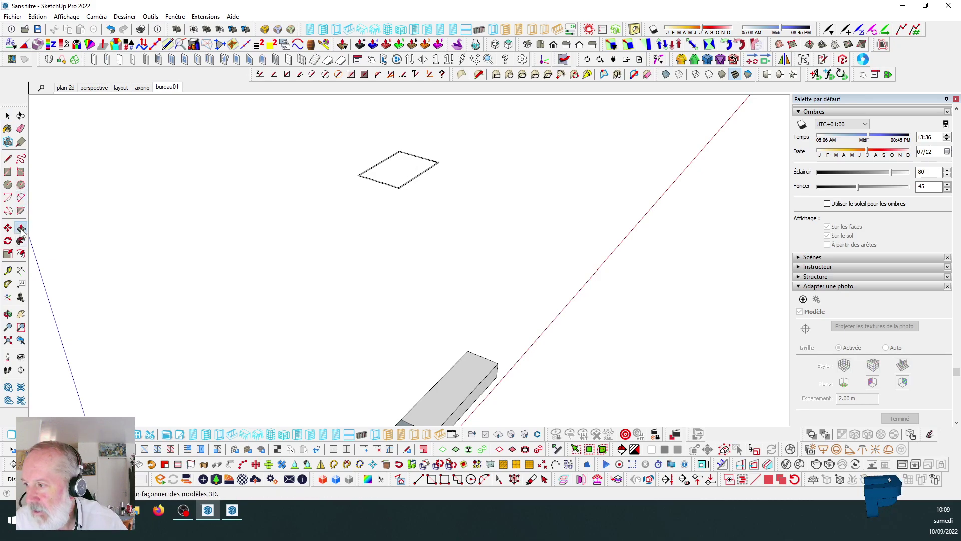
{"action": "left_click", "coordinate": [436, 167]}
{"action": "left_click", "coordinate": [488, 377]}
{"action": "middle_click_drag", "start_coordinate": [455, 171], "coordinate": [337, 133]}
Select the whole hollow column and make it a group separate from the foot.
{"action": "key", "text": "space"}
{"action": "left_click_drag", "start_coordinate": [384, 124], "coordinate": [473, 398]}
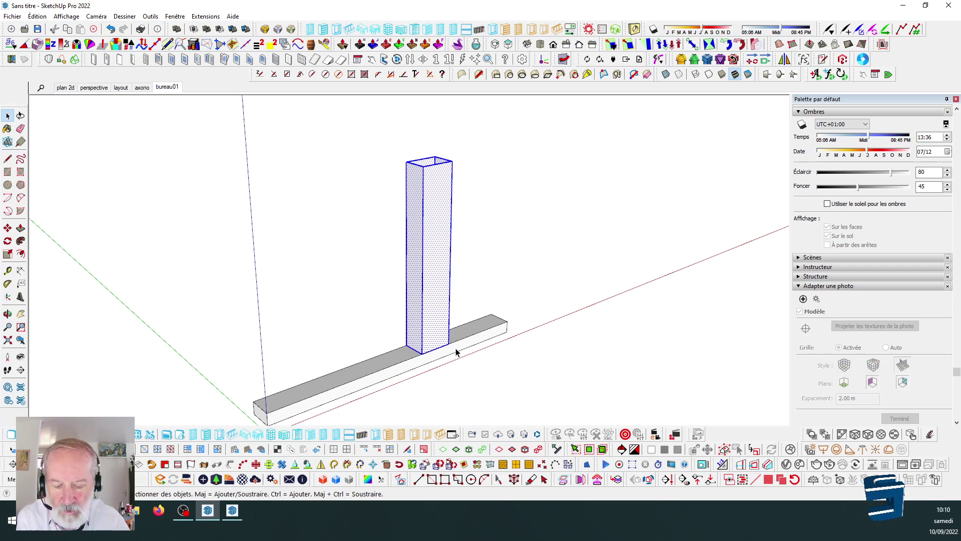
{"action": "key", "text": "ctrl+g"}
{"action": "left_click", "coordinate": [572, 223]}
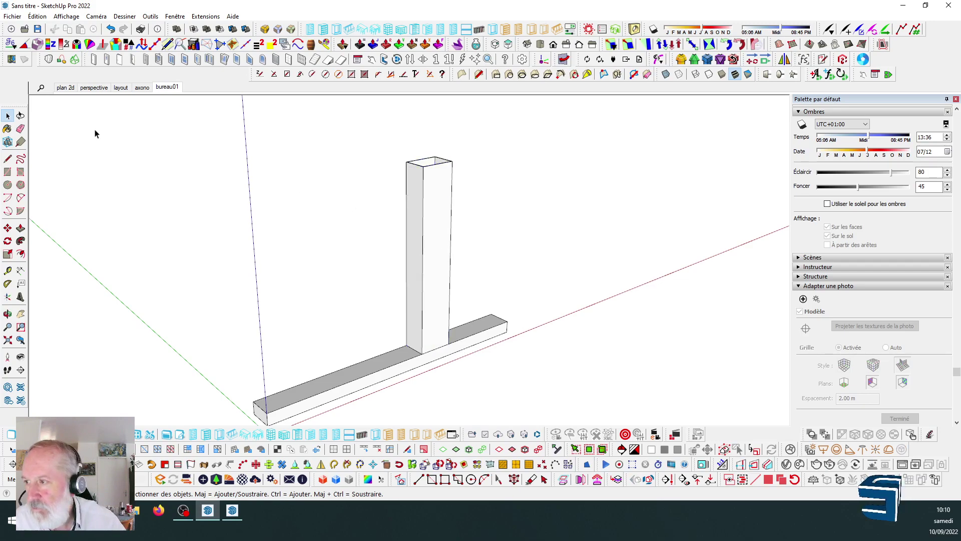
Return to the bureau01 scene and check whether the matched photo is displayed behind the model.
{"action": "left_click", "coordinate": [167, 87]}
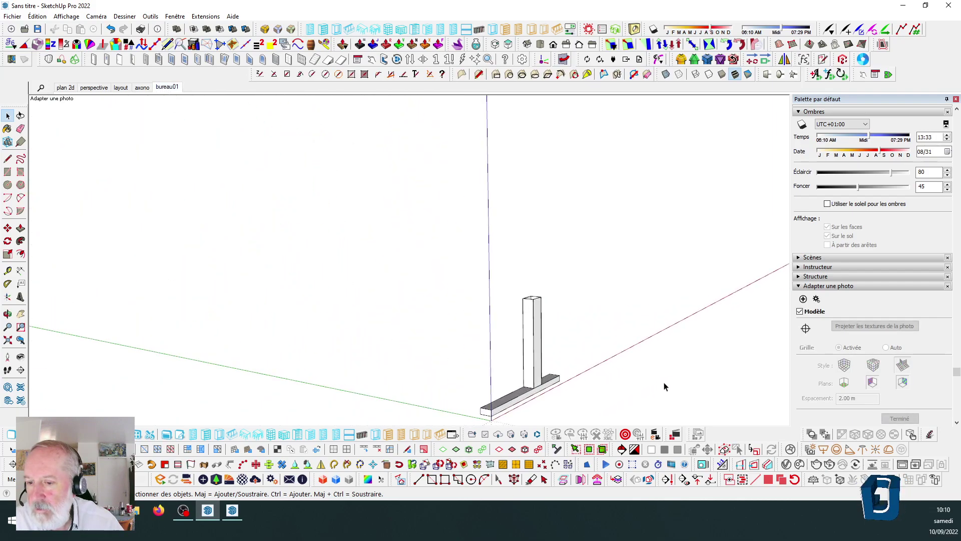
{"action": "scroll", "coordinate": [528, 339], "scroll_direction": "up", "scroll_amount": 3}
{"action": "scroll", "coordinate": [408, 268], "scroll_direction": "down", "scroll_amount": 3}
{"action": "scroll", "coordinate": [414, 273], "scroll_direction": "up", "scroll_amount": 3}
{"action": "scroll", "coordinate": [392, 258], "scroll_direction": "down", "scroll_amount": 4}
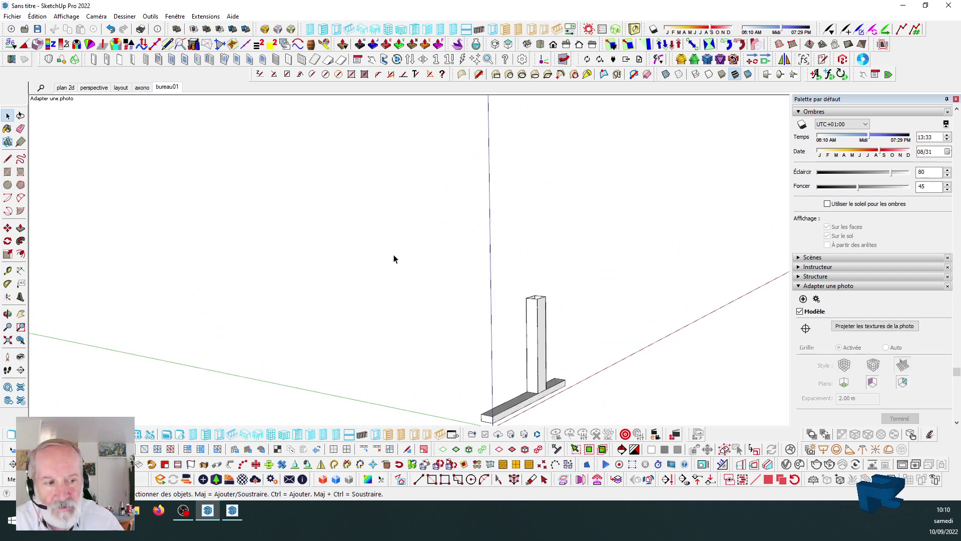
{"action": "scroll", "coordinate": [568, 387], "scroll_direction": "up", "scroll_amount": 2}
{"action": "left_click", "coordinate": [169, 88]}
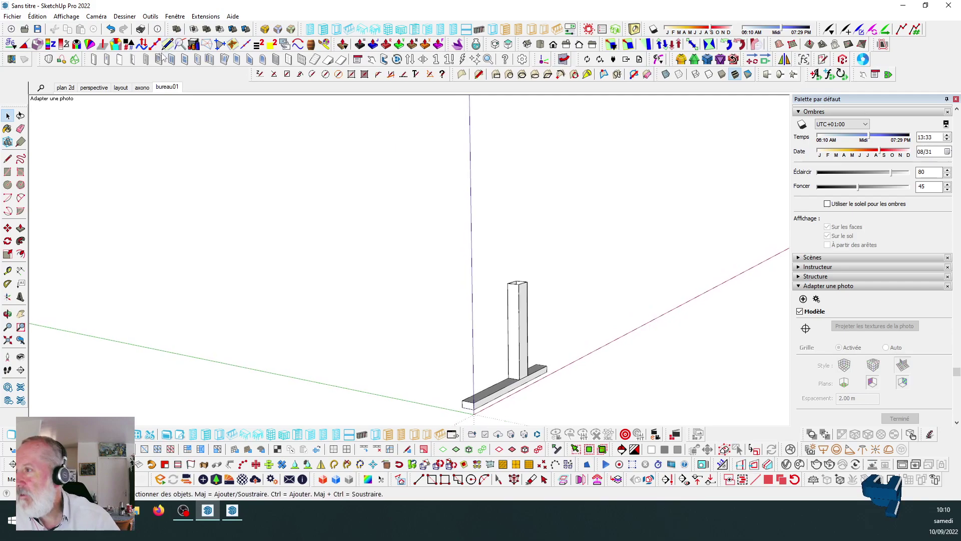
Try to restore the missing photo by undoing and redoing the latest operations and recalling the bureau01 scene.
{"action": "left_click", "coordinate": [111, 30]}
{"action": "key", "text": "ctrl+y"}
{"action": "left_click", "coordinate": [167, 88]}
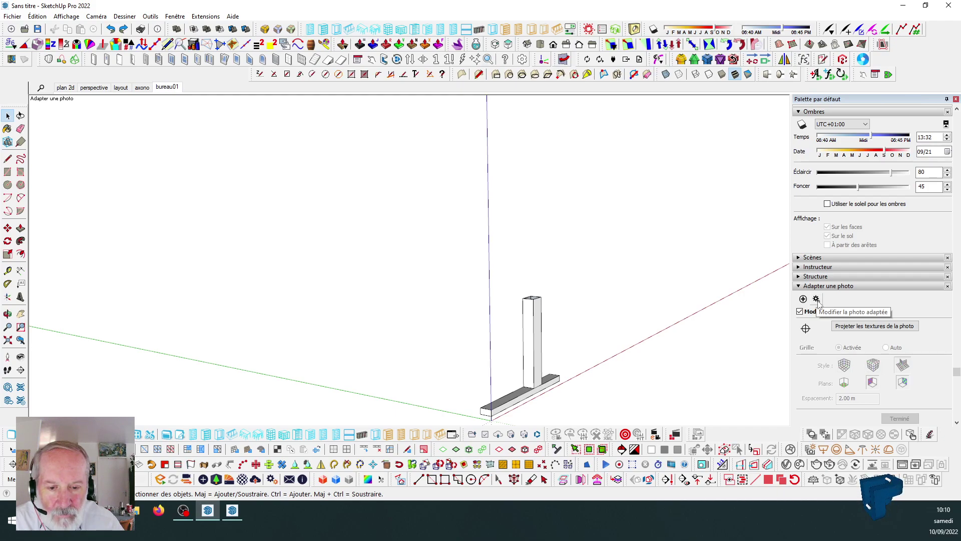
Try to bring the photo back by editing the matched photo from its settings and closing the edit.
{"action": "left_click", "coordinate": [817, 299]}
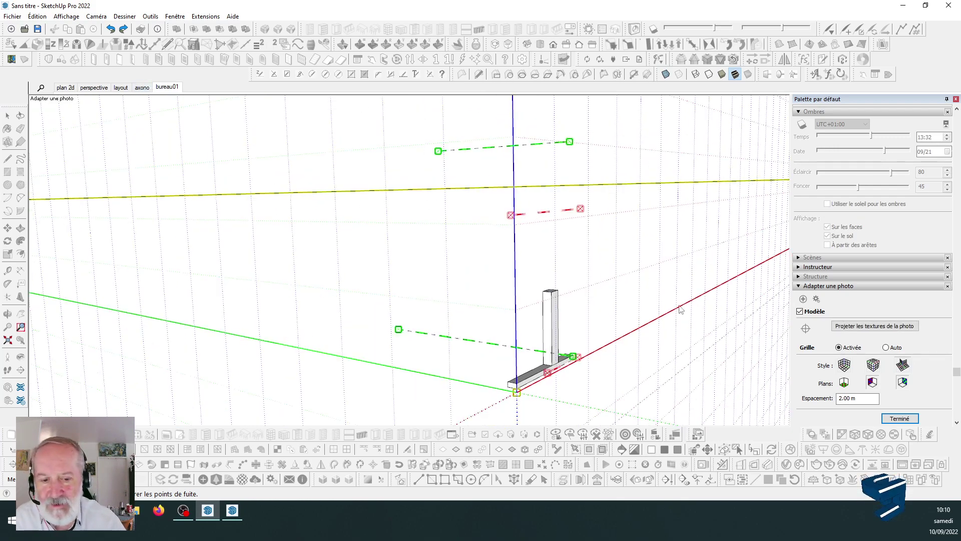
{"action": "key", "text": "Return"}
{"action": "scroll", "coordinate": [331, 254], "scroll_direction": "down", "scroll_amount": 2}
{"action": "scroll", "coordinate": [519, 328], "scroll_direction": "up", "scroll_amount": 6}
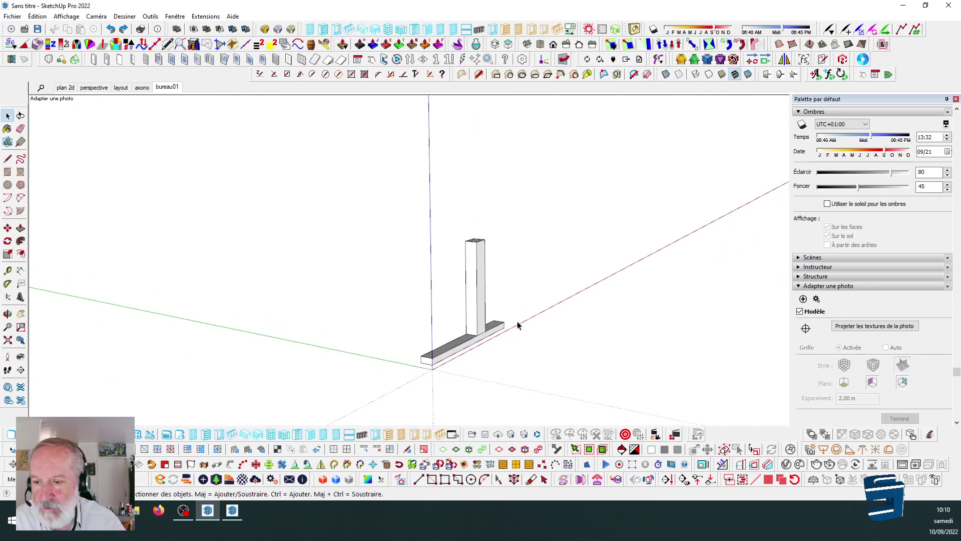
Undo the column's Push/Pull operations back to its footprint on the foot and recall the bureau01 scene.
{"action": "left_click", "coordinate": [111, 30]}
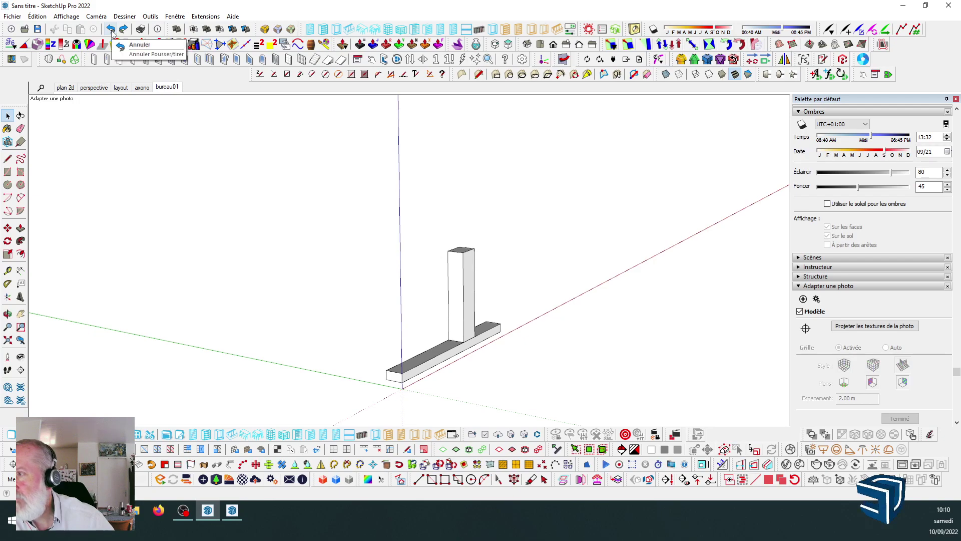
{"action": "left_click", "coordinate": [111, 30]}
{"action": "left_click", "coordinate": [111, 30]}
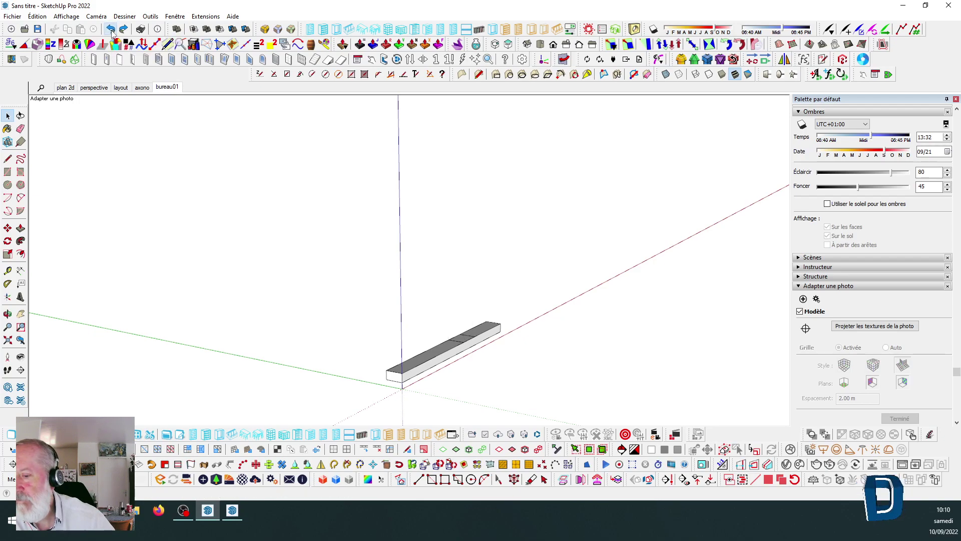
{"action": "left_click", "coordinate": [170, 88]}
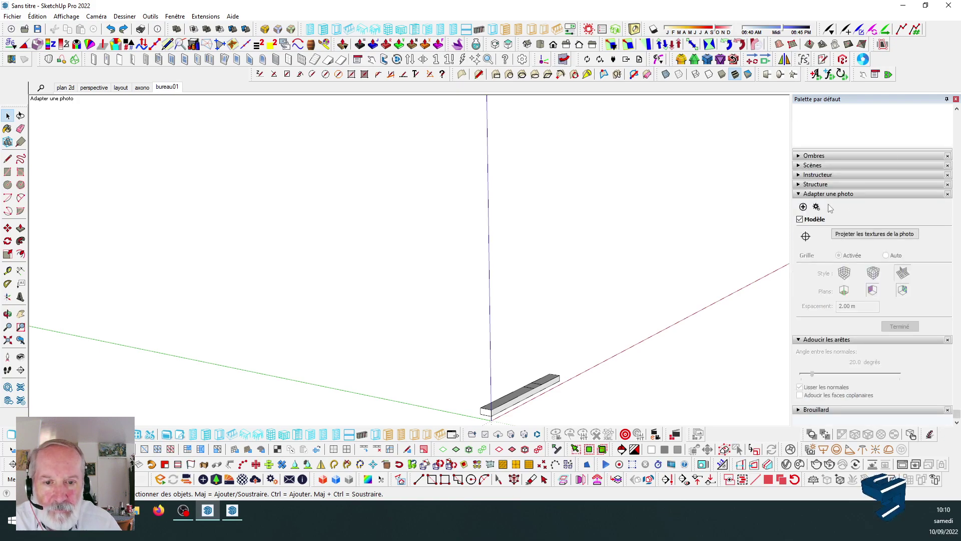
Try to reload the photo by editing the bureau01 scene's matched photo and finishing without changes.
{"action": "scroll", "coordinate": [828, 129], "scroll_direction": "up", "scroll_amount": 1}
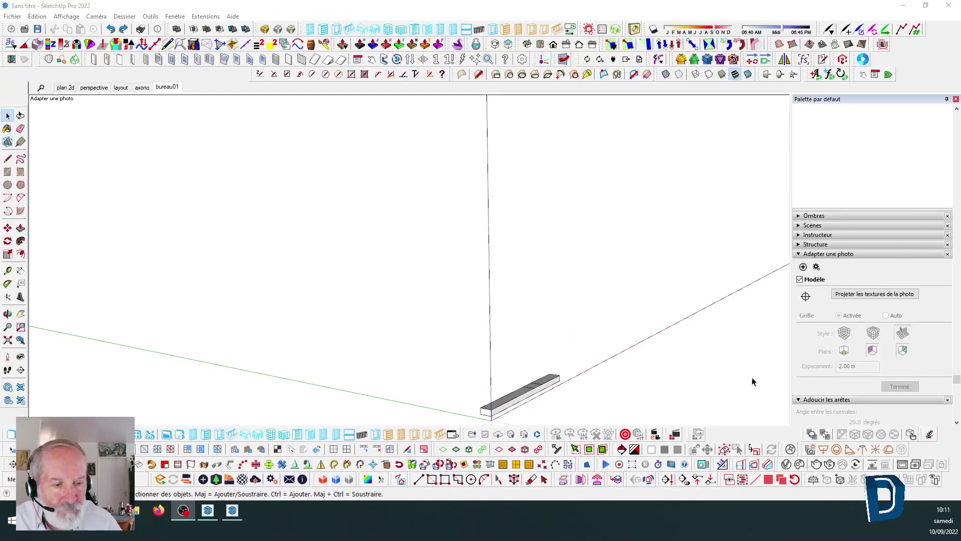
{"action": "scroll", "coordinate": [611, 408], "scroll_direction": "up", "scroll_amount": 5}
{"action": "scroll", "coordinate": [319, 227], "scroll_direction": "down", "scroll_amount": 2}
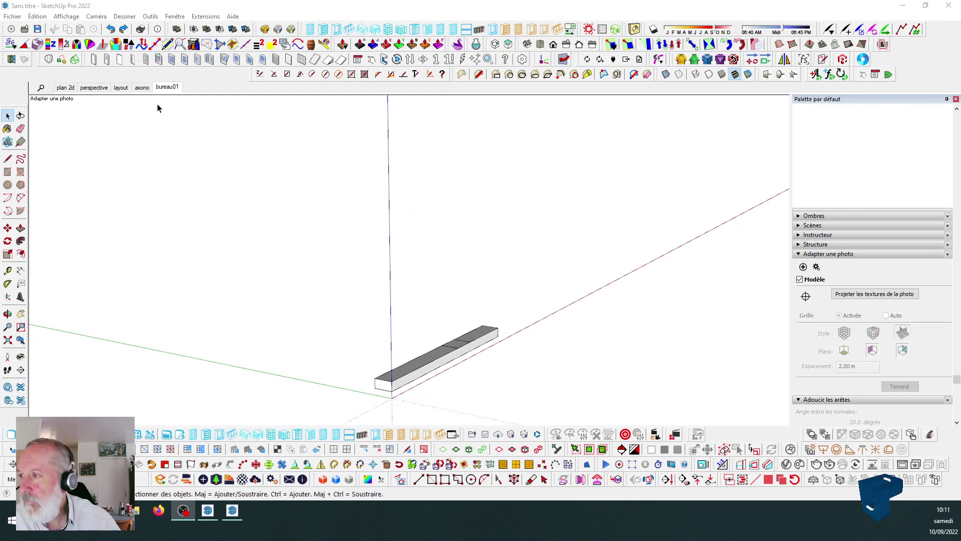
{"action": "right_click", "coordinate": [168, 87]}
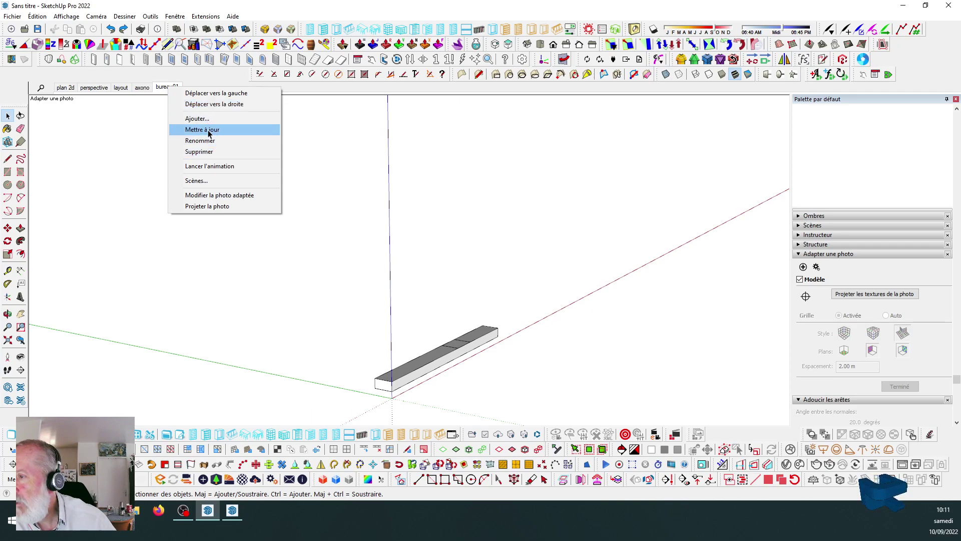
{"action": "left_click", "coordinate": [224, 196]}
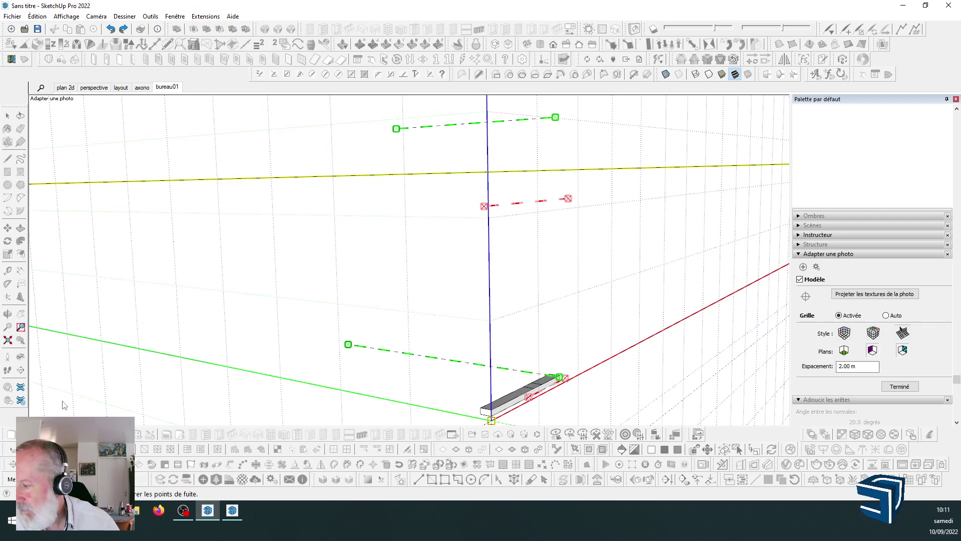
{"action": "left_click", "coordinate": [910, 387]}
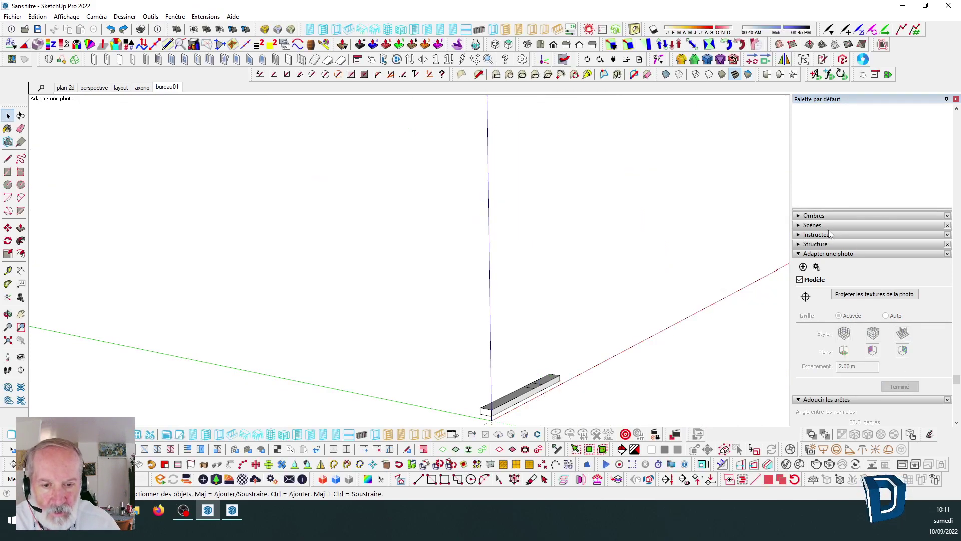
Collapse the photo match, entity info and tags sections and examine the model's structure list for the photo.
{"action": "scroll", "coordinate": [816, 147], "scroll_direction": "down", "scroll_amount": 3}
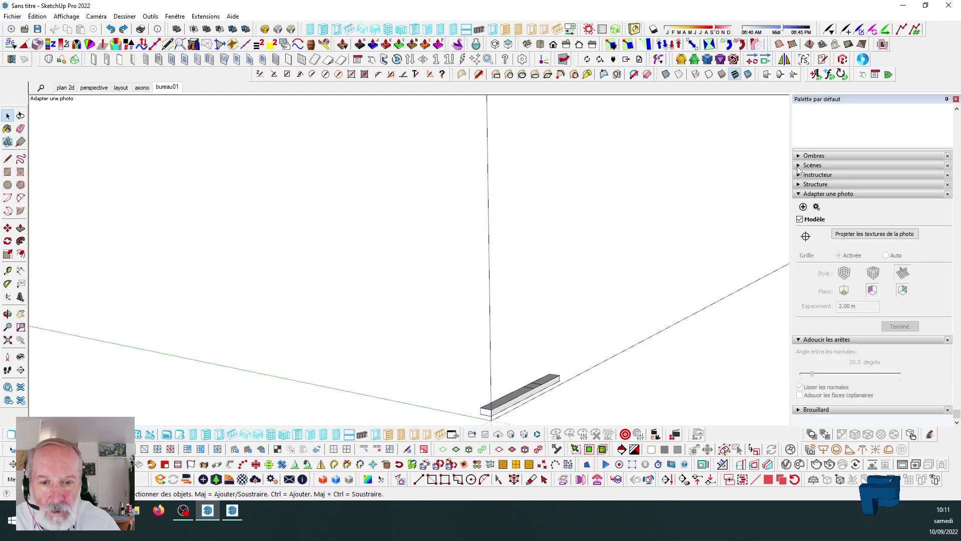
{"action": "left_click", "coordinate": [797, 195]}
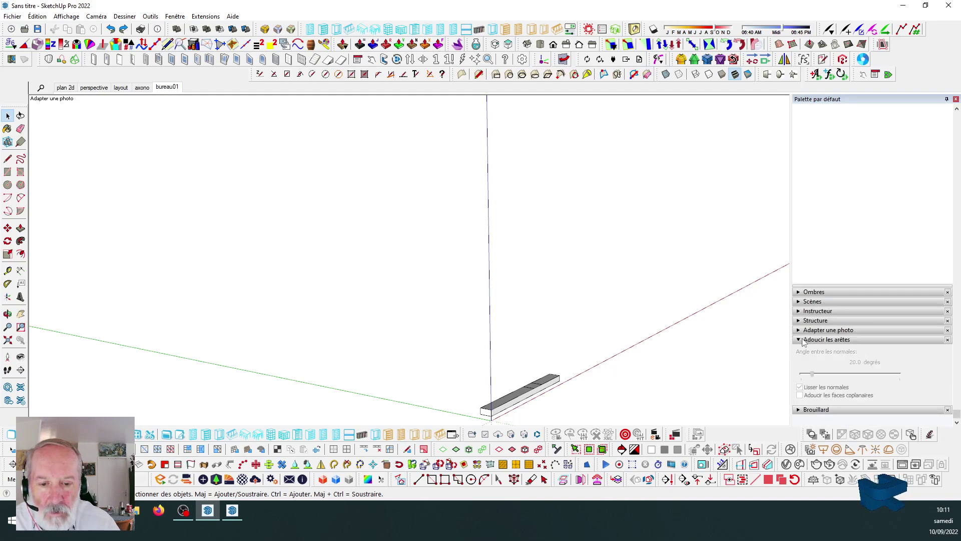
{"action": "scroll", "coordinate": [881, 122], "scroll_direction": "up", "scroll_amount": 6}
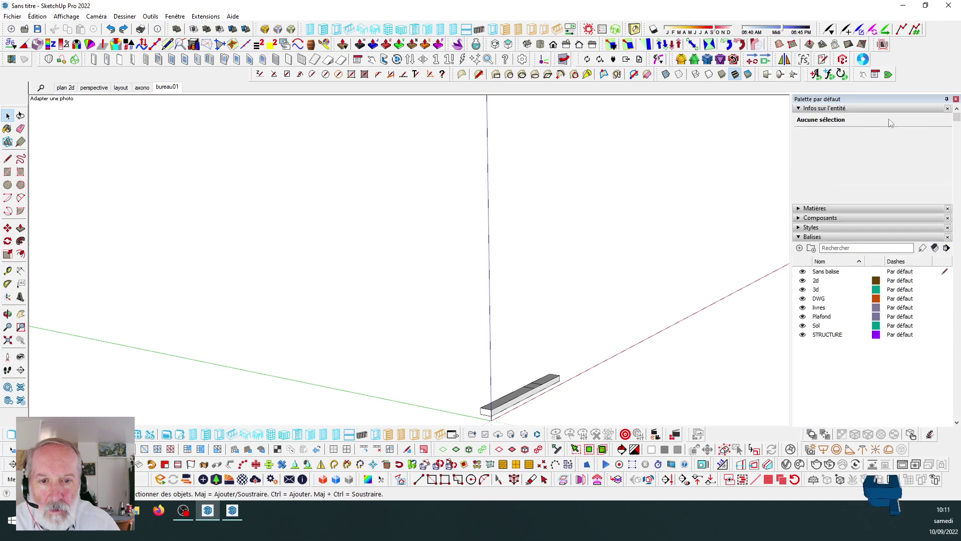
{"action": "left_click", "coordinate": [800, 109]}
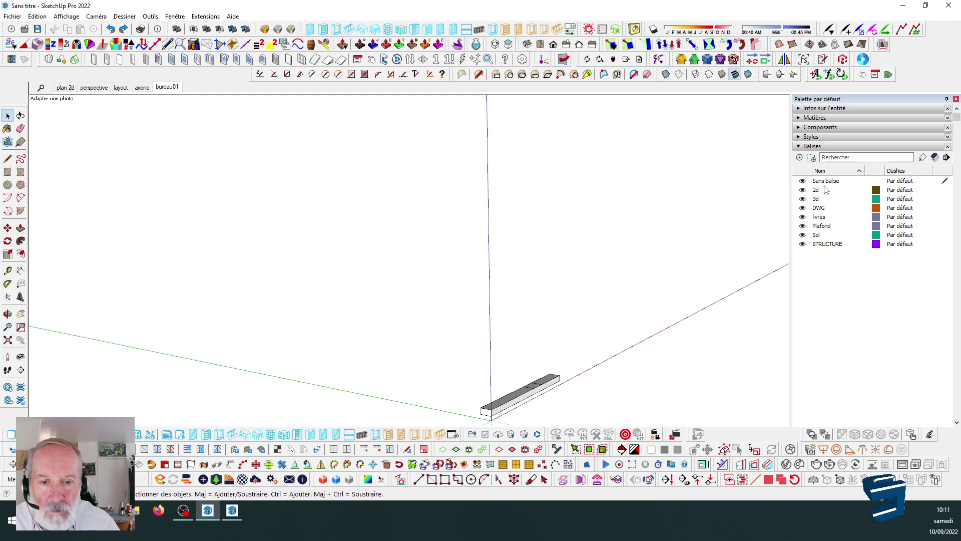
{"action": "left_click", "coordinate": [800, 147]}
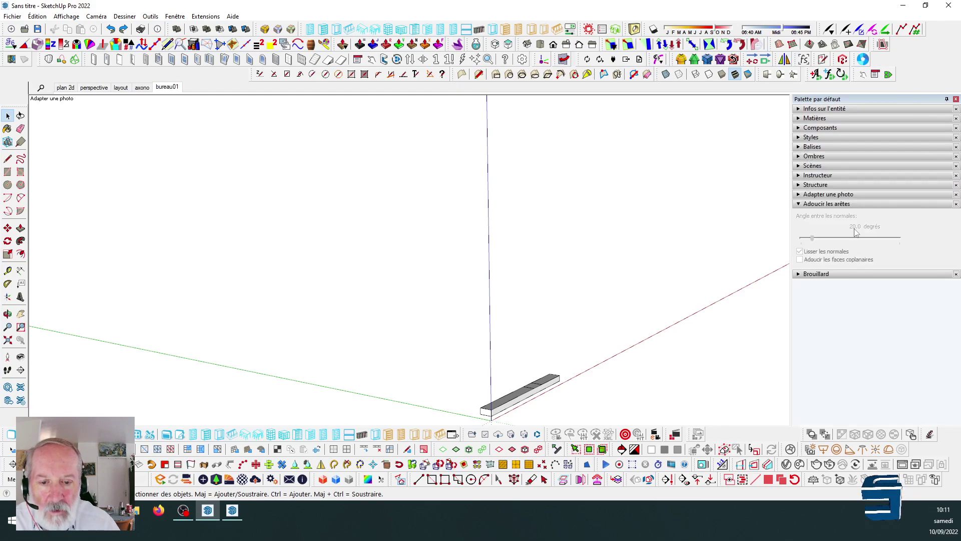
{"action": "left_click", "coordinate": [800, 185]}
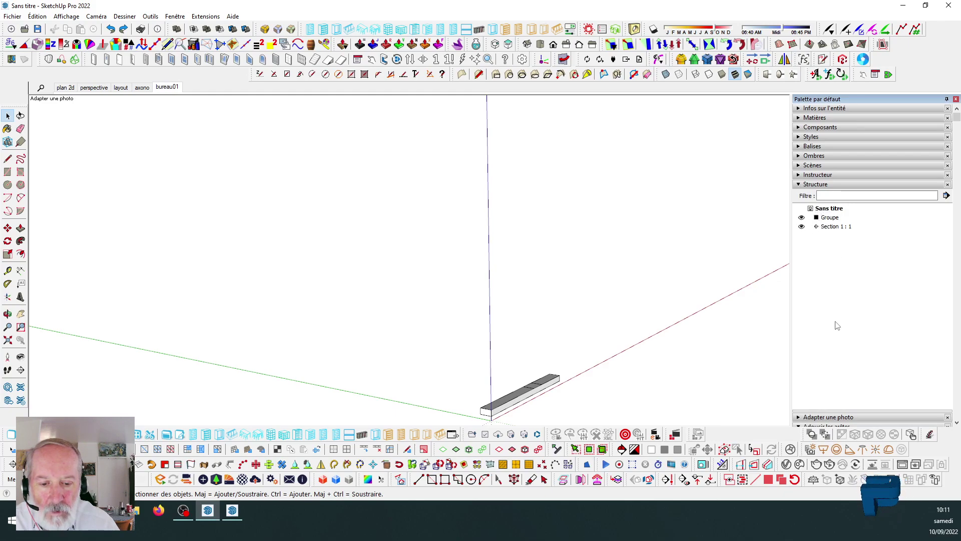
Expand the photo match settings again, enter the matched photo edit once more and finish it without changes.
{"action": "scroll", "coordinate": [825, 300], "scroll_direction": "down", "scroll_amount": 5}
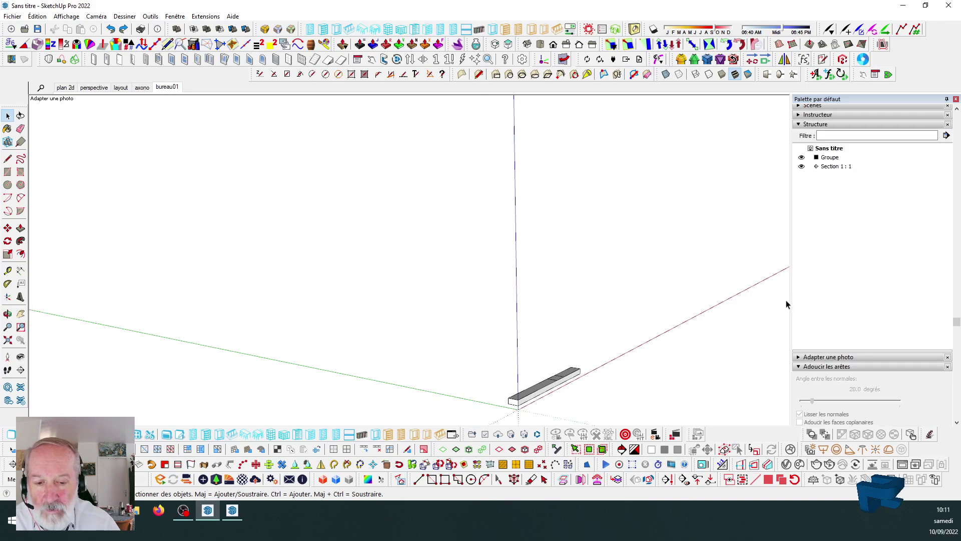
{"action": "left_click", "coordinate": [799, 357]}
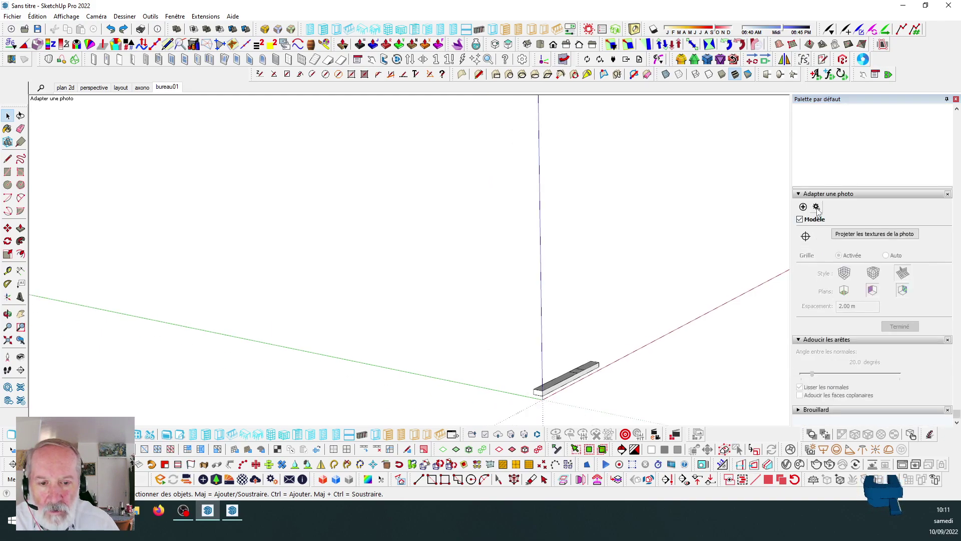
{"action": "left_click", "coordinate": [817, 207]}
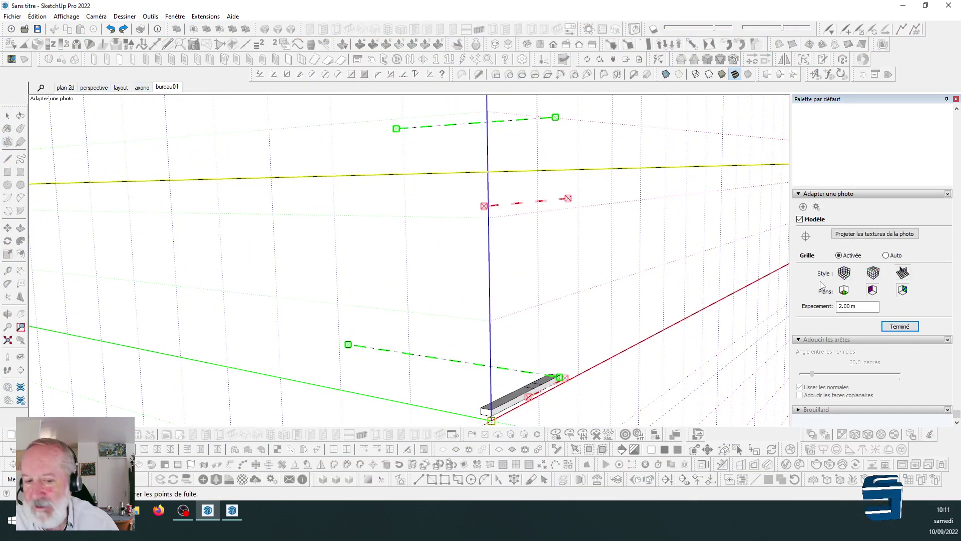
{"action": "left_click", "coordinate": [900, 326]}
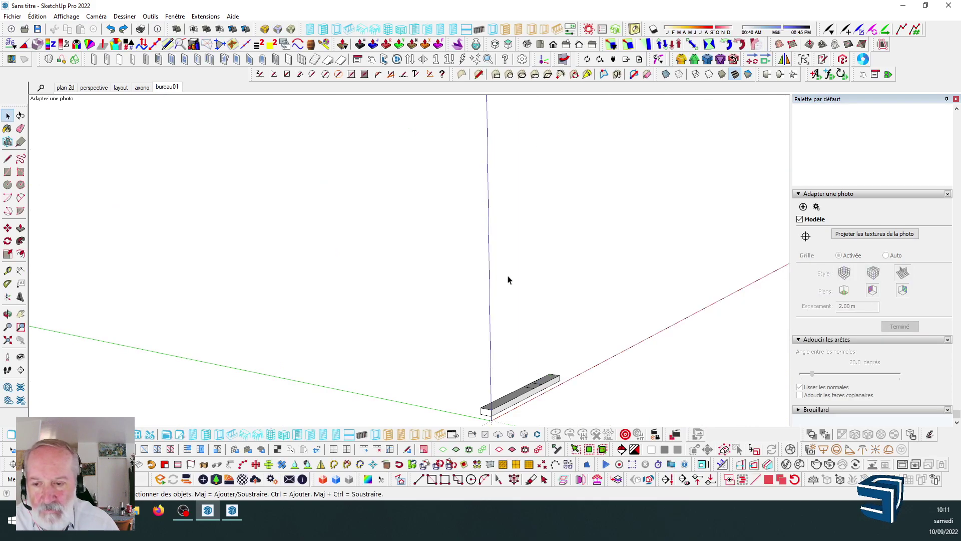
Import bureau01.JPG from the desktop as a new matched photo.
{"action": "left_click", "coordinate": [12, 16]}
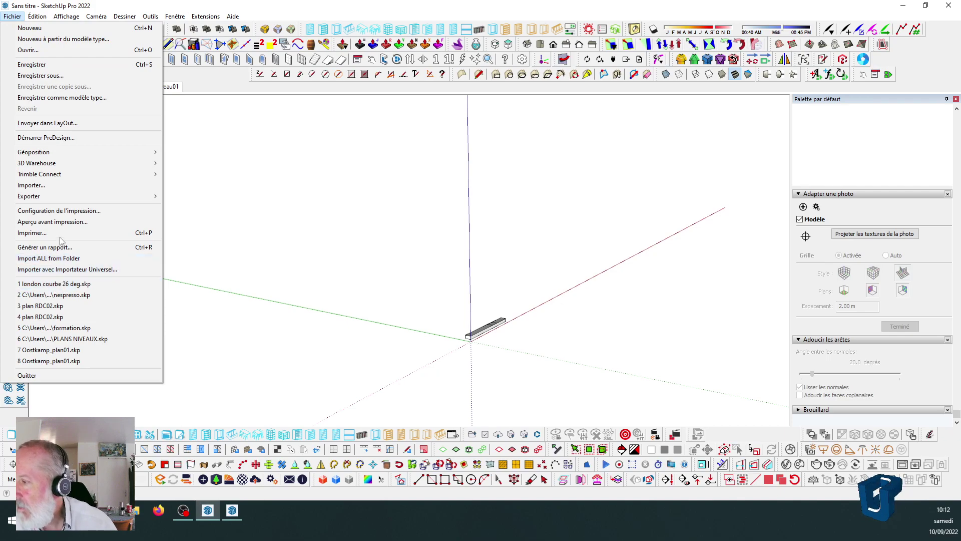
{"action": "left_click", "coordinate": [36, 188]}
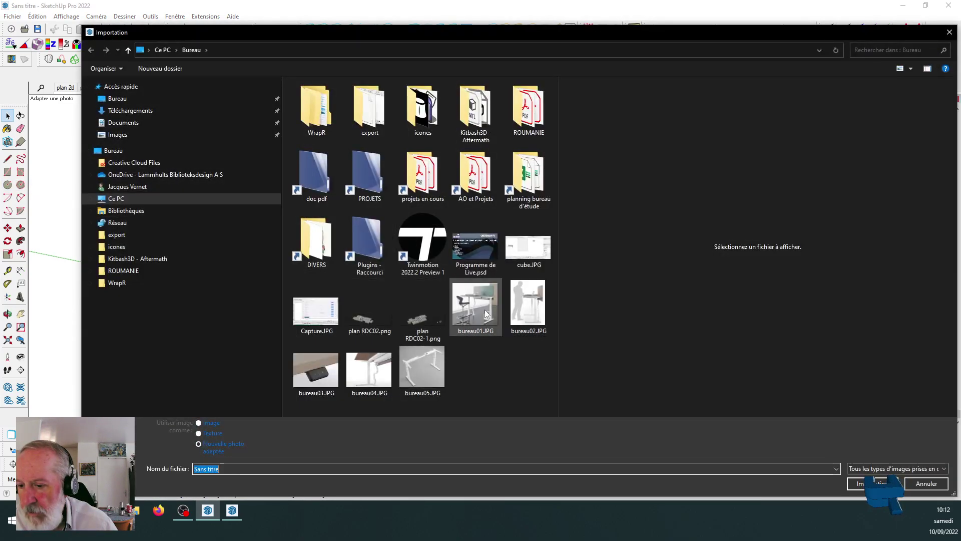
{"action": "left_click", "coordinate": [485, 314]}
{"action": "double_click", "coordinate": [485, 314]}
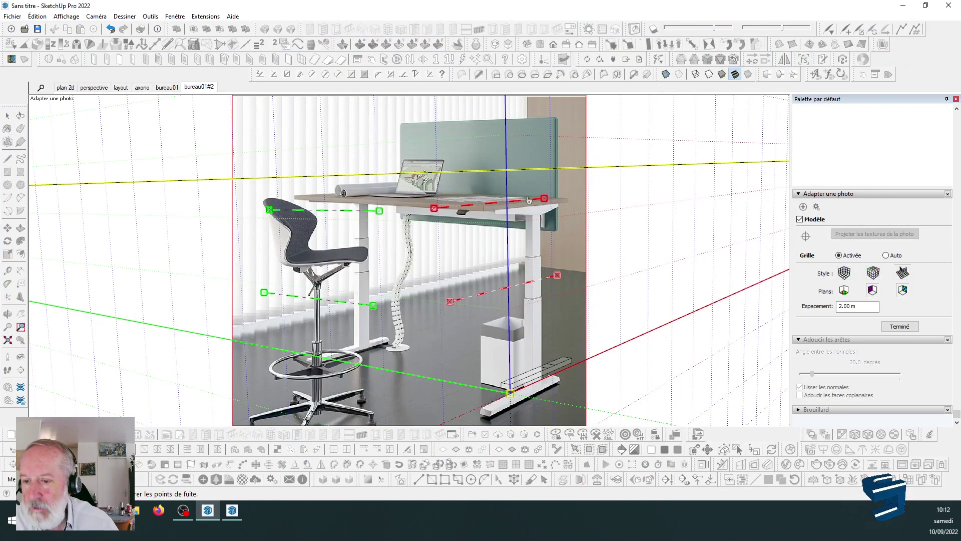
Place the new matched photo's axis origin at the near lower corner of the right leg's foot.
{"action": "scroll", "coordinate": [396, 252], "scroll_direction": "down", "scroll_amount": 1}
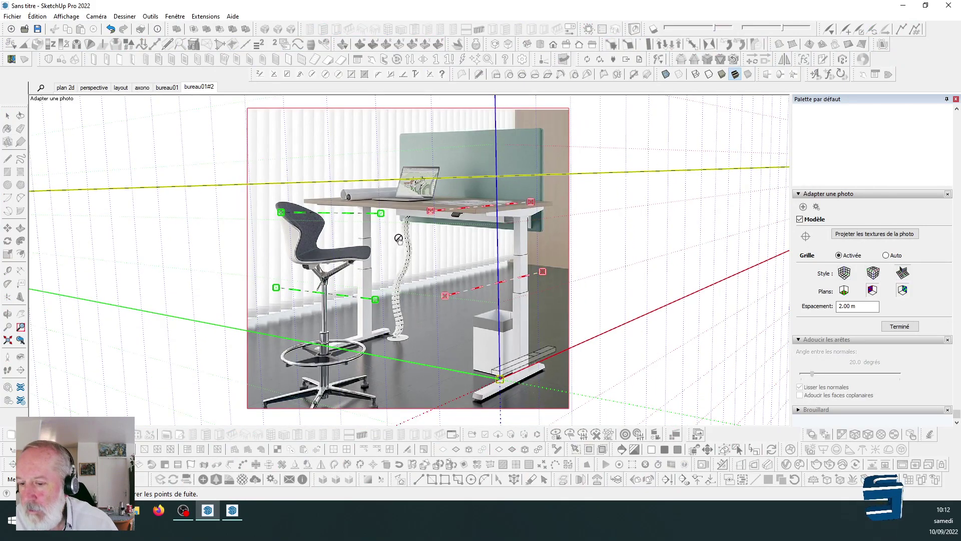
{"action": "scroll", "coordinate": [521, 392], "scroll_direction": "up", "scroll_amount": 2}
{"action": "left_click_drag", "start_coordinate": [494, 376], "coordinate": [472, 406]}
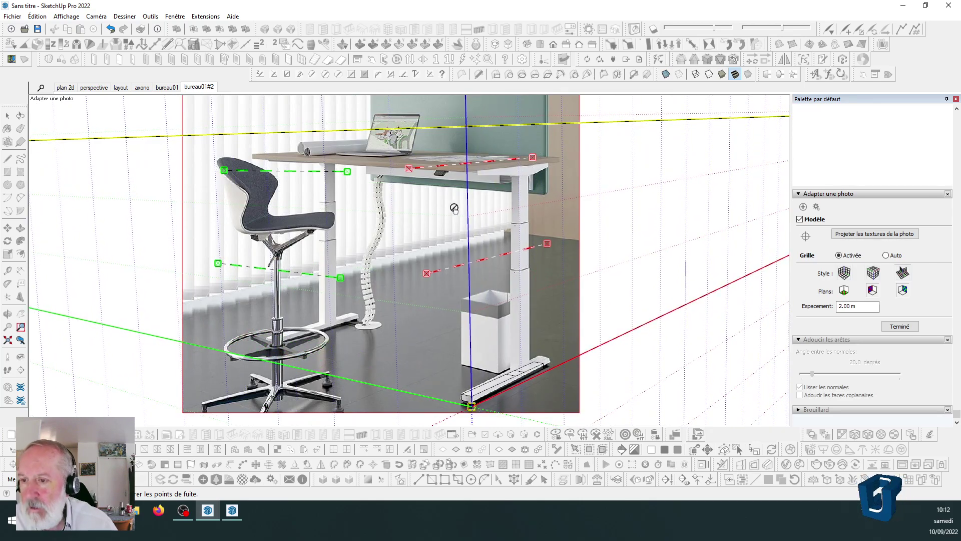
Align the lower red vanishing-point bar with the long edge of the right leg's foot in the photo.
{"action": "scroll", "coordinate": [488, 208], "scroll_direction": "down", "scroll_amount": 3}
{"action": "scroll", "coordinate": [473, 221], "scroll_direction": "up", "scroll_amount": 4}
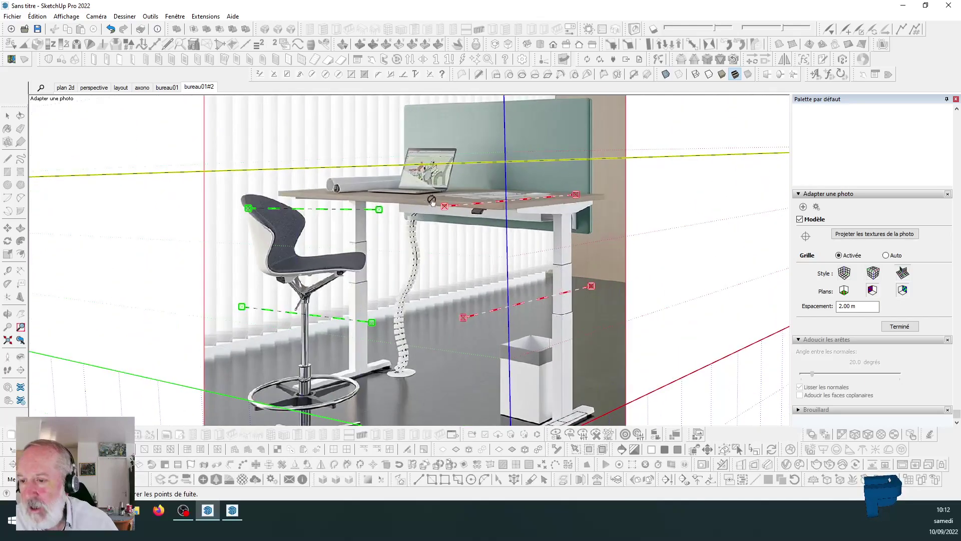
{"action": "scroll", "coordinate": [443, 235], "scroll_direction": "down", "scroll_amount": 2}
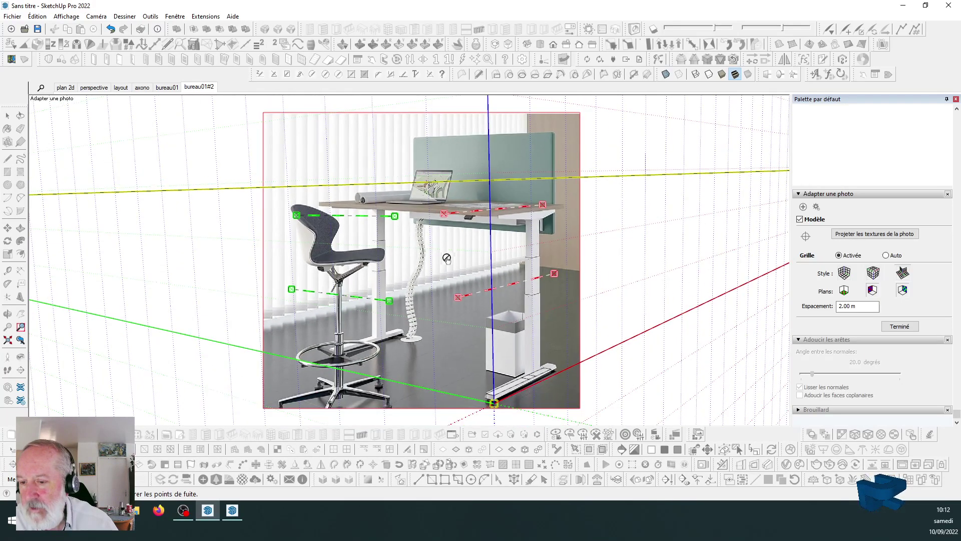
{"action": "left_click_drag", "start_coordinate": [458, 299], "coordinate": [558, 299]}
{"action": "scroll", "coordinate": [559, 299], "scroll_direction": "up", "scroll_amount": 2}
{"action": "left_click_drag", "start_coordinate": [552, 264], "coordinate": [572, 384]}
{"action": "scroll", "coordinate": [523, 261], "scroll_direction": "down", "scroll_amount": 1}
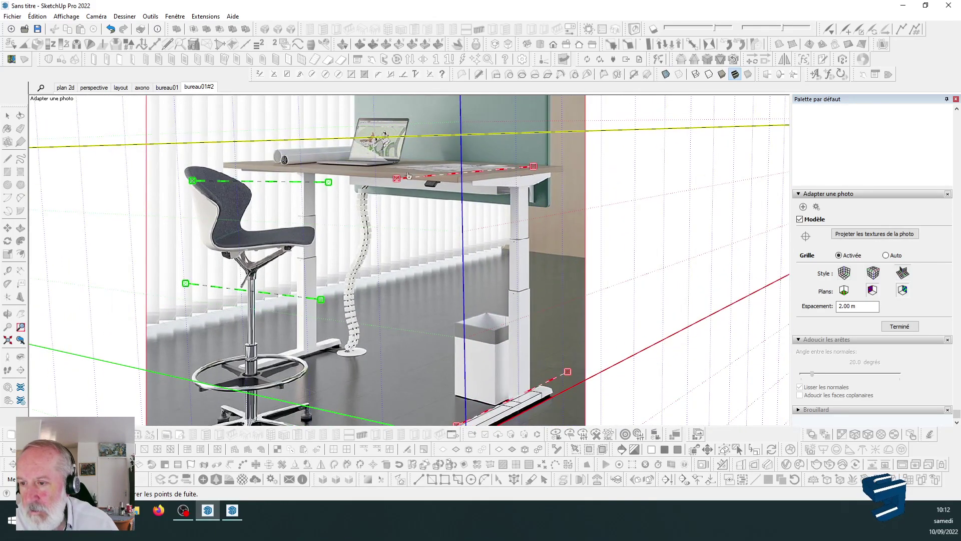
Align the upper red vanishing-point bar with the tabletop's short edge above the right leg.
{"action": "left_click_drag", "start_coordinate": [535, 167], "coordinate": [563, 165]}
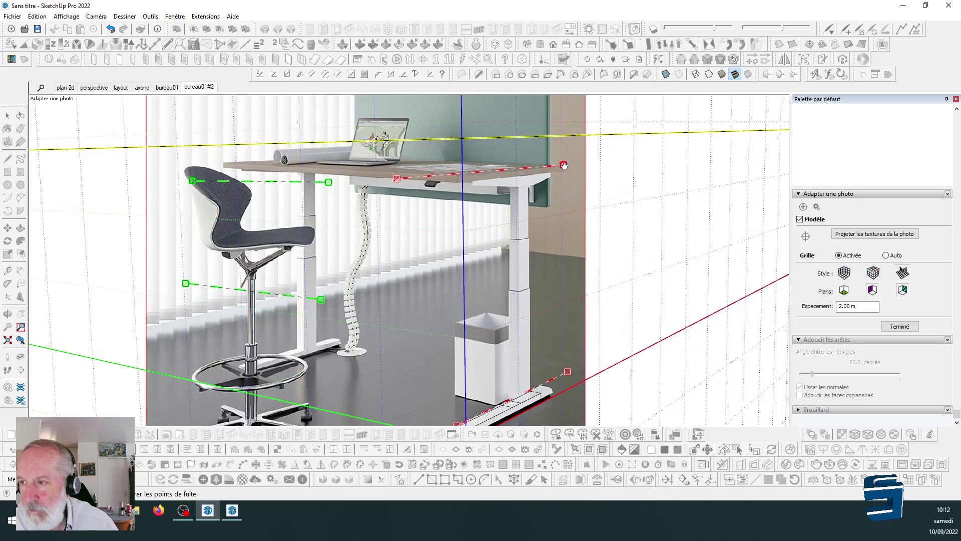
{"action": "left_click_drag", "start_coordinate": [397, 178], "coordinate": [455, 177]}
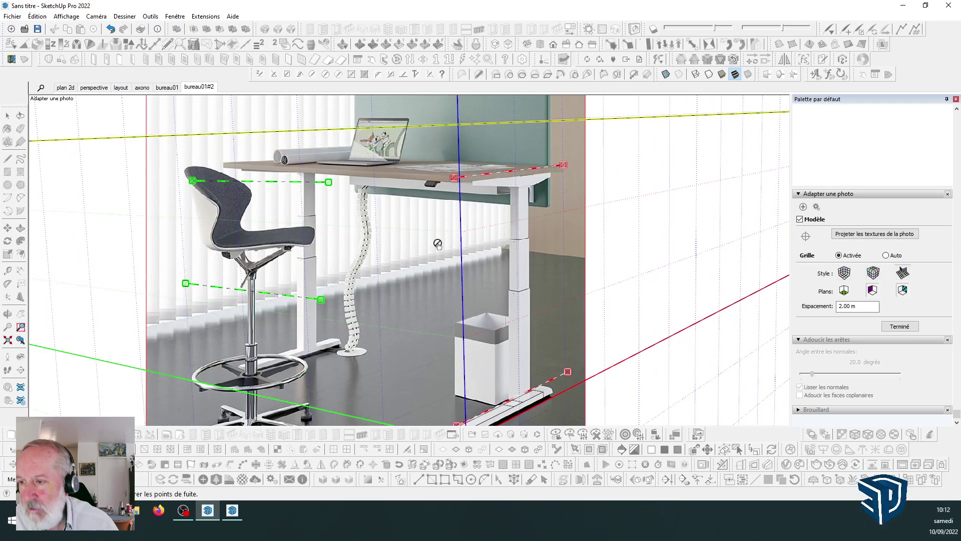
Align the upper green vanishing-point bar with the tabletop's long front edge and the lower one between the far ends of both feet.
{"action": "scroll", "coordinate": [395, 210], "scroll_direction": "down", "scroll_amount": 2}
{"action": "scroll", "coordinate": [368, 195], "scroll_direction": "up", "scroll_amount": 5}
{"action": "left_click_drag", "start_coordinate": [396, 190], "coordinate": [599, 182]}
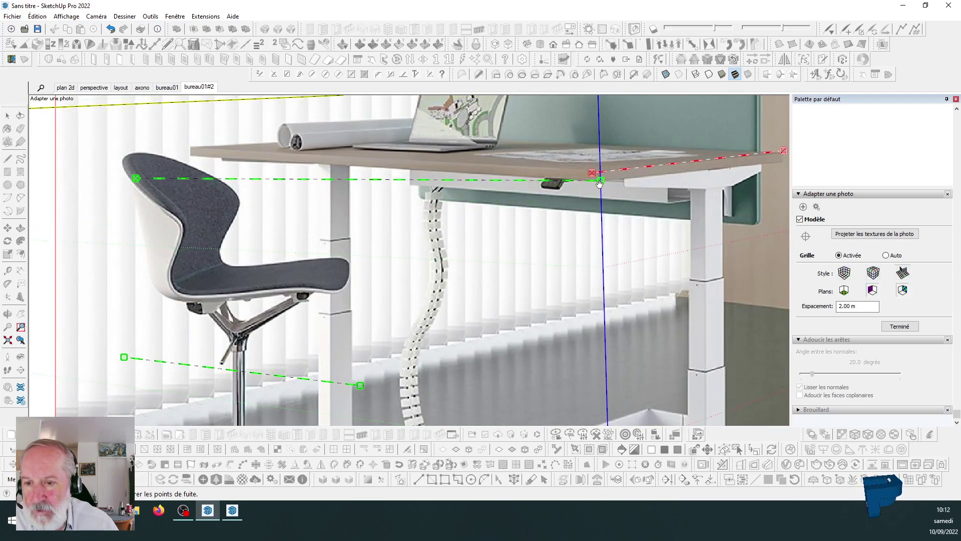
{"action": "left_click_drag", "start_coordinate": [135, 181], "coordinate": [195, 156]}
{"action": "scroll", "coordinate": [400, 203], "scroll_direction": "down", "scroll_amount": 1}
{"action": "scroll", "coordinate": [401, 203], "scroll_direction": "down", "scroll_amount": 4}
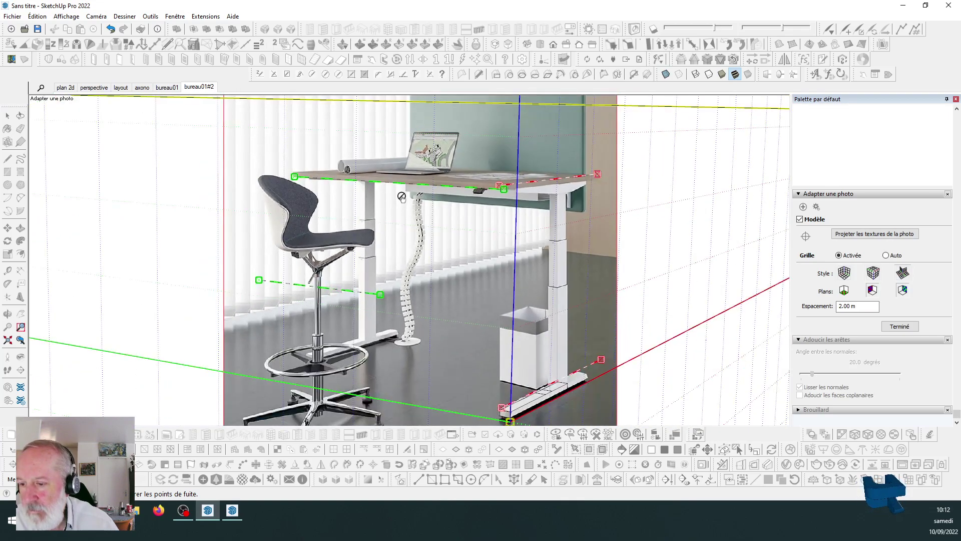
{"action": "left_click_drag", "start_coordinate": [383, 278], "coordinate": [569, 348]}
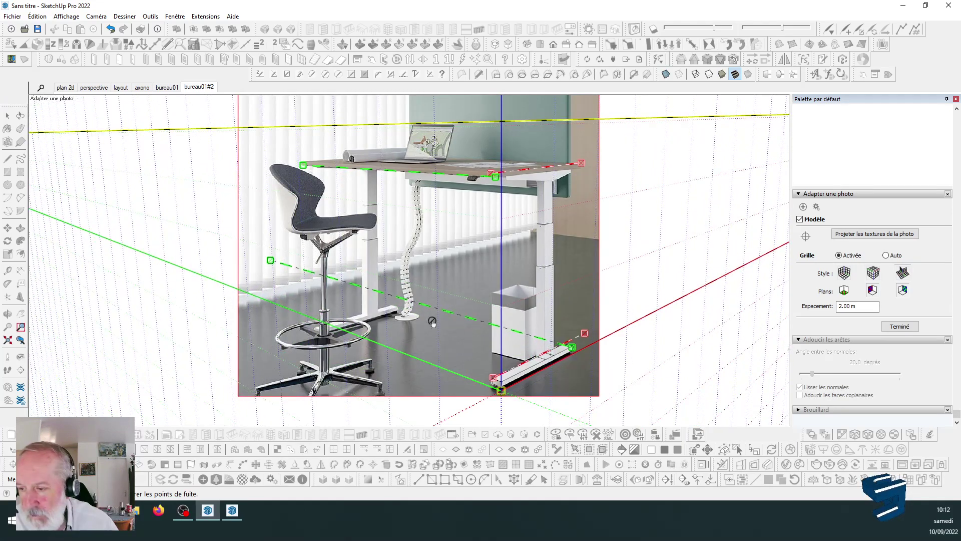
{"action": "left_click_drag", "start_coordinate": [270, 260], "coordinate": [396, 308]}
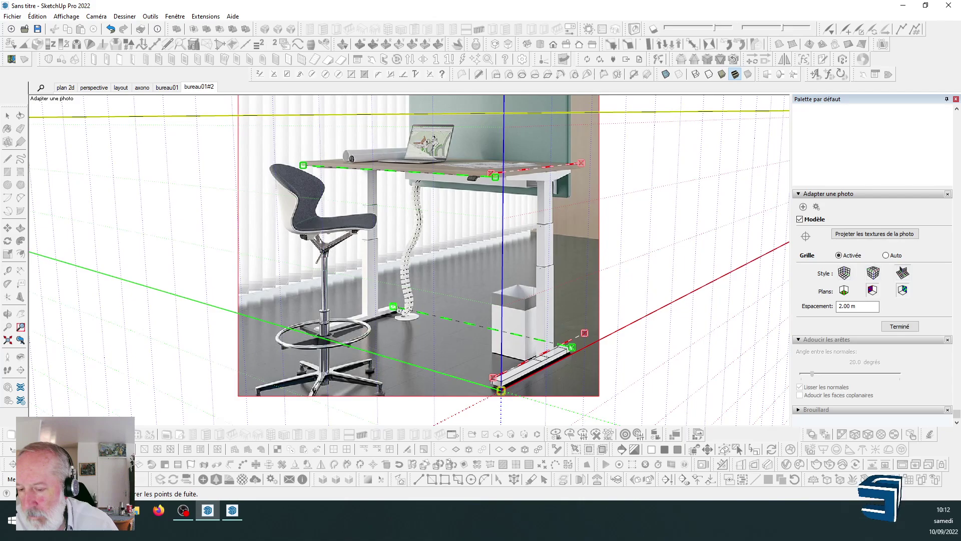
Fine-tune the axis origin at the near lower corner of the right leg's foot and finish the photo match.
{"action": "scroll", "coordinate": [531, 395], "scroll_direction": "up", "scroll_amount": 4}
{"action": "scroll", "coordinate": [513, 365], "scroll_direction": "up", "scroll_amount": 3}
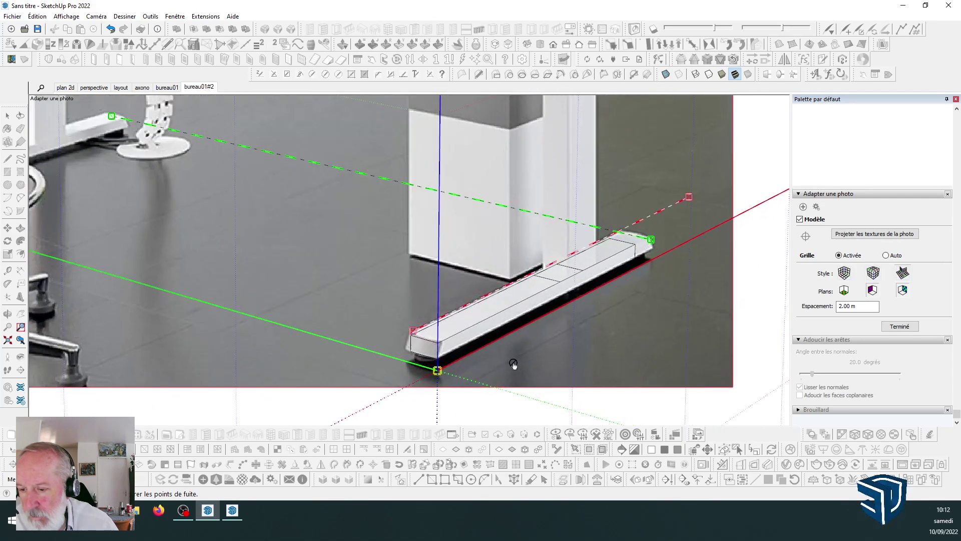
{"action": "left_click_drag", "start_coordinate": [410, 380], "coordinate": [413, 374]}
{"action": "scroll", "coordinate": [415, 375], "scroll_direction": "down", "scroll_amount": 4}
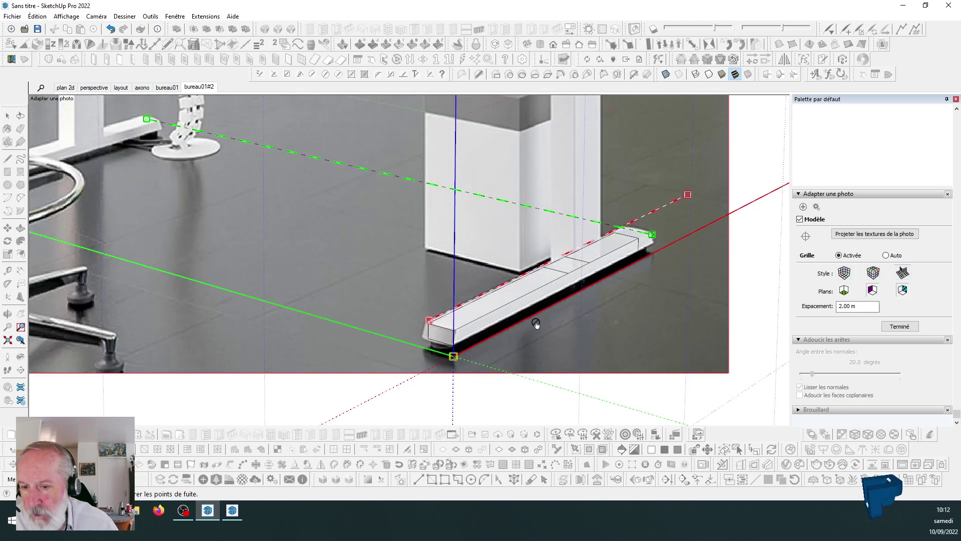
{"action": "left_click_drag", "start_coordinate": [485, 285], "coordinate": [486, 278]}
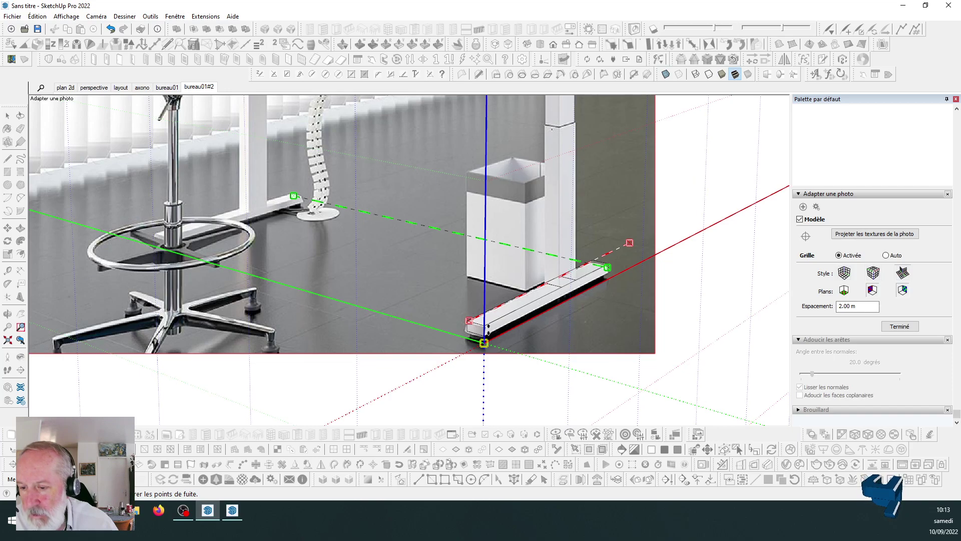
{"action": "scroll", "coordinate": [516, 340], "scroll_direction": "up", "scroll_amount": 5}
{"action": "left_click_drag", "start_coordinate": [429, 342], "coordinate": [426, 346]}
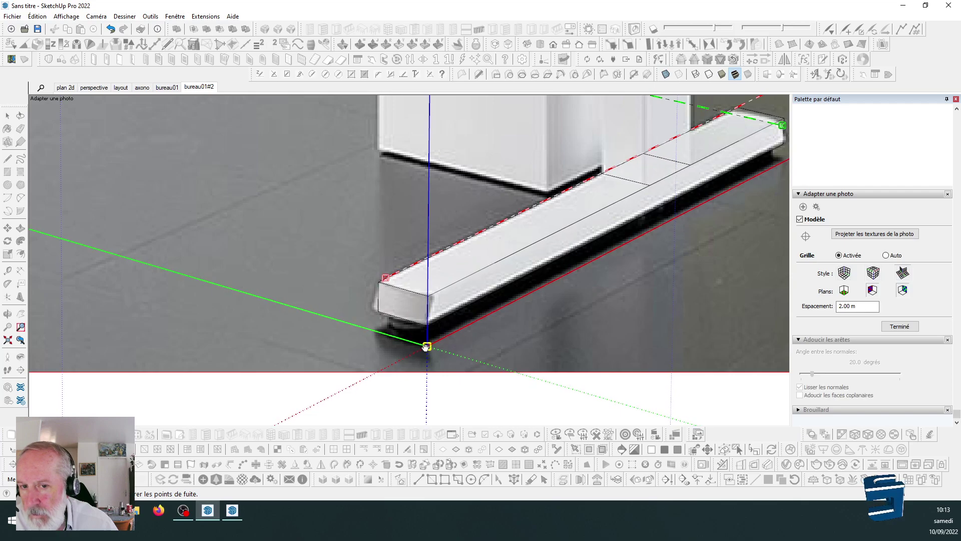
{"action": "scroll", "coordinate": [483, 335], "scroll_direction": "down", "scroll_amount": 5}
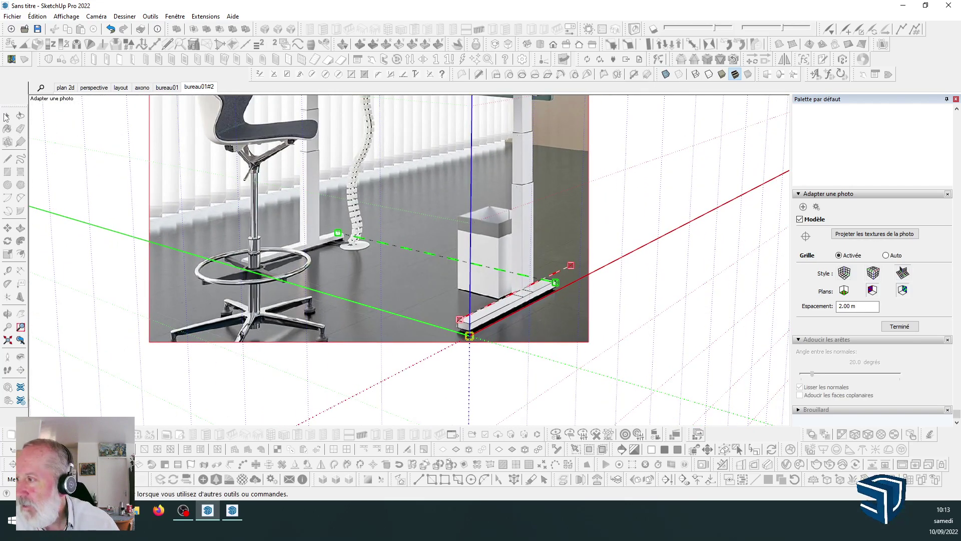
{"action": "left_click", "coordinate": [901, 327]}
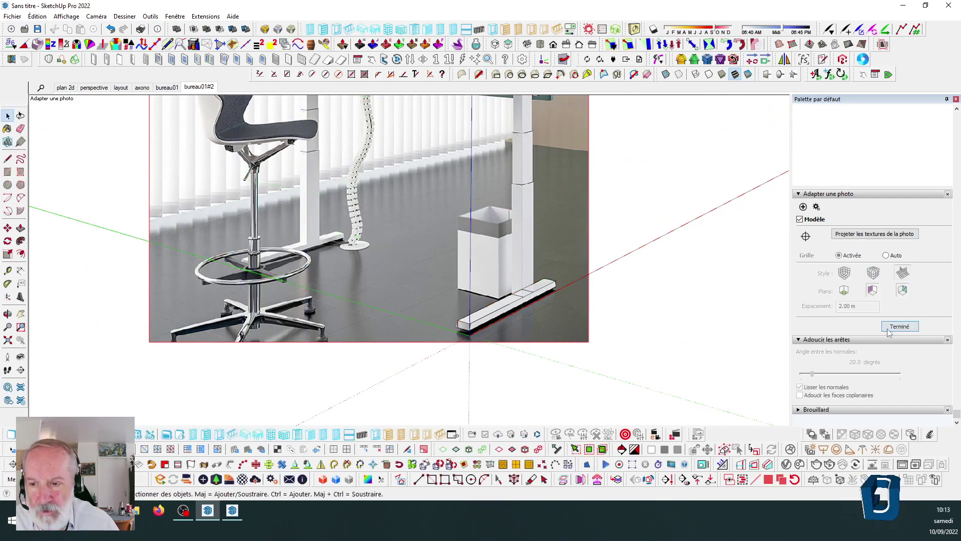
{"action": "scroll", "coordinate": [558, 370], "scroll_direction": "down", "scroll_amount": 3}
{"action": "scroll", "coordinate": [560, 310], "scroll_direction": "up", "scroll_amount": 4}
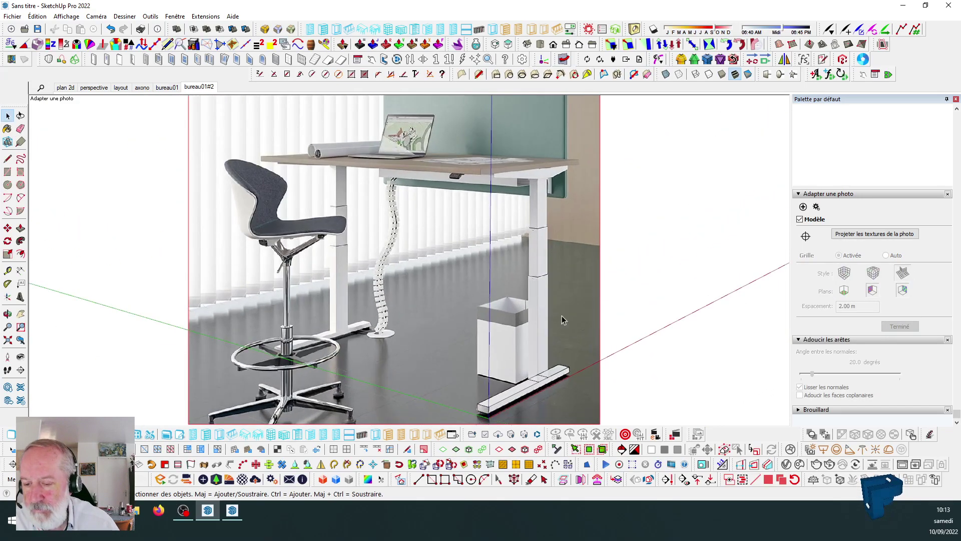
{"action": "scroll", "coordinate": [556, 400], "scroll_direction": "down", "scroll_amount": 4}
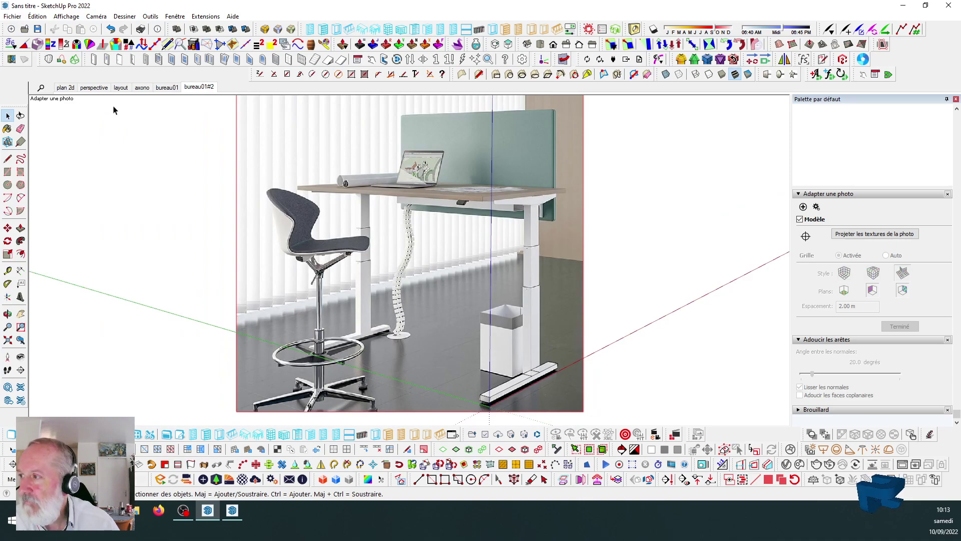
Save the model on the desktop as twitch.
{"action": "left_click", "coordinate": [13, 16]}
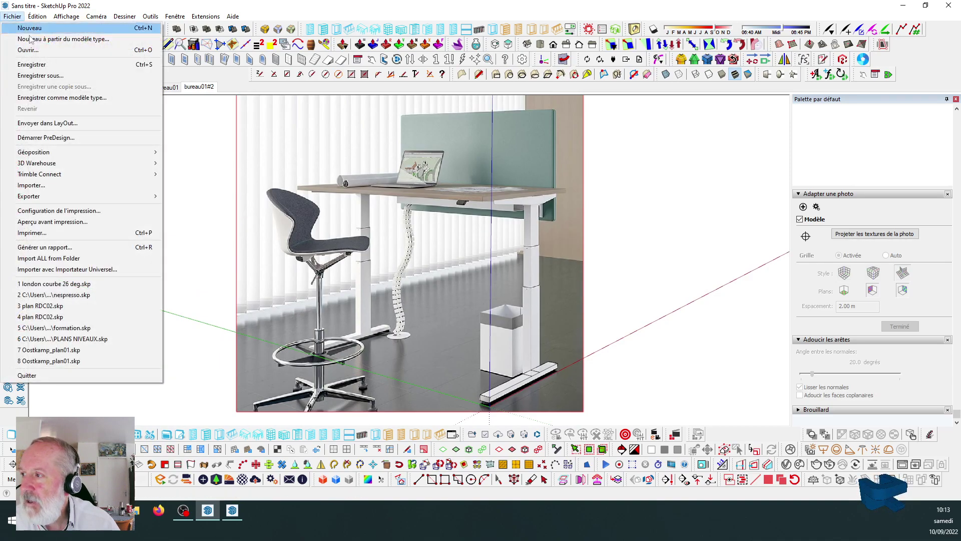
{"action": "left_click", "coordinate": [51, 76]}
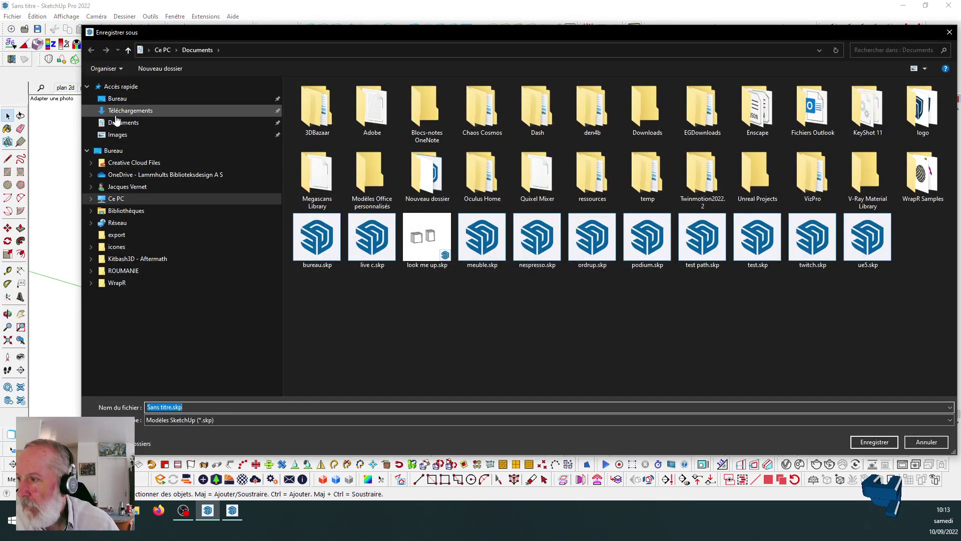
{"action": "left_click", "coordinate": [118, 99]}
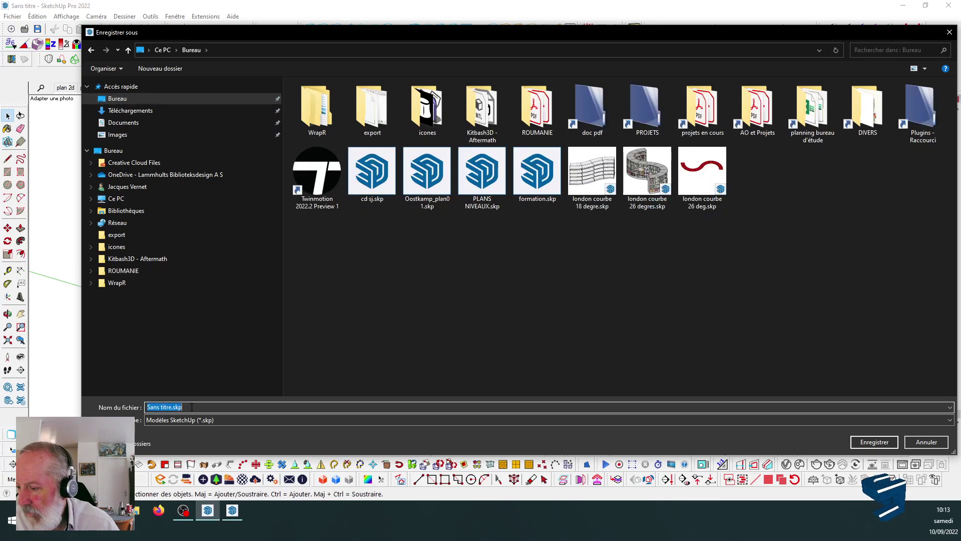
{"action": "type", "text": "tw"}
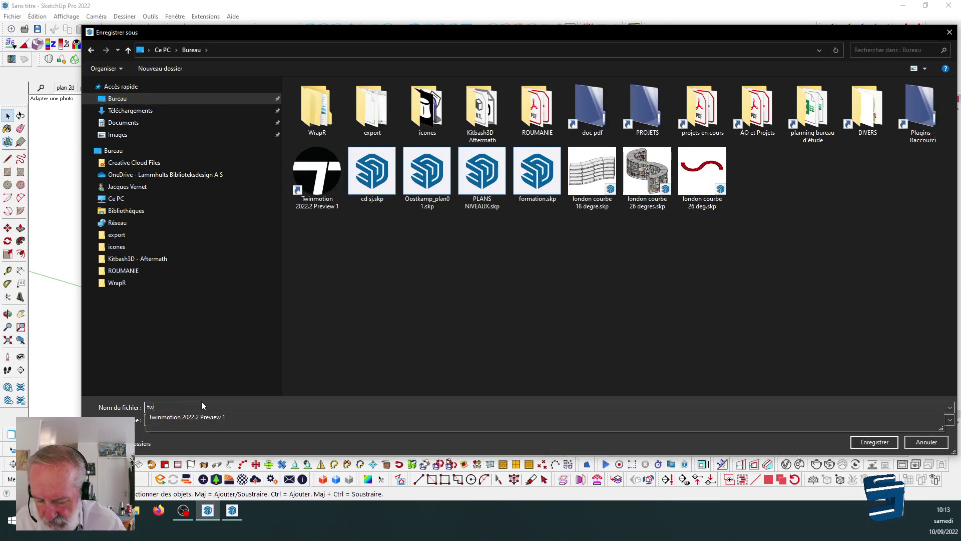
{"action": "type", "text": "itch"}
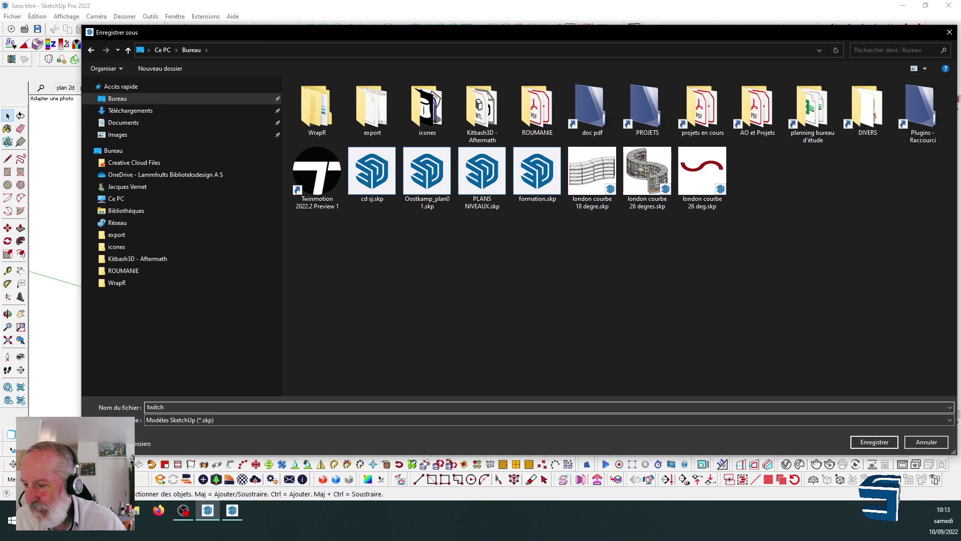
{"action": "left_click", "coordinate": [874, 442]}
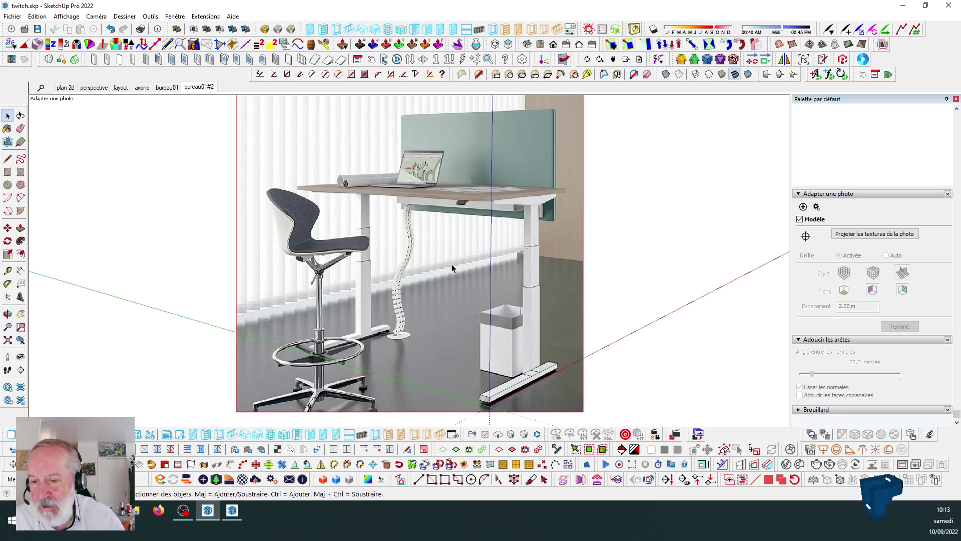
Update the bureau01#2 scene and compare it with the bureau01 scene, ending on bureau01#2.
{"action": "scroll", "coordinate": [573, 397], "scroll_direction": "down", "scroll_amount": 1}
{"action": "scroll", "coordinate": [574, 398], "scroll_direction": "up", "scroll_amount": 4}
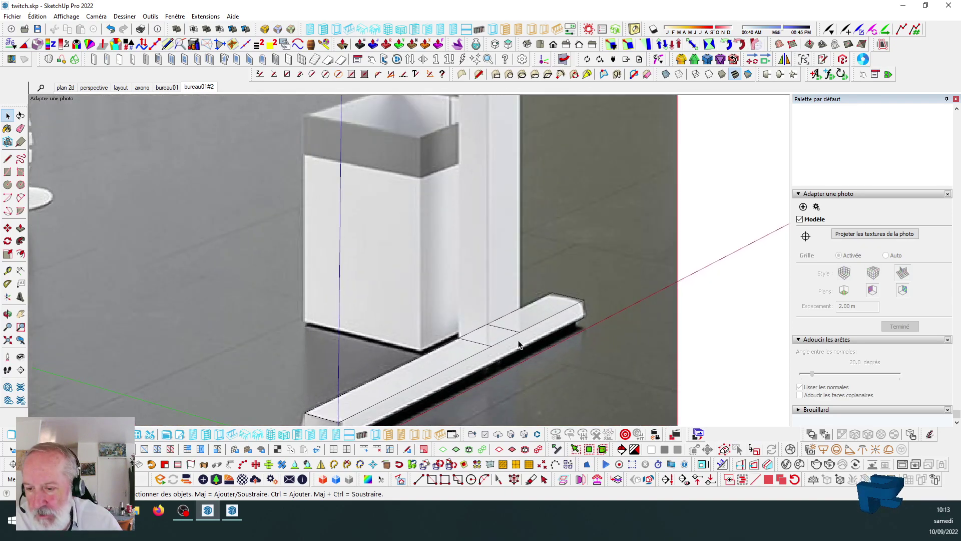
{"action": "scroll", "coordinate": [519, 344], "scroll_direction": "down", "scroll_amount": 5}
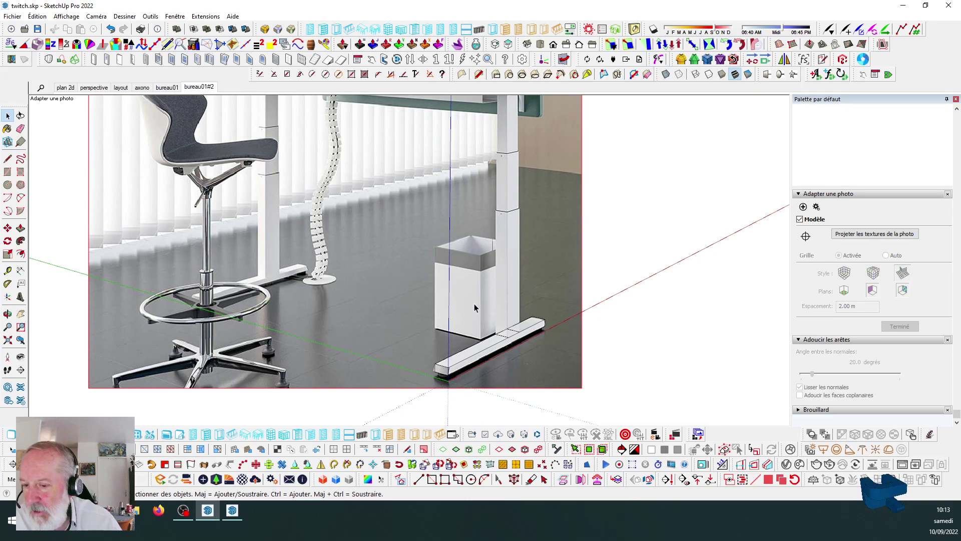
{"action": "right_click", "coordinate": [208, 88]}
{"action": "left_click", "coordinate": [262, 126]}
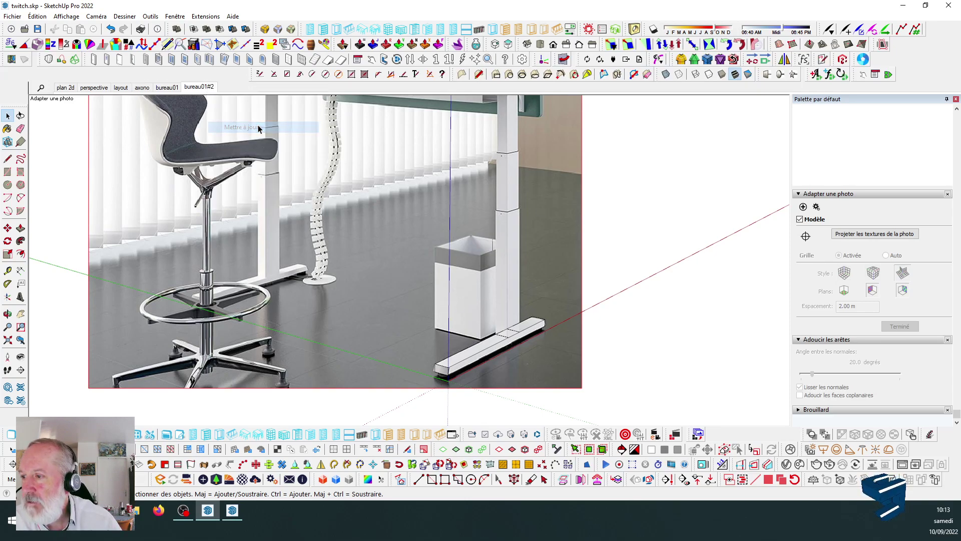
{"action": "scroll", "coordinate": [563, 348], "scroll_direction": "up", "scroll_amount": 2}
{"action": "scroll", "coordinate": [409, 267], "scroll_direction": "down", "scroll_amount": 2}
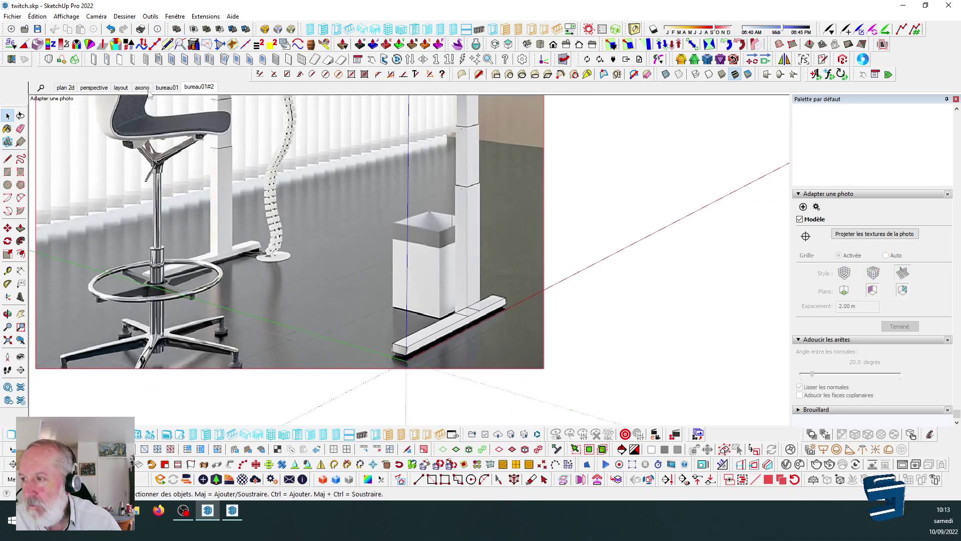
{"action": "left_click", "coordinate": [164, 88]}
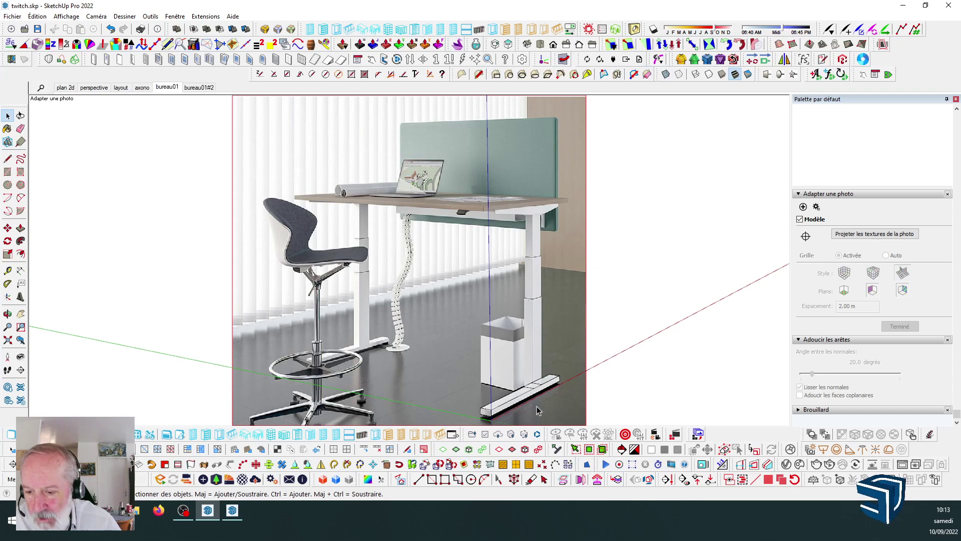
{"action": "left_click", "coordinate": [193, 88]}
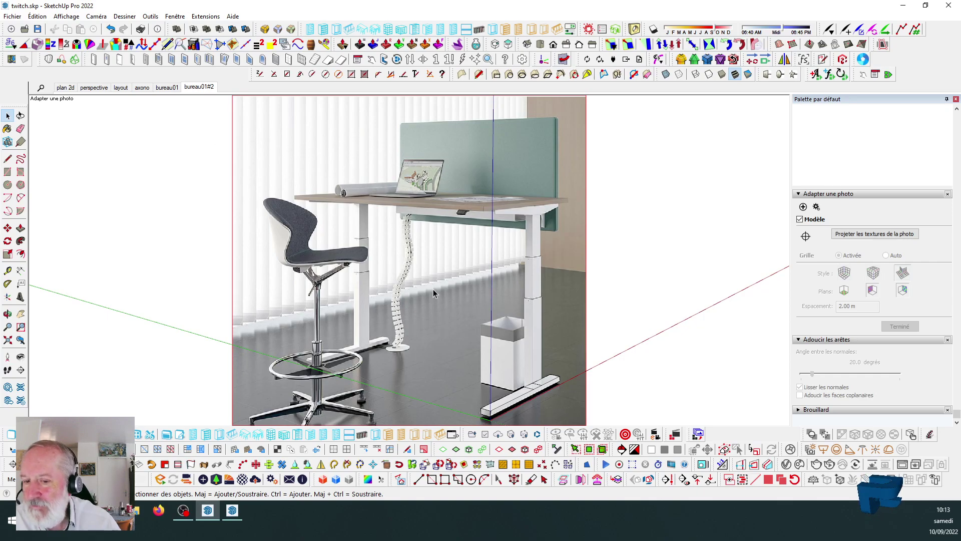
Trace a closed outline with the Line tool around the column's footprint between the two cross lines on top of the foot.
{"action": "scroll", "coordinate": [551, 368], "scroll_direction": "up", "scroll_amount": 10}
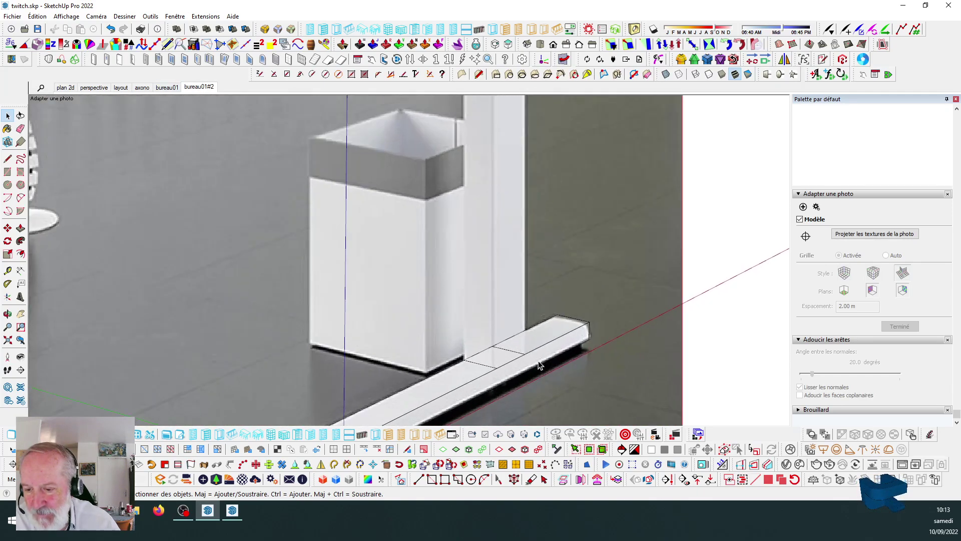
{"action": "scroll", "coordinate": [515, 253], "scroll_direction": "down", "scroll_amount": 5}
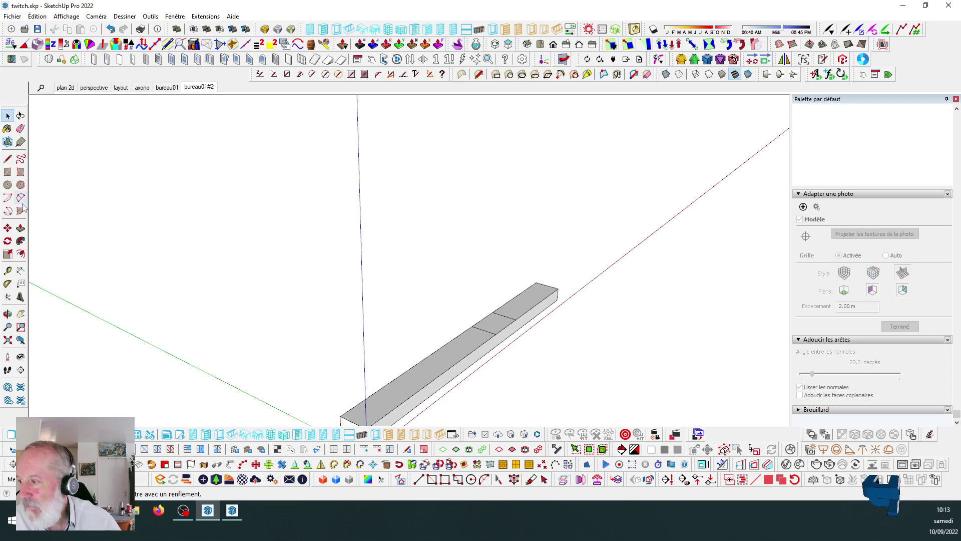
{"action": "scroll", "coordinate": [485, 337], "scroll_direction": "up", "scroll_amount": 4}
{"action": "scroll", "coordinate": [485, 336], "scroll_direction": "up", "scroll_amount": 2}
{"action": "left_click", "coordinate": [482, 307]}
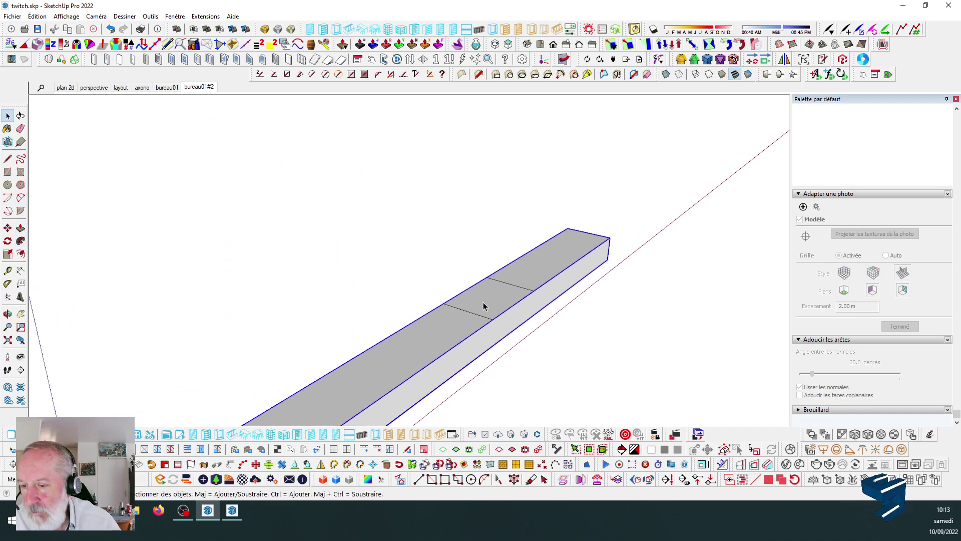
{"action": "scroll", "coordinate": [482, 309], "scroll_direction": "up", "scroll_amount": 3}
{"action": "double_click", "coordinate": [475, 328]}
{"action": "scroll", "coordinate": [403, 236], "scroll_direction": "down", "scroll_amount": 2}
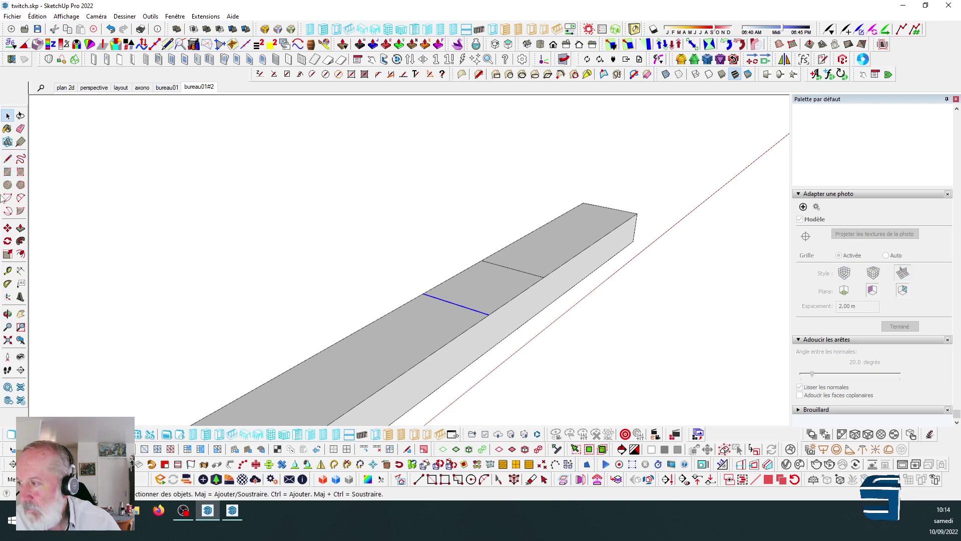
{"action": "left_click", "coordinate": [7, 158]}
{"action": "left_click", "coordinate": [424, 293]}
{"action": "left_click", "coordinate": [482, 260]}
{"action": "left_click", "coordinate": [543, 277]}
{"action": "left_click", "coordinate": [489, 314]}
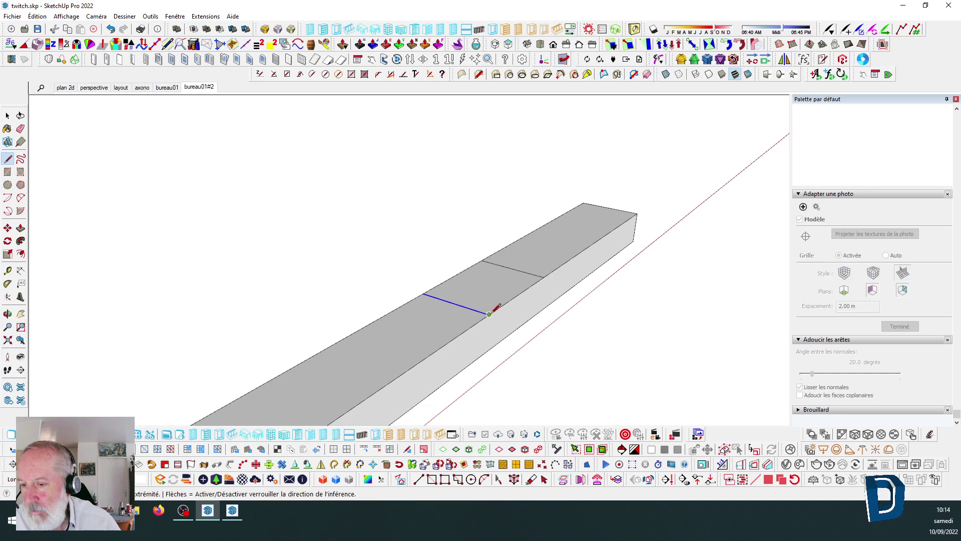
Return to the bureau01#2 scene and push/pull the column's footprint up to the lowest joint of the right leg in the photo.
{"action": "left_click", "coordinate": [199, 88]}
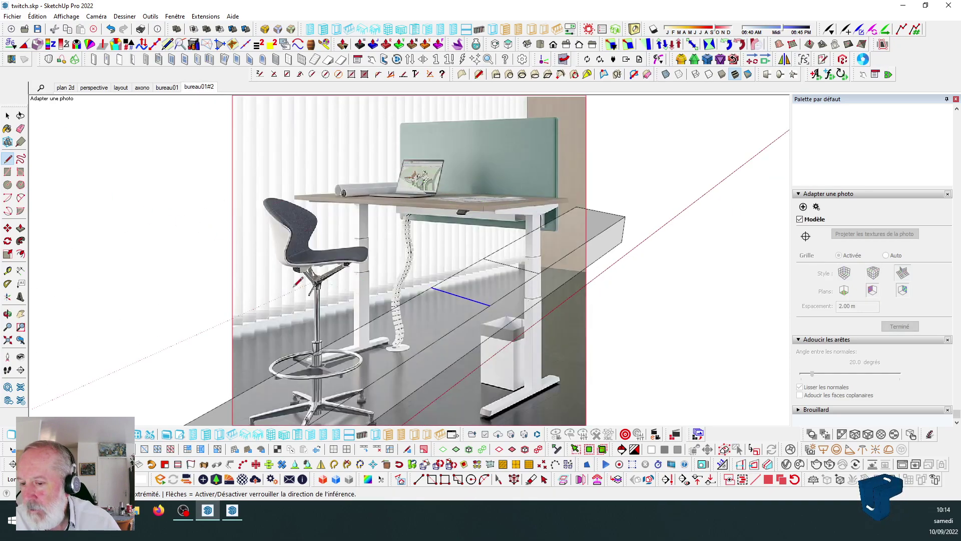
{"action": "key", "text": "p"}
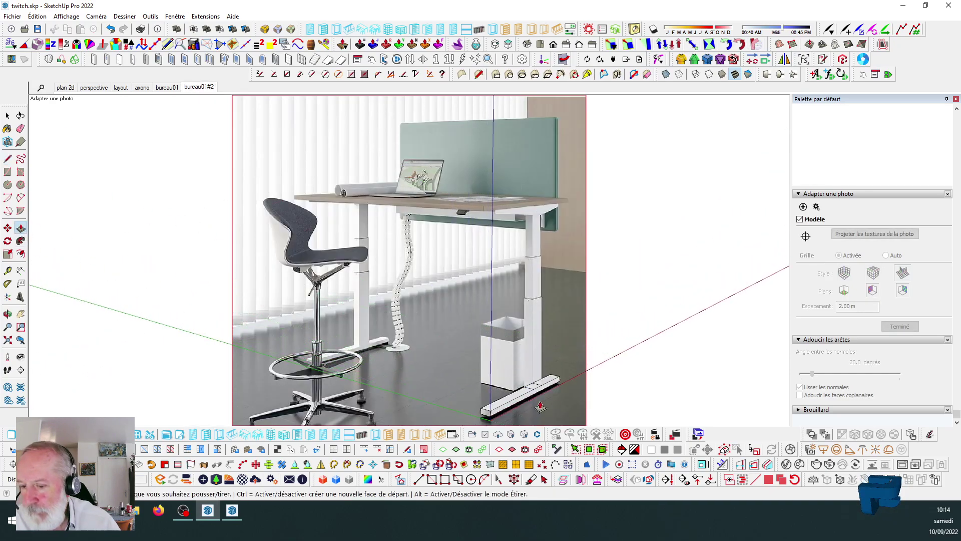
{"action": "scroll", "coordinate": [521, 376], "scroll_direction": "up", "scroll_amount": 5}
{"action": "left_click", "coordinate": [520, 376]}
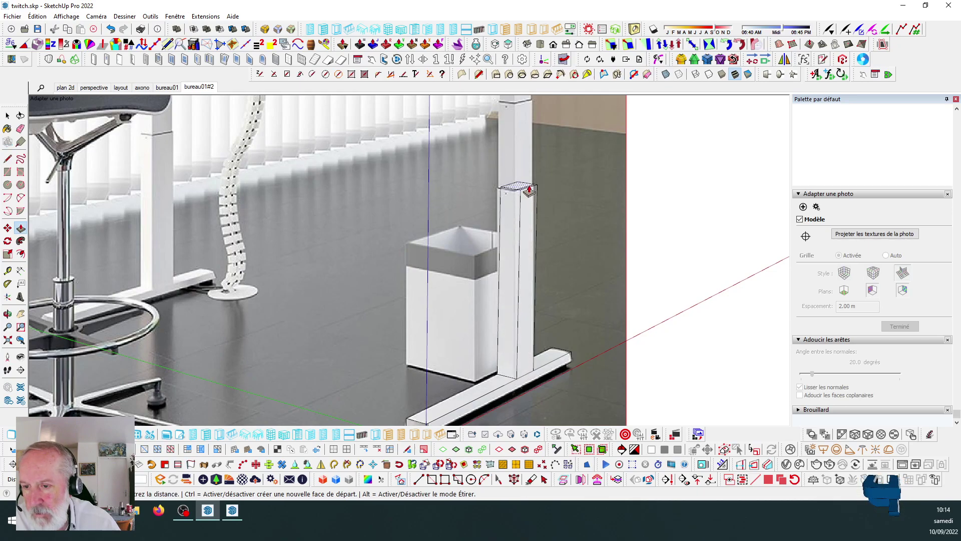
{"action": "scroll", "coordinate": [495, 250], "scroll_direction": "down", "scroll_amount": 3}
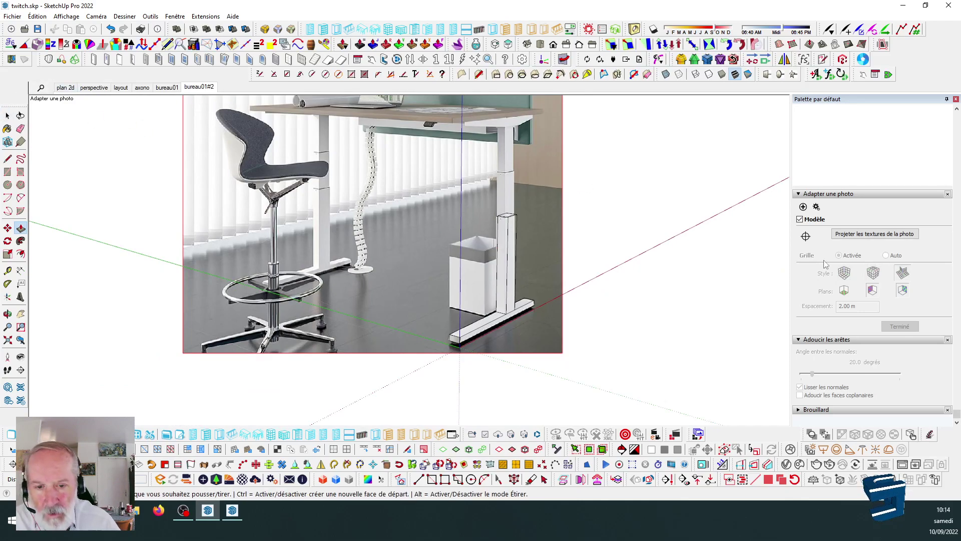
Edit the bureau01#2 matched photo and readjust its green vanishing bars along the far floor line and the desktop's front edge.
{"action": "left_click", "coordinate": [816, 207]}
{"action": "middle_click_drag", "start_coordinate": [605, 352], "coordinate": [592, 399], "text": "shift"}
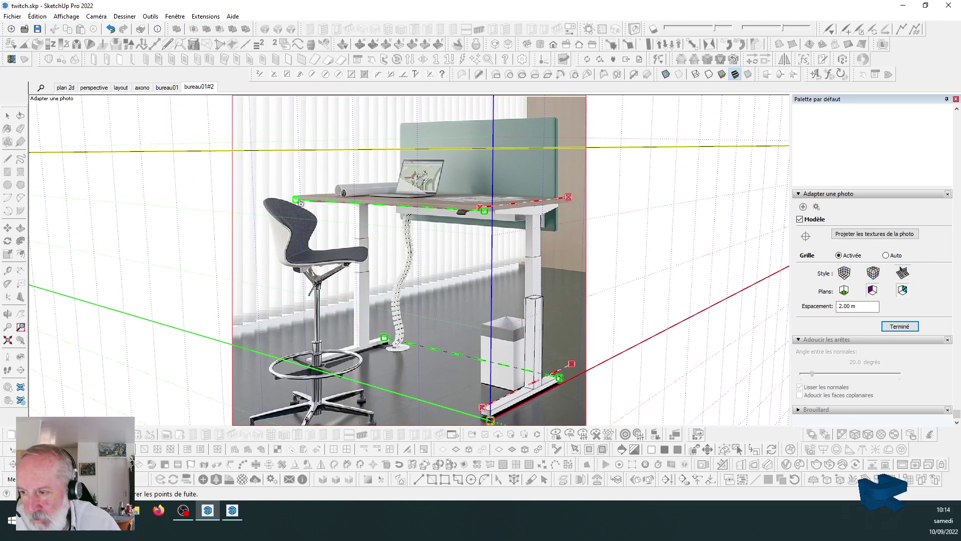
{"action": "left_click_drag", "start_coordinate": [383, 338], "coordinate": [383, 339]}
{"action": "left_click_drag", "start_coordinate": [563, 381], "coordinate": [564, 382]}
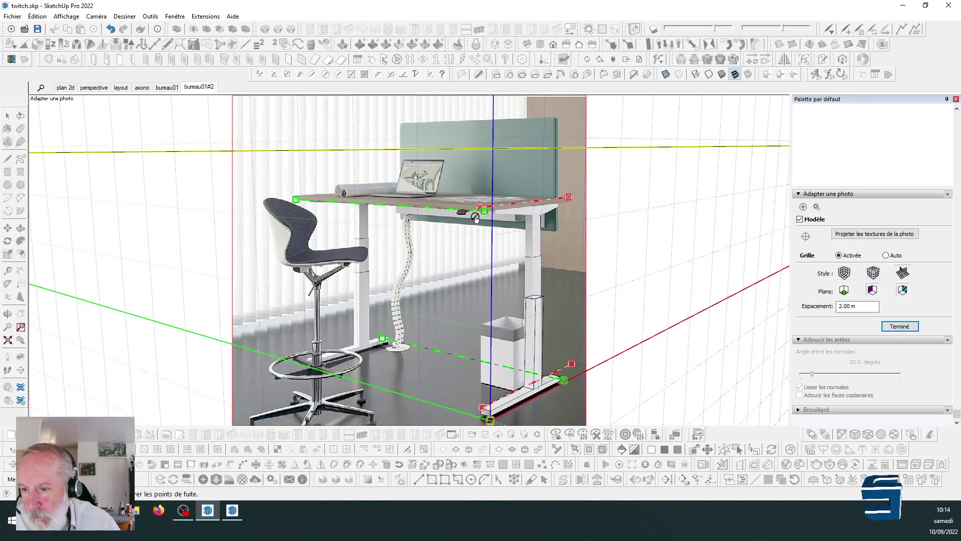
{"action": "left_click_drag", "start_coordinate": [483, 212], "coordinate": [477, 202]}
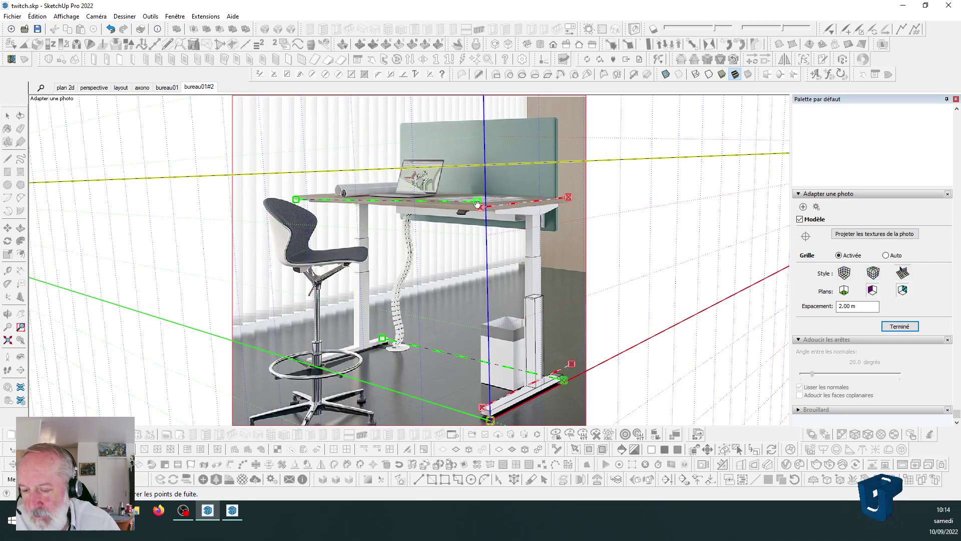
Nudge the axes origin at the front corner of the right leg's foot and finish the photo calibration.
{"action": "scroll", "coordinate": [598, 421], "scroll_direction": "up", "scroll_amount": 4}
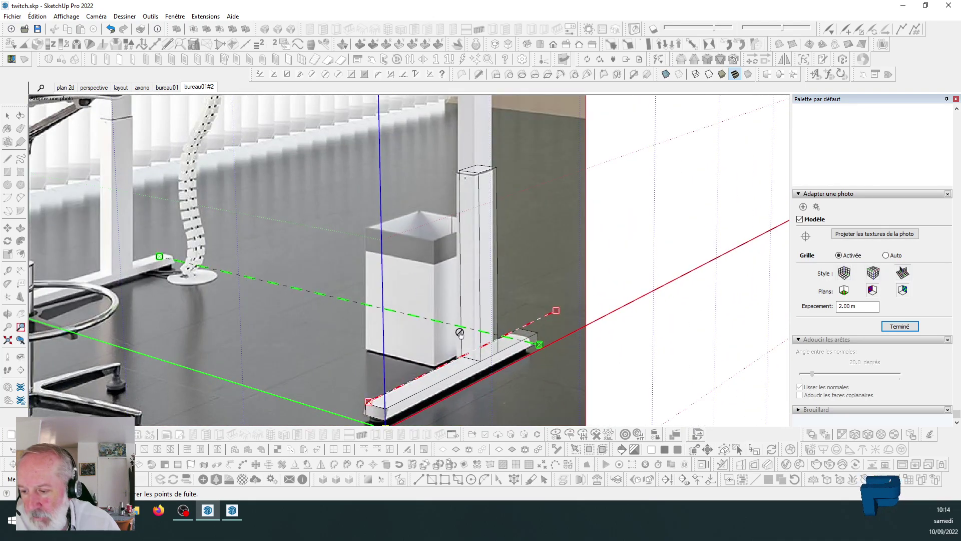
{"action": "scroll", "coordinate": [460, 340], "scroll_direction": "down", "scroll_amount": 3}
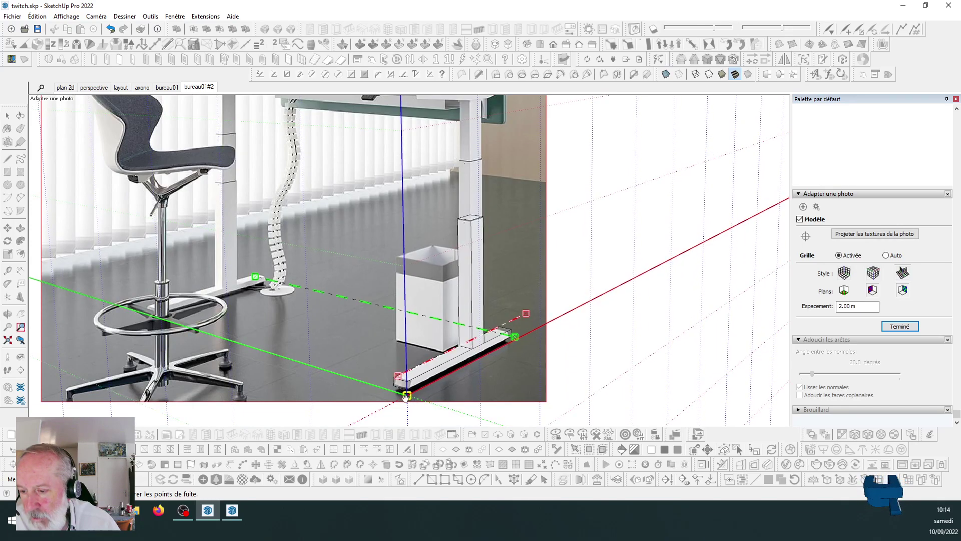
{"action": "left_click_drag", "start_coordinate": [406, 395], "coordinate": [406, 396]}
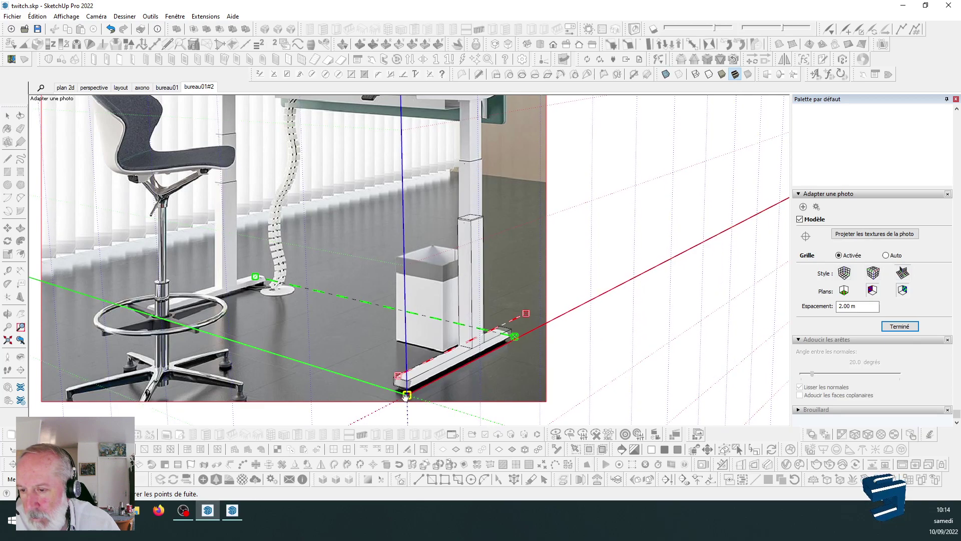
{"action": "scroll", "coordinate": [523, 371], "scroll_direction": "up", "scroll_amount": 2}
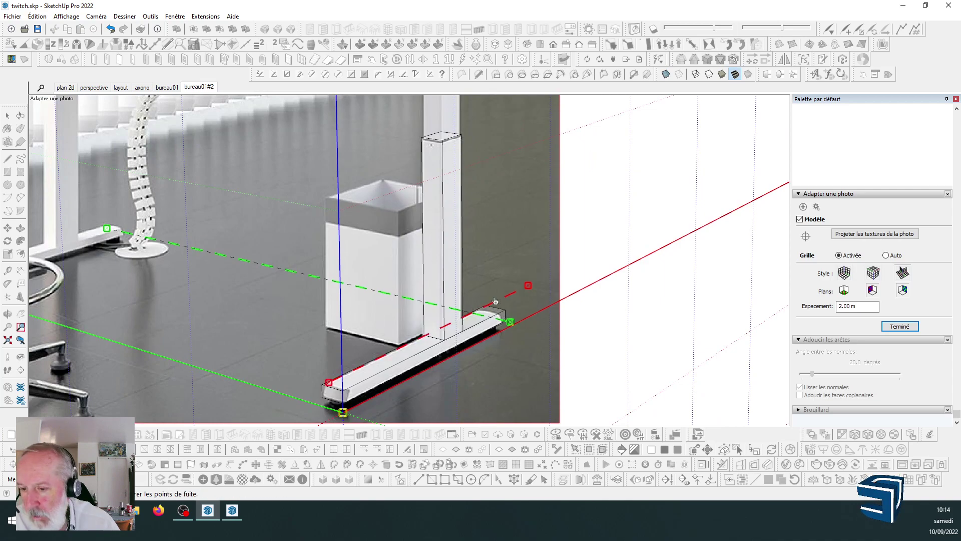
{"action": "left_click", "coordinate": [900, 326]}
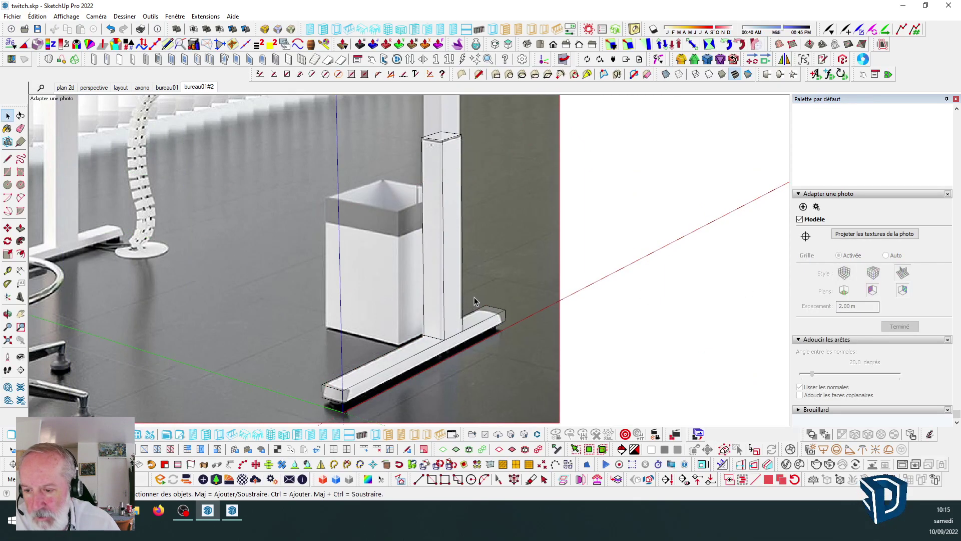
{"action": "left_click_drag", "start_coordinate": [527, 333], "coordinate": [525, 332]}
{"action": "double_click", "coordinate": [501, 317]}
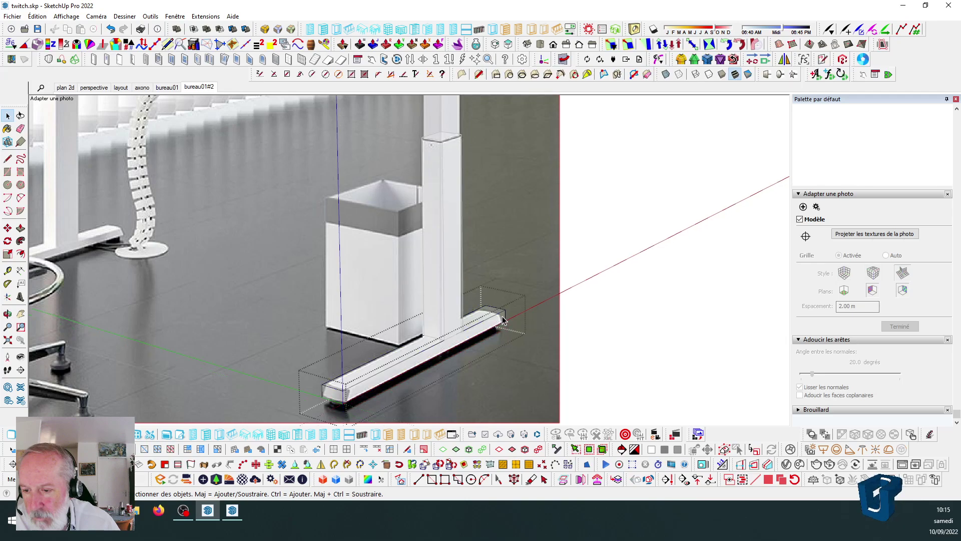
{"action": "left_click_drag", "start_coordinate": [479, 299], "coordinate": [512, 329]}
{"action": "key", "text": "m"}
{"action": "scroll", "coordinate": [508, 318], "scroll_direction": "up", "scroll_amount": 5}
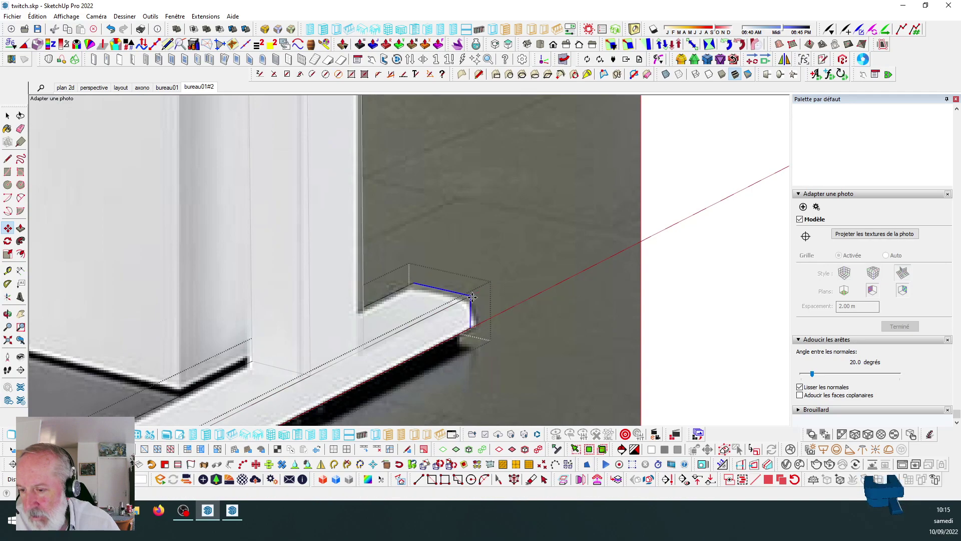
{"action": "scroll", "coordinate": [544, 246], "scroll_direction": "down", "scroll_amount": 2}
{"action": "scroll", "coordinate": [544, 246], "scroll_direction": "down", "scroll_amount": 2}
{"action": "scroll", "coordinate": [455, 308], "scroll_direction": "up", "scroll_amount": 2}
{"action": "scroll", "coordinate": [457, 297], "scroll_direction": "down", "scroll_amount": 4}
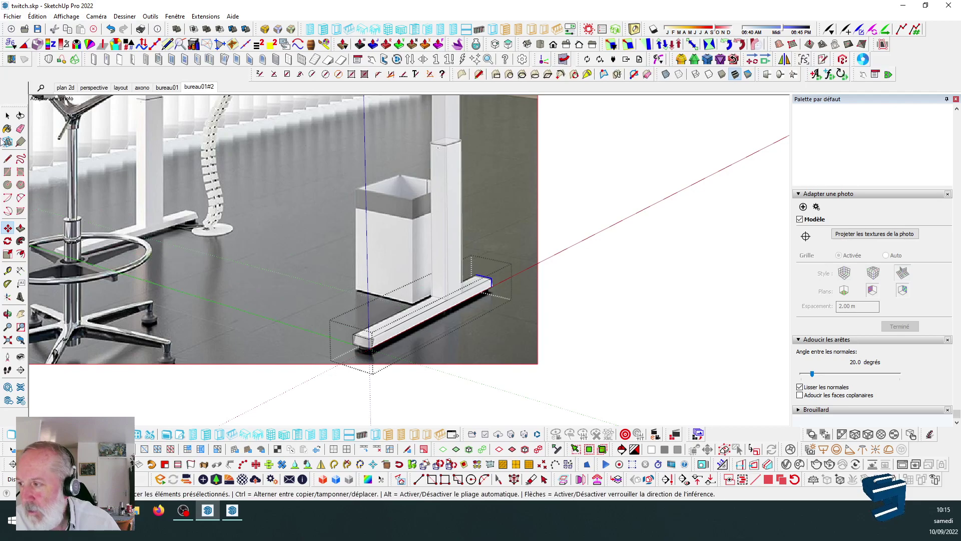
{"action": "left_click", "coordinate": [7, 115]}
{"action": "left_click", "coordinate": [578, 329]}
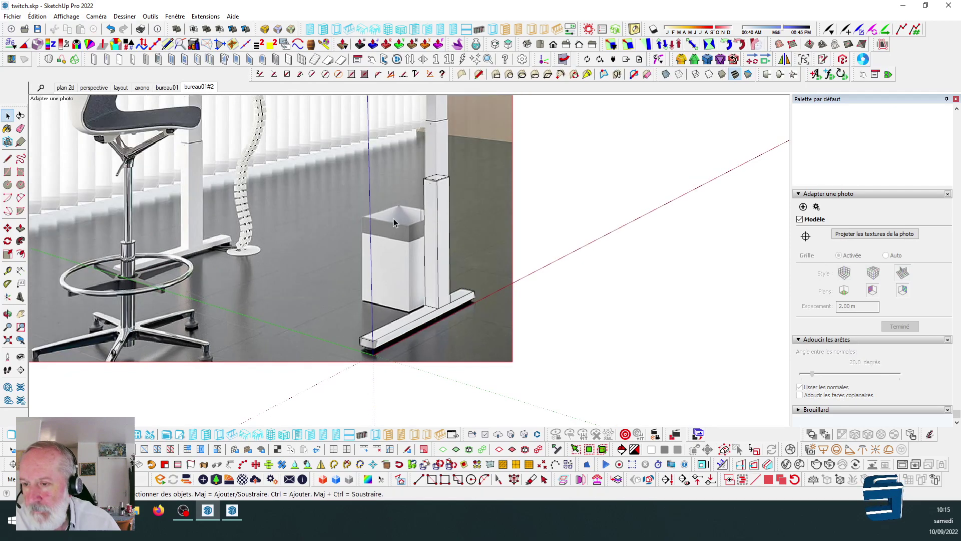
Offset the column's top face inward to leave a thin rim, and delete the inner face.
{"action": "scroll", "coordinate": [467, 157], "scroll_direction": "up", "scroll_amount": 4}
{"action": "scroll", "coordinate": [456, 189], "scroll_direction": "down", "scroll_amount": 2}
{"action": "scroll", "coordinate": [453, 200], "scroll_direction": "down", "scroll_amount": 3}
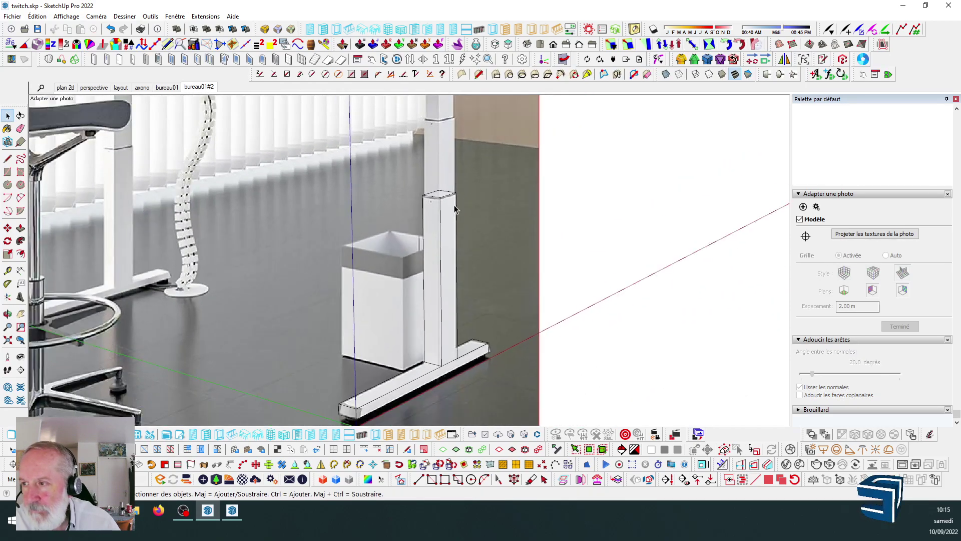
{"action": "scroll", "coordinate": [445, 221], "scroll_direction": "up", "scroll_amount": 4}
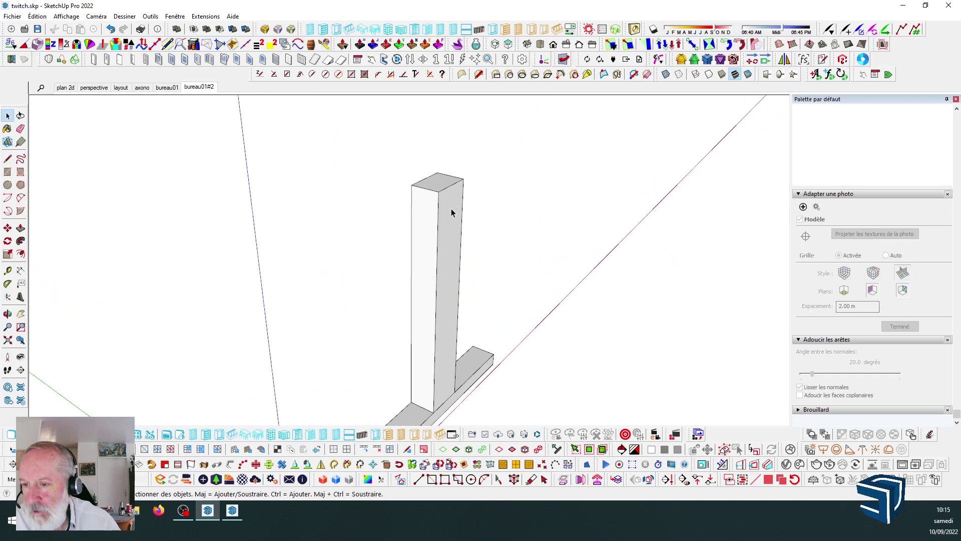
{"action": "left_click", "coordinate": [430, 184]}
{"action": "left_click", "coordinate": [21, 253]}
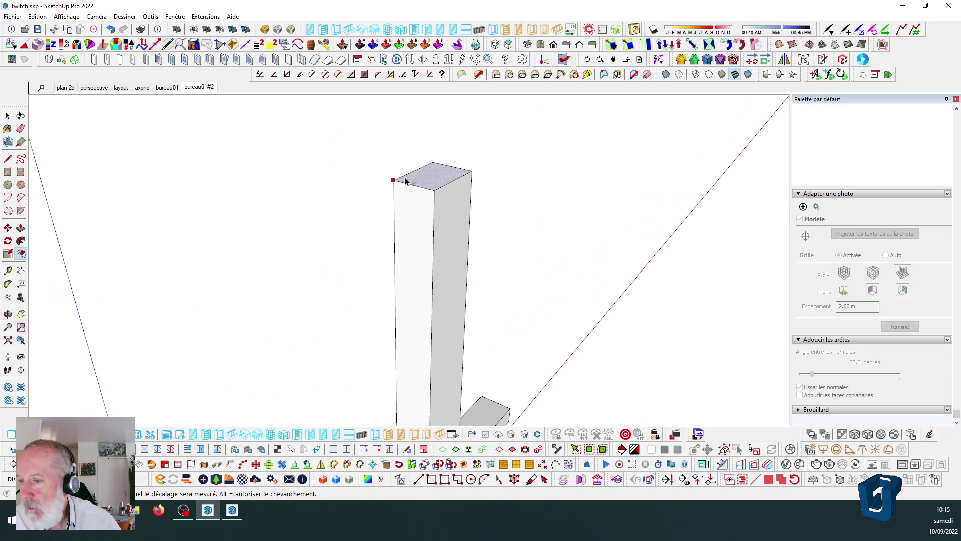
{"action": "scroll", "coordinate": [420, 199], "scroll_direction": "up", "scroll_amount": 3}
{"action": "left_click", "coordinate": [416, 186]}
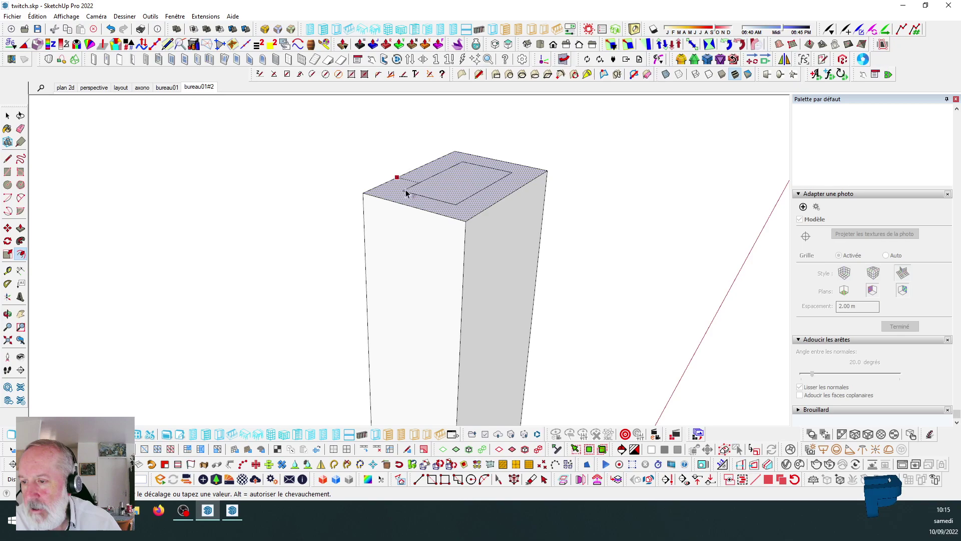
{"action": "left_click", "coordinate": [372, 195]}
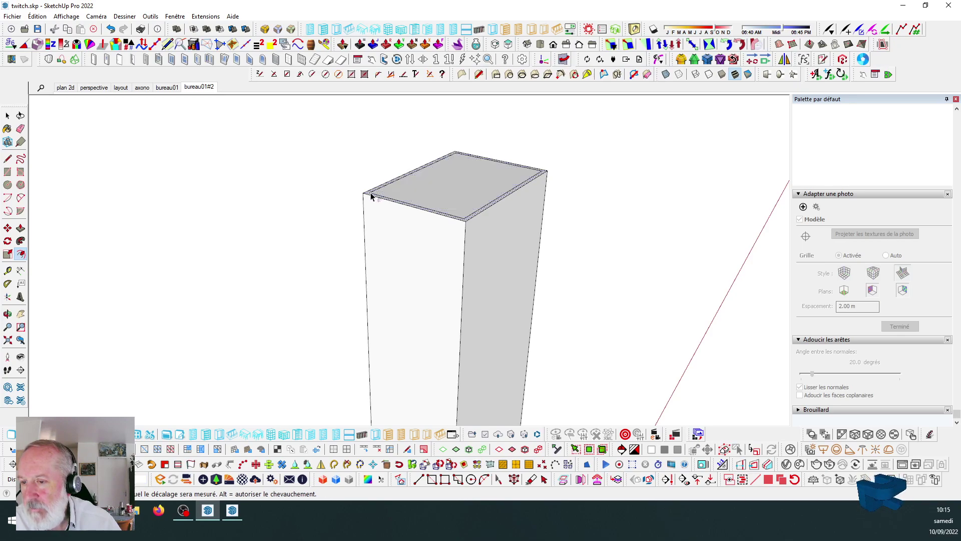
{"action": "key", "text": "space"}
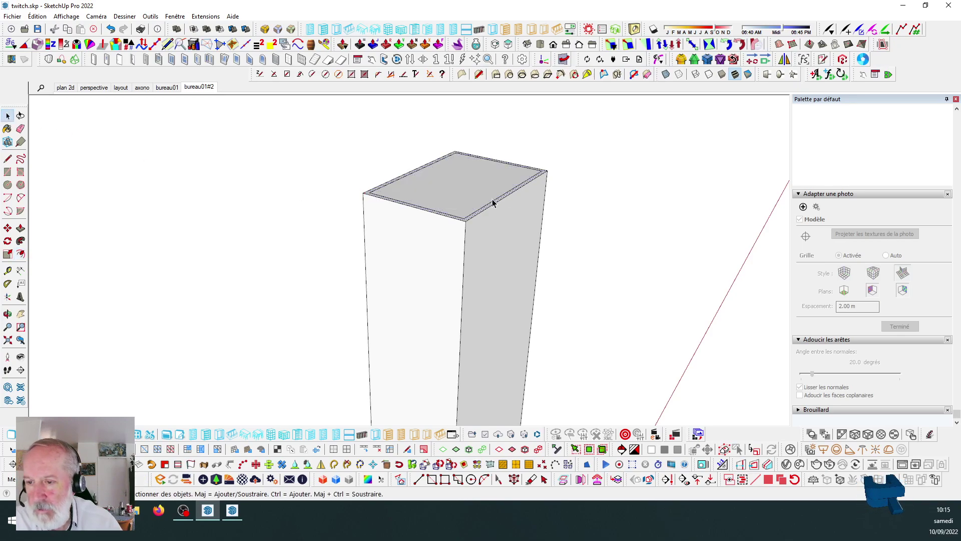
{"action": "left_click", "coordinate": [470, 190]}
{"action": "key", "text": "Delete"}
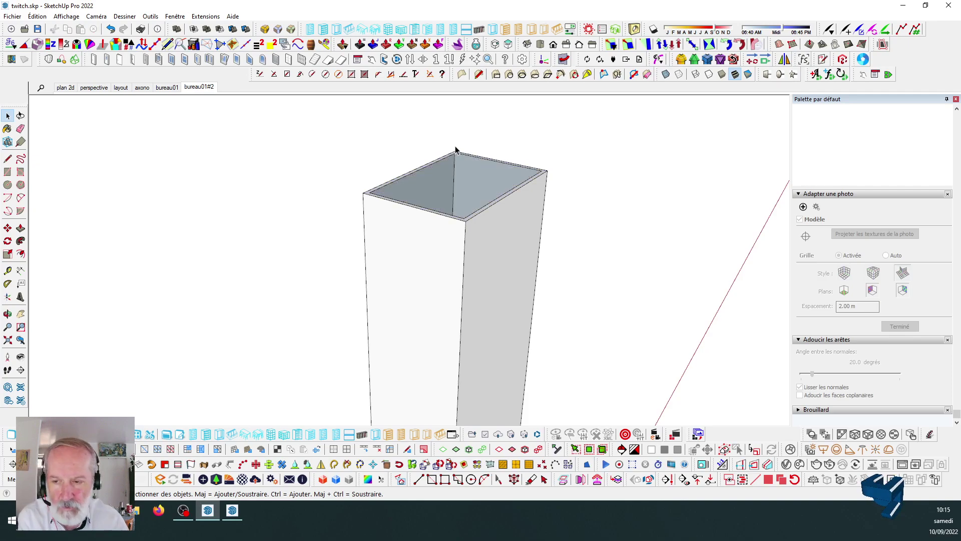
Delete the column's side faces, keeping only the rim, and push/pull the rim down to the foot as a hollow tube.
{"action": "middle_click_drag", "start_coordinate": [465, 184], "coordinate": [477, 157]}
{"action": "left_click_drag", "start_coordinate": [463, 237], "coordinate": [368, 259]}
{"action": "key", "text": "Delete"}
{"action": "scroll", "coordinate": [447, 189], "scroll_direction": "down", "scroll_amount": 2}
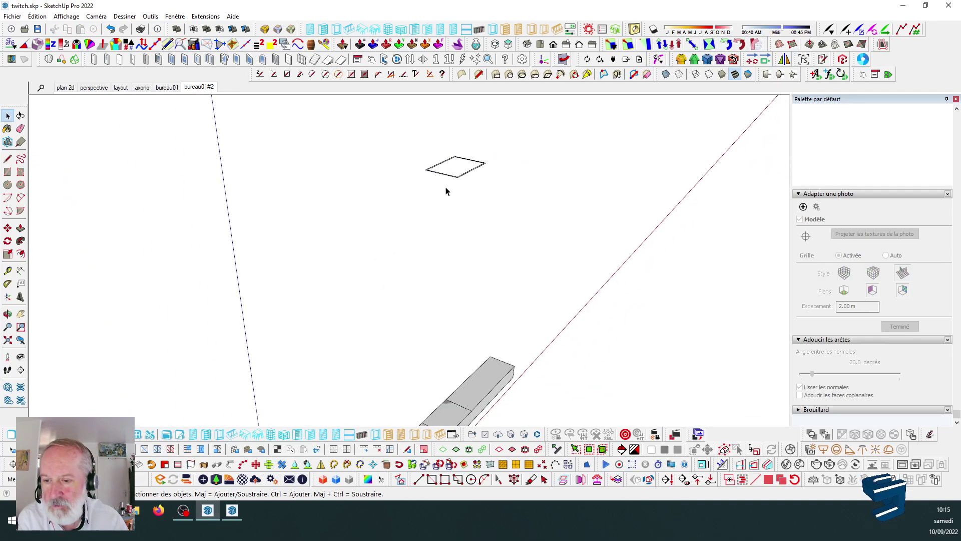
{"action": "left_click", "coordinate": [21, 228]}
{"action": "left_click", "coordinate": [484, 167]}
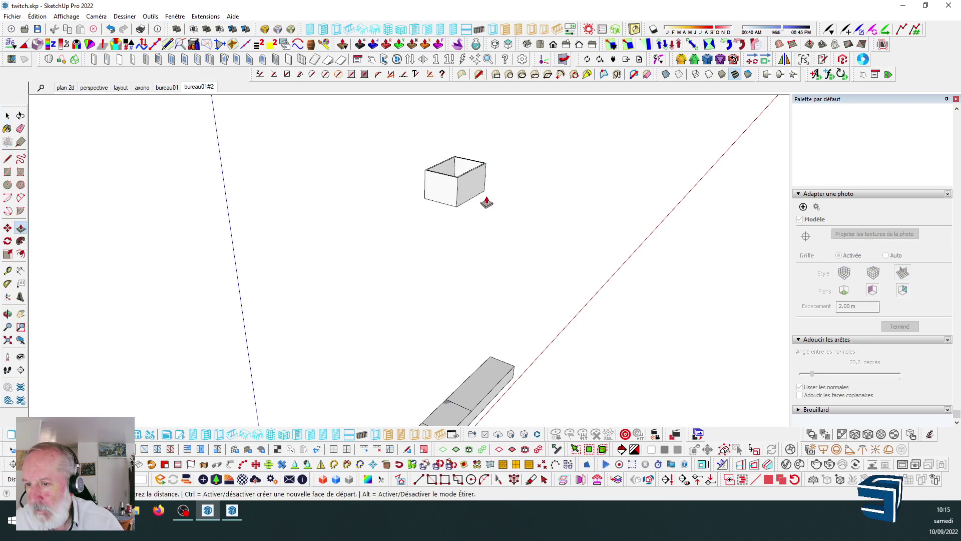
{"action": "left_click", "coordinate": [494, 392]}
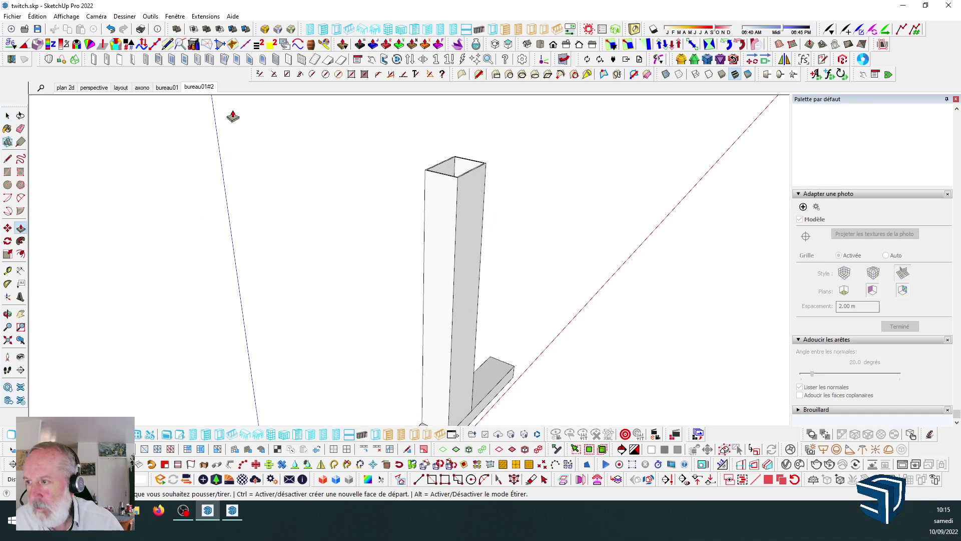
Return to the bureau01#2 scene and examine how the hollow column fits the right leg in the photo.
{"action": "left_click", "coordinate": [212, 90]}
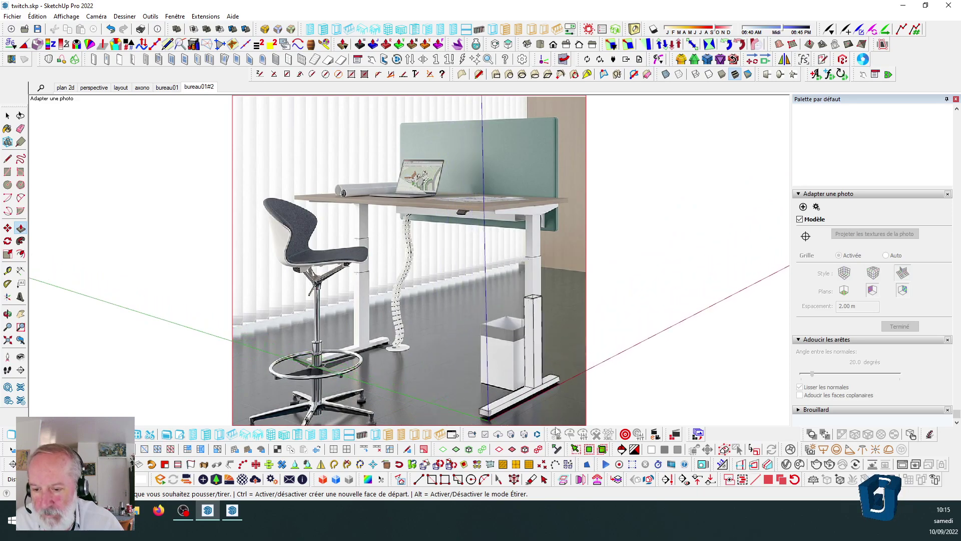
{"action": "scroll", "coordinate": [553, 392], "scroll_direction": "up", "scroll_amount": 10}
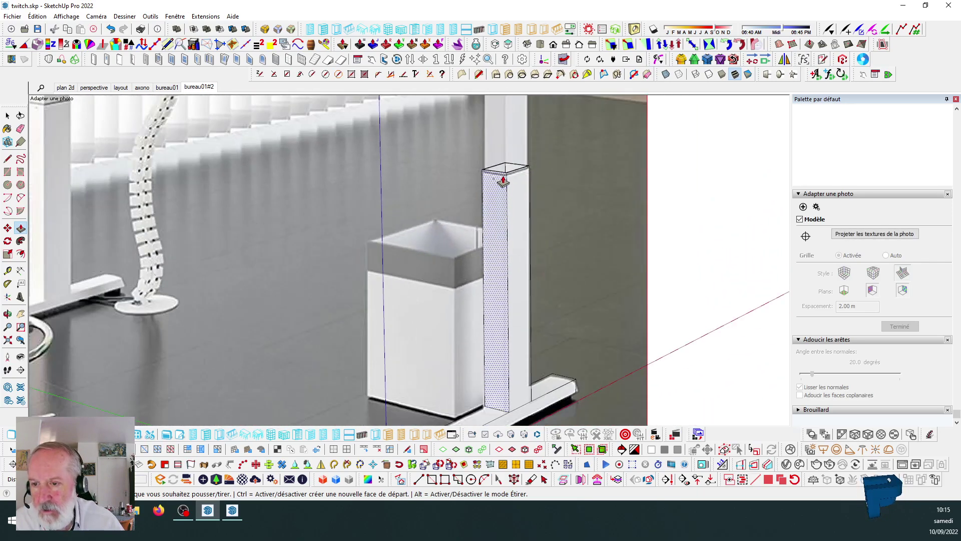
{"action": "scroll", "coordinate": [503, 183], "scroll_direction": "down", "scroll_amount": 5}
{"action": "key", "text": "space"}
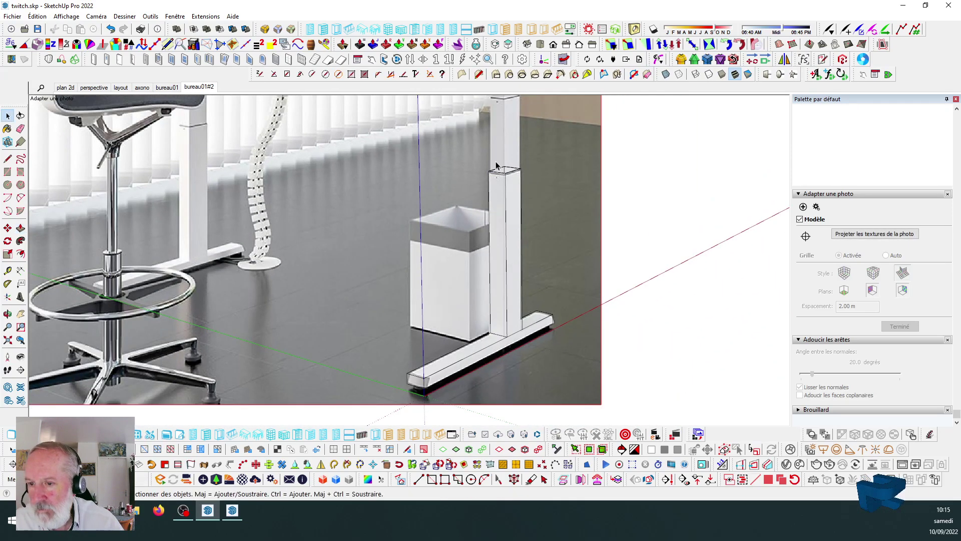
{"action": "left_click_drag", "start_coordinate": [466, 141], "coordinate": [534, 368]}
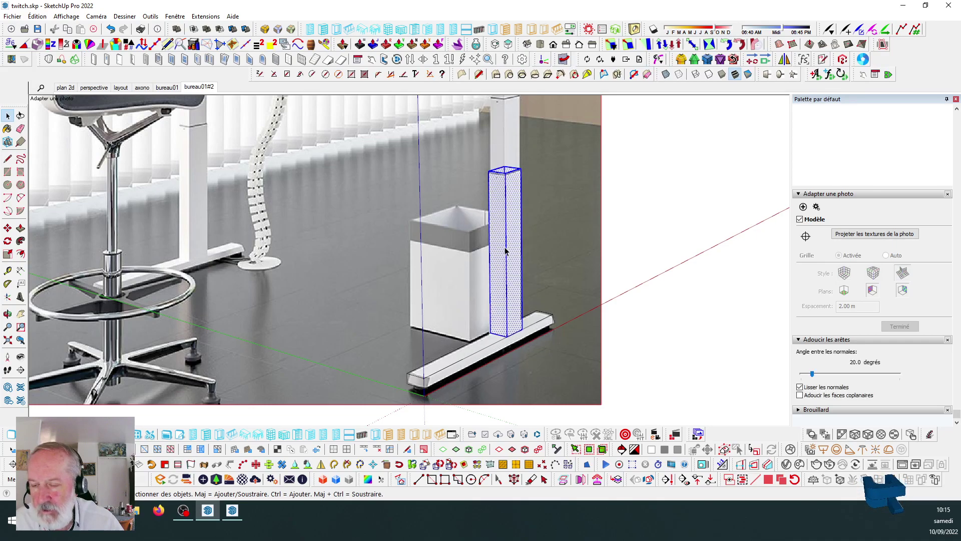
{"action": "left_click", "coordinate": [635, 249]}
{"action": "scroll", "coordinate": [526, 178], "scroll_direction": "up", "scroll_amount": 5}
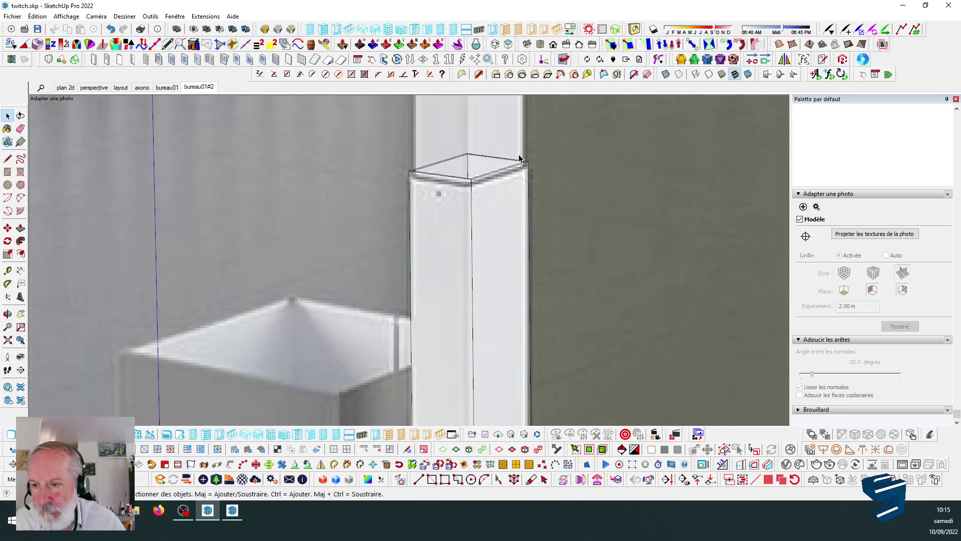
{"action": "scroll", "coordinate": [529, 177], "scroll_direction": "down", "scroll_amount": 5}
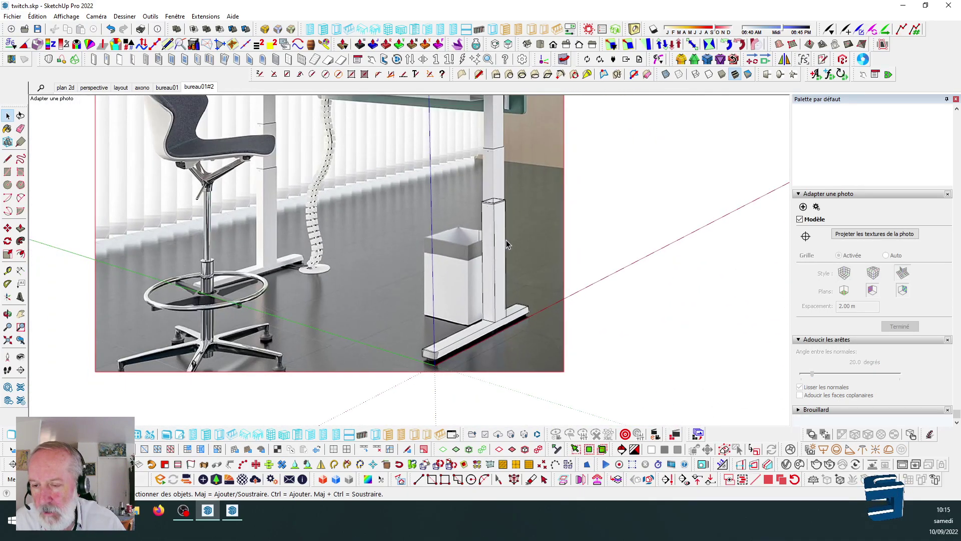
{"action": "scroll", "coordinate": [504, 217], "scroll_direction": "up", "scroll_amount": 5}
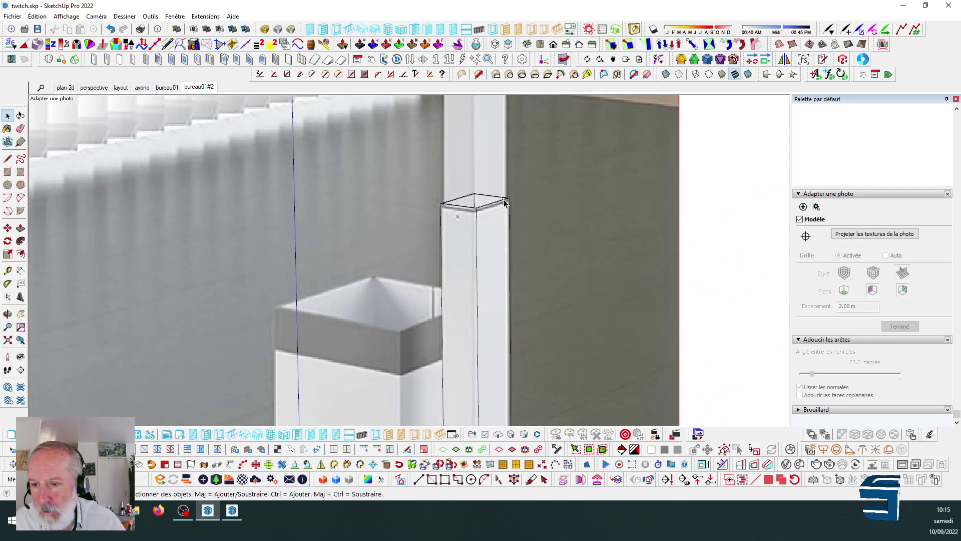
Draw a rectangle across the column's inner opening, from one inner corner to the opposite one.
{"action": "middle_click_drag", "start_coordinate": [504, 203], "coordinate": [493, 285]}
{"action": "scroll", "coordinate": [489, 186], "scroll_direction": "up", "scroll_amount": 5}
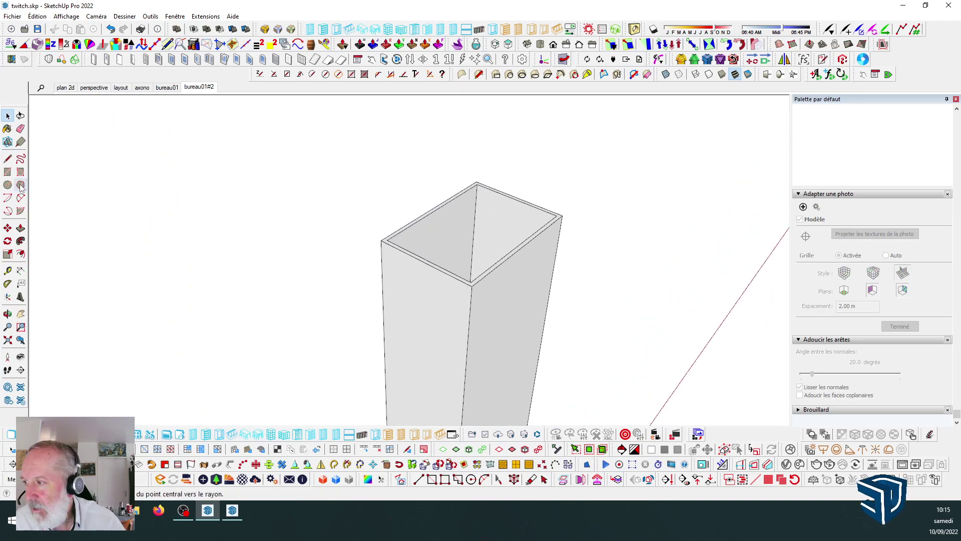
{"action": "left_click", "coordinate": [7, 171]}
{"action": "left_click", "coordinate": [388, 240]}
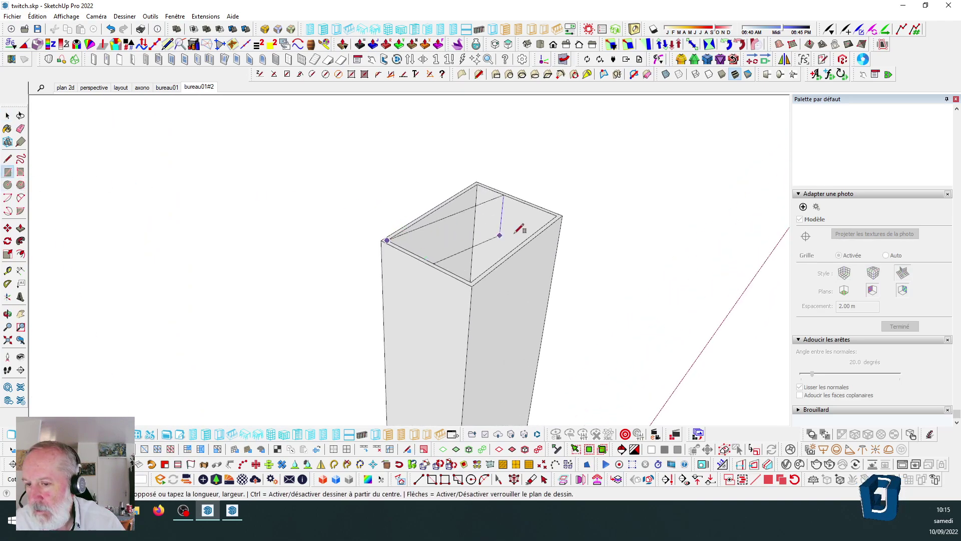
{"action": "left_click", "coordinate": [563, 214]}
{"action": "scroll", "coordinate": [519, 211], "scroll_direction": "down", "scroll_amount": 2}
{"action": "scroll", "coordinate": [60, 204], "scroll_direction": "up", "scroll_amount": 2}
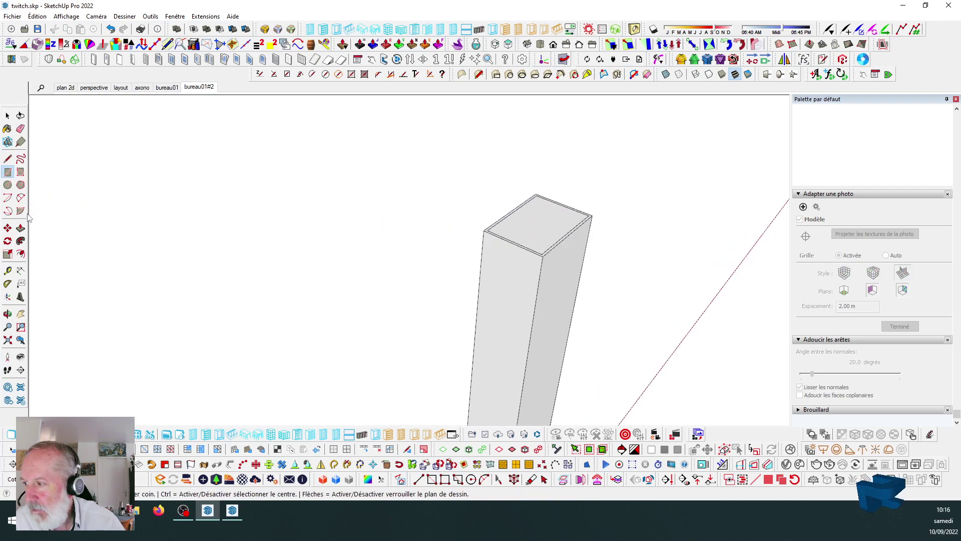
Push/pull the rectangle up a short distance above the column's rim to start the inner telescopic section.
{"action": "left_click", "coordinate": [20, 228]}
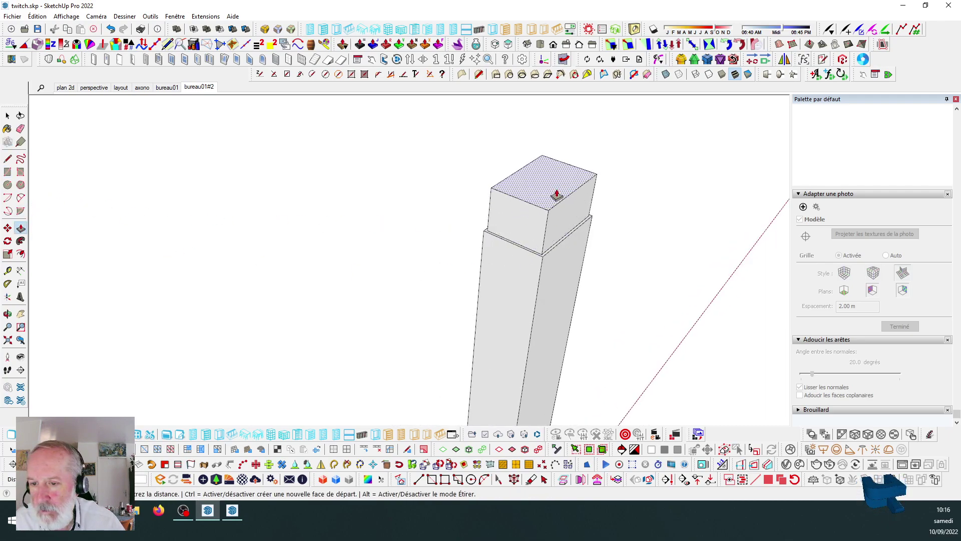
{"action": "left_click", "coordinate": [558, 178]}
{"action": "scroll", "coordinate": [375, 227], "scroll_direction": "down", "scroll_amount": 2}
{"action": "scroll", "coordinate": [509, 179], "scroll_direction": "up", "scroll_amount": 2}
{"action": "scroll", "coordinate": [409, 192], "scroll_direction": "up", "scroll_amount": 1}
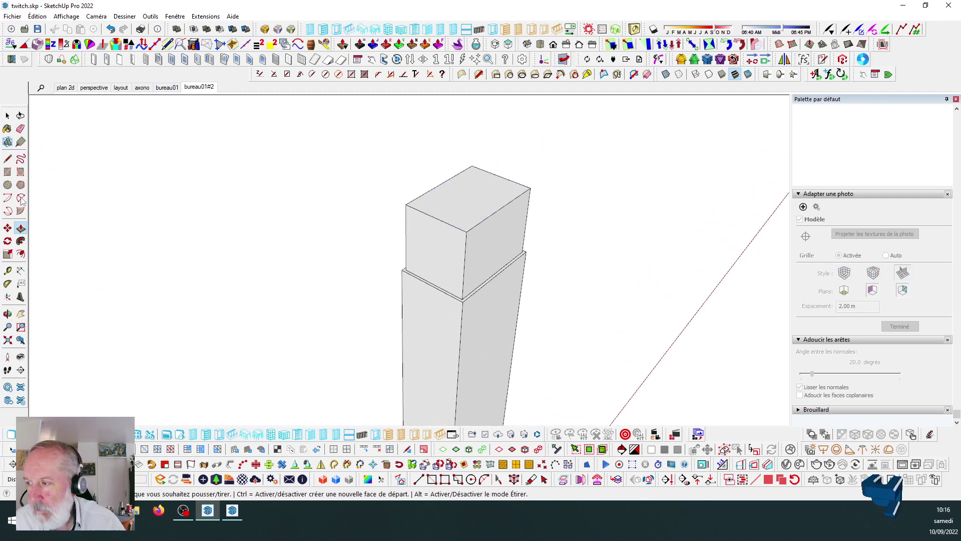
Offset the inner block's top outline slightly inward, and erase its vertical edges to remove the side faces.
{"action": "left_click", "coordinate": [21, 254]}
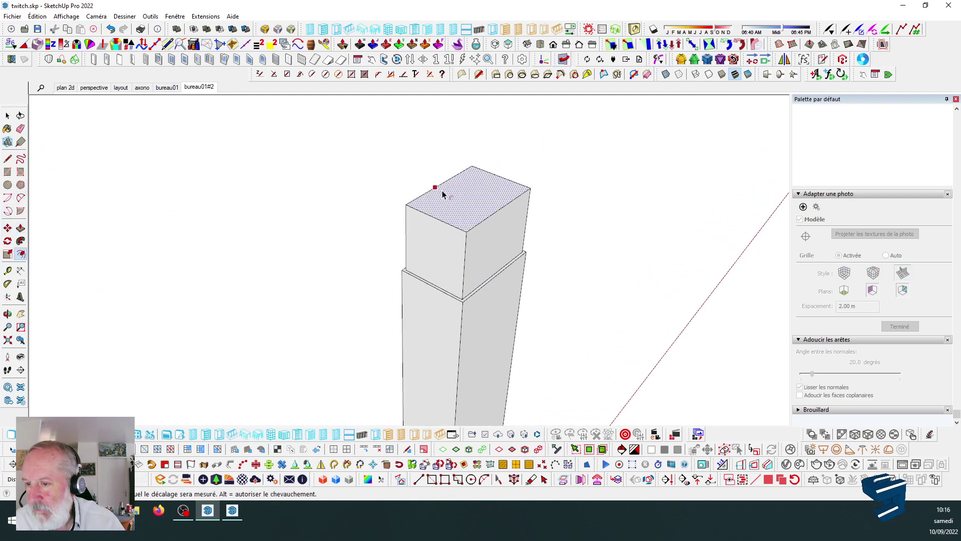
{"action": "left_click_drag", "start_coordinate": [443, 194], "coordinate": [434, 194]}
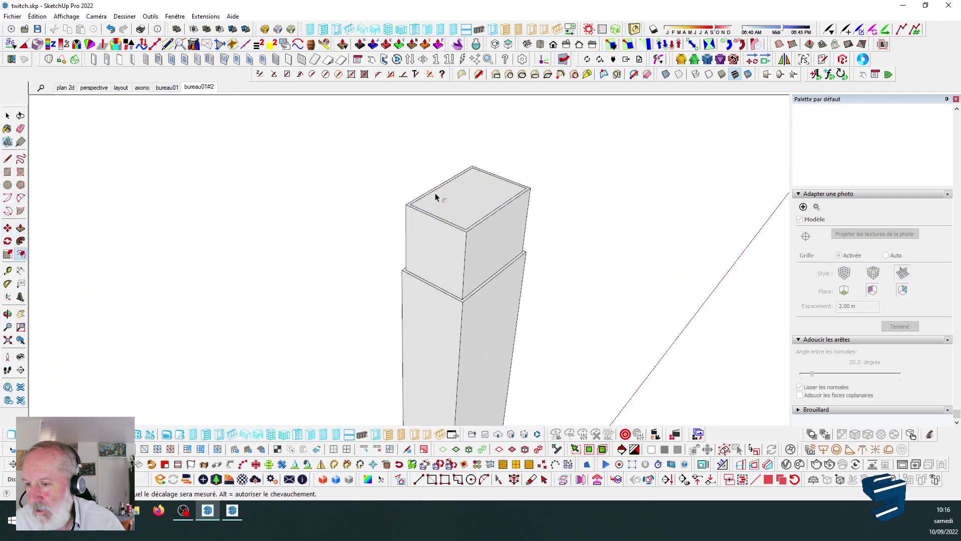
{"action": "left_click", "coordinate": [20, 129]}
{"action": "mouse_move", "coordinate": [540, 219]}
{"action": "left_mouse_down"}
{"action": "mouse_move", "coordinate": [478, 244]}
{"action": "mouse_move", "coordinate": [405, 231]}
{"action": "left_mouse_up"}
Delete the face closing the lower tube and the raised inner face, keeping only the raised rim.
{"action": "left_click", "coordinate": [7, 116]}
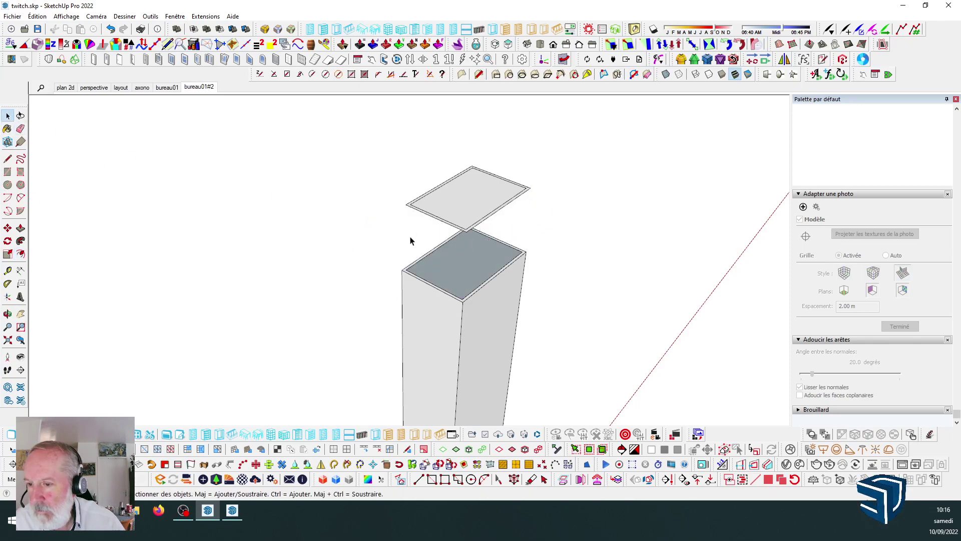
{"action": "key", "text": "Delete"}
{"action": "left_click", "coordinate": [479, 204]}
{"action": "key", "text": "Delete"}
Push/pull the raised rim down to the lower tube's rim to form the second hollow section.
{"action": "left_click", "coordinate": [21, 228]}
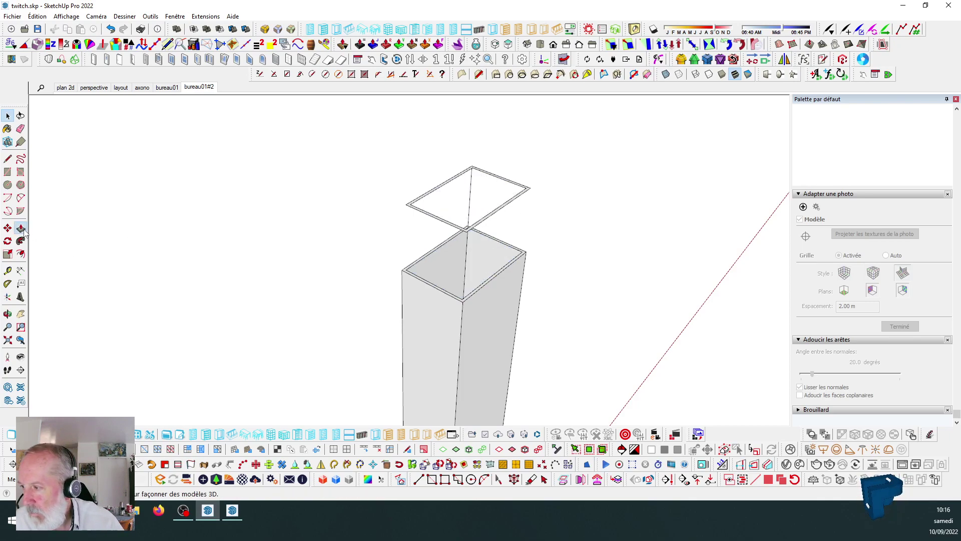
{"action": "left_click", "coordinate": [526, 194]}
{"action": "left_click", "coordinate": [517, 255]}
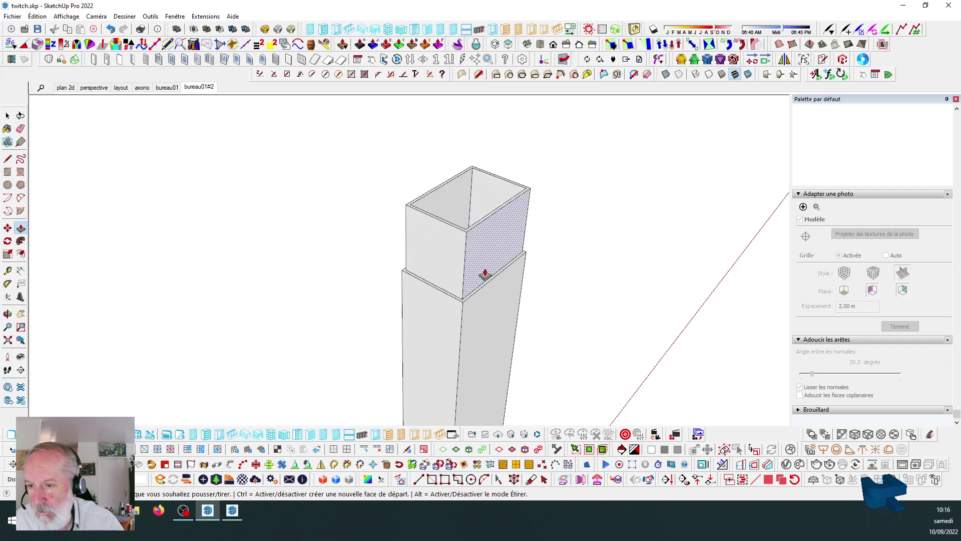
{"action": "scroll", "coordinate": [486, 270], "scroll_direction": "down", "scroll_amount": 3}
In the bureau01#2 scene, move the second section's top rim vertically up to the leg's upper joint in the photo.
{"action": "left_click", "coordinate": [200, 88]}
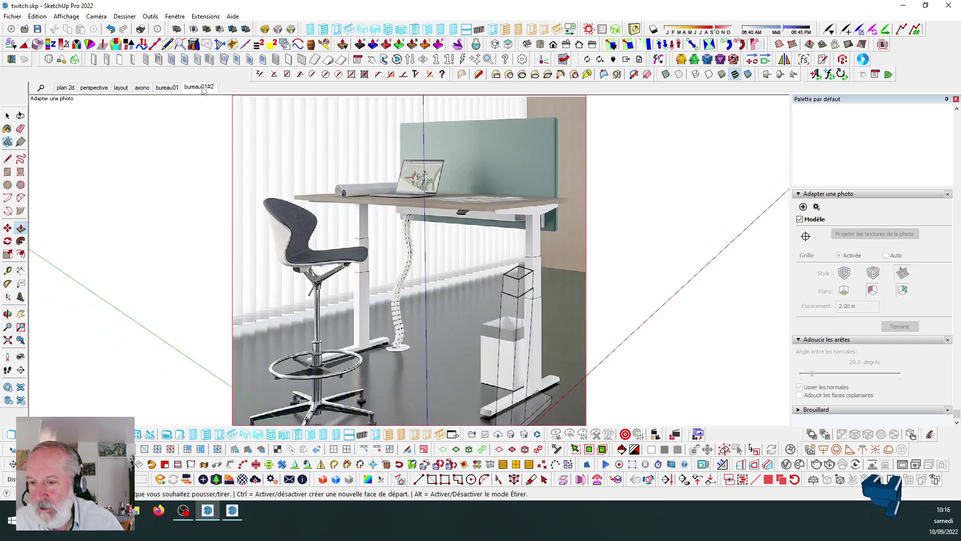
{"action": "scroll", "coordinate": [530, 270], "scroll_direction": "up", "scroll_amount": 5}
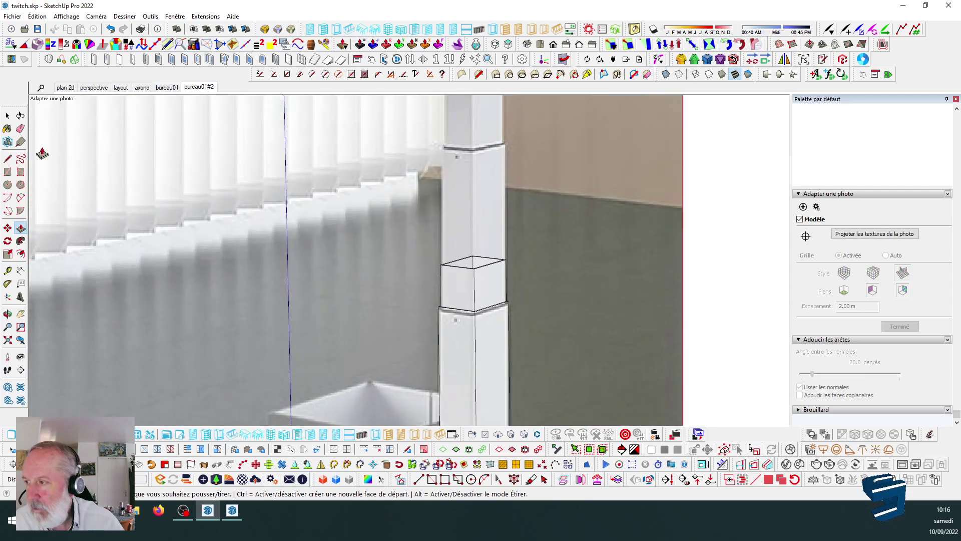
{"action": "key", "text": "space"}
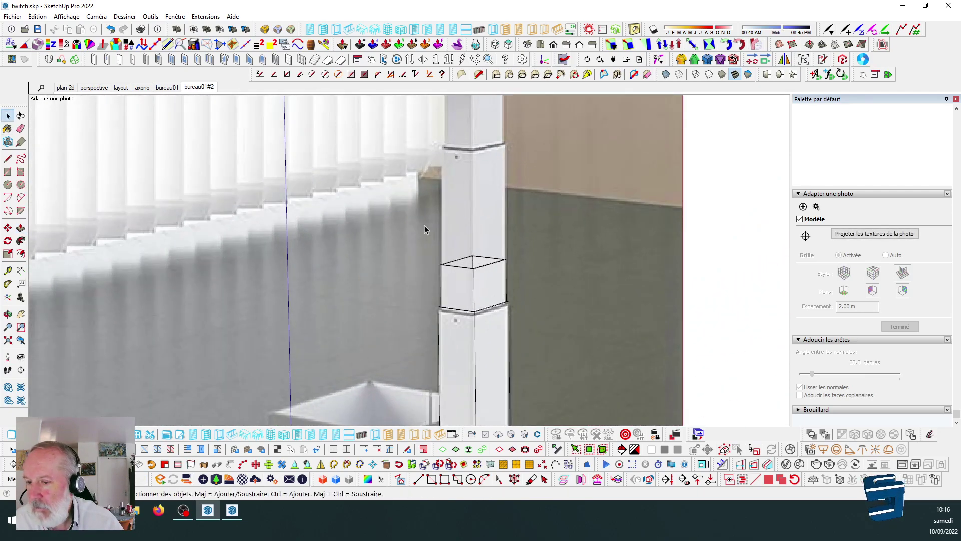
{"action": "left_click", "coordinate": [456, 267]}
{"action": "scroll", "coordinate": [521, 283], "scroll_direction": "up", "scroll_amount": 2}
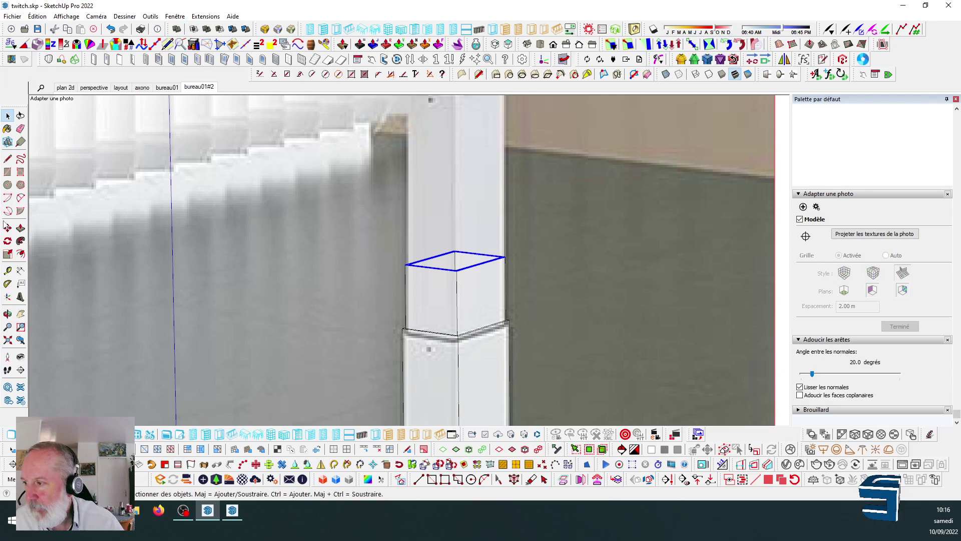
{"action": "key", "text": "m"}
{"action": "scroll", "coordinate": [536, 278], "scroll_direction": "down", "scroll_amount": 2}
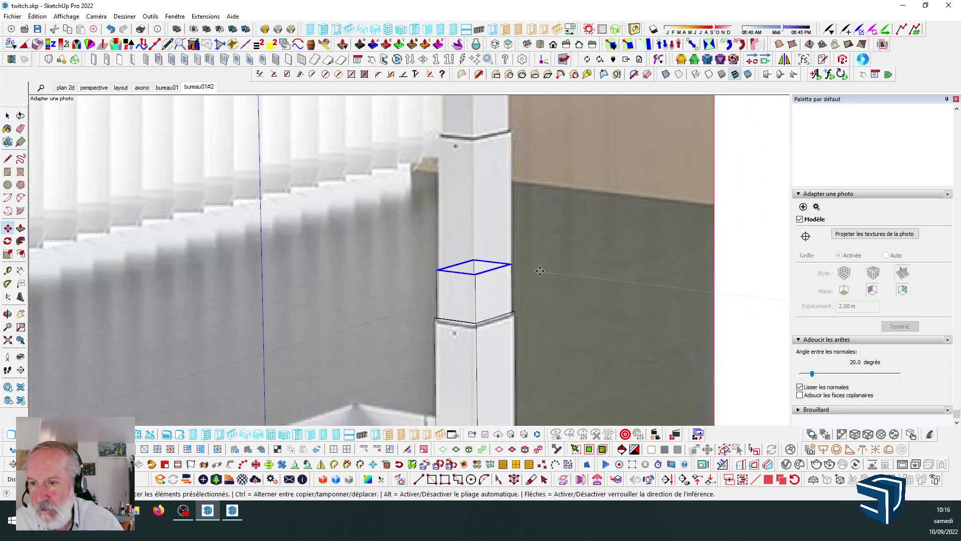
{"action": "left_click", "coordinate": [539, 270]}
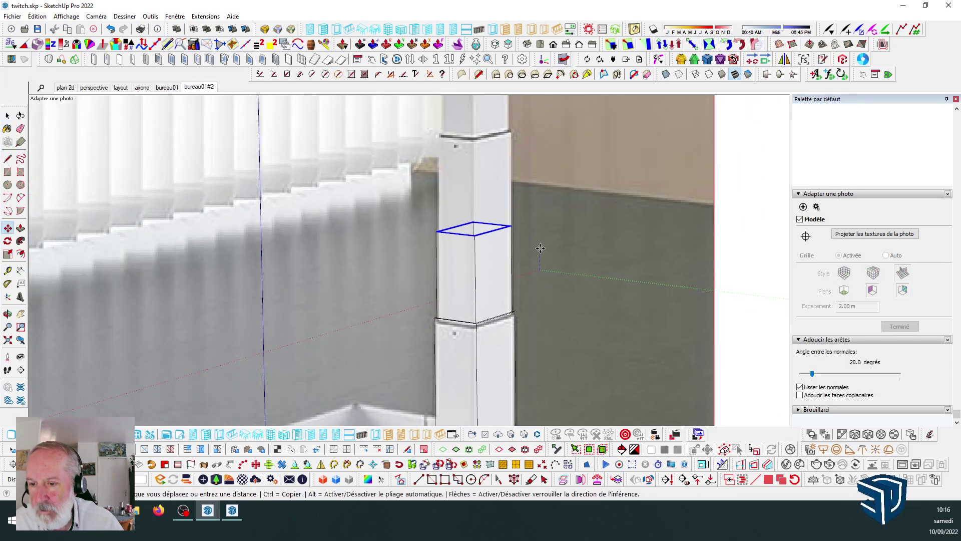
{"action": "left_click", "coordinate": [543, 201]}
{"action": "scroll", "coordinate": [510, 266], "scroll_direction": "down", "scroll_amount": 3}
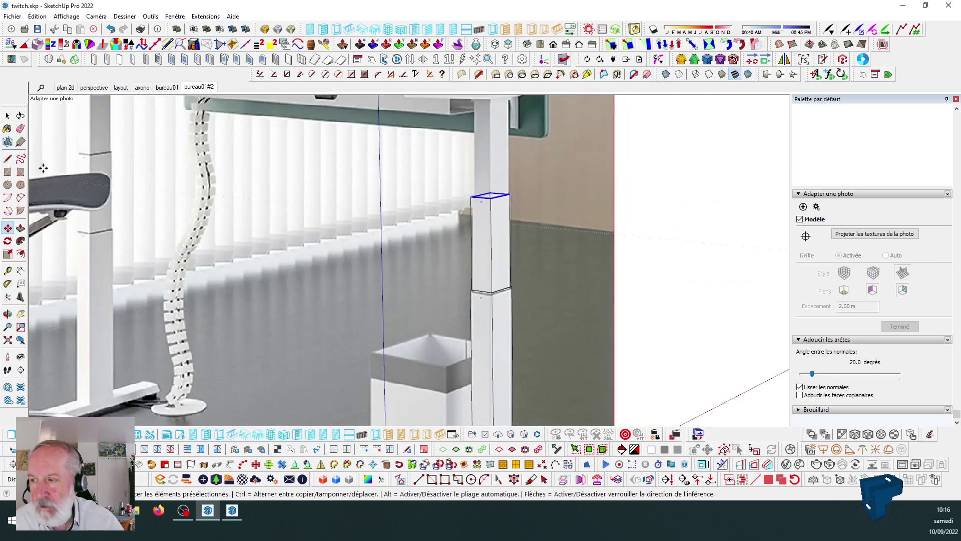
Select the whole second tube section above the lower column's joint.
{"action": "key", "text": "space"}
{"action": "scroll", "coordinate": [607, 266], "scroll_direction": "down", "scroll_amount": 3}
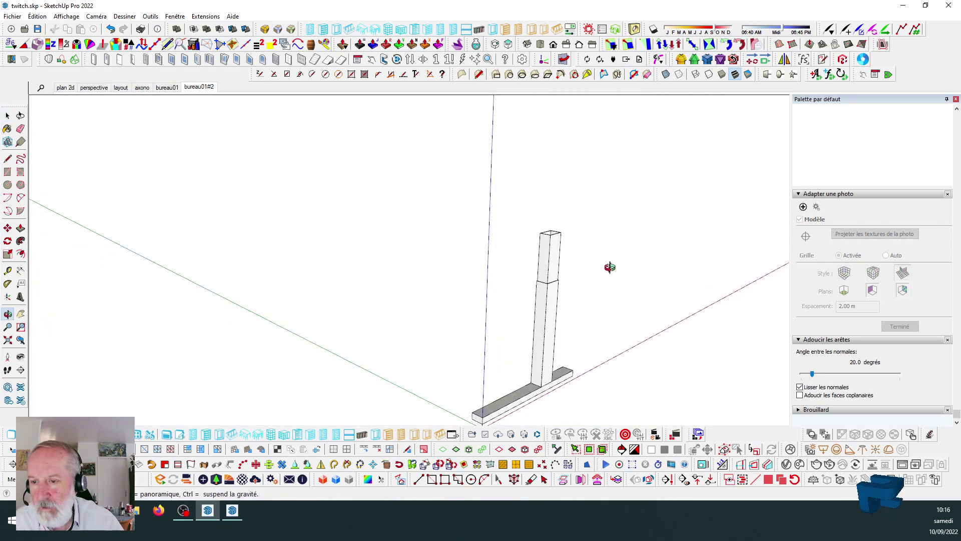
{"action": "left_click_drag", "start_coordinate": [522, 209], "coordinate": [583, 299]}
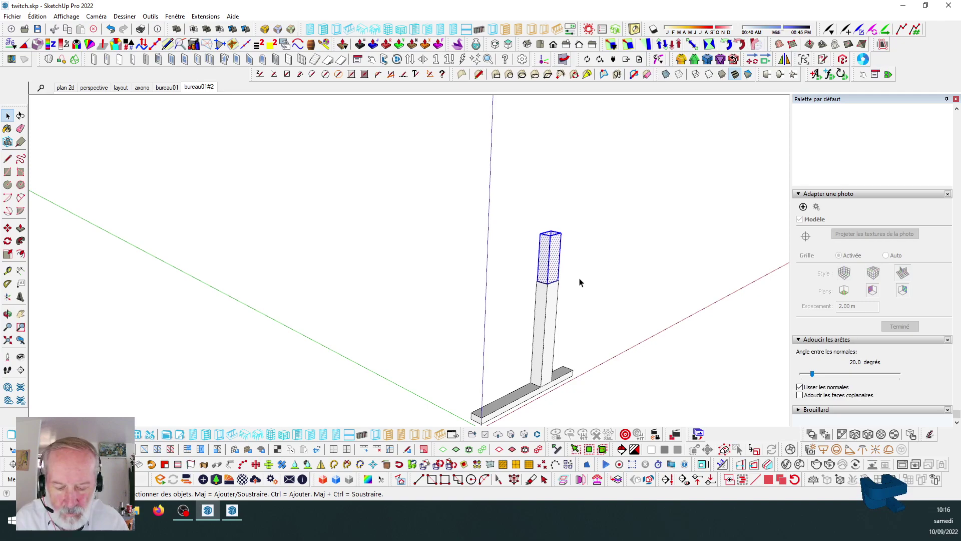
{"action": "scroll", "coordinate": [617, 221], "scroll_direction": "up", "scroll_amount": 4}
{"action": "left_click", "coordinate": [414, 243]}
Draw a rectangle across the second tube's inner opening, from one inner corner to the opposite one.
{"action": "scroll", "coordinate": [485, 270], "scroll_direction": "up", "scroll_amount": 2}
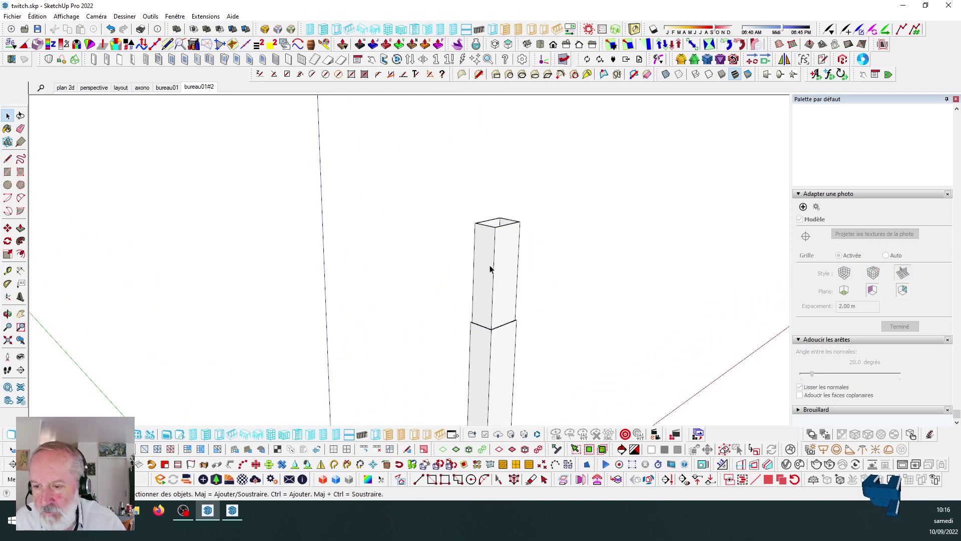
{"action": "scroll", "coordinate": [511, 214], "scroll_direction": "up", "scroll_amount": 6}
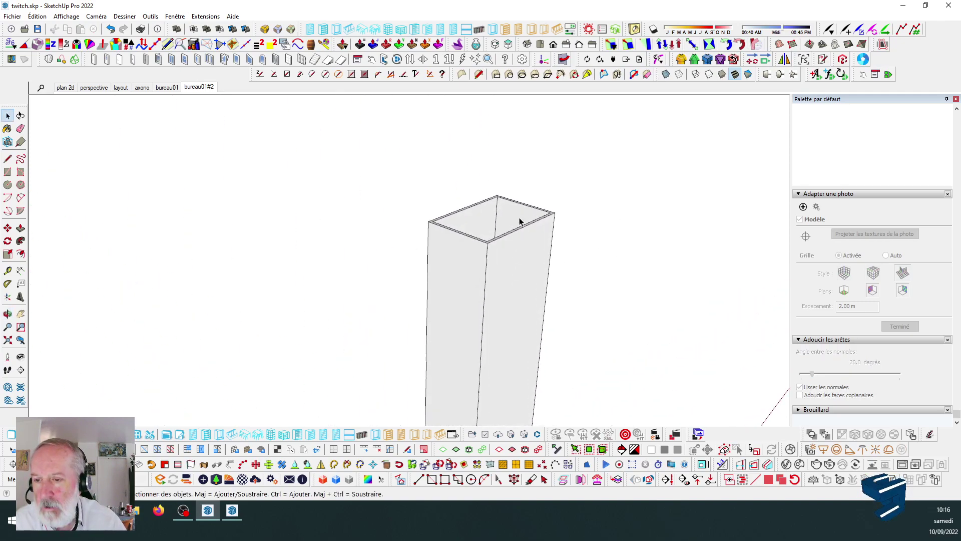
{"action": "key", "text": "r"}
{"action": "scroll", "coordinate": [395, 209], "scroll_direction": "up", "scroll_amount": 3}
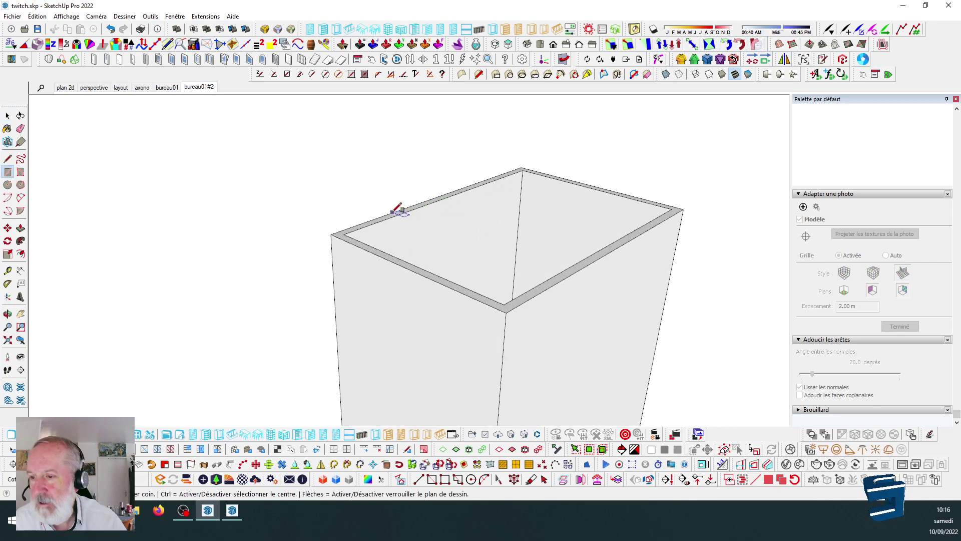
{"action": "left_click", "coordinate": [343, 234]}
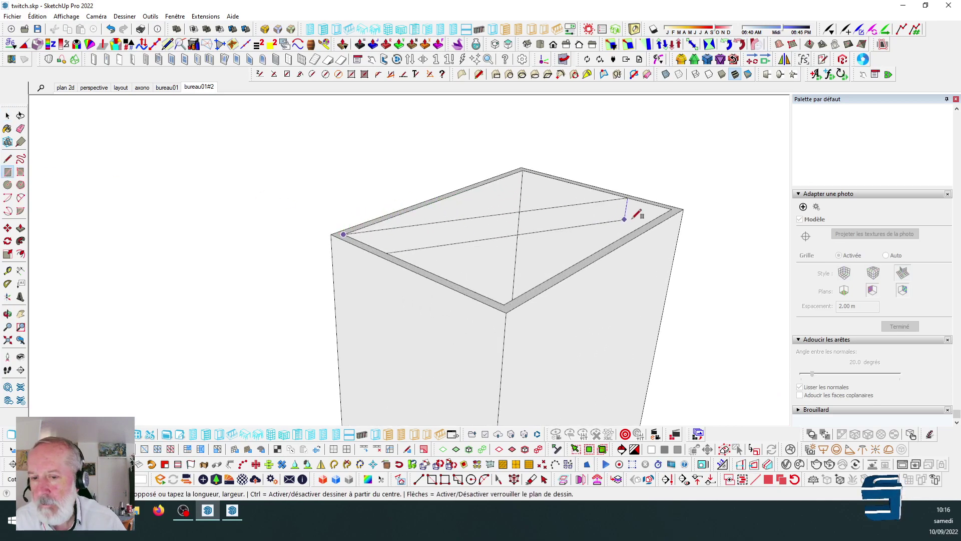
{"action": "left_click", "coordinate": [671, 210]}
{"action": "scroll", "coordinate": [119, 209], "scroll_direction": "down", "scroll_amount": 2}
Push/pull the new rectangle up a short distance above the second tube's rim to start the third section.
{"action": "left_click", "coordinate": [21, 227]}
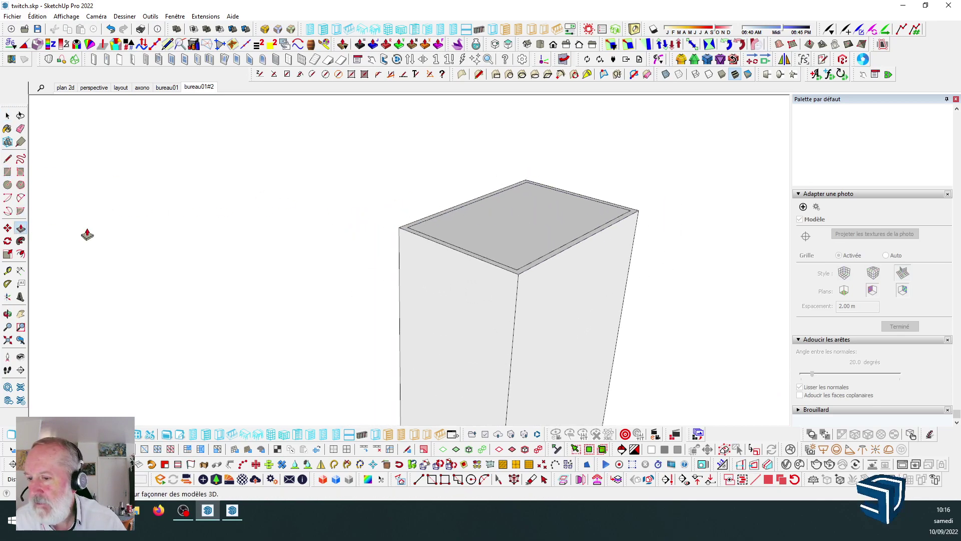
{"action": "left_click", "coordinate": [493, 242]}
{"action": "left_click", "coordinate": [493, 191]}
Offset the third section's top outline slightly inward, and erase its vertical edges to remove the side faces.
{"action": "left_click", "coordinate": [21, 254]}
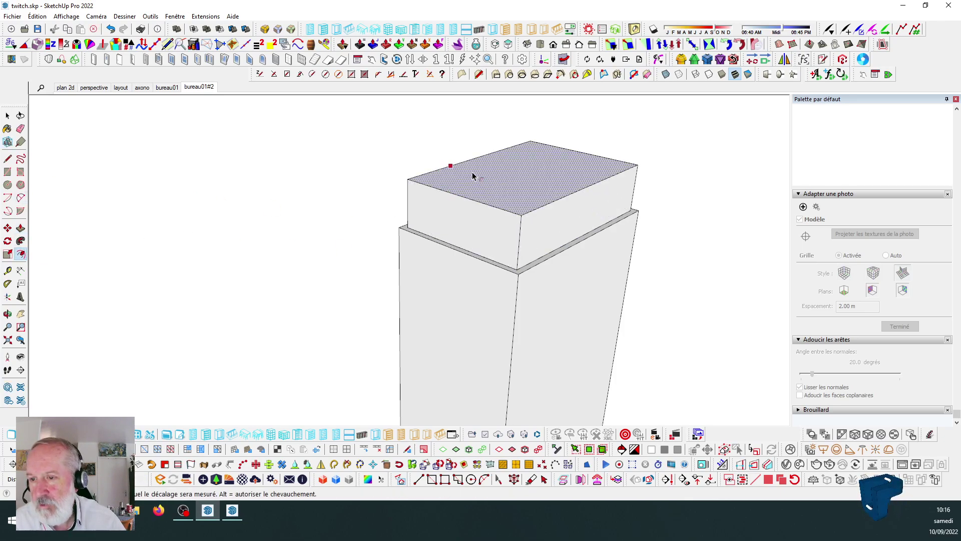
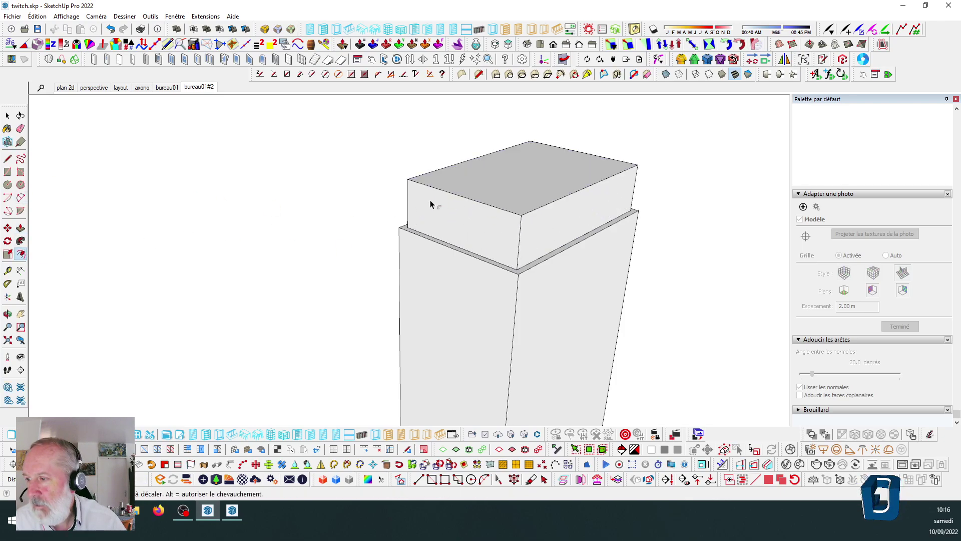
{"action": "left_click", "coordinate": [472, 175]}
{"action": "left_click", "coordinate": [472, 177]}
{"action": "middle_click_drag", "start_coordinate": [267, 176], "coordinate": [415, 168]}
{"action": "left_click", "coordinate": [21, 128]}
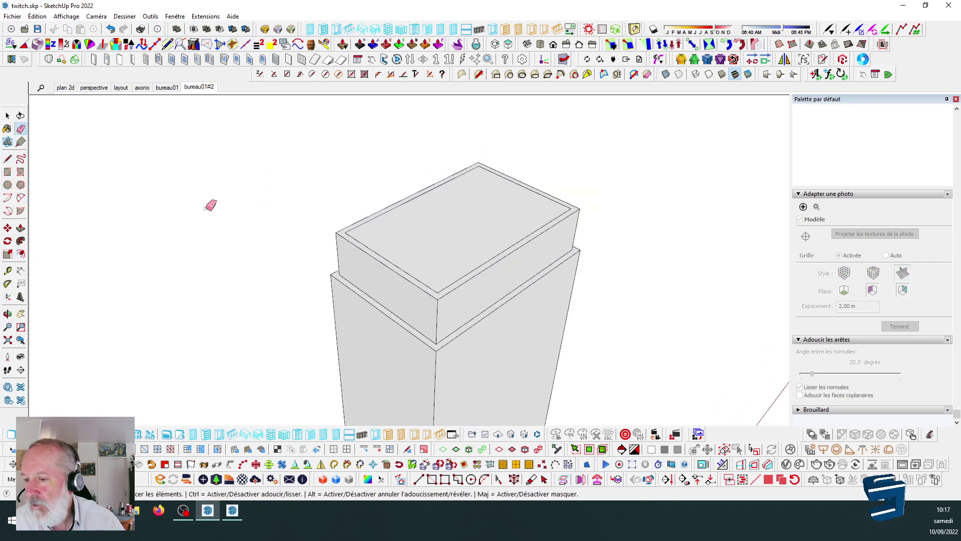
{"action": "left_click", "coordinate": [576, 227]}
{"action": "left_click", "coordinate": [334, 253]}
{"action": "middle_click_drag", "start_coordinate": [454, 269], "coordinate": [439, 252]}
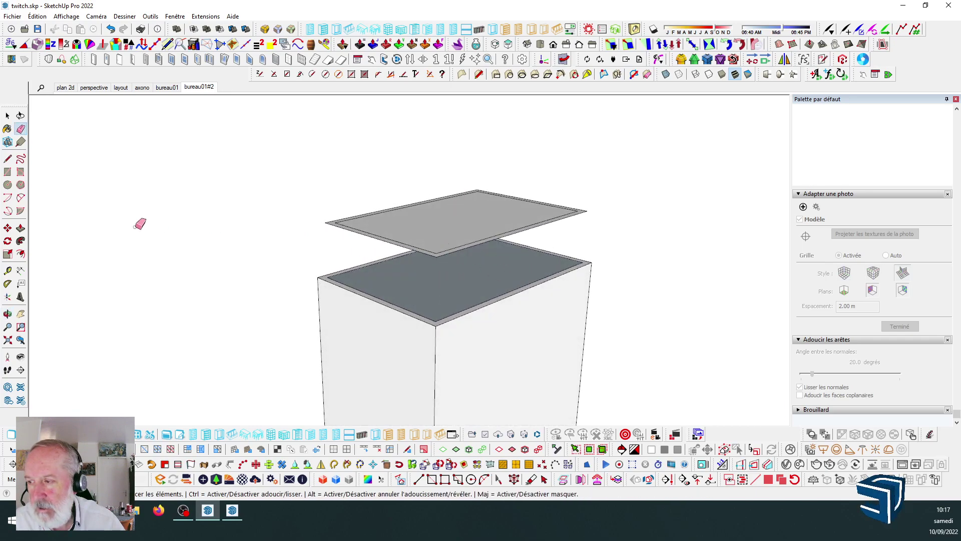
Delete the face closing the second tube and the inner face above it, keeping only the third section's rim.
{"action": "left_click", "coordinate": [7, 115]}
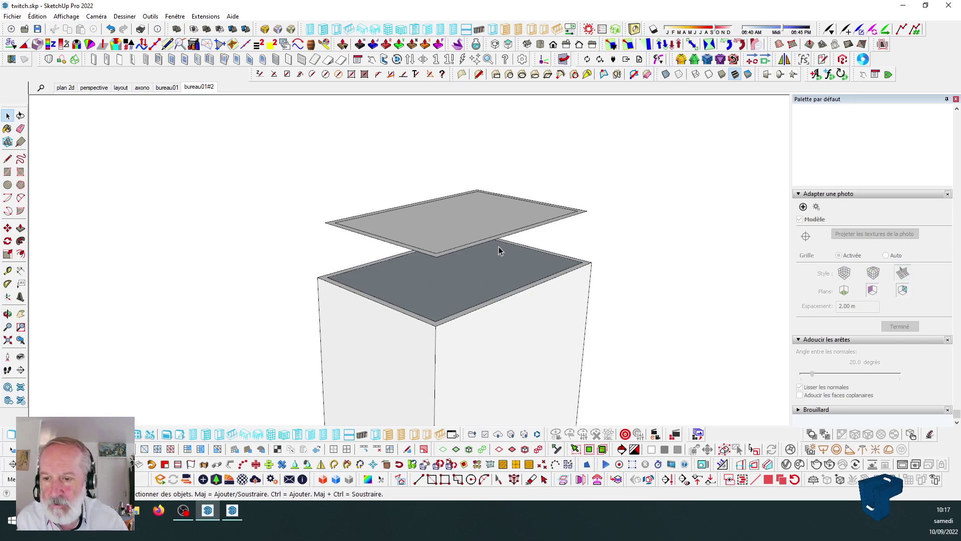
{"action": "left_click", "coordinate": [503, 265]}
{"action": "key", "text": "Delete"}
{"action": "scroll", "coordinate": [482, 250], "scroll_direction": "down", "scroll_amount": 2}
{"action": "scroll", "coordinate": [483, 245], "scroll_direction": "up", "scroll_amount": 4}
{"action": "left_click", "coordinate": [466, 222]}
{"action": "key", "text": "Delete"}
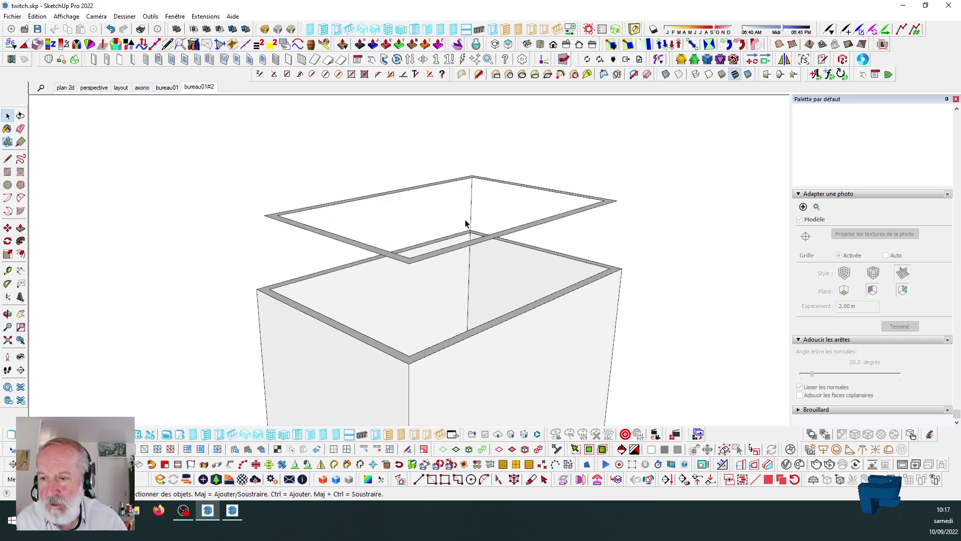
{"action": "scroll", "coordinate": [456, 207], "scroll_direction": "down", "scroll_amount": 2}
Push/pull the third section's rim down to the second tube's rim as a hollow tube.
{"action": "left_click", "coordinate": [21, 228]}
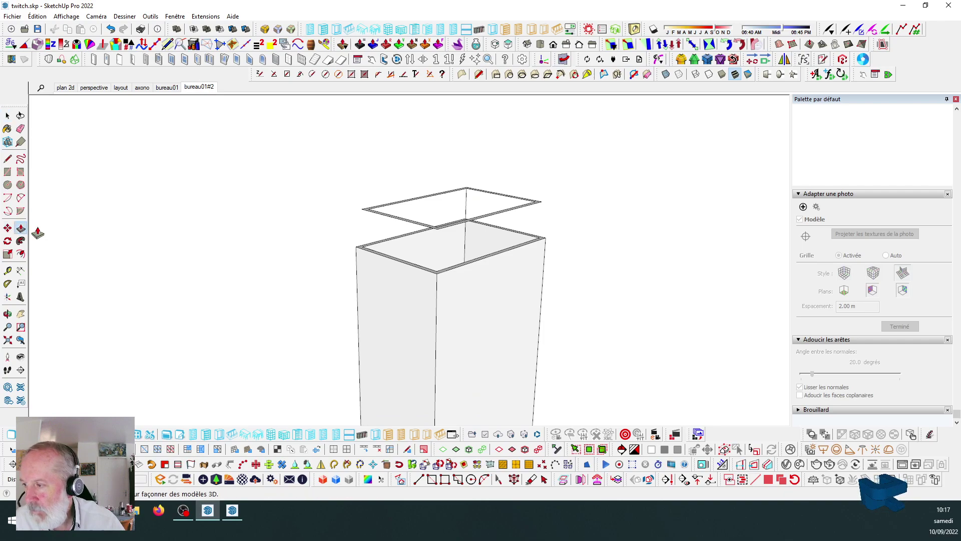
{"action": "scroll", "coordinate": [562, 212], "scroll_direction": "up", "scroll_amount": 5}
{"action": "scroll", "coordinate": [493, 189], "scroll_direction": "down", "scroll_amount": 3}
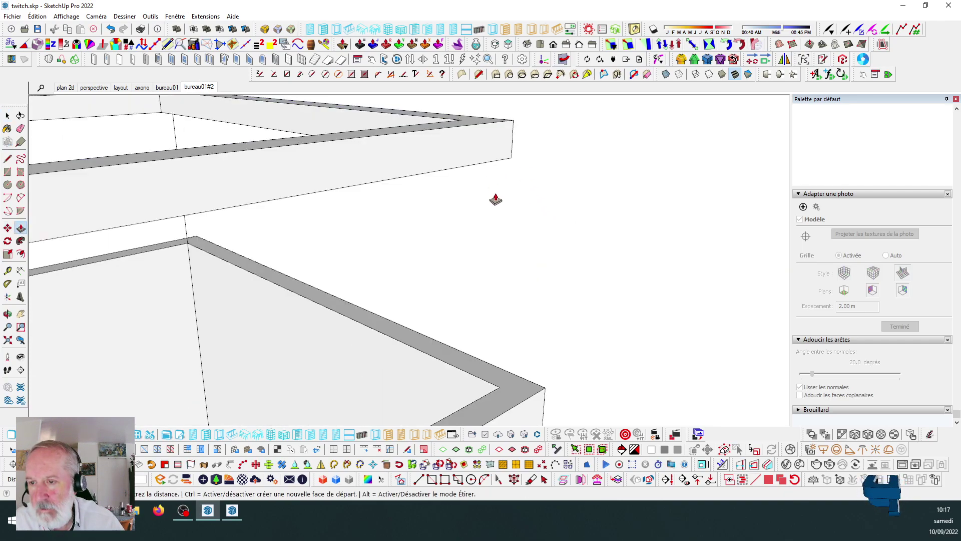
{"action": "scroll", "coordinate": [554, 301], "scroll_direction": "down", "scroll_amount": 3}
{"action": "scroll", "coordinate": [554, 300], "scroll_direction": "down", "scroll_amount": 2}
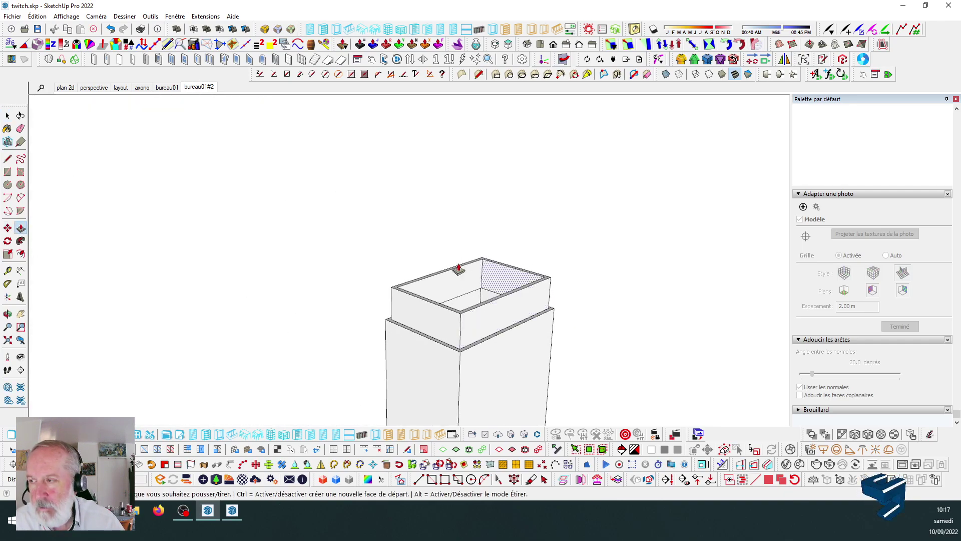
Move the third section's top rim vertically up to the underside of the desktop in the bureau01#2 photo.
{"action": "middle_click_drag", "start_coordinate": [429, 274], "coordinate": [412, 171]}
{"action": "left_click", "coordinate": [8, 115]}
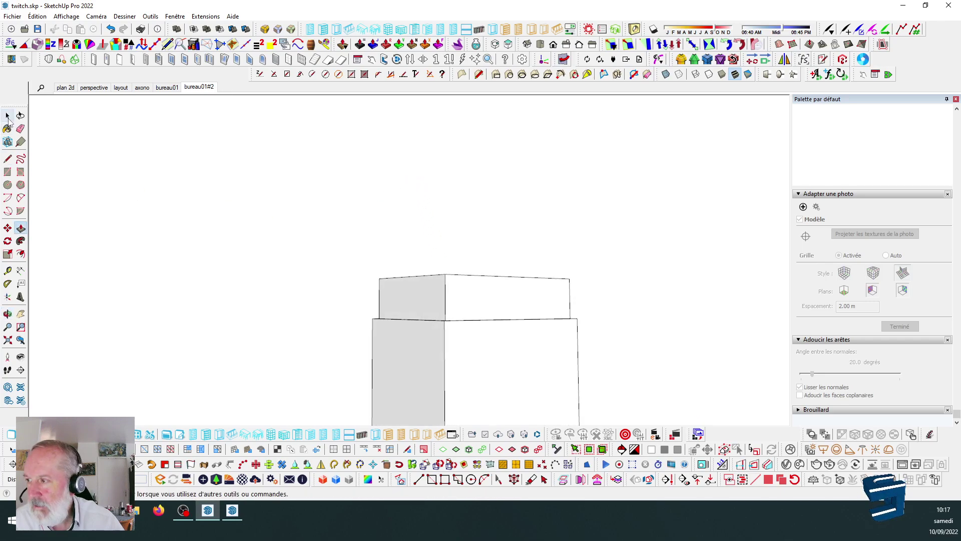
{"action": "left_click_drag", "start_coordinate": [344, 261], "coordinate": [613, 304]}
{"action": "middle_click_drag", "start_coordinate": [242, 101], "coordinate": [211, 121]}
{"action": "left_click", "coordinate": [199, 87]}
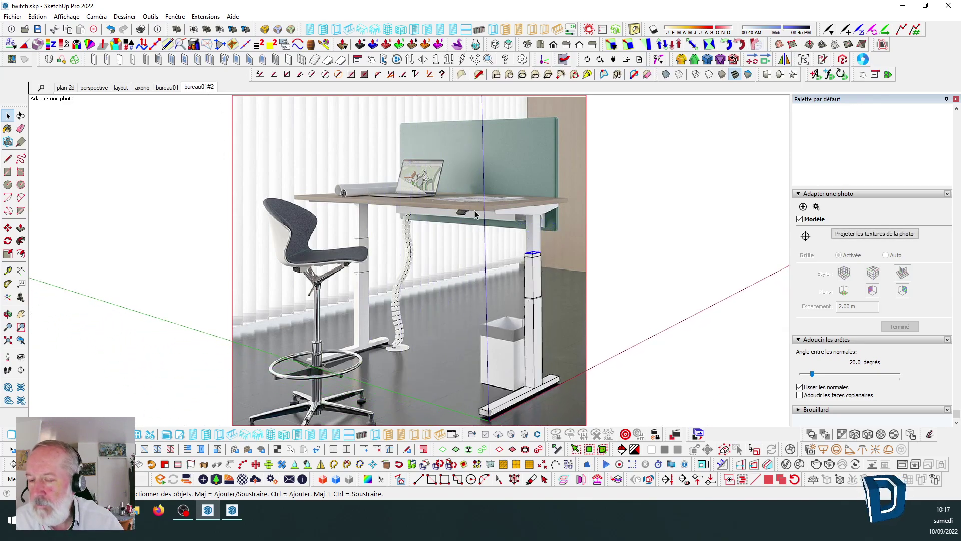
{"action": "scroll", "coordinate": [571, 276], "scroll_direction": "up", "scroll_amount": 5}
{"action": "key", "text": "m"}
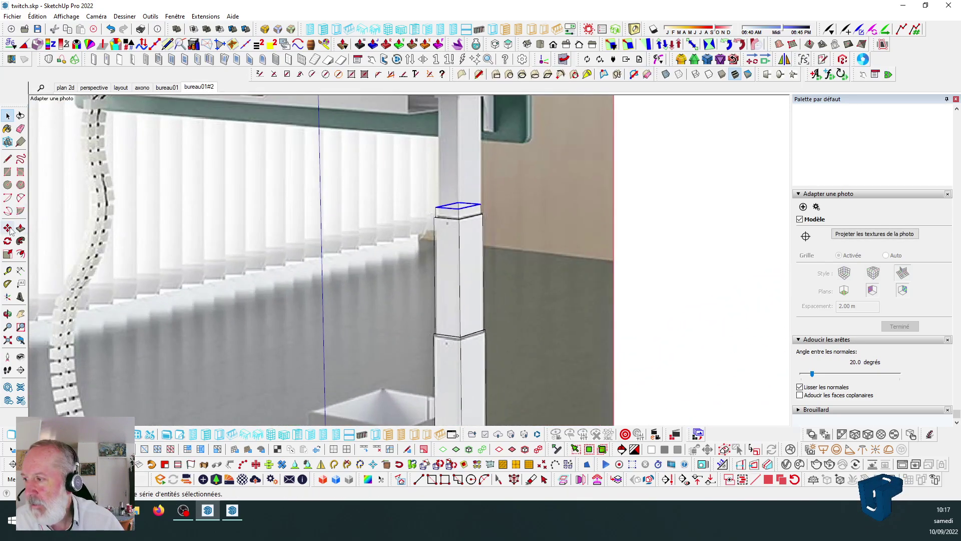
{"action": "scroll", "coordinate": [445, 303], "scroll_direction": "down", "scroll_amount": 2}
{"action": "left_click", "coordinate": [497, 290]}
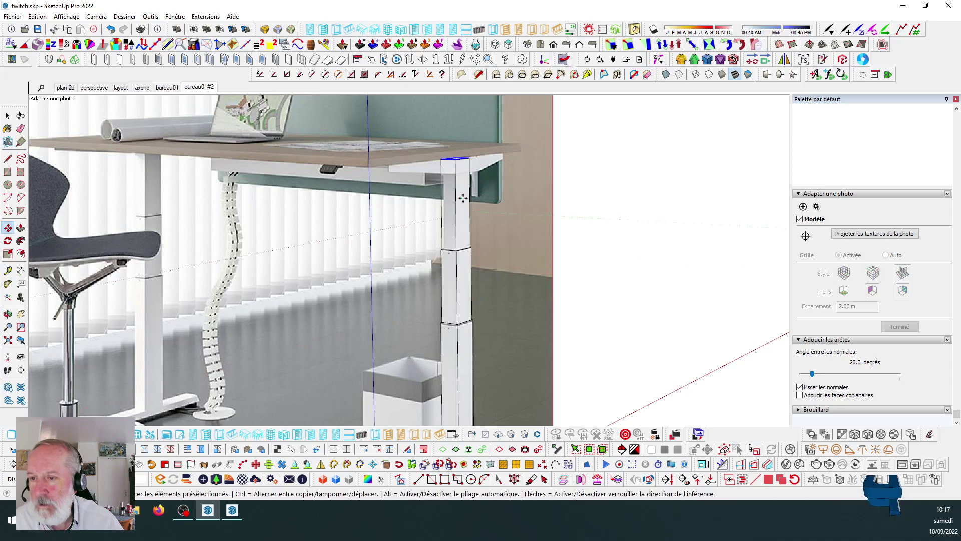
{"action": "scroll", "coordinate": [471, 157], "scroll_direction": "up", "scroll_amount": 5}
{"action": "scroll", "coordinate": [471, 150], "scroll_direction": "up", "scroll_amount": 2}
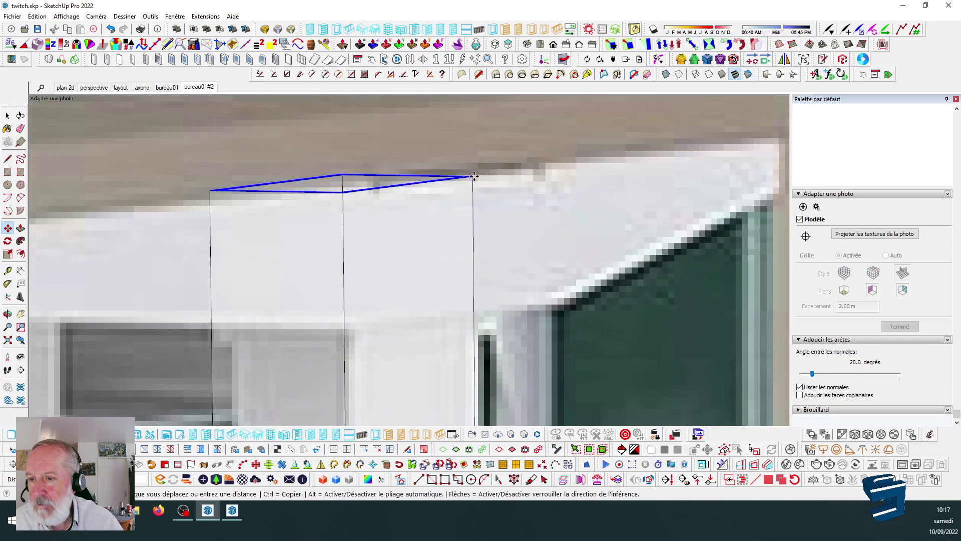
{"action": "scroll", "coordinate": [474, 180], "scroll_direction": "down", "scroll_amount": 3}
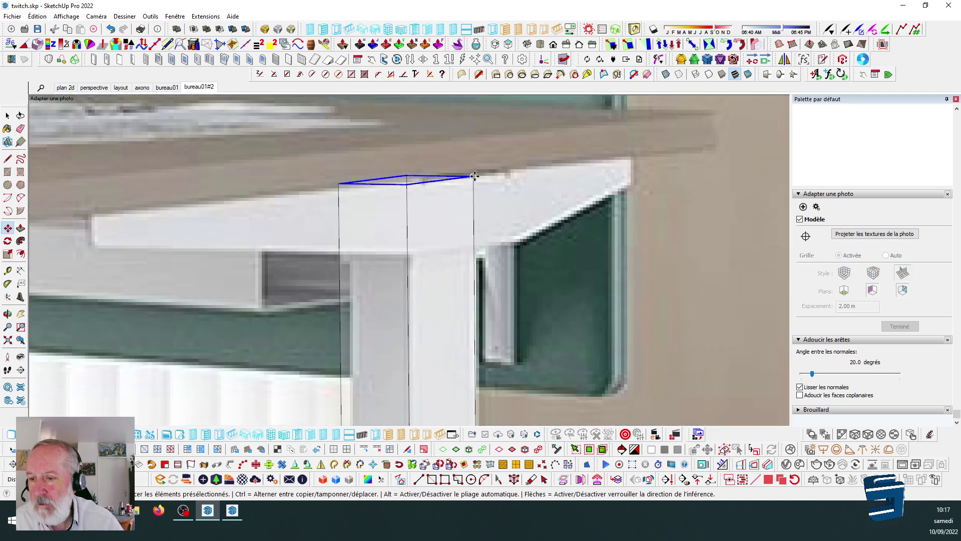
{"action": "scroll", "coordinate": [474, 175], "scroll_direction": "down", "scroll_amount": 5}
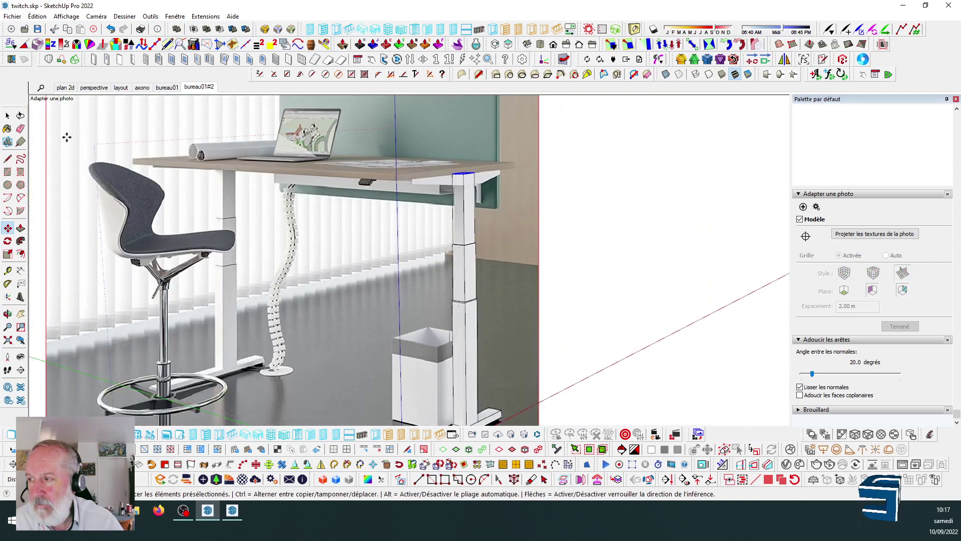
Finish editing the right leg's third tube section and clear the selection.
{"action": "left_click", "coordinate": [8, 115]}
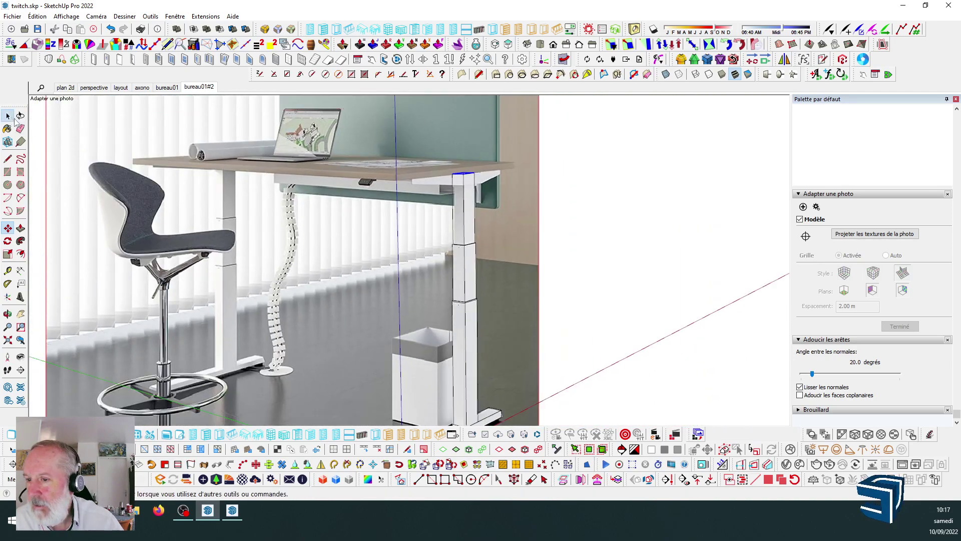
{"action": "left_click", "coordinate": [478, 252]}
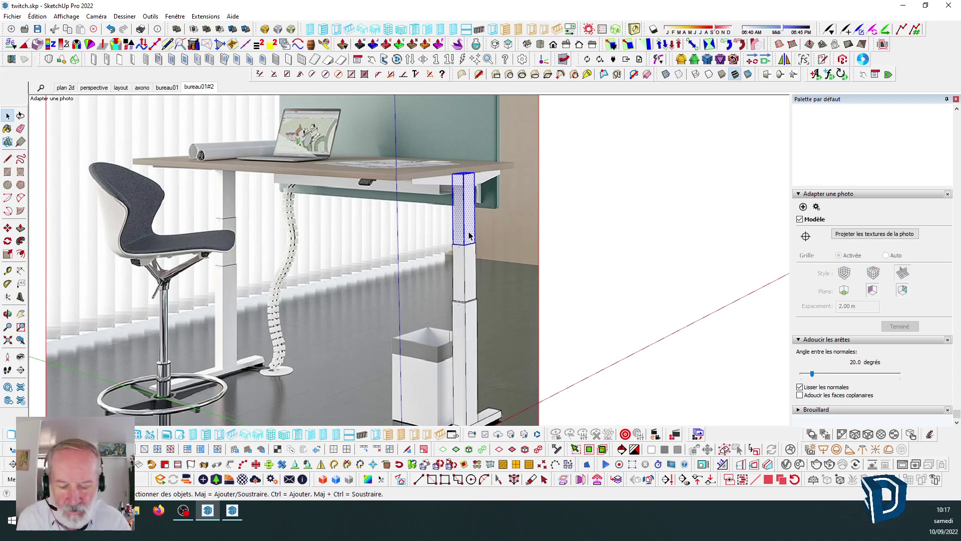
{"action": "left_click", "coordinate": [603, 208]}
{"action": "scroll", "coordinate": [470, 410], "scroll_direction": "down", "scroll_amount": 2}
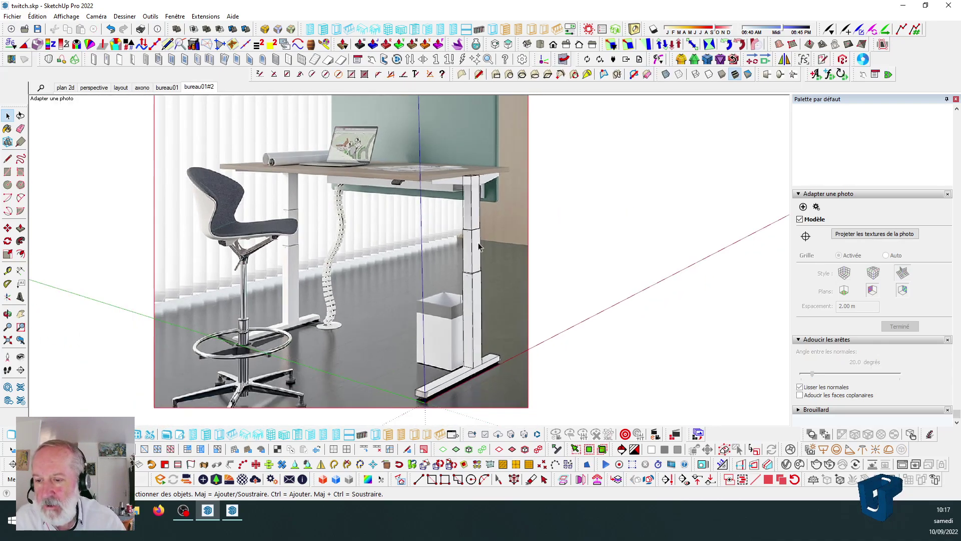
Open the right leg's foot for editing and move the near end's top edge inward to slope that end like the photo.
{"action": "scroll", "coordinate": [470, 412], "scroll_direction": "up", "scroll_amount": 6}
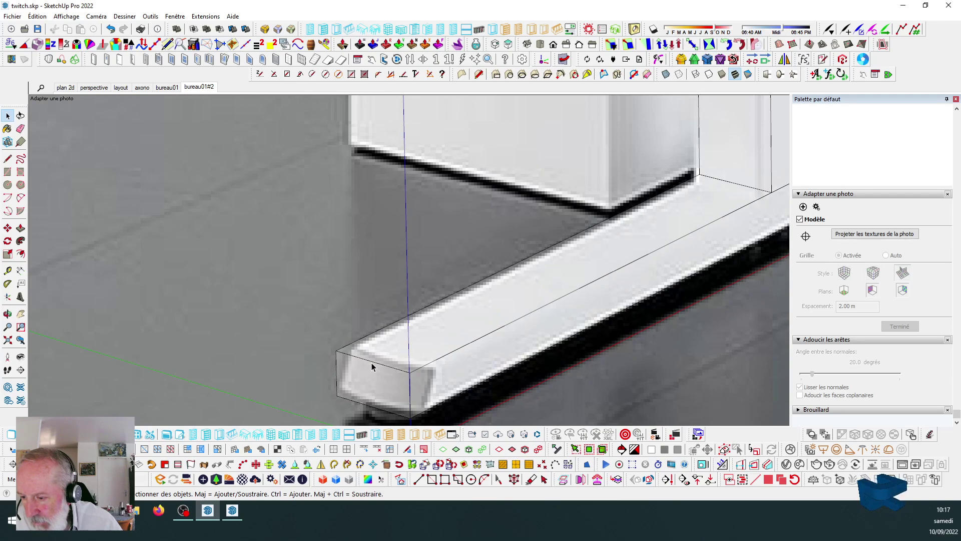
{"action": "left_click", "coordinate": [376, 365]}
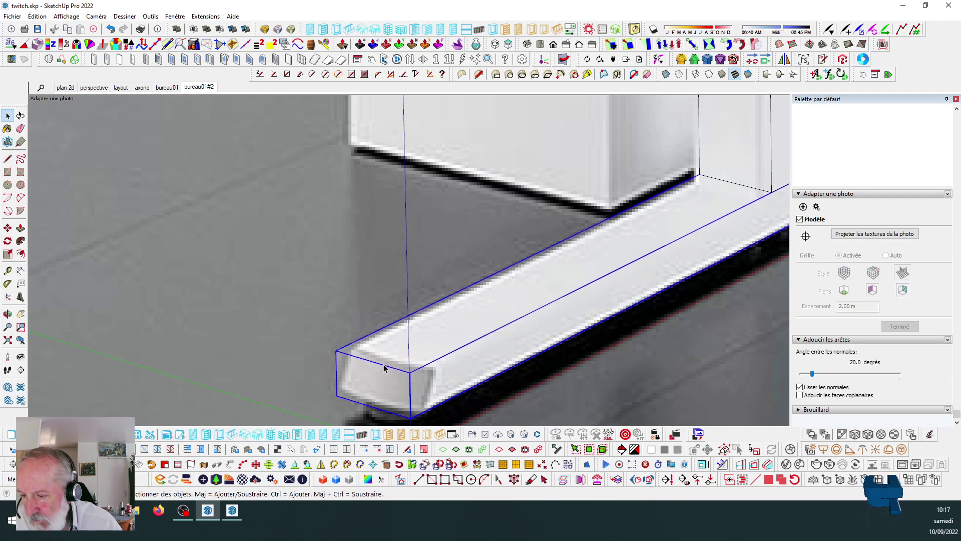
{"action": "double_click", "coordinate": [384, 368]}
{"action": "left_click", "coordinate": [384, 365]}
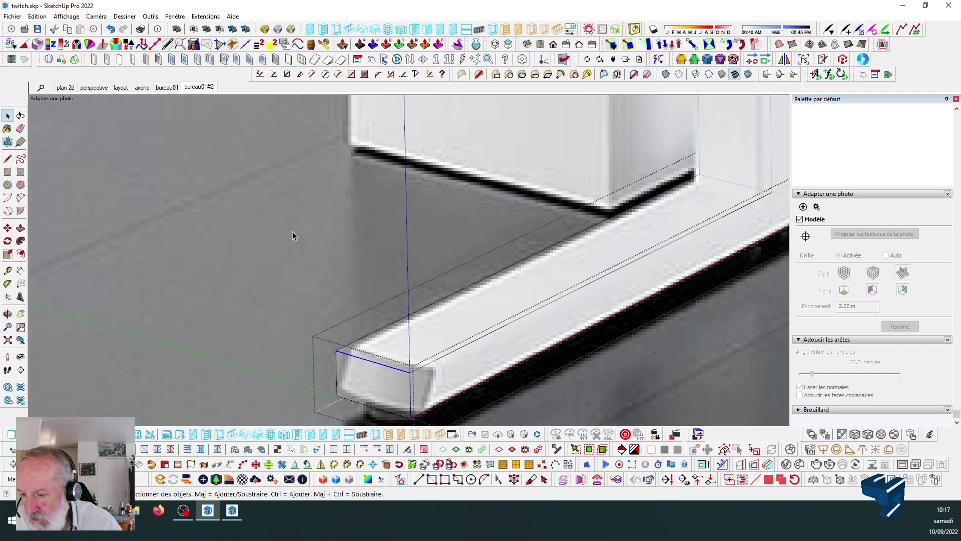
{"action": "scroll", "coordinate": [292, 232], "scroll_direction": "down", "scroll_amount": 2}
{"action": "left_click", "coordinate": [7, 229]}
{"action": "scroll", "coordinate": [373, 325], "scroll_direction": "up", "scroll_amount": 3}
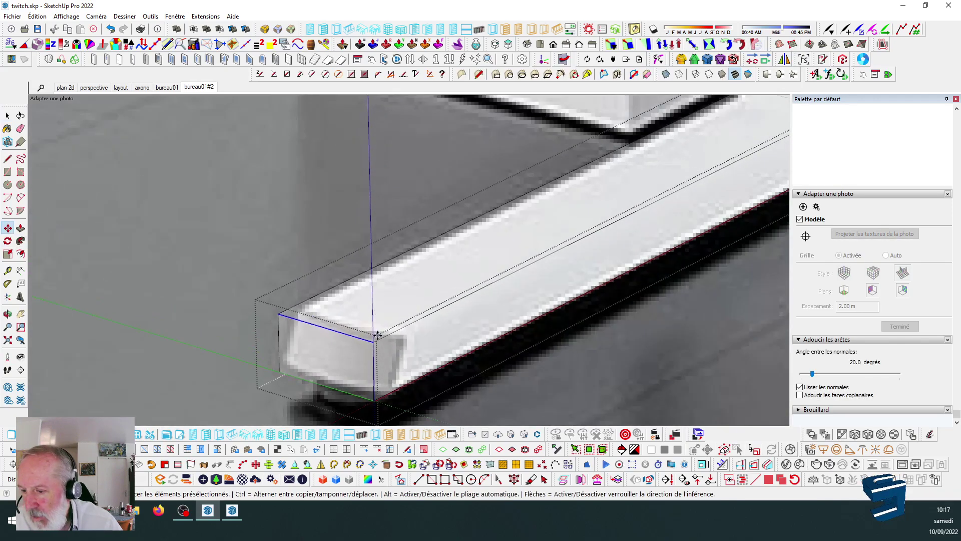
{"action": "left_click", "coordinate": [372, 343]}
{"action": "left_click", "coordinate": [389, 335]}
{"action": "scroll", "coordinate": [386, 320], "scroll_direction": "down", "scroll_amount": 5}
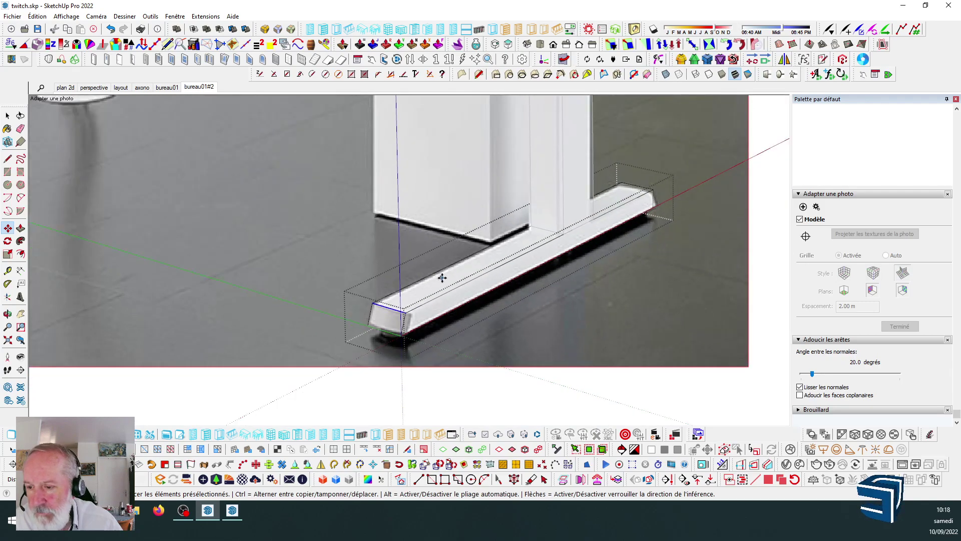
Move the top edge of the foot's far end inward to match the photo's slope, and stop editing the foot.
{"action": "key", "text": "space"}
{"action": "scroll", "coordinate": [630, 176], "scroll_direction": "up", "scroll_amount": 5}
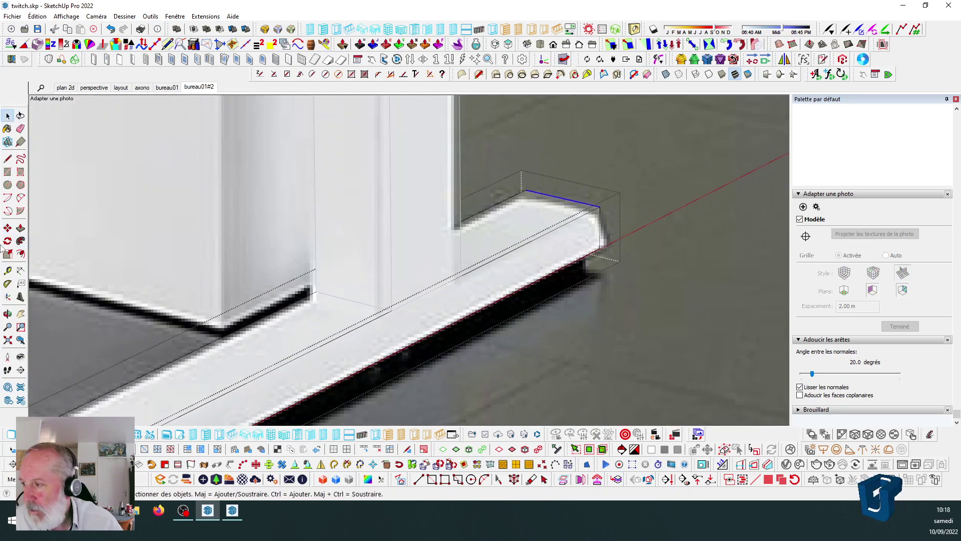
{"action": "left_click", "coordinate": [7, 228]}
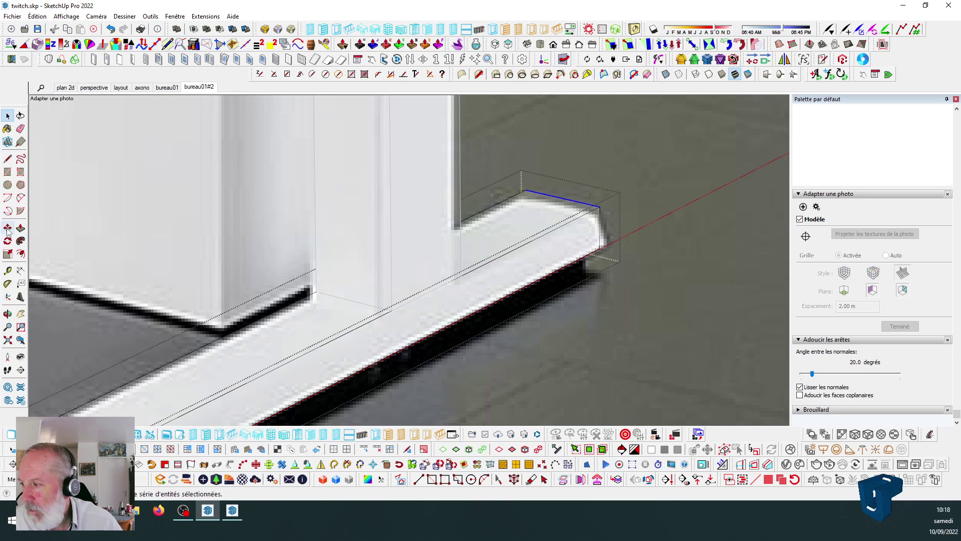
{"action": "left_click", "coordinate": [601, 207]}
{"action": "left_click", "coordinate": [593, 211]}
{"action": "scroll", "coordinate": [631, 180], "scroll_direction": "down", "scroll_amount": 3}
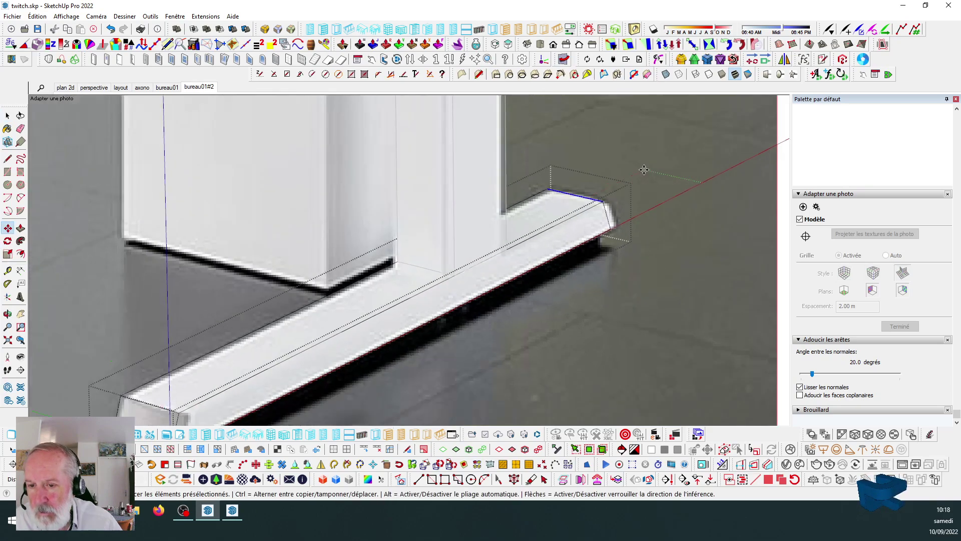
{"action": "middle_click_drag", "start_coordinate": [650, 234], "coordinate": [428, 271]}
{"action": "key", "text": "space"}
{"action": "left_click", "coordinate": [633, 279]}
Examine the foot's sloped near end up close.
{"action": "scroll", "coordinate": [375, 320], "scroll_direction": "up", "scroll_amount": 8}
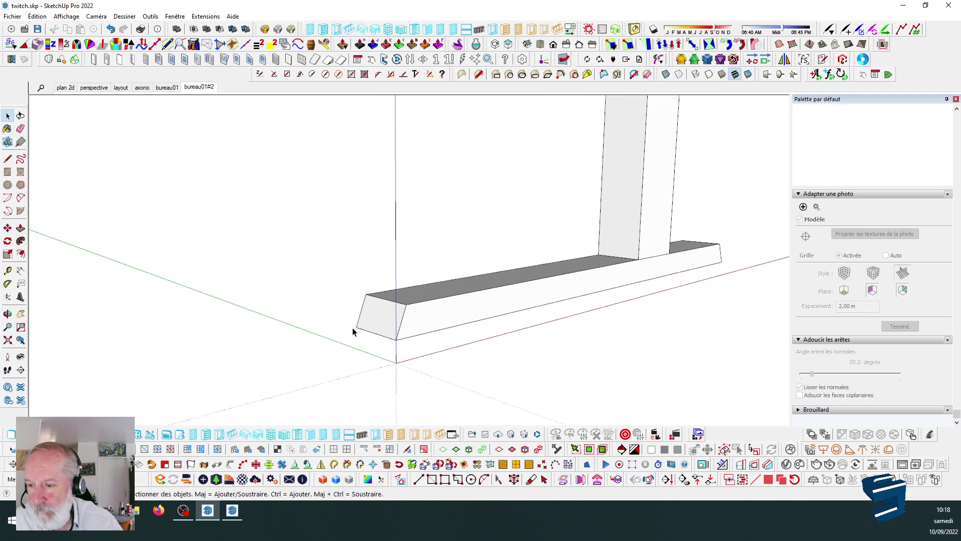
{"action": "scroll", "coordinate": [390, 321], "scroll_direction": "up", "scroll_amount": 2}
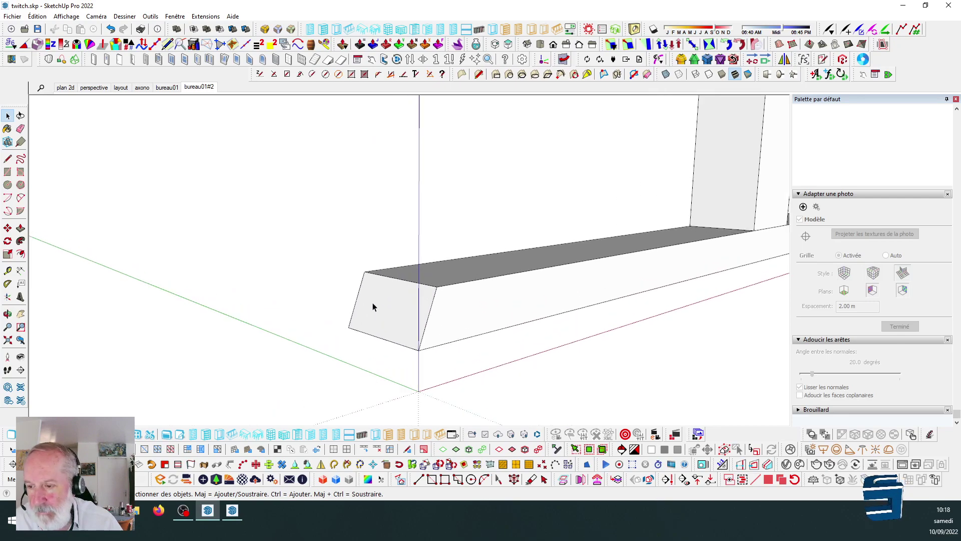
{"action": "scroll", "coordinate": [379, 304], "scroll_direction": "up", "scroll_amount": 4}
{"action": "scroll", "coordinate": [379, 303], "scroll_direction": "down", "scroll_amount": 3}
{"action": "scroll", "coordinate": [382, 301], "scroll_direction": "up", "scroll_amount": 3}
{"action": "scroll", "coordinate": [370, 290], "scroll_direction": "down", "scroll_amount": 2}
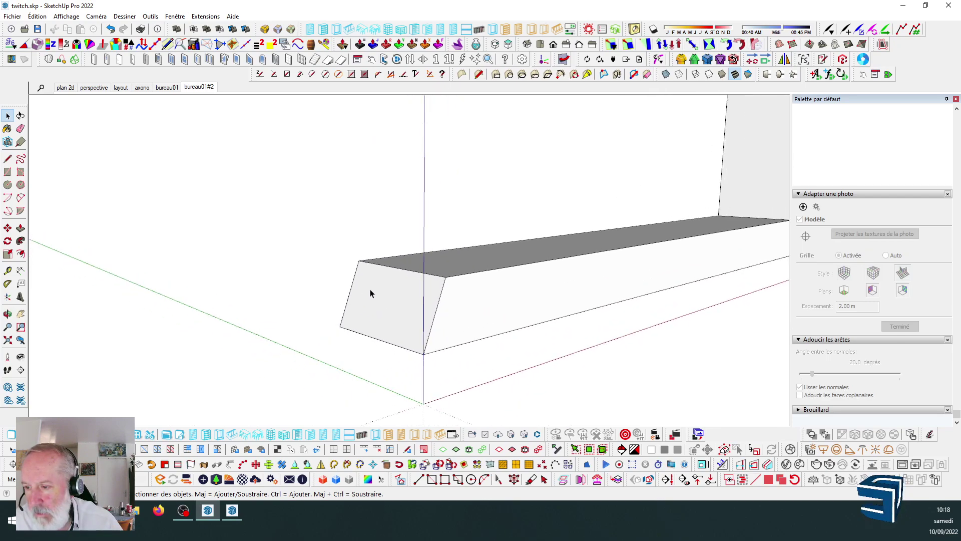
{"action": "scroll", "coordinate": [371, 292], "scroll_direction": "down", "scroll_amount": 2}
{"action": "scroll", "coordinate": [380, 299], "scroll_direction": "up", "scroll_amount": 2}
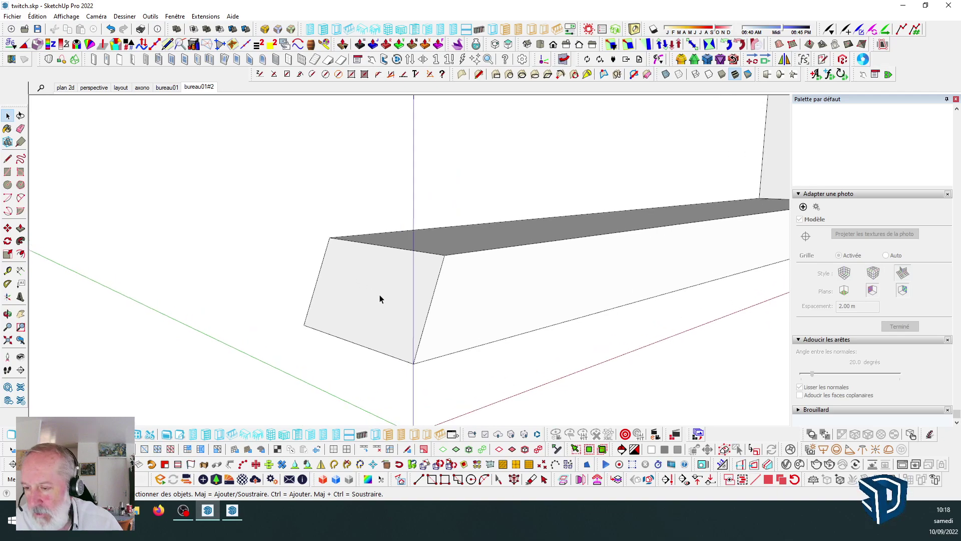
{"action": "scroll", "coordinate": [371, 290], "scroll_direction": "down", "scroll_amount": 2}
Open the foot for editing and push/pull its sloped near end face outward a short distance.
{"action": "left_click", "coordinate": [372, 292]}
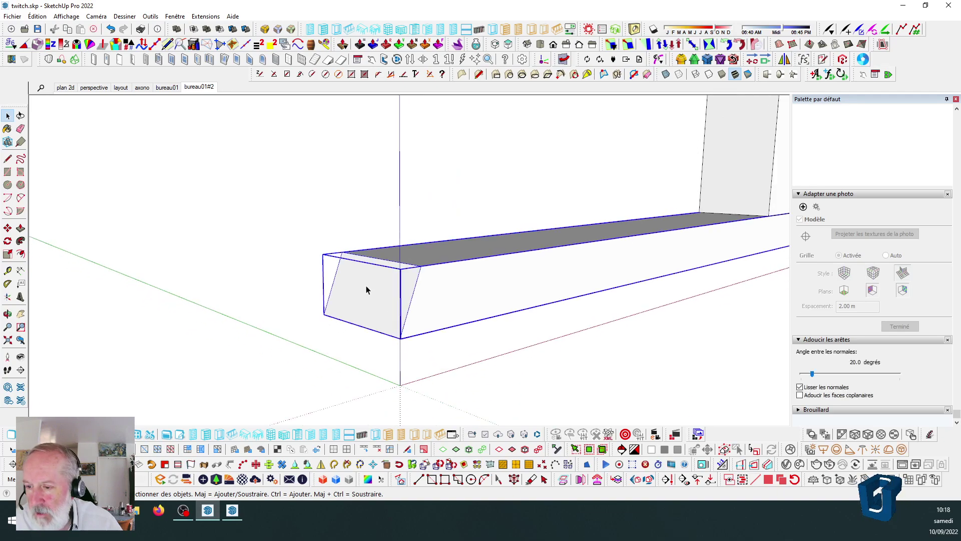
{"action": "double_click", "coordinate": [373, 293]}
{"action": "left_click", "coordinate": [373, 293]}
{"action": "scroll", "coordinate": [371, 288], "scroll_direction": "up", "scroll_amount": 2}
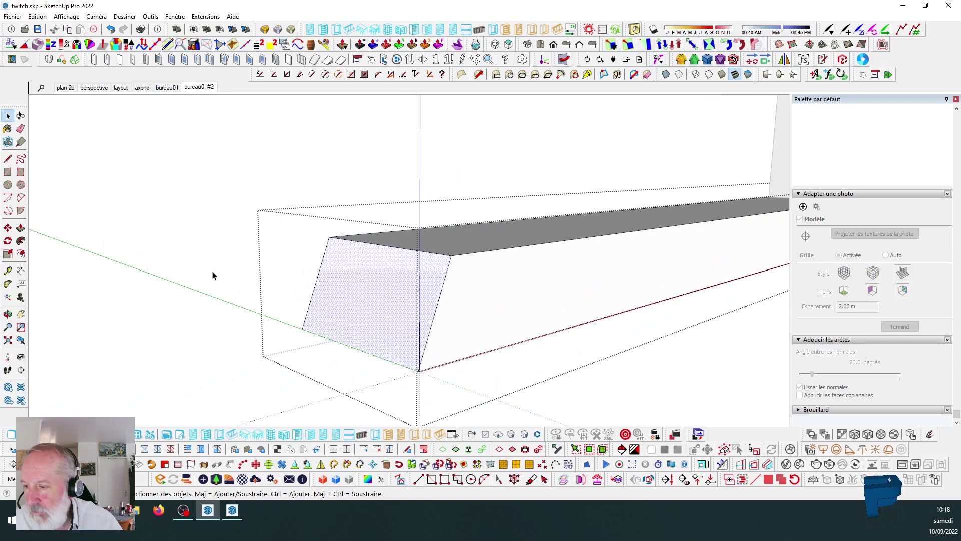
{"action": "left_click", "coordinate": [21, 228]}
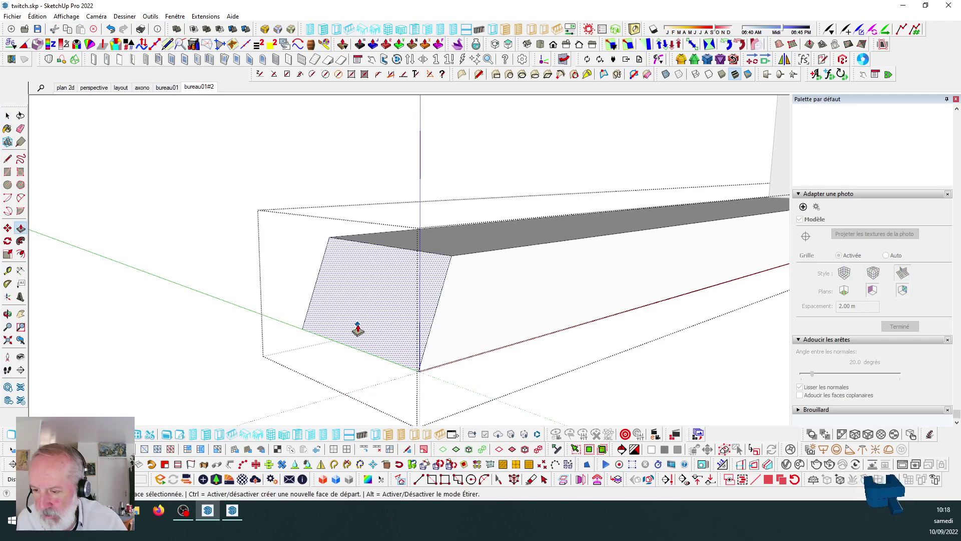
{"action": "left_click", "coordinate": [376, 310]}
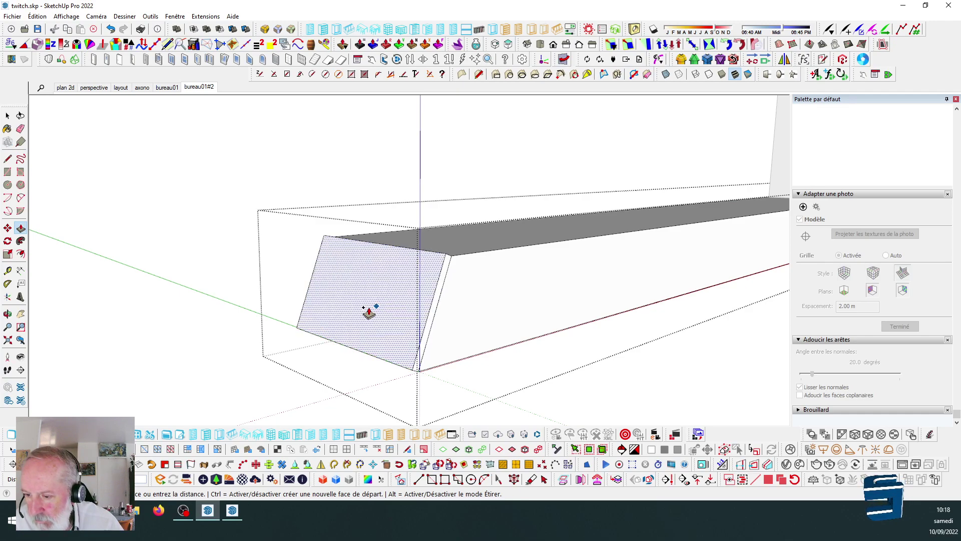
{"action": "left_click", "coordinate": [366, 313]}
Move the top edge of the extended end face slightly down along the blue axis.
{"action": "left_click", "coordinate": [7, 115]}
{"action": "middle_click_drag", "start_coordinate": [422, 230], "coordinate": [380, 238]}
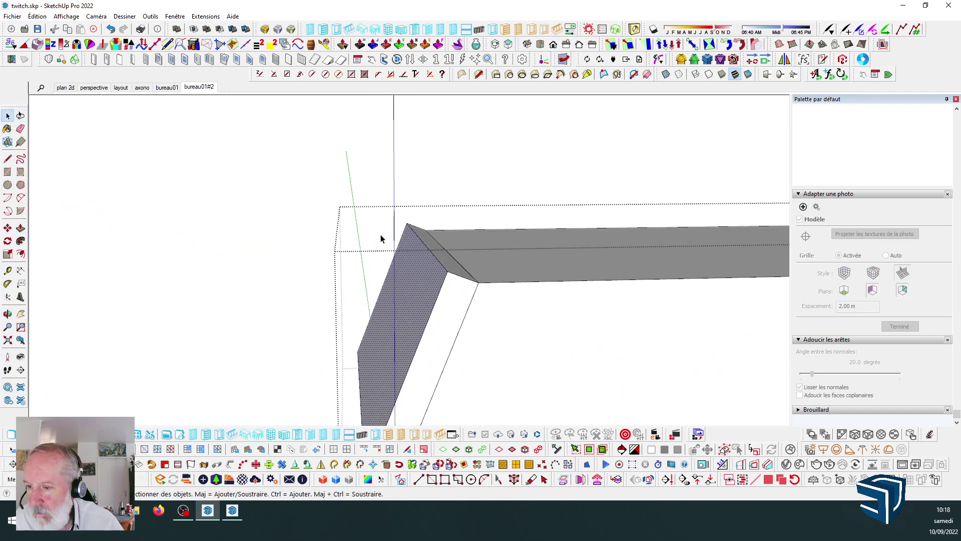
{"action": "left_click", "coordinate": [429, 254]}
{"action": "left_click", "coordinate": [8, 228]}
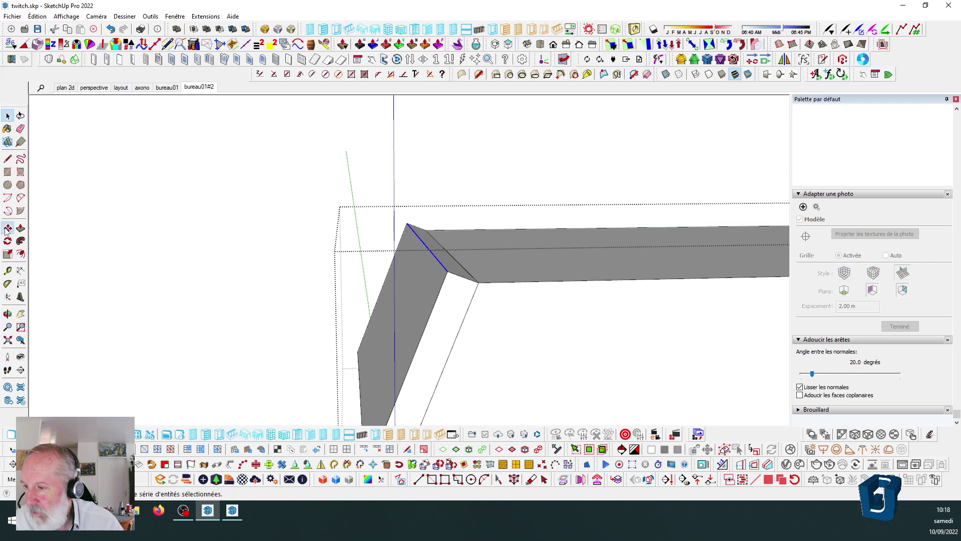
{"action": "left_click", "coordinate": [444, 272]}
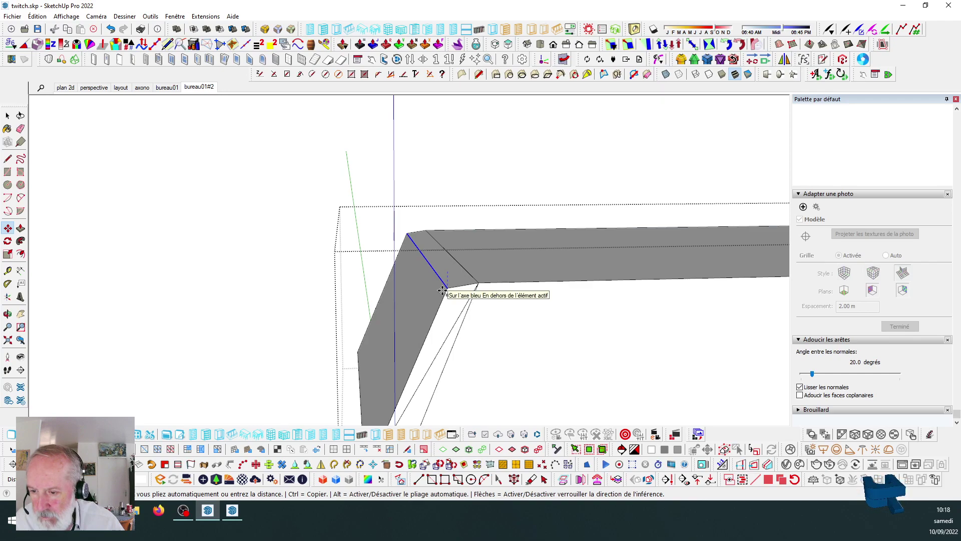
{"action": "left_click", "coordinate": [443, 291]}
Move the bottom edge of the extended end face down to the level of the foot's underside.
{"action": "scroll", "coordinate": [493, 207], "scroll_direction": "down", "scroll_amount": 4}
{"action": "middle_click_drag", "start_coordinate": [476, 213], "coordinate": [489, 274]}
{"action": "key", "text": "space"}
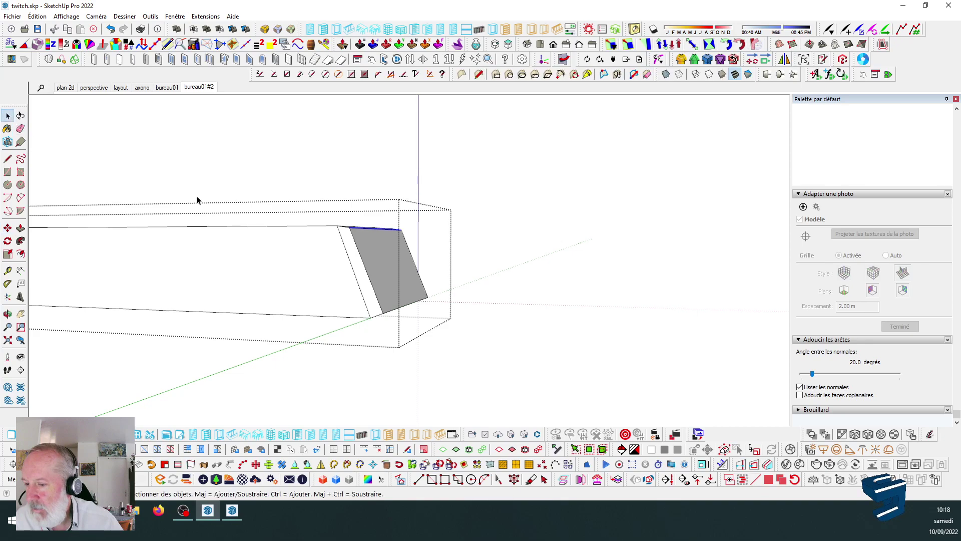
{"action": "scroll", "coordinate": [423, 290], "scroll_direction": "up", "scroll_amount": 2}
{"action": "middle_click_drag", "start_coordinate": [393, 323], "coordinate": [450, 260]}
{"action": "left_click", "coordinate": [8, 228]}
{"action": "middle_click_drag", "start_coordinate": [380, 300], "coordinate": [442, 308]}
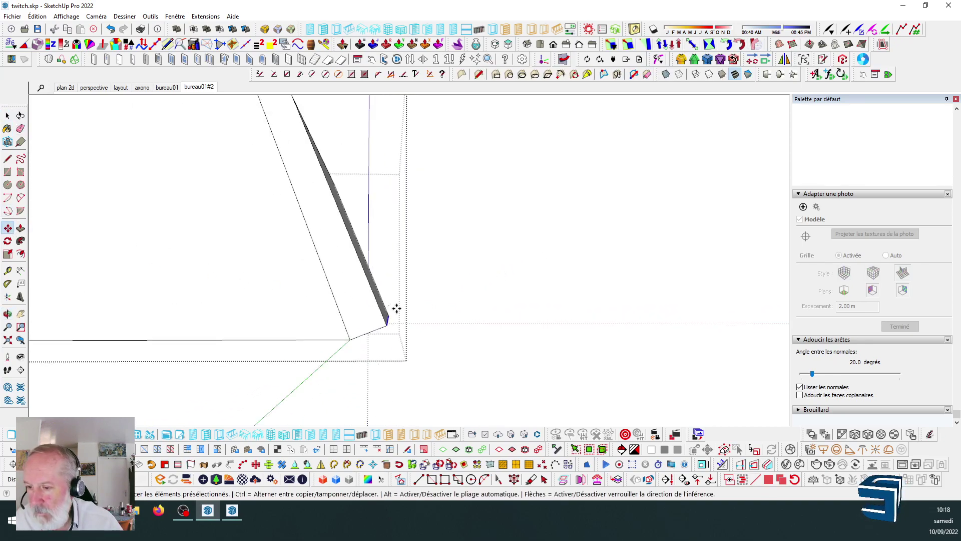
{"action": "left_click", "coordinate": [387, 327]}
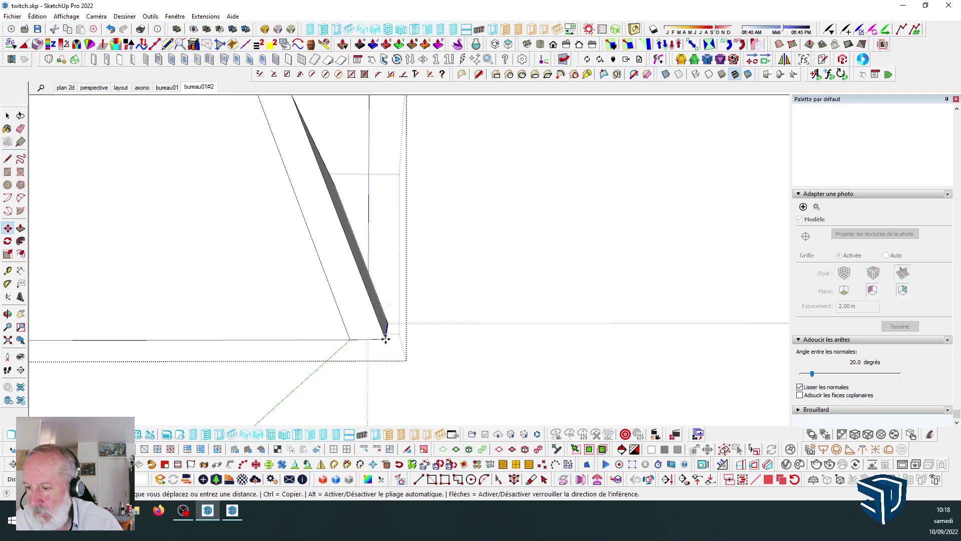
{"action": "middle_click_drag", "start_coordinate": [382, 339], "coordinate": [233, 264]}
{"action": "key", "text": "space"}
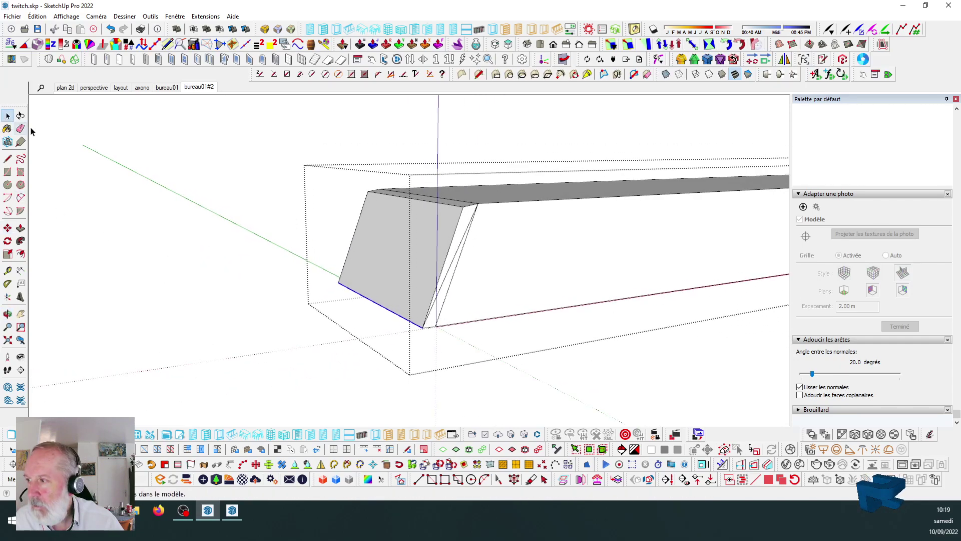
Delete the diagonal edge across the side of the foot's end extension.
{"action": "left_click", "coordinate": [22, 130]}
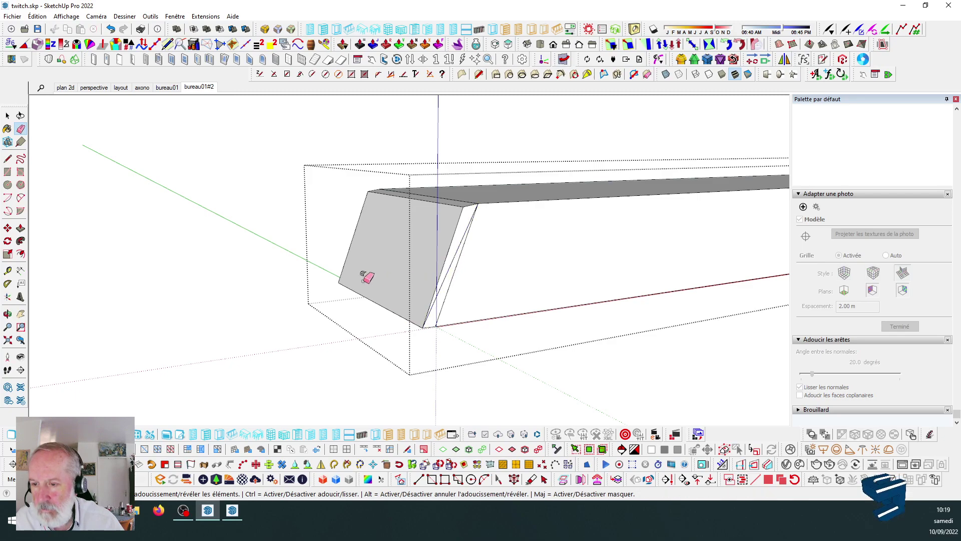
{"action": "scroll", "coordinate": [414, 281], "scroll_direction": "up", "scroll_amount": 4}
{"action": "mouse_move", "coordinate": [320, 247]}
{"action": "middle_mouse_down"}
{"action": "mouse_move", "coordinate": [396, 243]}
{"action": "mouse_move", "coordinate": [381, 240]}
{"action": "middle_mouse_up"}
{"action": "left_click", "coordinate": [21, 129]}
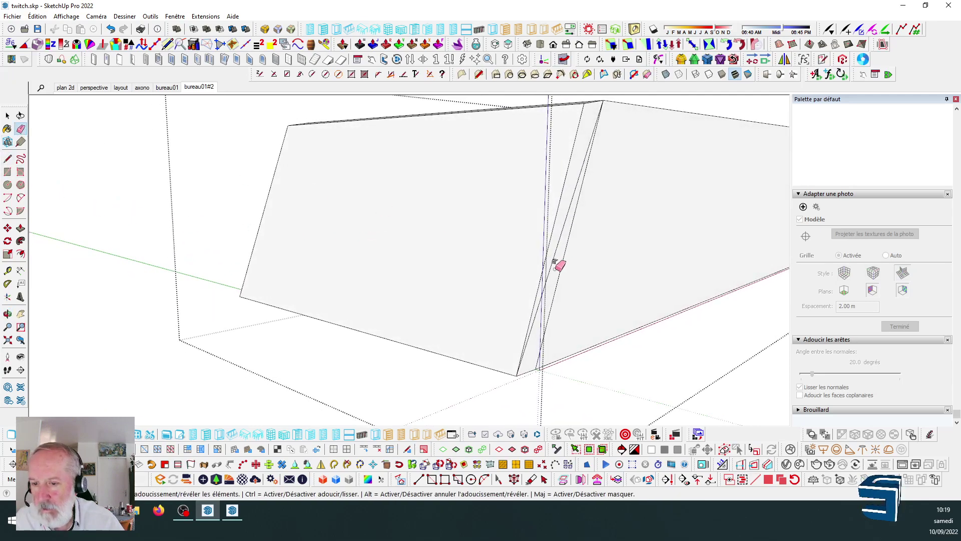
{"action": "left_click", "coordinate": [7, 116]}
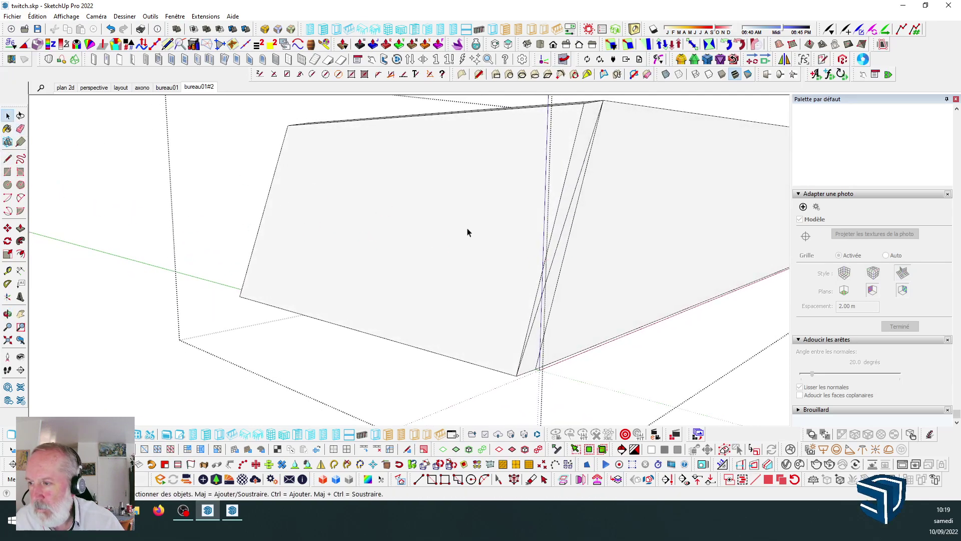
{"action": "left_click", "coordinate": [553, 261]}
{"action": "key", "text": "Delete"}
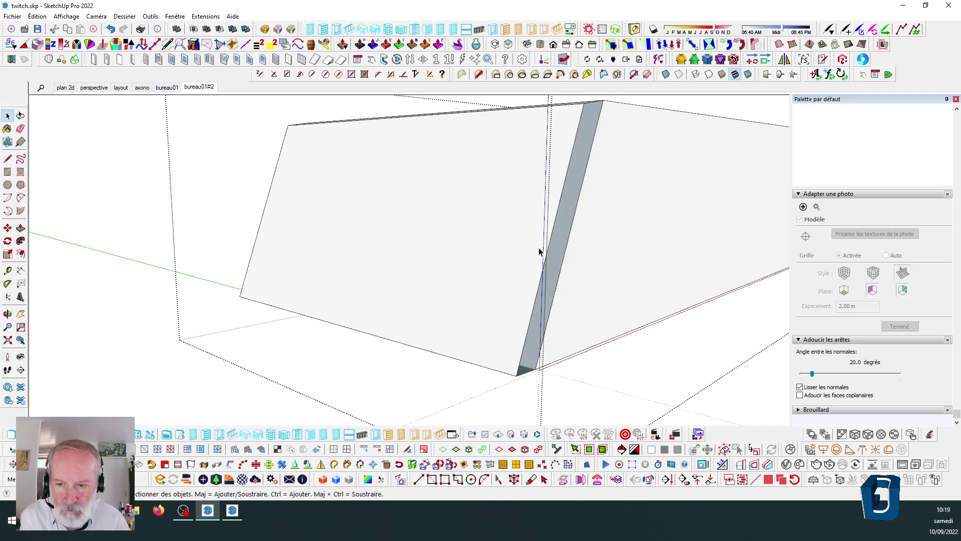
Draw a line from the end face's bottom corner to the foot's top corner to close the open side of the extension.
{"action": "scroll", "coordinate": [431, 227], "scroll_direction": "down", "scroll_amount": 3}
{"action": "scroll", "coordinate": [527, 155], "scroll_direction": "up", "scroll_amount": 5}
{"action": "scroll", "coordinate": [446, 144], "scroll_direction": "down", "scroll_amount": 4}
{"action": "scroll", "coordinate": [378, 209], "scroll_direction": "down", "scroll_amount": 2}
{"action": "scroll", "coordinate": [363, 341], "scroll_direction": "up", "scroll_amount": 4}
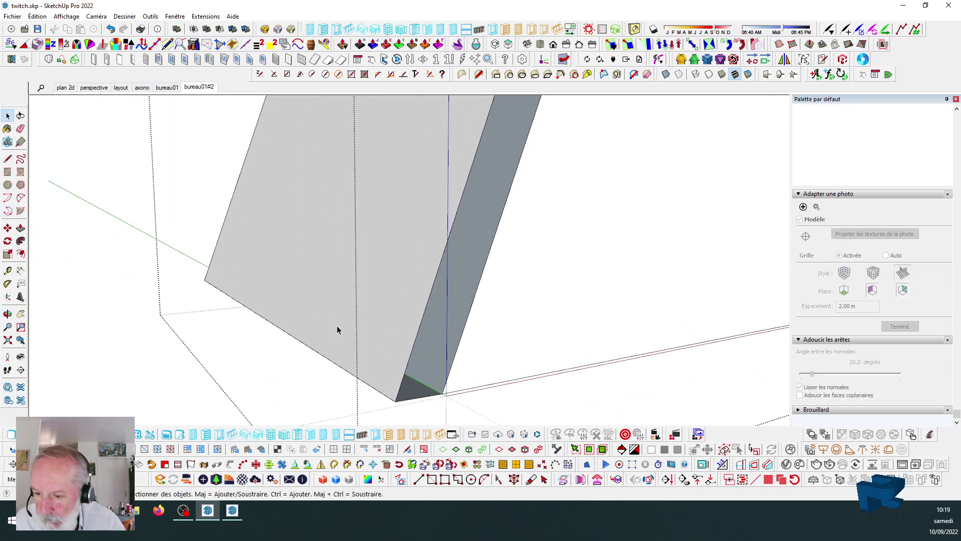
{"action": "left_click", "coordinate": [8, 160]}
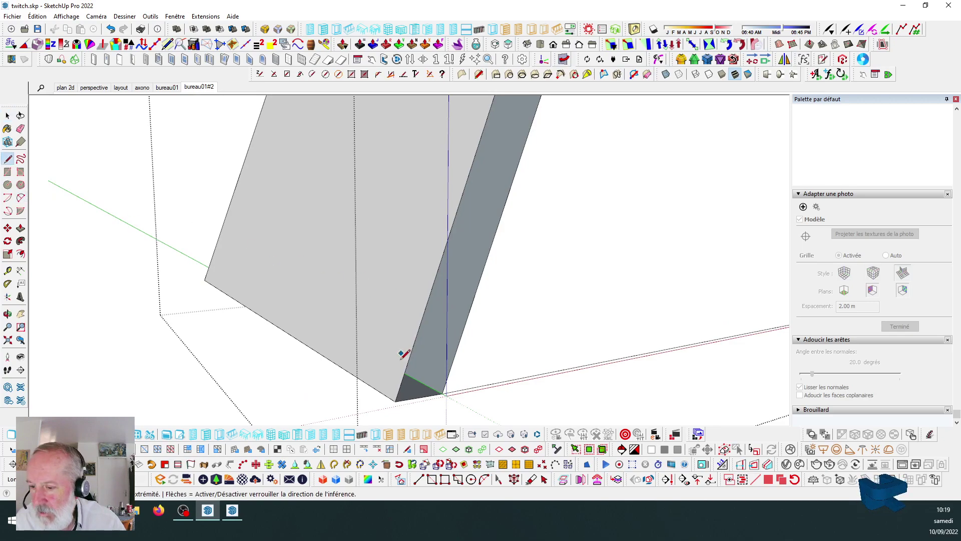
{"action": "left_click", "coordinate": [396, 401]}
{"action": "scroll", "coordinate": [398, 395], "scroll_direction": "down", "scroll_amount": 3}
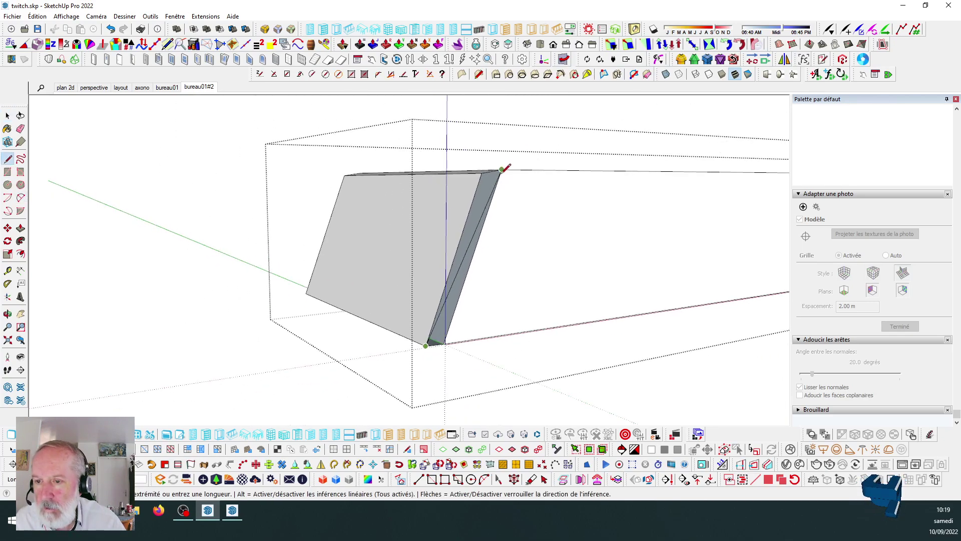
{"action": "left_click", "coordinate": [501, 171]}
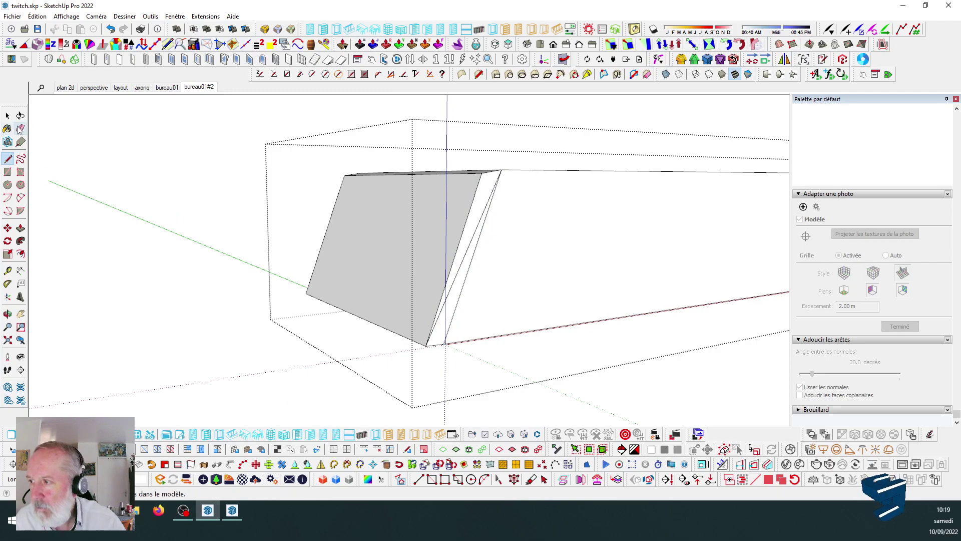
{"action": "left_click", "coordinate": [20, 128]}
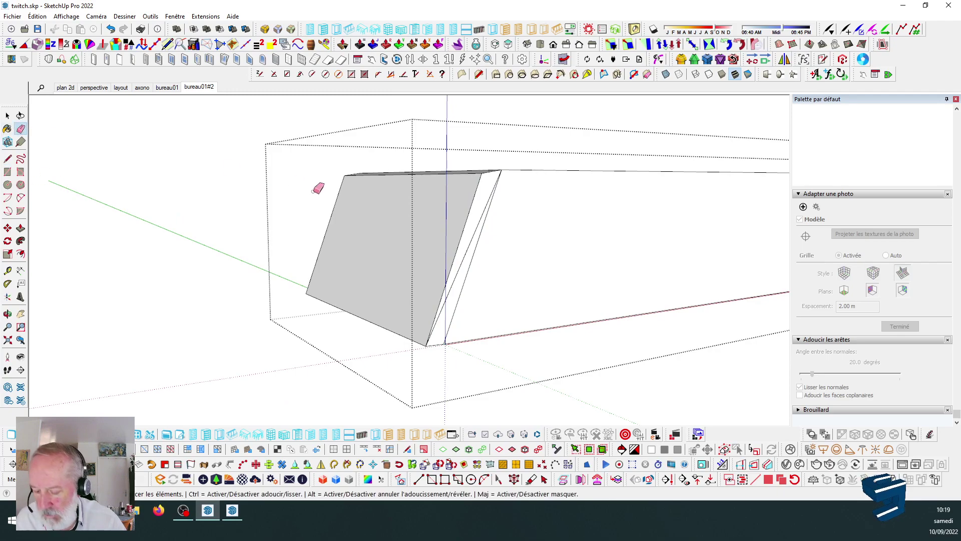
Erase the leftover diagonal edge on the side of the foot's end extension.
{"action": "left_click", "coordinate": [468, 249]}
{"action": "mouse_move", "coordinate": [466, 252]}
{"action": "middle_mouse_down"}
{"action": "mouse_move", "coordinate": [495, 269]}
{"action": "mouse_move", "coordinate": [707, 274]}
{"action": "mouse_move", "coordinate": [459, 251]}
{"action": "mouse_move", "coordinate": [395, 266]}
{"action": "mouse_move", "coordinate": [421, 246]}
{"action": "middle_mouse_up"}
Push/Pull the sloped face at the foot's opposite end slightly outward to form a thin end extension.
{"action": "scroll", "coordinate": [319, 254], "scroll_direction": "down", "scroll_amount": 2}
{"action": "scroll", "coordinate": [253, 254], "scroll_direction": "down", "scroll_amount": 3}
{"action": "middle_click_drag", "start_coordinate": [510, 233], "coordinate": [408, 238]}
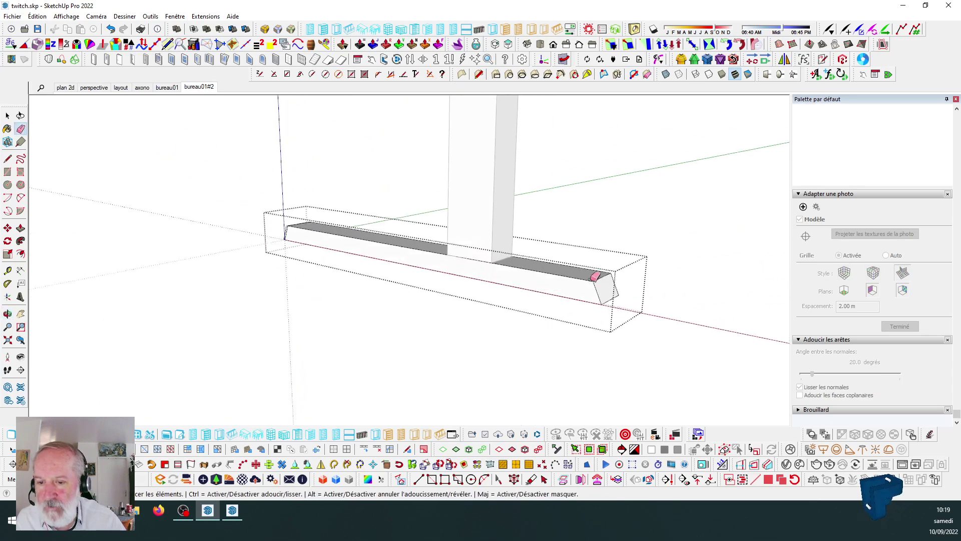
{"action": "scroll", "coordinate": [614, 304], "scroll_direction": "up", "scroll_amount": 3}
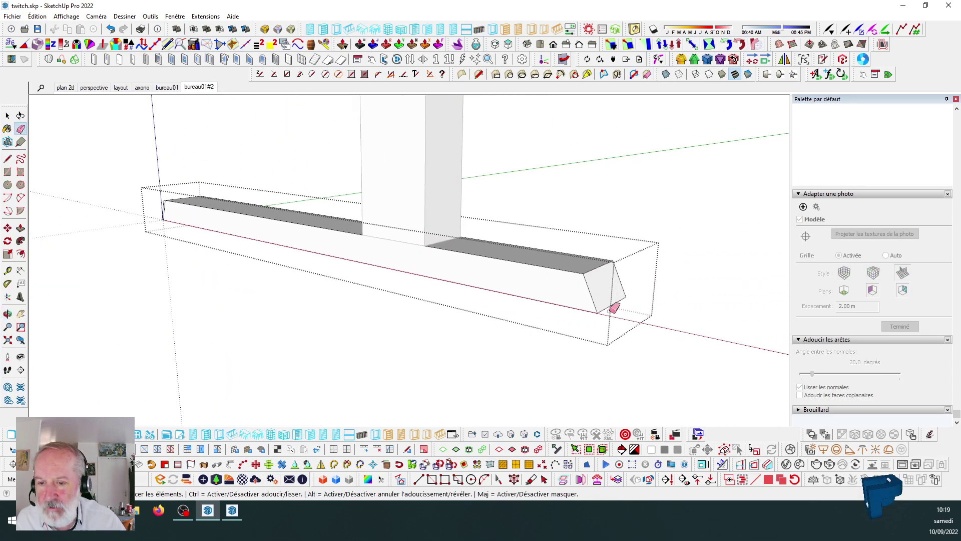
{"action": "left_click", "coordinate": [21, 228]}
{"action": "scroll", "coordinate": [480, 349], "scroll_direction": "up", "scroll_amount": 2}
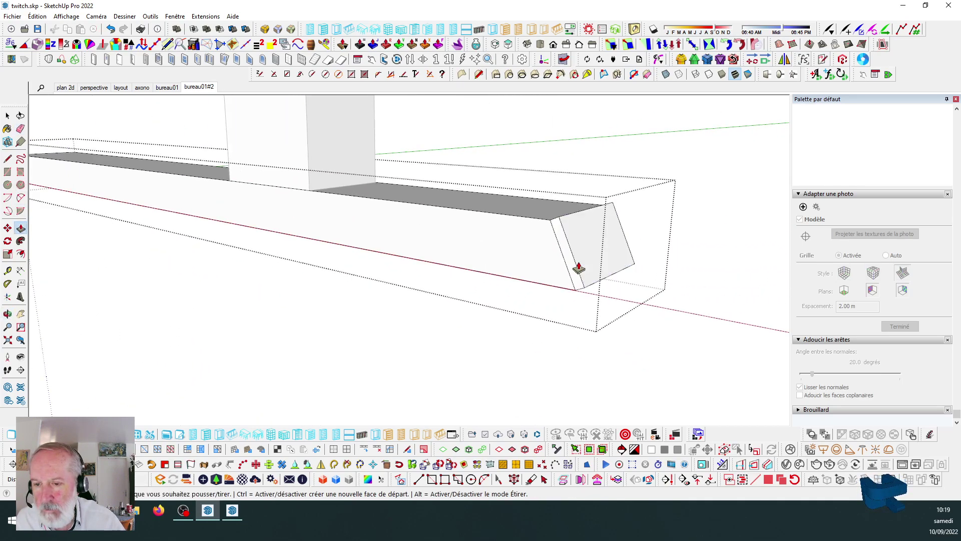
{"action": "middle_click_drag", "start_coordinate": [250, 232], "coordinate": [451, 305]}
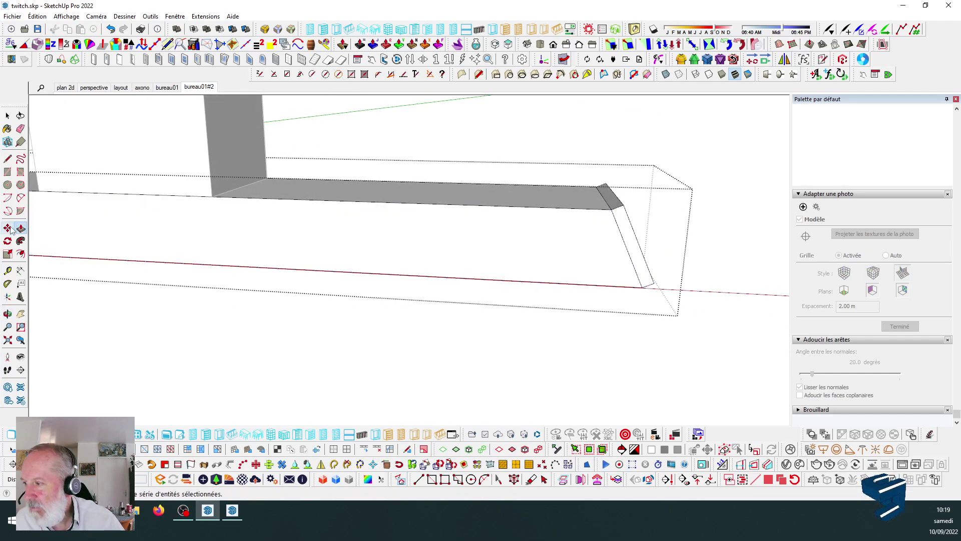
Move the top edge of this end extension down along the blue axis towards the level of the foot's top face.
{"action": "left_click", "coordinate": [8, 116]}
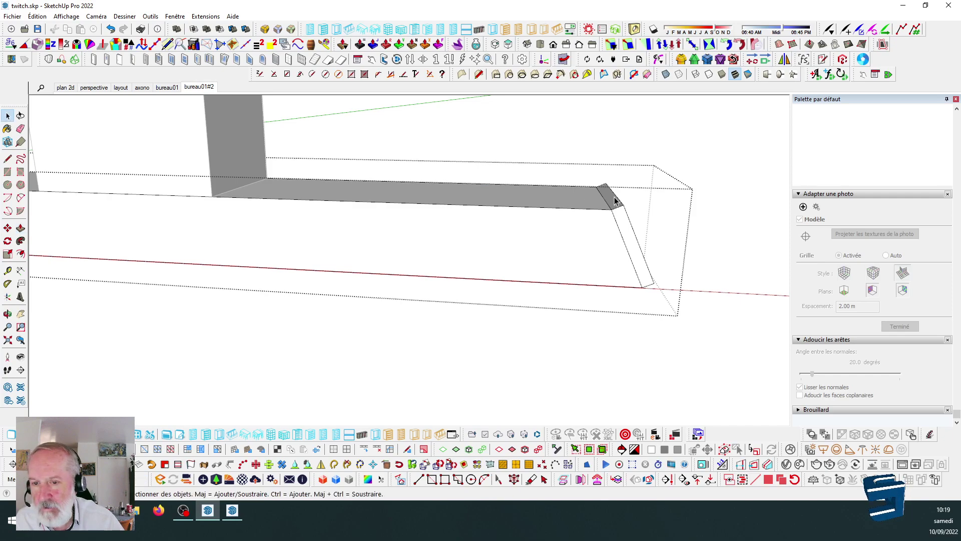
{"action": "left_click", "coordinate": [8, 228]}
{"action": "scroll", "coordinate": [591, 204], "scroll_direction": "up", "scroll_amount": 3}
{"action": "left_click", "coordinate": [554, 209]}
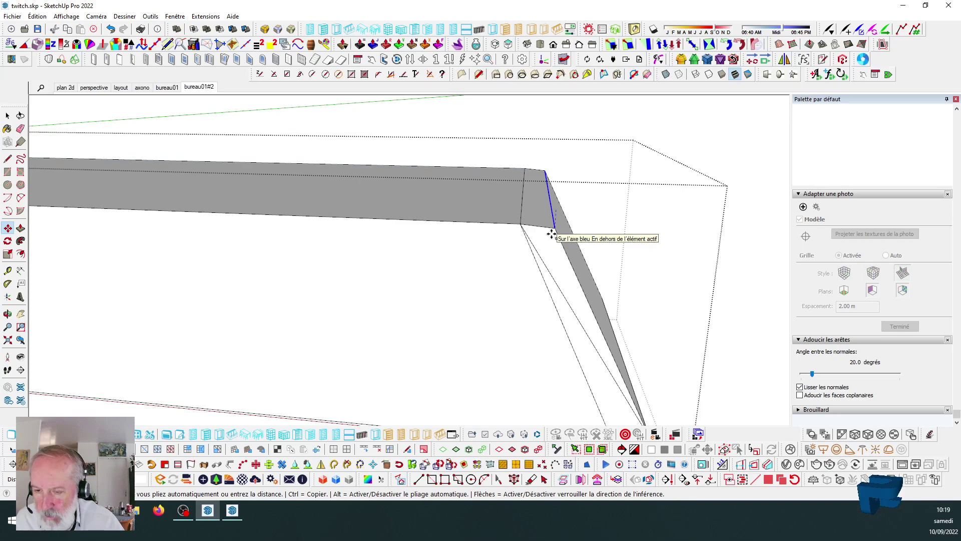
{"action": "left_click", "coordinate": [553, 228]}
Move the bottom edge of this end extension down along the blue axis to the level of the foot's underside.
{"action": "middle_click_drag", "start_coordinate": [554, 227], "coordinate": [504, 179]}
{"action": "left_click", "coordinate": [8, 117]}
{"action": "scroll", "coordinate": [580, 305], "scroll_direction": "up", "scroll_amount": 2}
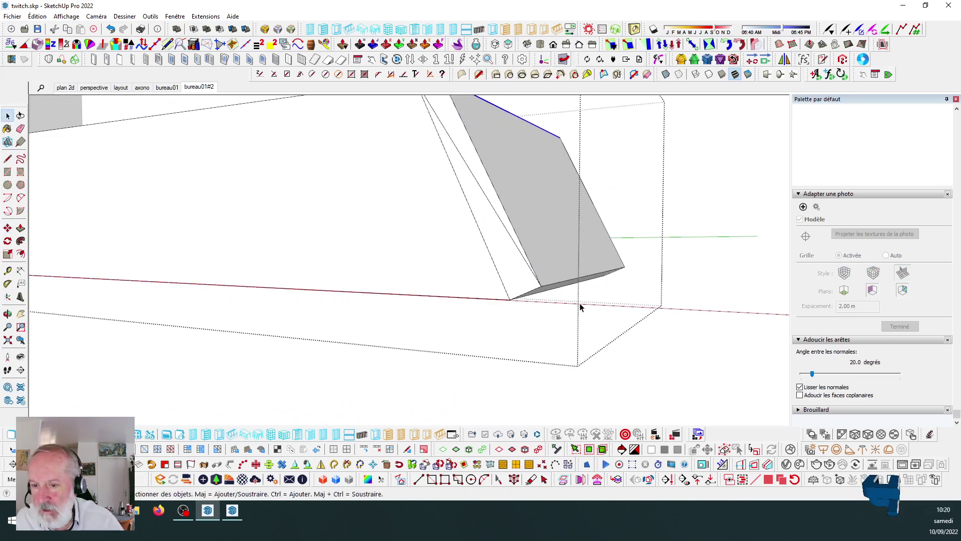
{"action": "middle_click_drag", "start_coordinate": [457, 280], "coordinate": [513, 283]}
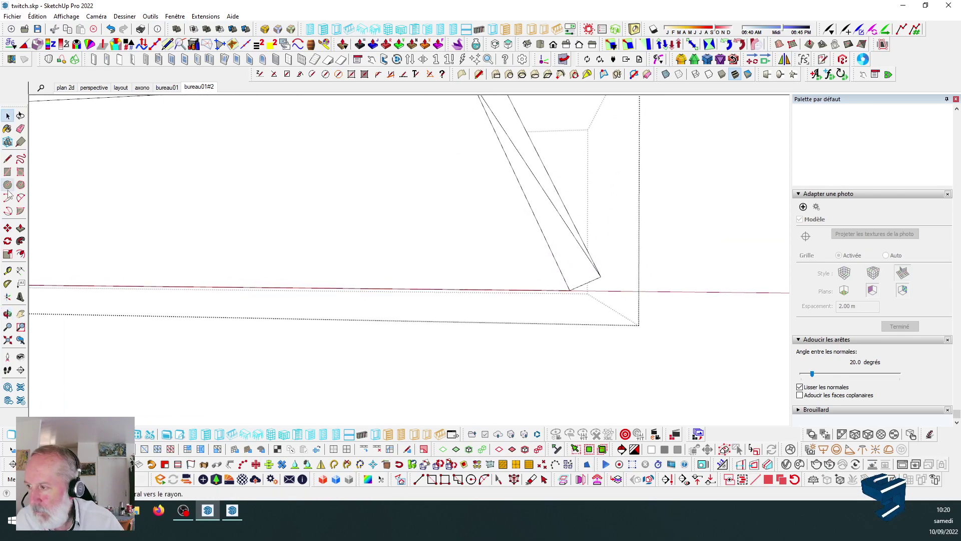
{"action": "left_click", "coordinate": [8, 228]}
{"action": "scroll", "coordinate": [683, 328], "scroll_direction": "up", "scroll_amount": 1}
{"action": "middle_click_drag", "start_coordinate": [684, 327], "coordinate": [554, 249]}
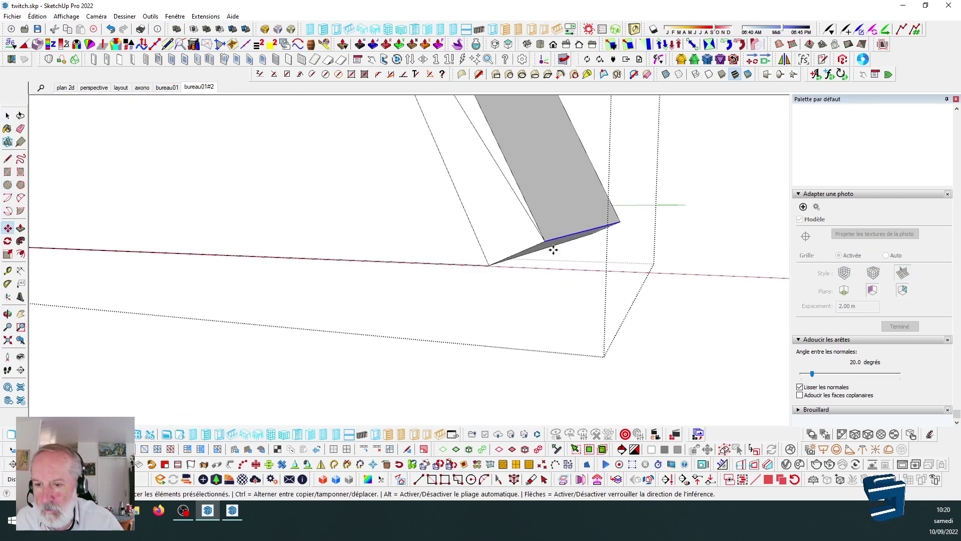
{"action": "left_click", "coordinate": [546, 241]}
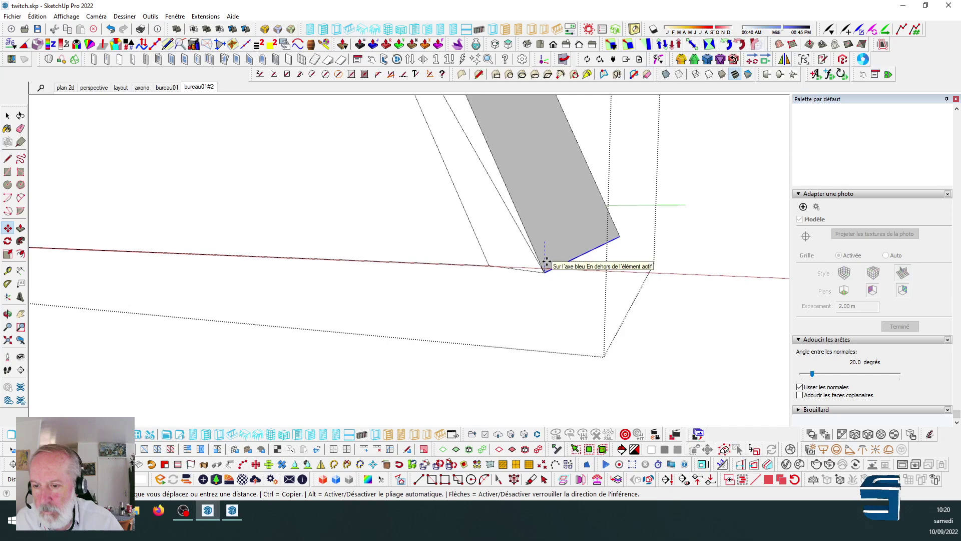
{"action": "mouse_move", "coordinate": [547, 257]}
{"action": "middle_mouse_down"}
{"action": "mouse_move", "coordinate": [573, 259]}
{"action": "mouse_move", "coordinate": [564, 270]}
{"action": "mouse_move", "coordinate": [629, 260]}
{"action": "mouse_move", "coordinate": [476, 268]}
{"action": "middle_mouse_up"}
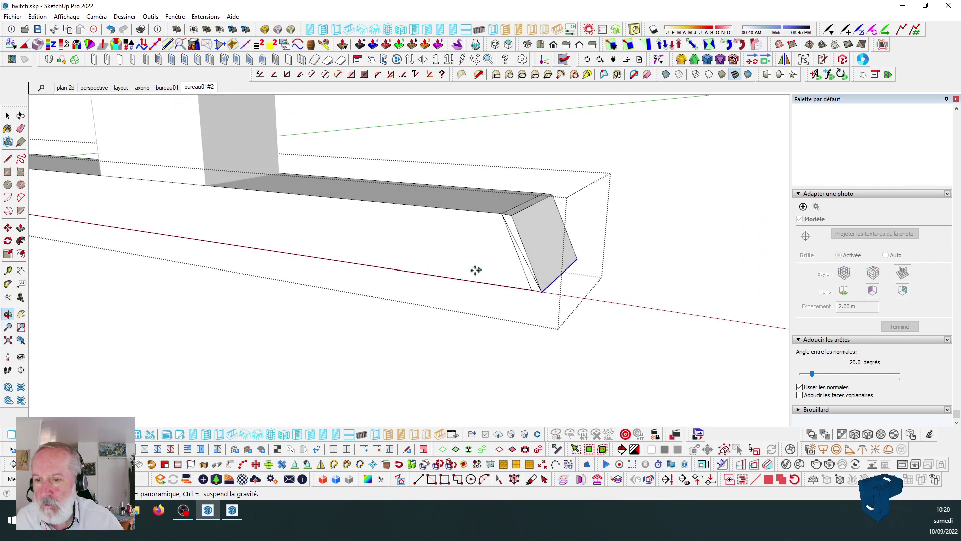
Erase the stray diagonal edges across the sides of this end extension.
{"action": "key", "text": "e"}
{"action": "scroll", "coordinate": [500, 250], "scroll_direction": "up", "scroll_amount": 3}
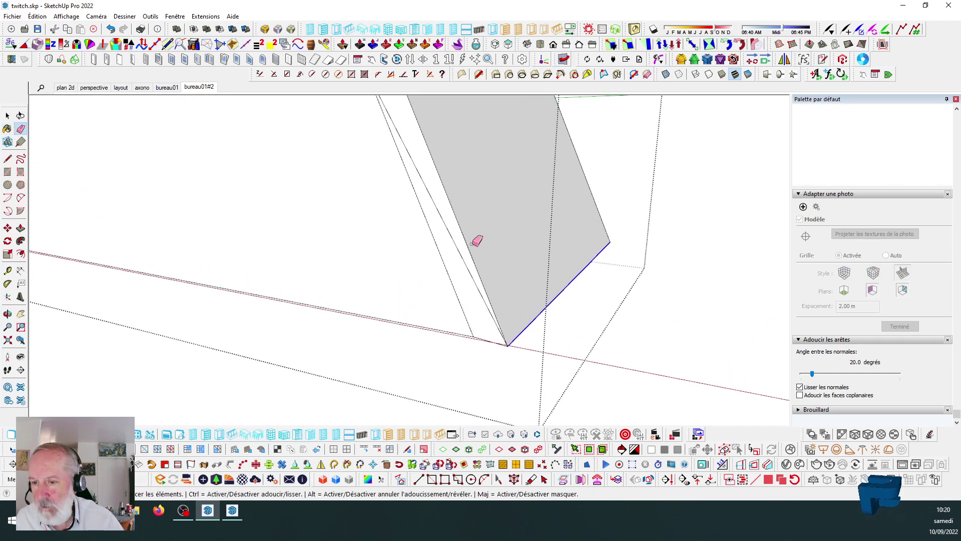
{"action": "mouse_move", "coordinate": [468, 240]}
{"action": "middle_mouse_down"}
{"action": "mouse_move", "coordinate": [103, 214]}
{"action": "mouse_move", "coordinate": [365, 224]}
{"action": "mouse_move", "coordinate": [302, 259]}
{"action": "mouse_move", "coordinate": [311, 185]}
{"action": "mouse_move", "coordinate": [75, 187]}
{"action": "middle_mouse_up"}
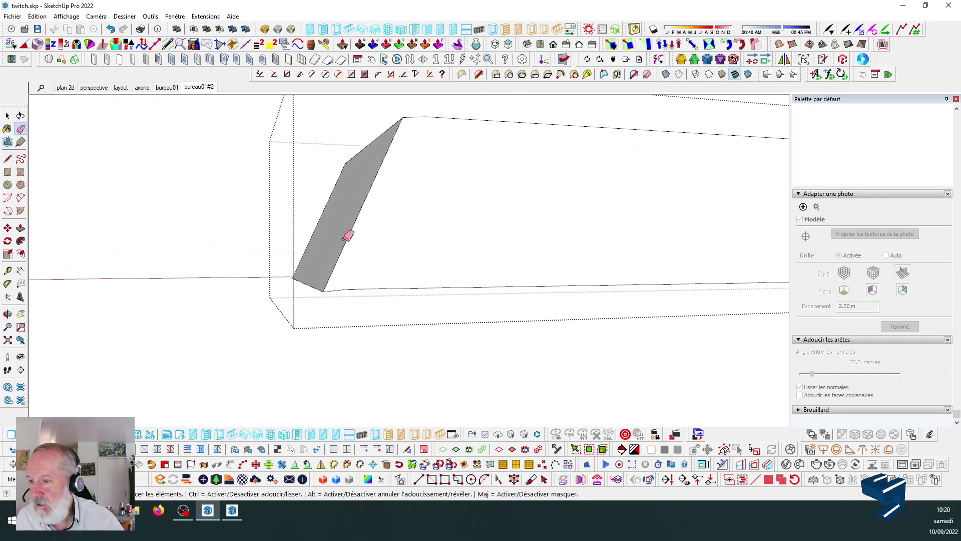
Draw the seam line across the foot's rear side between the lower and upper corners where the end extension starts, and close the group.
{"action": "key", "text": "l"}
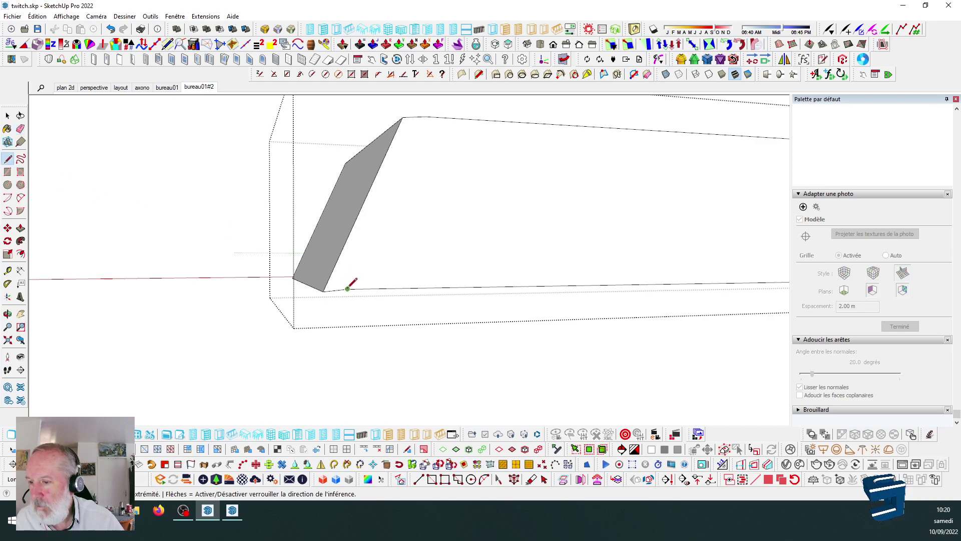
{"action": "left_click", "coordinate": [348, 289]}
{"action": "left_click", "coordinate": [425, 116]}
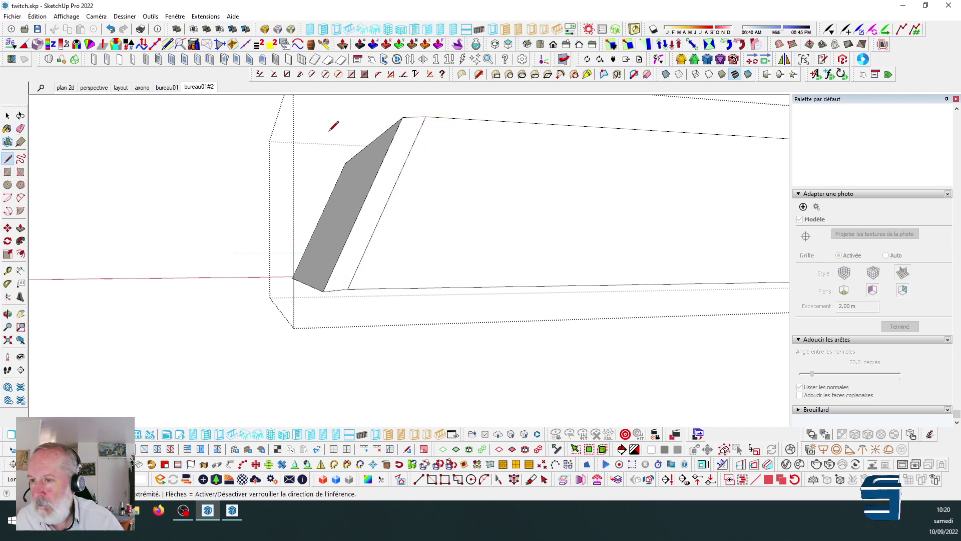
{"action": "left_click", "coordinate": [7, 116]}
{"action": "middle_click_drag", "start_coordinate": [381, 226], "coordinate": [474, 228]}
{"action": "scroll", "coordinate": [475, 228], "scroll_direction": "down", "scroll_amount": 10}
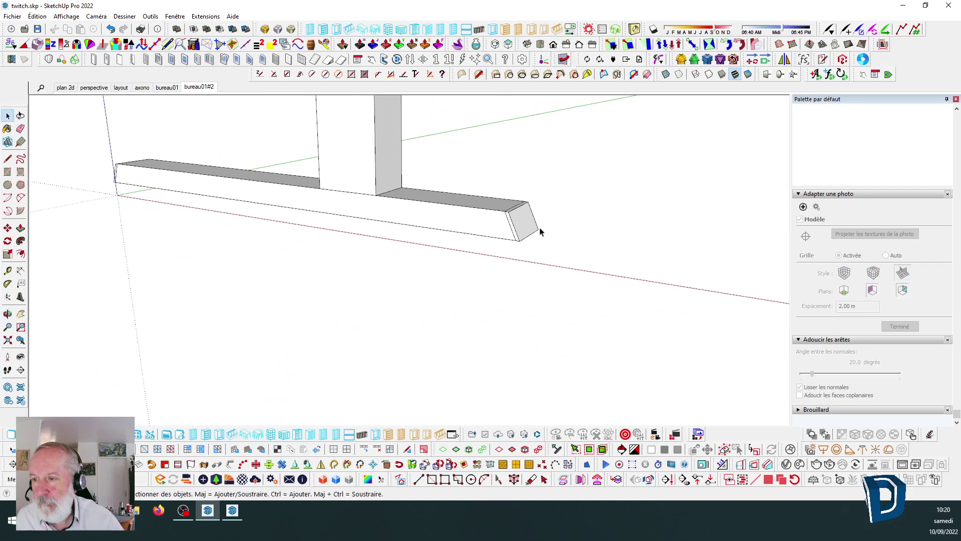
Choose the dark grey Couleur M07 from the Couleurs material collection.
{"action": "scroll", "coordinate": [503, 271], "scroll_direction": "down", "scroll_amount": 6}
{"action": "scroll", "coordinate": [471, 216], "scroll_direction": "up", "scroll_amount": 4}
{"action": "middle_click_drag", "start_coordinate": [453, 264], "coordinate": [615, 304]}
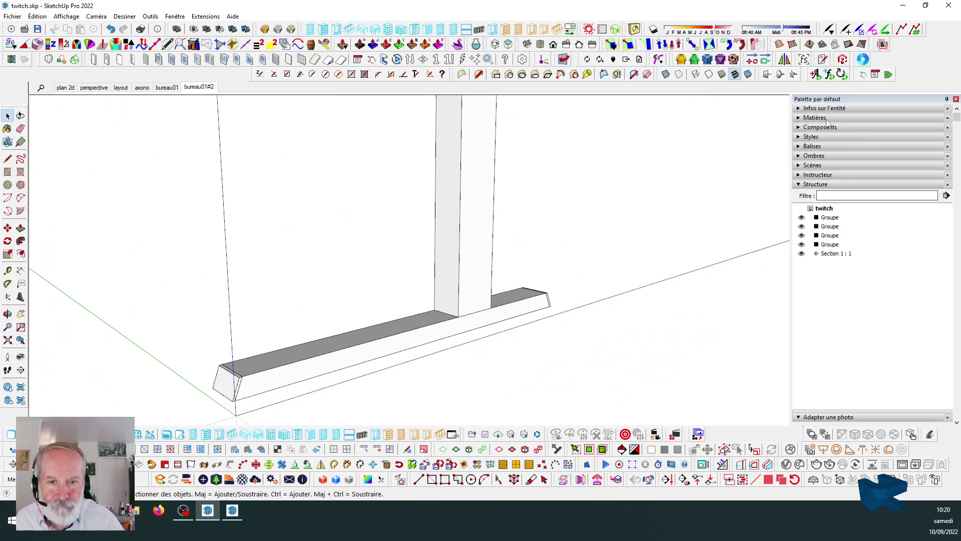
{"action": "left_click", "coordinate": [824, 118]}
{"action": "scroll", "coordinate": [863, 267], "scroll_direction": "down", "scroll_amount": 10}
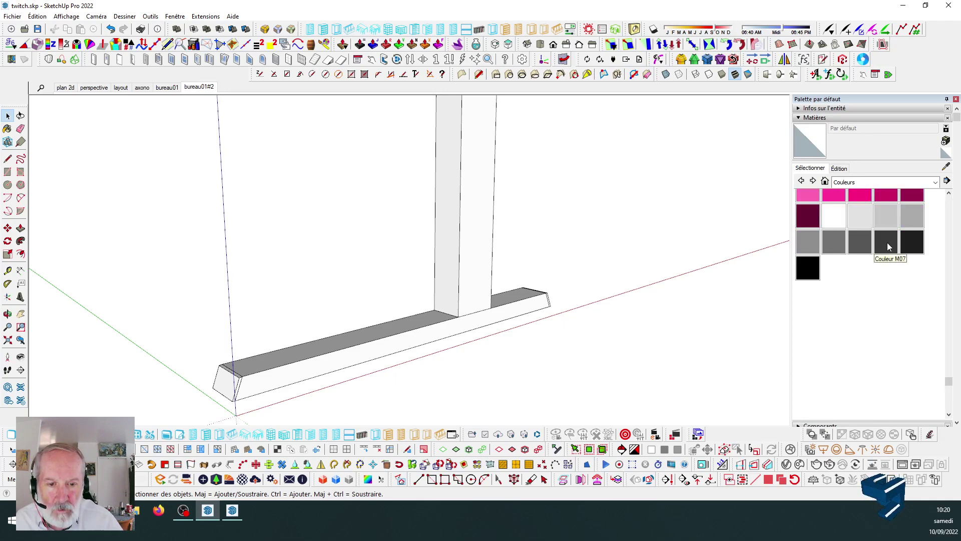
{"action": "left_click", "coordinate": [887, 242]}
Try to paint the whole foot group dark grey, and undo the paint.
{"action": "scroll", "coordinate": [242, 386], "scroll_direction": "up", "scroll_amount": 3}
{"action": "left_click", "coordinate": [230, 372]}
{"action": "scroll", "coordinate": [230, 371], "scroll_direction": "up", "scroll_amount": 1}
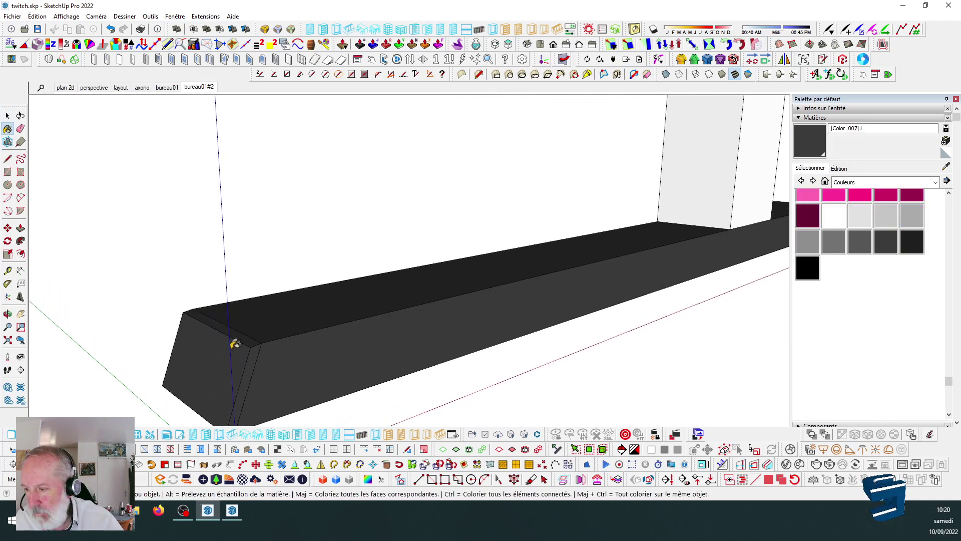
{"action": "key", "text": "ctrl+z"}
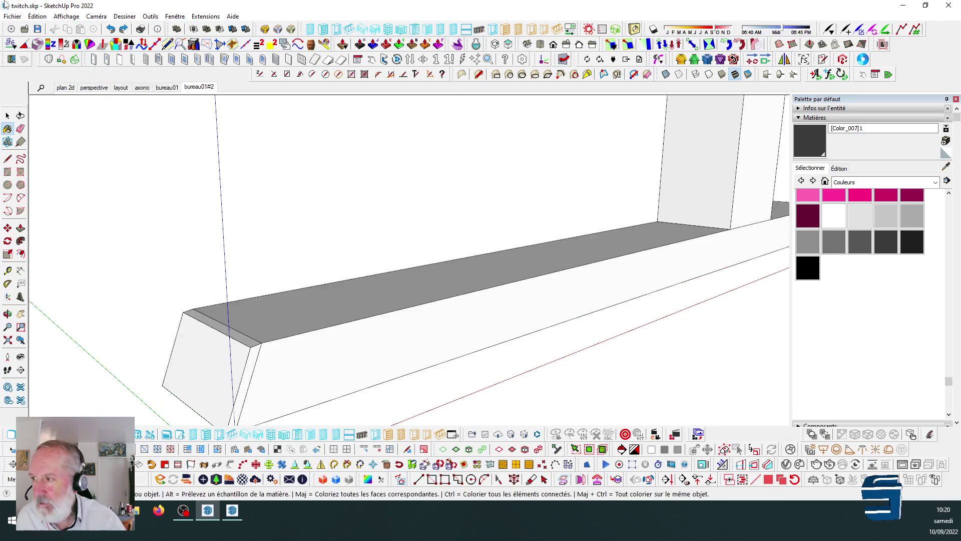
Open the foot group and paint the end and side faces of the cap near the origin with the dark grey Couleur M07.
{"action": "left_click", "coordinate": [8, 116]}
{"action": "scroll", "coordinate": [400, 197], "scroll_direction": "down", "scroll_amount": 2}
{"action": "double_click", "coordinate": [345, 294]}
{"action": "left_click", "coordinate": [799, 152]}
{"action": "scroll", "coordinate": [325, 301], "scroll_direction": "up", "scroll_amount": 2}
{"action": "left_click", "coordinate": [306, 273]}
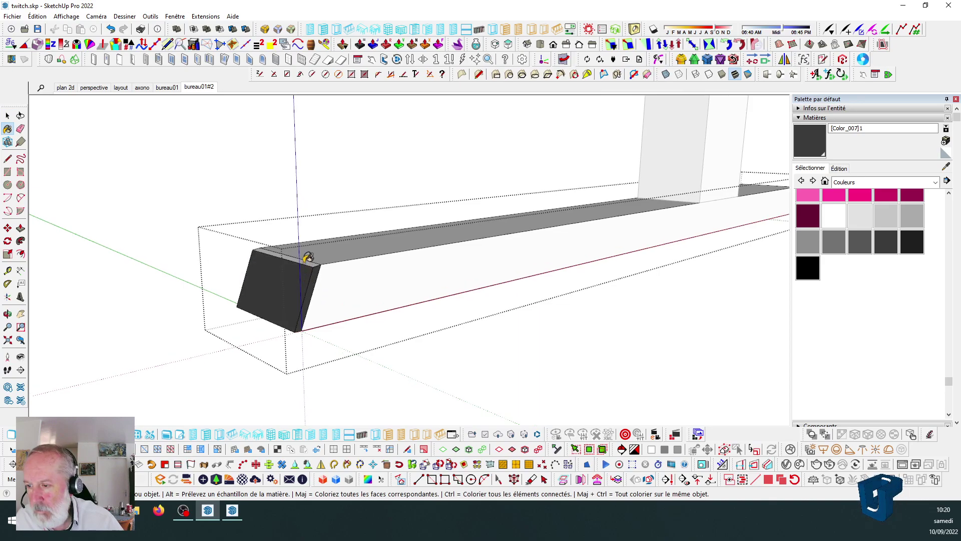
Paint the remaining faces of both end caps, including the undersides, with the same dark grey, and close the foot group.
{"action": "middle_click_drag", "start_coordinate": [307, 257], "coordinate": [239, 267]}
{"action": "scroll", "coordinate": [240, 267], "scroll_direction": "up", "scroll_amount": 2}
{"action": "middle_click_drag", "start_coordinate": [245, 279], "coordinate": [240, 269]}
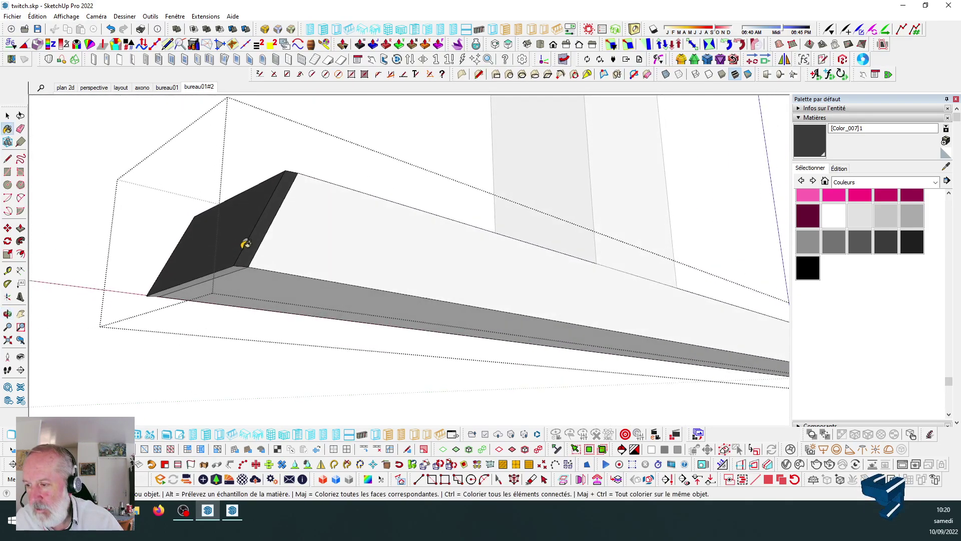
{"action": "left_click", "coordinate": [235, 264]}
{"action": "mouse_move", "coordinate": [221, 231]}
{"action": "middle_mouse_down"}
{"action": "mouse_move", "coordinate": [663, 313]}
{"action": "mouse_move", "coordinate": [636, 286]}
{"action": "mouse_move", "coordinate": [553, 307]}
{"action": "mouse_move", "coordinate": [470, 272]}
{"action": "mouse_move", "coordinate": [457, 294]}
{"action": "mouse_move", "coordinate": [435, 279]}
{"action": "mouse_move", "coordinate": [229, 232]}
{"action": "middle_mouse_up"}
{"action": "left_click", "coordinate": [620, 235]}
{"action": "left_click", "coordinate": [637, 294]}
{"action": "left_click", "coordinate": [7, 115]}
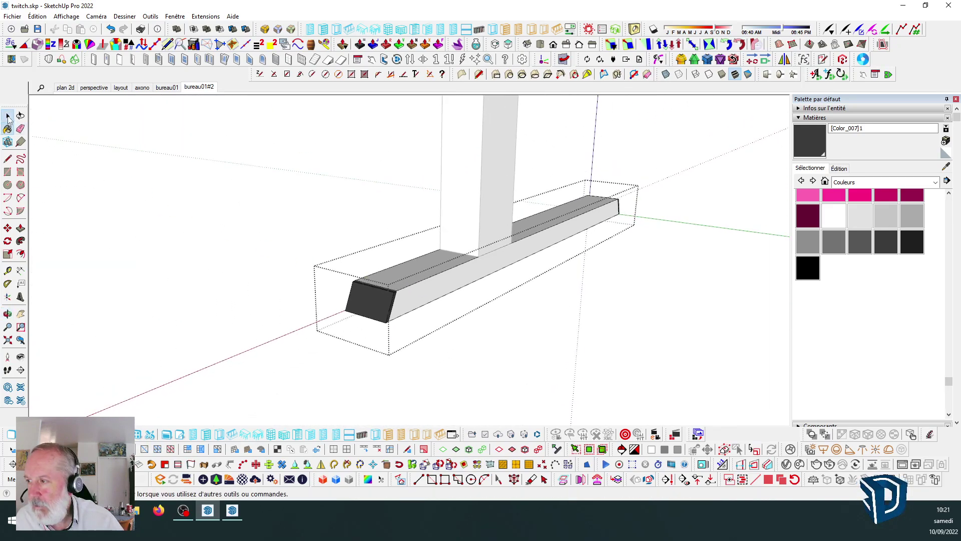
{"action": "left_click", "coordinate": [306, 278]}
Draw a guide line on the foot's underside from the midpoint of the dark cap's inner edge, running lengthwise along the foot.
{"action": "middle_click_drag", "start_coordinate": [460, 360], "coordinate": [472, 242]}
{"action": "scroll", "coordinate": [448, 202], "scroll_direction": "up", "scroll_amount": 5}
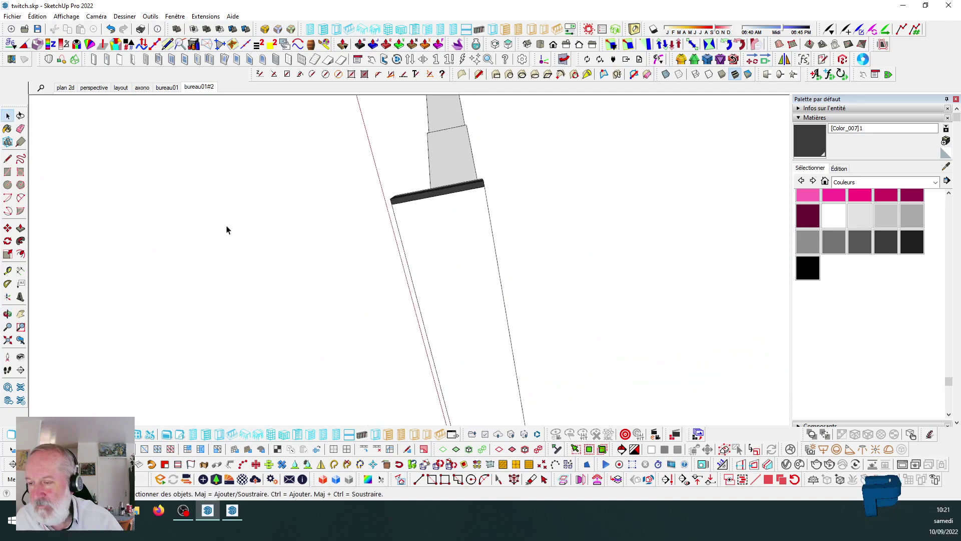
{"action": "left_click", "coordinate": [8, 159]}
{"action": "scroll", "coordinate": [452, 184], "scroll_direction": "up", "scroll_amount": 3}
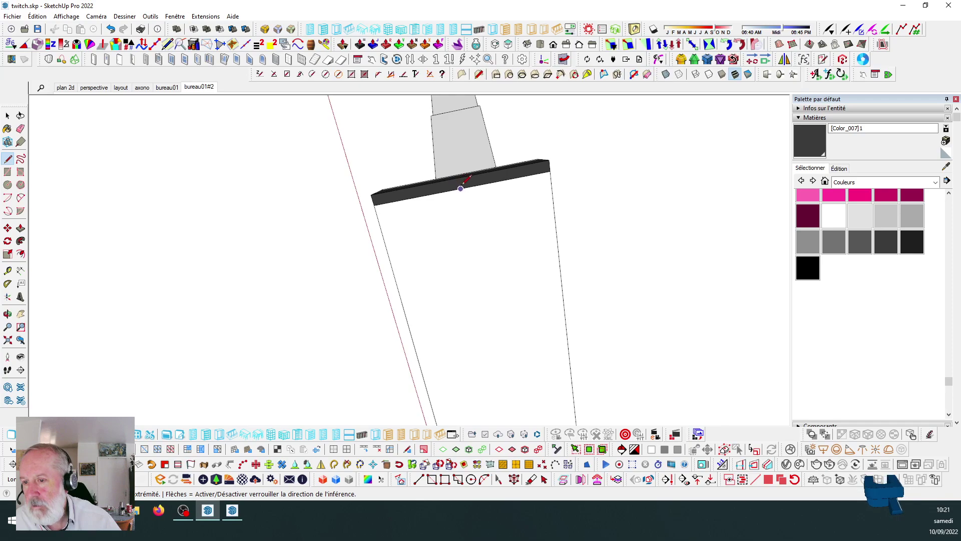
{"action": "left_click", "coordinate": [460, 188]}
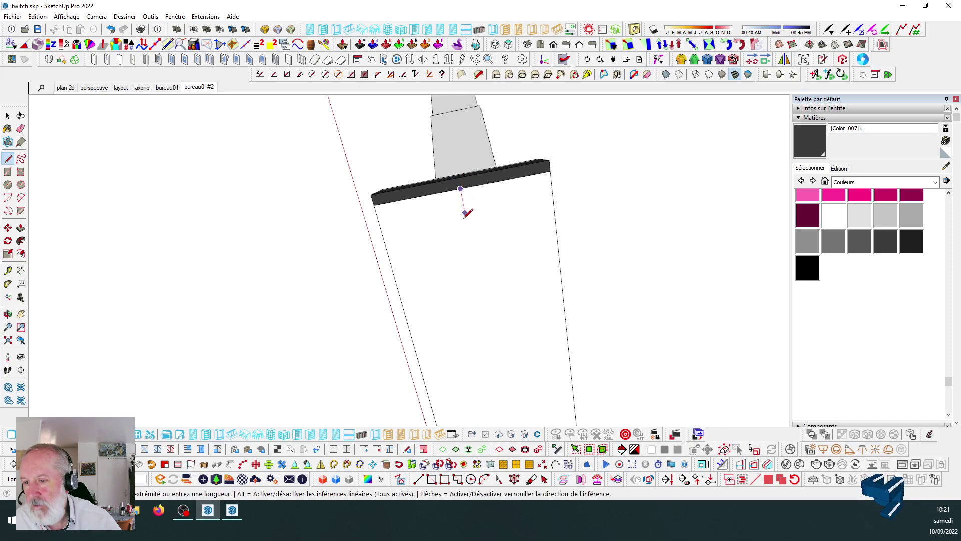
{"action": "left_click", "coordinate": [480, 288]}
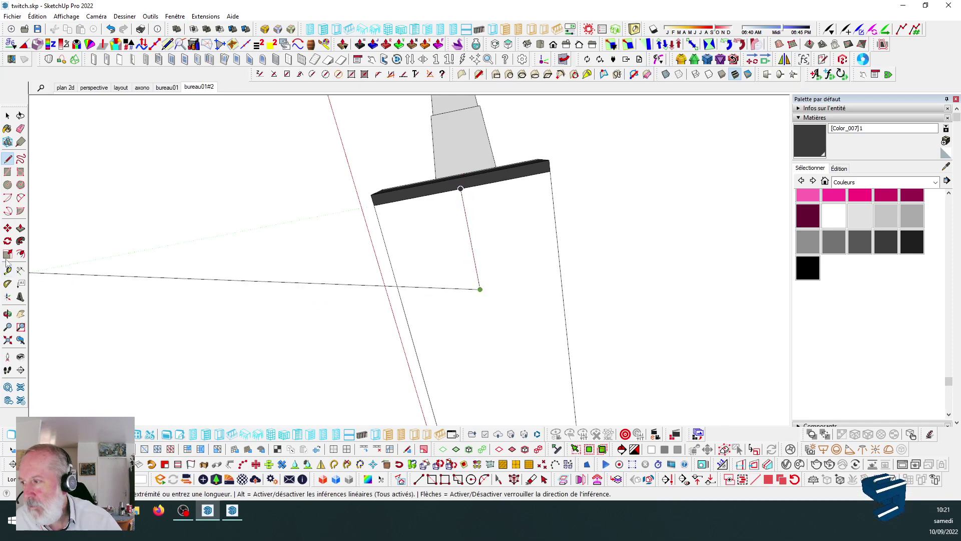
Draw a circle centred on the guide line on the foot's underside, nearly as wide as the foot.
{"action": "left_click", "coordinate": [8, 185]}
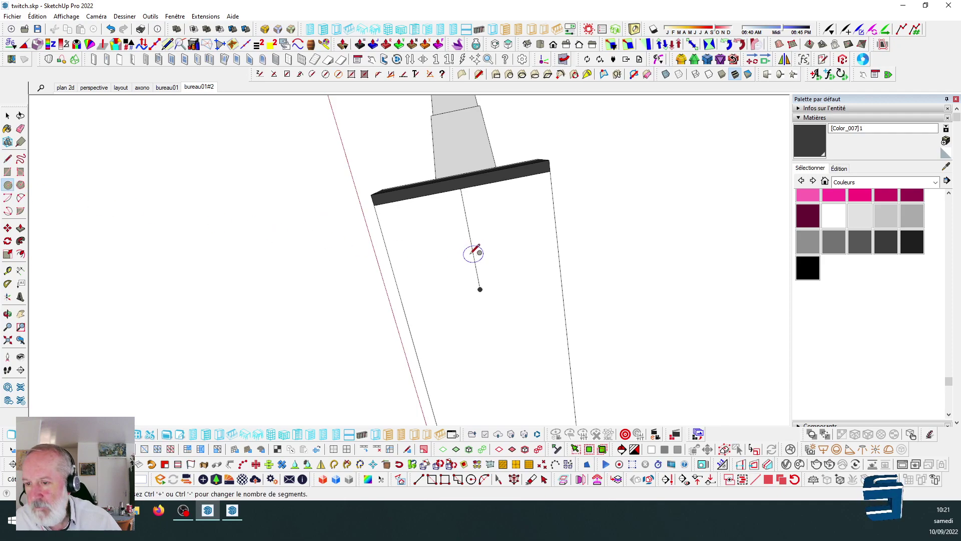
{"action": "left_click", "coordinate": [474, 259]}
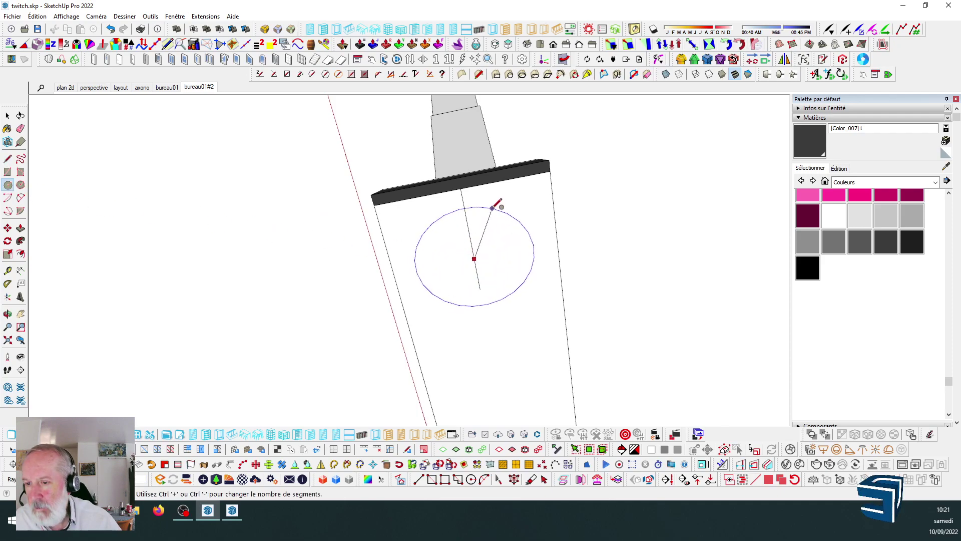
{"action": "left_click", "coordinate": [493, 207]}
{"action": "middle_click_drag", "start_coordinate": [493, 207], "coordinate": [119, 224]}
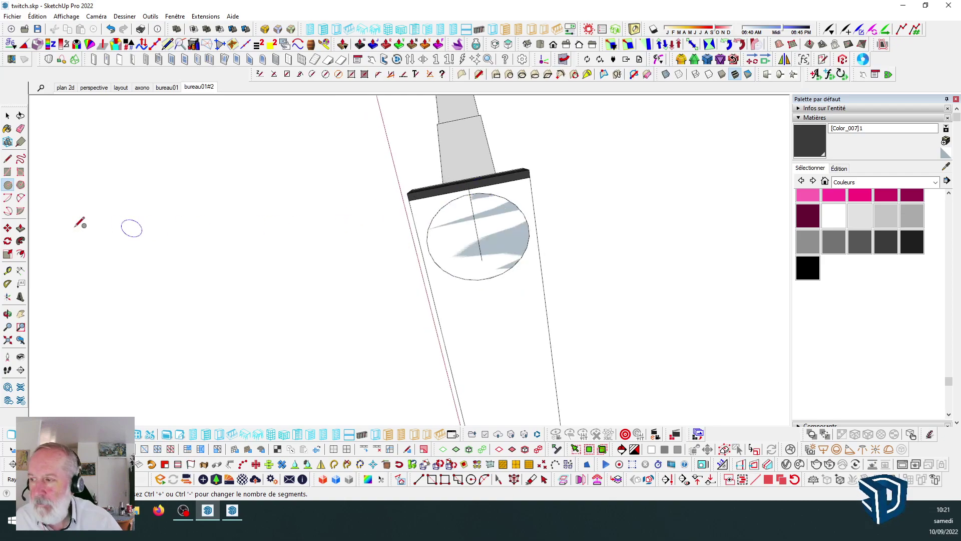
Try to Push/Pull the circle under the foot down to the ground level at the origin, and undo the extrusion.
{"action": "left_click", "coordinate": [21, 228]}
{"action": "middle_click_drag", "start_coordinate": [422, 240], "coordinate": [480, 281]}
{"action": "left_click", "coordinate": [453, 260]}
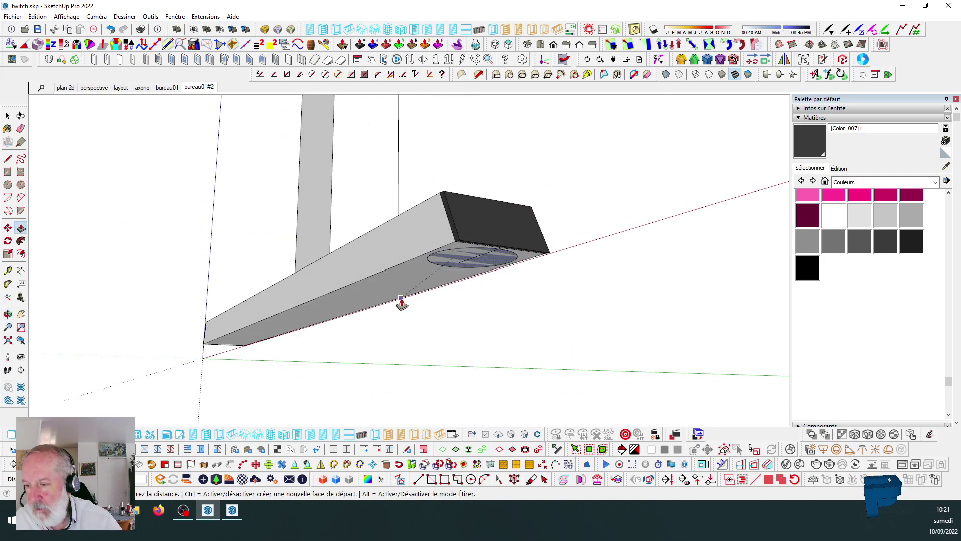
{"action": "left_click", "coordinate": [202, 358]}
{"action": "middle_click_drag", "start_coordinate": [296, 305], "coordinate": [450, 311]}
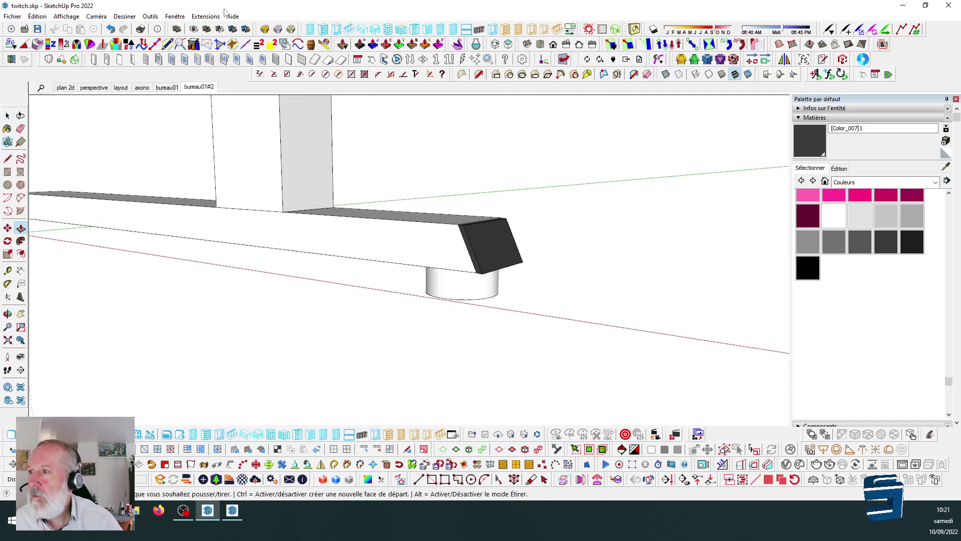
{"action": "left_click", "coordinate": [110, 30]}
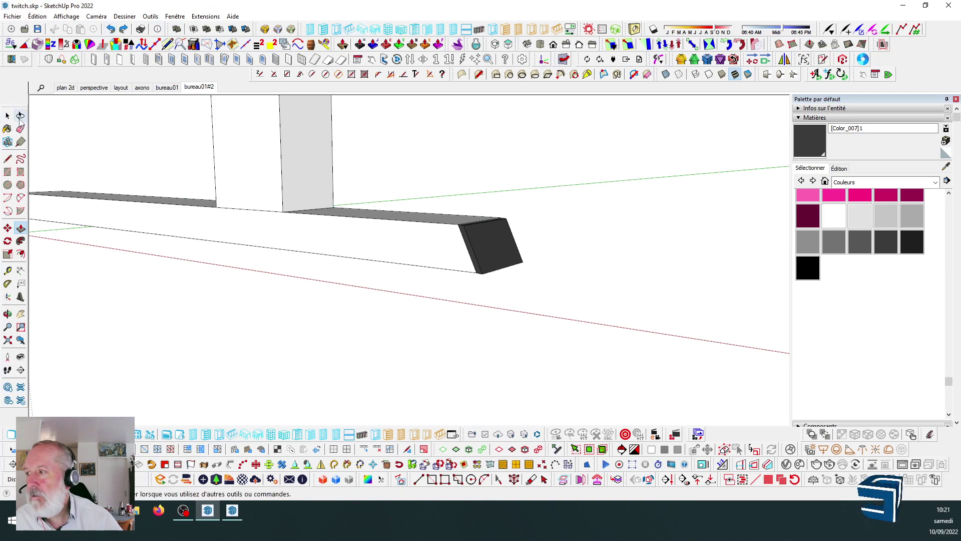
{"action": "left_click_drag", "start_coordinate": [4, 107], "coordinate": [4, 112]}
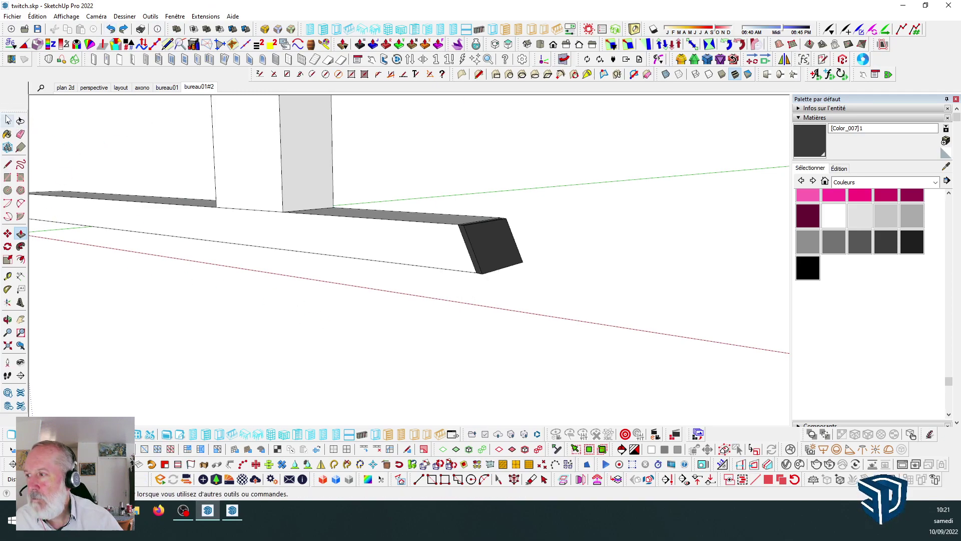
{"action": "key", "text": "space"}
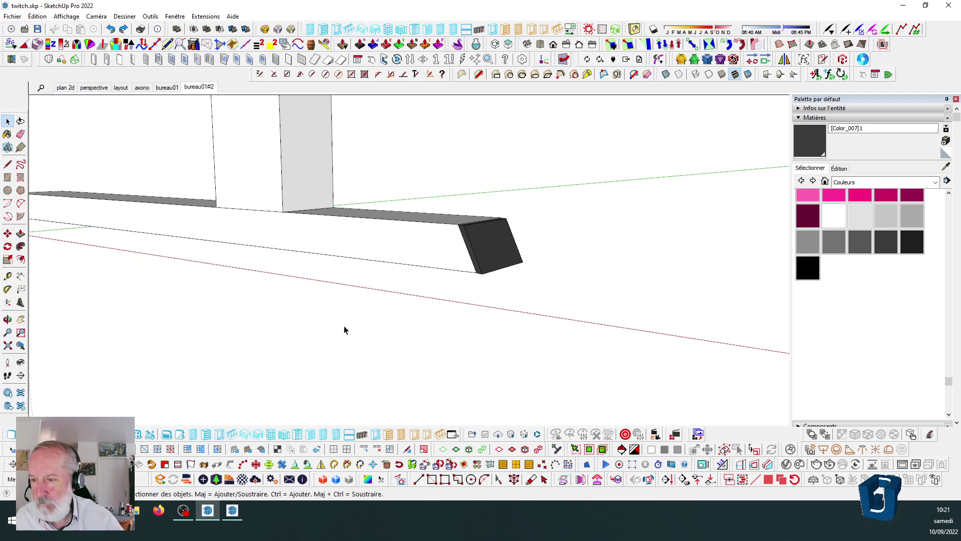
Return to the bureau01#2 scene and open its matched photo for editing.
{"action": "scroll", "coordinate": [350, 328], "scroll_direction": "down", "scroll_amount": 5}
{"action": "left_click", "coordinate": [200, 87]}
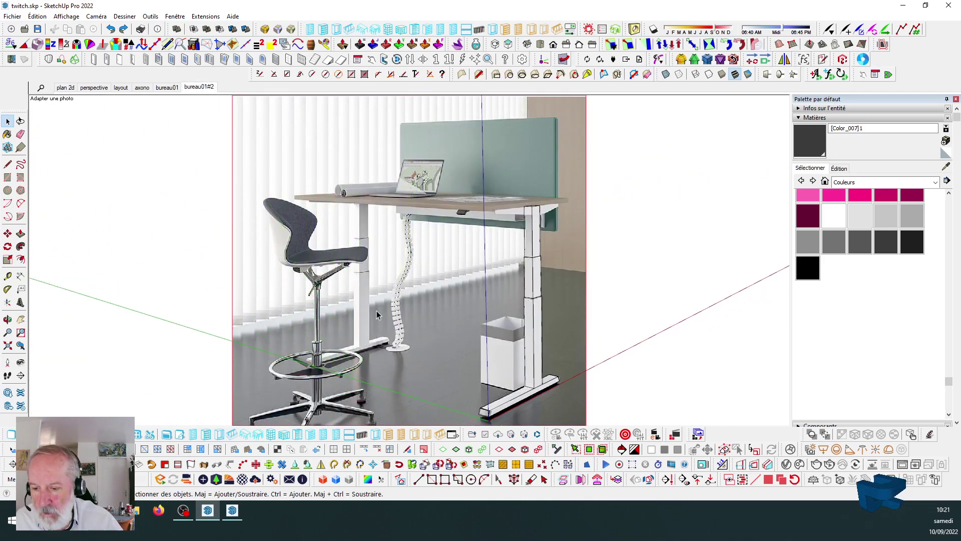
{"action": "scroll", "coordinate": [462, 417], "scroll_direction": "up", "scroll_amount": 8}
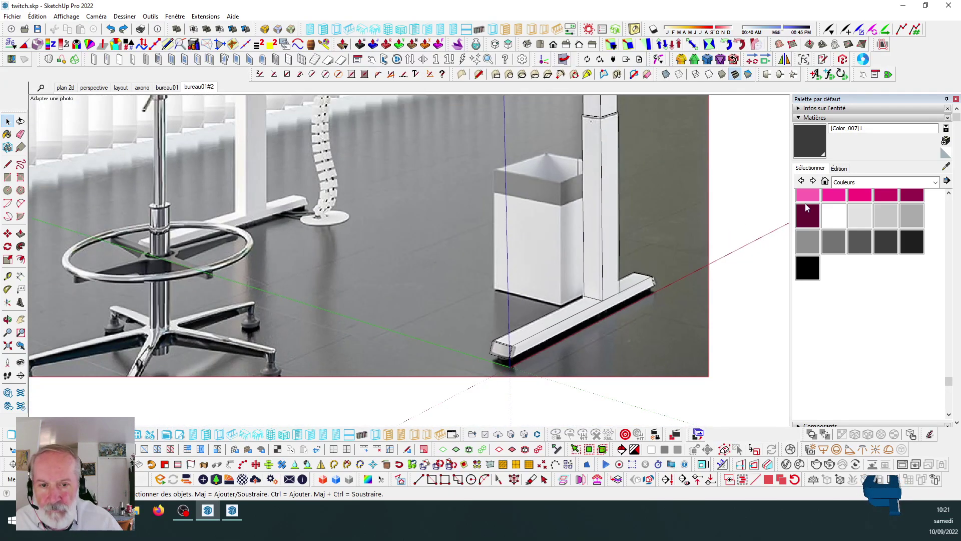
{"action": "left_click", "coordinate": [800, 117]}
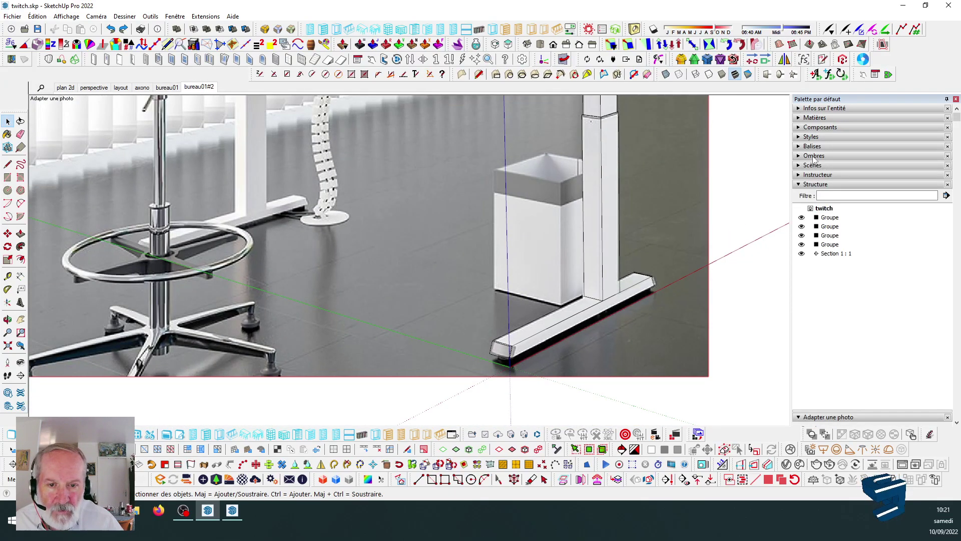
{"action": "left_click", "coordinate": [803, 185]}
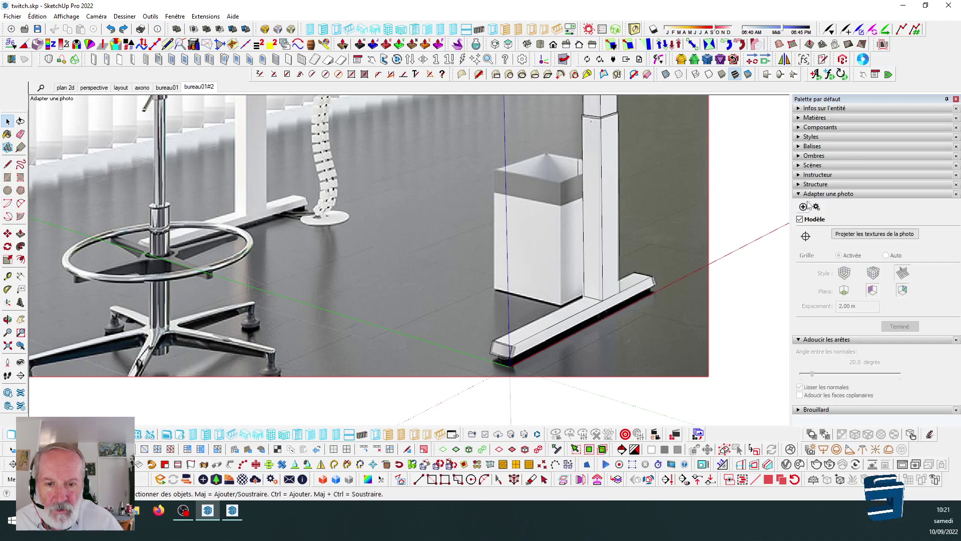
{"action": "left_click", "coordinate": [817, 207]}
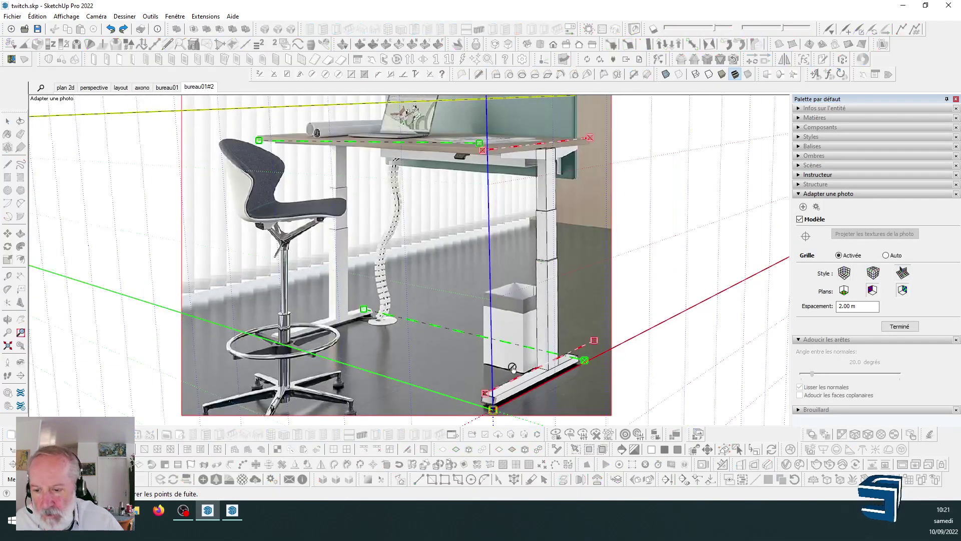
Adjust the matched photo's axis origin slightly at the floor beneath the near end of the right leg's foot.
{"action": "scroll", "coordinate": [500, 418], "scroll_direction": "up", "scroll_amount": 10}
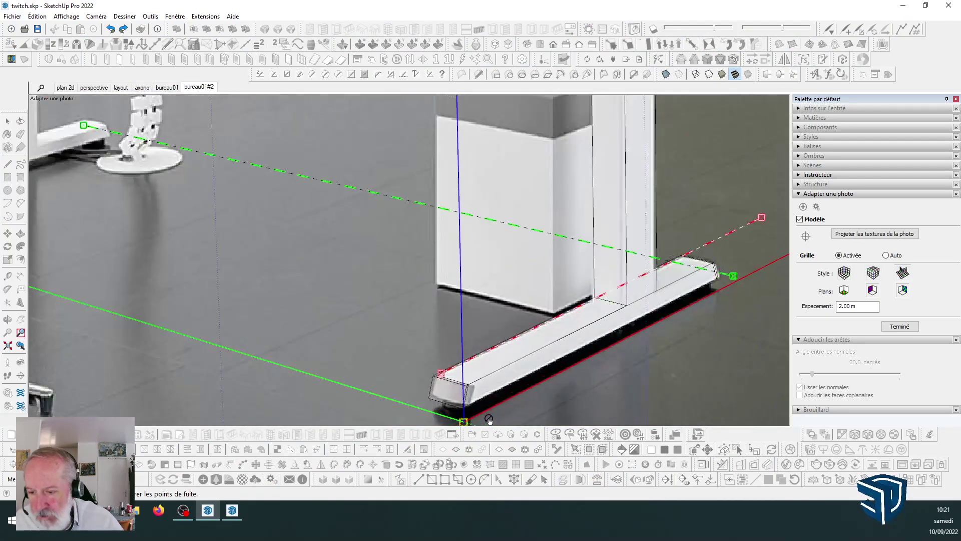
{"action": "scroll", "coordinate": [510, 333], "scroll_direction": "down", "scroll_amount": 5}
{"action": "scroll", "coordinate": [460, 346], "scroll_direction": "up", "scroll_amount": 6}
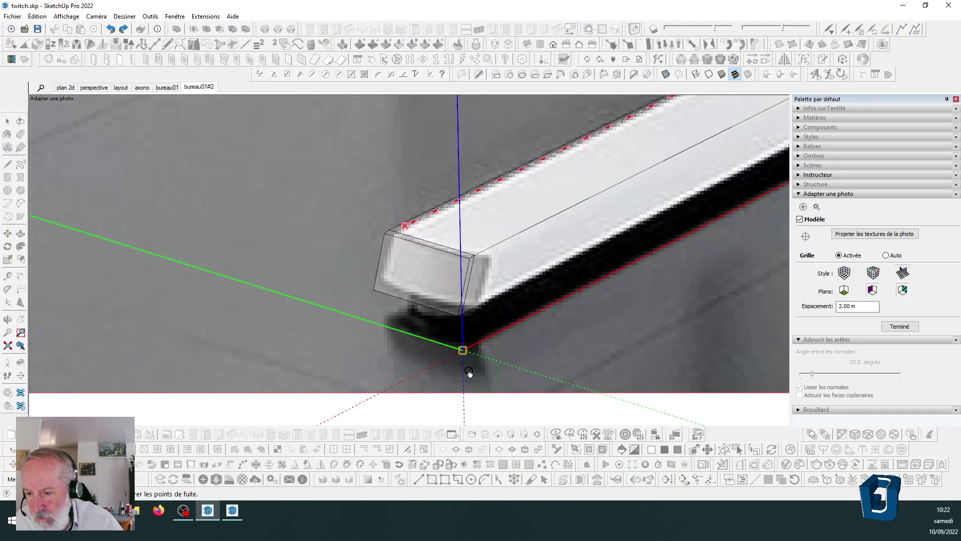
{"action": "left_click_drag", "start_coordinate": [461, 343], "coordinate": [470, 344]}
{"action": "scroll", "coordinate": [470, 344], "scroll_direction": "down", "scroll_amount": 5}
{"action": "scroll", "coordinate": [471, 343], "scroll_direction": "up", "scroll_amount": 5}
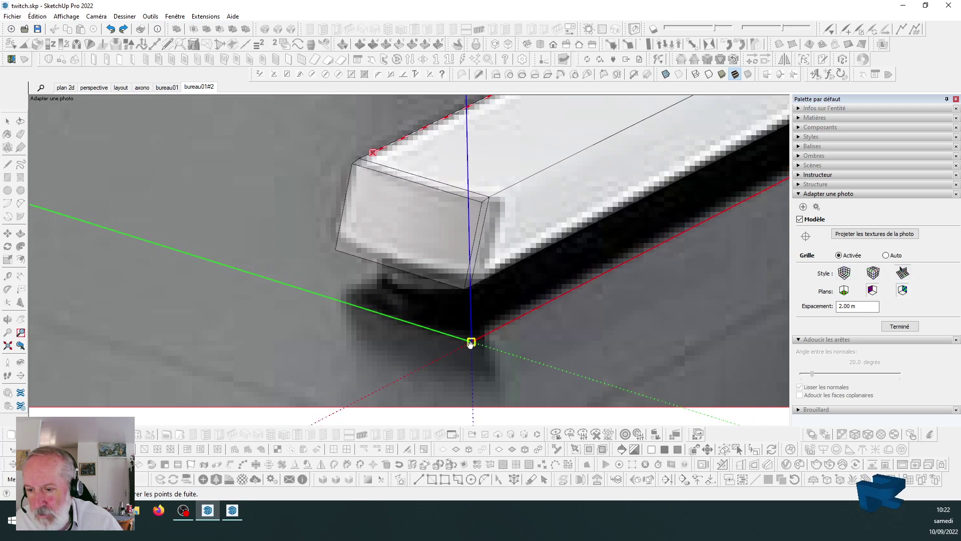
Finish the photo-match adjustment of the bureau01#2 scene with its axes origin at the floor corner below the foot bar.
{"action": "scroll", "coordinate": [423, 339], "scroll_direction": "down", "scroll_amount": 6}
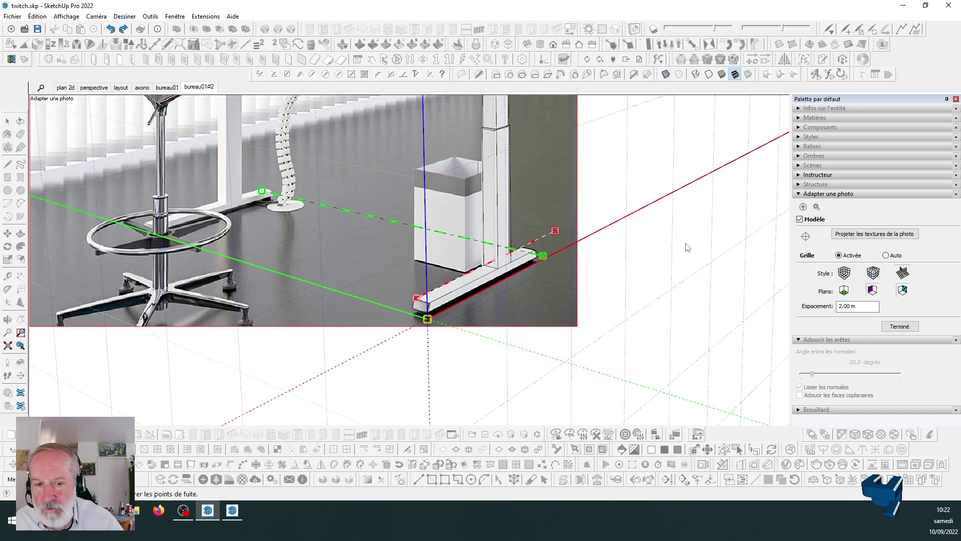
{"action": "left_click", "coordinate": [910, 326]}
{"action": "scroll", "coordinate": [388, 323], "scroll_direction": "up", "scroll_amount": 2}
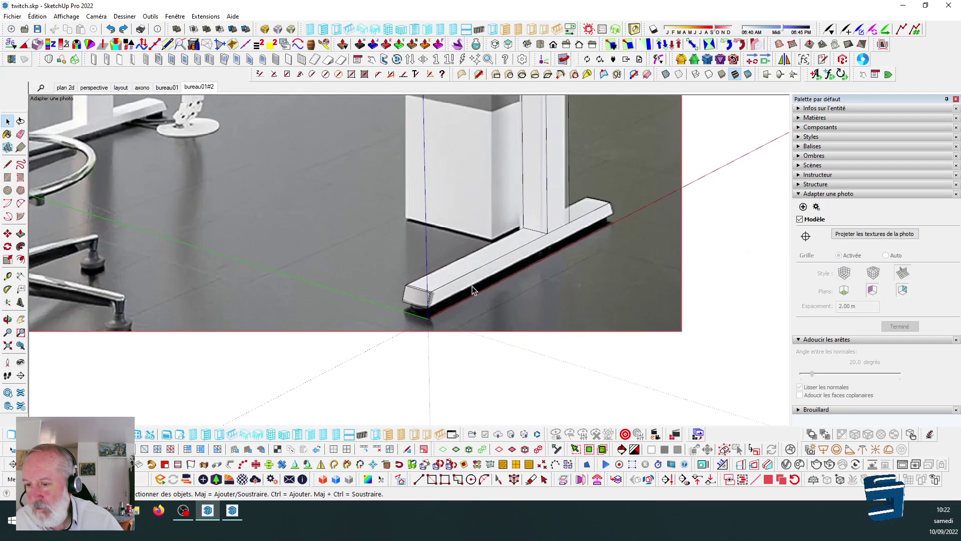
Select the whole desk leg and move it slightly down along the blue axis, closer to the origin.
{"action": "scroll", "coordinate": [451, 281], "scroll_direction": "down", "scroll_amount": 6}
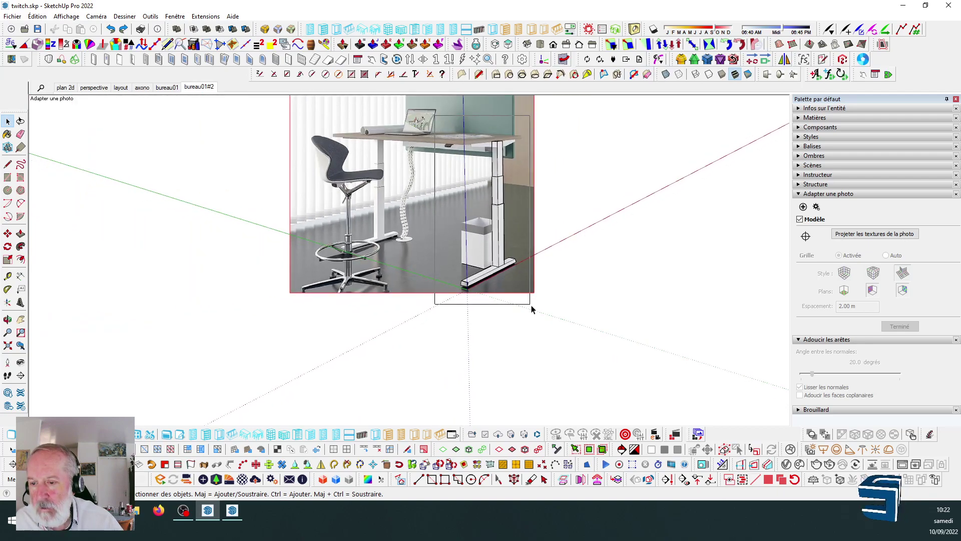
{"action": "left_click", "coordinate": [509, 288]}
{"action": "scroll", "coordinate": [481, 290], "scroll_direction": "up", "scroll_amount": 5}
{"action": "scroll", "coordinate": [482, 294], "scroll_direction": "up", "scroll_amount": 4}
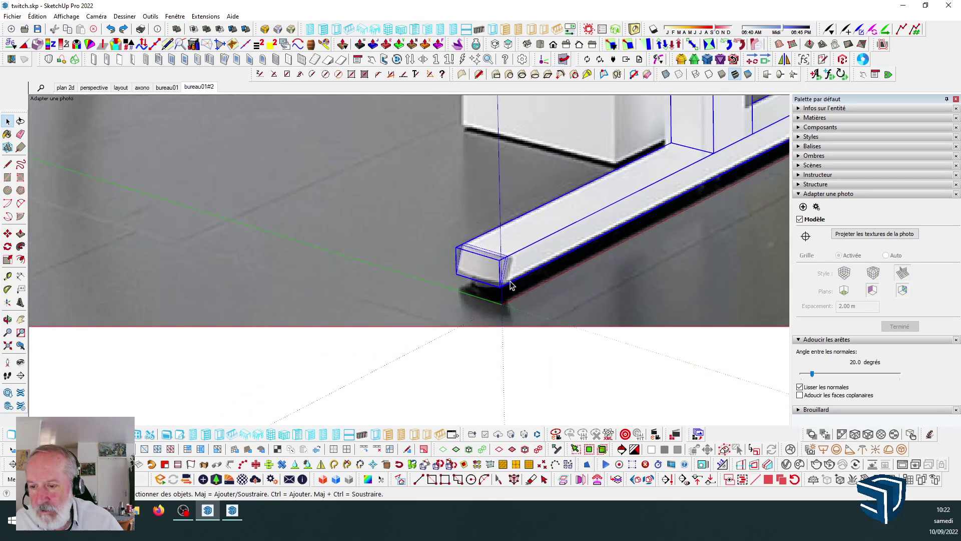
{"action": "left_click", "coordinate": [7, 233]}
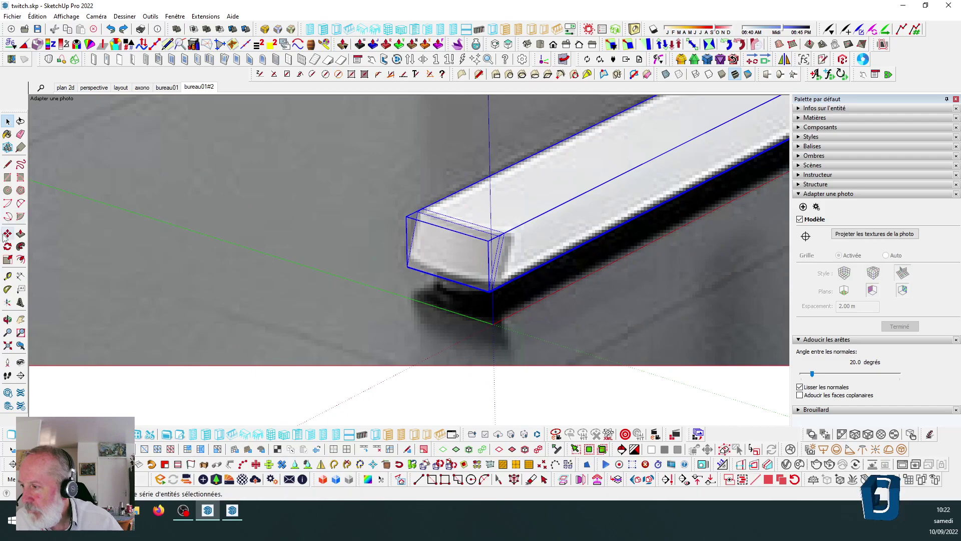
{"action": "scroll", "coordinate": [468, 264], "scroll_direction": "up", "scroll_amount": 5}
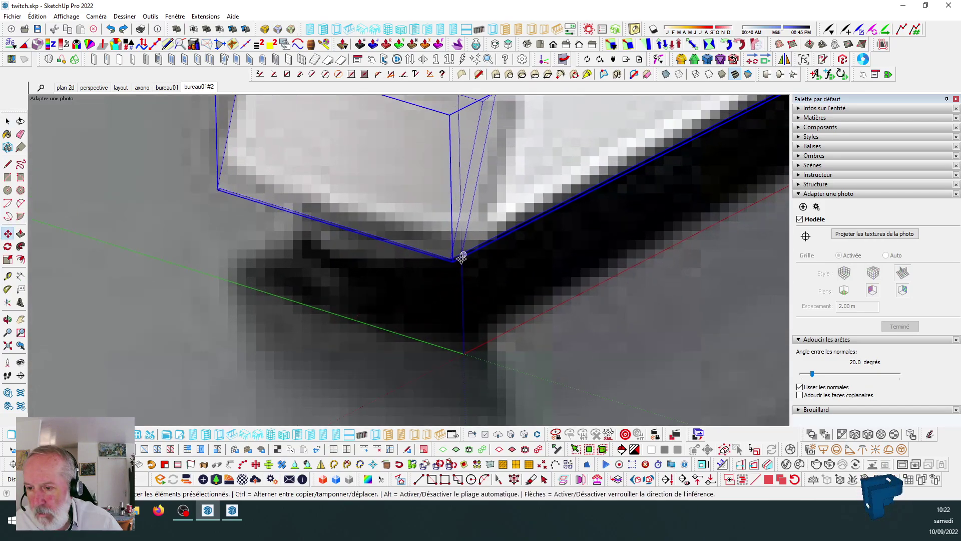
{"action": "left_click_drag", "start_coordinate": [452, 259], "coordinate": [452, 289]}
{"action": "scroll", "coordinate": [452, 289], "scroll_direction": "down", "scroll_amount": 10}
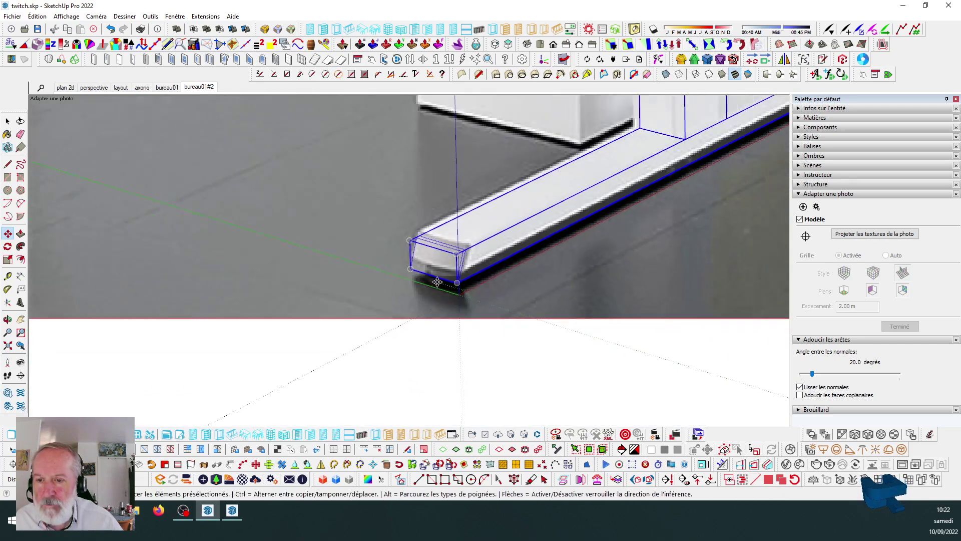
{"action": "scroll", "coordinate": [437, 283], "scroll_direction": "down", "scroll_amount": 3}
{"action": "key", "text": "space"}
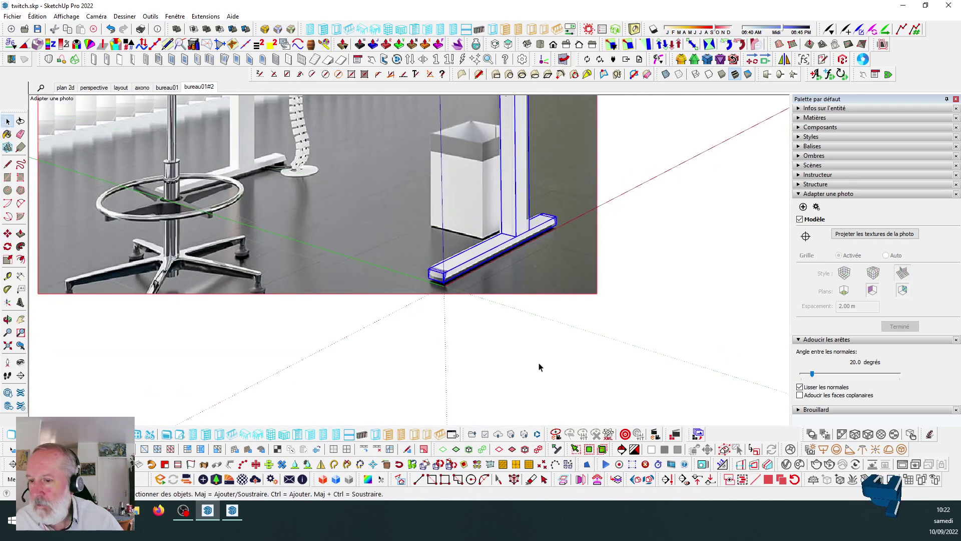
{"action": "left_click", "coordinate": [573, 352]}
Push/Pull the circle under the end of the foot bar down to the level of the axes origin to form a foot pad.
{"action": "middle_click_drag", "start_coordinate": [573, 352], "coordinate": [390, 268]}
{"action": "middle_click_drag", "start_coordinate": [506, 262], "coordinate": [410, 281]}
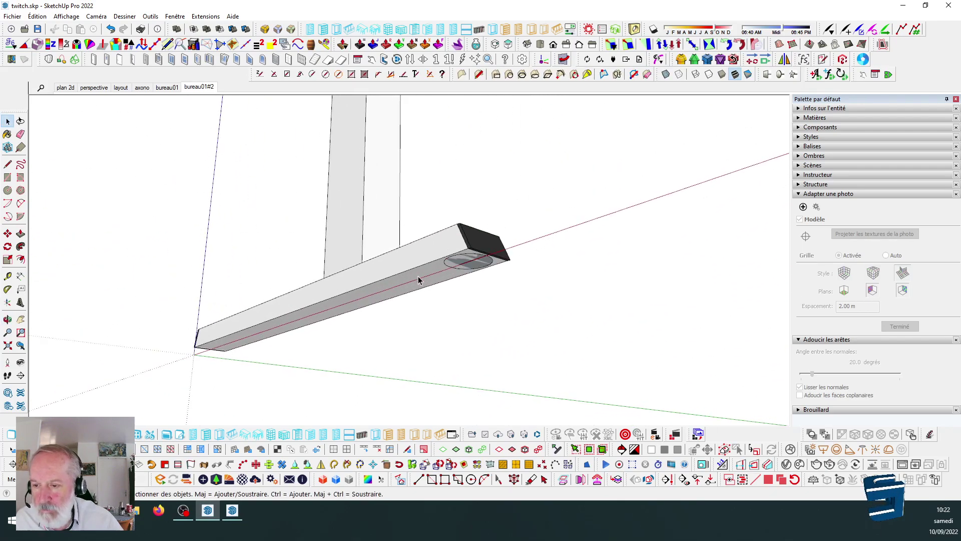
{"action": "scroll", "coordinate": [425, 278], "scroll_direction": "up", "scroll_amount": 2}
{"action": "left_click", "coordinate": [20, 233]}
{"action": "scroll", "coordinate": [390, 241], "scroll_direction": "down", "scroll_amount": 2}
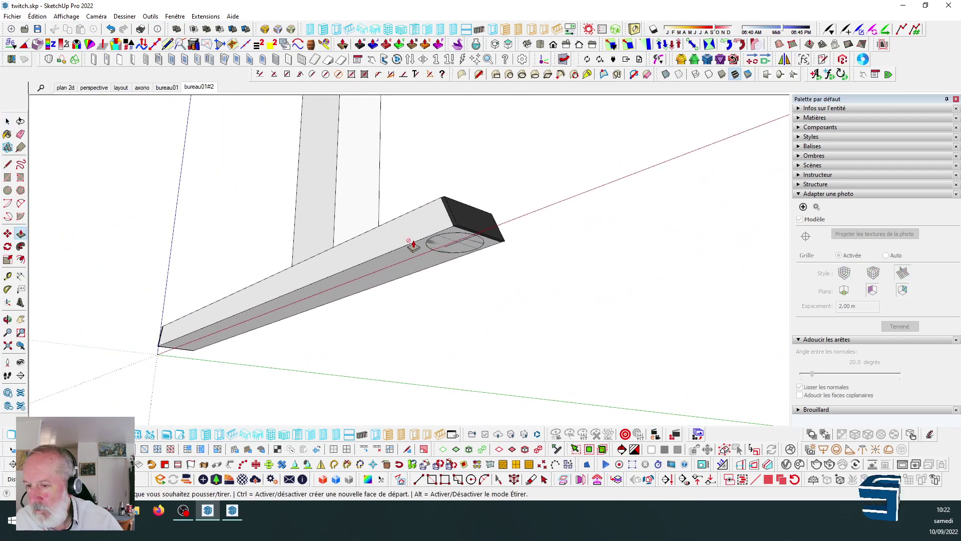
{"action": "left_click", "coordinate": [436, 244]}
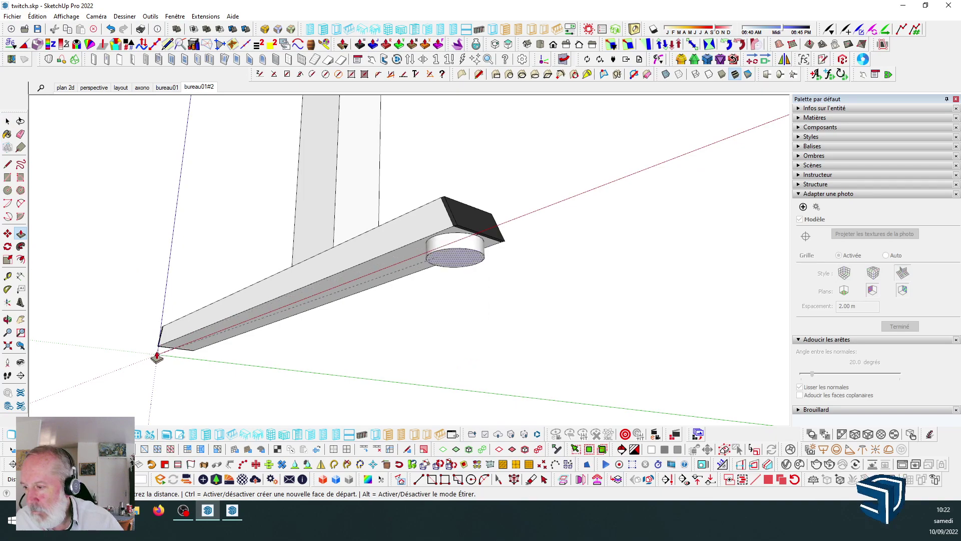
{"action": "key", "text": "Escape"}
{"action": "scroll", "coordinate": [493, 257], "scroll_direction": "up", "scroll_amount": 1}
{"action": "left_click", "coordinate": [438, 249]}
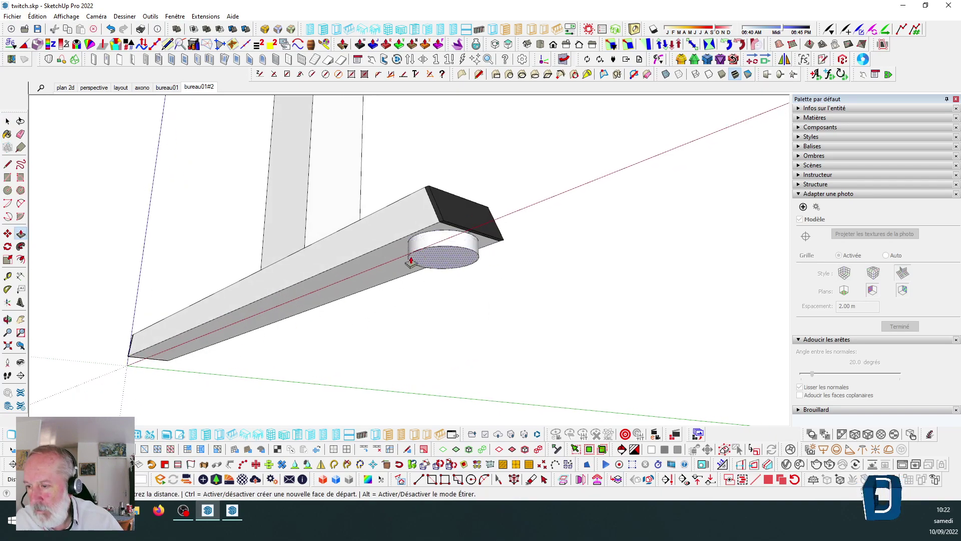
{"action": "left_click", "coordinate": [127, 370]}
{"action": "middle_click_drag", "start_coordinate": [466, 270], "coordinate": [408, 272]}
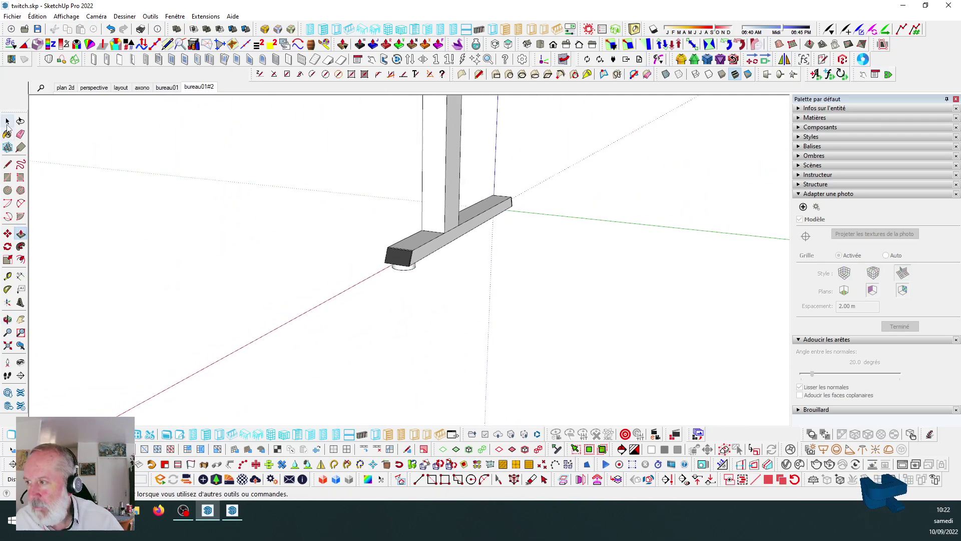
Select the entire cylindrical foot pad and paint it with the dark grey Color_007 material.
{"action": "left_click", "coordinate": [8, 122]}
{"action": "scroll", "coordinate": [500, 289], "scroll_direction": "up", "scroll_amount": 5}
{"action": "middle_click_drag", "start_coordinate": [306, 251], "coordinate": [294, 235]}
{"action": "left_click", "coordinate": [294, 238]}
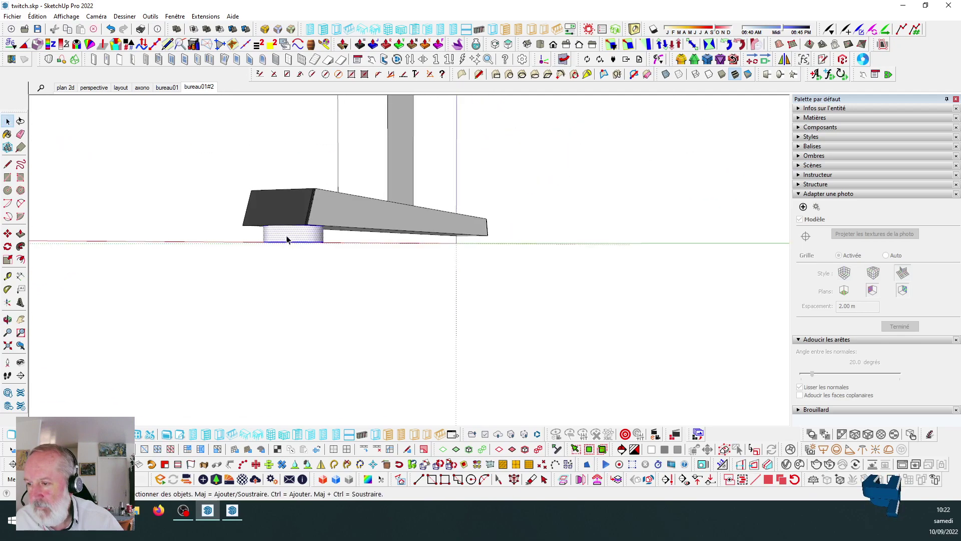
{"action": "left_click", "coordinate": [838, 118]}
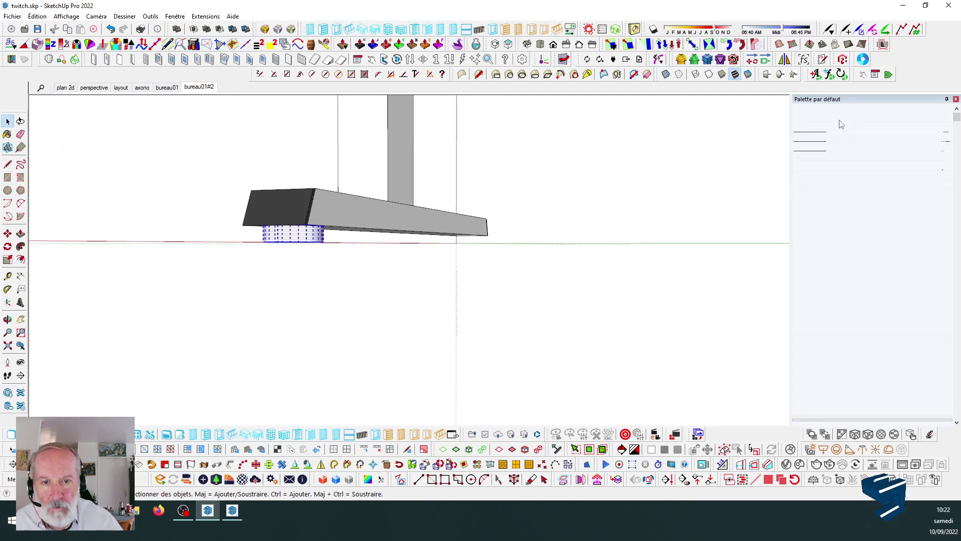
{"action": "left_click", "coordinate": [317, 233]}
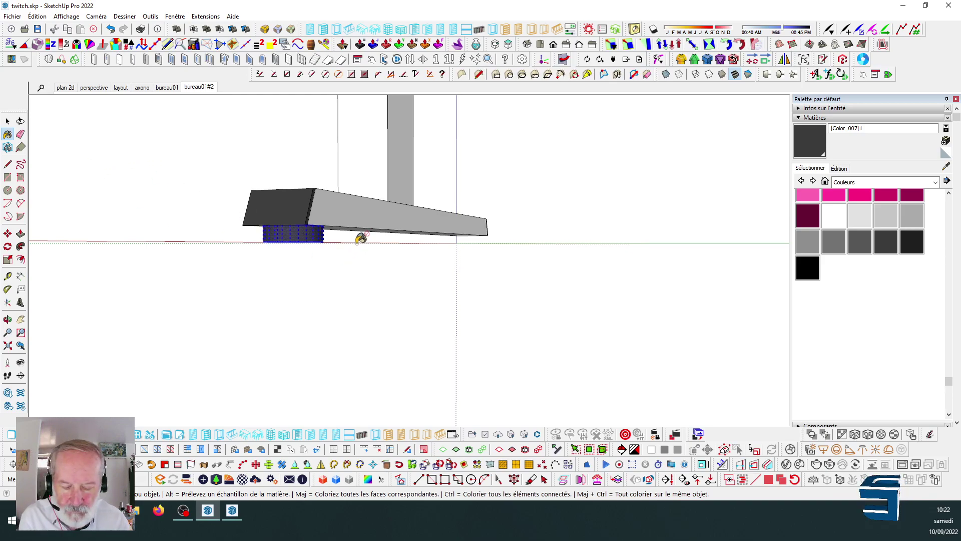
Group the foot pad and mirror a copy to the other end of the foot bar, using a three-point plane through the bar's middle.
{"action": "mouse_move", "coordinate": [215, 242]}
{"action": "middle_mouse_down"}
{"action": "mouse_move", "coordinate": [455, 234]}
{"action": "mouse_move", "coordinate": [339, 279]}
{"action": "mouse_move", "coordinate": [179, 234]}
{"action": "middle_mouse_up"}
{"action": "left_click", "coordinate": [7, 121]}
{"action": "middle_click_drag", "start_coordinate": [111, 172], "coordinate": [177, 197]}
{"action": "middle_click_drag", "start_coordinate": [368, 226], "coordinate": [433, 249]}
{"action": "scroll", "coordinate": [433, 250], "scroll_direction": "up", "scroll_amount": 1}
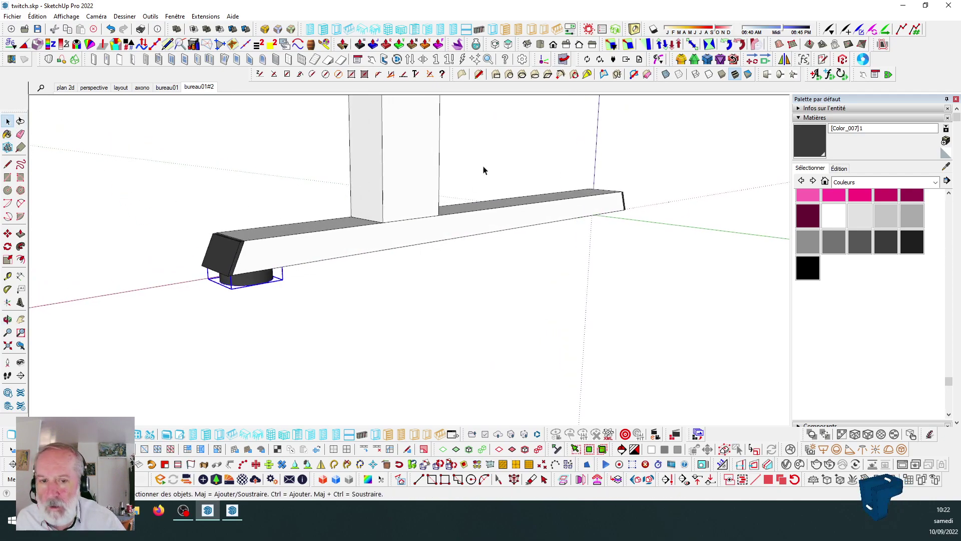
{"action": "left_click", "coordinate": [322, 467]}
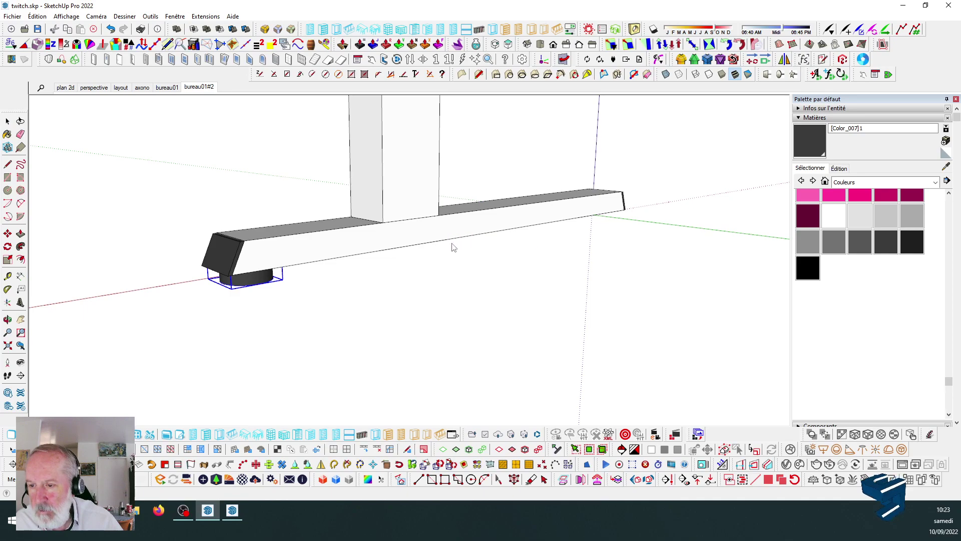
{"action": "left_click", "coordinate": [483, 237]}
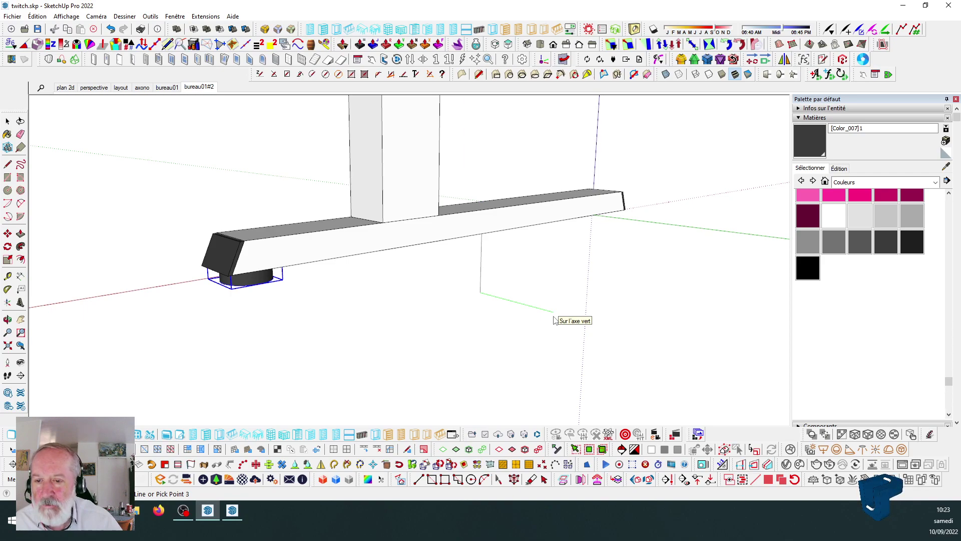
{"action": "left_click", "coordinate": [553, 317]}
{"action": "middle_click_drag", "start_coordinate": [618, 259], "coordinate": [482, 272]}
{"action": "scroll", "coordinate": [407, 311], "scroll_direction": "down", "scroll_amount": 8}
{"action": "middle_click_drag", "start_coordinate": [429, 323], "coordinate": [470, 144]}
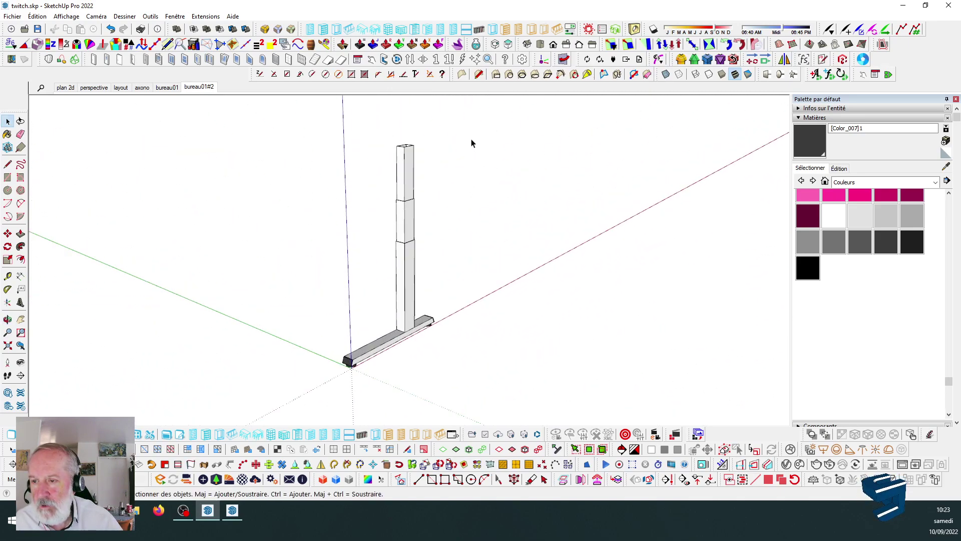
In the bureau01#2 photo view, draw the front bracket outline from the post's top corner along the red axis, down the blue axis and back to the post.
{"action": "left_click", "coordinate": [200, 88]}
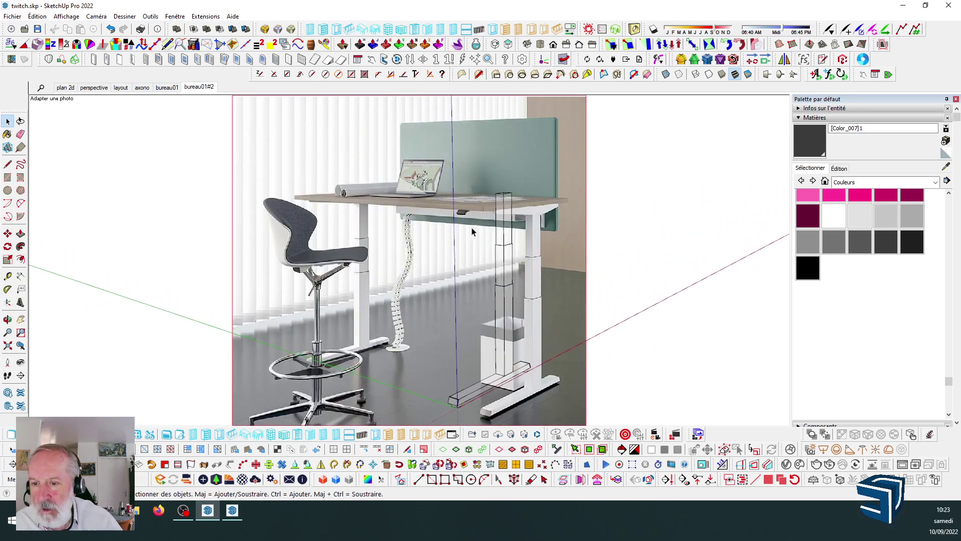
{"action": "scroll", "coordinate": [547, 213], "scroll_direction": "up", "scroll_amount": 5}
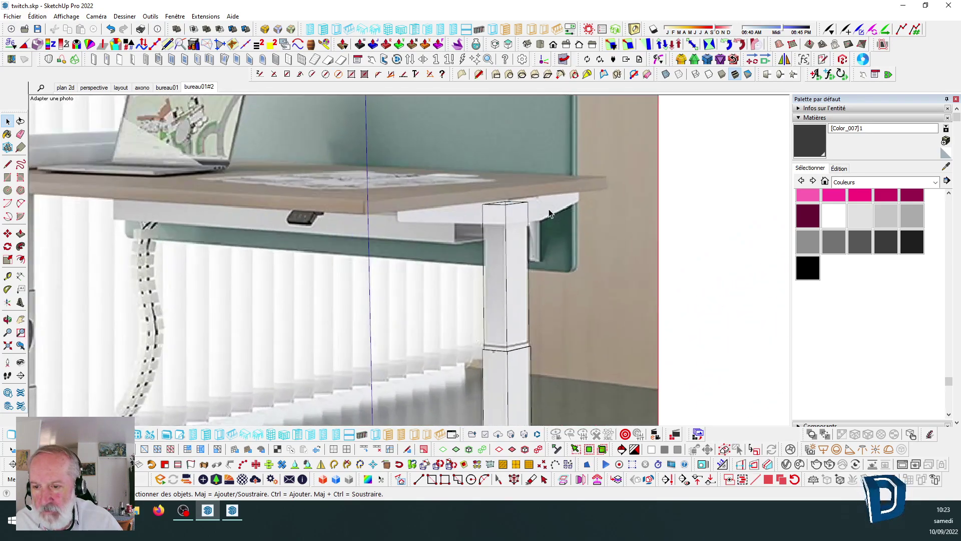
{"action": "left_click", "coordinate": [8, 163]}
{"action": "scroll", "coordinate": [501, 212], "scroll_direction": "up", "scroll_amount": 2}
{"action": "scroll", "coordinate": [501, 212], "scroll_direction": "up", "scroll_amount": 1}
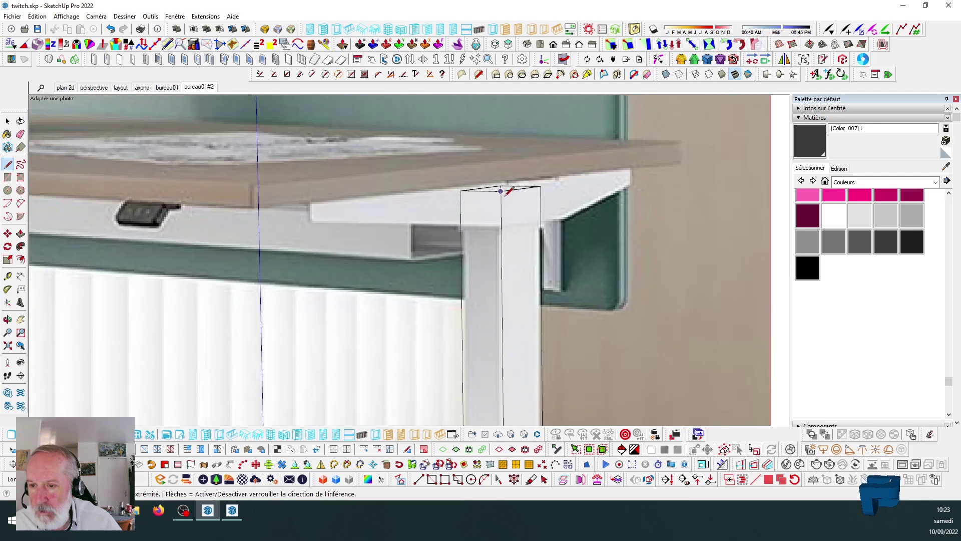
{"action": "left_click", "coordinate": [501, 191]}
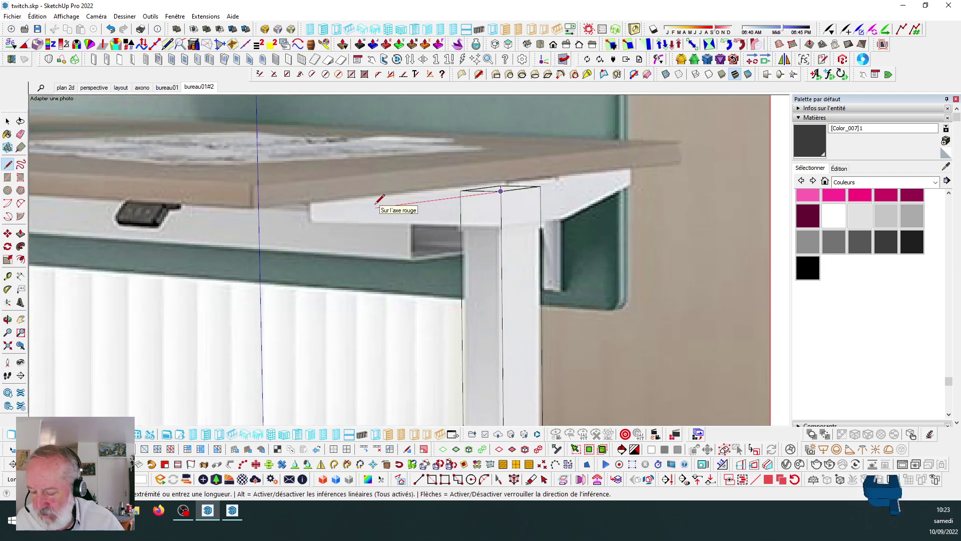
{"action": "key", "text": "shift"}
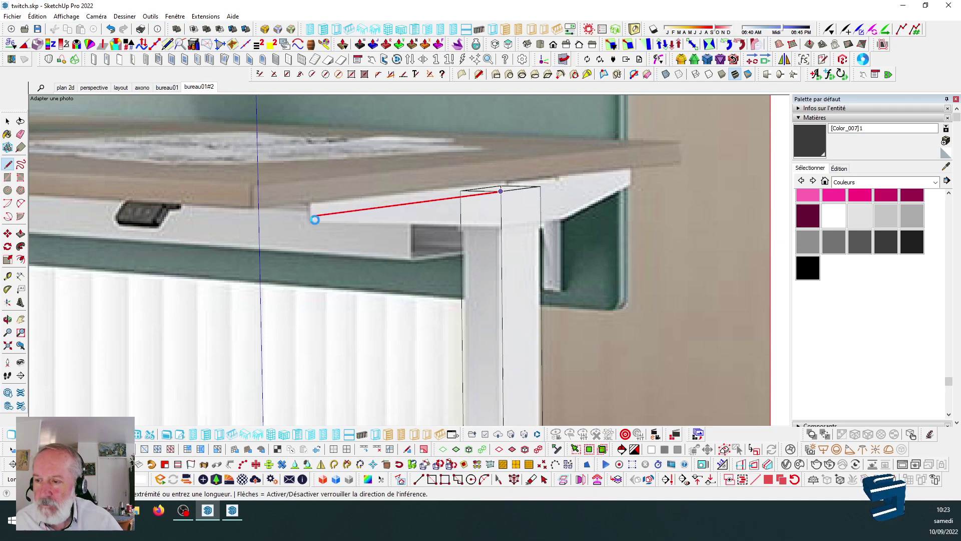
{"action": "left_click", "coordinate": [336, 221]}
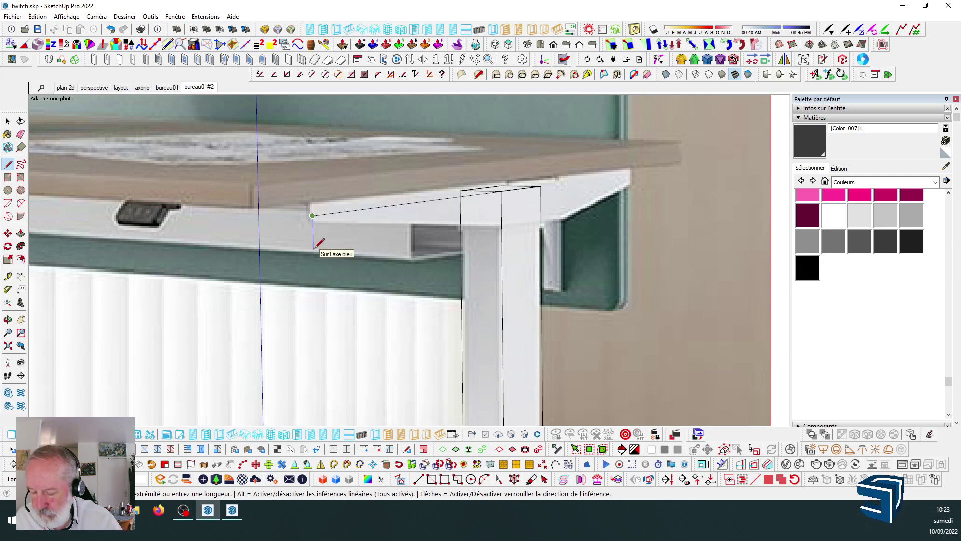
{"action": "key", "text": "shift"}
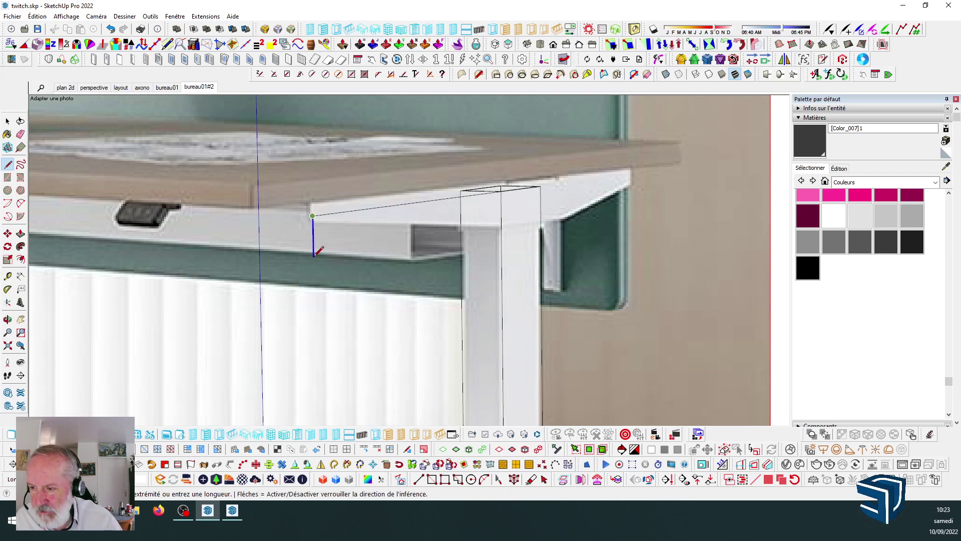
{"action": "left_click", "coordinate": [502, 222]}
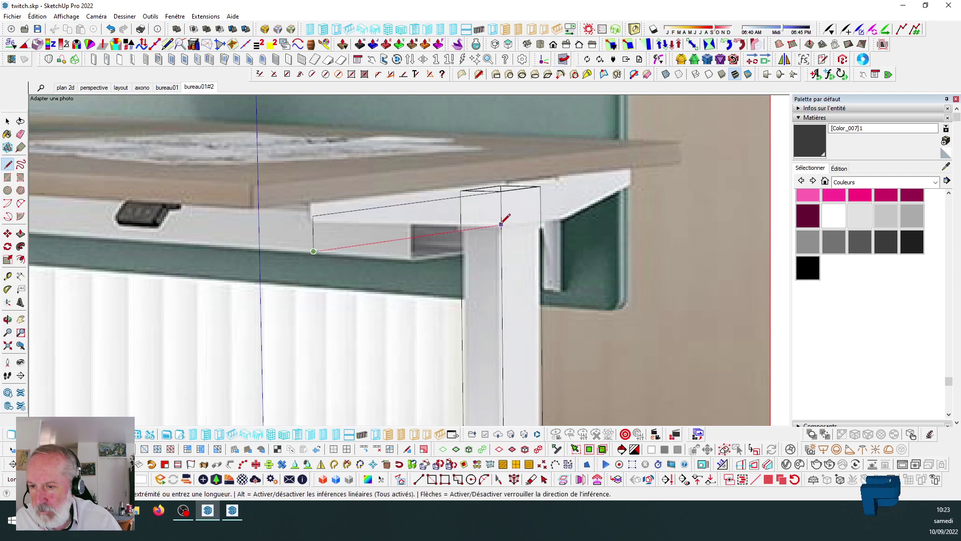
{"action": "left_click", "coordinate": [501, 225]}
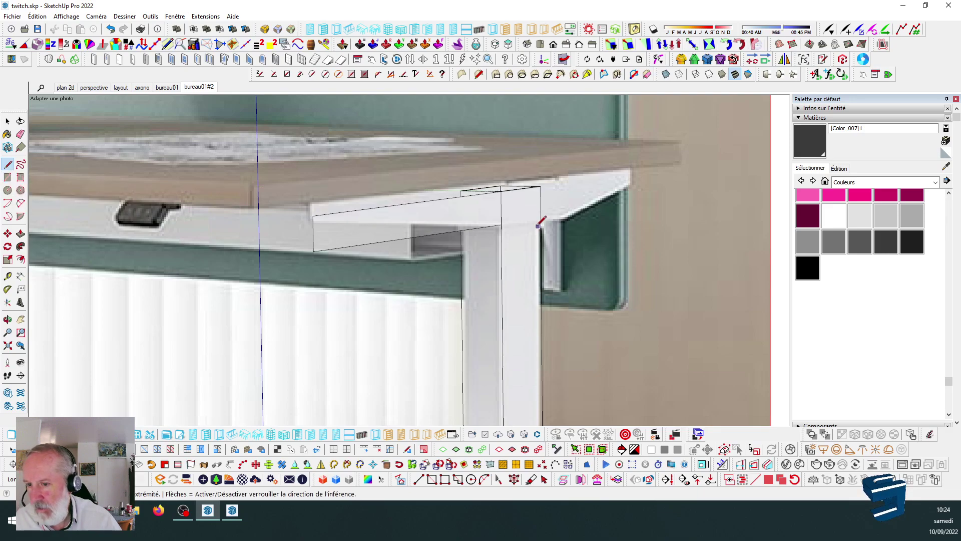
Draw the bracket's tapered lower edge from the post to the front tip and erase the excess lines below it.
{"action": "scroll", "coordinate": [529, 223], "scroll_direction": "up", "scroll_amount": 3}
{"action": "left_click", "coordinate": [481, 224]}
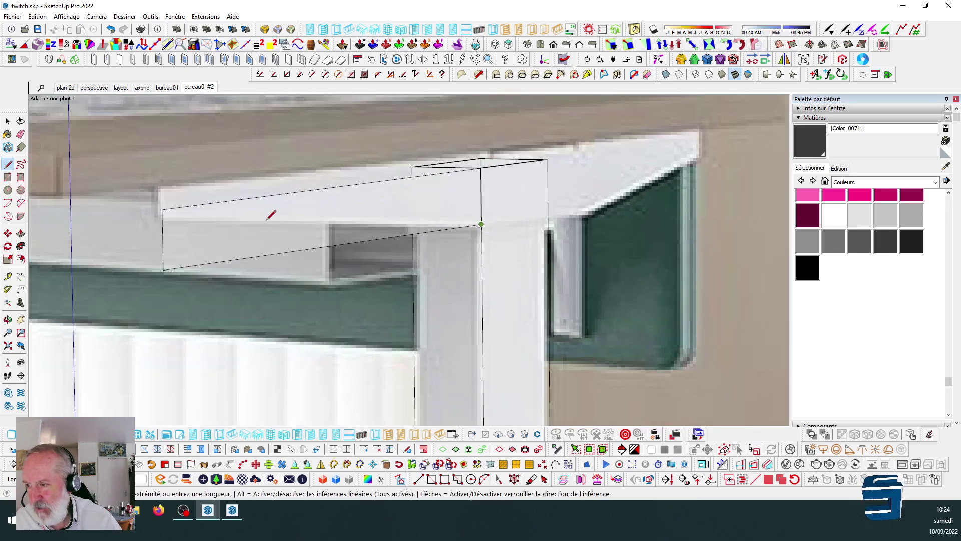
{"action": "scroll", "coordinate": [201, 220], "scroll_direction": "up", "scroll_amount": 2}
{"action": "left_click", "coordinate": [153, 224]}
{"action": "scroll", "coordinate": [210, 199], "scroll_direction": "down", "scroll_amount": 4}
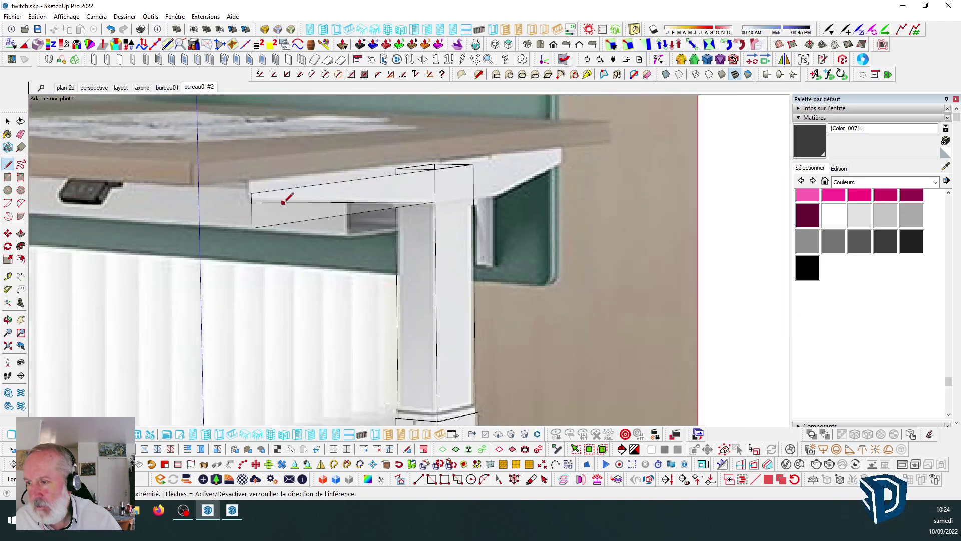
{"action": "left_click", "coordinate": [21, 134]}
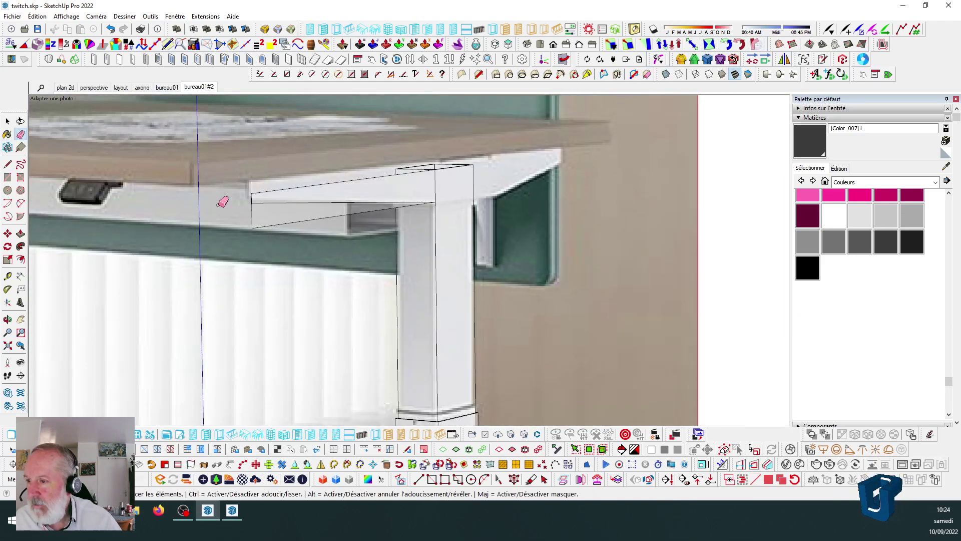
{"action": "left_click_drag", "start_coordinate": [253, 224], "coordinate": [257, 215]}
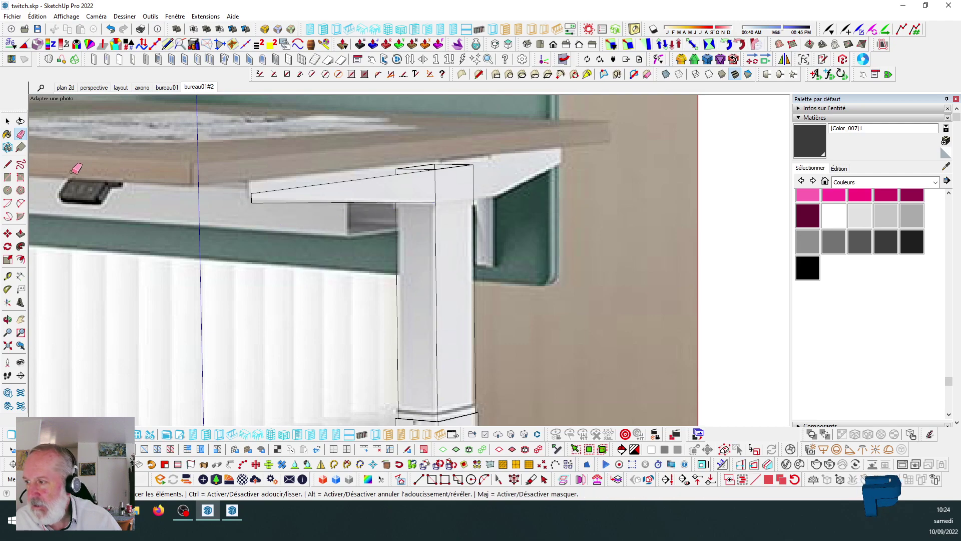
Draw the rear bracket outline from the post's rear top corner along the red axis, down the blue axis and back to the post.
{"action": "left_click", "coordinate": [7, 164]}
{"action": "scroll", "coordinate": [515, 142], "scroll_direction": "up", "scroll_amount": 2}
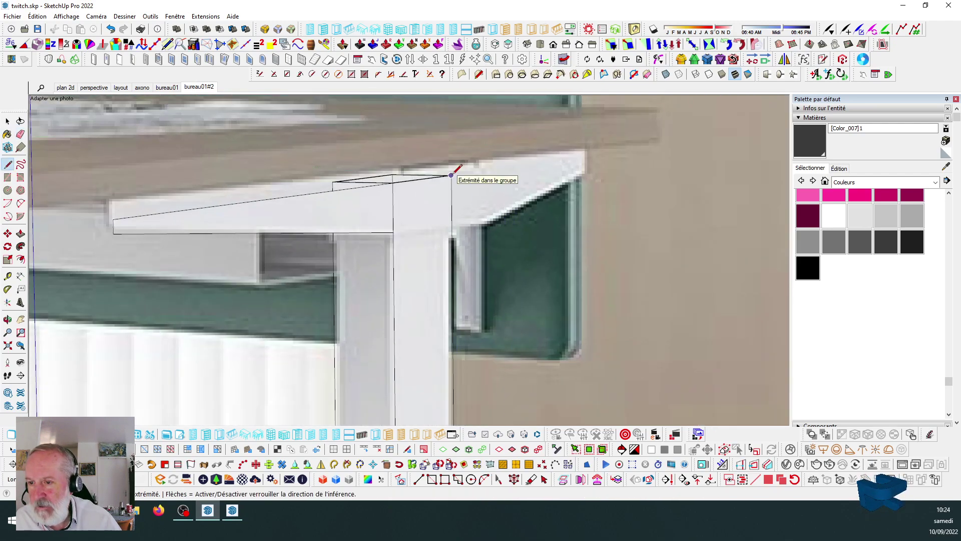
{"action": "left_click", "coordinate": [452, 174]}
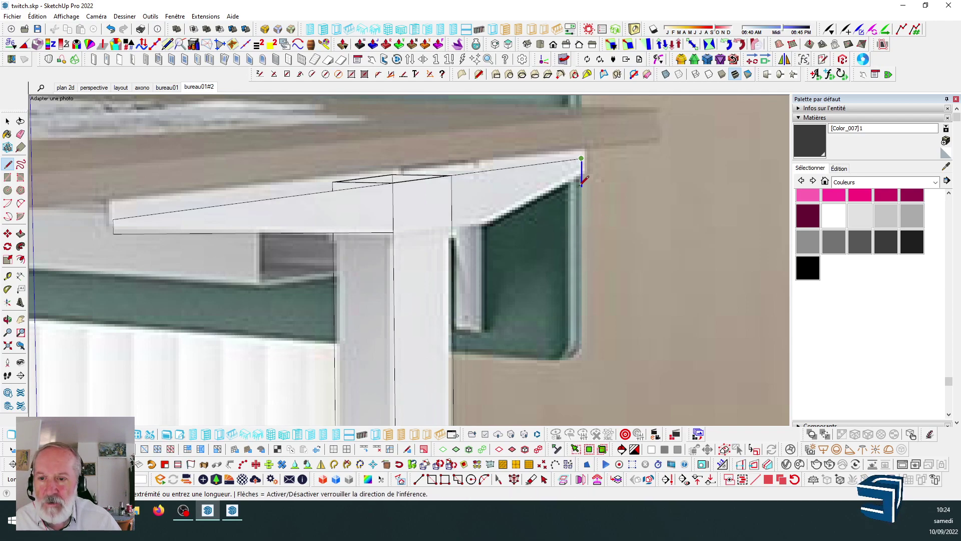
{"action": "left_click", "coordinate": [394, 231]}
{"action": "left_click", "coordinate": [394, 231]}
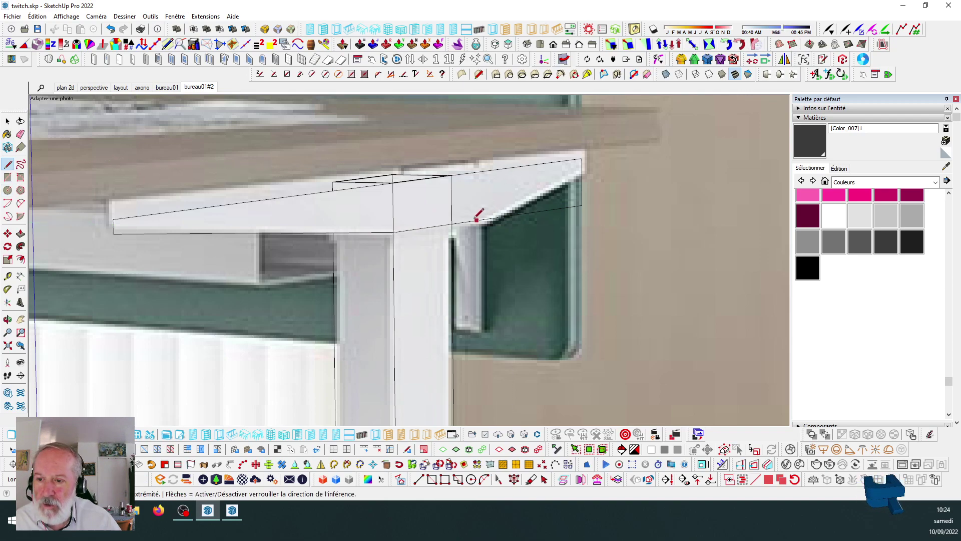
Draw the rear bracket's tapered lower edge, aligning its tip with the front bracket's lower corner, and erase the excess lines below it.
{"action": "left_click", "coordinate": [452, 223]}
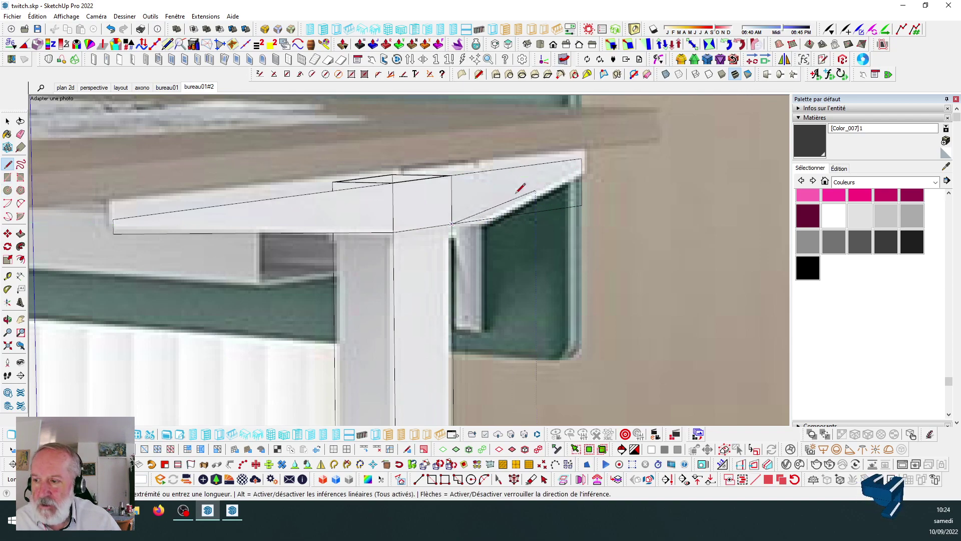
{"action": "mouse_move", "coordinate": [114, 233]}
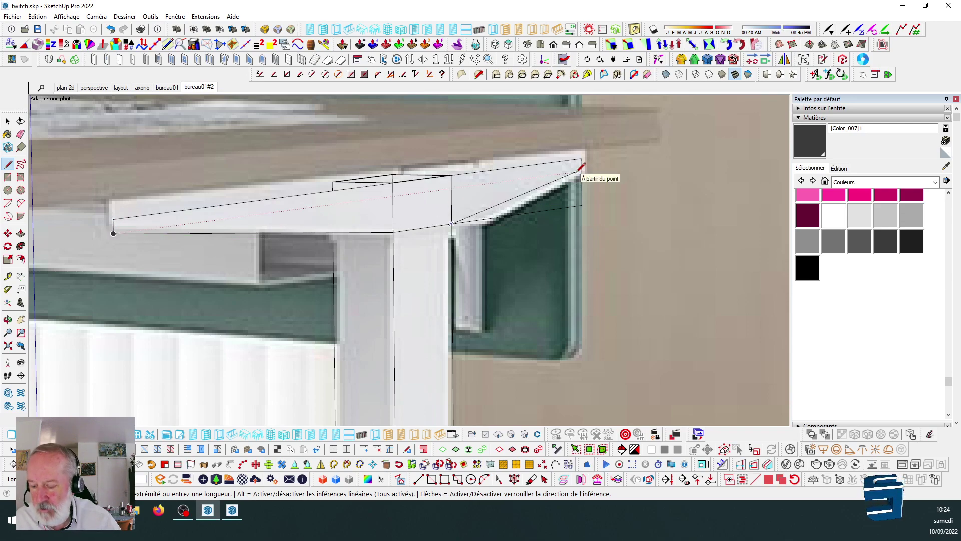
{"action": "key", "text": "shift"}
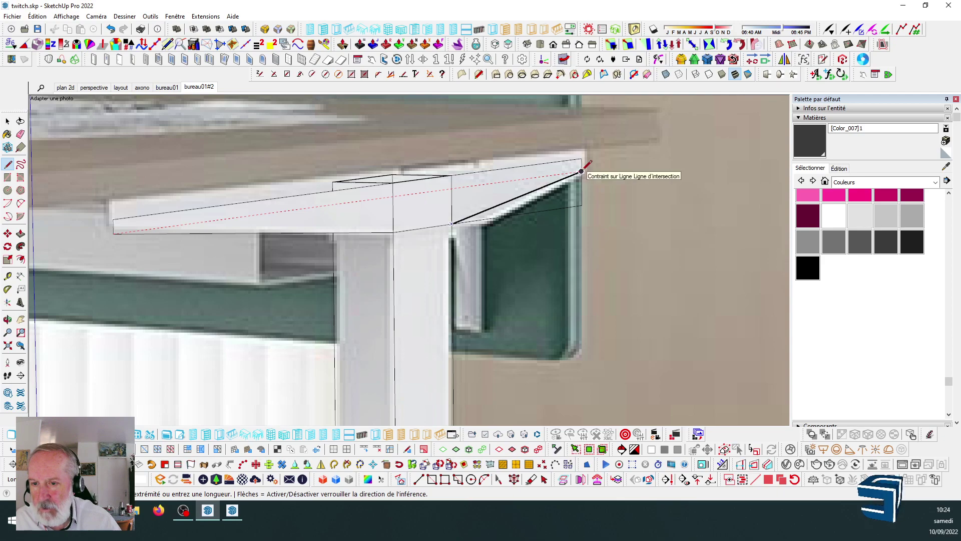
{"action": "left_click", "coordinate": [584, 168]}
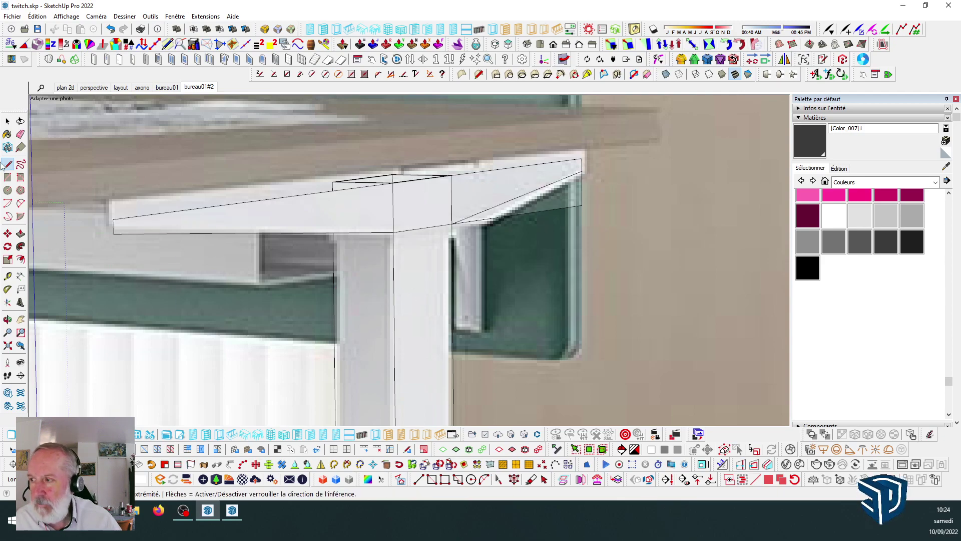
{"action": "left_click", "coordinate": [20, 134]}
{"action": "left_click", "coordinate": [583, 203]}
Extrude the front bracket face outward with Push/Pull into a thin plate.
{"action": "mouse_move", "coordinate": [532, 214]}
{"action": "middle_mouse_down"}
{"action": "mouse_move", "coordinate": [403, 259]}
{"action": "mouse_move", "coordinate": [528, 212]}
{"action": "mouse_move", "coordinate": [468, 265]}
{"action": "mouse_move", "coordinate": [491, 265]}
{"action": "middle_mouse_up"}
{"action": "scroll", "coordinate": [476, 232], "scroll_direction": "up", "scroll_amount": 3}
{"action": "scroll", "coordinate": [472, 219], "scroll_direction": "down", "scroll_amount": 1}
{"action": "scroll", "coordinate": [468, 219], "scroll_direction": "up", "scroll_amount": 3}
{"action": "scroll", "coordinate": [467, 210], "scroll_direction": "down", "scroll_amount": 4}
{"action": "middle_click_drag", "start_coordinate": [468, 205], "coordinate": [175, 233]}
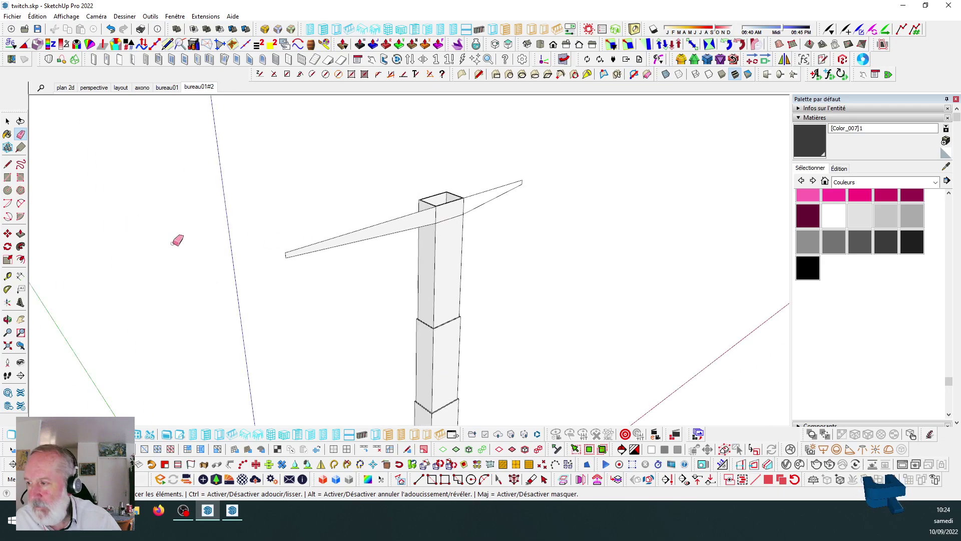
{"action": "scroll", "coordinate": [176, 248], "scroll_direction": "up", "scroll_amount": 2}
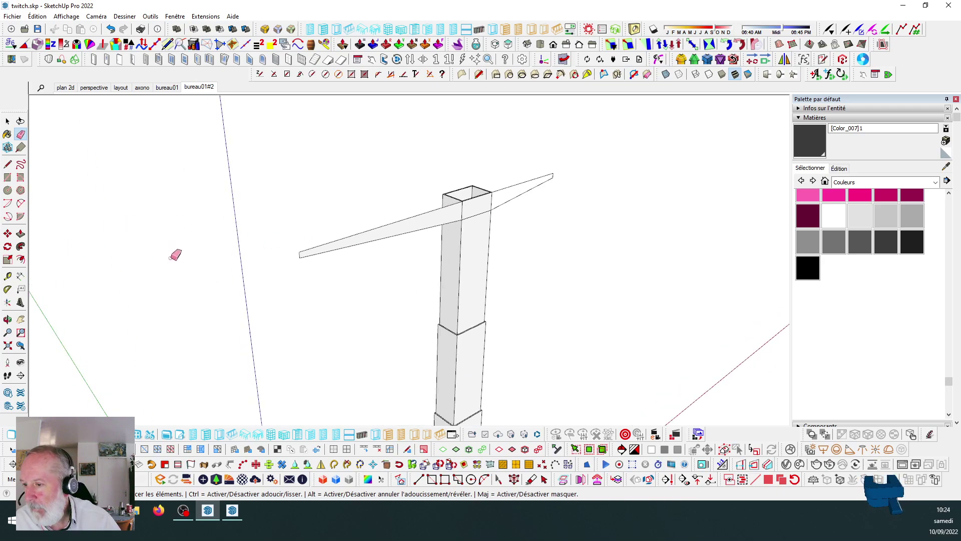
{"action": "left_click", "coordinate": [21, 234]}
{"action": "scroll", "coordinate": [467, 254], "scroll_direction": "up", "scroll_amount": 5}
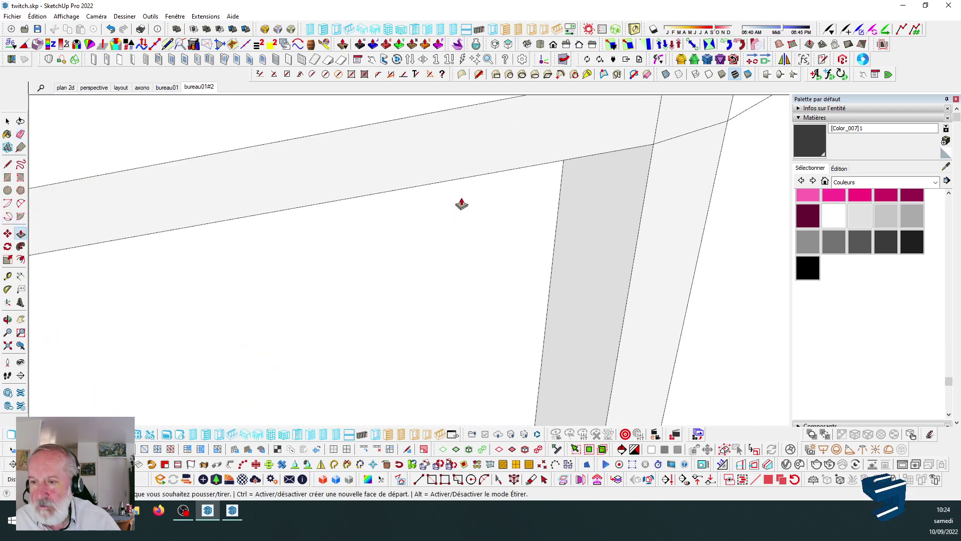
{"action": "scroll", "coordinate": [462, 207], "scroll_direction": "down", "scroll_amount": 4}
{"action": "left_click", "coordinate": [455, 189]}
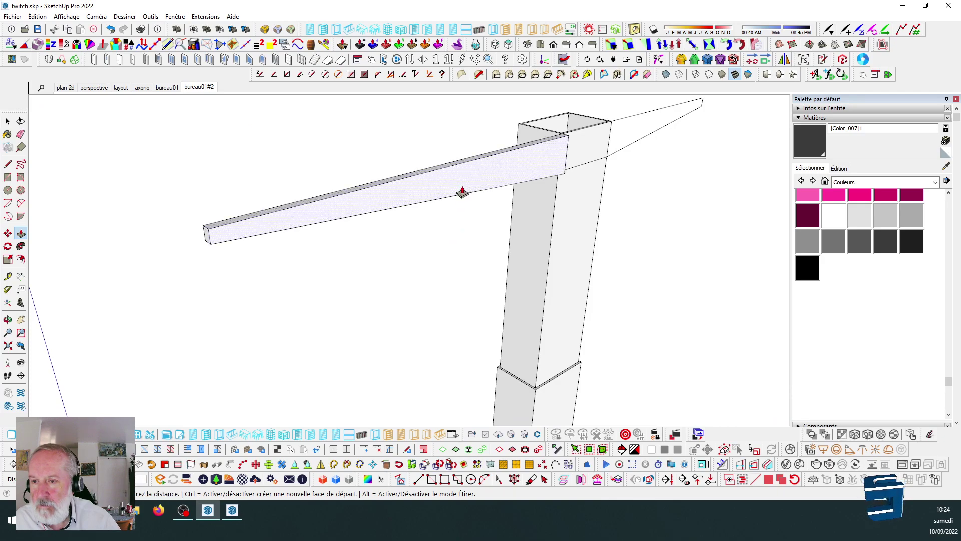
{"action": "left_click", "coordinate": [457, 189]}
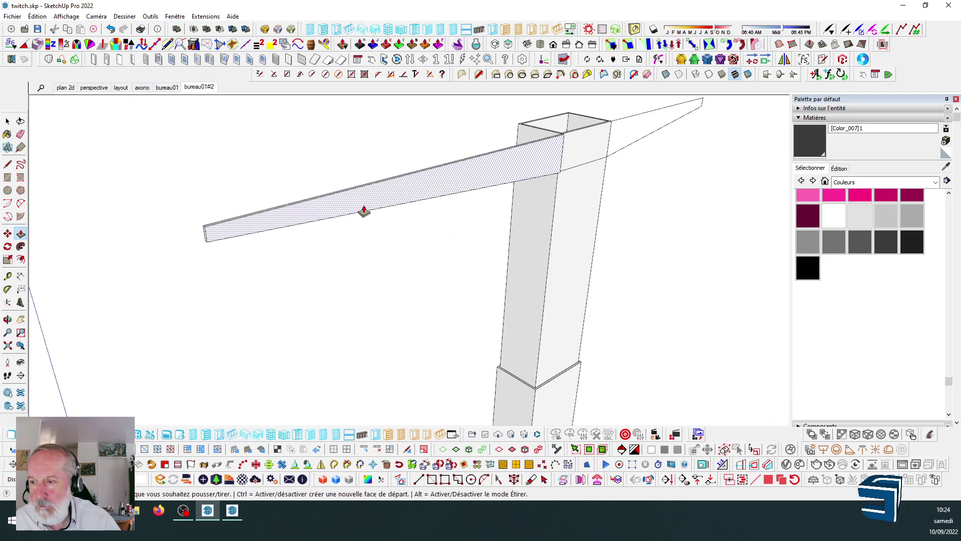
Adjust the front bracket plate's thickness by pushing its outer face further out.
{"action": "scroll", "coordinate": [386, 208], "scroll_direction": "up", "scroll_amount": 3}
{"action": "scroll", "coordinate": [141, 281], "scroll_direction": "up", "scroll_amount": 4}
{"action": "scroll", "coordinate": [309, 269], "scroll_direction": "down", "scroll_amount": 4}
{"action": "scroll", "coordinate": [429, 273], "scroll_direction": "up", "scroll_amount": 2}
{"action": "left_click", "coordinate": [451, 262]}
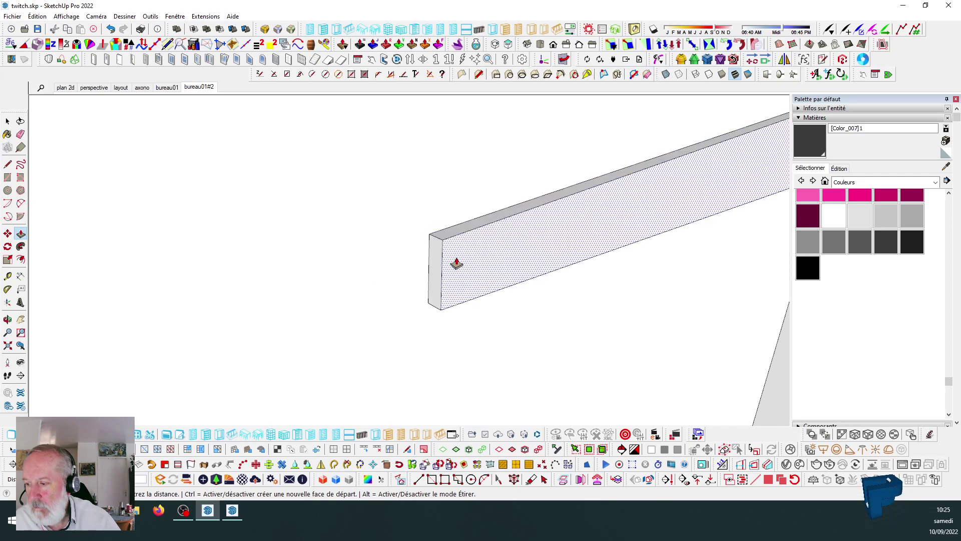
{"action": "left_click", "coordinate": [457, 264]}
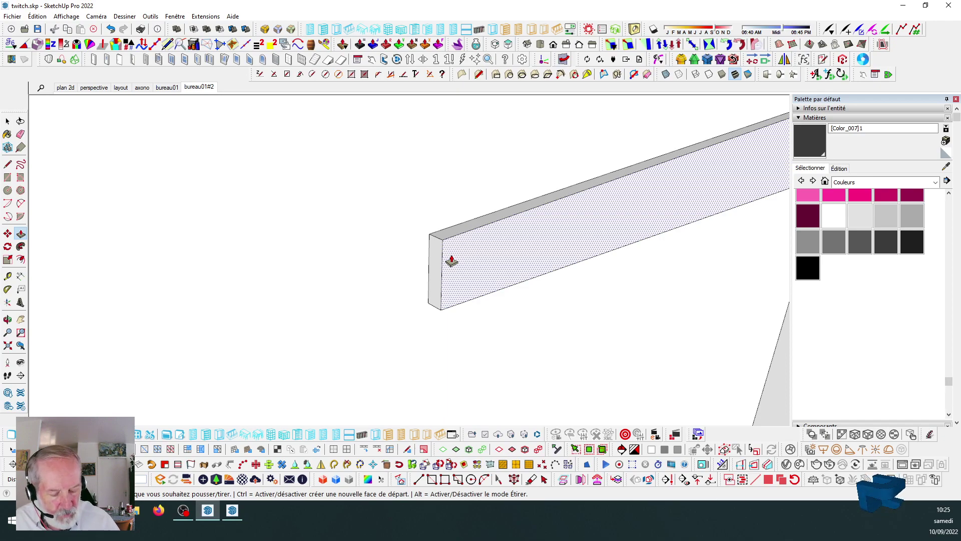
{"action": "left_click", "coordinate": [452, 261]}
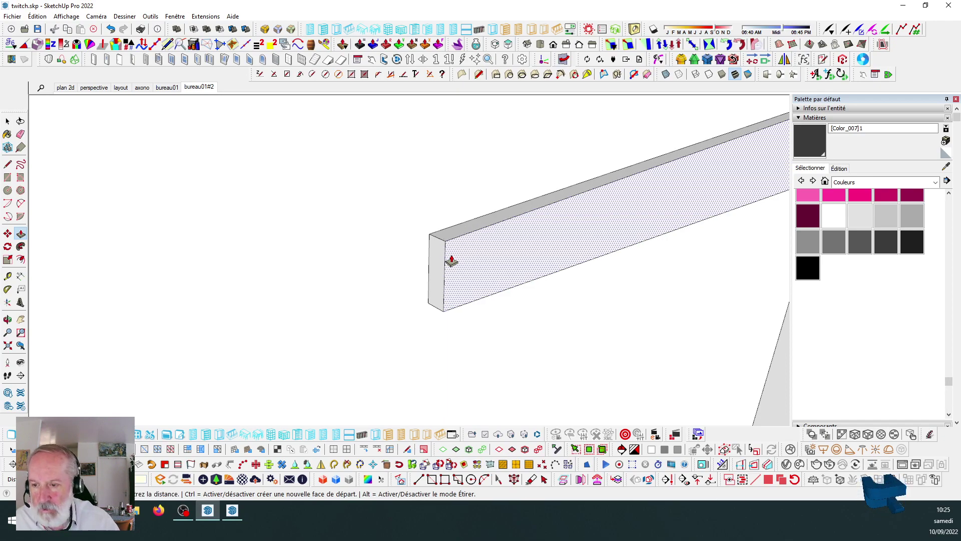
{"action": "key", "text": "Return"}
{"action": "scroll", "coordinate": [354, 253], "scroll_direction": "down", "scroll_amount": 6}
{"action": "scroll", "coordinate": [595, 247], "scroll_direction": "up", "scroll_amount": 3}
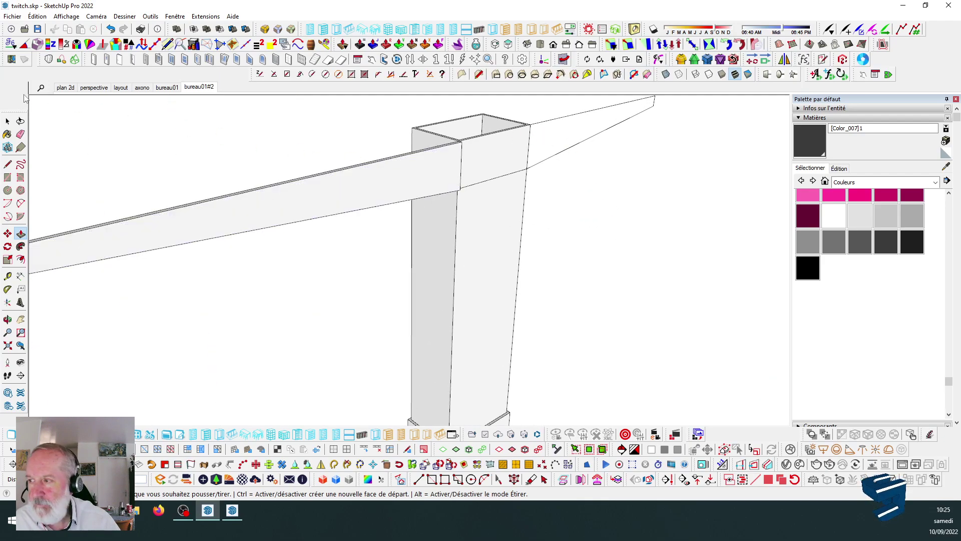
{"action": "left_click", "coordinate": [8, 121]}
{"action": "scroll", "coordinate": [382, 160], "scroll_direction": "up", "scroll_amount": 2}
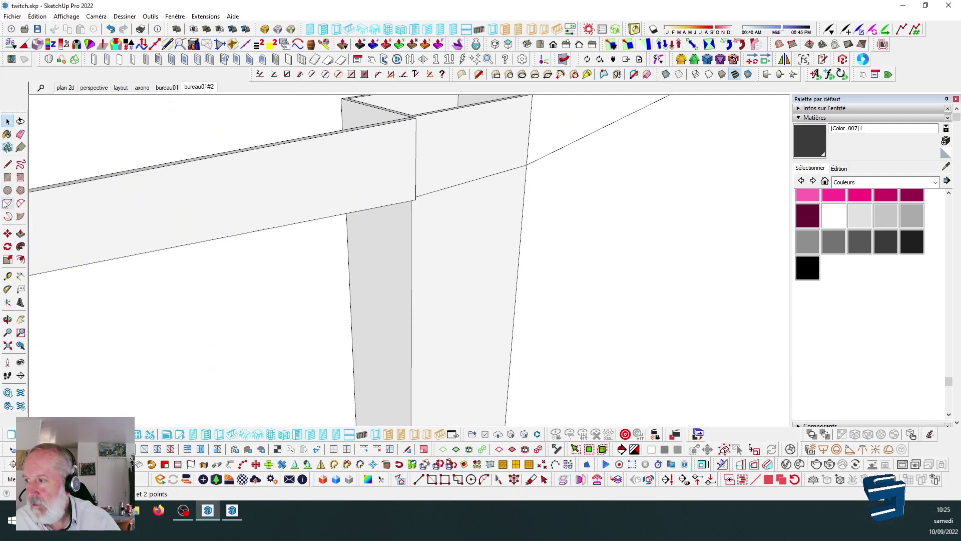
{"action": "left_click", "coordinate": [20, 234]}
{"action": "scroll", "coordinate": [383, 240], "scroll_direction": "down", "scroll_amount": 2}
{"action": "left_click", "coordinate": [8, 121]}
{"action": "scroll", "coordinate": [542, 165], "scroll_direction": "down", "scroll_amount": 1}
{"action": "middle_click_drag", "start_coordinate": [537, 163], "coordinate": [528, 186]}
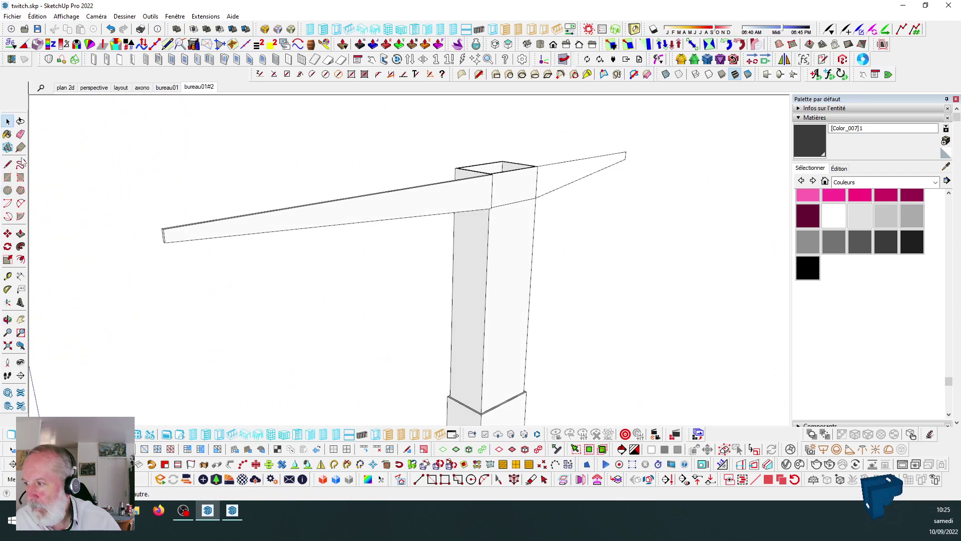
{"action": "left_click", "coordinate": [7, 164]}
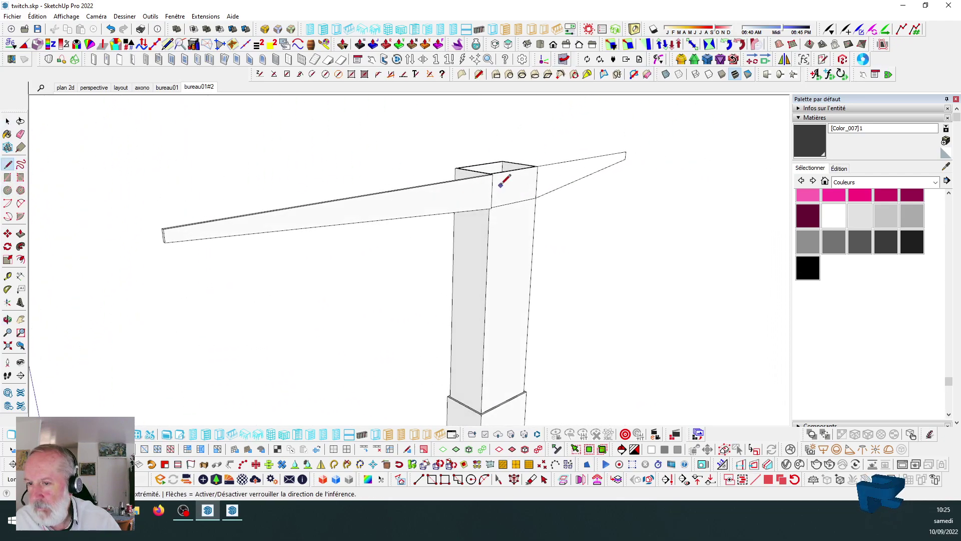
{"action": "scroll", "coordinate": [504, 178], "scroll_direction": "up", "scroll_amount": 2}
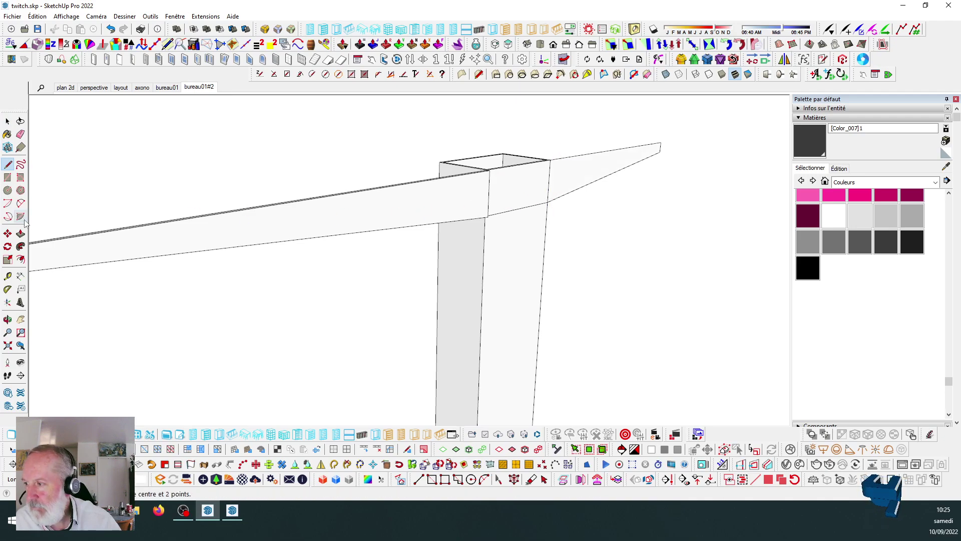
Extrude the rear bracket face to the same thickness as the front bracket plate.
{"action": "left_click", "coordinate": [21, 235]}
{"action": "scroll", "coordinate": [555, 197], "scroll_direction": "up", "scroll_amount": 2}
{"action": "left_click", "coordinate": [548, 157]}
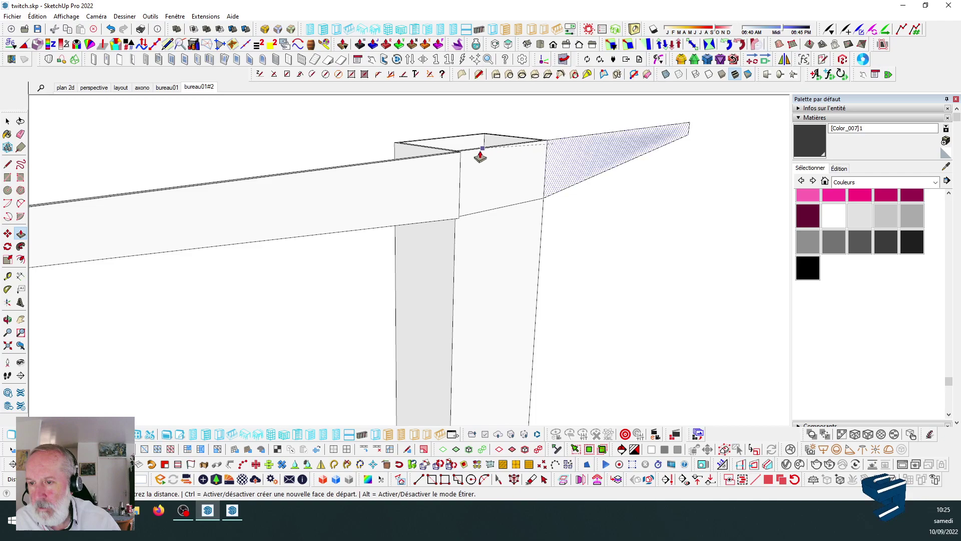
{"action": "left_click", "coordinate": [463, 158]}
{"action": "scroll", "coordinate": [512, 159], "scroll_direction": "up", "scroll_amount": 2}
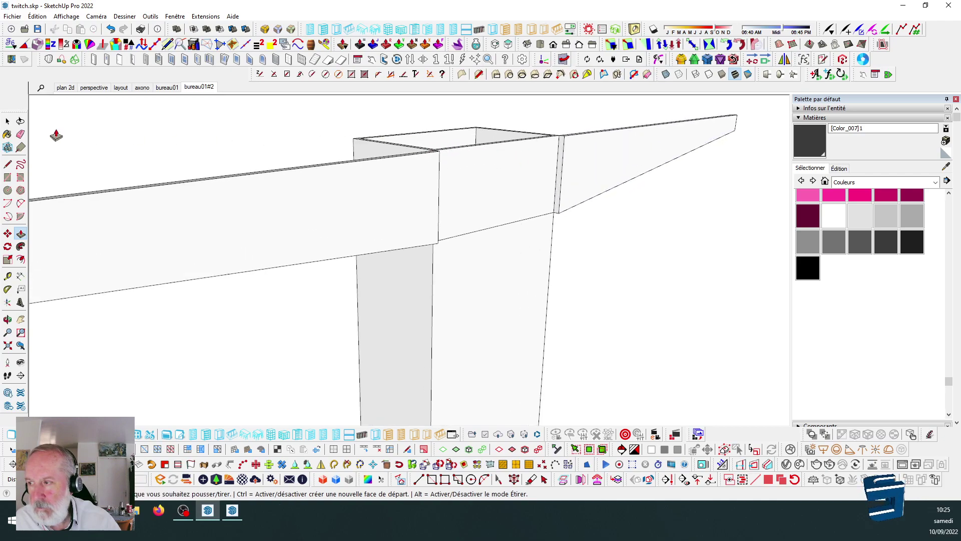
Extend the rear plate's end face across the post to meet the front plate and erase the seam between them.
{"action": "left_click", "coordinate": [8, 164]}
{"action": "left_click", "coordinate": [438, 152]}
{"action": "middle_click_drag", "start_coordinate": [439, 152], "coordinate": [373, 203]}
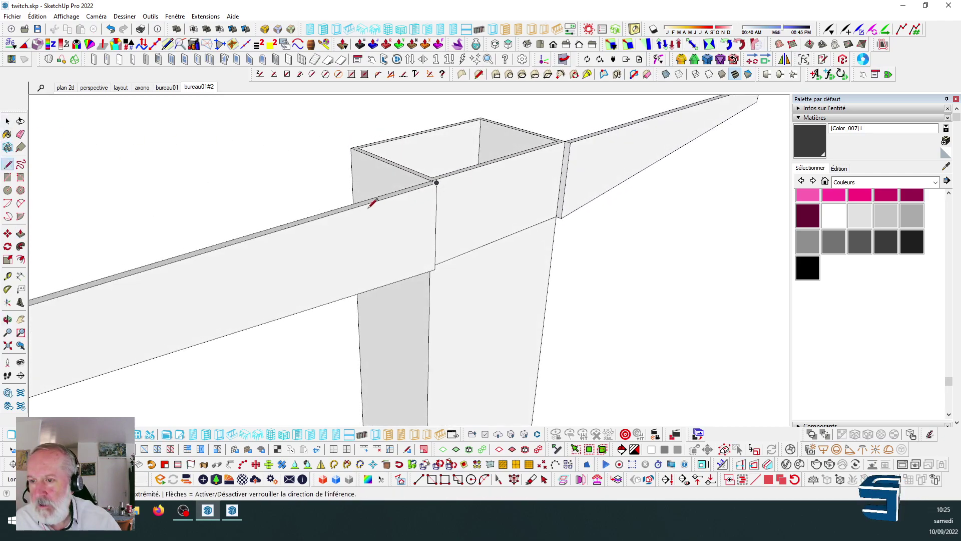
{"action": "scroll", "coordinate": [509, 185], "scroll_direction": "up", "scroll_amount": 2}
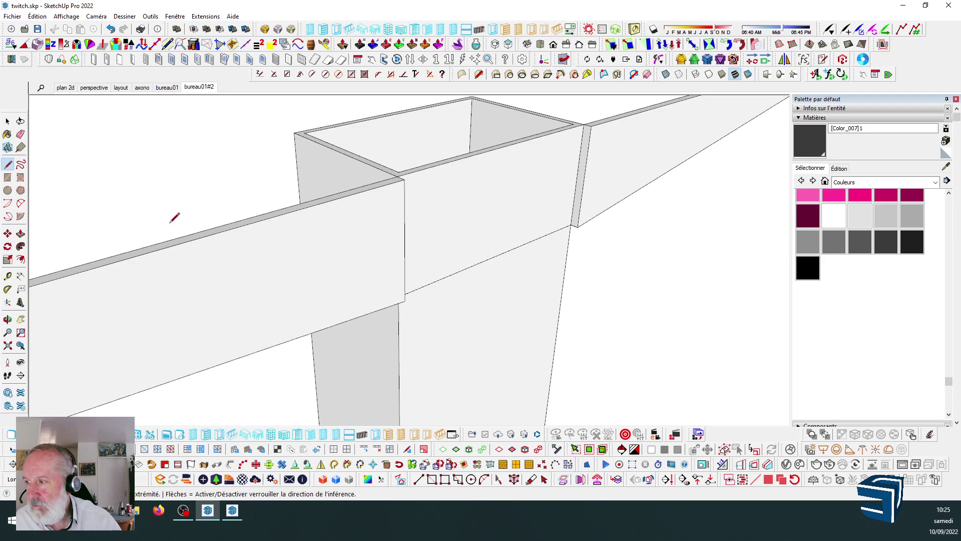
{"action": "left_click", "coordinate": [21, 234]}
{"action": "left_click", "coordinate": [583, 163]}
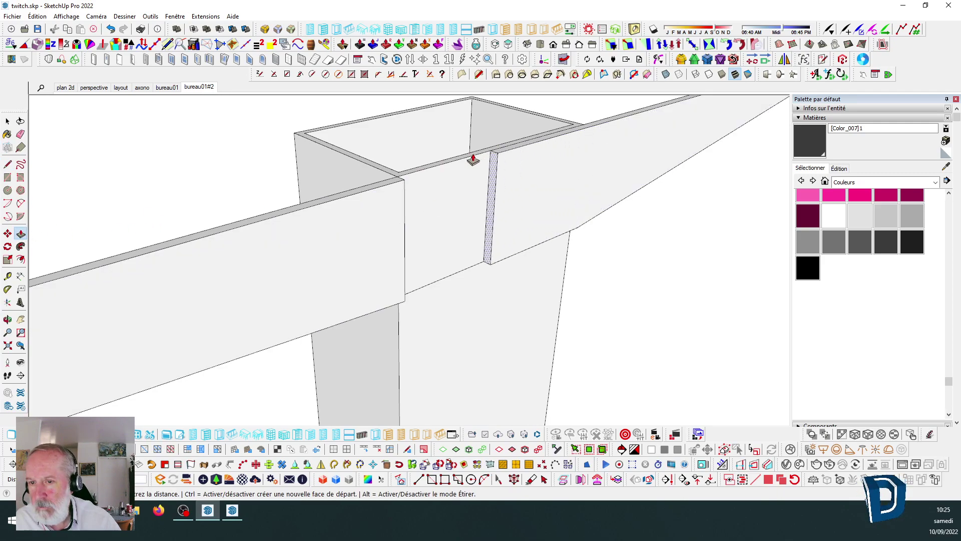
{"action": "left_click", "coordinate": [399, 182]}
{"action": "key", "text": "e"}
{"action": "left_click", "coordinate": [404, 199]}
{"action": "scroll", "coordinate": [401, 170], "scroll_direction": "up", "scroll_amount": 3}
{"action": "scroll", "coordinate": [425, 214], "scroll_direction": "down", "scroll_amount": 1}
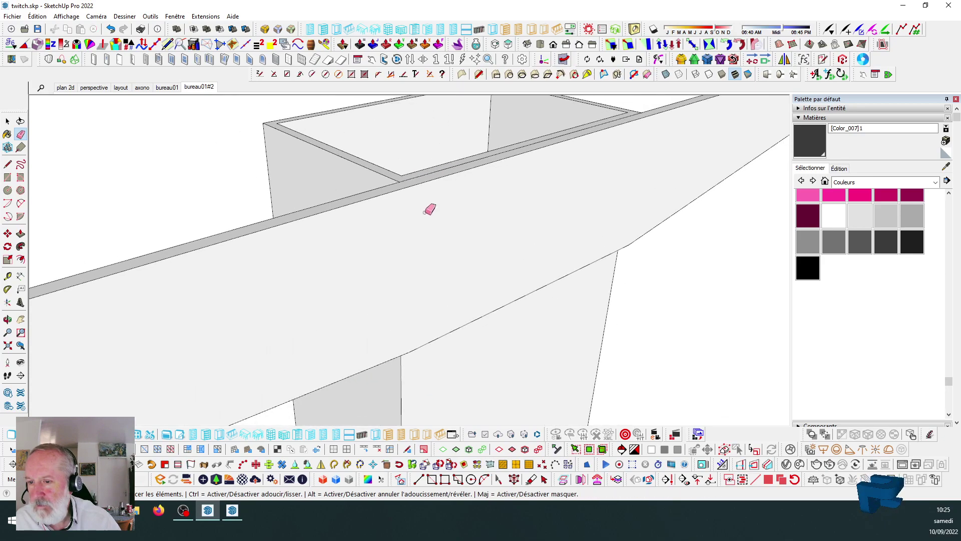
Draw a horizontal rectangle from the rear tip's top corner to the post's opposite front corner, covering the rear arm and post top.
{"action": "scroll", "coordinate": [457, 186], "scroll_direction": "down", "scroll_amount": 5}
{"action": "middle_click_drag", "start_coordinate": [376, 230], "coordinate": [543, 232]}
{"action": "middle_click_drag", "start_coordinate": [427, 222], "coordinate": [415, 220]}
{"action": "scroll", "coordinate": [405, 216], "scroll_direction": "down", "scroll_amount": 1}
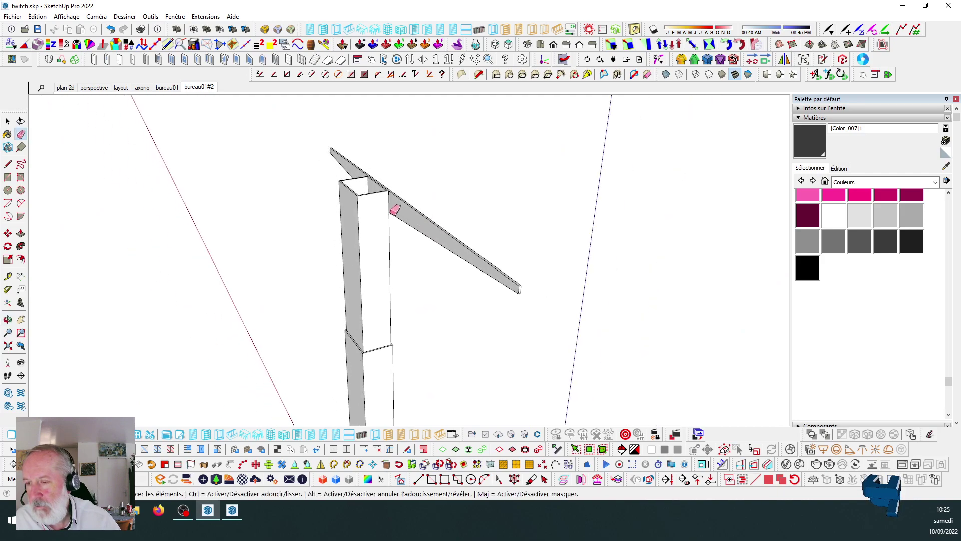
{"action": "scroll", "coordinate": [175, 180], "scroll_direction": "up", "scroll_amount": 2}
{"action": "scroll", "coordinate": [394, 136], "scroll_direction": "up", "scroll_amount": 2}
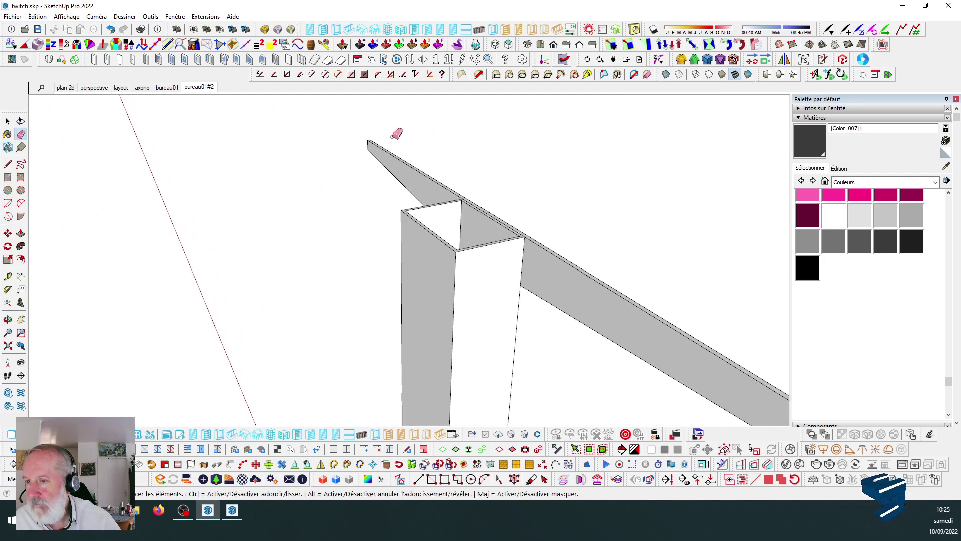
{"action": "left_click", "coordinate": [7, 177]}
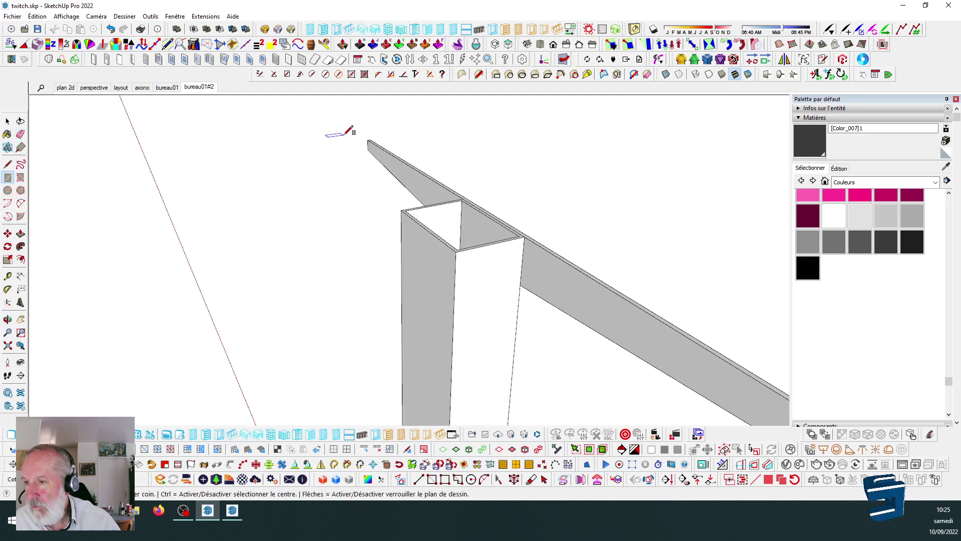
{"action": "left_click", "coordinate": [370, 140]}
{"action": "scroll", "coordinate": [461, 240], "scroll_direction": "down", "scroll_amount": 4}
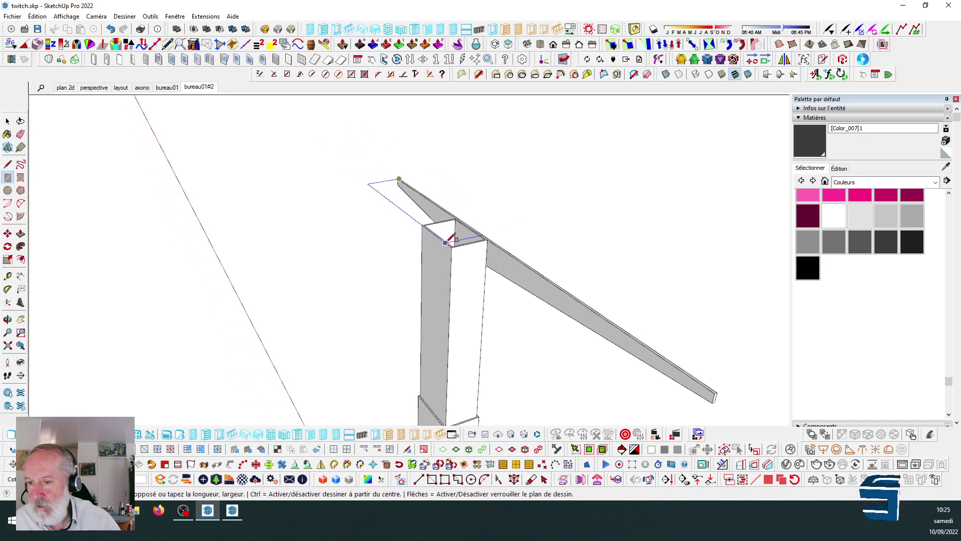
{"action": "scroll", "coordinate": [457, 243], "scroll_direction": "up", "scroll_amount": 2}
{"action": "scroll", "coordinate": [457, 243], "scroll_direction": "up", "scroll_amount": 4}
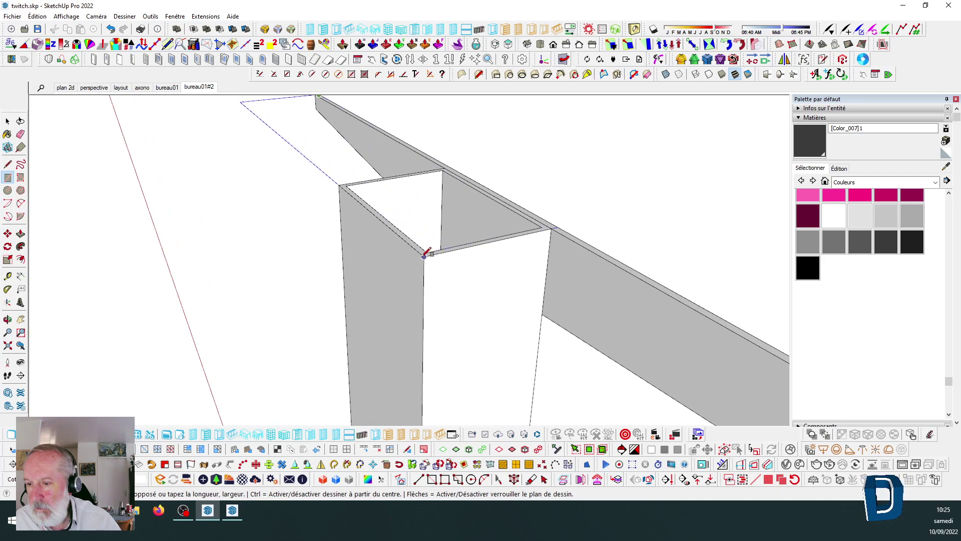
{"action": "left_click", "coordinate": [424, 255]}
Draw a second horizontal rectangle from the post's front corner to the front tip of the bracket plate.
{"action": "left_click", "coordinate": [424, 255]}
{"action": "scroll", "coordinate": [424, 255], "scroll_direction": "down", "scroll_amount": 5}
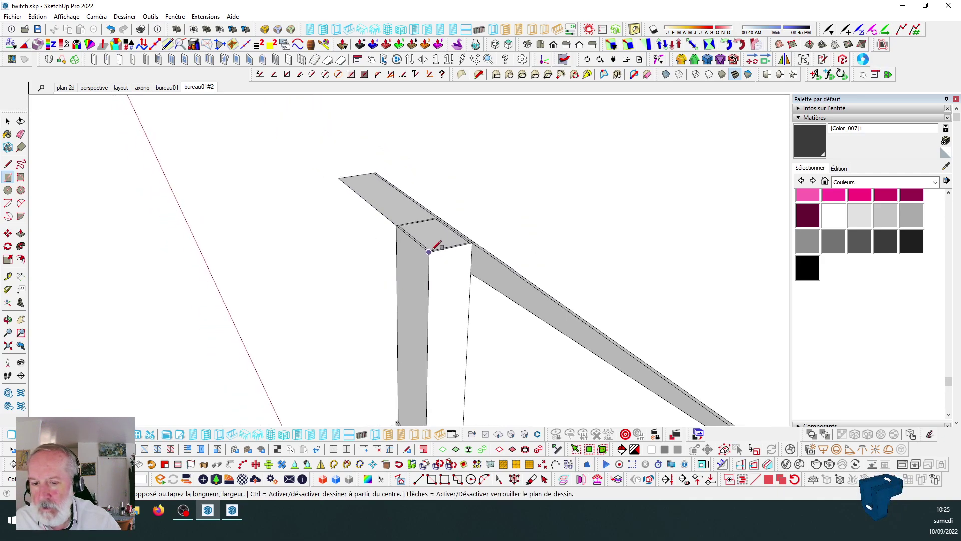
{"action": "scroll", "coordinate": [561, 301], "scroll_direction": "up", "scroll_amount": 2}
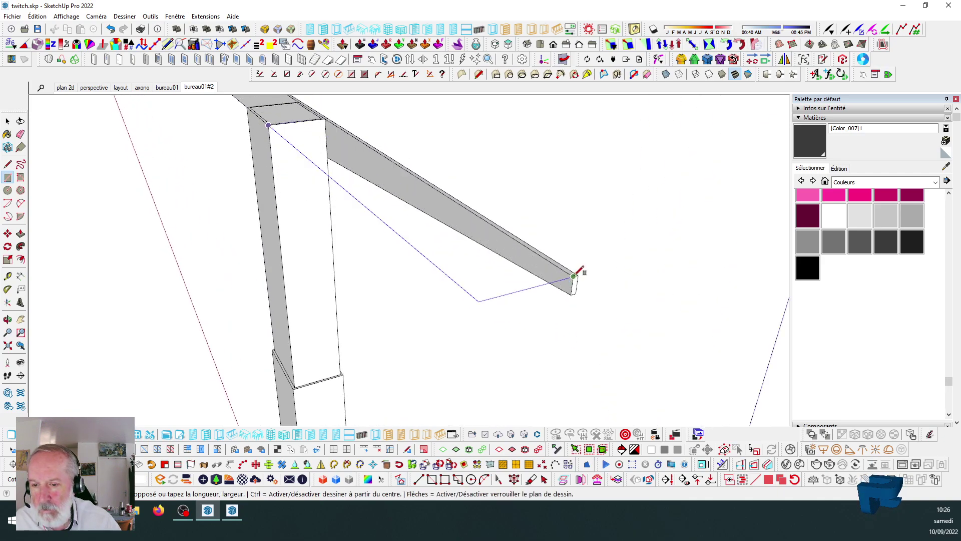
{"action": "left_click", "coordinate": [570, 271]}
{"action": "scroll", "coordinate": [501, 260], "scroll_direction": "down", "scroll_amount": 2}
{"action": "middle_click_drag", "start_coordinate": [492, 262], "coordinate": [373, 156]}
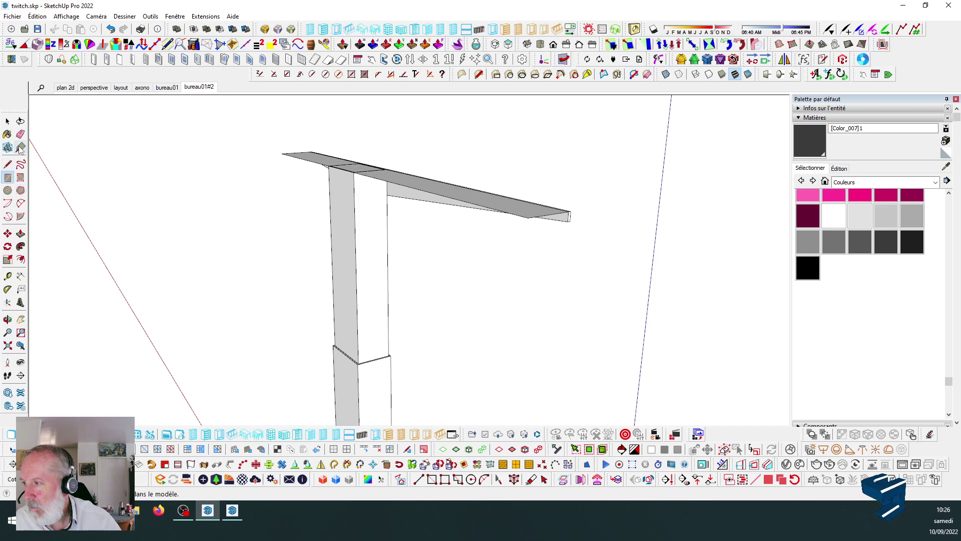
{"action": "left_click", "coordinate": [20, 233]}
{"action": "scroll", "coordinate": [441, 216], "scroll_direction": "up", "scroll_amount": 3}
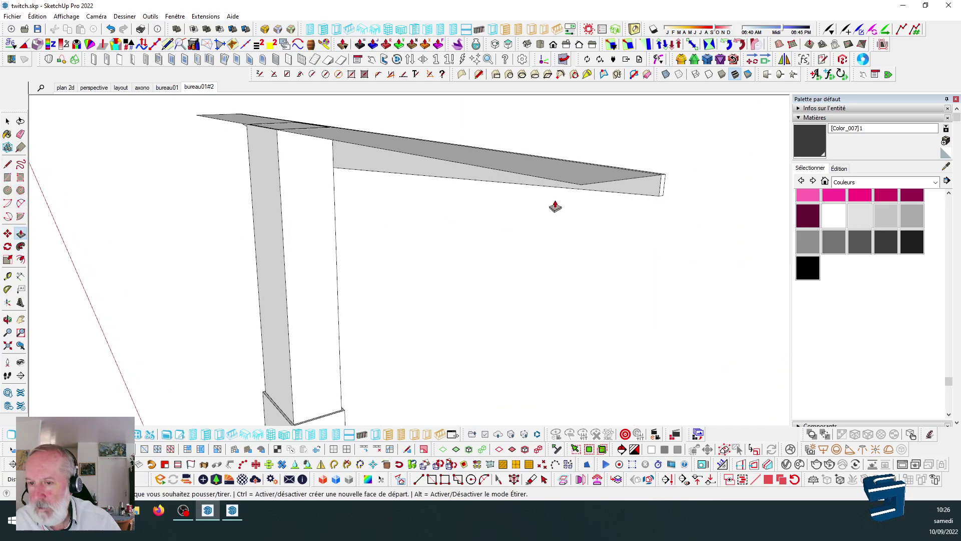
{"action": "left_click", "coordinate": [583, 185]}
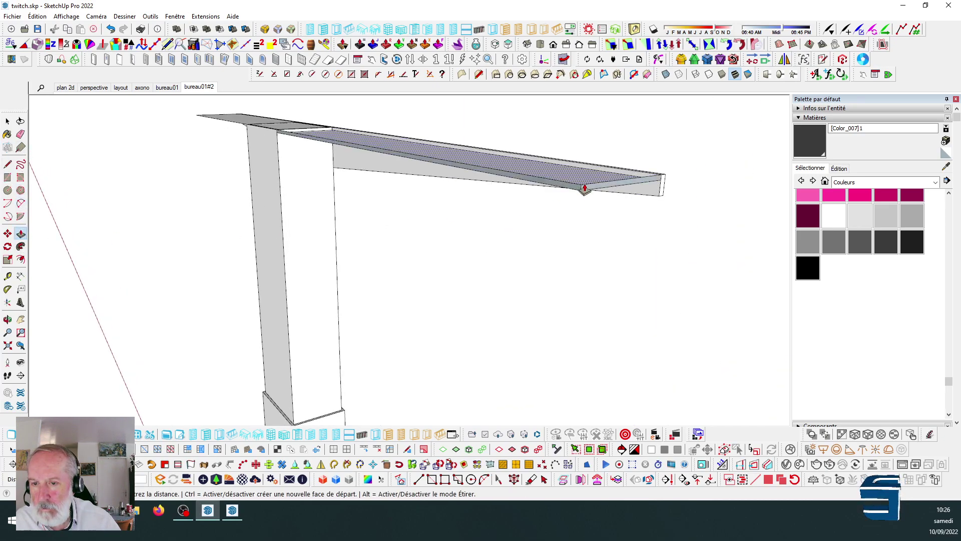
{"action": "left_click", "coordinate": [584, 189]}
{"action": "left_click", "coordinate": [110, 28]}
Push/Pull the bracket's front top face downward into a thin plate and give the rear top face the same thickness.
{"action": "scroll", "coordinate": [666, 190], "scroll_direction": "up", "scroll_amount": 2}
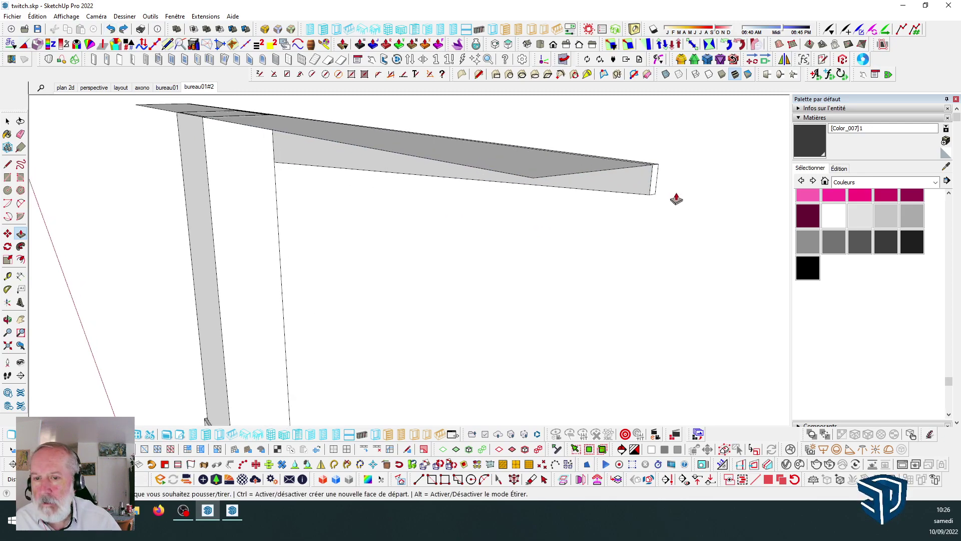
{"action": "left_click", "coordinate": [595, 168]}
{"action": "left_click", "coordinate": [646, 173]}
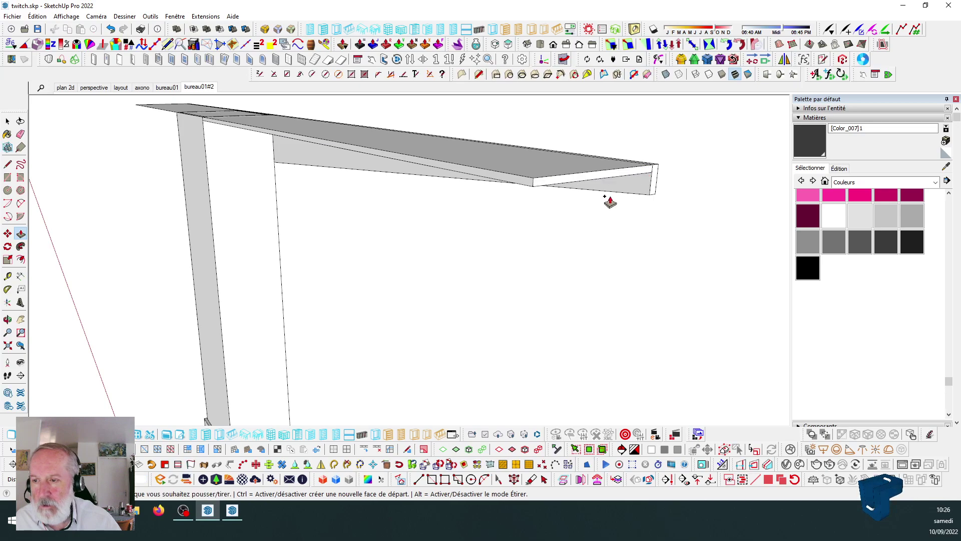
{"action": "scroll", "coordinate": [604, 197], "scroll_direction": "down", "scroll_amount": 3}
{"action": "scroll", "coordinate": [270, 146], "scroll_direction": "up", "scroll_amount": 6}
{"action": "left_click", "coordinate": [340, 137]}
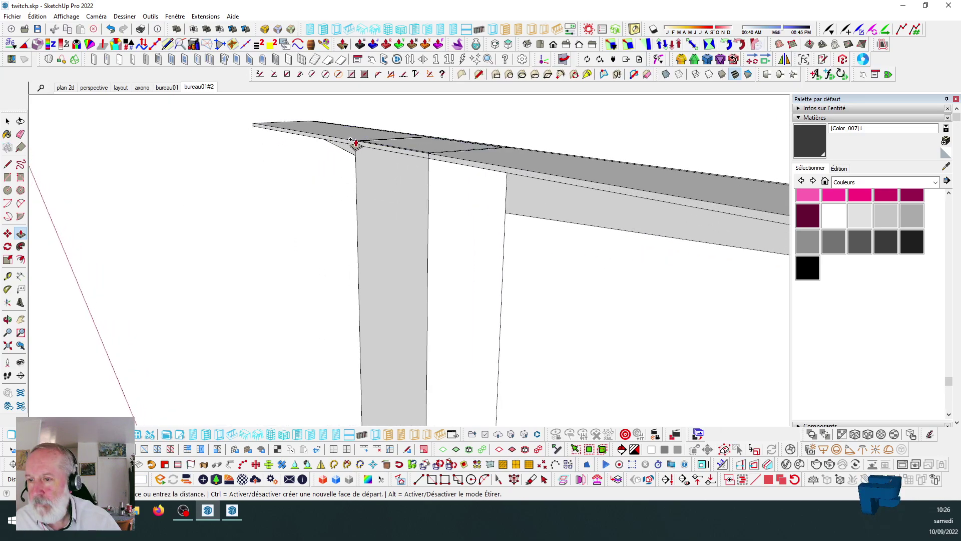
Erase the seam between the top plate and the side plate along the bracket's rear arm.
{"action": "middle_click_drag", "start_coordinate": [448, 164], "coordinate": [405, 247]}
{"action": "scroll", "coordinate": [196, 212], "scroll_direction": "up", "scroll_amount": 5}
{"action": "scroll", "coordinate": [353, 192], "scroll_direction": "down", "scroll_amount": 4}
{"action": "scroll", "coordinate": [405, 247], "scroll_direction": "up", "scroll_amount": 3}
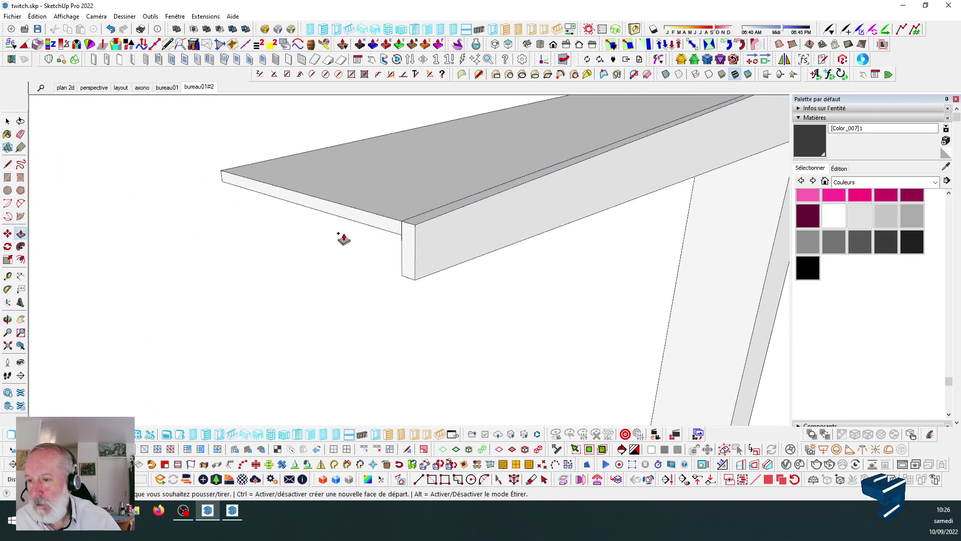
{"action": "left_click", "coordinate": [20, 134]}
{"action": "scroll", "coordinate": [425, 208], "scroll_direction": "up", "scroll_amount": 3}
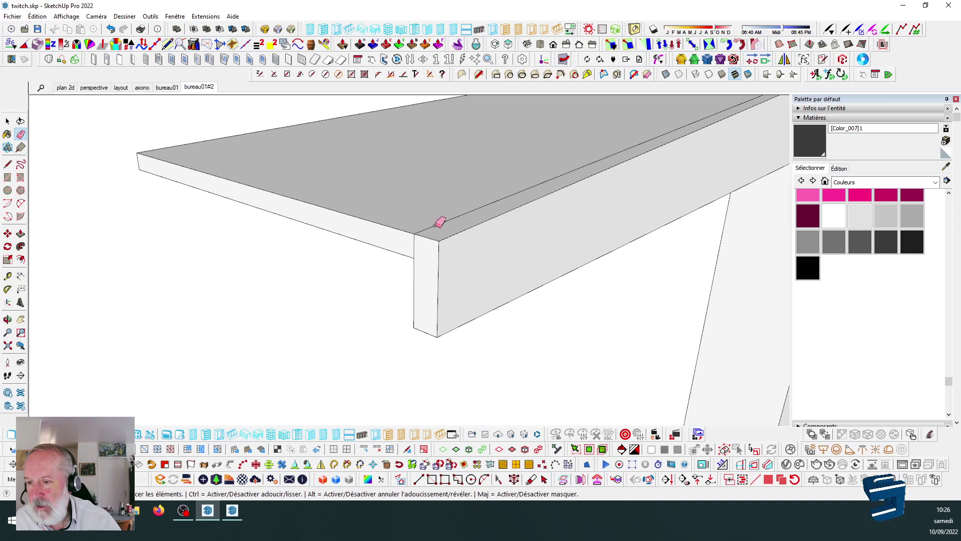
{"action": "scroll", "coordinate": [421, 241], "scroll_direction": "down", "scroll_amount": 3}
Erase the remaining seam between the top plate and the side plate along the bracket's front arm.
{"action": "mouse_move", "coordinate": [365, 255]}
{"action": "middle_mouse_down"}
{"action": "mouse_move", "coordinate": [360, 248]}
{"action": "mouse_move", "coordinate": [584, 157]}
{"action": "mouse_move", "coordinate": [617, 154]}
{"action": "mouse_move", "coordinate": [307, 170]}
{"action": "mouse_move", "coordinate": [483, 294]}
{"action": "middle_mouse_up"}
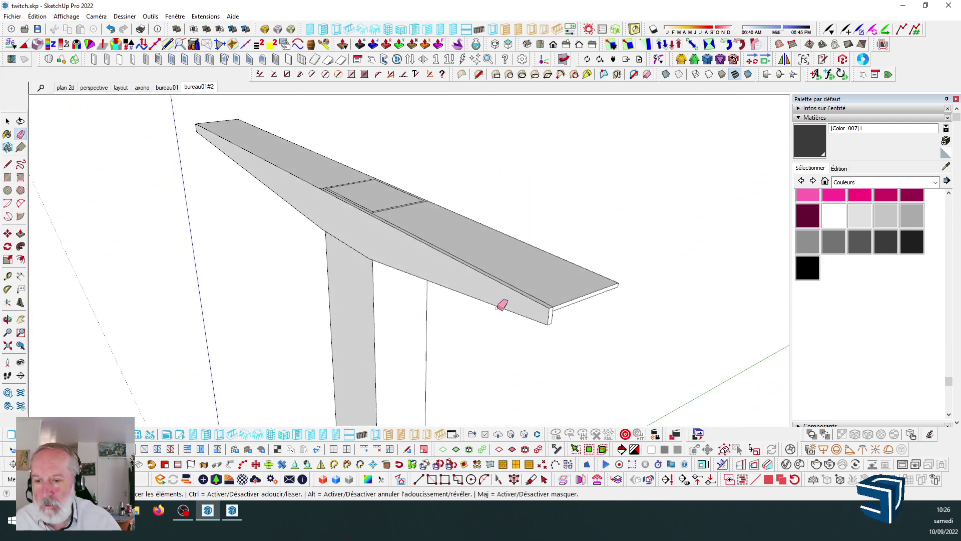
{"action": "scroll", "coordinate": [629, 291], "scroll_direction": "up", "scroll_amount": 3}
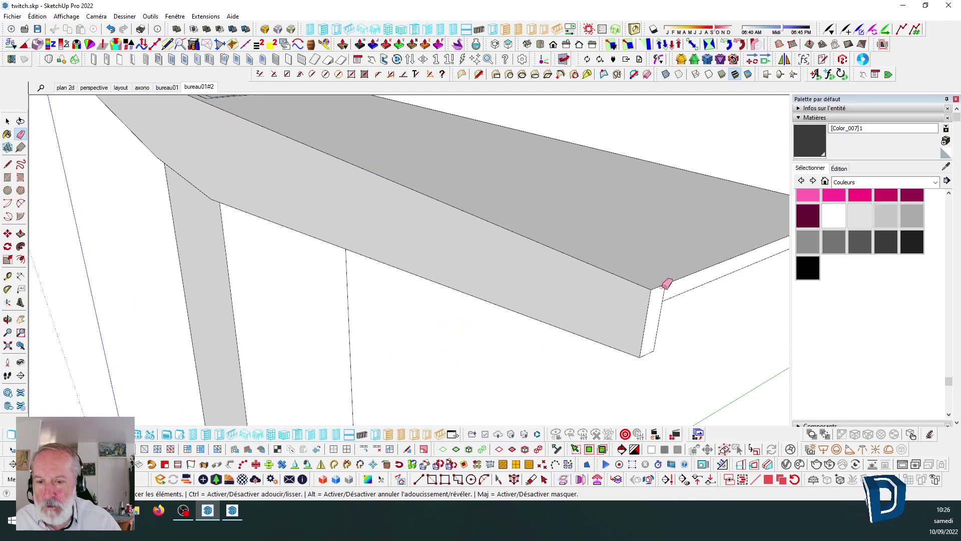
{"action": "scroll", "coordinate": [576, 248], "scroll_direction": "down", "scroll_amount": 2}
{"action": "scroll", "coordinate": [574, 247], "scroll_direction": "down", "scroll_amount": 4}
{"action": "middle_click_drag", "start_coordinate": [425, 240], "coordinate": [555, 231]}
{"action": "middle_click_drag", "start_coordinate": [448, 216], "coordinate": [494, 208]}
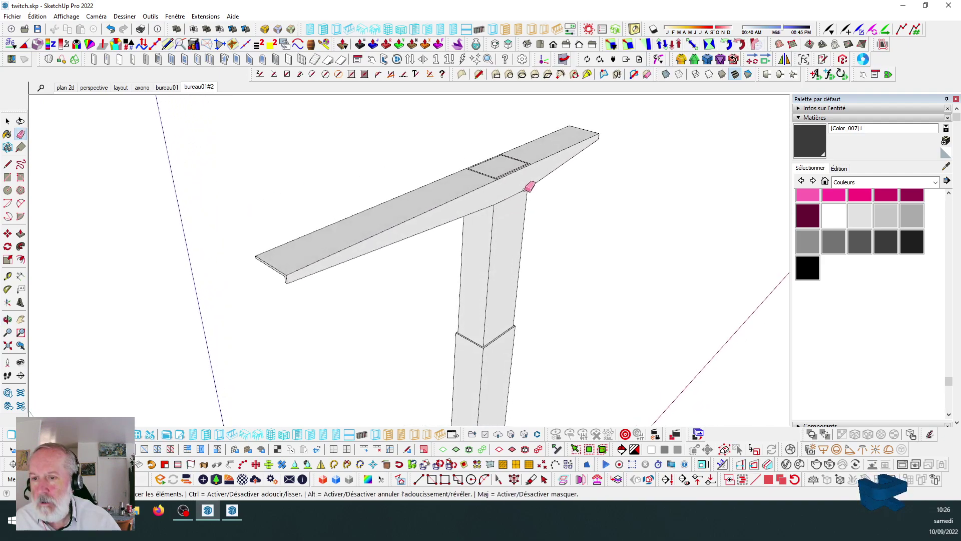
{"action": "scroll", "coordinate": [517, 168], "scroll_direction": "up", "scroll_amount": 2}
{"action": "scroll", "coordinate": [428, 176], "scroll_direction": "down", "scroll_amount": 3}
Select all connected geometry of the bracket and make it a group.
{"action": "left_click", "coordinate": [7, 121]}
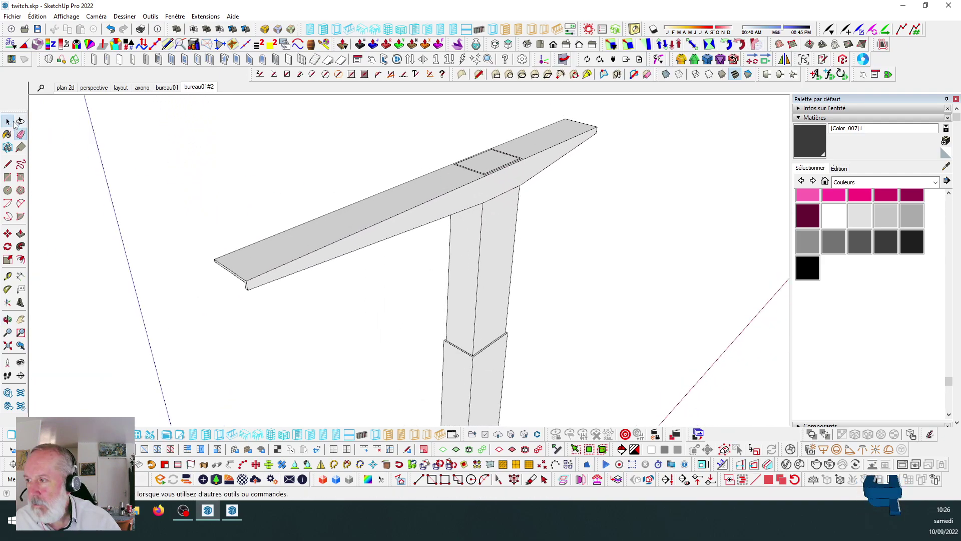
{"action": "triple_click", "coordinate": [390, 215]}
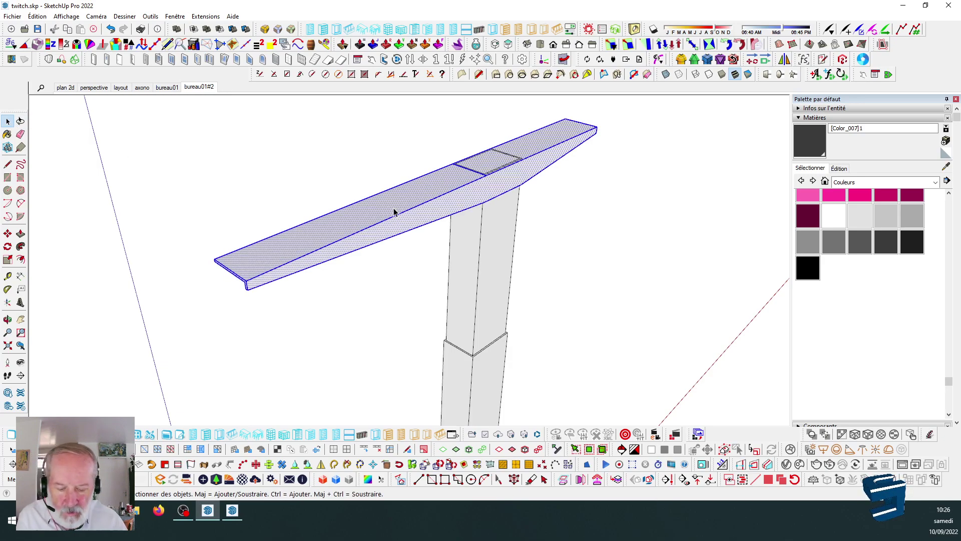
{"action": "key", "text": "g"}
Move the bracket group a small exact distance along the red axis relative to the post.
{"action": "scroll", "coordinate": [457, 171], "scroll_direction": "up", "scroll_amount": 3}
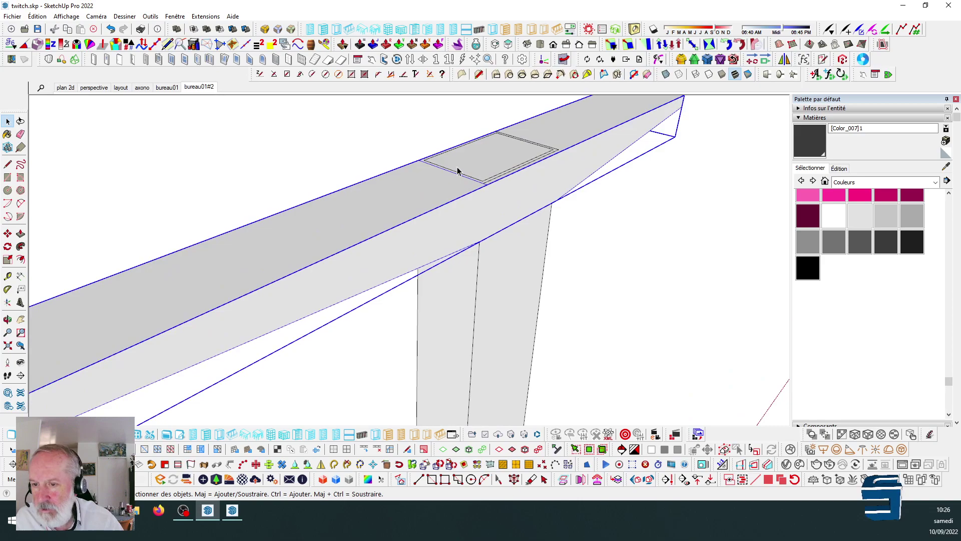
{"action": "scroll", "coordinate": [594, 182], "scroll_direction": "up", "scroll_amount": 3}
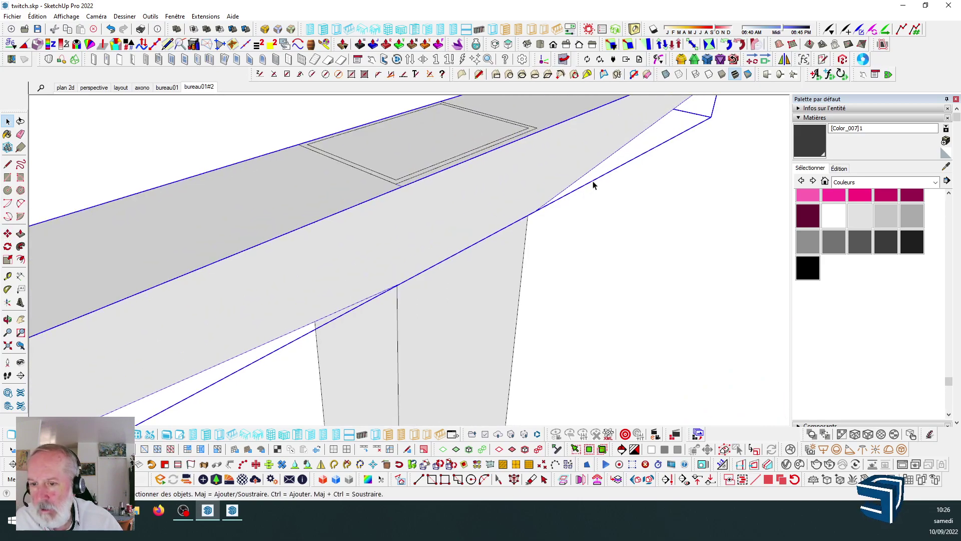
{"action": "left_click", "coordinate": [7, 233]}
{"action": "left_click", "coordinate": [514, 299]}
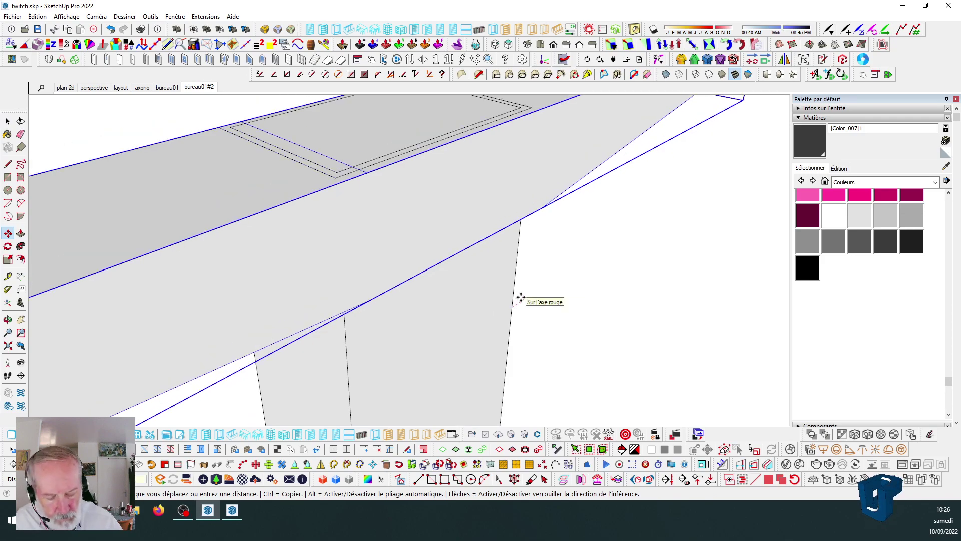
{"action": "key", "text": "Return"}
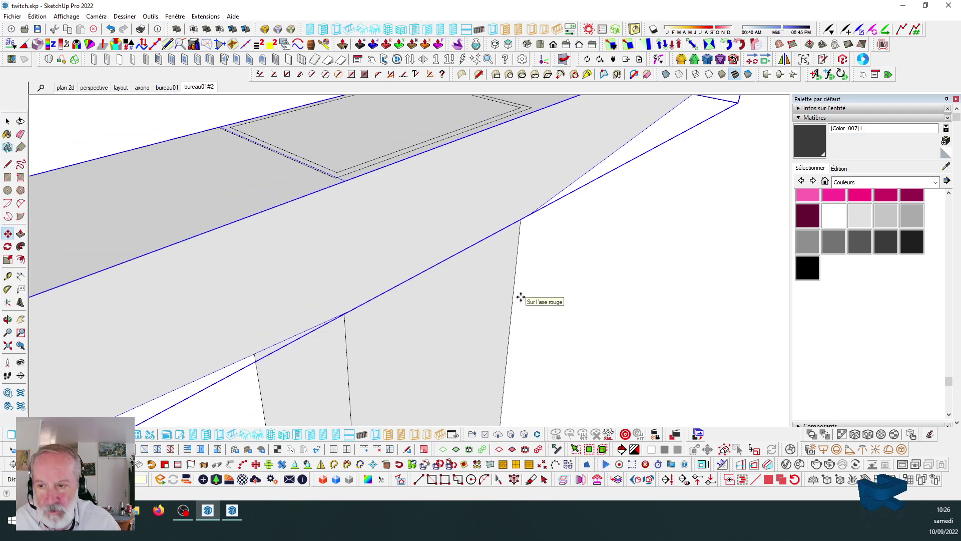
Raise the bracket by its top plate's lower edge so the plate's underside sits on the top corner of the post.
{"action": "scroll", "coordinate": [544, 243], "scroll_direction": "down", "scroll_amount": 3}
{"action": "scroll", "coordinate": [551, 225], "scroll_direction": "up", "scroll_amount": 2}
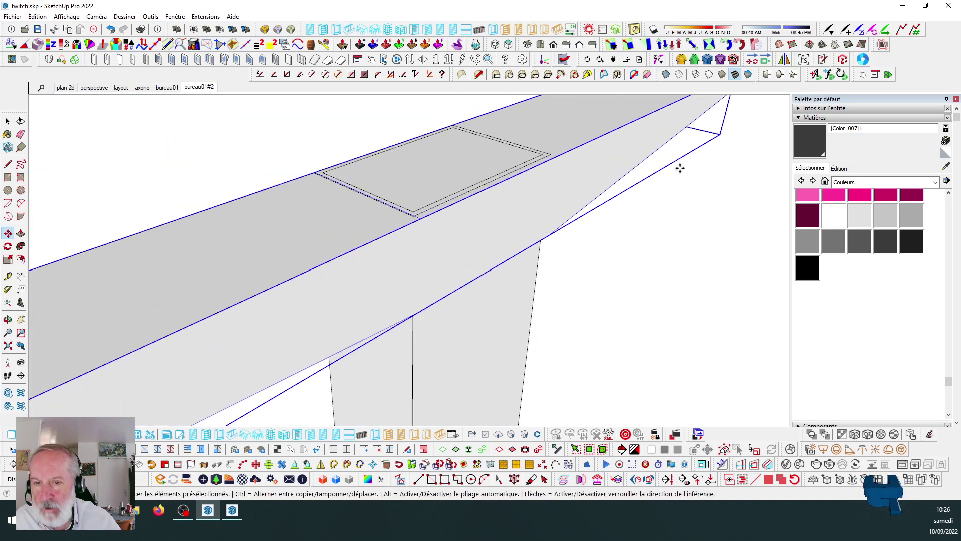
{"action": "left_click", "coordinate": [547, 236]}
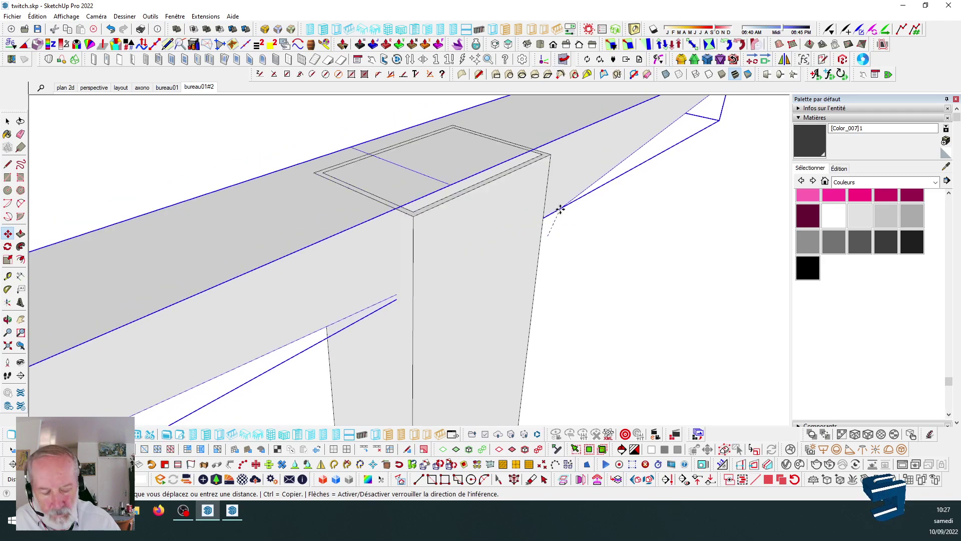
{"action": "key", "text": "Escape"}
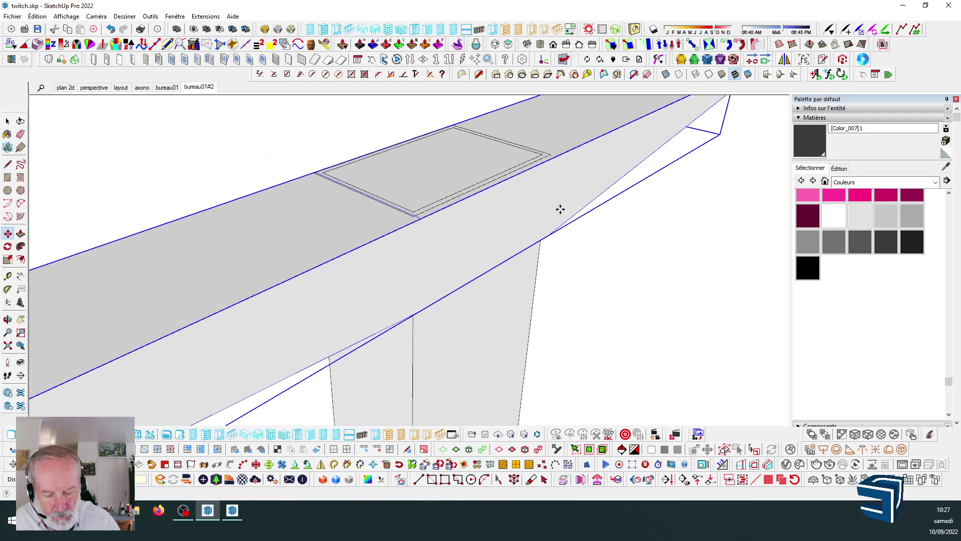
{"action": "middle_click_drag", "start_coordinate": [575, 208], "coordinate": [761, 141]}
{"action": "left_click_drag", "start_coordinate": [761, 142], "coordinate": [761, 134]}
{"action": "scroll", "coordinate": [516, 159], "scroll_direction": "up", "scroll_amount": 6}
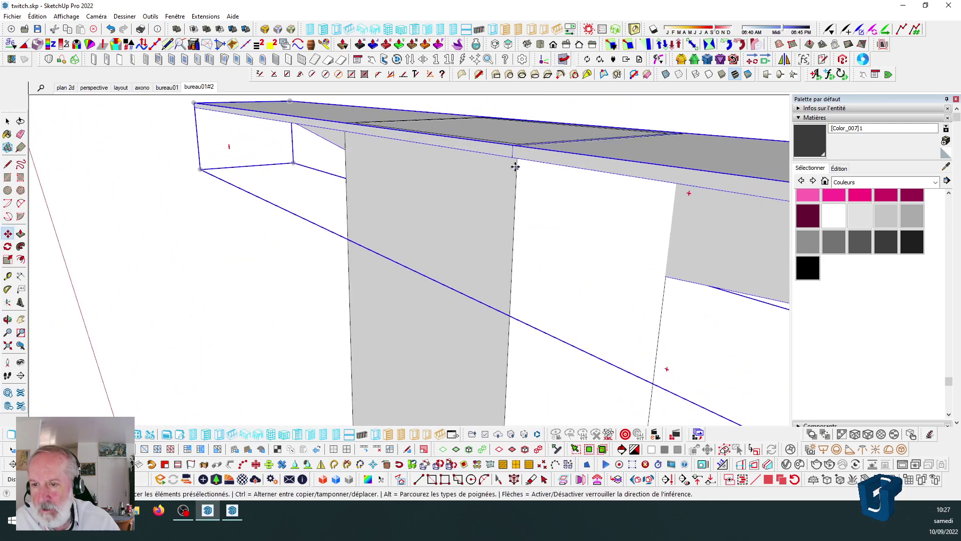
{"action": "scroll", "coordinate": [511, 157], "scroll_direction": "down", "scroll_amount": 2}
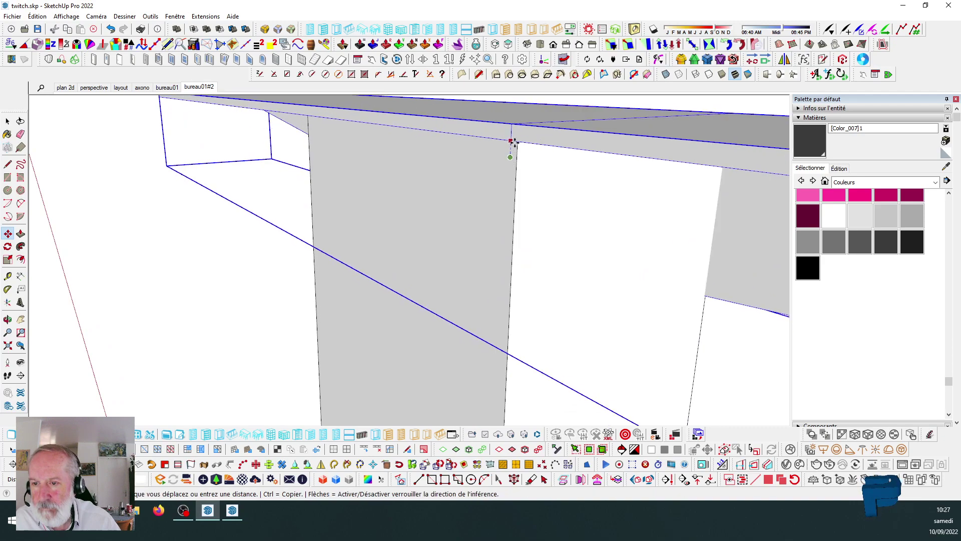
{"action": "scroll", "coordinate": [354, 202], "scroll_direction": "down", "scroll_amount": 3}
{"action": "scroll", "coordinate": [500, 210], "scroll_direction": "down", "scroll_amount": 8}
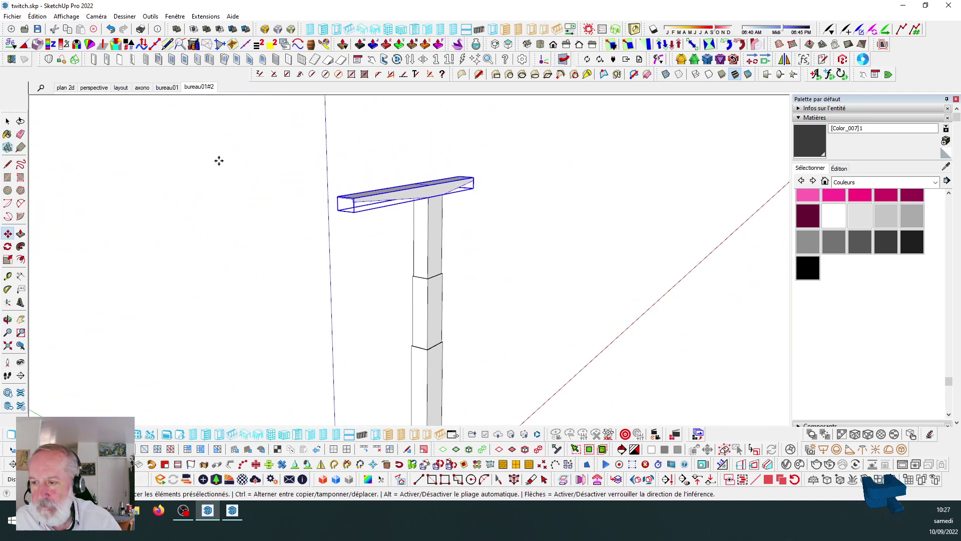
Open the bracket group for editing, delete the seam lines across its top plate, and close the group.
{"action": "left_click", "coordinate": [7, 121]}
{"action": "left_click", "coordinate": [521, 238]}
{"action": "scroll", "coordinate": [527, 221], "scroll_direction": "down", "scroll_amount": 1}
{"action": "middle_click_drag", "start_coordinate": [526, 224], "coordinate": [435, 275]}
{"action": "scroll", "coordinate": [437, 208], "scroll_direction": "up", "scroll_amount": 3}
{"action": "scroll", "coordinate": [437, 207], "scroll_direction": "up", "scroll_amount": 2}
{"action": "left_click", "coordinate": [421, 206]}
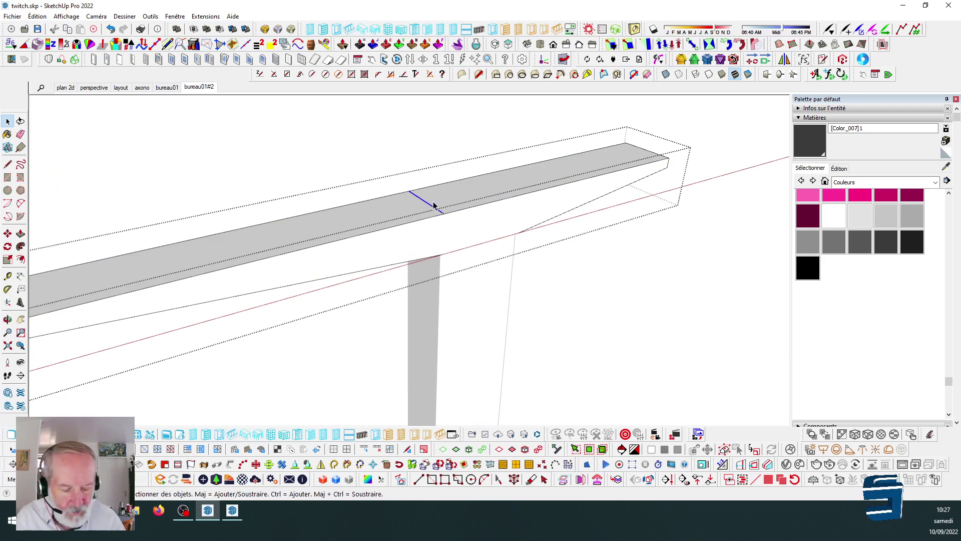
{"action": "left_click", "coordinate": [442, 146]}
Reopen the bracket group, delete the short leftover edge on the top plate's long border, and close the group.
{"action": "scroll", "coordinate": [443, 210], "scroll_direction": "up", "scroll_amount": 5}
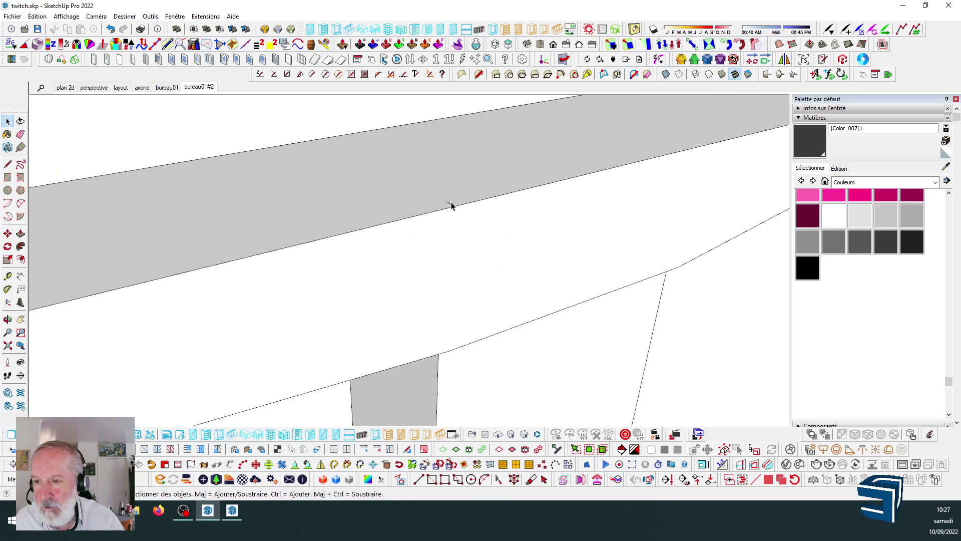
{"action": "triple_click", "coordinate": [450, 206]}
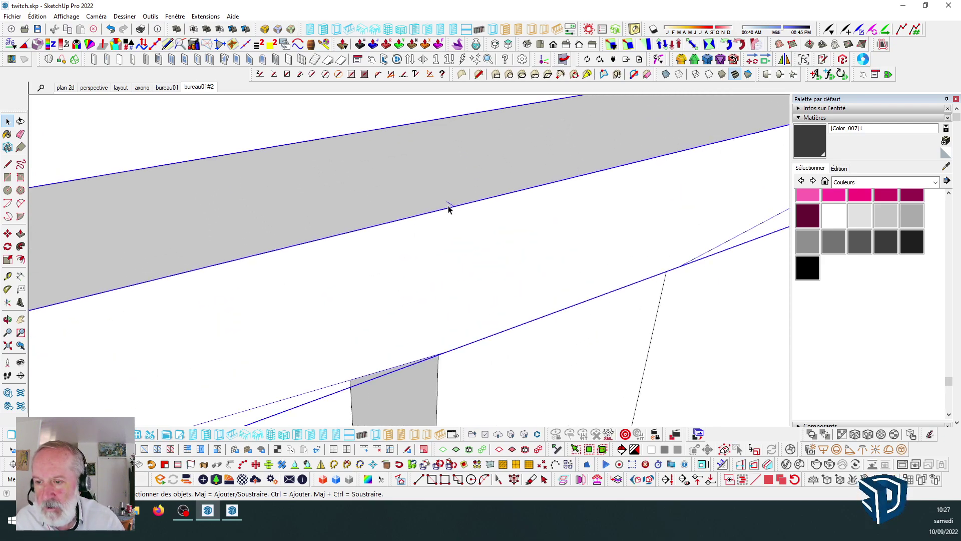
{"action": "double_click", "coordinate": [449, 209]}
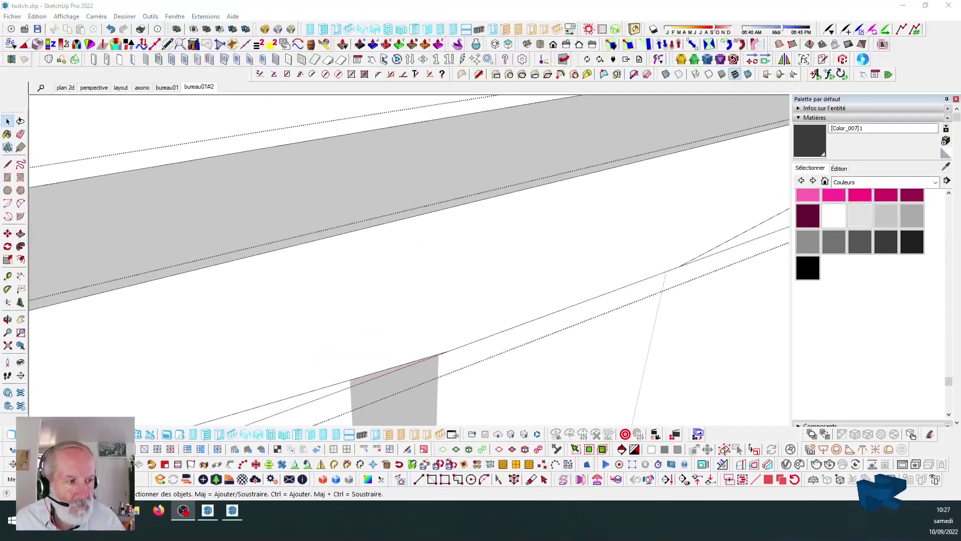
{"action": "scroll", "coordinate": [461, 220], "scroll_direction": "down", "scroll_amount": 12}
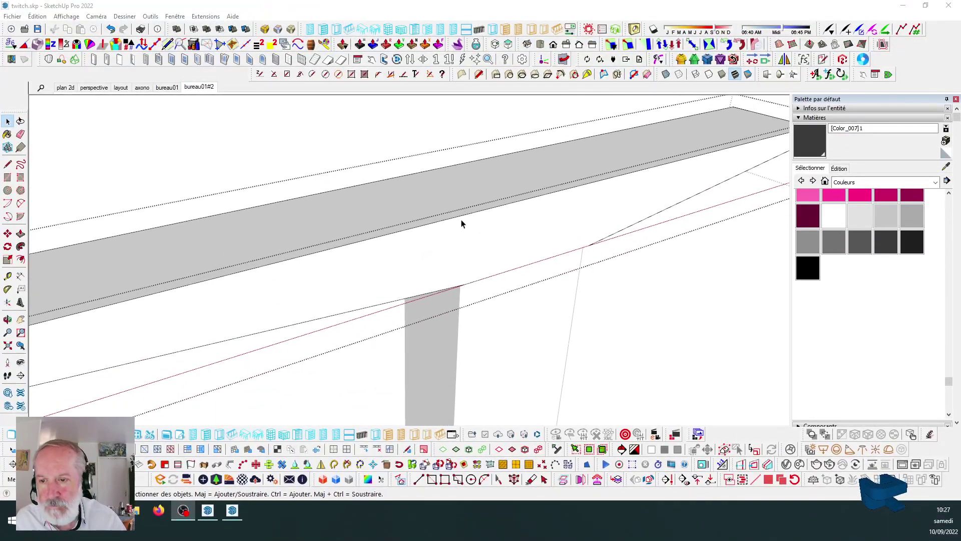
{"action": "scroll", "coordinate": [517, 222], "scroll_direction": "up", "scroll_amount": 1}
{"action": "left_click", "coordinate": [520, 222]}
Examine the finished leg and bracket, then return to the matched-photo scene bureau01#2 to compare them with the desk photo.
{"action": "middle_click_drag", "start_coordinate": [464, 200], "coordinate": [442, 236]}
{"action": "scroll", "coordinate": [445, 235], "scroll_direction": "up", "scroll_amount": 3}
{"action": "scroll", "coordinate": [442, 238], "scroll_direction": "down", "scroll_amount": 2}
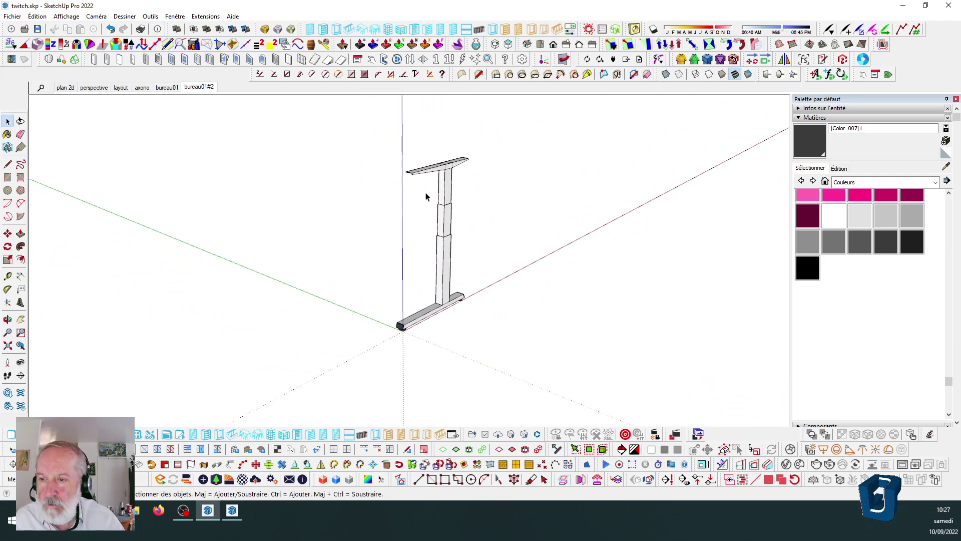
{"action": "scroll", "coordinate": [426, 182], "scroll_direction": "up", "scroll_amount": 1}
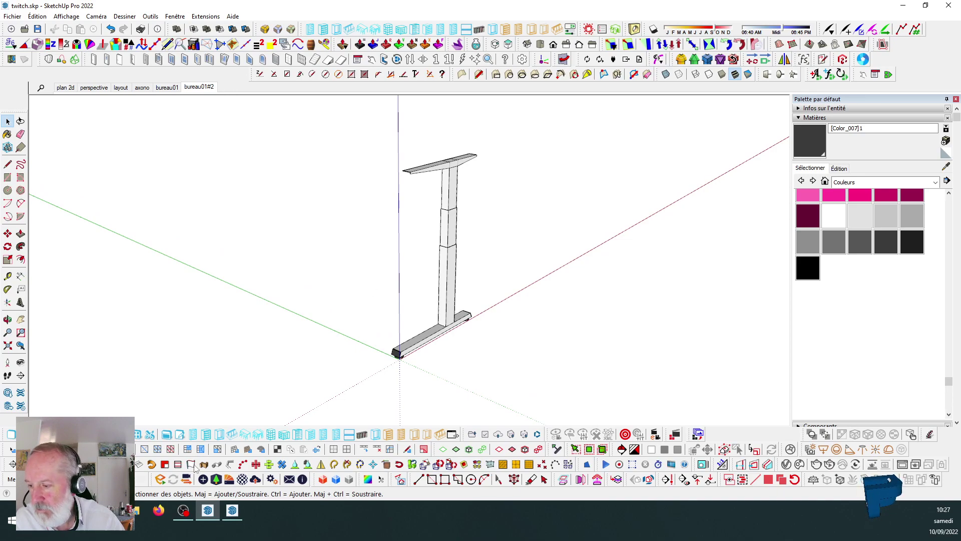
{"action": "left_click", "coordinate": [200, 88]}
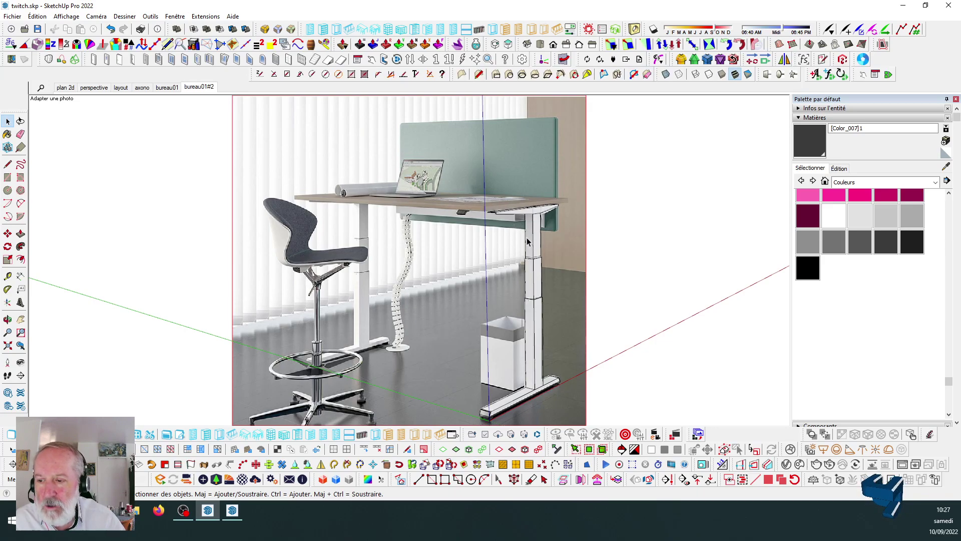
{"action": "scroll", "coordinate": [526, 247], "scroll_direction": "down", "scroll_amount": 1}
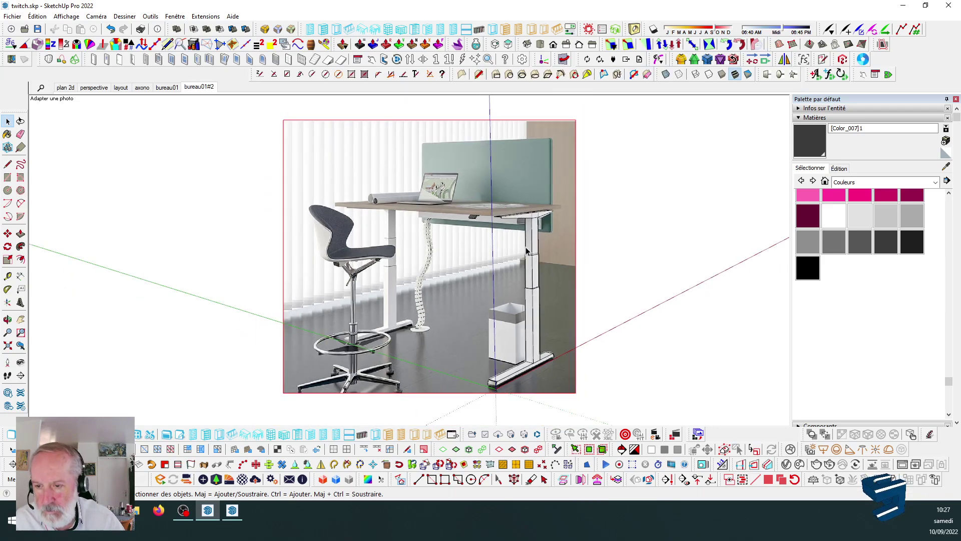
{"action": "scroll", "coordinate": [525, 245], "scroll_direction": "down", "scroll_amount": 1}
{"action": "scroll", "coordinate": [521, 235], "scroll_direction": "up", "scroll_amount": 5}
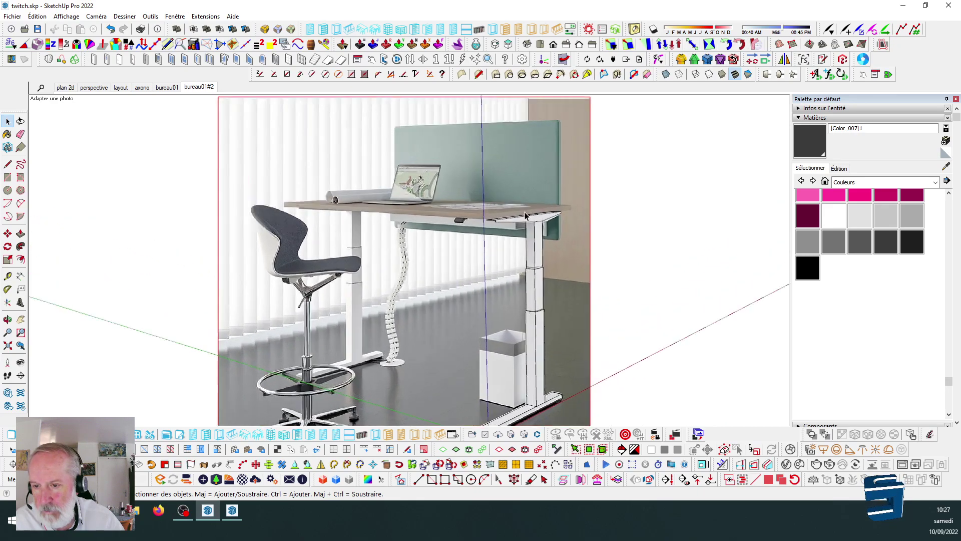
{"action": "scroll", "coordinate": [512, 213], "scroll_direction": "up", "scroll_amount": 1}
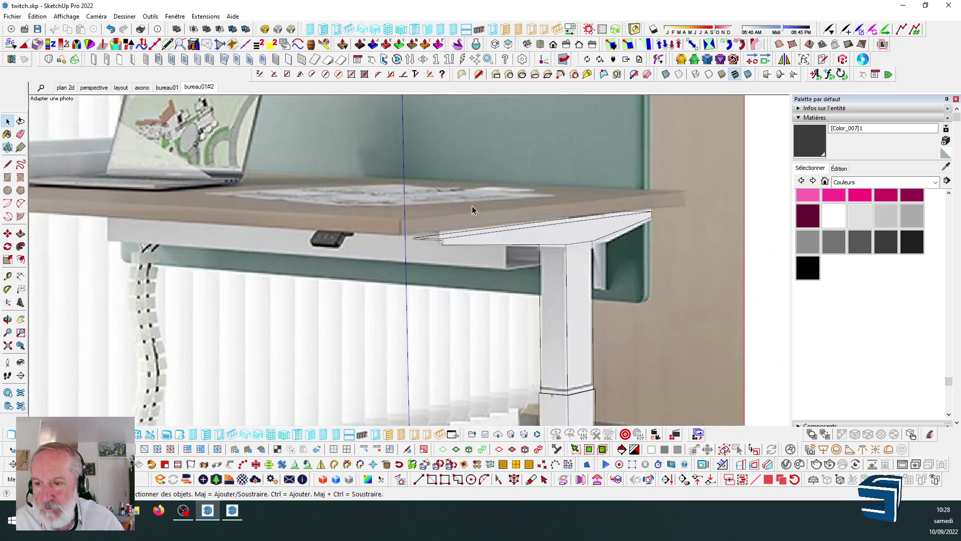
{"action": "scroll", "coordinate": [473, 205], "scroll_direction": "down", "scroll_amount": 7}
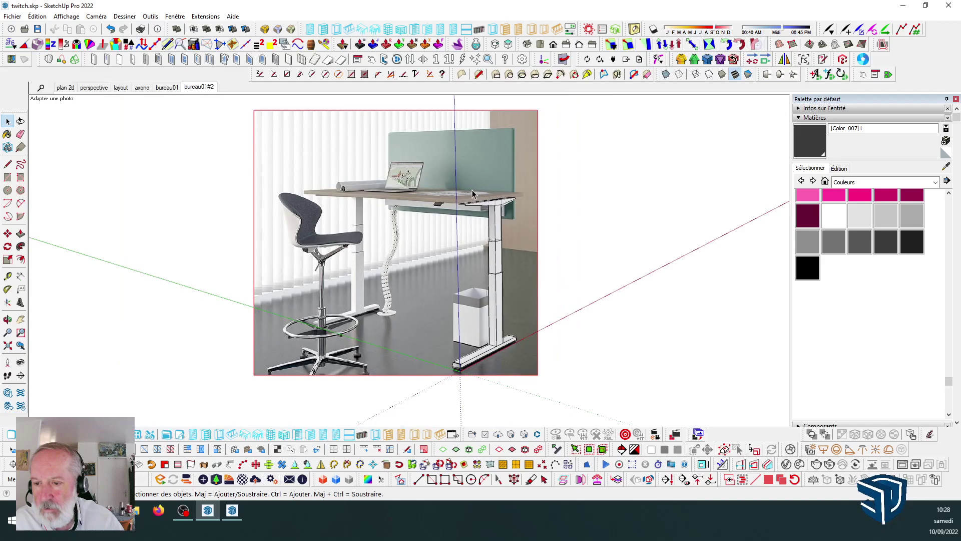
Leave the matched-photo view and draw a reference square on the ground plane beside the leg to check the model's scale.
{"action": "middle_click_drag", "start_coordinate": [493, 220], "coordinate": [485, 223]}
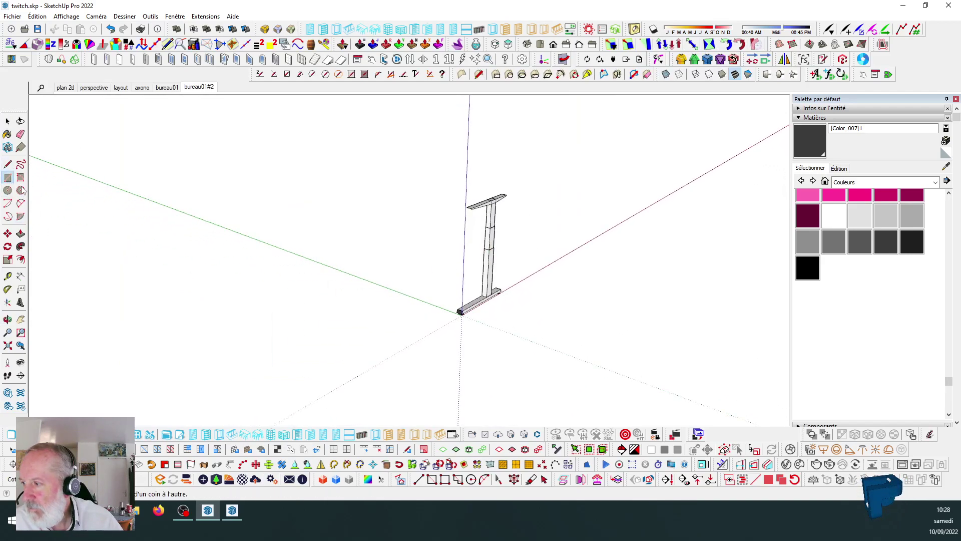
{"action": "left_click", "coordinate": [7, 178]}
{"action": "scroll", "coordinate": [607, 314], "scroll_direction": "up", "scroll_amount": 2}
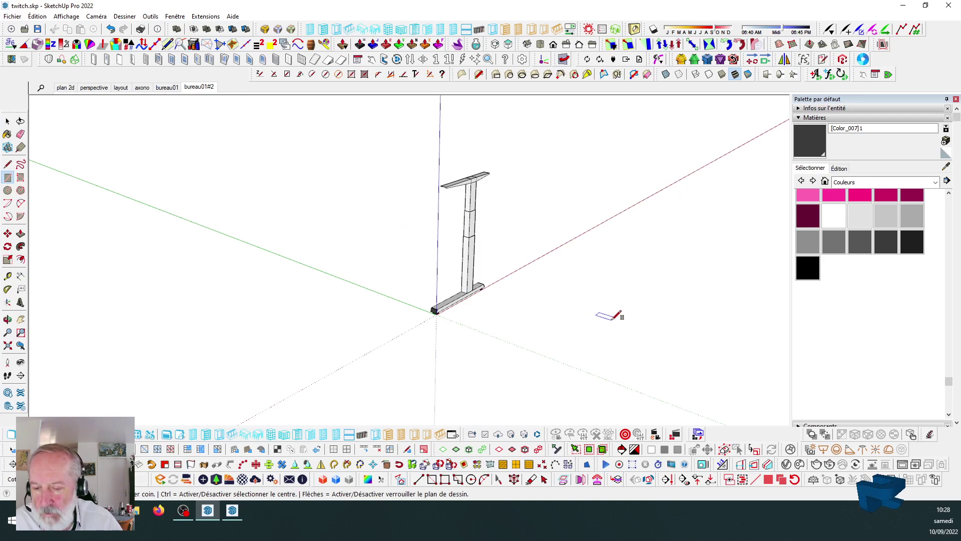
{"action": "scroll", "coordinate": [531, 303], "scroll_direction": "down", "scroll_amount": 1}
{"action": "left_click", "coordinate": [532, 301]}
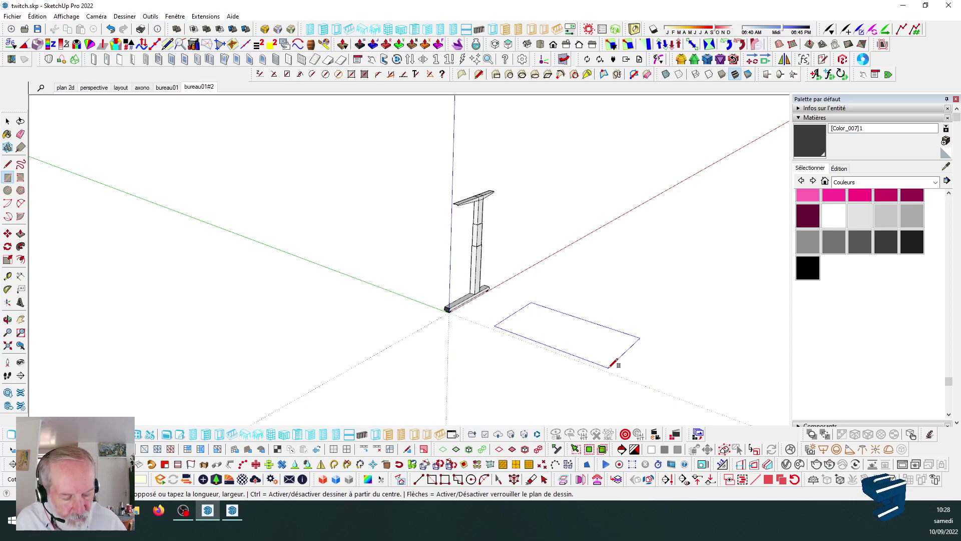
{"action": "key", "text": "Return"}
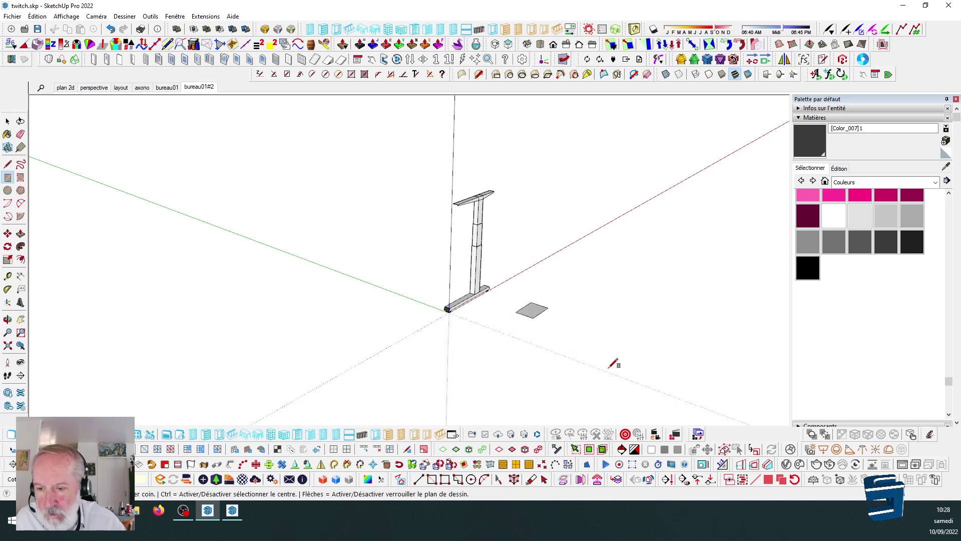
Compare the size of the reference square with the leg and its foot.
{"action": "scroll", "coordinate": [553, 300], "scroll_direction": "up", "scroll_amount": 3}
{"action": "scroll", "coordinate": [459, 260], "scroll_direction": "down", "scroll_amount": 2}
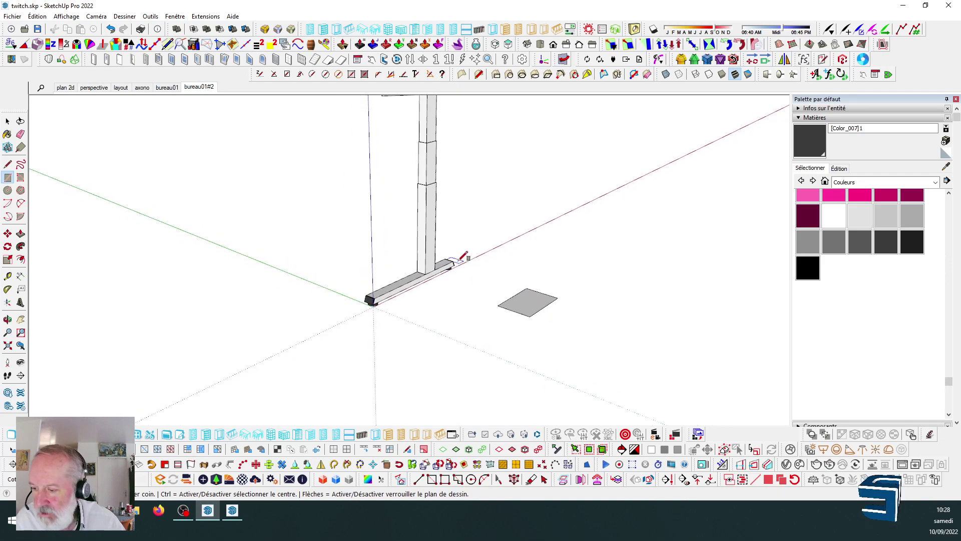
{"action": "scroll", "coordinate": [515, 313], "scroll_direction": "up", "scroll_amount": 3}
{"action": "scroll", "coordinate": [516, 306], "scroll_direction": "down", "scroll_amount": 2}
{"action": "key", "text": "space"}
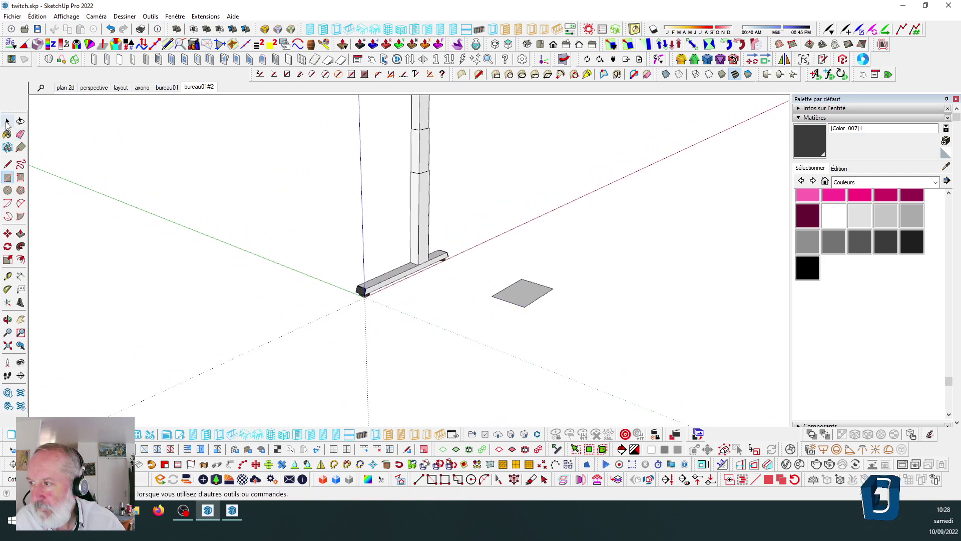
{"action": "scroll", "coordinate": [515, 305], "scroll_direction": "down", "scroll_amount": 3}
{"action": "scroll", "coordinate": [470, 278], "scroll_direction": "up", "scroll_amount": 3}
{"action": "scroll", "coordinate": [470, 278], "scroll_direction": "down", "scroll_amount": 1}
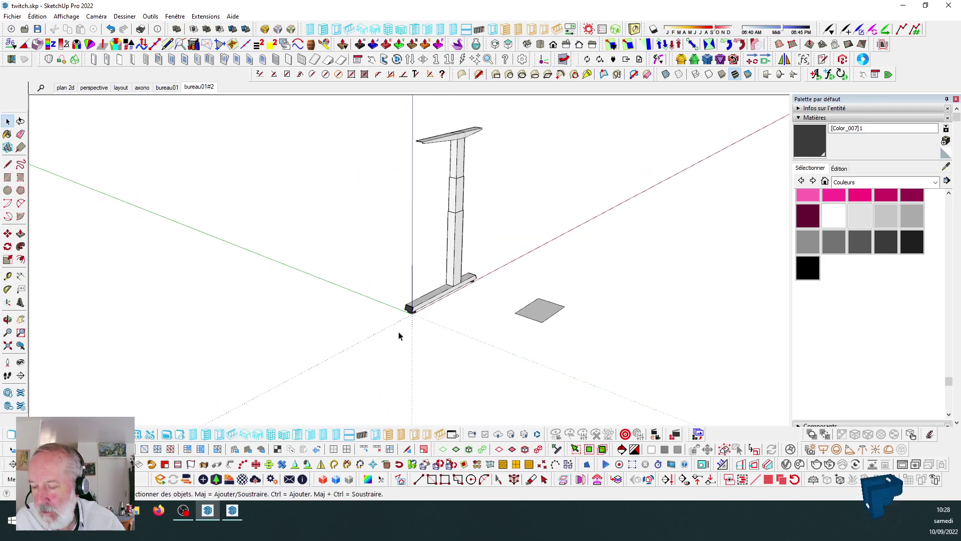
{"action": "scroll", "coordinate": [476, 319], "scroll_direction": "up", "scroll_amount": 1}
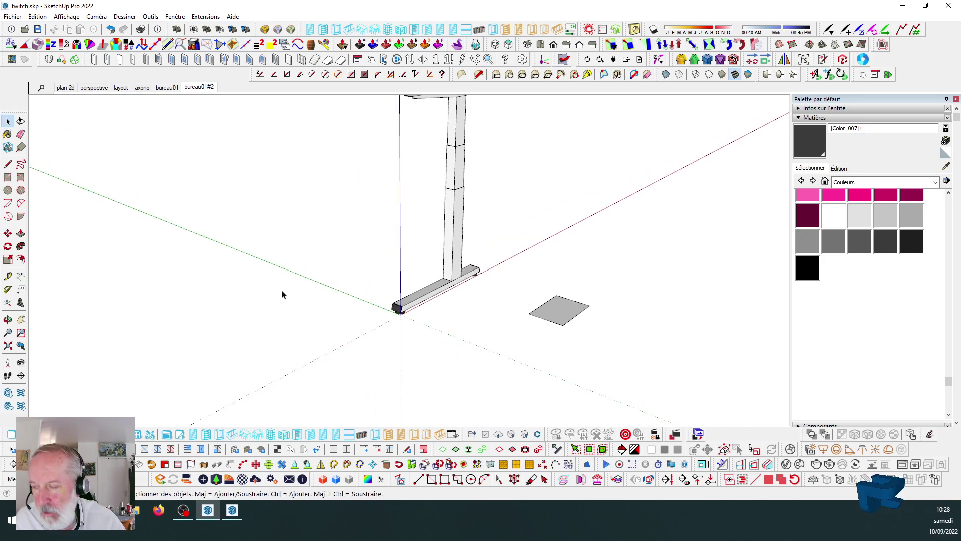
{"action": "scroll", "coordinate": [504, 315], "scroll_direction": "down", "scroll_amount": 1}
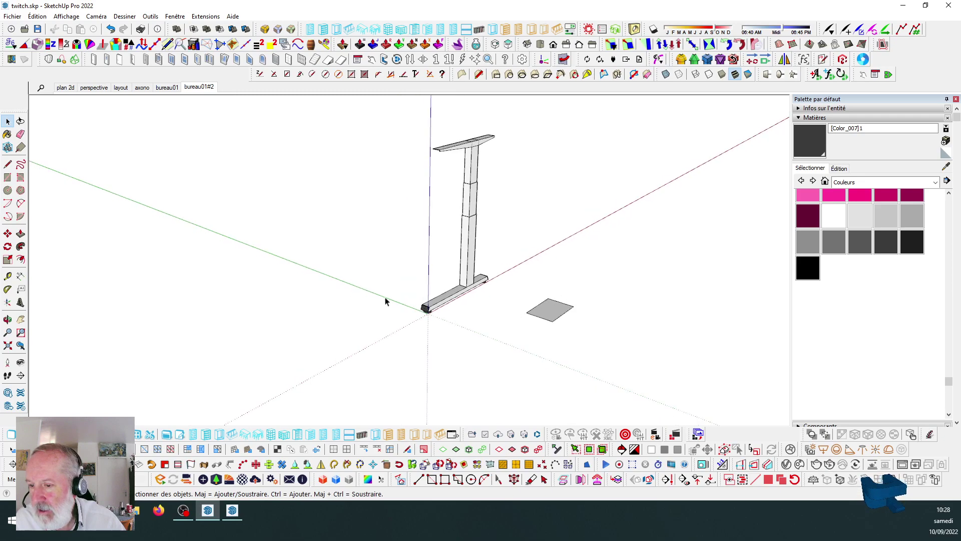
Place a guide line parallel to the red axis, offset along the green axis from the leg's foot.
{"action": "left_click", "coordinate": [8, 275]}
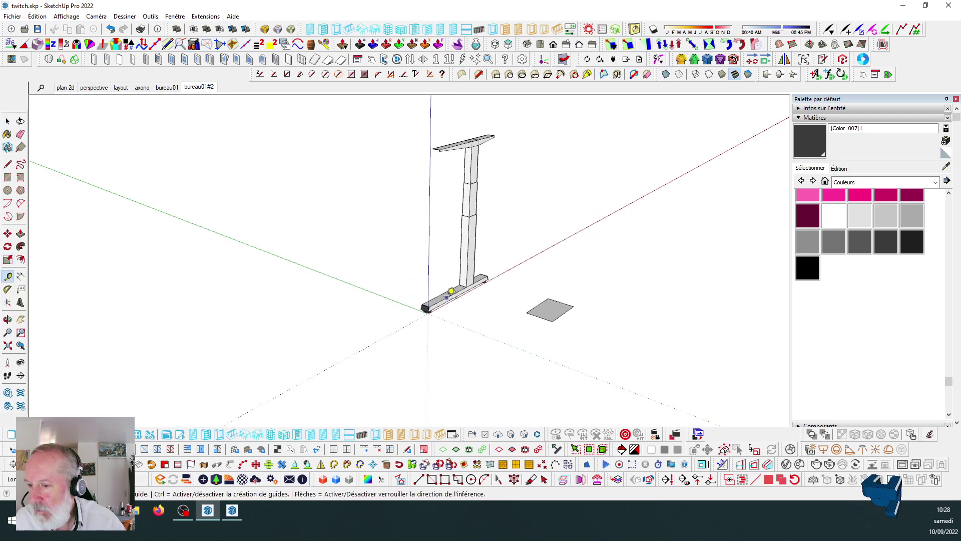
{"action": "scroll", "coordinate": [453, 292], "scroll_direction": "up", "scroll_amount": 2}
{"action": "scroll", "coordinate": [421, 277], "scroll_direction": "down", "scroll_amount": 3}
{"action": "scroll", "coordinate": [427, 318], "scroll_direction": "up", "scroll_amount": 2}
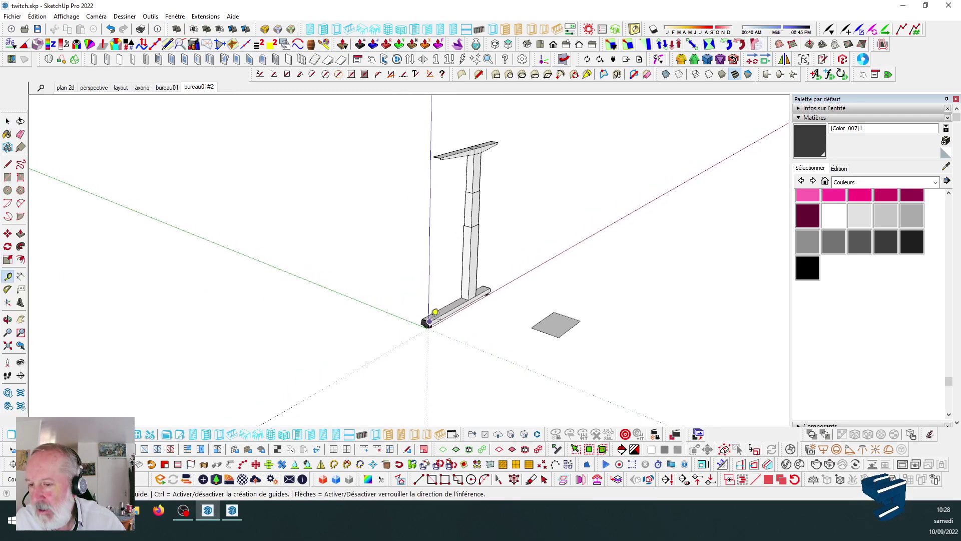
{"action": "scroll", "coordinate": [431, 316], "scroll_direction": "down", "scroll_amount": 1}
{"action": "scroll", "coordinate": [423, 320], "scroll_direction": "up", "scroll_amount": 2}
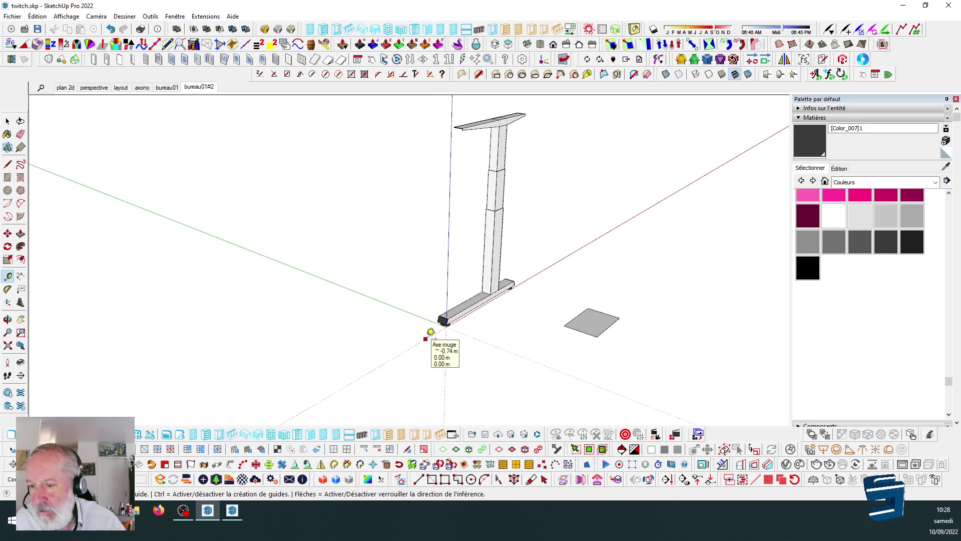
{"action": "left_click", "coordinate": [422, 337]}
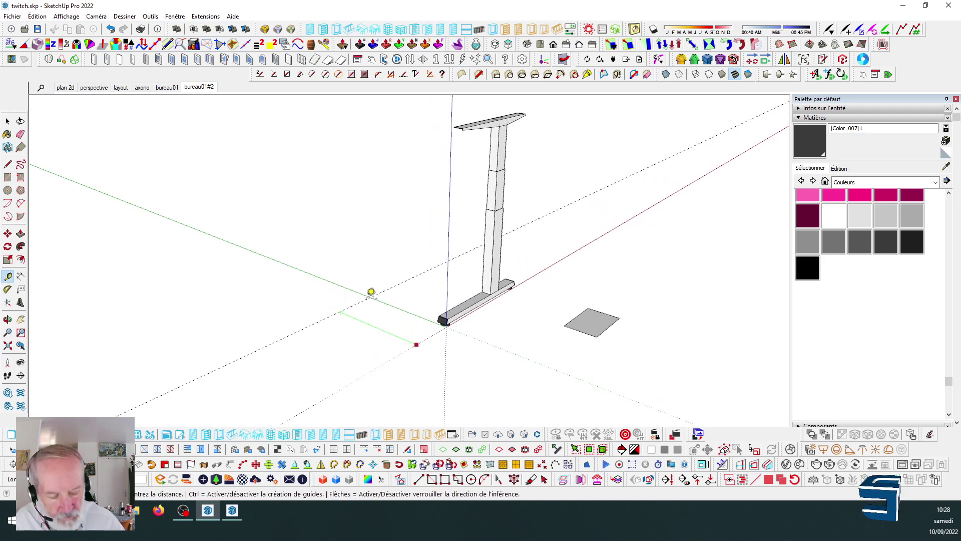
{"action": "key", "text": "Return"}
{"action": "scroll", "coordinate": [387, 292], "scroll_direction": "down", "scroll_amount": 1}
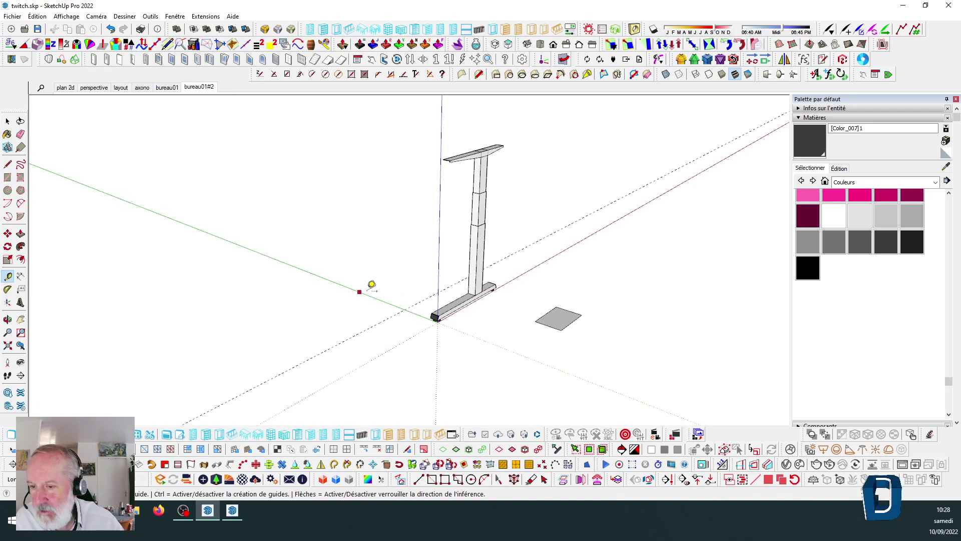
Return to scene bureau01#2, open the matched photo for editing, and scale the model along the blue axis until the leg outgrows the photo's.
{"action": "left_click", "coordinate": [196, 87]}
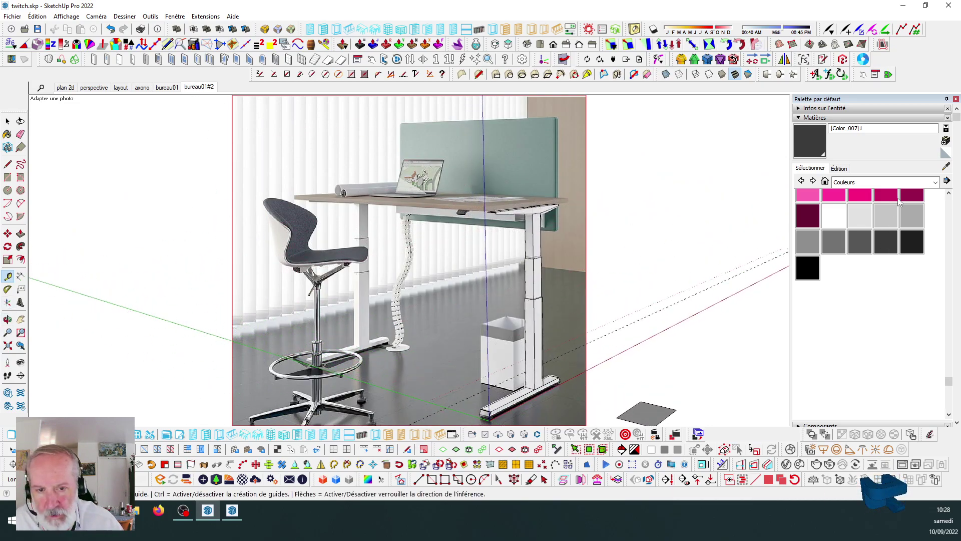
{"action": "left_click", "coordinate": [799, 118]}
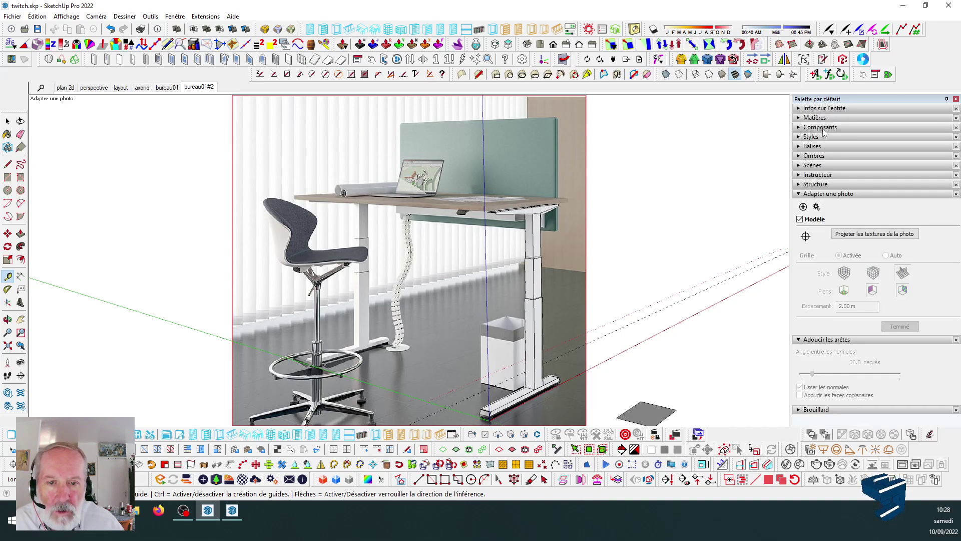
{"action": "left_click", "coordinate": [817, 208]}
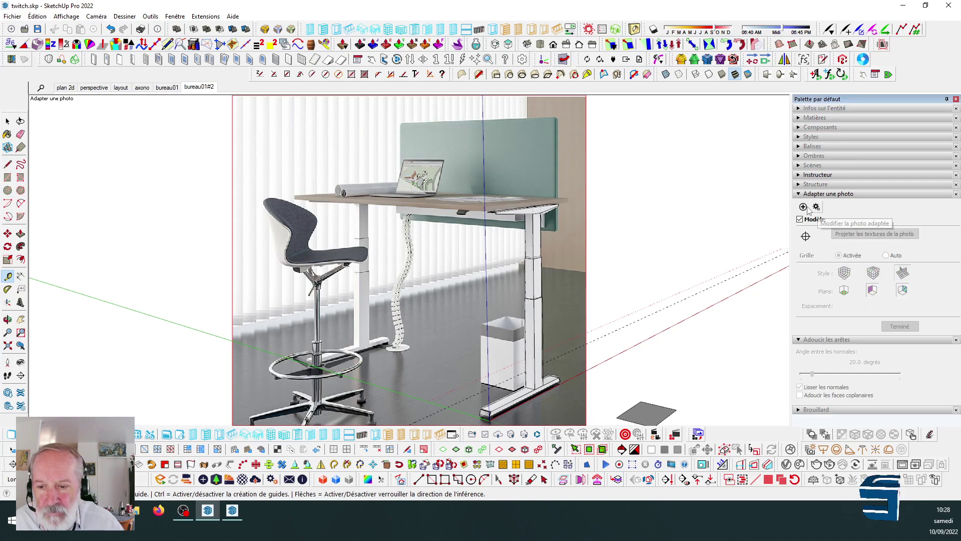
{"action": "scroll", "coordinate": [479, 356], "scroll_direction": "up", "scroll_amount": 5}
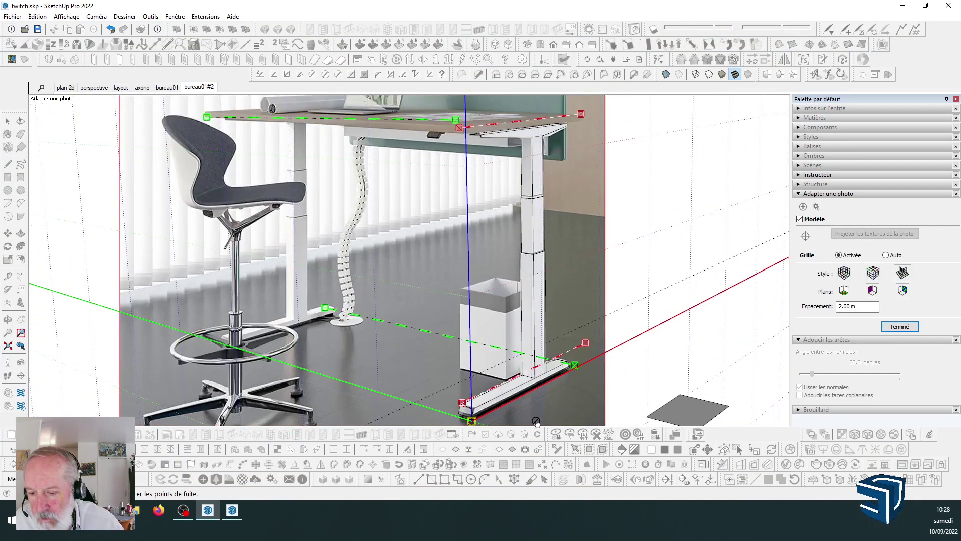
{"action": "mouse_move", "coordinate": [438, 289]}
{"action": "left_mouse_down"}
{"action": "mouse_move", "coordinate": [431, 298]}
{"action": "mouse_move", "coordinate": [443, 188]}
{"action": "mouse_move", "coordinate": [458, 207]}
{"action": "left_mouse_up"}
{"action": "scroll", "coordinate": [460, 250], "scroll_direction": "down", "scroll_amount": 11}
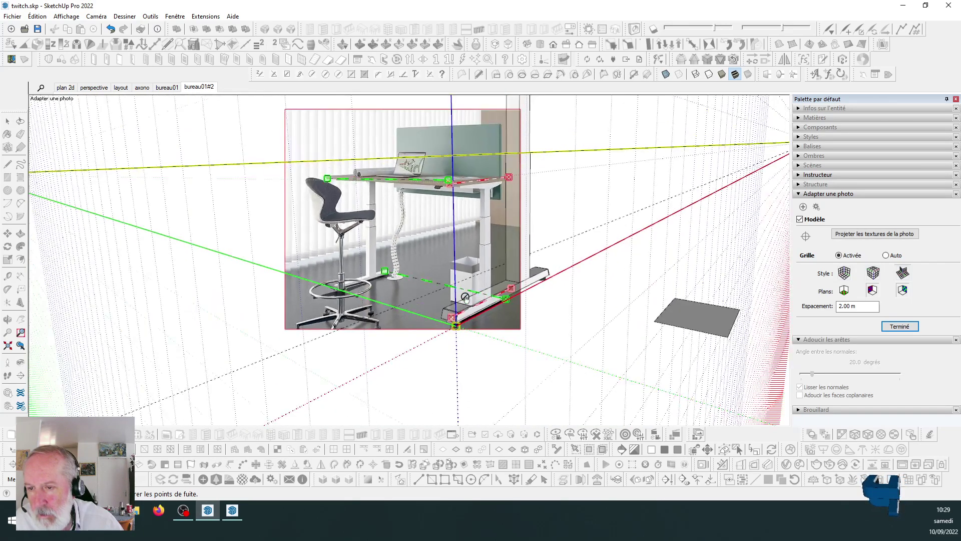
Rescale the matched photo along the blue axis to bring the leg back to the photographed leg's height, and finish editing the match.
{"action": "scroll", "coordinate": [456, 251], "scroll_direction": "up", "scroll_amount": 3}
{"action": "scroll", "coordinate": [455, 253], "scroll_direction": "down", "scroll_amount": 2}
{"action": "scroll", "coordinate": [455, 254], "scroll_direction": "up", "scroll_amount": 2}
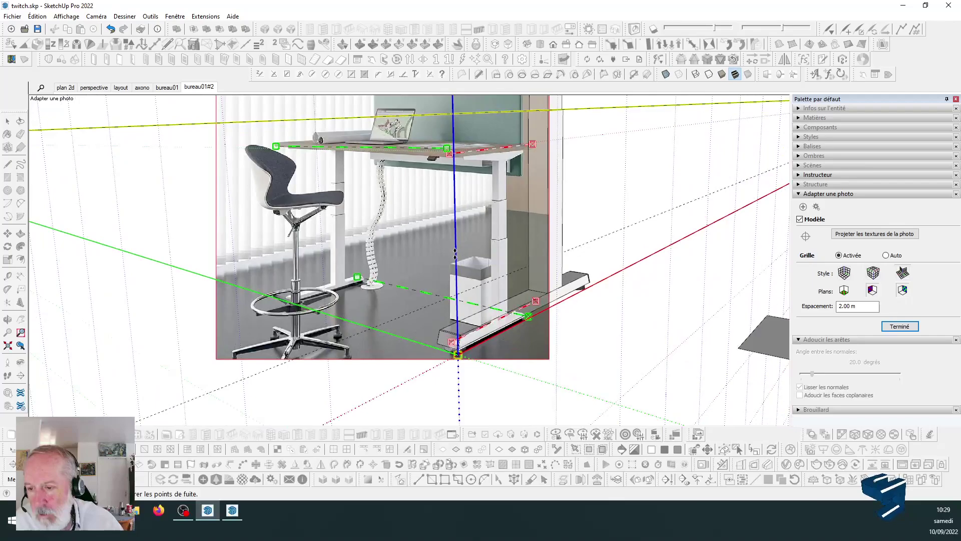
{"action": "scroll", "coordinate": [454, 258], "scroll_direction": "down", "scroll_amount": 3}
{"action": "scroll", "coordinate": [450, 274], "scroll_direction": "down", "scroll_amount": 2}
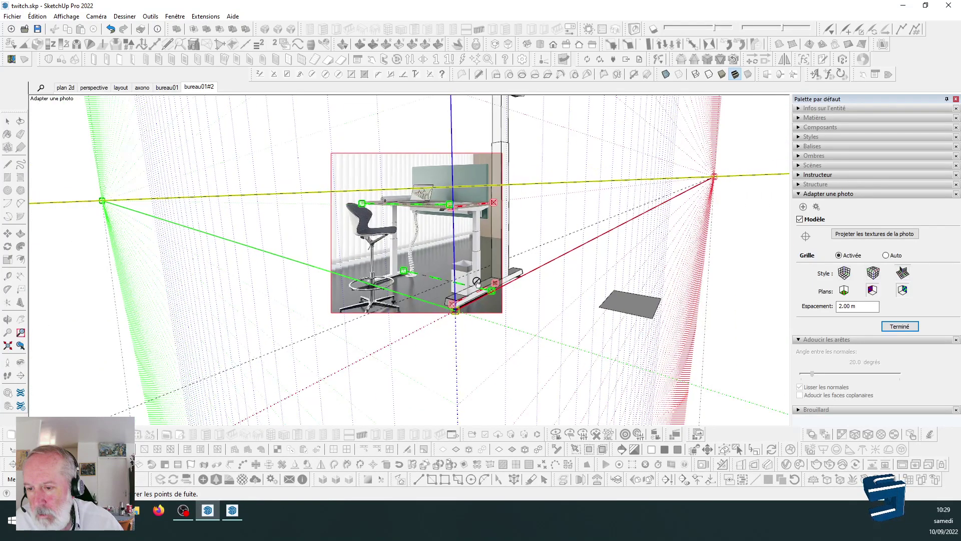
{"action": "scroll", "coordinate": [476, 282], "scroll_direction": "up", "scroll_amount": 3}
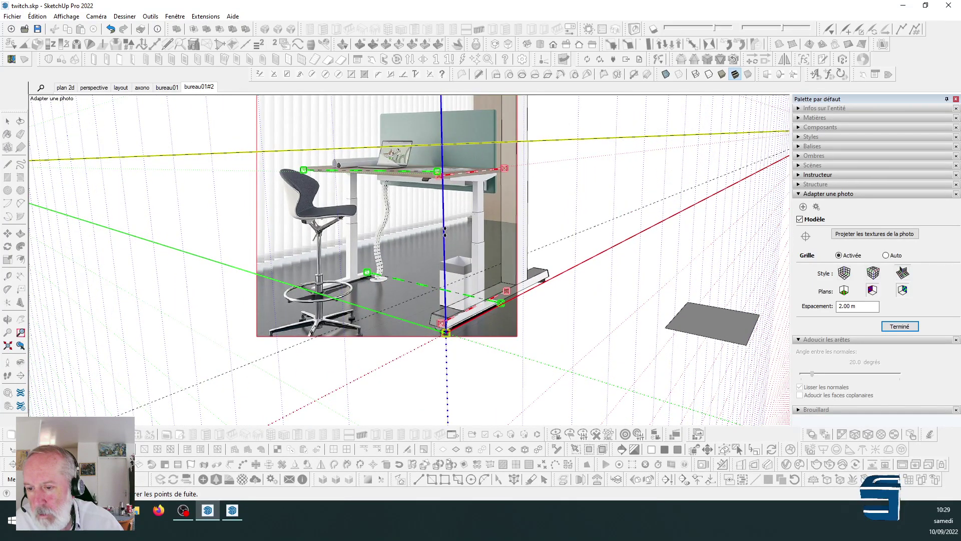
{"action": "left_click_drag", "start_coordinate": [443, 253], "coordinate": [434, 297]}
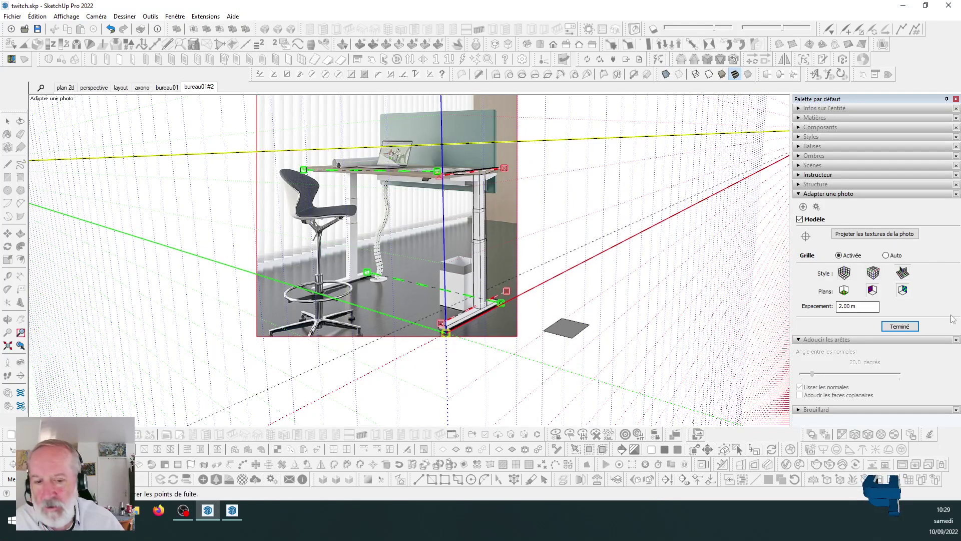
{"action": "left_click", "coordinate": [896, 325]}
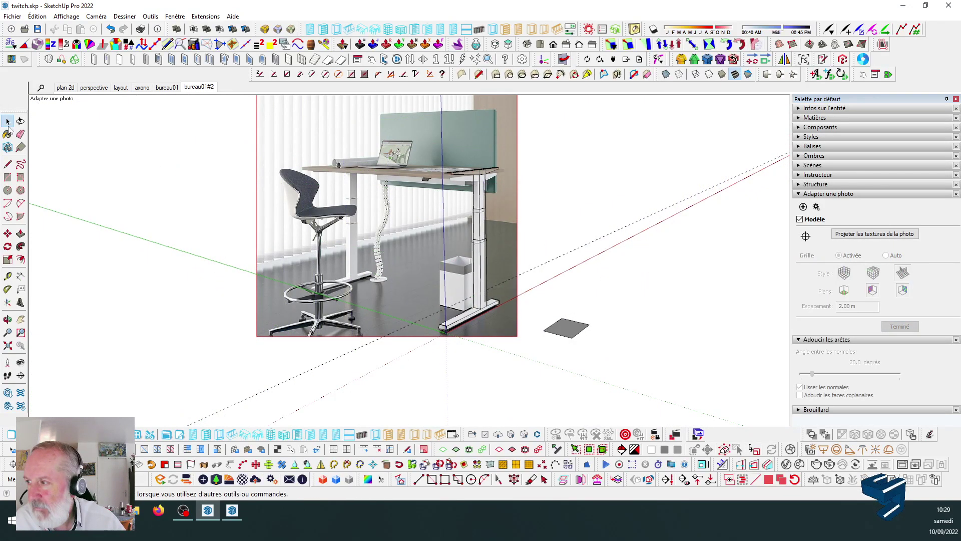
Undo the guide line and the reference square on the ground, keeping only the leg in the matched-photo scene.
{"action": "scroll", "coordinate": [491, 228], "scroll_direction": "up", "scroll_amount": 4}
{"action": "scroll", "coordinate": [479, 218], "scroll_direction": "down", "scroll_amount": 4}
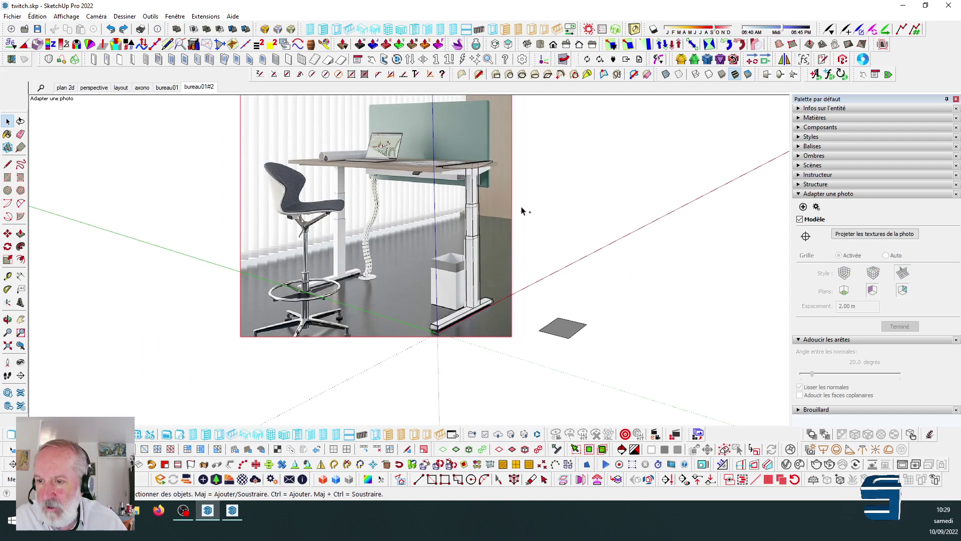
{"action": "key", "text": "ctrl+z"}
{"action": "scroll", "coordinate": [490, 241], "scroll_direction": "up", "scroll_amount": 3}
{"action": "scroll", "coordinate": [470, 287], "scroll_direction": "down", "scroll_amount": 3}
{"action": "scroll", "coordinate": [469, 287], "scroll_direction": "up", "scroll_amount": 3}
{"action": "scroll", "coordinate": [464, 258], "scroll_direction": "down", "scroll_amount": 2}
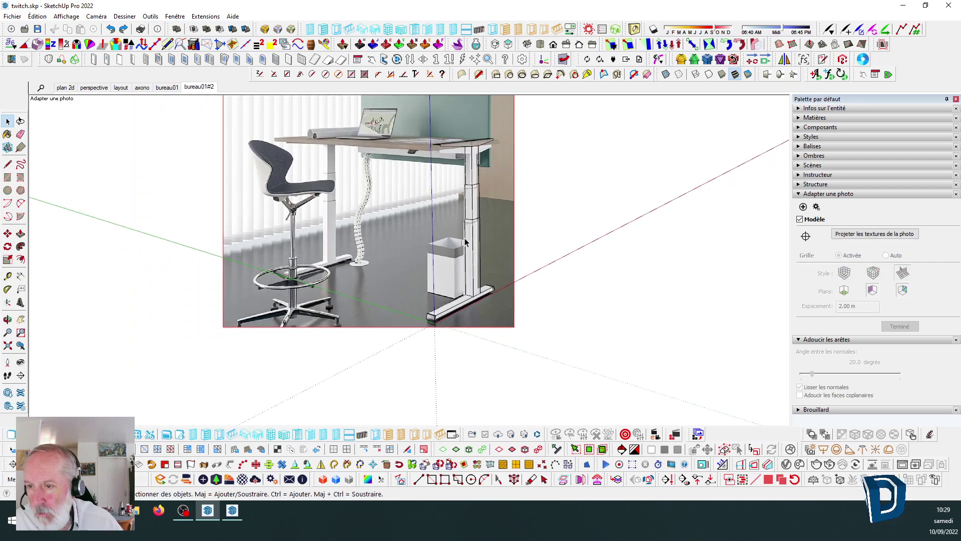
{"action": "scroll", "coordinate": [467, 254], "scroll_direction": "up", "scroll_amount": 3}
{"action": "scroll", "coordinate": [481, 248], "scroll_direction": "down", "scroll_amount": 1}
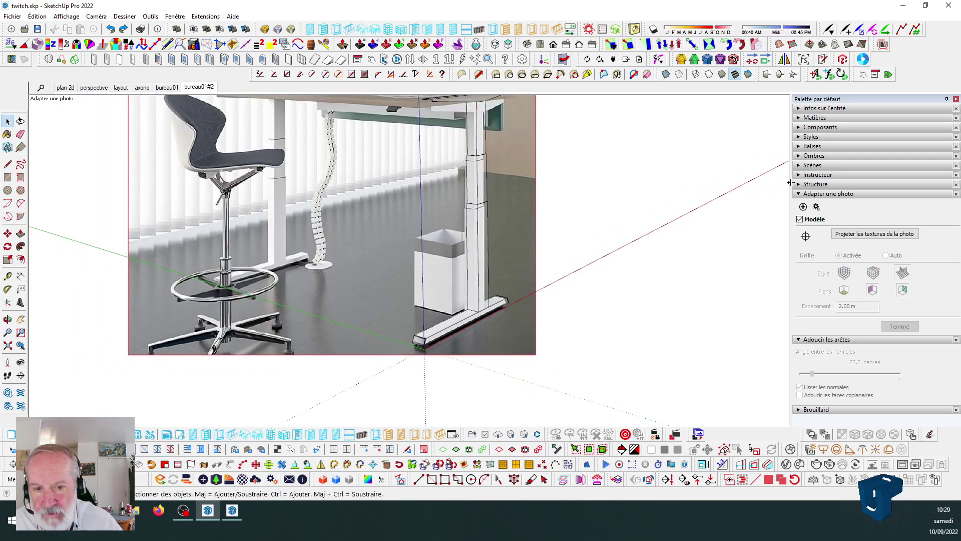
Reopen the matched photo for editing, fine-tune its scale on the blue axis to fit the leg to the photo, and finish.
{"action": "left_click", "coordinate": [817, 206]}
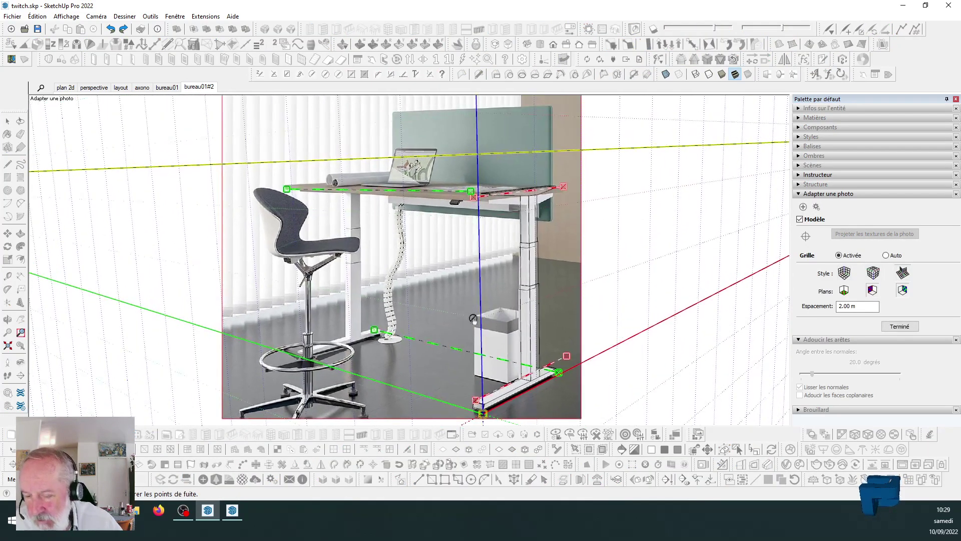
{"action": "scroll", "coordinate": [492, 354], "scroll_direction": "up", "scroll_amount": 1}
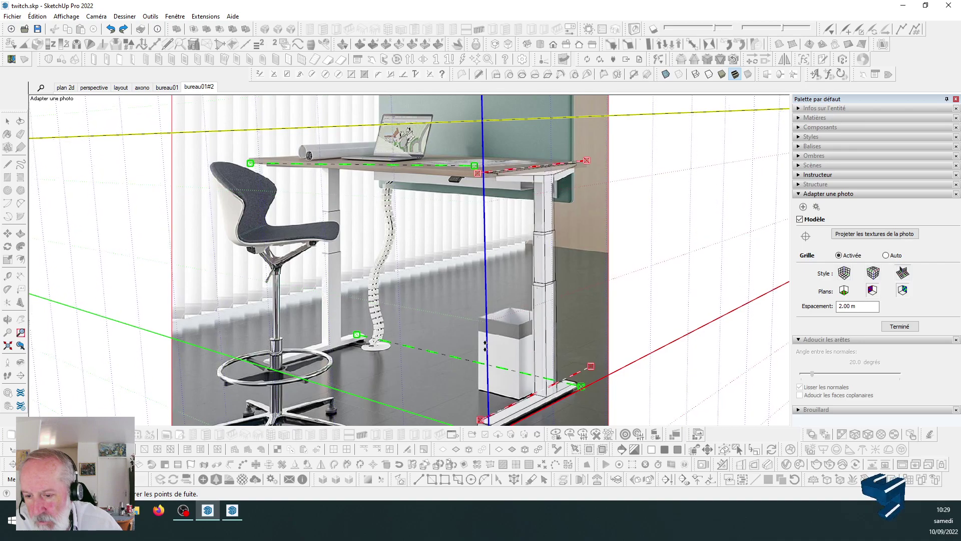
{"action": "scroll", "coordinate": [531, 276], "scroll_direction": "down", "scroll_amount": 1}
{"action": "scroll", "coordinate": [531, 275], "scroll_direction": "down", "scroll_amount": 2}
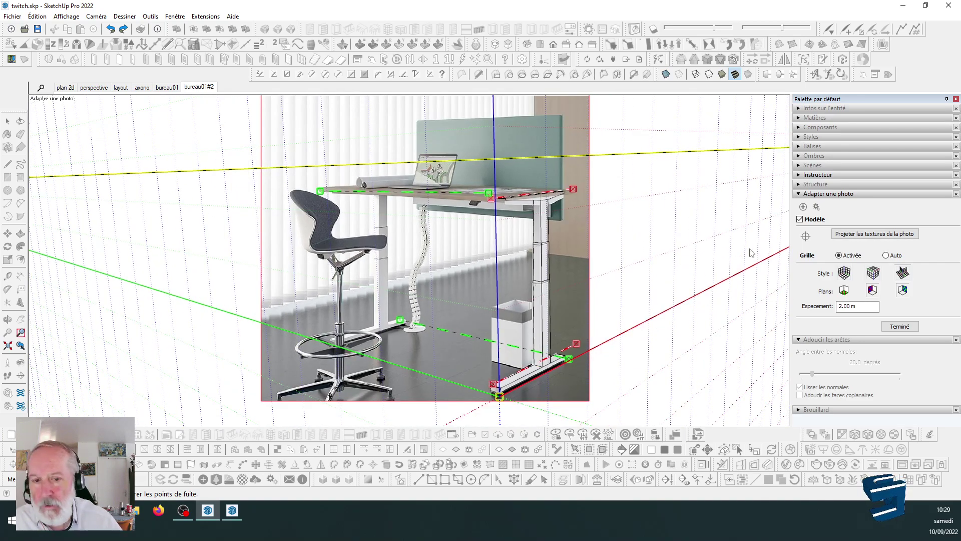
{"action": "left_click", "coordinate": [900, 326]}
Compare the modelled leg with the photographed desk leg from the foot up to the tabletop.
{"action": "scroll", "coordinate": [474, 243], "scroll_direction": "up", "scroll_amount": 2}
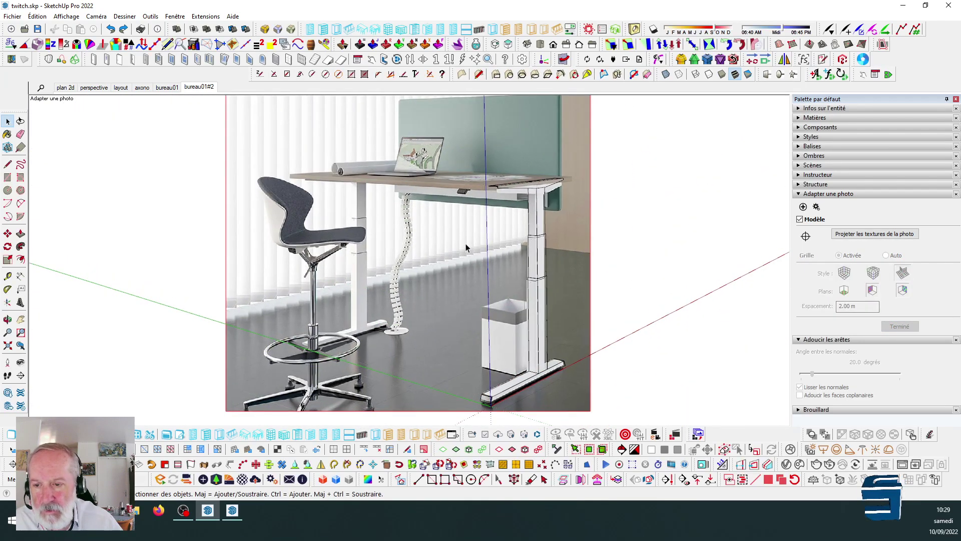
{"action": "scroll", "coordinate": [510, 243], "scroll_direction": "down", "scroll_amount": 3}
{"action": "scroll", "coordinate": [508, 256], "scroll_direction": "down", "scroll_amount": 3}
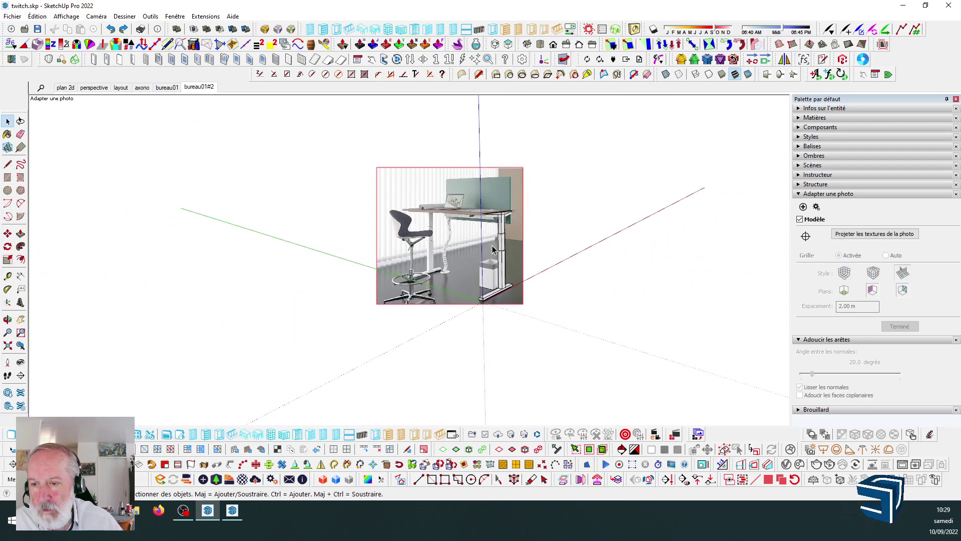
{"action": "scroll", "coordinate": [525, 250], "scroll_direction": "up", "scroll_amount": 4}
{"action": "scroll", "coordinate": [451, 236], "scroll_direction": "down", "scroll_amount": 1}
{"action": "scroll", "coordinate": [440, 220], "scroll_direction": "up", "scroll_amount": 1}
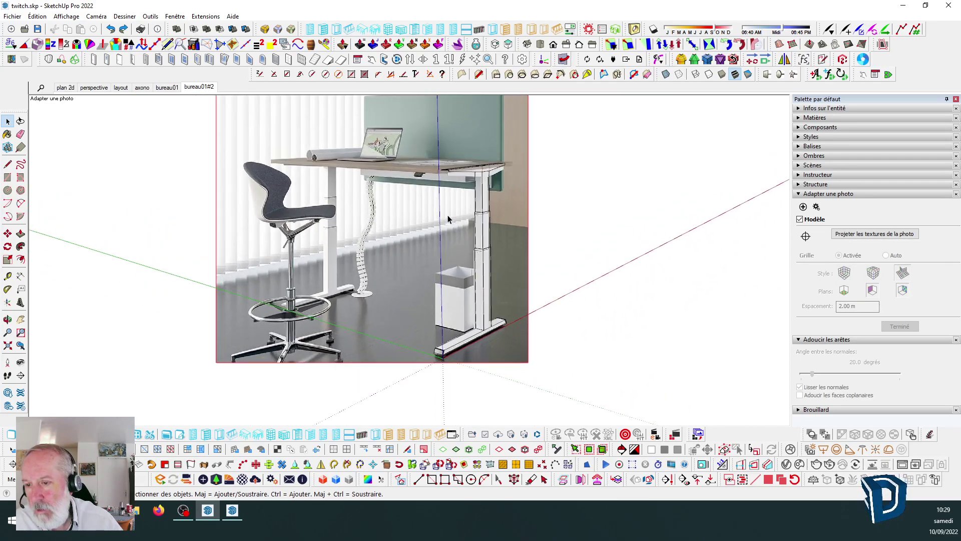
{"action": "scroll", "coordinate": [380, 195], "scroll_direction": "down", "scroll_amount": 3}
{"action": "scroll", "coordinate": [345, 140], "scroll_direction": "up", "scroll_amount": 1}
Select the modelled leg over the matched photo and examine how its outline fits, especially the arm under the tabletop.
{"action": "left_click_drag", "start_coordinate": [292, 133], "coordinate": [576, 351]}
{"action": "scroll", "coordinate": [526, 279], "scroll_direction": "up", "scroll_amount": 4}
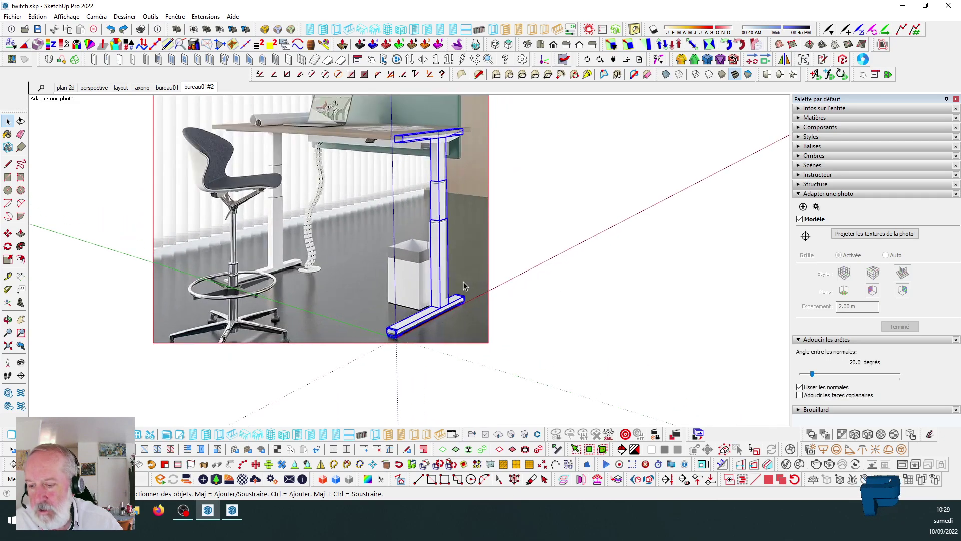
{"action": "scroll", "coordinate": [496, 240], "scroll_direction": "down", "scroll_amount": 1}
{"action": "scroll", "coordinate": [471, 272], "scroll_direction": "up", "scroll_amount": 3}
{"action": "scroll", "coordinate": [404, 330], "scroll_direction": "down", "scroll_amount": 3}
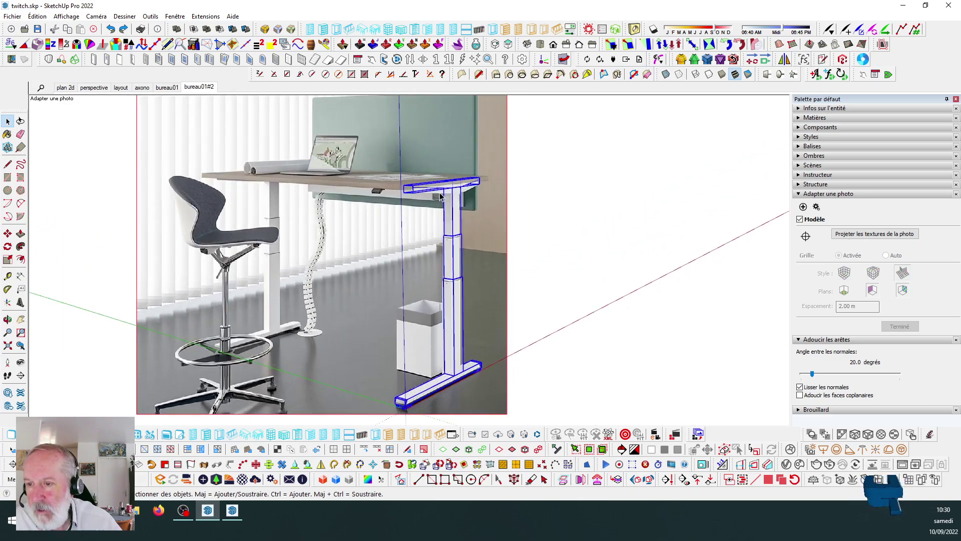
{"action": "scroll", "coordinate": [450, 172], "scroll_direction": "up", "scroll_amount": 3}
{"action": "scroll", "coordinate": [438, 211], "scroll_direction": "down", "scroll_amount": 4}
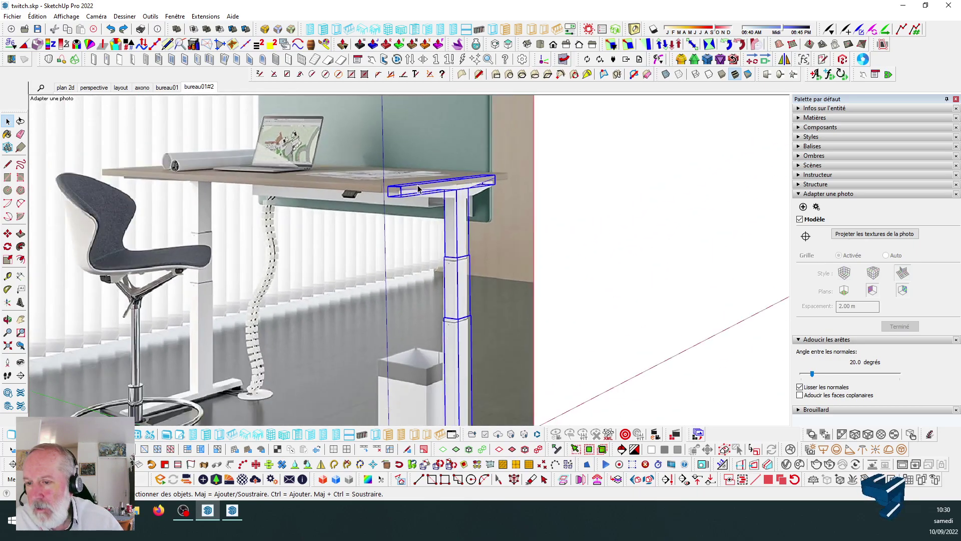
{"action": "left_click", "coordinate": [341, 170]}
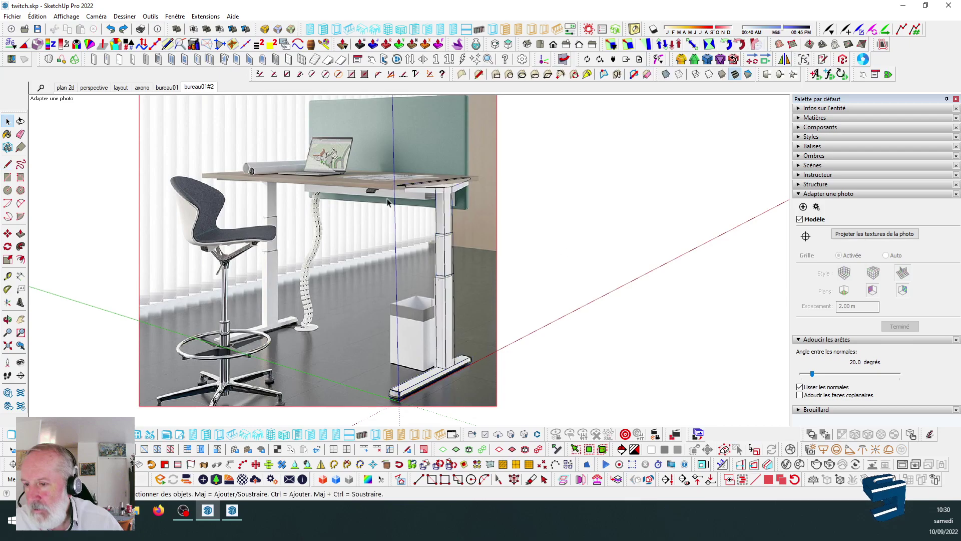
Draw the tabletop's thin rectangular end profile on top of the leg's support arm, running from the back end past the front end.
{"action": "scroll", "coordinate": [340, 170], "scroll_direction": "up", "scroll_amount": 3}
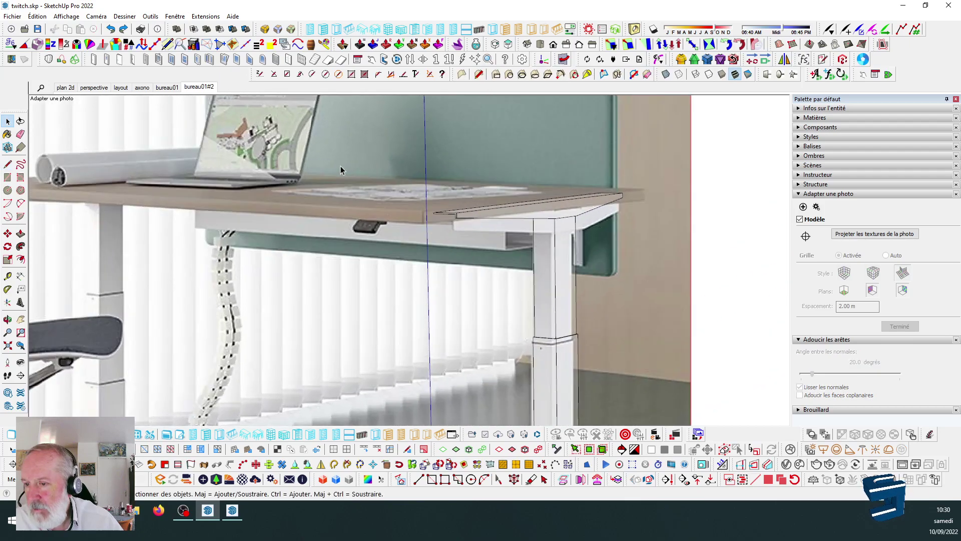
{"action": "left_click", "coordinate": [7, 164]}
{"action": "scroll", "coordinate": [594, 177], "scroll_direction": "up", "scroll_amount": 3}
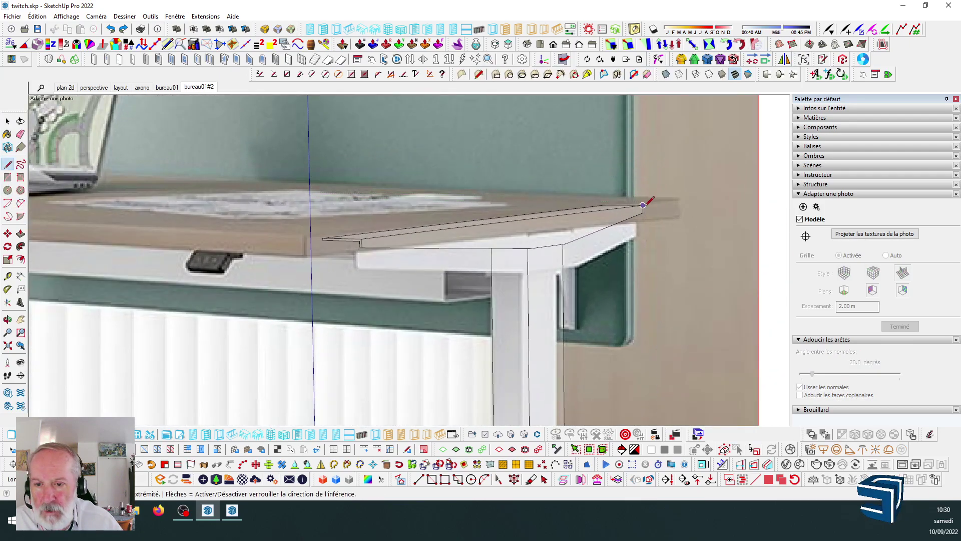
{"action": "left_click", "coordinate": [644, 205]}
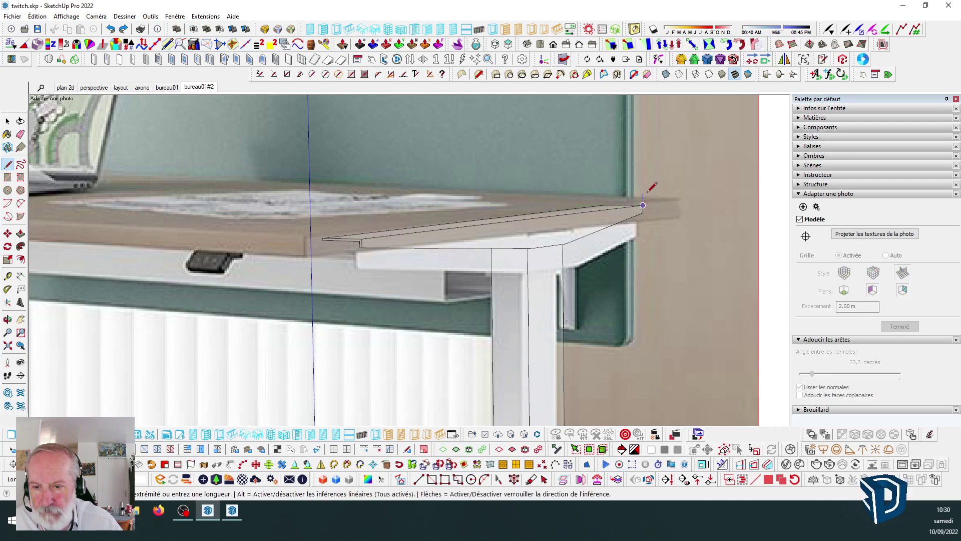
{"action": "left_click", "coordinate": [643, 193]}
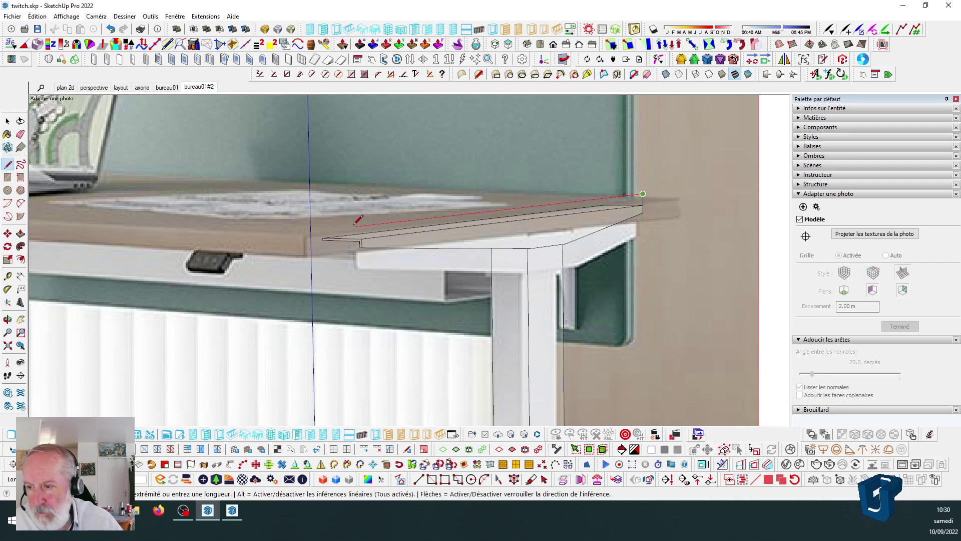
{"action": "left_click", "coordinate": [290, 233]}
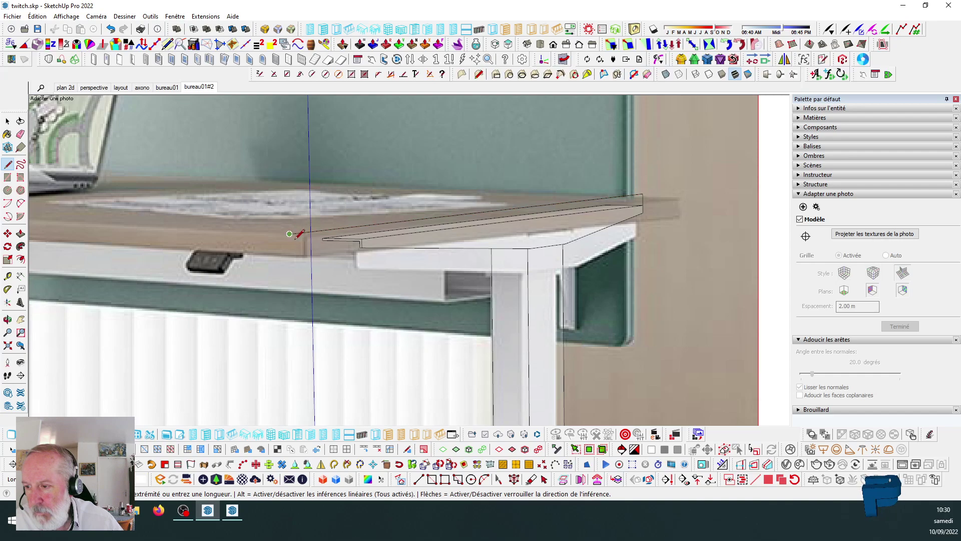
{"action": "left_click", "coordinate": [291, 245]}
{"action": "left_click", "coordinate": [643, 205]}
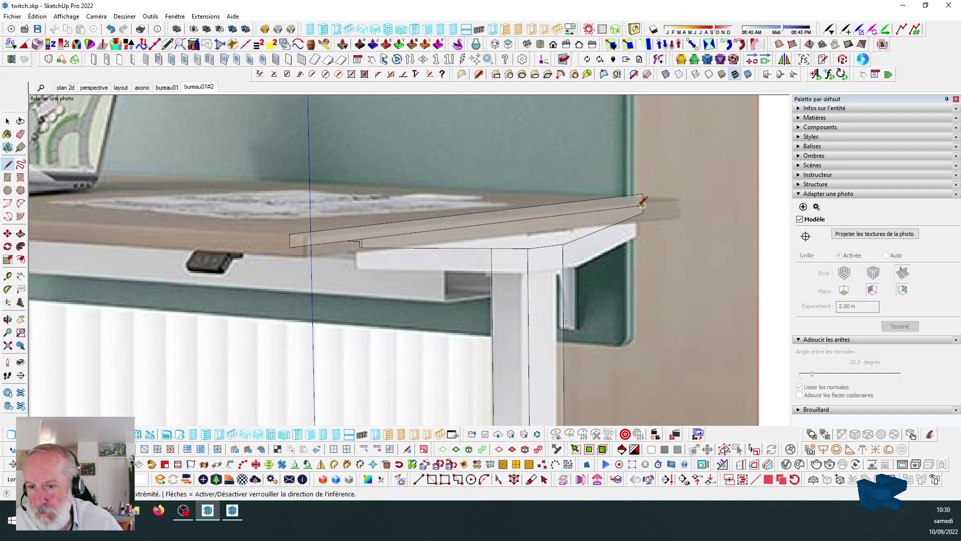
{"action": "scroll", "coordinate": [575, 167], "scroll_direction": "down", "scroll_amount": 1}
Push/Pull the tabletop's end profile along the green axis towards the far leg, and compare the slab with the photo.
{"action": "left_click", "coordinate": [21, 233]}
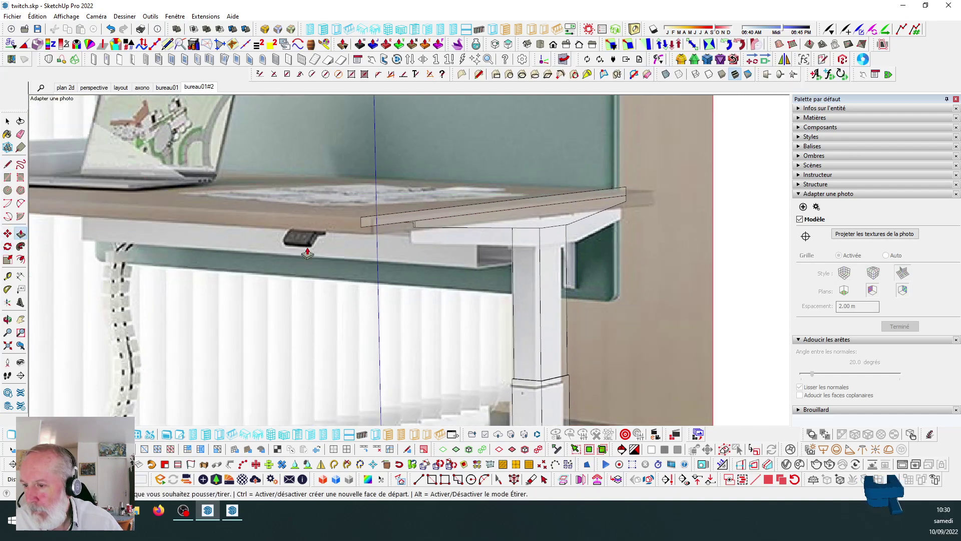
{"action": "left_click", "coordinate": [69, 202]}
{"action": "middle_click_drag", "start_coordinate": [562, 218], "coordinate": [306, 216]}
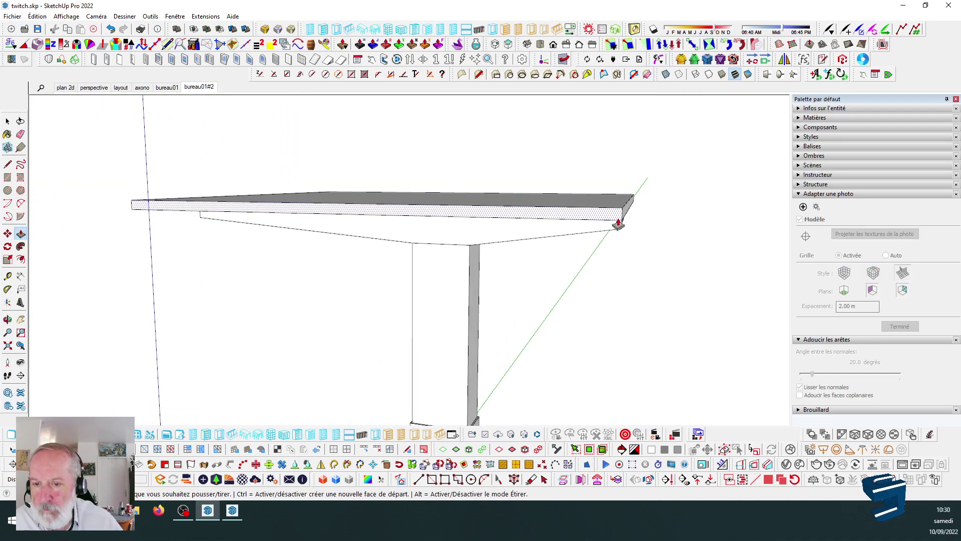
{"action": "middle_click_drag", "start_coordinate": [615, 227], "coordinate": [238, 162]}
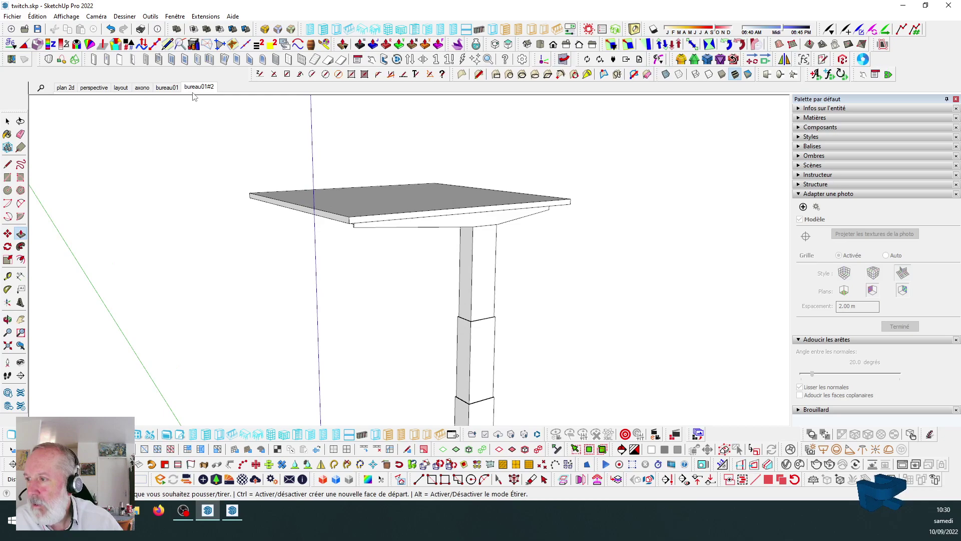
{"action": "left_click", "coordinate": [196, 89]}
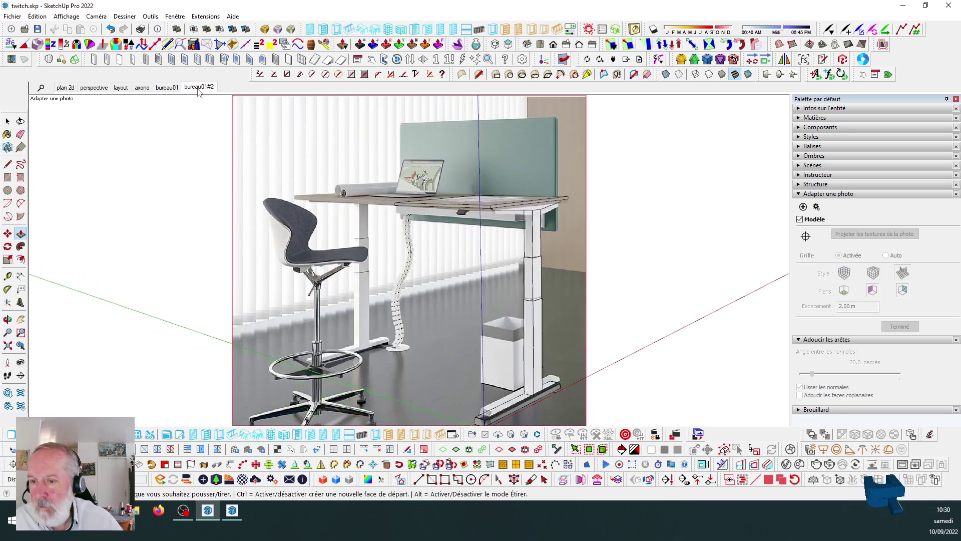
{"action": "scroll", "coordinate": [553, 232], "scroll_direction": "up", "scroll_amount": 6}
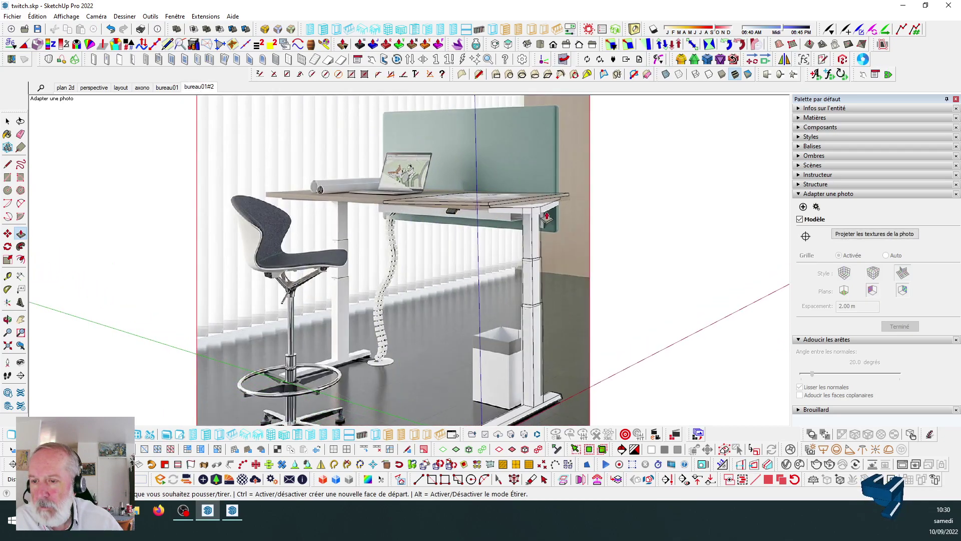
{"action": "scroll", "coordinate": [467, 200], "scroll_direction": "down", "scroll_amount": 4}
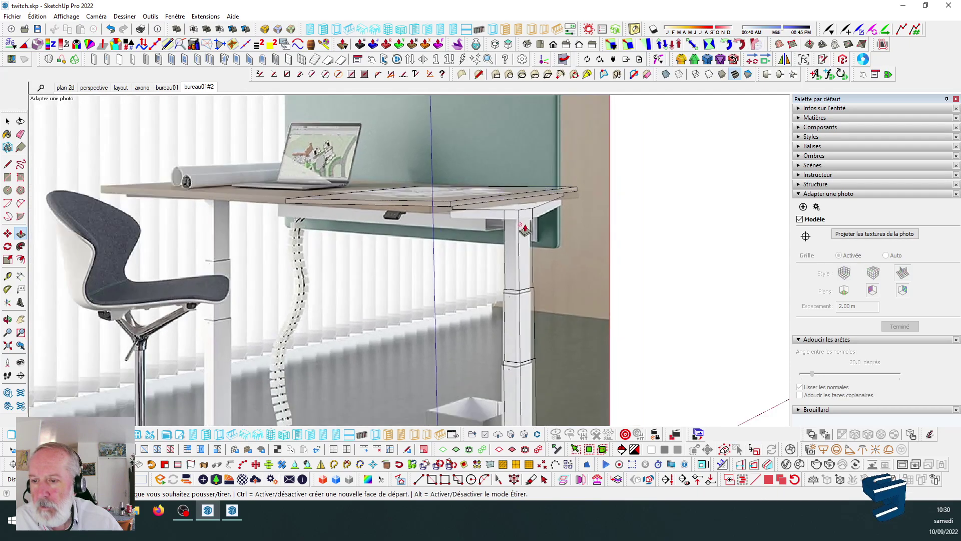
{"action": "scroll", "coordinate": [501, 214], "scroll_direction": "up", "scroll_amount": 2}
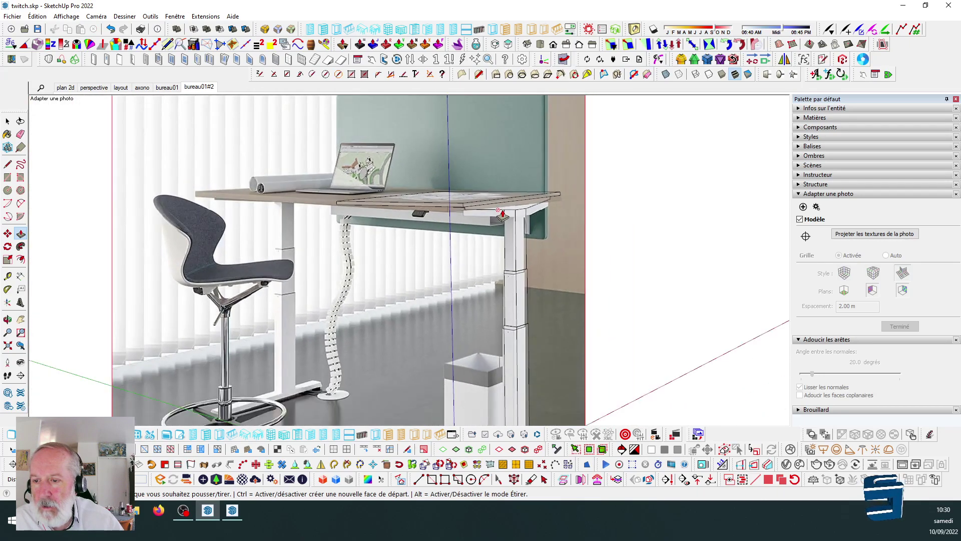
Extend the tabletop's front and back edges slightly beyond the leg's support arm with Push/Pull.
{"action": "middle_click_drag", "start_coordinate": [503, 214], "coordinate": [510, 257]}
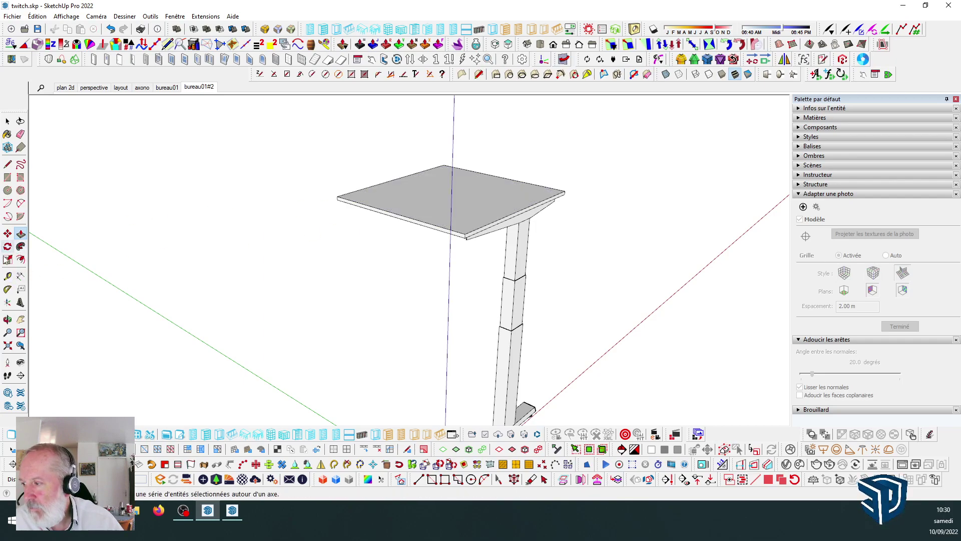
{"action": "left_click", "coordinate": [8, 319]}
{"action": "left_click_drag", "start_coordinate": [506, 194], "coordinate": [315, 154]}
{"action": "middle_click_drag", "start_coordinate": [315, 153], "coordinate": [443, 163]}
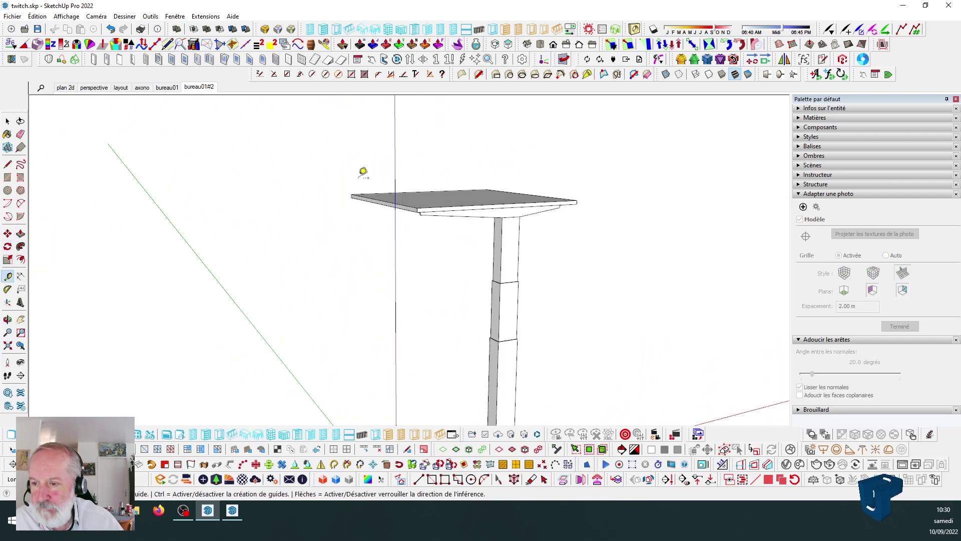
{"action": "left_click", "coordinate": [21, 237]}
{"action": "scroll", "coordinate": [421, 213], "scroll_direction": "up", "scroll_amount": 2}
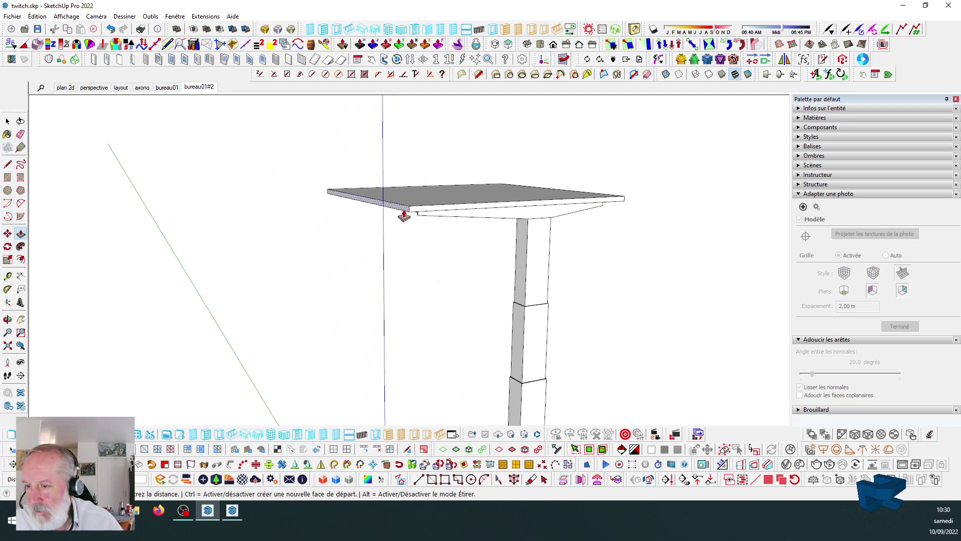
{"action": "middle_click_drag", "start_coordinate": [422, 215], "coordinate": [545, 232]}
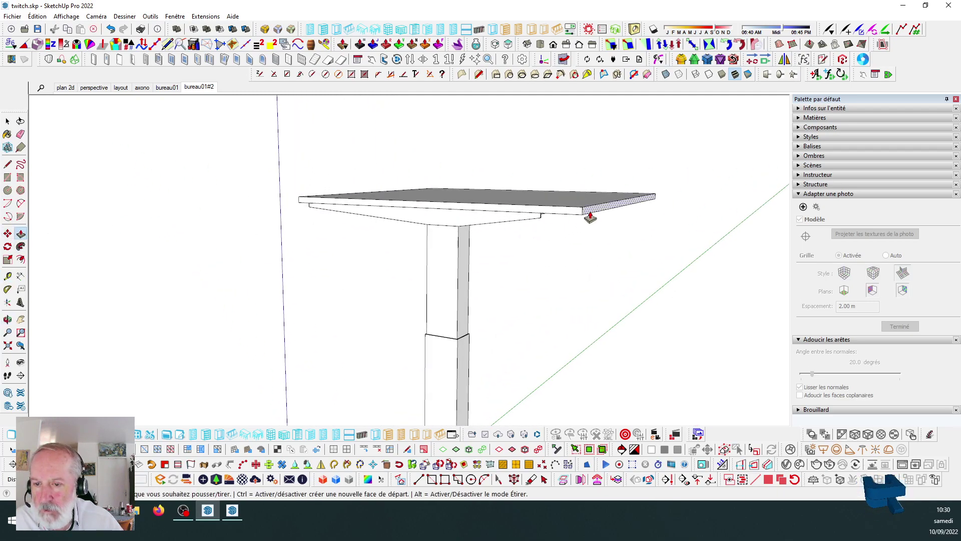
{"action": "scroll", "coordinate": [401, 217], "scroll_direction": "down", "scroll_amount": 3}
{"action": "middle_click_drag", "start_coordinate": [660, 203], "coordinate": [386, 201]}
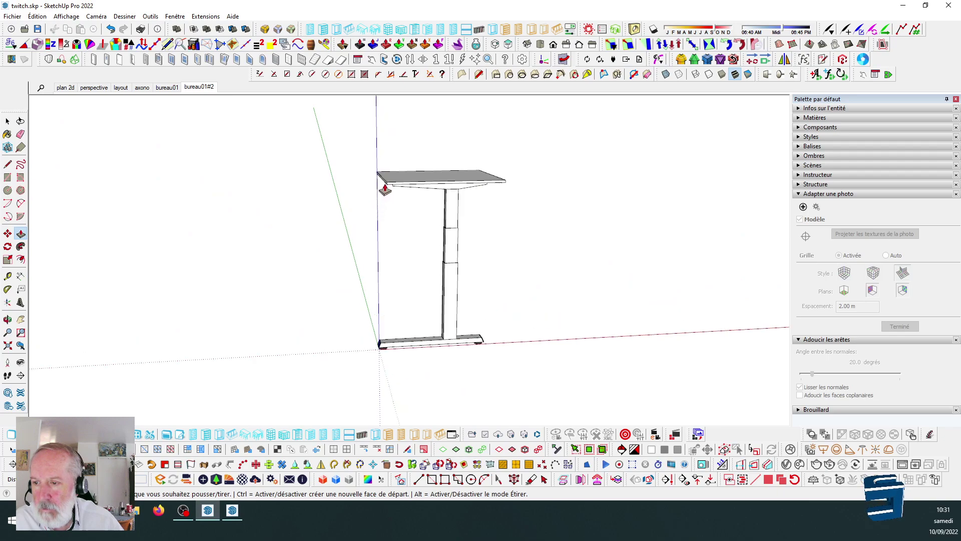
Push/Pull the tabletop's front edge face into alignment with the axes' origin at the front of the foot.
{"action": "left_click", "coordinate": [384, 189]}
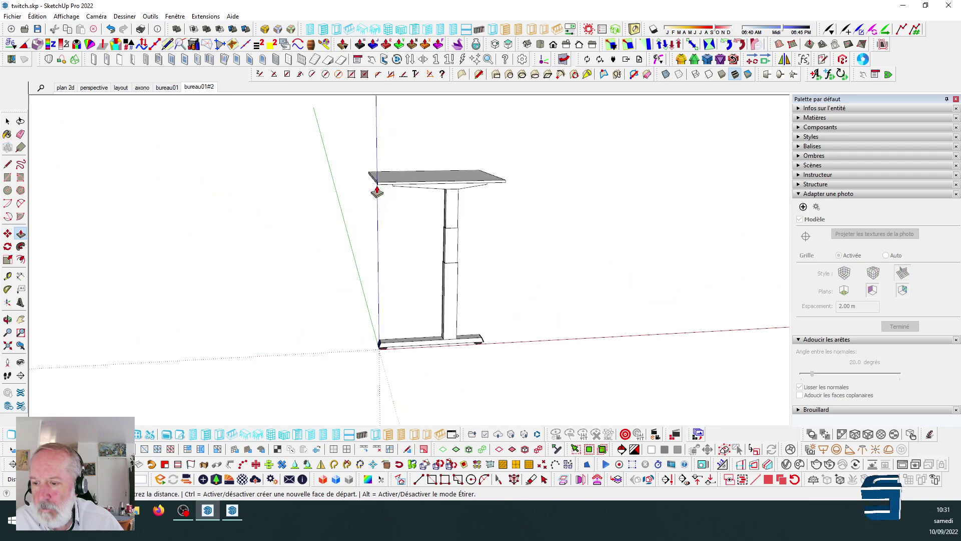
{"action": "left_click", "coordinate": [379, 352]}
{"action": "middle_click_drag", "start_coordinate": [317, 197], "coordinate": [394, 214]}
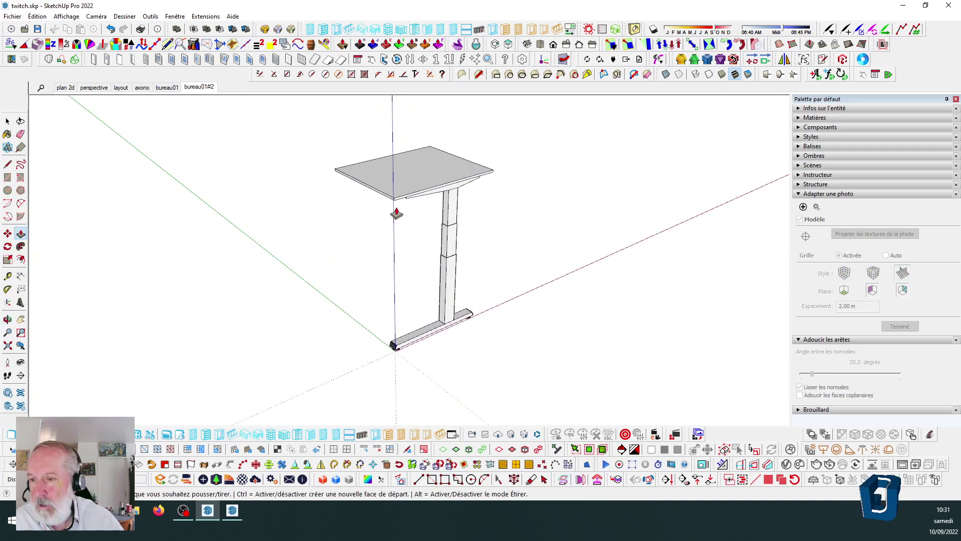
Compare the tabletop's edges and thickness with the photo, inspecting its front corner and underside from several angles.
{"action": "scroll", "coordinate": [408, 157], "scroll_direction": "up", "scroll_amount": 2}
{"action": "left_click", "coordinate": [199, 87]}
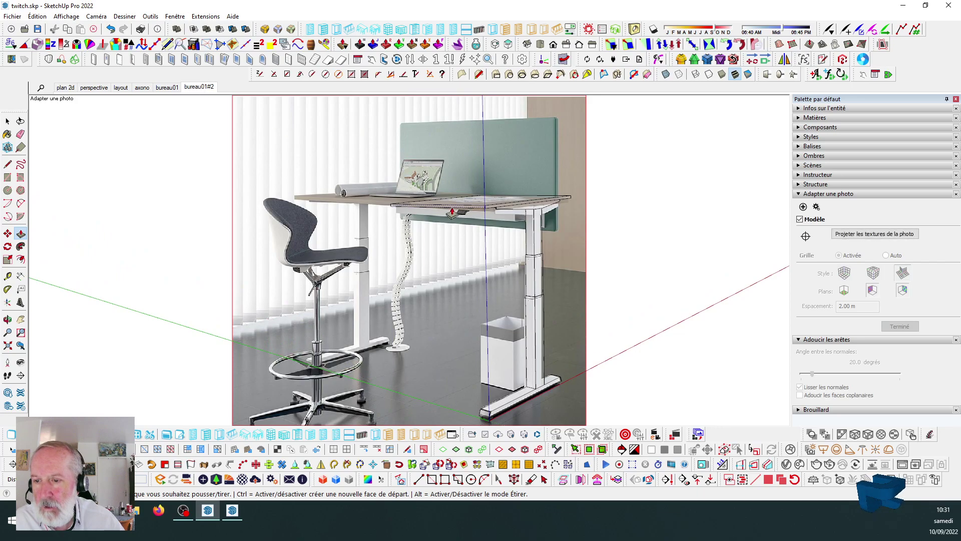
{"action": "scroll", "coordinate": [507, 208], "scroll_direction": "up", "scroll_amount": 3}
{"action": "scroll", "coordinate": [507, 208], "scroll_direction": "down", "scroll_amount": 3}
{"action": "middle_click_drag", "start_coordinate": [507, 207], "coordinate": [446, 208]}
{"action": "scroll", "coordinate": [473, 232], "scroll_direction": "up", "scroll_amount": 3}
{"action": "scroll", "coordinate": [470, 228], "scroll_direction": "up", "scroll_amount": 2}
{"action": "left_click", "coordinate": [466, 221]}
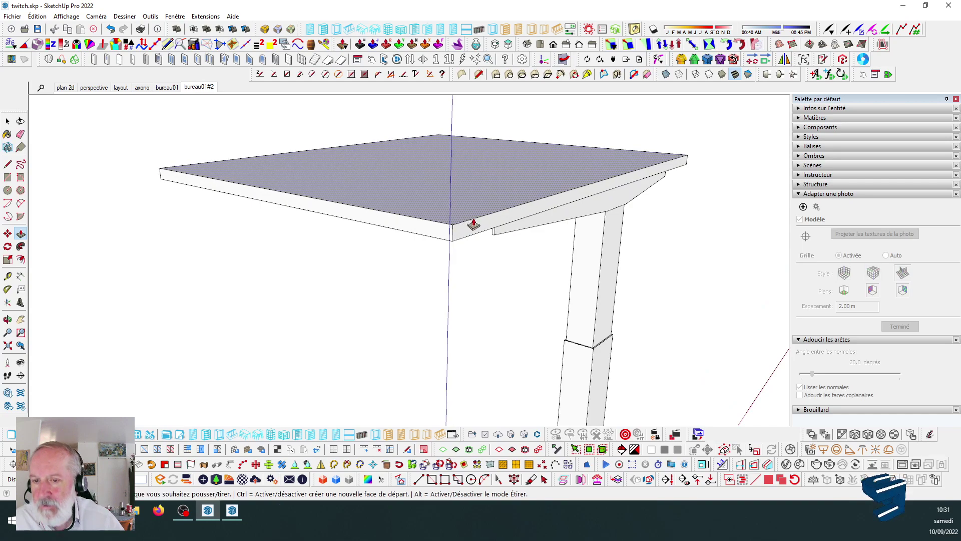
{"action": "scroll", "coordinate": [470, 219], "scroll_direction": "down", "scroll_amount": 3}
{"action": "middle_click_drag", "start_coordinate": [133, 214], "coordinate": [215, 242]}
{"action": "left_click", "coordinate": [8, 217]}
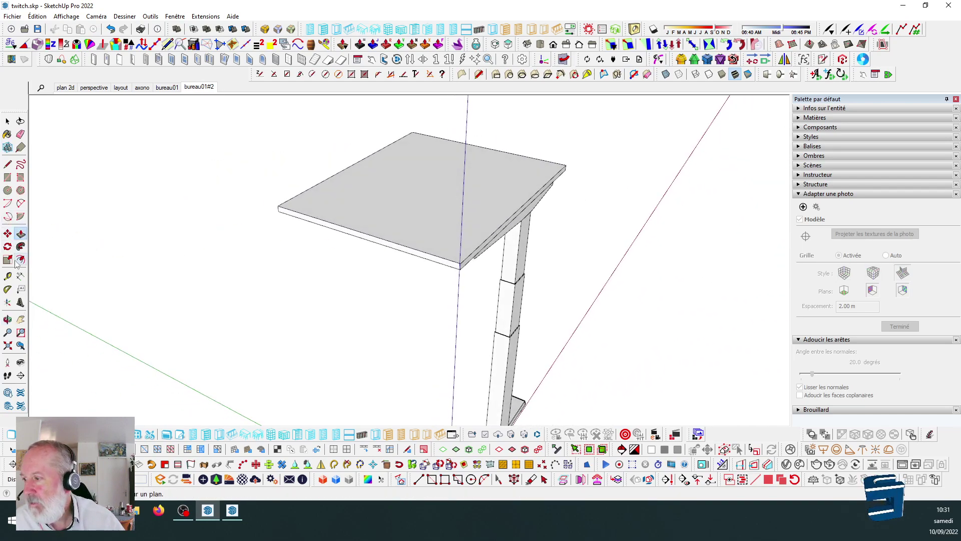
{"action": "left_click", "coordinate": [20, 234]}
{"action": "middle_click_drag", "start_coordinate": [391, 268], "coordinate": [131, 170]}
{"action": "left_click", "coordinate": [197, 88]}
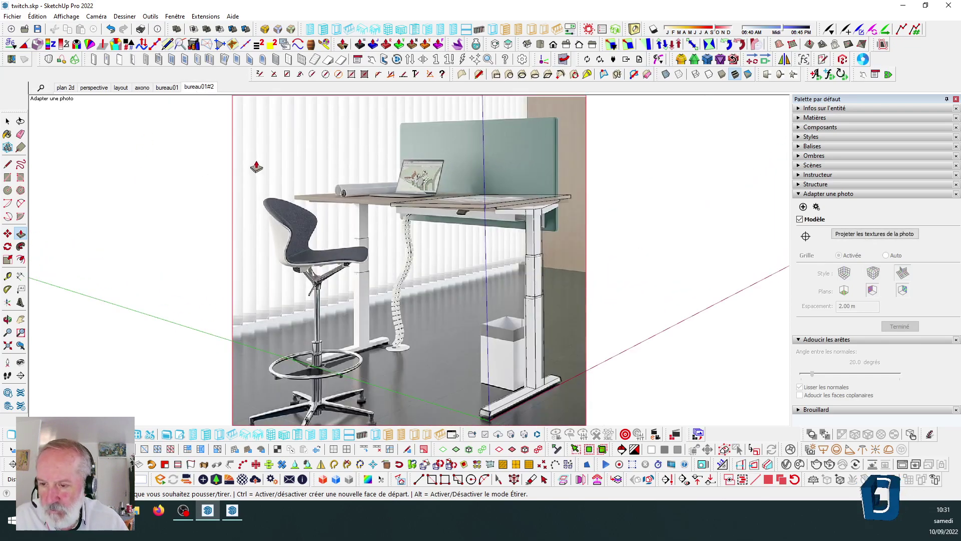
Select the whole model, rescale it by entering the tabletop's real depth between its front and back corners, and return to the matched-photo scene.
{"action": "key", "text": "space"}
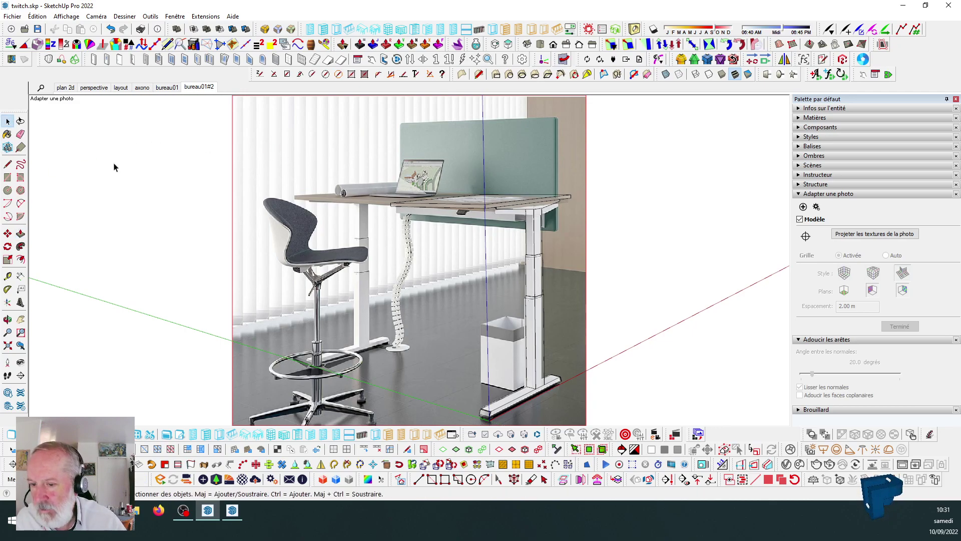
{"action": "key", "text": "ctrl+a"}
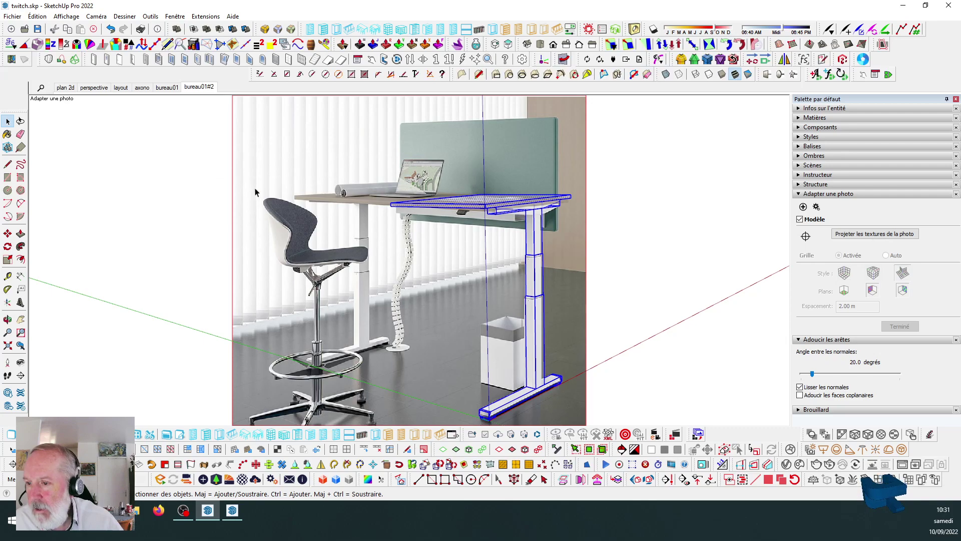
{"action": "left_click", "coordinate": [7, 275]}
{"action": "scroll", "coordinate": [574, 149], "scroll_direction": "up", "scroll_amount": 2}
{"action": "left_click", "coordinate": [476, 207]}
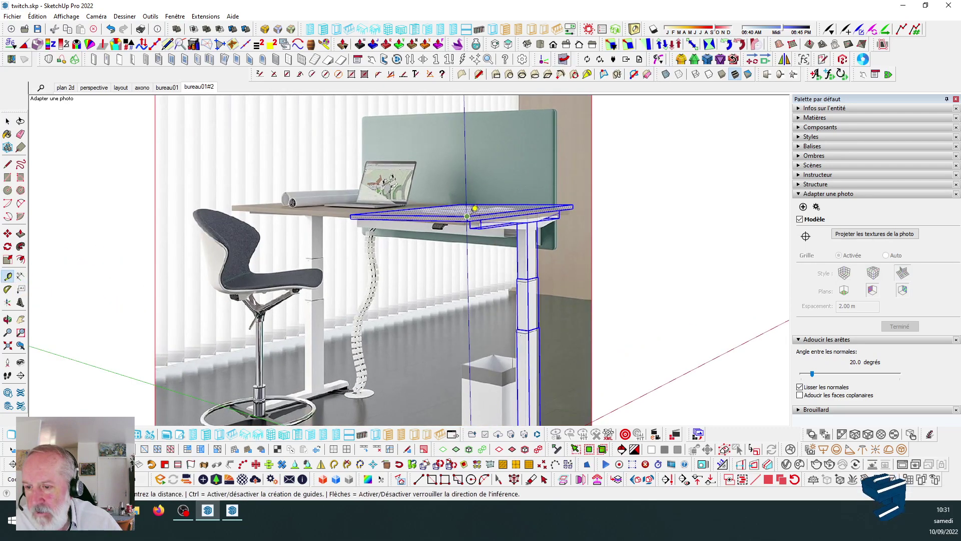
{"action": "left_click", "coordinate": [574, 202]}
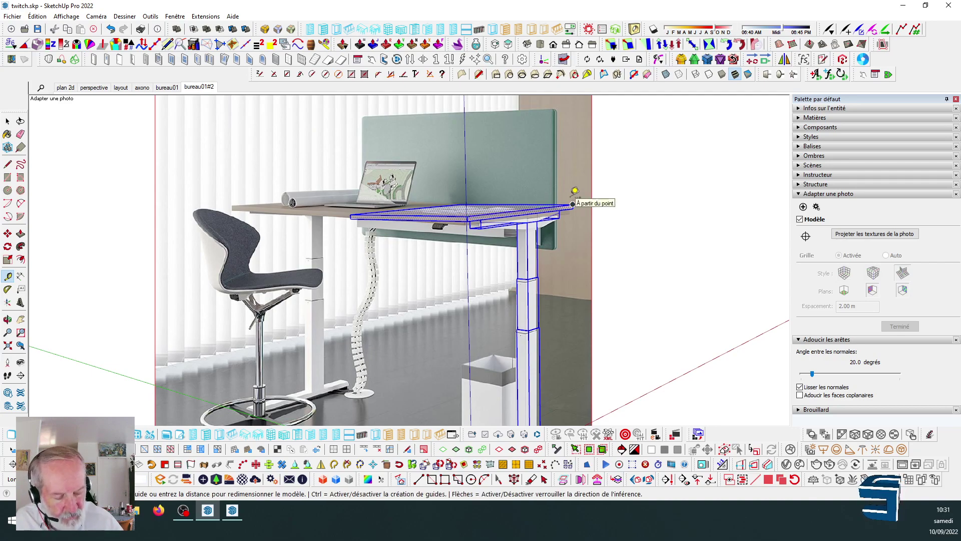
{"action": "key", "text": "Return"}
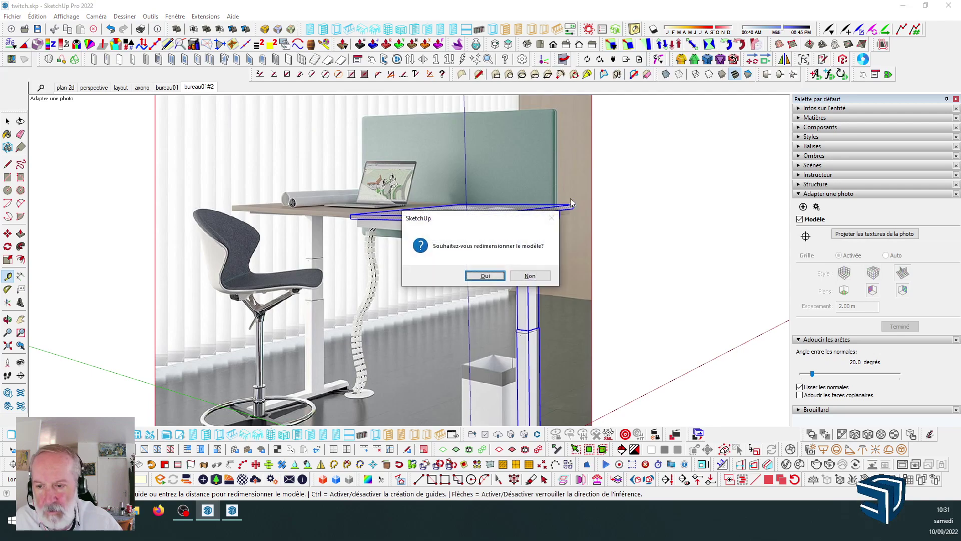
{"action": "left_click", "coordinate": [485, 275]}
{"action": "key", "text": "space"}
{"action": "left_click", "coordinate": [560, 349]}
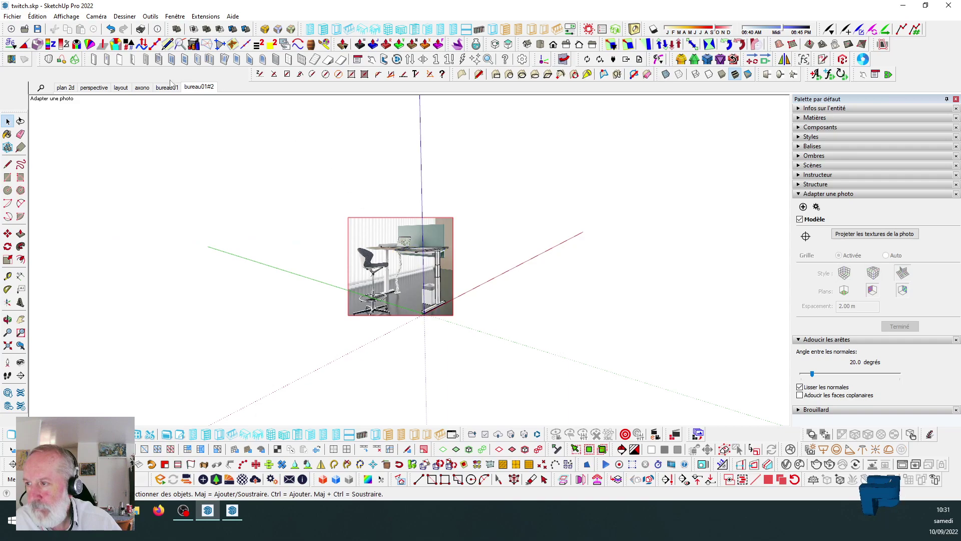
{"action": "left_click", "coordinate": [198, 88]}
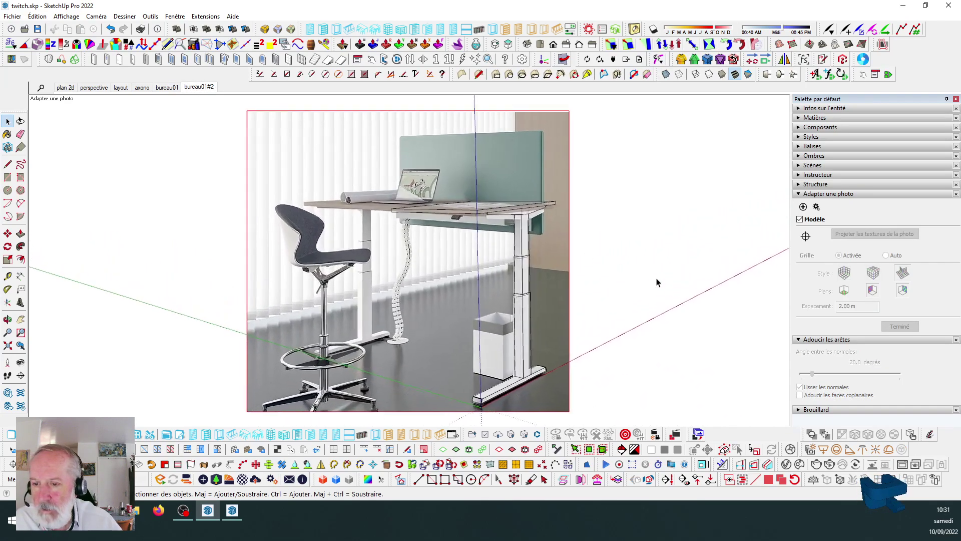
Measure the tabletop's depth between its front and back corners with a dimension, without keeping the dimension.
{"action": "left_click", "coordinate": [20, 276]}
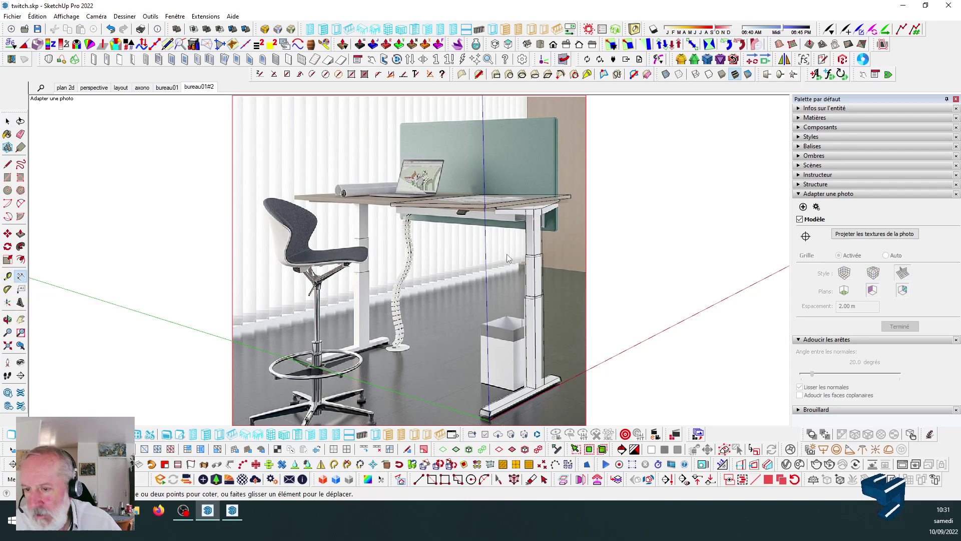
{"action": "left_click", "coordinate": [485, 204]}
{"action": "left_click", "coordinate": [570, 194]}
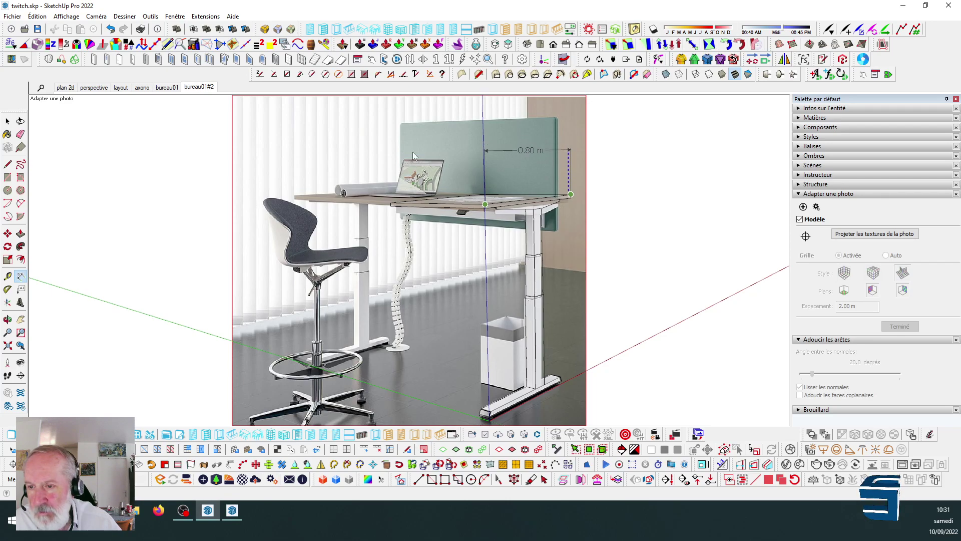
{"action": "left_click", "coordinate": [7, 121]}
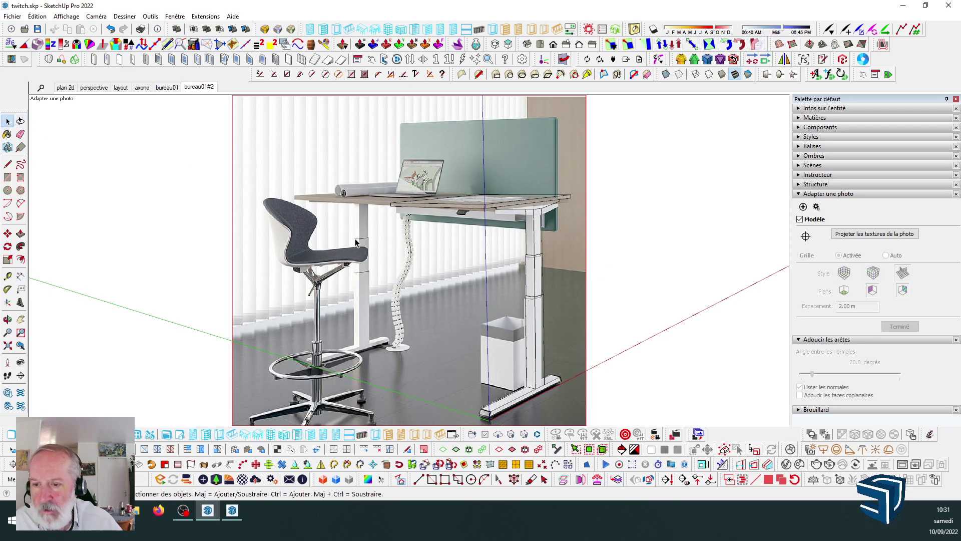
{"action": "scroll", "coordinate": [356, 243], "scroll_direction": "down", "scroll_amount": 3}
{"action": "middle_click_drag", "start_coordinate": [493, 282], "coordinate": [400, 201]}
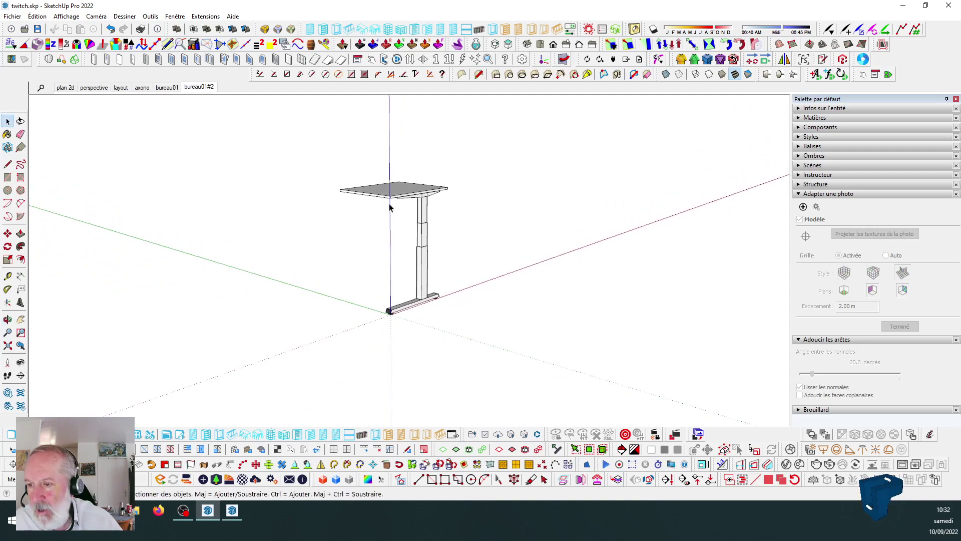
{"action": "left_click", "coordinate": [8, 276]}
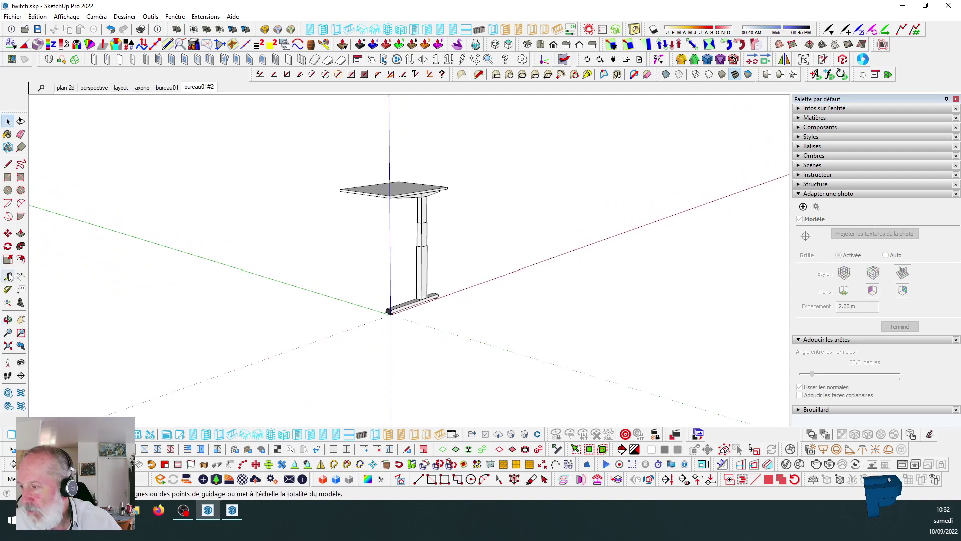
{"action": "left_click", "coordinate": [366, 306]}
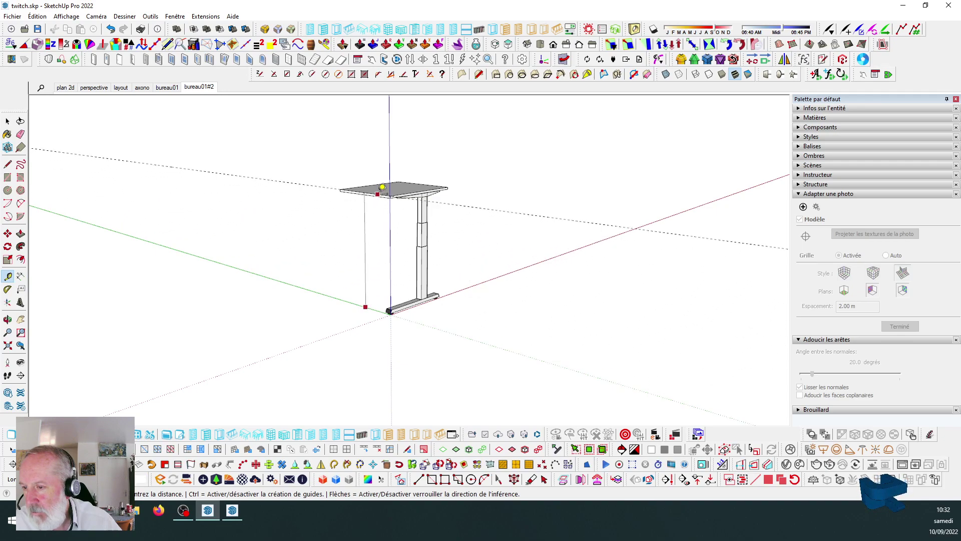
{"action": "key", "text": "space"}
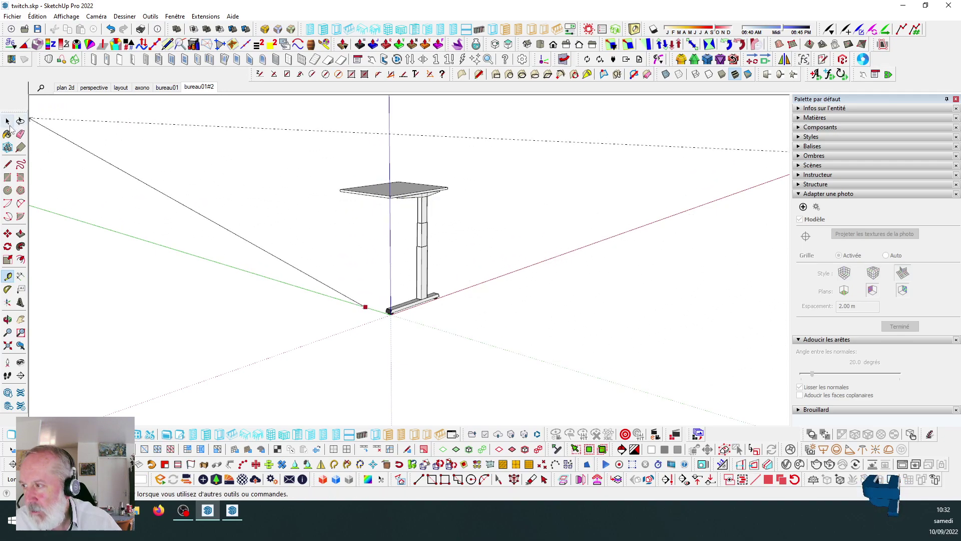
Select all of the tabletop's geometry and turn it into a group, separate from the leg.
{"action": "mouse_move", "coordinate": [431, 230]}
{"action": "middle_mouse_down"}
{"action": "mouse_move", "coordinate": [461, 227]}
{"action": "mouse_move", "coordinate": [492, 253]}
{"action": "mouse_move", "coordinate": [319, 257]}
{"action": "mouse_move", "coordinate": [483, 260]}
{"action": "mouse_move", "coordinate": [468, 259]}
{"action": "mouse_move", "coordinate": [418, 216]}
{"action": "mouse_move", "coordinate": [441, 224]}
{"action": "mouse_move", "coordinate": [393, 203]}
{"action": "mouse_move", "coordinate": [502, 129]}
{"action": "mouse_move", "coordinate": [444, 137]}
{"action": "mouse_move", "coordinate": [410, 190]}
{"action": "middle_mouse_up"}
{"action": "scroll", "coordinate": [415, 217], "scroll_direction": "up", "scroll_amount": 2}
{"action": "scroll", "coordinate": [411, 216], "scroll_direction": "down", "scroll_amount": 1}
{"action": "scroll", "coordinate": [395, 207], "scroll_direction": "up", "scroll_amount": 2}
{"action": "scroll", "coordinate": [410, 190], "scroll_direction": "down", "scroll_amount": 2}
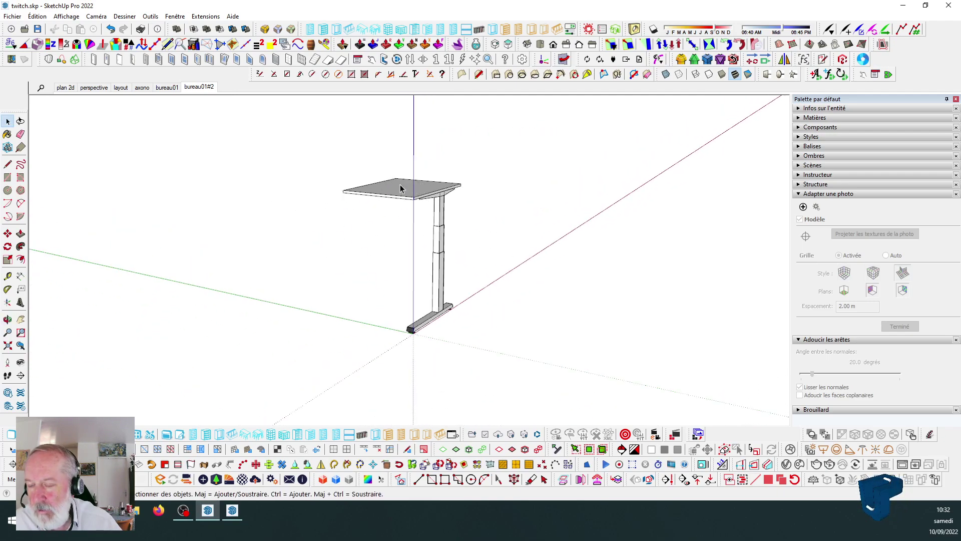
{"action": "double_click", "coordinate": [400, 188]}
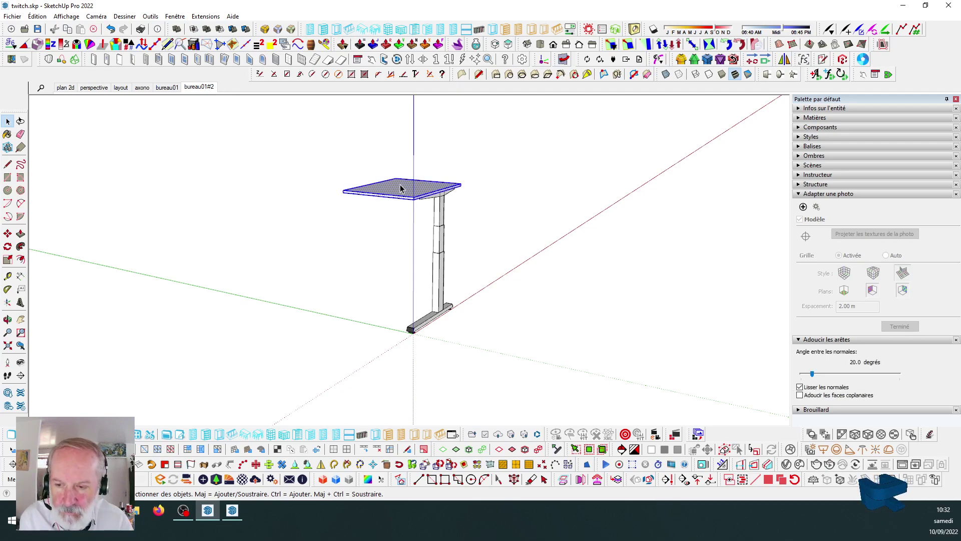
{"action": "left_click", "coordinate": [405, 187], "text": "shift"}
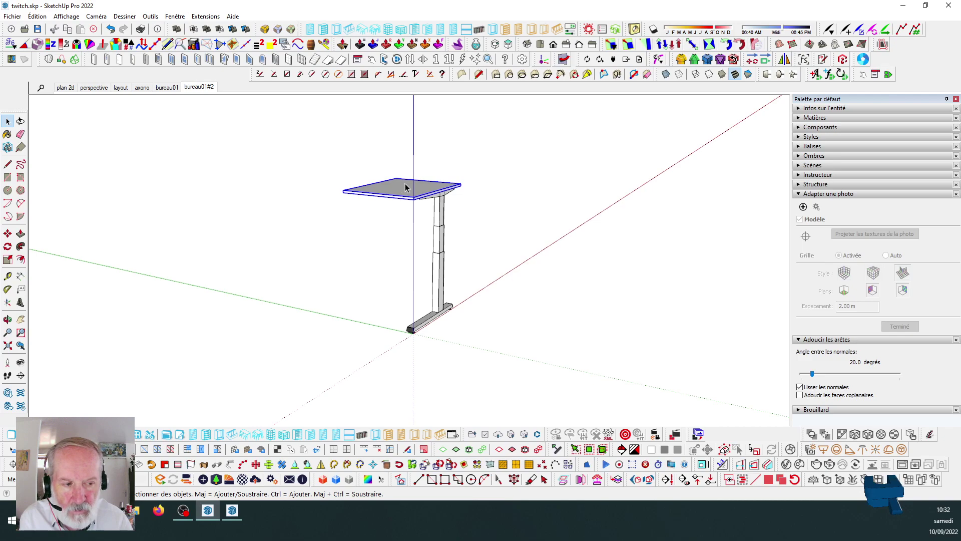
{"action": "left_click", "coordinate": [567, 227]}
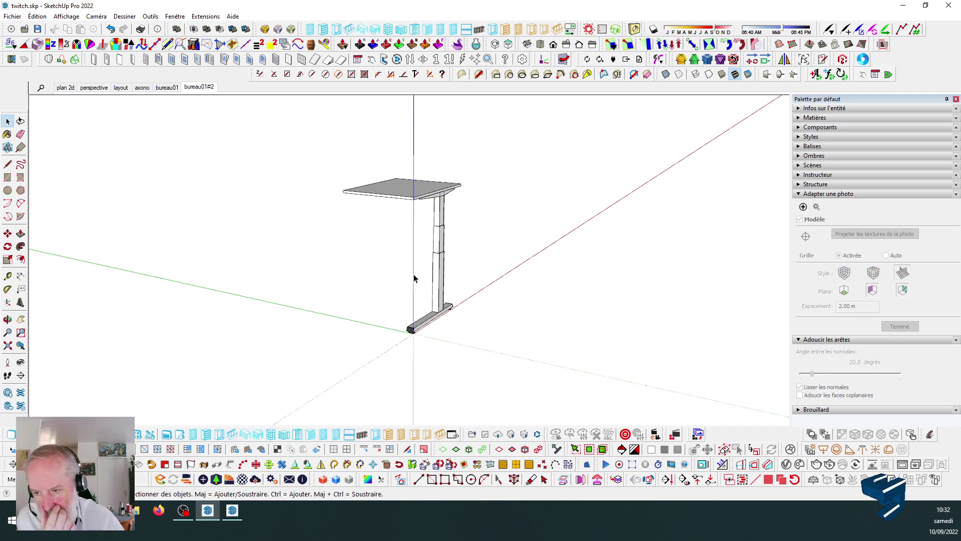
Select the entire leg beneath the tabletop, from foot to support arm, and make it a component named pied_droit.
{"action": "scroll", "coordinate": [414, 278], "scroll_direction": "up", "scroll_amount": 1}
{"action": "scroll", "coordinate": [442, 245], "scroll_direction": "down", "scroll_amount": 3}
{"action": "mouse_move", "coordinate": [431, 253]}
{"action": "middle_mouse_down"}
{"action": "mouse_move", "coordinate": [502, 256]}
{"action": "mouse_move", "coordinate": [408, 259]}
{"action": "mouse_move", "coordinate": [493, 266]}
{"action": "mouse_move", "coordinate": [444, 280]}
{"action": "mouse_move", "coordinate": [443, 268]}
{"action": "middle_mouse_up"}
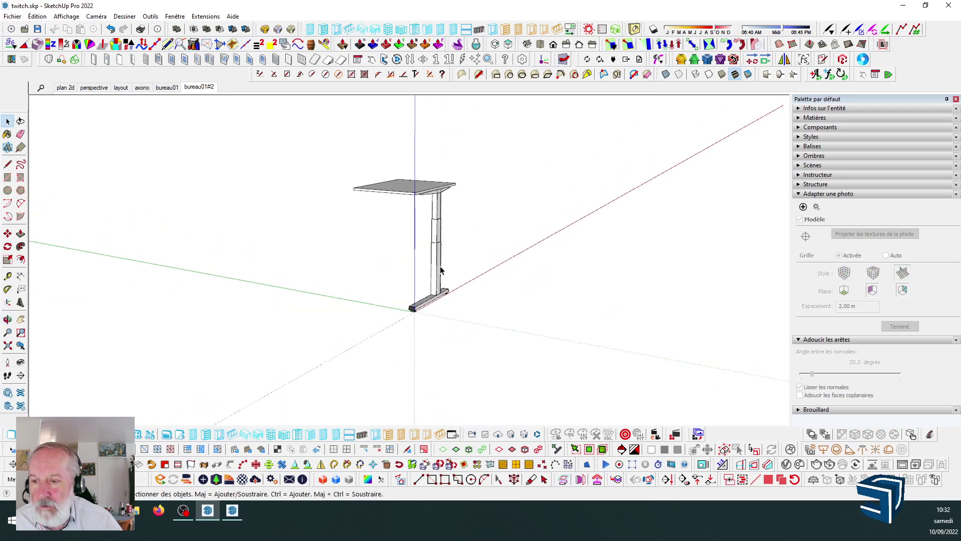
{"action": "left_click", "coordinate": [440, 267]}
{"action": "scroll", "coordinate": [425, 247], "scroll_direction": "down", "scroll_amount": 3}
{"action": "scroll", "coordinate": [402, 215], "scroll_direction": "up", "scroll_amount": 3}
{"action": "left_click_drag", "start_coordinate": [411, 178], "coordinate": [474, 317]}
{"action": "middle_click_drag", "start_coordinate": [474, 317], "coordinate": [431, 202]}
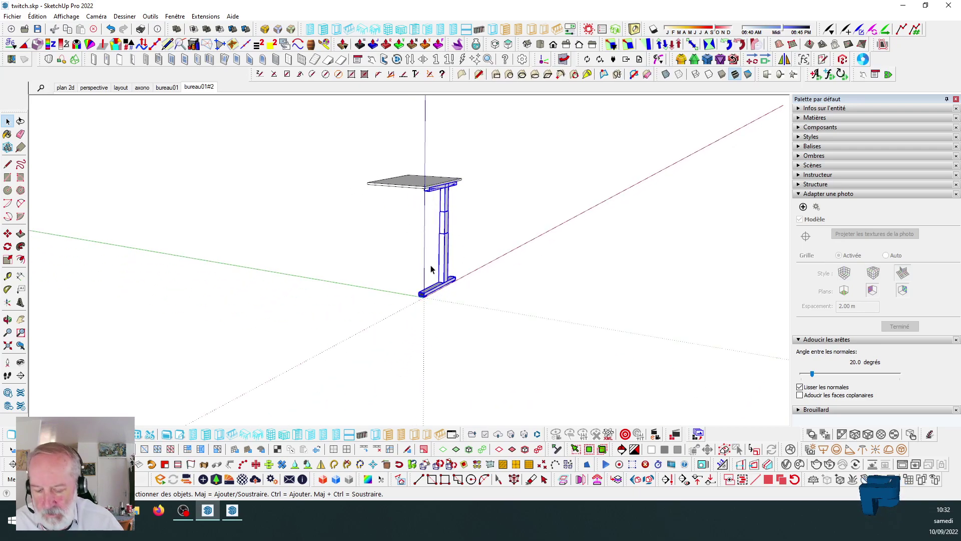
{"action": "key", "text": "g"}
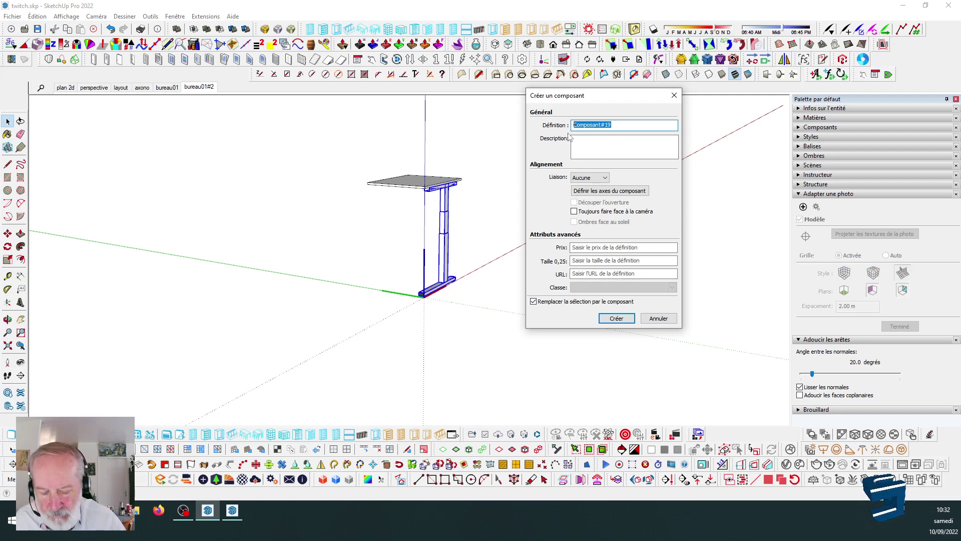
{"action": "type", "text": "pl"}
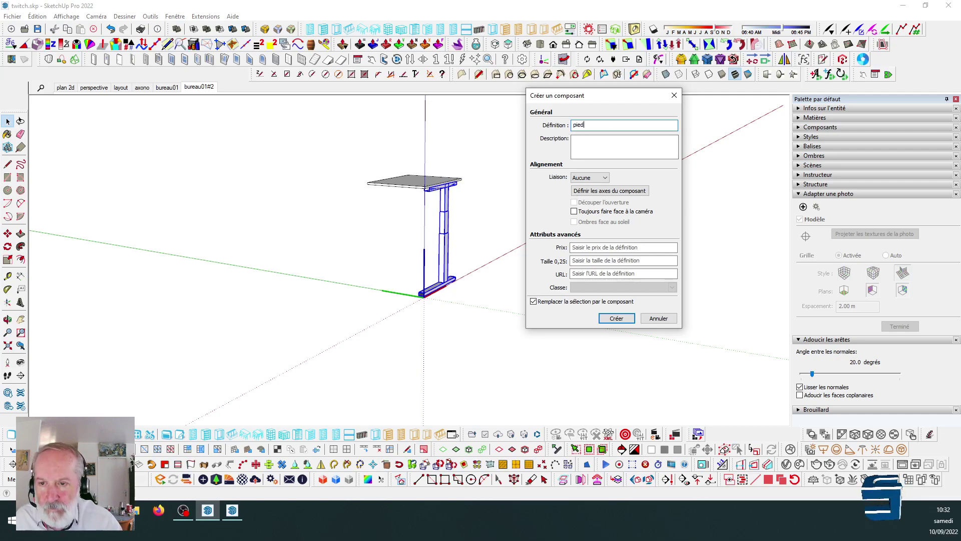
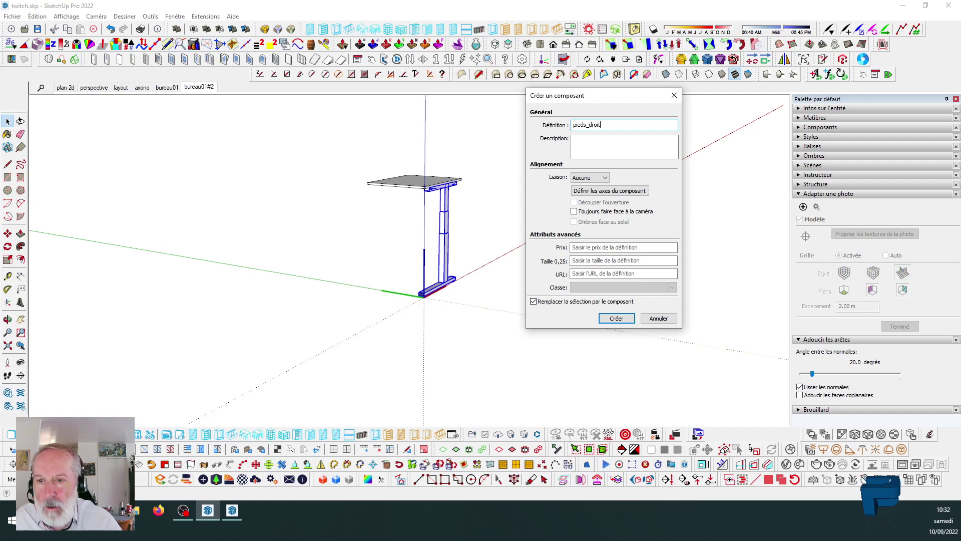
{"action": "left_click", "coordinate": [583, 125]}
{"action": "key", "text": "BackSpace"}
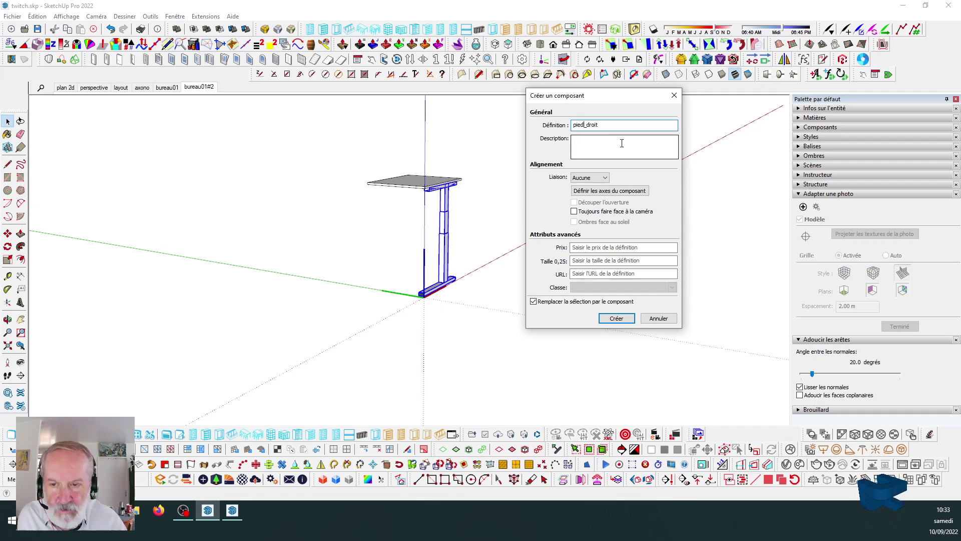
{"action": "left_click", "coordinate": [616, 319]}
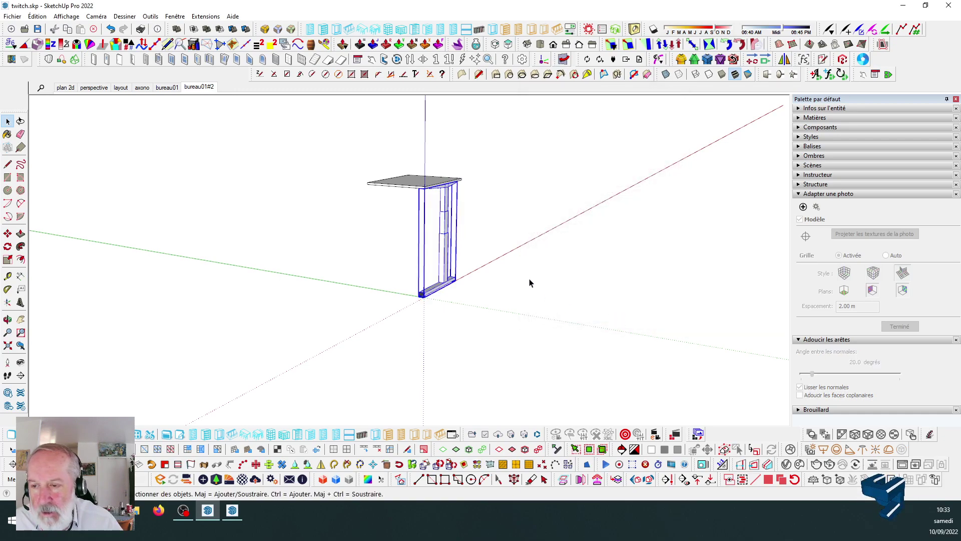
Mirror a copy of the leg component about the vertical plane through the midpoint of the tabletop's front edge.
{"action": "scroll", "coordinate": [428, 229], "scroll_direction": "up", "scroll_amount": 2}
{"action": "middle_click_drag", "start_coordinate": [410, 213], "coordinate": [398, 232]}
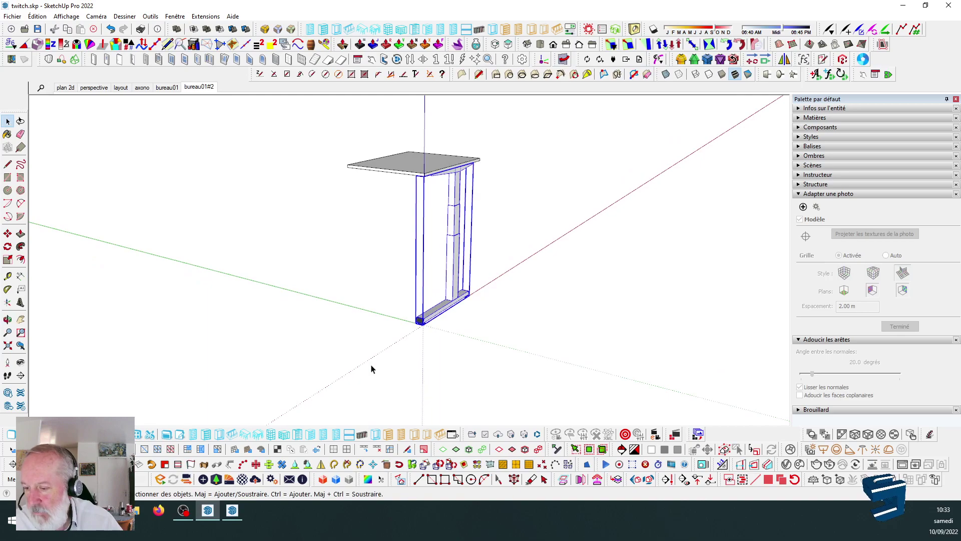
{"action": "scroll", "coordinate": [364, 347], "scroll_direction": "up", "scroll_amount": 1}
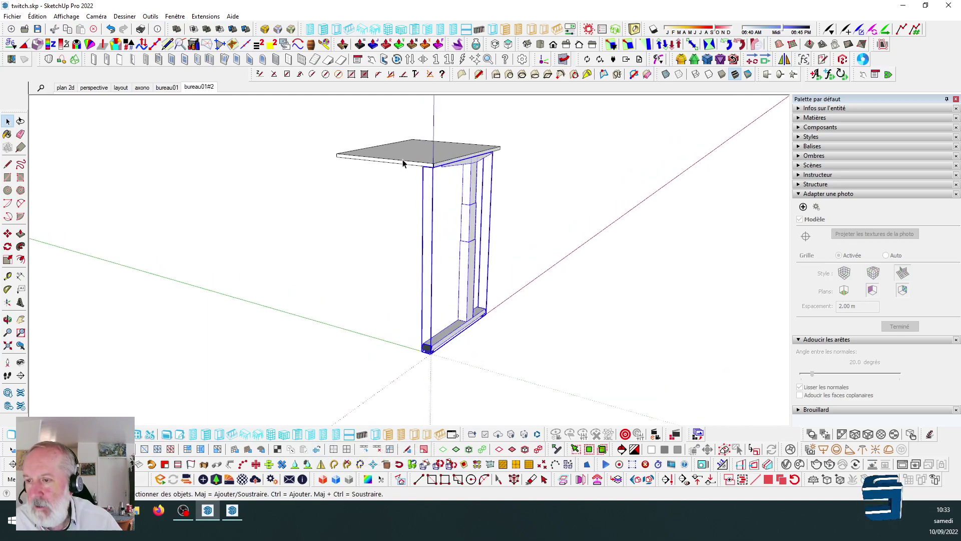
{"action": "left_click", "coordinate": [335, 478]}
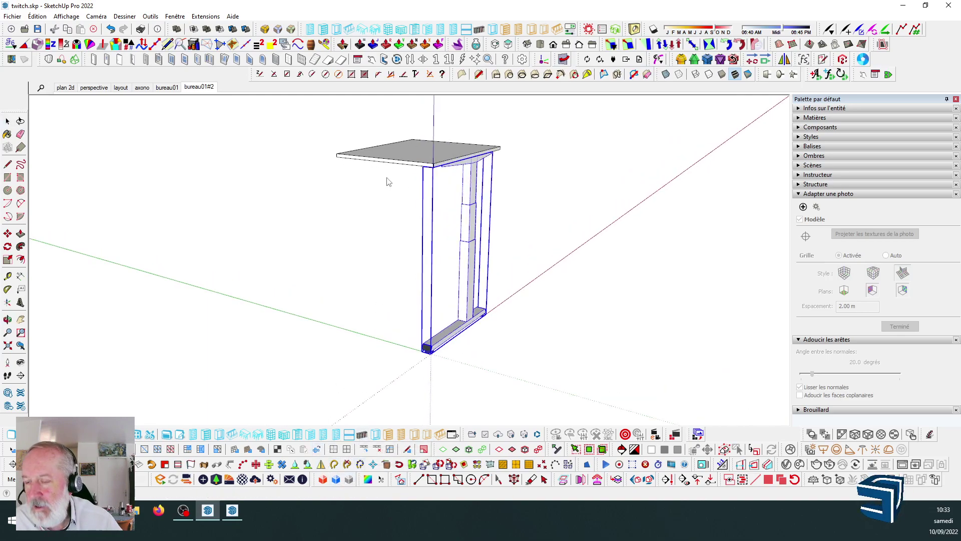
{"action": "left_click", "coordinate": [384, 163]}
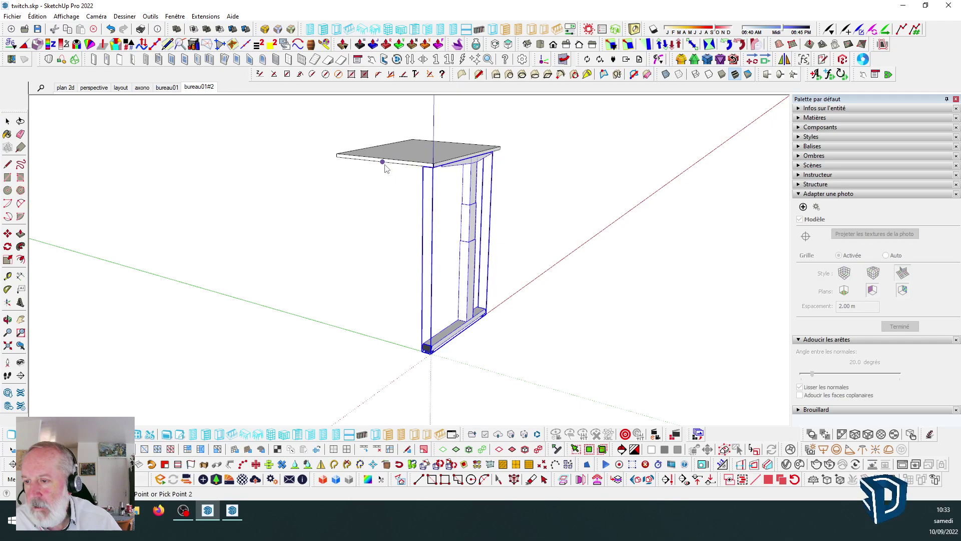
{"action": "left_click", "coordinate": [383, 217]}
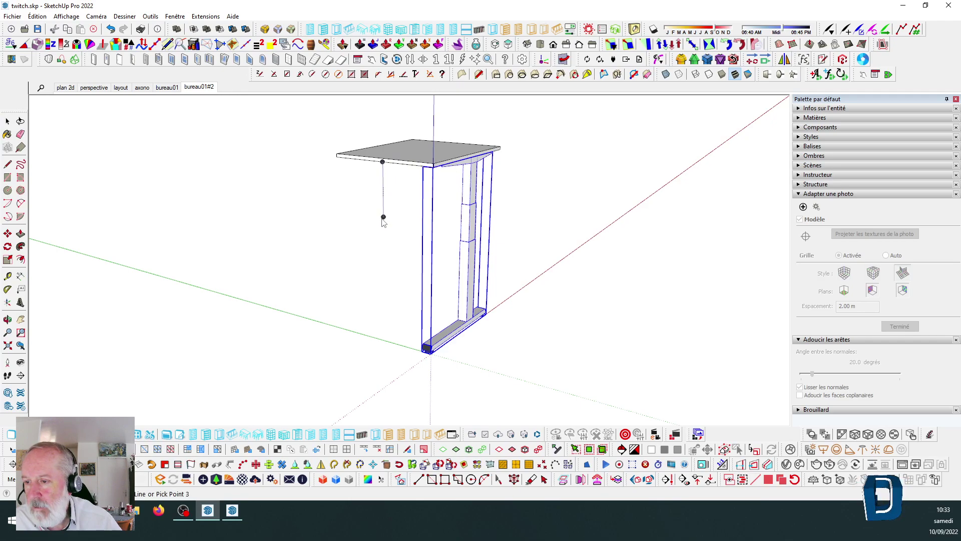
{"action": "left_click", "coordinate": [359, 233]}
Hide the tabletop group to expose the tops of the two legs.
{"action": "middle_click_drag", "start_coordinate": [381, 226], "coordinate": [369, 204]}
{"action": "scroll", "coordinate": [376, 175], "scroll_direction": "up", "scroll_amount": 3}
{"action": "right_click", "coordinate": [377, 176]}
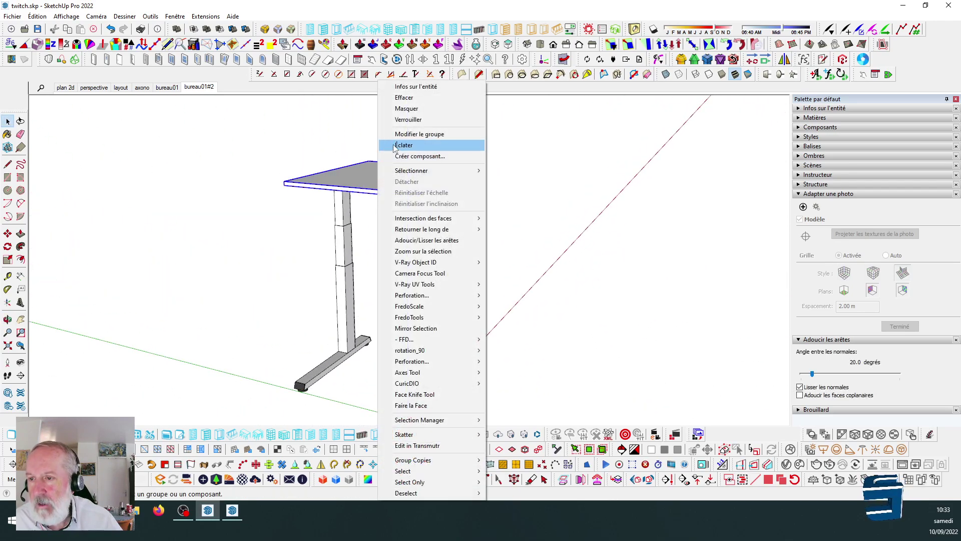
{"action": "left_click", "coordinate": [404, 112]}
Draw a rectangle spanning the gap between the two legs' posts, just below the support arms.
{"action": "scroll", "coordinate": [323, 181], "scroll_direction": "up", "scroll_amount": 2}
{"action": "left_click", "coordinate": [9, 179]}
{"action": "scroll", "coordinate": [340, 190], "scroll_direction": "up", "scroll_amount": 4}
{"action": "left_click", "coordinate": [361, 168]}
{"action": "middle_click_drag", "start_coordinate": [362, 168], "coordinate": [554, 222]}
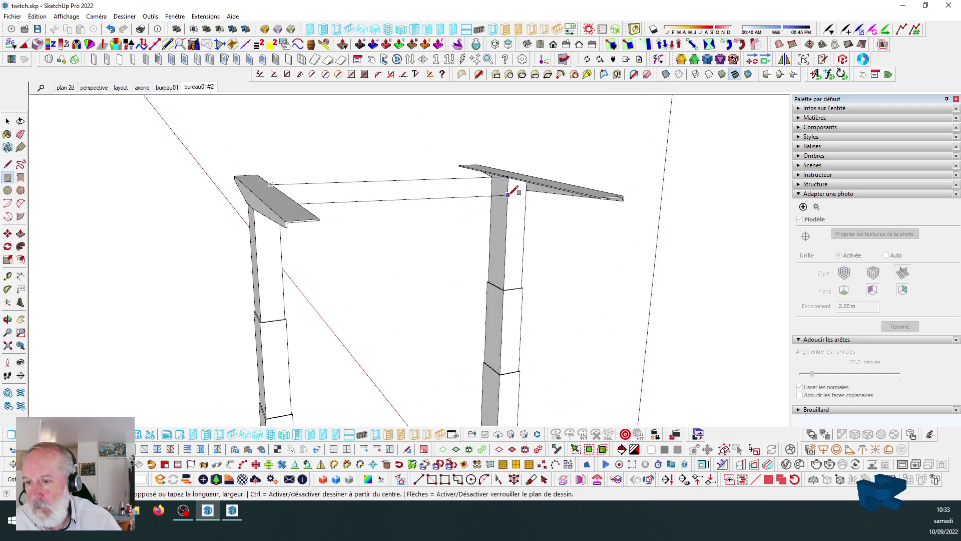
{"action": "left_click", "coordinate": [507, 195]}
{"action": "middle_click_drag", "start_coordinate": [510, 193], "coordinate": [258, 157]}
{"action": "left_click", "coordinate": [9, 121]}
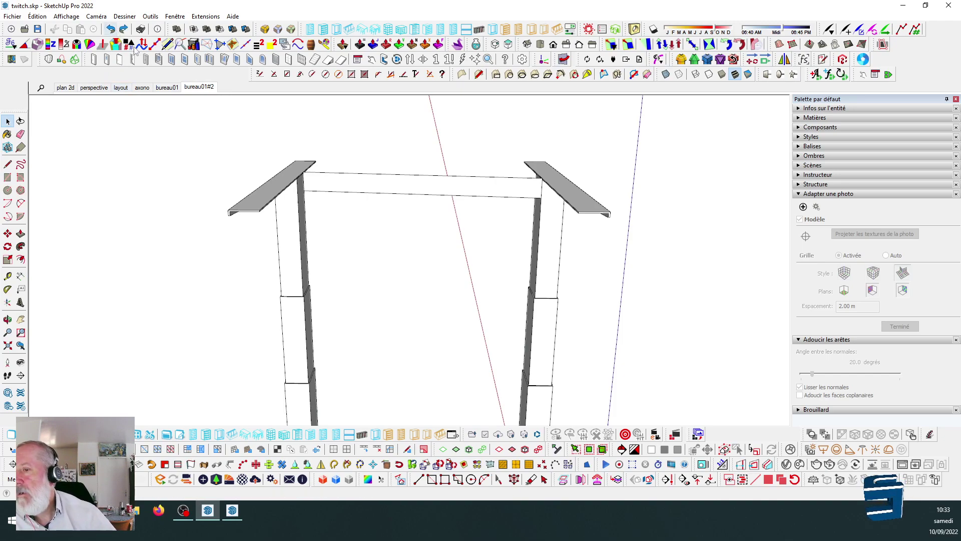
{"action": "middle_click_drag", "start_coordinate": [456, 152], "coordinate": [396, 172]}
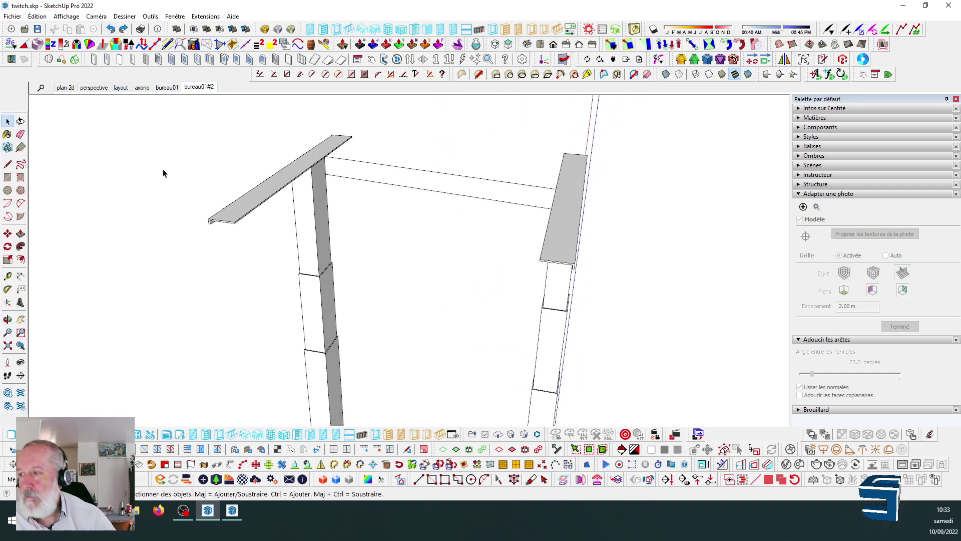
Erase the long rectangle's edges between the two legs.
{"action": "left_click", "coordinate": [20, 134]}
{"action": "left_click_drag", "start_coordinate": [425, 156], "coordinate": [415, 202]}
{"action": "middle_click_drag", "start_coordinate": [414, 202], "coordinate": [416, 152]}
{"action": "left_click", "coordinate": [7, 123]}
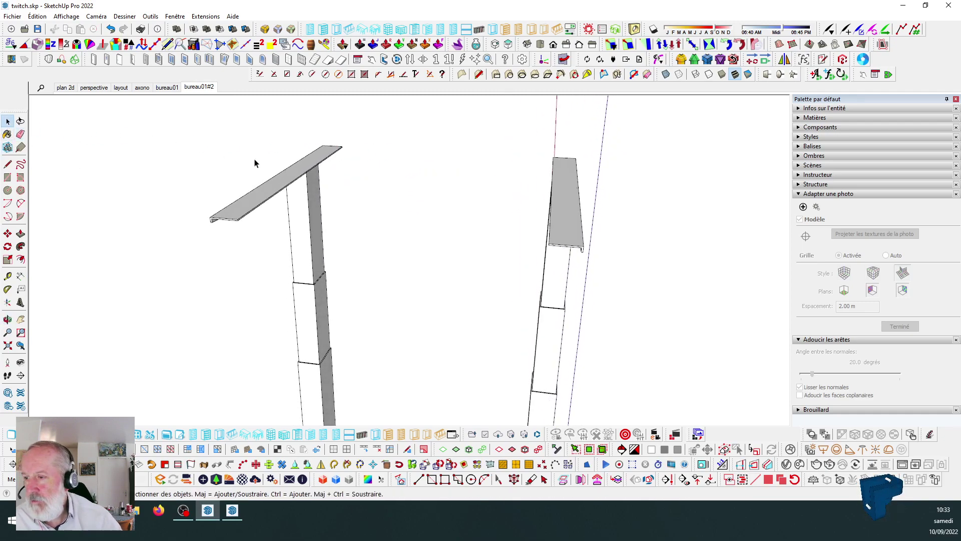
Draw a rectangle across the full width of the mirrored leg's inner post face, directly under its support arm.
{"action": "left_click", "coordinate": [274, 183]}
{"action": "middle_click_drag", "start_coordinate": [402, 198], "coordinate": [311, 124]}
{"action": "scroll", "coordinate": [371, 198], "scroll_direction": "up", "scroll_amount": 6}
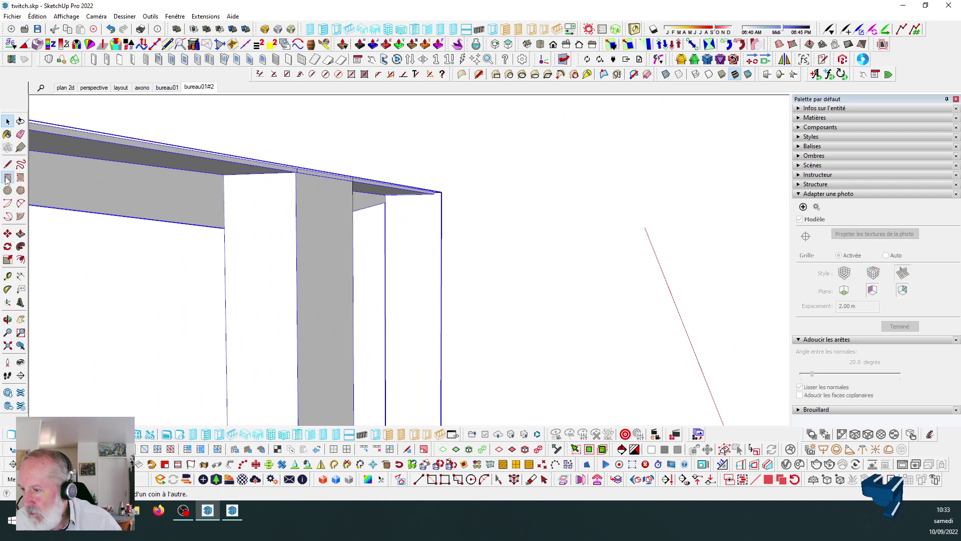
{"action": "left_click", "coordinate": [7, 178]}
{"action": "left_click", "coordinate": [297, 172]}
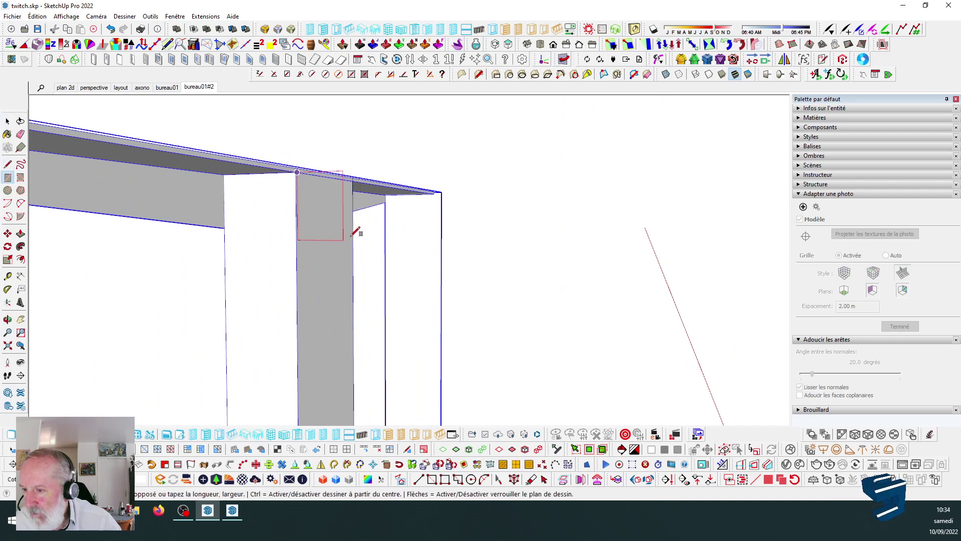
{"action": "left_click", "coordinate": [353, 240]}
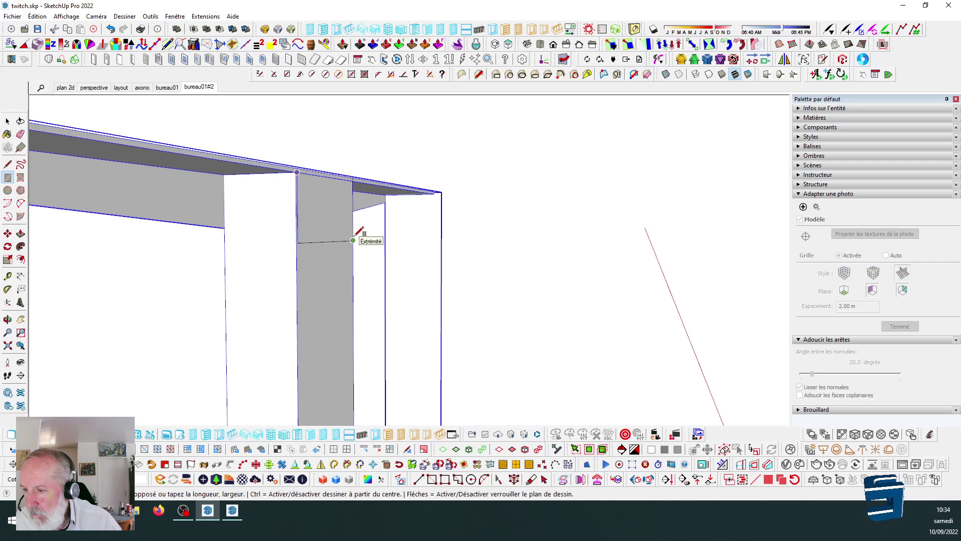
Push/Pull the small rectangle across to the opposite leg's post to form the crossbeam.
{"action": "middle_click_drag", "start_coordinate": [401, 129], "coordinate": [322, 198]}
{"action": "key", "text": "p"}
{"action": "scroll", "coordinate": [331, 229], "scroll_direction": "down", "scroll_amount": 4}
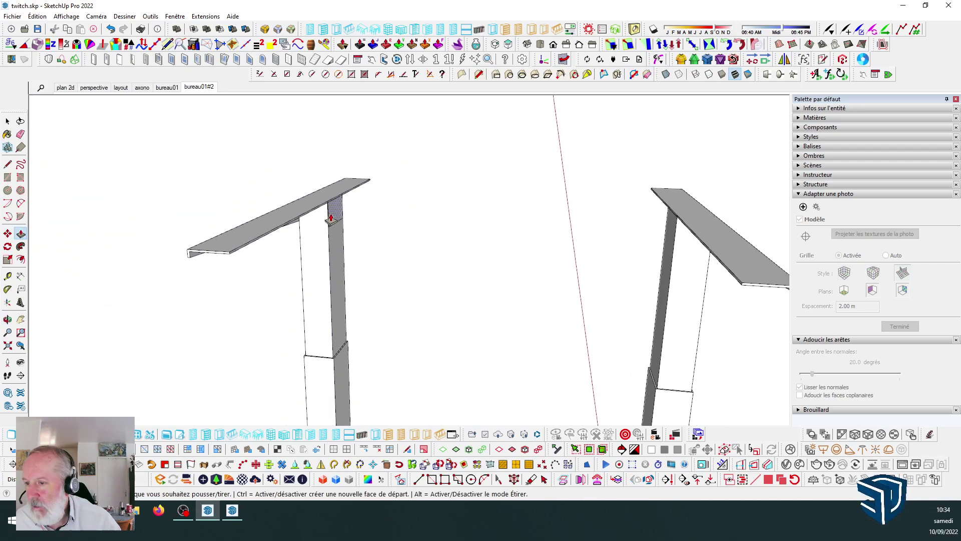
{"action": "left_click", "coordinate": [668, 302]}
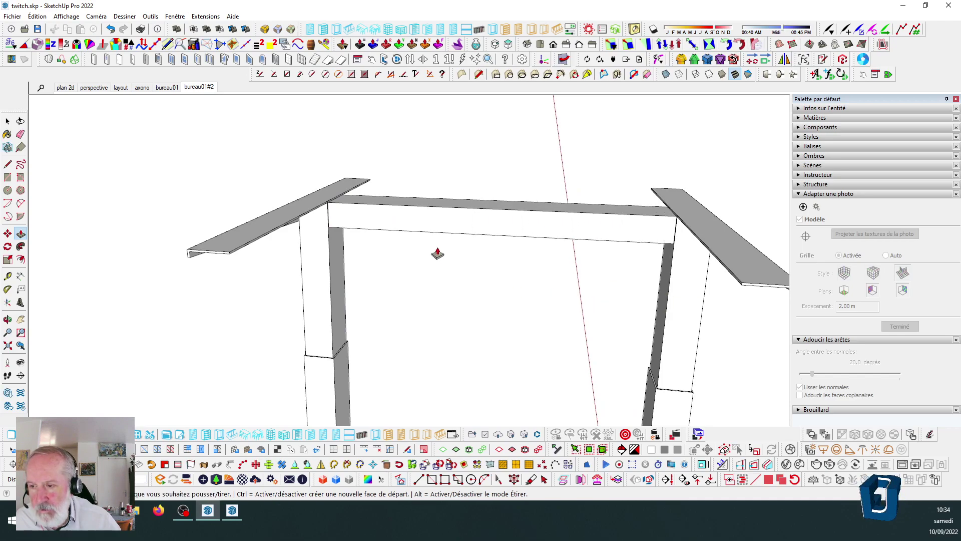
Turn the whole crossbeam box between the legs into a component named traverse.
{"action": "left_click", "coordinate": [7, 121]}
{"action": "triple_click", "coordinate": [485, 226]}
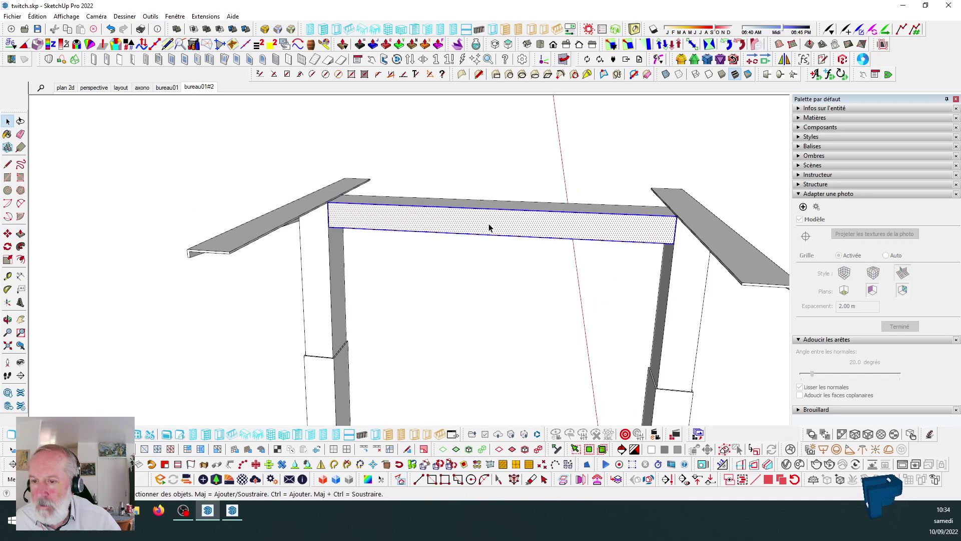
{"action": "middle_click_drag", "start_coordinate": [459, 210], "coordinate": [396, 202]}
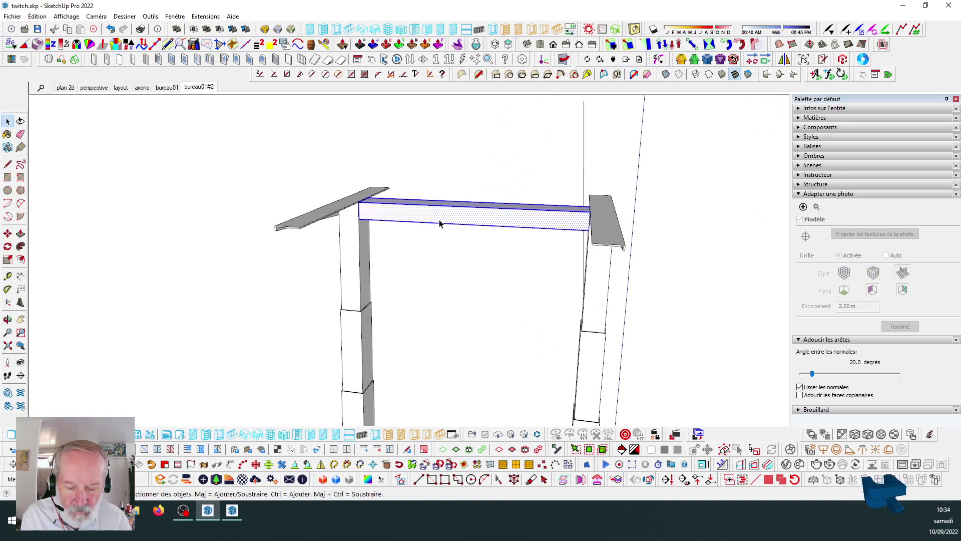
{"action": "key", "text": "g"}
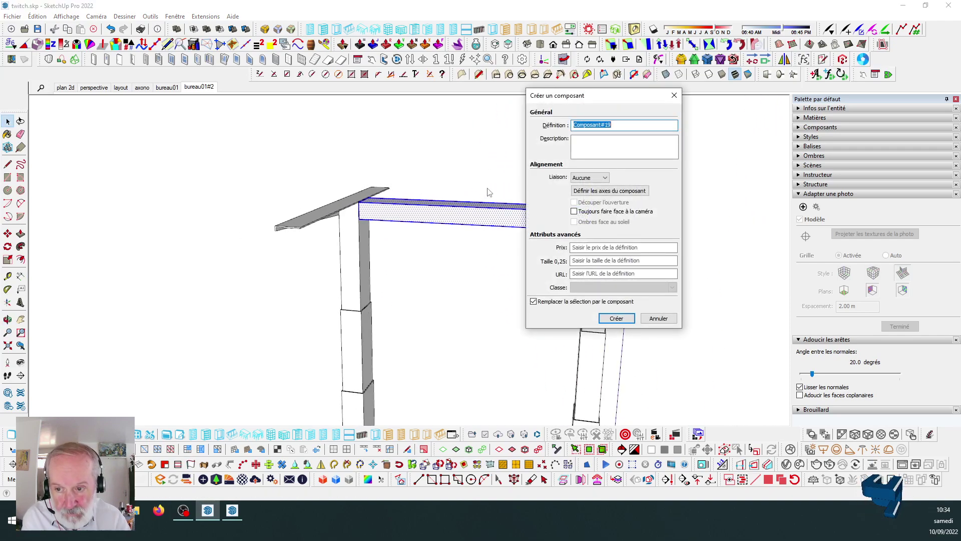
{"action": "type", "text": "traverse"}
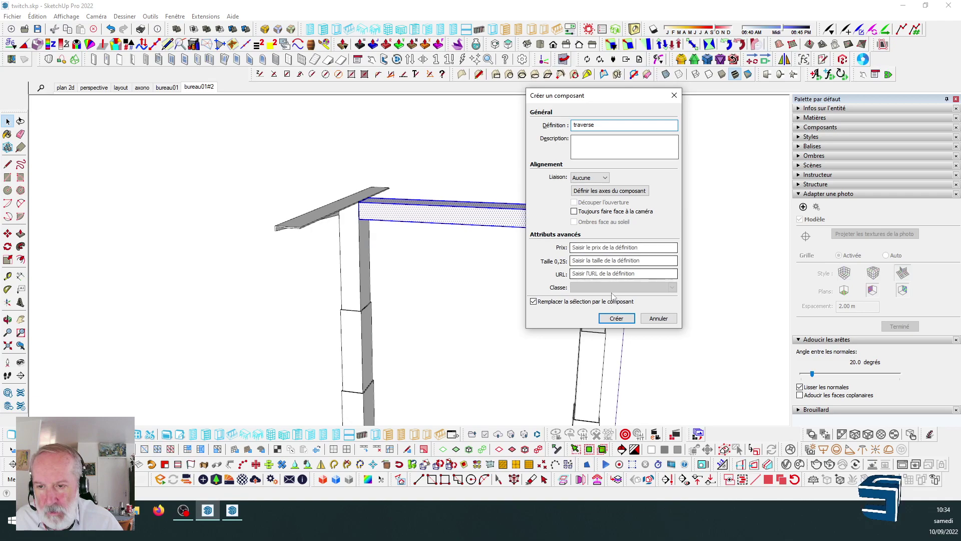
{"action": "key", "text": "Return"}
{"action": "scroll", "coordinate": [407, 187], "scroll_direction": "down", "scroll_amount": 5}
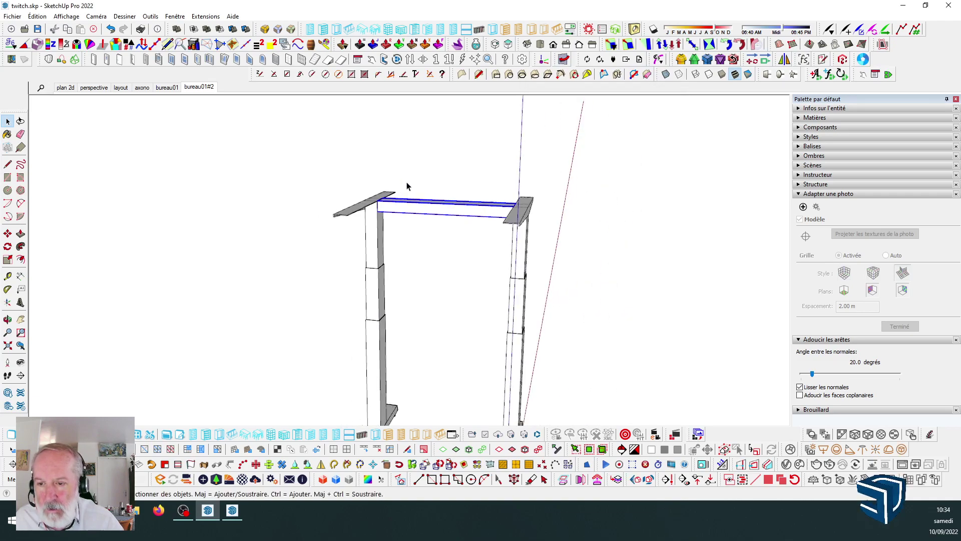
Make the mirrored leg component unique so it has its own definition.
{"action": "left_click", "coordinate": [195, 90]}
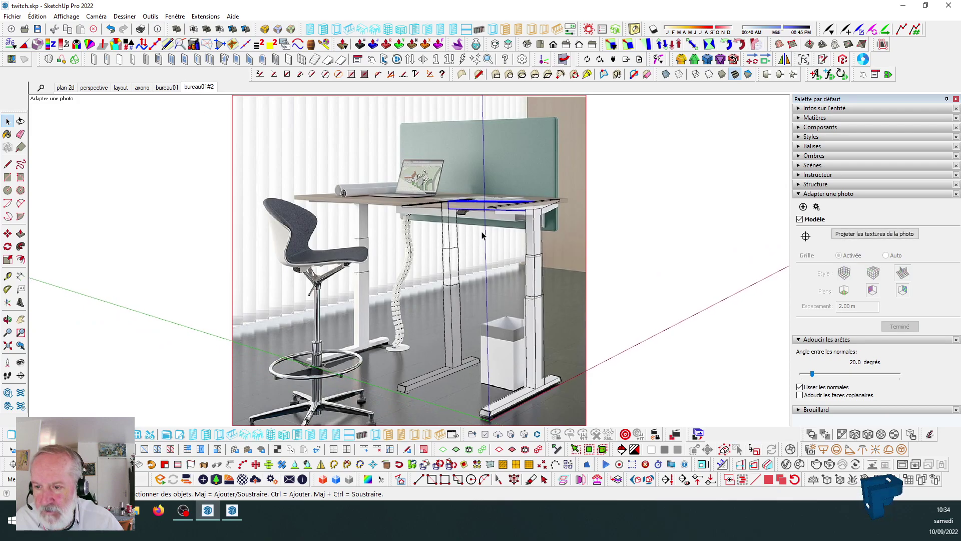
{"action": "middle_click_drag", "start_coordinate": [479, 198], "coordinate": [449, 204]}
{"action": "left_click", "coordinate": [418, 236]}
{"action": "right_click", "coordinate": [418, 235]}
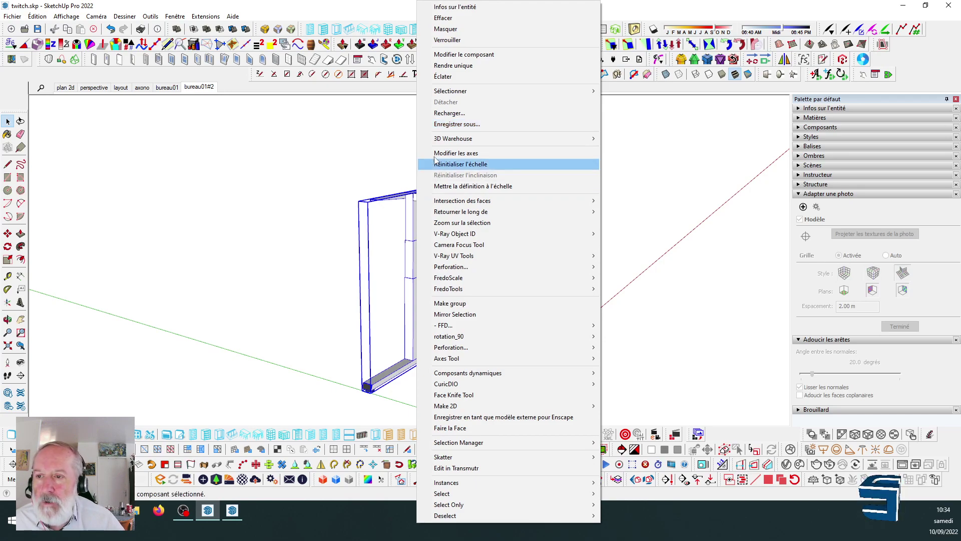
{"action": "left_click", "coordinate": [443, 76]}
{"action": "scroll", "coordinate": [422, 213], "scroll_direction": "up", "scroll_amount": 4}
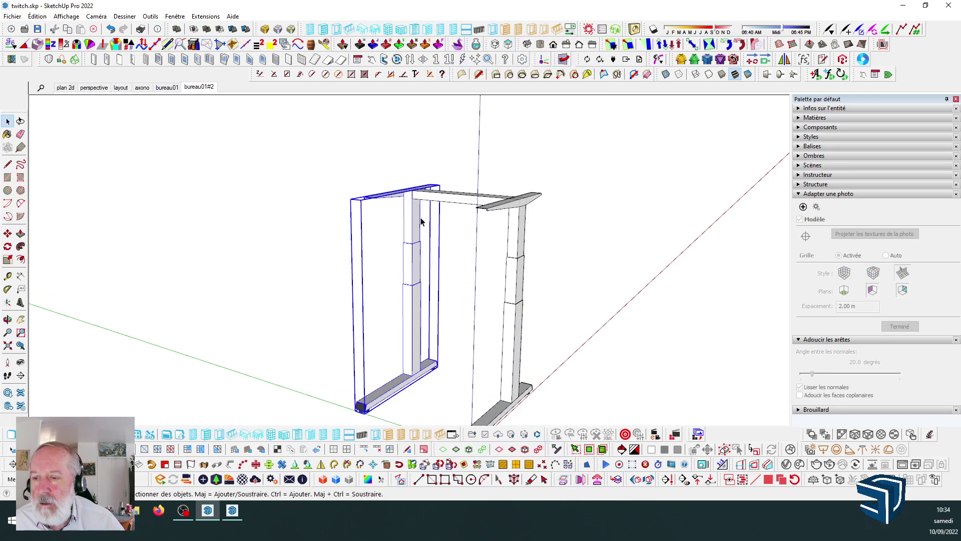
{"action": "right_click", "coordinate": [421, 214]}
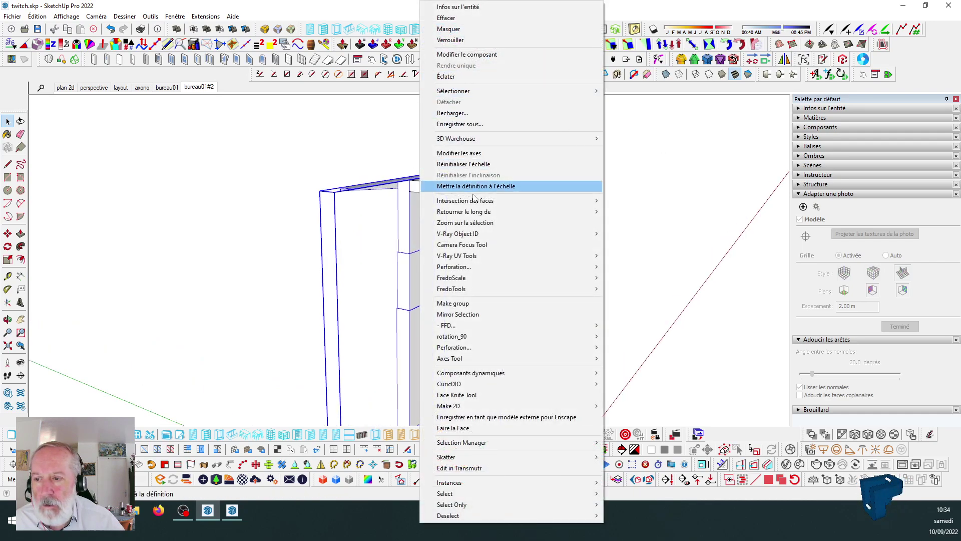
{"action": "left_click", "coordinate": [316, 136]}
{"action": "scroll", "coordinate": [393, 174], "scroll_direction": "down", "scroll_amount": 2}
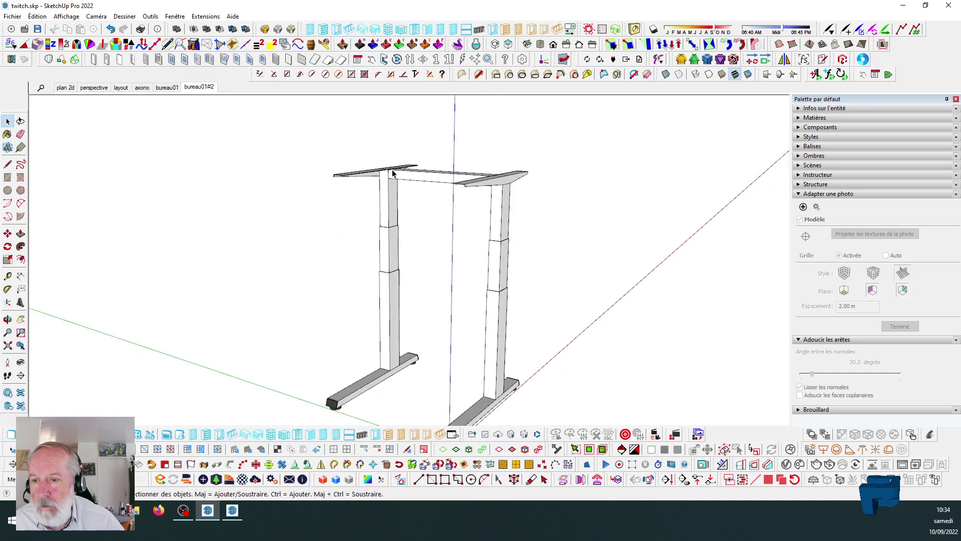
Check the original leg's definition name, and rename the mirrored leg's definition to pied_gauche.
{"action": "left_click", "coordinate": [495, 231]}
{"action": "left_click", "coordinate": [797, 110]}
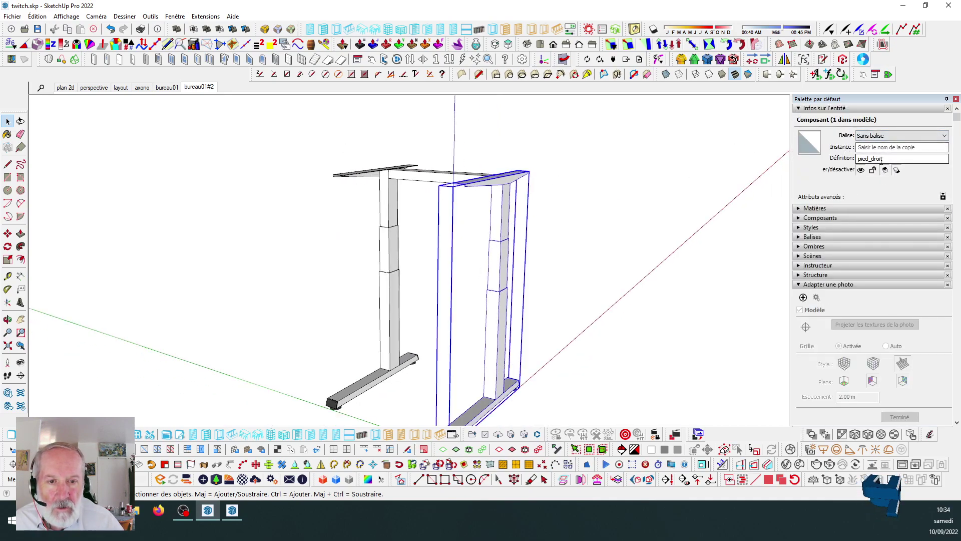
{"action": "left_click", "coordinate": [396, 215]}
{"action": "left_click_drag", "start_coordinate": [892, 159], "coordinate": [875, 159]}
{"action": "type", "text": "gauche"}
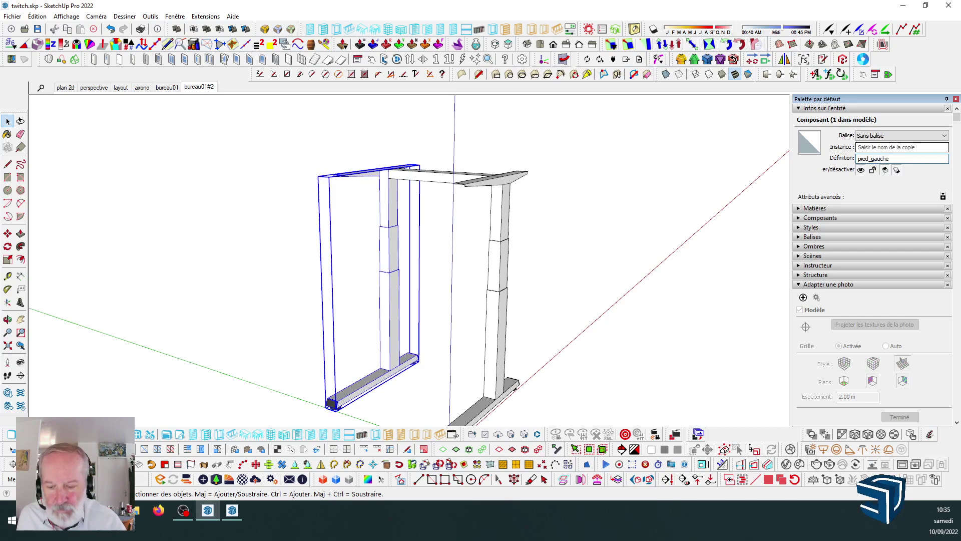
{"action": "key", "text": "Tab"}
{"action": "left_click", "coordinate": [614, 213]}
{"action": "scroll", "coordinate": [580, 214], "scroll_direction": "down", "scroll_amount": 3}
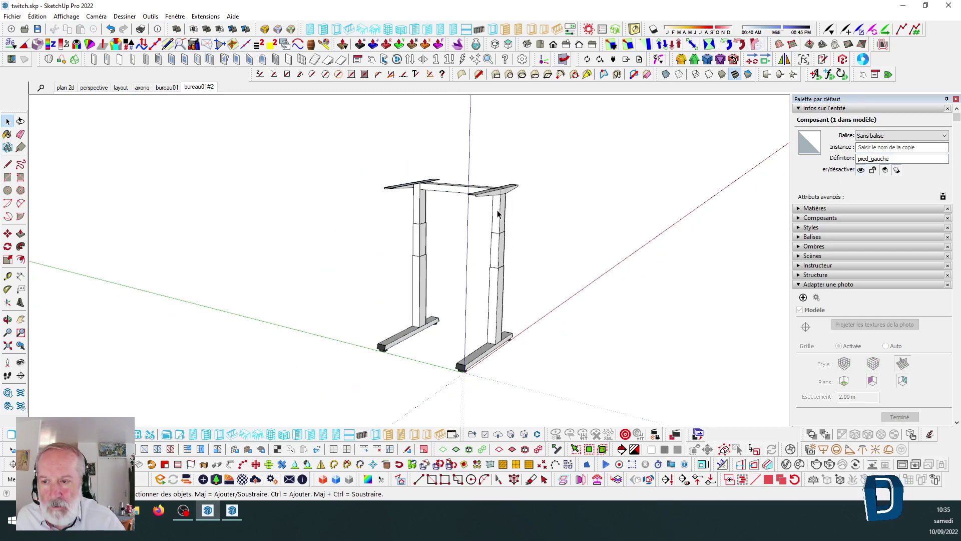
Unhide the tabletop group above the legs and crossbeam.
{"action": "left_click", "coordinate": [798, 108]}
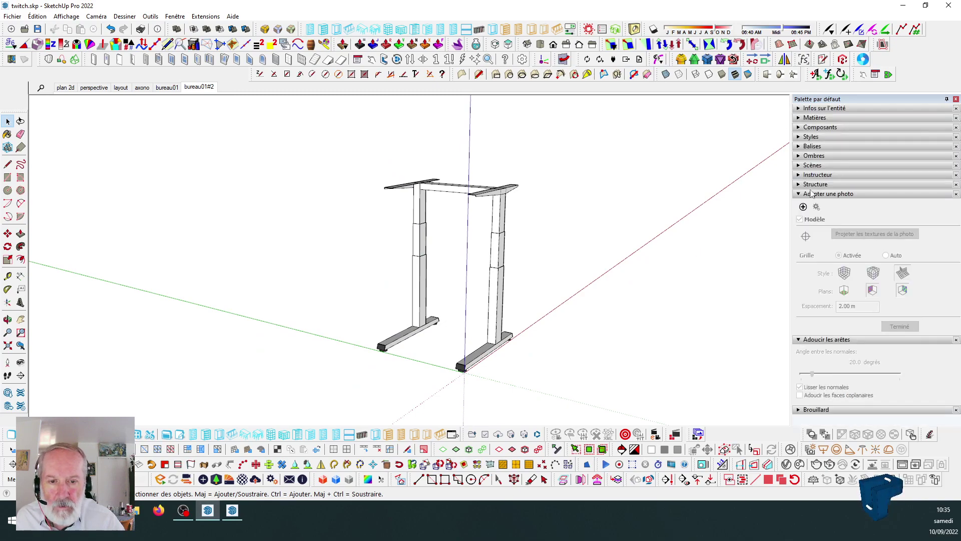
{"action": "left_click", "coordinate": [816, 185]}
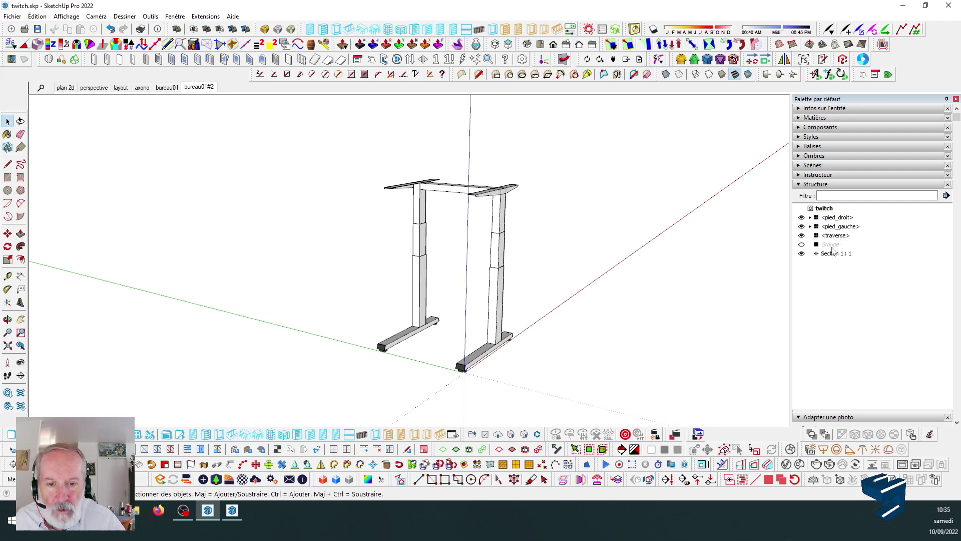
{"action": "left_click", "coordinate": [801, 244]}
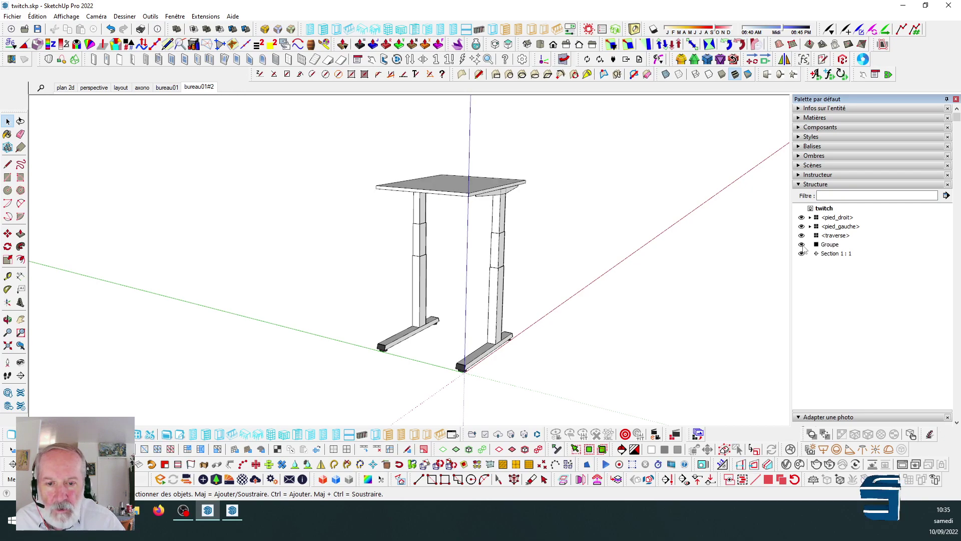
{"action": "left_click", "coordinate": [801, 244]}
{"action": "left_click", "coordinate": [801, 244]}
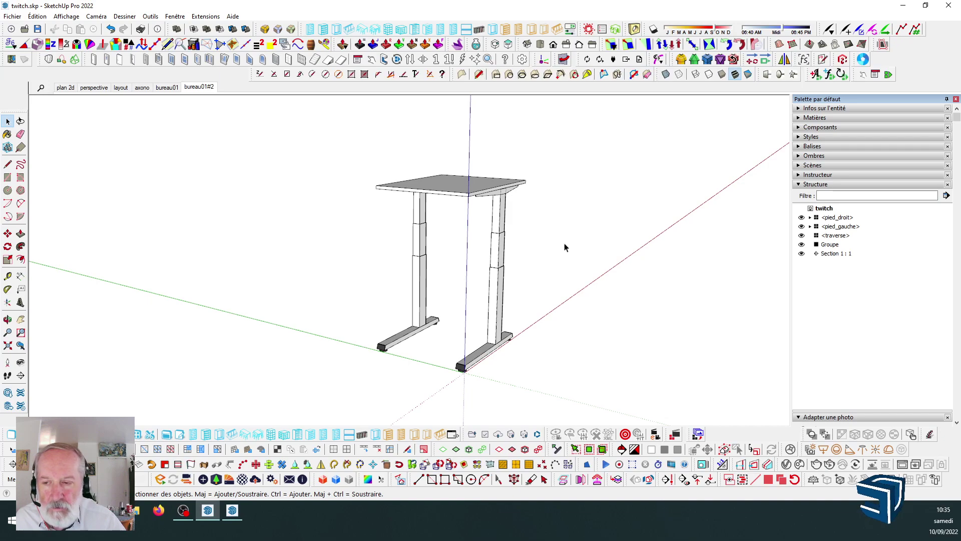
Explode the tabletop group into loose geometry.
{"action": "scroll", "coordinate": [458, 187], "scroll_direction": "up", "scroll_amount": 3}
{"action": "left_click", "coordinate": [456, 189]}
{"action": "right_click", "coordinate": [456, 189]}
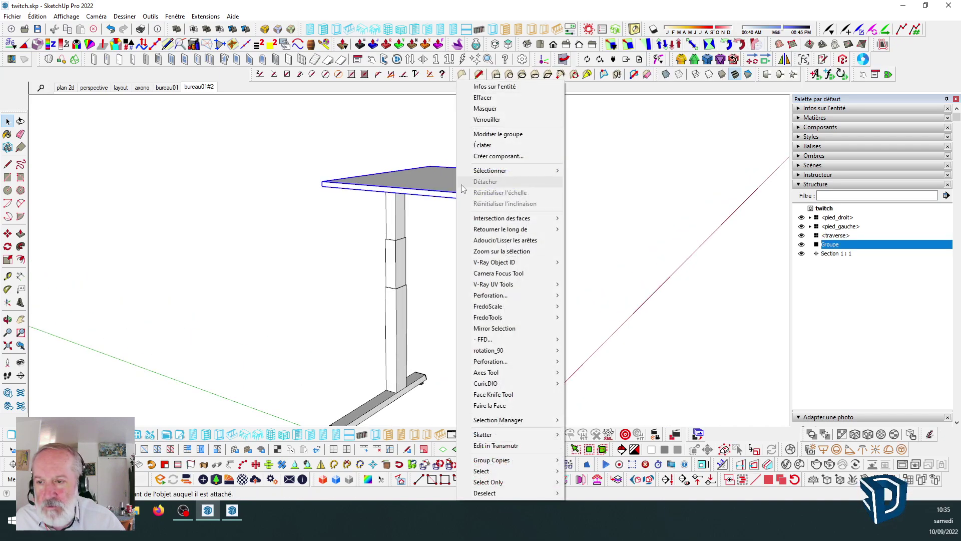
{"action": "left_click", "coordinate": [493, 144]}
{"action": "scroll", "coordinate": [491, 150], "scroll_direction": "down", "scroll_amount": 2}
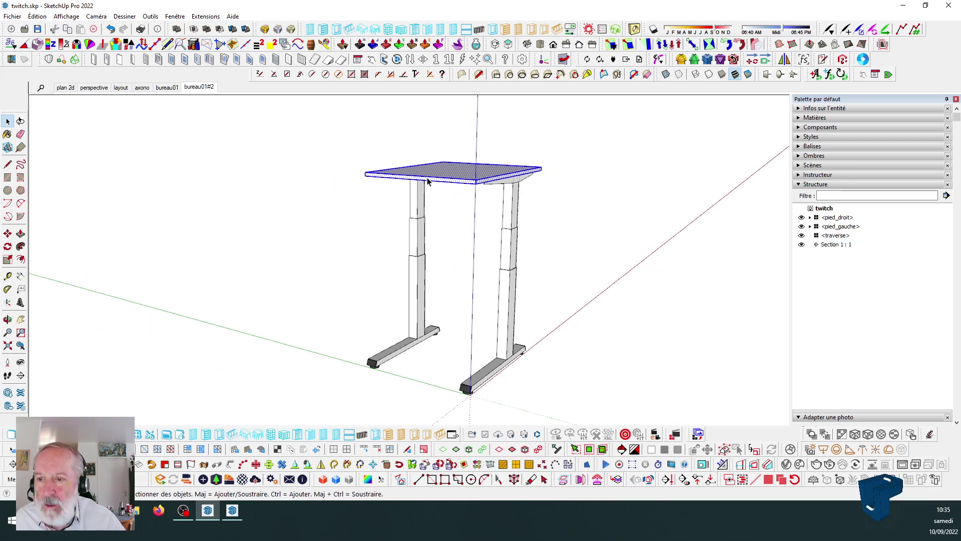
Create a component named plateau from the selected tabletop geometry, replacing the existing definition of that name.
{"action": "key", "text": "g"}
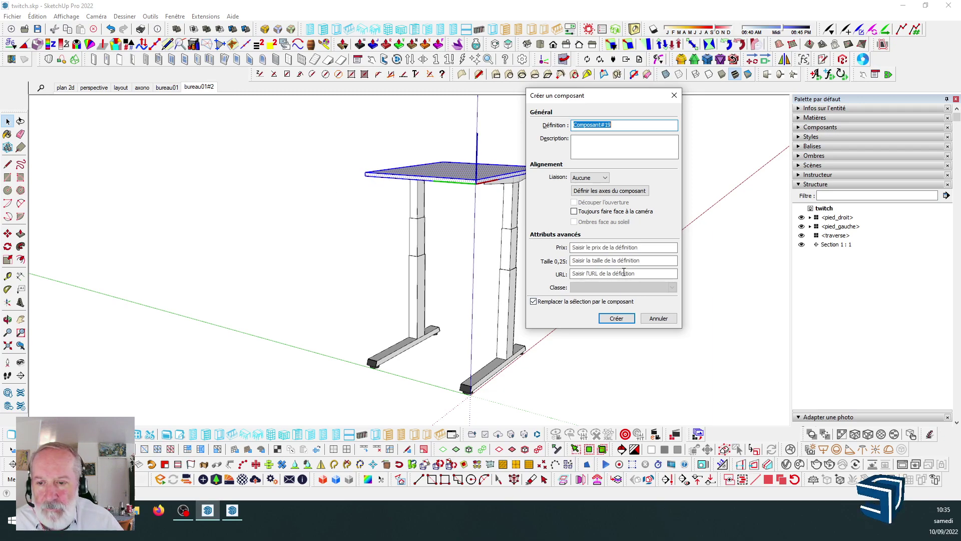
{"action": "type", "text": "plateau"}
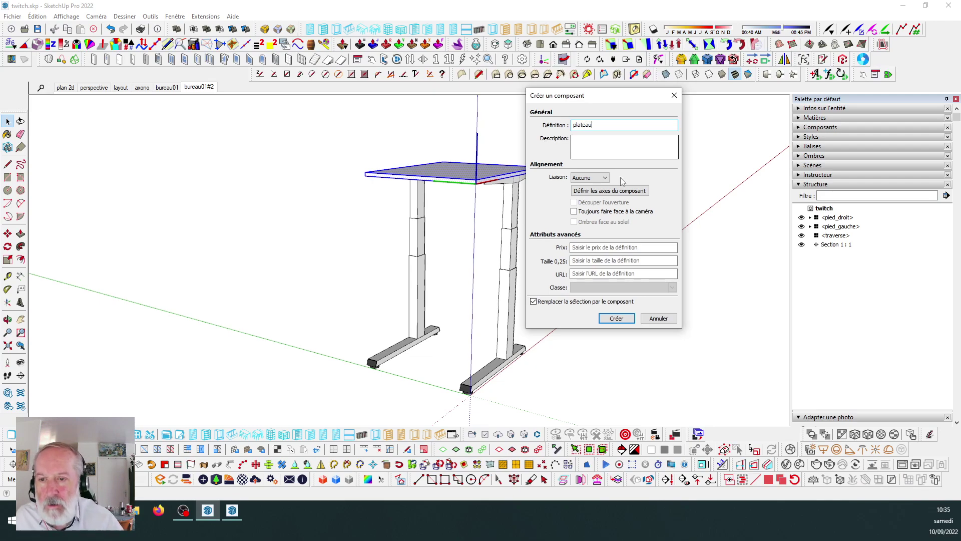
{"action": "left_click", "coordinate": [617, 319]}
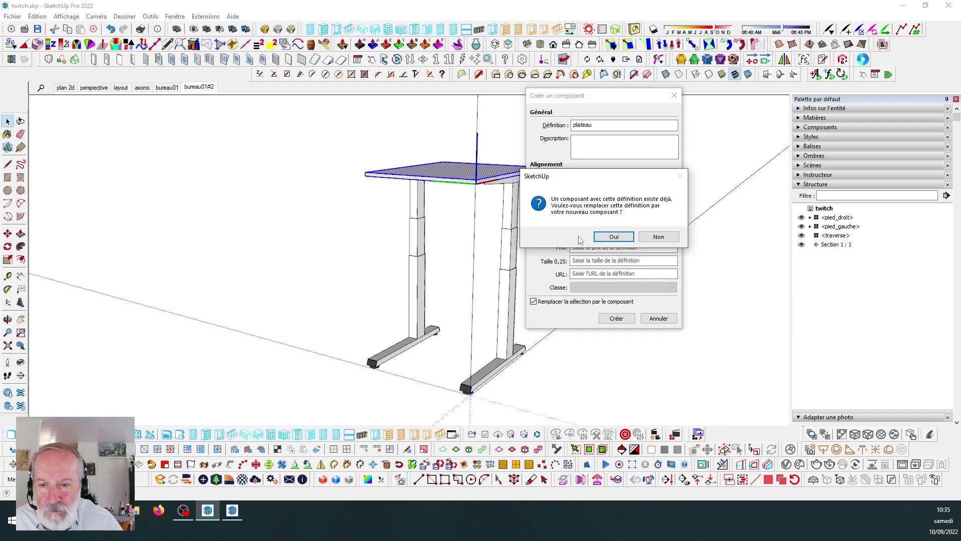
{"action": "left_click", "coordinate": [623, 240]}
{"action": "scroll", "coordinate": [489, 223], "scroll_direction": "down", "scroll_amount": 1}
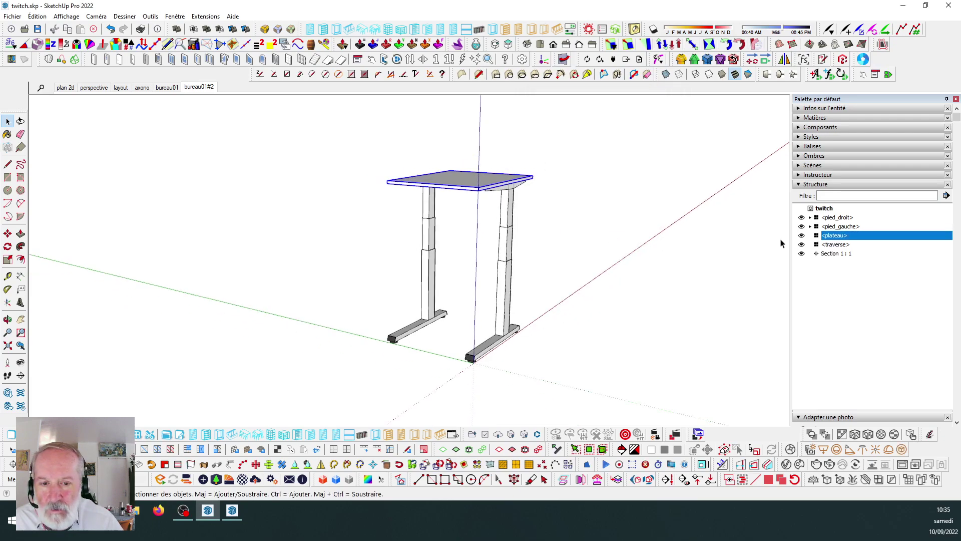
Hide the section plane Section 1 and clear the tabletop selection.
{"action": "scroll", "coordinate": [636, 227], "scroll_direction": "up", "scroll_amount": 1}
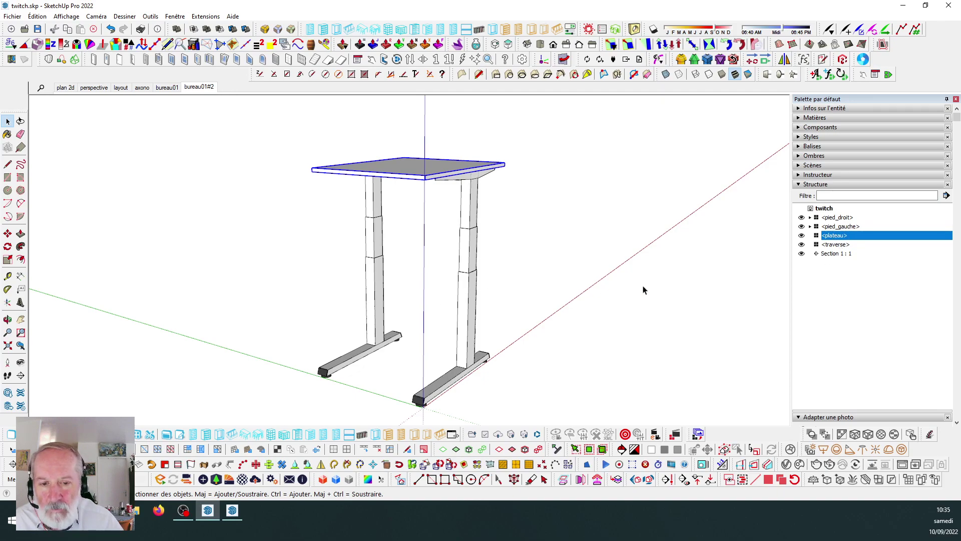
{"action": "scroll", "coordinate": [413, 259], "scroll_direction": "down", "scroll_amount": 2}
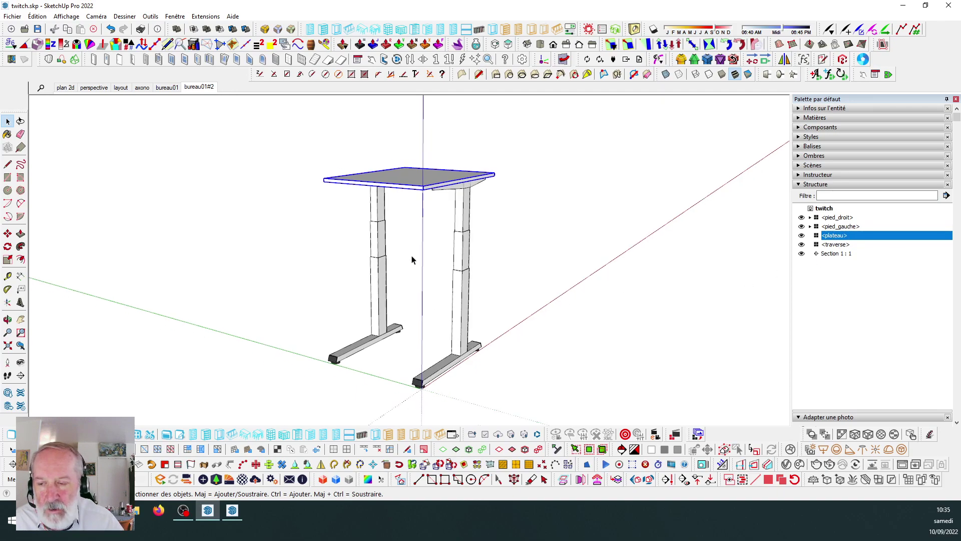
{"action": "left_click", "coordinate": [801, 254]}
{"action": "middle_click_drag", "start_coordinate": [353, 247], "coordinate": [368, 235]}
{"action": "scroll", "coordinate": [368, 235], "scroll_direction": "up", "scroll_amount": 4}
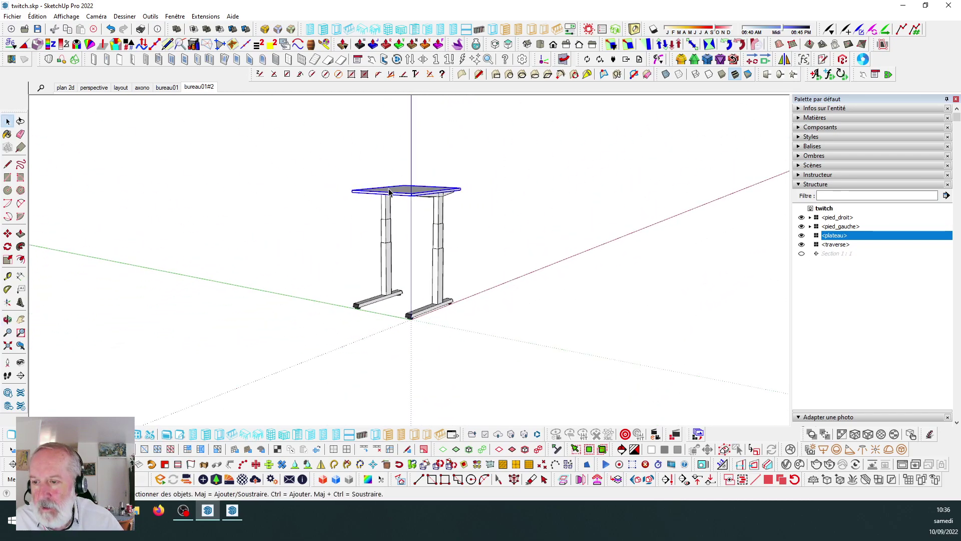
{"action": "left_click", "coordinate": [567, 206]}
{"action": "scroll", "coordinate": [358, 199], "scroll_direction": "down", "scroll_amount": 3}
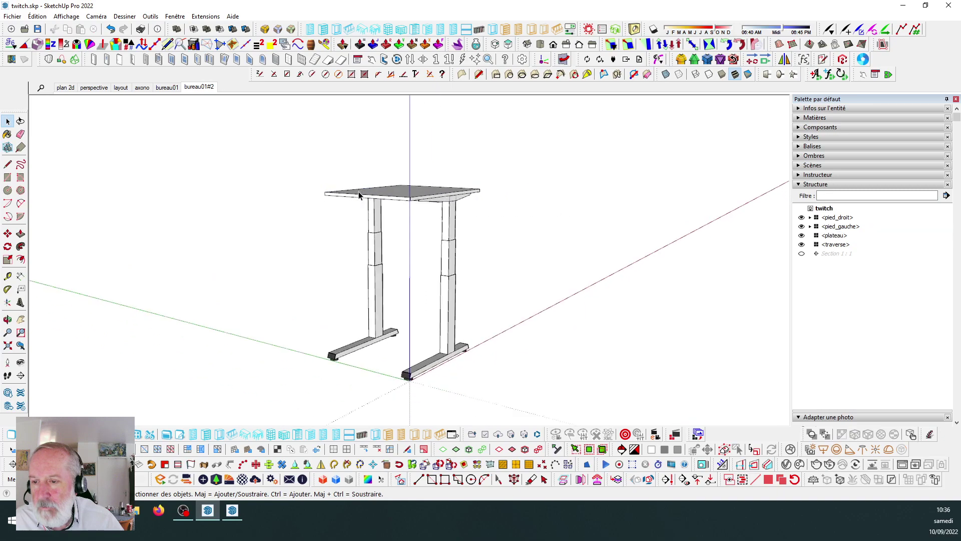
{"action": "scroll", "coordinate": [379, 195], "scroll_direction": "up", "scroll_amount": 3}
{"action": "left_click", "coordinate": [383, 193]}
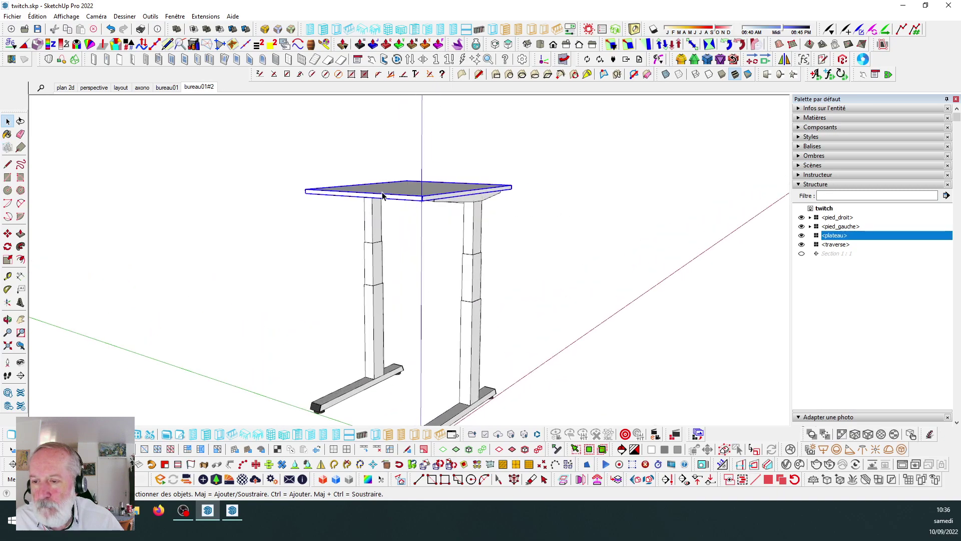
{"action": "scroll", "coordinate": [383, 195], "scroll_direction": "down", "scroll_amount": 2}
{"action": "middle_click_drag", "start_coordinate": [408, 204], "coordinate": [373, 226]}
{"action": "scroll", "coordinate": [398, 200], "scroll_direction": "down", "scroll_amount": 3}
{"action": "scroll", "coordinate": [399, 199], "scroll_direction": "up", "scroll_amount": 3}
{"action": "scroll", "coordinate": [469, 201], "scroll_direction": "down", "scroll_amount": 2}
{"action": "scroll", "coordinate": [451, 228], "scroll_direction": "up", "scroll_amount": 1}
{"action": "scroll", "coordinate": [443, 221], "scroll_direction": "down", "scroll_amount": 1}
{"action": "scroll", "coordinate": [321, 178], "scroll_direction": "up", "scroll_amount": 1}
{"action": "scroll", "coordinate": [367, 181], "scroll_direction": "down", "scroll_amount": 1}
{"action": "left_click_drag", "start_coordinate": [325, 142], "coordinate": [483, 344]}
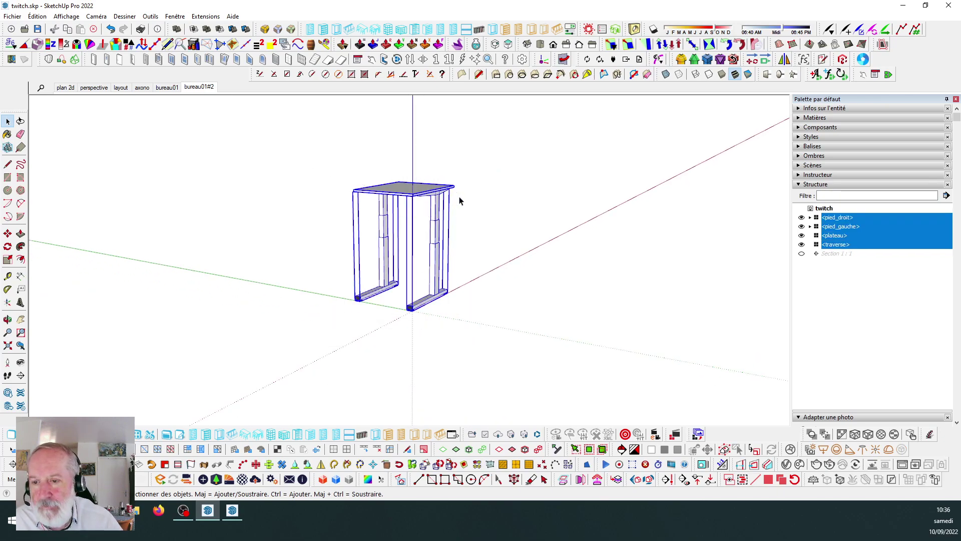
{"action": "left_click", "coordinate": [480, 189]}
{"action": "scroll", "coordinate": [383, 189], "scroll_direction": "up", "scroll_amount": 1}
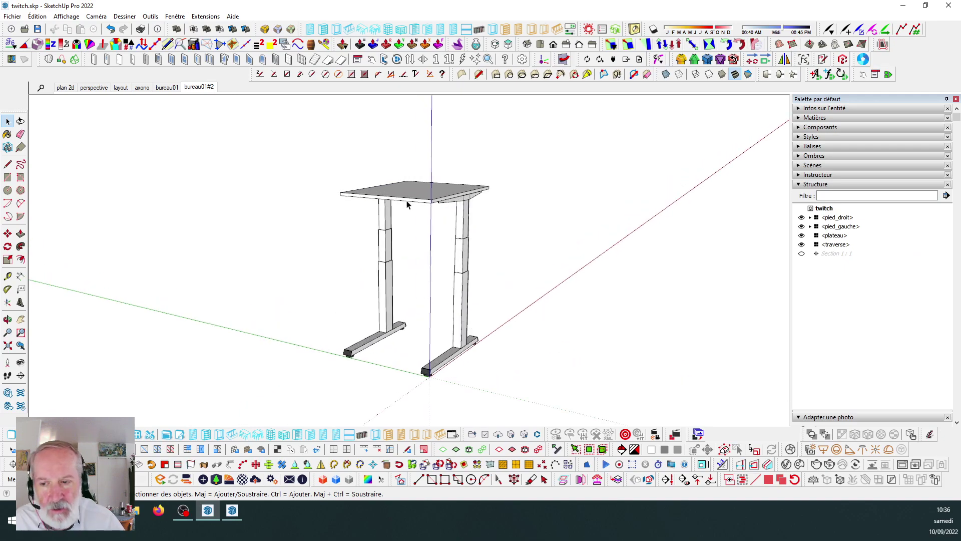
{"action": "scroll", "coordinate": [351, 193], "scroll_direction": "down", "scroll_amount": 2}
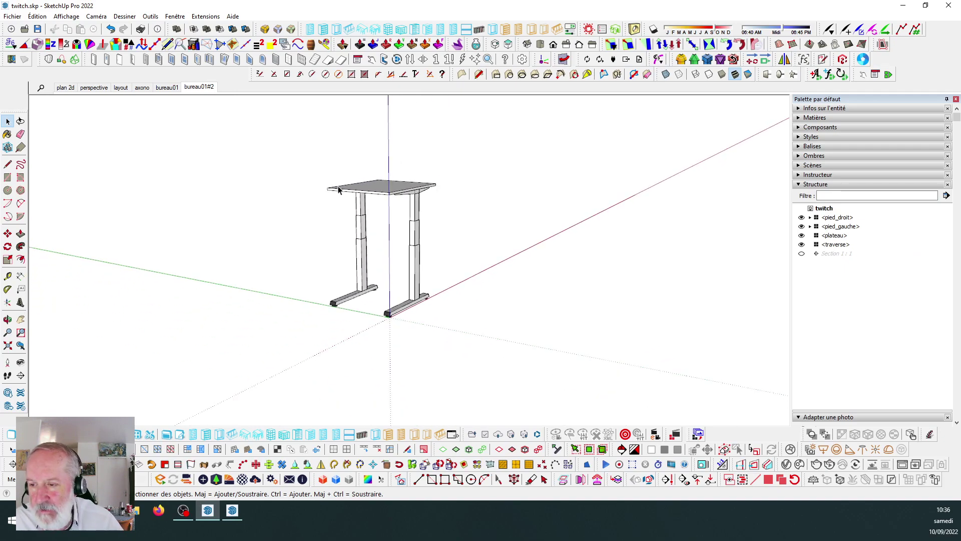
{"action": "scroll", "coordinate": [365, 191], "scroll_direction": "up", "scroll_amount": 1}
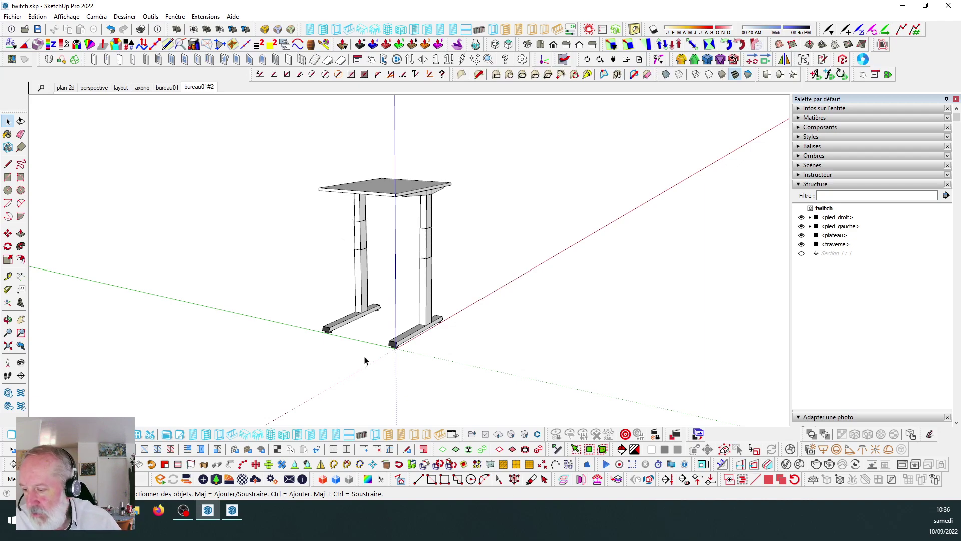
Import bureau03.JPG as an image and place it flat on the ground beside the desk.
{"action": "left_click", "coordinate": [13, 16]}
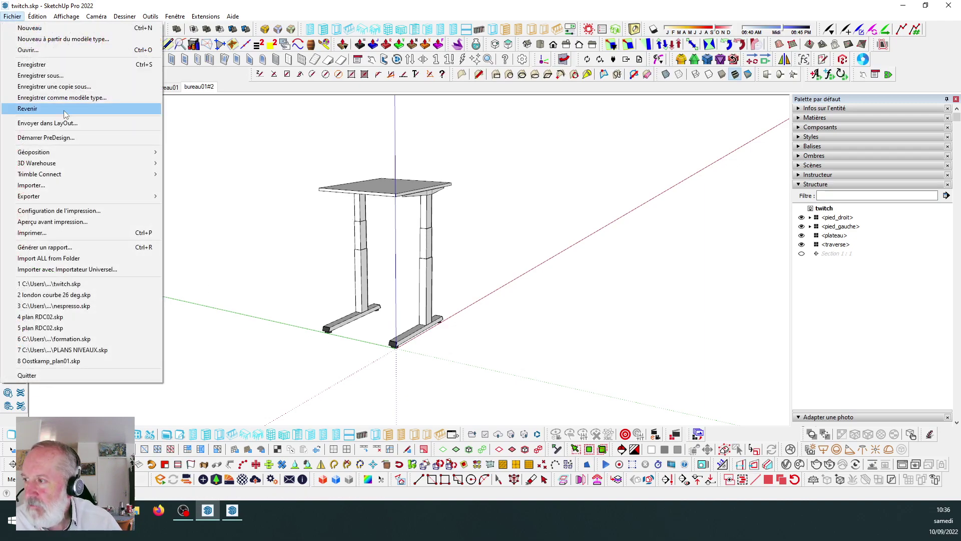
{"action": "left_click", "coordinate": [43, 190]}
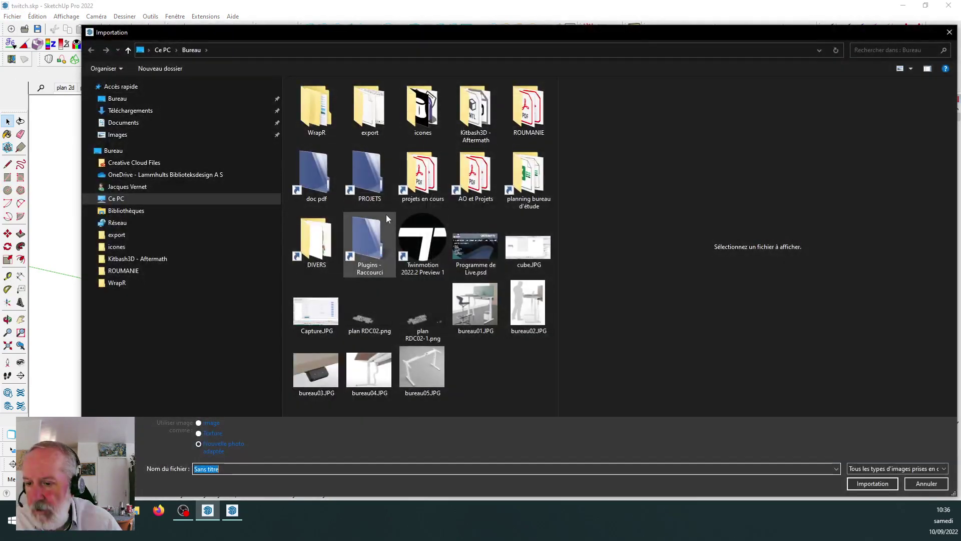
{"action": "left_click", "coordinate": [325, 375]}
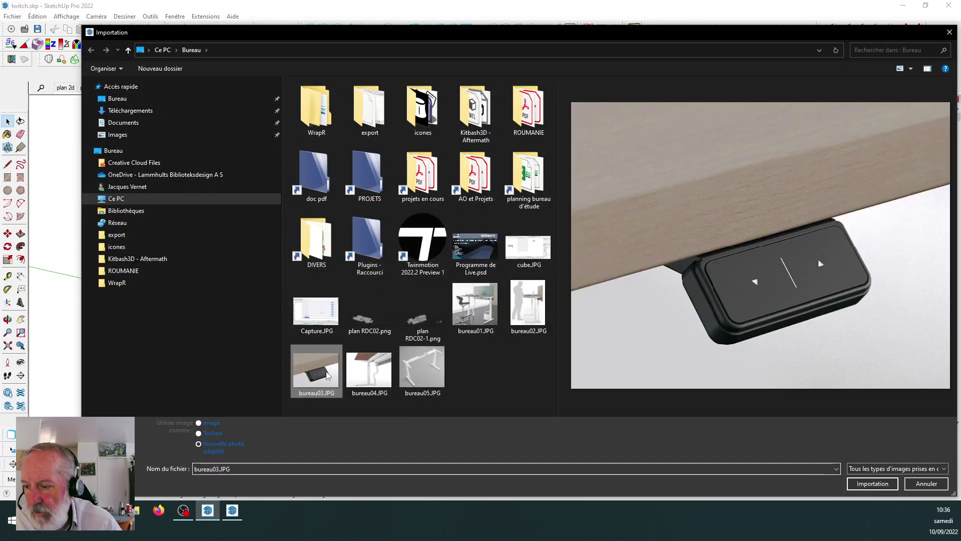
{"action": "left_click", "coordinate": [206, 425]}
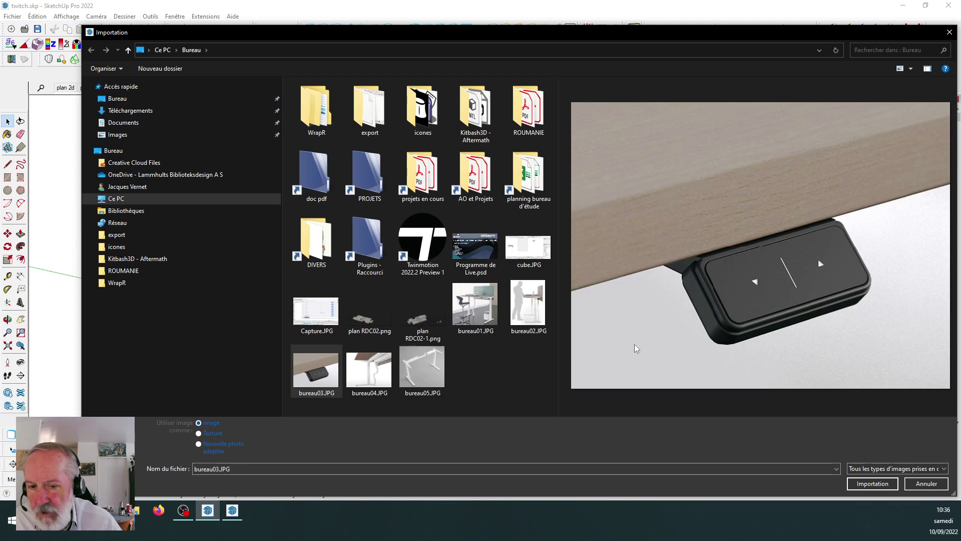
{"action": "left_click", "coordinate": [869, 484]}
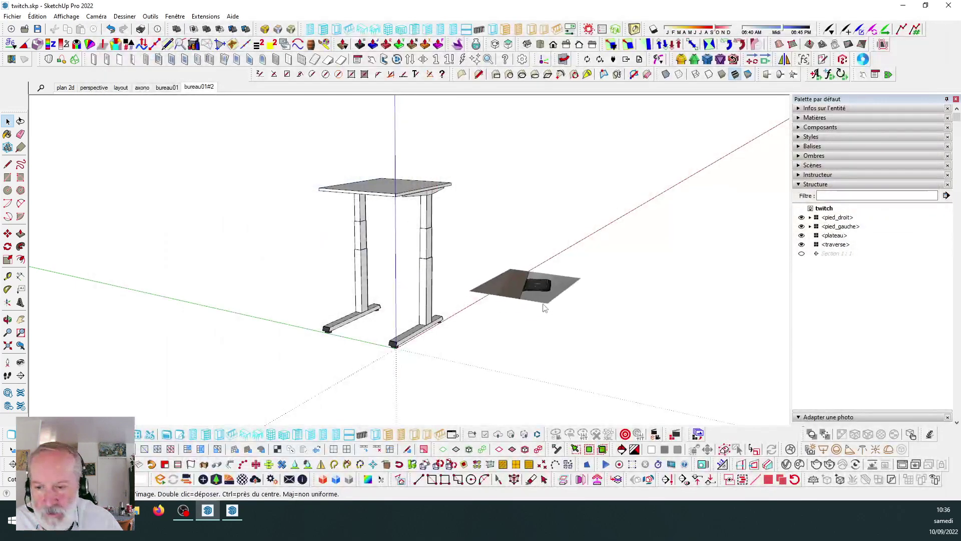
{"action": "left_click", "coordinate": [554, 355]}
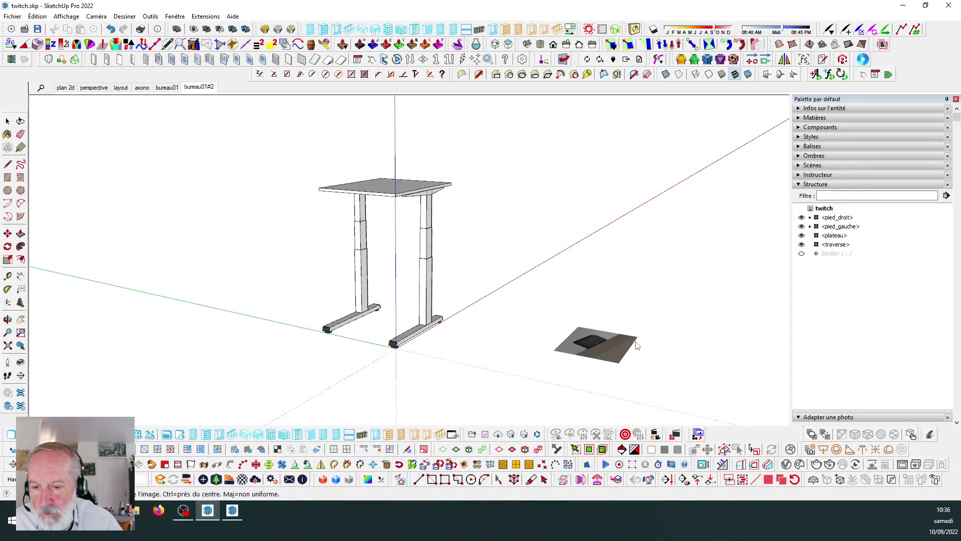
{"action": "left_click", "coordinate": [660, 333]}
Rotate the control unit photo on the ground about its corner so its lower edge runs parallel to the green axis.
{"action": "middle_click_drag", "start_coordinate": [414, 285], "coordinate": [558, 260]}
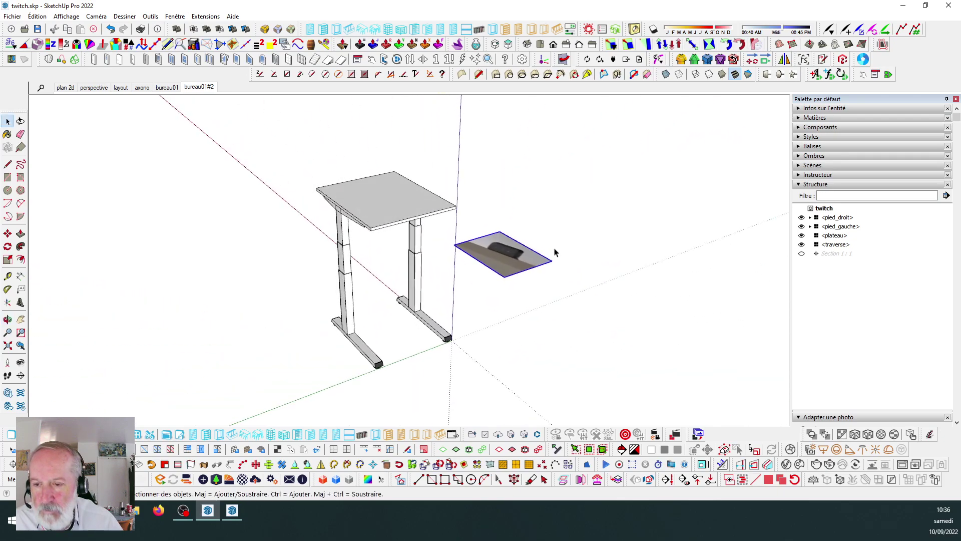
{"action": "scroll", "coordinate": [521, 255], "scroll_direction": "up", "scroll_amount": 6}
{"action": "middle_click_drag", "start_coordinate": [479, 298], "coordinate": [421, 285]}
{"action": "left_click", "coordinate": [7, 246]}
{"action": "scroll", "coordinate": [423, 295], "scroll_direction": "up", "scroll_amount": 3}
{"action": "left_click", "coordinate": [418, 329]}
{"action": "left_click", "coordinate": [428, 244]}
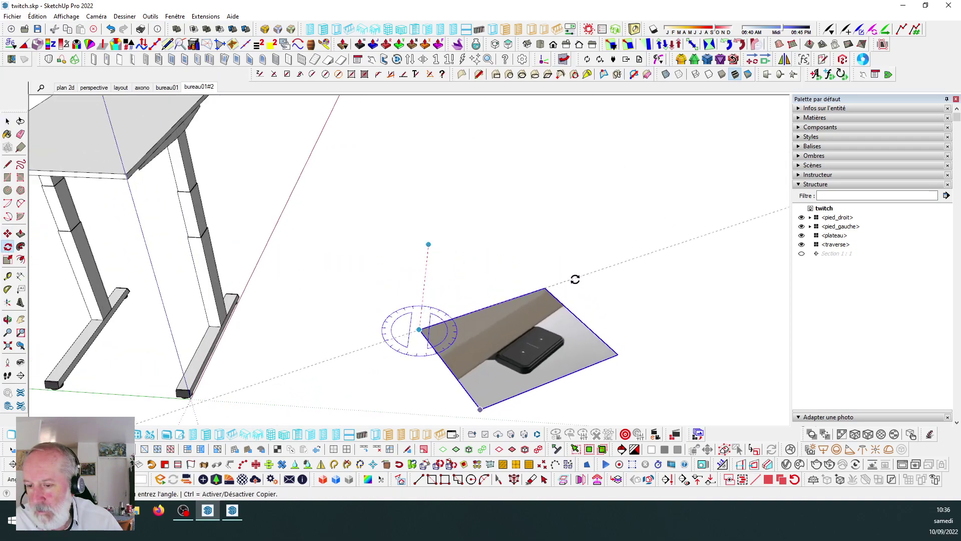
{"action": "left_click", "coordinate": [642, 340]}
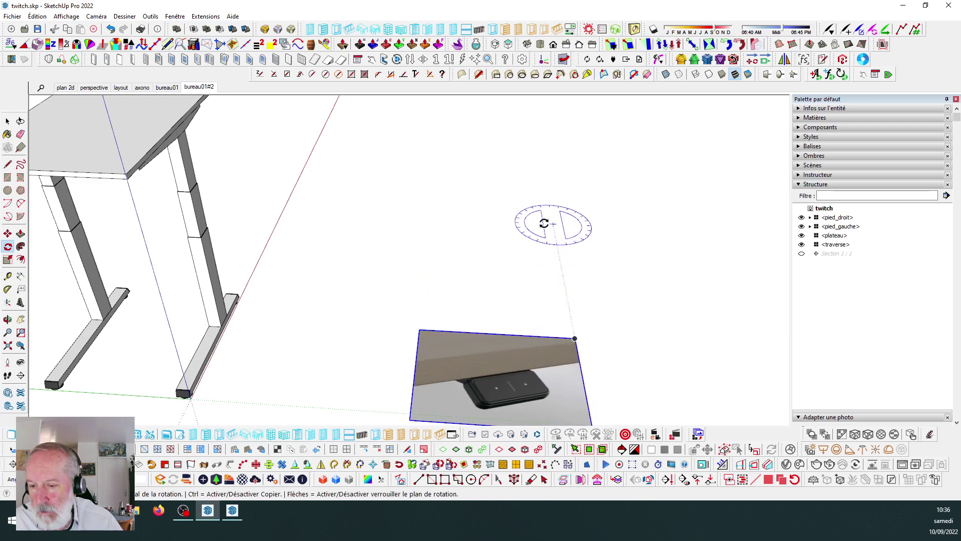
{"action": "scroll", "coordinate": [547, 221], "scroll_direction": "down", "scroll_amount": 4}
{"action": "left_click", "coordinate": [9, 122]}
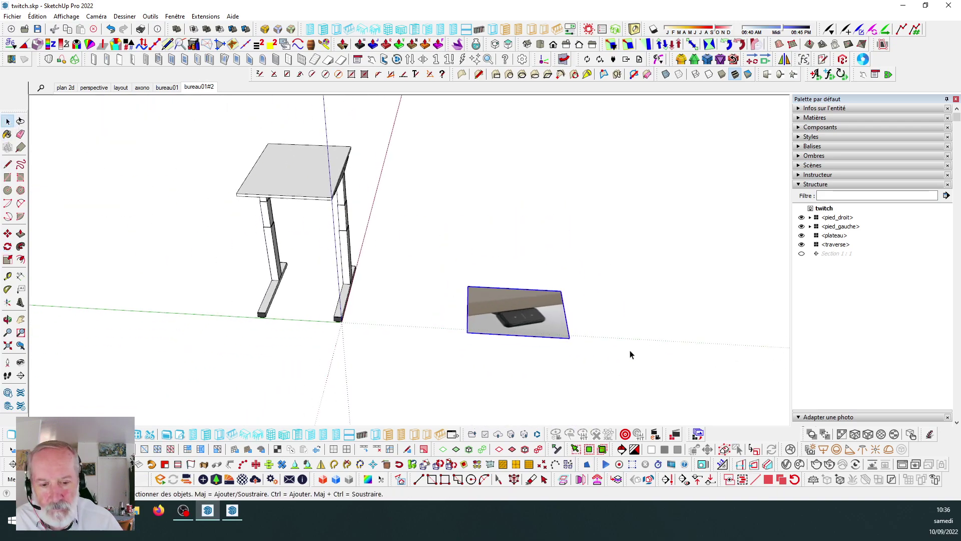
Examine the control unit close up in the placed photo.
{"action": "scroll", "coordinate": [505, 391], "scroll_direction": "up", "scroll_amount": 1}
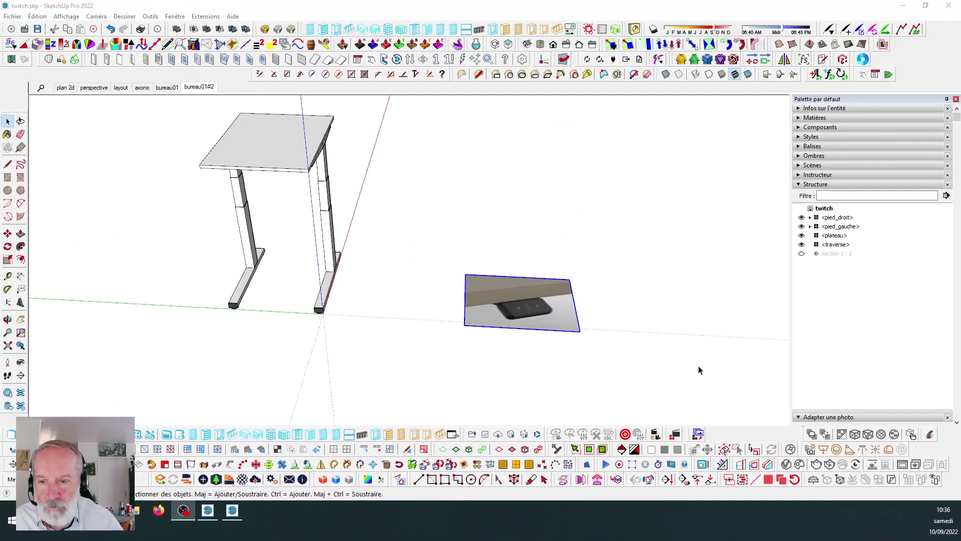
{"action": "middle_click_drag", "start_coordinate": [616, 368], "coordinate": [551, 368]}
{"action": "scroll", "coordinate": [554, 290], "scroll_direction": "up", "scroll_amount": 2}
{"action": "scroll", "coordinate": [549, 281], "scroll_direction": "down", "scroll_amount": 1}
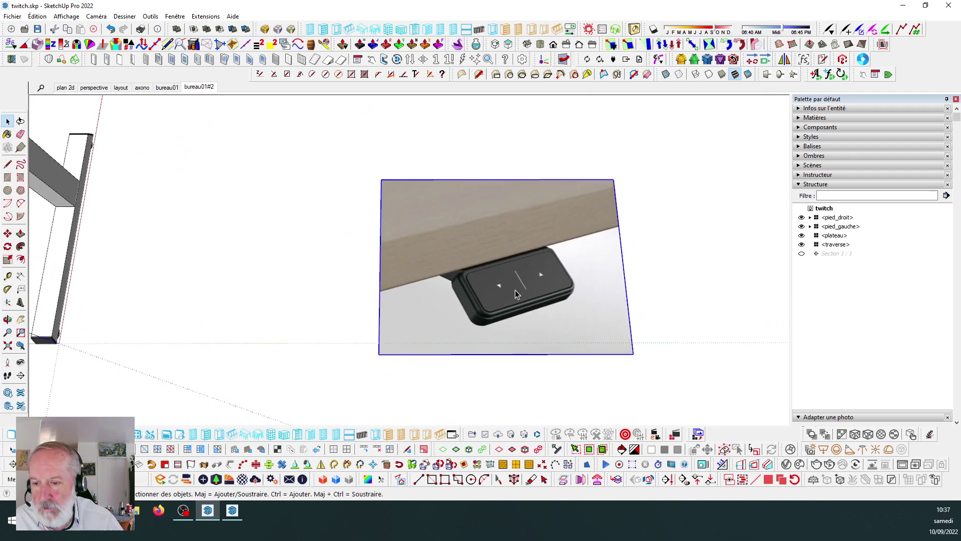
{"action": "scroll", "coordinate": [500, 284], "scroll_direction": "up", "scroll_amount": 3}
{"action": "scroll", "coordinate": [449, 273], "scroll_direction": "up", "scroll_amount": 1}
{"action": "scroll", "coordinate": [450, 265], "scroll_direction": "down", "scroll_amount": 2}
{"action": "scroll", "coordinate": [453, 265], "scroll_direction": "up", "scroll_amount": 2}
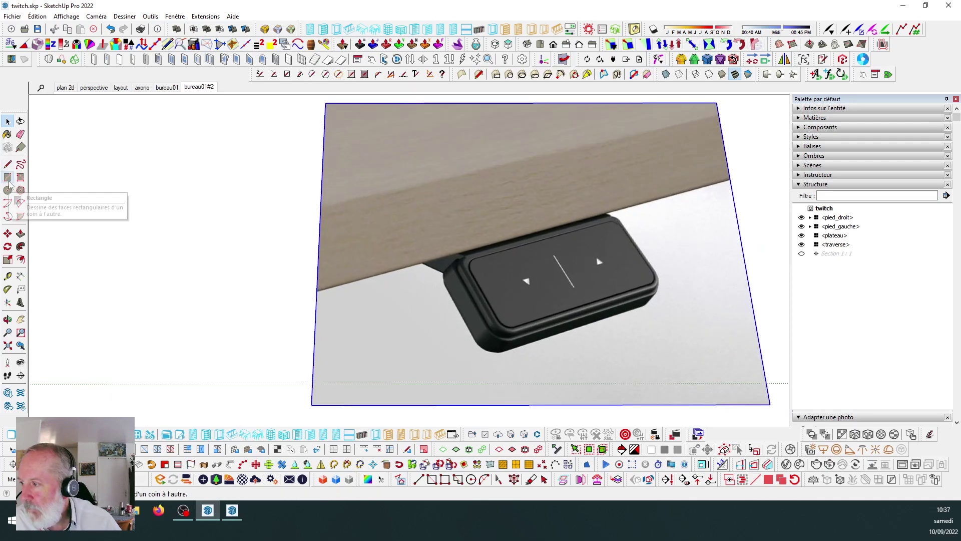
{"action": "left_click", "coordinate": [7, 177]}
{"action": "scroll", "coordinate": [503, 316], "scroll_direction": "up", "scroll_amount": 1}
{"action": "scroll", "coordinate": [470, 280], "scroll_direction": "down", "scroll_amount": 1}
{"action": "scroll", "coordinate": [463, 253], "scroll_direction": "up", "scroll_amount": 2}
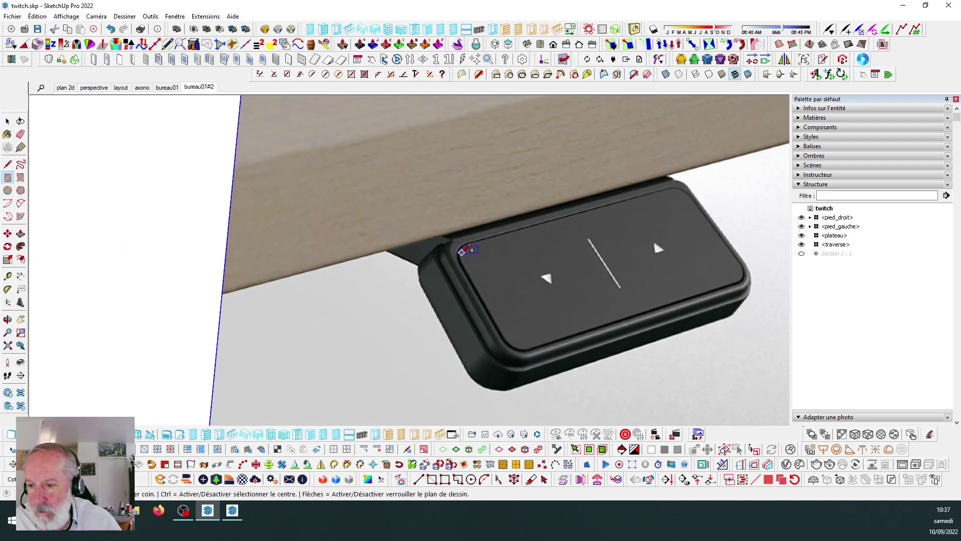
{"action": "scroll", "coordinate": [420, 254], "scroll_direction": "down", "scroll_amount": 3}
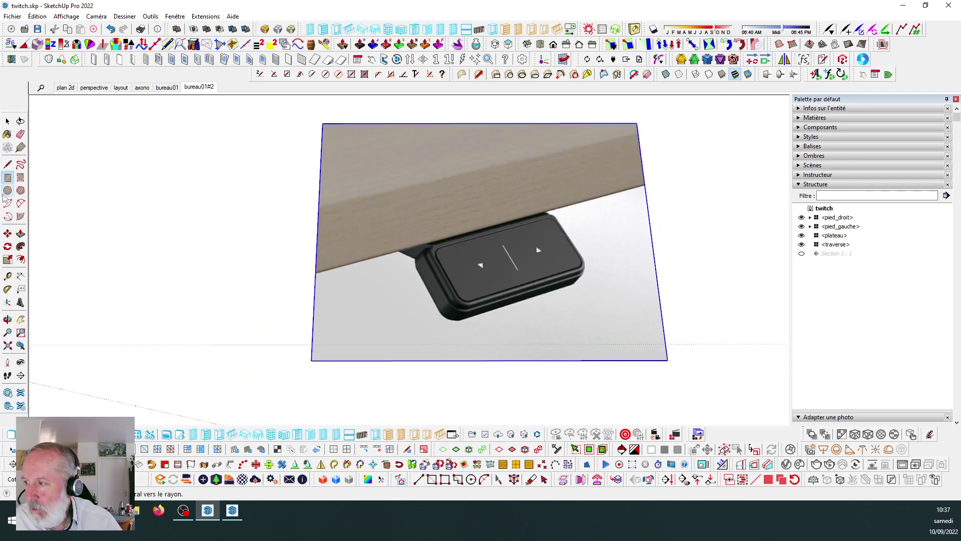
{"action": "left_click", "coordinate": [8, 178]}
{"action": "scroll", "coordinate": [350, 247], "scroll_direction": "down", "scroll_amount": 1}
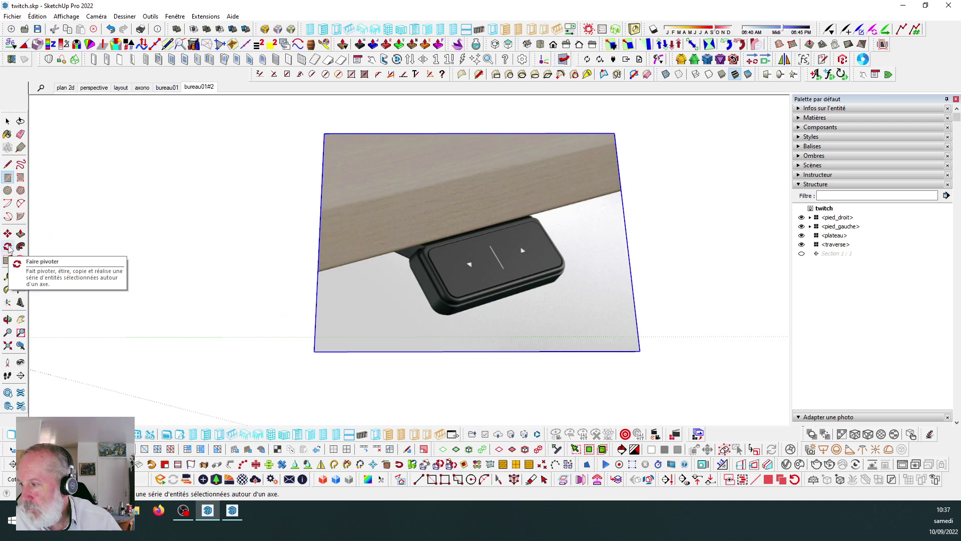
Add a protractor guide through the control unit's lowest corner, parallel to the green axis.
{"action": "left_click", "coordinate": [8, 290]}
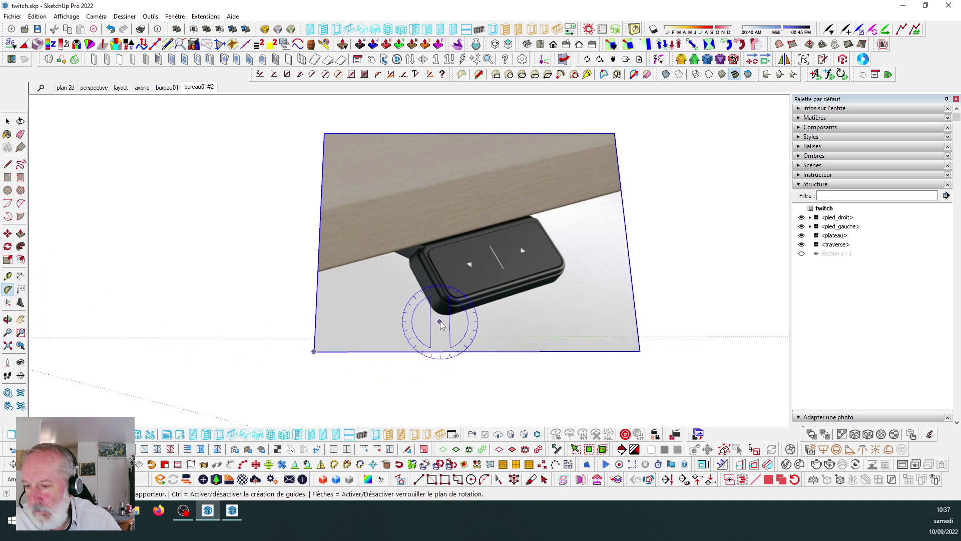
{"action": "left_click", "coordinate": [445, 319]}
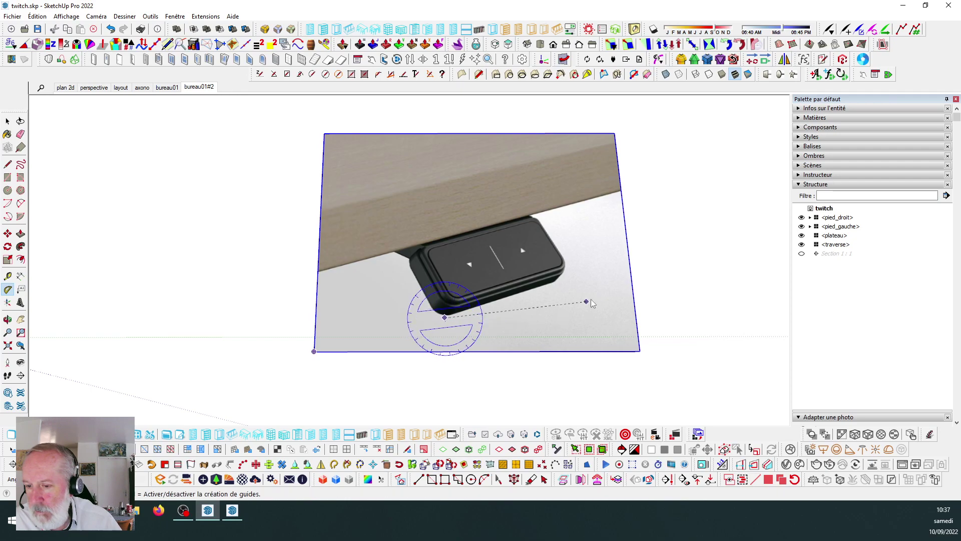
{"action": "left_click", "coordinate": [600, 269]}
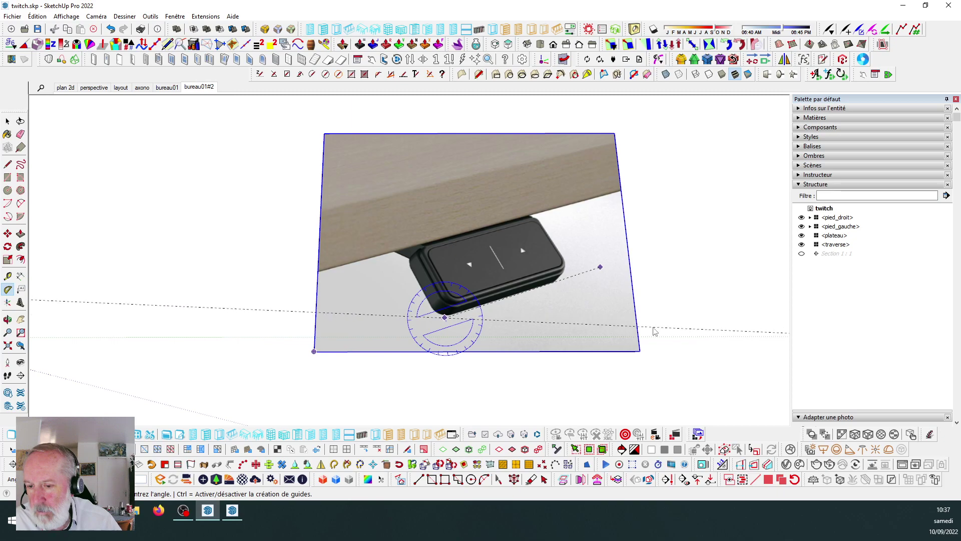
{"action": "left_click", "coordinate": [708, 316]}
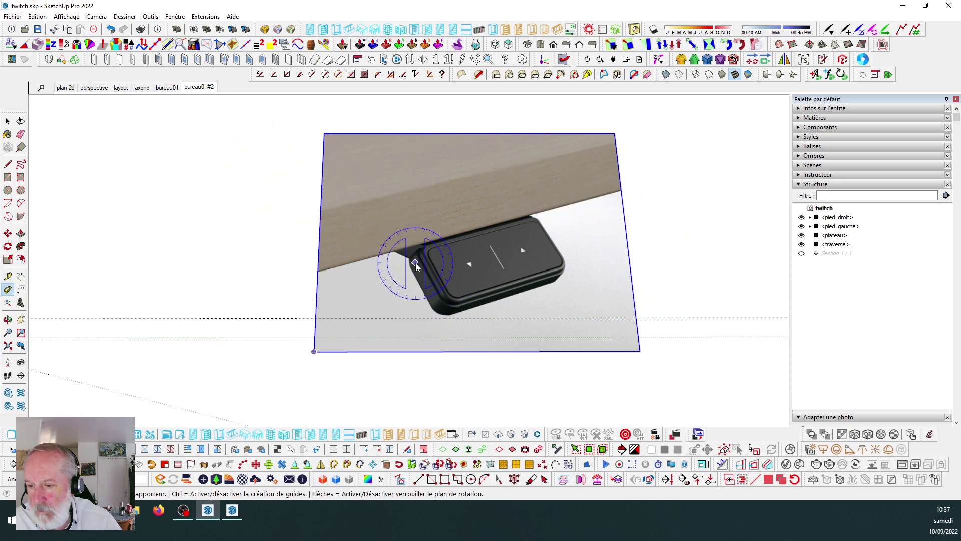
Add a second protractor guide from the same corner, following the control unit's slanted lower edge.
{"action": "scroll", "coordinate": [429, 317], "scroll_direction": "up", "scroll_amount": 1}
{"action": "left_click", "coordinate": [450, 322]}
{"action": "left_click", "coordinate": [731, 321]}
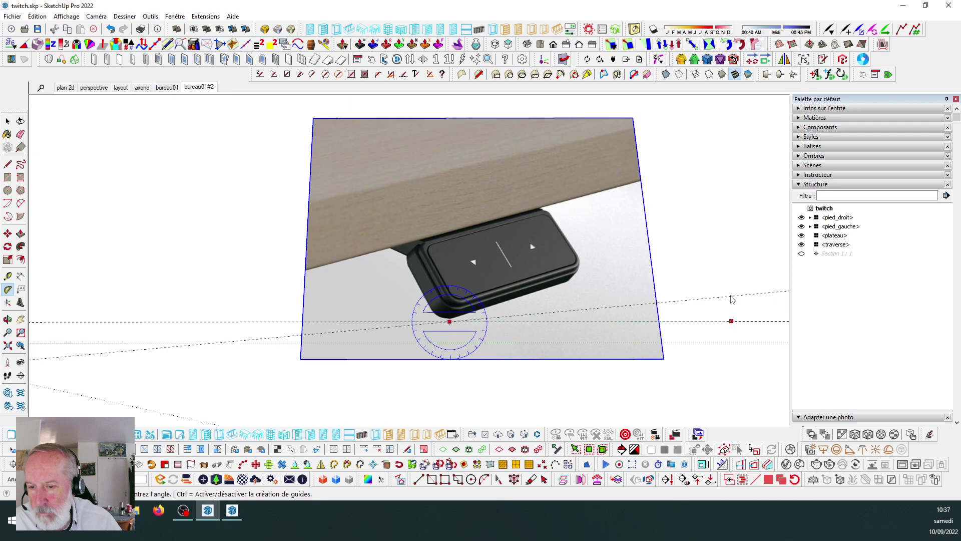
{"action": "left_click", "coordinate": [724, 242]}
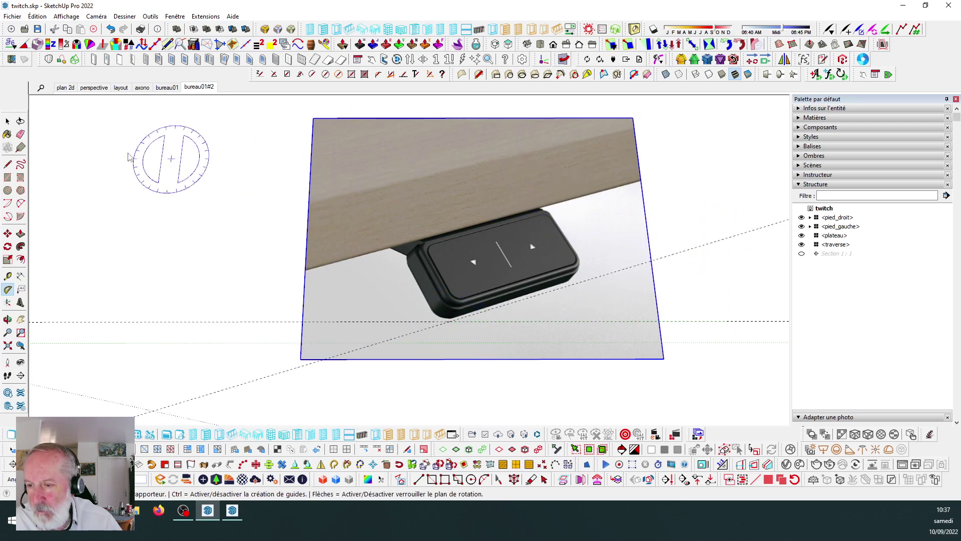
{"action": "key", "text": "space"}
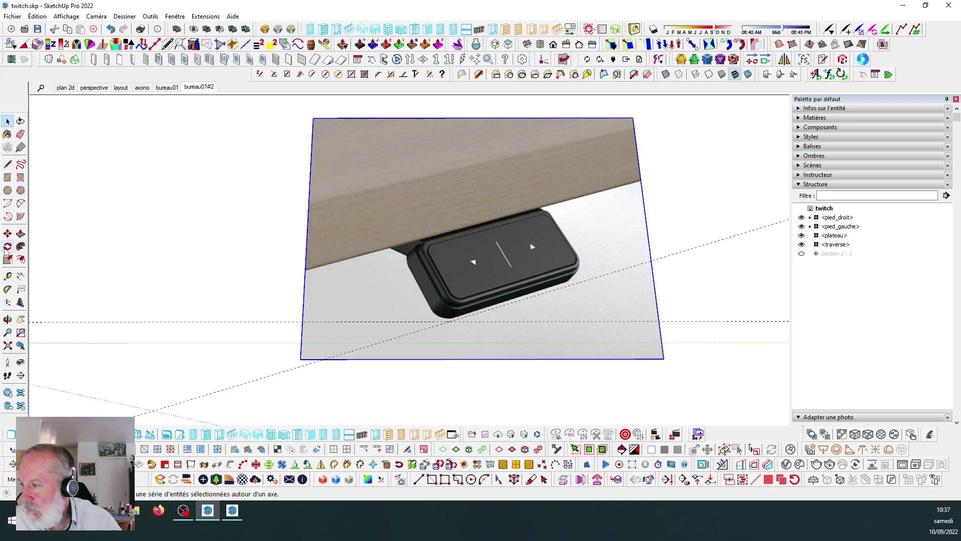
Rotate the photo about the guides' intersection so the control unit's lower edge lines up with the guide parallel to the green axis.
{"action": "left_click", "coordinate": [7, 247]}
{"action": "left_click", "coordinate": [449, 322]}
{"action": "left_click", "coordinate": [641, 267]}
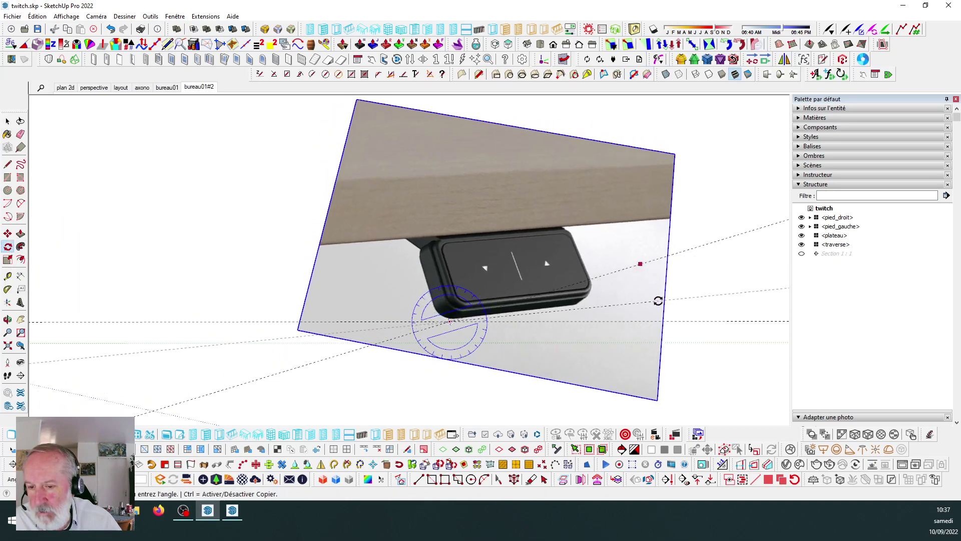
{"action": "left_click", "coordinate": [666, 318]}
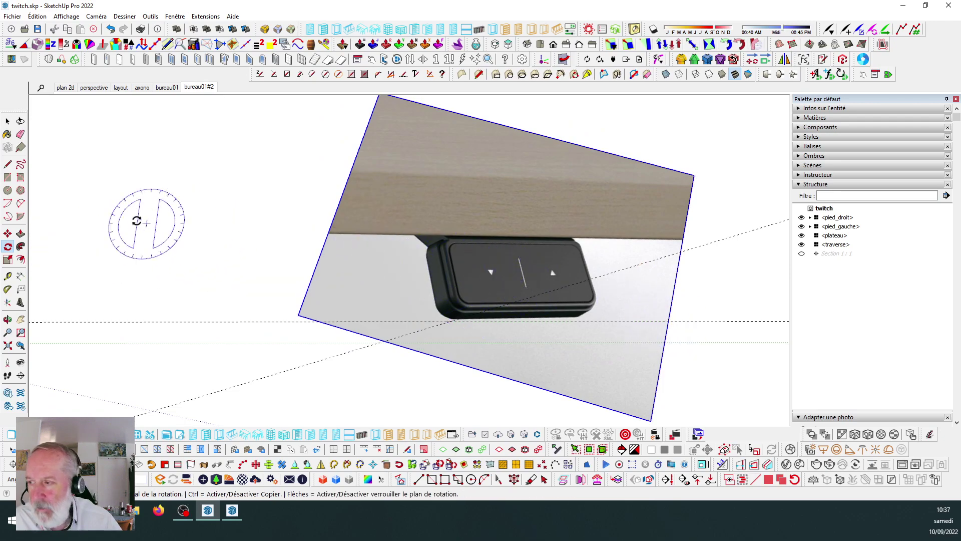
Draw a rectangle on the photo covering the control unit's outline from its upper-left to its lower-right corner.
{"action": "left_click", "coordinate": [8, 177]}
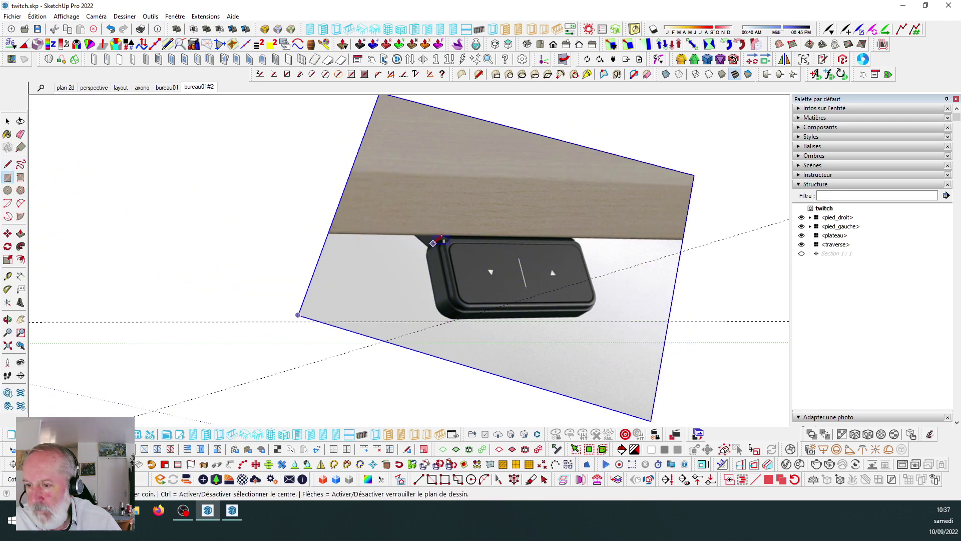
{"action": "left_click", "coordinate": [430, 243]}
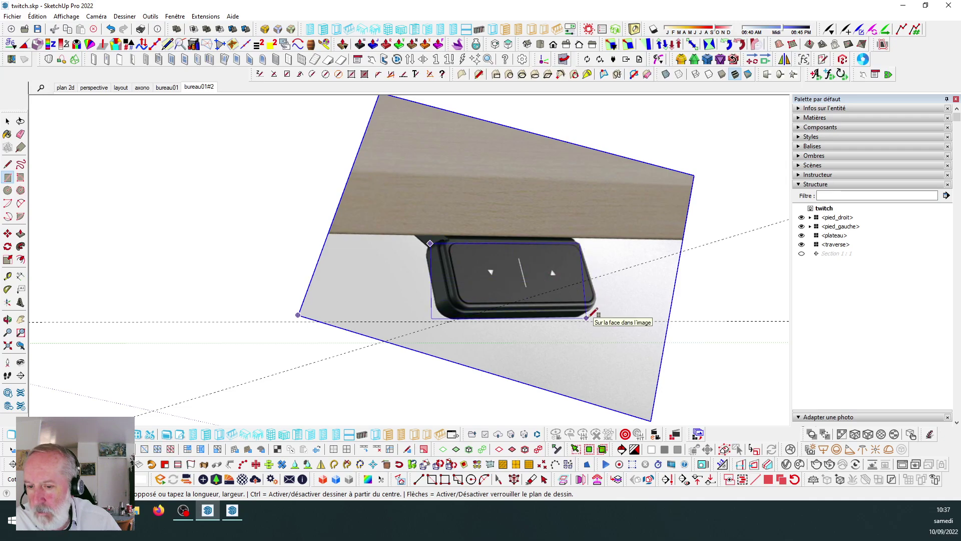
{"action": "left_click", "coordinate": [586, 317]}
{"action": "scroll", "coordinate": [499, 276], "scroll_direction": "up", "scroll_amount": 2}
{"action": "scroll", "coordinate": [497, 267], "scroll_direction": "down", "scroll_amount": 2}
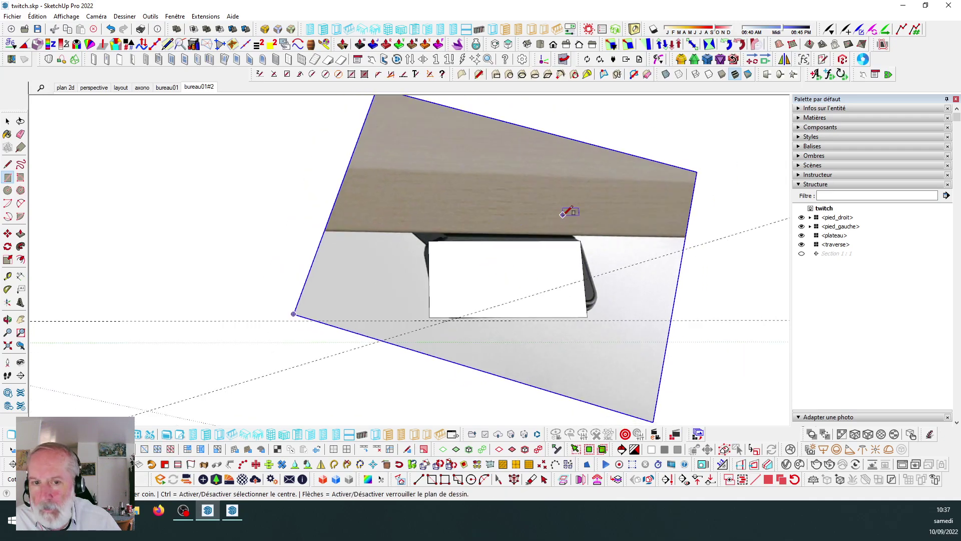
Turn on X-ray display so the photo shows through the rectangle's face.
{"action": "left_click", "coordinate": [666, 74]}
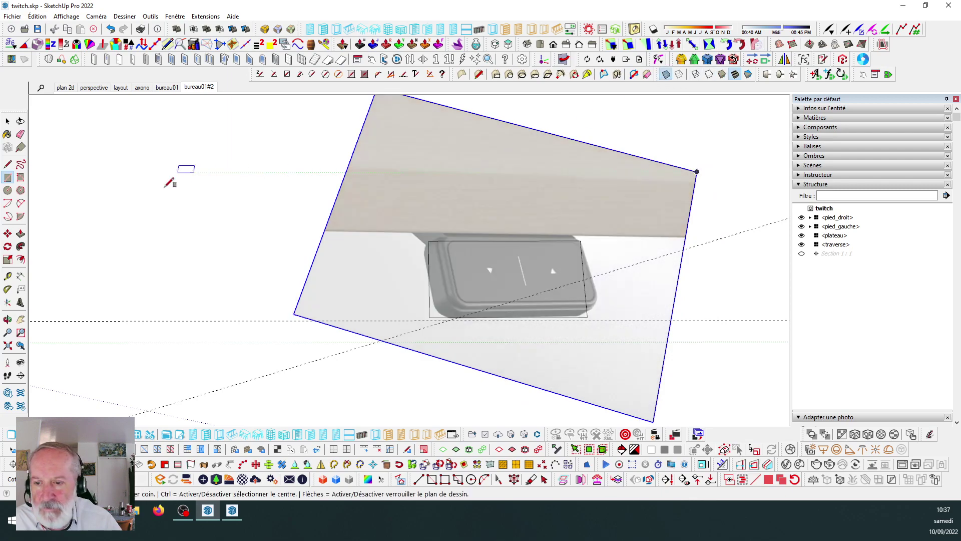
{"action": "left_click", "coordinate": [7, 121]}
{"action": "scroll", "coordinate": [434, 257], "scroll_direction": "up", "scroll_amount": 2}
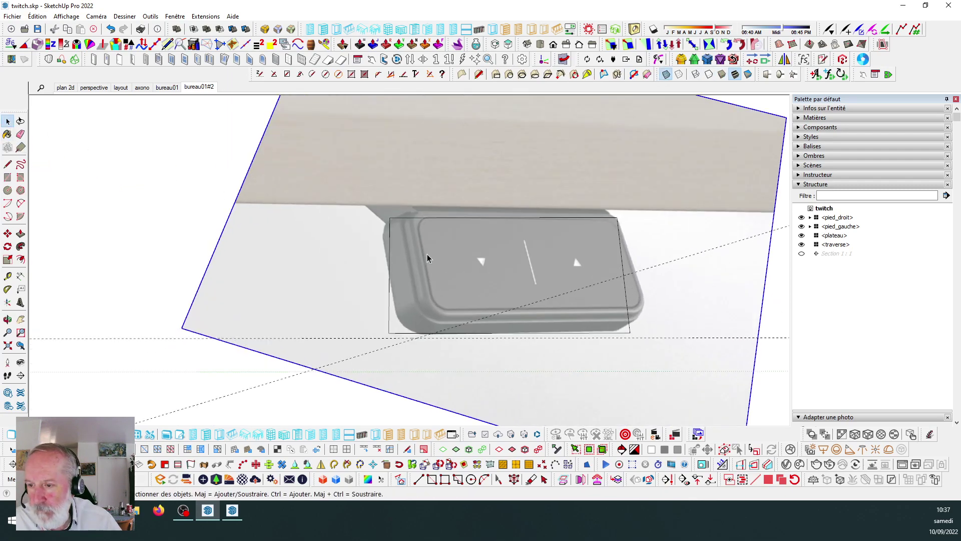
{"action": "scroll", "coordinate": [403, 292], "scroll_direction": "down", "scroll_amount": 2}
{"action": "scroll", "coordinate": [403, 293], "scroll_direction": "up", "scroll_amount": 2}
Round the rectangle's lower-left corner with a tangent two-point arc matching the control unit's curve.
{"action": "left_click", "coordinate": [21, 203]}
{"action": "scroll", "coordinate": [379, 287], "scroll_direction": "up", "scroll_amount": 3}
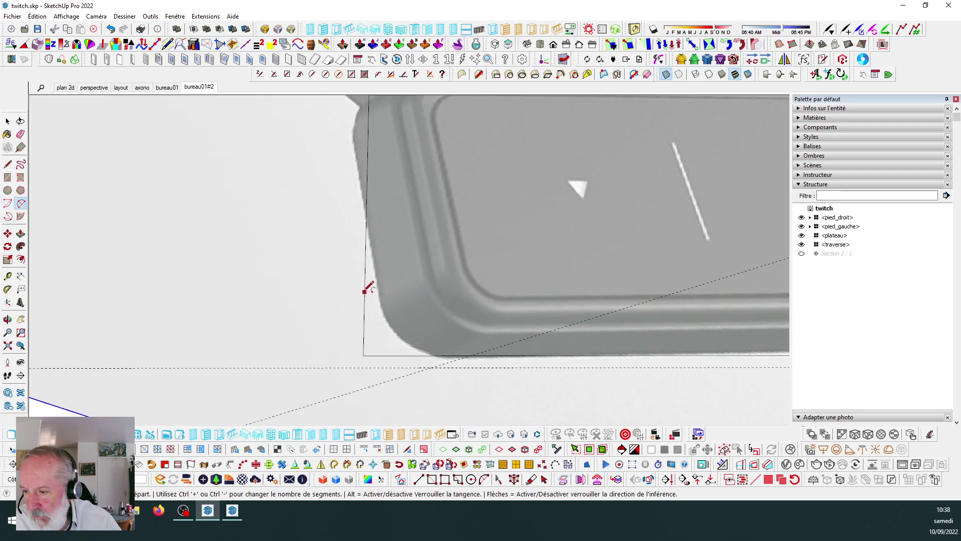
{"action": "left_click", "coordinate": [364, 290]}
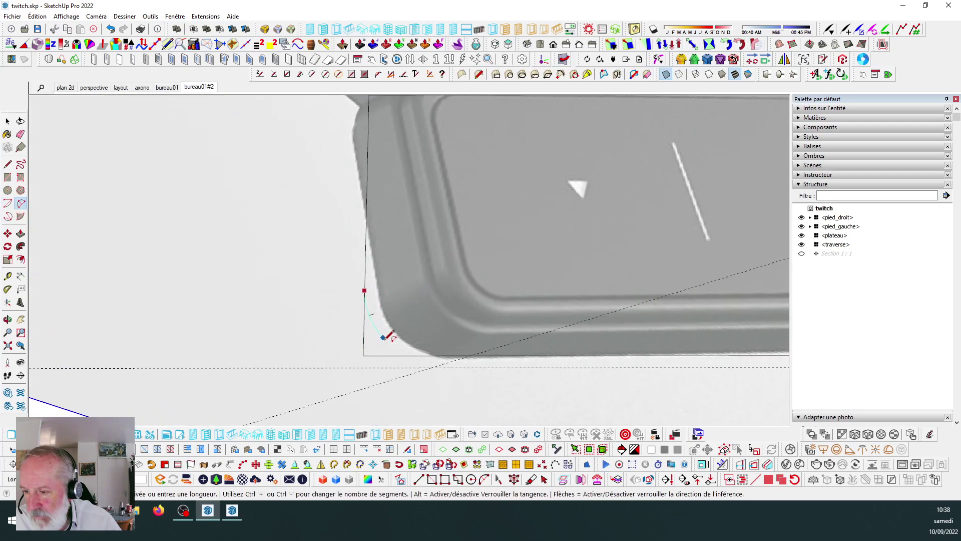
{"action": "left_click", "coordinate": [433, 355]}
{"action": "left_click", "coordinate": [367, 290]}
{"action": "scroll", "coordinate": [367, 290], "scroll_direction": "down", "scroll_amount": 1}
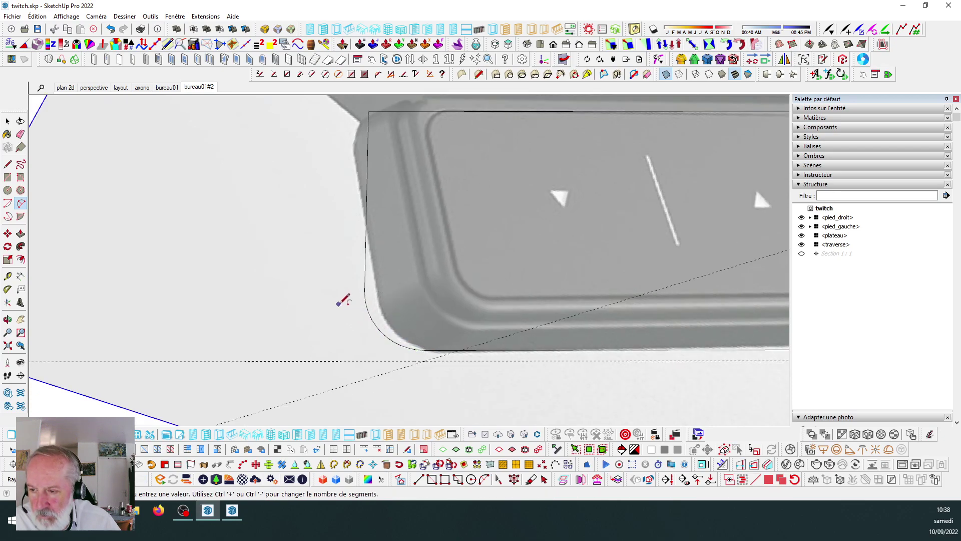
{"action": "scroll", "coordinate": [342, 280], "scroll_direction": "down", "scroll_amount": 3}
{"action": "scroll", "coordinate": [356, 160], "scroll_direction": "up", "scroll_amount": 5}
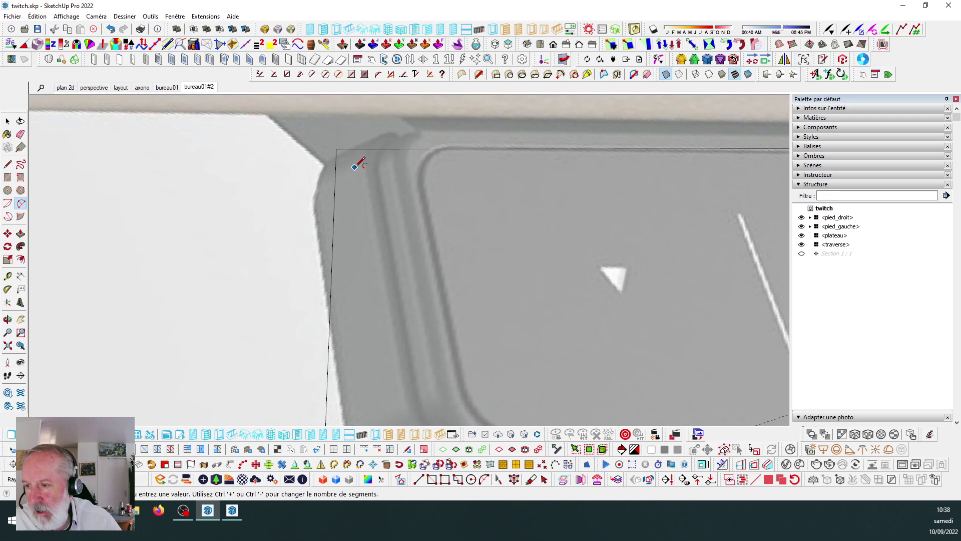
{"action": "scroll", "coordinate": [355, 167], "scroll_direction": "down", "scroll_amount": 2}
{"action": "scroll", "coordinate": [365, 180], "scroll_direction": "down", "scroll_amount": 3}
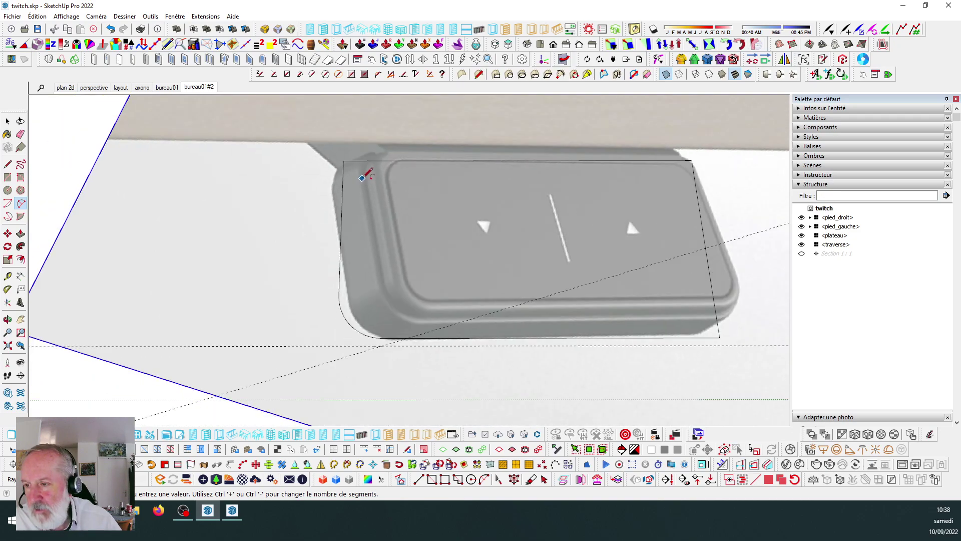
Round the rectangle's upper-left and upper-right corners with tangent two-point arcs matching the existing rounded corner.
{"action": "scroll", "coordinate": [362, 176], "scroll_direction": "up", "scroll_amount": 3}
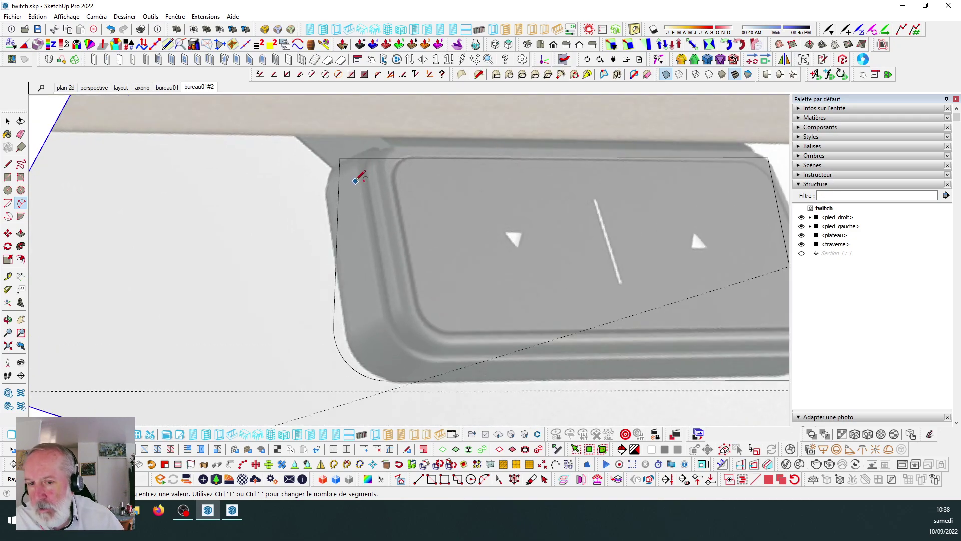
{"action": "scroll", "coordinate": [361, 181], "scroll_direction": "down", "scroll_amount": 3}
{"action": "scroll", "coordinate": [356, 178], "scroll_direction": "up", "scroll_amount": 4}
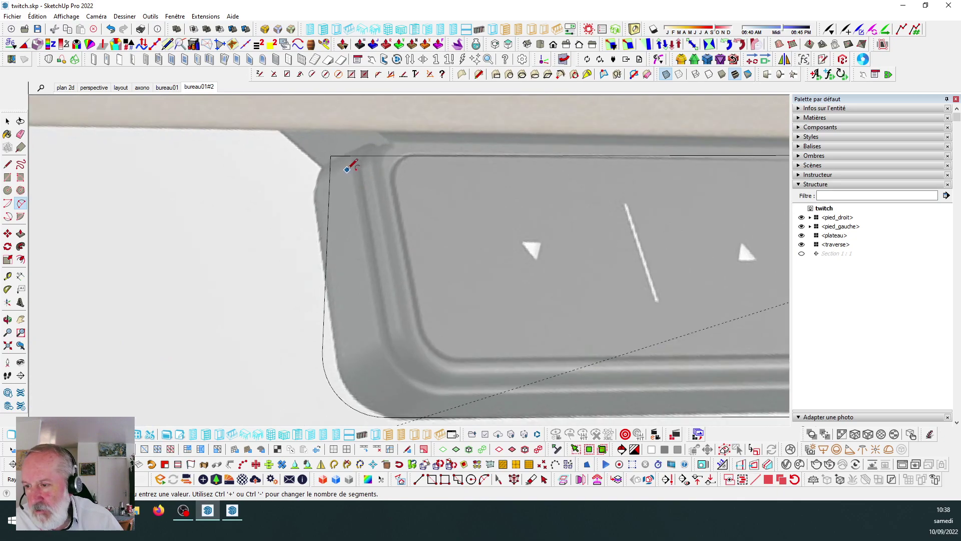
{"action": "scroll", "coordinate": [229, 178], "scroll_direction": "down", "scroll_amount": 4}
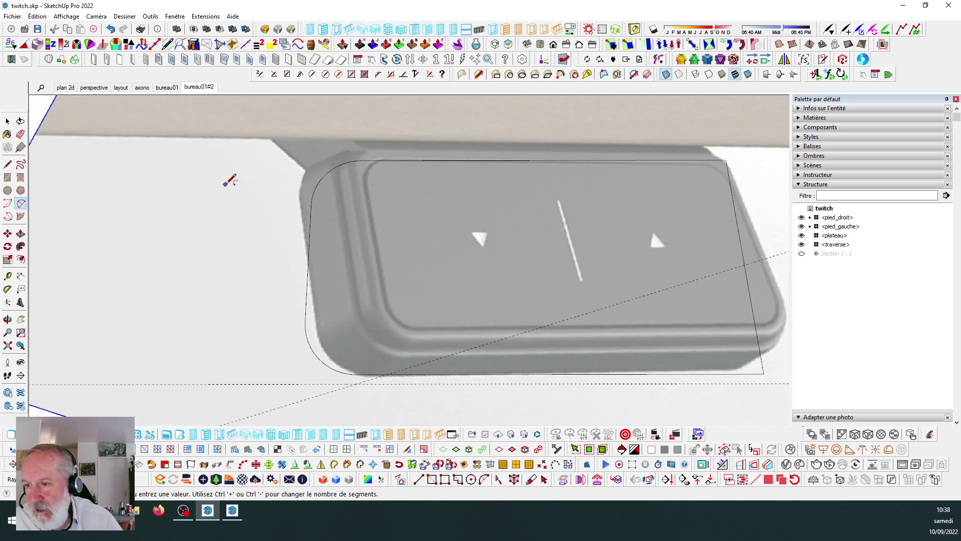
{"action": "scroll", "coordinate": [504, 175], "scroll_direction": "up", "scroll_amount": 4}
{"action": "double_click", "coordinate": [509, 162]}
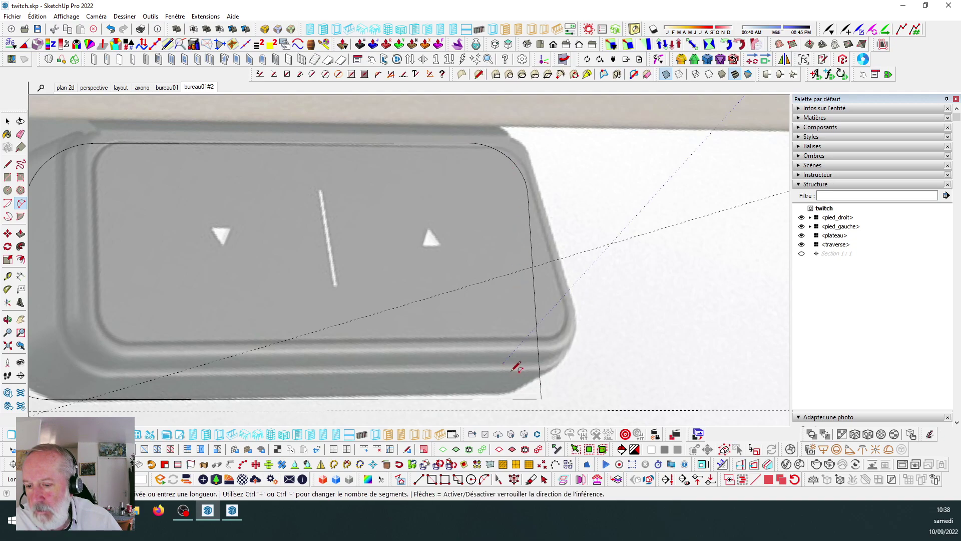
Round the rectangle's remaining lower-right corner with the same tangent arc to complete the control unit's outline.
{"action": "scroll", "coordinate": [461, 257], "scroll_direction": "down", "scroll_amount": 2}
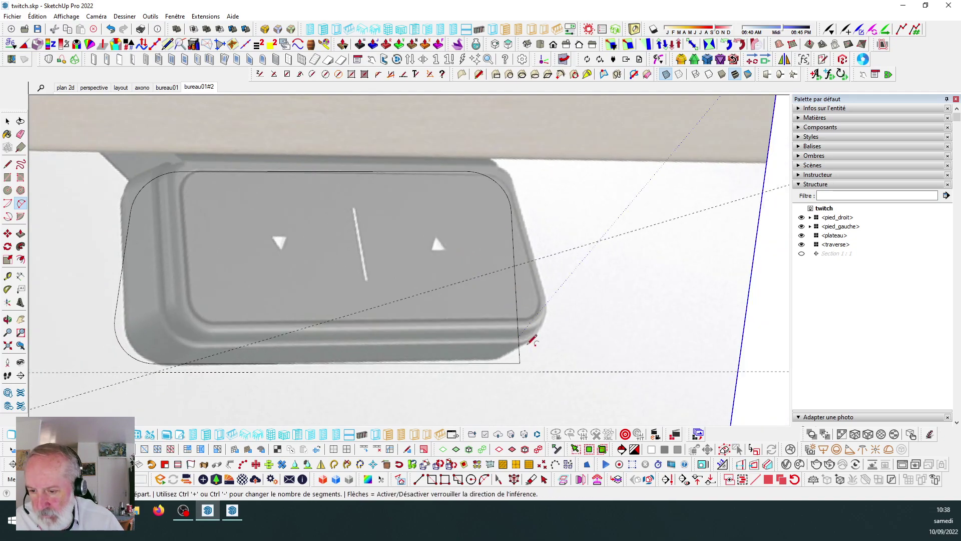
{"action": "scroll", "coordinate": [500, 344], "scroll_direction": "up", "scroll_amount": 1}
{"action": "scroll", "coordinate": [446, 279], "scroll_direction": "down", "scroll_amount": 2}
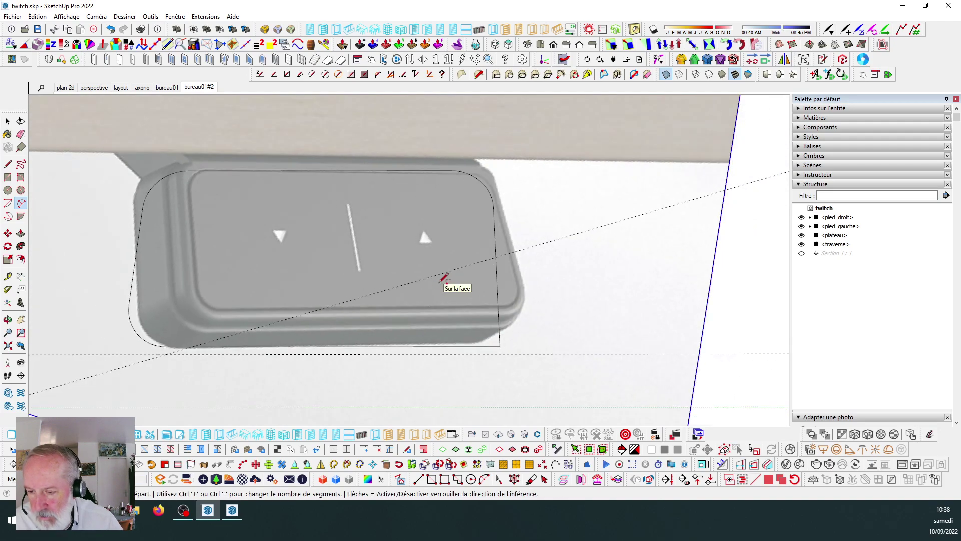
{"action": "scroll", "coordinate": [466, 325], "scroll_direction": "up", "scroll_amount": 2}
{"action": "double_click", "coordinate": [491, 332]}
{"action": "scroll", "coordinate": [557, 270], "scroll_direction": "down", "scroll_amount": 1}
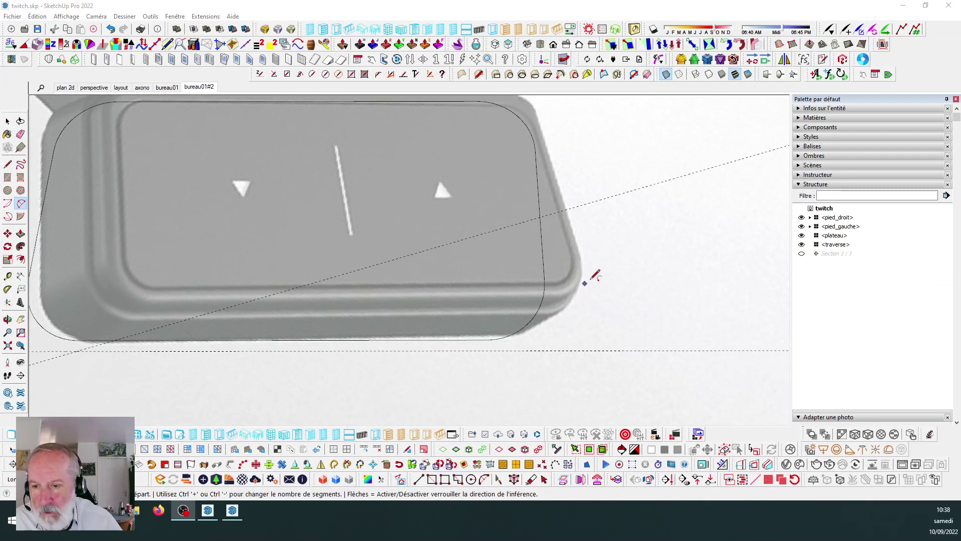
{"action": "scroll", "coordinate": [595, 275], "scroll_direction": "down", "scroll_amount": 3}
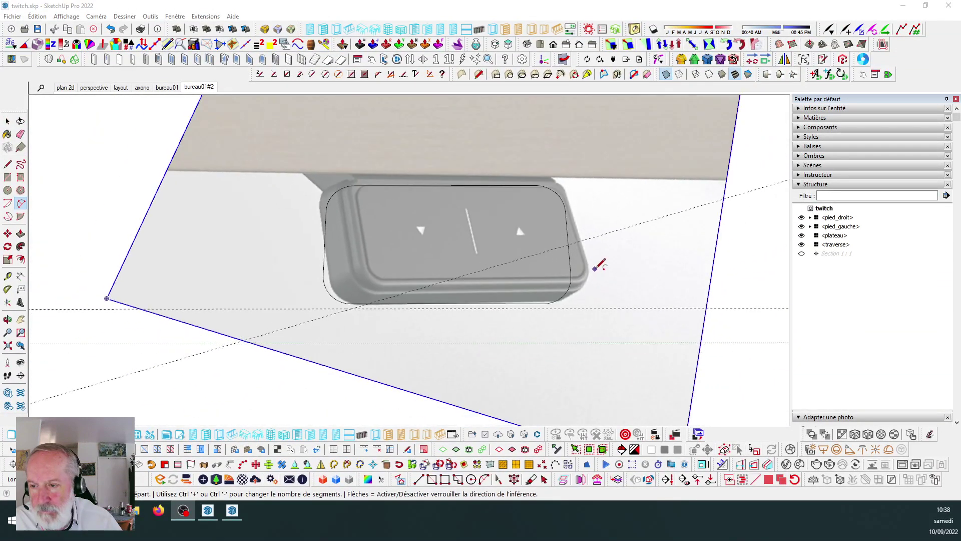
Erase the construction guides that cross the photo below the control unit.
{"action": "key", "text": "o"}
{"action": "left_click_drag", "start_coordinate": [562, 302], "coordinate": [551, 179]}
{"action": "middle_click_drag", "start_coordinate": [551, 179], "coordinate": [552, 177]}
{"action": "key", "text": "space"}
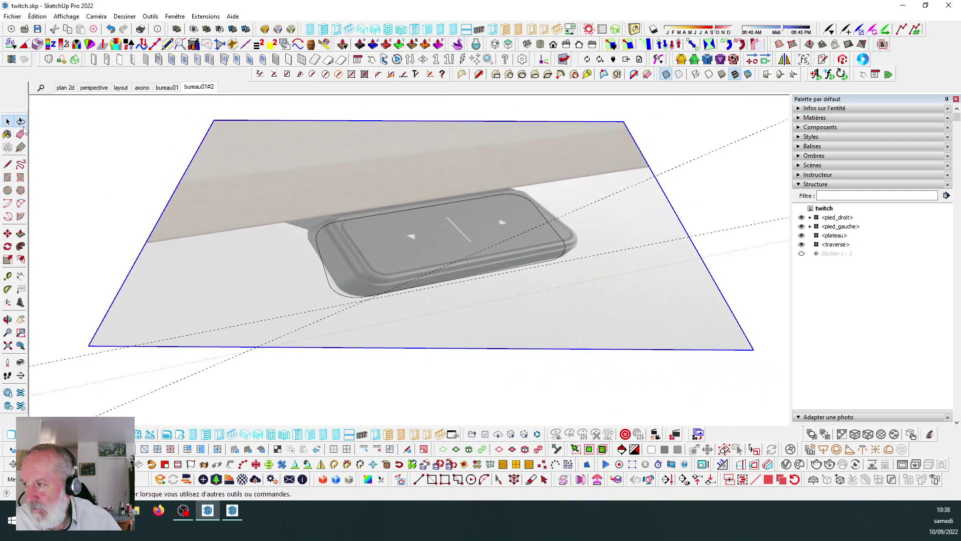
{"action": "left_click", "coordinate": [20, 122]}
{"action": "left_click", "coordinate": [21, 134]}
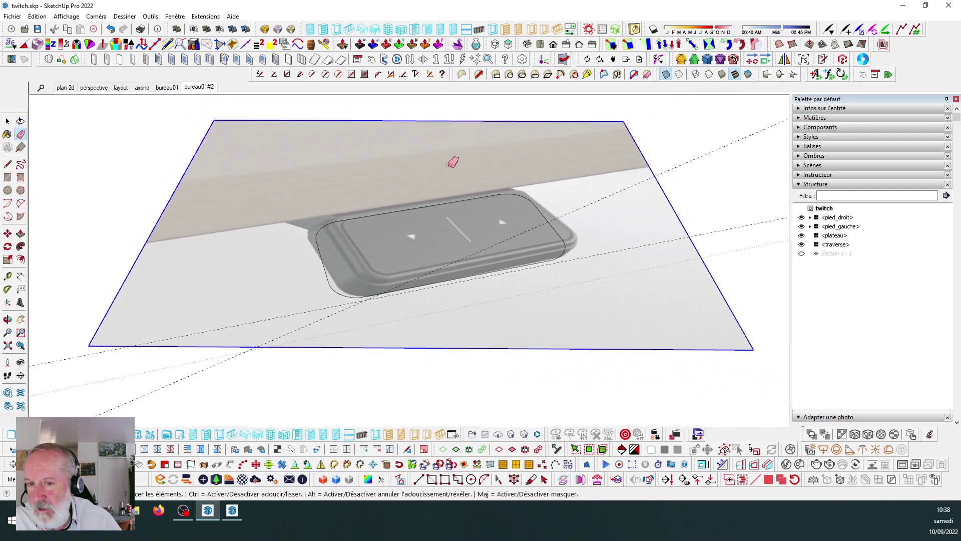
{"action": "key", "text": "o"}
{"action": "mouse_move", "coordinate": [551, 215]}
{"action": "left_mouse_down"}
{"action": "mouse_move", "coordinate": [542, 291]}
{"action": "mouse_move", "coordinate": [379, 252]}
{"action": "mouse_move", "coordinate": [419, 259]}
{"action": "left_mouse_up"}
{"action": "middle_click_drag", "start_coordinate": [418, 259], "coordinate": [398, 262]}
{"action": "scroll", "coordinate": [388, 291], "scroll_direction": "up", "scroll_amount": 5}
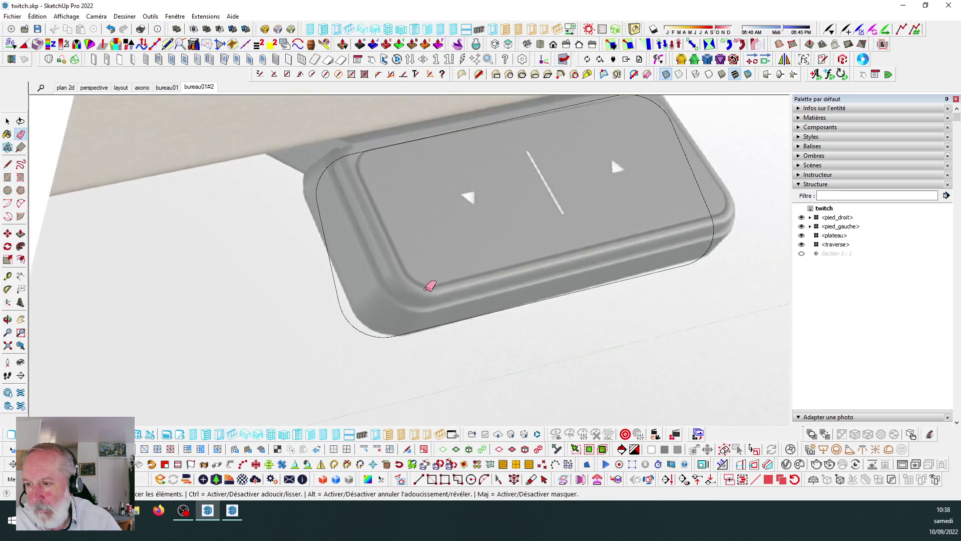
{"action": "scroll", "coordinate": [425, 288], "scroll_direction": "down", "scroll_amount": 3}
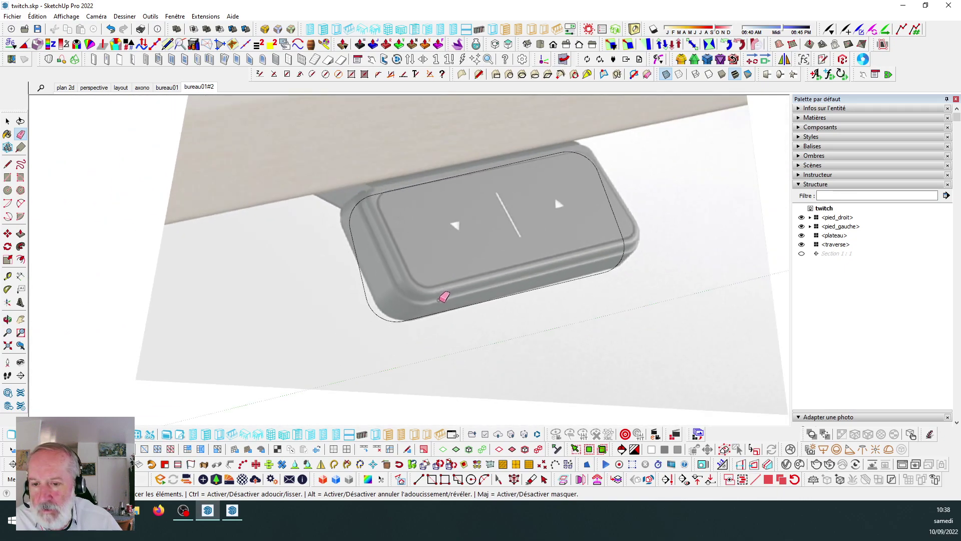
{"action": "scroll", "coordinate": [437, 253], "scroll_direction": "up", "scroll_amount": 2}
{"action": "scroll", "coordinate": [379, 203], "scroll_direction": "up", "scroll_amount": 3}
{"action": "scroll", "coordinate": [378, 195], "scroll_direction": "down", "scroll_amount": 4}
{"action": "scroll", "coordinate": [418, 208], "scroll_direction": "up", "scroll_amount": 1}
{"action": "scroll", "coordinate": [417, 208], "scroll_direction": "down", "scroll_amount": 1}
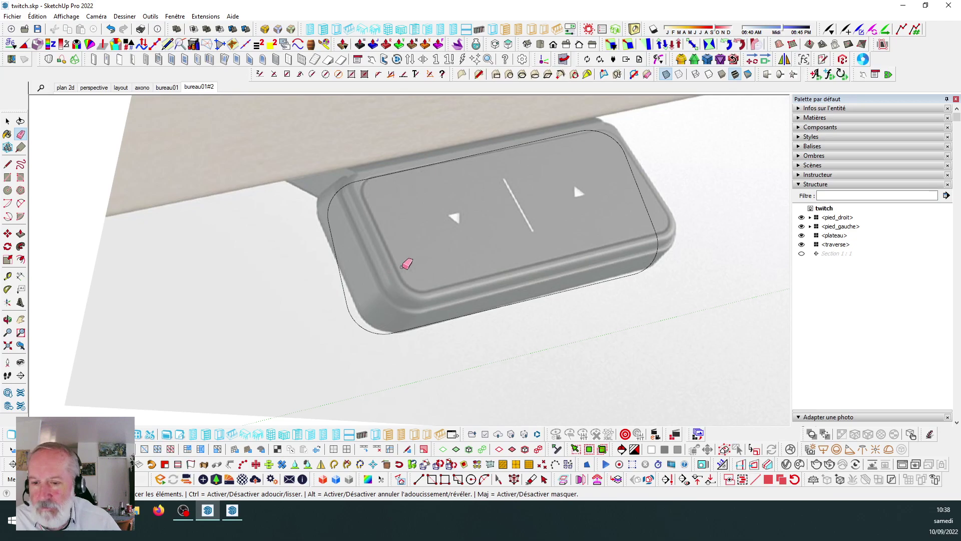
{"action": "scroll", "coordinate": [443, 260], "scroll_direction": "down", "scroll_amount": 1}
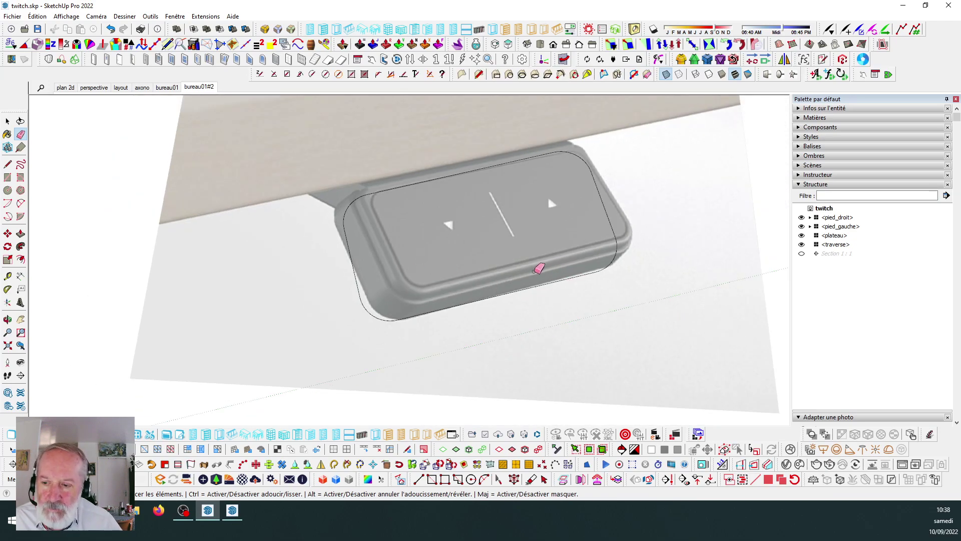
Group the rounded control unit outline together with its face, separate from the photo.
{"action": "mouse_move", "coordinate": [610, 259]}
{"action": "middle_mouse_down"}
{"action": "mouse_move", "coordinate": [584, 181]}
{"action": "mouse_move", "coordinate": [537, 101]}
{"action": "middle_mouse_up"}
{"action": "mouse_move", "coordinate": [326, 162]}
{"action": "middle_mouse_down"}
{"action": "mouse_move", "coordinate": [593, 195]}
{"action": "mouse_move", "coordinate": [603, 214]}
{"action": "middle_mouse_up"}
{"action": "scroll", "coordinate": [509, 161], "scroll_direction": "up", "scroll_amount": 1}
{"action": "left_click", "coordinate": [7, 164]}
{"action": "scroll", "coordinate": [502, 212], "scroll_direction": "down", "scroll_amount": 1}
{"action": "scroll", "coordinate": [507, 195], "scroll_direction": "up", "scroll_amount": 1}
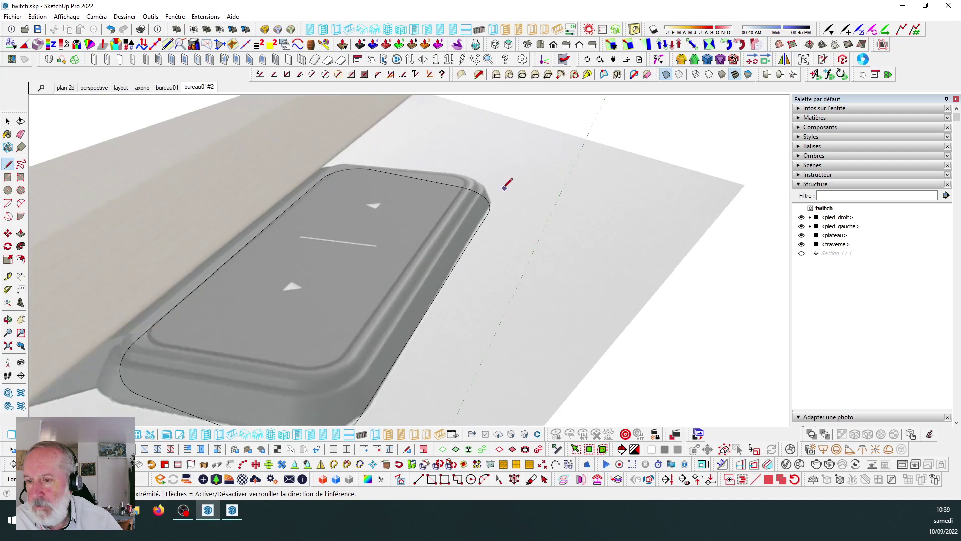
{"action": "scroll", "coordinate": [361, 201], "scroll_direction": "down", "scroll_amount": 1}
{"action": "left_click", "coordinate": [8, 121]}
{"action": "left_click_drag", "start_coordinate": [225, 165], "coordinate": [500, 354]}
{"action": "key", "text": "g"}
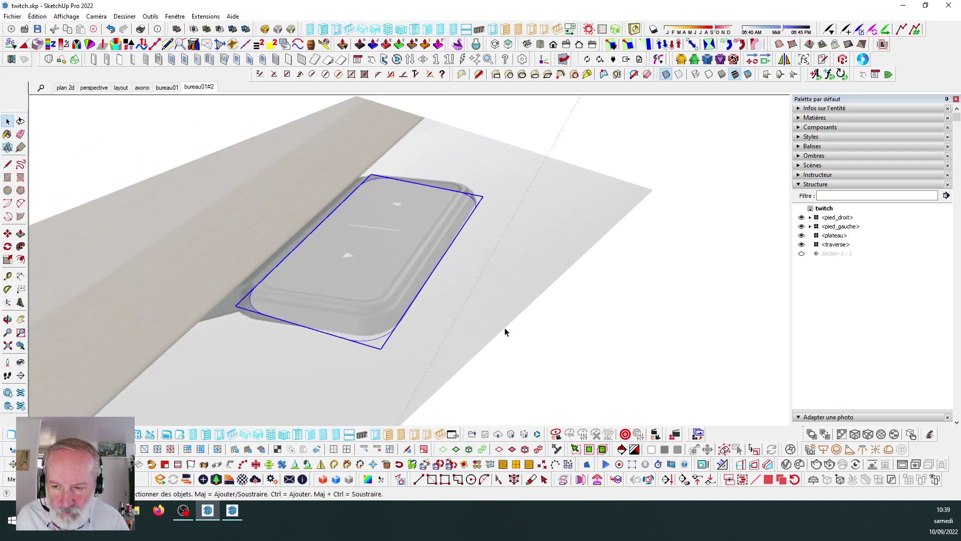
{"action": "left_click", "coordinate": [623, 299]}
Draw a narrow vertical rectangular profile with lines, standing on the outline's short side next to the lower-right rounded corner.
{"action": "scroll", "coordinate": [379, 220], "scroll_direction": "up", "scroll_amount": 1}
{"action": "left_click", "coordinate": [8, 165]}
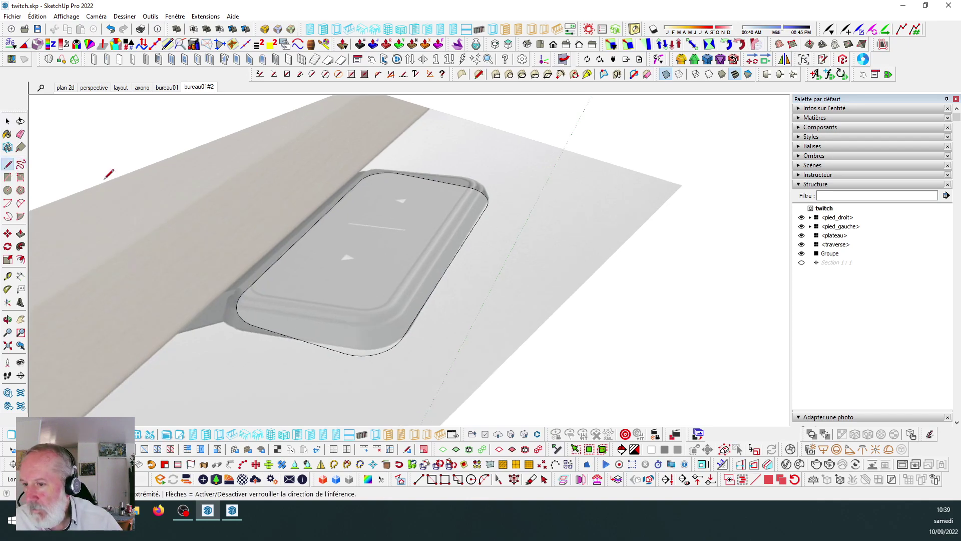
{"action": "scroll", "coordinate": [457, 216], "scroll_direction": "up", "scroll_amount": 4}
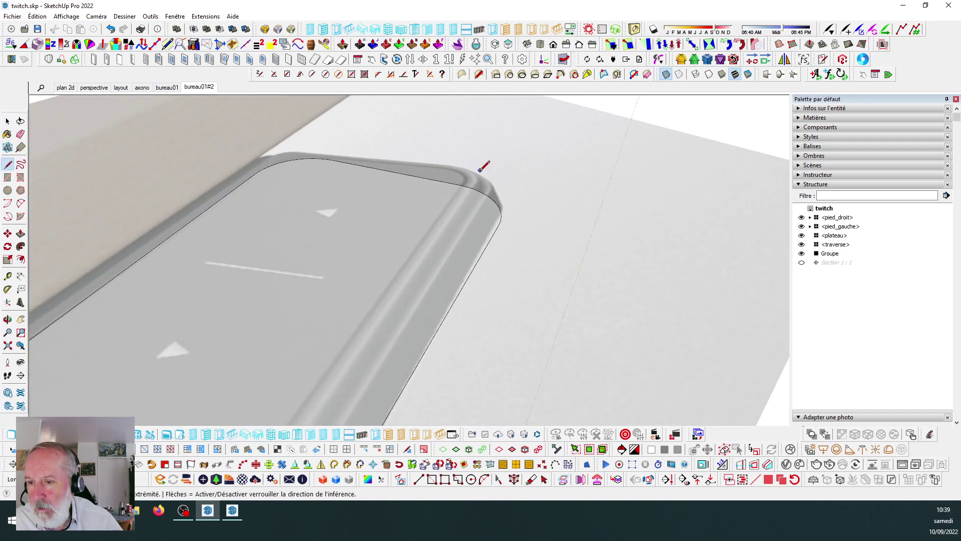
{"action": "left_click", "coordinate": [472, 187]}
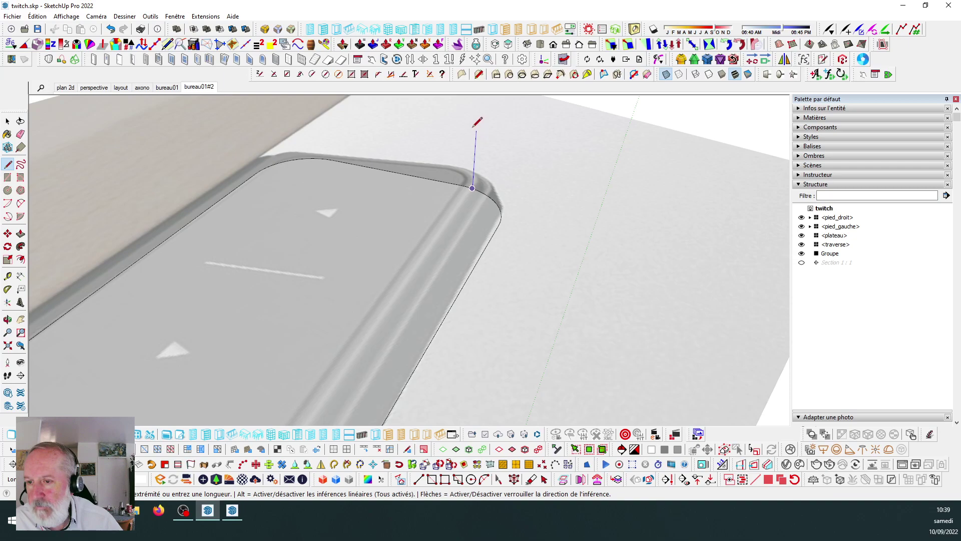
{"action": "scroll", "coordinate": [478, 128], "scroll_direction": "down", "scroll_amount": 2}
{"action": "left_click", "coordinate": [478, 104]}
{"action": "middle_click_drag", "start_coordinate": [515, 150], "coordinate": [495, 141]}
{"action": "left_click", "coordinate": [555, 136]}
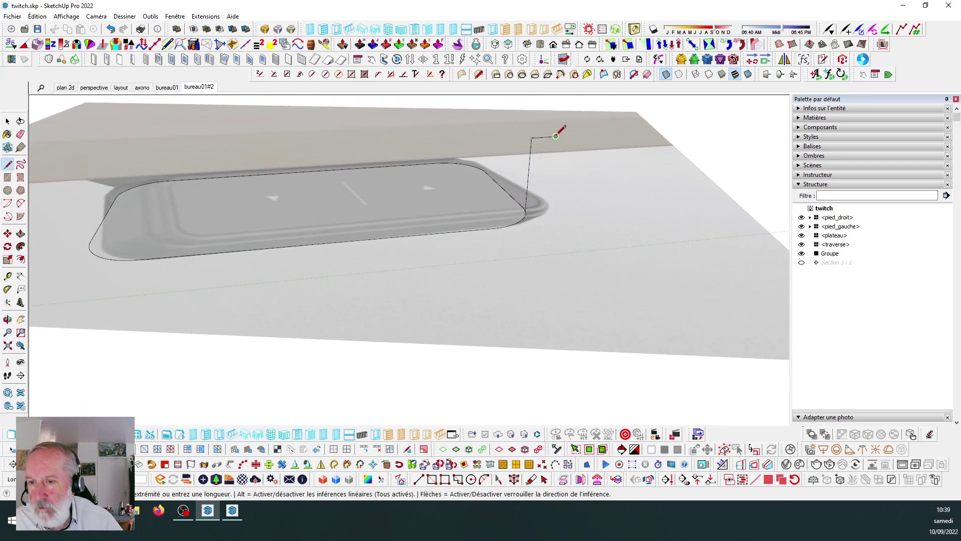
{"action": "left_click", "coordinate": [548, 208]}
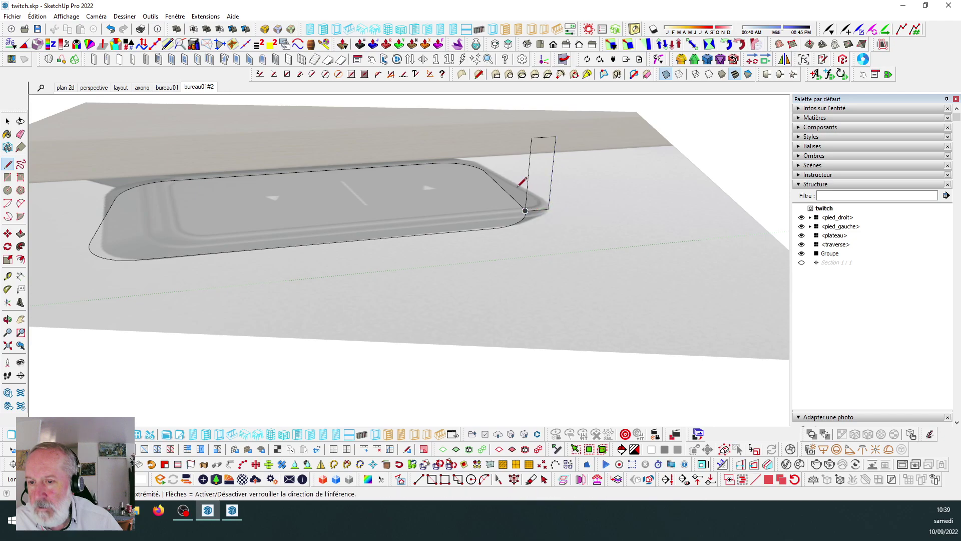
Select the vertical profile's face and examine it against the control unit's rim in the photo.
{"action": "middle_click_drag", "start_coordinate": [378, 233], "coordinate": [489, 215]}
{"action": "key", "text": "space"}
{"action": "scroll", "coordinate": [521, 163], "scroll_direction": "up", "scroll_amount": 3}
{"action": "left_click", "coordinate": [551, 122]}
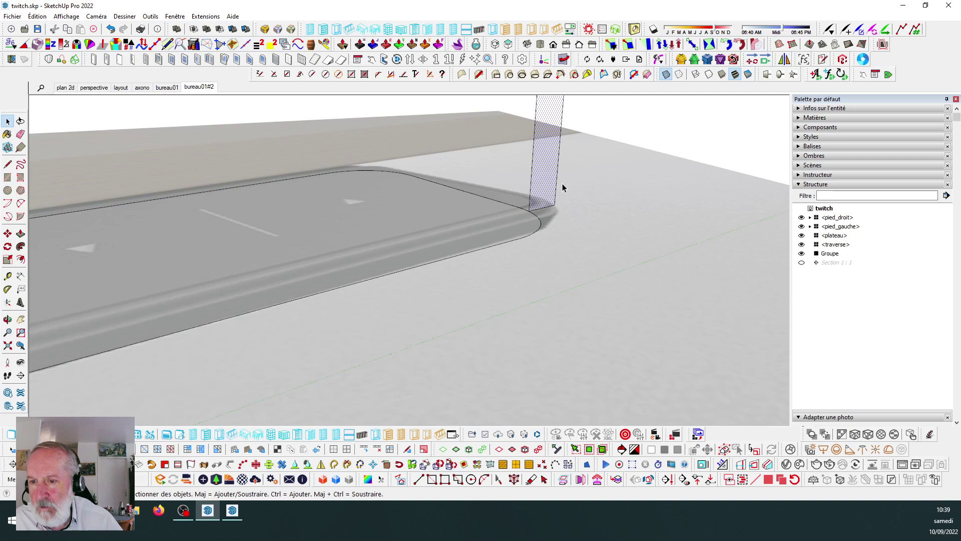
{"action": "scroll", "coordinate": [562, 182], "scroll_direction": "down", "scroll_amount": 1}
{"action": "scroll", "coordinate": [570, 142], "scroll_direction": "down", "scroll_amount": 3}
{"action": "scroll", "coordinate": [600, 124], "scroll_direction": "up", "scroll_amount": 3}
{"action": "scroll", "coordinate": [559, 172], "scroll_direction": "up", "scroll_amount": 2}
{"action": "scroll", "coordinate": [503, 191], "scroll_direction": "down", "scroll_amount": 3}
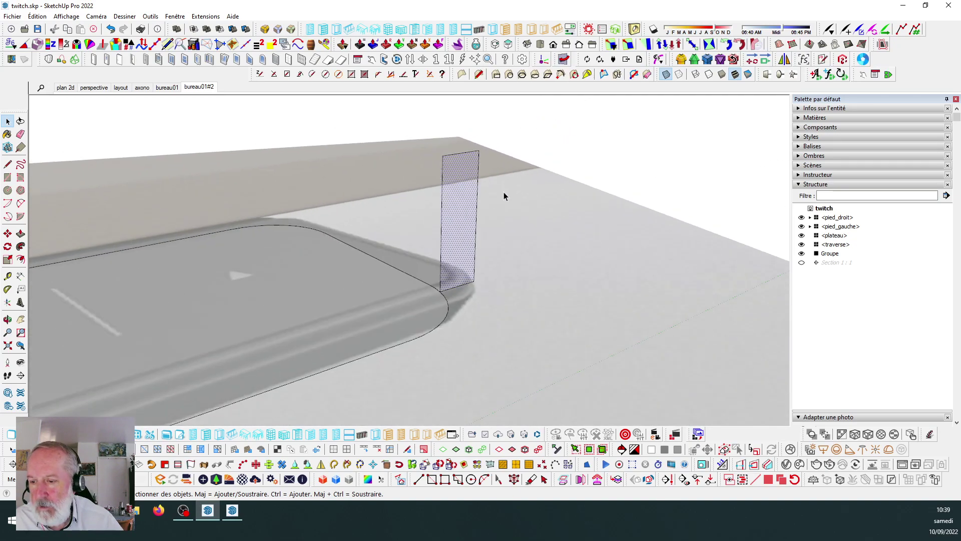
{"action": "middle_click_drag", "start_coordinate": [494, 193], "coordinate": [485, 221]}
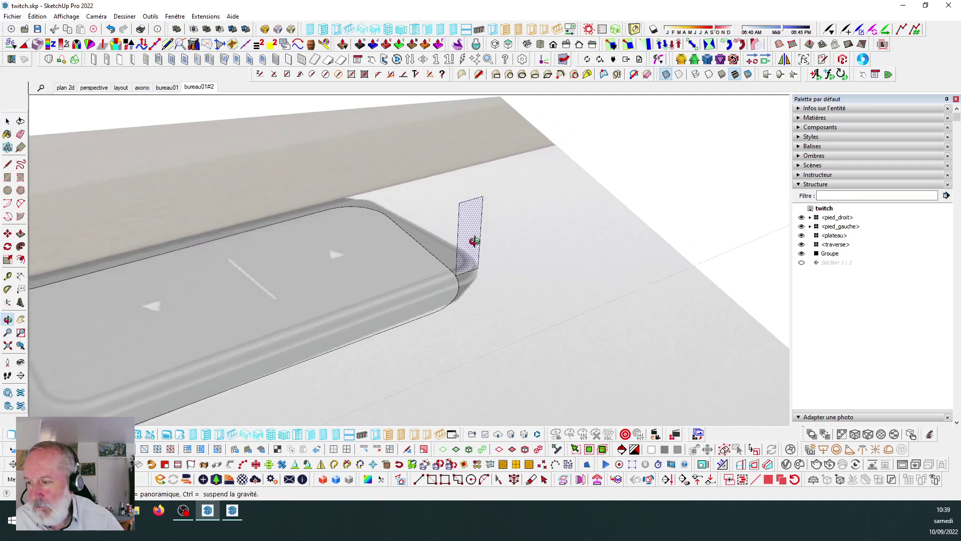
{"action": "scroll", "coordinate": [485, 221], "scroll_direction": "down", "scroll_amount": 2}
{"action": "scroll", "coordinate": [485, 220], "scroll_direction": "up", "scroll_amount": 3}
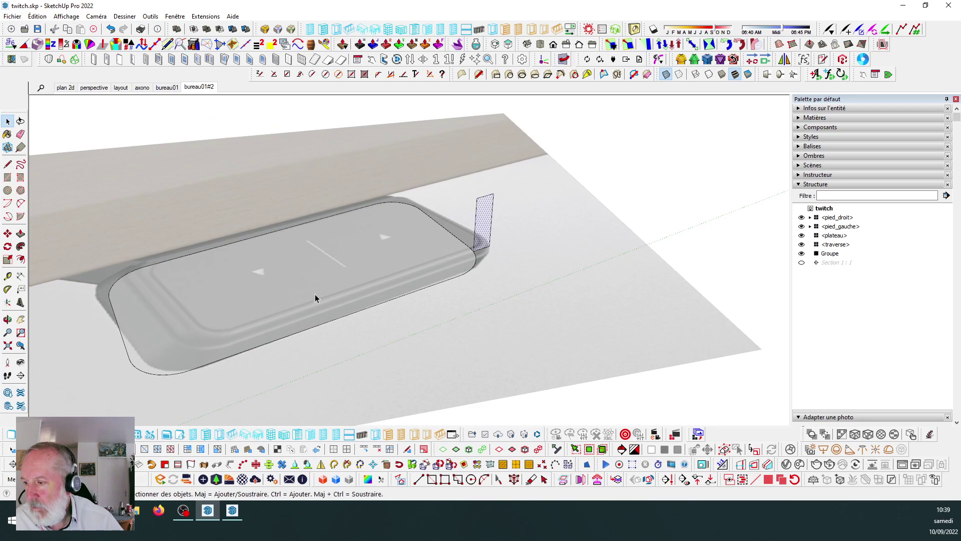
{"action": "scroll", "coordinate": [498, 183], "scroll_direction": "up", "scroll_amount": 2}
{"action": "scroll", "coordinate": [509, 241], "scroll_direction": "up", "scroll_amount": 2}
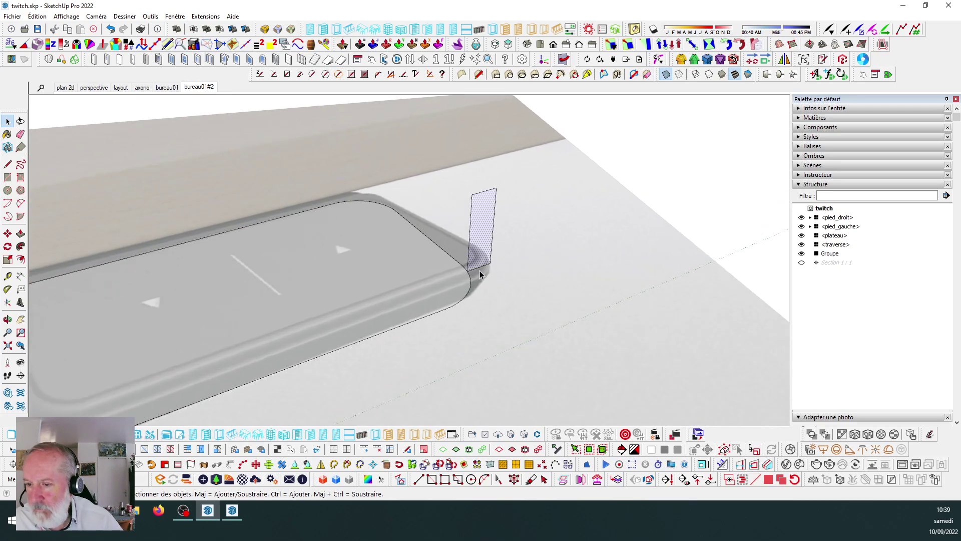
{"action": "scroll", "coordinate": [495, 187], "scroll_direction": "up", "scroll_amount": 2}
{"action": "scroll", "coordinate": [504, 172], "scroll_direction": "up", "scroll_amount": 2}
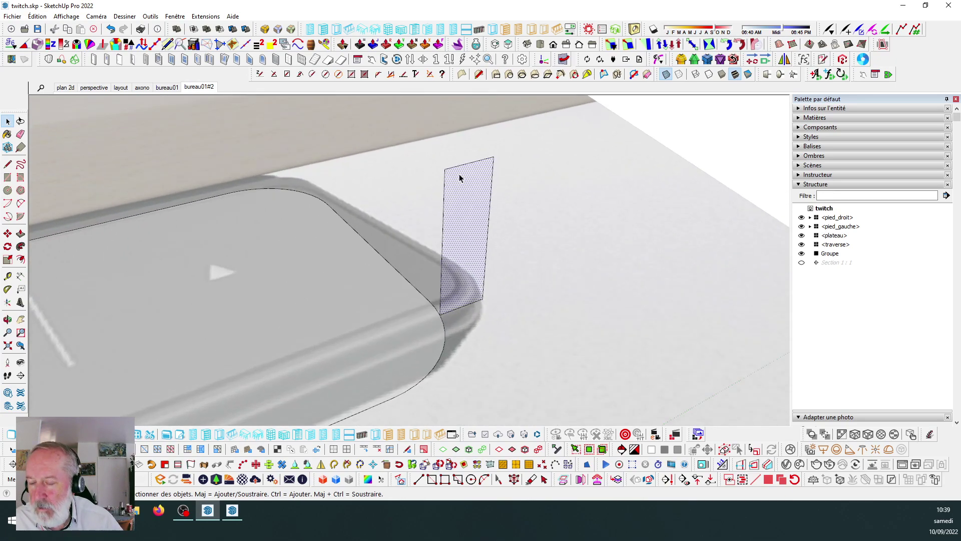
Round the vertical profile's upper outer corner with a small tangent two-point arc.
{"action": "left_click", "coordinate": [20, 203]}
{"action": "scroll", "coordinate": [463, 159], "scroll_direction": "up", "scroll_amount": 3}
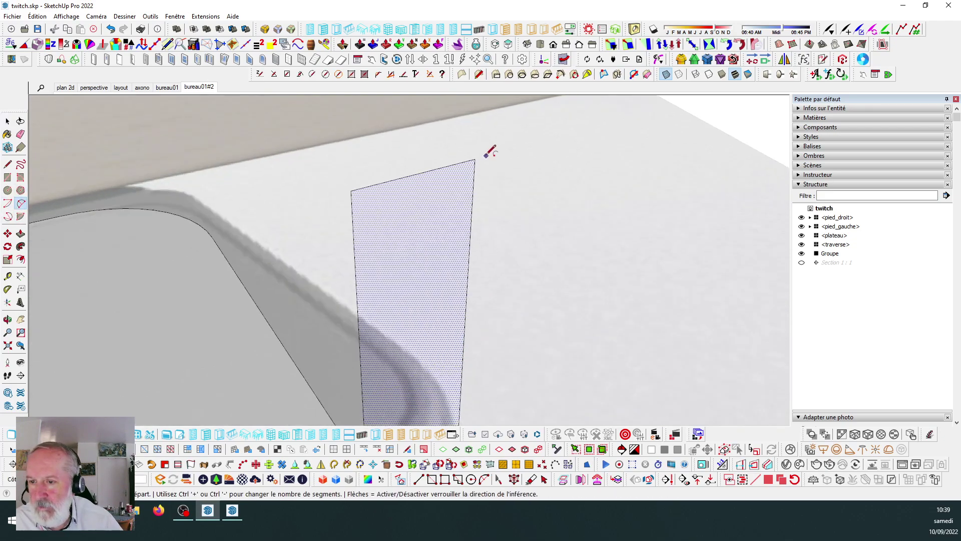
{"action": "left_click", "coordinate": [433, 170]}
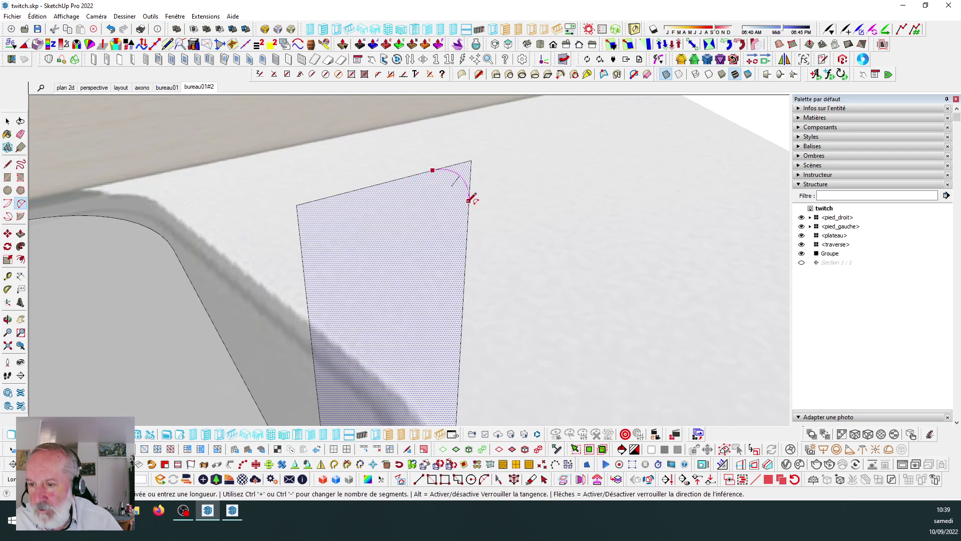
{"action": "double_click", "coordinate": [469, 200]}
{"action": "scroll", "coordinate": [476, 205], "scroll_direction": "down", "scroll_amount": 4}
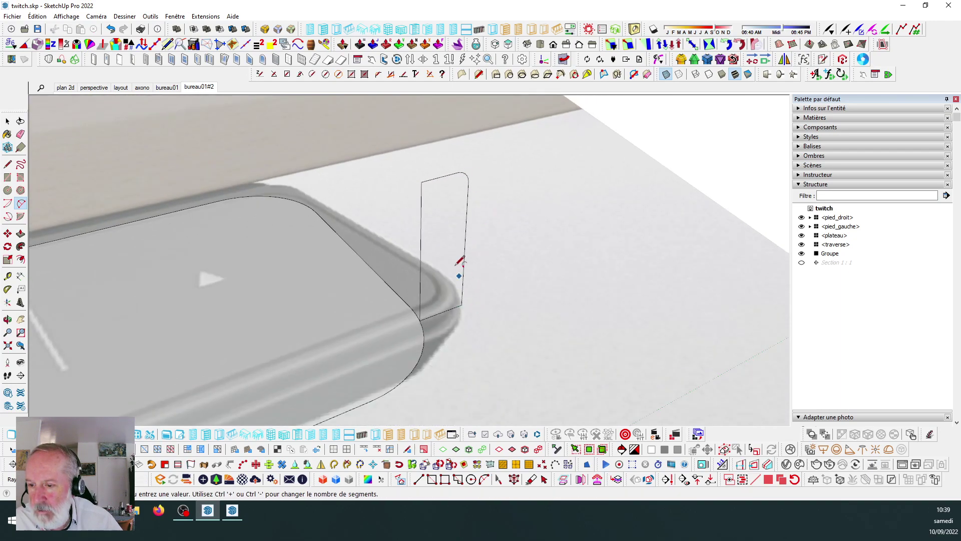
Cut a small notch into the profile's outer edge just below the rounded corner by drawing a rectangle and erasing its outer side.
{"action": "left_click", "coordinate": [7, 177]}
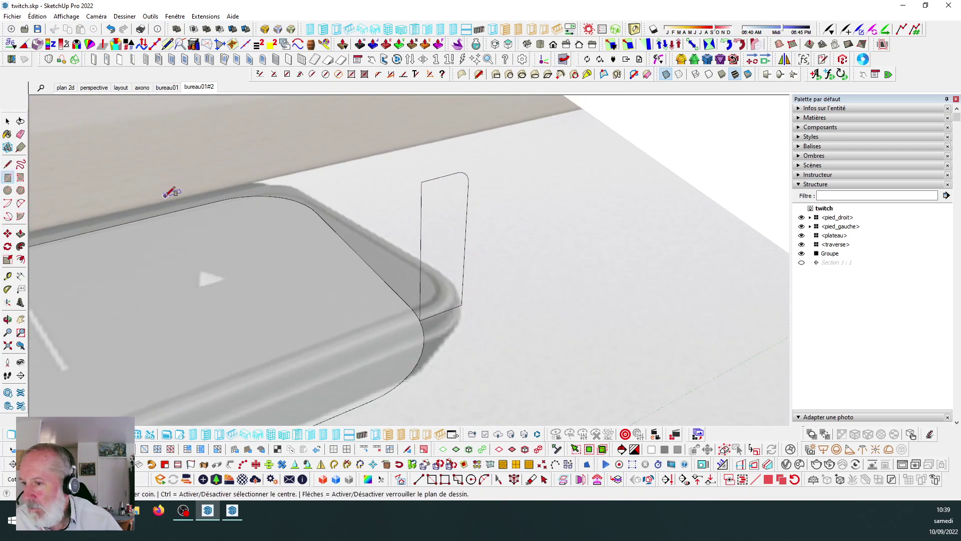
{"action": "scroll", "coordinate": [480, 195], "scroll_direction": "up", "scroll_amount": 3}
{"action": "scroll", "coordinate": [449, 183], "scroll_direction": "up", "scroll_amount": 1}
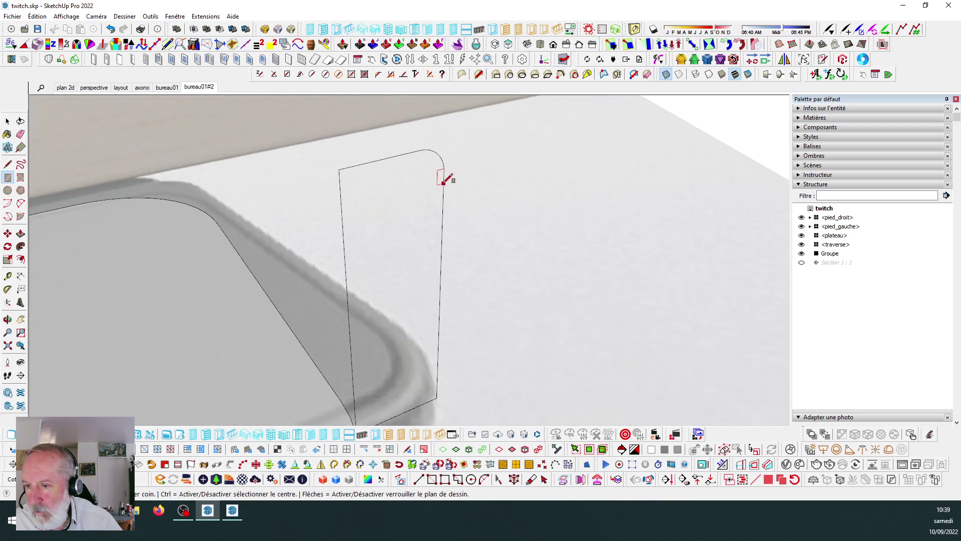
{"action": "left_click", "coordinate": [443, 187]}
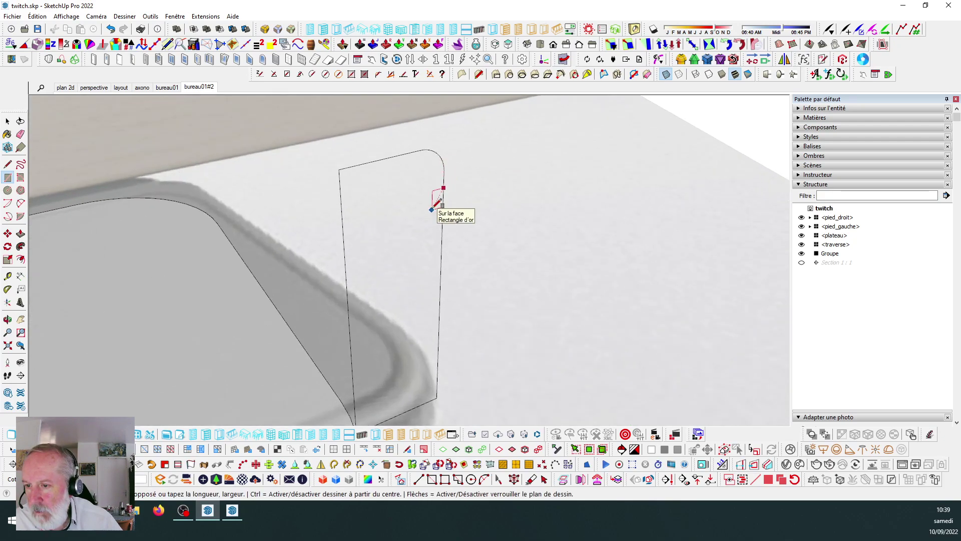
{"action": "left_click", "coordinate": [433, 205]}
{"action": "scroll", "coordinate": [378, 183], "scroll_direction": "up", "scroll_amount": 2}
{"action": "scroll", "coordinate": [415, 221], "scroll_direction": "up", "scroll_amount": 1}
{"action": "key", "text": "e"}
{"action": "left_click", "coordinate": [458, 178]}
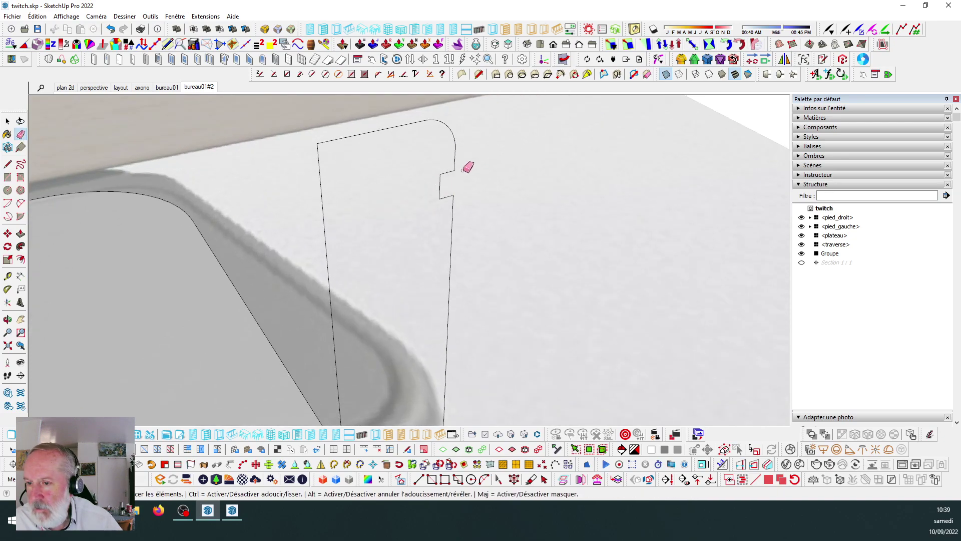
{"action": "scroll", "coordinate": [453, 157], "scroll_direction": "down", "scroll_amount": 5}
{"action": "mouse_move", "coordinate": [457, 159]}
{"action": "middle_mouse_down"}
{"action": "mouse_move", "coordinate": [474, 186]}
{"action": "mouse_move", "coordinate": [461, 178]}
{"action": "middle_mouse_up"}
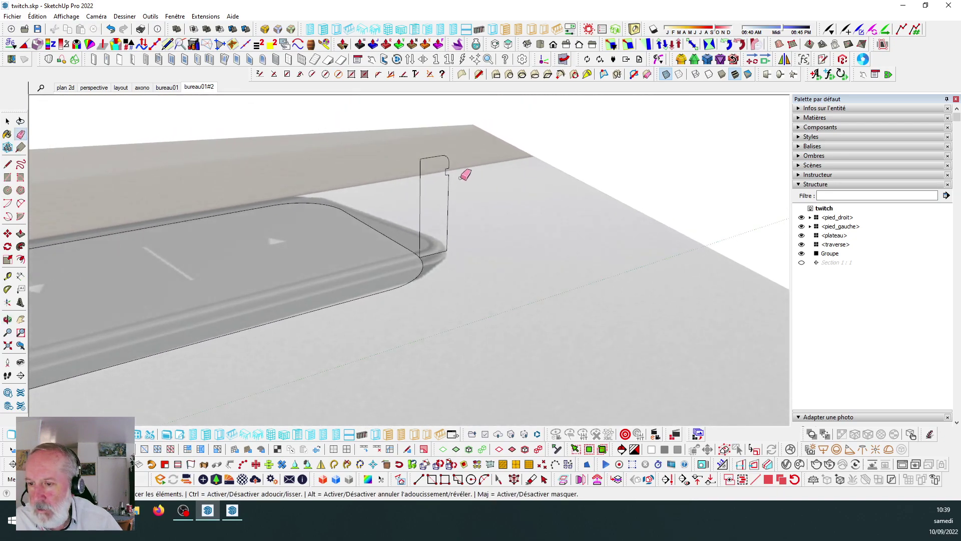
Try to round the notch's lower outer corner with a tangent two-point arc.
{"action": "scroll", "coordinate": [459, 178], "scroll_direction": "up", "scroll_amount": 2}
{"action": "scroll", "coordinate": [431, 156], "scroll_direction": "up", "scroll_amount": 4}
{"action": "scroll", "coordinate": [457, 165], "scroll_direction": "up", "scroll_amount": 4}
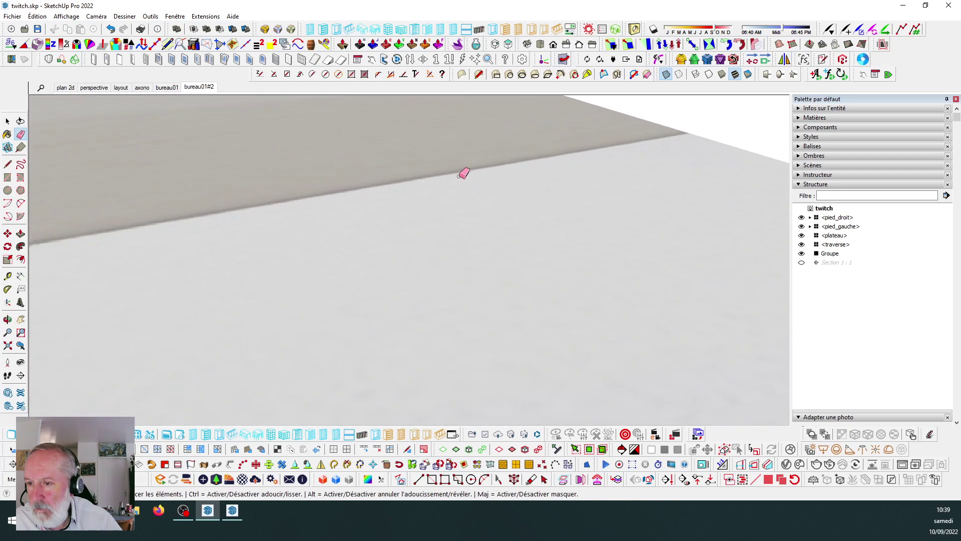
{"action": "left_click", "coordinate": [21, 203]}
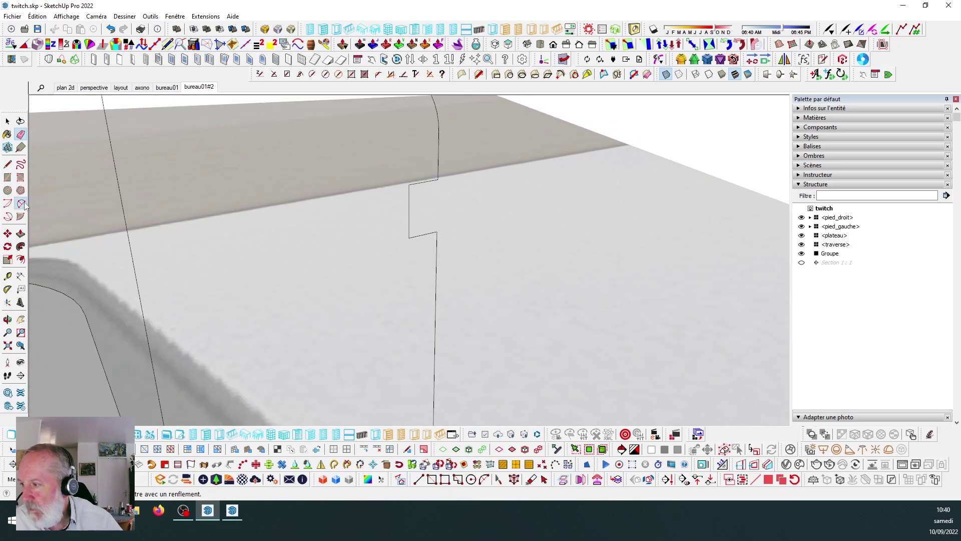
{"action": "scroll", "coordinate": [438, 225], "scroll_direction": "up", "scroll_amount": 4}
{"action": "left_click", "coordinate": [419, 220]}
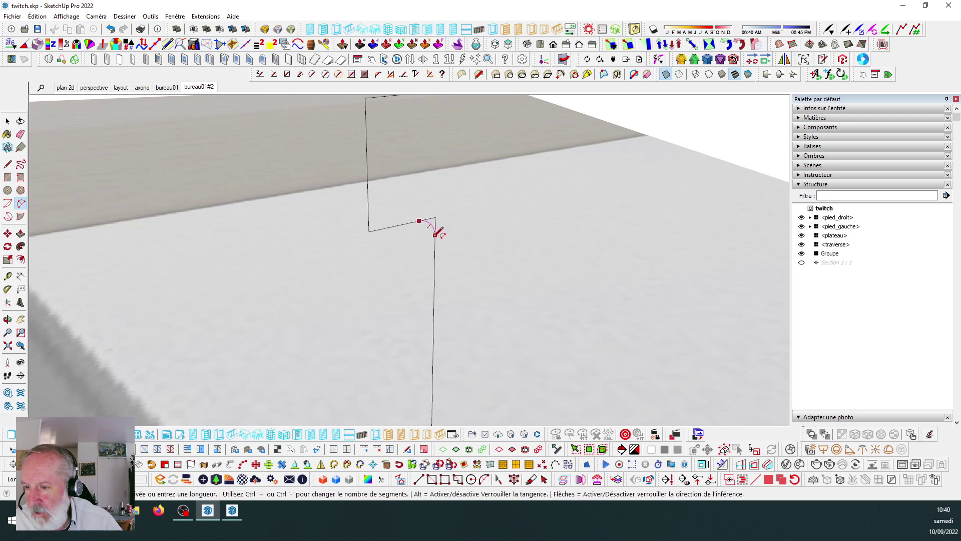
{"action": "left_click", "coordinate": [435, 233]}
{"action": "left_click", "coordinate": [553, 275]}
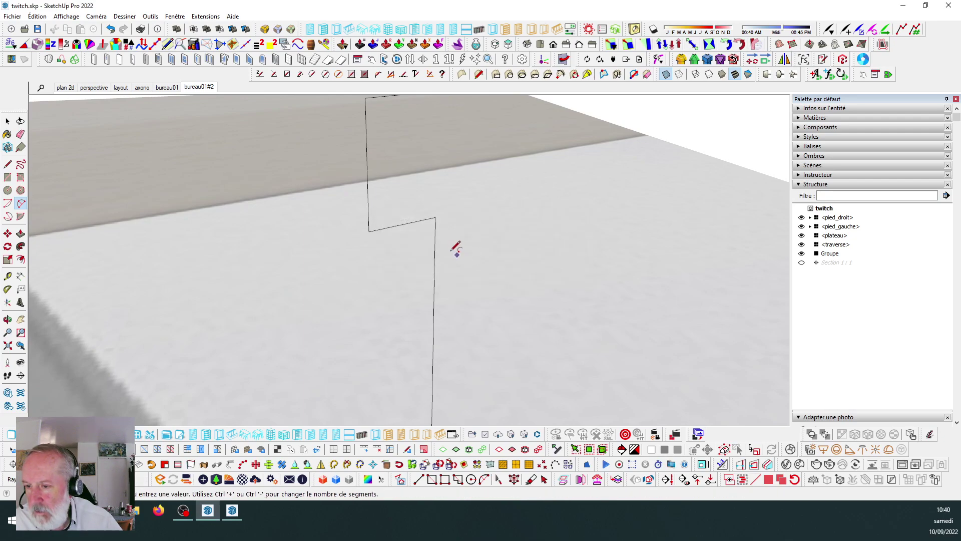
{"action": "left_click", "coordinate": [403, 224]}
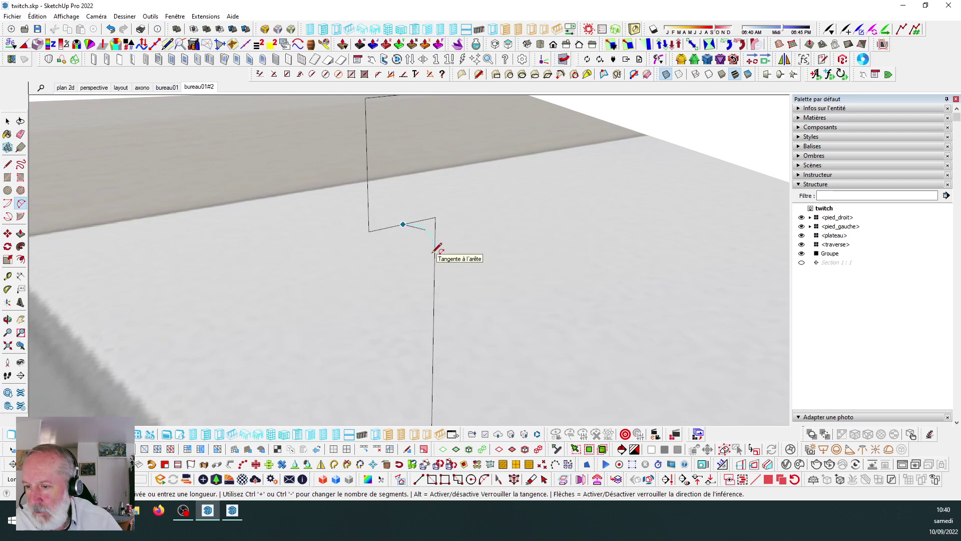
{"action": "left_click", "coordinate": [434, 250]}
{"action": "left_click", "coordinate": [553, 275]}
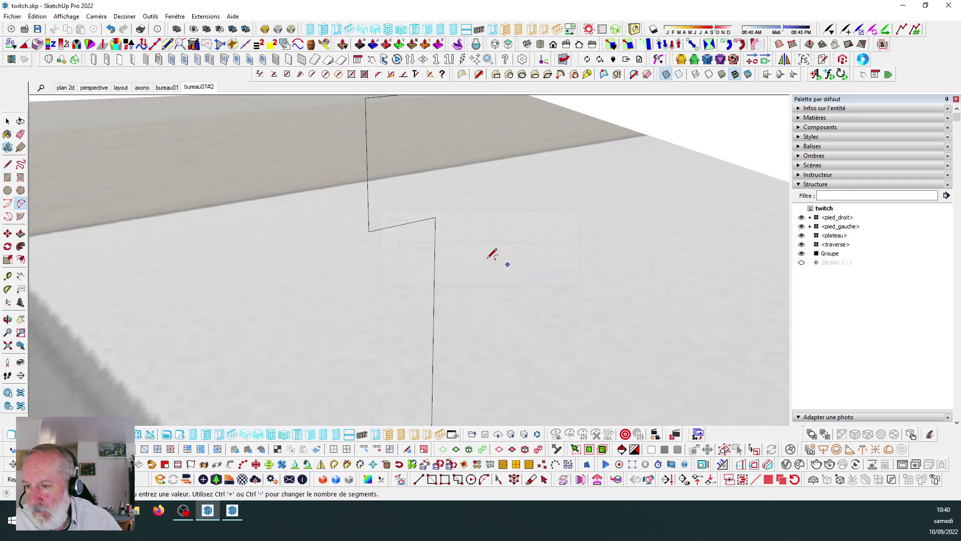
{"action": "left_click", "coordinate": [393, 226]}
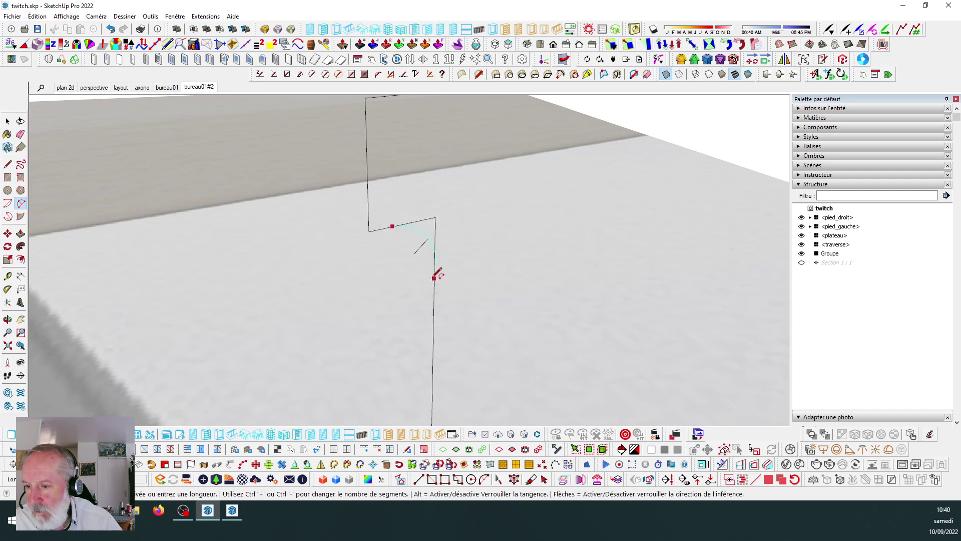
{"action": "left_click", "coordinate": [435, 263]}
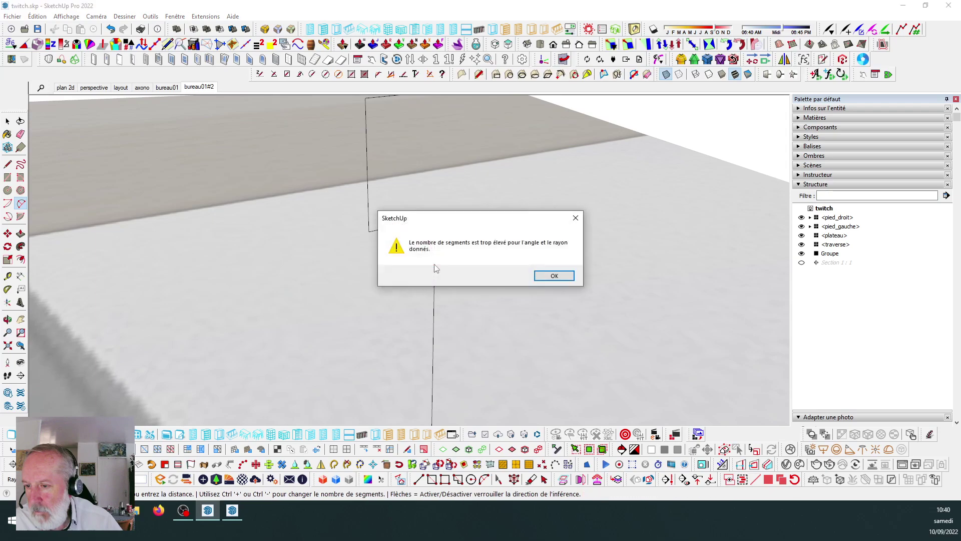
{"action": "left_click", "coordinate": [540, 277]}
Select the control unit's outline group and vertical profile together and enlarge them uniformly from a bounding-box corner with the Scale tool.
{"action": "middle_click_drag", "start_coordinate": [542, 264], "coordinate": [440, 227]}
{"action": "scroll", "coordinate": [440, 226], "scroll_direction": "down", "scroll_amount": 5}
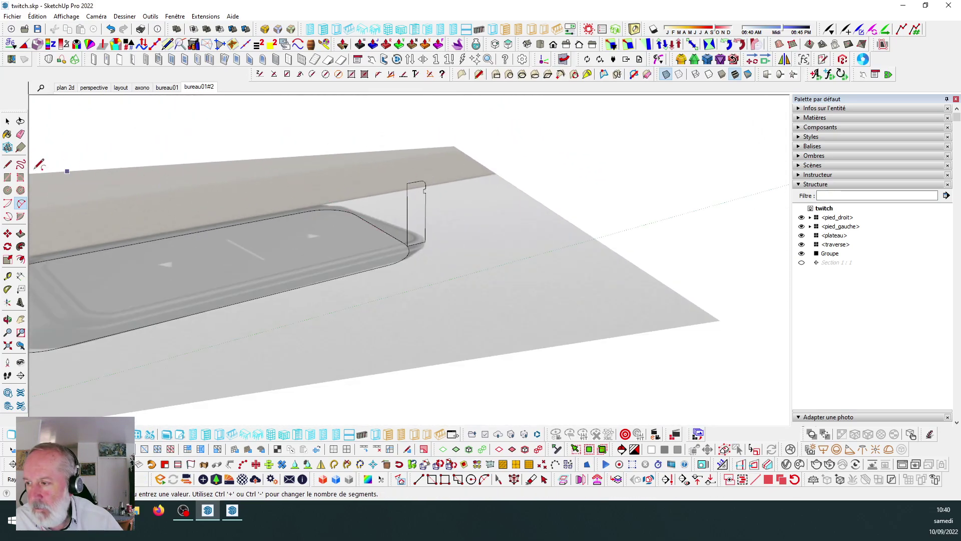
{"action": "left_click", "coordinate": [6, 122]}
{"action": "scroll", "coordinate": [416, 176], "scroll_direction": "down", "scroll_amount": 3}
{"action": "left_click_drag", "start_coordinate": [210, 133], "coordinate": [520, 332]}
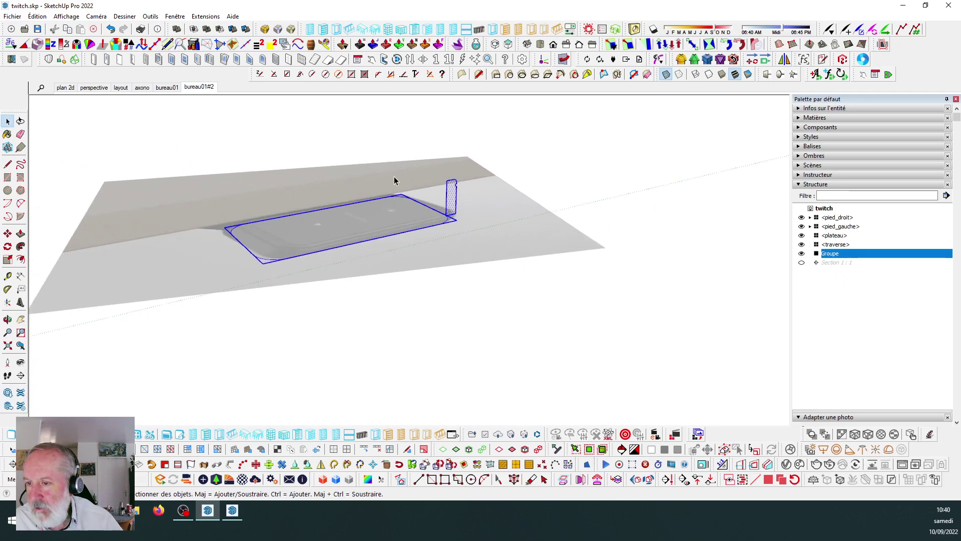
{"action": "left_click", "coordinate": [8, 259]}
{"action": "scroll", "coordinate": [265, 344], "scroll_direction": "down", "scroll_amount": 3}
{"action": "scroll", "coordinate": [383, 225], "scroll_direction": "up", "scroll_amount": 3}
{"action": "left_click_drag", "start_coordinate": [420, 242], "coordinate": [494, 217]}
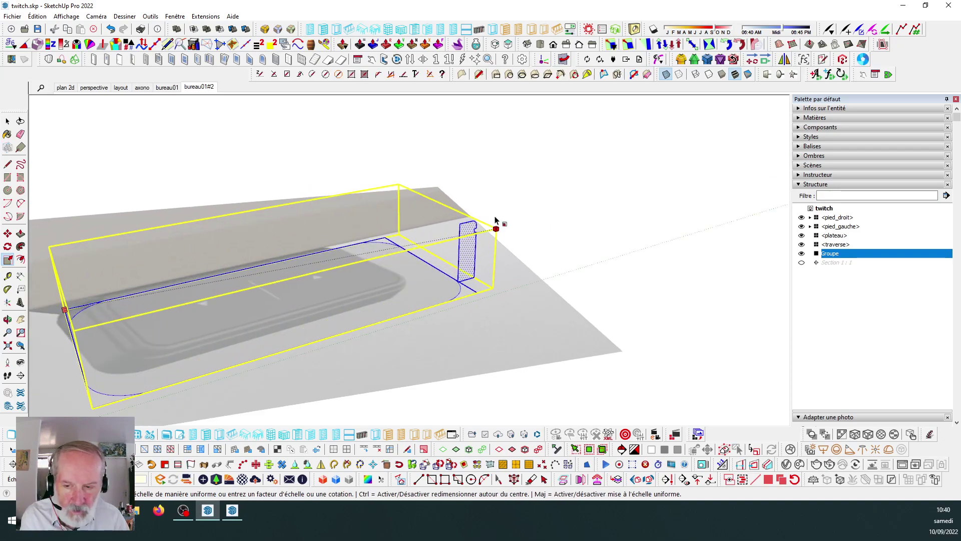
{"action": "key", "text": "Return"}
{"action": "scroll", "coordinate": [223, 195], "scroll_direction": "down", "scroll_amount": 8}
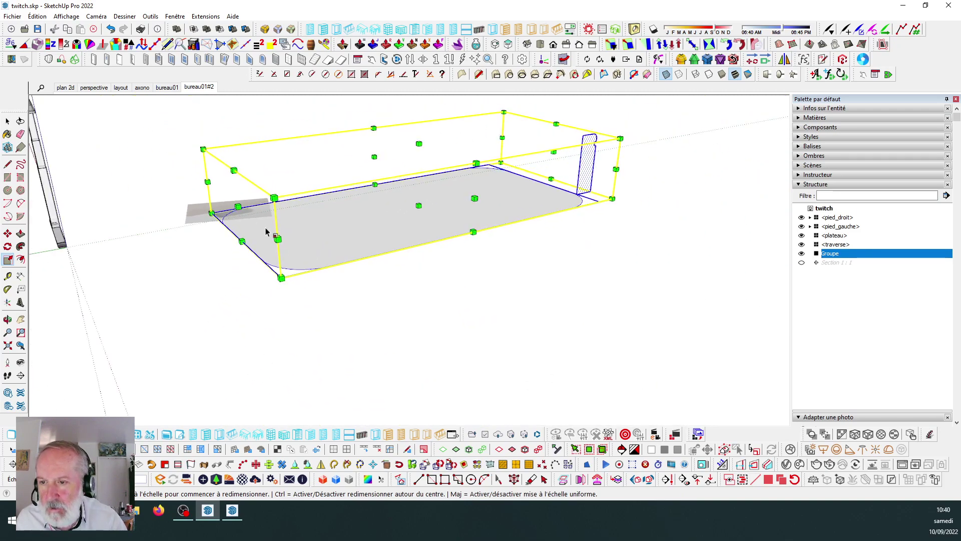
Round the notch's lower outer corner on the enlarged profile with a tangent two-point arc.
{"action": "scroll", "coordinate": [541, 148], "scroll_direction": "up", "scroll_amount": 6}
{"action": "scroll", "coordinate": [599, 206], "scroll_direction": "down", "scroll_amount": 1}
{"action": "left_click", "coordinate": [21, 203]}
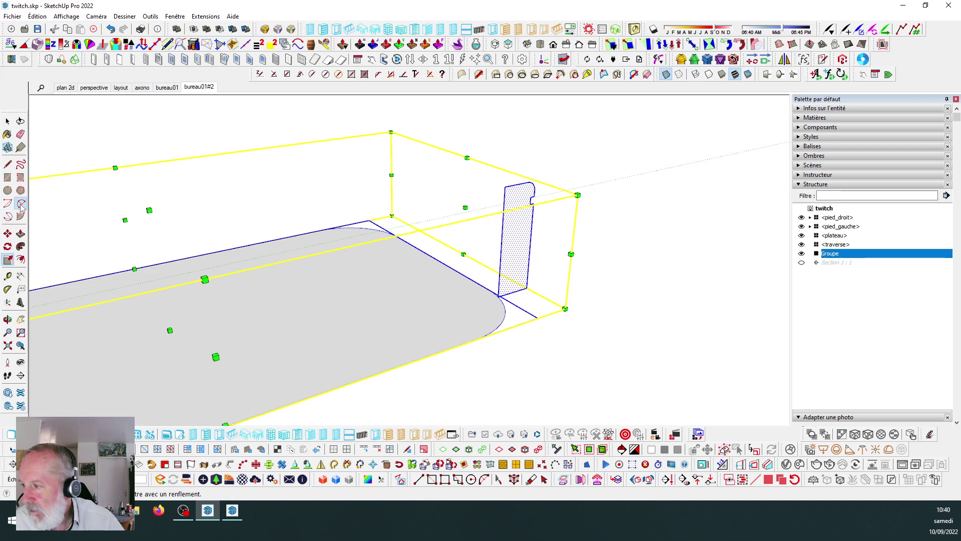
{"action": "scroll", "coordinate": [551, 199], "scroll_direction": "up", "scroll_amount": 2}
{"action": "scroll", "coordinate": [511, 200], "scroll_direction": "up", "scroll_amount": 4}
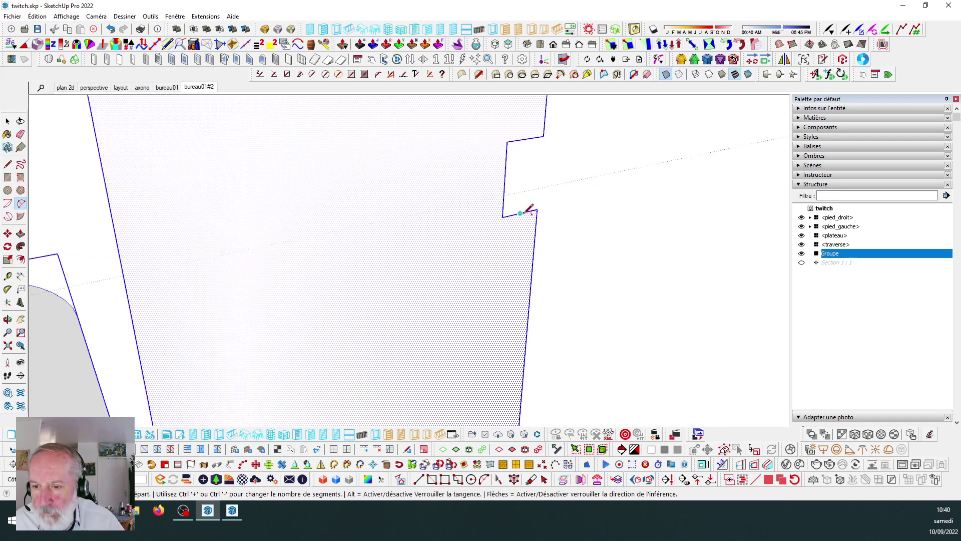
{"action": "left_click", "coordinate": [513, 215]}
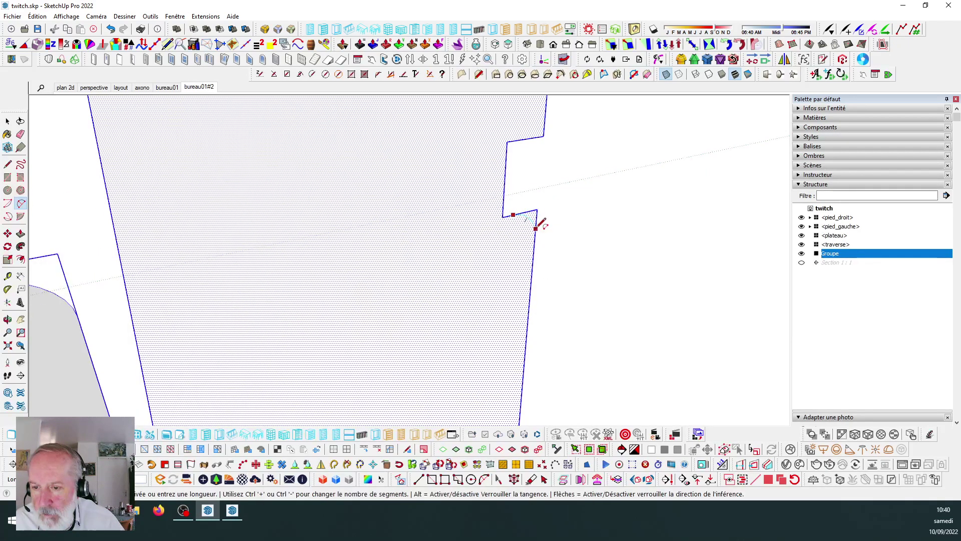
{"action": "left_click", "coordinate": [535, 230]}
{"action": "scroll", "coordinate": [536, 218], "scroll_direction": "up", "scroll_amount": 4}
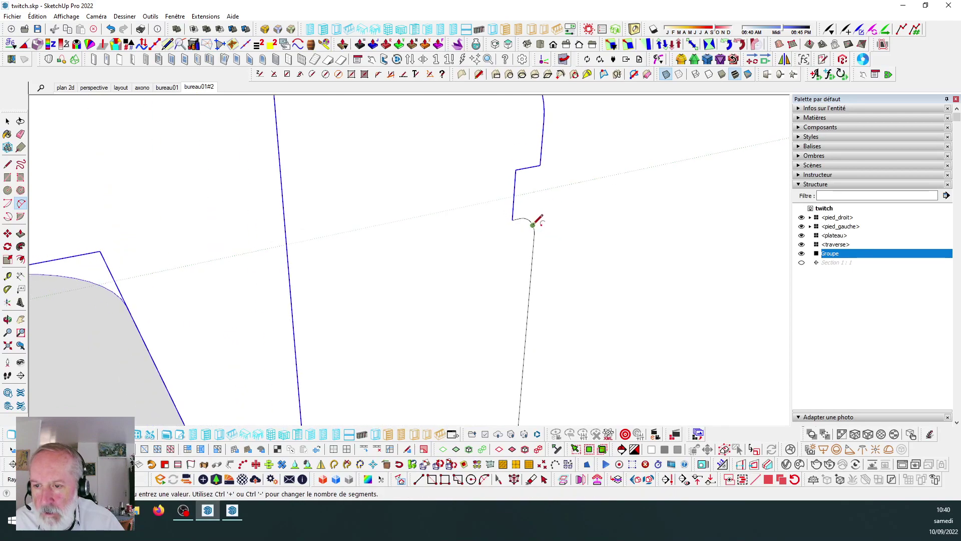
{"action": "scroll", "coordinate": [524, 217], "scroll_direction": "down", "scroll_amount": 4}
{"action": "scroll", "coordinate": [523, 213], "scroll_direction": "up", "scroll_amount": 2}
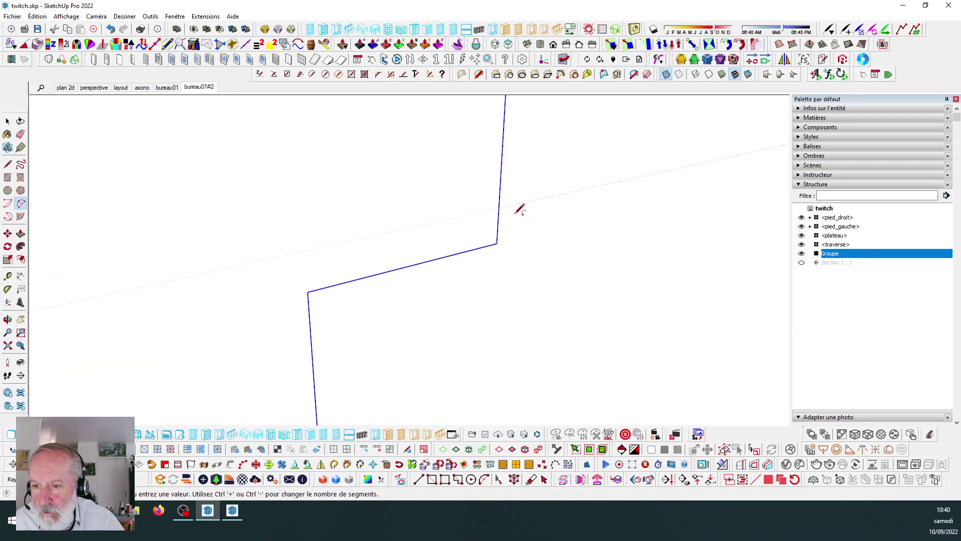
{"action": "left_click", "coordinate": [498, 215]}
{"action": "left_click", "coordinate": [468, 250]}
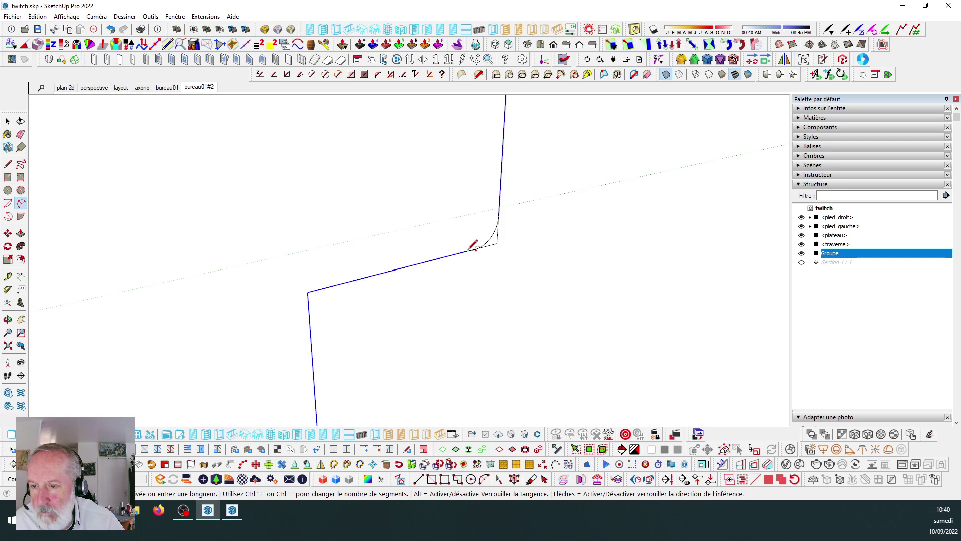
{"action": "key", "text": "ctrl+z"}
Round the notch's upper outer corner with a small tangent two-point arc.
{"action": "left_click", "coordinate": [498, 216]}
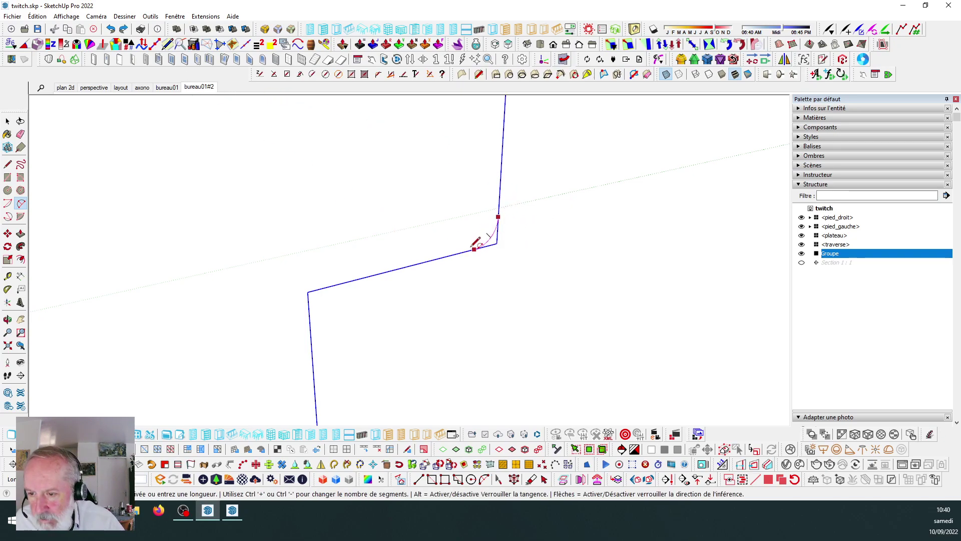
{"action": "left_click", "coordinate": [474, 249]}
{"action": "scroll", "coordinate": [476, 241], "scroll_direction": "down", "scroll_amount": 5}
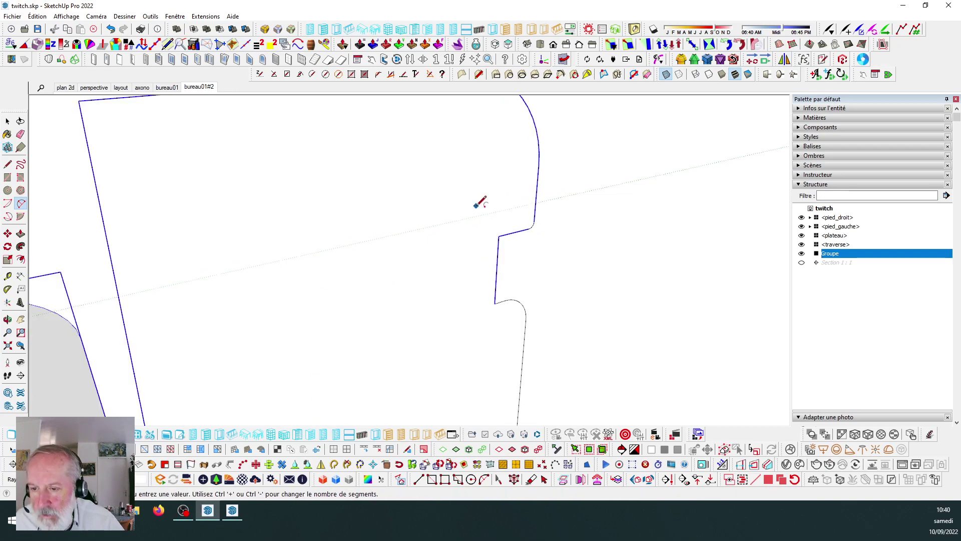
Round the notch's two inner corners with small tangent two-point arcs.
{"action": "scroll", "coordinate": [496, 233], "scroll_direction": "up", "scroll_amount": 5}
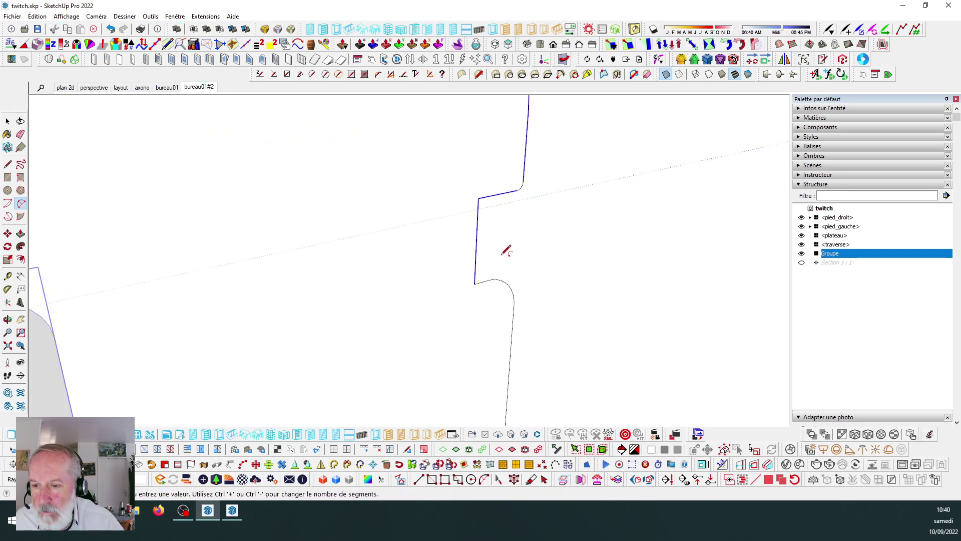
{"action": "left_click", "coordinate": [469, 271]}
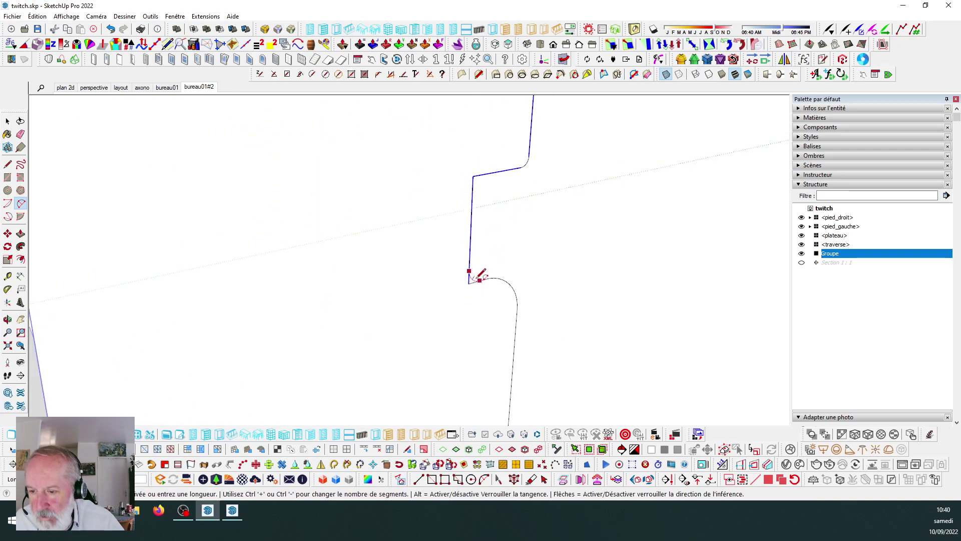
{"action": "double_click", "coordinate": [475, 282]}
{"action": "scroll", "coordinate": [470, 185], "scroll_direction": "up", "scroll_amount": 2}
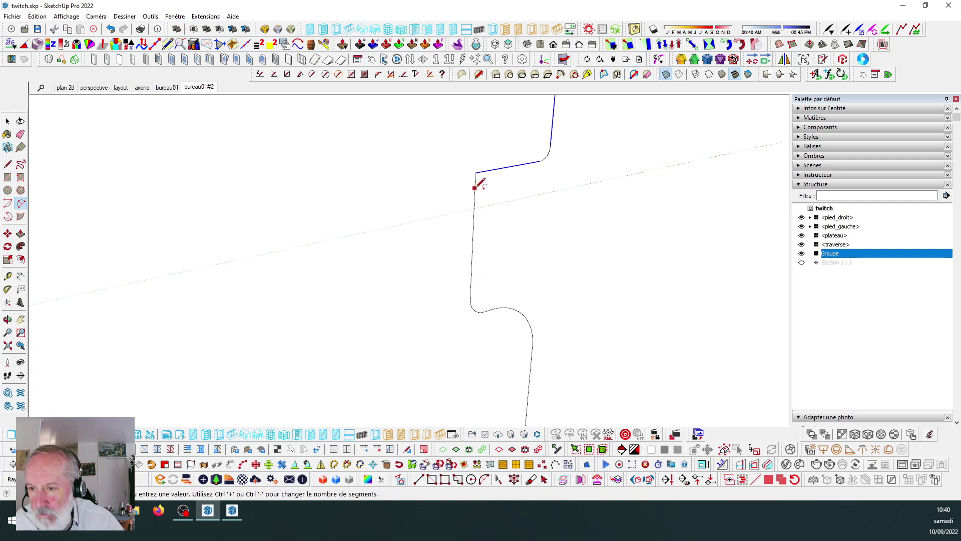
{"action": "left_click", "coordinate": [474, 187]}
{"action": "scroll", "coordinate": [493, 183], "scroll_direction": "down", "scroll_amount": 12}
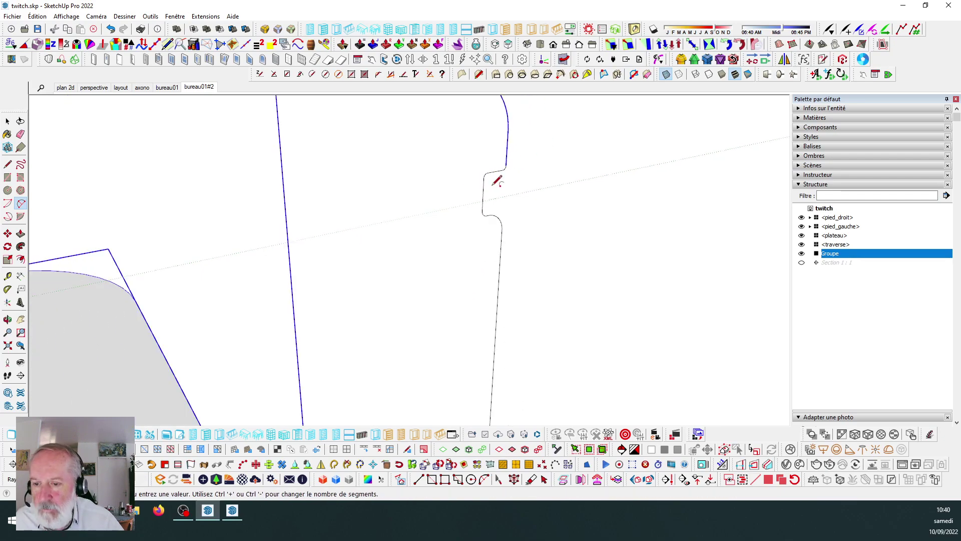
Compare the enlarged profile with the grooves and rim of the control unit in the photo.
{"action": "scroll", "coordinate": [494, 184], "scroll_direction": "down", "scroll_amount": 3}
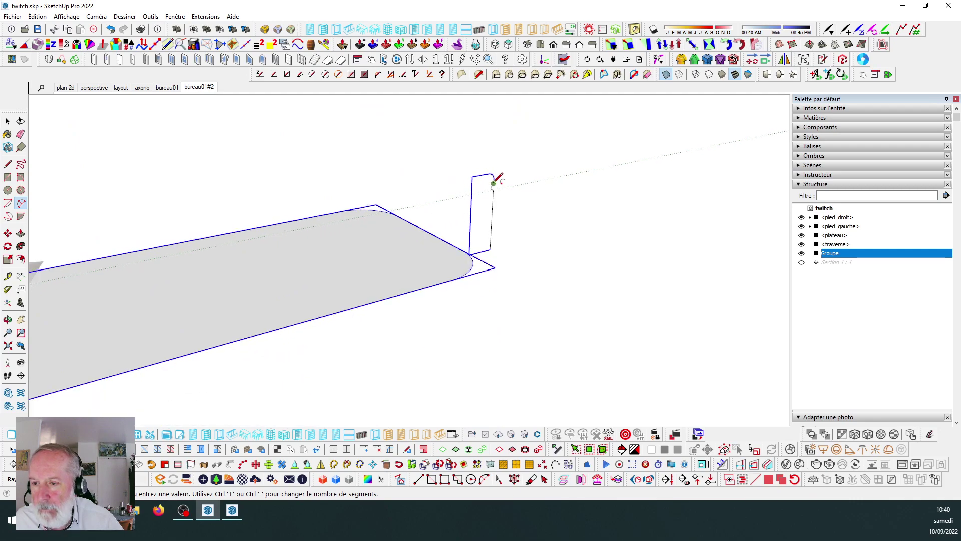
{"action": "scroll", "coordinate": [482, 181], "scroll_direction": "up", "scroll_amount": 3}
{"action": "scroll", "coordinate": [488, 175], "scroll_direction": "down", "scroll_amount": 1}
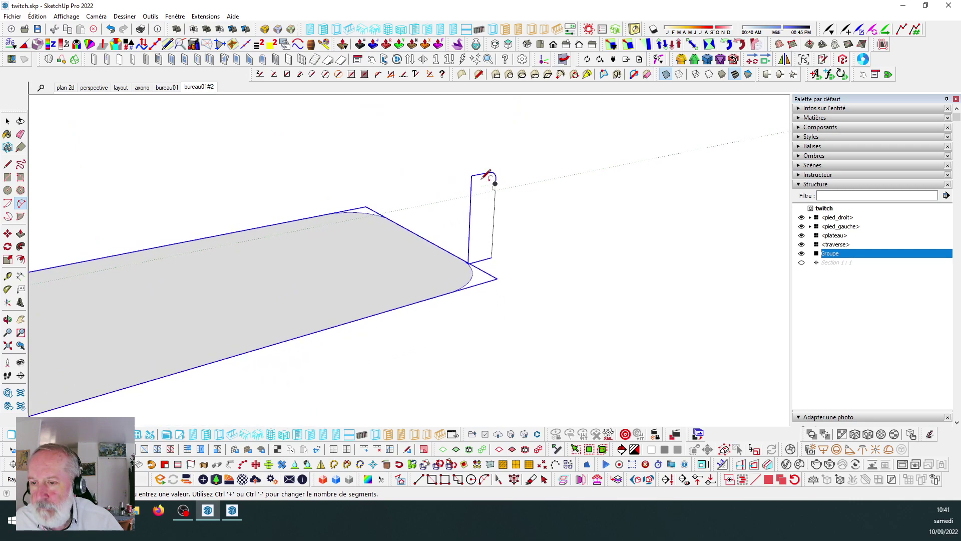
{"action": "scroll", "coordinate": [468, 182], "scroll_direction": "down", "scroll_amount": 4}
{"action": "scroll", "coordinate": [168, 247], "scroll_direction": "up", "scroll_amount": 4}
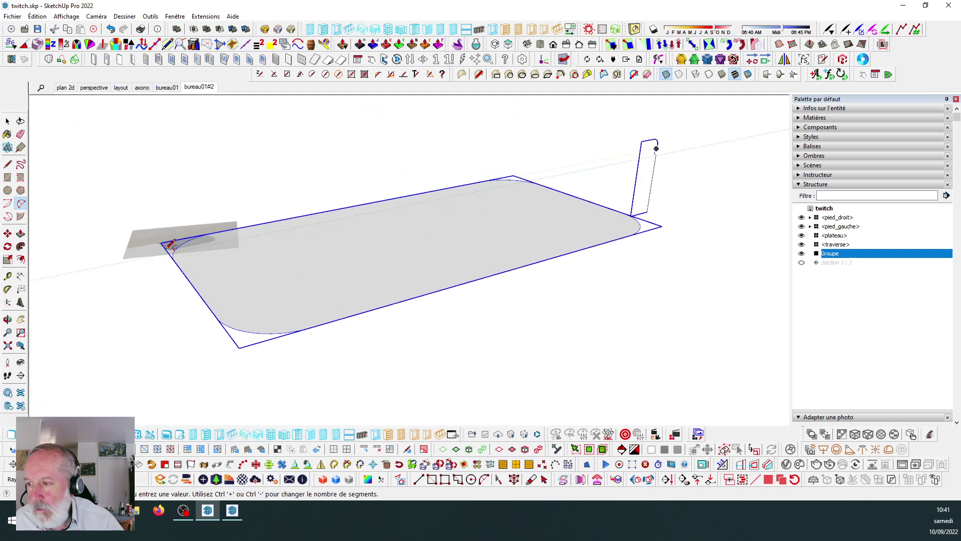
{"action": "scroll", "coordinate": [192, 235], "scroll_direction": "up", "scroll_amount": 5}
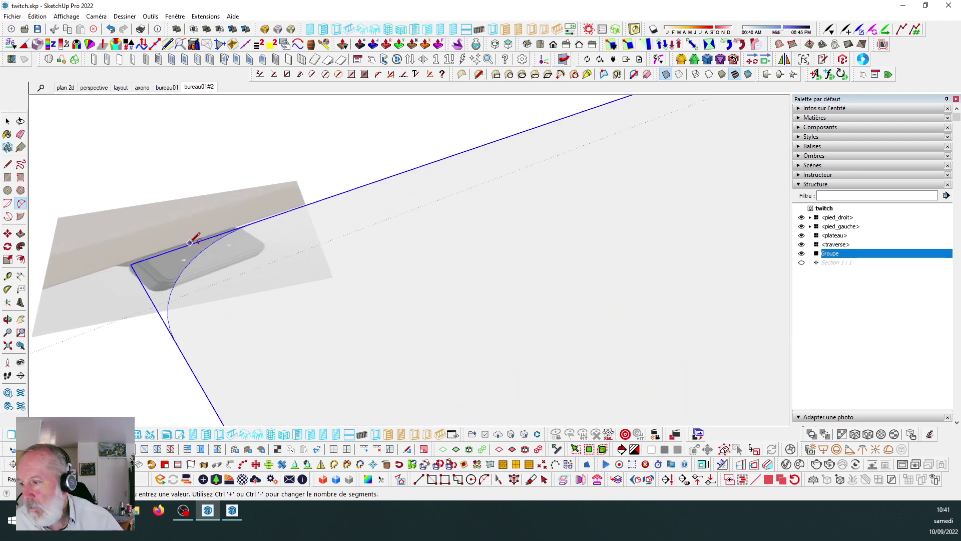
{"action": "scroll", "coordinate": [165, 281], "scroll_direction": "up", "scroll_amount": 2}
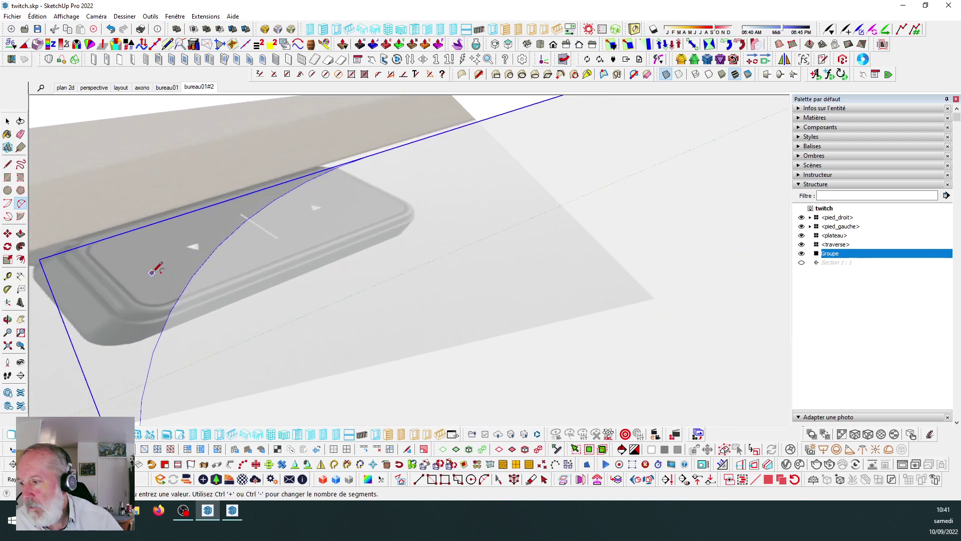
{"action": "scroll", "coordinate": [126, 257], "scroll_direction": "down", "scroll_amount": 10}
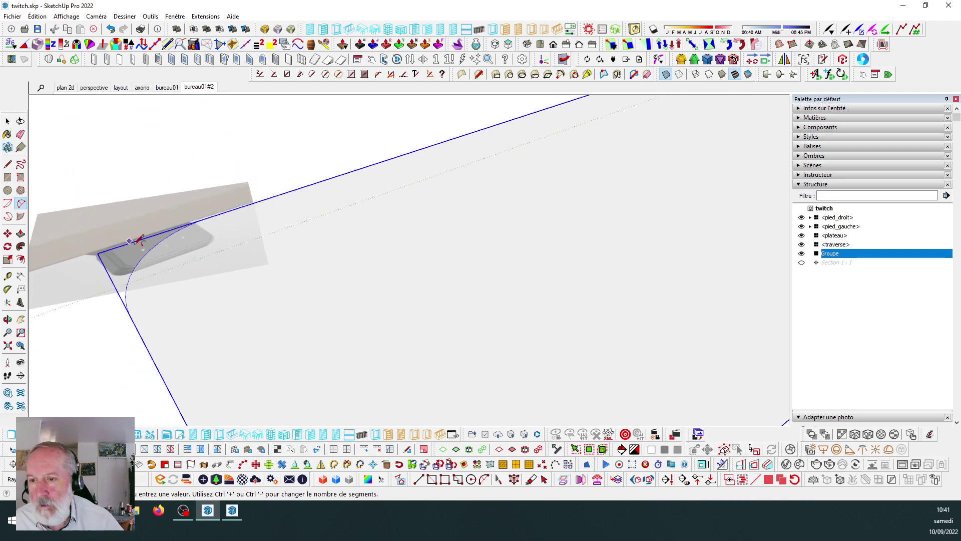
{"action": "scroll", "coordinate": [436, 168], "scroll_direction": "up", "scroll_amount": 6}
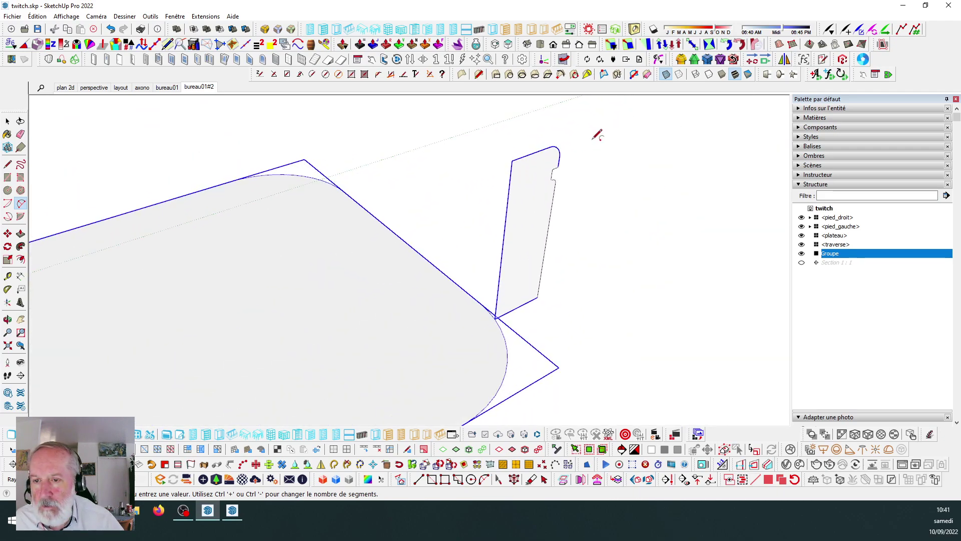
Cut a small notch into the profile's upper edge beside the rounded corner by drawing a rectangle and erasing its upper side.
{"action": "left_click", "coordinate": [8, 177]}
{"action": "scroll", "coordinate": [505, 150], "scroll_direction": "up", "scroll_amount": 4}
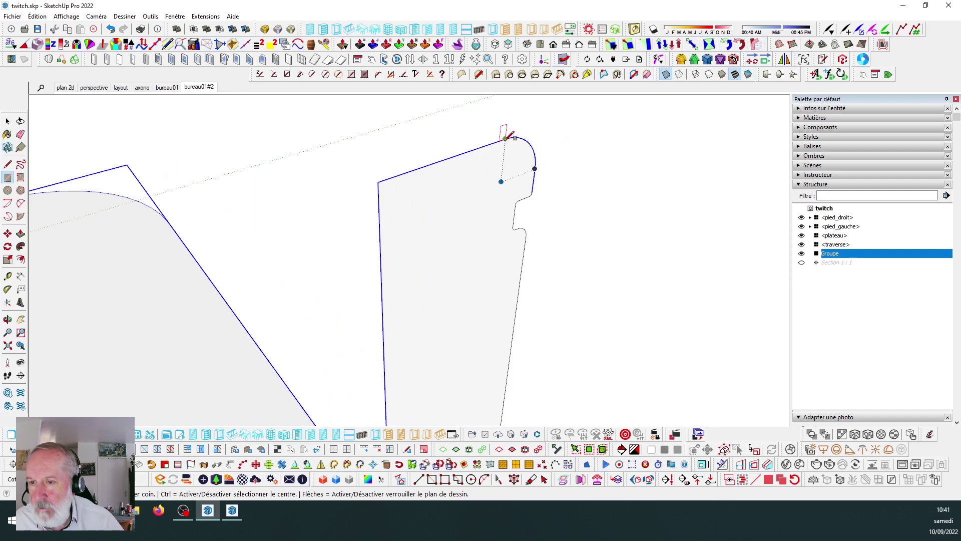
{"action": "left_click", "coordinate": [505, 138]}
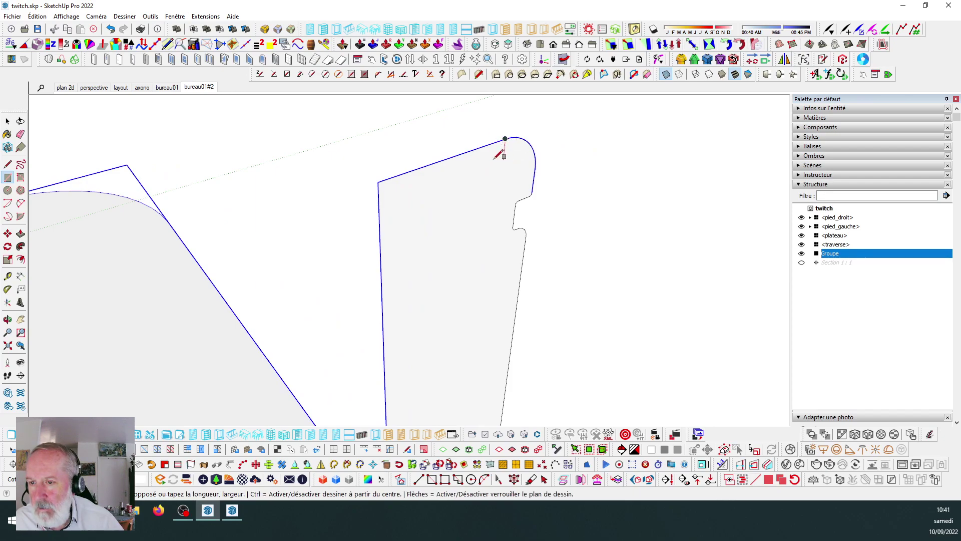
{"action": "left_click", "coordinate": [489, 161]}
{"action": "left_click", "coordinate": [21, 134]}
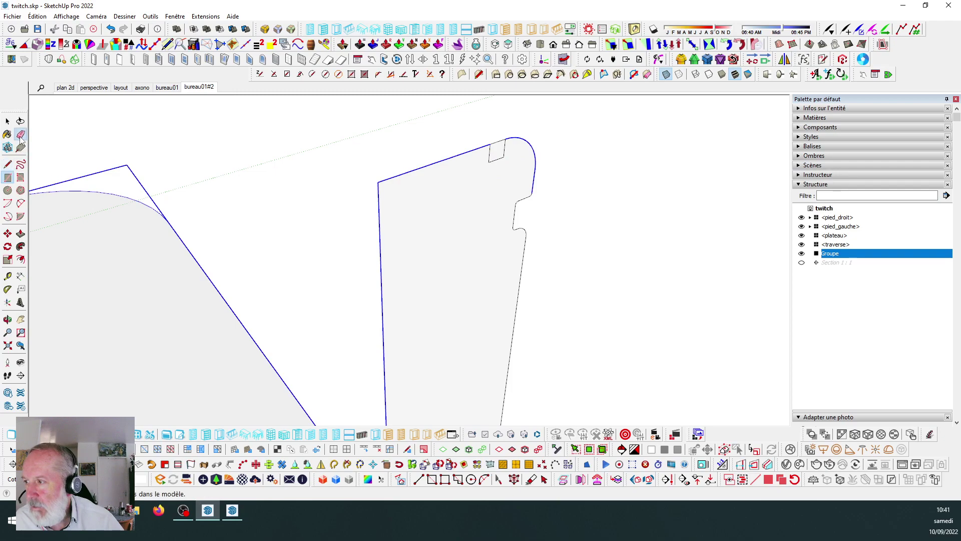
{"action": "scroll", "coordinate": [501, 139], "scroll_direction": "down", "scroll_amount": 8}
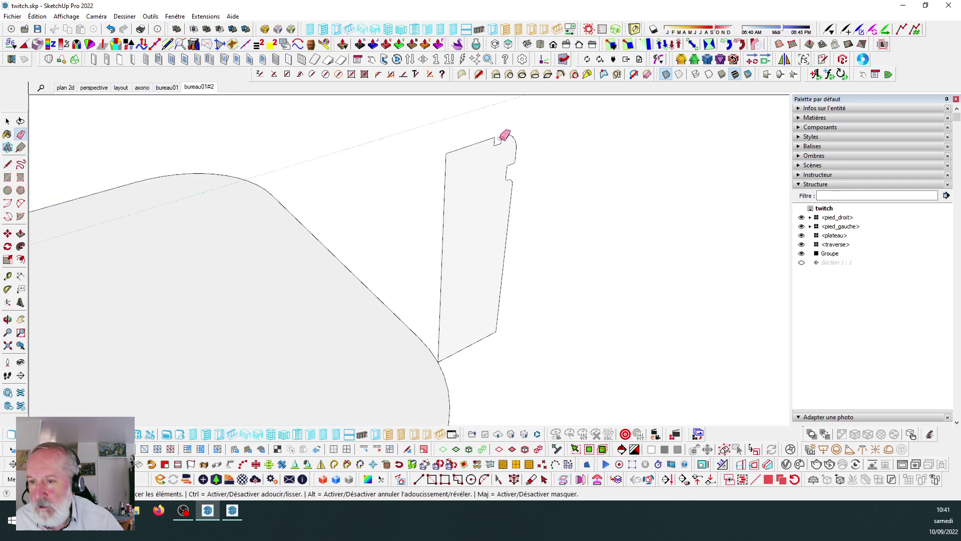
Compare the height of the grooved edge profile with the rounded outline and the reference photo.
{"action": "middle_click_drag", "start_coordinate": [553, 197], "coordinate": [489, 220]}
{"action": "scroll", "coordinate": [487, 219], "scroll_direction": "down", "scroll_amount": 3}
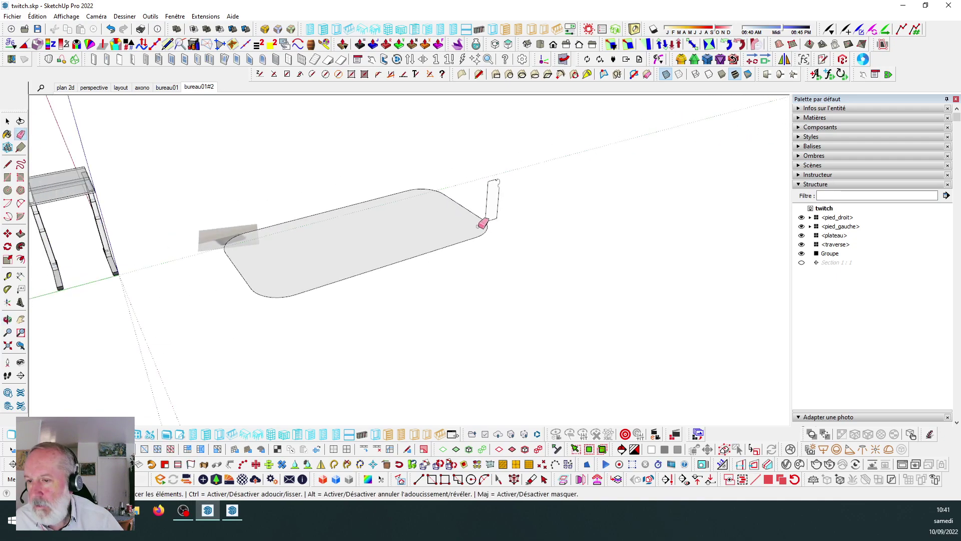
{"action": "scroll", "coordinate": [256, 230], "scroll_direction": "up", "scroll_amount": 6}
{"action": "scroll", "coordinate": [198, 236], "scroll_direction": "up", "scroll_amount": 1}
{"action": "scroll", "coordinate": [215, 219], "scroll_direction": "down", "scroll_amount": 5}
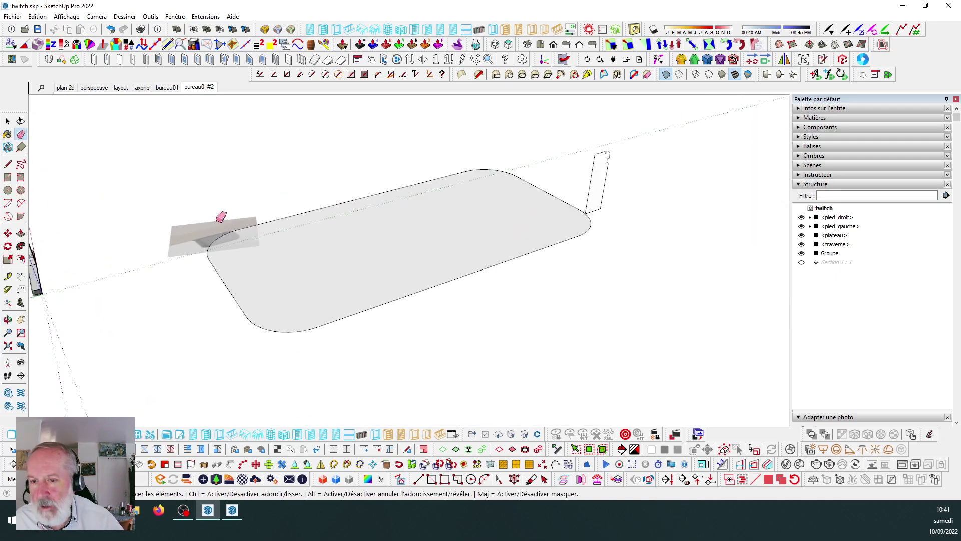
{"action": "middle_click_drag", "start_coordinate": [215, 219], "coordinate": [404, 199]}
{"action": "scroll", "coordinate": [404, 200], "scroll_direction": "up", "scroll_amount": 2}
{"action": "left_click", "coordinate": [8, 121]}
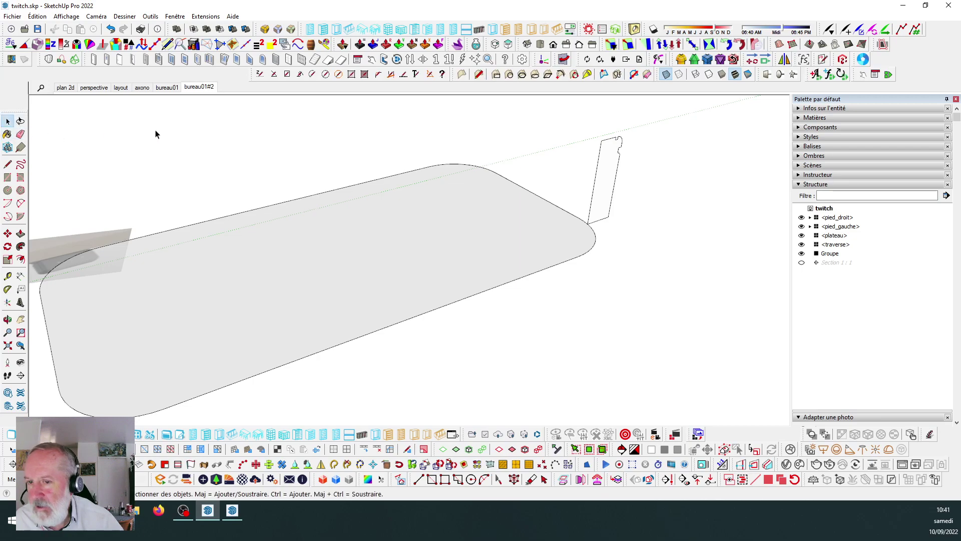
{"action": "scroll", "coordinate": [455, 147], "scroll_direction": "down", "scroll_amount": 2}
{"action": "left_click_drag", "start_coordinate": [473, 138], "coordinate": [521, 207]}
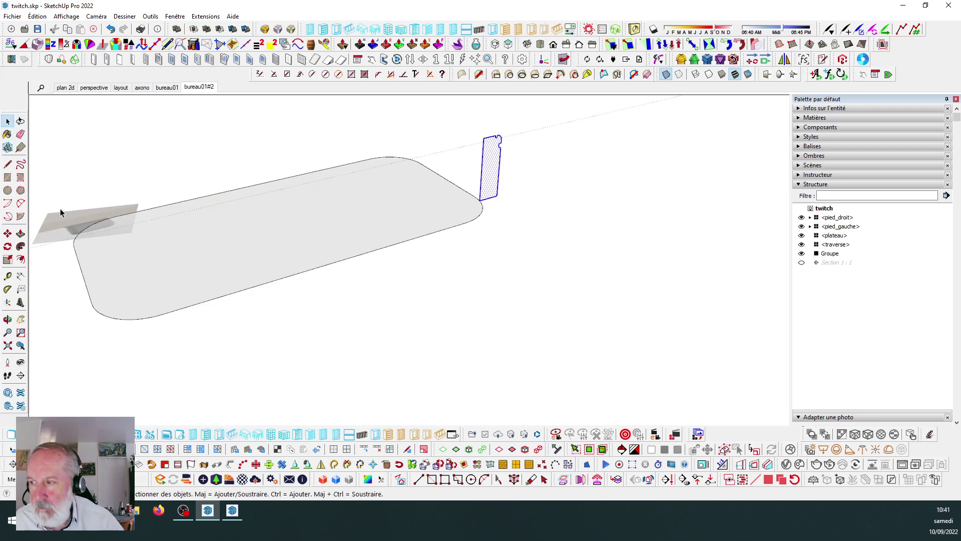
{"action": "scroll", "coordinate": [546, 146], "scroll_direction": "up", "scroll_amount": 1}
{"action": "left_click", "coordinate": [538, 161]}
Shorten the edge profile by moving its notched and rounded upper edges down along the blue axis.
{"action": "scroll", "coordinate": [485, 153], "scroll_direction": "up", "scroll_amount": 2}
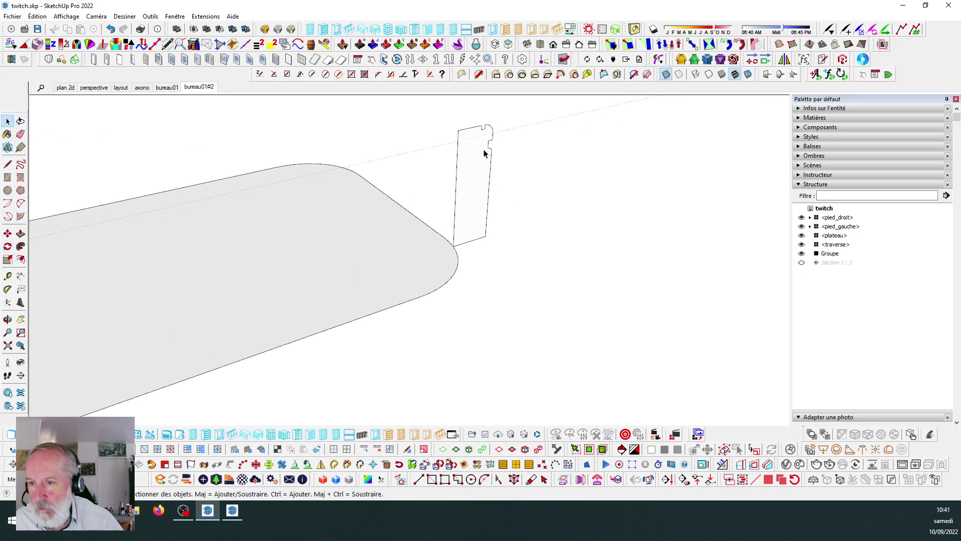
{"action": "left_click_drag", "start_coordinate": [497, 158], "coordinate": [495, 159]}
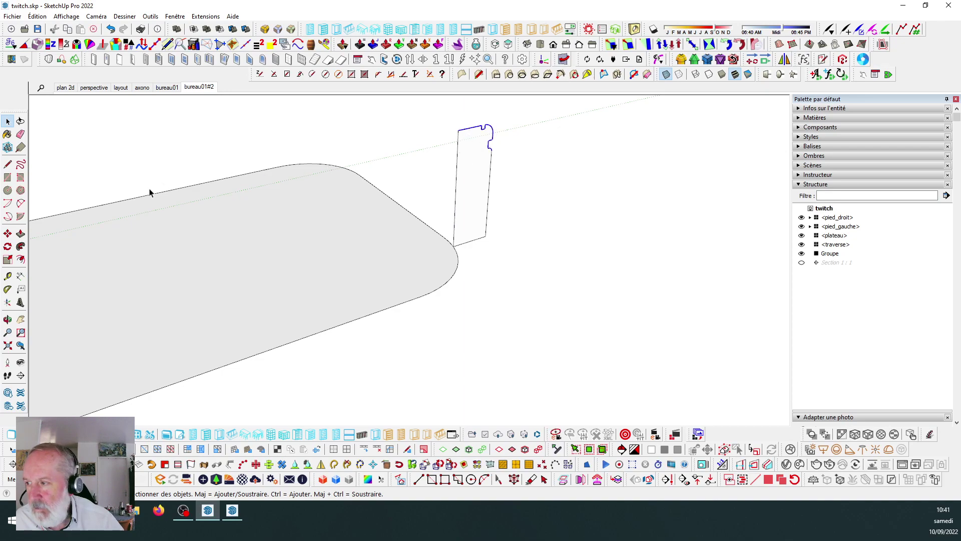
{"action": "left_click", "coordinate": [8, 233]}
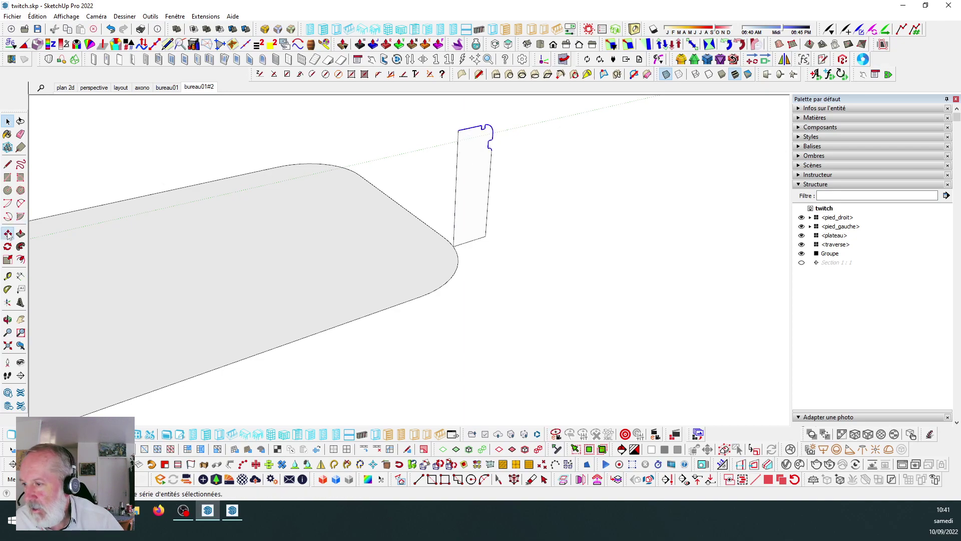
{"action": "left_click", "coordinate": [458, 132]}
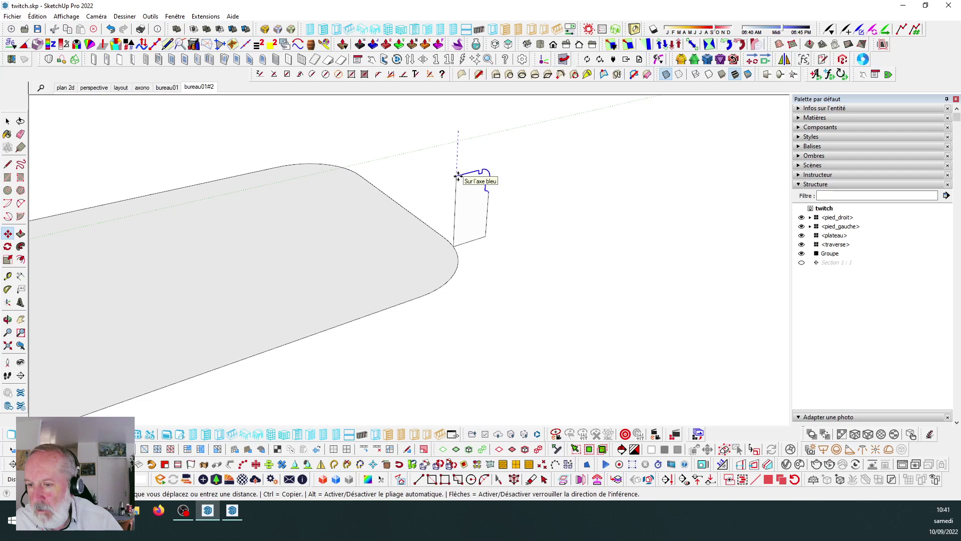
{"action": "left_click", "coordinate": [458, 176]}
{"action": "scroll", "coordinate": [518, 156], "scroll_direction": "down", "scroll_amount": 3}
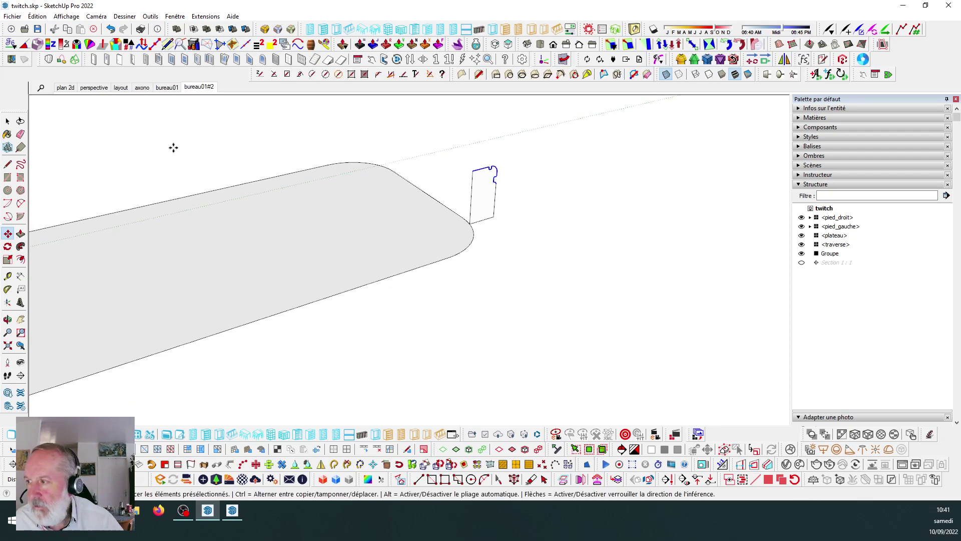
{"action": "left_click", "coordinate": [7, 122]}
{"action": "left_click", "coordinate": [581, 237]}
Explode the group containing the enlarged rounded outline.
{"action": "scroll", "coordinate": [542, 190], "scroll_direction": "down", "scroll_amount": 2}
{"action": "middle_click_drag", "start_coordinate": [542, 193], "coordinate": [459, 195]}
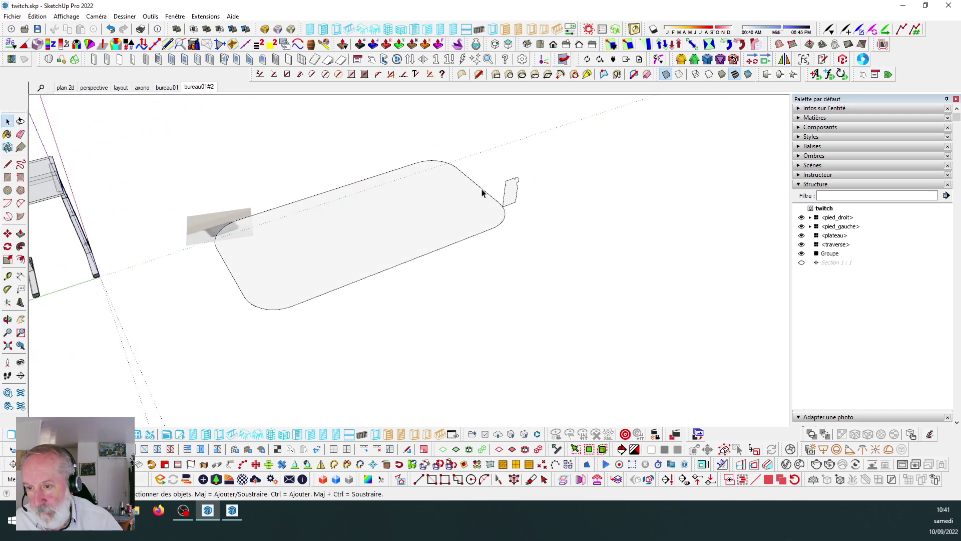
{"action": "left_click", "coordinate": [482, 193]}
{"action": "right_click", "coordinate": [482, 193]}
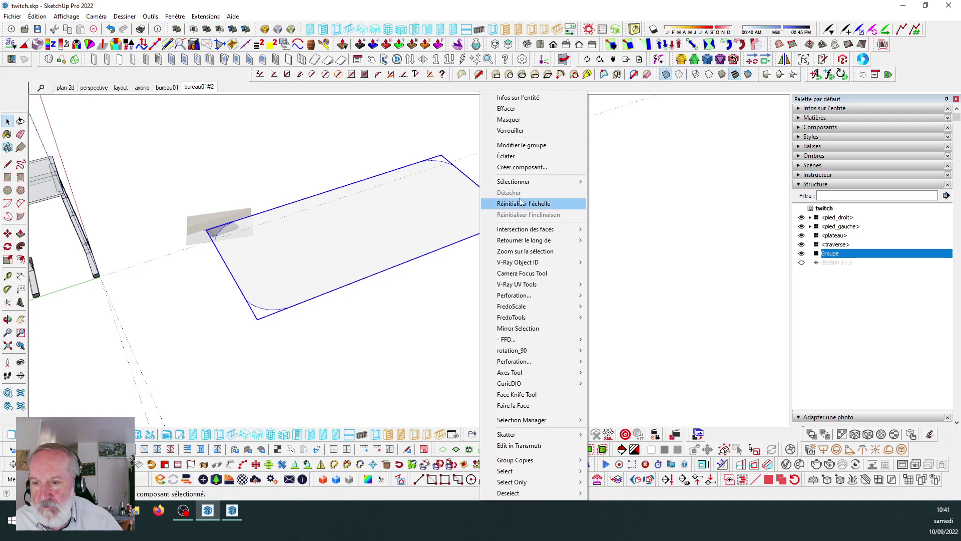
{"action": "left_click", "coordinate": [514, 156]}
Sweep the shortened grooved profile around the full perimeter of the rounded outline with Follow Me.
{"action": "triple_click", "coordinate": [483, 193]}
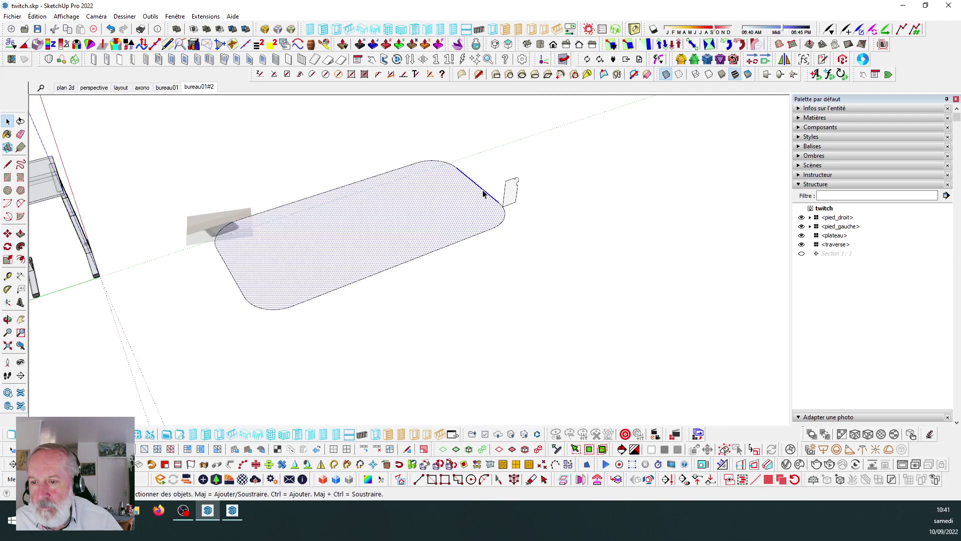
{"action": "left_click", "coordinate": [485, 215]}
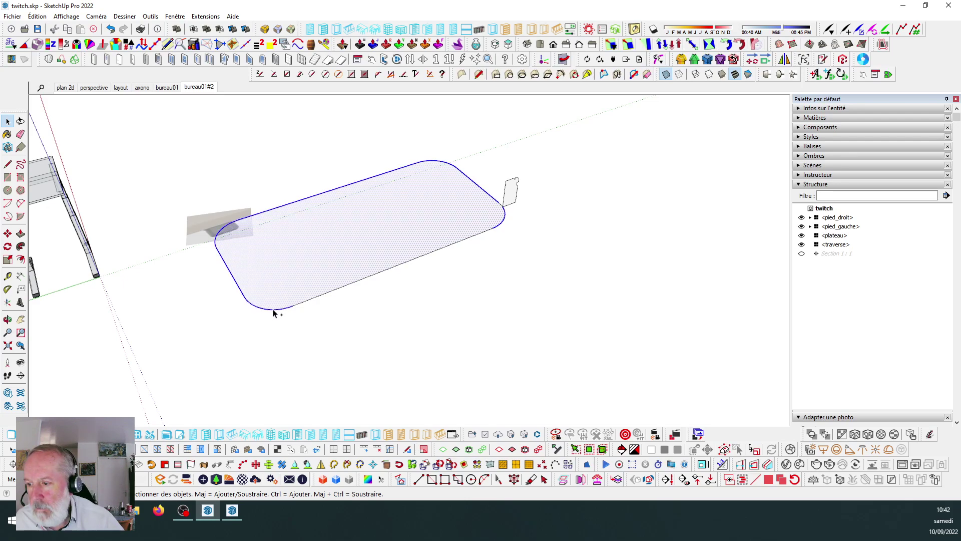
{"action": "scroll", "coordinate": [498, 211], "scroll_direction": "up", "scroll_amount": 5}
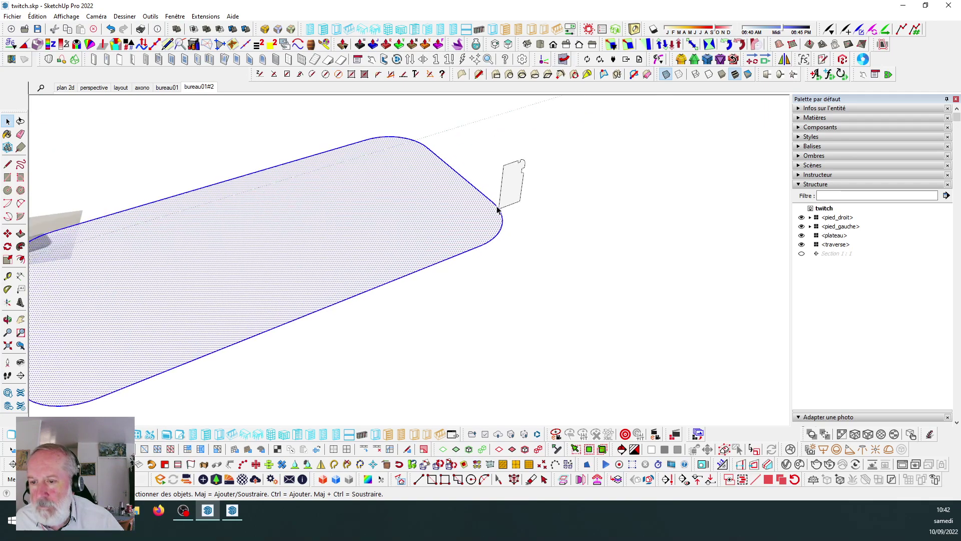
{"action": "scroll", "coordinate": [508, 211], "scroll_direction": "down", "scroll_amount": 4}
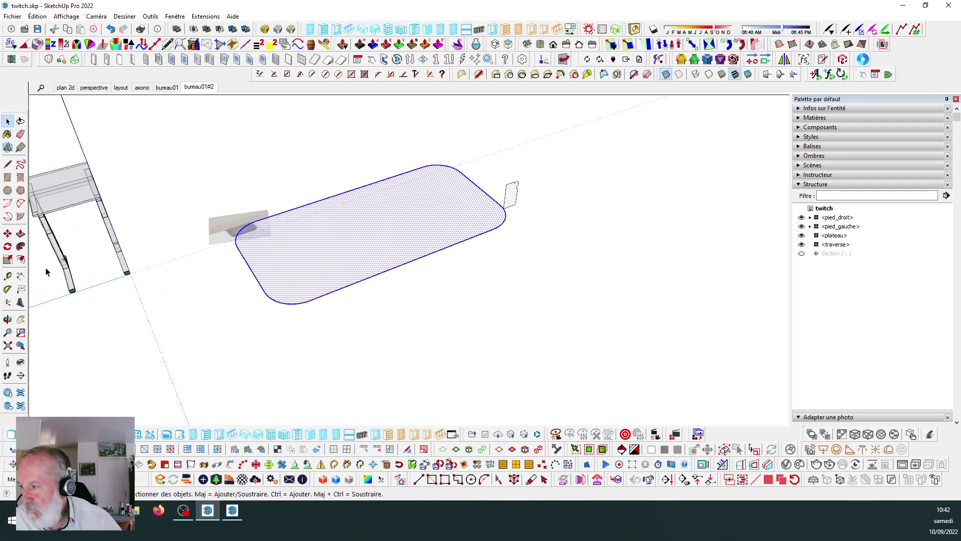
{"action": "left_click", "coordinate": [20, 247]}
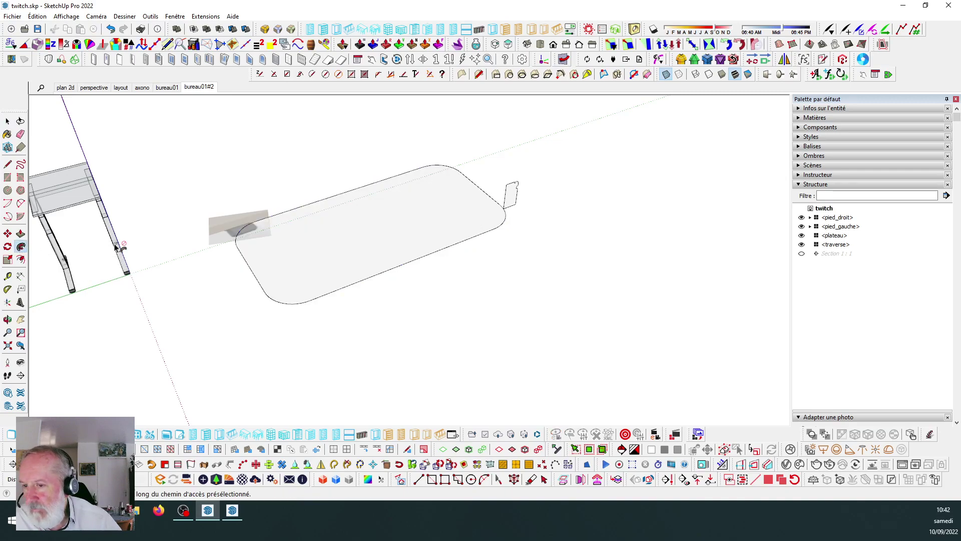
{"action": "left_click", "coordinate": [511, 203]}
{"action": "key", "text": "space"}
Turn off the X-ray face display and inspect the swept rim and its grooves with opaque faces.
{"action": "middle_click_drag", "start_coordinate": [549, 269], "coordinate": [572, 150]}
{"action": "scroll", "coordinate": [514, 211], "scroll_direction": "up", "scroll_amount": 5}
{"action": "scroll", "coordinate": [531, 190], "scroll_direction": "down", "scroll_amount": 5}
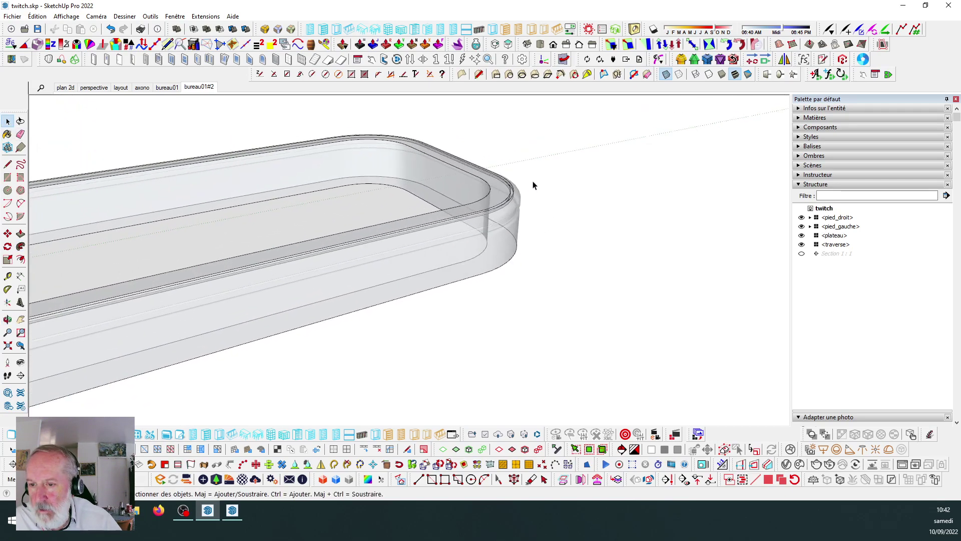
{"action": "left_click", "coordinate": [665, 74]}
{"action": "scroll", "coordinate": [494, 225], "scroll_direction": "up", "scroll_amount": 2}
{"action": "scroll", "coordinate": [457, 197], "scroll_direction": "up", "scroll_amount": 4}
{"action": "scroll", "coordinate": [437, 194], "scroll_direction": "down", "scroll_amount": 3}
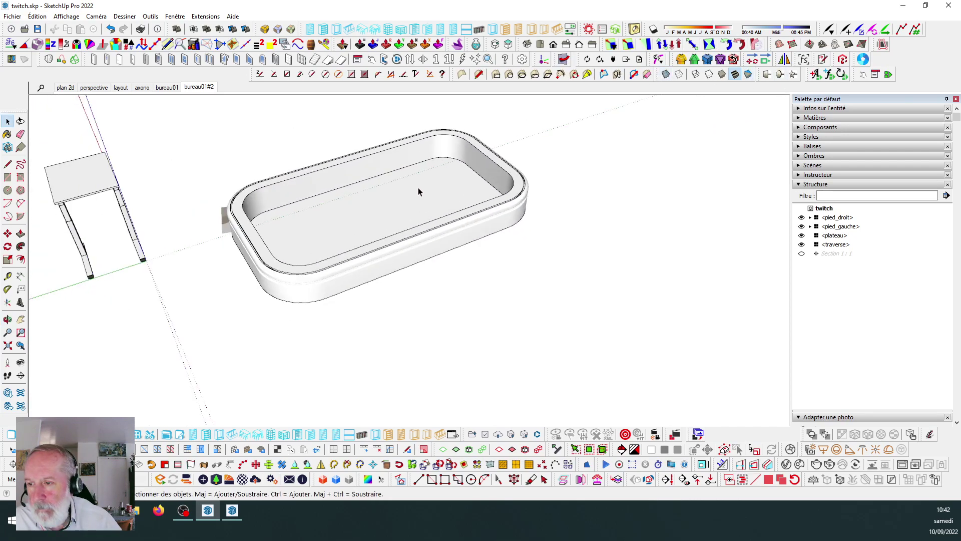
Close the tray's open recess with a face by drawing a line across the inner rim, and erase that line.
{"action": "left_click", "coordinate": [7, 164]}
{"action": "left_click", "coordinate": [300, 175]}
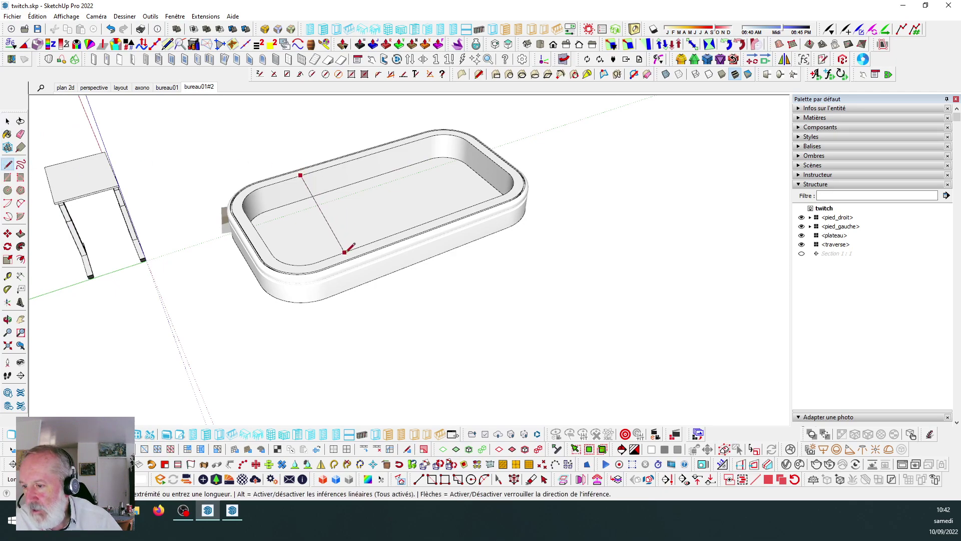
{"action": "left_click", "coordinate": [353, 248]}
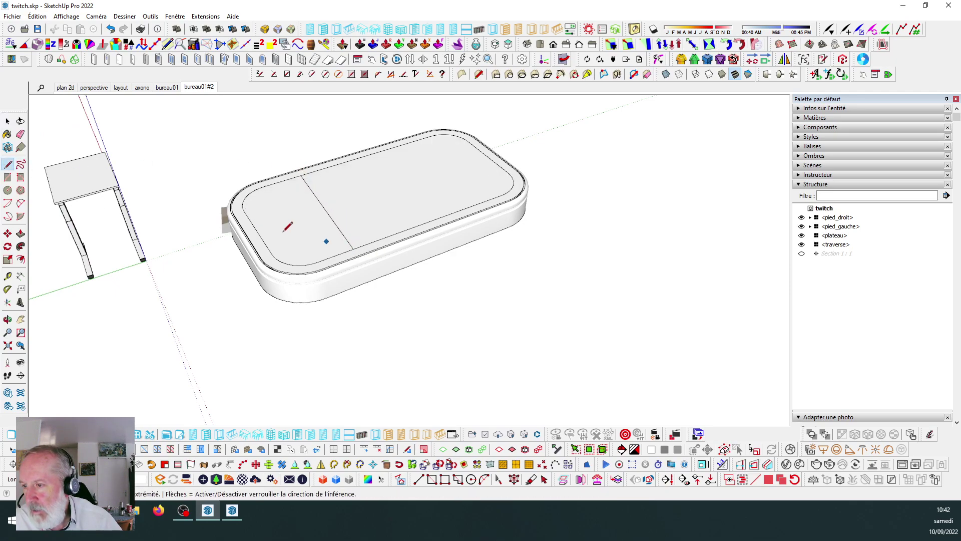
{"action": "left_click", "coordinate": [20, 134]}
{"action": "left_click", "coordinate": [337, 225]}
Select all the geometry of the rounded box and make it a group.
{"action": "scroll", "coordinate": [487, 205], "scroll_direction": "down", "scroll_amount": 3}
{"action": "mouse_move", "coordinate": [480, 204]}
{"action": "middle_mouse_down"}
{"action": "mouse_move", "coordinate": [458, 200]}
{"action": "mouse_move", "coordinate": [568, 157]}
{"action": "mouse_move", "coordinate": [410, 218]}
{"action": "mouse_move", "coordinate": [114, 160]}
{"action": "middle_mouse_up"}
{"action": "key", "text": "space"}
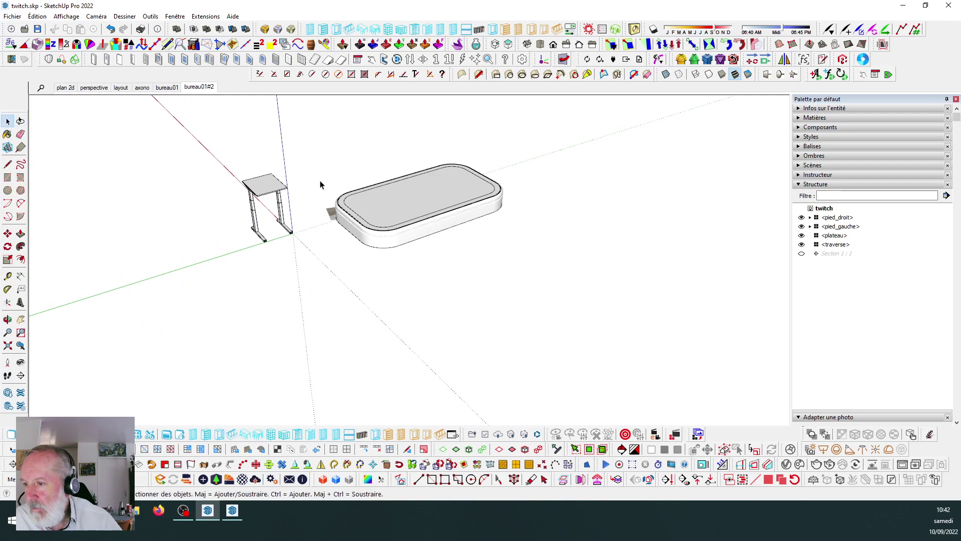
{"action": "left_click_drag", "start_coordinate": [332, 142], "coordinate": [535, 288]}
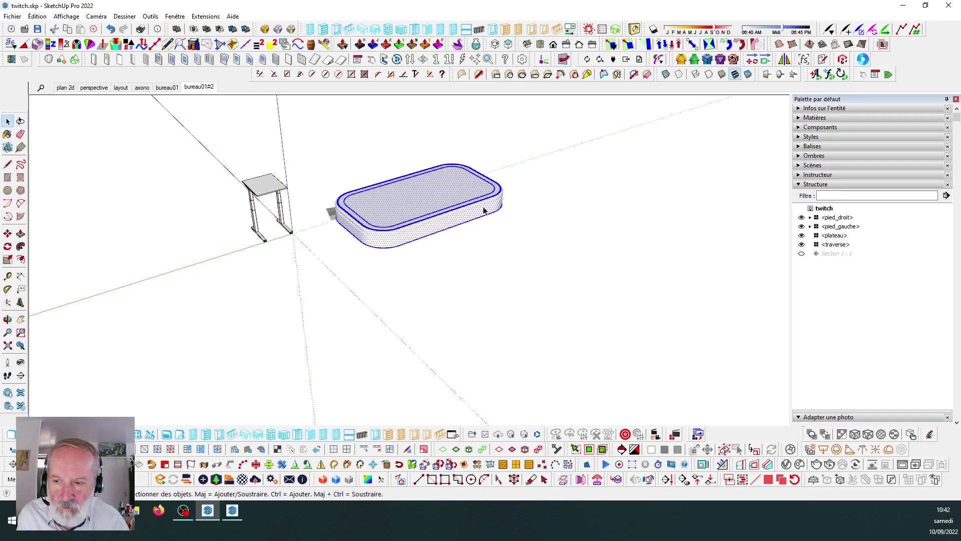
{"action": "key", "text": "ctrl+g"}
{"action": "middle_click_drag", "start_coordinate": [525, 208], "coordinate": [543, 270]}
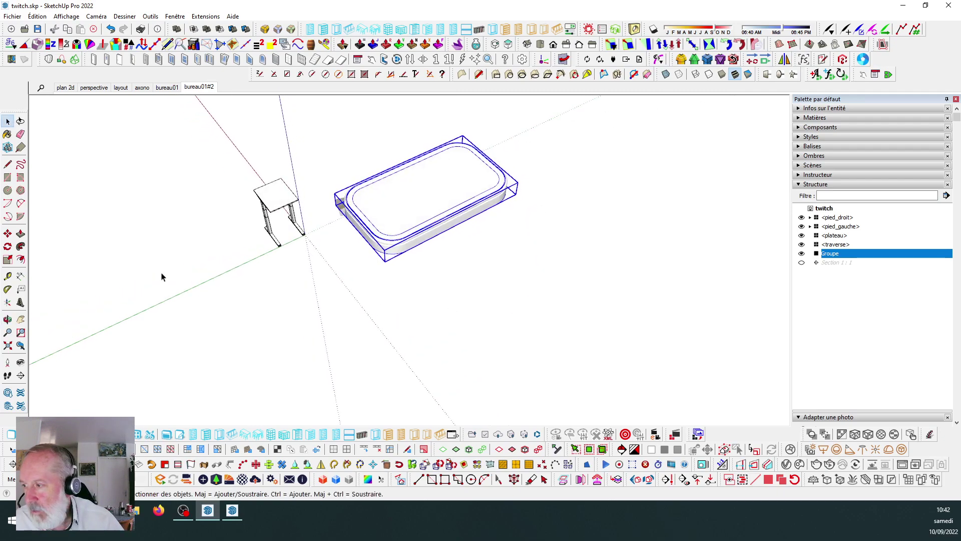
Scale the box group down uniformly from its corner to about the size of the controller in the reference image.
{"action": "left_click", "coordinate": [7, 259]}
{"action": "scroll", "coordinate": [541, 176], "scroll_direction": "up", "scroll_amount": 3}
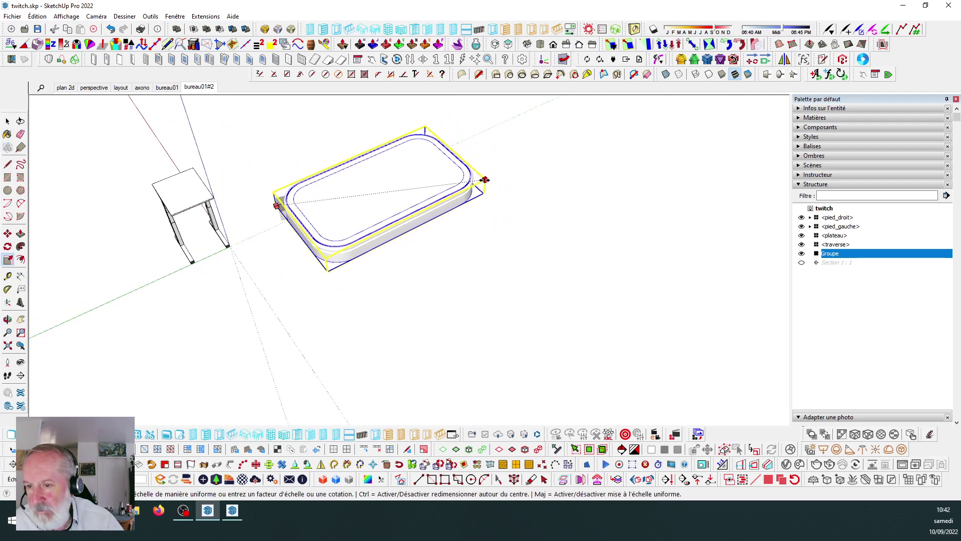
{"action": "left_click_drag", "start_coordinate": [484, 179], "coordinate": [508, 169]}
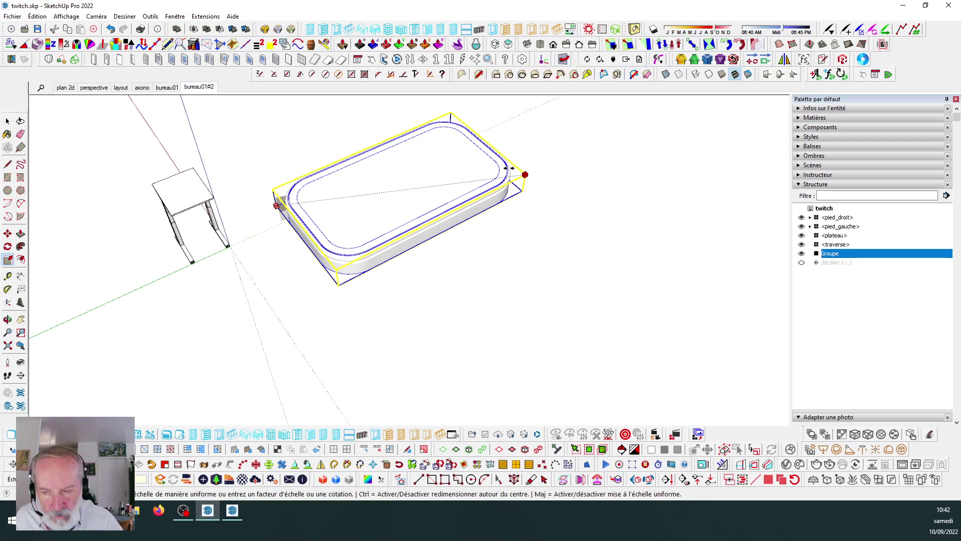
{"action": "key", "text": "Return"}
{"action": "scroll", "coordinate": [288, 200], "scroll_direction": "up", "scroll_amount": 8}
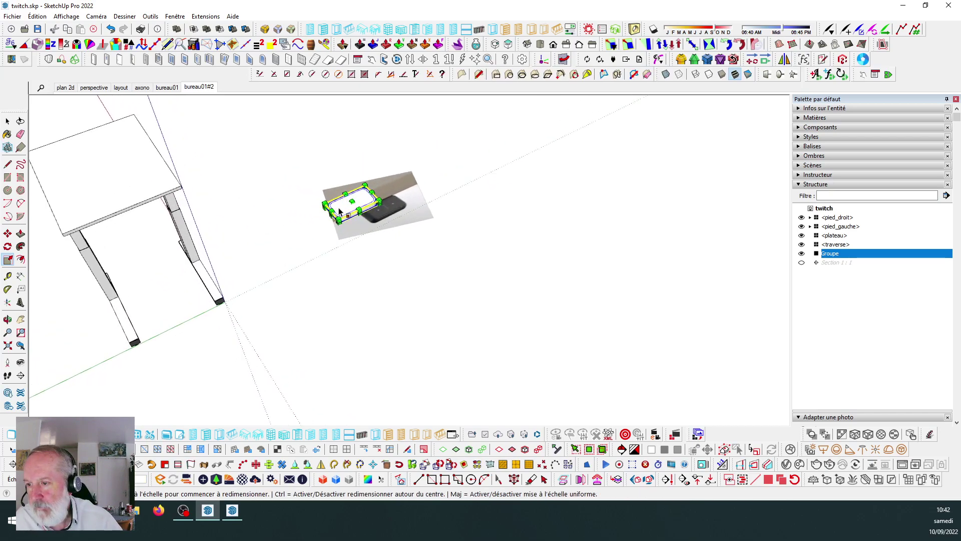
Scale the group slightly taller along the vertical axis only, and deselect it.
{"action": "middle_click_drag", "start_coordinate": [401, 197], "coordinate": [371, 209]}
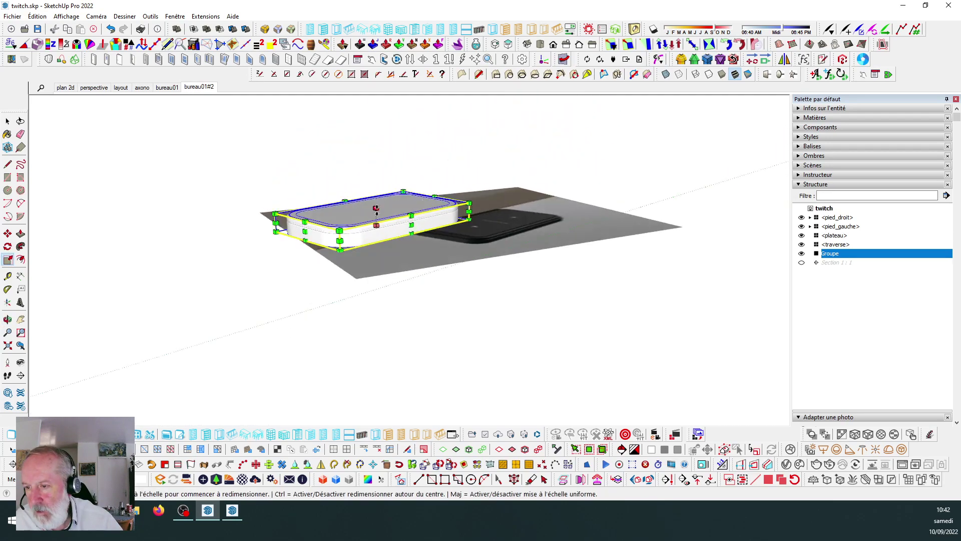
{"action": "scroll", "coordinate": [376, 209], "scroll_direction": "up", "scroll_amount": 5}
{"action": "left_click", "coordinate": [376, 211]}
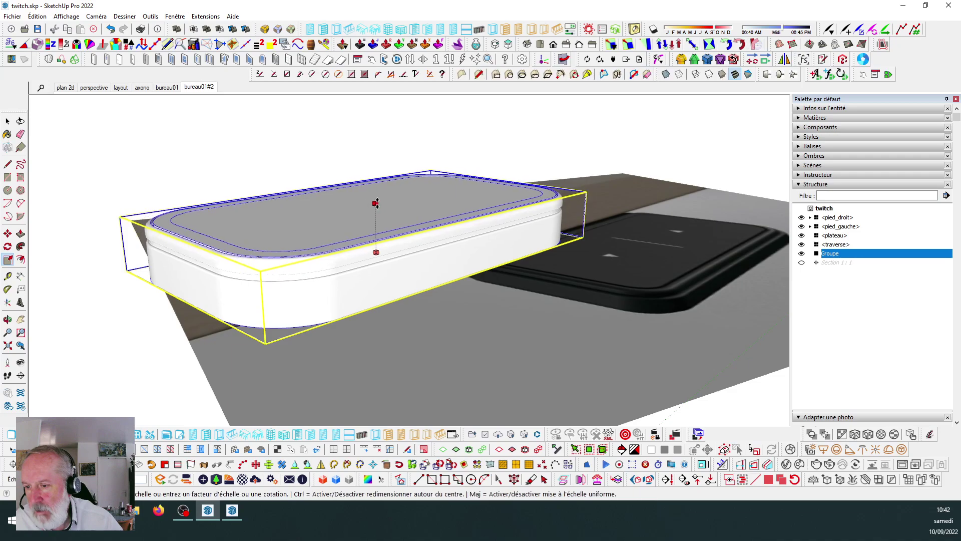
{"action": "left_click", "coordinate": [376, 191]}
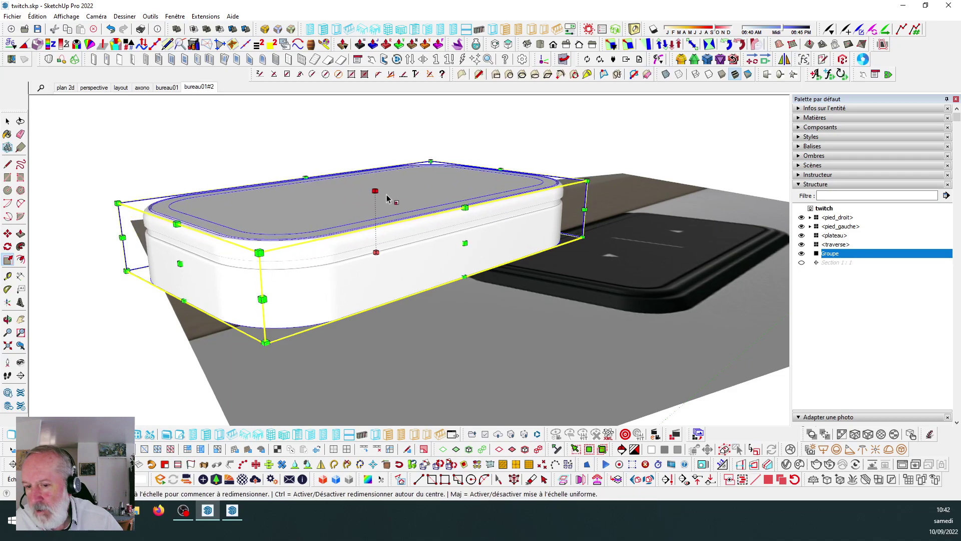
{"action": "middle_click_drag", "start_coordinate": [376, 191], "coordinate": [455, 279]}
{"action": "scroll", "coordinate": [456, 279], "scroll_direction": "up", "scroll_amount": 2}
{"action": "scroll", "coordinate": [463, 242], "scroll_direction": "down", "scroll_amount": 5}
{"action": "scroll", "coordinate": [463, 241], "scroll_direction": "down", "scroll_amount": 3}
{"action": "scroll", "coordinate": [466, 309], "scroll_direction": "up", "scroll_amount": 5}
{"action": "left_click", "coordinate": [7, 121]}
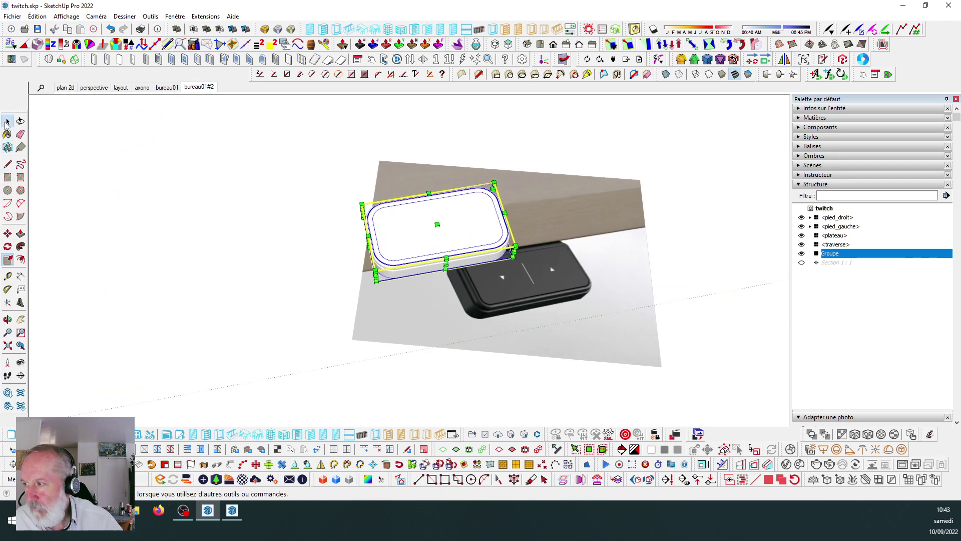
{"action": "left_click", "coordinate": [176, 177]}
Compare the shape and proportions of the modelled box with the controller in the reference image.
{"action": "middle_click_drag", "start_coordinate": [310, 175], "coordinate": [407, 237]}
{"action": "scroll", "coordinate": [413, 235], "scroll_direction": "up", "scroll_amount": 3}
{"action": "scroll", "coordinate": [519, 238], "scroll_direction": "up", "scroll_amount": 1}
{"action": "scroll", "coordinate": [521, 236], "scroll_direction": "down", "scroll_amount": 2}
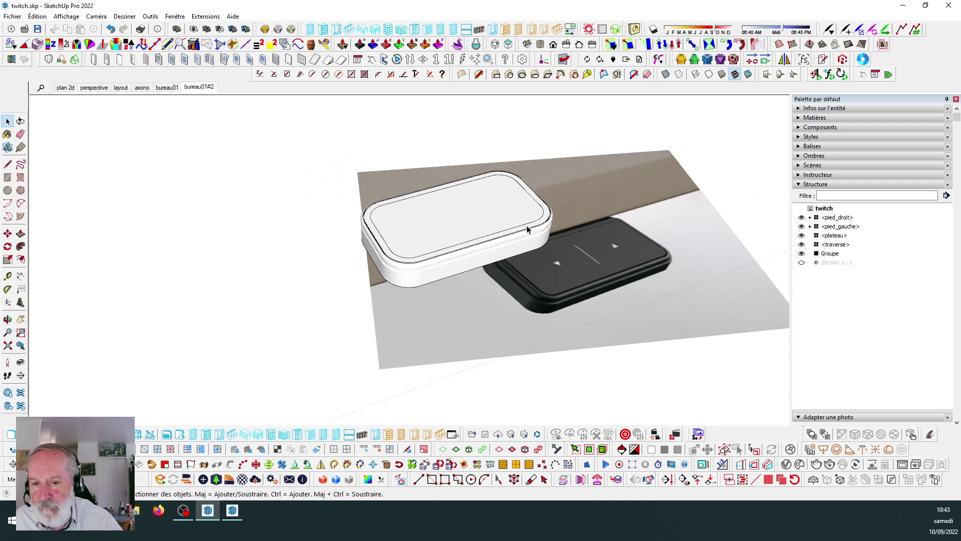
{"action": "scroll", "coordinate": [521, 237], "scroll_direction": "up", "scroll_amount": 2}
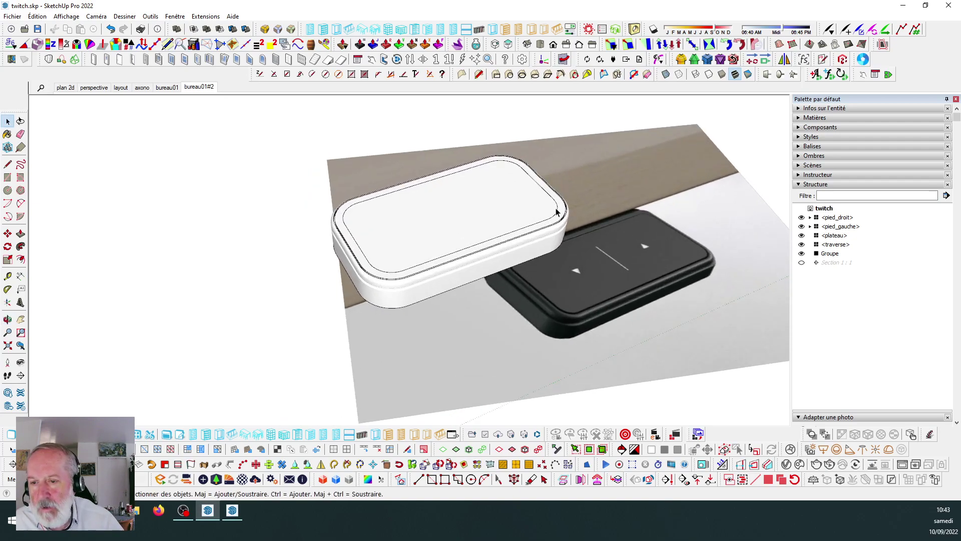
{"action": "scroll", "coordinate": [527, 223], "scroll_direction": "down", "scroll_amount": 2}
{"action": "left_click", "coordinate": [504, 218]}
{"action": "double_click", "coordinate": [504, 219]}
{"action": "left_click", "coordinate": [708, 193]}
{"action": "left_click", "coordinate": [518, 214]}
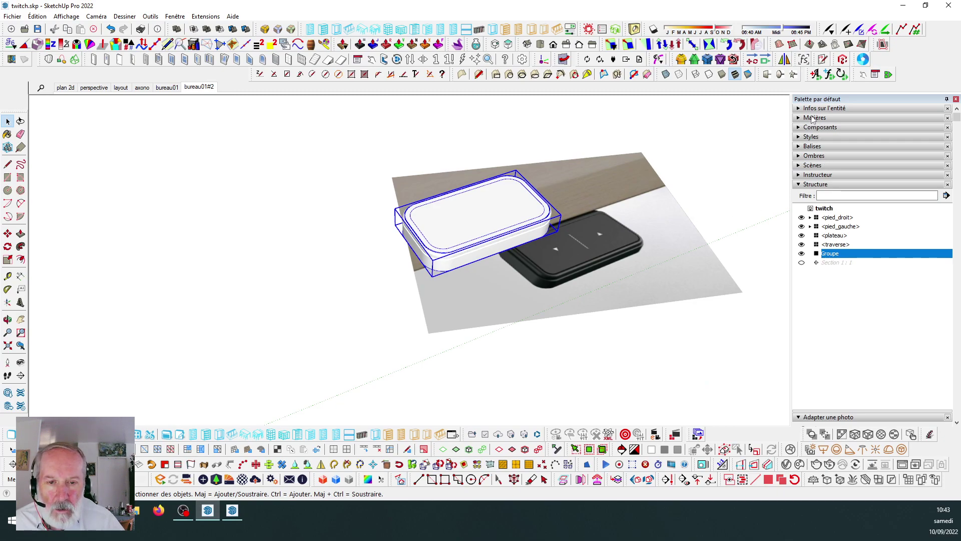
{"action": "middle_click_drag", "start_coordinate": [578, 234], "coordinate": [535, 255]}
{"action": "scroll", "coordinate": [534, 256], "scroll_direction": "up", "scroll_amount": 1}
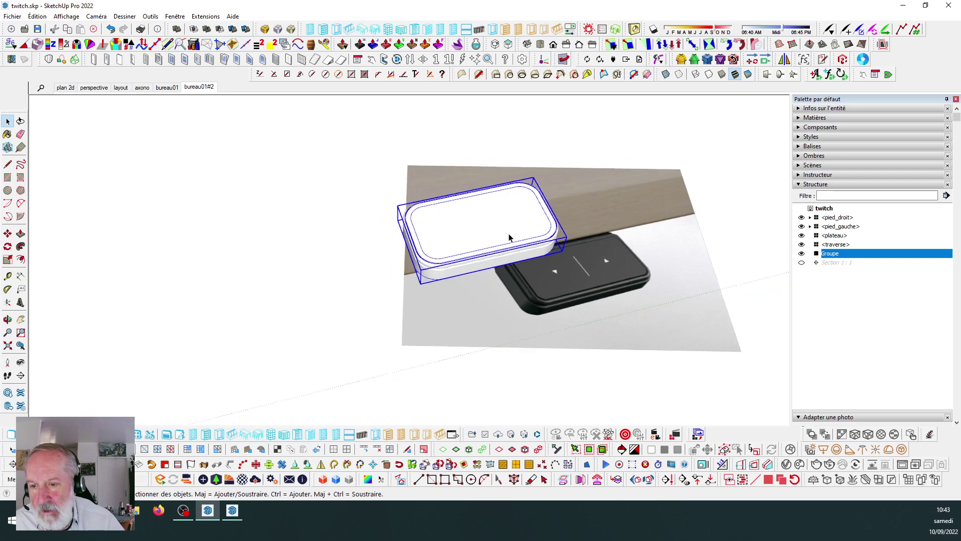
{"action": "scroll", "coordinate": [509, 237], "scroll_direction": "down", "scroll_amount": 3}
{"action": "left_click", "coordinate": [687, 244]}
{"action": "scroll", "coordinate": [539, 250], "scroll_direction": "up", "scroll_amount": 3}
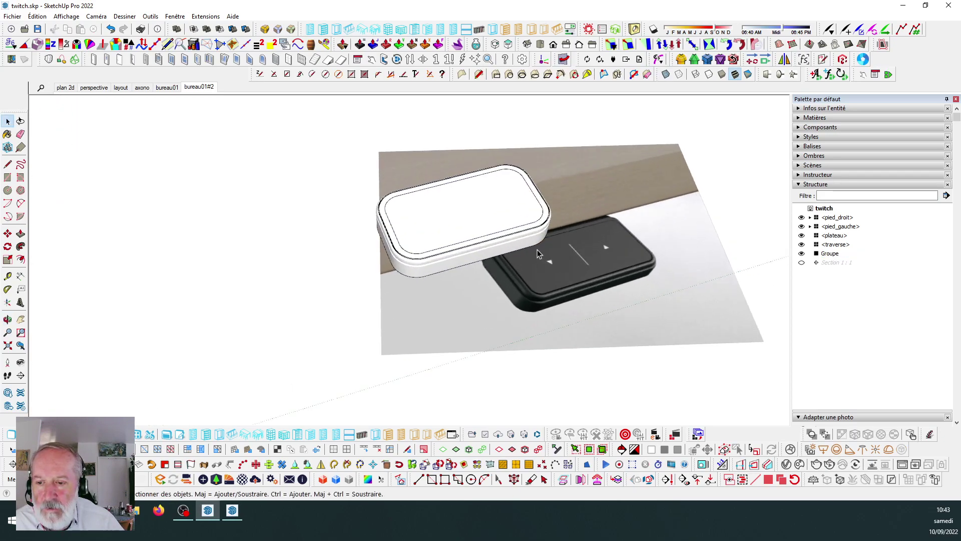
{"action": "scroll", "coordinate": [539, 251], "scroll_direction": "down", "scroll_amount": 3}
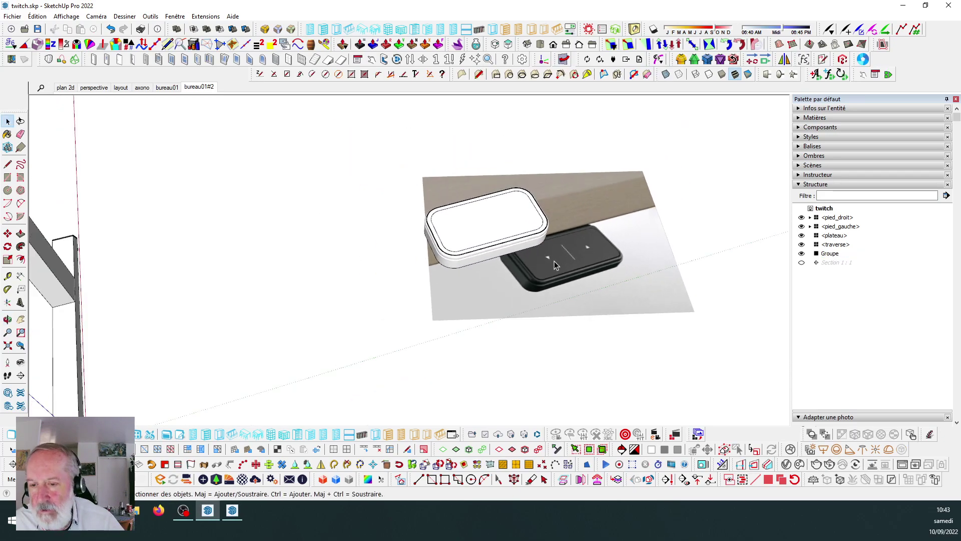
Move the reference image sideways so it lies clear of the box group.
{"action": "left_click", "coordinate": [567, 260]}
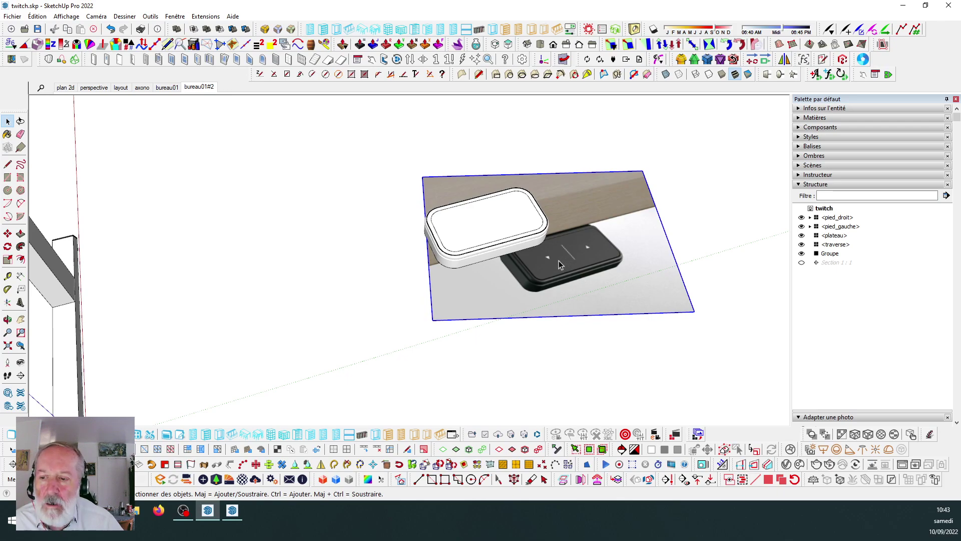
{"action": "left_click", "coordinate": [8, 233]}
{"action": "scroll", "coordinate": [258, 206], "scroll_direction": "down", "scroll_amount": 1}
{"action": "left_click", "coordinate": [253, 188]}
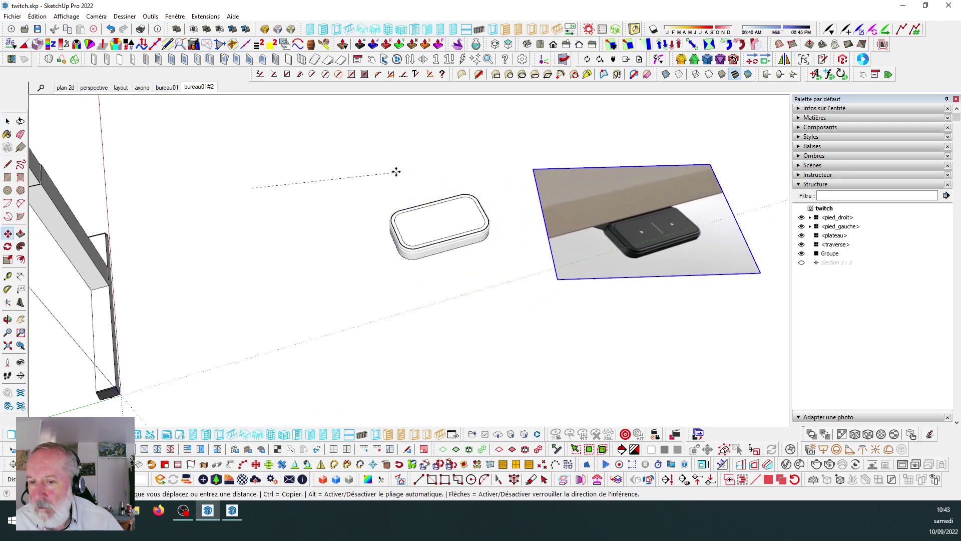
{"action": "left_click", "coordinate": [382, 165]}
Explode the reference image into a textured face.
{"action": "left_click", "coordinate": [7, 121]}
{"action": "left_click", "coordinate": [161, 190]}
{"action": "middle_click_drag", "start_coordinate": [373, 233], "coordinate": [441, 234]}
{"action": "scroll", "coordinate": [626, 221], "scroll_direction": "up", "scroll_amount": 2}
{"action": "right_click", "coordinate": [626, 218]}
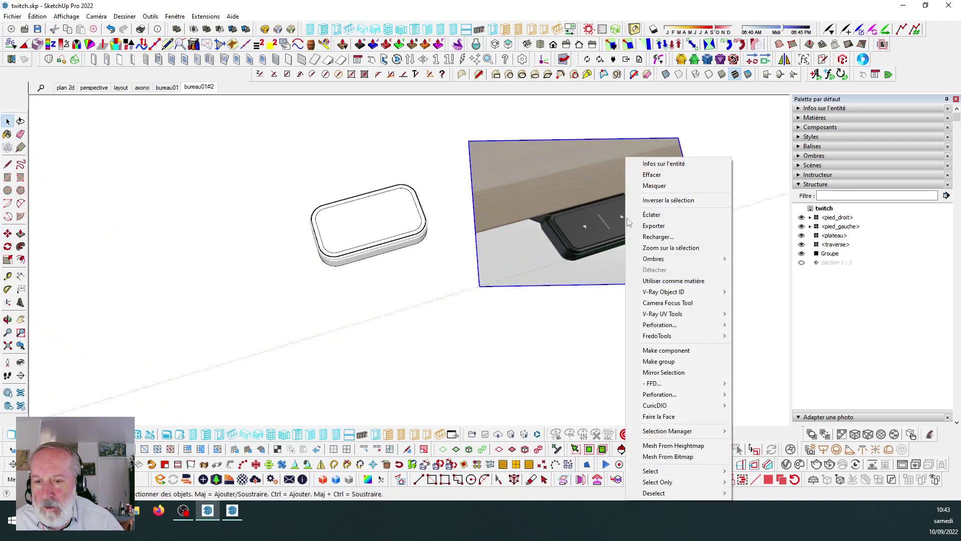
{"action": "left_click", "coordinate": [633, 213]}
{"action": "left_click", "coordinate": [756, 161]}
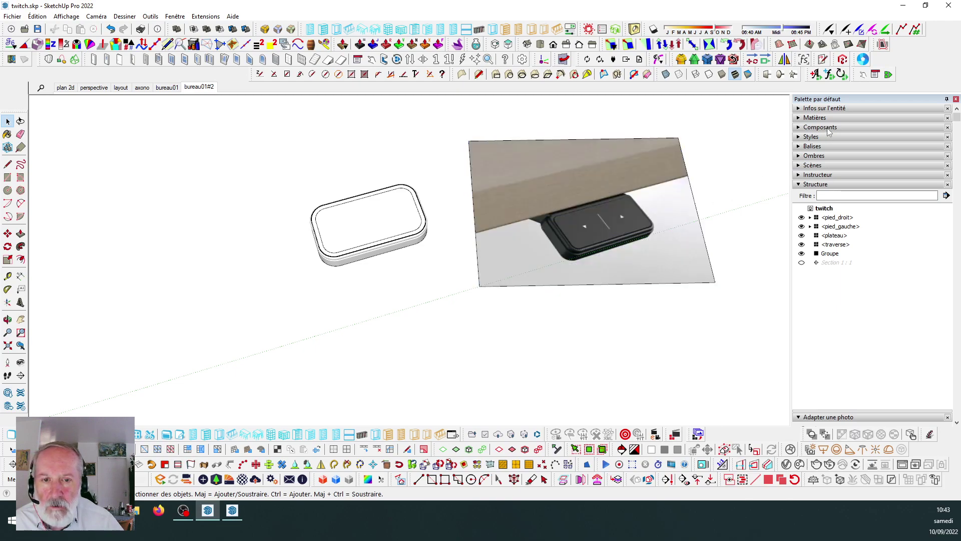
Sample the bureau03 texture from the exploded image as the current paint material.
{"action": "left_click", "coordinate": [825, 117]}
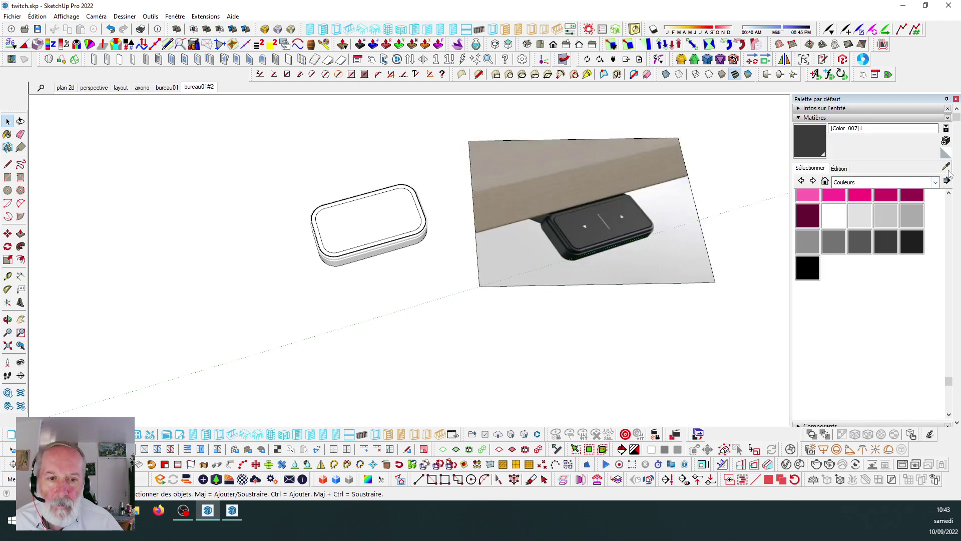
{"action": "key", "text": "b"}
{"action": "left_click", "coordinate": [634, 225], "text": "alt"}
Try painting the whole box group with the bureau03 texture, and undo it.
{"action": "left_click", "coordinate": [376, 211]}
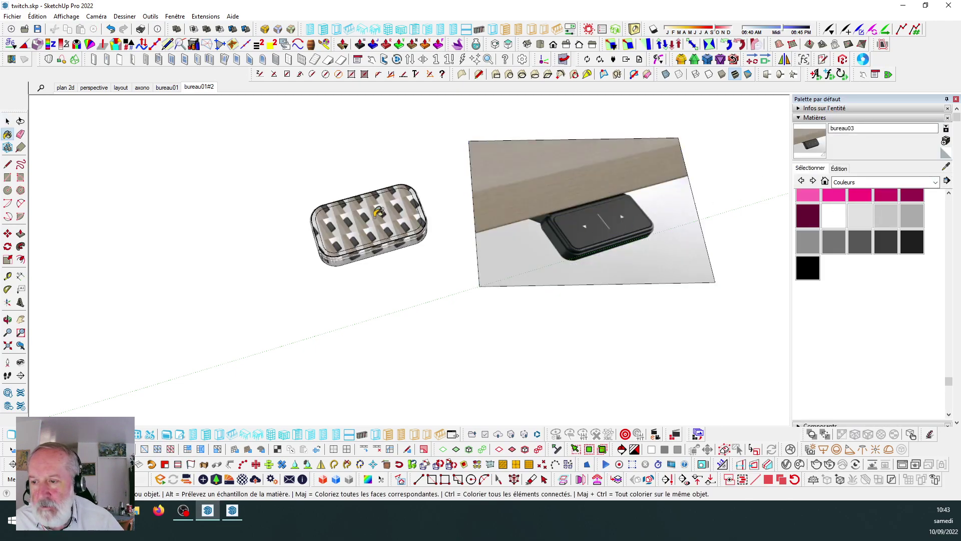
{"action": "scroll", "coordinate": [350, 215], "scroll_direction": "up", "scroll_amount": 5}
{"action": "scroll", "coordinate": [391, 208], "scroll_direction": "down", "scroll_amount": 3}
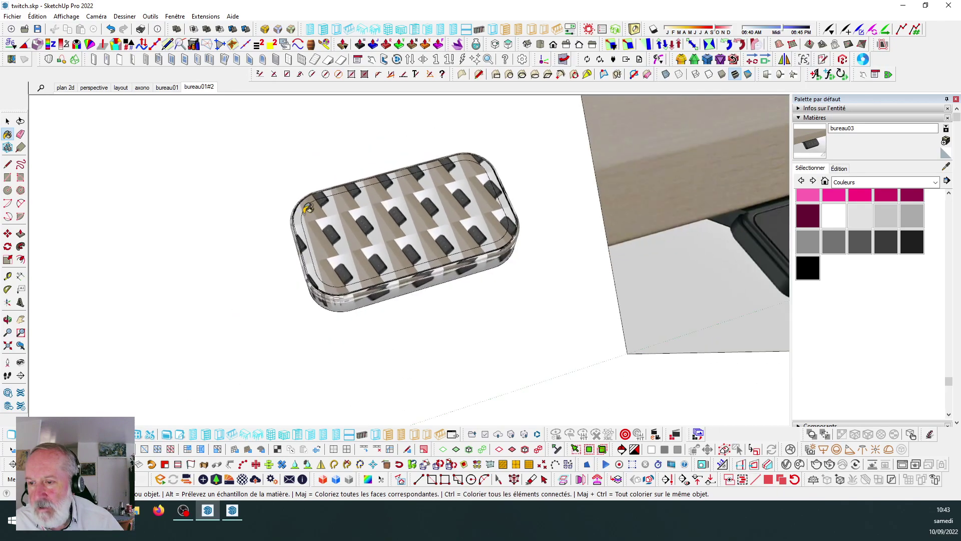
{"action": "left_click", "coordinate": [8, 121]}
{"action": "middle_click_drag", "start_coordinate": [422, 234], "coordinate": [332, 175]}
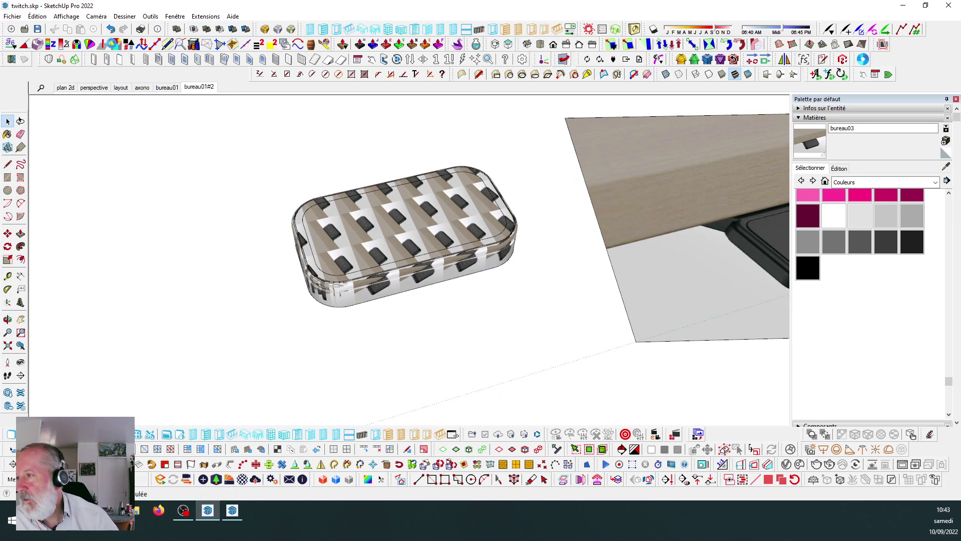
{"action": "left_click", "coordinate": [110, 31]}
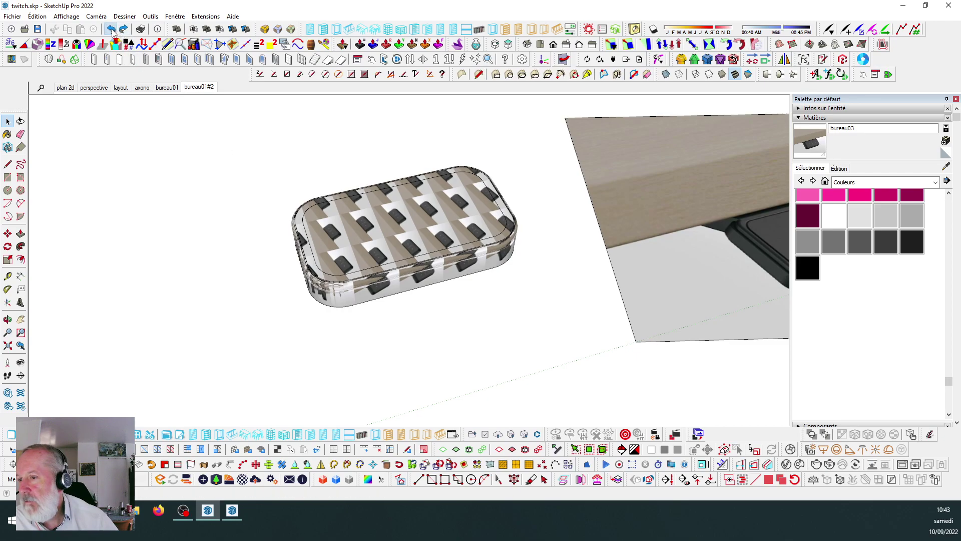
{"action": "left_click", "coordinate": [111, 31]}
Open the box group for editing and paint only its inner top face with the bureau03 texture.
{"action": "scroll", "coordinate": [420, 210], "scroll_direction": "up", "scroll_amount": 1}
{"action": "left_click", "coordinate": [358, 226]}
{"action": "scroll", "coordinate": [361, 224], "scroll_direction": "down", "scroll_amount": 2}
{"action": "scroll", "coordinate": [383, 221], "scroll_direction": "up", "scroll_amount": 1}
{"action": "double_click", "coordinate": [384, 221]}
{"action": "left_click", "coordinate": [375, 220]}
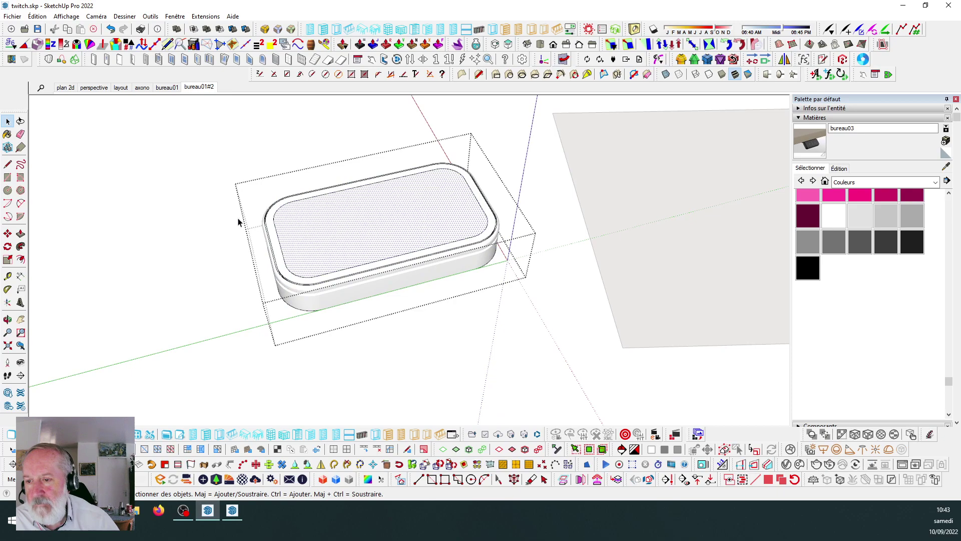
{"action": "scroll", "coordinate": [241, 220], "scroll_direction": "down", "scroll_amount": 2}
{"action": "key", "text": "b"}
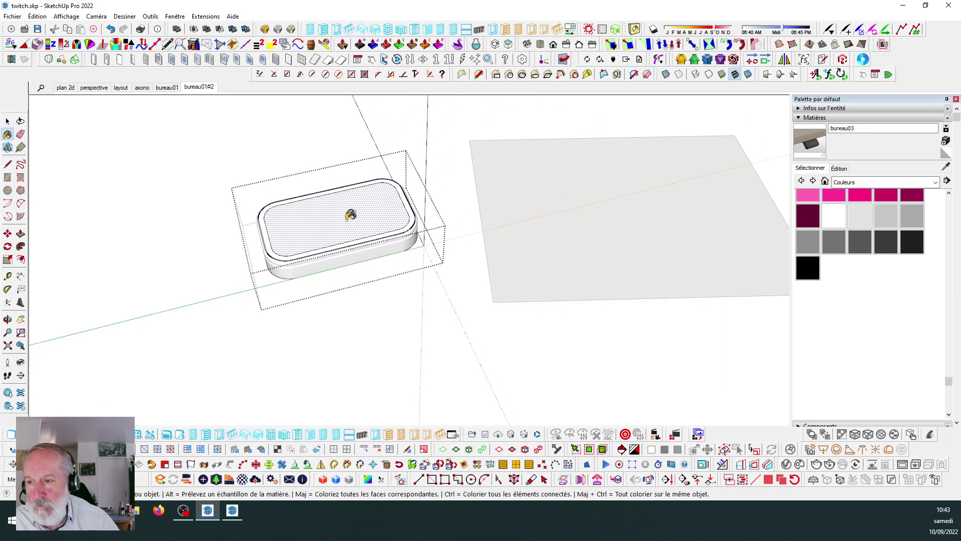
{"action": "left_click", "coordinate": [350, 215]}
{"action": "scroll", "coordinate": [347, 216], "scroll_direction": "up", "scroll_amount": 2}
{"action": "scroll", "coordinate": [364, 211], "scroll_direction": "down", "scroll_amount": 2}
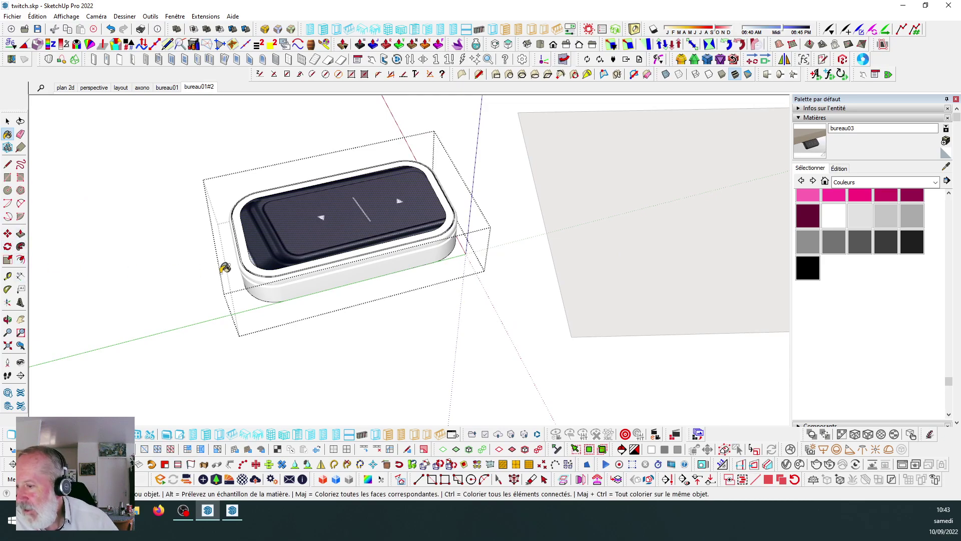
Start repositioning the texture on the box's inner top face and shift it so the pictured controller lies over the box.
{"action": "key", "text": "space"}
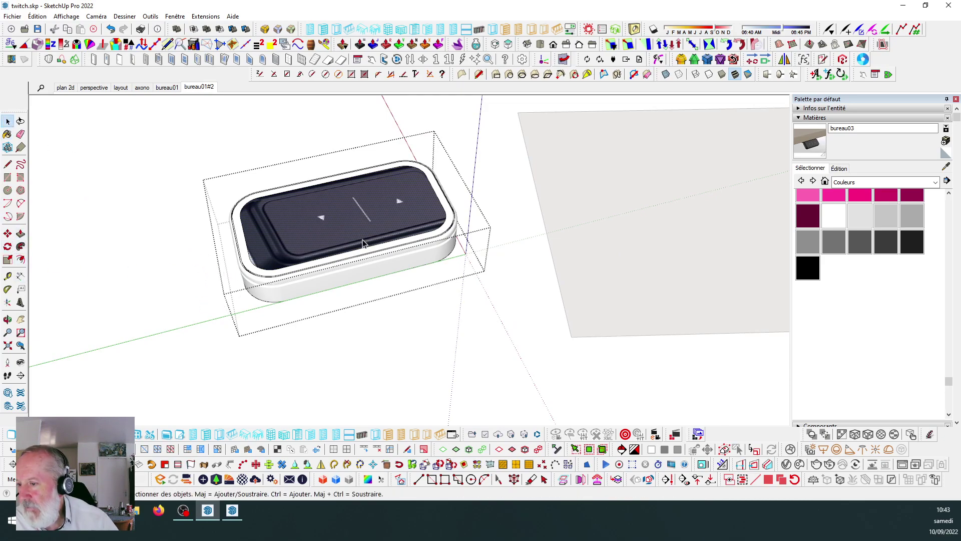
{"action": "right_click", "coordinate": [342, 226]}
{"action": "mouse_move", "coordinate": [386, 259]}
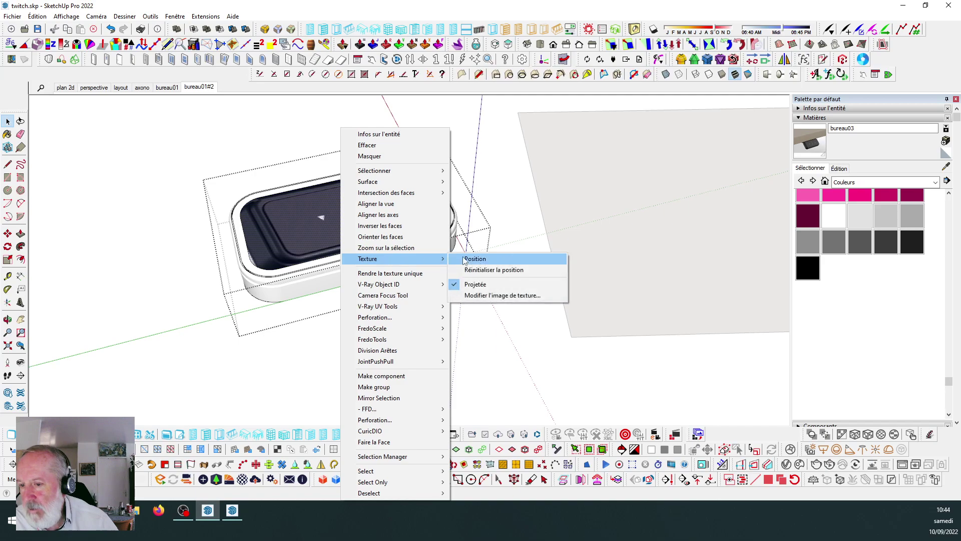
{"action": "left_click", "coordinate": [468, 259]}
{"action": "left_click_drag", "start_coordinate": [358, 212], "coordinate": [379, 220]}
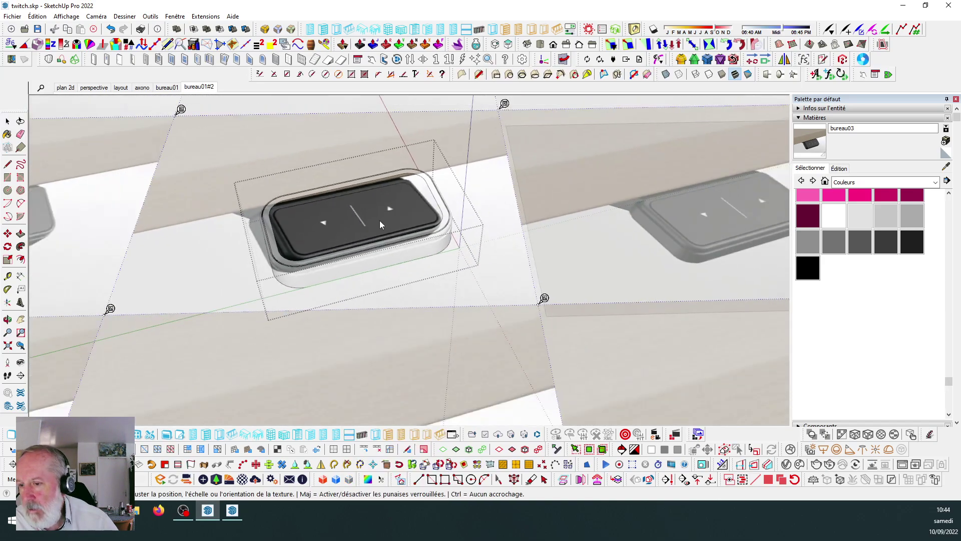
Relocate the four texture pins to the corners of the pictured controller's dark button plate.
{"action": "scroll", "coordinate": [295, 224], "scroll_direction": "up", "scroll_amount": 2}
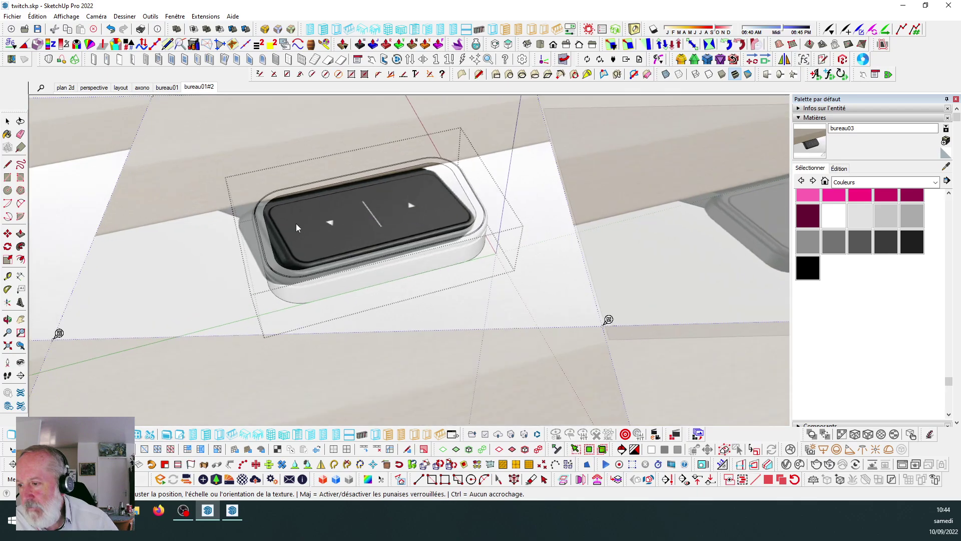
{"action": "scroll", "coordinate": [317, 222], "scroll_direction": "down", "scroll_amount": 1}
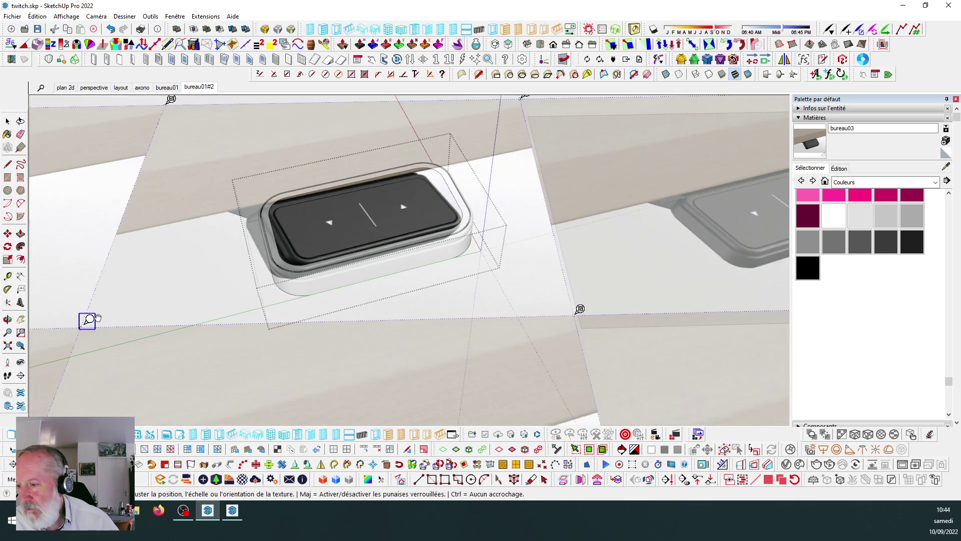
{"action": "scroll", "coordinate": [273, 236], "scroll_direction": "up", "scroll_amount": 5}
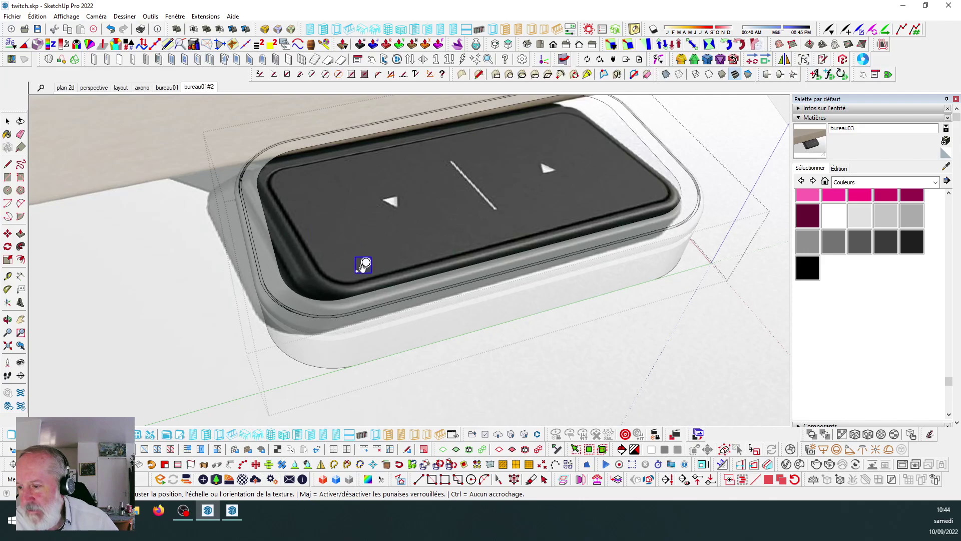
{"action": "scroll", "coordinate": [339, 278], "scroll_direction": "down", "scroll_amount": 4}
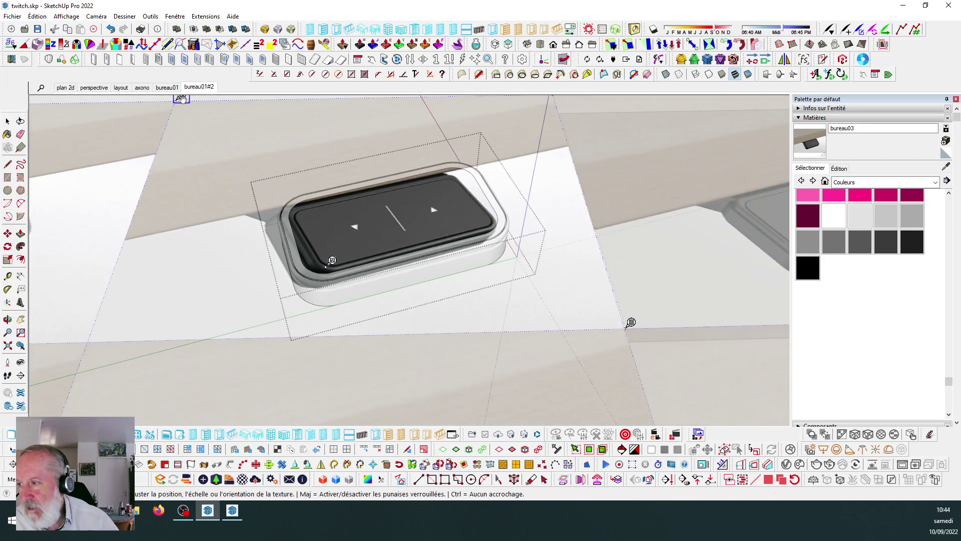
{"action": "scroll", "coordinate": [311, 180], "scroll_direction": "up", "scroll_amount": 3}
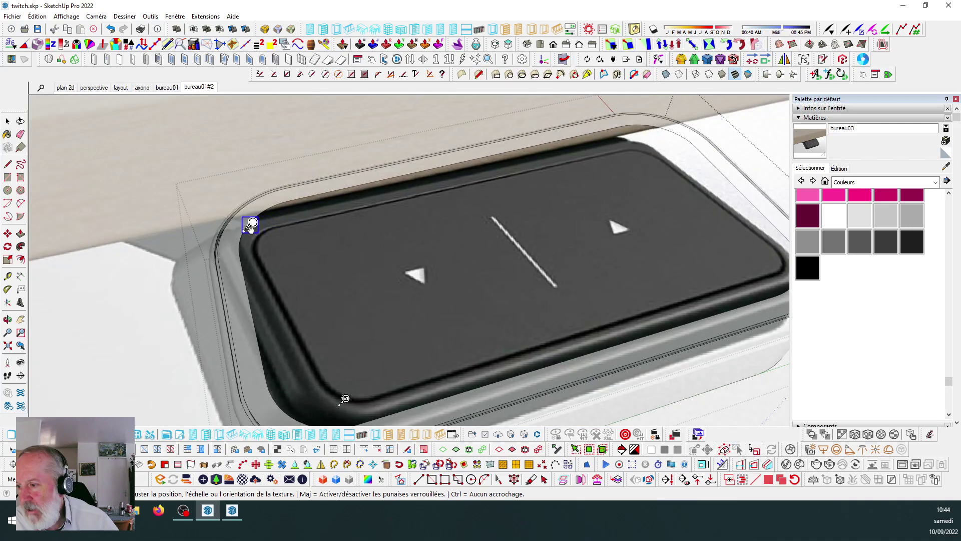
{"action": "scroll", "coordinate": [253, 230], "scroll_direction": "down", "scroll_amount": 5}
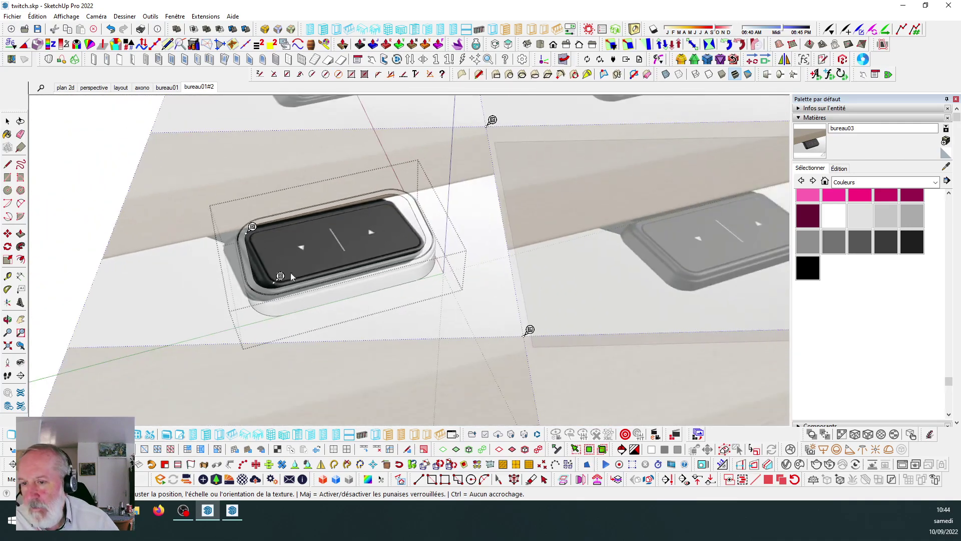
{"action": "scroll", "coordinate": [396, 185], "scroll_direction": "up", "scroll_amount": 6}
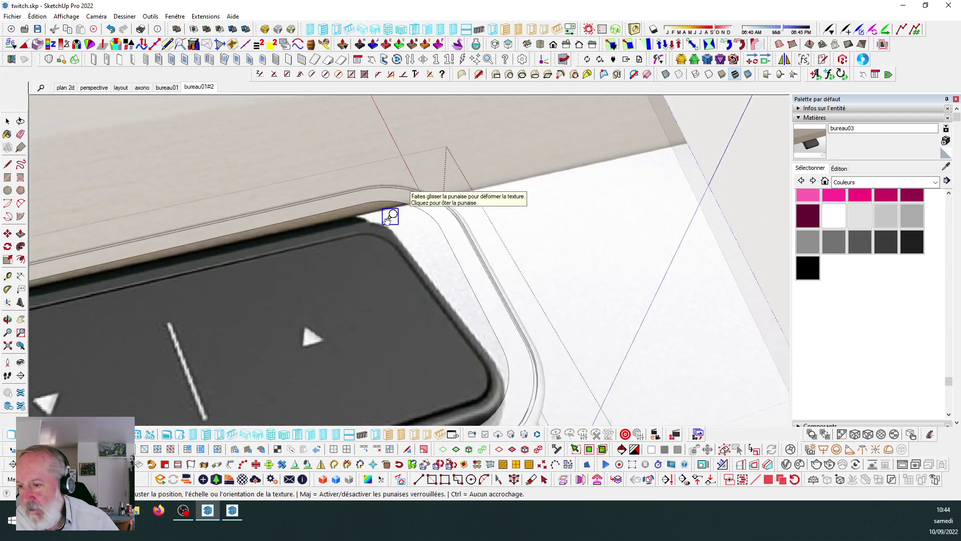
{"action": "scroll", "coordinate": [389, 214], "scroll_direction": "down", "scroll_amount": 6}
{"action": "scroll", "coordinate": [441, 215], "scroll_direction": "down", "scroll_amount": 3}
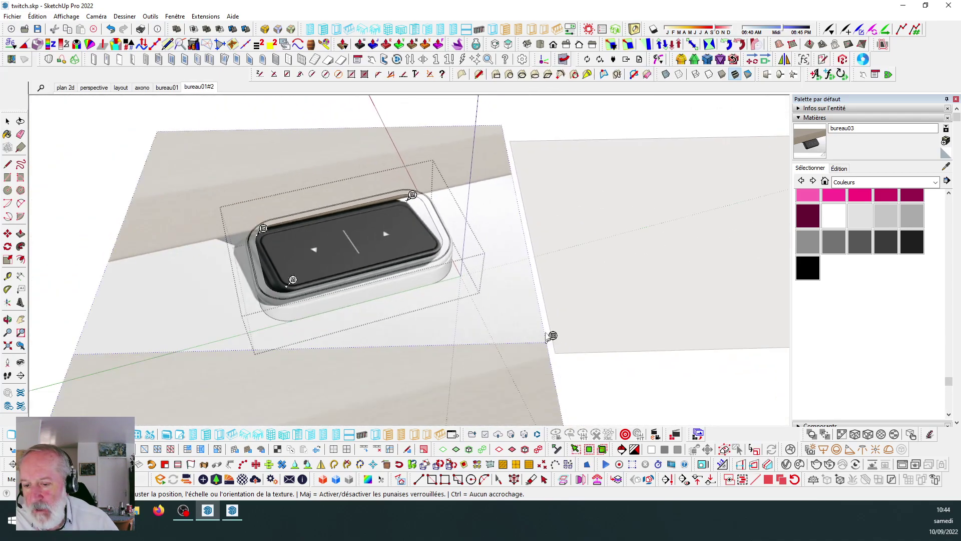
{"action": "scroll", "coordinate": [428, 236], "scroll_direction": "up", "scroll_amount": 6}
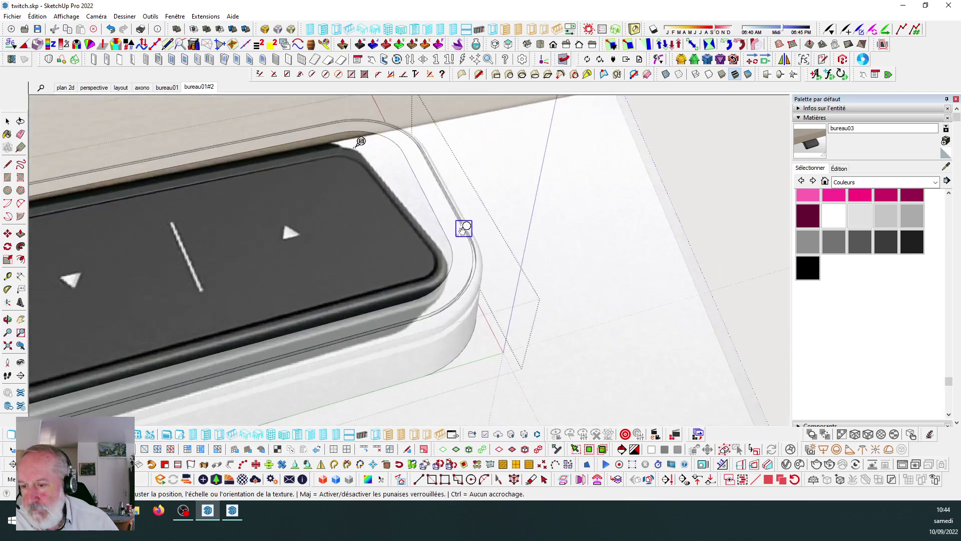
{"action": "scroll", "coordinate": [441, 291], "scroll_direction": "down", "scroll_amount": 4}
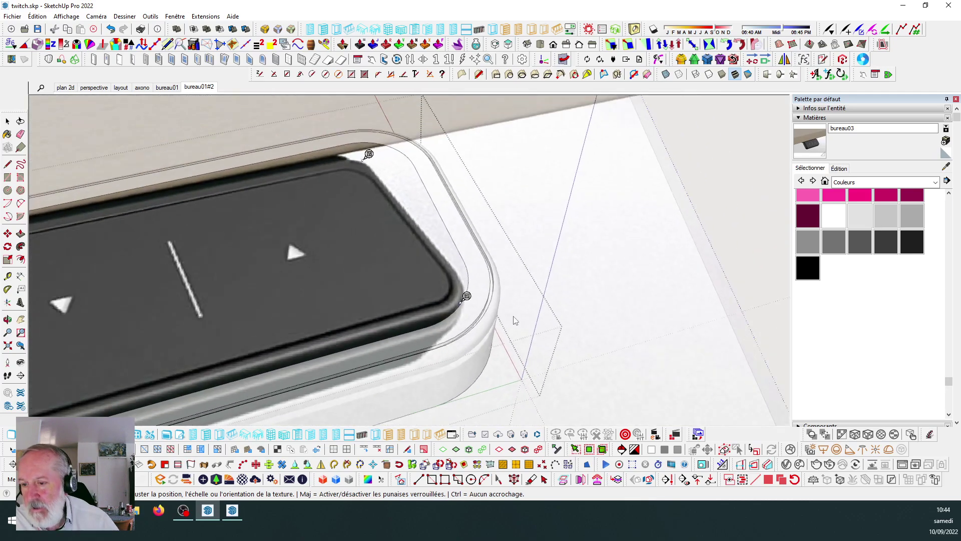
{"action": "scroll", "coordinate": [415, 205], "scroll_direction": "up", "scroll_amount": 4}
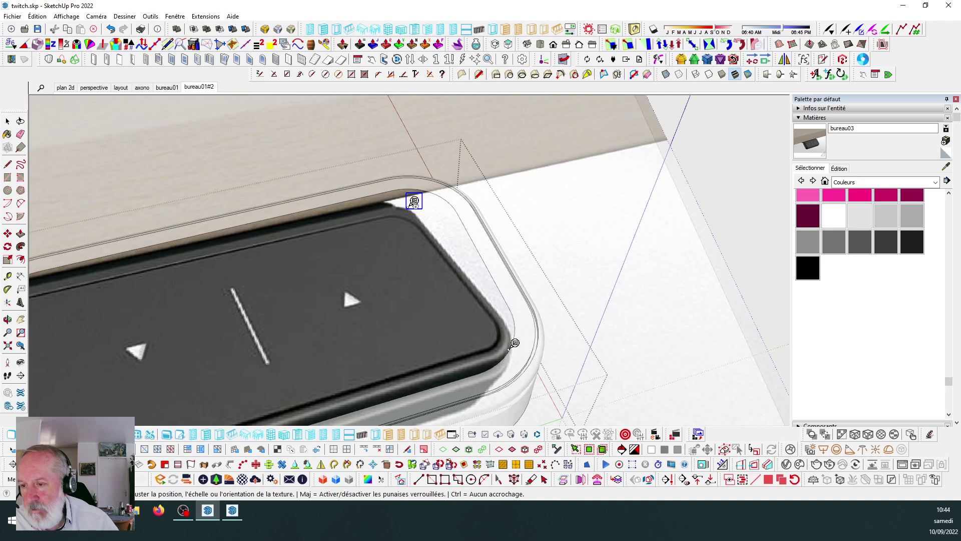
Stretch the texture at the up-arrow end by moving its two pins towards the top face's rounded corners.
{"action": "left_click_drag", "start_coordinate": [413, 201], "coordinate": [447, 190]}
{"action": "mouse_move", "coordinate": [515, 344]}
{"action": "left_mouse_down"}
{"action": "mouse_move", "coordinate": [519, 332]}
{"action": "mouse_move", "coordinate": [519, 344]}
{"action": "left_mouse_up"}
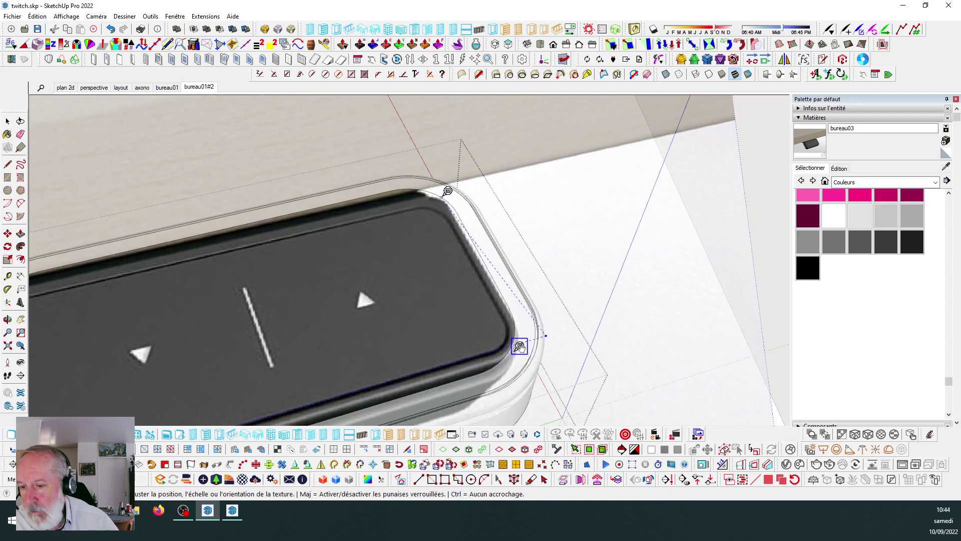
{"action": "scroll", "coordinate": [520, 228], "scroll_direction": "down", "scroll_amount": 3}
{"action": "scroll", "coordinate": [463, 199], "scroll_direction": "down", "scroll_amount": 1}
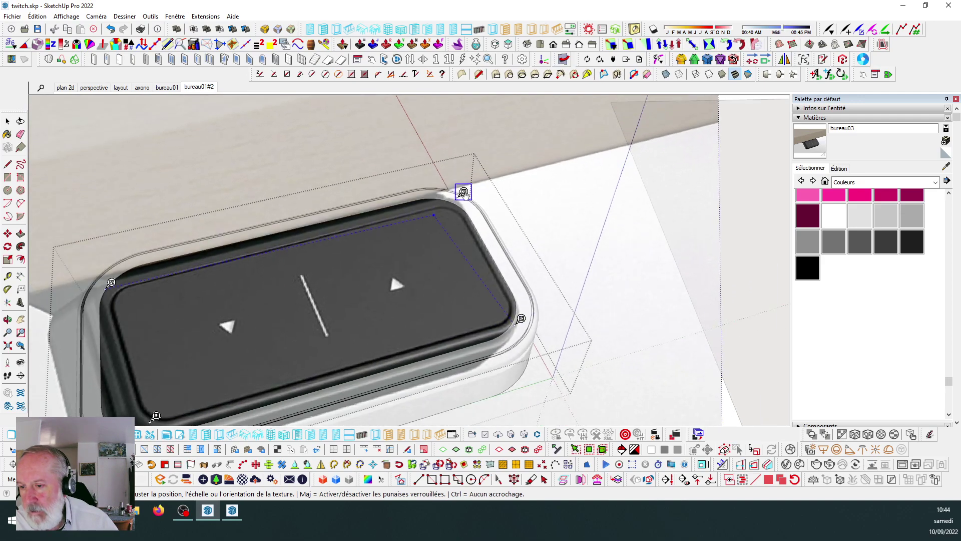
{"action": "scroll", "coordinate": [493, 195], "scroll_direction": "down", "scroll_amount": 2}
{"action": "scroll", "coordinate": [231, 287], "scroll_direction": "up", "scroll_amount": 2}
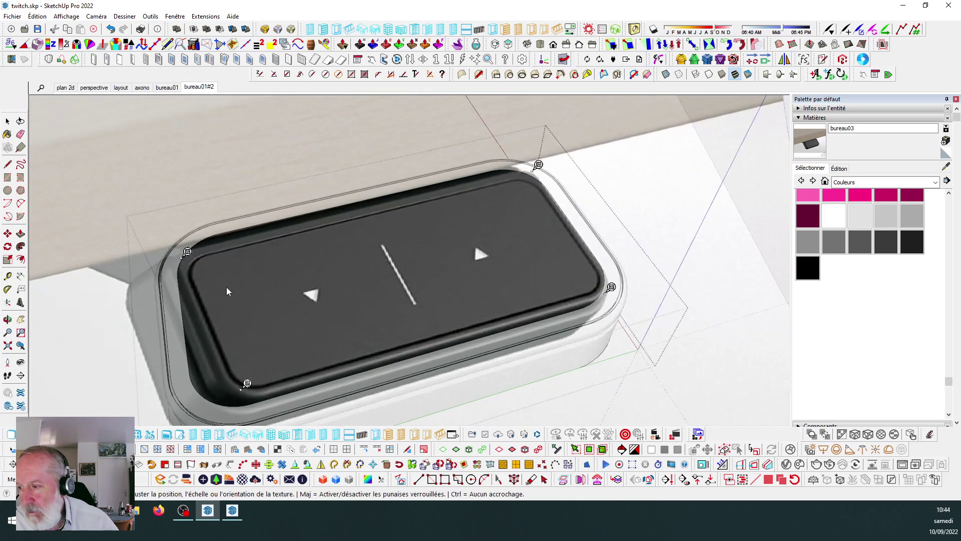
Stretch the texture at the down-arrow end by moving its pins towards the top face's corners.
{"action": "scroll", "coordinate": [289, 280], "scroll_direction": "down", "scroll_amount": 1}
{"action": "mouse_move", "coordinate": [256, 362]}
{"action": "left_mouse_down"}
{"action": "mouse_move", "coordinate": [255, 354]}
{"action": "mouse_move", "coordinate": [239, 369]}
{"action": "mouse_move", "coordinate": [242, 362]}
{"action": "left_mouse_up"}
{"action": "scroll", "coordinate": [204, 259], "scroll_direction": "up", "scroll_amount": 2}
{"action": "scroll", "coordinate": [212, 254], "scroll_direction": "up", "scroll_amount": 2}
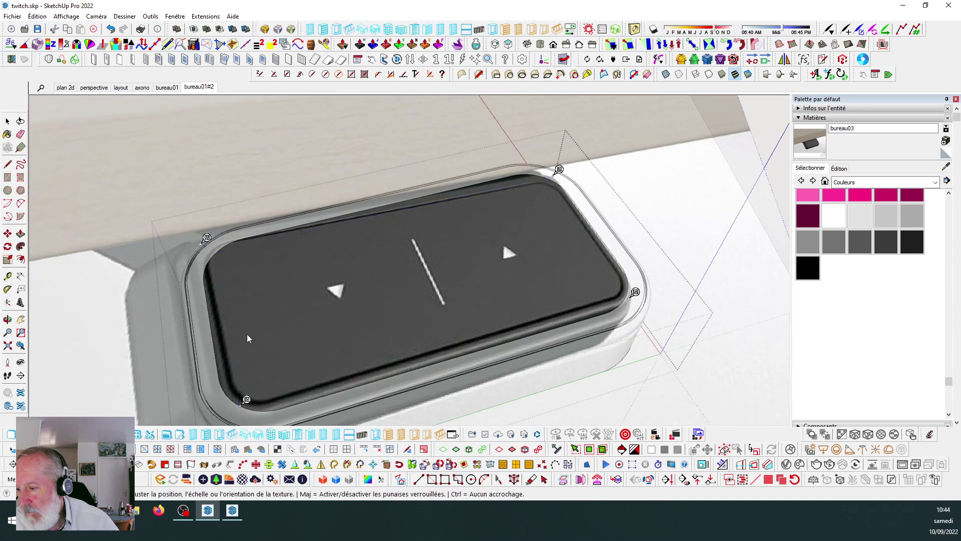
{"action": "scroll", "coordinate": [248, 345], "scroll_direction": "down", "scroll_amount": 3}
{"action": "scroll", "coordinate": [246, 386], "scroll_direction": "up", "scroll_amount": 3}
{"action": "left_click_drag", "start_coordinate": [244, 387], "coordinate": [236, 387]}
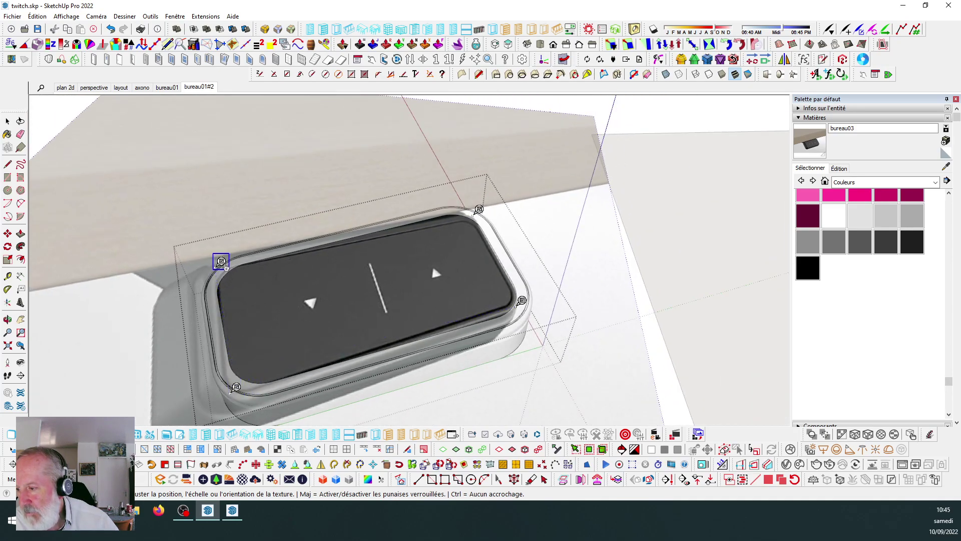
Refine the up-arrow end pins until the button plate fills the top face, finish the texture positioning and leave the box group.
{"action": "scroll", "coordinate": [221, 261], "scroll_direction": "down", "scroll_amount": 2}
{"action": "scroll", "coordinate": [476, 212], "scroll_direction": "up", "scroll_amount": 3}
{"action": "left_click_drag", "start_coordinate": [476, 212], "coordinate": [477, 195]}
{"action": "left_click_drag", "start_coordinate": [523, 315], "coordinate": [542, 328]}
{"action": "scroll", "coordinate": [479, 250], "scroll_direction": "down", "scroll_amount": 4}
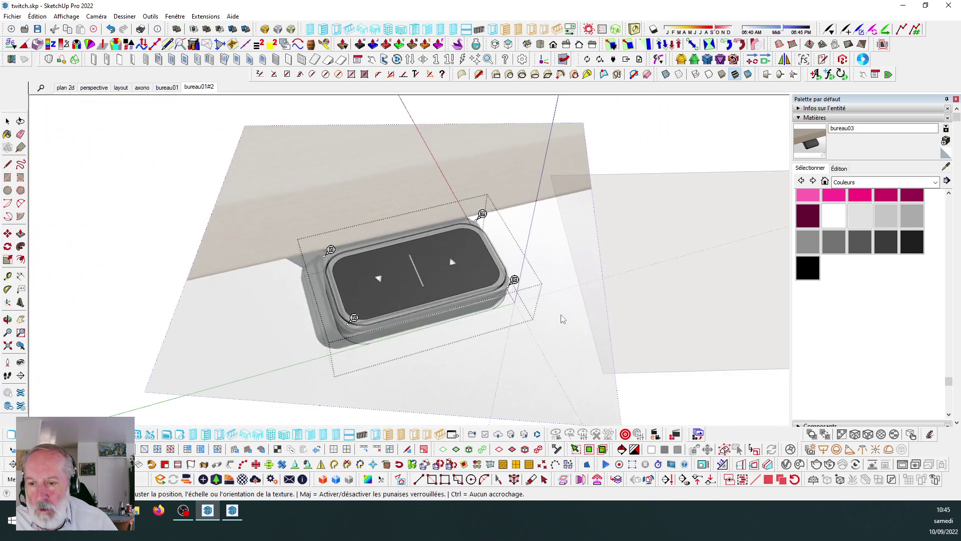
{"action": "left_click", "coordinate": [673, 390]}
{"action": "scroll", "coordinate": [423, 279], "scroll_direction": "up", "scroll_amount": 2}
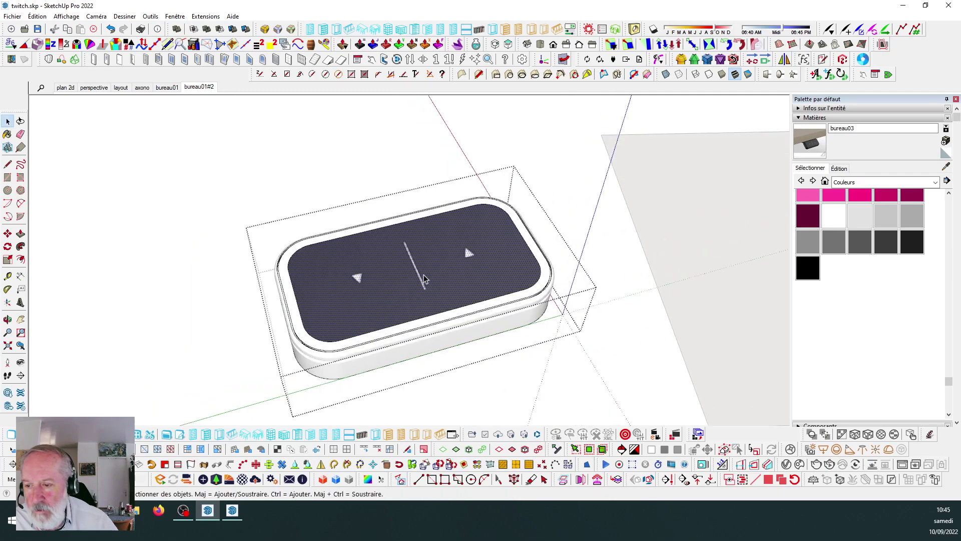
{"action": "left_click", "coordinate": [331, 174]}
Examine the textured controller box beside the reference image.
{"action": "scroll", "coordinate": [338, 234], "scroll_direction": "down", "scroll_amount": 3}
{"action": "middle_click_drag", "start_coordinate": [389, 283], "coordinate": [395, 258]}
{"action": "scroll", "coordinate": [391, 257], "scroll_direction": "down", "scroll_amount": 2}
{"action": "scroll", "coordinate": [388, 254], "scroll_direction": "up", "scroll_amount": 5}
{"action": "scroll", "coordinate": [388, 256], "scroll_direction": "down", "scroll_amount": 3}
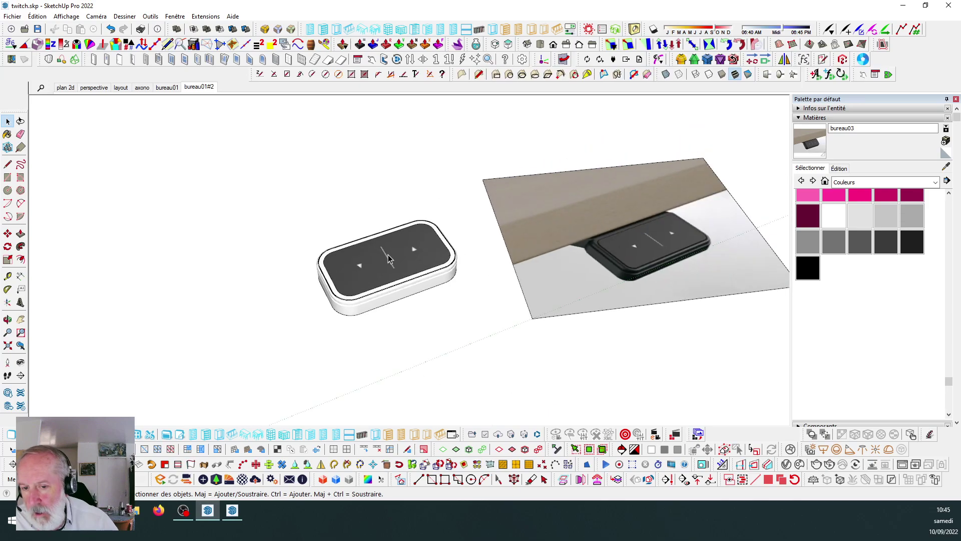
{"action": "scroll", "coordinate": [389, 259], "scroll_direction": "up", "scroll_amount": 1}
{"action": "scroll", "coordinate": [385, 260], "scroll_direction": "down", "scroll_amount": 1}
{"action": "scroll", "coordinate": [380, 265], "scroll_direction": "up", "scroll_amount": 1}
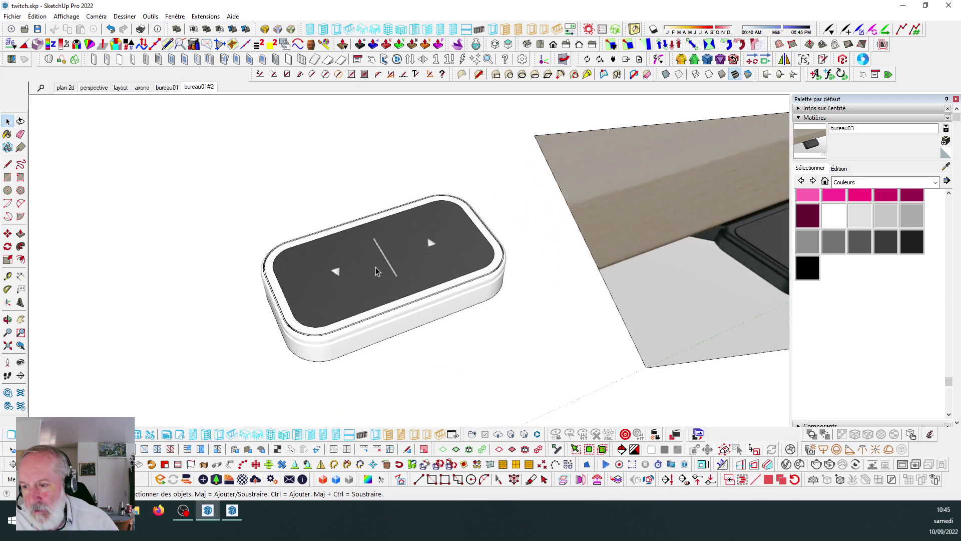
{"action": "left_click", "coordinate": [379, 270]}
{"action": "scroll", "coordinate": [381, 270], "scroll_direction": "down", "scroll_amount": 1}
{"action": "left_click", "coordinate": [429, 343]}
{"action": "scroll", "coordinate": [365, 270], "scroll_direction": "up", "scroll_amount": 1}
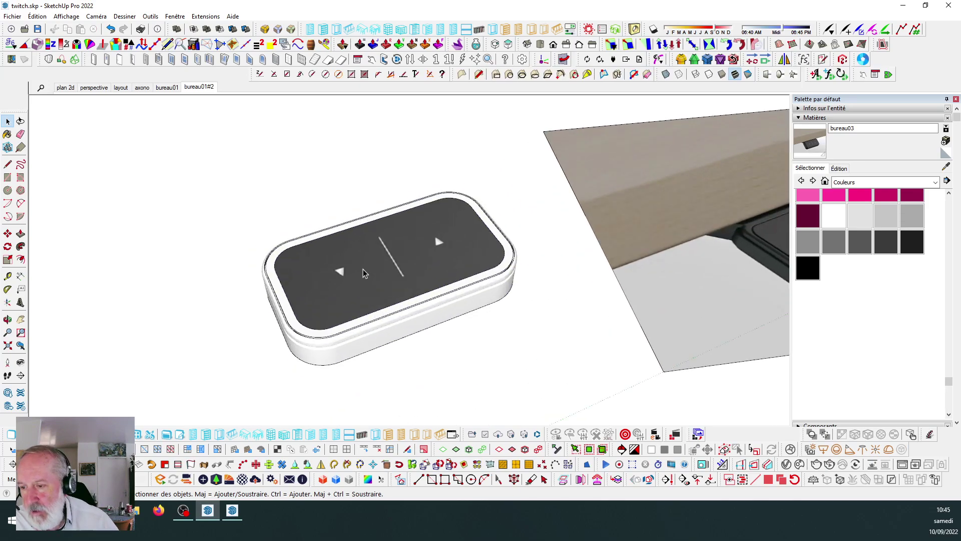
{"action": "scroll", "coordinate": [365, 272], "scroll_direction": "down", "scroll_amount": 1}
{"action": "scroll", "coordinate": [343, 271], "scroll_direction": "down", "scroll_amount": 1}
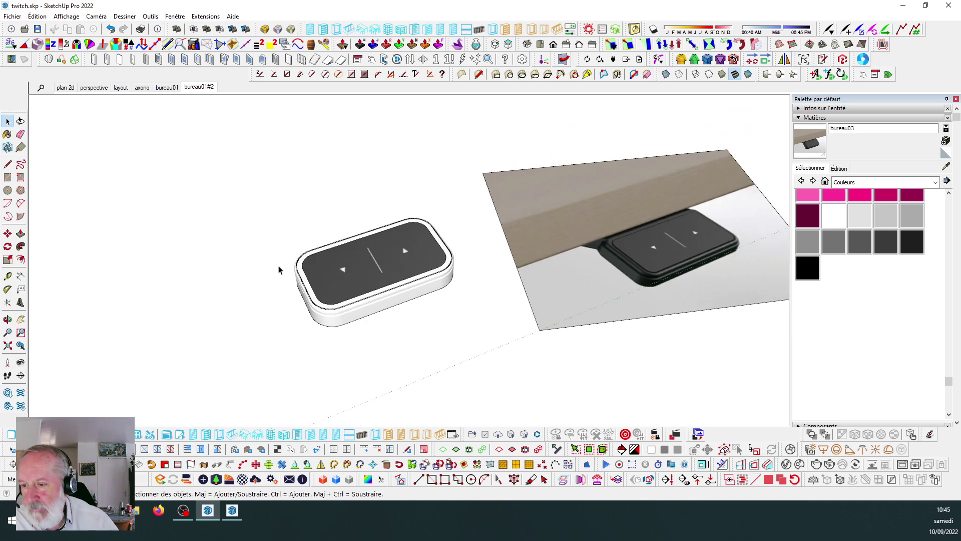
{"action": "scroll", "coordinate": [280, 270], "scroll_direction": "down", "scroll_amount": 1}
Draw a small rectangle on the plain dark area beside the down arrow in the reference image.
{"action": "scroll", "coordinate": [438, 303], "scroll_direction": "up", "scroll_amount": 6}
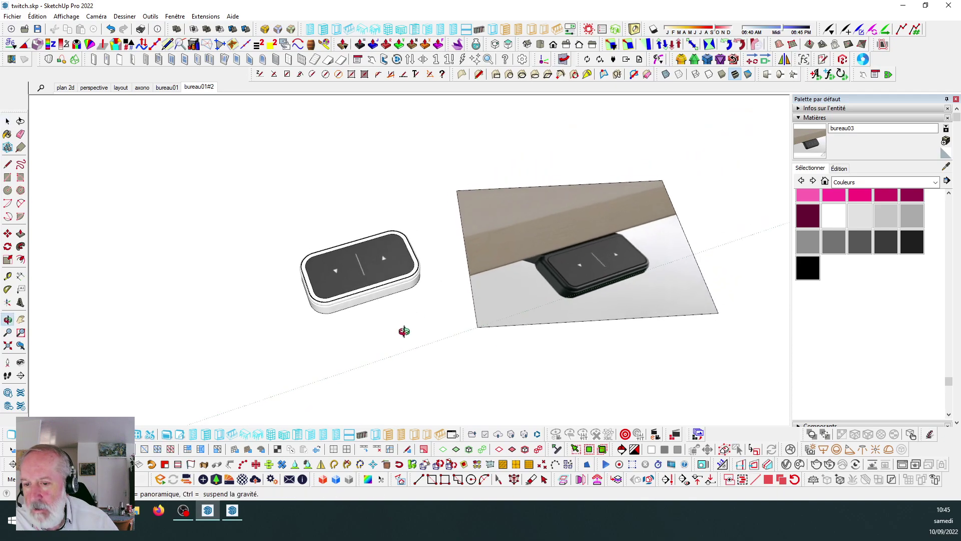
{"action": "scroll", "coordinate": [383, 270], "scroll_direction": "down", "scroll_amount": 3}
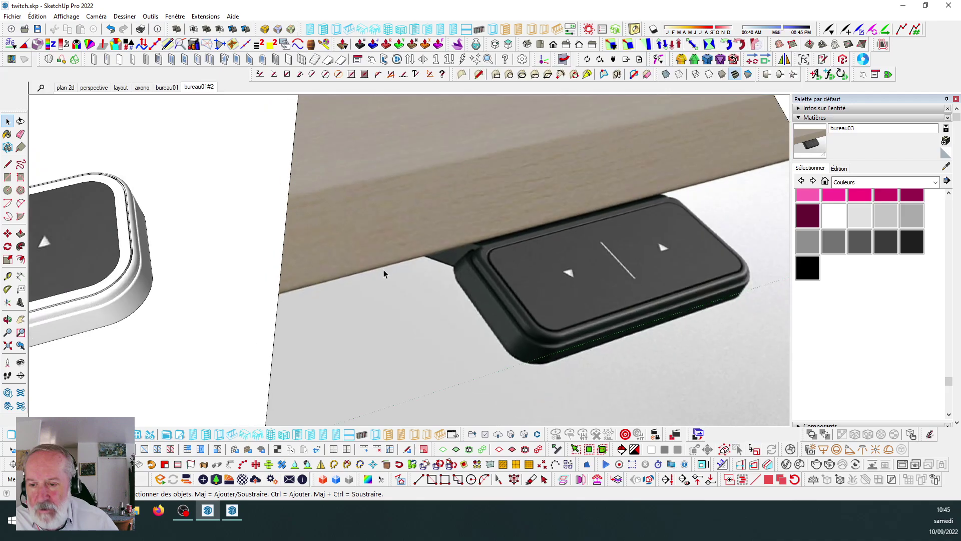
{"action": "scroll", "coordinate": [535, 266], "scroll_direction": "up", "scroll_amount": 2}
{"action": "left_click", "coordinate": [374, 261]}
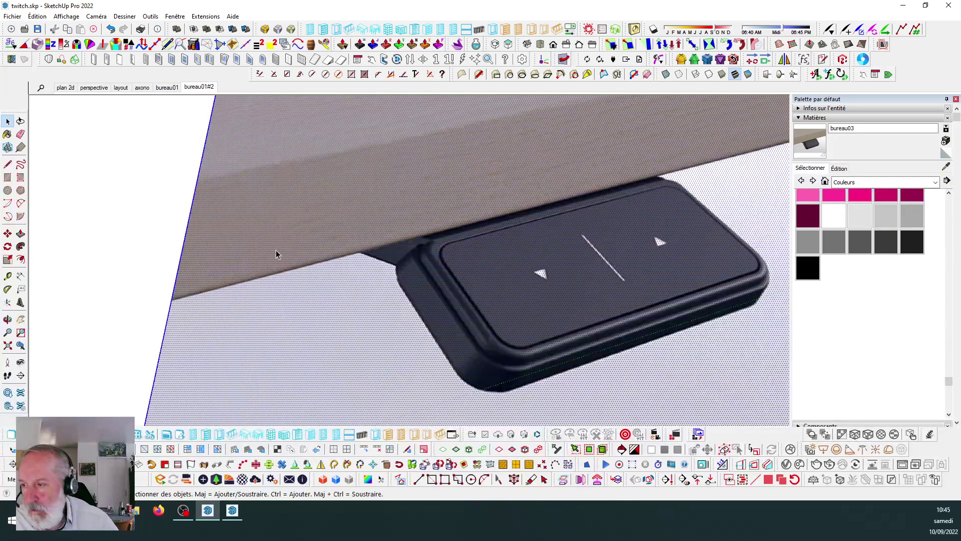
{"action": "scroll", "coordinate": [276, 250], "scroll_direction": "down", "scroll_amount": 1}
{"action": "left_click", "coordinate": [7, 178]}
{"action": "scroll", "coordinate": [489, 246], "scroll_direction": "up", "scroll_amount": 1}
{"action": "scroll", "coordinate": [488, 245], "scroll_direction": "up", "scroll_amount": 1}
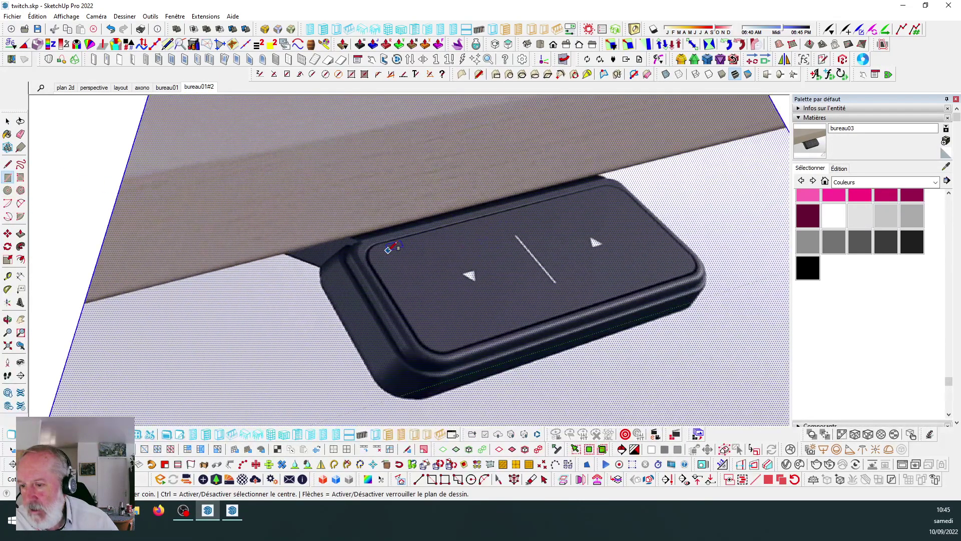
{"action": "left_click", "coordinate": [390, 254]}
{"action": "left_click", "coordinate": [449, 291]}
{"action": "scroll", "coordinate": [465, 243], "scroll_direction": "down", "scroll_amount": 1}
Select the small rectangle on the reference image and make its texture unique.
{"action": "key", "text": "space"}
{"action": "left_click", "coordinate": [422, 273]}
{"action": "right_click", "coordinate": [434, 271]}
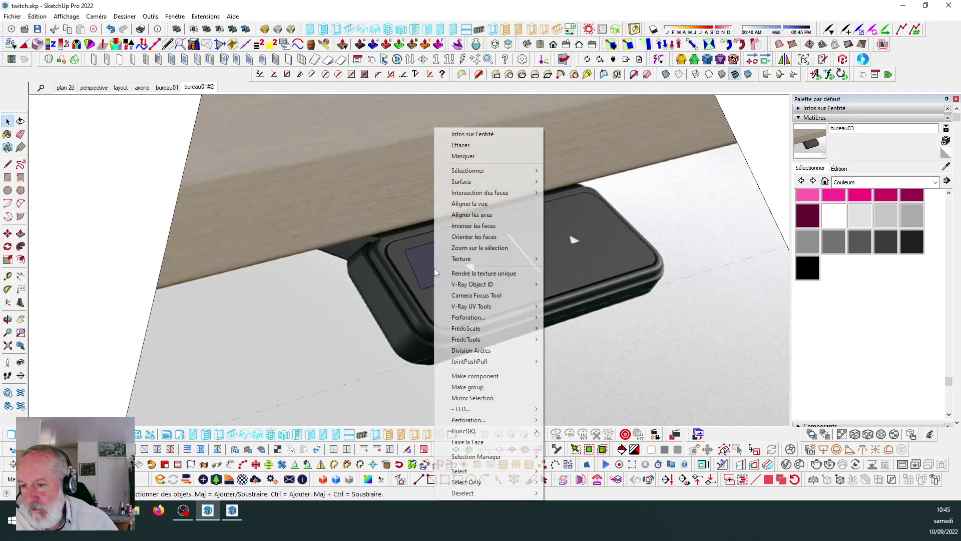
{"action": "left_click", "coordinate": [485, 274]}
Sample the small rectangle's unique material and turn off its texture image to keep only the solid dark grey colour.
{"action": "left_click", "coordinate": [945, 167]}
{"action": "left_click", "coordinate": [426, 263]}
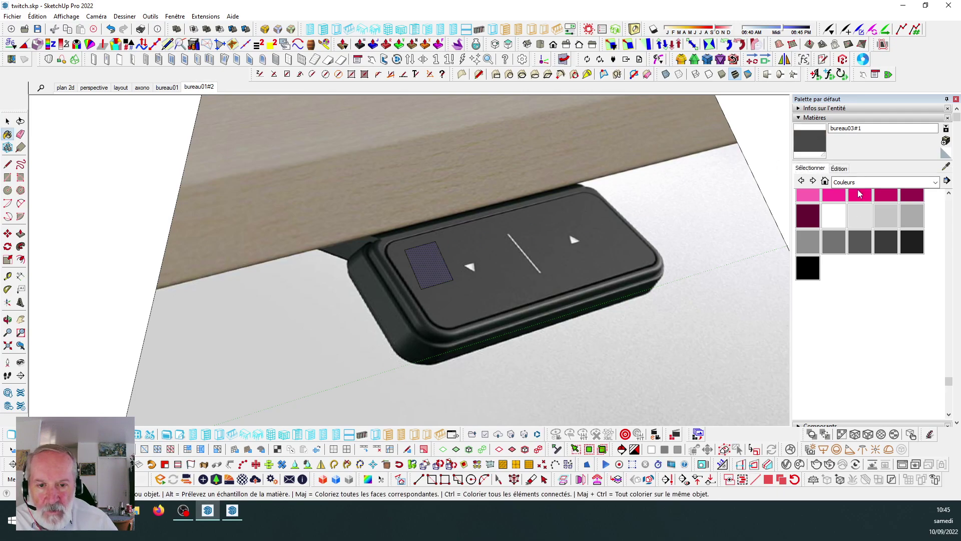
{"action": "left_click", "coordinate": [837, 169]}
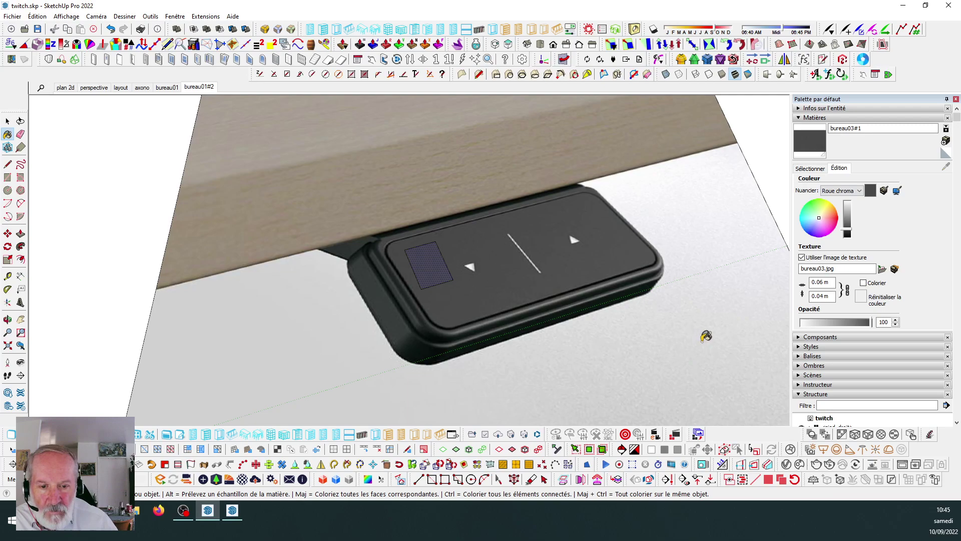
{"action": "left_click", "coordinate": [802, 258]}
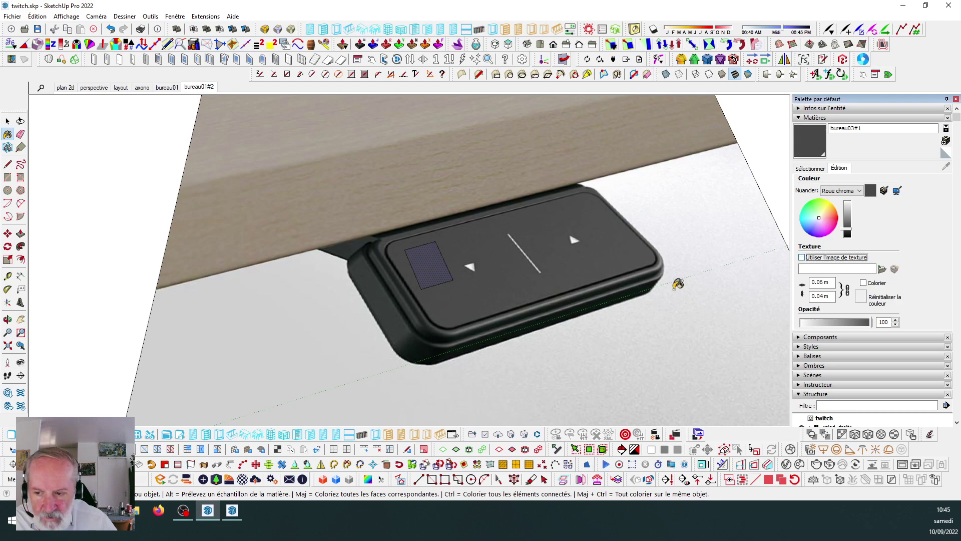
{"action": "scroll", "coordinate": [586, 279], "scroll_direction": "down", "scroll_amount": 4}
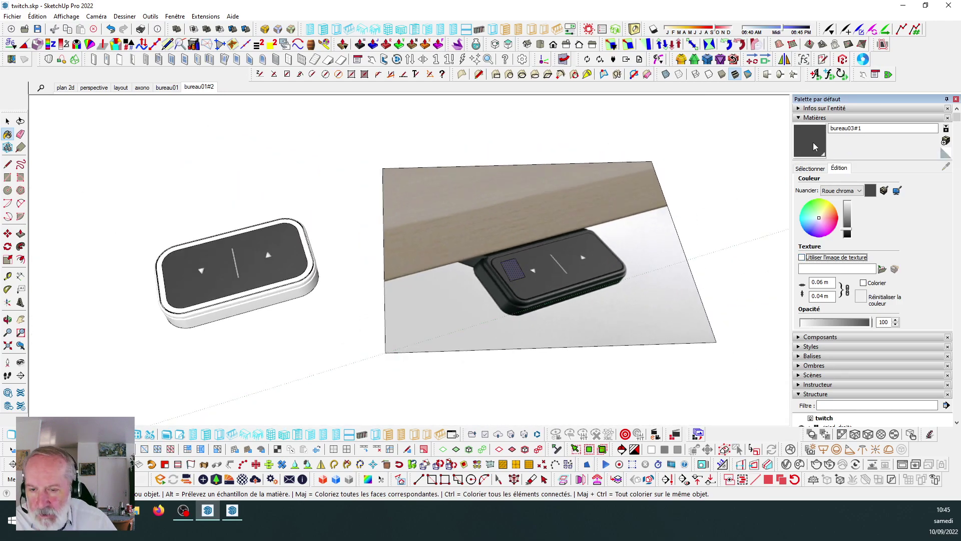
{"action": "scroll", "coordinate": [300, 260], "scroll_direction": "up", "scroll_amount": 3}
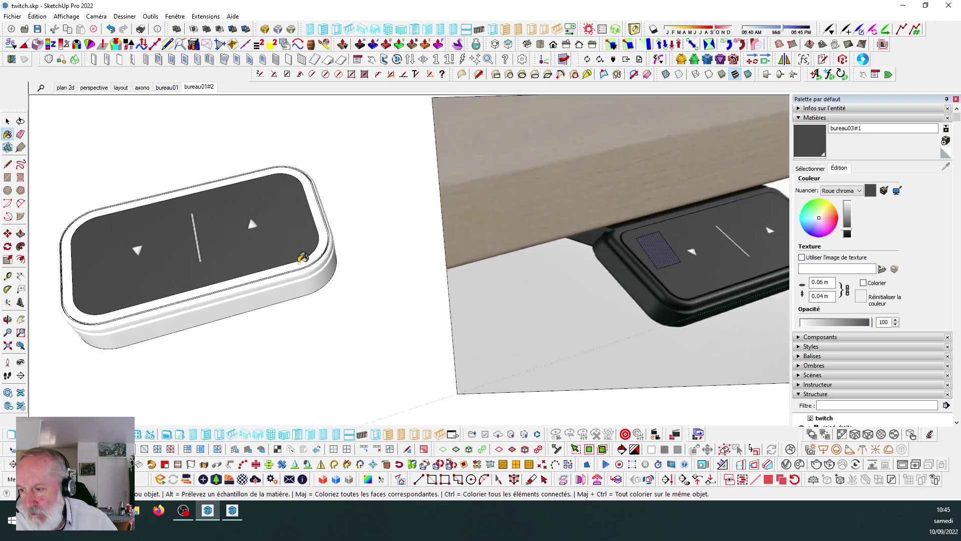
Paint the still white frame and sides of the controller box with the solid dark grey material.
{"action": "left_click", "coordinate": [311, 260]}
{"action": "scroll", "coordinate": [338, 241], "scroll_direction": "down", "scroll_amount": 4}
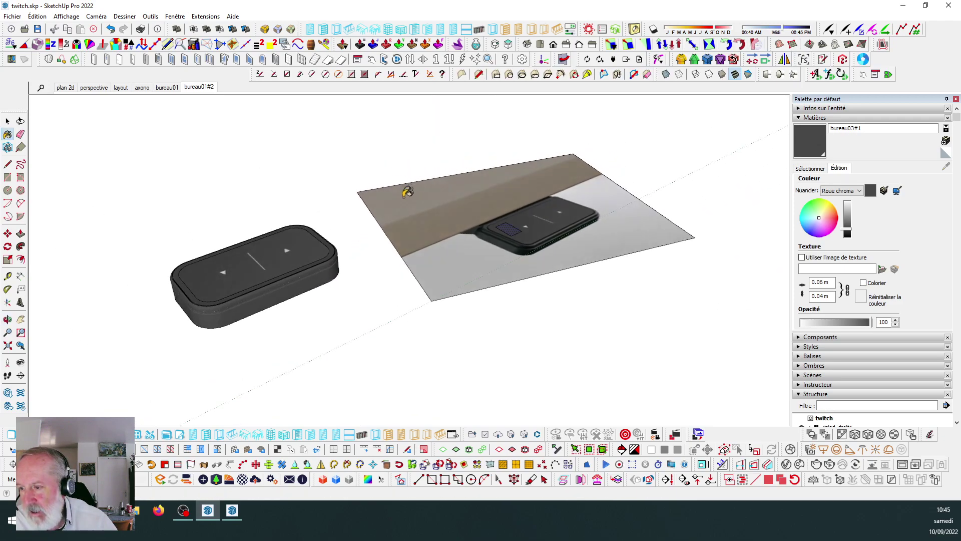
{"action": "left_click", "coordinate": [8, 122]}
{"action": "middle_click_drag", "start_coordinate": [335, 289], "coordinate": [325, 325]}
{"action": "scroll", "coordinate": [354, 286], "scroll_direction": "up", "scroll_amount": 3}
{"action": "middle_click_drag", "start_coordinate": [379, 303], "coordinate": [310, 280]}
{"action": "scroll", "coordinate": [253, 278], "scroll_direction": "up", "scroll_amount": 3}
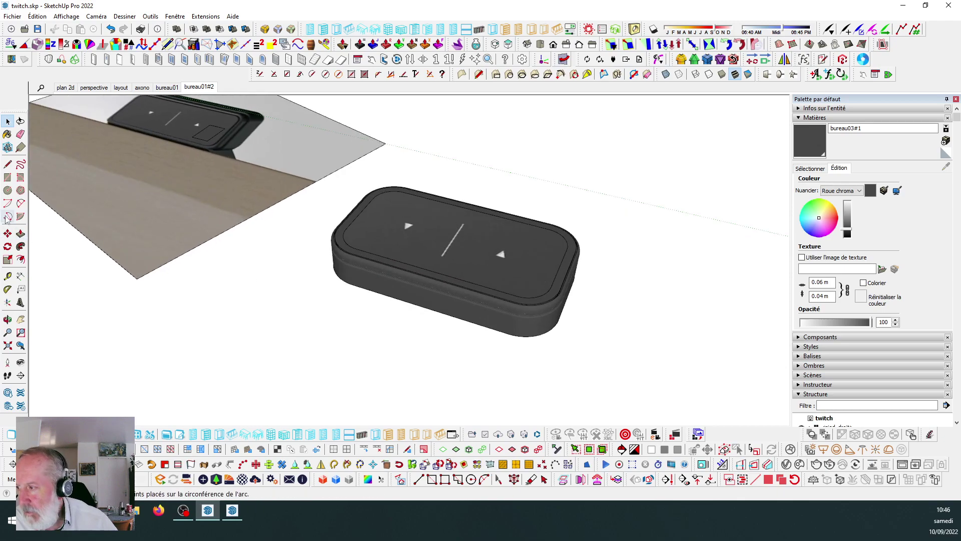
Draw a low rectangle on one long side face of the controller box.
{"action": "left_click", "coordinate": [8, 177]}
{"action": "middle_click_drag", "start_coordinate": [313, 296], "coordinate": [393, 254]}
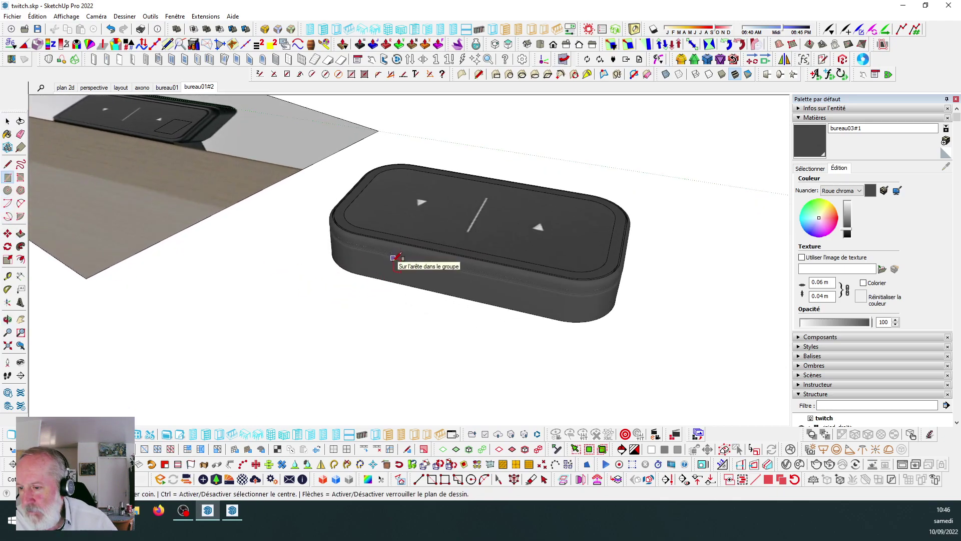
{"action": "left_click", "coordinate": [393, 258]}
{"action": "left_click", "coordinate": [520, 310]}
Push/Pull the rectangle outward from the box's long side to form a flat mounting block.
{"action": "middle_click_drag", "start_coordinate": [523, 307], "coordinate": [392, 277]}
{"action": "scroll", "coordinate": [390, 282], "scroll_direction": "down", "scroll_amount": 3}
{"action": "middle_click_drag", "start_coordinate": [326, 283], "coordinate": [571, 259]}
{"action": "scroll", "coordinate": [347, 282], "scroll_direction": "up", "scroll_amount": 3}
{"action": "scroll", "coordinate": [406, 273], "scroll_direction": "up", "scroll_amount": 2}
{"action": "left_click", "coordinate": [21, 233]}
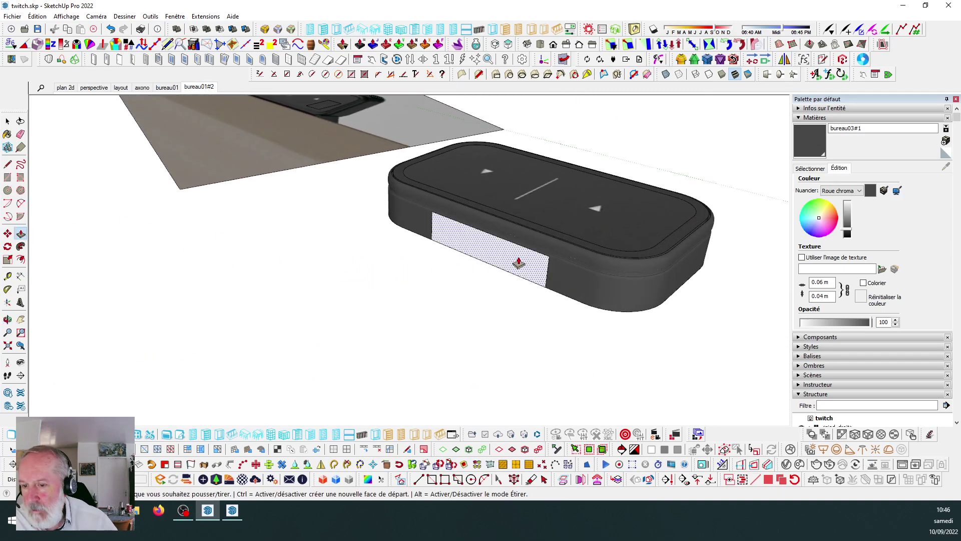
{"action": "left_click", "coordinate": [518, 263]}
{"action": "left_click", "coordinate": [465, 273]}
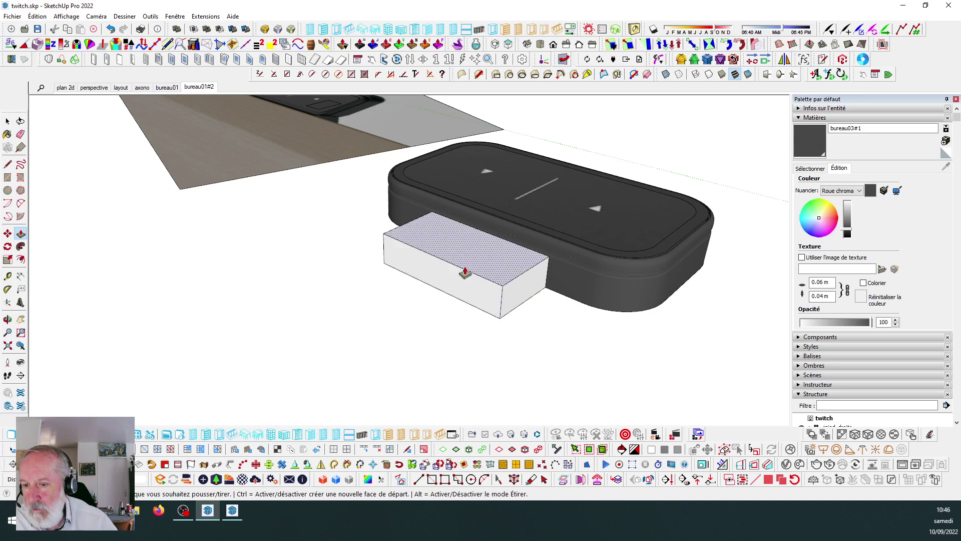
Extend both short ends of the mounting block outward so that it runs nearly the full length of the box.
{"action": "scroll", "coordinate": [465, 273], "scroll_direction": "down", "scroll_amount": 5}
{"action": "middle_click_drag", "start_coordinate": [579, 272], "coordinate": [311, 322]}
{"action": "scroll", "coordinate": [310, 322], "scroll_direction": "up", "scroll_amount": 4}
{"action": "left_click", "coordinate": [338, 295]}
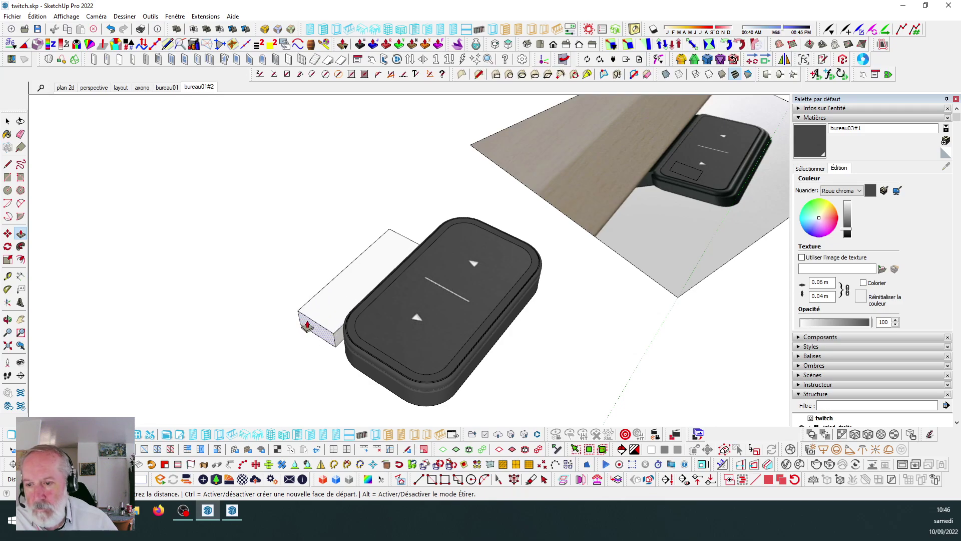
{"action": "left_click", "coordinate": [307, 326]}
{"action": "middle_click_drag", "start_coordinate": [307, 326], "coordinate": [48, 269]}
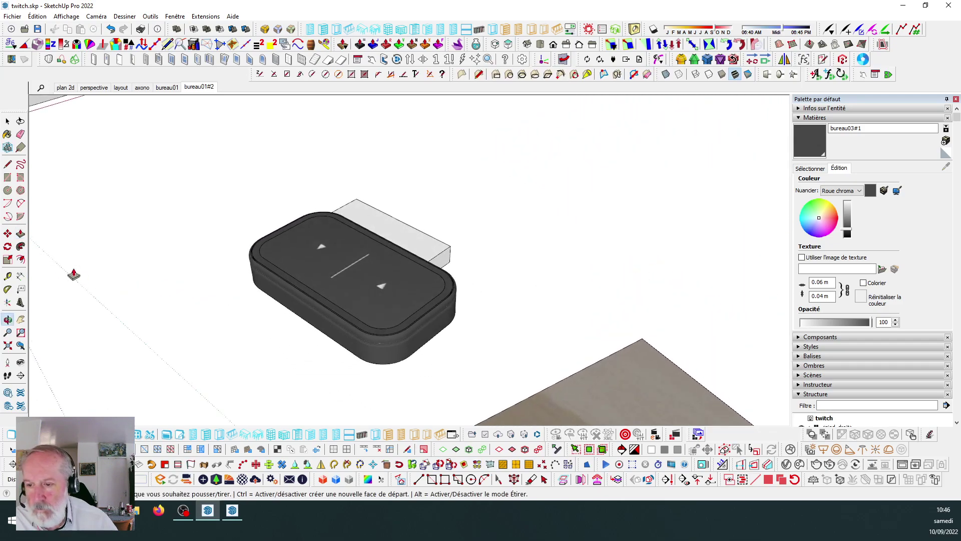
{"action": "left_click", "coordinate": [441, 263]}
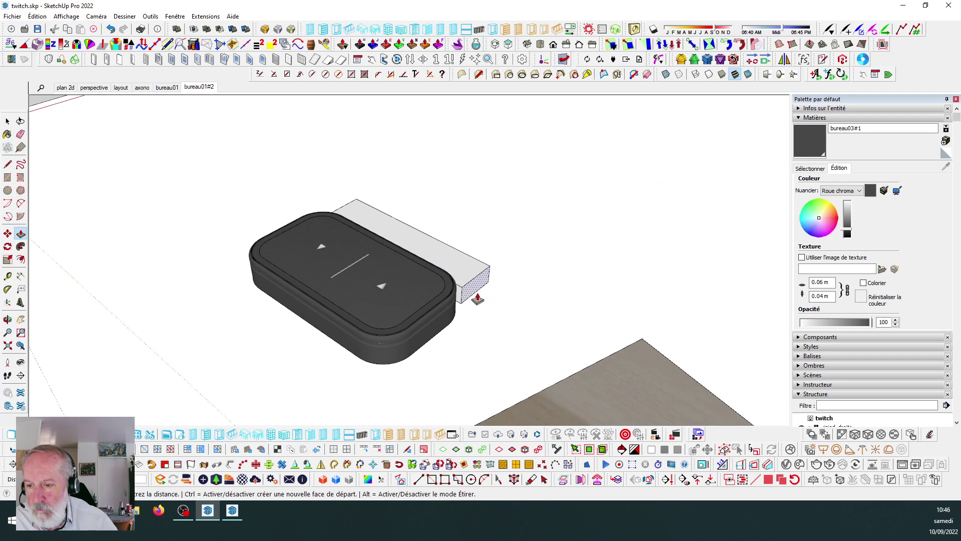
{"action": "left_click", "coordinate": [477, 299]}
Draw two slanted lines across the mounting block's top face, one near each end, converging away from the box.
{"action": "middle_click_drag", "start_coordinate": [519, 298], "coordinate": [79, 313]}
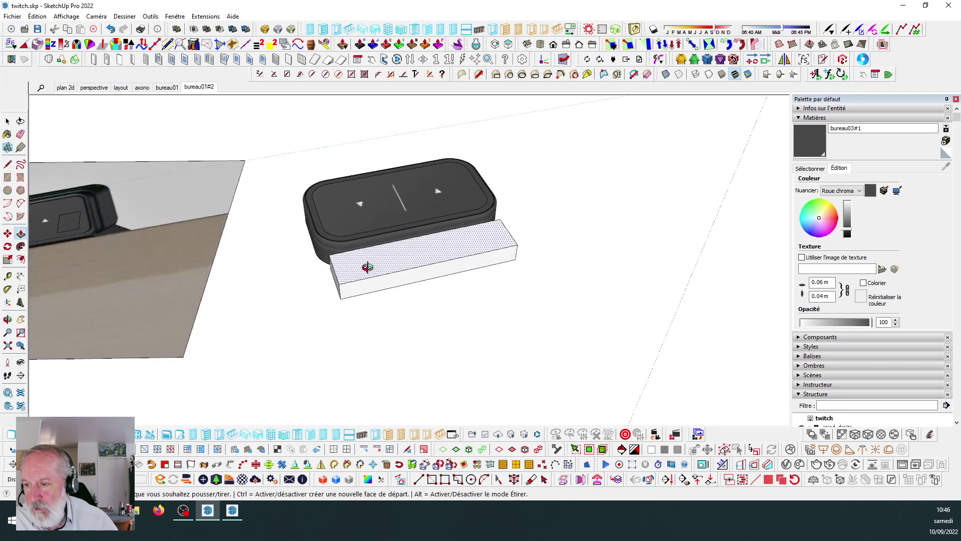
{"action": "middle_click_drag", "start_coordinate": [369, 266], "coordinate": [311, 275]}
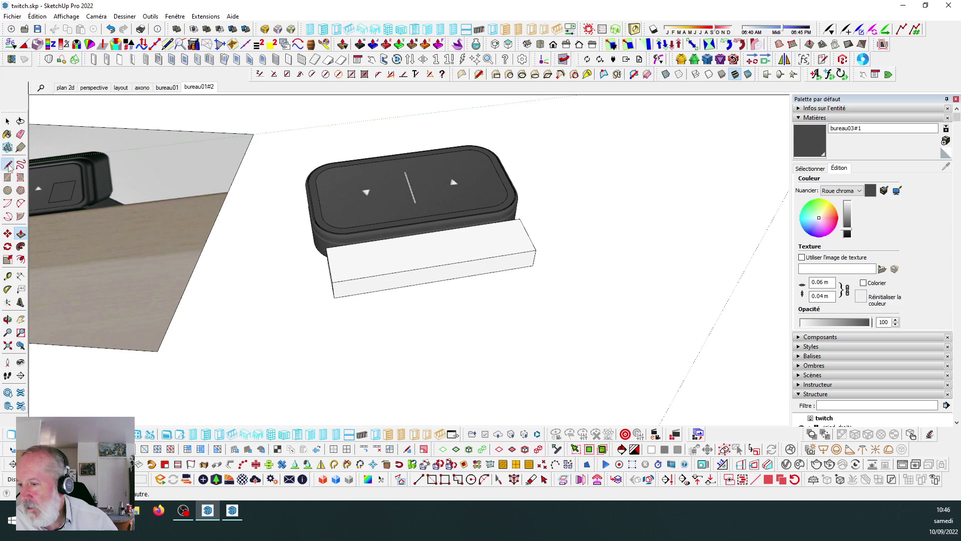
{"action": "left_click", "coordinate": [8, 165]}
{"action": "scroll", "coordinate": [337, 231], "scroll_direction": "up", "scroll_amount": 2}
{"action": "left_click", "coordinate": [324, 251]}
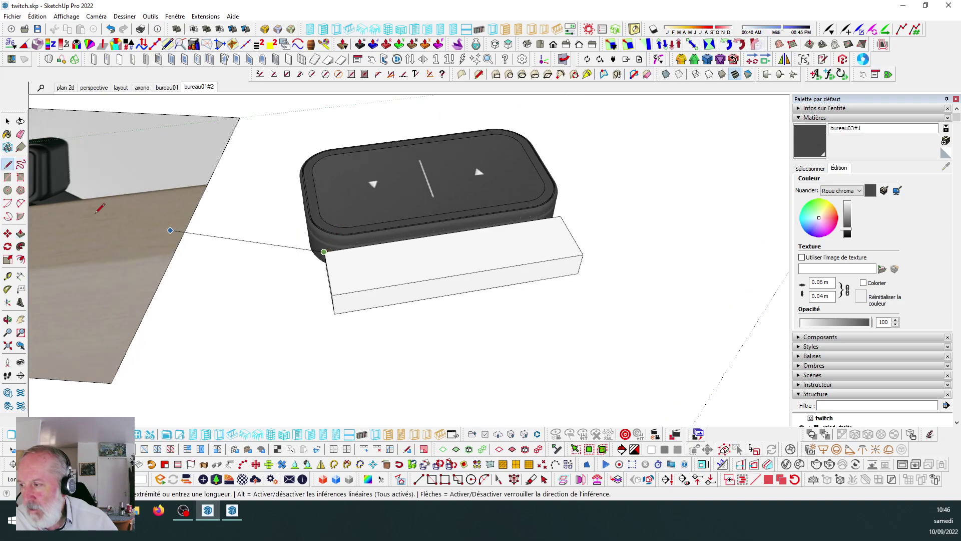
{"action": "scroll", "coordinate": [328, 250], "scroll_direction": "up", "scroll_amount": 2}
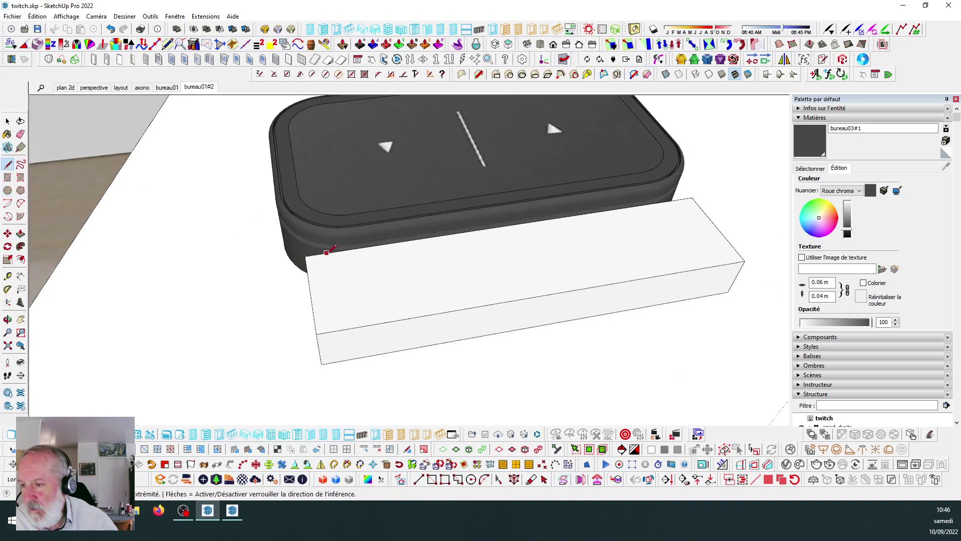
{"action": "left_click", "coordinate": [402, 319]}
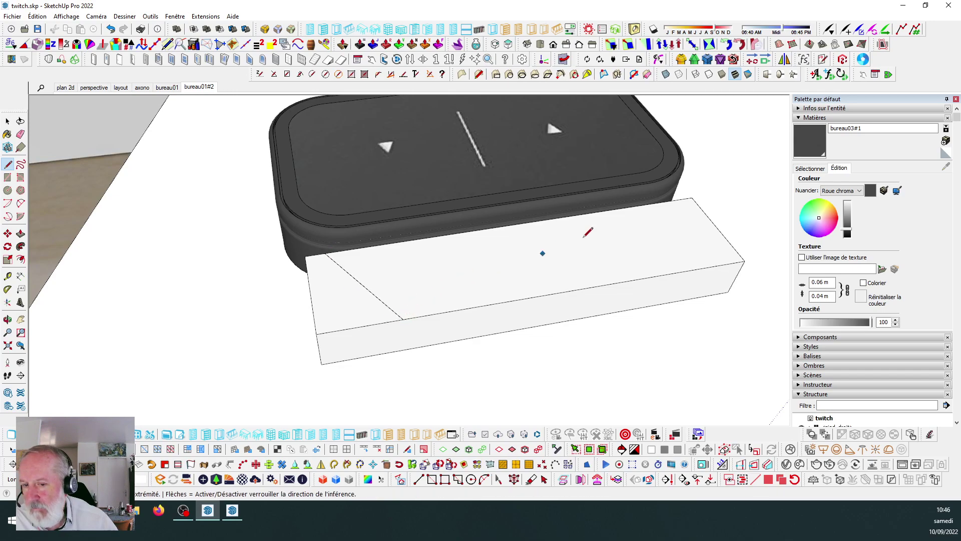
{"action": "left_click", "coordinate": [667, 200]}
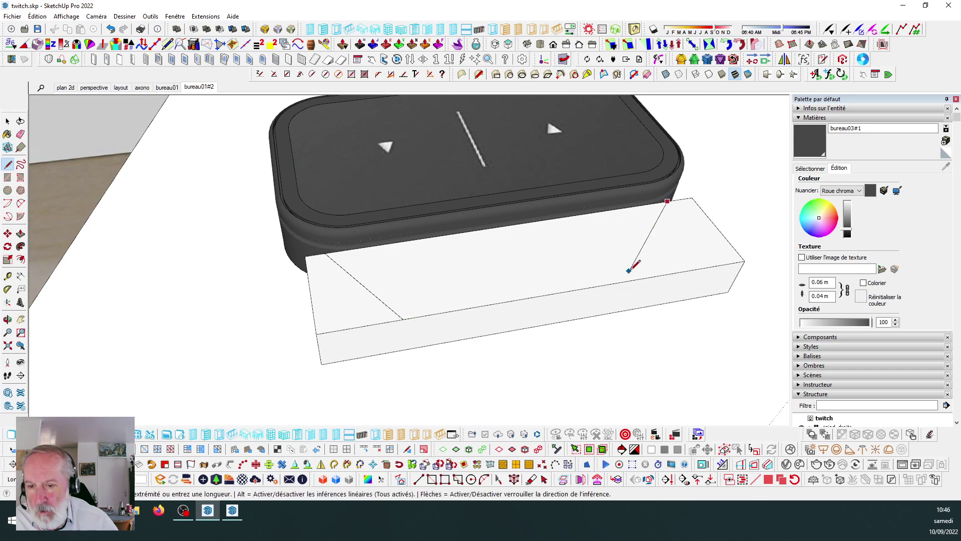
{"action": "left_click", "coordinate": [649, 276]}
{"action": "scroll", "coordinate": [511, 251], "scroll_direction": "down", "scroll_amount": 2}
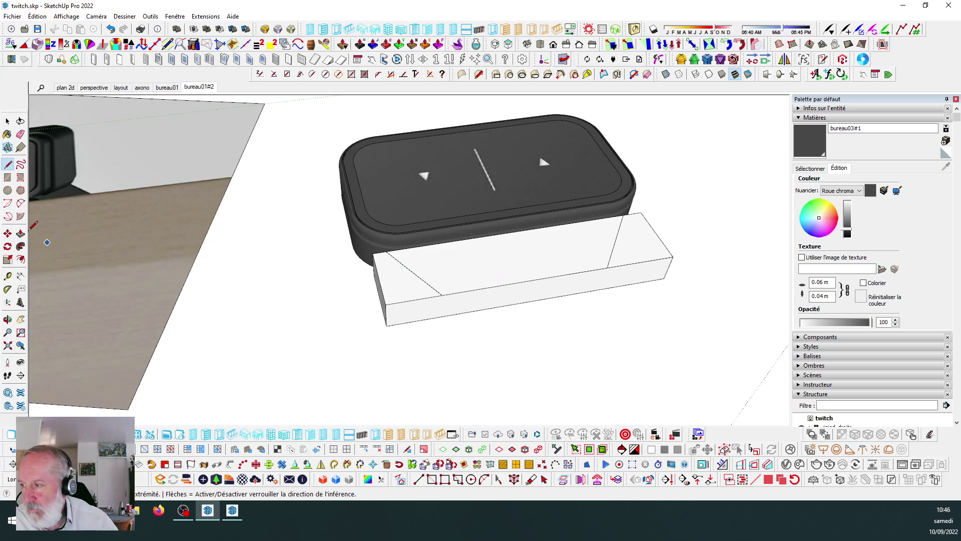
Push the two end pieces outside the slanted lines down through the block, leaving a trapezoidal mounting bracket.
{"action": "left_click", "coordinate": [20, 234]}
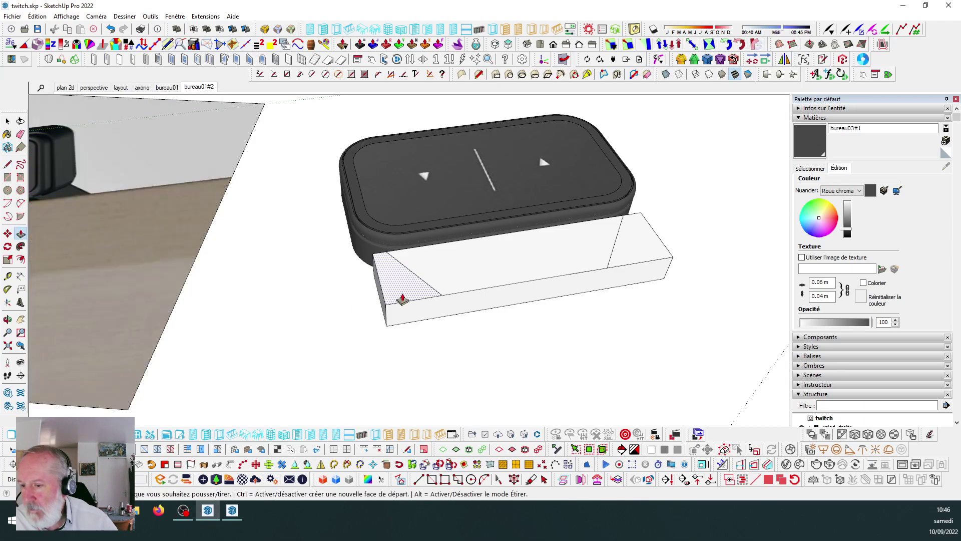
{"action": "left_click", "coordinate": [401, 295]}
{"action": "left_click", "coordinate": [401, 326]}
{"action": "left_click", "coordinate": [644, 253]}
{"action": "left_click", "coordinate": [637, 308]}
Paint the trapezoidal mounting bracket with the same solid dark grey material.
{"action": "middle_click_drag", "start_coordinate": [386, 293], "coordinate": [639, 265]}
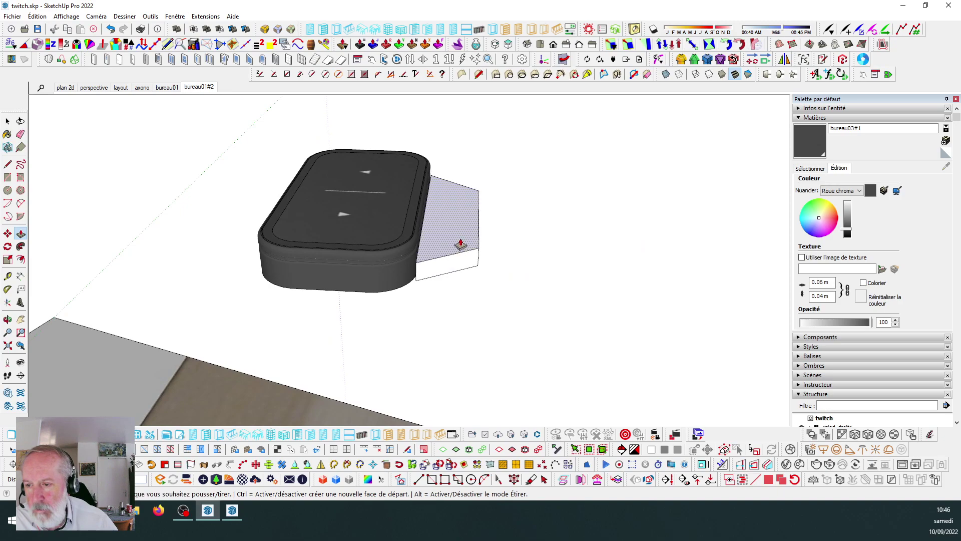
{"action": "mouse_move", "coordinate": [440, 268]}
{"action": "middle_mouse_down"}
{"action": "mouse_move", "coordinate": [543, 241]}
{"action": "mouse_move", "coordinate": [457, 264]}
{"action": "mouse_move", "coordinate": [425, 257]}
{"action": "mouse_move", "coordinate": [433, 258]}
{"action": "middle_mouse_up"}
{"action": "scroll", "coordinate": [433, 258], "scroll_direction": "down", "scroll_amount": 3}
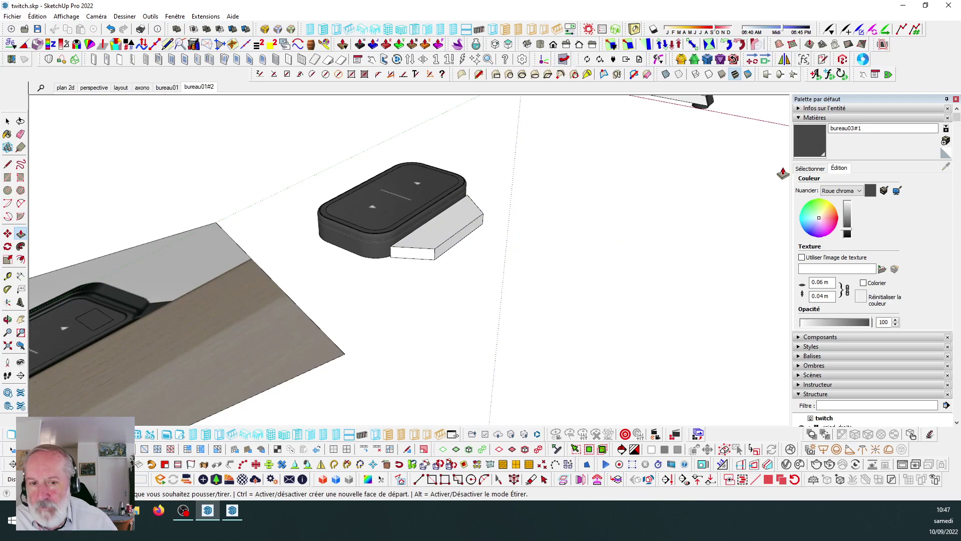
{"action": "key", "text": "b"}
{"action": "left_click", "coordinate": [445, 225]}
{"action": "mouse_move", "coordinate": [450, 238]}
{"action": "middle_mouse_down"}
{"action": "mouse_move", "coordinate": [513, 242]}
{"action": "mouse_move", "coordinate": [498, 165]}
{"action": "mouse_move", "coordinate": [485, 213]}
{"action": "mouse_move", "coordinate": [371, 208]}
{"action": "mouse_move", "coordinate": [736, 294]}
{"action": "mouse_move", "coordinate": [579, 253]}
{"action": "mouse_move", "coordinate": [515, 291]}
{"action": "mouse_move", "coordinate": [450, 270]}
{"action": "mouse_move", "coordinate": [268, 247]}
{"action": "middle_mouse_up"}
Select the controller box together with its bracket and make them a component named boutons.
{"action": "left_click", "coordinate": [7, 122]}
{"action": "scroll", "coordinate": [451, 285], "scroll_direction": "up", "scroll_amount": 3}
{"action": "scroll", "coordinate": [400, 260], "scroll_direction": "down", "scroll_amount": 3}
{"action": "middle_click_drag", "start_coordinate": [441, 293], "coordinate": [550, 248]}
{"action": "middle_click_drag", "start_coordinate": [382, 255], "coordinate": [360, 250]}
{"action": "left_click_drag", "start_coordinate": [290, 172], "coordinate": [431, 288]}
{"action": "middle_click_drag", "start_coordinate": [446, 288], "coordinate": [476, 233]}
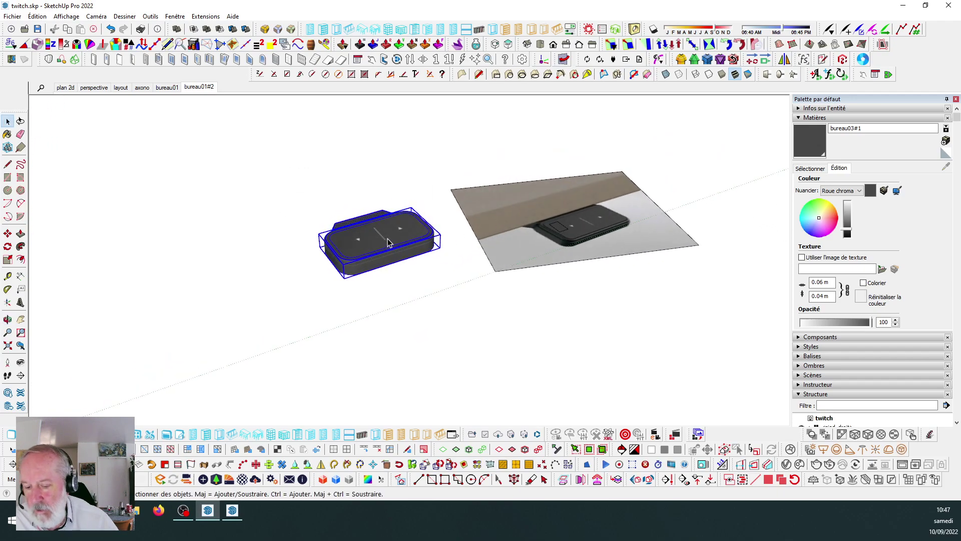
{"action": "key", "text": "g"}
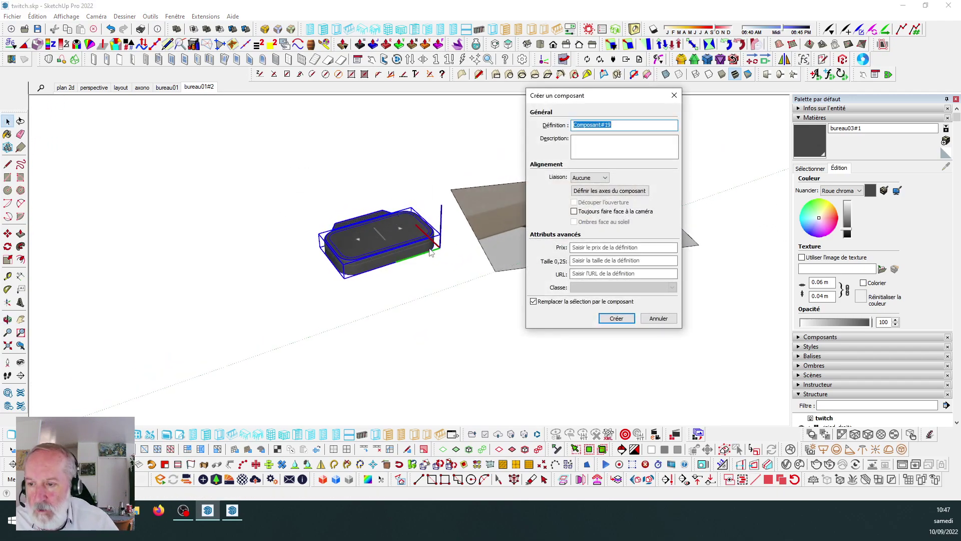
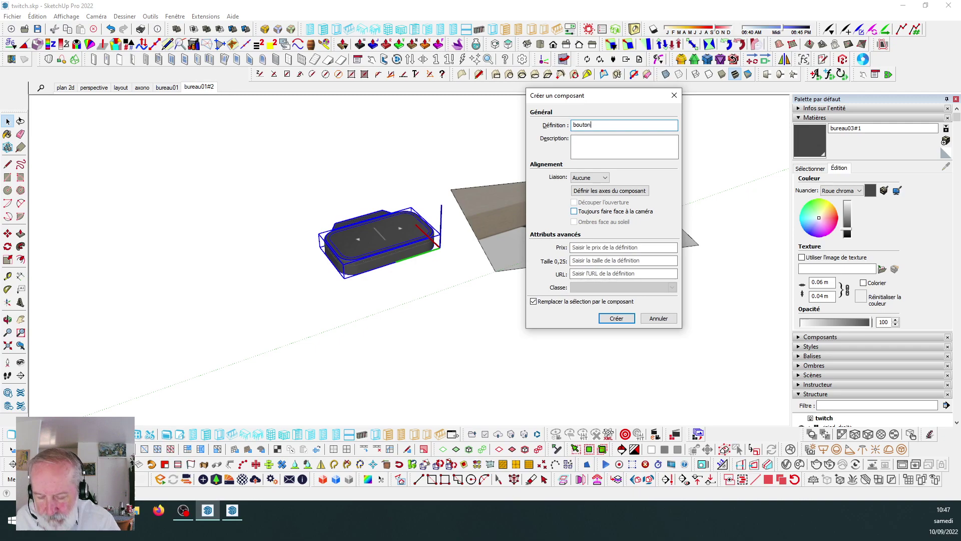
{"action": "left_click", "coordinate": [615, 317]}
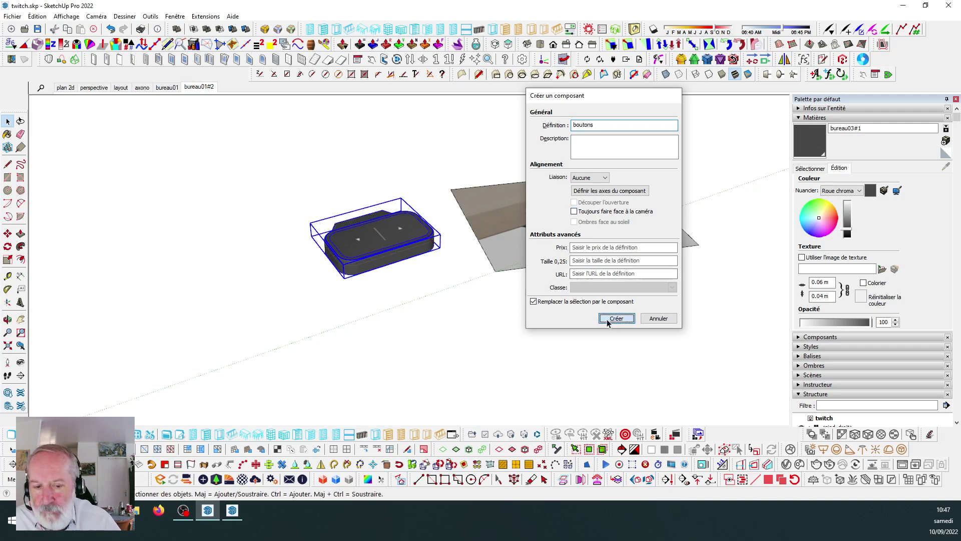
Move the boutons component from beside the reference image to the front edge of the desktop.
{"action": "left_click", "coordinate": [663, 304]}
{"action": "middle_click_drag", "start_coordinate": [464, 220], "coordinate": [459, 189]}
{"action": "middle_click_drag", "start_coordinate": [401, 152], "coordinate": [404, 159]}
{"action": "scroll", "coordinate": [451, 254], "scroll_direction": "up", "scroll_amount": 3}
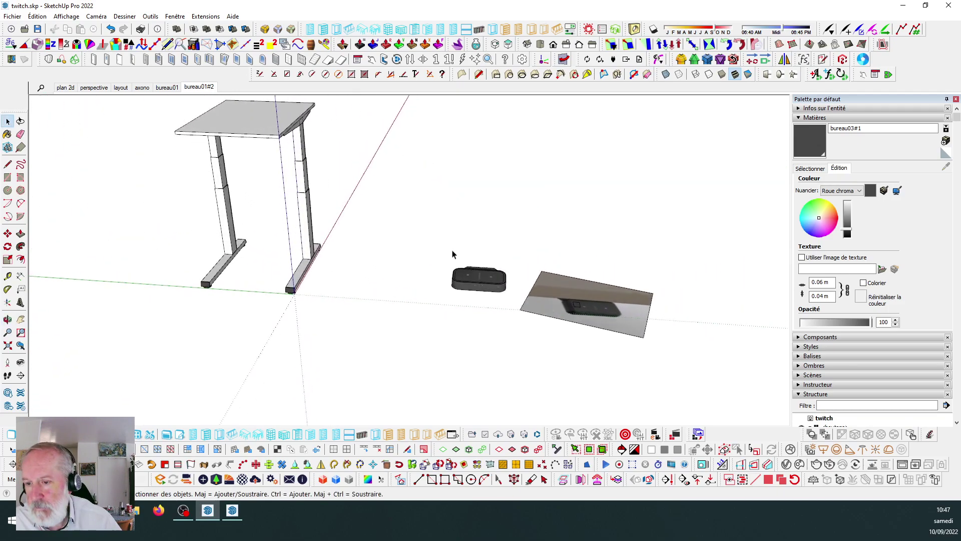
{"action": "scroll", "coordinate": [513, 301], "scroll_direction": "down", "scroll_amount": 4}
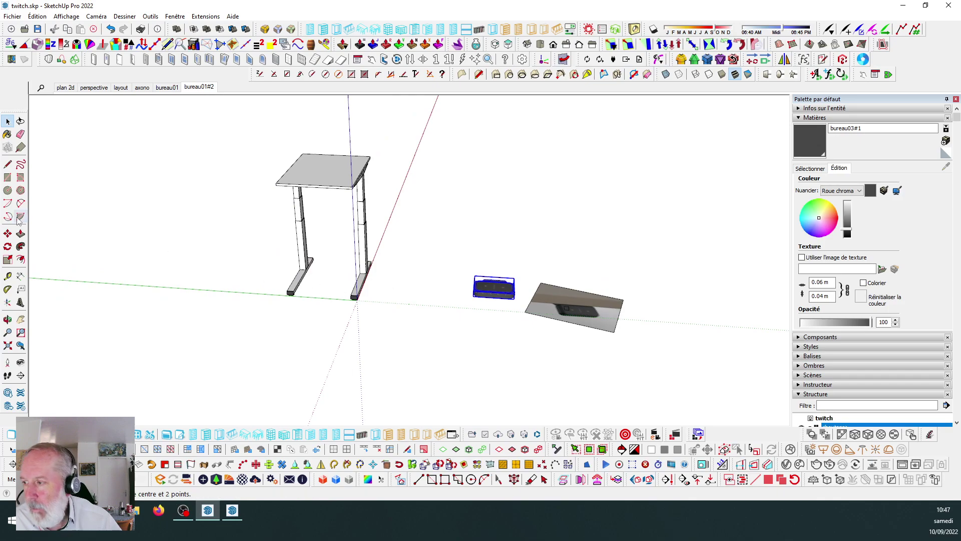
{"action": "left_click", "coordinate": [8, 233]}
{"action": "scroll", "coordinate": [511, 253], "scroll_direction": "up", "scroll_amount": 5}
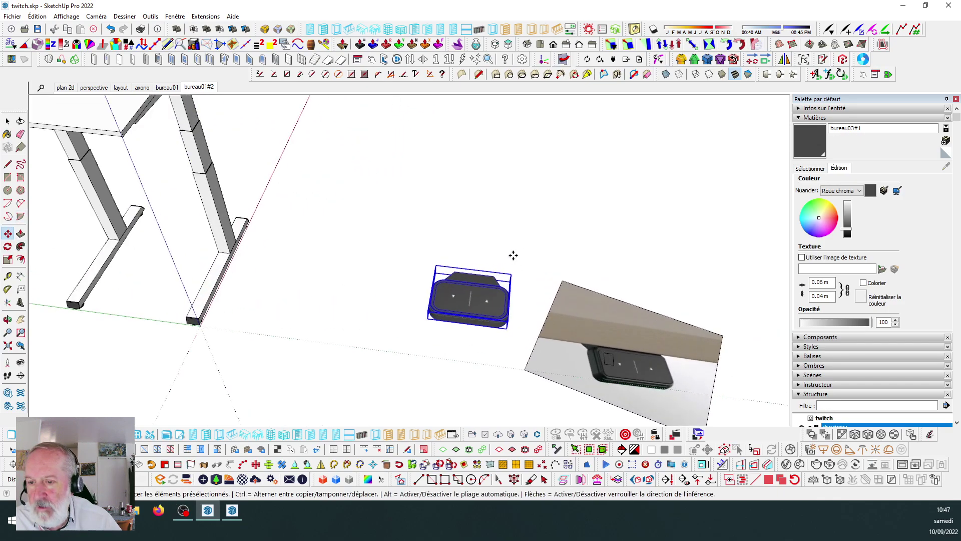
{"action": "left_click", "coordinate": [488, 282]}
{"action": "scroll", "coordinate": [481, 285], "scroll_direction": "down", "scroll_amount": 3}
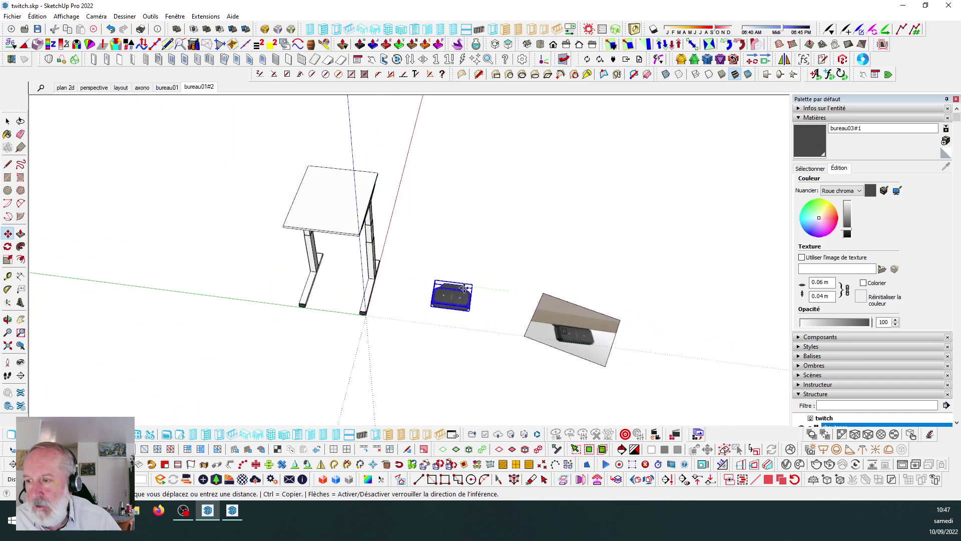
{"action": "scroll", "coordinate": [350, 260], "scroll_direction": "up", "scroll_amount": 5}
{"action": "scroll", "coordinate": [293, 161], "scroll_direction": "down", "scroll_amount": 3}
{"action": "scroll", "coordinate": [346, 185], "scroll_direction": "up", "scroll_amount": 6}
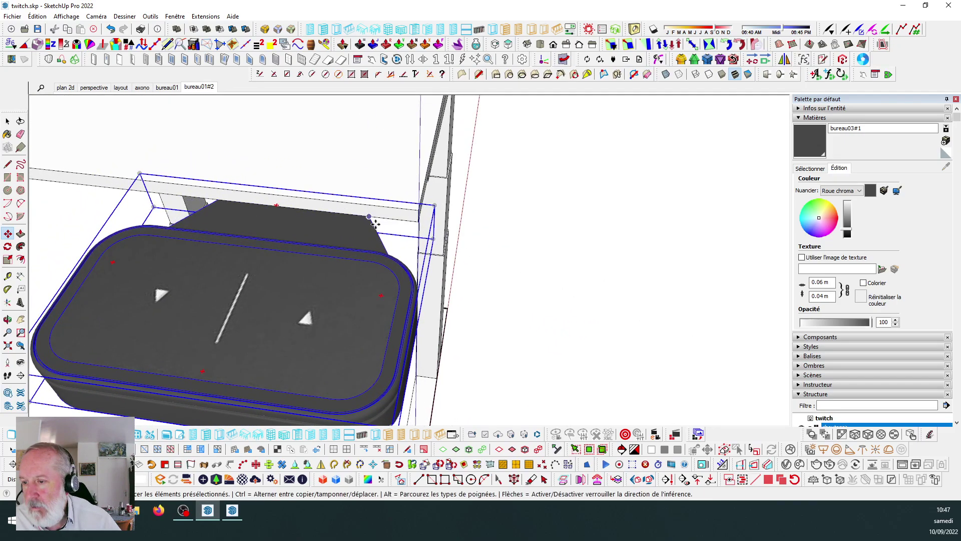
Move the component further in so that its bracket tucks beneath the desktop's front edge.
{"action": "left_click", "coordinate": [336, 215]}
{"action": "scroll", "coordinate": [336, 215], "scroll_direction": "down", "scroll_amount": 3}
{"action": "scroll", "coordinate": [339, 208], "scroll_direction": "up", "scroll_amount": 5}
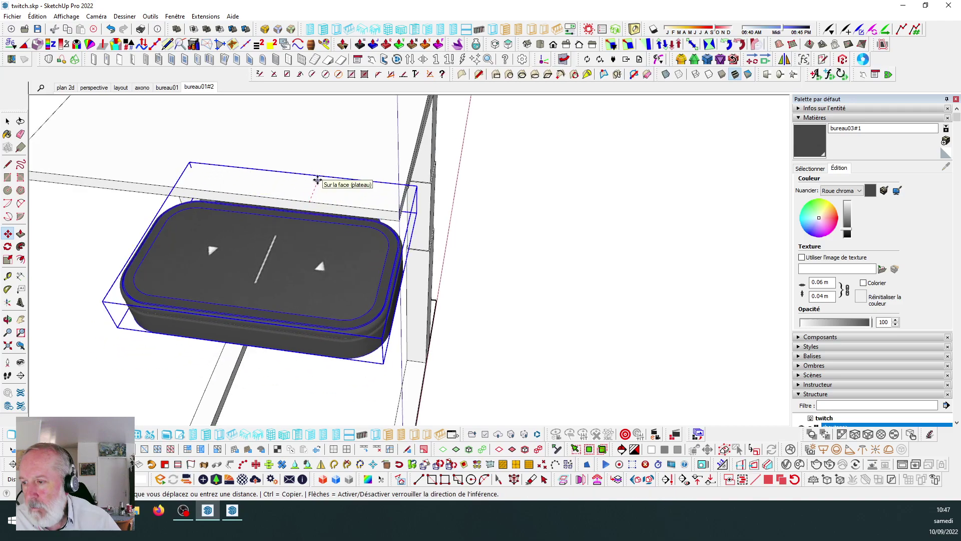
{"action": "scroll", "coordinate": [314, 178], "scroll_direction": "down", "scroll_amount": 2}
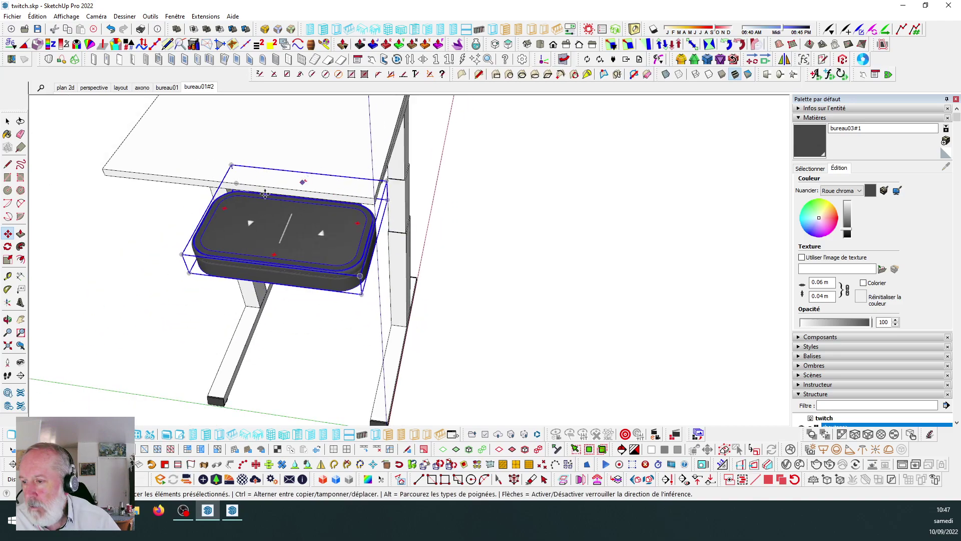
Scale the boutons component down uniformly to a size that suits the desk.
{"action": "left_click", "coordinate": [9, 260]}
{"action": "scroll", "coordinate": [379, 283], "scroll_direction": "up", "scroll_amount": 3}
{"action": "left_click", "coordinate": [388, 275]}
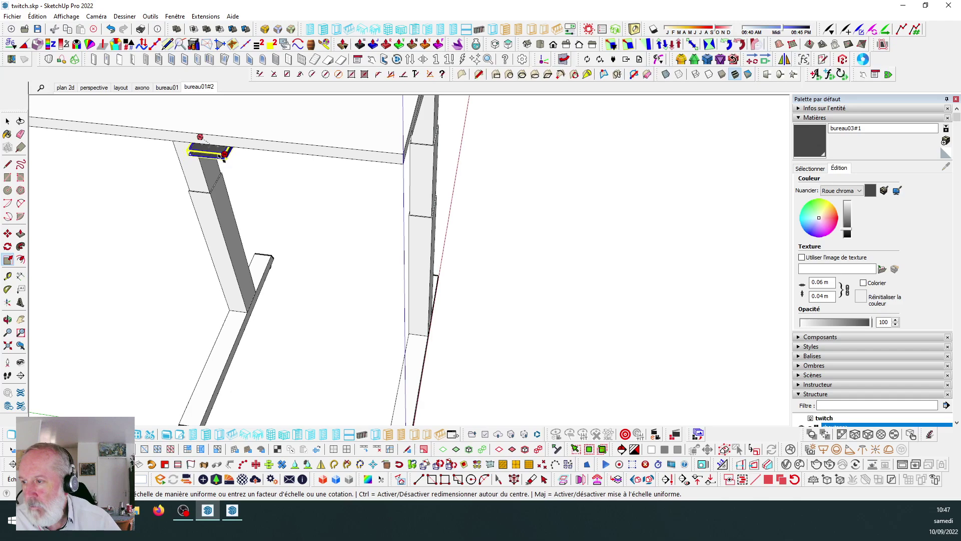
{"action": "left_click", "coordinate": [222, 162]}
{"action": "middle_click_drag", "start_coordinate": [222, 162], "coordinate": [152, 217]}
{"action": "scroll", "coordinate": [152, 216], "scroll_direction": "up", "scroll_amount": 2}
Move the scaled component by its bracket's corner along the desktop's front edge, between the two legs.
{"action": "left_click", "coordinate": [7, 233]}
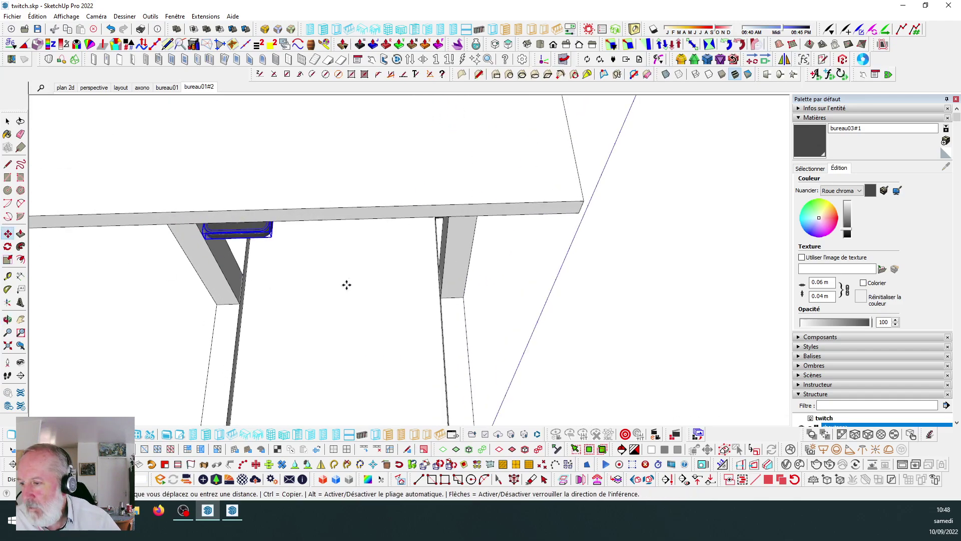
{"action": "scroll", "coordinate": [242, 248], "scroll_direction": "up", "scroll_amount": 2}
{"action": "scroll", "coordinate": [242, 247], "scroll_direction": "up", "scroll_amount": 1}
{"action": "left_click", "coordinate": [261, 236]}
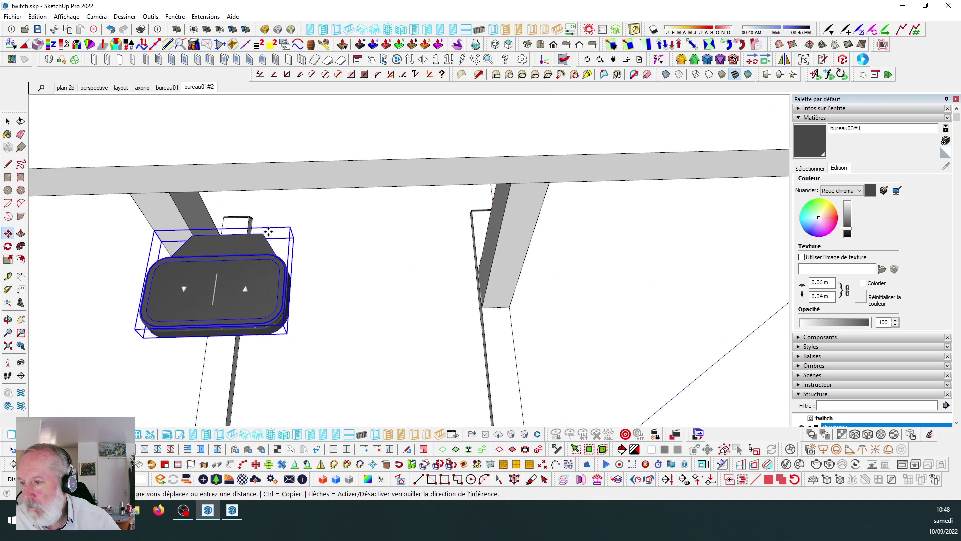
{"action": "left_click", "coordinate": [453, 159]}
Slide the component along the desktop's front edge, closer to the corner at the model origin.
{"action": "middle_click_drag", "start_coordinate": [525, 203], "coordinate": [384, 147]}
{"action": "scroll", "coordinate": [457, 225], "scroll_direction": "down", "scroll_amount": 3}
{"action": "scroll", "coordinate": [456, 225], "scroll_direction": "down", "scroll_amount": 2}
{"action": "scroll", "coordinate": [400, 183], "scroll_direction": "up", "scroll_amount": 1}
{"action": "left_click", "coordinate": [435, 134]}
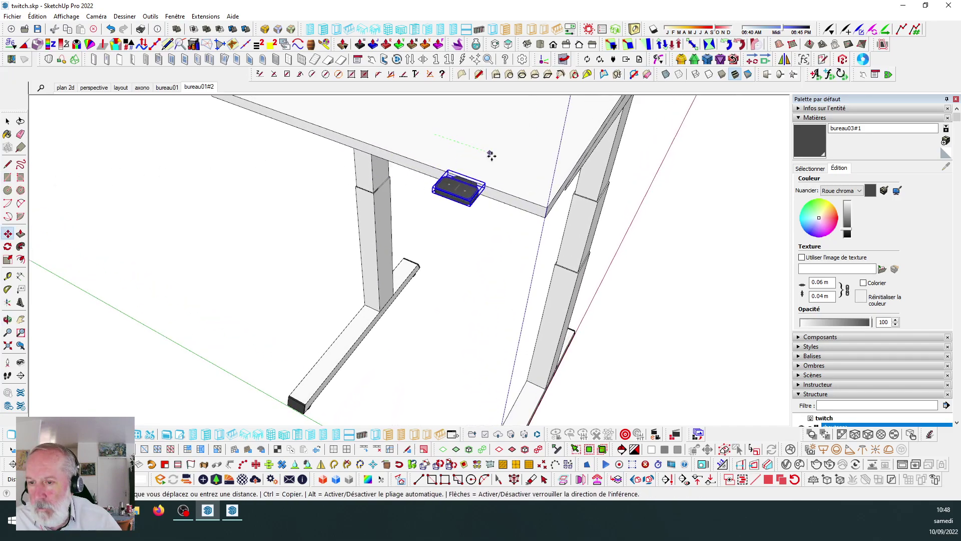
{"action": "left_click", "coordinate": [510, 162]}
{"action": "scroll", "coordinate": [400, 173], "scroll_direction": "up", "scroll_amount": 1}
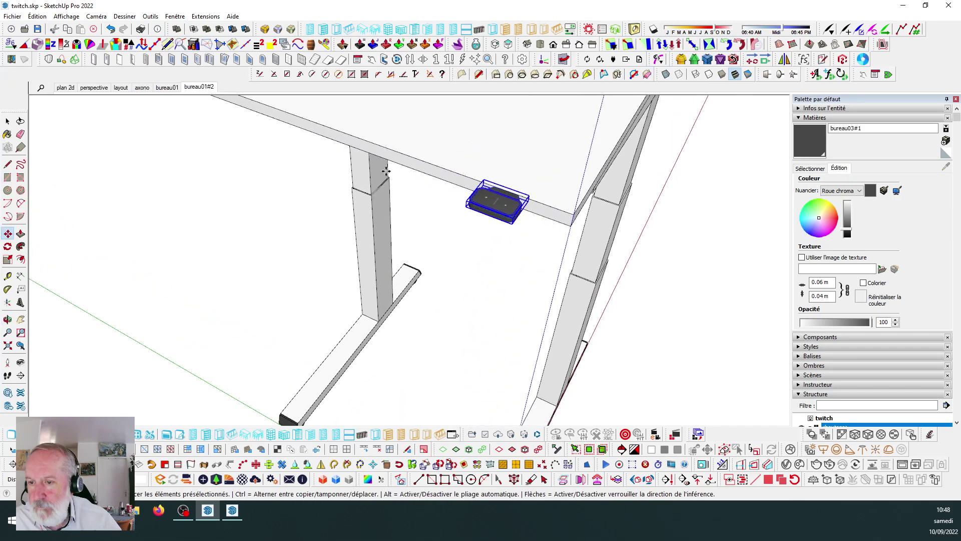
Rescale the boutons component to a smaller size at the desktop's front edge.
{"action": "left_click", "coordinate": [8, 260]}
{"action": "scroll", "coordinate": [525, 195], "scroll_direction": "up", "scroll_amount": 3}
{"action": "left_click_drag", "start_coordinate": [297, 230], "coordinate": [450, 229]}
{"action": "middle_click_drag", "start_coordinate": [579, 242], "coordinate": [493, 182]}
{"action": "scroll", "coordinate": [488, 281], "scroll_direction": "down", "scroll_amount": 7}
{"action": "scroll", "coordinate": [476, 213], "scroll_direction": "up", "scroll_amount": 4}
{"action": "scroll", "coordinate": [454, 220], "scroll_direction": "up", "scroll_amount": 3}
{"action": "left_click_drag", "start_coordinate": [423, 230], "coordinate": [384, 229]}
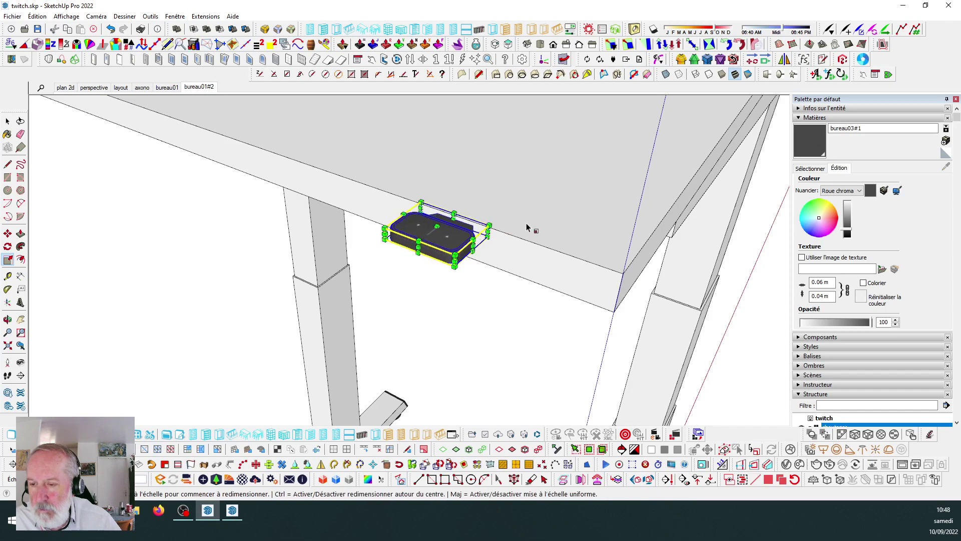
Move the boutons component along the desktop's front edge to a spot slightly away from the origin-side corner.
{"action": "scroll", "coordinate": [514, 210], "scroll_direction": "down", "scroll_amount": 3}
{"action": "middle_click_drag", "start_coordinate": [512, 210], "coordinate": [513, 229]}
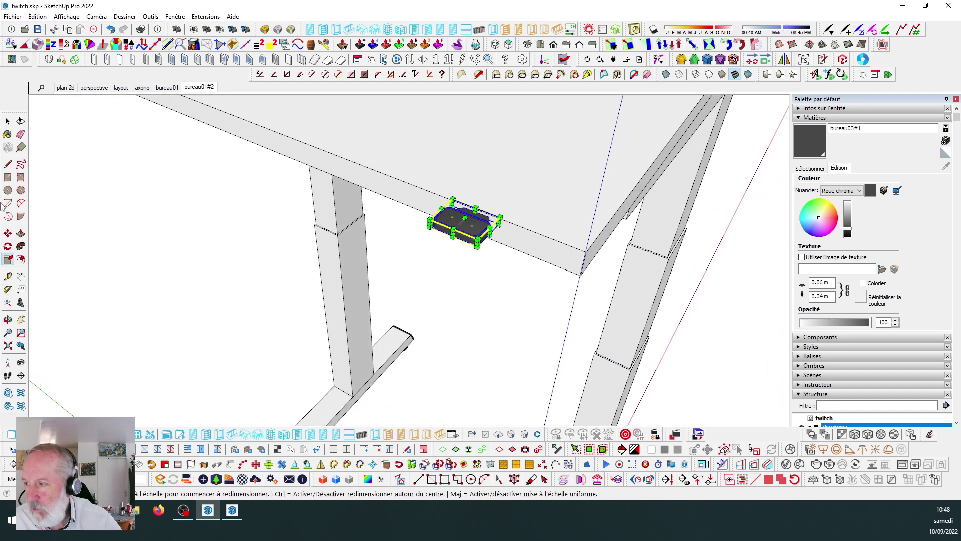
{"action": "left_click", "coordinate": [8, 234]}
{"action": "scroll", "coordinate": [536, 204], "scroll_direction": "up", "scroll_amount": 3}
{"action": "left_click_drag", "start_coordinate": [422, 220], "coordinate": [633, 359]}
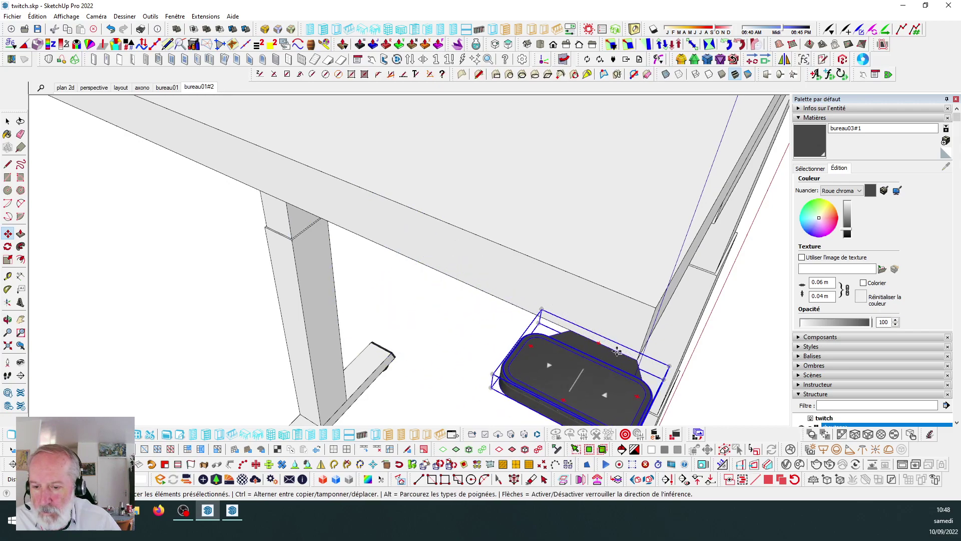
{"action": "left_click", "coordinate": [633, 295]}
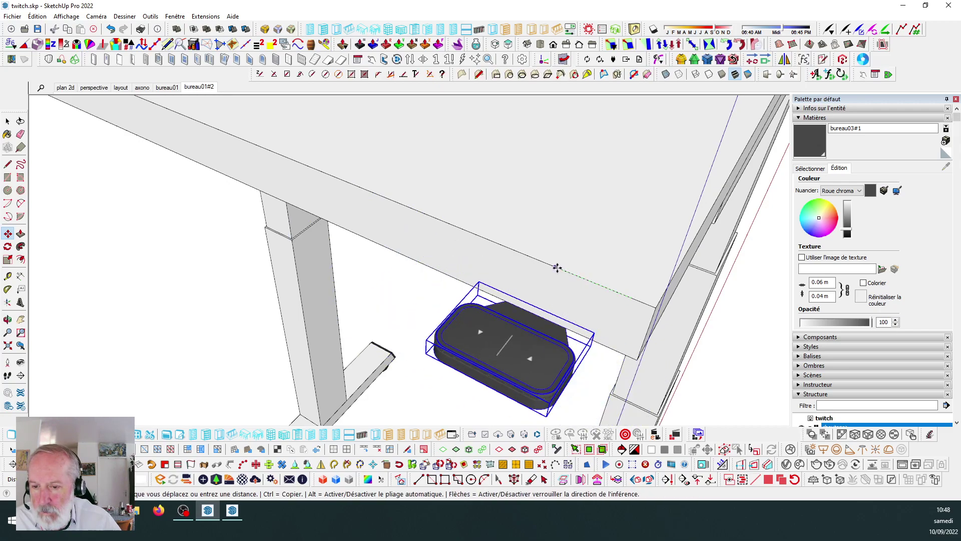
{"action": "left_click", "coordinate": [556, 268]}
{"action": "scroll", "coordinate": [641, 350], "scroll_direction": "up", "scroll_amount": 5}
{"action": "scroll", "coordinate": [551, 325], "scroll_direction": "down", "scroll_amount": 5}
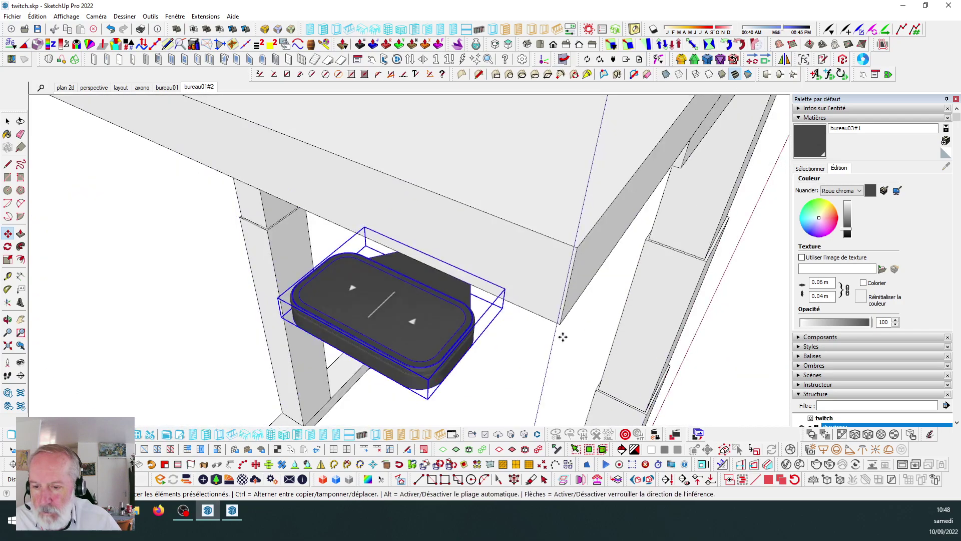
Nudge the component closer to the underside of the desktop's front edge, using the desktop's lower corner as the move reference.
{"action": "scroll", "coordinate": [556, 320], "scroll_direction": "up", "scroll_amount": 5}
{"action": "scroll", "coordinate": [549, 300], "scroll_direction": "down", "scroll_amount": 5}
{"action": "left_click", "coordinate": [534, 278]}
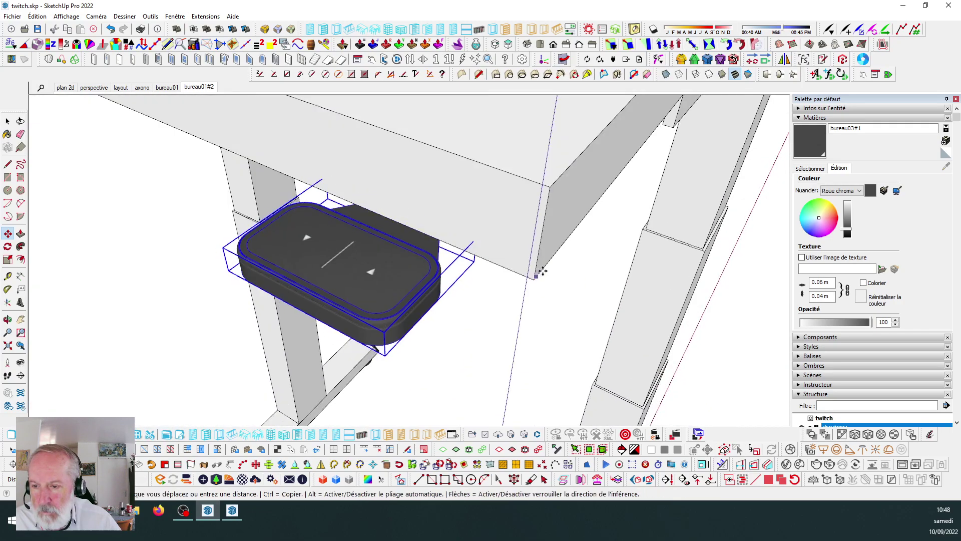
{"action": "left_click", "coordinate": [549, 265]}
{"action": "scroll", "coordinate": [540, 270], "scroll_direction": "up", "scroll_amount": 5}
{"action": "scroll", "coordinate": [534, 275], "scroll_direction": "down", "scroll_amount": 6}
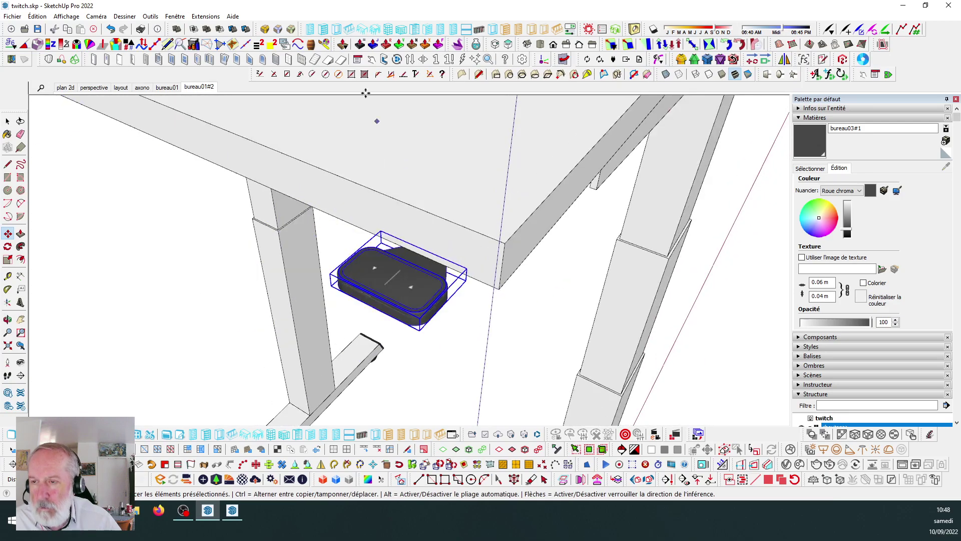
Check the click-type options in the drawing preferences and the length and angle snapping options in the model's unit settings.
{"action": "left_click", "coordinate": [185, 17]}
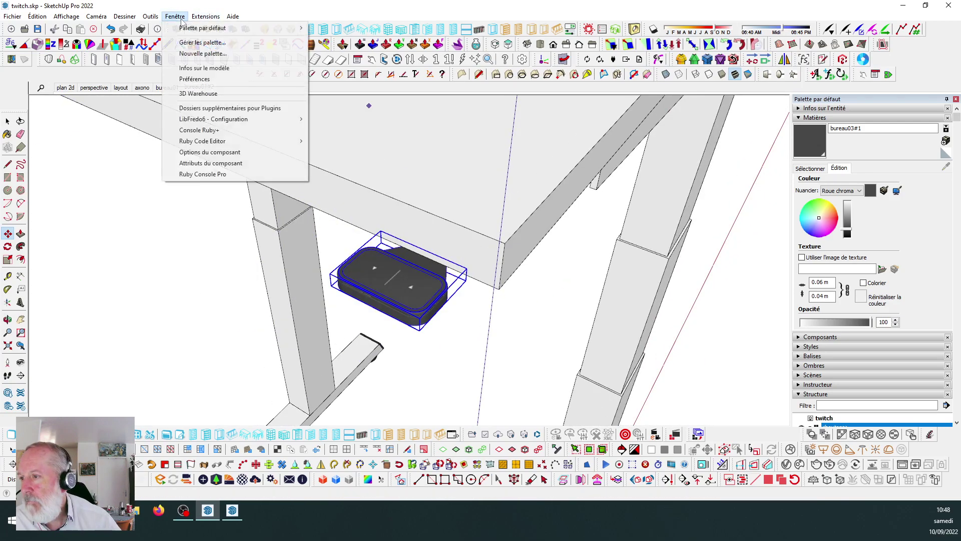
{"action": "left_click", "coordinate": [204, 82]}
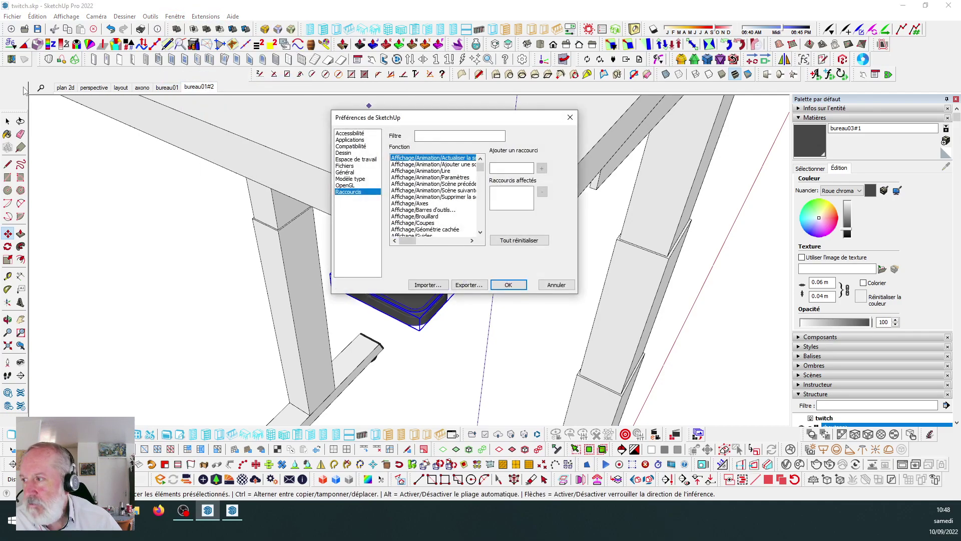
{"action": "left_click", "coordinate": [350, 153]}
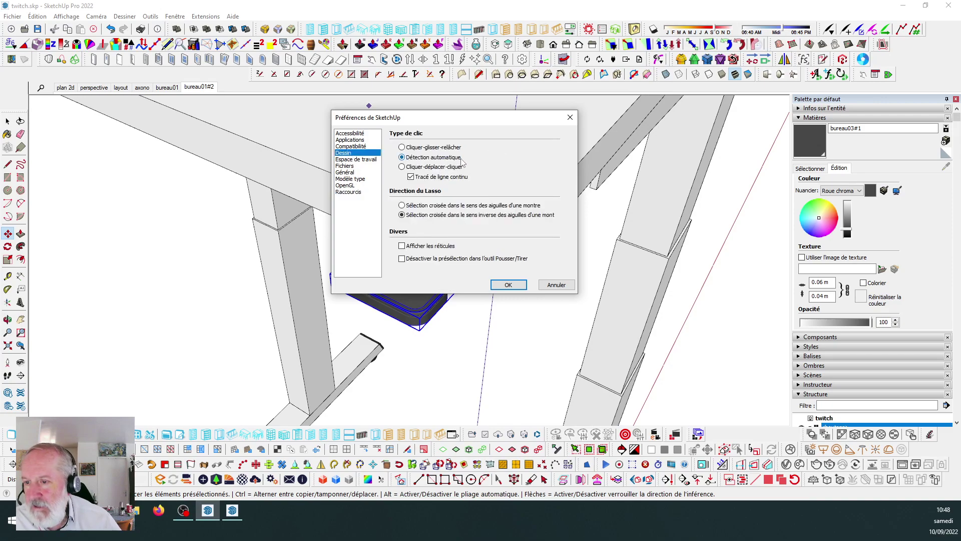
{"action": "left_click", "coordinate": [560, 285]}
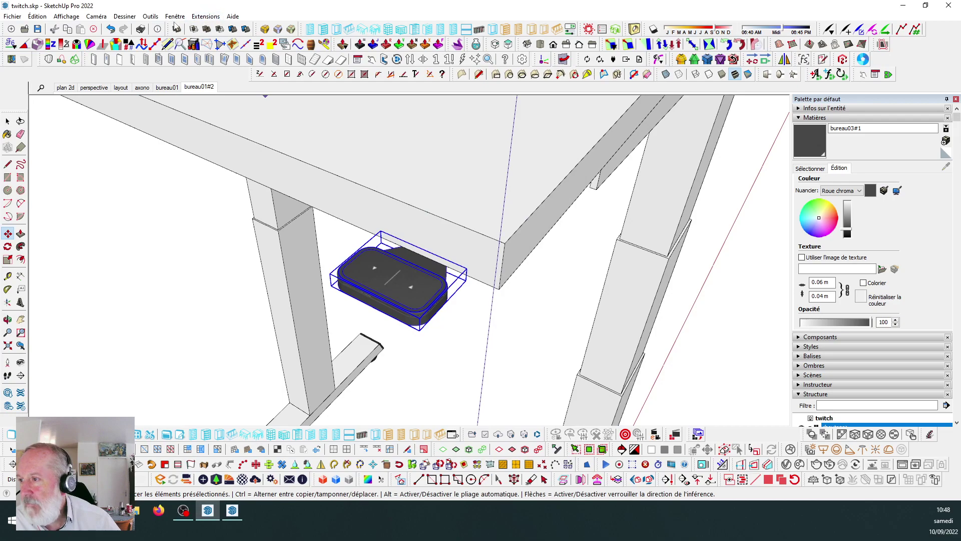
{"action": "left_click", "coordinate": [175, 16]}
{"action": "left_click", "coordinate": [205, 69]}
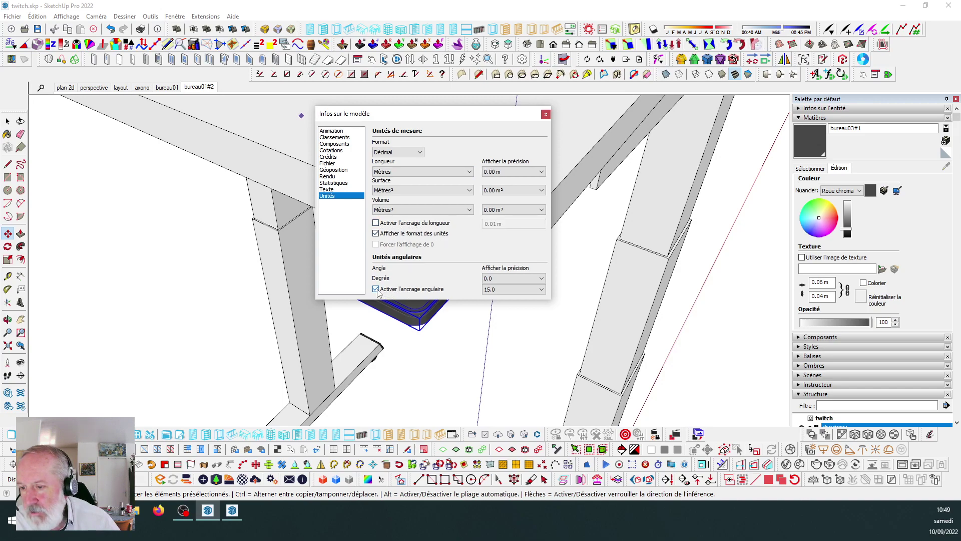
{"action": "left_click", "coordinate": [545, 115]}
{"action": "scroll", "coordinate": [451, 265], "scroll_direction": "down", "scroll_amount": 3}
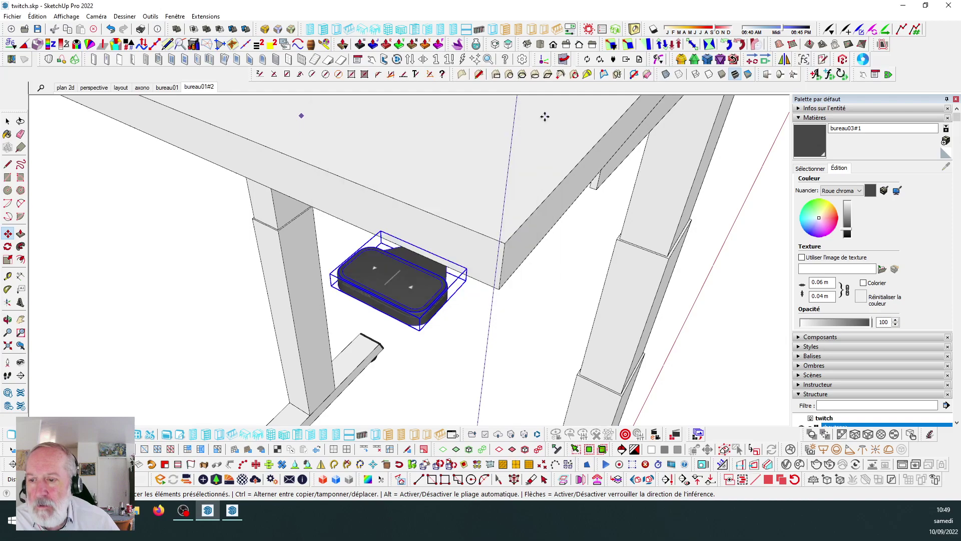
Adjust the component's depth relative to the desktop's front edge with short moves.
{"action": "scroll", "coordinate": [454, 264], "scroll_direction": "up", "scroll_amount": 5}
{"action": "scroll", "coordinate": [437, 269], "scroll_direction": "down", "scroll_amount": 4}
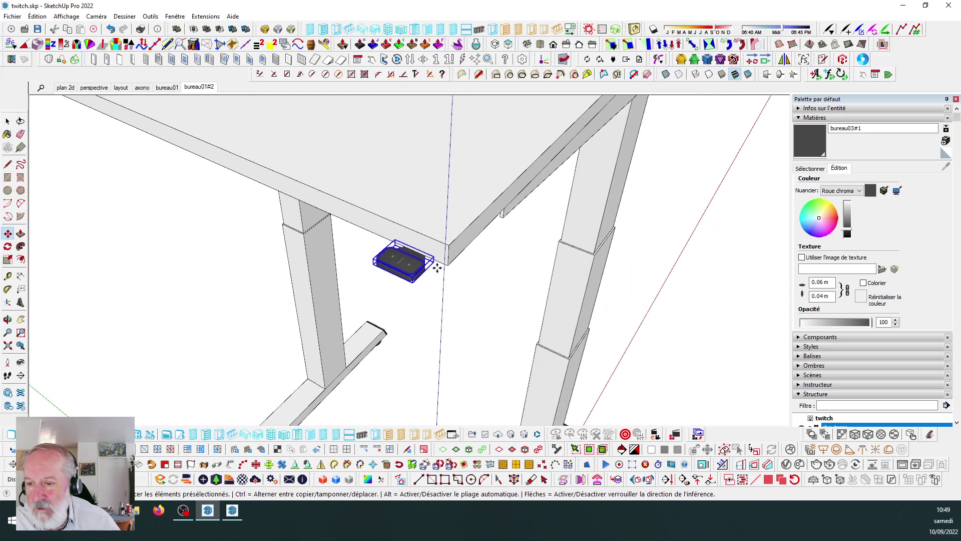
{"action": "scroll", "coordinate": [444, 267], "scroll_direction": "up", "scroll_amount": 2}
{"action": "left_click", "coordinate": [455, 263]}
{"action": "left_click", "coordinate": [461, 253]}
{"action": "scroll", "coordinate": [417, 244], "scroll_direction": "up", "scroll_amount": 3}
{"action": "left_click", "coordinate": [412, 244]}
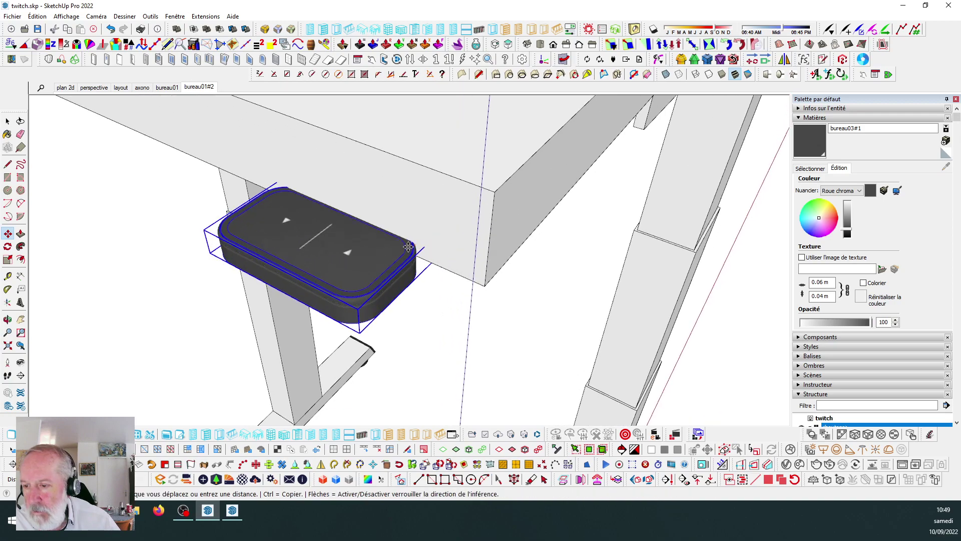
{"action": "left_click", "coordinate": [383, 261]}
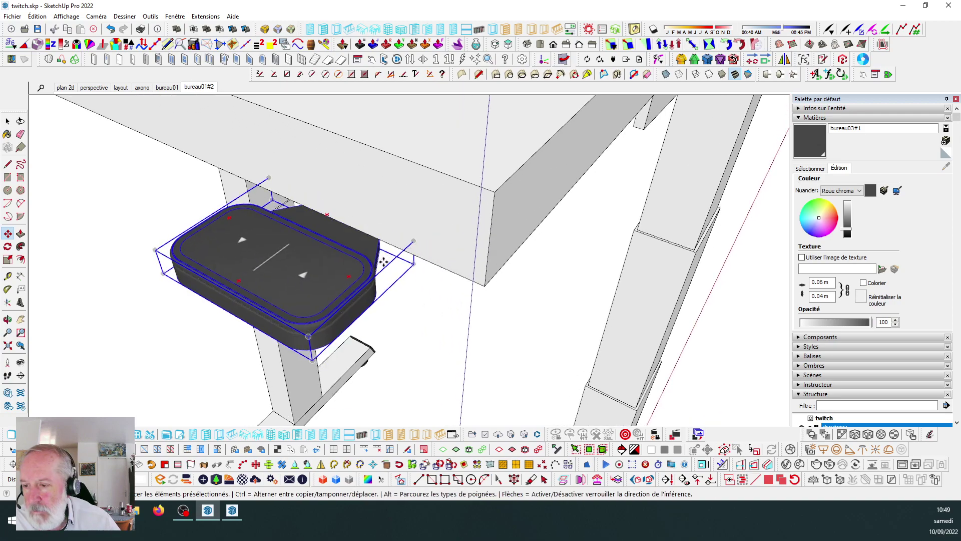
Shift the component slightly back beneath the desktop and inspect how its bracket meets the underside.
{"action": "scroll", "coordinate": [368, 261], "scroll_direction": "up", "scroll_amount": 2}
{"action": "scroll", "coordinate": [368, 260], "scroll_direction": "down", "scroll_amount": 3}
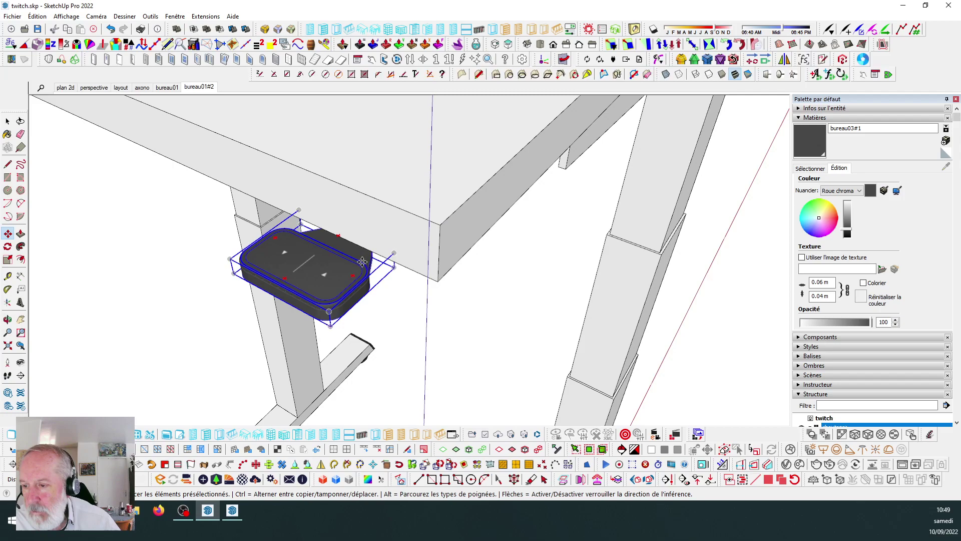
{"action": "left_click", "coordinate": [362, 261]}
{"action": "left_click", "coordinate": [384, 259]}
{"action": "scroll", "coordinate": [498, 268], "scroll_direction": "down", "scroll_amount": 2}
{"action": "scroll", "coordinate": [519, 300], "scroll_direction": "up", "scroll_amount": 4}
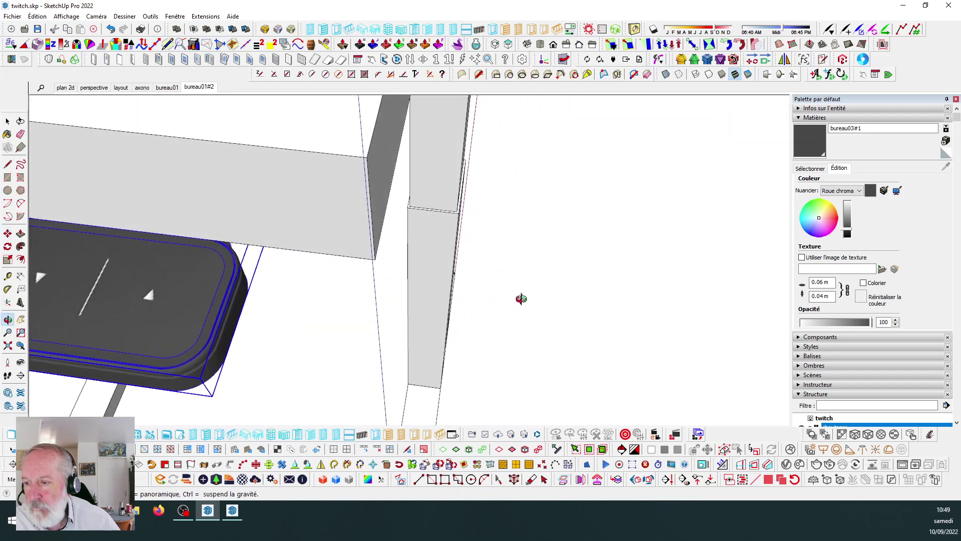
{"action": "scroll", "coordinate": [444, 243], "scroll_direction": "down", "scroll_amount": 5}
{"action": "scroll", "coordinate": [424, 241], "scroll_direction": "down", "scroll_amount": 3}
{"action": "middle_click_drag", "start_coordinate": [424, 241], "coordinate": [388, 212]}
{"action": "scroll", "coordinate": [389, 212], "scroll_direction": "up", "scroll_amount": 5}
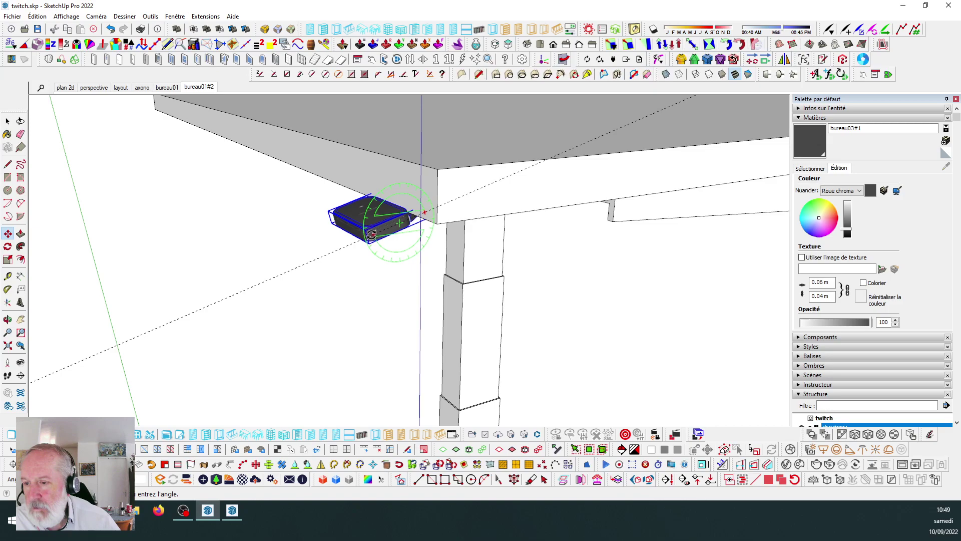
{"action": "scroll", "coordinate": [402, 205], "scroll_direction": "up", "scroll_amount": 4}
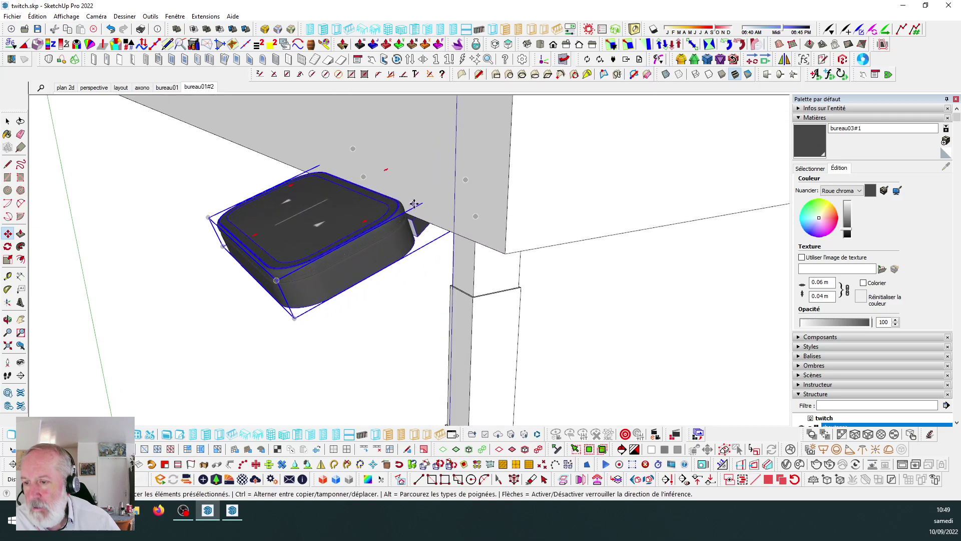
{"action": "middle_click_drag", "start_coordinate": [403, 205], "coordinate": [505, 211]}
{"action": "scroll", "coordinate": [397, 200], "scroll_direction": "down", "scroll_amount": 8}
Slide the component along the desktop's front edge, further from the corner and past the nearest leg.
{"action": "key", "text": "m"}
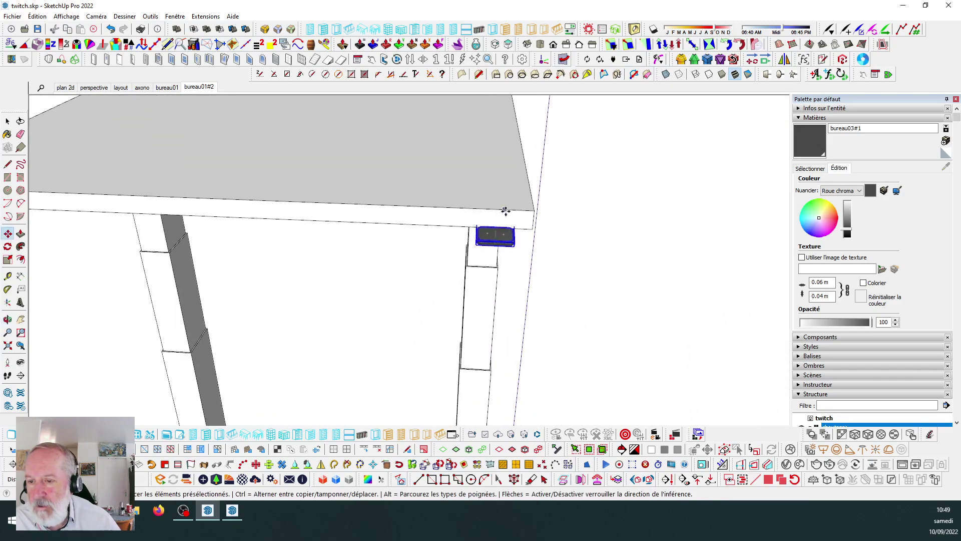
{"action": "left_click", "coordinate": [513, 211]}
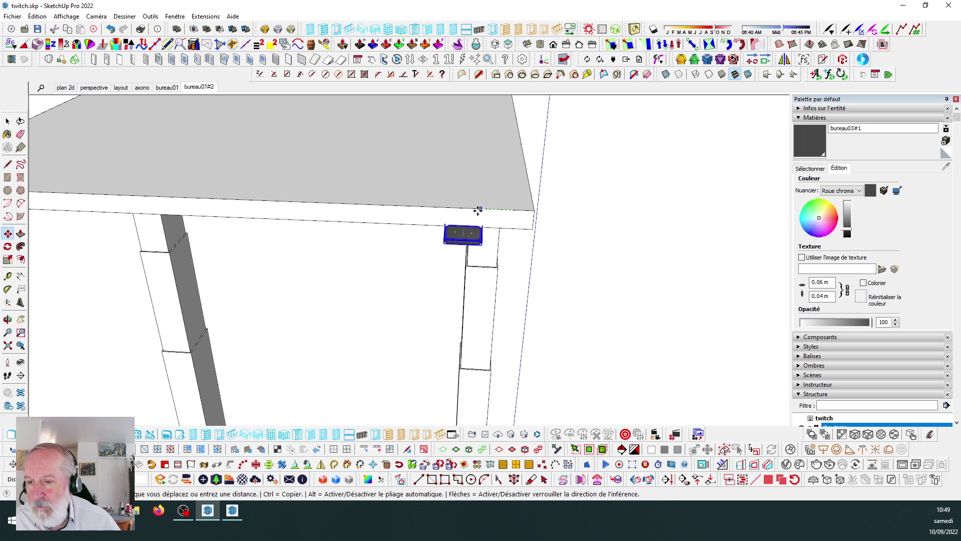
{"action": "left_click", "coordinate": [461, 210]}
{"action": "scroll", "coordinate": [466, 210], "scroll_direction": "down", "scroll_amount": 6}
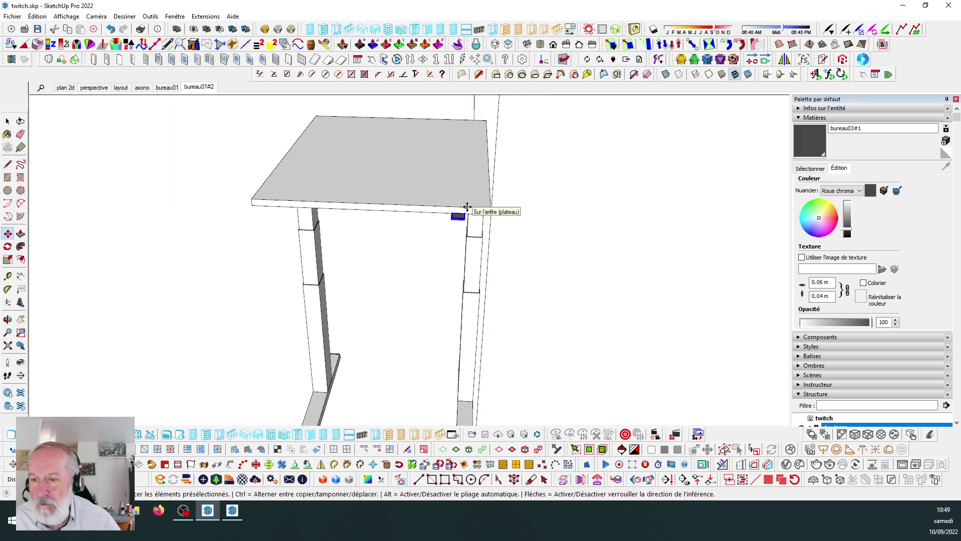
{"action": "middle_click_drag", "start_coordinate": [532, 219], "coordinate": [427, 232]}
{"action": "scroll", "coordinate": [418, 207], "scroll_direction": "up", "scroll_amount": 5}
{"action": "scroll", "coordinate": [405, 190], "scroll_direction": "down", "scroll_amount": 1}
{"action": "scroll", "coordinate": [417, 226], "scroll_direction": "up", "scroll_amount": 4}
{"action": "scroll", "coordinate": [410, 223], "scroll_direction": "down", "scroll_amount": 8}
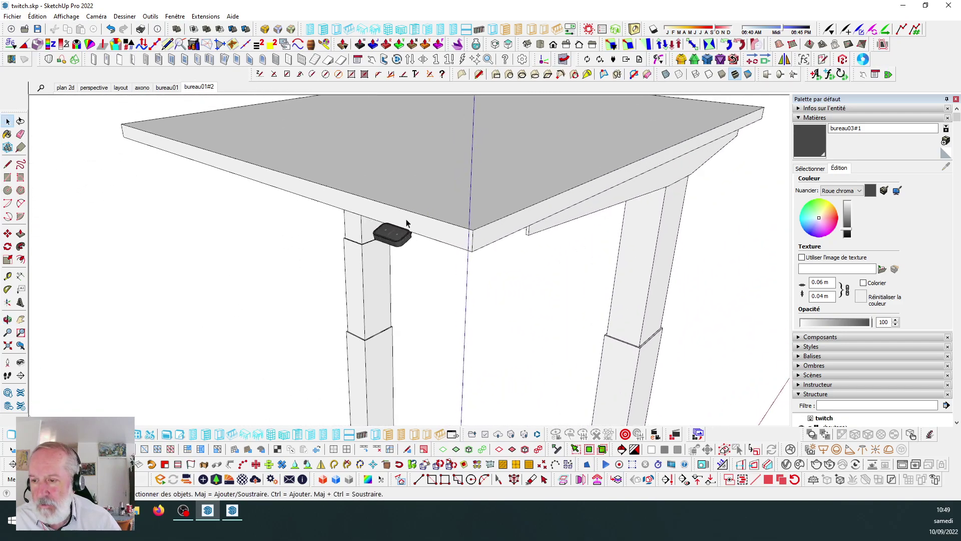
Compare the controller mounted under the desktop with the reference photo lying on the ground.
{"action": "scroll", "coordinate": [406, 223], "scroll_direction": "down", "scroll_amount": 3}
{"action": "middle_click_drag", "start_coordinate": [406, 223], "coordinate": [463, 235]}
{"action": "scroll", "coordinate": [399, 209], "scroll_direction": "up", "scroll_amount": 2}
{"action": "scroll", "coordinate": [400, 209], "scroll_direction": "up", "scroll_amount": 3}
{"action": "scroll", "coordinate": [394, 214], "scroll_direction": "down", "scroll_amount": 2}
{"action": "scroll", "coordinate": [445, 233], "scroll_direction": "up", "scroll_amount": 2}
{"action": "scroll", "coordinate": [390, 223], "scroll_direction": "down", "scroll_amount": 2}
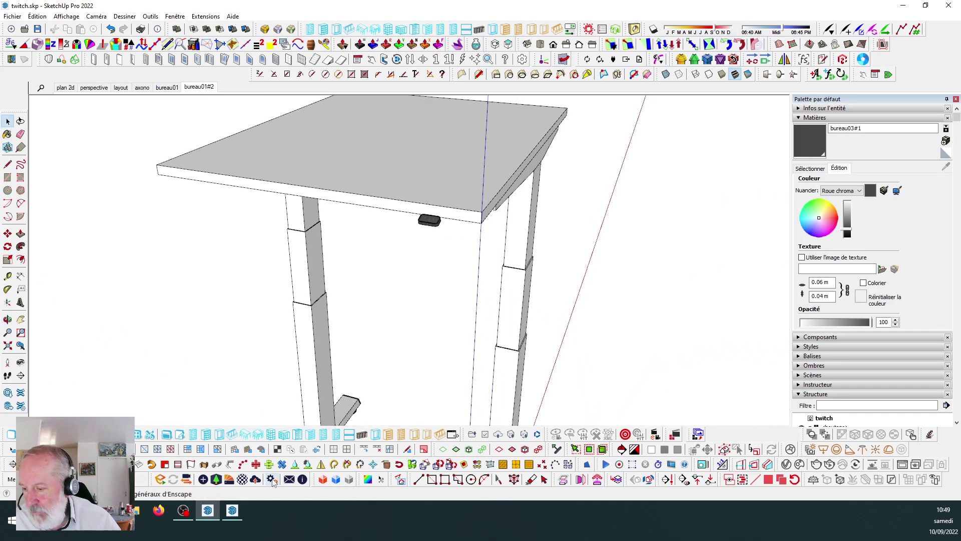
{"action": "scroll", "coordinate": [243, 373], "scroll_direction": "down", "scroll_amount": 8}
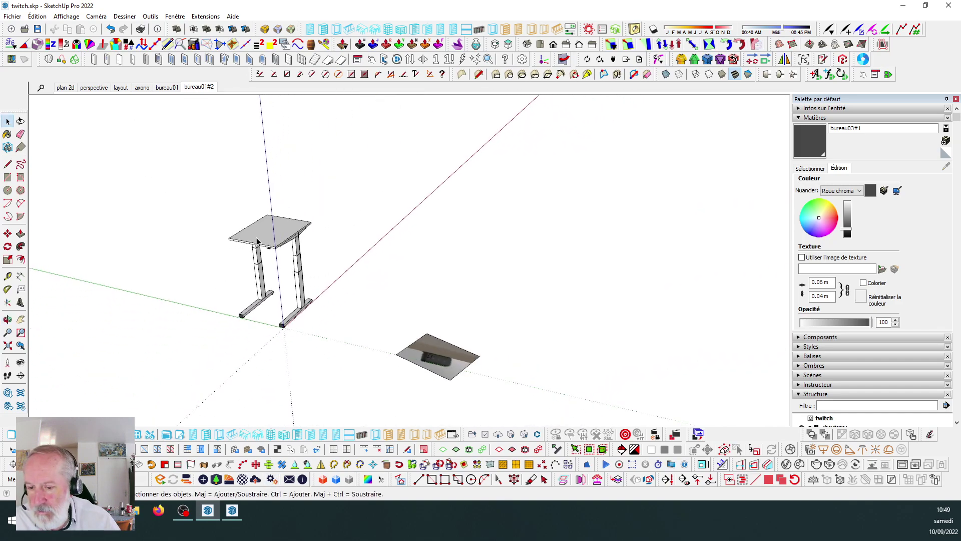
{"action": "scroll", "coordinate": [427, 334], "scroll_direction": "up", "scroll_amount": 4}
{"action": "middle_click_drag", "start_coordinate": [410, 340], "coordinate": [551, 347]}
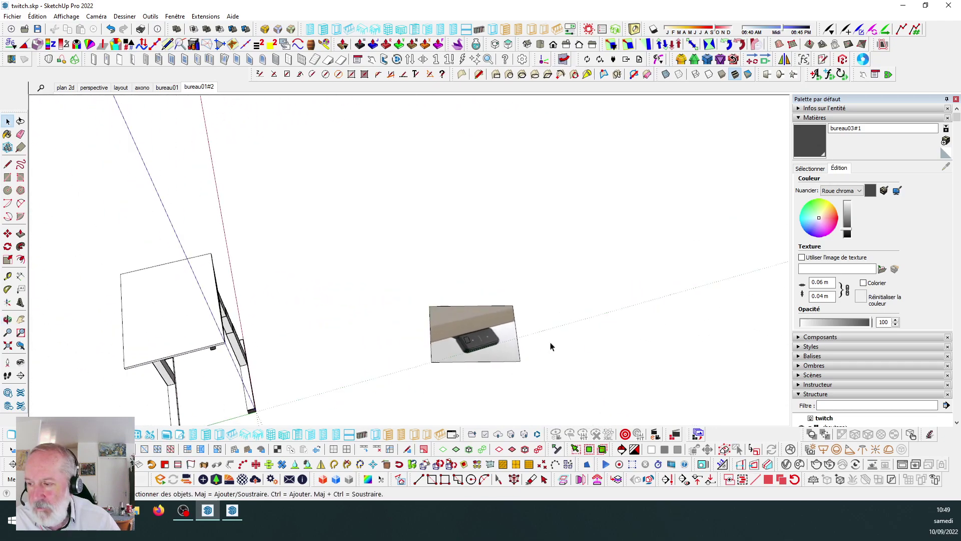
{"action": "scroll", "coordinate": [447, 350], "scroll_direction": "up", "scroll_amount": 4}
{"action": "scroll", "coordinate": [520, 328], "scroll_direction": "down", "scroll_amount": 6}
{"action": "scroll", "coordinate": [266, 333], "scroll_direction": "up", "scroll_amount": 2}
{"action": "scroll", "coordinate": [301, 330], "scroll_direction": "up", "scroll_amount": 4}
{"action": "middle_click_drag", "start_coordinate": [368, 328], "coordinate": [355, 289]}
{"action": "scroll", "coordinate": [384, 248], "scroll_direction": "down", "scroll_amount": 6}
{"action": "scroll", "coordinate": [376, 242], "scroll_direction": "down", "scroll_amount": 1}
{"action": "scroll", "coordinate": [375, 240], "scroll_direction": "up", "scroll_amount": 2}
{"action": "mouse_move", "coordinate": [376, 240]}
{"action": "middle_mouse_down"}
{"action": "mouse_move", "coordinate": [345, 181]}
{"action": "mouse_move", "coordinate": [378, 223]}
{"action": "middle_mouse_up"}
{"action": "scroll", "coordinate": [352, 217], "scroll_direction": "down", "scroll_amount": 3}
{"action": "scroll", "coordinate": [378, 224], "scroll_direction": "down", "scroll_amount": 2}
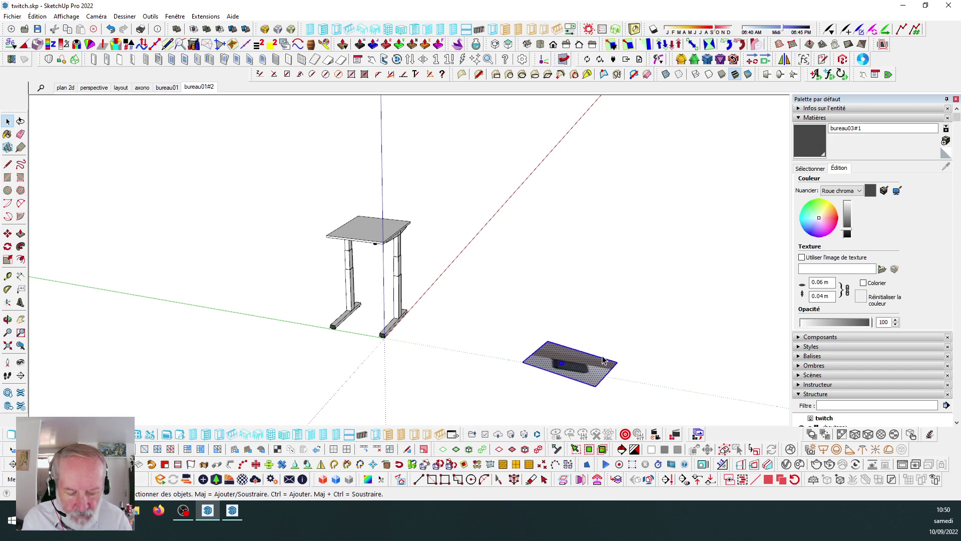
Delete the controller's reference photo beside the desk.
{"action": "key", "text": "Delete"}
{"action": "scroll", "coordinate": [412, 253], "scroll_direction": "up", "scroll_amount": 2}
{"action": "scroll", "coordinate": [432, 239], "scroll_direction": "down", "scroll_amount": 1}
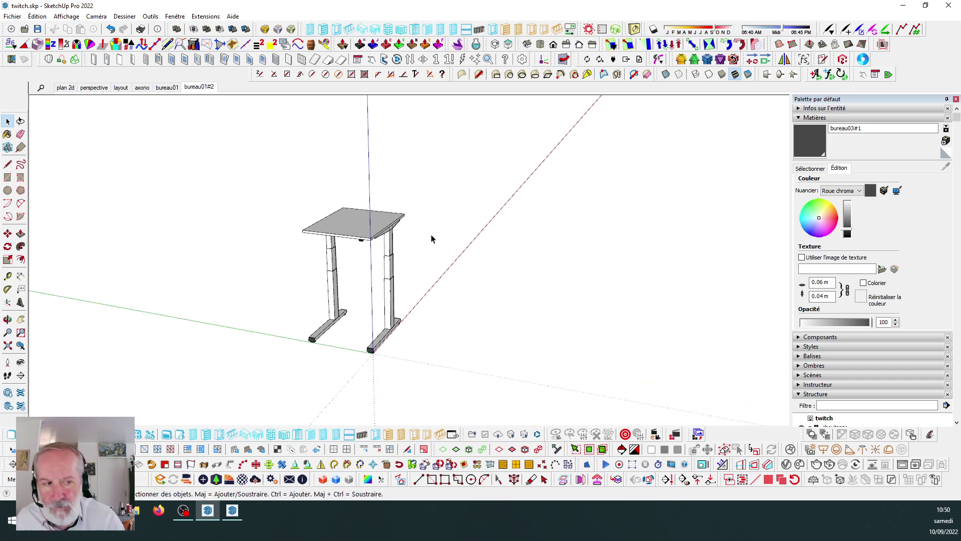
Select the whole desk with its legs and controller, and make it a component named bureau.
{"action": "middle_click_drag", "start_coordinate": [229, 260], "coordinate": [444, 275]}
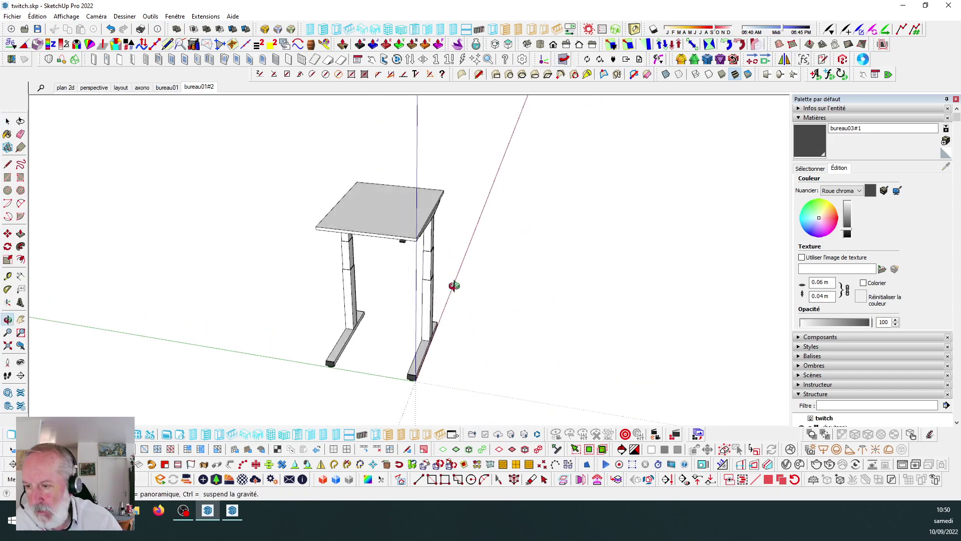
{"action": "scroll", "coordinate": [395, 241], "scroll_direction": "up", "scroll_amount": 4}
{"action": "scroll", "coordinate": [412, 234], "scroll_direction": "down", "scroll_amount": 3}
{"action": "middle_click_drag", "start_coordinate": [412, 233], "coordinate": [386, 208]}
{"action": "key", "text": "space"}
{"action": "left_click", "coordinate": [386, 207]}
{"action": "left_click_drag", "start_coordinate": [304, 145], "coordinate": [494, 384]}
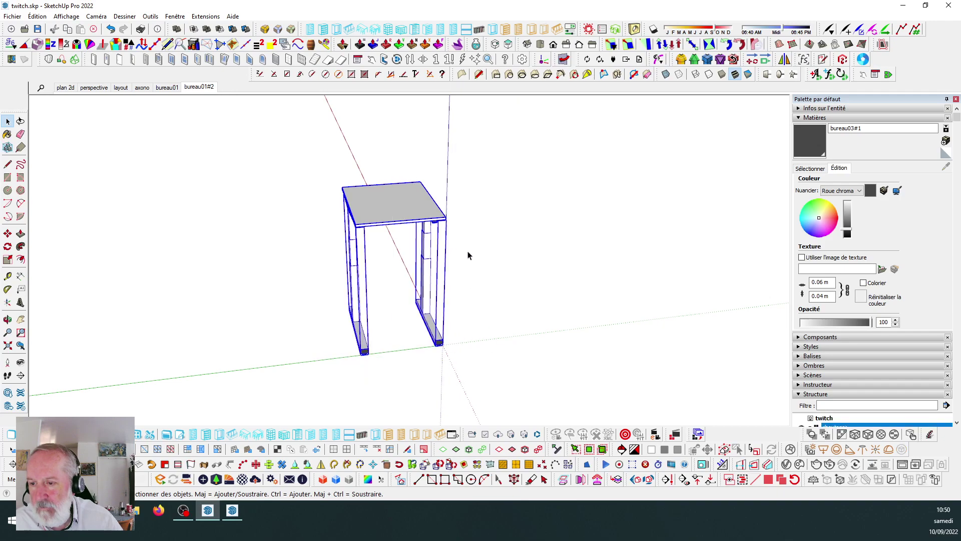
{"action": "scroll", "coordinate": [479, 240], "scroll_direction": "down", "scroll_amount": 2}
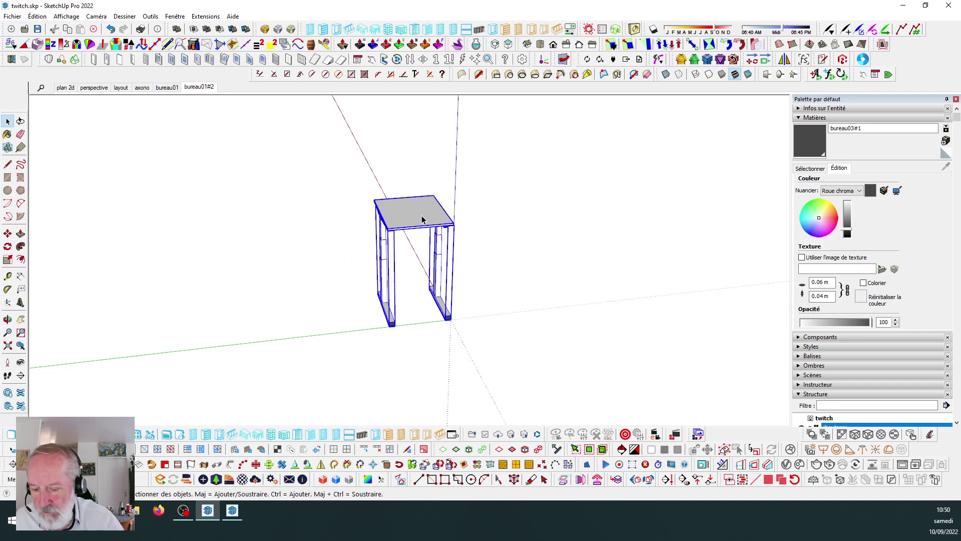
{"action": "key", "text": "g"}
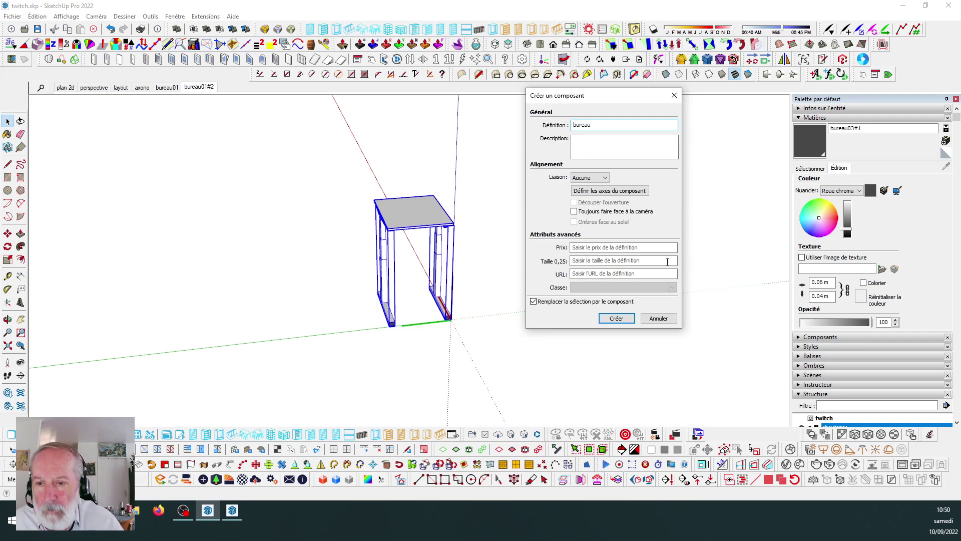
{"action": "left_click", "coordinate": [616, 319]}
{"action": "scroll", "coordinate": [451, 242], "scroll_direction": "down", "scroll_amount": 2}
{"action": "middle_click_drag", "start_coordinate": [428, 262], "coordinate": [394, 209]}
{"action": "scroll", "coordinate": [460, 278], "scroll_direction": "up", "scroll_amount": 2}
{"action": "scroll", "coordinate": [401, 198], "scroll_direction": "down", "scroll_amount": 1}
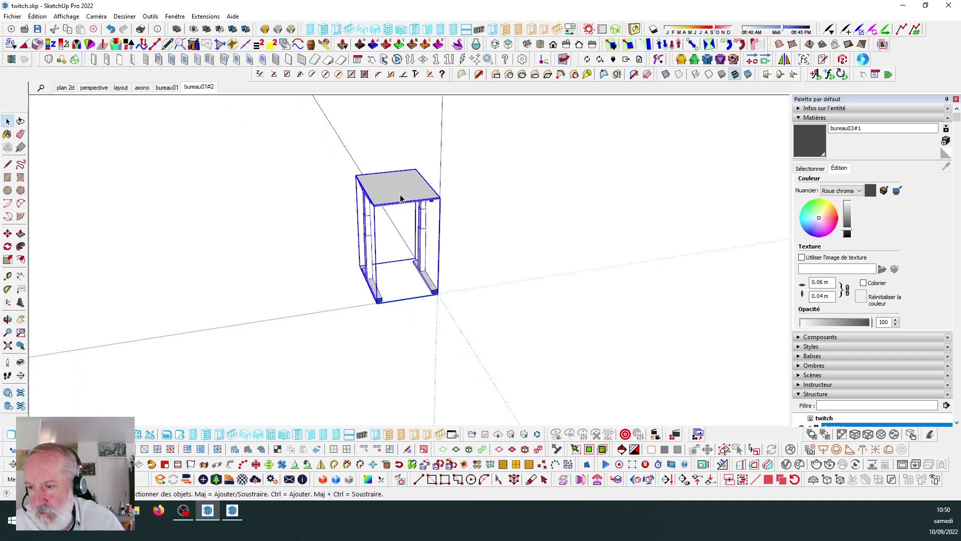
{"action": "left_click", "coordinate": [465, 227]}
{"action": "left_click", "coordinate": [421, 202]}
{"action": "right_click", "coordinate": [421, 202]}
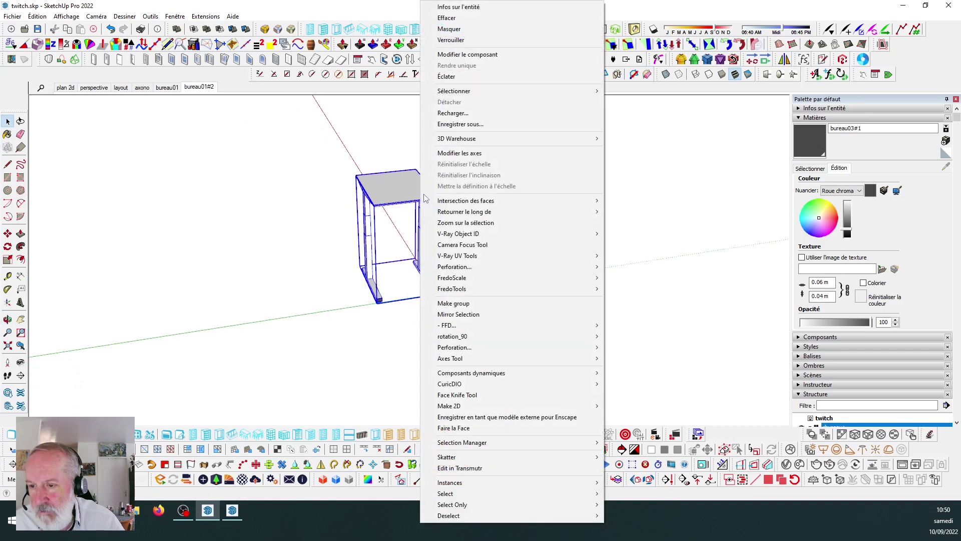
{"action": "left_click", "coordinate": [463, 154]}
{"action": "middle_click_drag", "start_coordinate": [322, 275], "coordinate": [358, 277]}
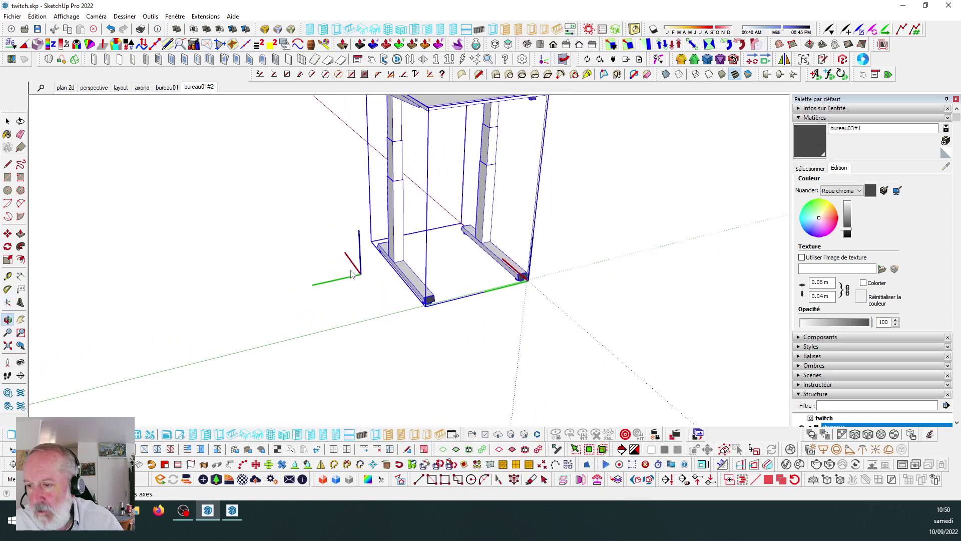
{"action": "scroll", "coordinate": [358, 277], "scroll_direction": "up", "scroll_amount": 6}
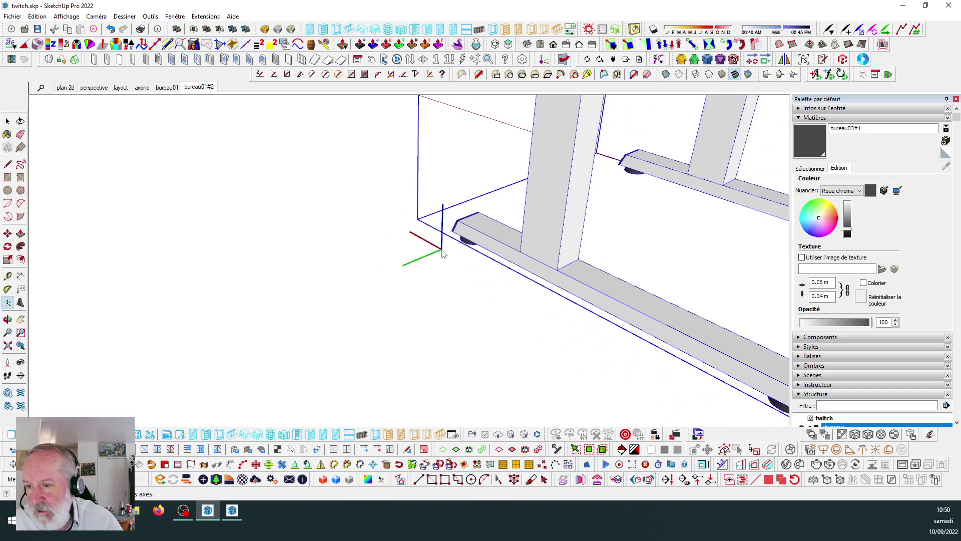
{"action": "scroll", "coordinate": [442, 253], "scroll_direction": "up", "scroll_amount": 5}
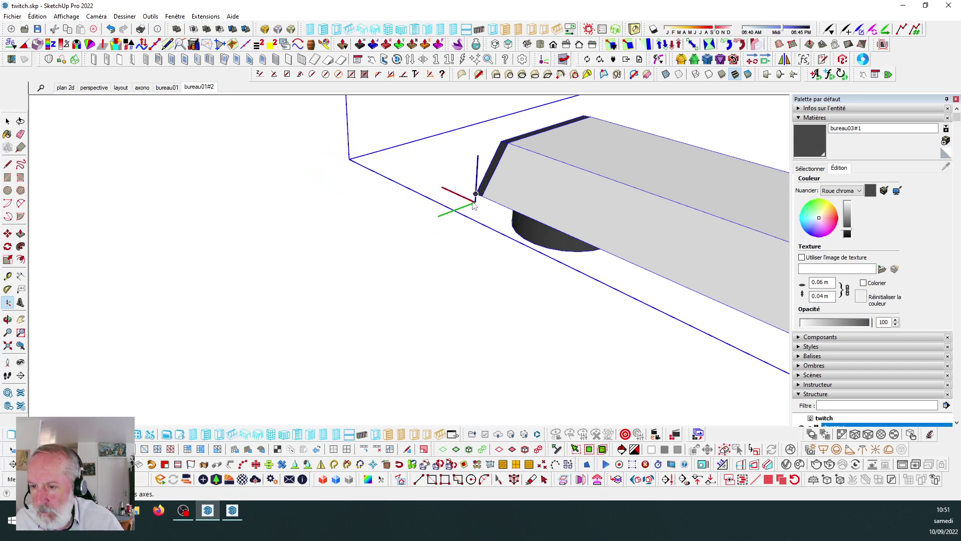
{"action": "scroll", "coordinate": [474, 197], "scroll_direction": "down", "scroll_amount": 3}
{"action": "scroll", "coordinate": [474, 198], "scroll_direction": "down", "scroll_amount": 3}
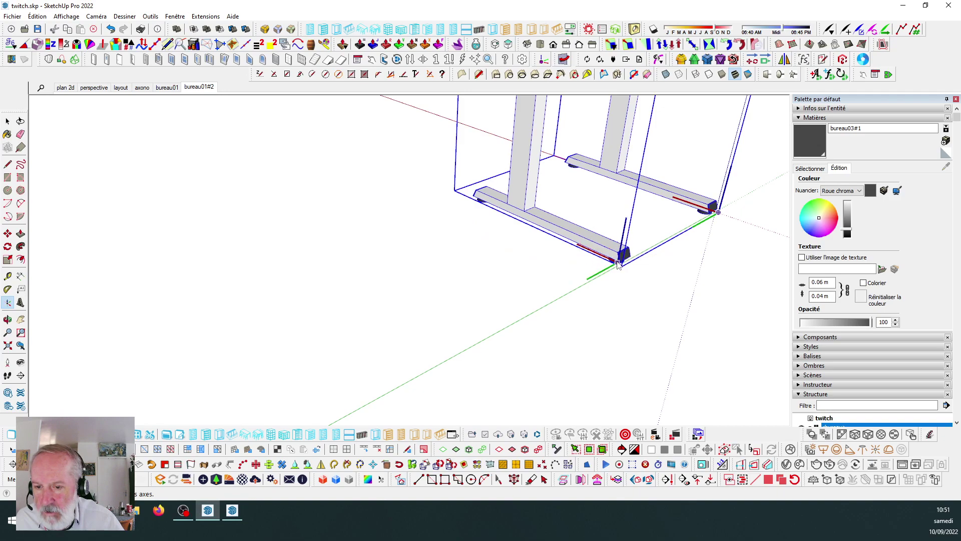
{"action": "scroll", "coordinate": [623, 273], "scroll_direction": "up", "scroll_amount": 2}
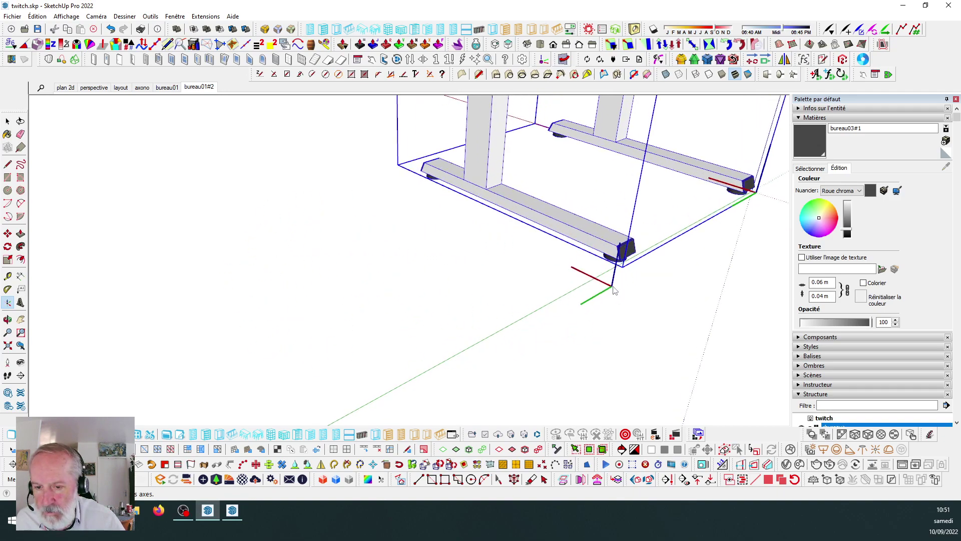
{"action": "middle_click_drag", "start_coordinate": [550, 288], "coordinate": [345, 295]}
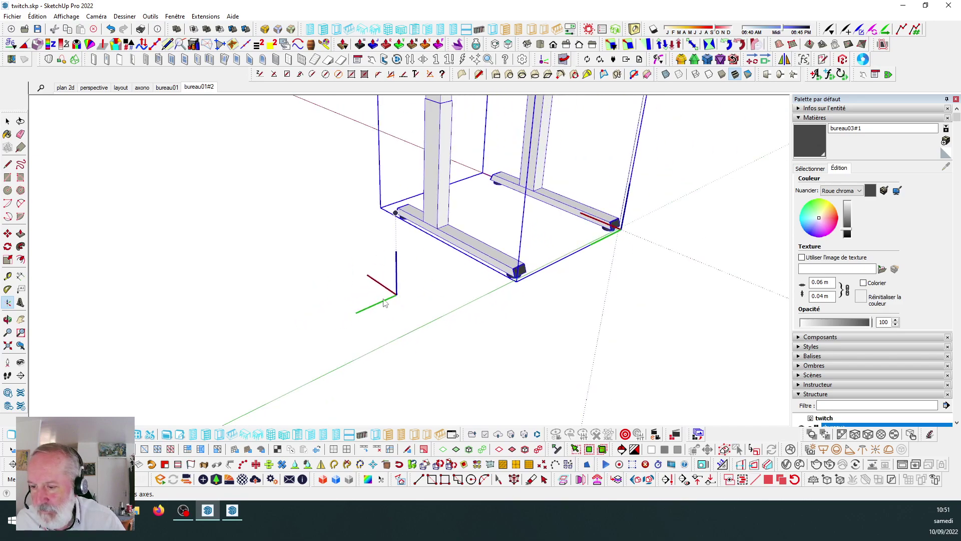
{"action": "key", "text": "space"}
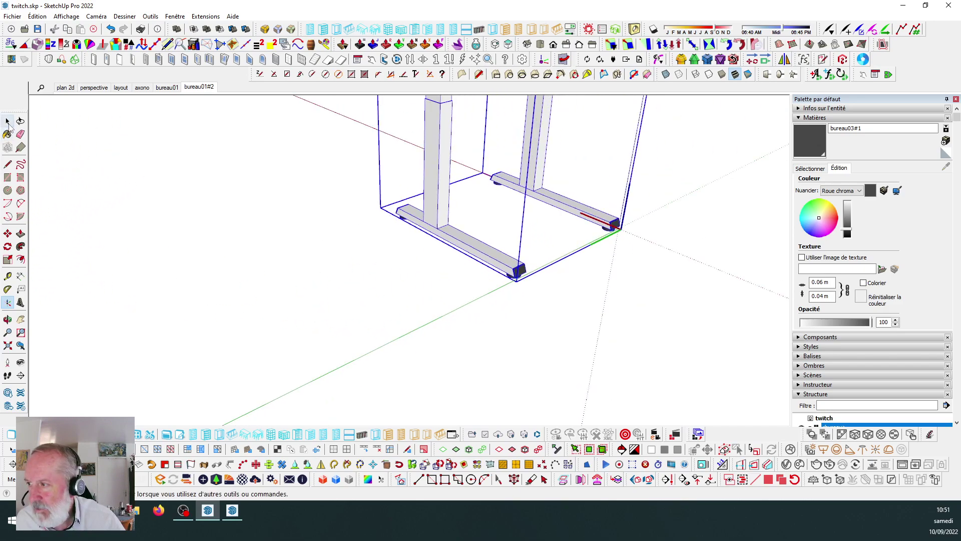
Change the desk component's axes so the origin lies at floor level under the left foot's rear end, with red running along the foot.
{"action": "right_click", "coordinate": [482, 255]}
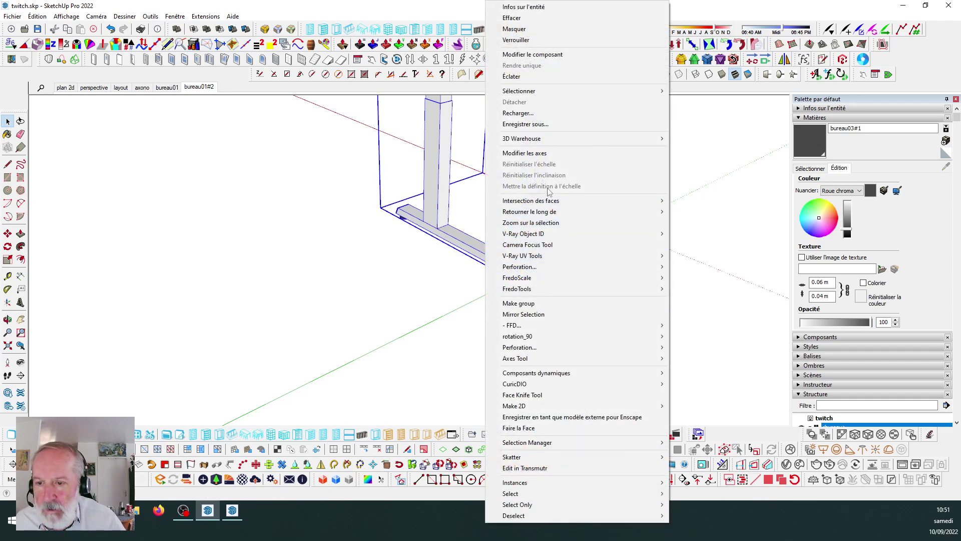
{"action": "left_click", "coordinate": [526, 153]}
{"action": "scroll", "coordinate": [511, 289], "scroll_direction": "up", "scroll_amount": 2}
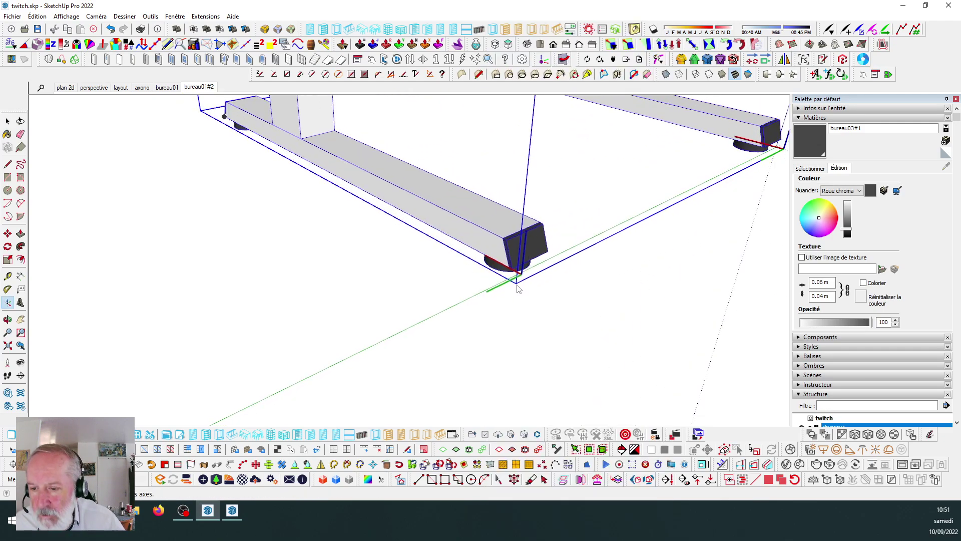
{"action": "scroll", "coordinate": [517, 289], "scroll_direction": "up", "scroll_amount": 2}
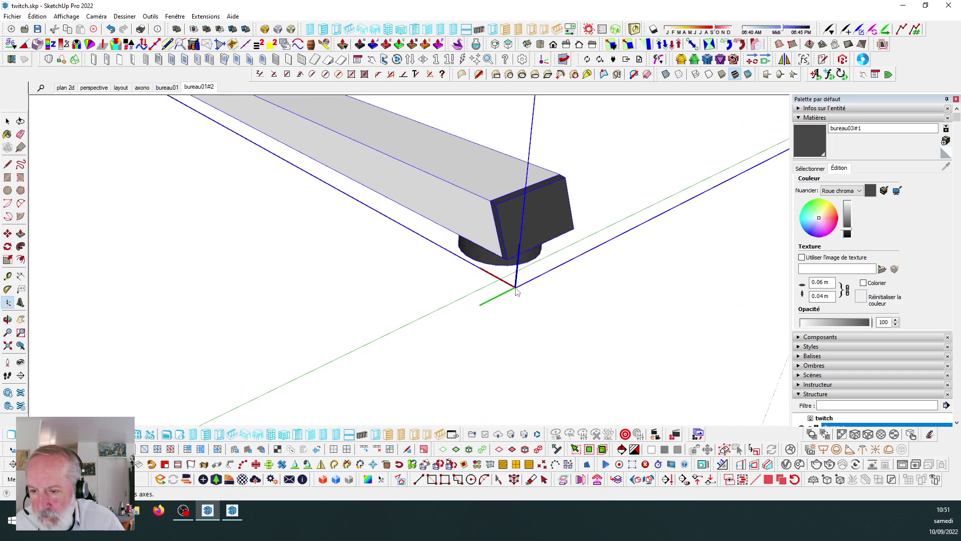
{"action": "scroll", "coordinate": [507, 260], "scroll_direction": "down", "scroll_amount": 3}
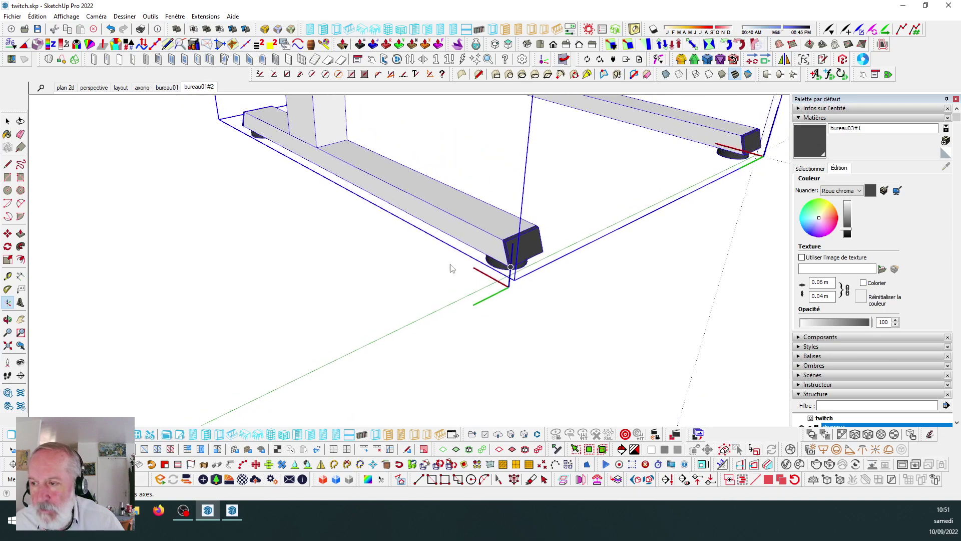
{"action": "scroll", "coordinate": [236, 125], "scroll_direction": "up", "scroll_amount": 3}
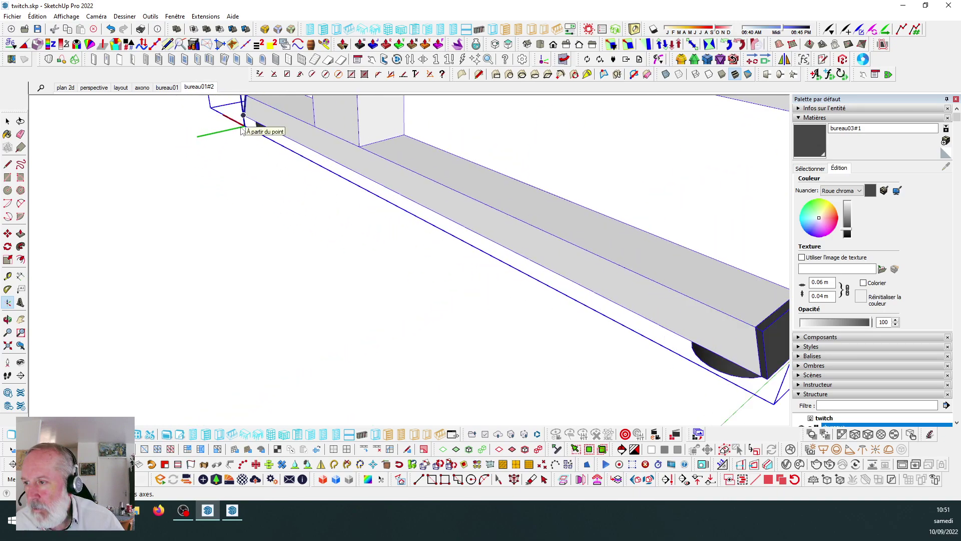
{"action": "scroll", "coordinate": [257, 130], "scroll_direction": "up", "scroll_amount": 2}
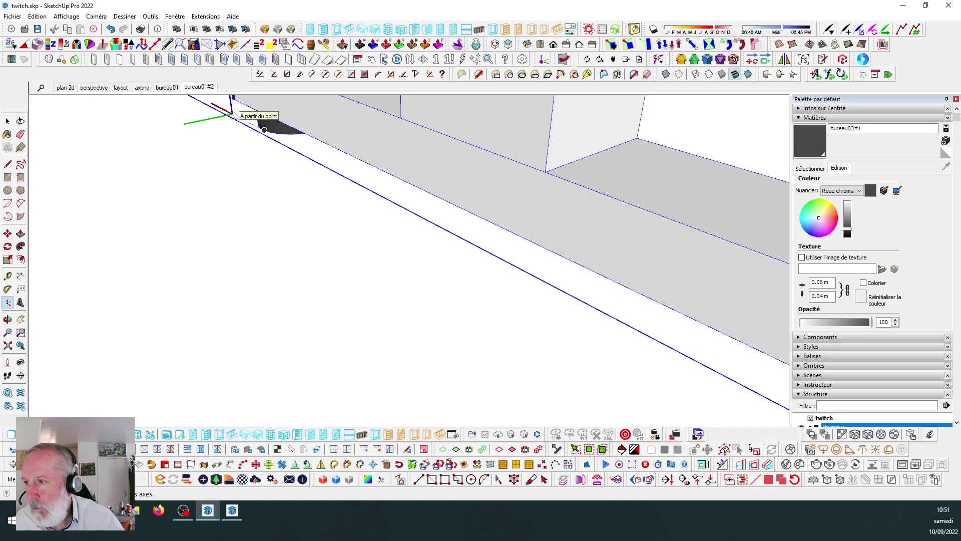
{"action": "left_click", "coordinate": [233, 114]}
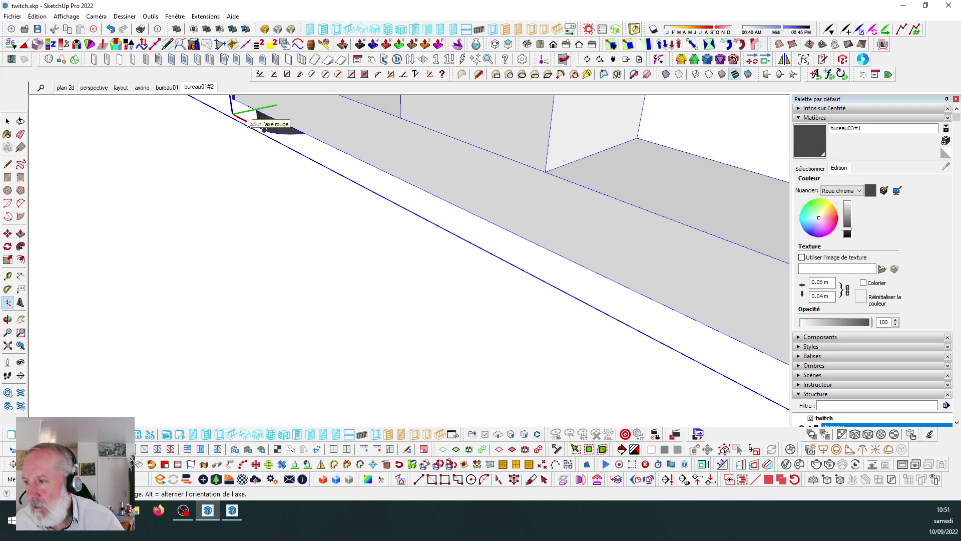
{"action": "left_click", "coordinate": [249, 123]}
{"action": "left_click", "coordinate": [247, 121]}
{"action": "scroll", "coordinate": [245, 183], "scroll_direction": "down", "scroll_amount": 5}
{"action": "scroll", "coordinate": [266, 215], "scroll_direction": "down", "scroll_amount": 10}
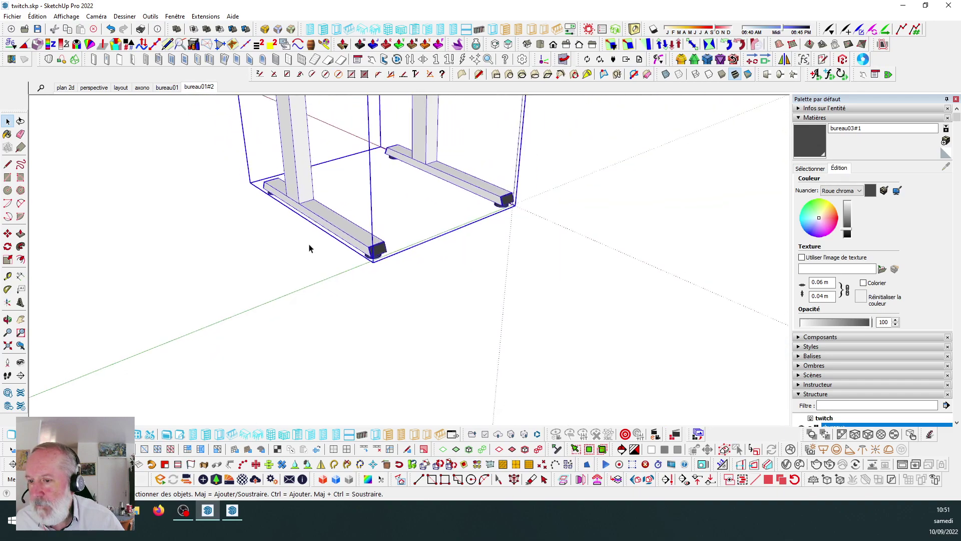
Move the desk by its new axes origin at the left foot's rear end onto the model's origin.
{"action": "left_click", "coordinate": [310, 205]}
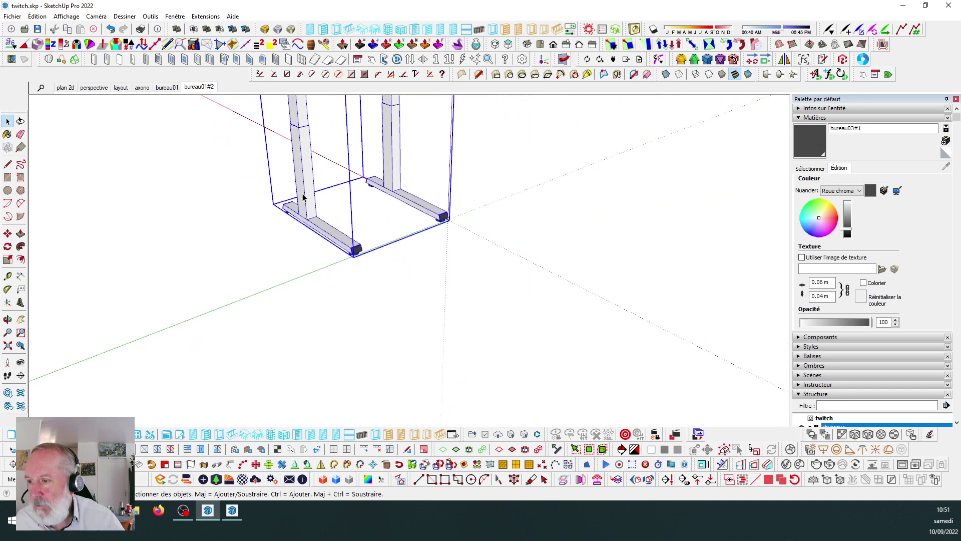
{"action": "scroll", "coordinate": [393, 270], "scroll_direction": "up", "scroll_amount": 5}
{"action": "scroll", "coordinate": [395, 268], "scroll_direction": "down", "scroll_amount": 5}
{"action": "scroll", "coordinate": [415, 274], "scroll_direction": "up", "scroll_amount": 4}
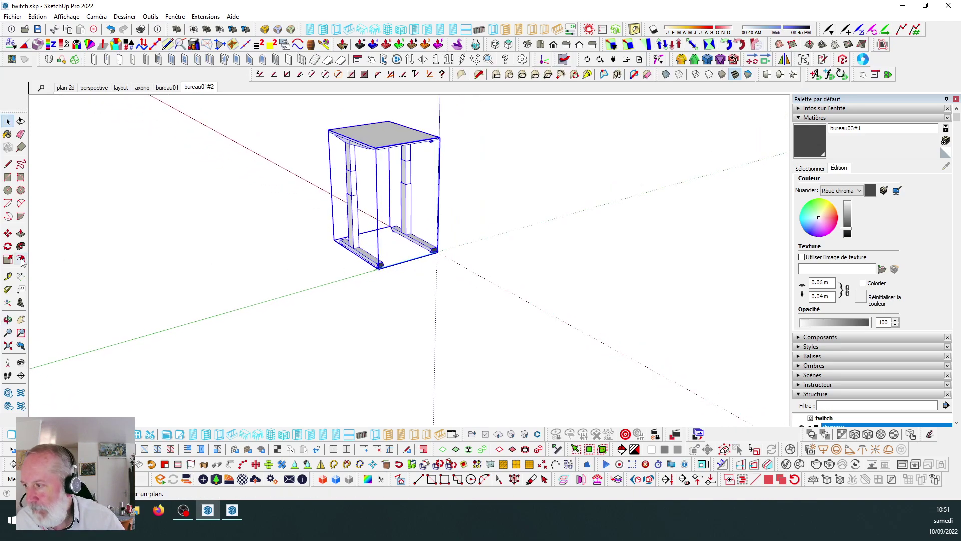
{"action": "left_click", "coordinate": [7, 233]}
{"action": "scroll", "coordinate": [254, 266], "scroll_direction": "up", "scroll_amount": 1}
{"action": "left_click", "coordinate": [298, 254]}
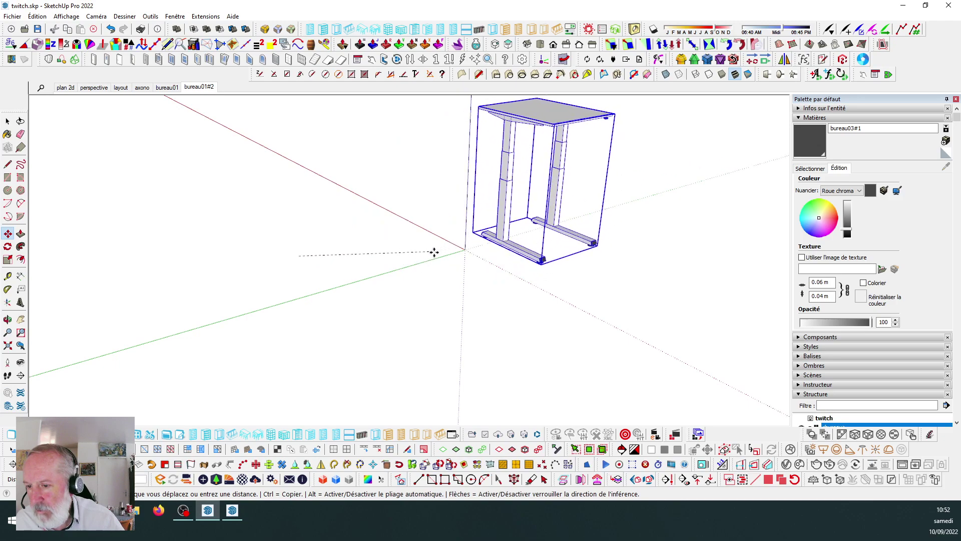
{"action": "left_click", "coordinate": [468, 250]}
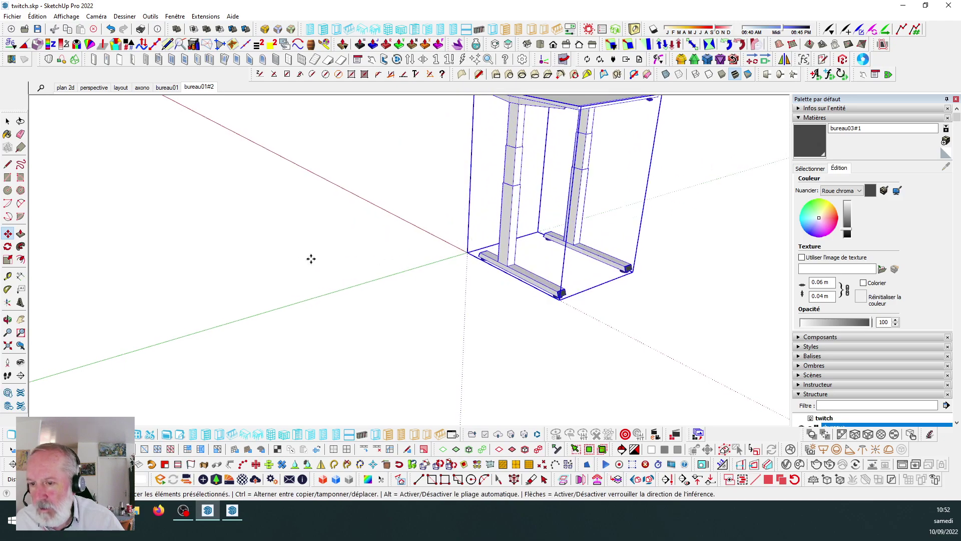
{"action": "scroll", "coordinate": [320, 266], "scroll_direction": "down", "scroll_amount": 2}
{"action": "left_click", "coordinate": [8, 121]}
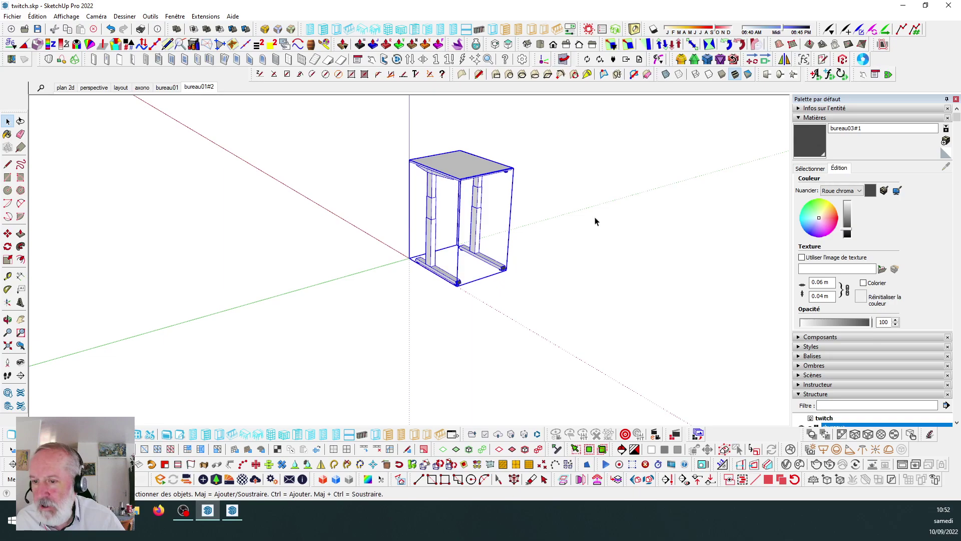
Open the dynamic component attributes for the bureau component and place the attributes window clear of the desk.
{"action": "scroll", "coordinate": [658, 216], "scroll_direction": "up", "scroll_amount": 1}
{"action": "scroll", "coordinate": [430, 235], "scroll_direction": "up", "scroll_amount": 3}
{"action": "scroll", "coordinate": [312, 239], "scroll_direction": "down", "scroll_amount": 2}
{"action": "left_click", "coordinate": [498, 266]}
{"action": "middle_click_drag", "start_coordinate": [498, 266], "coordinate": [299, 218]}
{"action": "left_click", "coordinate": [299, 219]}
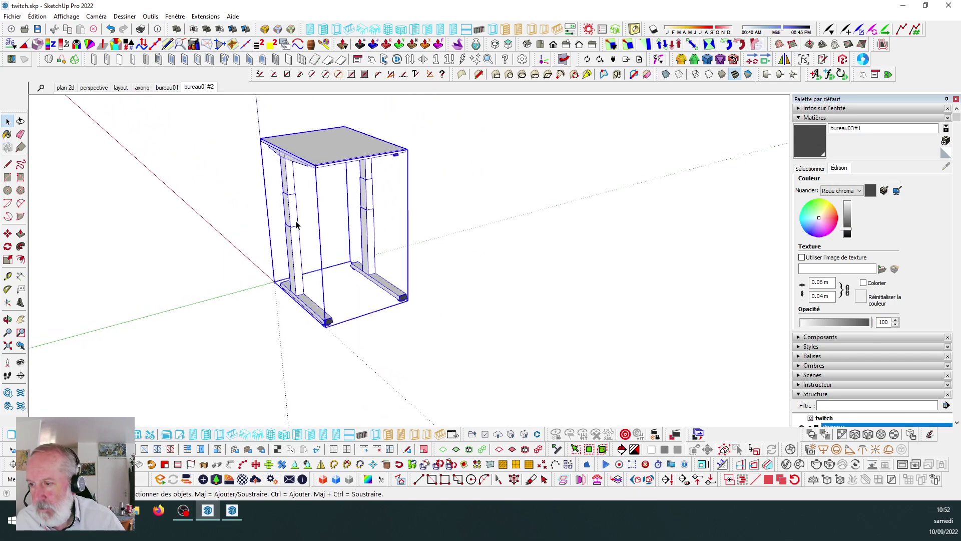
{"action": "scroll", "coordinate": [301, 223], "scroll_direction": "down", "scroll_amount": 1}
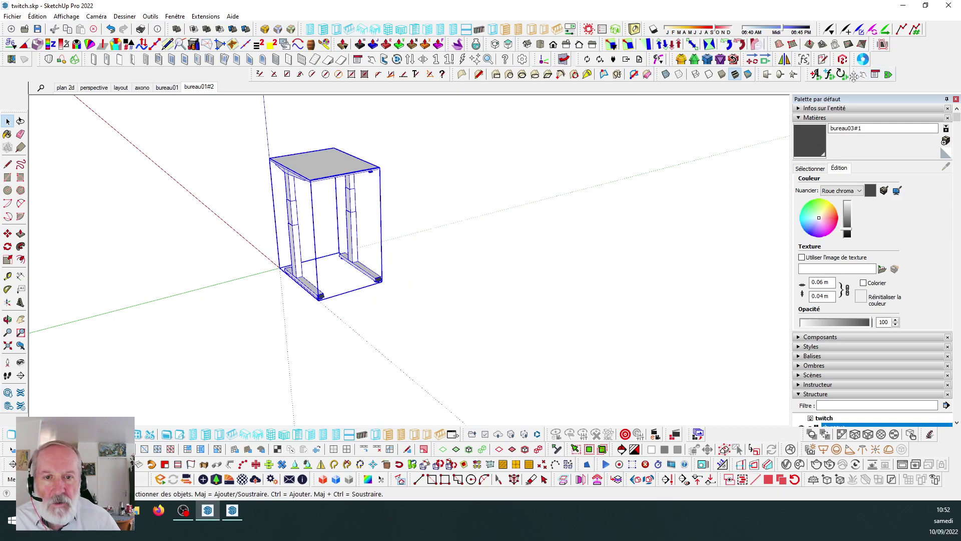
{"action": "left_click_drag", "start_coordinate": [857, 74], "coordinate": [534, 125]}
{"action": "scroll", "coordinate": [305, 165], "scroll_direction": "up", "scroll_amount": 1}
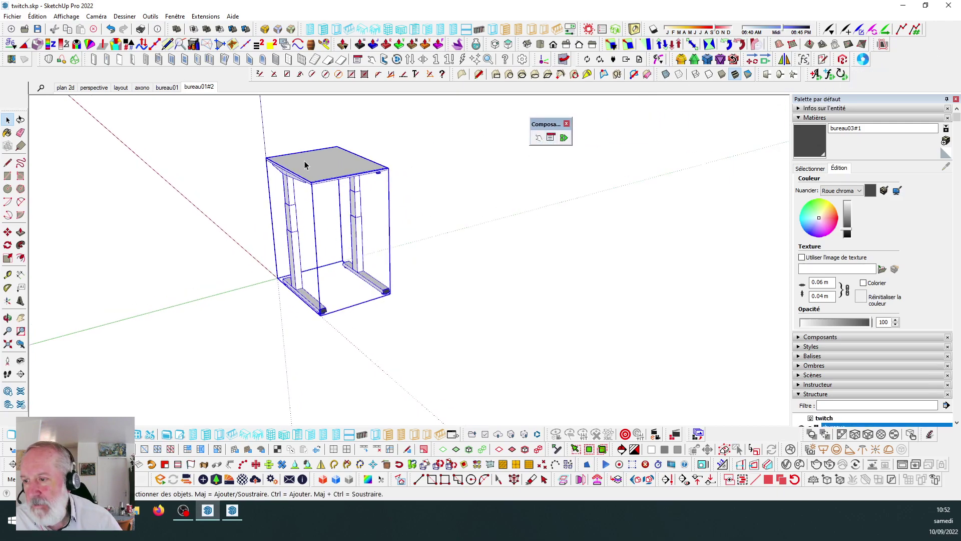
{"action": "left_click", "coordinate": [564, 138]}
{"action": "left_click_drag", "start_coordinate": [648, 89], "coordinate": [668, 115]}
{"action": "left_click_drag", "start_coordinate": [549, 126], "coordinate": [426, 110]}
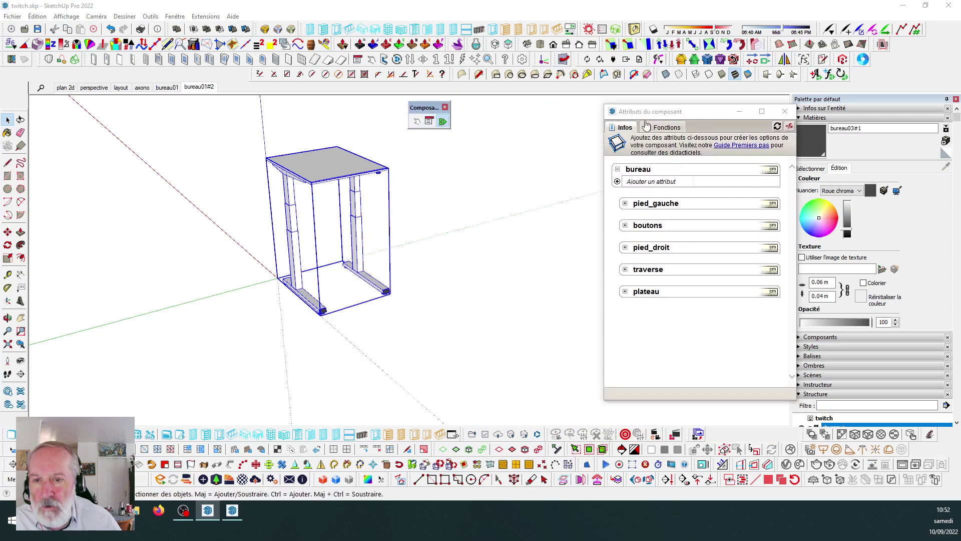
{"action": "left_click_drag", "start_coordinate": [673, 114], "coordinate": [544, 79]}
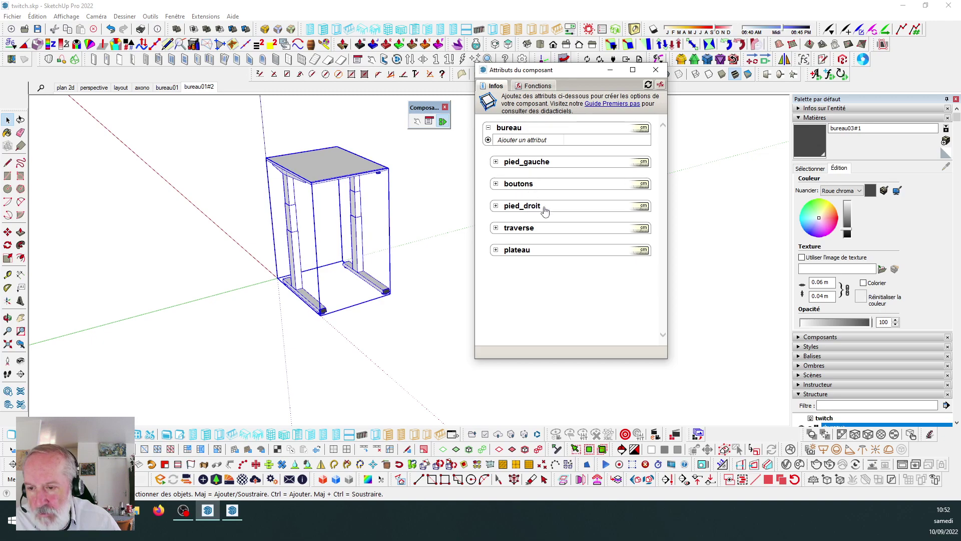
{"action": "middle_click_drag", "start_coordinate": [321, 307], "coordinate": [256, 202]}
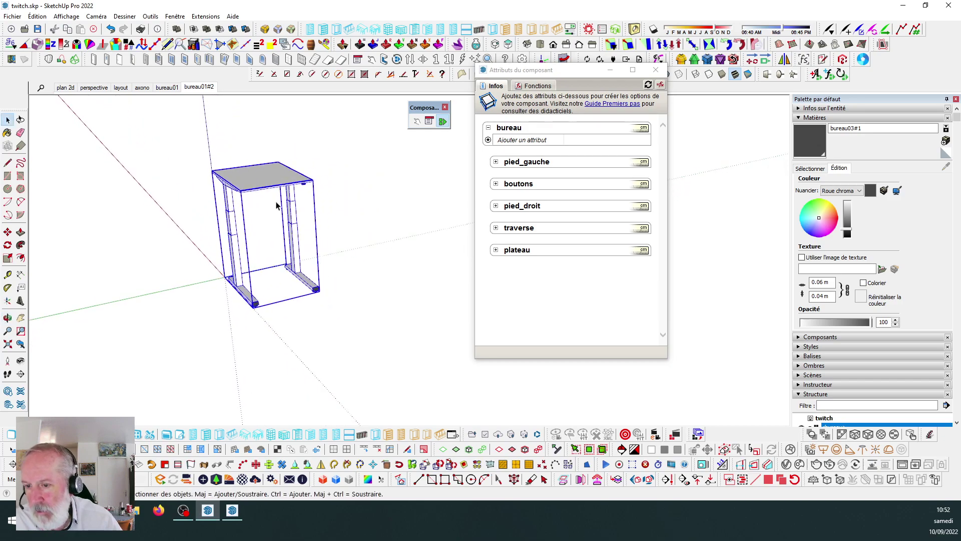
Add the Position attributes X, Y, Z and the Size attributes LenX, LenY, LenZ to the plateau subcomponent.
{"action": "left_click", "coordinate": [394, 235]}
{"action": "left_click", "coordinate": [273, 188]}
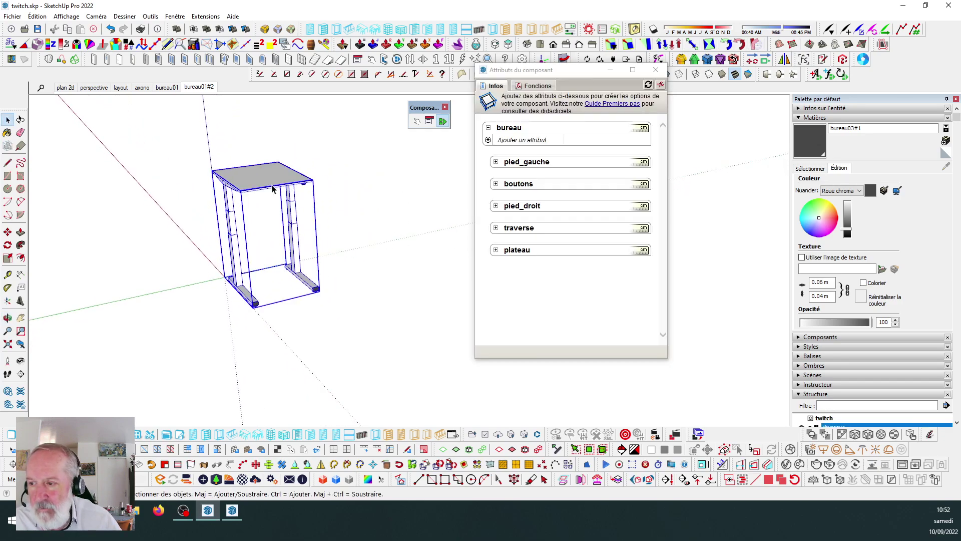
{"action": "left_click", "coordinate": [496, 250]}
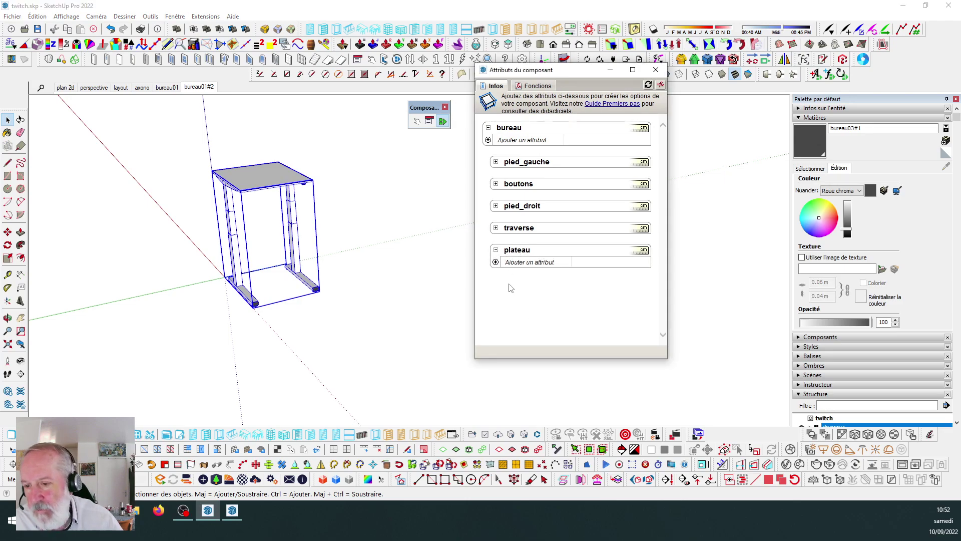
{"action": "left_click", "coordinate": [495, 262]}
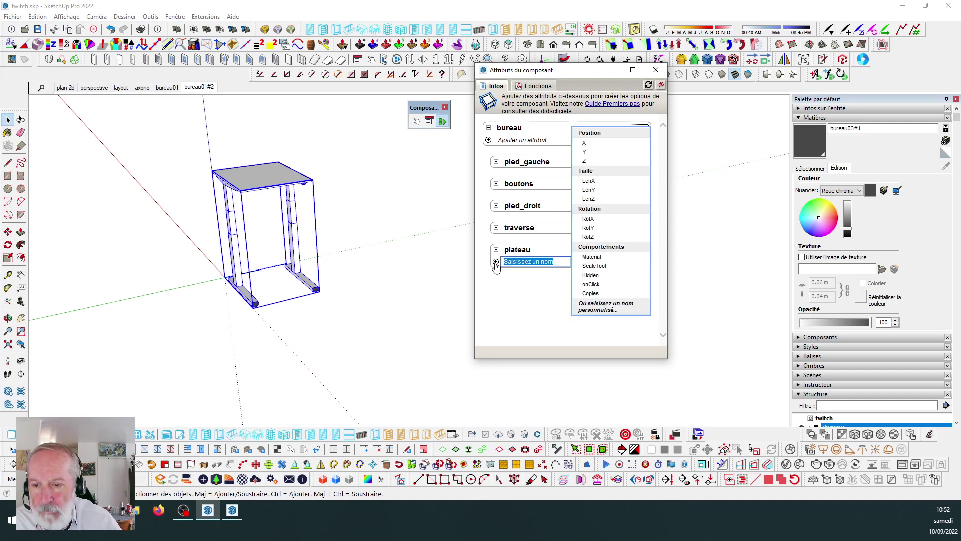
{"action": "left_click", "coordinate": [604, 134]}
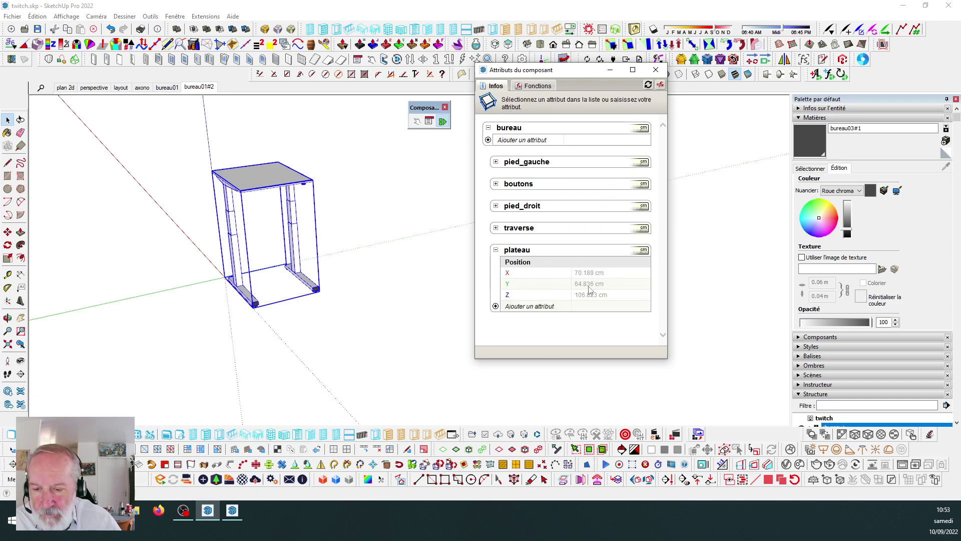
{"action": "left_click", "coordinate": [495, 306]}
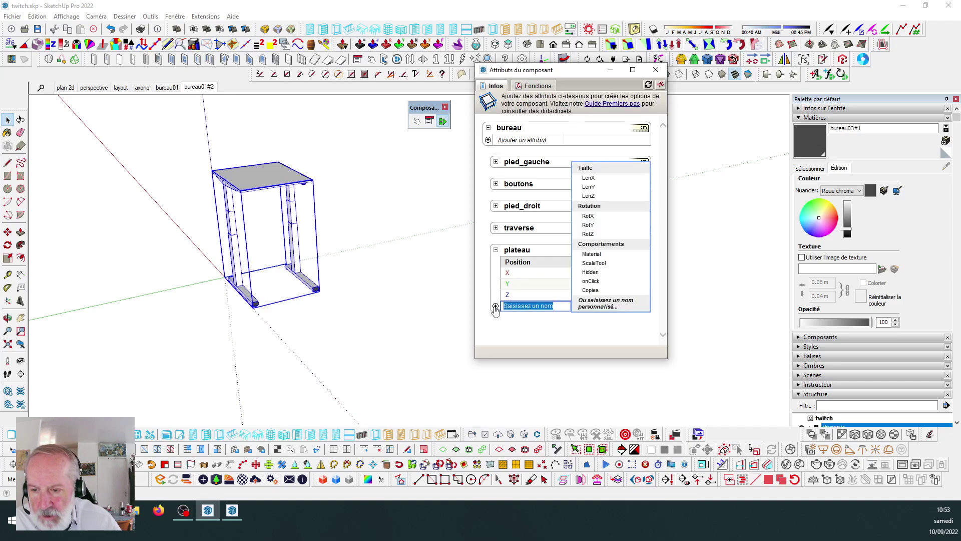
{"action": "left_click", "coordinate": [593, 169]}
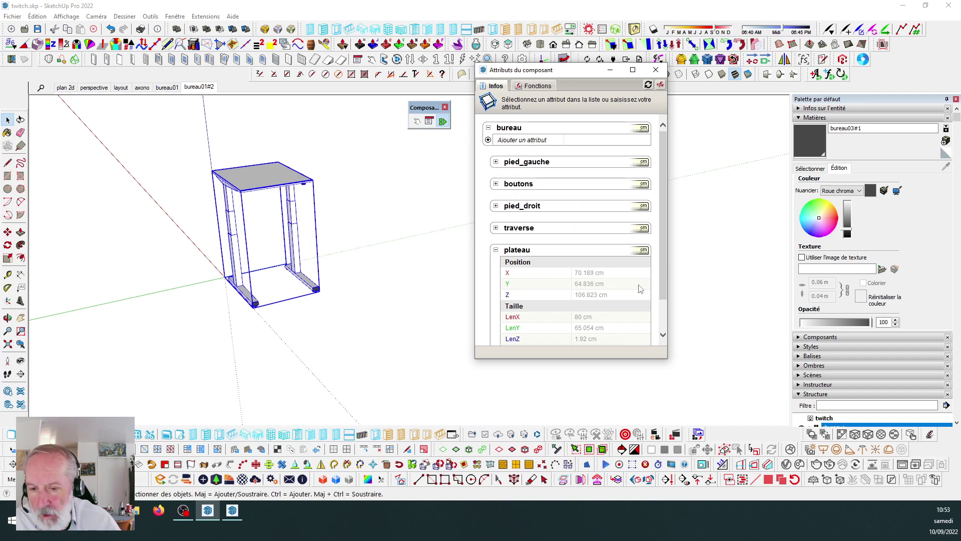
{"action": "left_click_drag", "start_coordinate": [663, 284], "coordinate": [662, 311]}
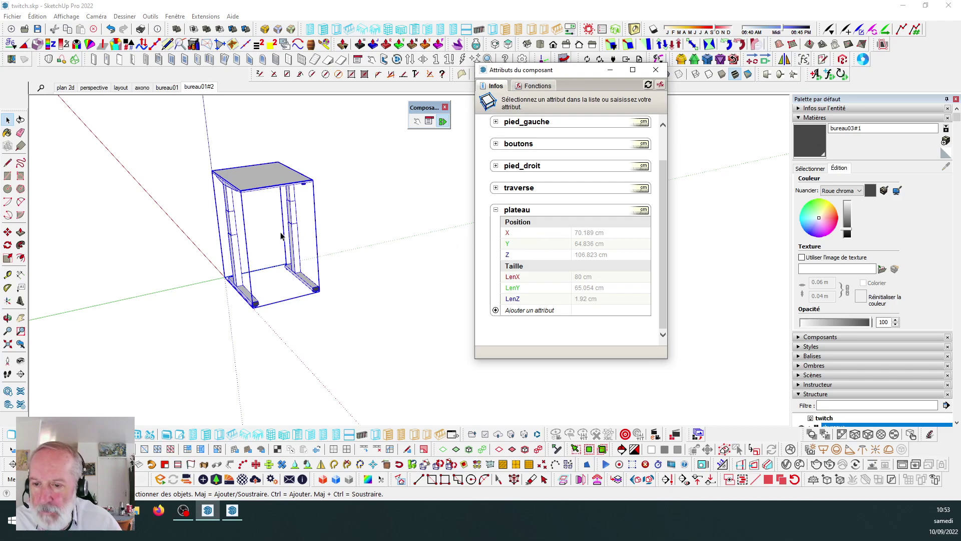
Try setting the plateau's X position to =0.
{"action": "scroll", "coordinate": [247, 199], "scroll_direction": "up", "scroll_amount": 1}
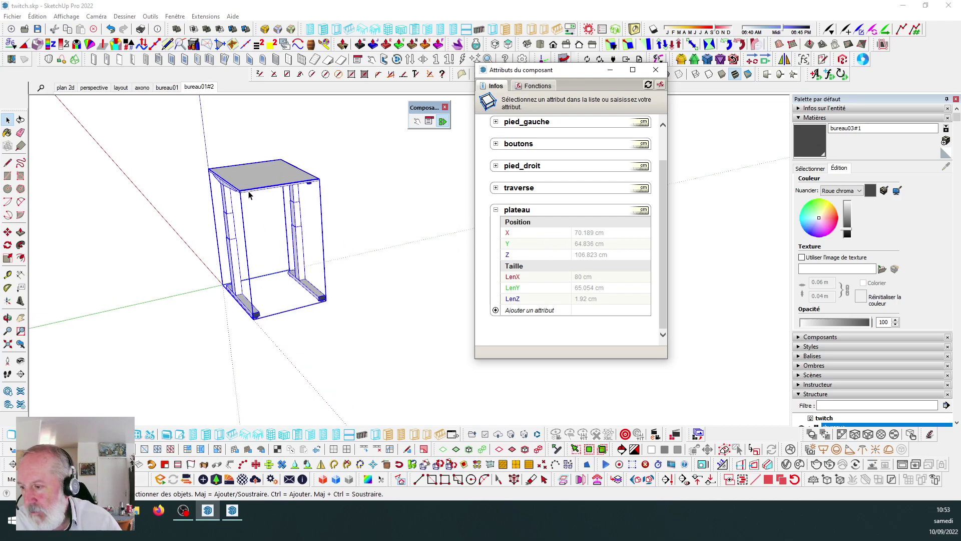
{"action": "scroll", "coordinate": [247, 194], "scroll_direction": "up", "scroll_amount": 3}
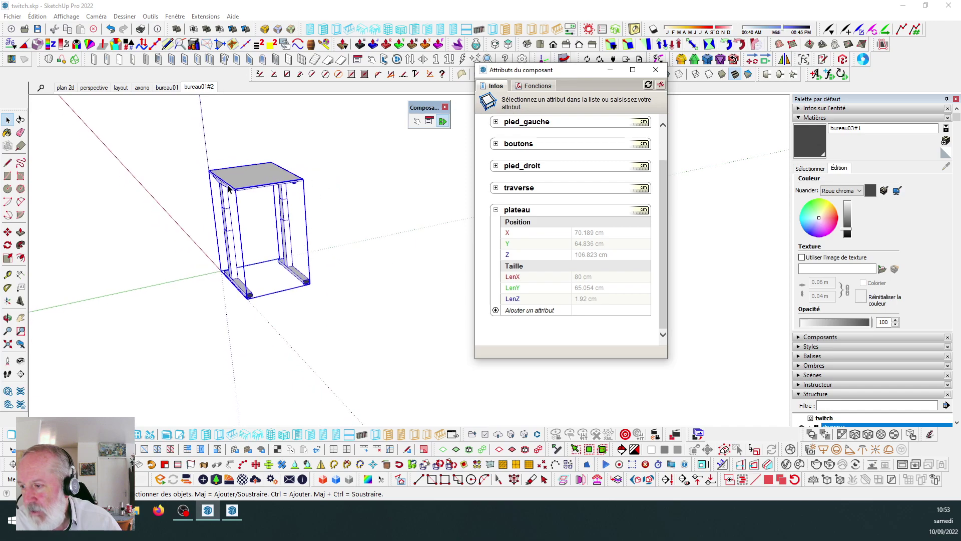
{"action": "scroll", "coordinate": [228, 188], "scroll_direction": "down", "scroll_amount": 2}
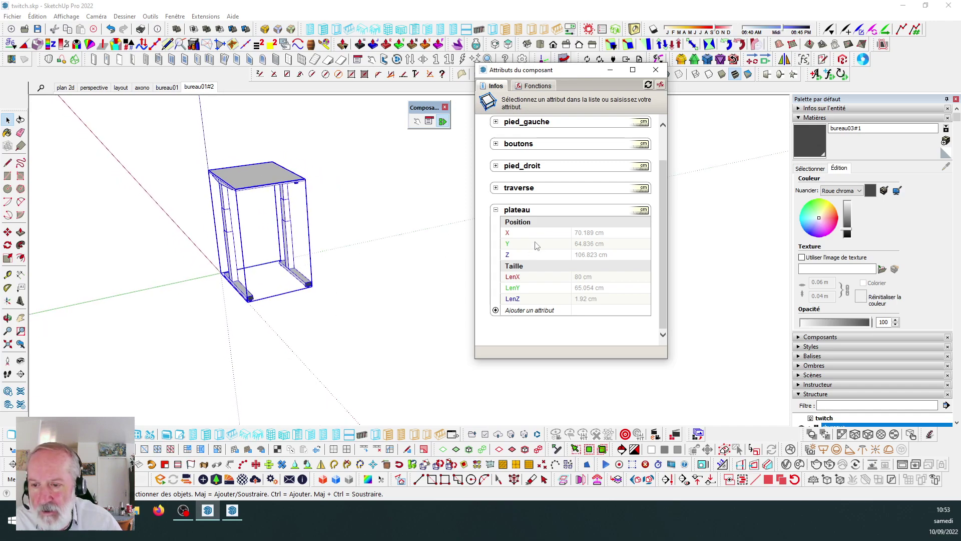
{"action": "left_click", "coordinate": [607, 233]}
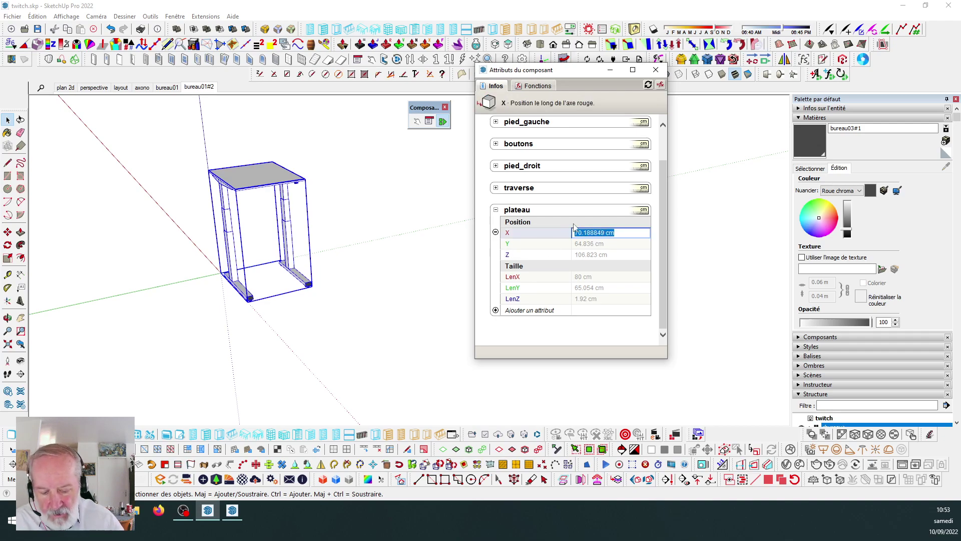
{"action": "key", "text": "BackSpace"}
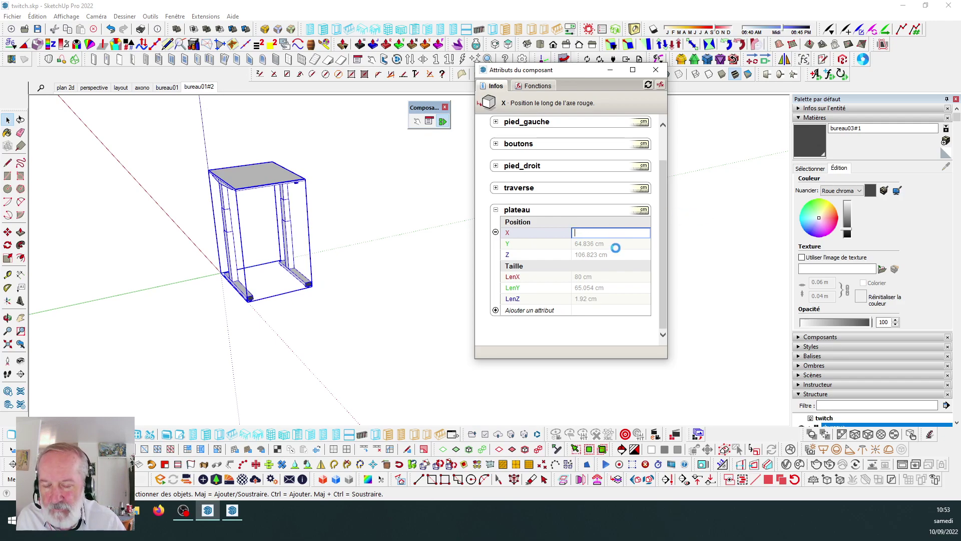
{"action": "type", "text": "="}
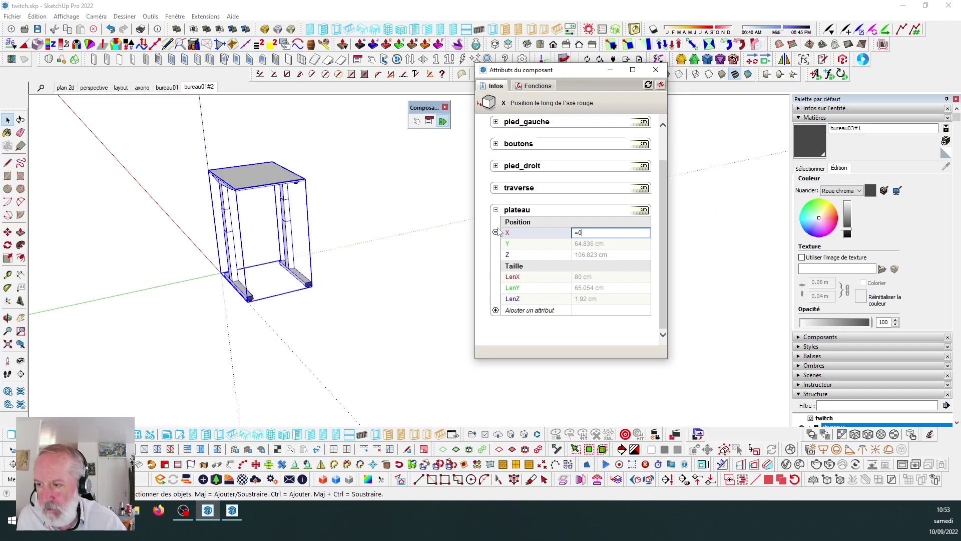
{"action": "type", "text": "0"}
{"action": "key", "text": "Tab"}
Try changing the desk component's axes so the origin lies at the tabletop's rear left corner.
{"action": "middle_click_drag", "start_coordinate": [160, 157], "coordinate": [378, 226]}
{"action": "scroll", "coordinate": [375, 197], "scroll_direction": "up", "scroll_amount": 2}
{"action": "left_click", "coordinate": [386, 198]}
{"action": "left_click", "coordinate": [241, 182]}
{"action": "scroll", "coordinate": [246, 189], "scroll_direction": "up", "scroll_amount": 2}
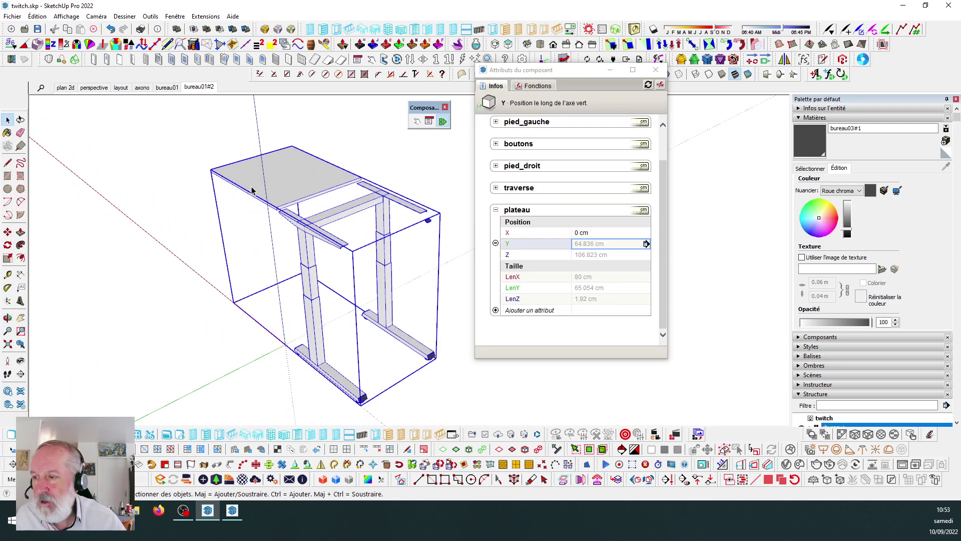
{"action": "right_click", "coordinate": [258, 183]}
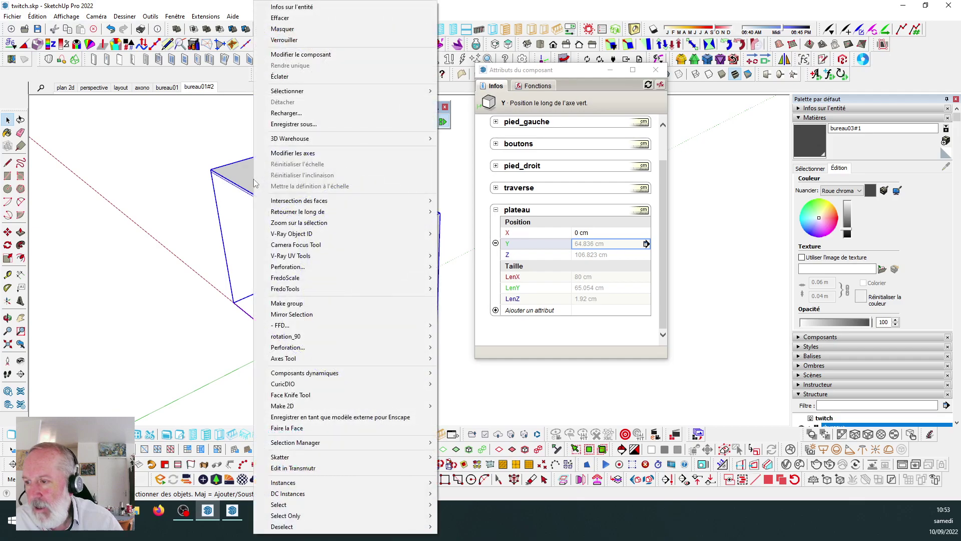
{"action": "left_click", "coordinate": [268, 153]}
{"action": "scroll", "coordinate": [268, 160], "scroll_direction": "up", "scroll_amount": 5}
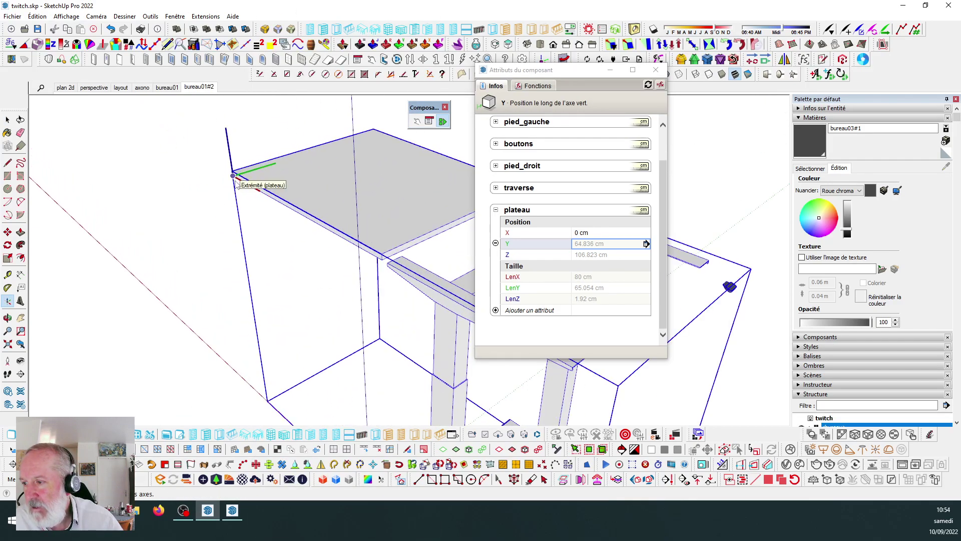
{"action": "double_click", "coordinate": [233, 171]}
{"action": "left_click", "coordinate": [507, 283]}
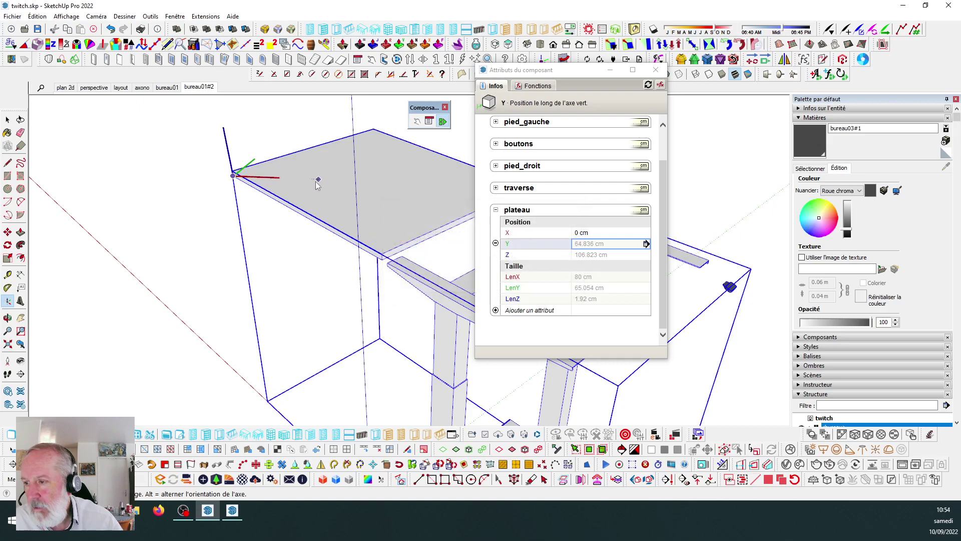
{"action": "left_click", "coordinate": [293, 215]}
{"action": "left_click", "coordinate": [292, 212]}
{"action": "key", "text": "space"}
Reselect the desk and try setting the plateau's Y position to =0.
{"action": "scroll", "coordinate": [288, 207], "scroll_direction": "down", "scroll_amount": 2}
{"action": "left_click", "coordinate": [152, 165]}
{"action": "scroll", "coordinate": [325, 218], "scroll_direction": "down", "scroll_amount": 2}
{"action": "left_click", "coordinate": [319, 210]}
{"action": "key", "text": "ctrl+z"}
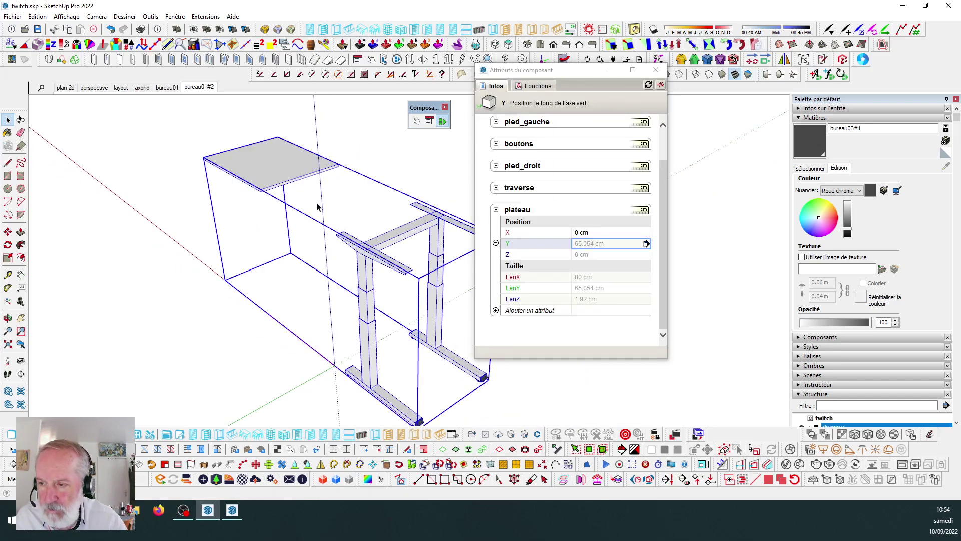
{"action": "scroll", "coordinate": [328, 201], "scroll_direction": "down", "scroll_amount": 3}
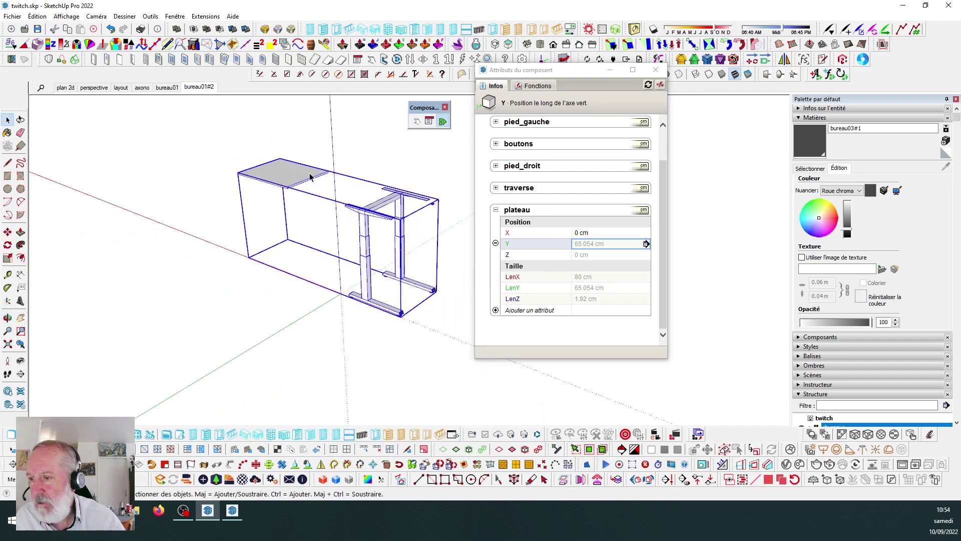
{"action": "middle_click_drag", "start_coordinate": [215, 214], "coordinate": [277, 216]}
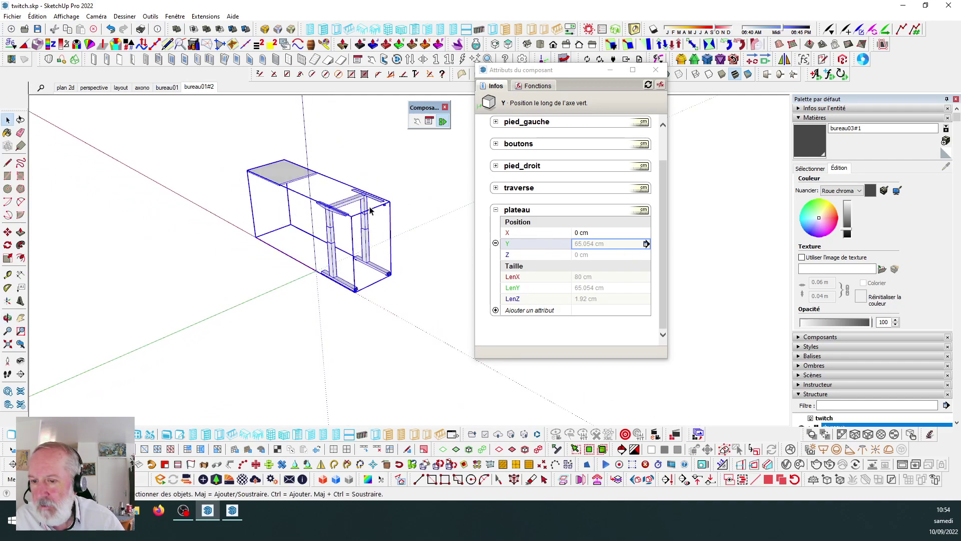
{"action": "left_click", "coordinate": [609, 248]}
{"action": "left_click_drag", "start_coordinate": [616, 243], "coordinate": [519, 246]}
{"action": "type", "text": "=0"}
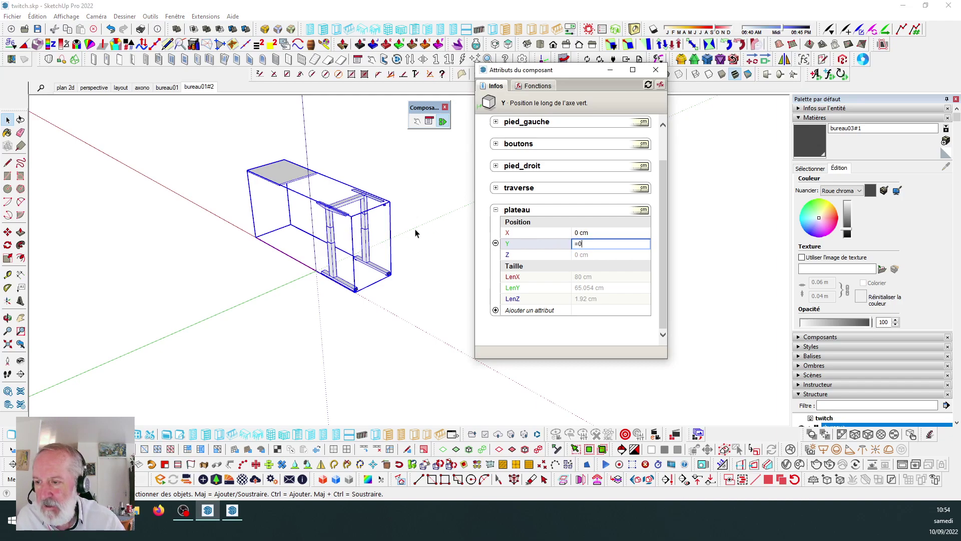
{"action": "key", "text": "Tab"}
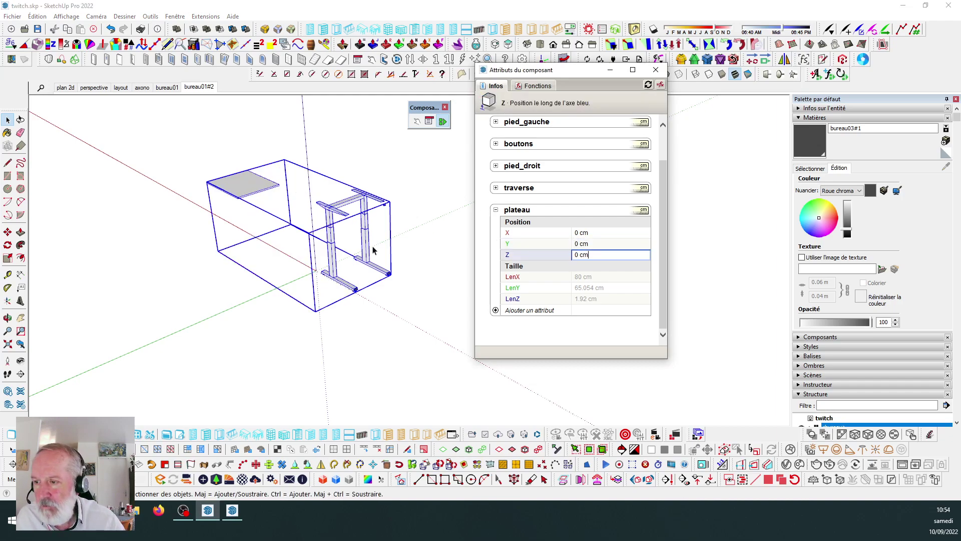
Undo the plateau position edits and the axes change so the tabletop sits on the legs again.
{"action": "scroll", "coordinate": [281, 200], "scroll_direction": "up", "scroll_amount": 2}
{"action": "scroll", "coordinate": [413, 244], "scroll_direction": "up", "scroll_amount": 2}
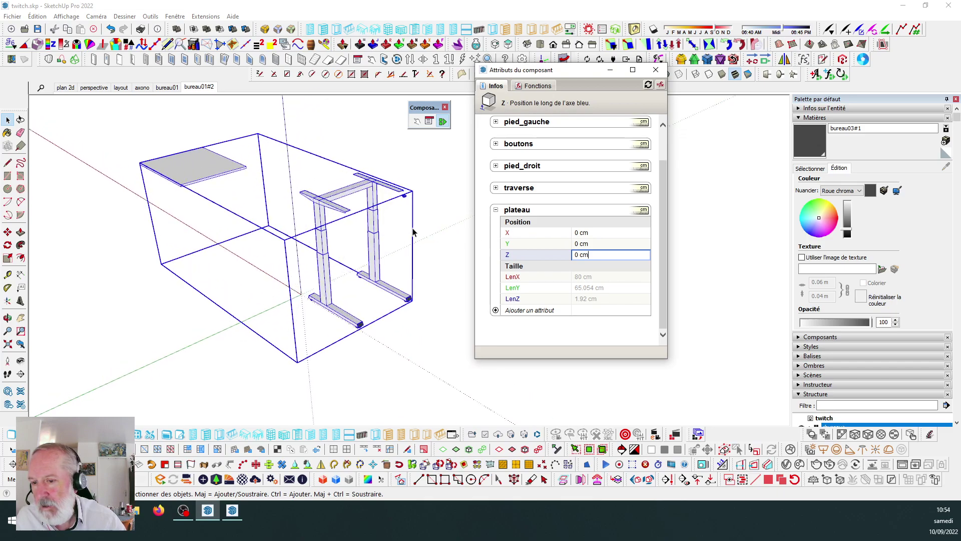
{"action": "middle_click_drag", "start_coordinate": [276, 213], "coordinate": [342, 193]}
{"action": "scroll", "coordinate": [342, 193], "scroll_direction": "down", "scroll_amount": 3}
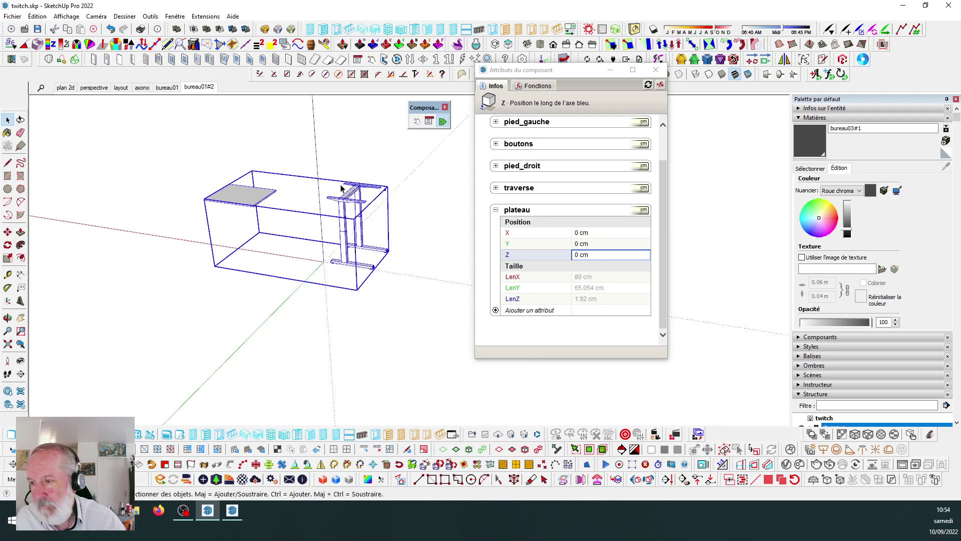
{"action": "scroll", "coordinate": [313, 185], "scroll_direction": "up", "scroll_amount": 3}
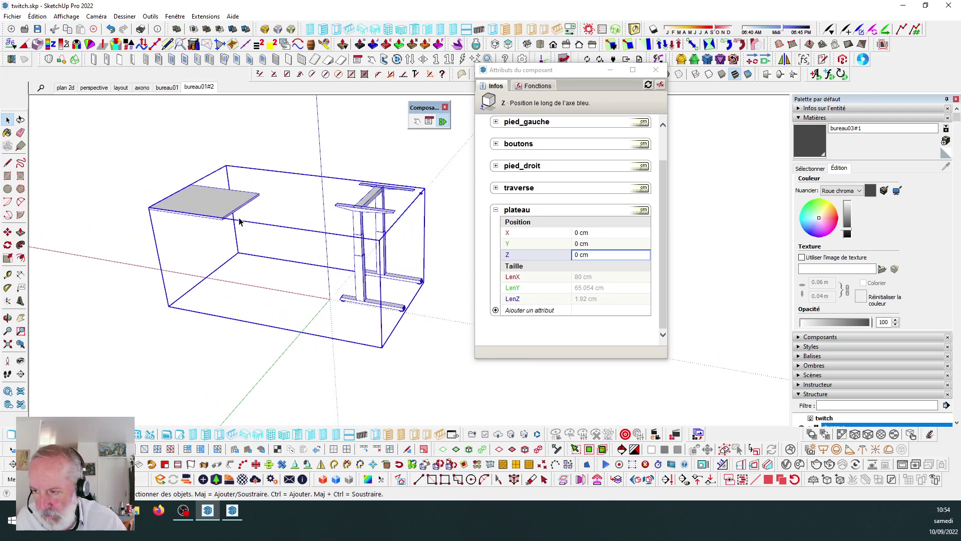
{"action": "scroll", "coordinate": [220, 217], "scroll_direction": "down", "scroll_amount": 2}
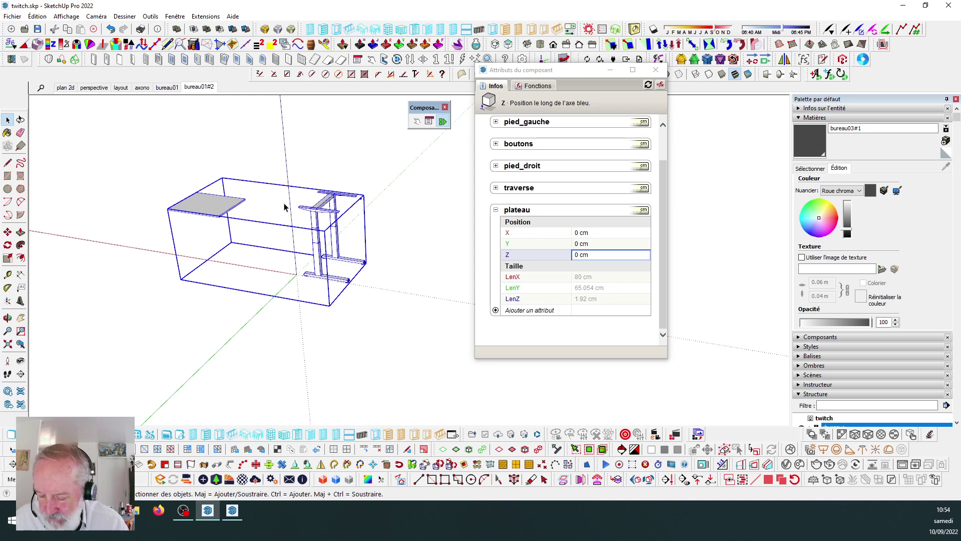
{"action": "key", "text": "Return"}
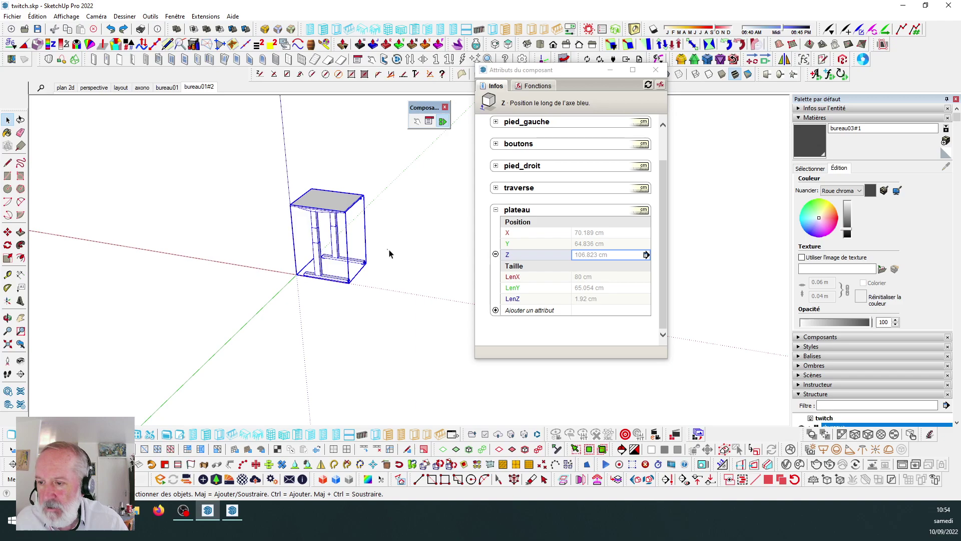
Rotate the whole desk half a turn about the vertical axis through the tabletop's centre.
{"action": "scroll", "coordinate": [317, 202], "scroll_direction": "down", "scroll_amount": 2}
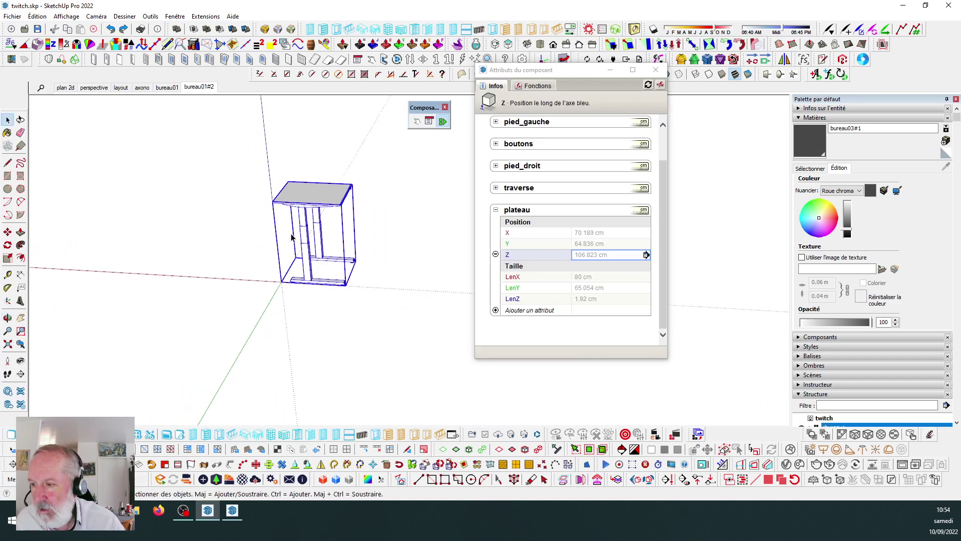
{"action": "left_click", "coordinate": [8, 232]}
{"action": "middle_click_drag", "start_coordinate": [313, 286], "coordinate": [408, 303]}
{"action": "scroll", "coordinate": [326, 312], "scroll_direction": "up", "scroll_amount": 3}
{"action": "scroll", "coordinate": [350, 305], "scroll_direction": "down", "scroll_amount": 5}
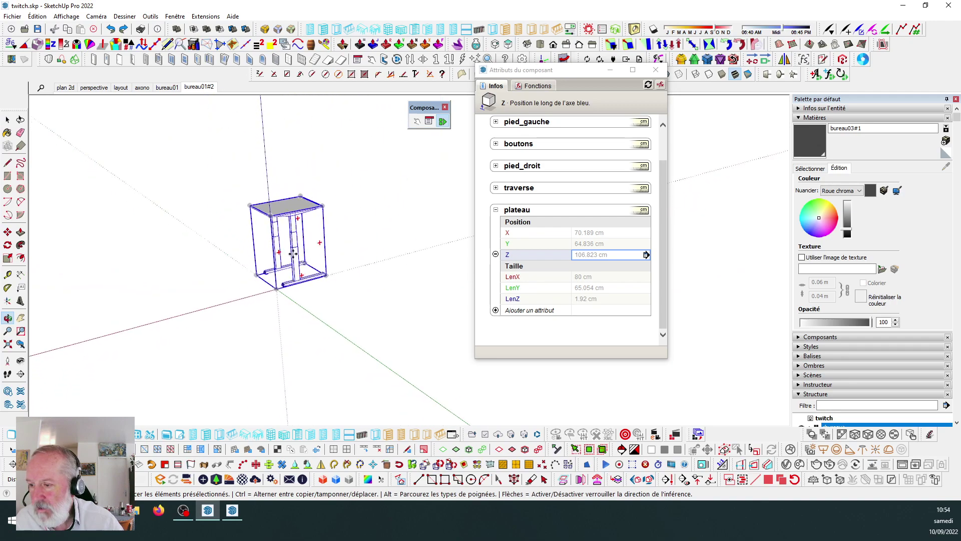
{"action": "scroll", "coordinate": [288, 307], "scroll_direction": "up", "scroll_amount": 3}
{"action": "middle_click_drag", "start_coordinate": [308, 178], "coordinate": [301, 263]}
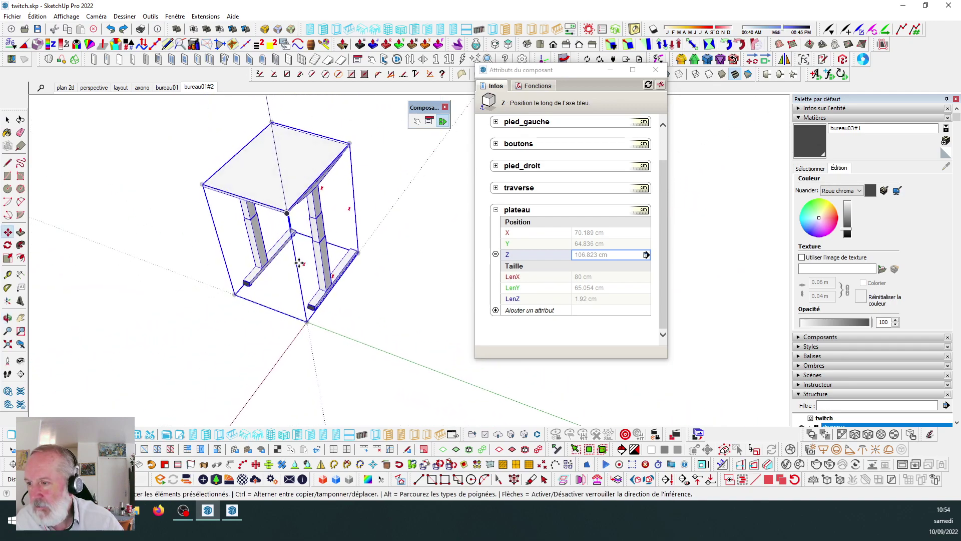
{"action": "scroll", "coordinate": [312, 165], "scroll_direction": "up", "scroll_amount": 2}
{"action": "middle_click_drag", "start_coordinate": [313, 163], "coordinate": [200, 278]}
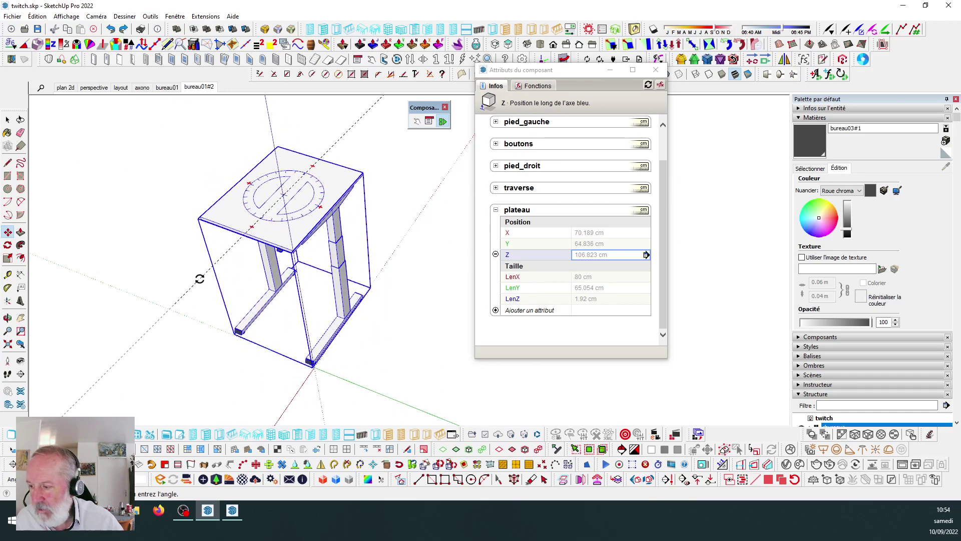
{"action": "middle_click_drag", "start_coordinate": [203, 276], "coordinate": [243, 322]}
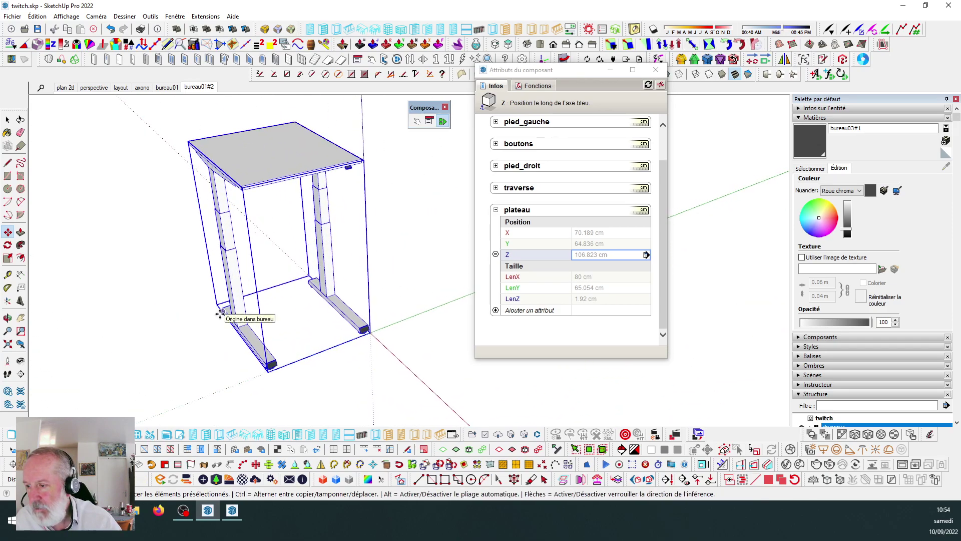
Move the desk by its component origin near the left foot's rear end onto the model's origin.
{"action": "scroll", "coordinate": [219, 309], "scroll_direction": "up", "scroll_amount": 2}
{"action": "scroll", "coordinate": [215, 302], "scroll_direction": "down", "scroll_amount": 3}
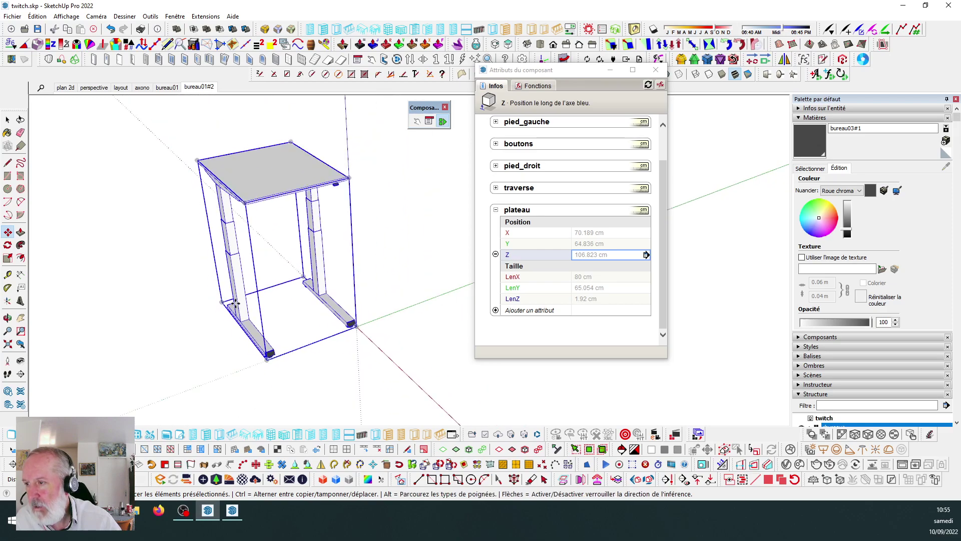
{"action": "scroll", "coordinate": [223, 300], "scroll_direction": "up", "scroll_amount": 1}
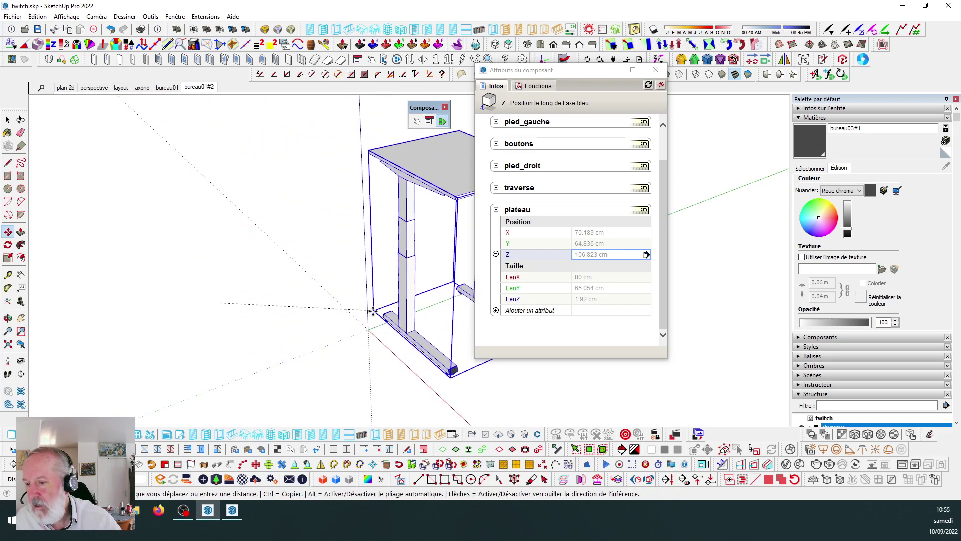
{"action": "left_click", "coordinate": [368, 329]}
{"action": "scroll", "coordinate": [227, 276], "scroll_direction": "down", "scroll_amount": 3}
{"action": "scroll", "coordinate": [226, 276], "scroll_direction": "down", "scroll_amount": 1}
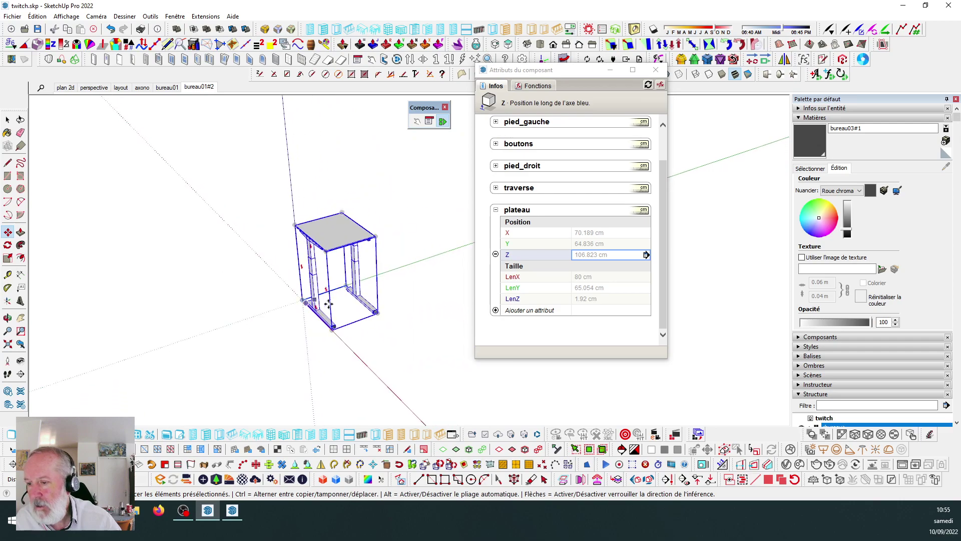
{"action": "left_click", "coordinate": [8, 121]}
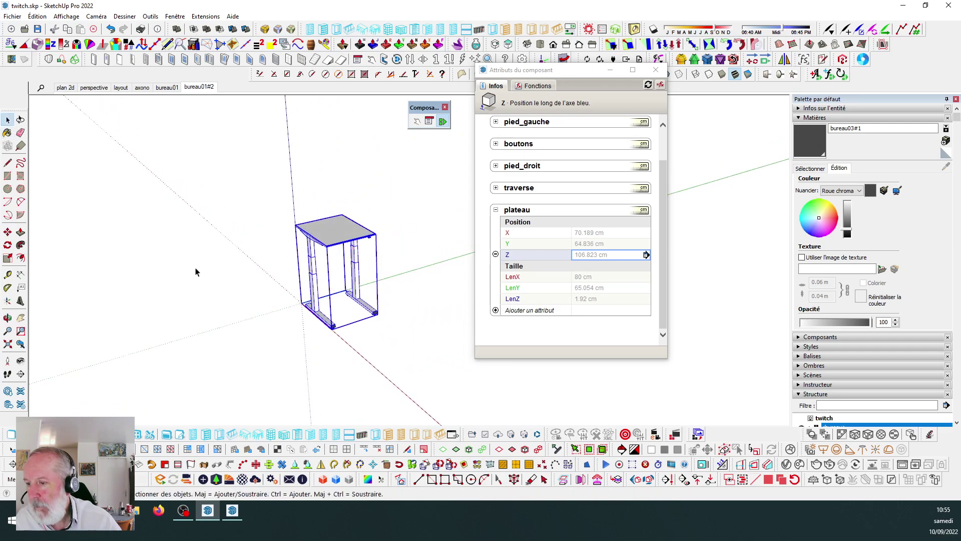
Enter the desk component and examine where its axes lie relative to the left foot's rear end, leaving it again.
{"action": "left_click", "coordinate": [190, 268]}
{"action": "scroll", "coordinate": [300, 276], "scroll_direction": "up", "scroll_amount": 3}
{"action": "left_click", "coordinate": [307, 278]}
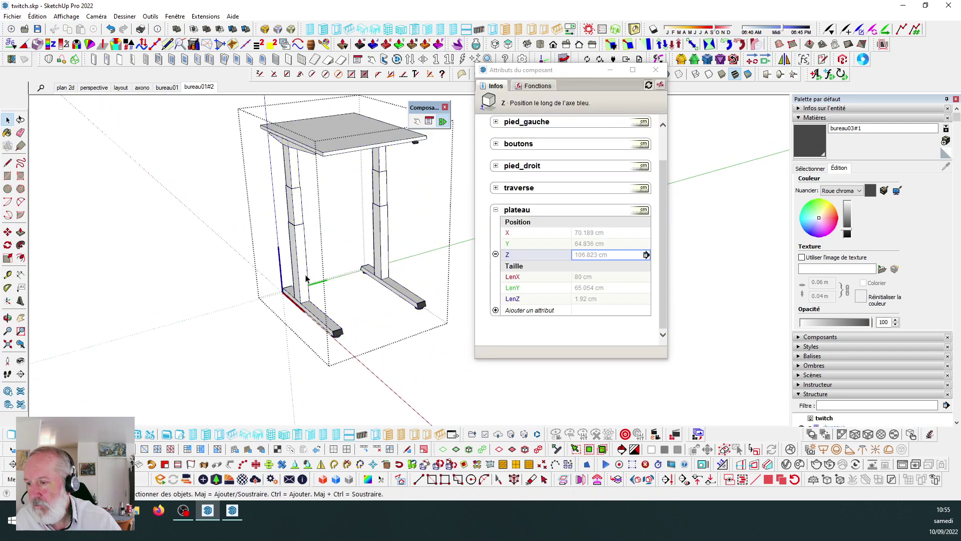
{"action": "scroll", "coordinate": [278, 300], "scroll_direction": "up", "scroll_amount": 4}
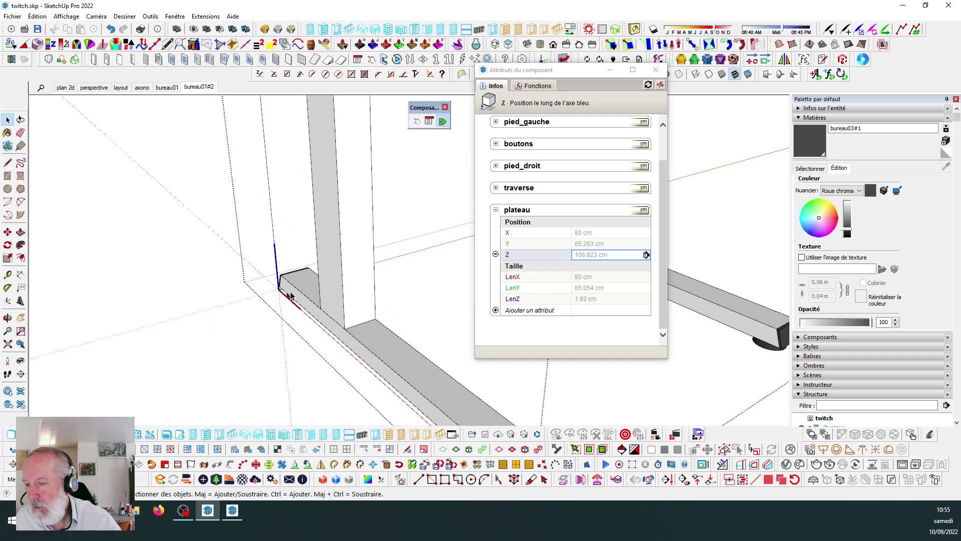
{"action": "scroll", "coordinate": [277, 300], "scroll_direction": "down", "scroll_amount": 4}
{"action": "scroll", "coordinate": [261, 302], "scroll_direction": "down", "scroll_amount": 6}
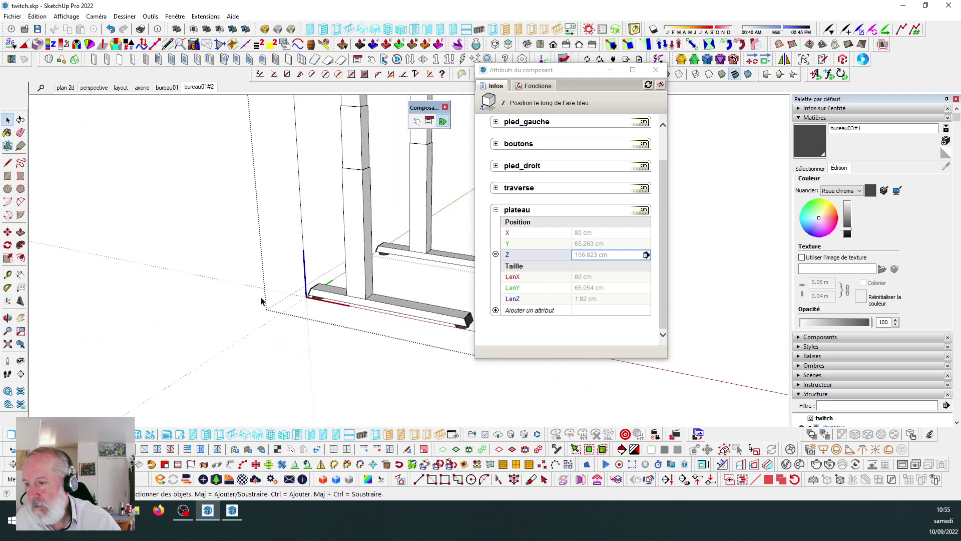
{"action": "mouse_move", "coordinate": [327, 215]}
{"action": "middle_mouse_down"}
{"action": "mouse_move", "coordinate": [265, 223]}
{"action": "mouse_move", "coordinate": [328, 220]}
{"action": "middle_mouse_up"}
{"action": "left_click", "coordinate": [301, 347]}
Redefine the desk component's axes at the model's origin, with its red axis along the model's red axis, and reselect the desk.
{"action": "scroll", "coordinate": [326, 297], "scroll_direction": "up", "scroll_amount": 2}
{"action": "scroll", "coordinate": [294, 277], "scroll_direction": "up", "scroll_amount": 1}
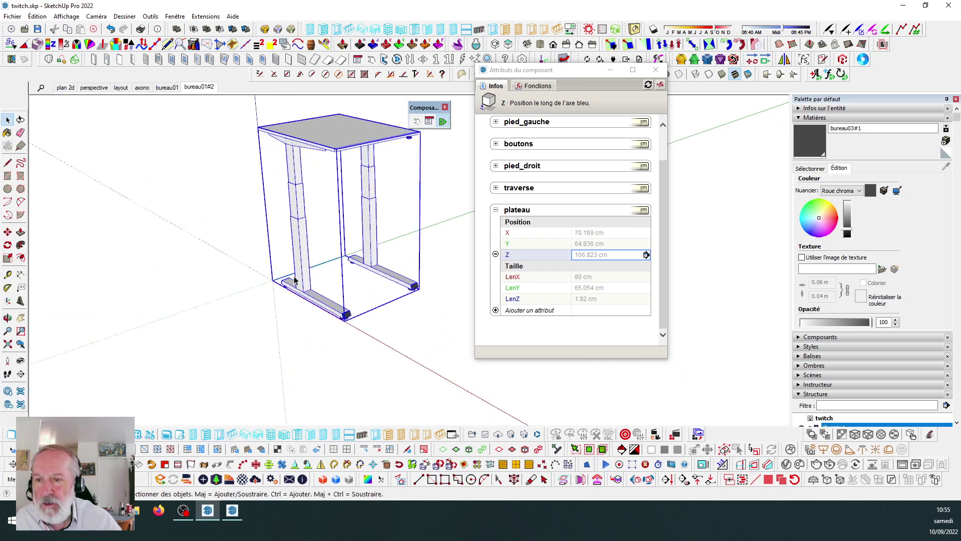
{"action": "right_click", "coordinate": [295, 231]}
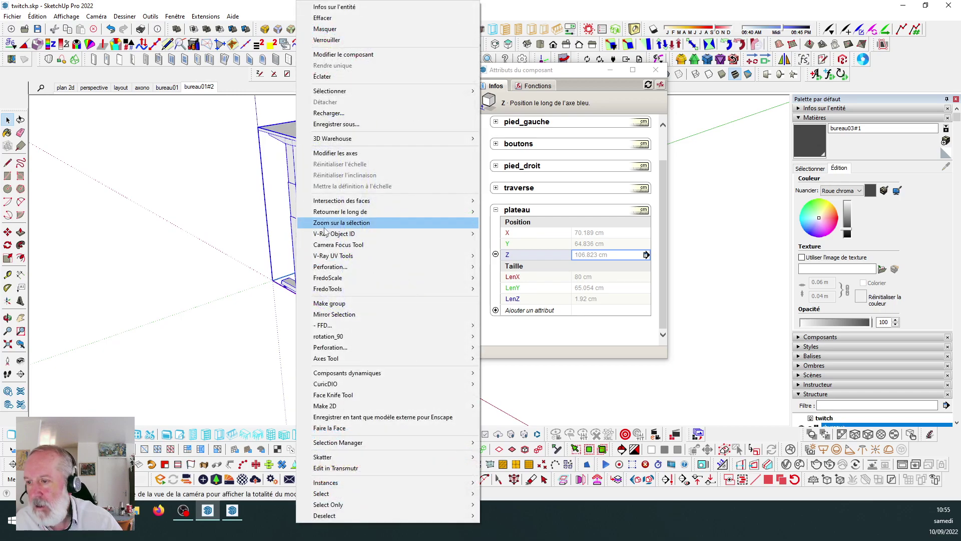
{"action": "left_click", "coordinate": [338, 153]}
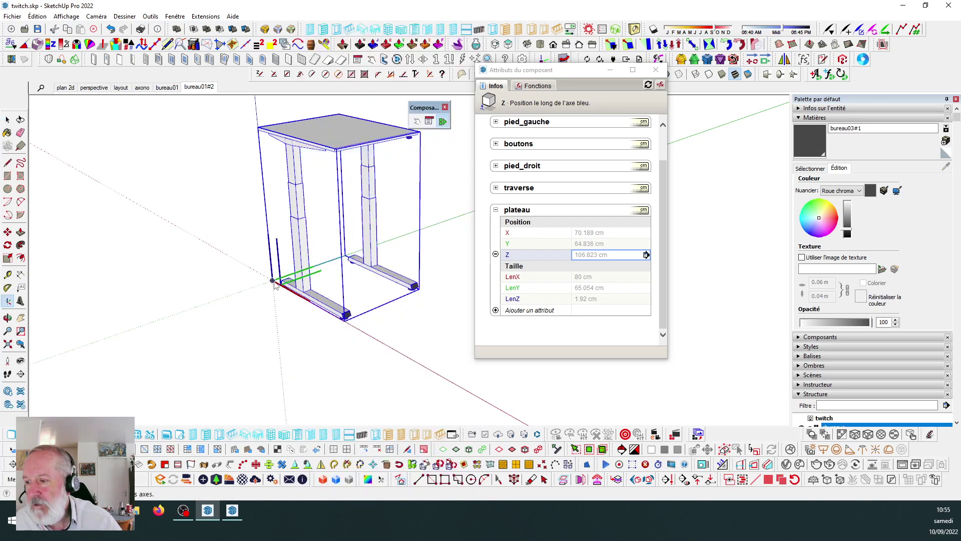
{"action": "left_click", "coordinate": [388, 345]}
{"action": "left_click", "coordinate": [387, 345]}
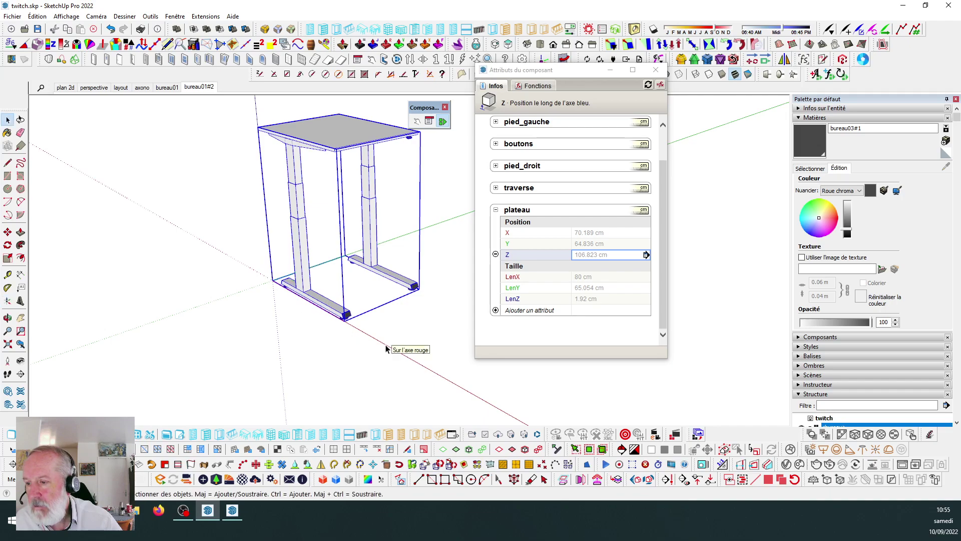
{"action": "left_click", "coordinate": [255, 329]}
{"action": "scroll", "coordinate": [280, 301], "scroll_direction": "down", "scroll_amount": 2}
{"action": "scroll", "coordinate": [279, 302], "scroll_direction": "up", "scroll_amount": 2}
{"action": "left_click", "coordinate": [296, 263]}
{"action": "scroll", "coordinate": [296, 264], "scroll_direction": "down", "scroll_amount": 4}
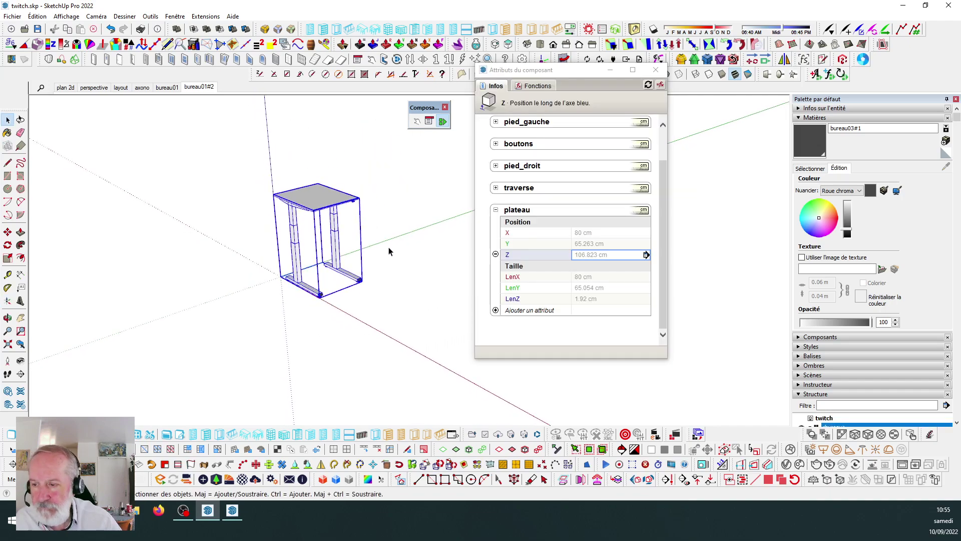
Move the plateau's component axes to its upper corner above the model's origin, aligned with the desk's axes, and return to the whole desk.
{"action": "scroll", "coordinate": [346, 220], "scroll_direction": "up", "scroll_amount": 2}
{"action": "scroll", "coordinate": [270, 191], "scroll_direction": "up", "scroll_amount": 2}
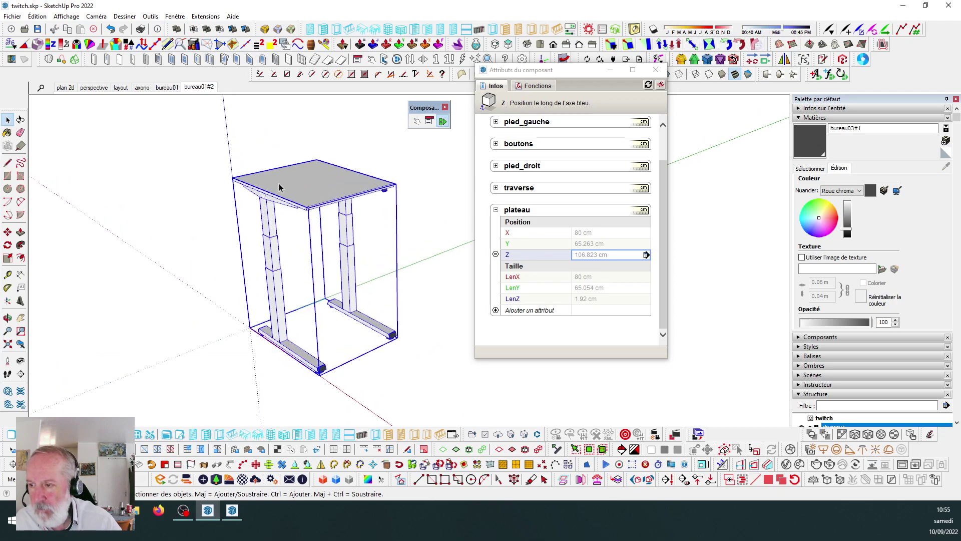
{"action": "scroll", "coordinate": [279, 188], "scroll_direction": "up", "scroll_amount": 1}
{"action": "double_click", "coordinate": [272, 186]}
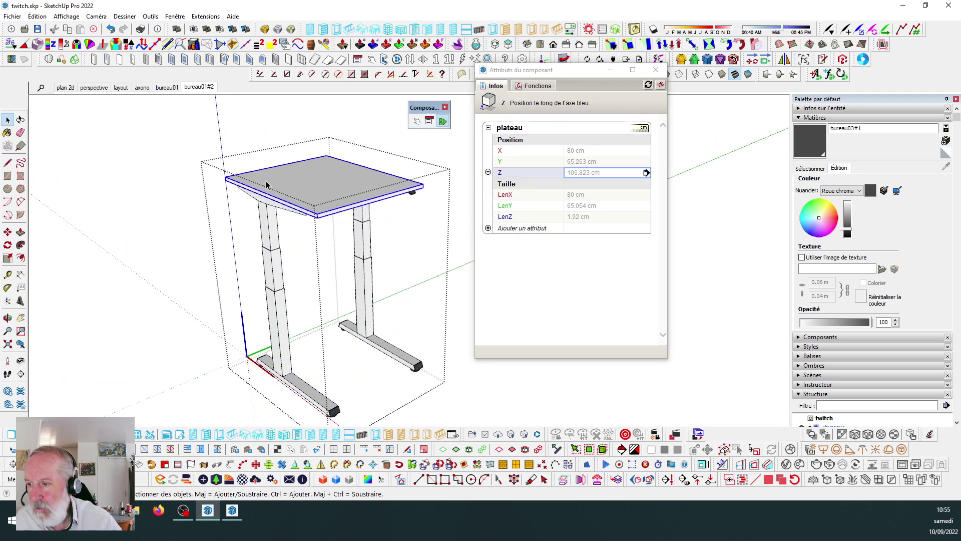
{"action": "right_click", "coordinate": [267, 185]}
{"action": "left_click", "coordinate": [350, 166]}
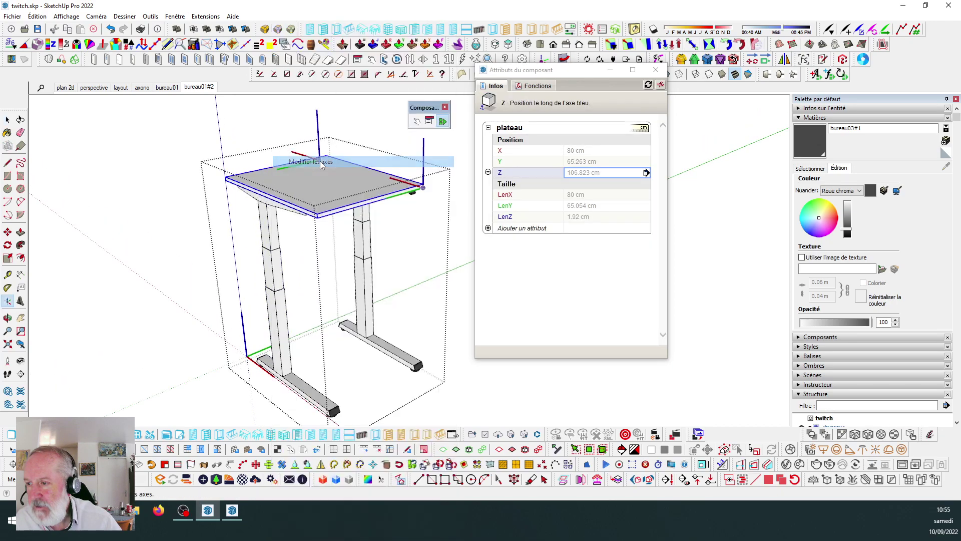
{"action": "scroll", "coordinate": [233, 188], "scroll_direction": "up", "scroll_amount": 2}
{"action": "left_click", "coordinate": [225, 177]}
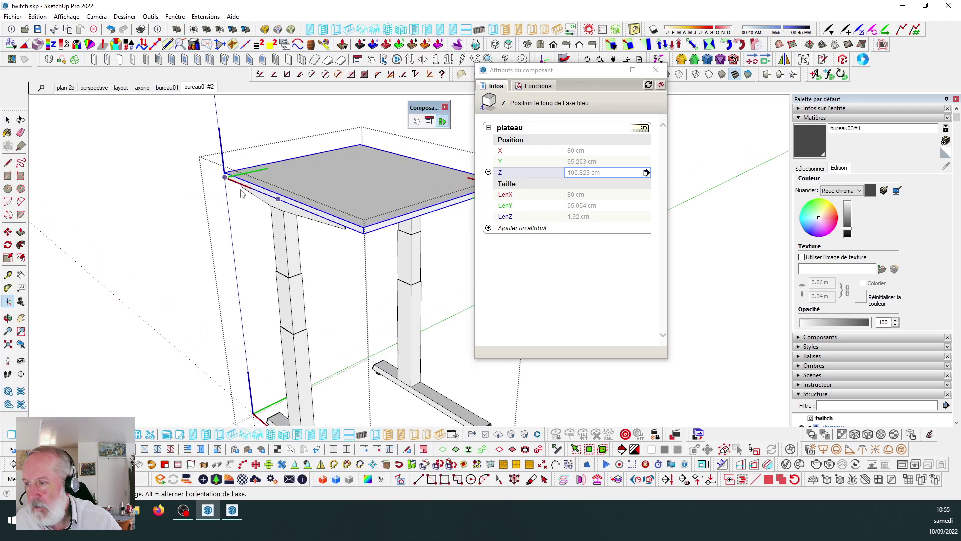
{"action": "scroll", "coordinate": [275, 202], "scroll_direction": "up", "scroll_amount": 3}
{"action": "key", "text": "space"}
{"action": "scroll", "coordinate": [229, 143], "scroll_direction": "down", "scroll_amount": 5}
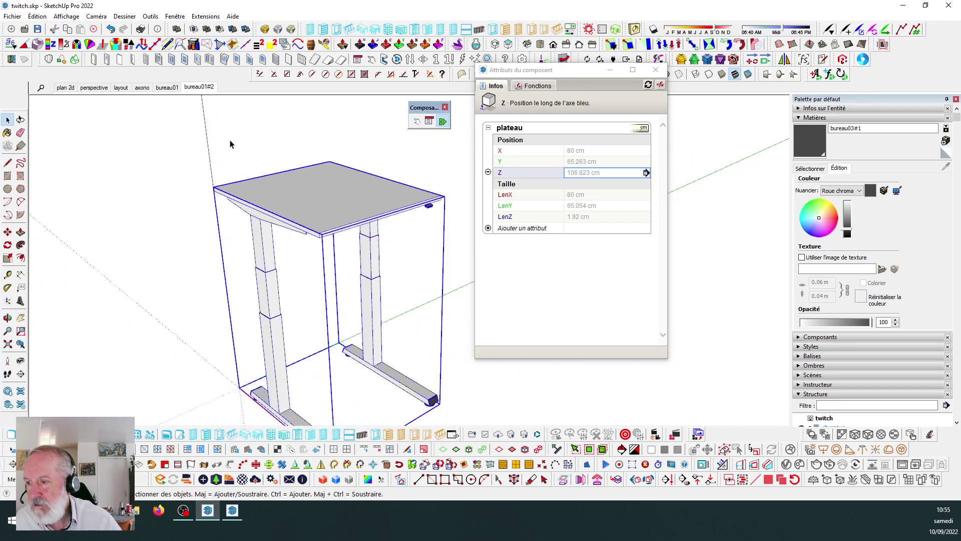
{"action": "key", "text": "Escape"}
{"action": "scroll", "coordinate": [233, 144], "scroll_direction": "down", "scroll_amount": 2}
{"action": "left_click", "coordinate": [423, 268]}
{"action": "left_click", "coordinate": [290, 181]}
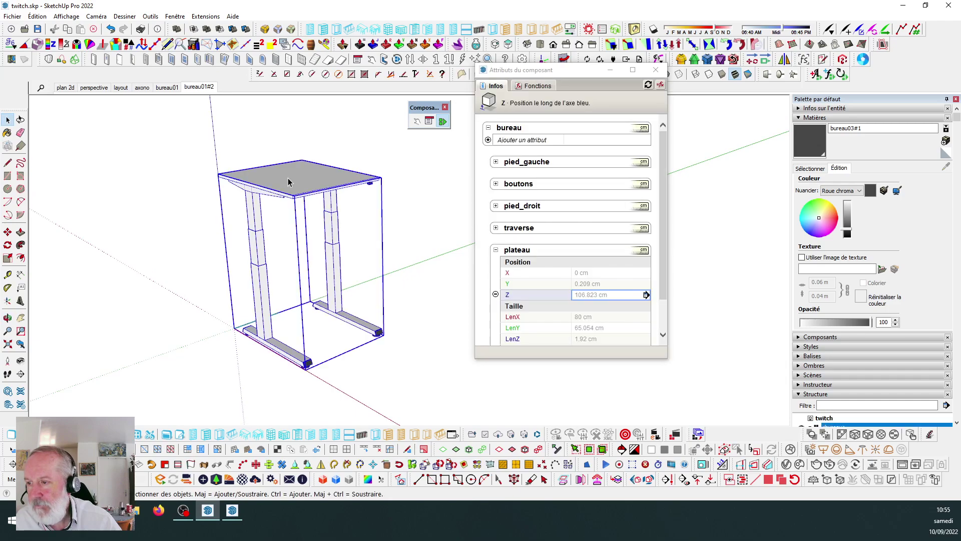
{"action": "scroll", "coordinate": [293, 182], "scroll_direction": "down", "scroll_amount": 2}
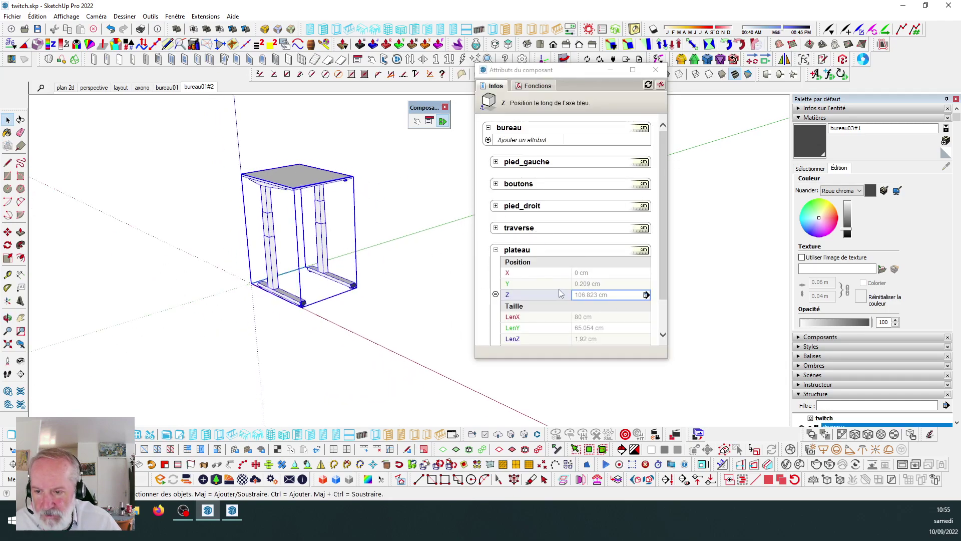
Fix the plateau's X and Y positions with the formula =0.
{"action": "left_click", "coordinate": [588, 273]}
{"action": "double_click", "coordinate": [590, 274]}
{"action": "left_click_drag", "start_coordinate": [605, 274], "coordinate": [531, 274]}
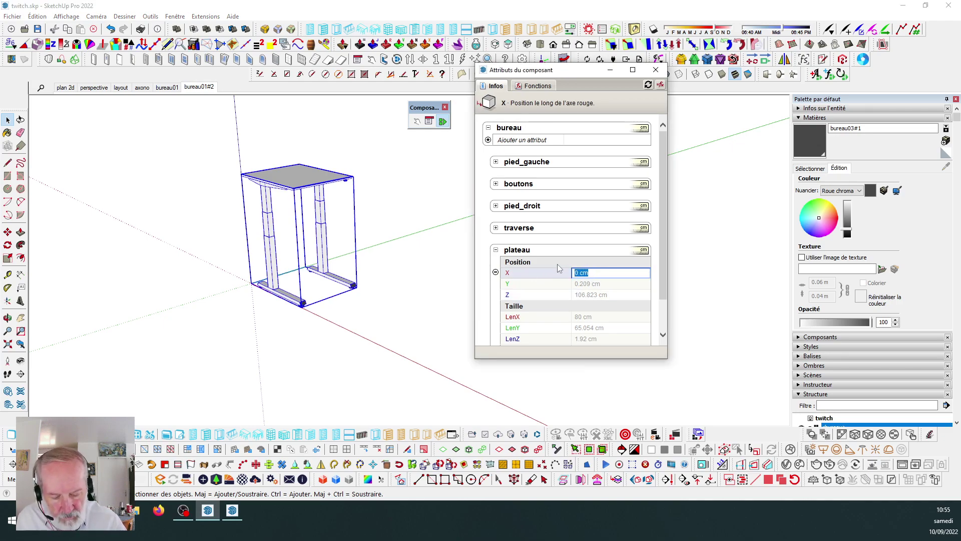
{"action": "type", "text": "=0"}
{"action": "key", "text": "Tab"}
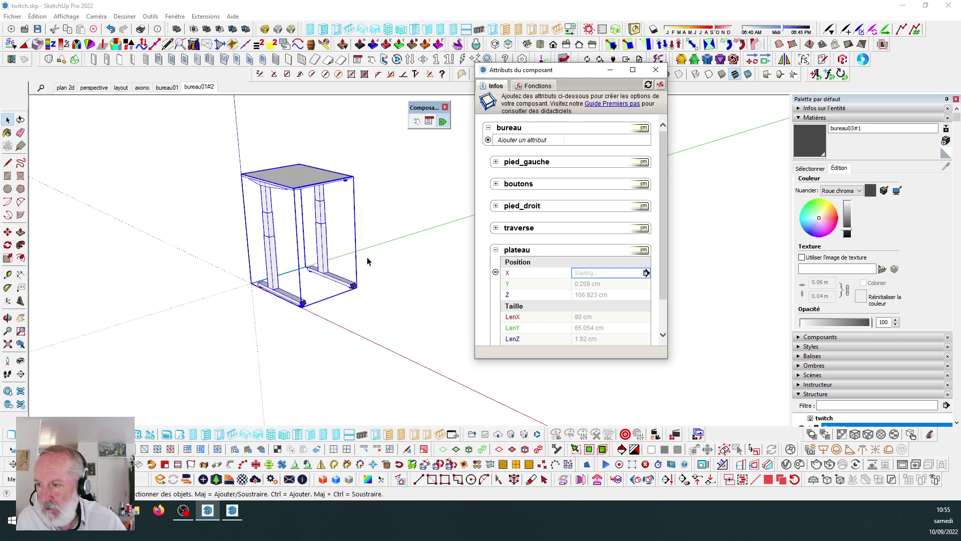
{"action": "left_click_drag", "start_coordinate": [621, 283], "coordinate": [527, 285]}
{"action": "type", "text": "="}
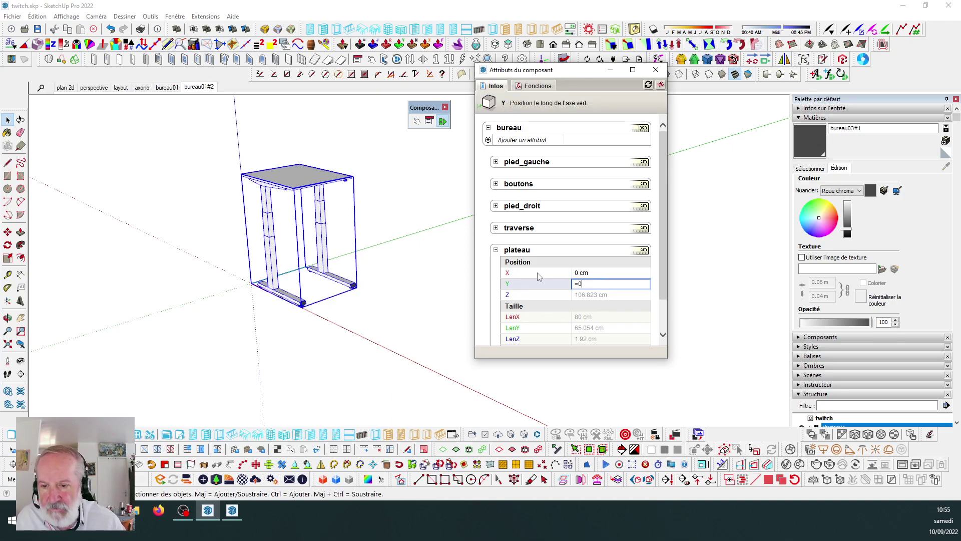
{"action": "type", "text": "0"}
{"action": "key", "text": "Tab"}
{"action": "scroll", "coordinate": [311, 221], "scroll_direction": "down", "scroll_amount": 2}
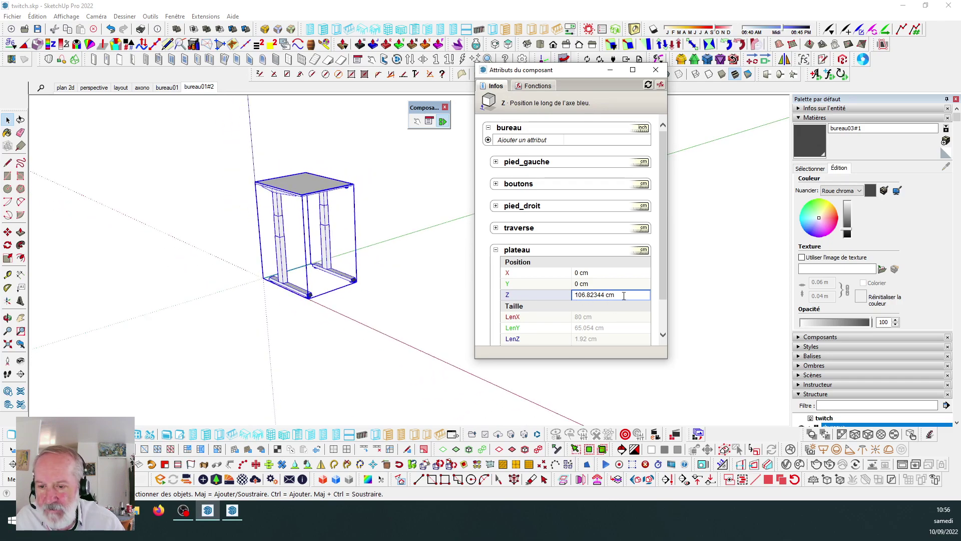
Make the plateau's Z position an attribute selectable from a list, with the display label "hauteur du plateau".
{"action": "left_click_drag", "start_coordinate": [614, 295], "coordinate": [544, 329]}
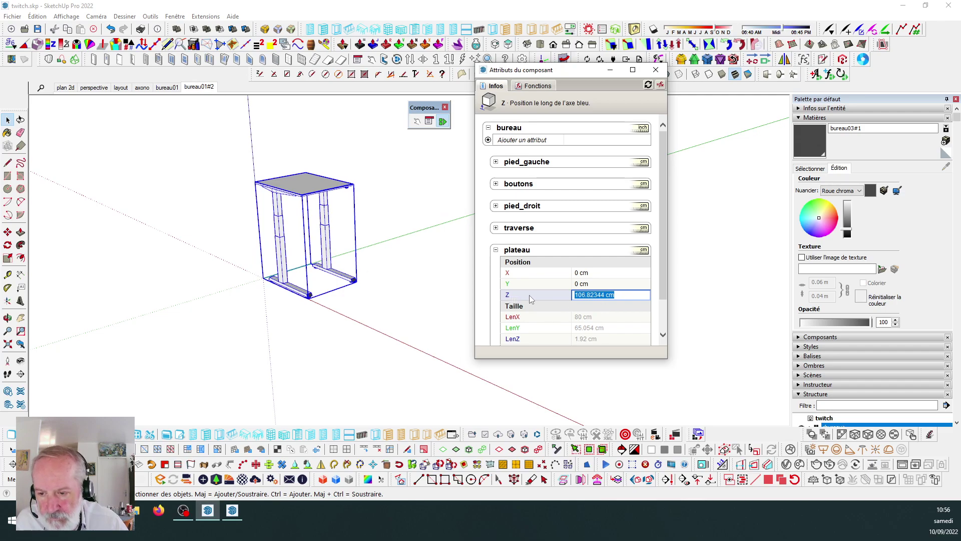
{"action": "left_click", "coordinate": [644, 296]}
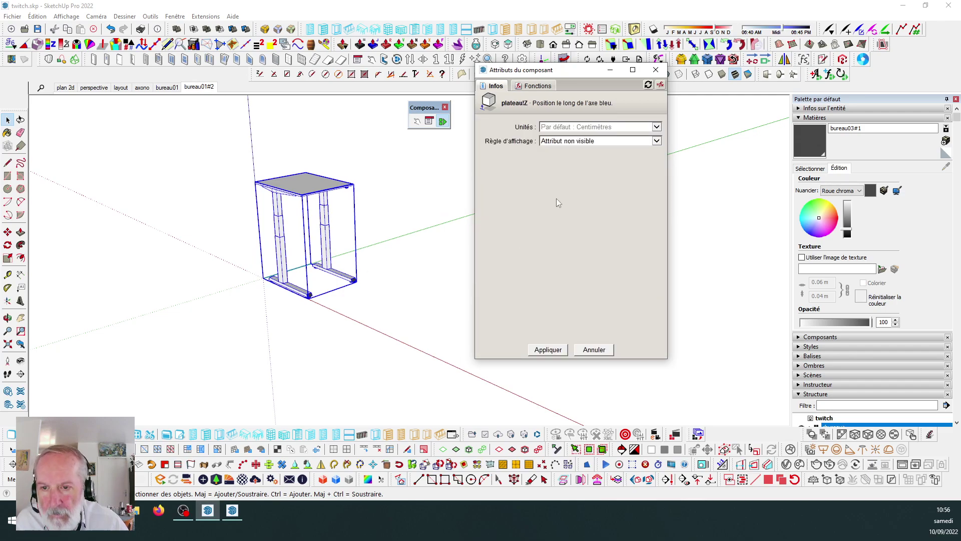
{"action": "left_click", "coordinate": [657, 141]}
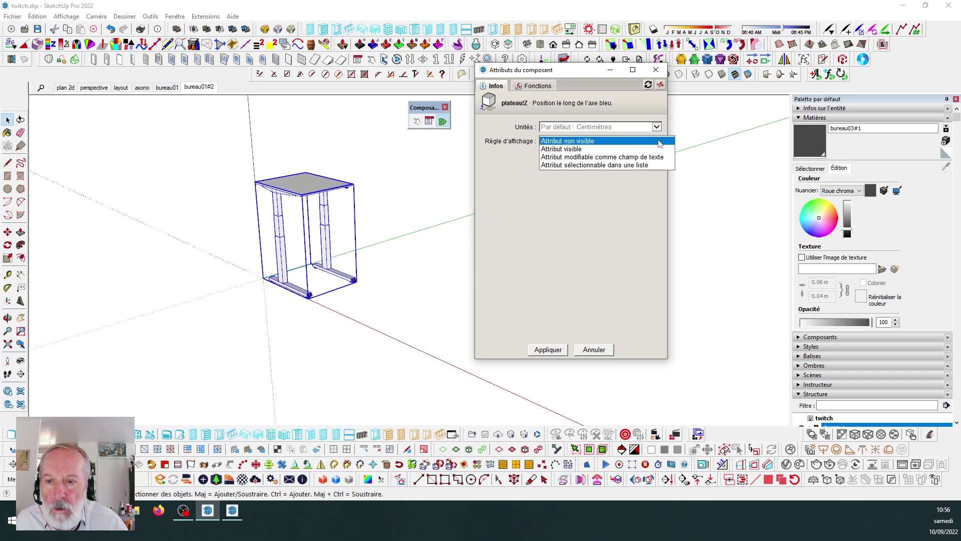
{"action": "left_click", "coordinate": [592, 166]}
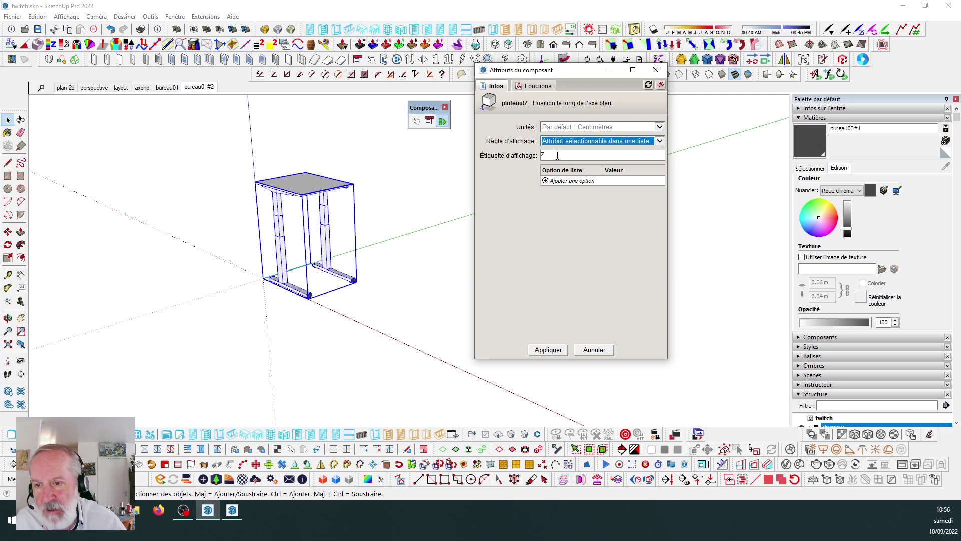
{"action": "key", "text": "Tab"}
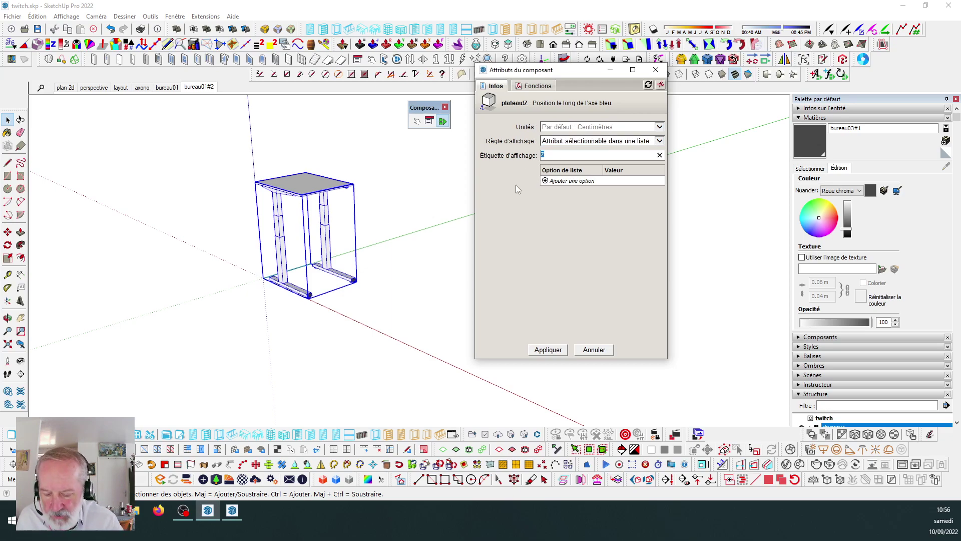
{"action": "type", "text": "hauteur du plateau"}
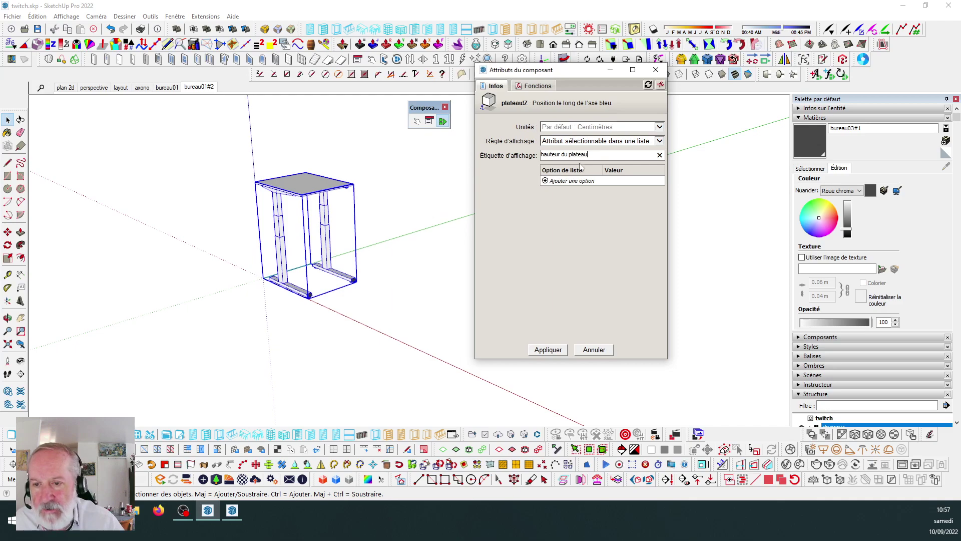
Add a height option "ht 110 cm" with the value 110 cm to the plateau's Z list.
{"action": "left_click", "coordinate": [548, 181]}
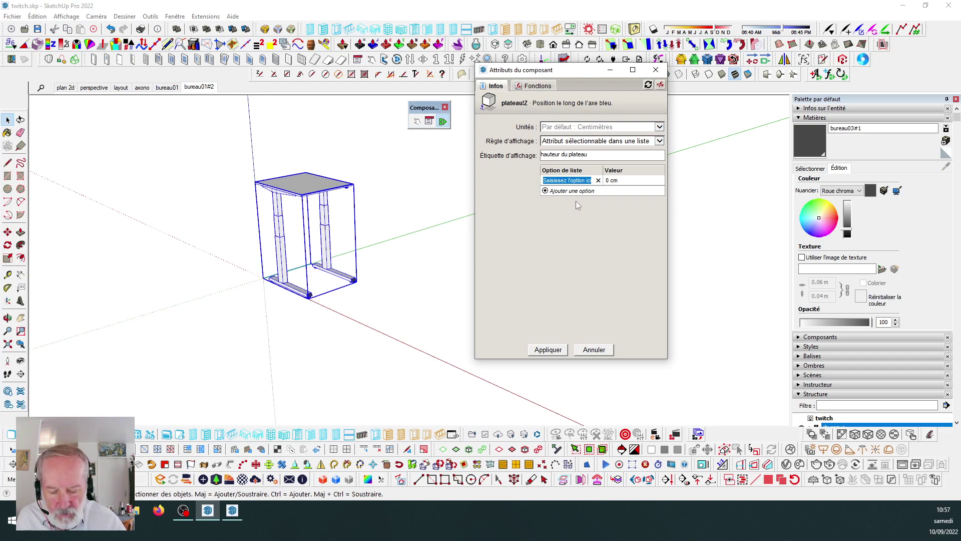
{"action": "type", "text": "ht 110"}
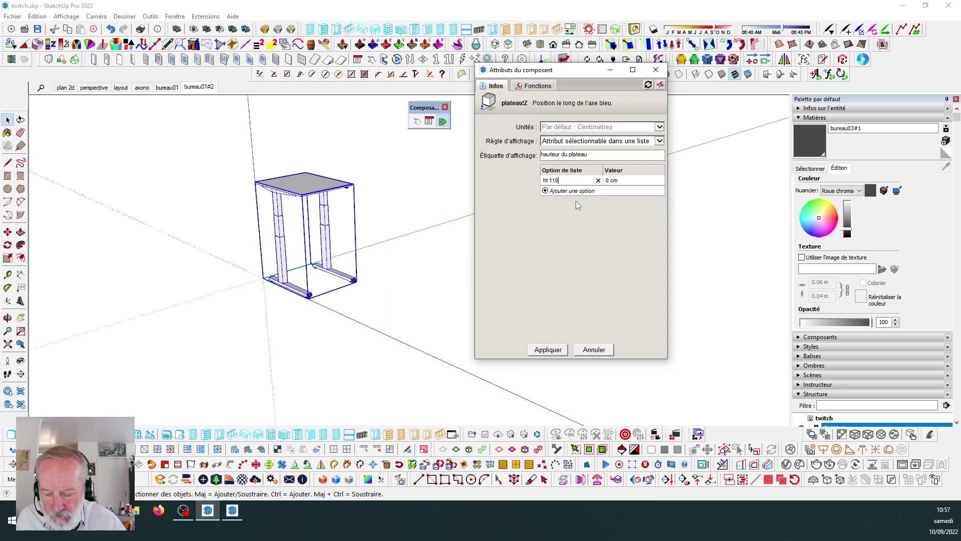
{"action": "key", "text": "Tab"}
{"action": "type", "text": "100"}
{"action": "key", "text": "BackSpace"}
{"action": "key", "text": "BackSpace"}
{"action": "type", "text": "10"}
{"action": "key", "text": "Return"}
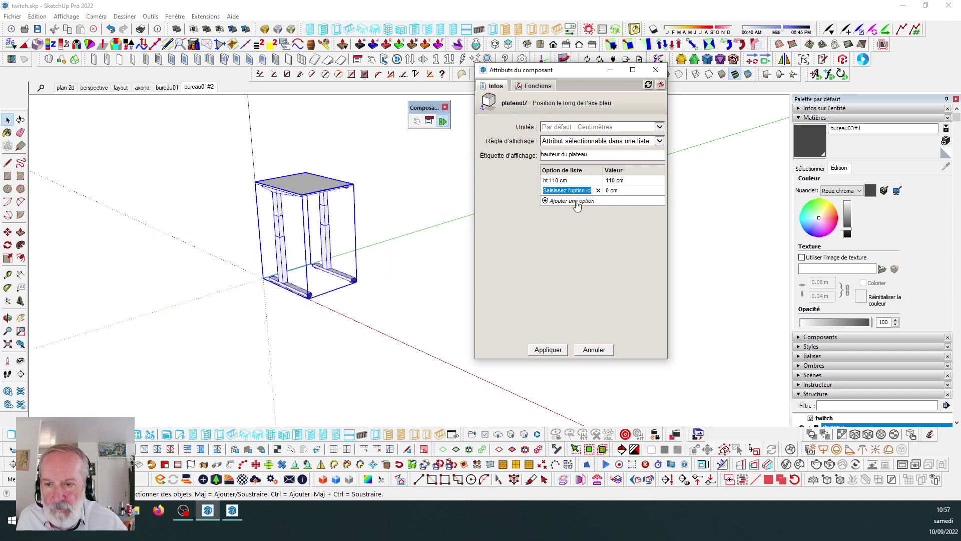
Add a second height option "ht 90cm" with the value 90 cm.
{"action": "type", "text": "ht 90"}
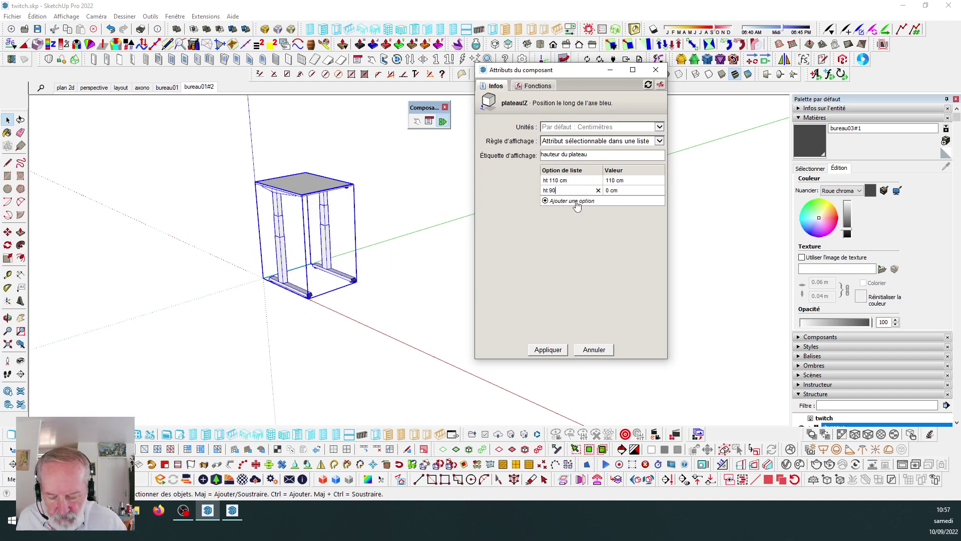
{"action": "type", "text": "cm"}
{"action": "key", "text": "Tab"}
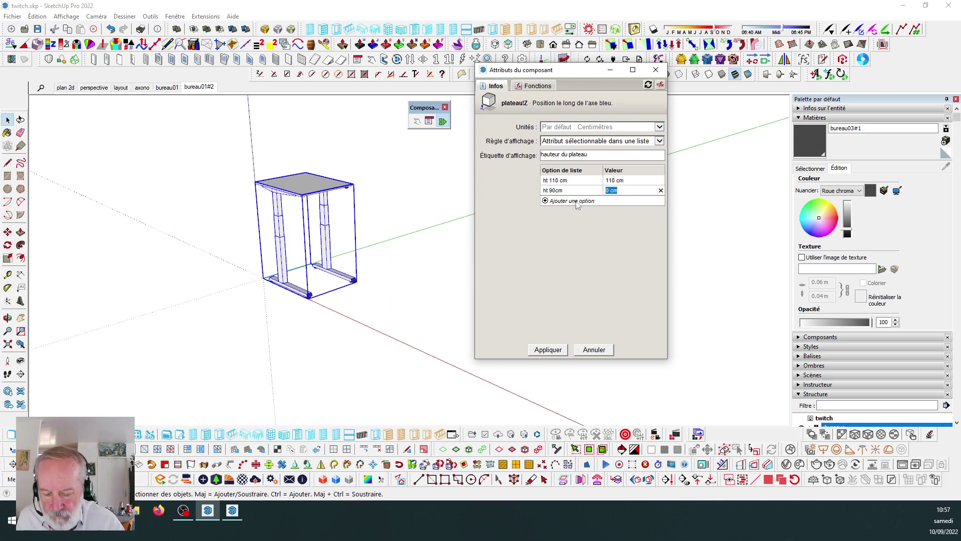
{"action": "type", "text": "9"}
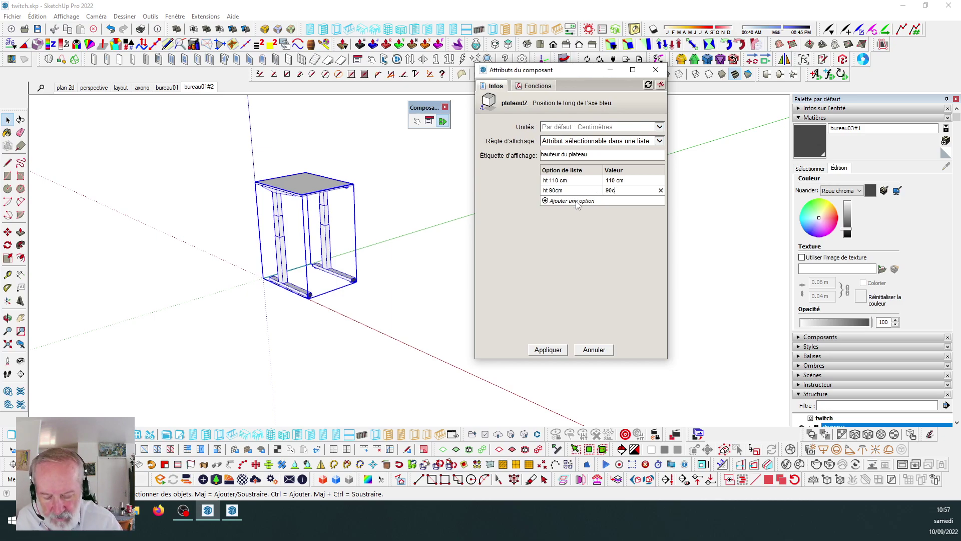
Add a third height option "ht 80 cm" with the value 80 cm.
{"action": "left_click", "coordinate": [572, 202]}
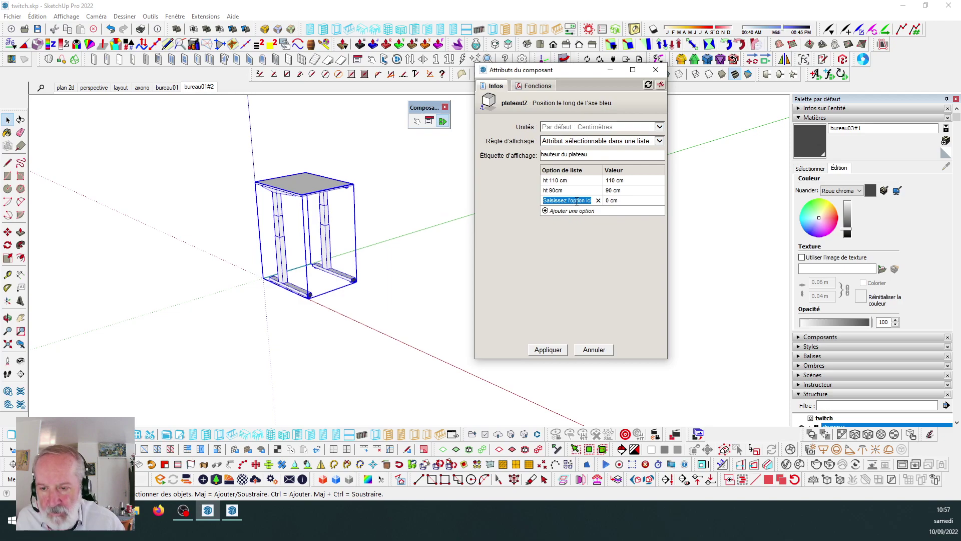
{"action": "type", "text": "ht 80 cm"}
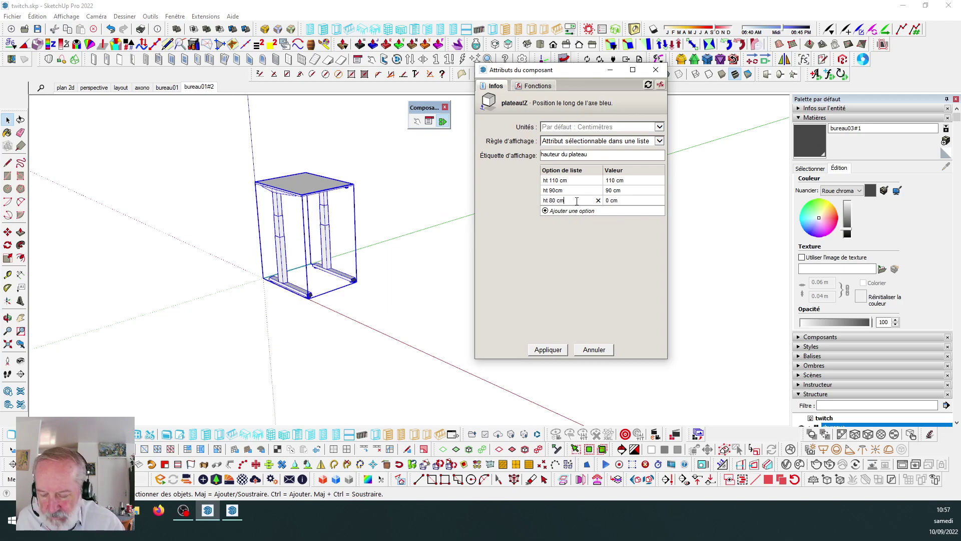
{"action": "key", "text": "Tab"}
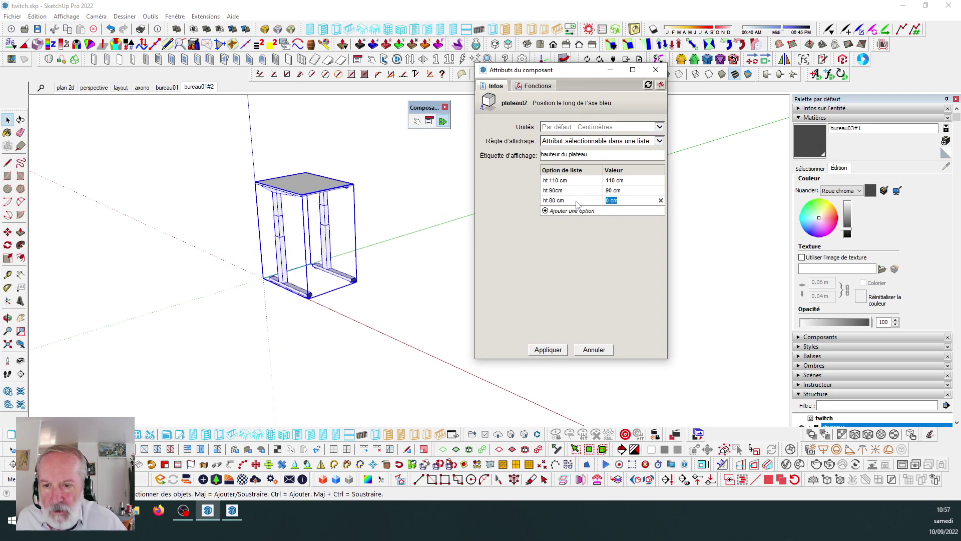
{"action": "type", "text": "80"}
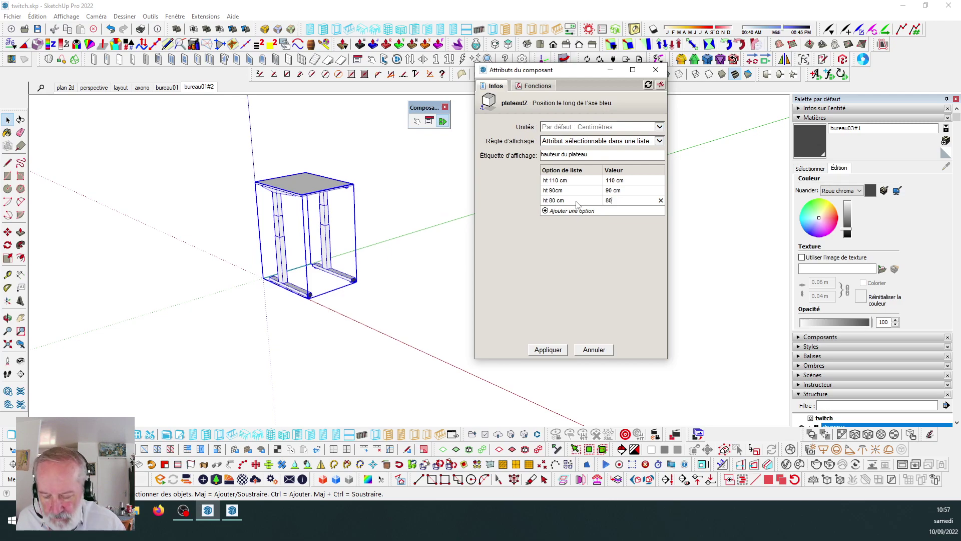
{"action": "key", "text": "Return"}
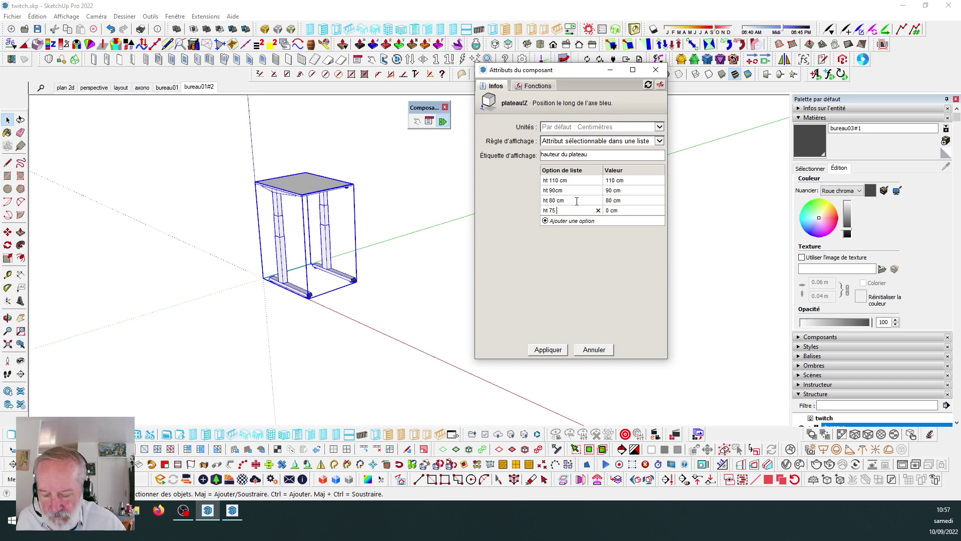
Complete a fourth height option "ht 75 cm" with the value 75 cm.
{"action": "key", "text": "Tab"}
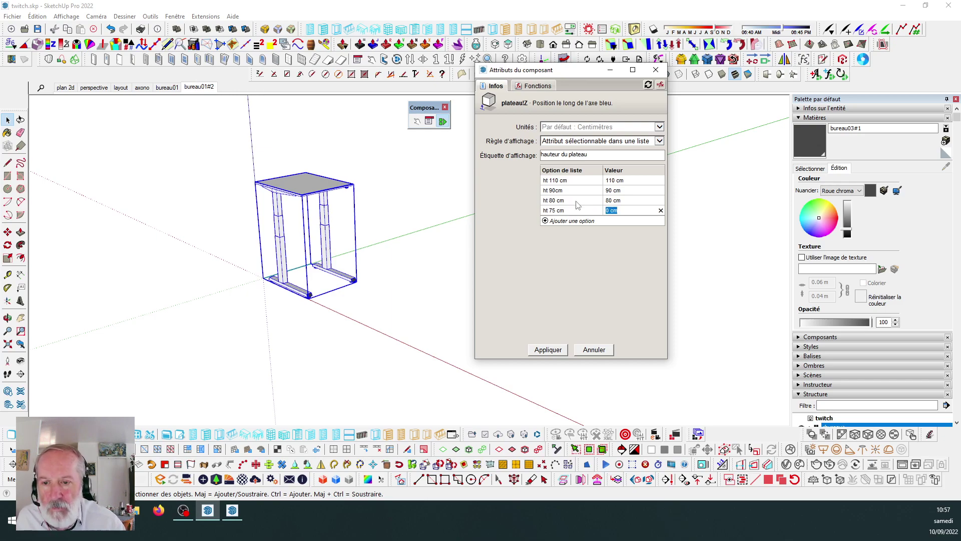
{"action": "type", "text": "75"}
{"action": "key", "text": "Tab"}
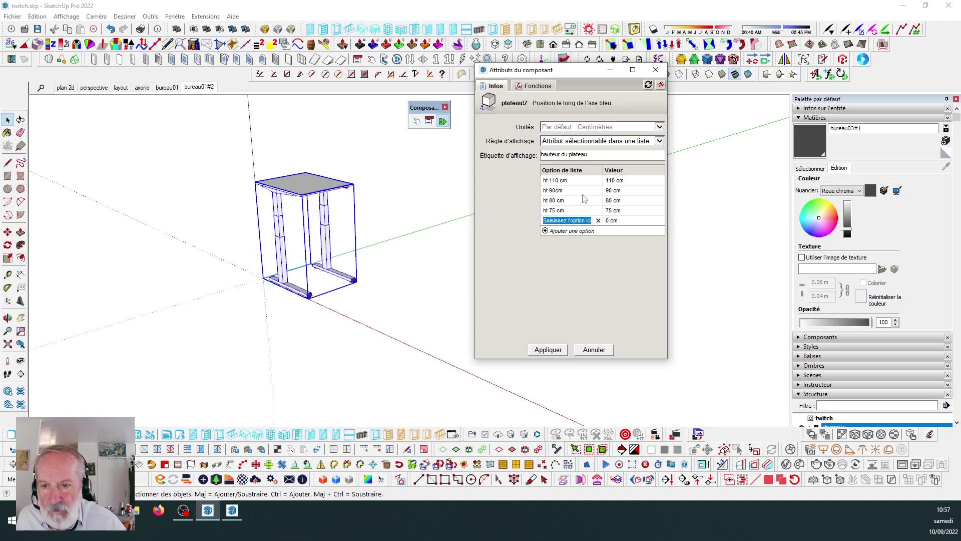
Add a fifth height option "ht 100cm" with the value 100 cm and apply the plateau's Z list.
{"action": "type", "text": "ht 100"}
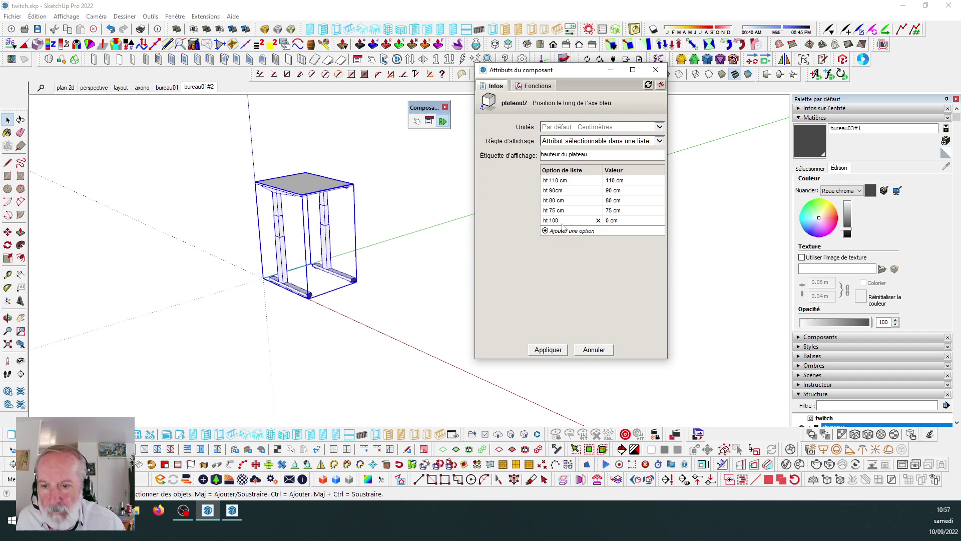
{"action": "type", "text": "cm"}
{"action": "key", "text": "Tab"}
{"action": "type", "text": "1"}
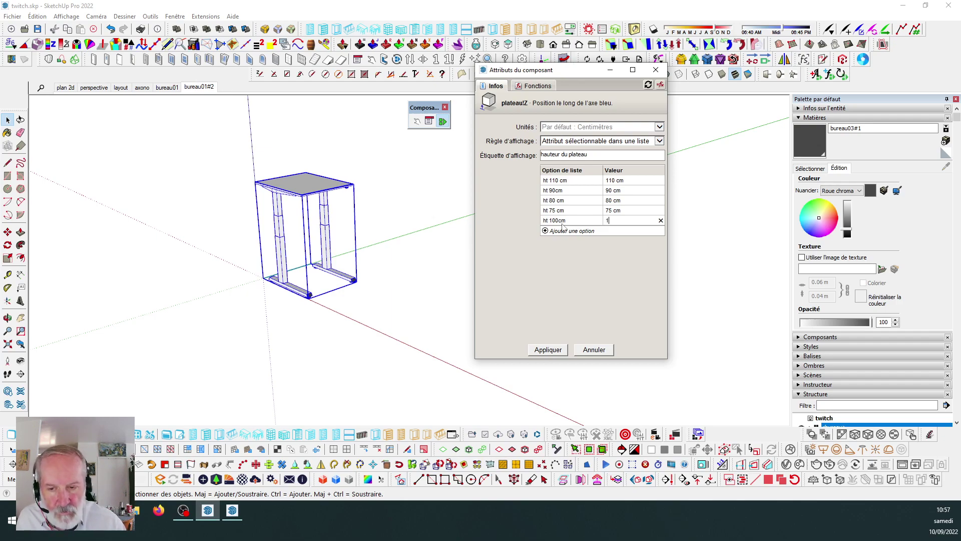
{"action": "type", "text": "00"}
{"action": "left_click", "coordinate": [562, 231]}
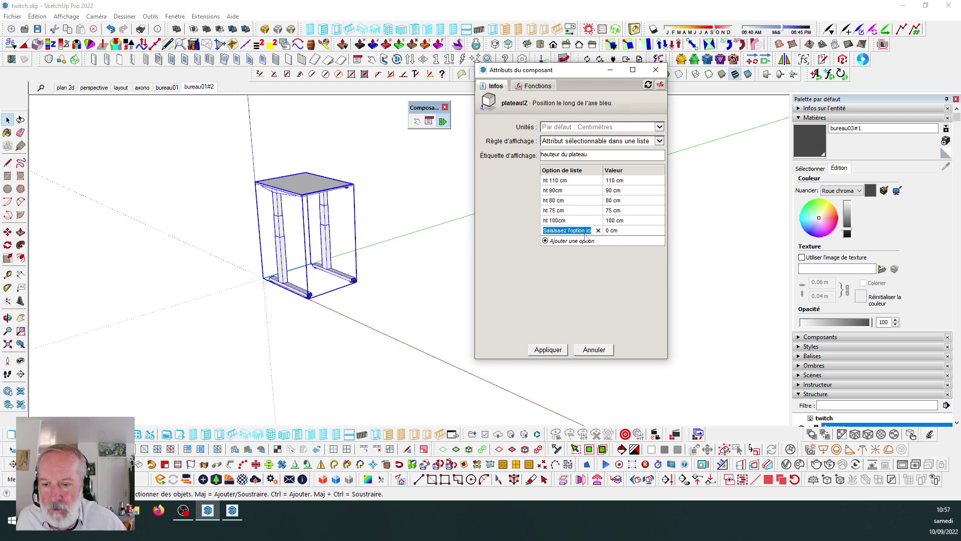
{"action": "left_click", "coordinate": [555, 349]}
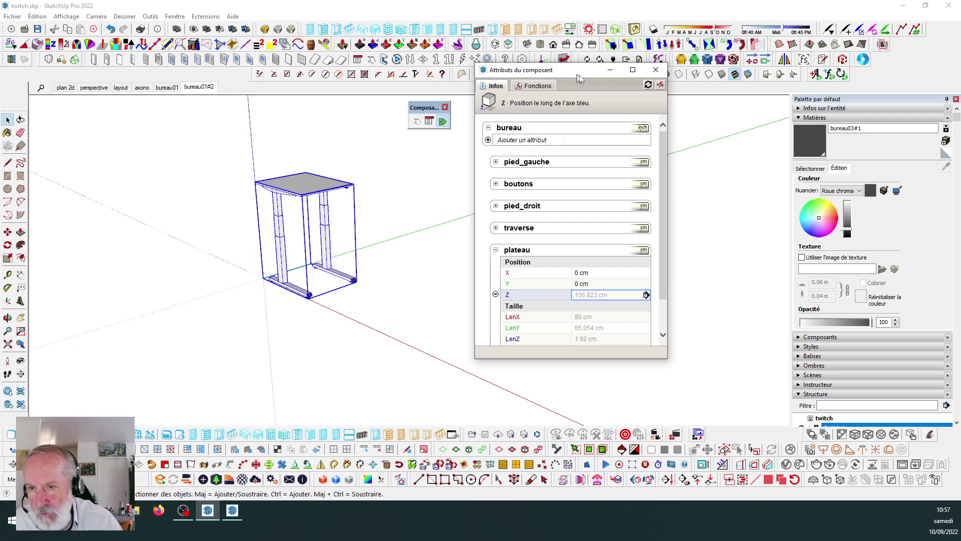
Check which selectable options the bureau component offers, keeping its attributes accessible beside the model.
{"action": "left_click_drag", "start_coordinate": [577, 74], "coordinate": [683, 50]}
{"action": "scroll", "coordinate": [441, 142], "scroll_direction": "up", "scroll_amount": 1}
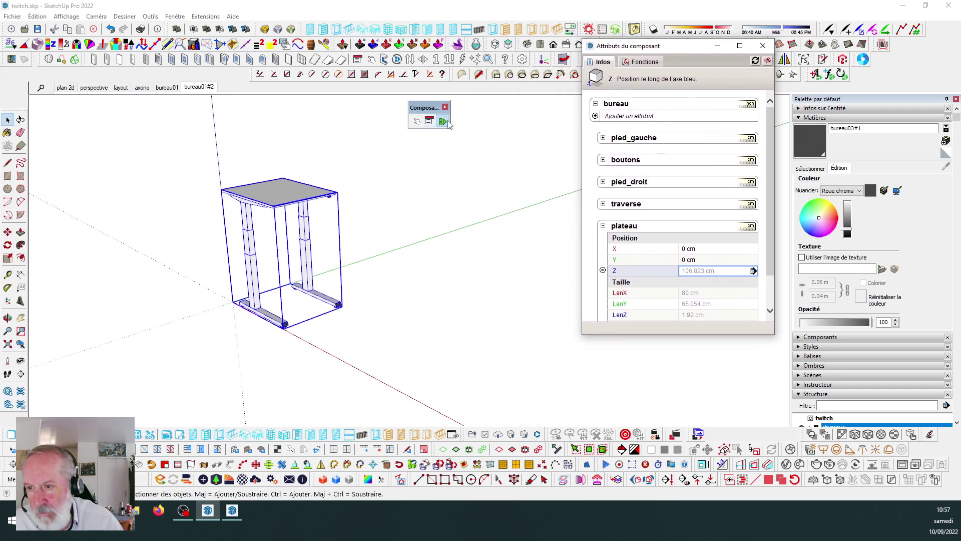
{"action": "left_click", "coordinate": [429, 122]}
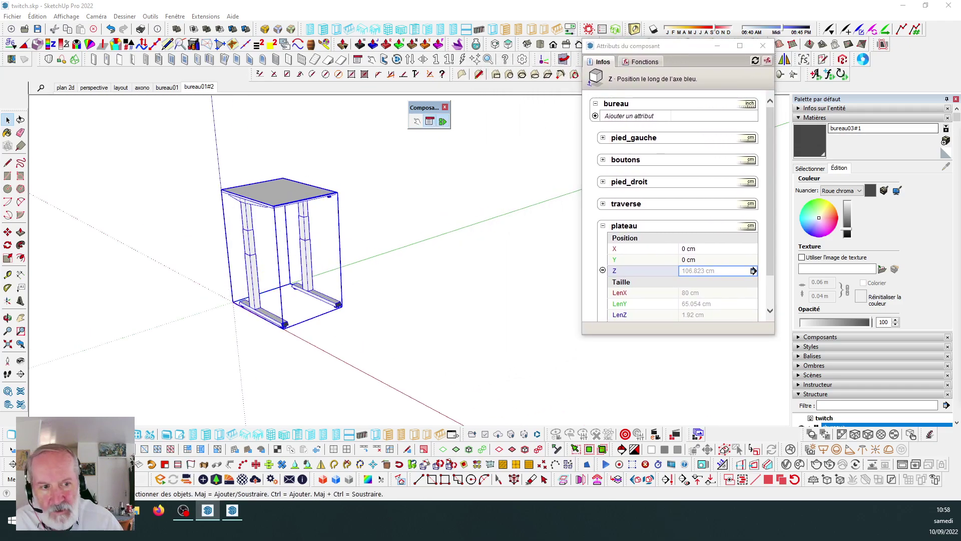
{"action": "left_click_drag", "start_coordinate": [567, 98], "coordinate": [438, 140]}
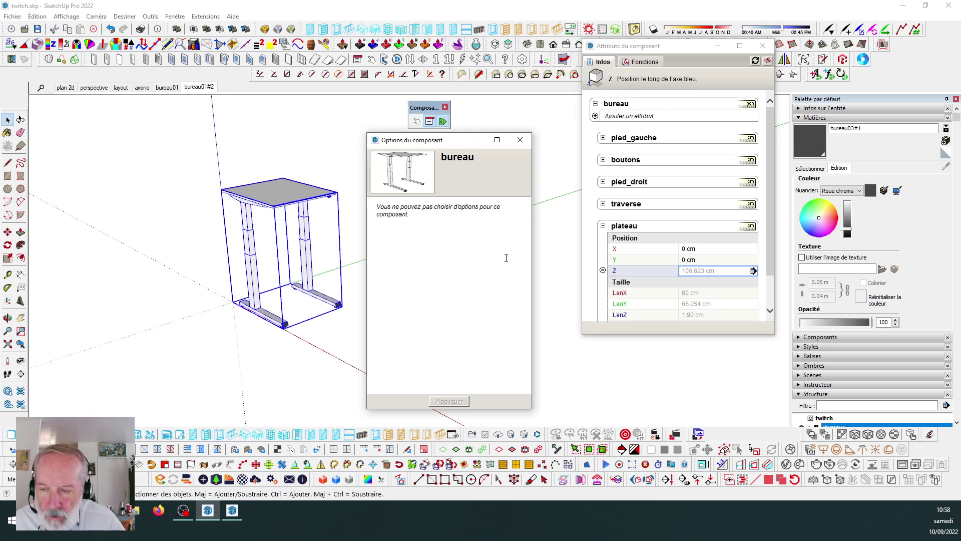
{"action": "left_click", "coordinate": [519, 140]}
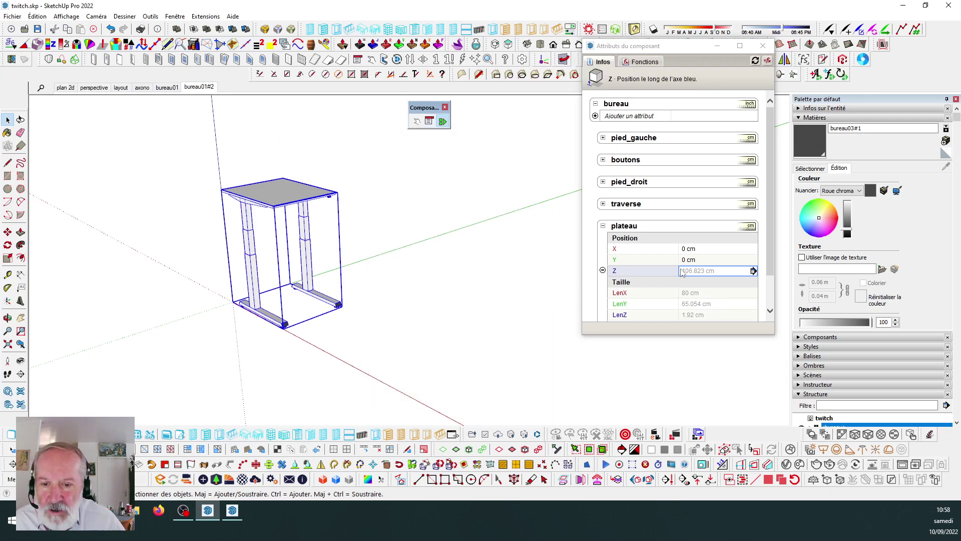
{"action": "scroll", "coordinate": [480, 253], "scroll_direction": "down", "scroll_amount": 2}
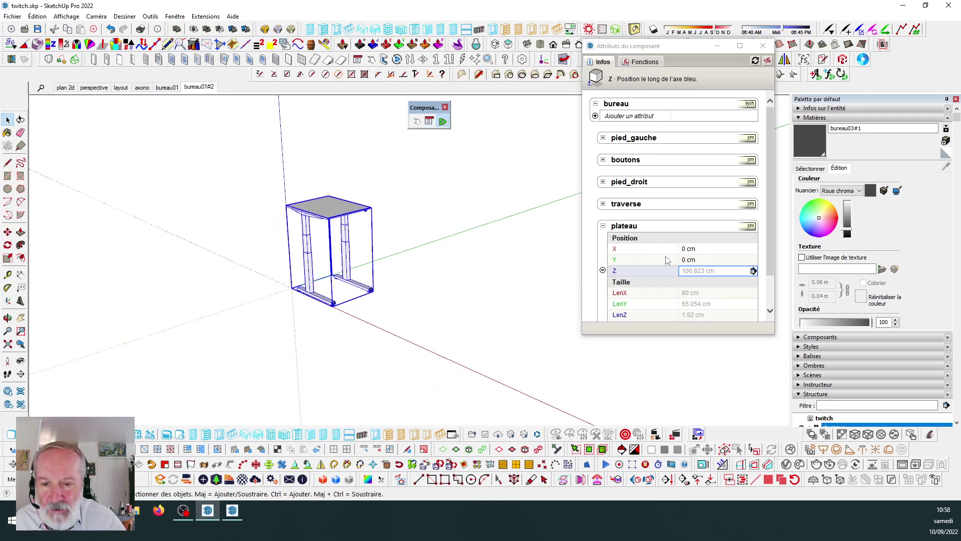
{"action": "scroll", "coordinate": [643, 195], "scroll_direction": "down", "scroll_amount": 1}
{"action": "scroll", "coordinate": [635, 131], "scroll_direction": "up", "scroll_amount": 1}
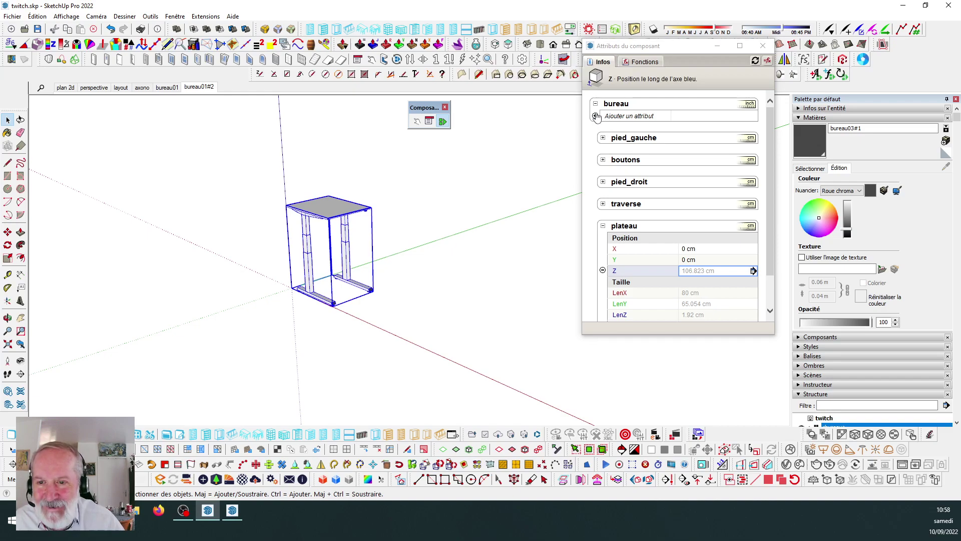
Add a custom attribute named ht_plateau to the bureau component and switch the component's units to centimetres.
{"action": "left_click", "coordinate": [615, 120]}
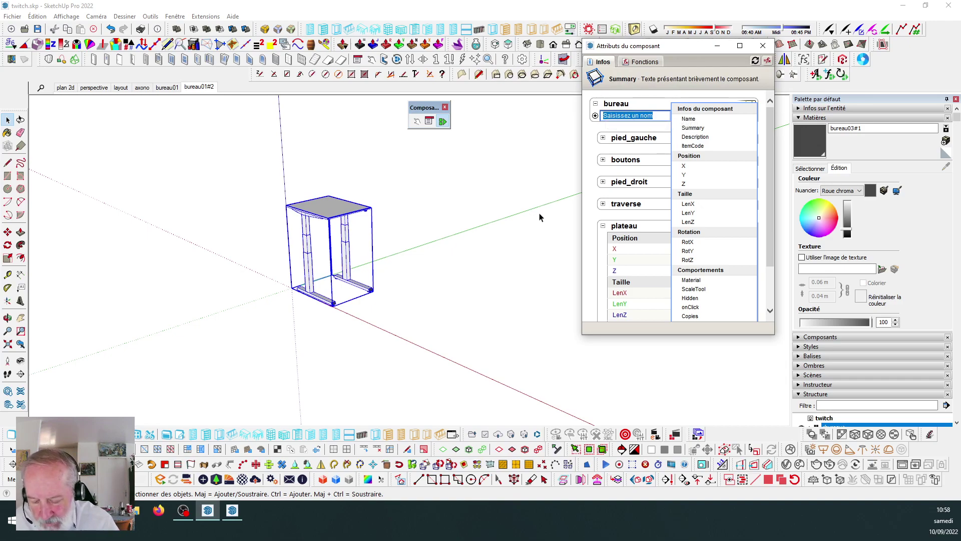
{"action": "type", "text": "ht_pl"}
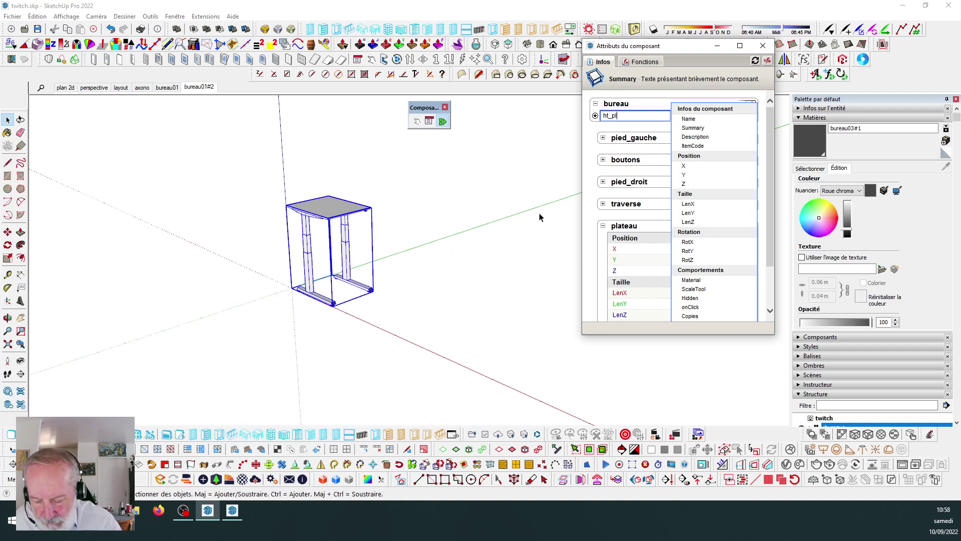
{"action": "type", "text": "teau"}
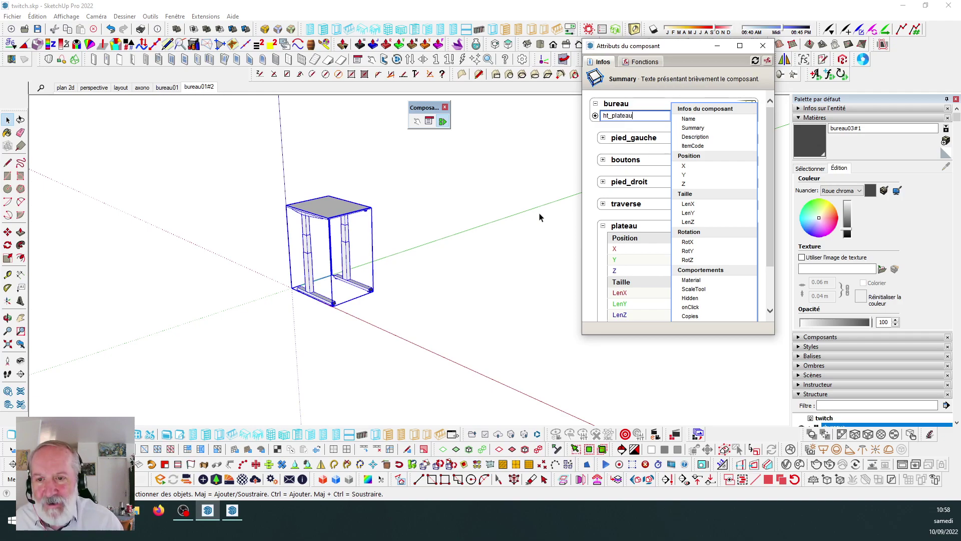
{"action": "key", "text": "Return"}
{"action": "left_click", "coordinate": [694, 128]}
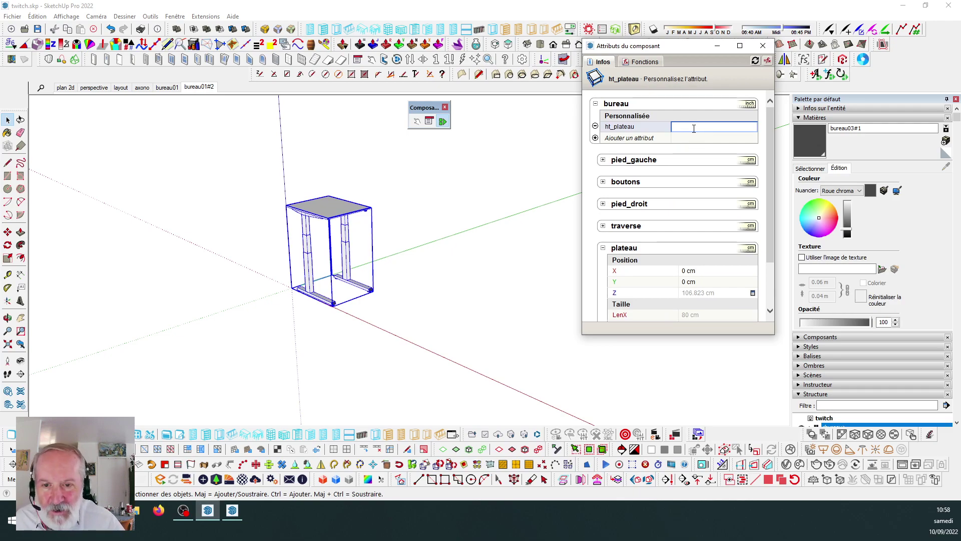
{"action": "left_click", "coordinate": [749, 106]}
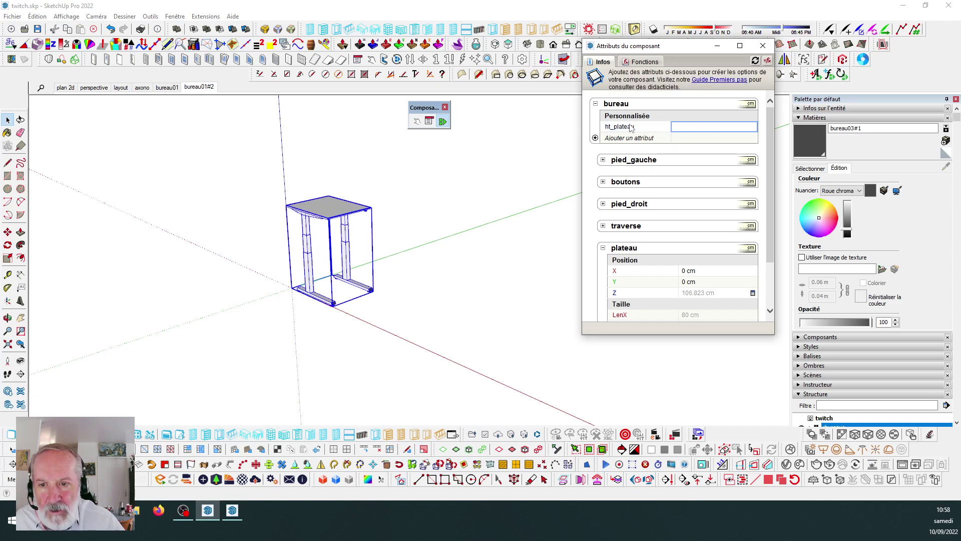
Make ht_plateau an attribute selectable from a list, with the display label "hauteur du plateau".
{"action": "left_click", "coordinate": [752, 130]}
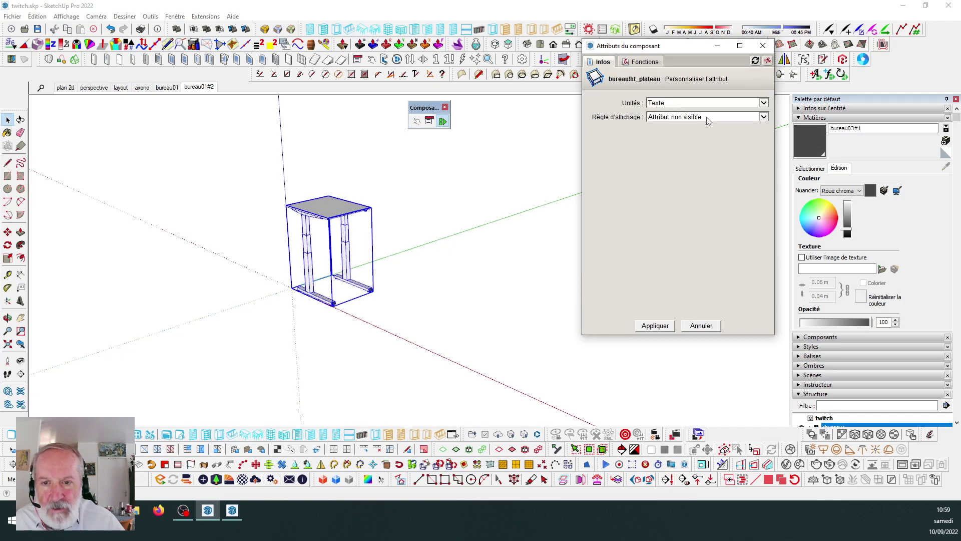
{"action": "left_click", "coordinate": [764, 116]}
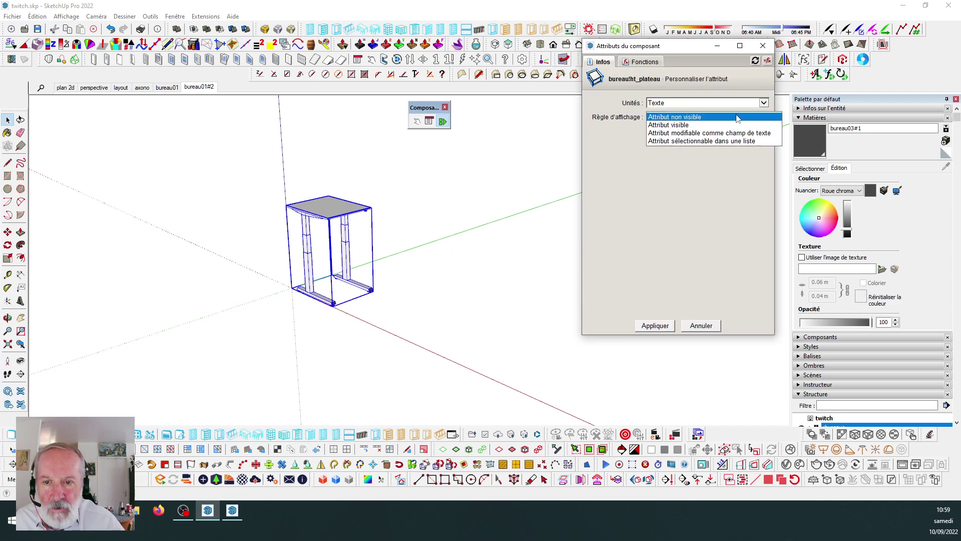
{"action": "left_click", "coordinate": [701, 141]}
{"action": "left_click_drag", "start_coordinate": [686, 131], "coordinate": [629, 130]}
{"action": "type", "text": "hauteur du plateau"}
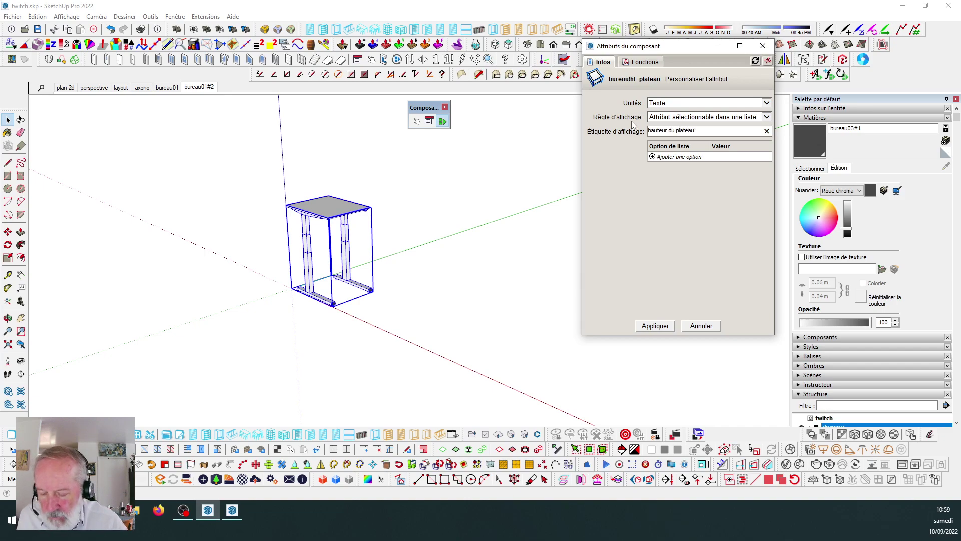
Add the option "ht 110 cm" with the value 110 to the ht_plateau list.
{"action": "left_click", "coordinate": [677, 157]}
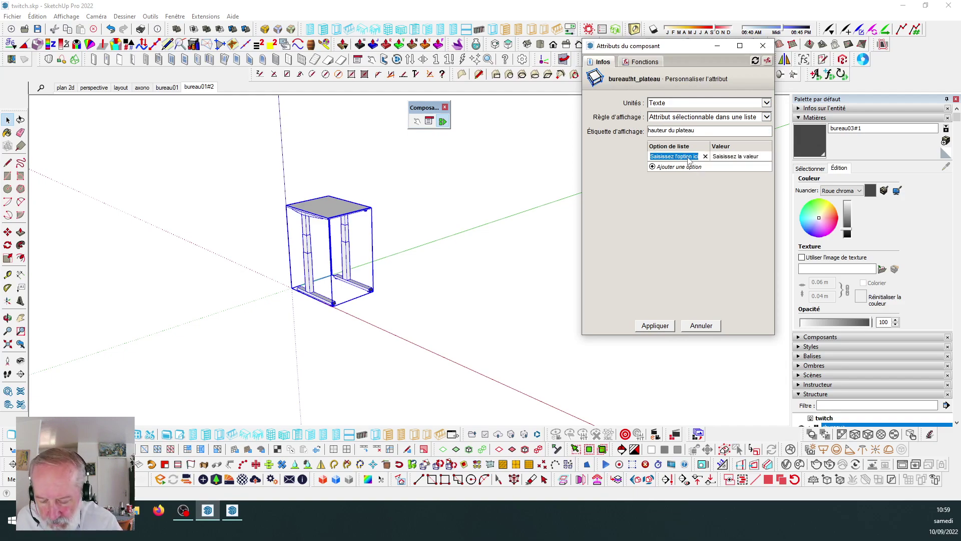
{"action": "type", "text": "ht 110 cm"}
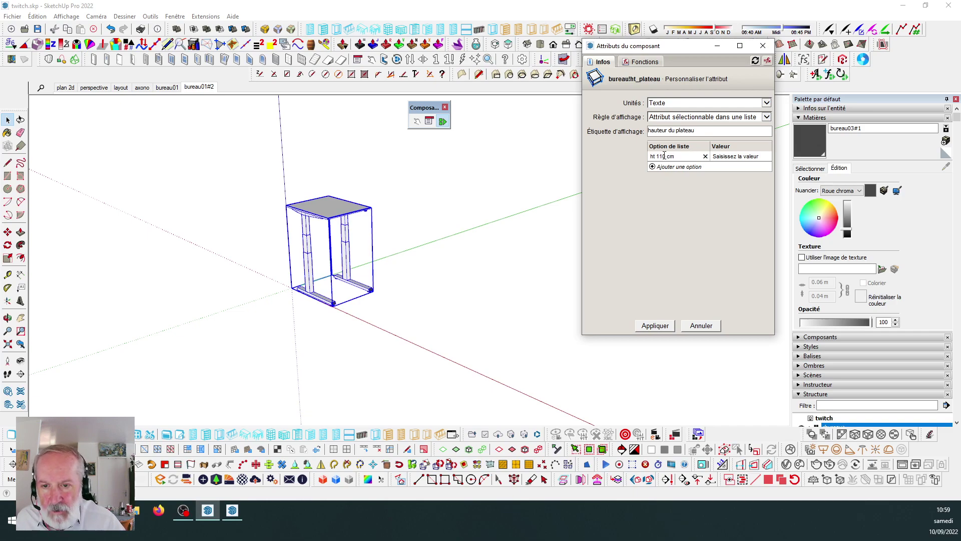
{"action": "left_click_drag", "start_coordinate": [677, 156], "coordinate": [634, 156]}
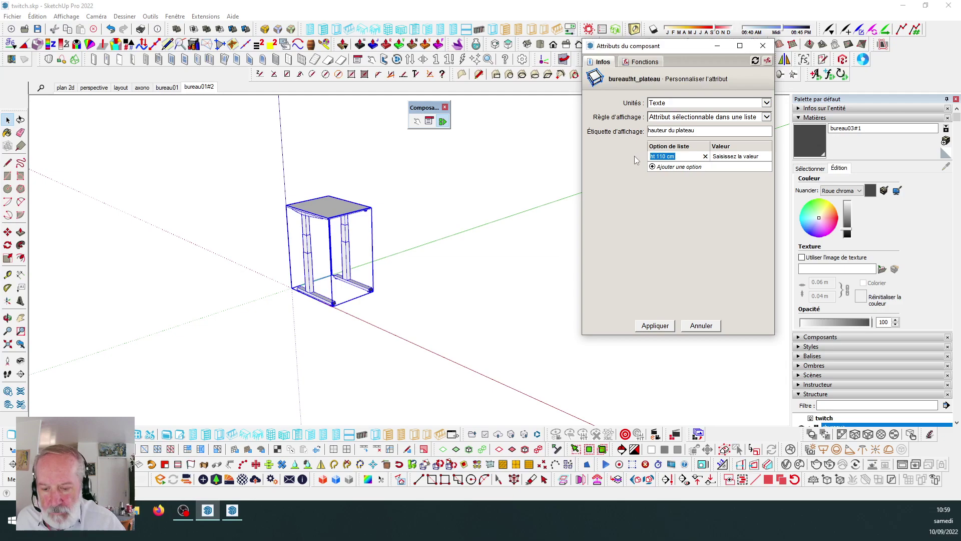
{"action": "left_click", "coordinate": [719, 158]}
{"action": "key", "text": "ctrl+c"}
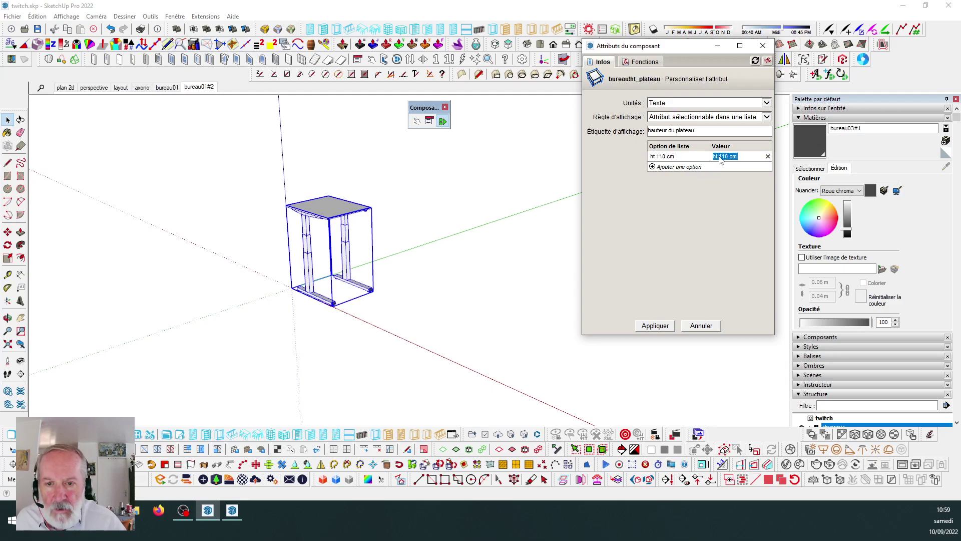
{"action": "type", "text": "110"}
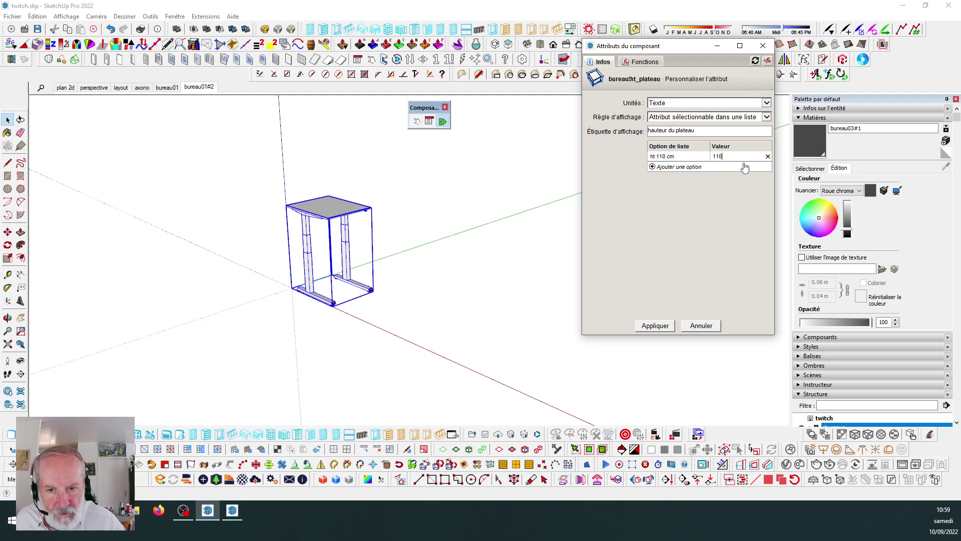
Add the option "ht 100 cm" with the value 100 to the ht_plateau list, reusing the copied option text.
{"action": "left_click", "coordinate": [745, 167]}
{"action": "key", "text": "ctrl+v"}
{"action": "left_click_drag", "start_coordinate": [665, 166], "coordinate": [659, 167]}
{"action": "type", "text": "0"}
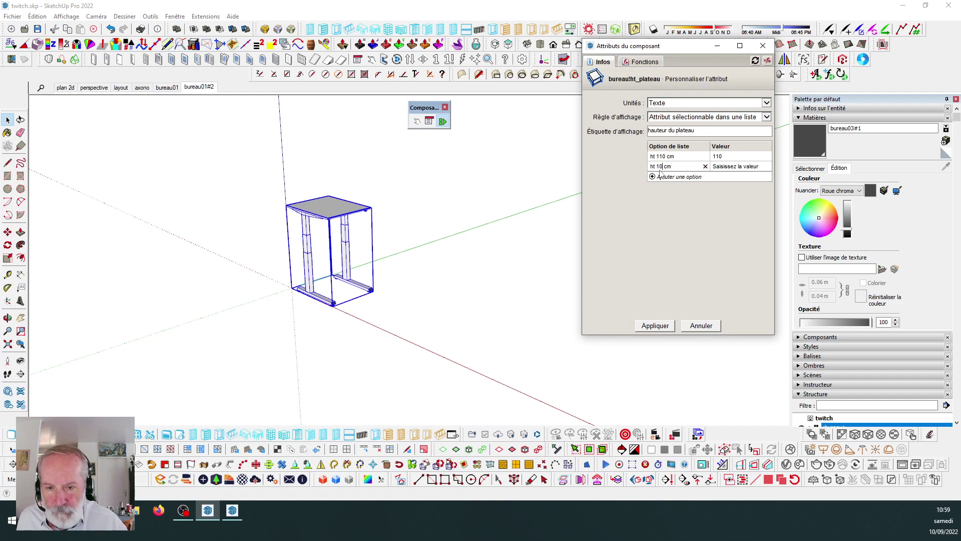
{"action": "key", "text": "Tab"}
{"action": "type", "text": "100"}
Add the option "ht 90 cm" with the value 90 to the ht_plateau list.
{"action": "left_click", "coordinate": [660, 175]}
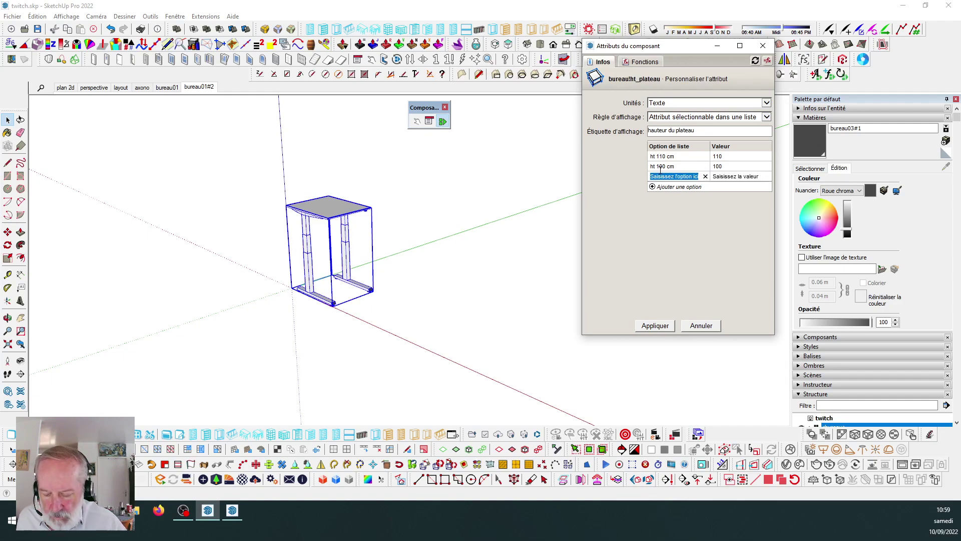
{"action": "key", "text": "ctrl+v"}
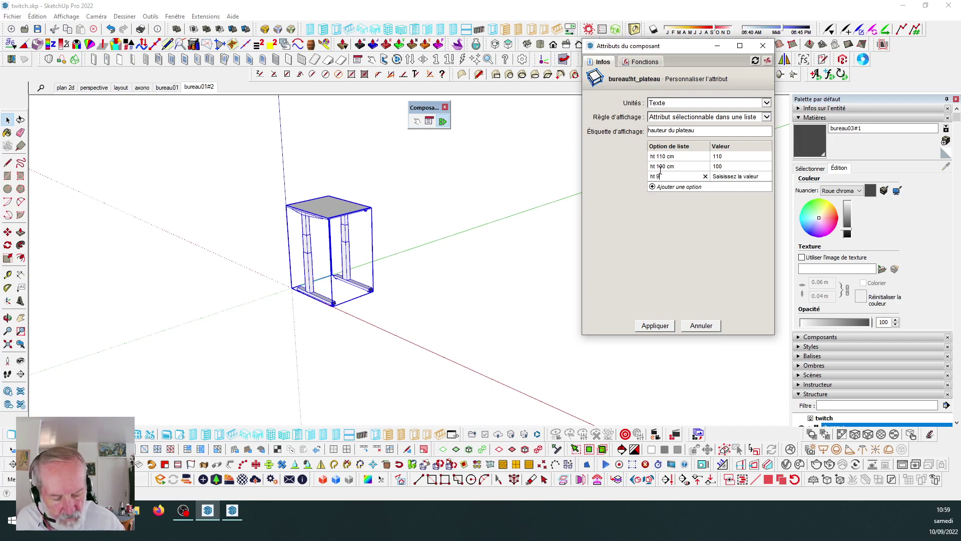
{"action": "key", "text": "Tab"}
{"action": "type", "text": "90"}
Add the option "ht 80 cm" with the value 80 to the ht_plateau list.
{"action": "key", "text": "Tab"}
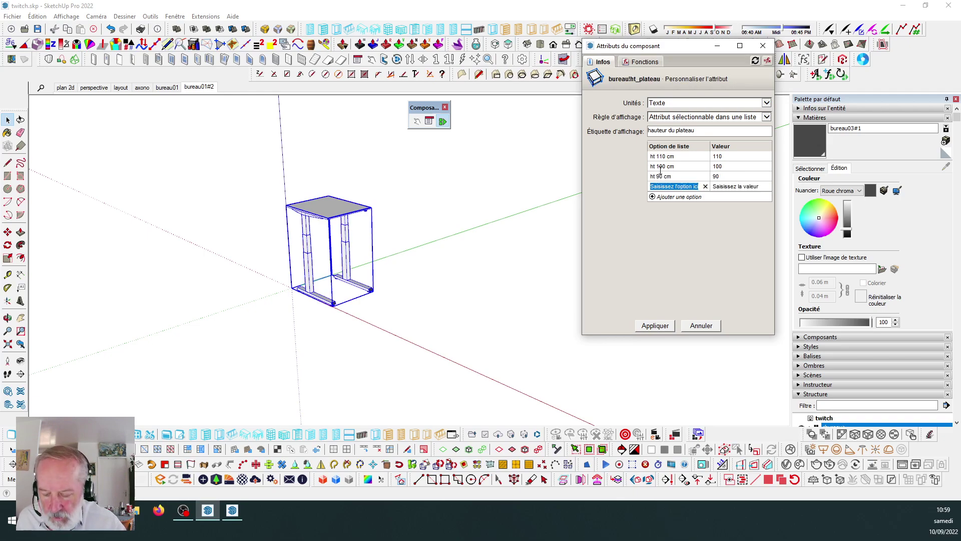
{"action": "type", "text": "ht 110 cm"}
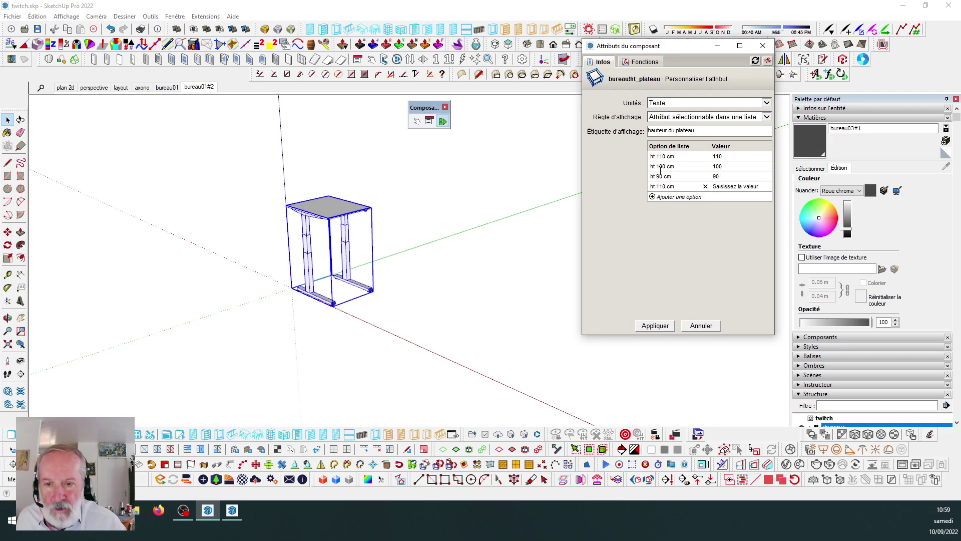
{"action": "left_click_drag", "start_coordinate": [666, 188], "coordinate": [657, 188]}
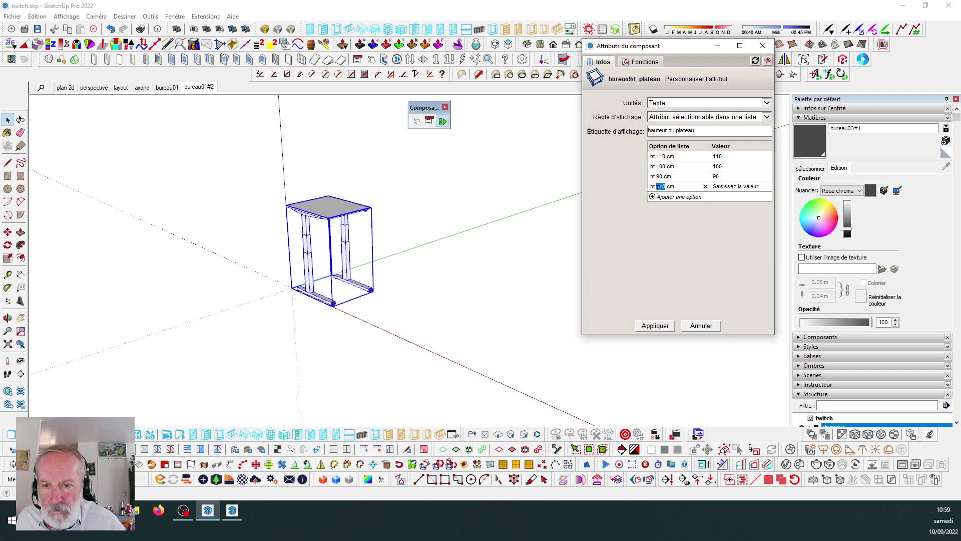
{"action": "type", "text": "80"}
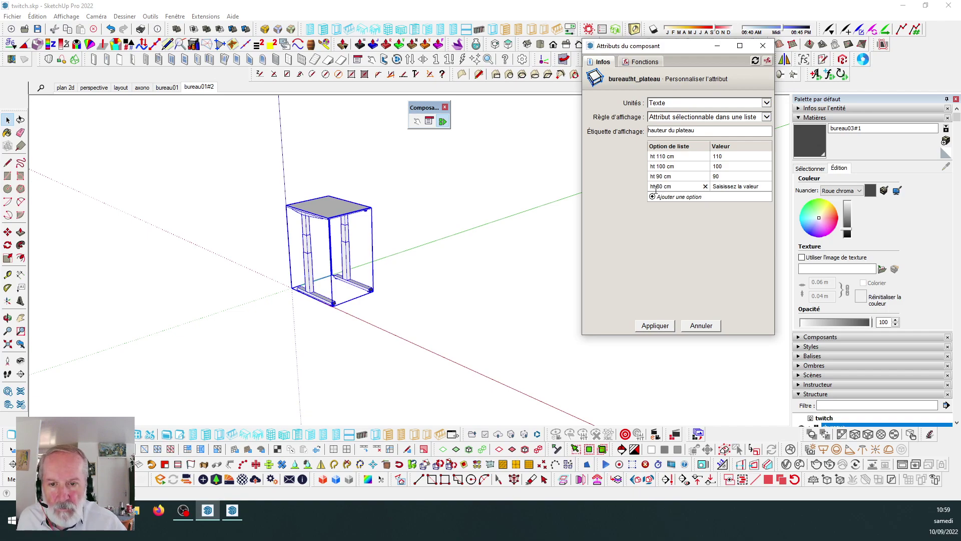
{"action": "left_click", "coordinate": [734, 188]}
{"action": "type", "text": "80"}
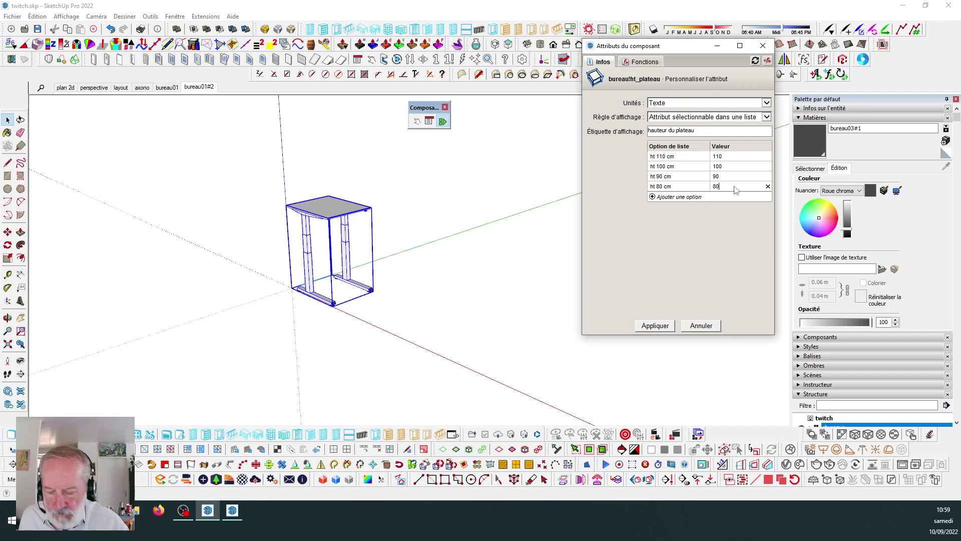
Add the option "ht 75 cm" with the value 75 to the ht_plateau list.
{"action": "key", "text": "Return"}
{"action": "key", "text": "ctrl+v"}
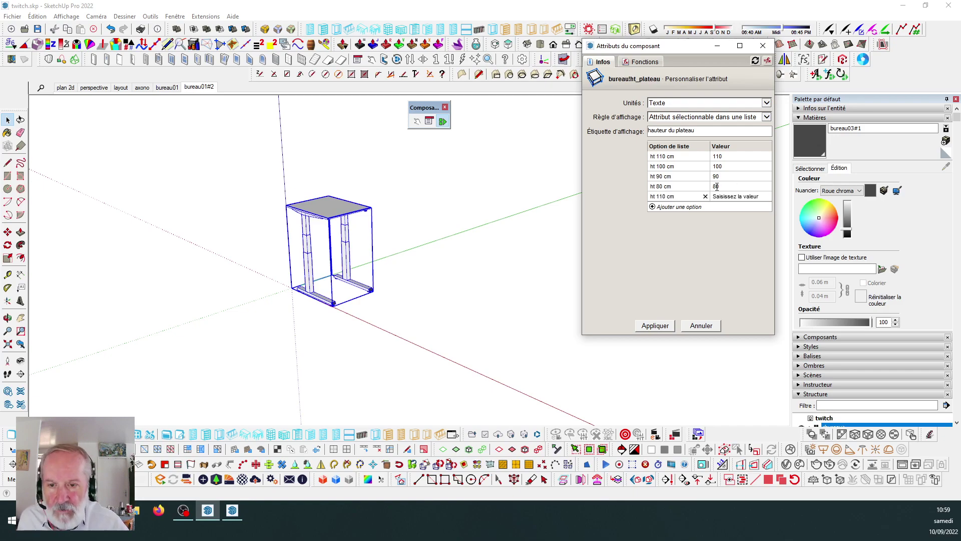
{"action": "double_click", "coordinate": [664, 196]}
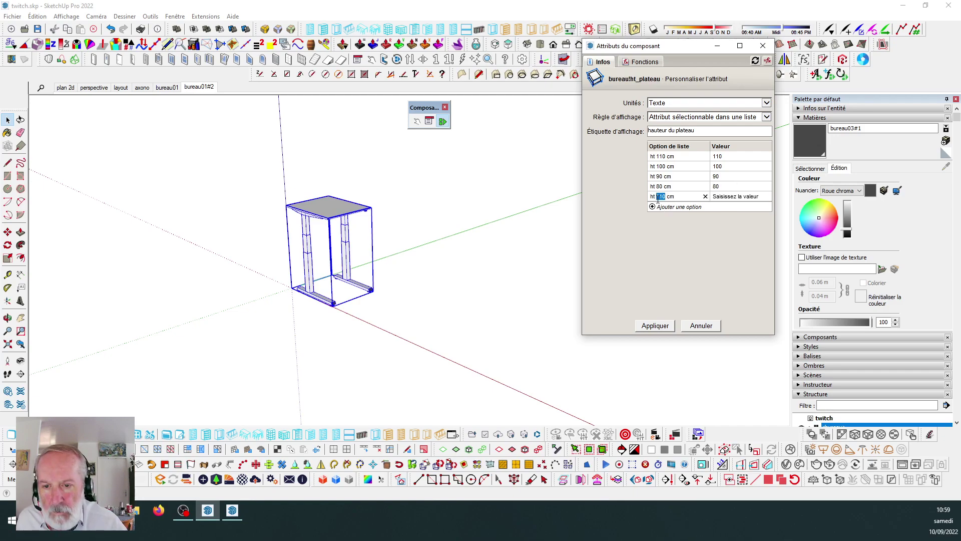
{"action": "type", "text": "75"}
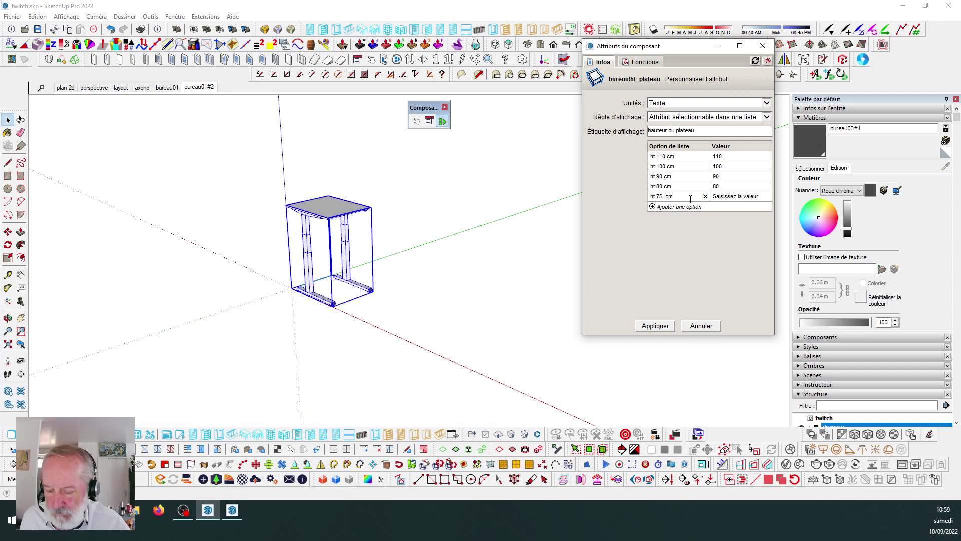
{"action": "key", "text": "Tab"}
{"action": "type", "text": "7"}
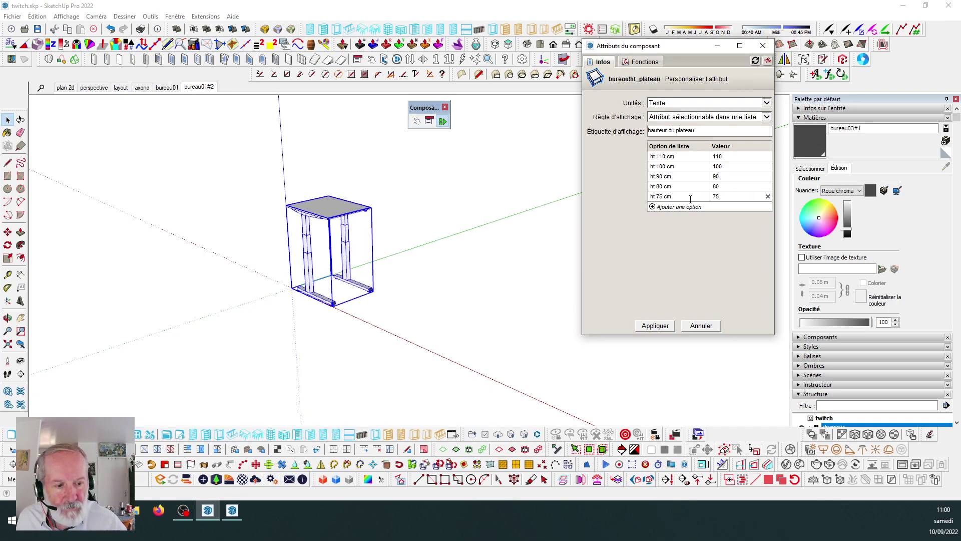
Apply the completed option list to the ht_plateau attribute.
{"action": "key", "text": "Return"}
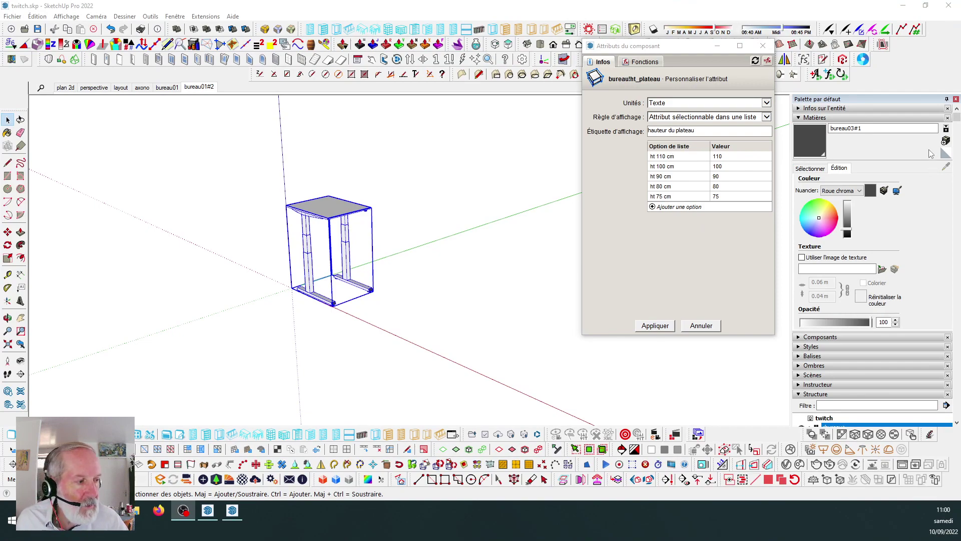
{"action": "left_click_drag", "start_coordinate": [695, 51], "coordinate": [641, 65]}
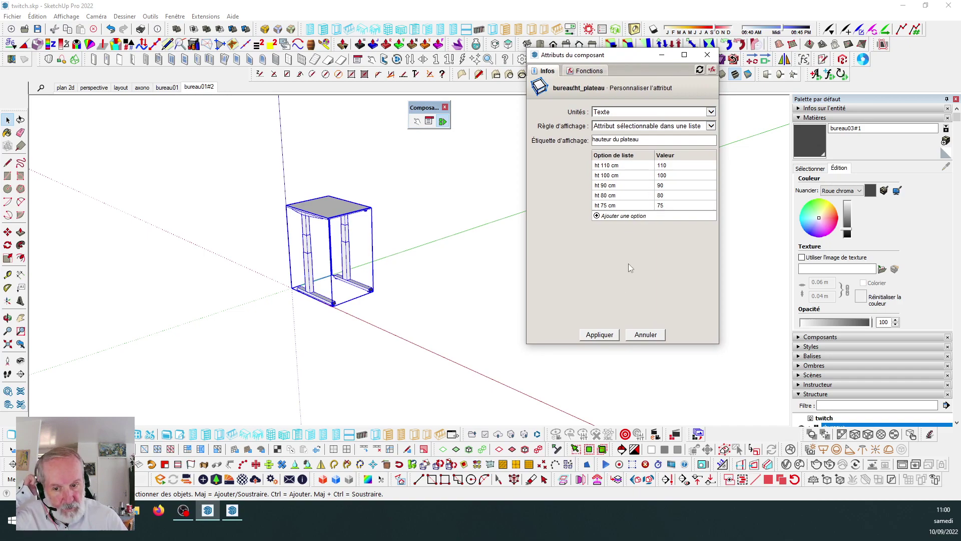
{"action": "left_click", "coordinate": [603, 333]}
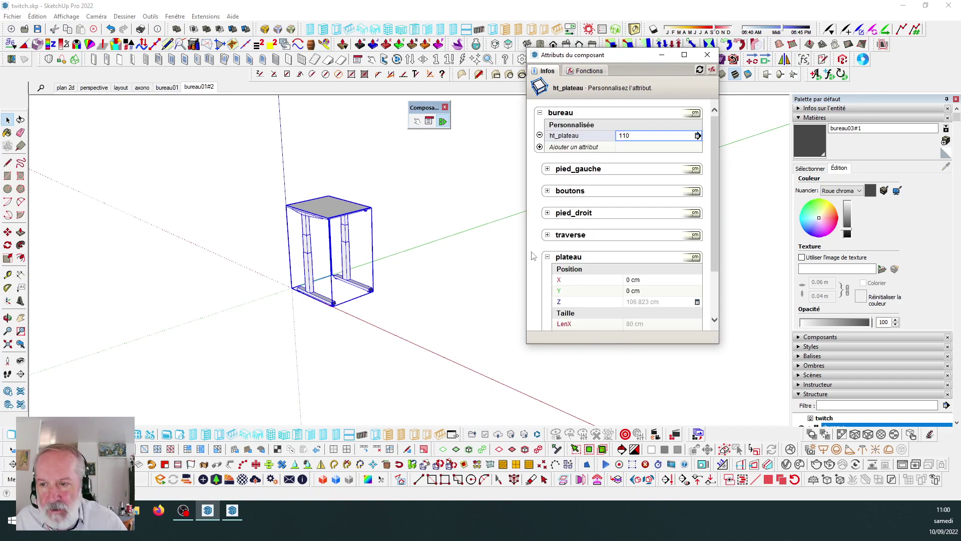
Open the bureau component's options, check the choices offered for hauteur du plateau, and arrange both dialogs clear of the desk.
{"action": "left_click_drag", "start_coordinate": [629, 56], "coordinate": [668, 78]}
{"action": "left_click", "coordinate": [429, 121]}
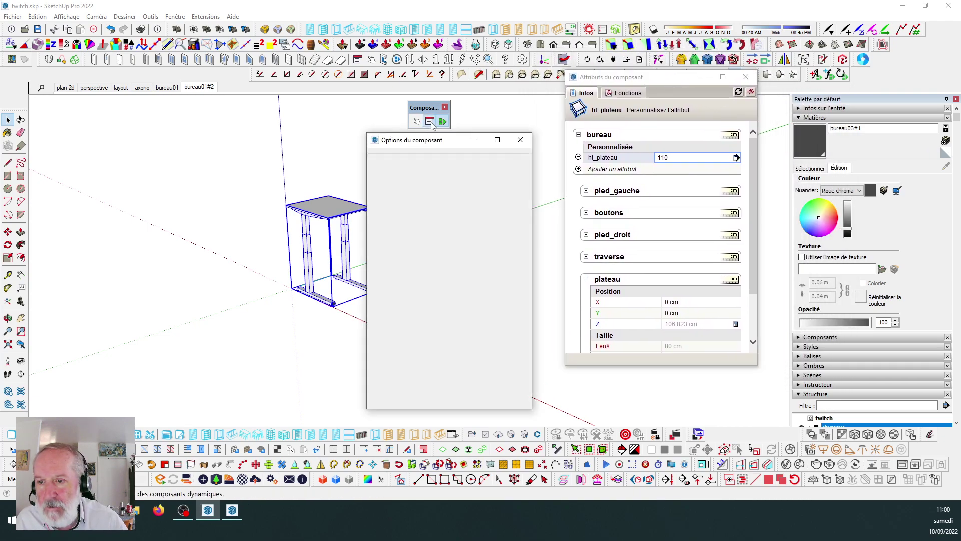
{"action": "left_click_drag", "start_coordinate": [433, 140], "coordinate": [490, 93]}
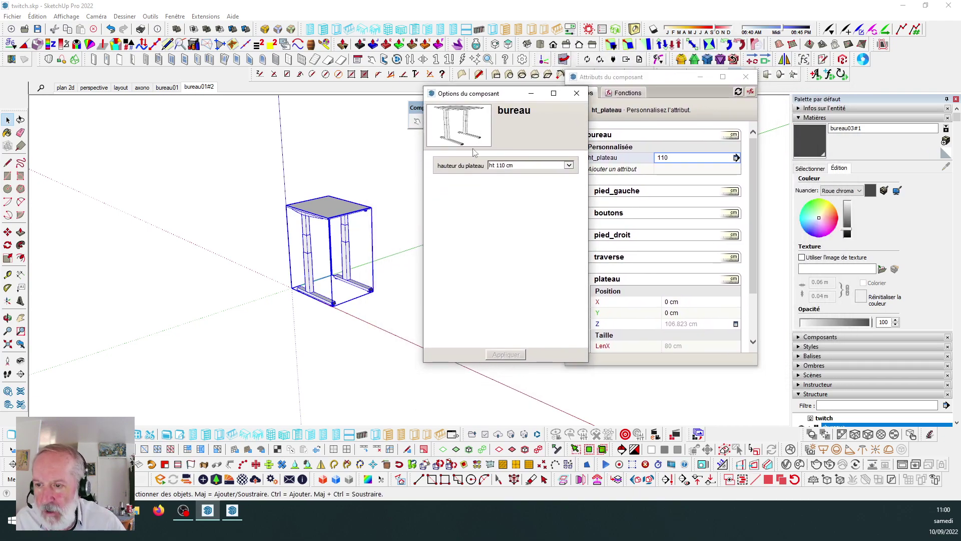
{"action": "left_click", "coordinate": [569, 166]}
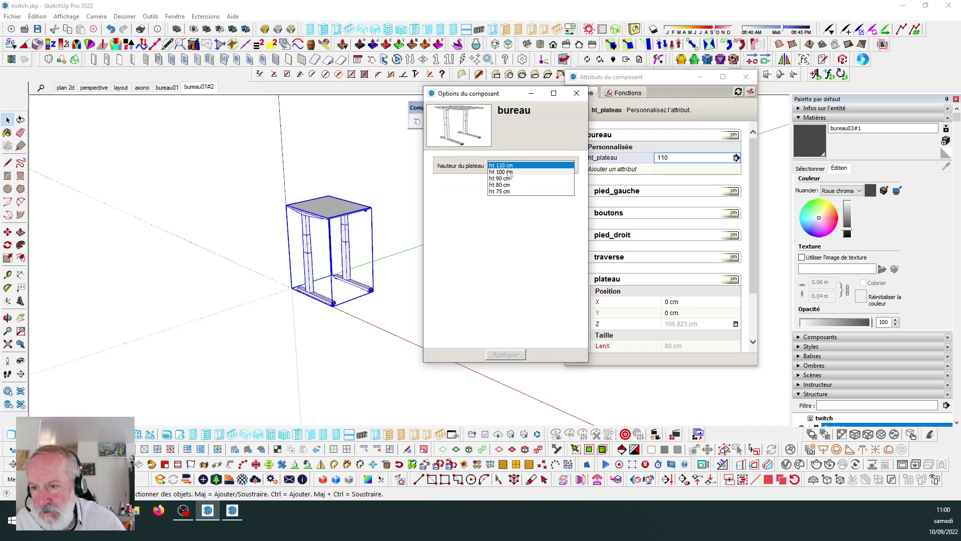
{"action": "left_click", "coordinate": [476, 215]}
{"action": "left_click_drag", "start_coordinate": [513, 101], "coordinate": [163, 96]}
{"action": "left_click_drag", "start_coordinate": [672, 81], "coordinate": [600, 82]}
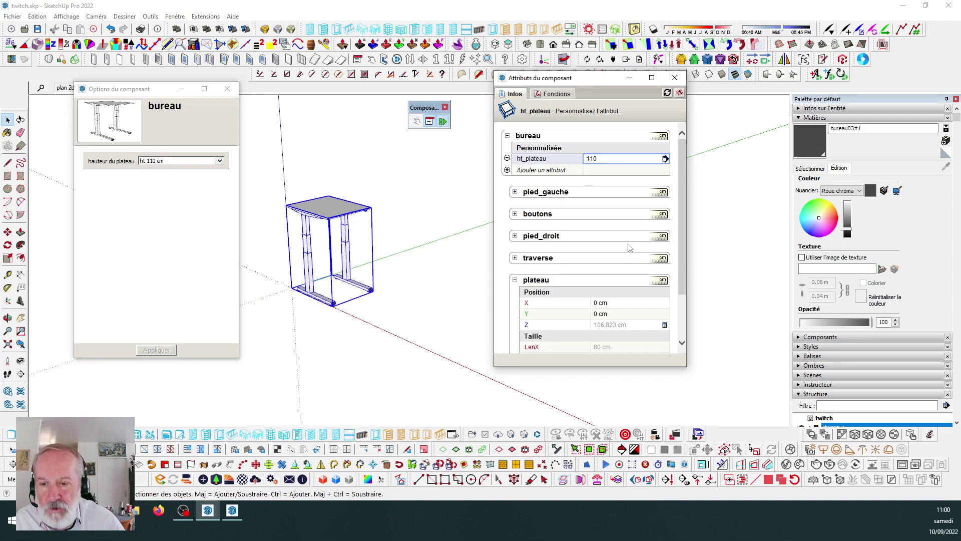
Set the plateau sub-component's Z position to the formula =bureau!ht_plateau.
{"action": "left_click_drag", "start_coordinate": [681, 273], "coordinate": [683, 299]}
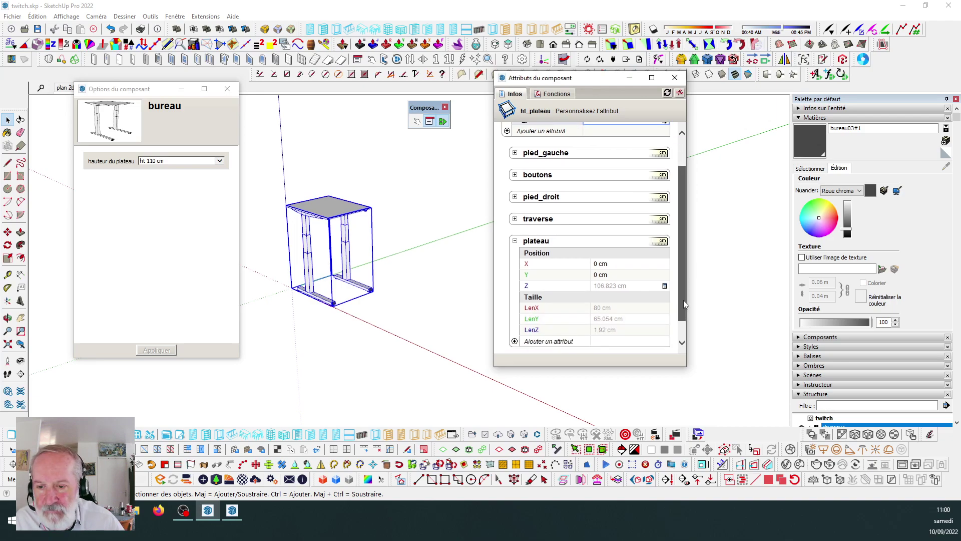
{"action": "left_click", "coordinate": [646, 286]}
{"action": "key", "text": "ctrl+a"}
{"action": "type", "text": "="}
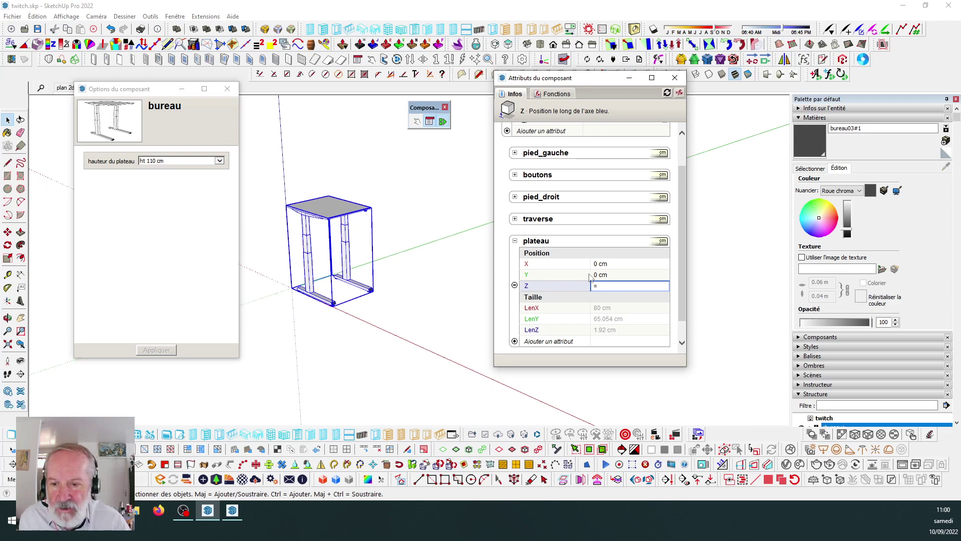
{"action": "scroll", "coordinate": [636, 240], "scroll_direction": "up", "scroll_amount": 1}
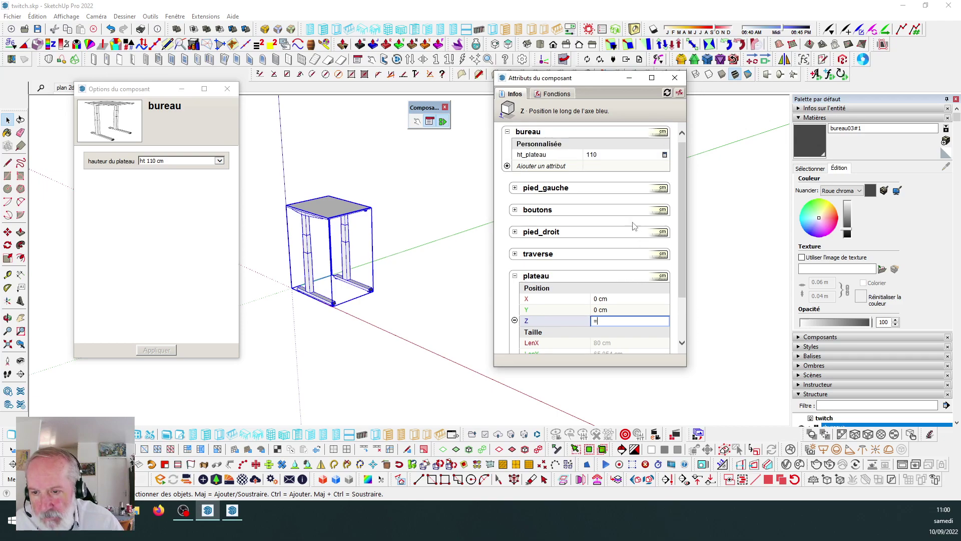
{"action": "left_click", "coordinate": [544, 156]}
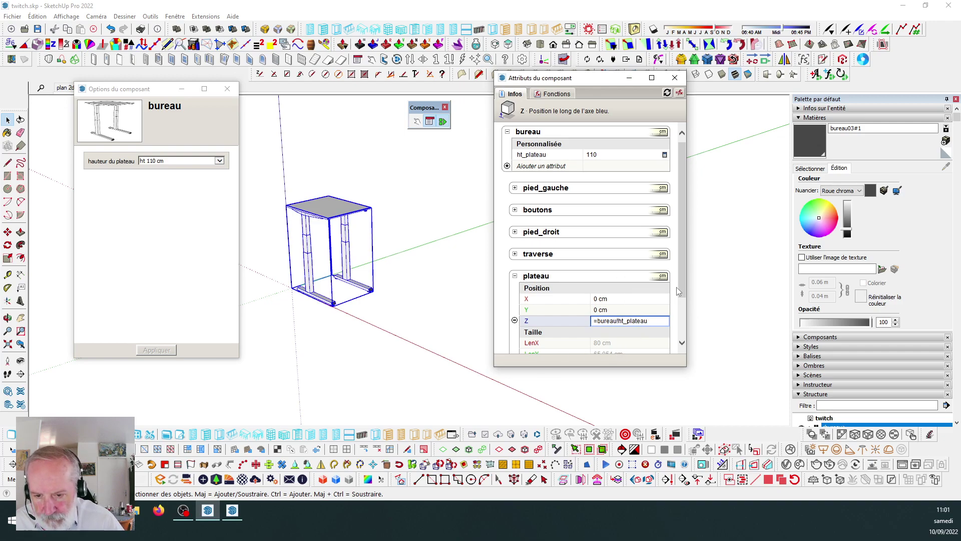
{"action": "scroll", "coordinate": [676, 287], "scroll_direction": "down", "scroll_amount": 1}
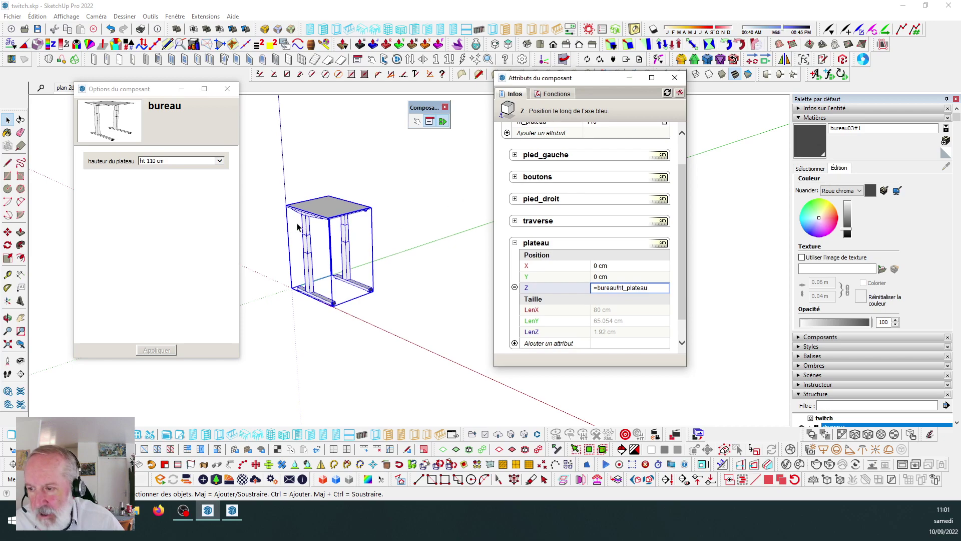
{"action": "scroll", "coordinate": [560, 158], "scroll_direction": "up", "scroll_amount": 1}
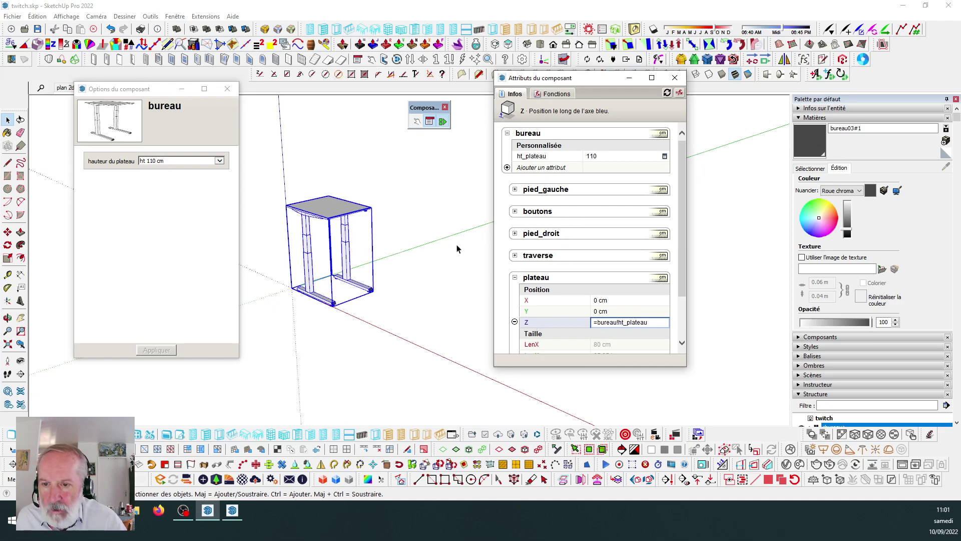
{"action": "key", "text": "Tab"}
Examine the desk from several angles to check the tabletop's position relative to the legs and the button unit.
{"action": "scroll", "coordinate": [383, 193], "scroll_direction": "up", "scroll_amount": 5}
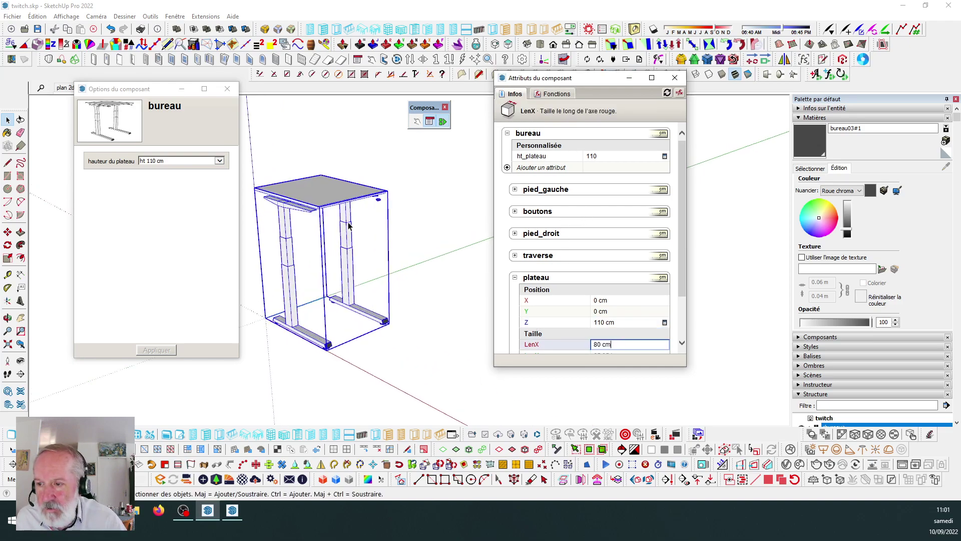
{"action": "scroll", "coordinate": [382, 193], "scroll_direction": "down", "scroll_amount": 4}
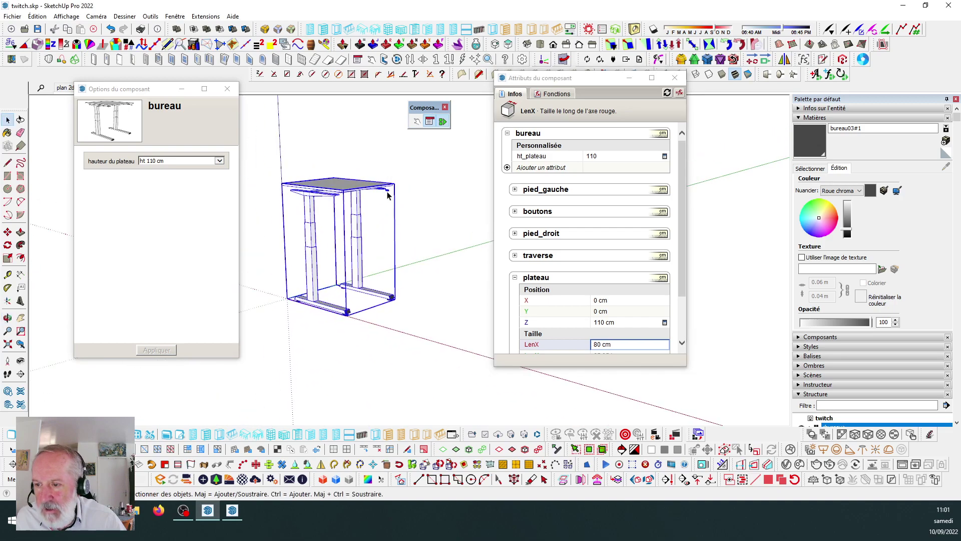
{"action": "scroll", "coordinate": [383, 195], "scroll_direction": "up", "scroll_amount": 5}
{"action": "scroll", "coordinate": [395, 186], "scroll_direction": "down", "scroll_amount": 4}
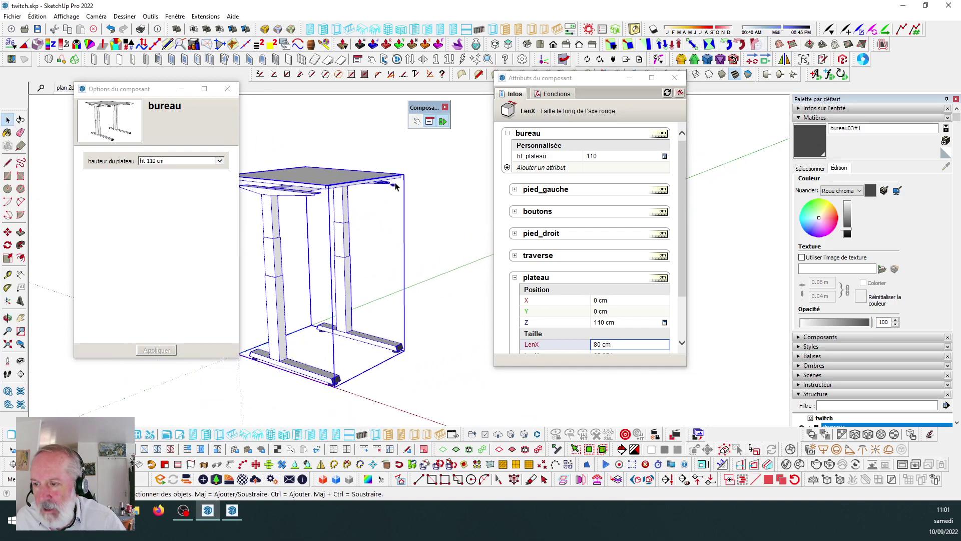
{"action": "scroll", "coordinate": [382, 196], "scroll_direction": "up", "scroll_amount": 3}
{"action": "scroll", "coordinate": [386, 195], "scroll_direction": "down", "scroll_amount": 2}
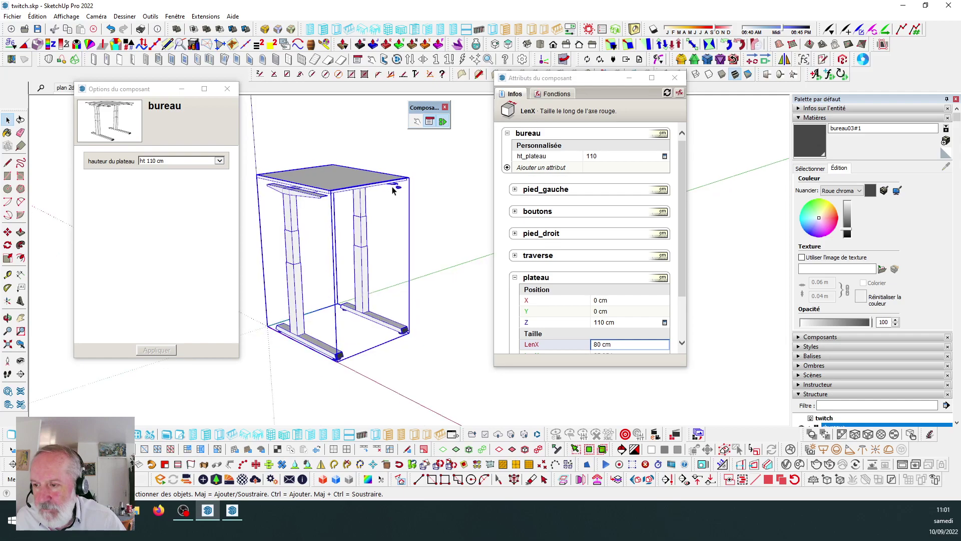
{"action": "middle_click_drag", "start_coordinate": [303, 210], "coordinate": [354, 198]}
{"action": "scroll", "coordinate": [327, 196], "scroll_direction": "up", "scroll_amount": 3}
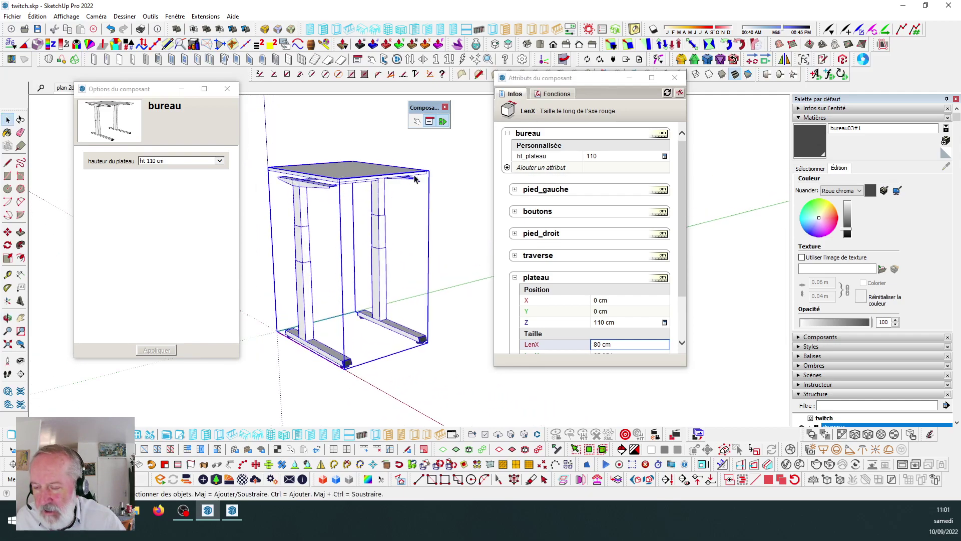
{"action": "scroll", "coordinate": [416, 179], "scroll_direction": "down", "scroll_amount": 3}
{"action": "middle_click_drag", "start_coordinate": [417, 178], "coordinate": [436, 192]}
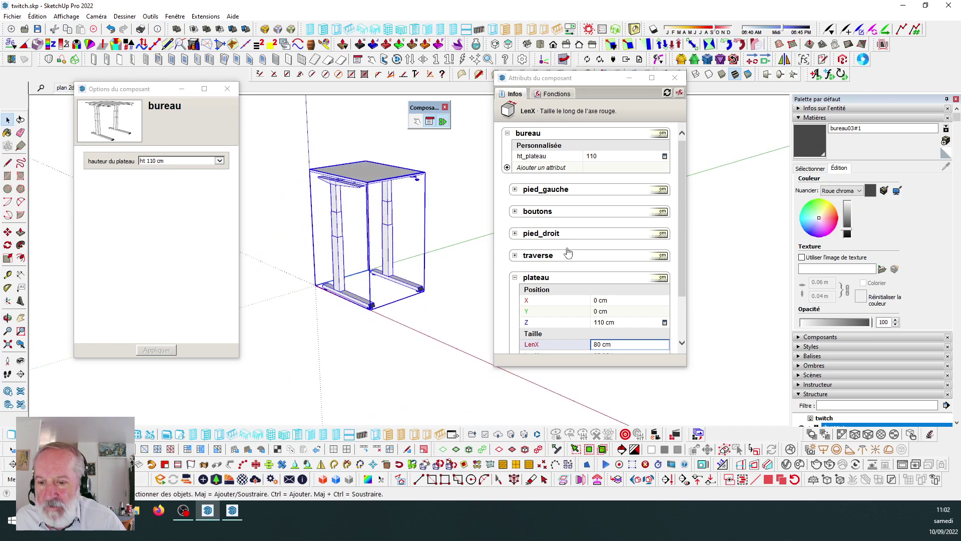
Choose ht 75 cm as the hauteur du plateau in the component options and apply it to the desk.
{"action": "left_click", "coordinate": [220, 161]}
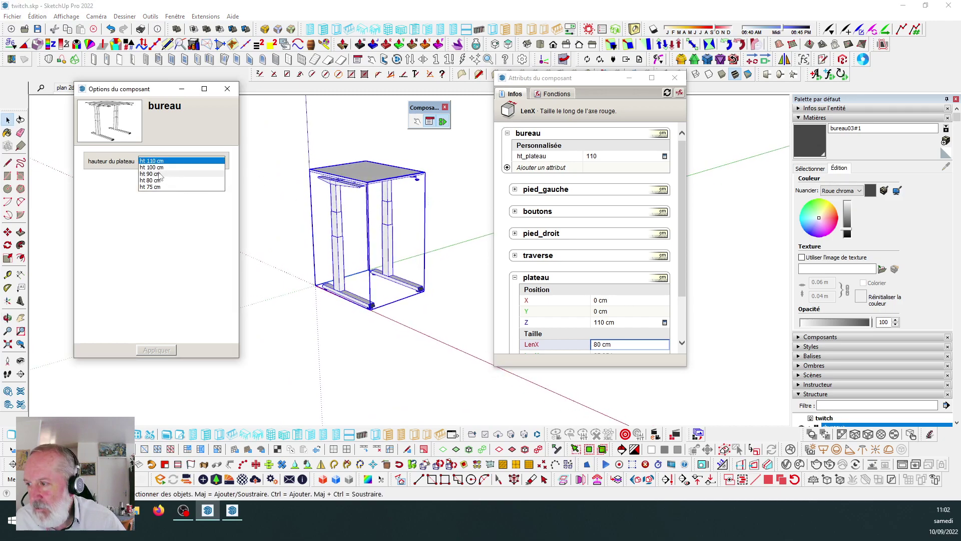
{"action": "left_click", "coordinate": [153, 186]}
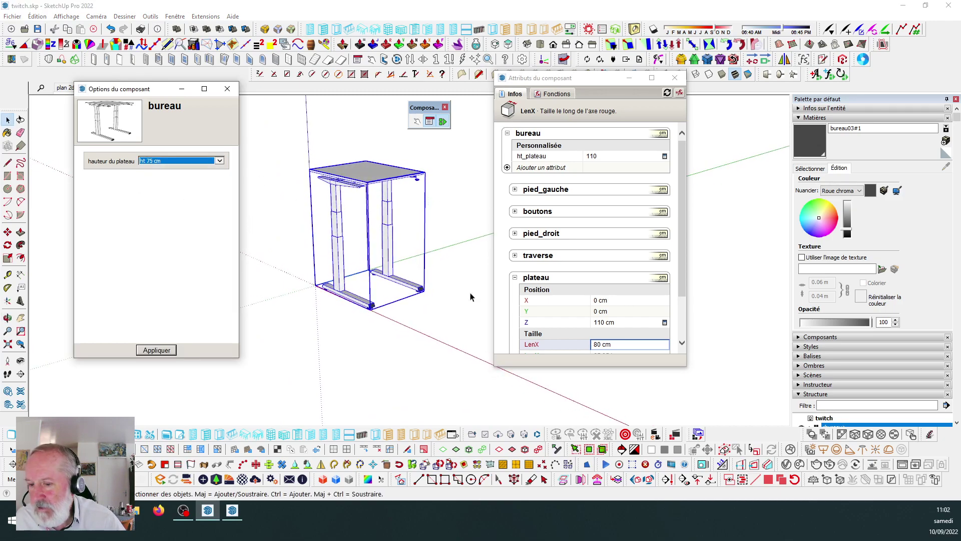
{"action": "left_click", "coordinate": [157, 350]}
{"action": "scroll", "coordinate": [392, 206], "scroll_direction": "up", "scroll_amount": 1}
{"action": "scroll", "coordinate": [392, 206], "scroll_direction": "up", "scroll_amount": 1}
{"action": "scroll", "coordinate": [393, 206], "scroll_direction": "down", "scroll_amount": 2}
{"action": "scroll", "coordinate": [413, 186], "scroll_direction": "up", "scroll_amount": 3}
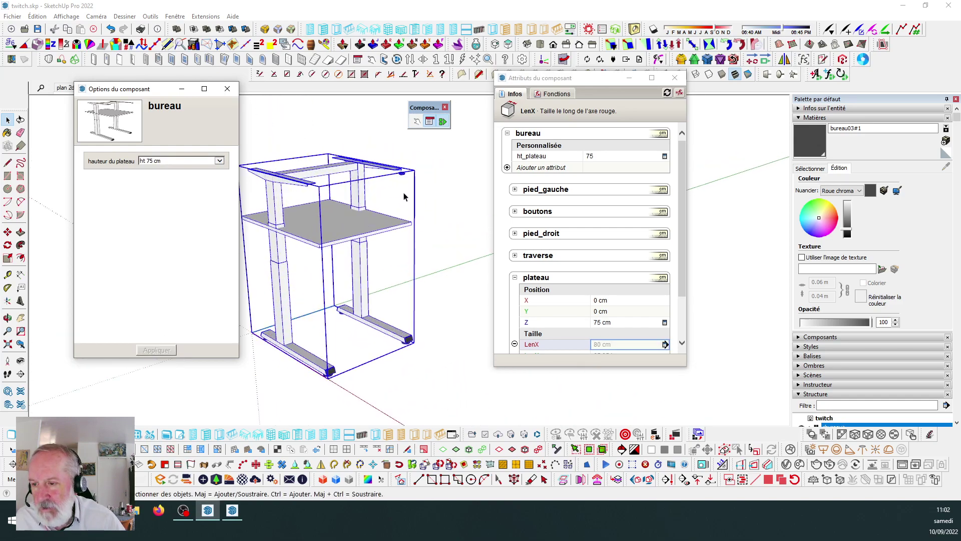
Enter the desk component, select the boutons sub-component and add its Position and Taille attribute groups.
{"action": "scroll", "coordinate": [418, 192], "scroll_direction": "up", "scroll_amount": 3}
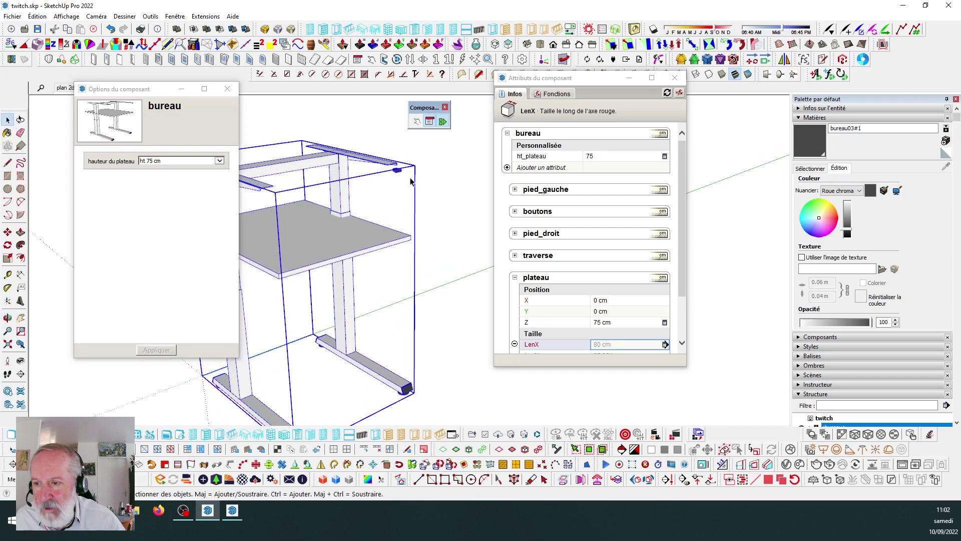
{"action": "scroll", "coordinate": [410, 179], "scroll_direction": "down", "scroll_amount": 3}
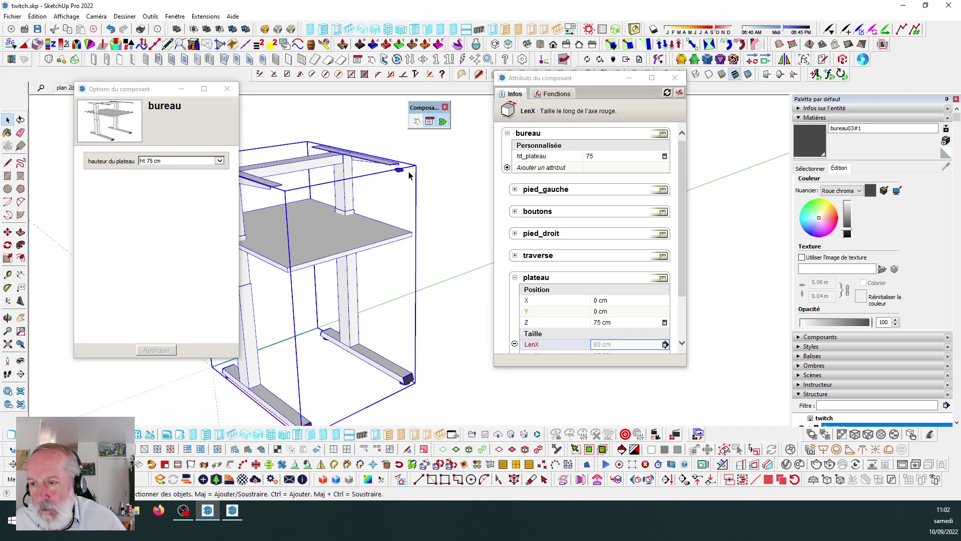
{"action": "scroll", "coordinate": [403, 174], "scroll_direction": "up", "scroll_amount": 2}
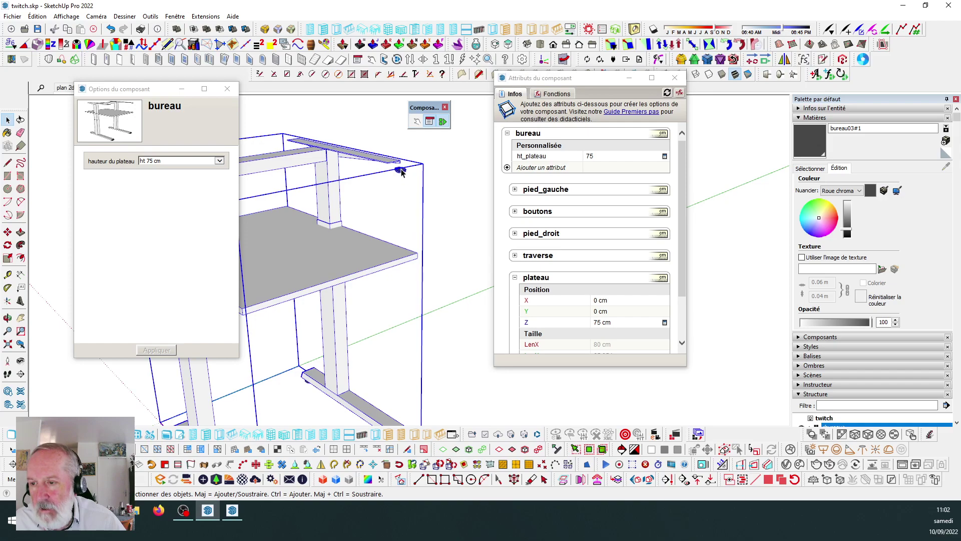
{"action": "double_click", "coordinate": [400, 171]}
{"action": "left_click", "coordinate": [401, 172]}
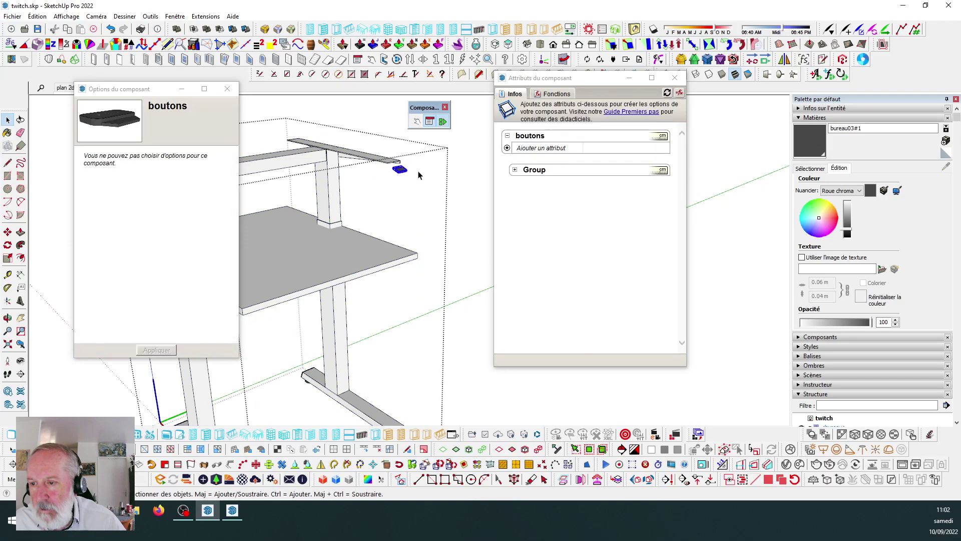
{"action": "scroll", "coordinate": [477, 181], "scroll_direction": "down", "scroll_amount": 2}
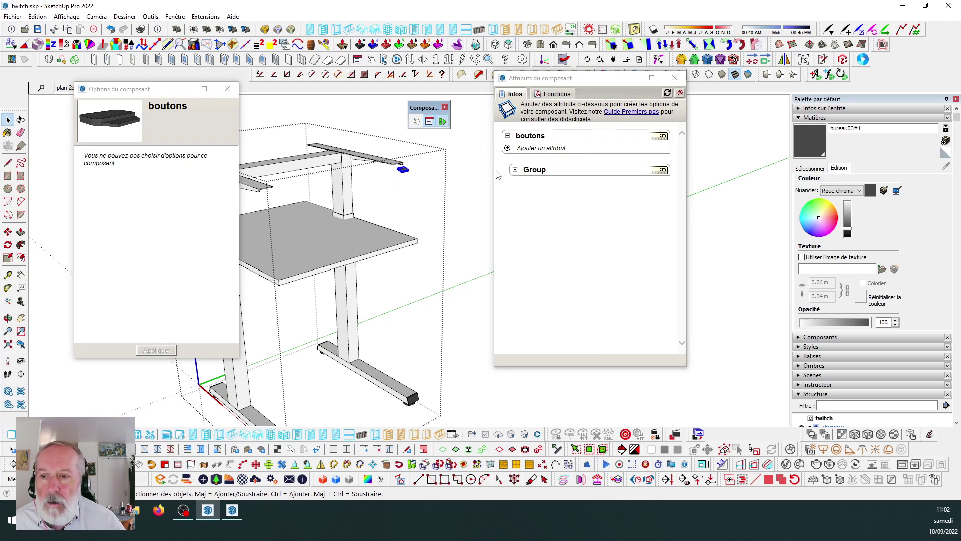
{"action": "left_click", "coordinate": [507, 148]}
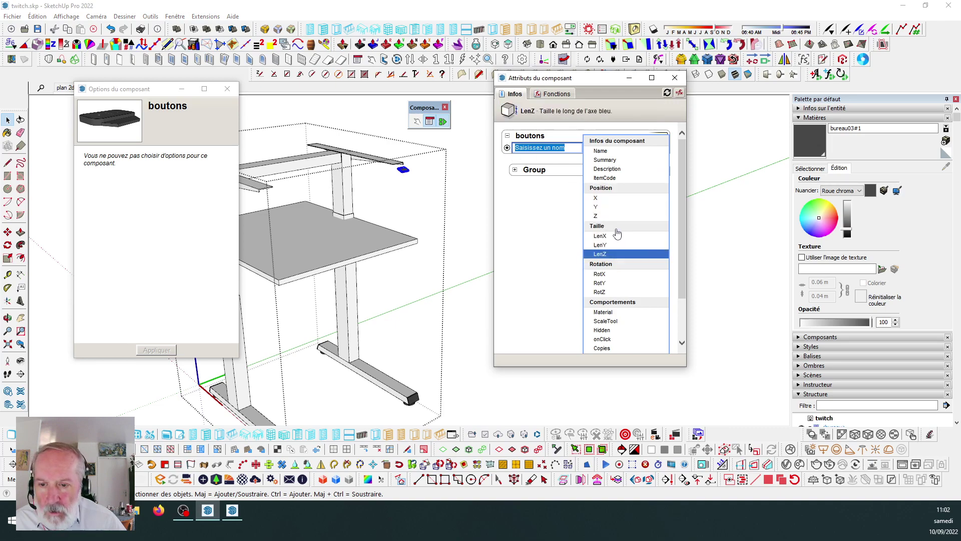
{"action": "left_click", "coordinate": [608, 192]}
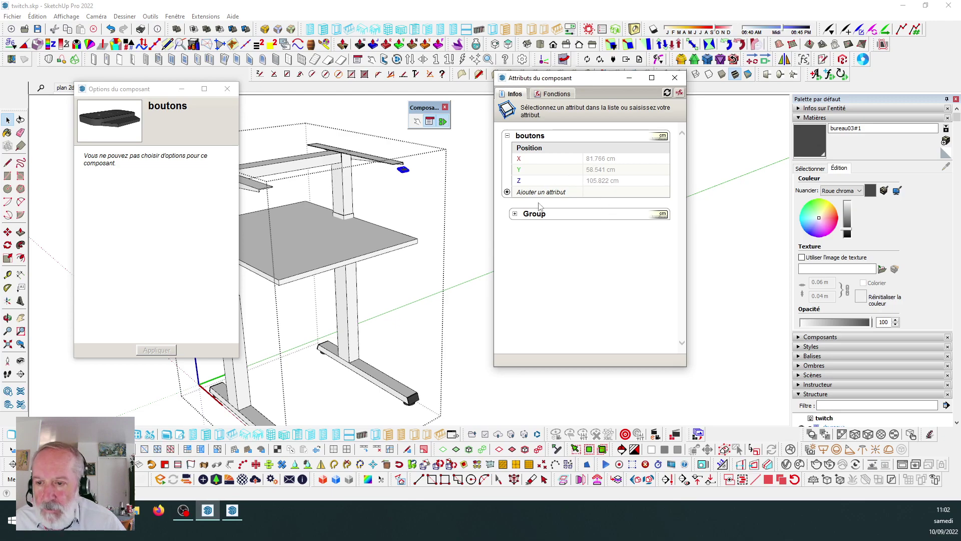
{"action": "left_click", "coordinate": [506, 192]}
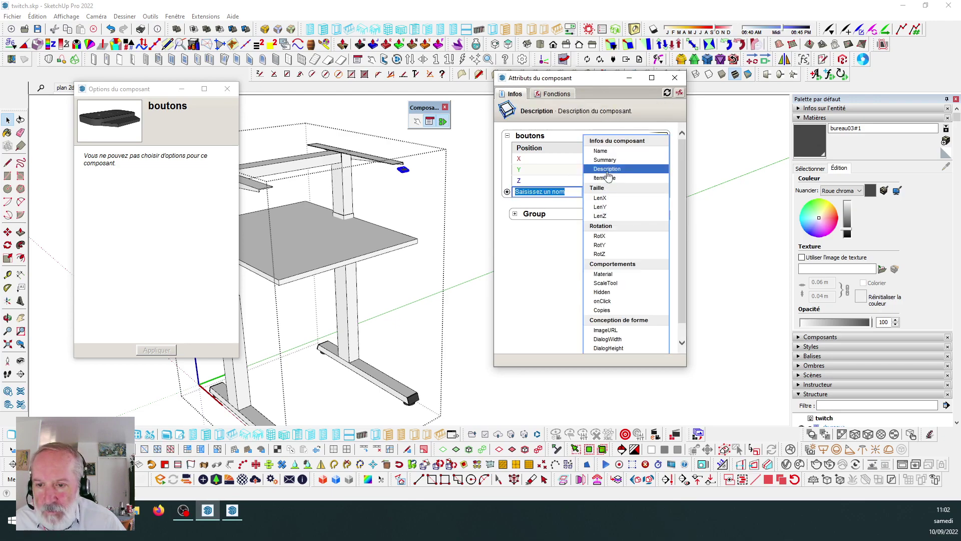
{"action": "left_click", "coordinate": [606, 190]}
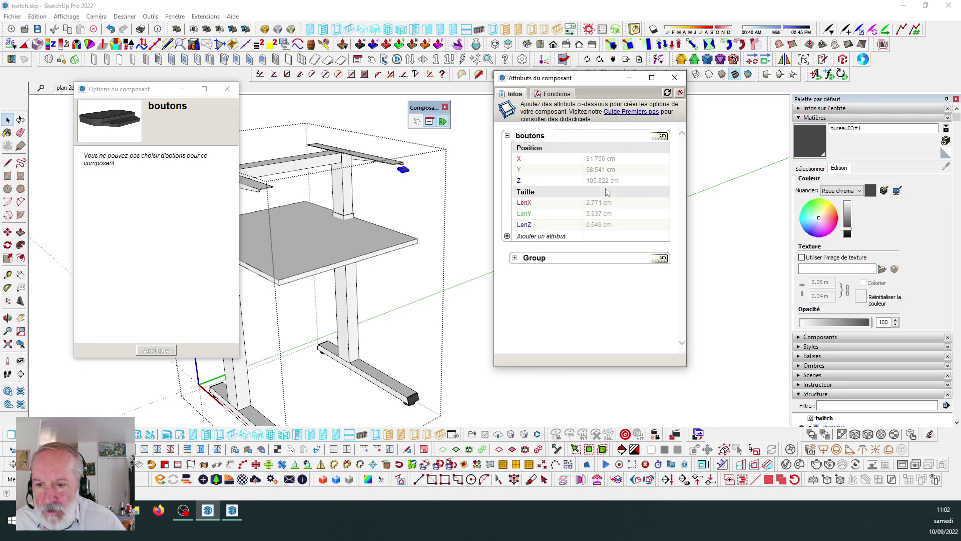
Try to lock the LenX size of boutons with the formula =2.770645 cm.
{"action": "left_click", "coordinate": [619, 205]}
{"action": "left_click", "coordinate": [628, 202]}
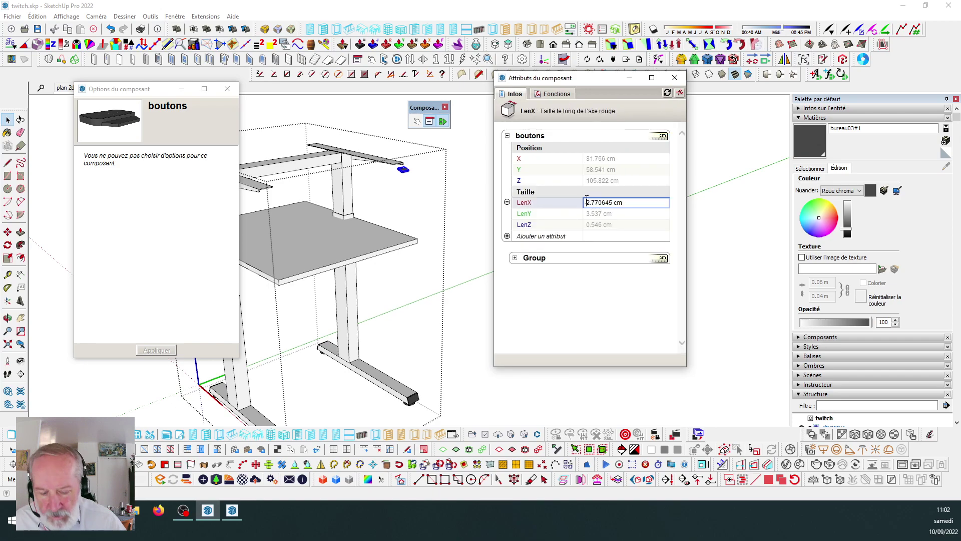
{"action": "type", "text": "="}
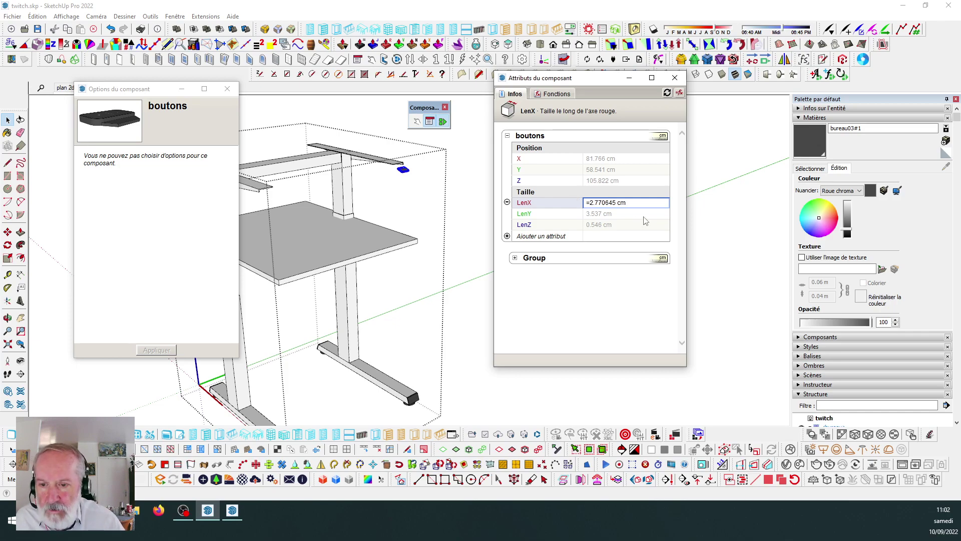
{"action": "key", "text": "Tab"}
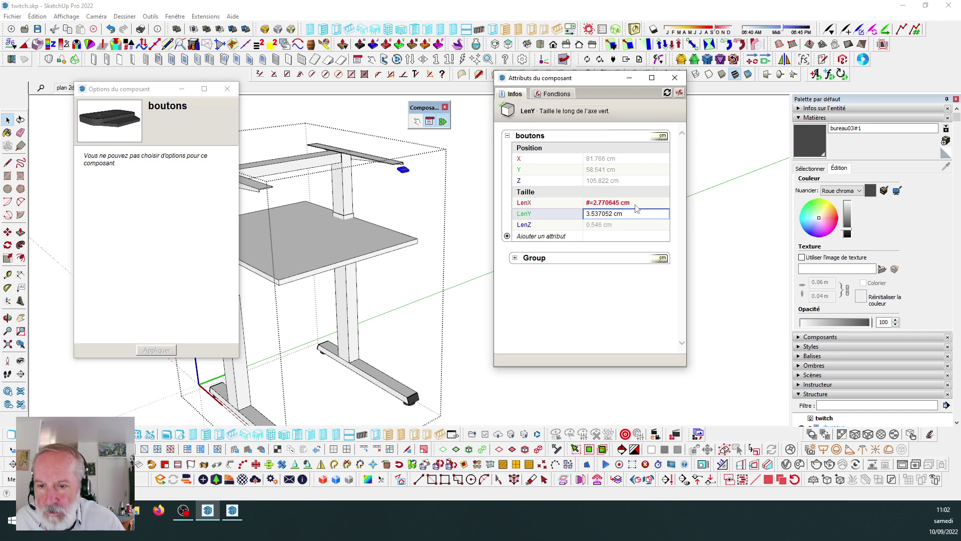
Fix the size of boutons with formulas giving LenX =3, LenY =3 and LenZ =0.5 cm.
{"action": "left_click", "coordinate": [625, 203]}
{"action": "left_click", "coordinate": [637, 202]}
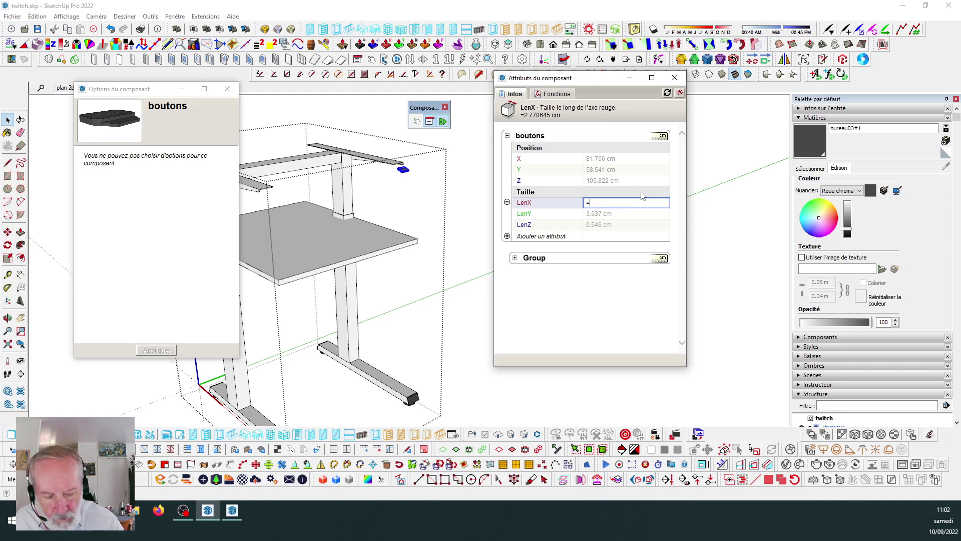
{"action": "type", "text": "3"}
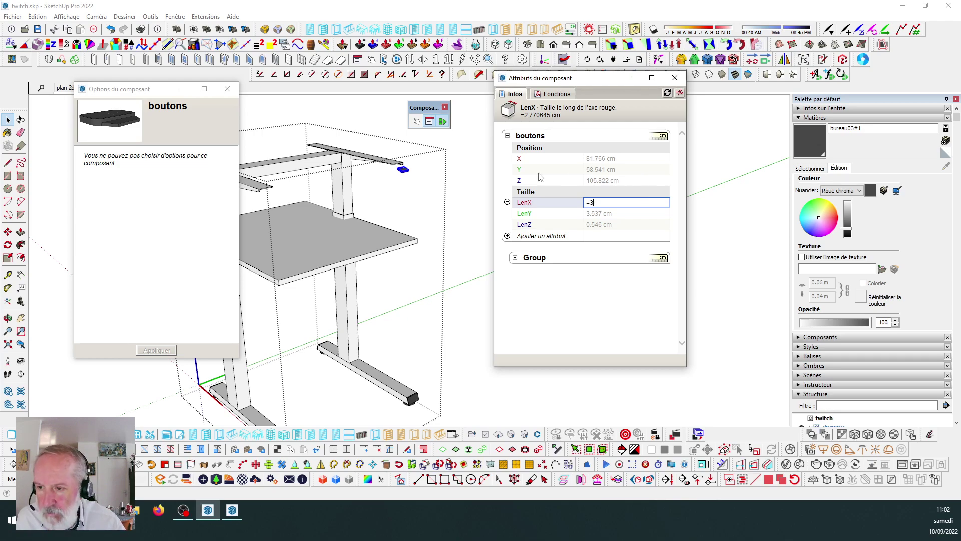
{"action": "key", "text": "Tab"}
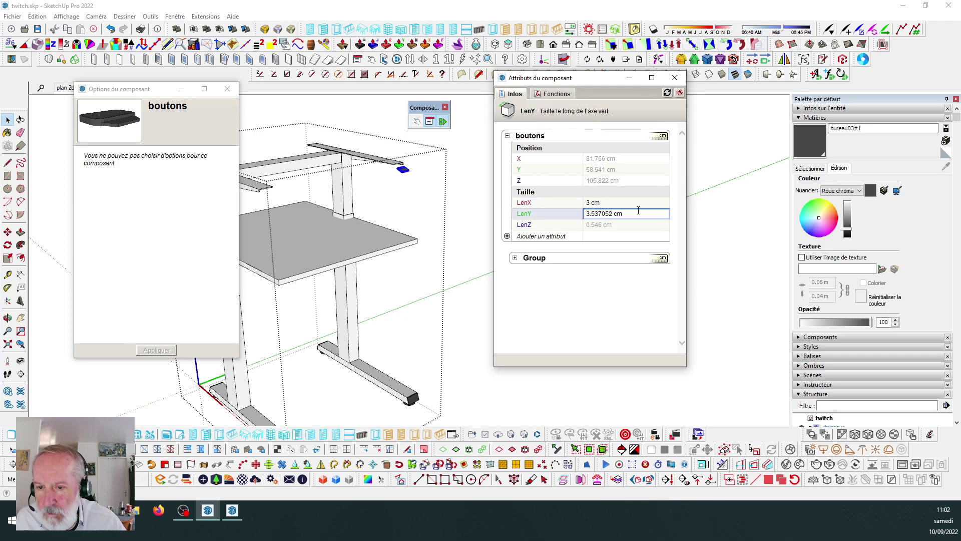
{"action": "left_click_drag", "start_coordinate": [635, 214], "coordinate": [586, 214]}
{"action": "type", "text": "=3"}
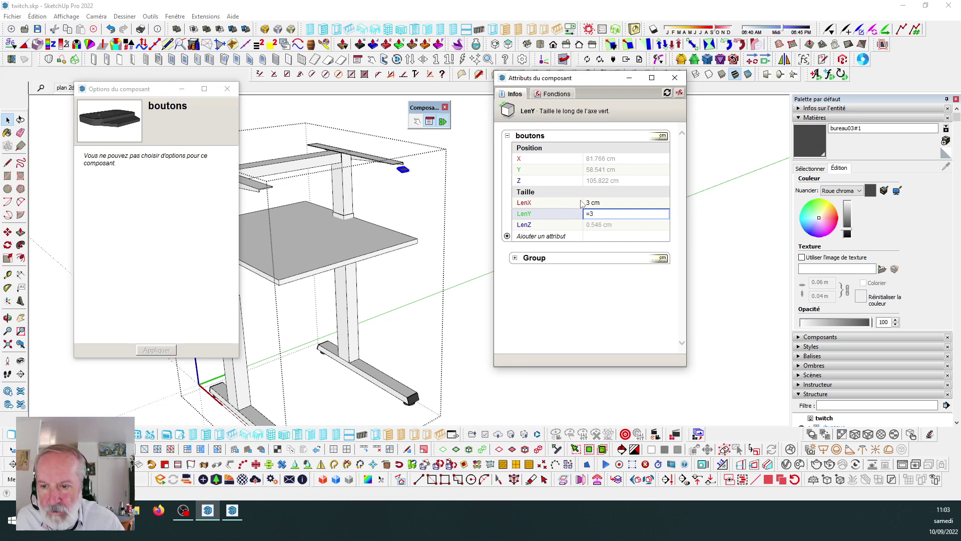
{"action": "key", "text": "Tab"}
{"action": "left_click_drag", "start_coordinate": [632, 227], "coordinate": [585, 225]}
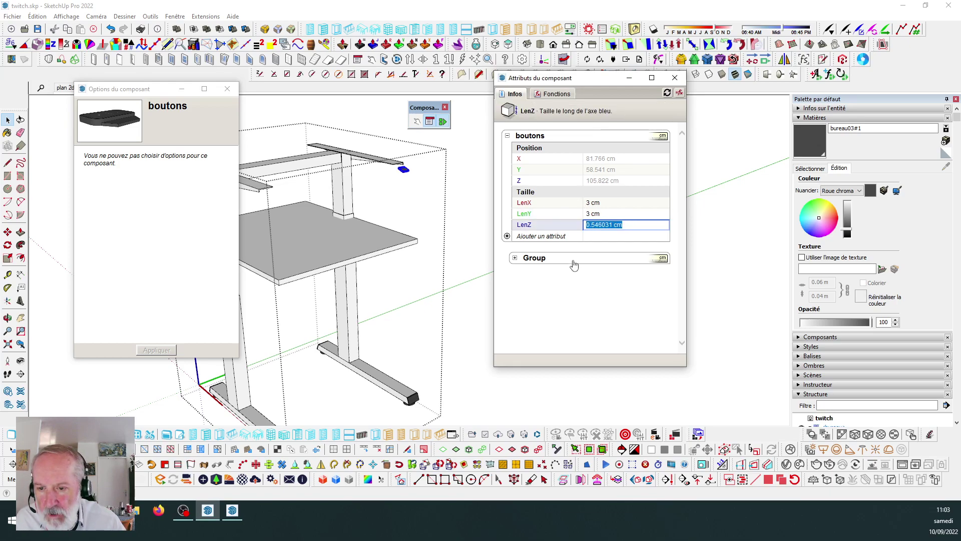
{"action": "type", "text": "=0"}
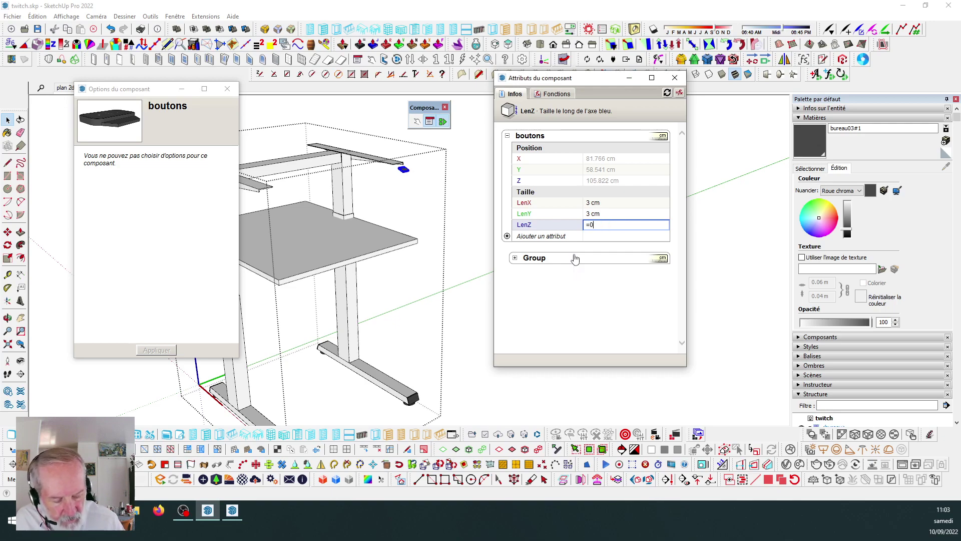
{"action": "key", "text": "Return"}
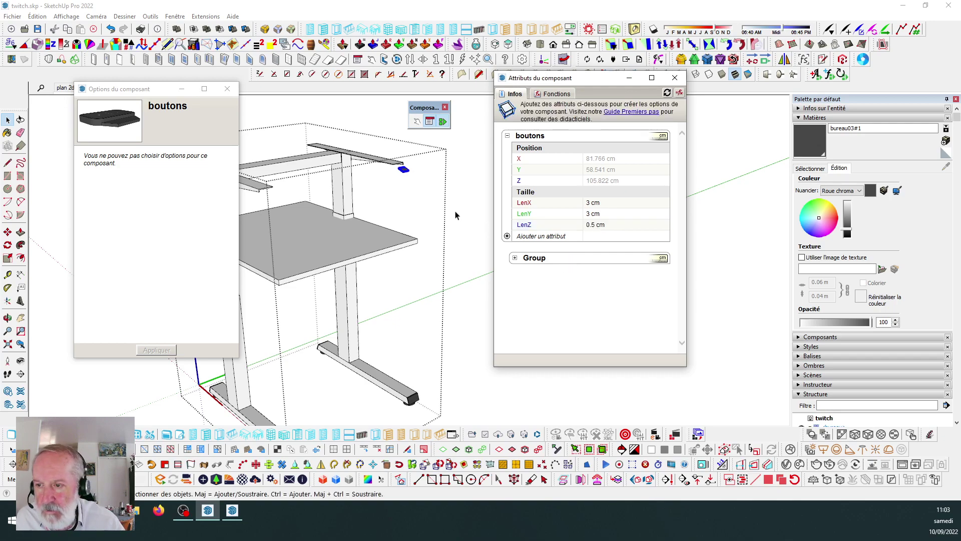
Leave the boutons sub-component, return to the whole bureau component and expand its boutons attributes.
{"action": "scroll", "coordinate": [404, 170], "scroll_direction": "up", "scroll_amount": 5}
{"action": "middle_click_drag", "start_coordinate": [428, 167], "coordinate": [422, 122]}
{"action": "scroll", "coordinate": [399, 220], "scroll_direction": "down", "scroll_amount": 3}
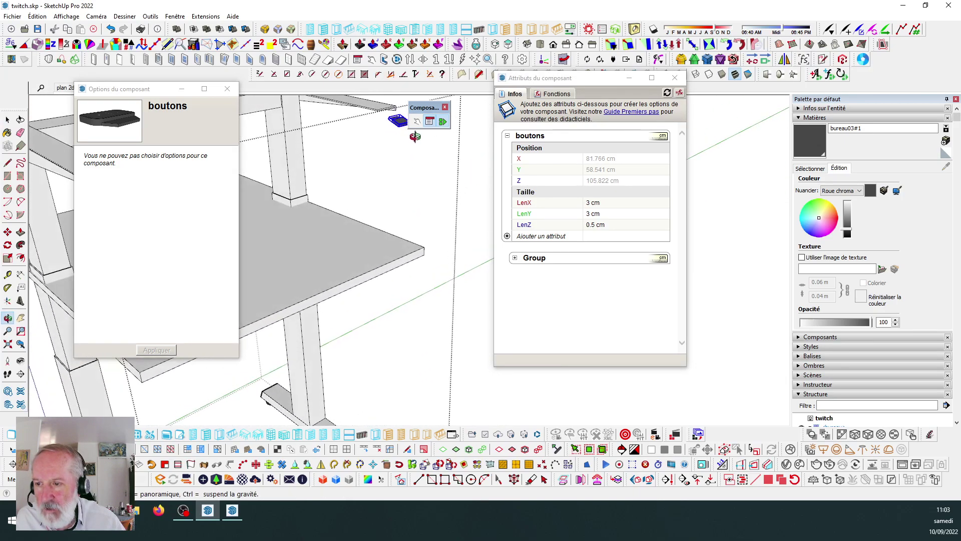
{"action": "scroll", "coordinate": [441, 252], "scroll_direction": "down", "scroll_amount": 4}
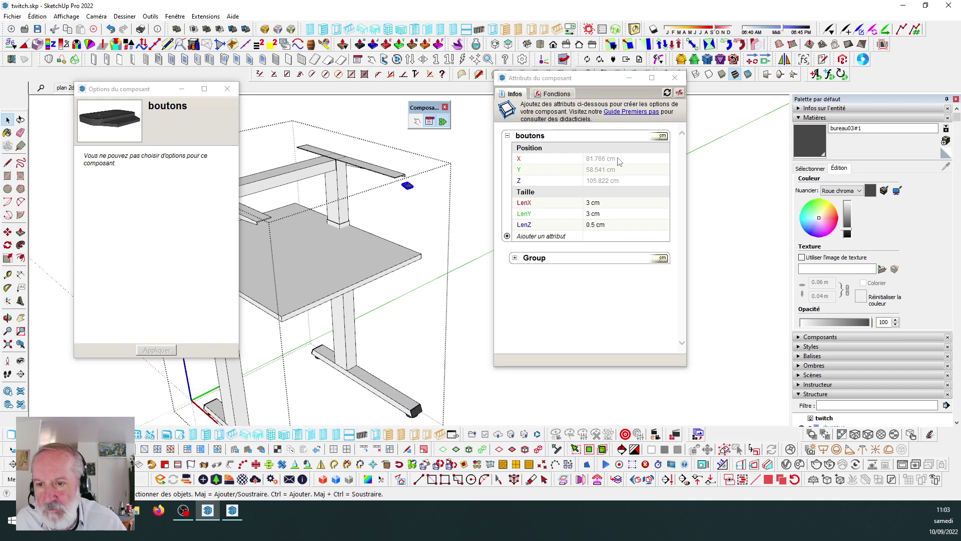
{"action": "middle_click_drag", "start_coordinate": [443, 185], "coordinate": [408, 185]}
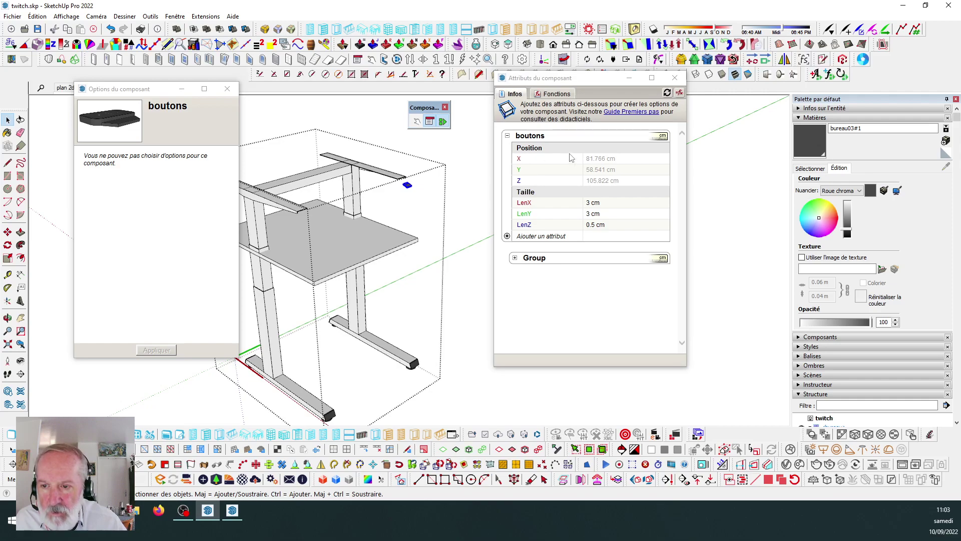
{"action": "left_click", "coordinate": [625, 180]}
{"action": "left_click", "coordinate": [644, 181]}
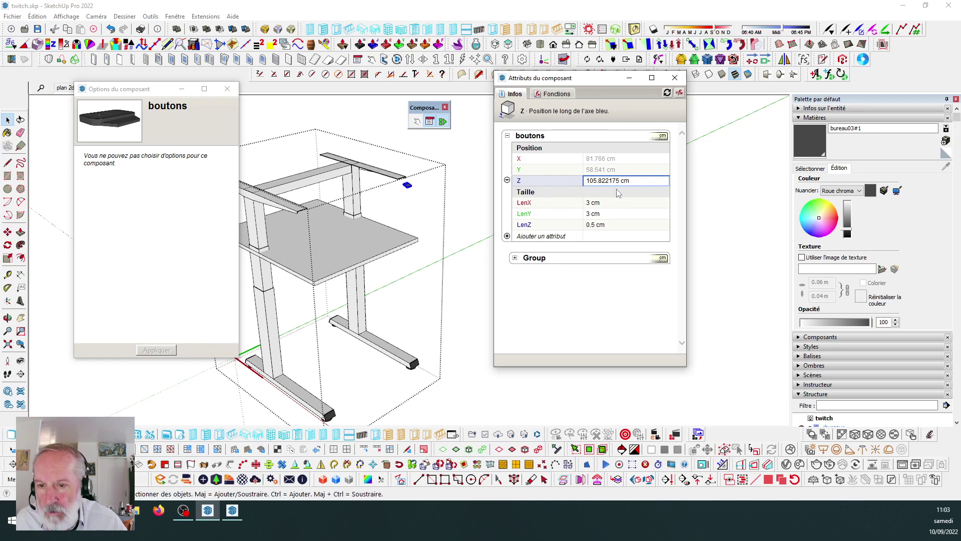
{"action": "left_click", "coordinate": [708, 235]}
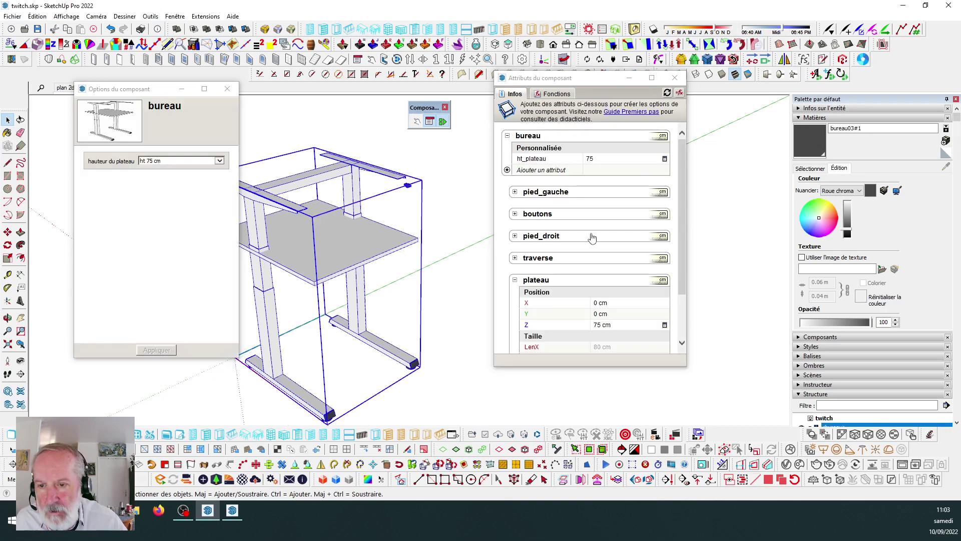
{"action": "scroll", "coordinate": [568, 229], "scroll_direction": "down", "scroll_amount": 2}
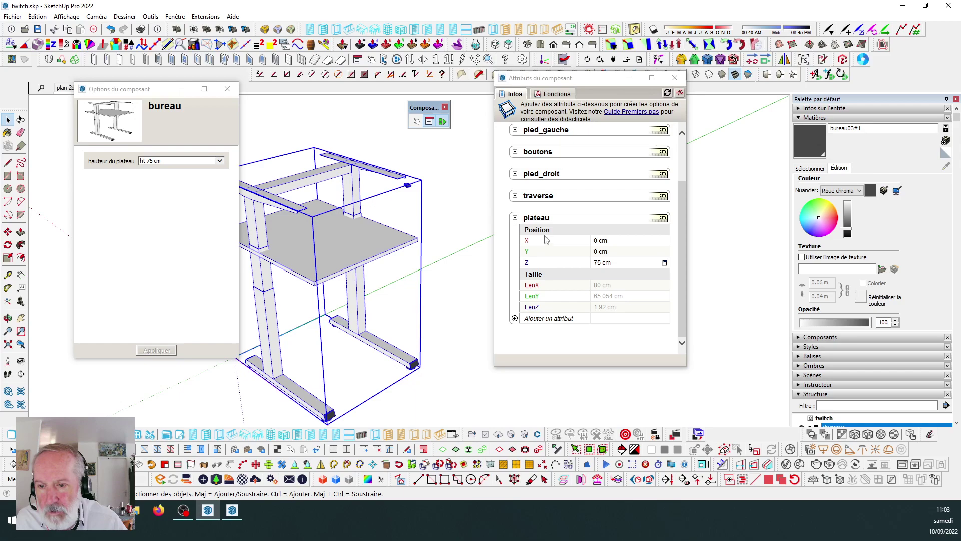
{"action": "scroll", "coordinate": [569, 249], "scroll_direction": "up", "scroll_amount": 2}
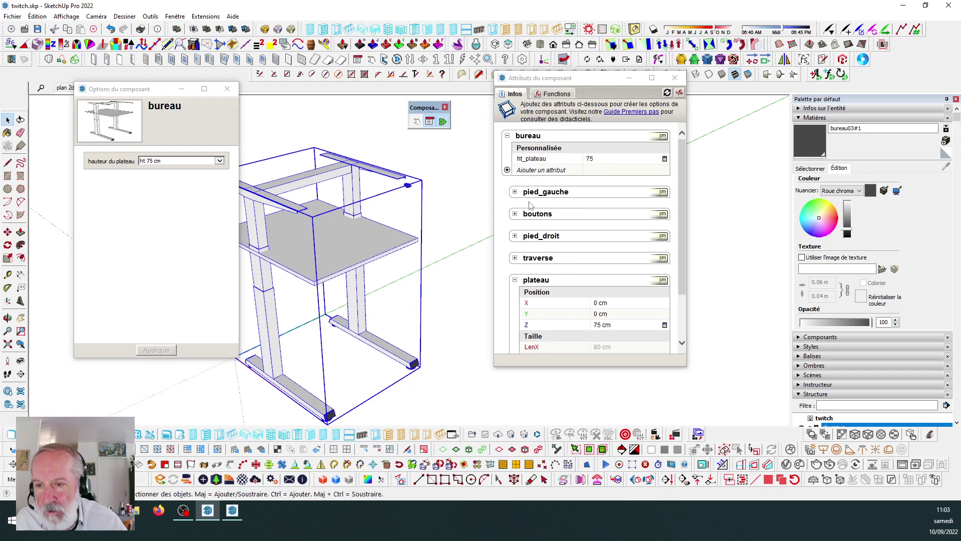
{"action": "left_click", "coordinate": [515, 214]}
{"action": "scroll", "coordinate": [601, 223], "scroll_direction": "down", "scroll_amount": 2}
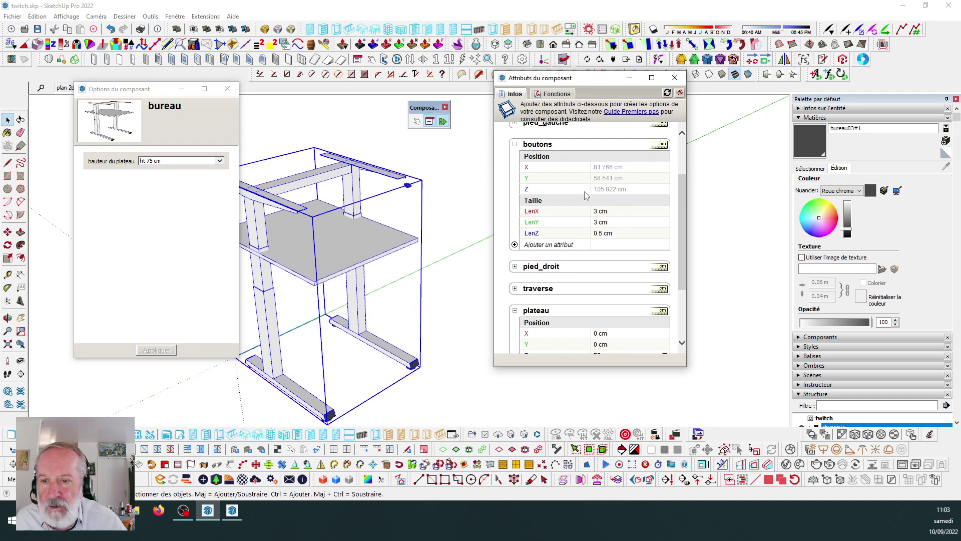
{"action": "scroll", "coordinate": [556, 212], "scroll_direction": "up", "scroll_amount": 2}
Link the Z position of boutons to the tabletop height with the formula =bureau/ht_plateau.
{"action": "left_click", "coordinate": [634, 259]}
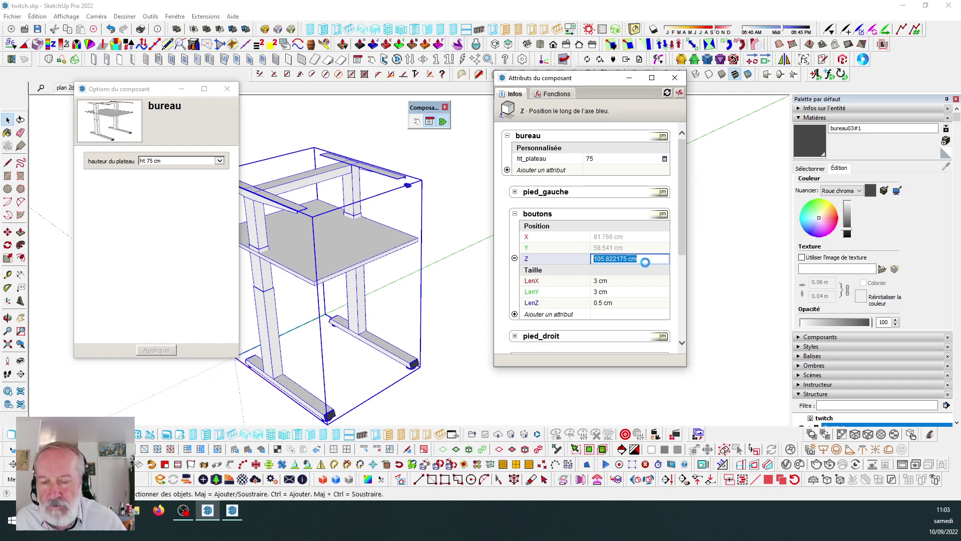
{"action": "type", "text": "="}
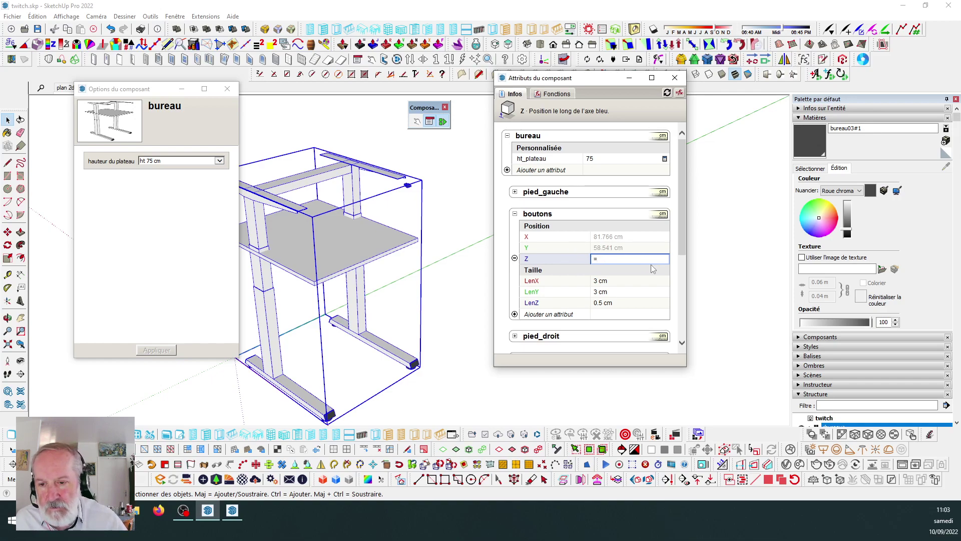
{"action": "left_click", "coordinate": [543, 159]}
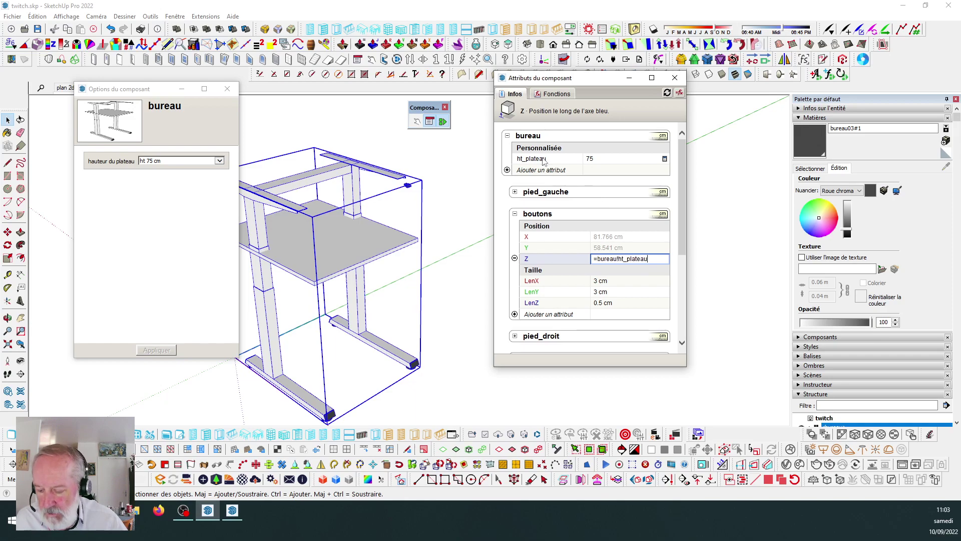
{"action": "key", "text": "Tab"}
{"action": "type", "text": "=3"}
Lower boutons by 1 cm under the tabletop by changing its Z formula to =bureau/ht_plateau-1.
{"action": "scroll", "coordinate": [428, 246], "scroll_direction": "up", "scroll_amount": 5}
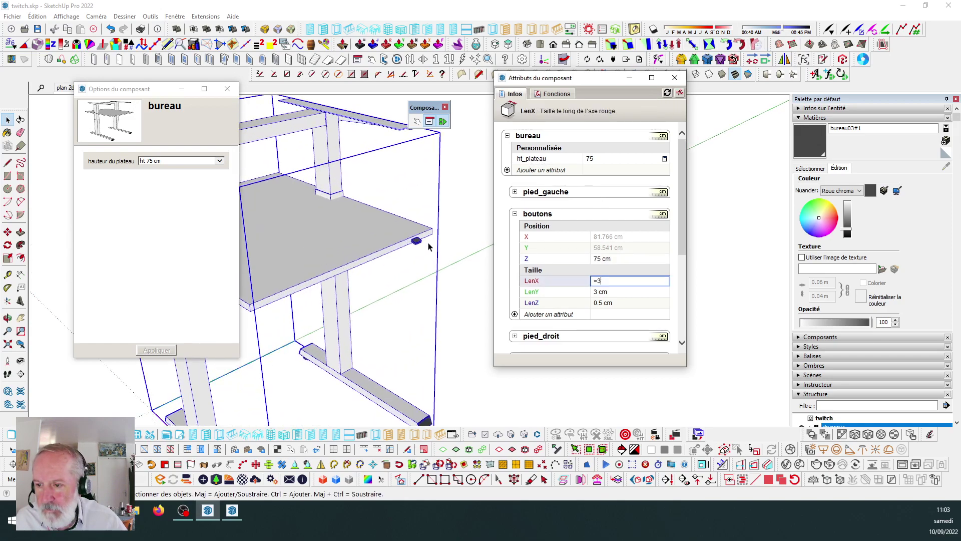
{"action": "scroll", "coordinate": [429, 246], "scroll_direction": "up", "scroll_amount": 5}
{"action": "middle_click_drag", "start_coordinate": [428, 246], "coordinate": [448, 203]}
{"action": "scroll", "coordinate": [449, 204], "scroll_direction": "down", "scroll_amount": 6}
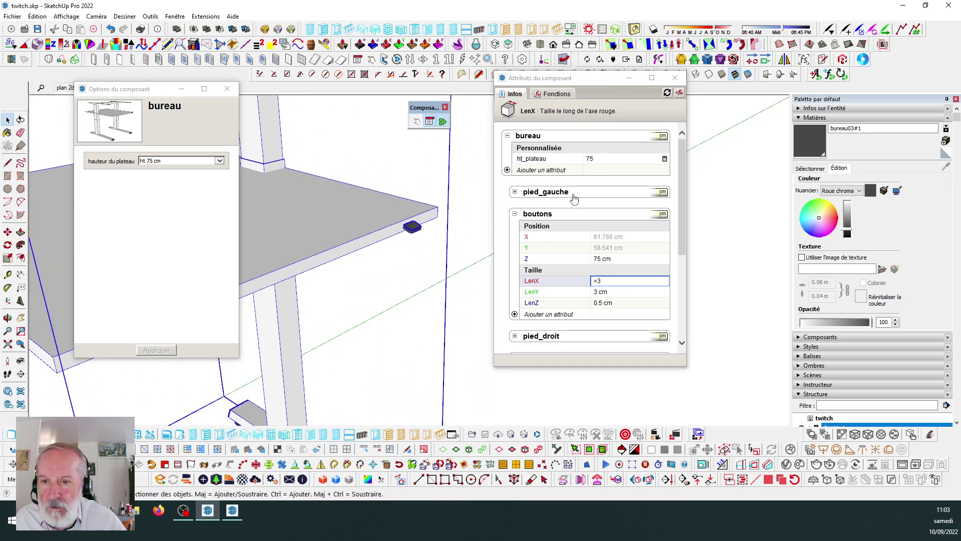
{"action": "scroll", "coordinate": [415, 225], "scroll_direction": "up", "scroll_amount": 3}
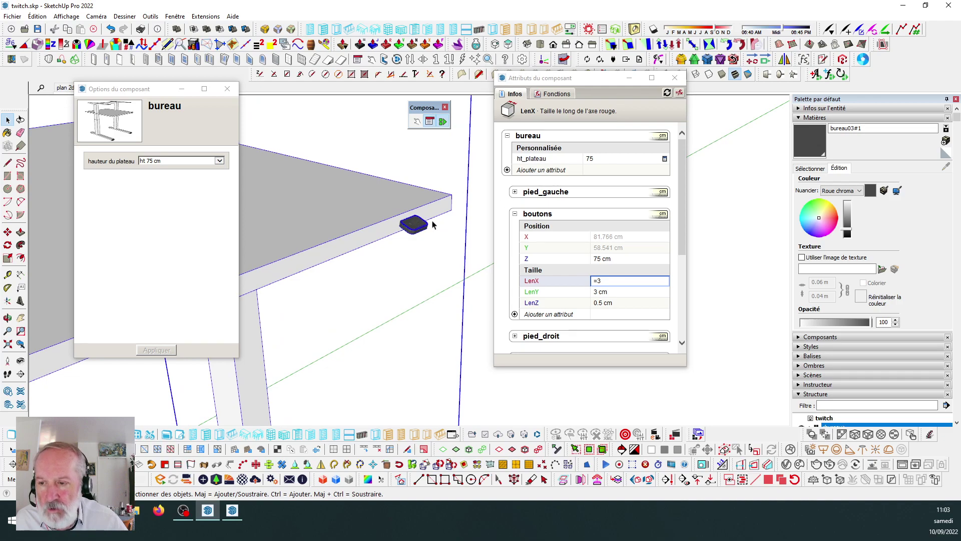
{"action": "scroll", "coordinate": [481, 218], "scroll_direction": "down", "scroll_amount": 2}
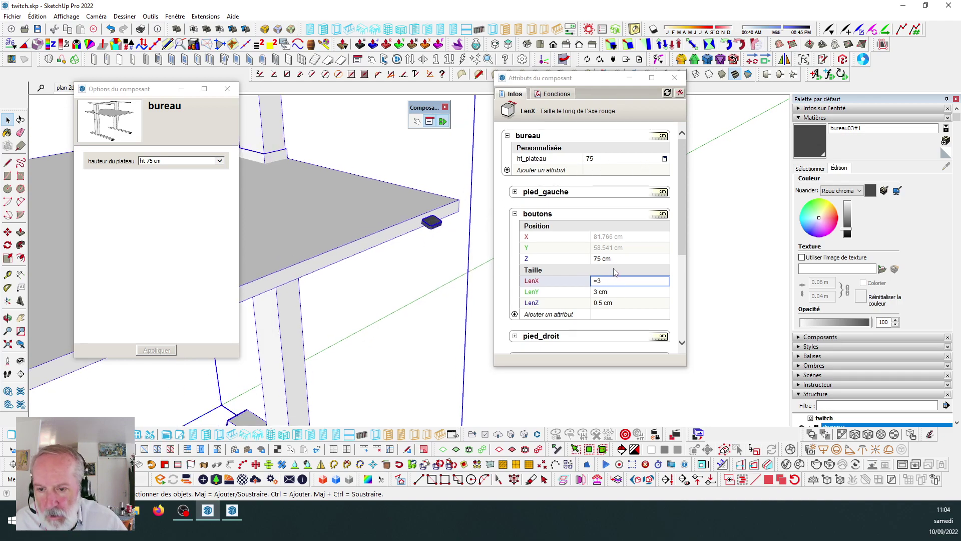
{"action": "left_click", "coordinate": [639, 258]}
{"action": "left_click", "coordinate": [651, 259]}
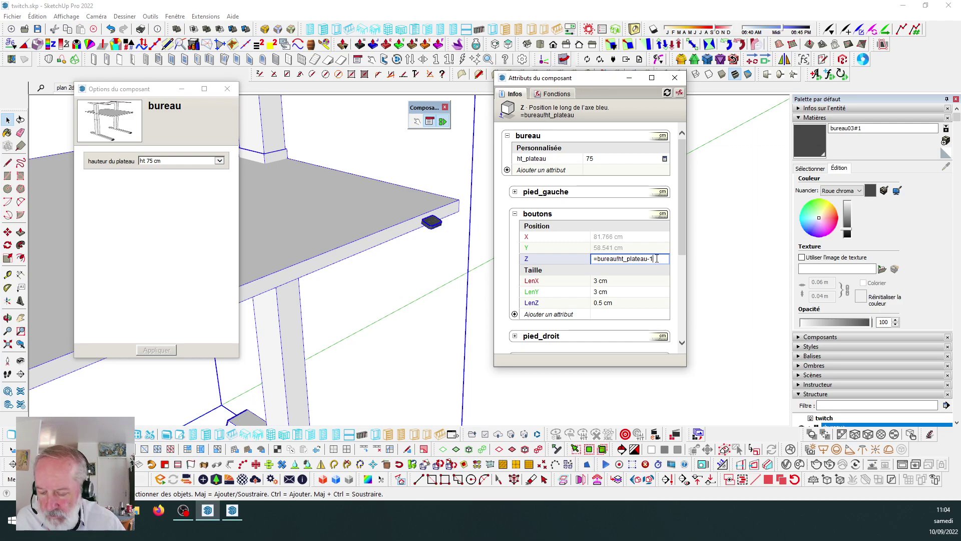
{"action": "key", "text": "Tab"}
{"action": "scroll", "coordinate": [465, 226], "scroll_direction": "up", "scroll_amount": 3}
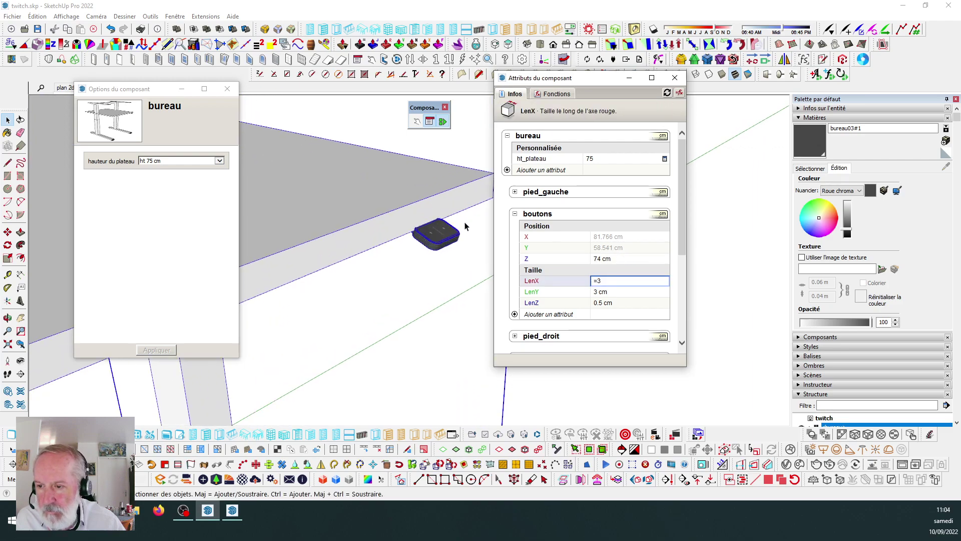
{"action": "scroll", "coordinate": [465, 226], "scroll_direction": "up", "scroll_amount": 2}
{"action": "middle_click_drag", "start_coordinate": [386, 237], "coordinate": [332, 244]}
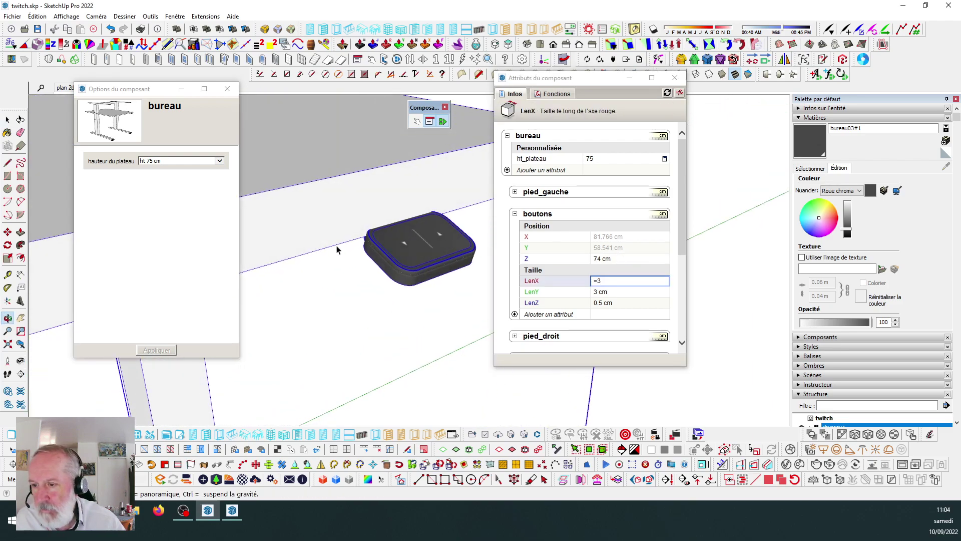
{"action": "scroll", "coordinate": [425, 244], "scroll_direction": "down", "scroll_amount": 4}
{"action": "scroll", "coordinate": [451, 245], "scroll_direction": "down", "scroll_amount": 4}
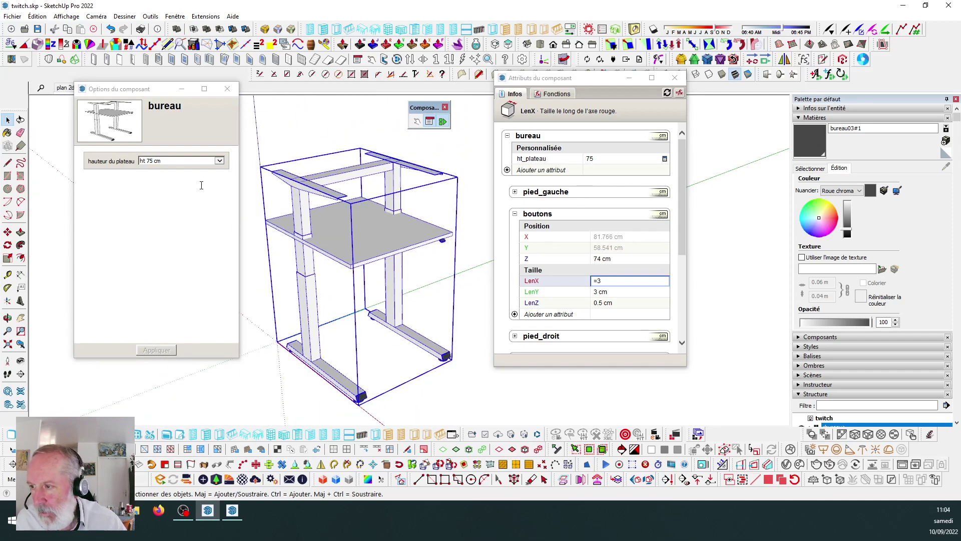
Test the hauteur du plateau option by applying ht 90 cm and ht 100 cm in turn to the desk.
{"action": "left_click", "coordinate": [219, 161]}
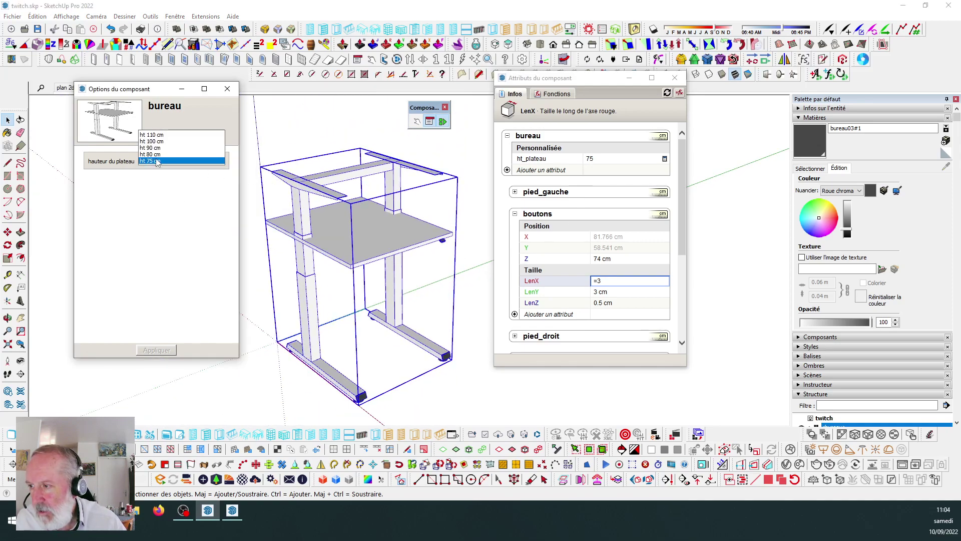
{"action": "left_click", "coordinate": [151, 148]}
{"action": "left_click", "coordinate": [153, 352]}
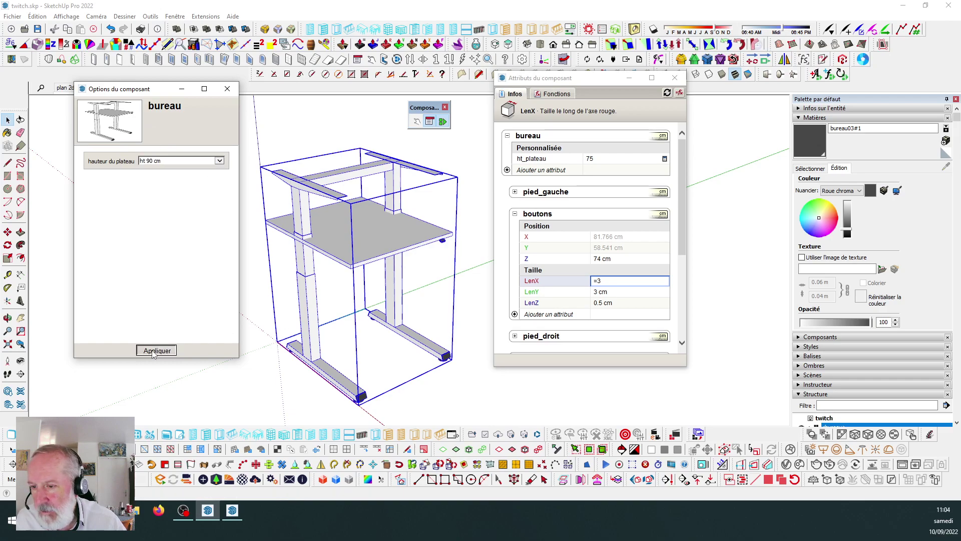
{"action": "scroll", "coordinate": [444, 219], "scroll_direction": "up", "scroll_amount": 5}
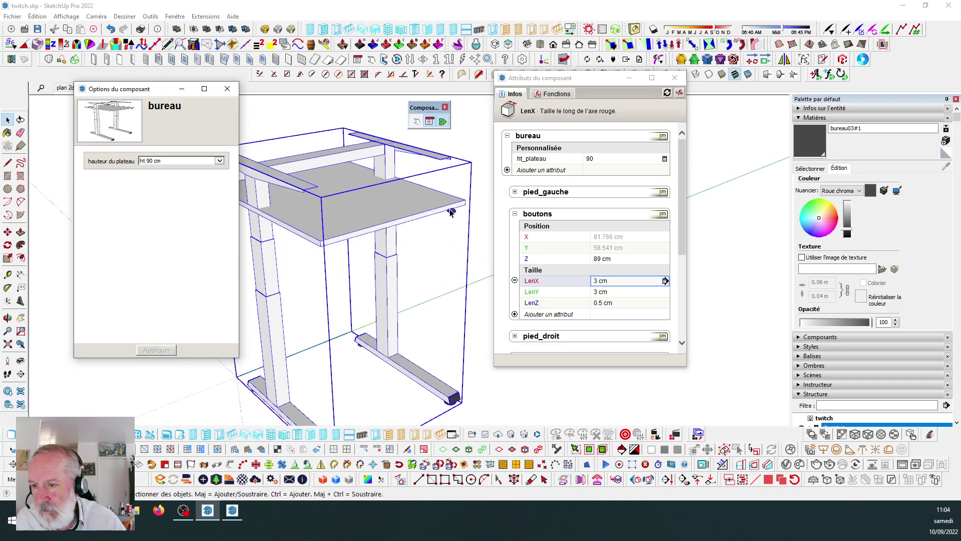
{"action": "scroll", "coordinate": [443, 219], "scroll_direction": "down", "scroll_amount": 3}
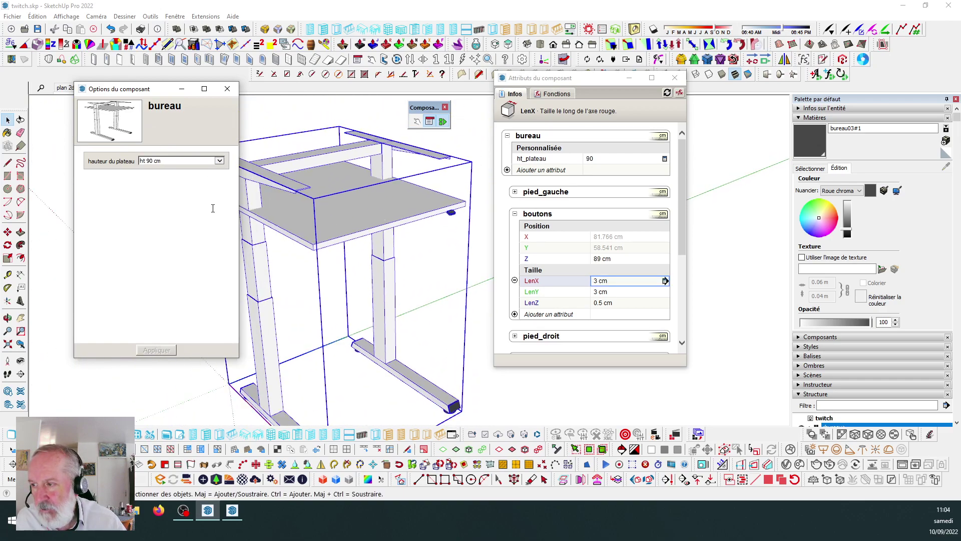
{"action": "left_click", "coordinate": [219, 160]}
{"action": "left_click", "coordinate": [150, 167]}
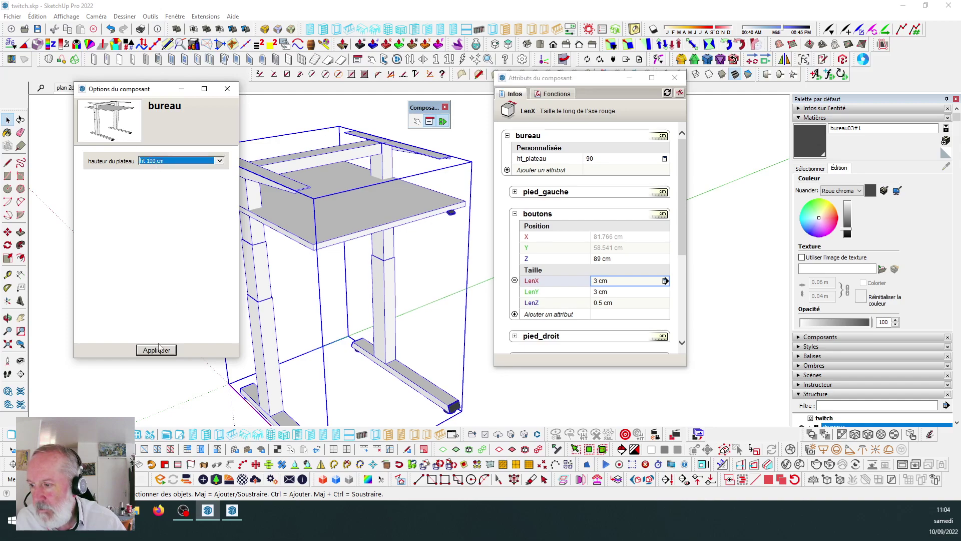
{"action": "left_click", "coordinate": [157, 349]}
{"action": "scroll", "coordinate": [385, 294], "scroll_direction": "down", "scroll_amount": 3}
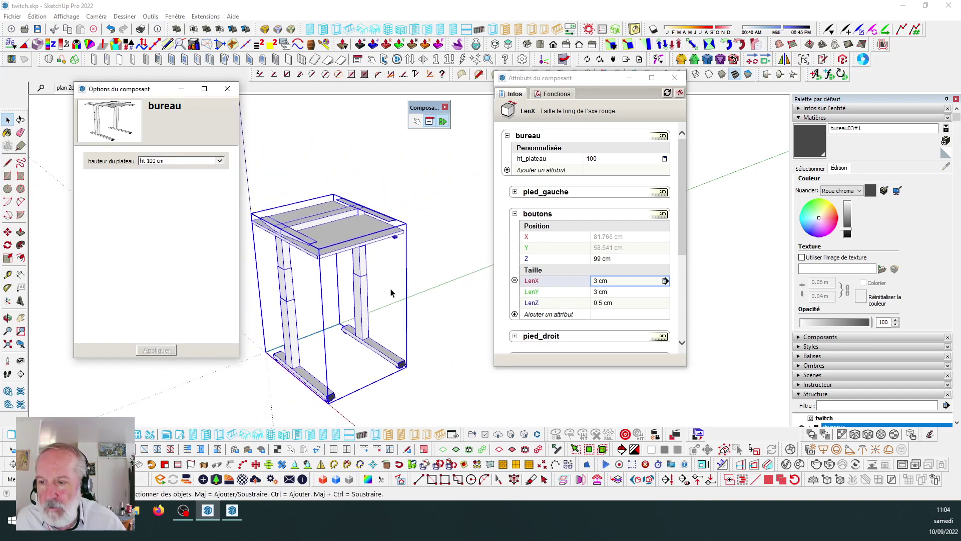
Deselect the desk and examine how the tabletop and button unit sit relative to the legs and crossbar.
{"action": "left_click", "coordinate": [427, 273]}
{"action": "middle_click_drag", "start_coordinate": [426, 272], "coordinate": [378, 257]}
{"action": "scroll", "coordinate": [378, 258], "scroll_direction": "down", "scroll_amount": 2}
{"action": "scroll", "coordinate": [393, 247], "scroll_direction": "up", "scroll_amount": 3}
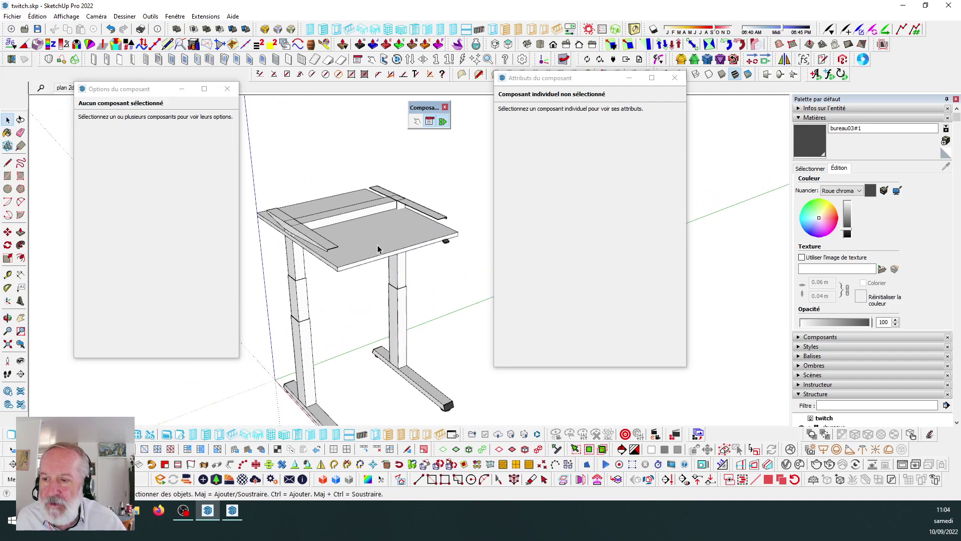
{"action": "scroll", "coordinate": [378, 248], "scroll_direction": "down", "scroll_amount": 3}
{"action": "middle_click_drag", "start_coordinate": [372, 257], "coordinate": [343, 259]}
{"action": "scroll", "coordinate": [344, 257], "scroll_direction": "down", "scroll_amount": 2}
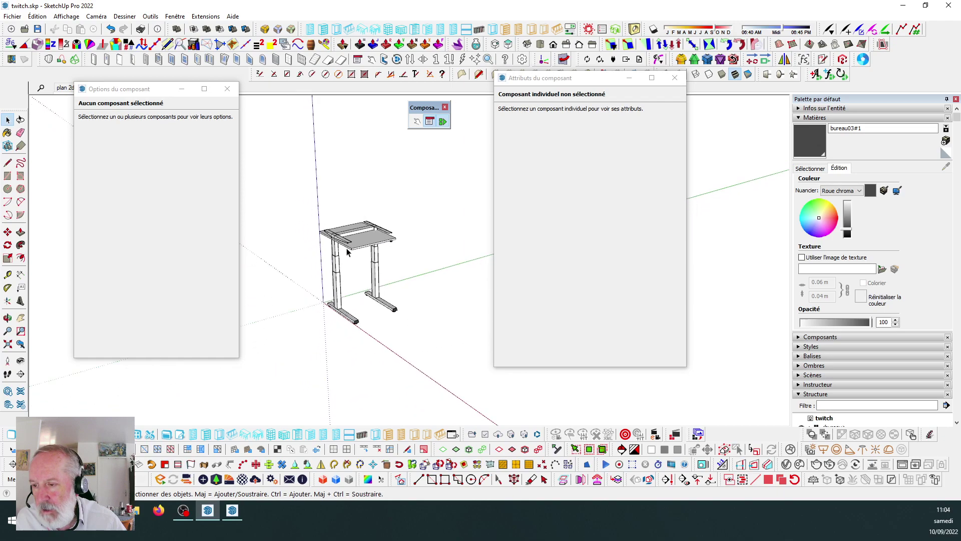
{"action": "scroll", "coordinate": [346, 285], "scroll_direction": "up", "scroll_amount": 2}
{"action": "scroll", "coordinate": [335, 271], "scroll_direction": "down", "scroll_amount": 1}
{"action": "scroll", "coordinate": [370, 250], "scroll_direction": "up", "scroll_amount": 2}
{"action": "scroll", "coordinate": [366, 253], "scroll_direction": "down", "scroll_amount": 2}
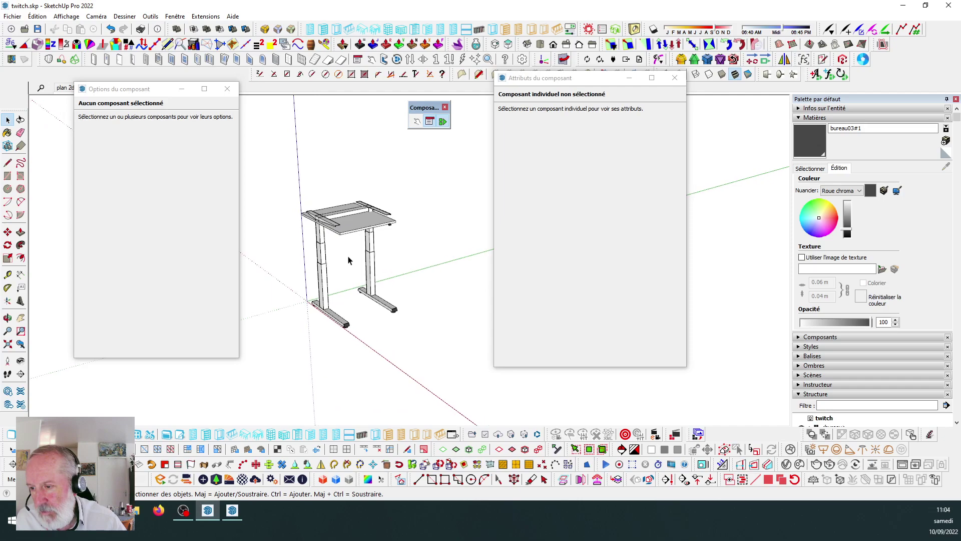
Select the desk and examine the attributes listed for its pied_gauche part.
{"action": "scroll", "coordinate": [330, 249], "scroll_direction": "up", "scroll_amount": 1}
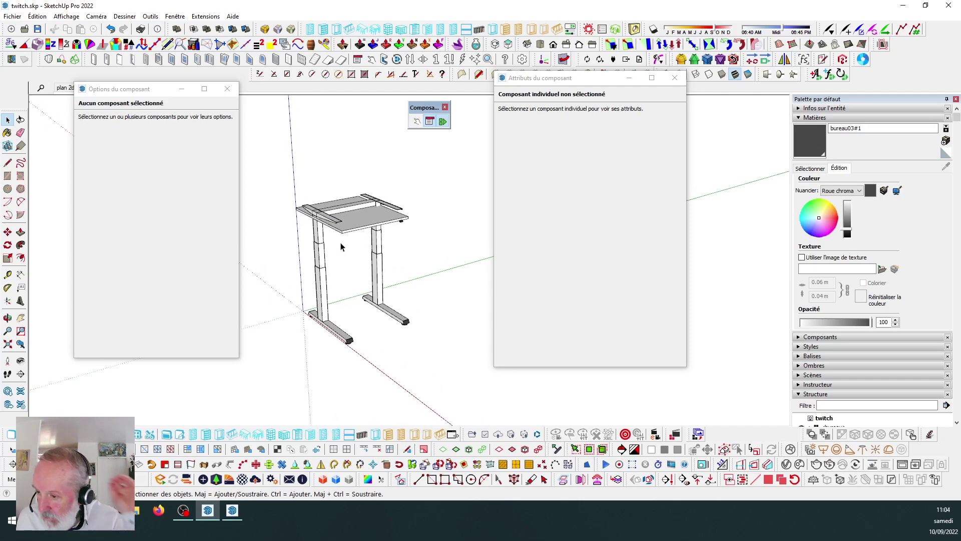
{"action": "scroll", "coordinate": [318, 240], "scroll_direction": "up", "scroll_amount": 2}
{"action": "left_click", "coordinate": [317, 241]}
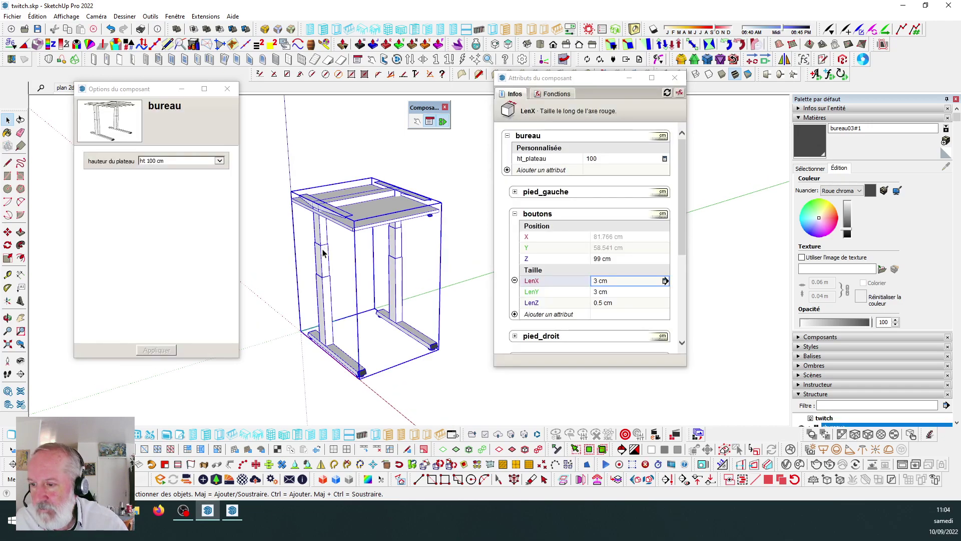
{"action": "scroll", "coordinate": [324, 250], "scroll_direction": "down", "scroll_amount": 1}
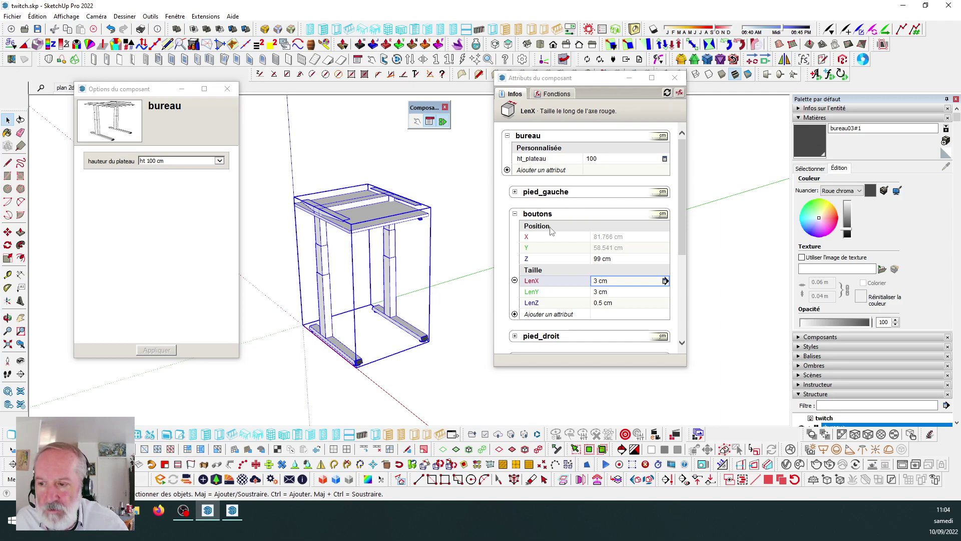
{"action": "left_click", "coordinate": [514, 193]}
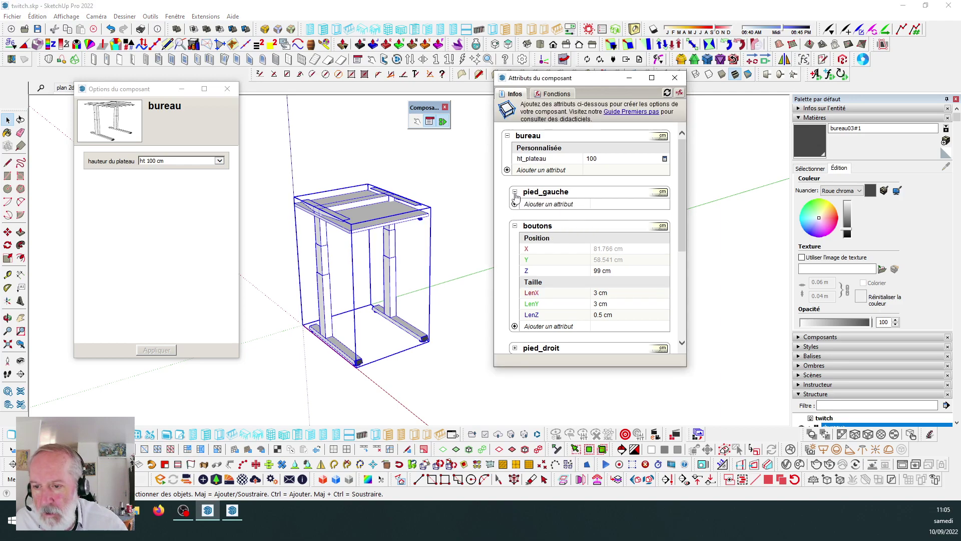
{"action": "scroll", "coordinate": [564, 219], "scroll_direction": "down", "scroll_amount": 1}
{"action": "scroll", "coordinate": [532, 215], "scroll_direction": "up", "scroll_amount": 1}
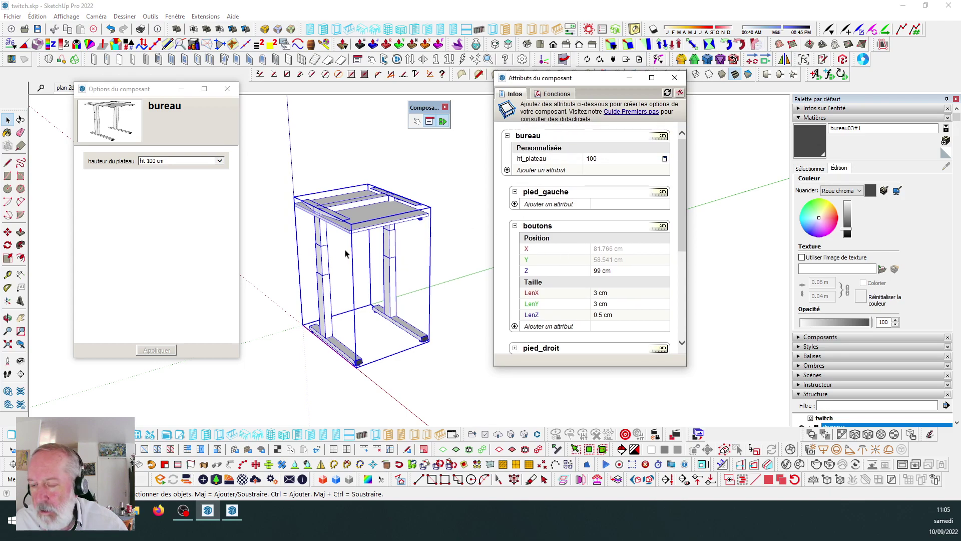
{"action": "left_click", "coordinate": [448, 209]}
{"action": "scroll", "coordinate": [353, 255], "scroll_direction": "up", "scroll_amount": 2}
{"action": "left_click", "coordinate": [329, 257]}
{"action": "scroll", "coordinate": [330, 255], "scroll_direction": "down", "scroll_amount": 2}
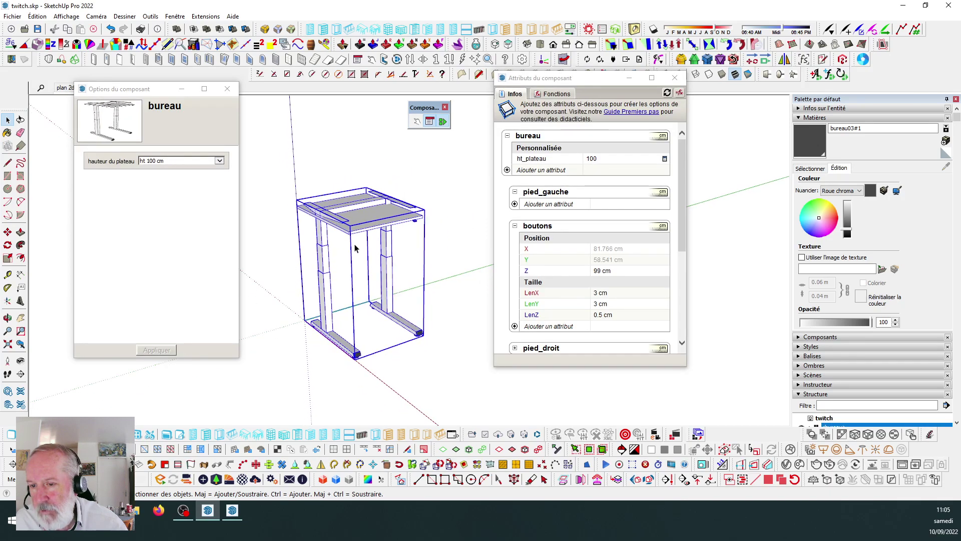
Open pied_gauche inside the desk and examine the two upper segments of its telescopic column.
{"action": "double_click", "coordinate": [326, 269]}
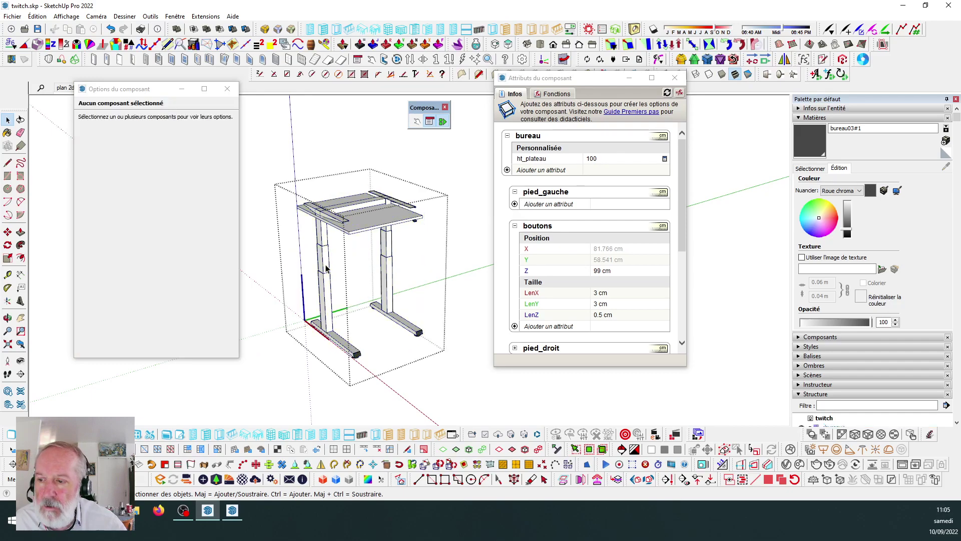
{"action": "left_click", "coordinate": [327, 269]}
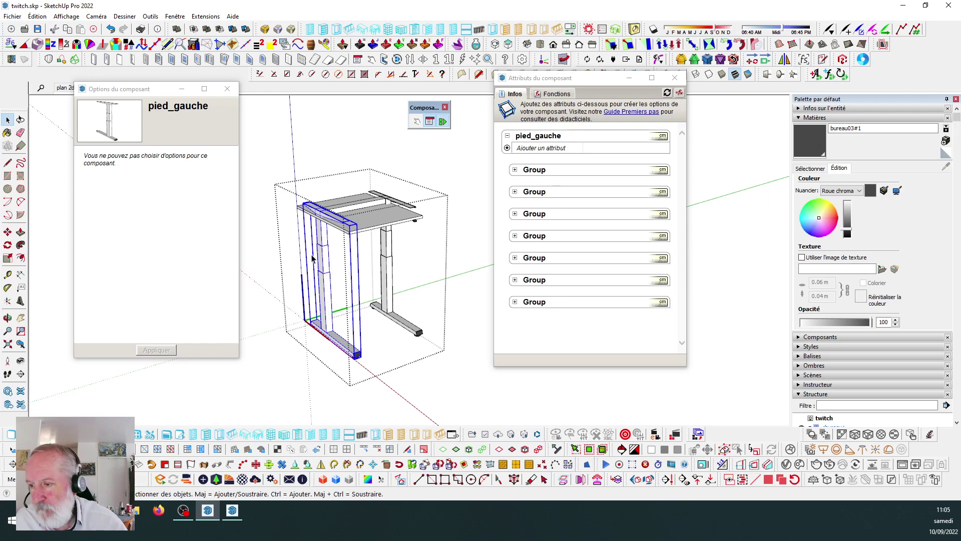
{"action": "scroll", "coordinate": [316, 256], "scroll_direction": "up", "scroll_amount": 1}
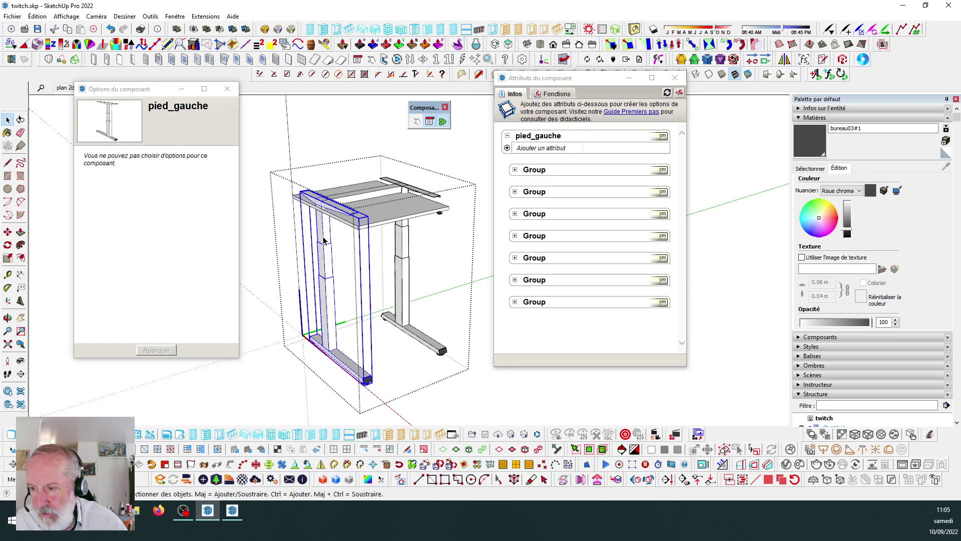
{"action": "double_click", "coordinate": [324, 241]}
{"action": "left_click", "coordinate": [326, 242]}
{"action": "left_click", "coordinate": [327, 259]}
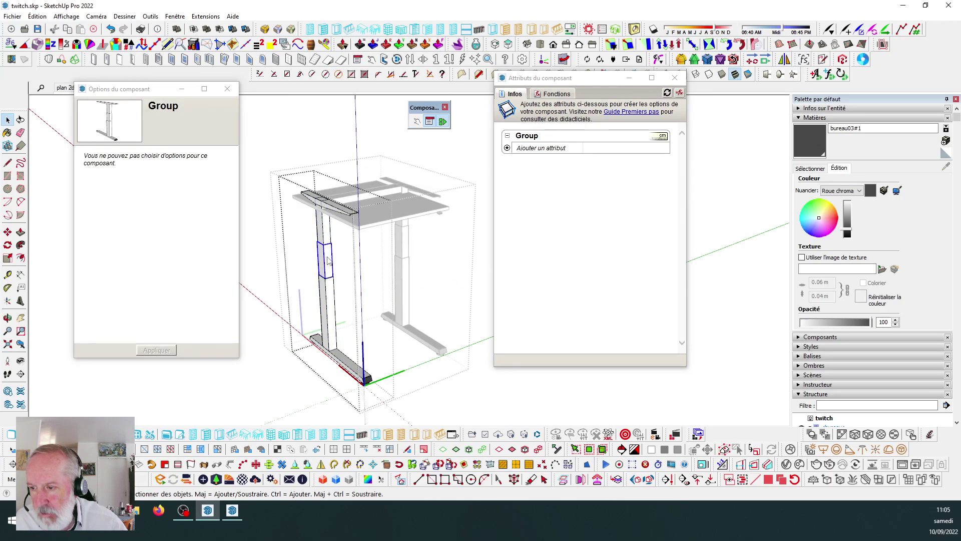
{"action": "left_click", "coordinate": [326, 237]}
{"action": "left_click", "coordinate": [327, 253], "text": "shift"}
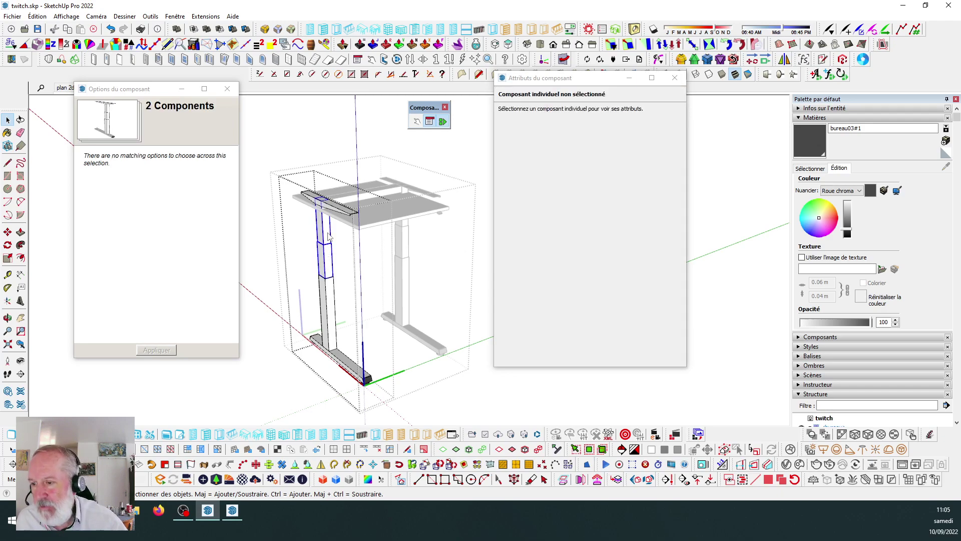
{"action": "scroll", "coordinate": [329, 236], "scroll_direction": "down", "scroll_amount": 2}
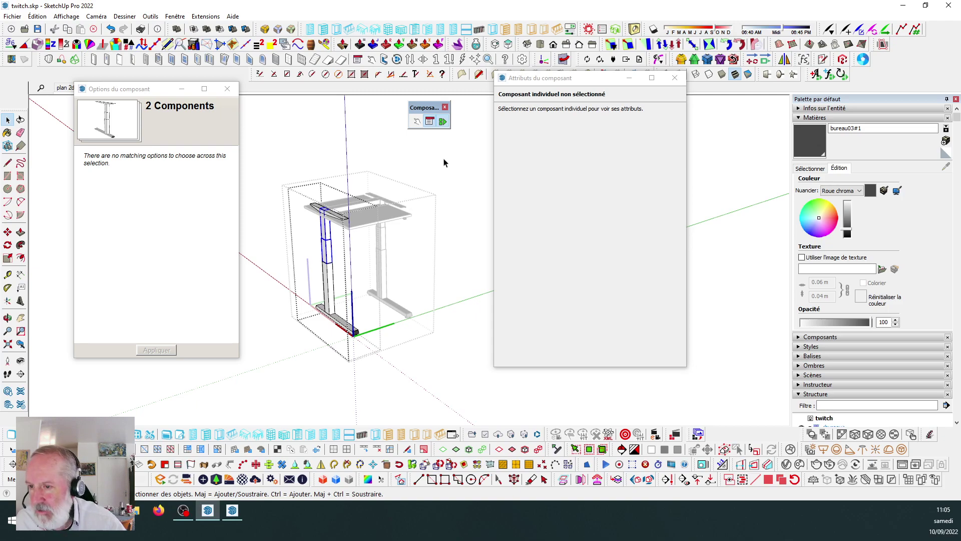
Check the attributes of the first subgroup in pied_gauche and of the column's middle segment.
{"action": "left_click", "coordinate": [455, 187]}
{"action": "scroll", "coordinate": [380, 215], "scroll_direction": "up", "scroll_amount": 1}
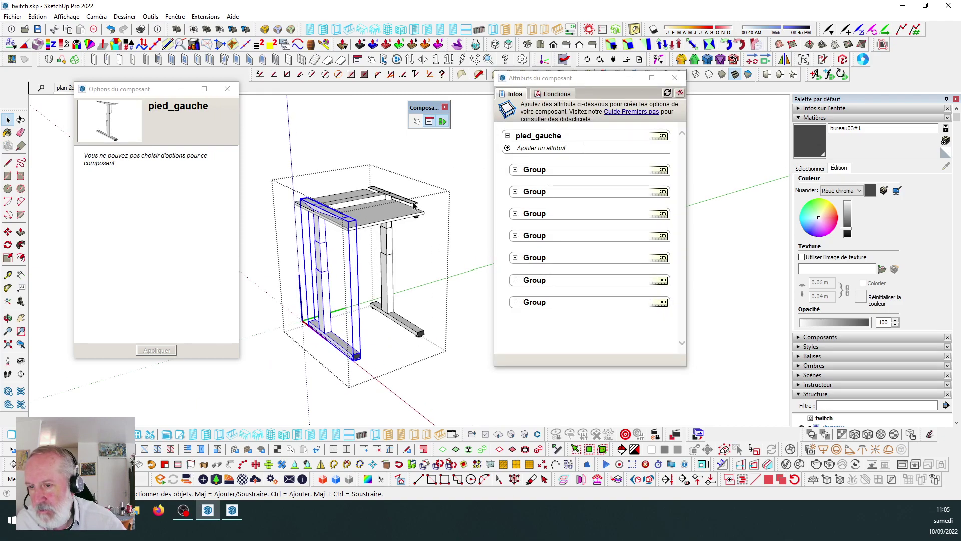
{"action": "left_click", "coordinate": [515, 170]}
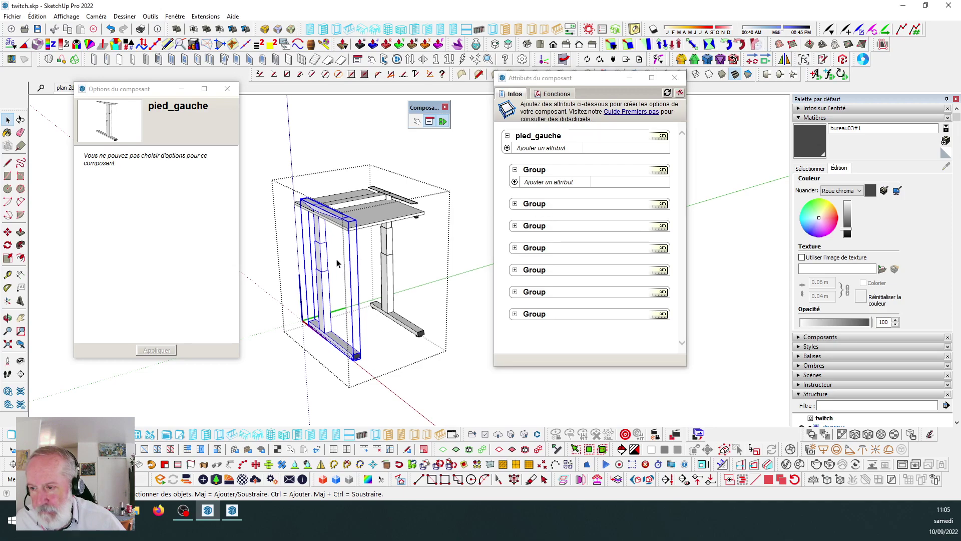
{"action": "left_click", "coordinate": [450, 268]}
{"action": "double_click", "coordinate": [329, 256]}
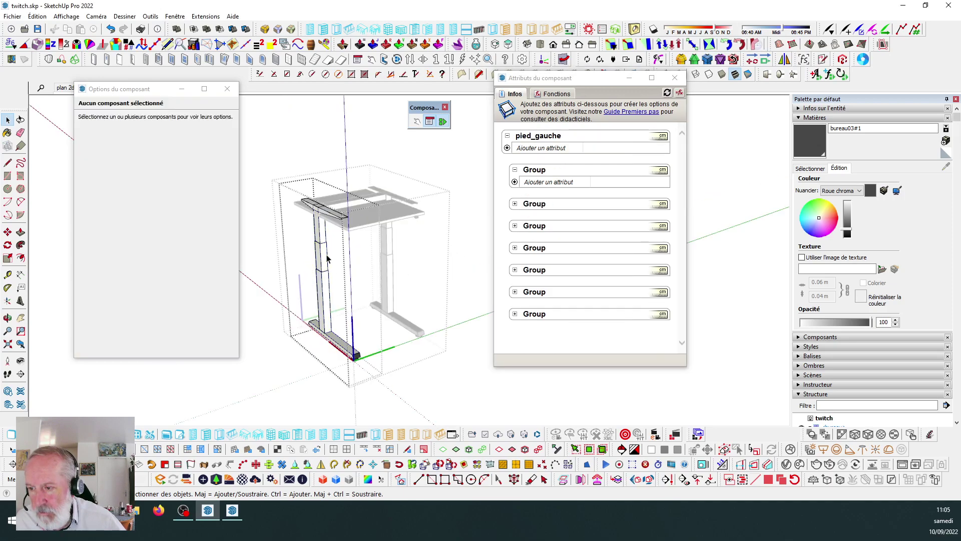
{"action": "left_click", "coordinate": [326, 257]}
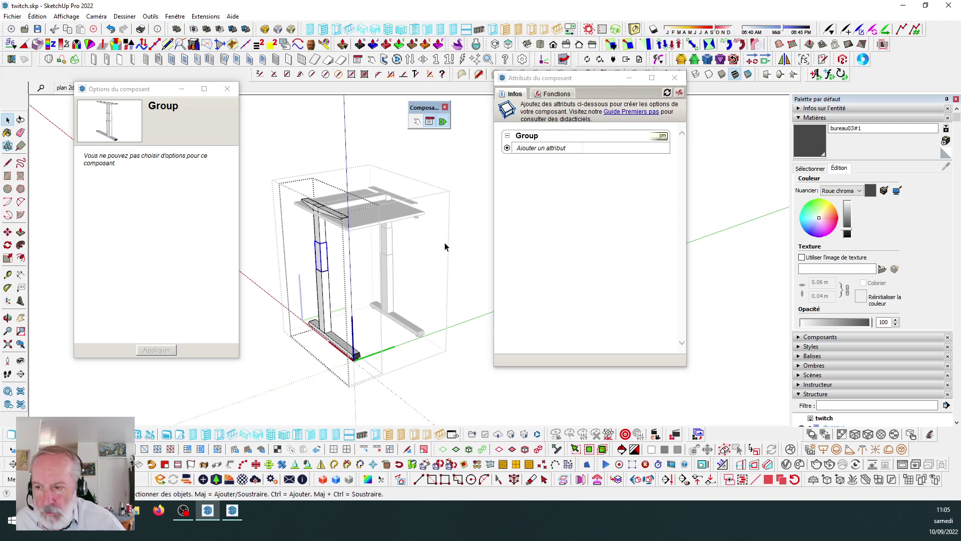
{"action": "key", "text": "Escape"}
Collapse the materials section to reveal the model structure, and select the middle and upper column segments inside pied_gauche.
{"action": "left_click", "coordinate": [799, 118]}
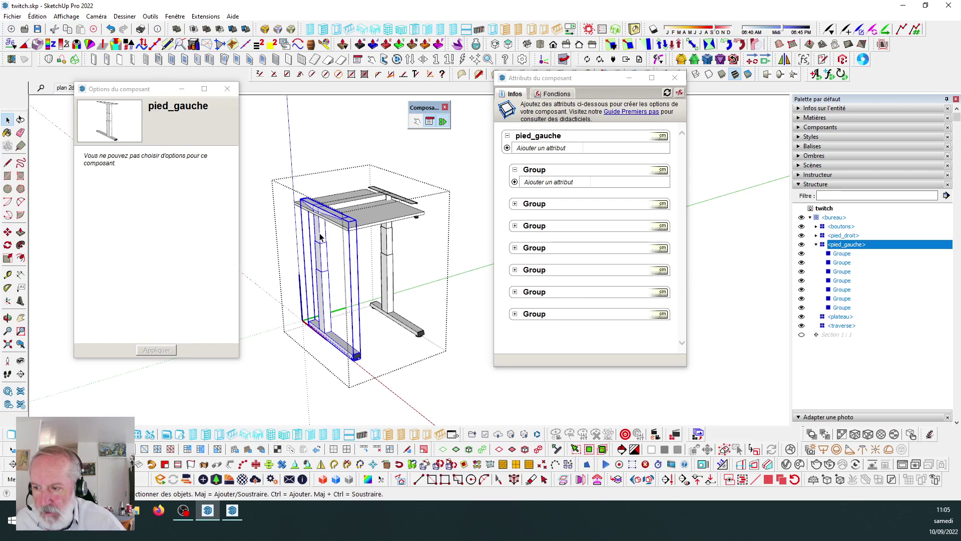
{"action": "double_click", "coordinate": [324, 252]}
{"action": "left_click", "coordinate": [324, 253]}
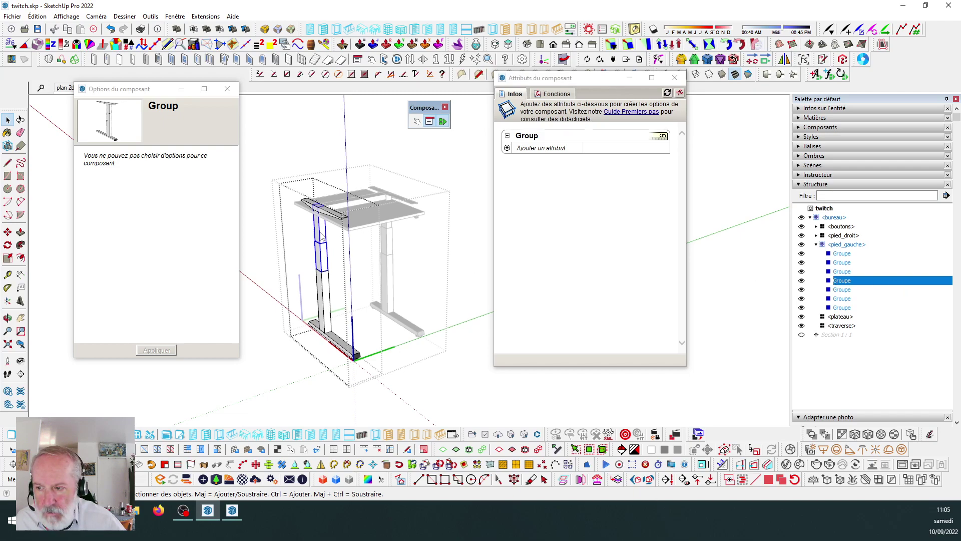
{"action": "left_click", "coordinate": [320, 232], "text": "shift"}
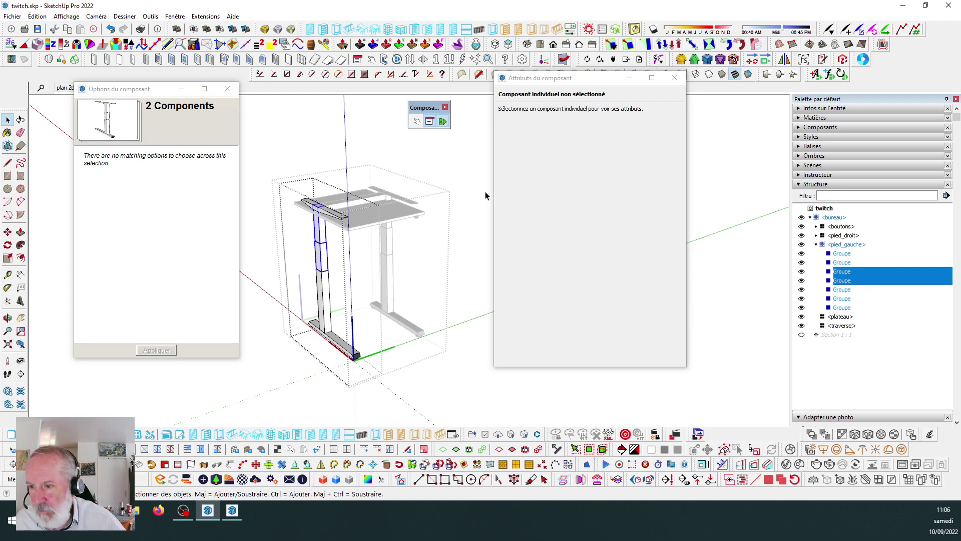
Browse the predefined attributes available for the middle section of the left leg.
{"action": "left_click", "coordinate": [320, 260]}
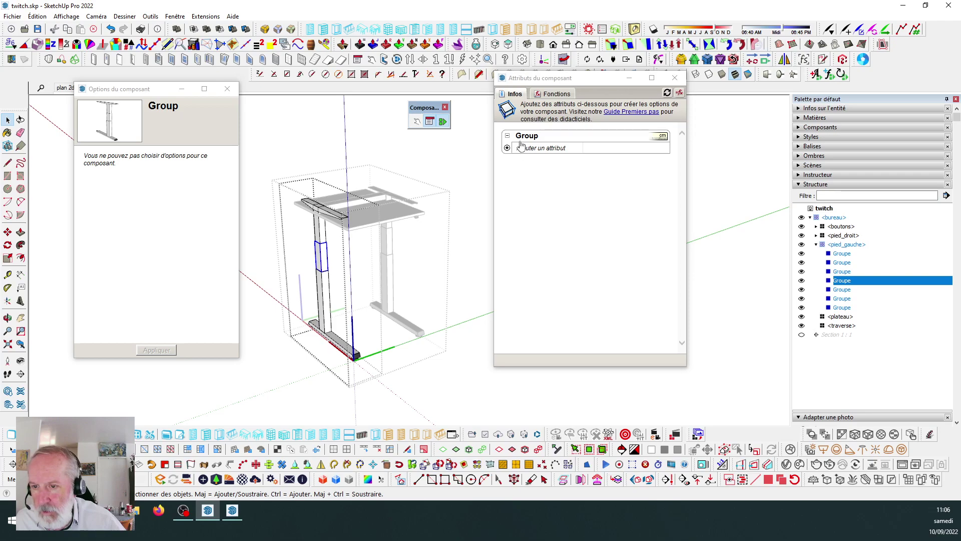
{"action": "scroll", "coordinate": [315, 239], "scroll_direction": "up", "scroll_amount": 3}
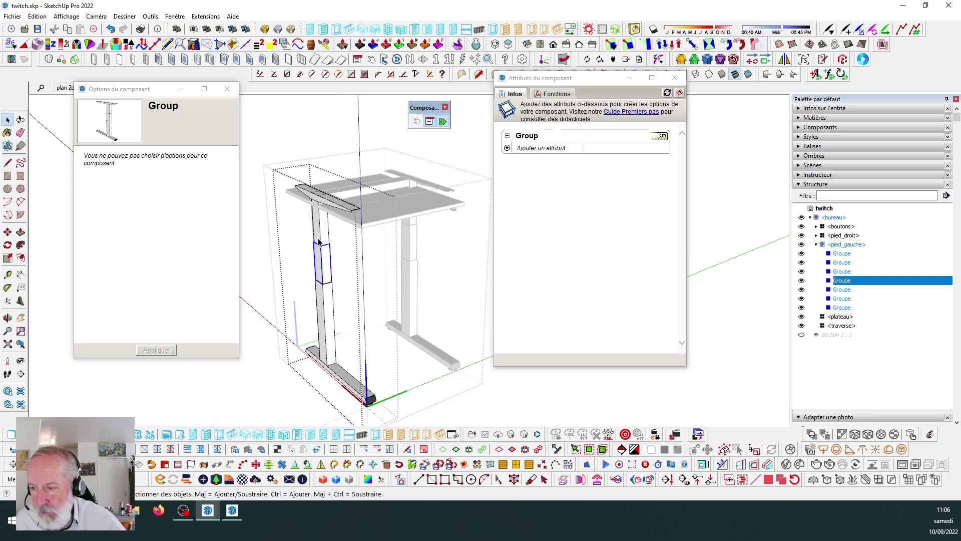
{"action": "left_click", "coordinate": [508, 149]}
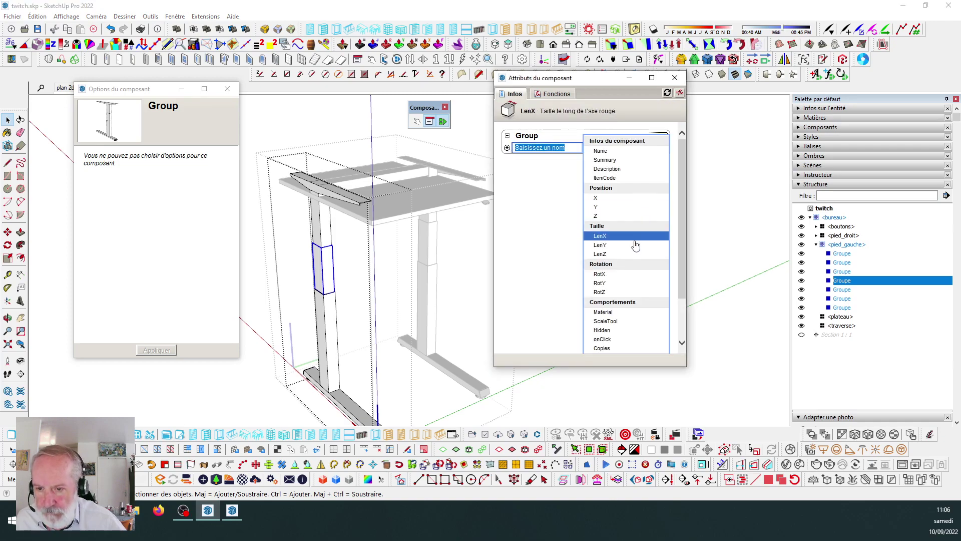
{"action": "left_click_drag", "start_coordinate": [681, 211], "coordinate": [681, 227]}
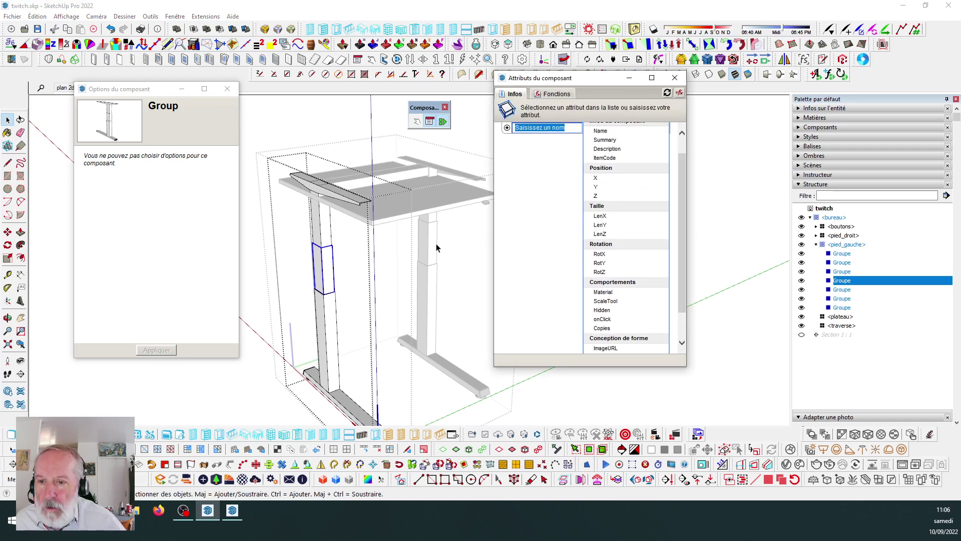
{"action": "scroll", "coordinate": [683, 231], "scroll_direction": "up", "scroll_amount": 1}
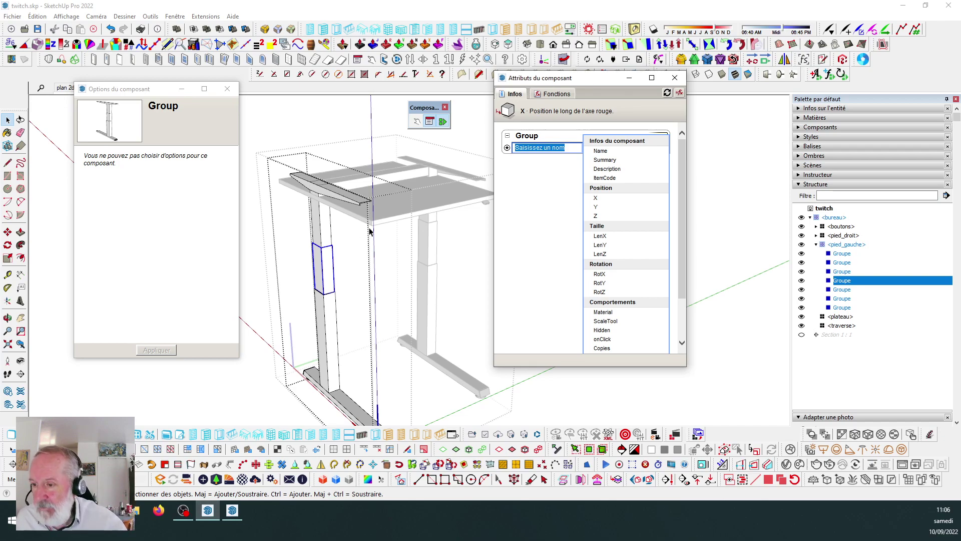
Select the upper section of the left leg together with the middle one and examine both in the model.
{"action": "middle_click_drag", "start_coordinate": [362, 226], "coordinate": [328, 234]}
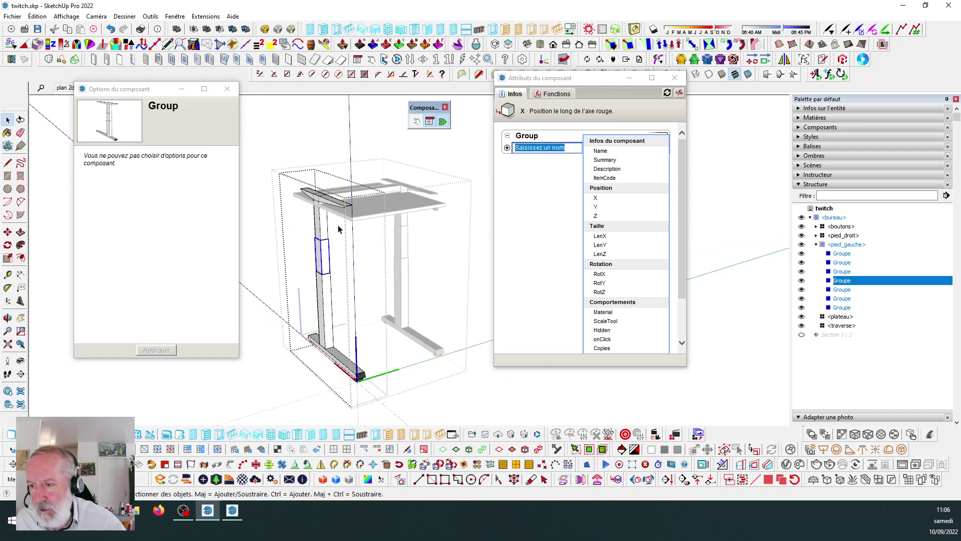
{"action": "left_click", "coordinate": [323, 233], "text": "shift"}
{"action": "middle_click_drag", "start_coordinate": [343, 226], "coordinate": [384, 229]}
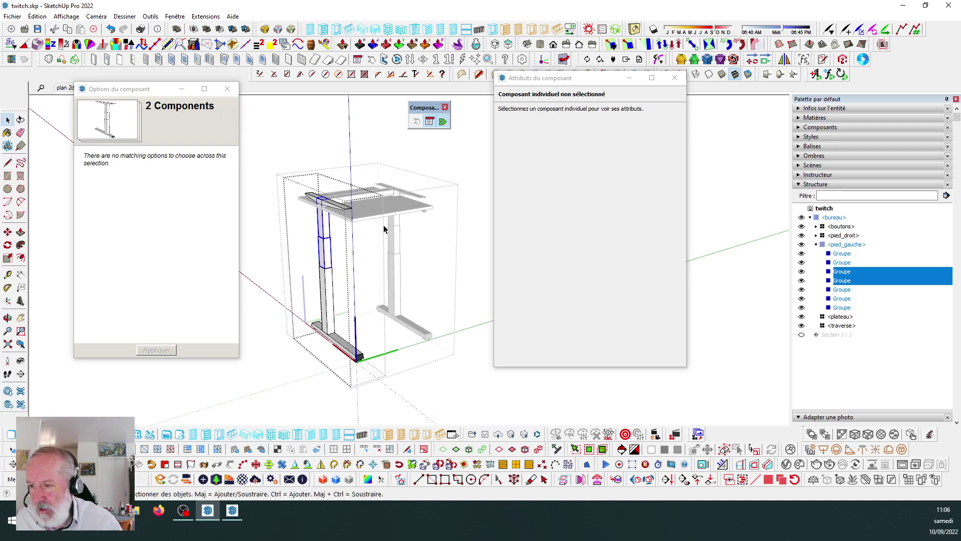
{"action": "middle_click_drag", "start_coordinate": [352, 226], "coordinate": [324, 203]}
{"action": "scroll", "coordinate": [324, 203], "scroll_direction": "down", "scroll_amount": 1}
{"action": "middle_click_drag", "start_coordinate": [425, 234], "coordinate": [383, 235]}
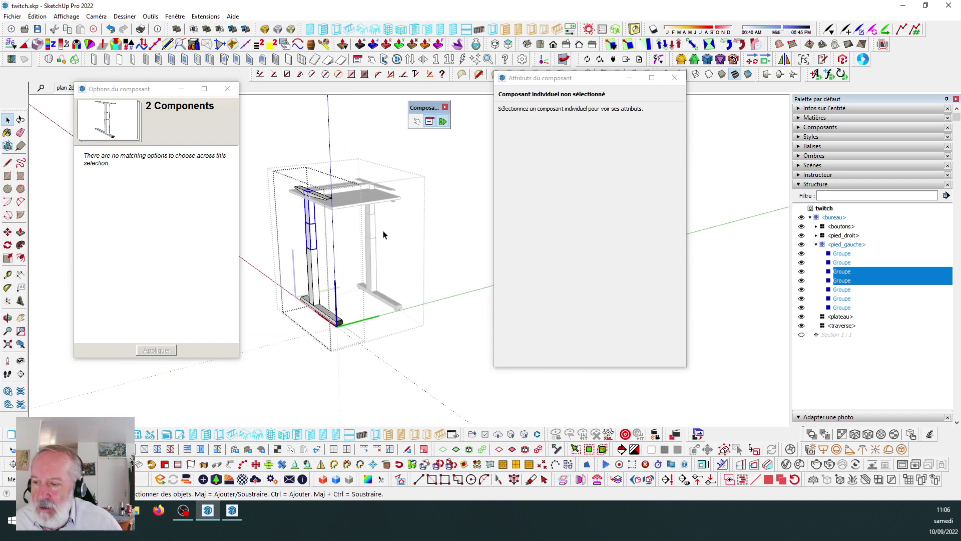
{"action": "scroll", "coordinate": [313, 211], "scroll_direction": "up", "scroll_amount": 2}
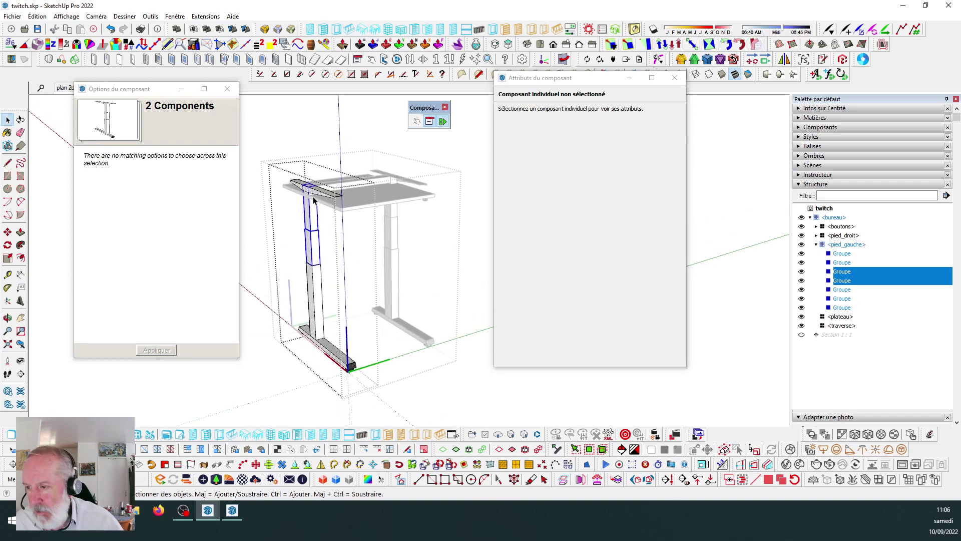
{"action": "scroll", "coordinate": [309, 214], "scroll_direction": "down", "scroll_amount": 3}
{"action": "scroll", "coordinate": [307, 222], "scroll_direction": "up", "scroll_amount": 1}
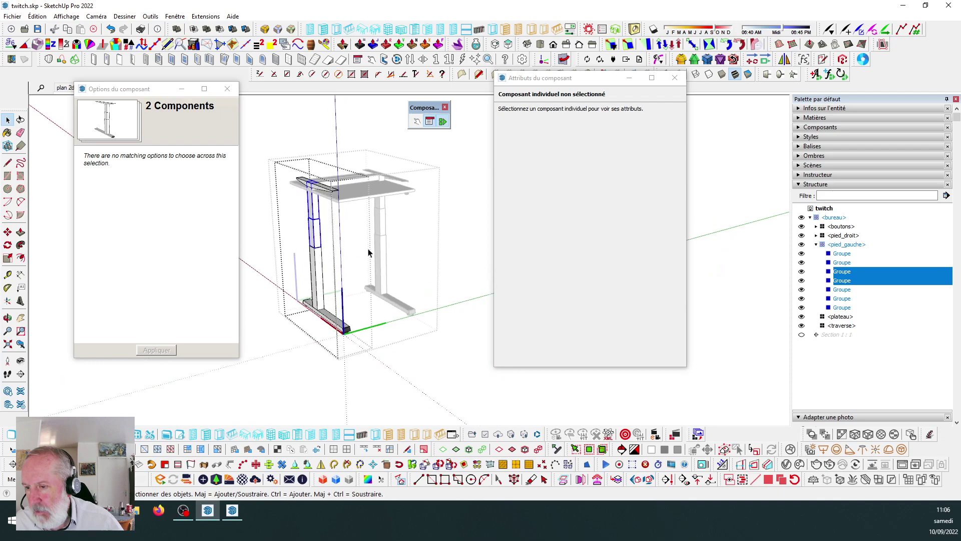
Cut the left leg's middle section out of the pied_gauche component.
{"action": "key", "text": "Escape"}
{"action": "scroll", "coordinate": [315, 235], "scroll_direction": "up", "scroll_amount": 3}
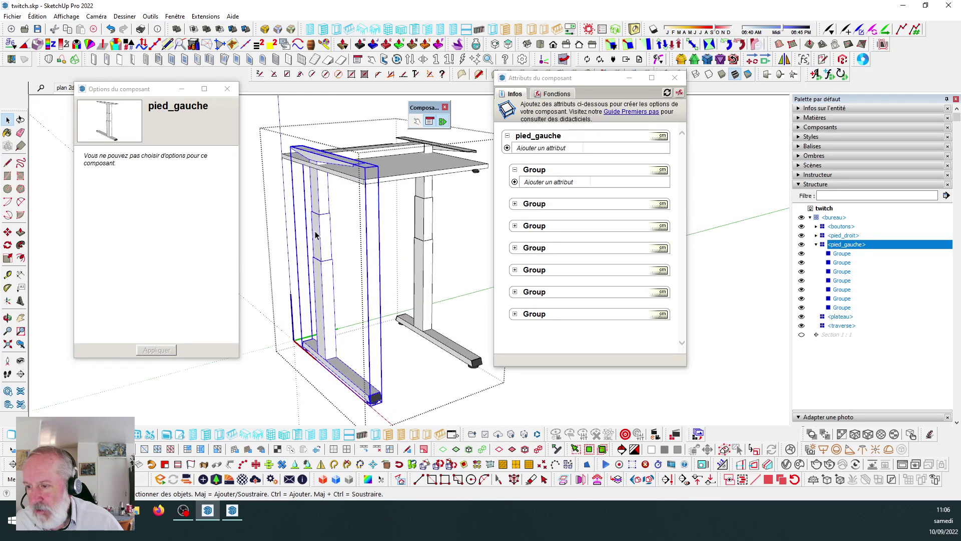
{"action": "scroll", "coordinate": [321, 237], "scroll_direction": "down", "scroll_amount": 2}
{"action": "double_click", "coordinate": [321, 236]}
{"action": "left_click", "coordinate": [321, 237]}
{"action": "scroll", "coordinate": [321, 237], "scroll_direction": "down", "scroll_amount": 2}
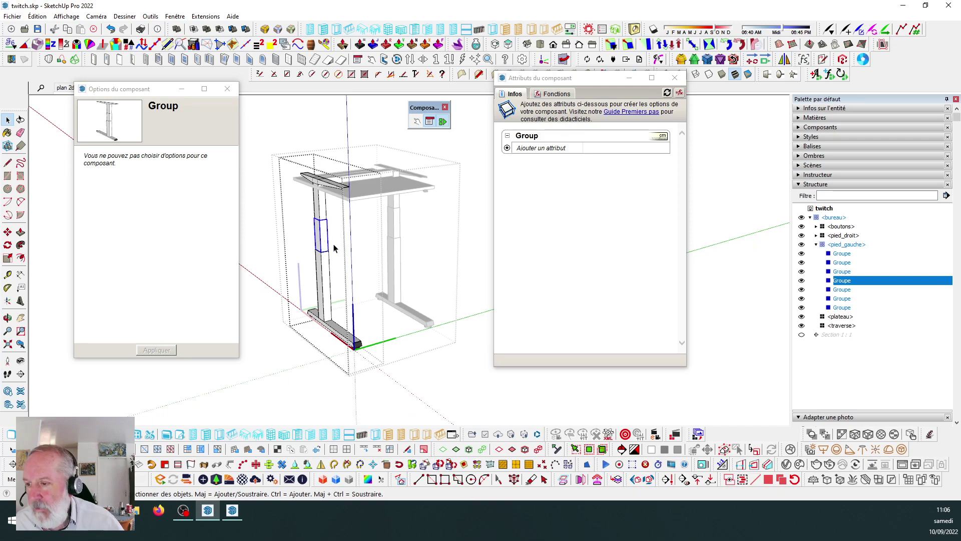
{"action": "scroll", "coordinate": [324, 235], "scroll_direction": "up", "scroll_amount": 1}
{"action": "scroll", "coordinate": [324, 234], "scroll_direction": "down", "scroll_amount": 1}
{"action": "scroll", "coordinate": [331, 234], "scroll_direction": "down", "scroll_amount": 1}
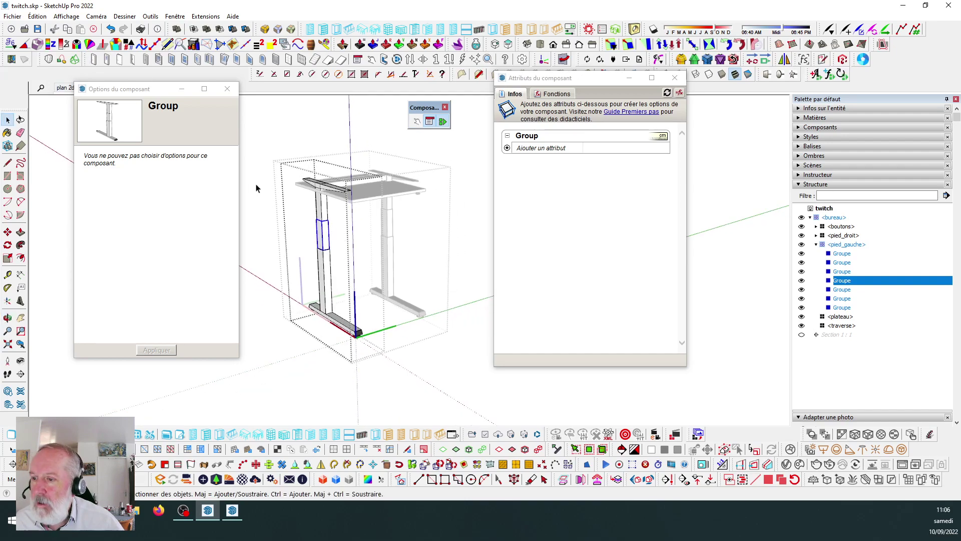
{"action": "key", "text": "Delete"}
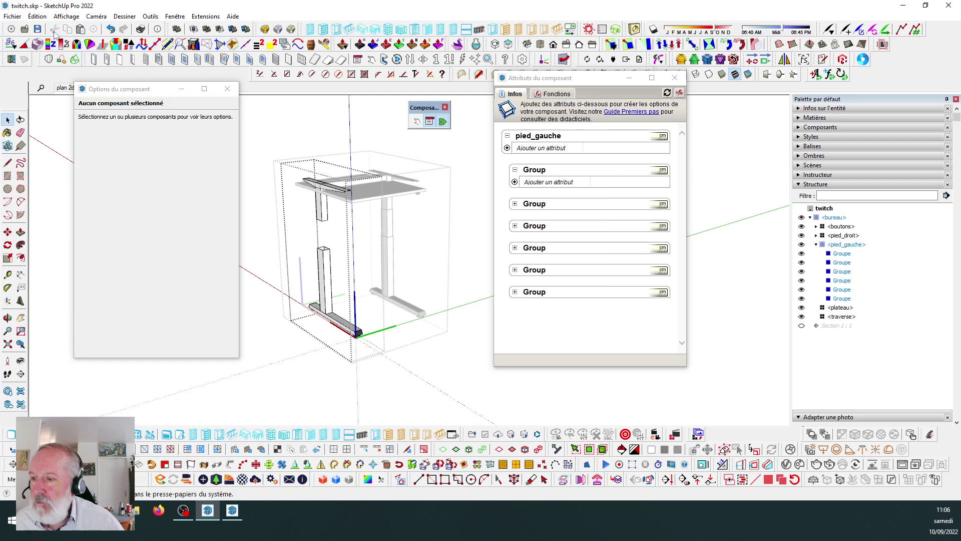
Paste the cut middle section in place directly inside the bureau component, outside pied_gauche.
{"action": "key", "text": "Escape"}
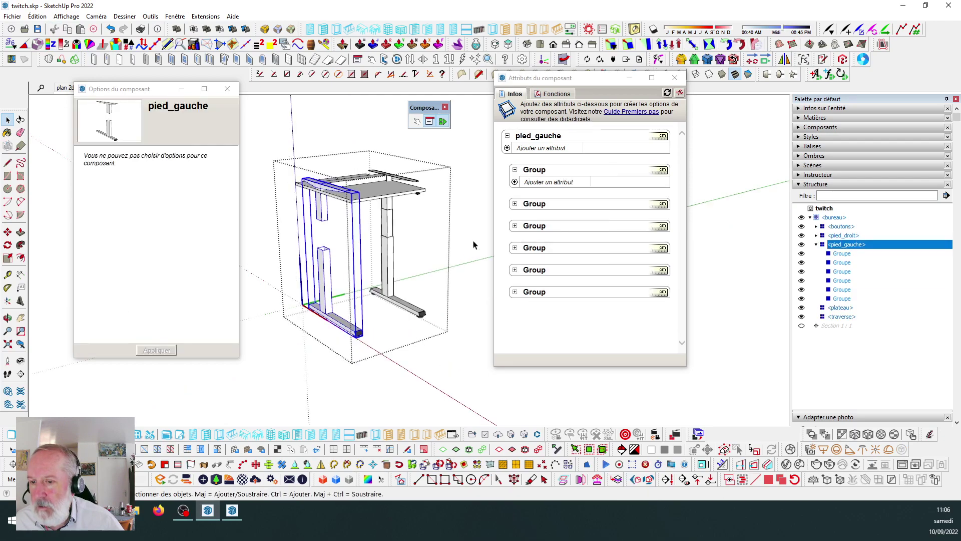
{"action": "key", "text": "Escape"}
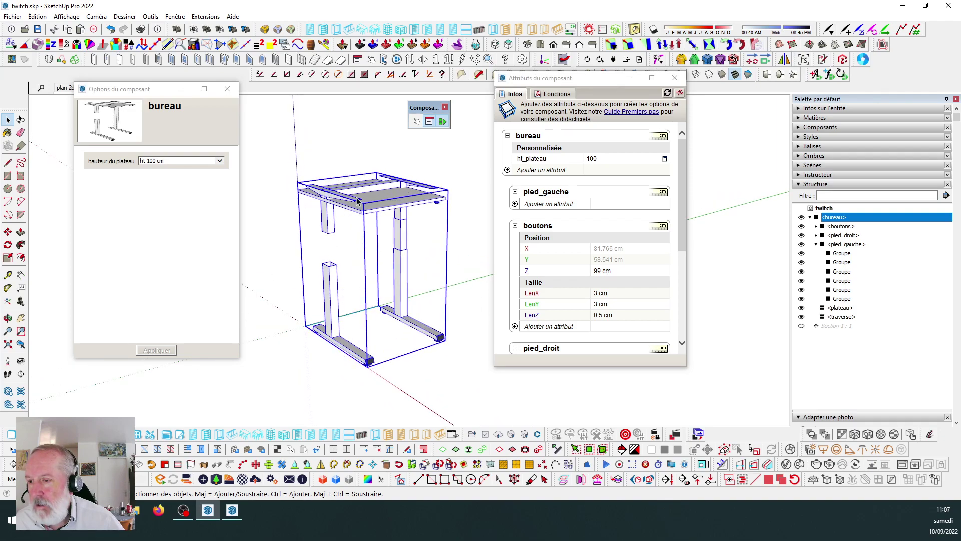
{"action": "left_click", "coordinate": [345, 145]}
{"action": "double_click", "coordinate": [367, 214]}
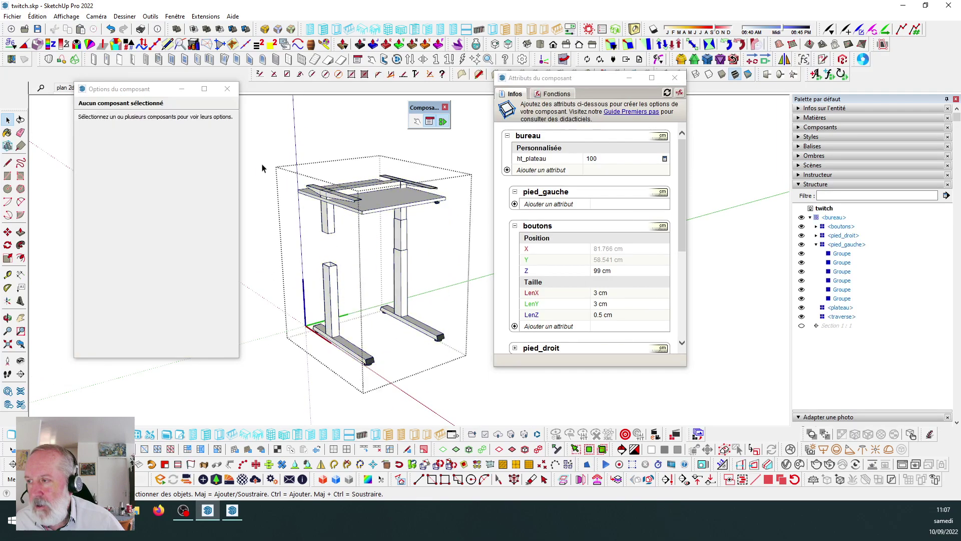
{"action": "left_click", "coordinate": [37, 16]}
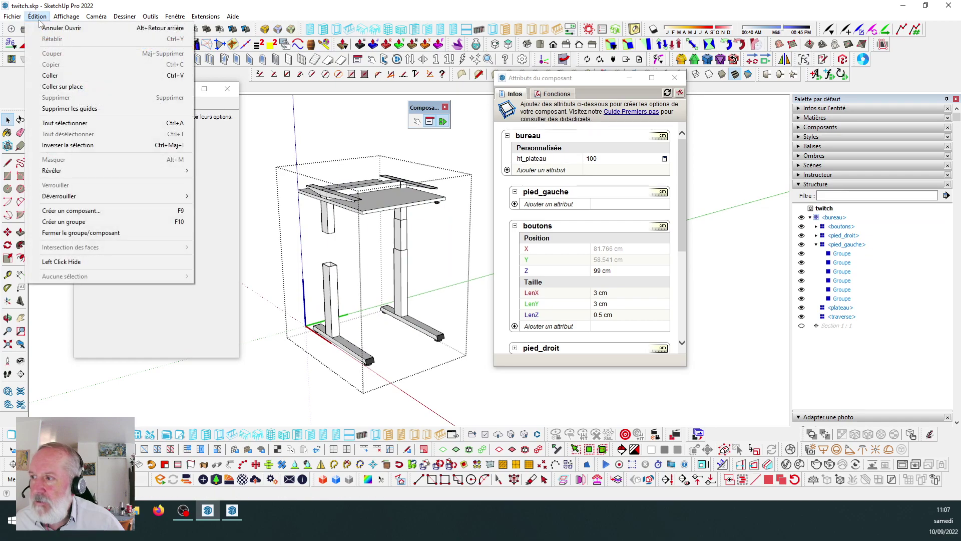
{"action": "left_click", "coordinate": [73, 88]}
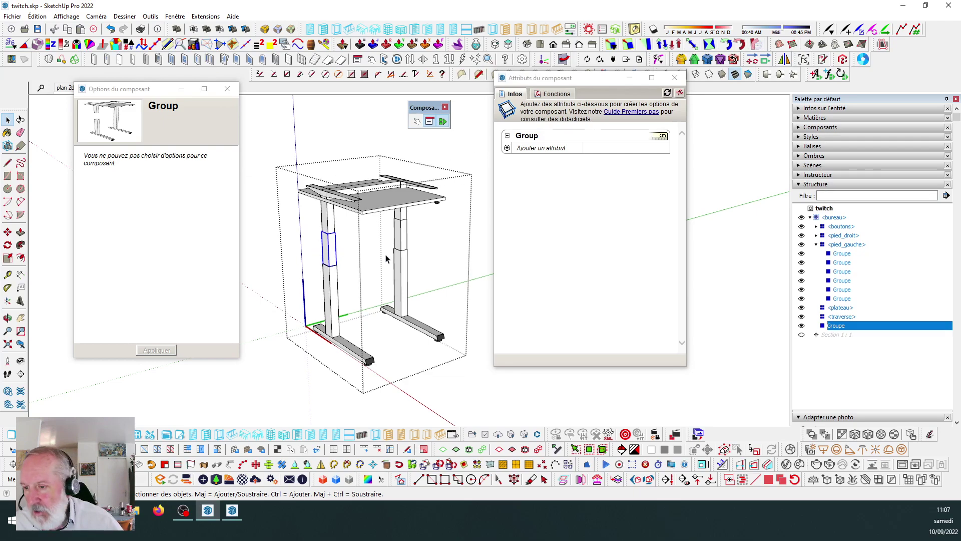
Rename the pasted middle leg section pied_gauche01 in its component attributes.
{"action": "scroll", "coordinate": [329, 236], "scroll_direction": "down", "scroll_amount": 1}
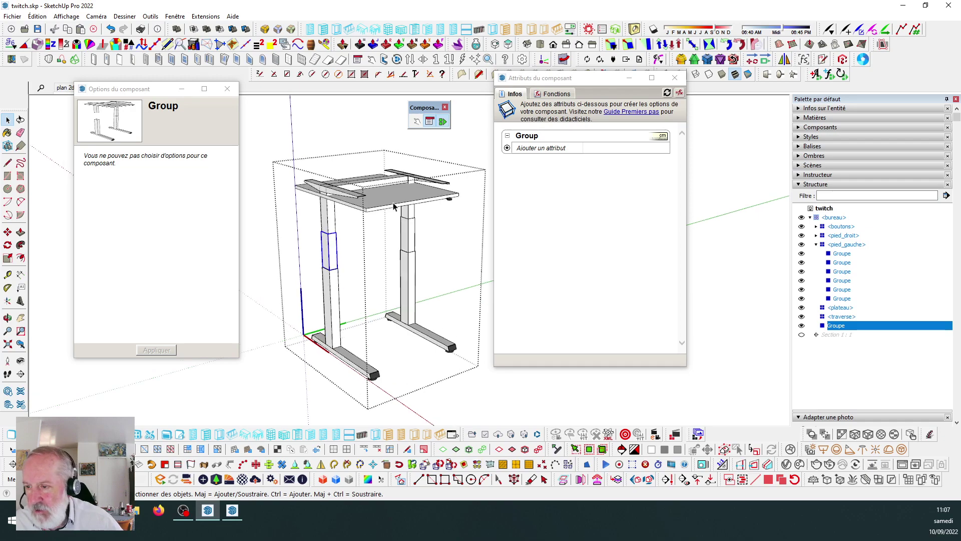
{"action": "scroll", "coordinate": [326, 205], "scroll_direction": "down", "scroll_amount": 1}
{"action": "scroll", "coordinate": [325, 205], "scroll_direction": "up", "scroll_amount": 2}
{"action": "scroll", "coordinate": [303, 224], "scroll_direction": "down", "scroll_amount": 1}
{"action": "scroll", "coordinate": [306, 226], "scroll_direction": "down", "scroll_amount": 1}
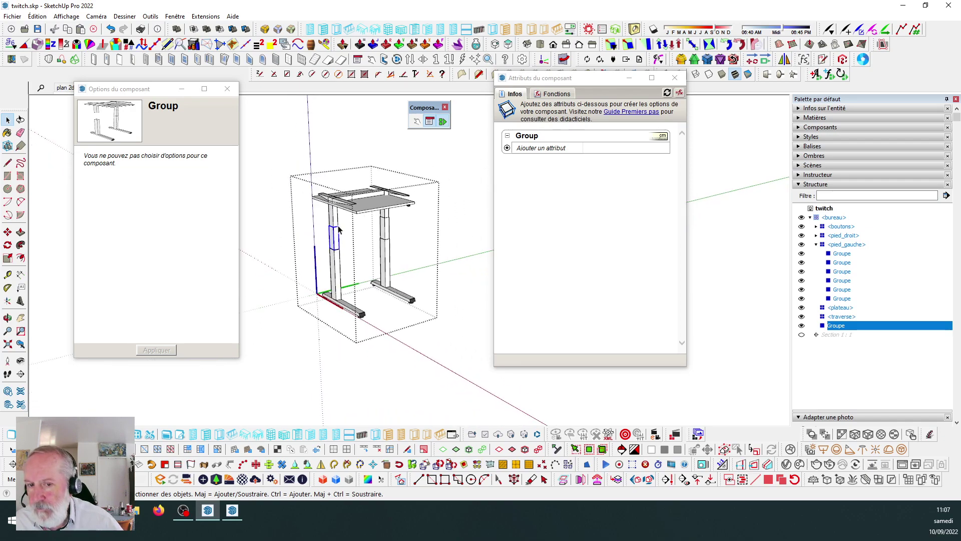
{"action": "scroll", "coordinate": [372, 232], "scroll_direction": "up", "scroll_amount": 1}
{"action": "left_click", "coordinate": [540, 137]}
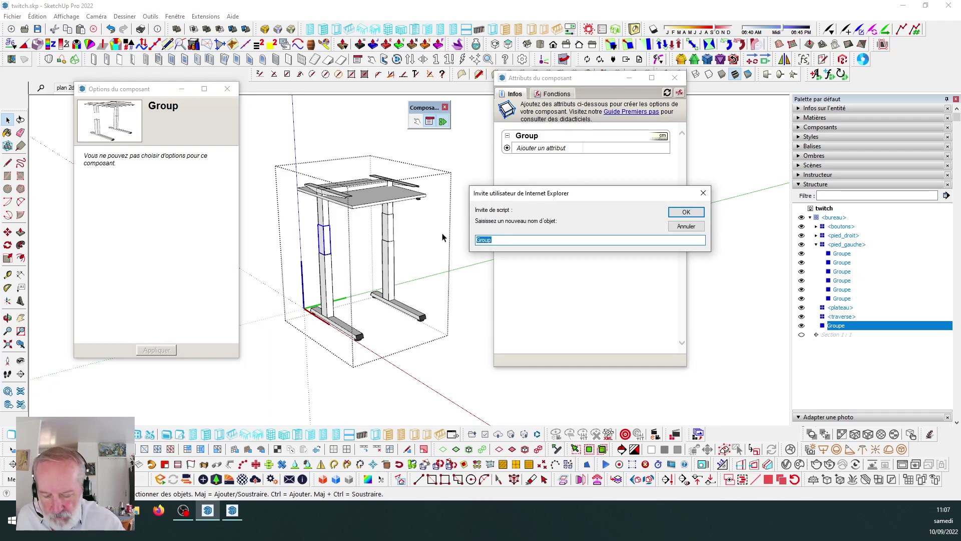
{"action": "type", "text": "pied_gauche01"}
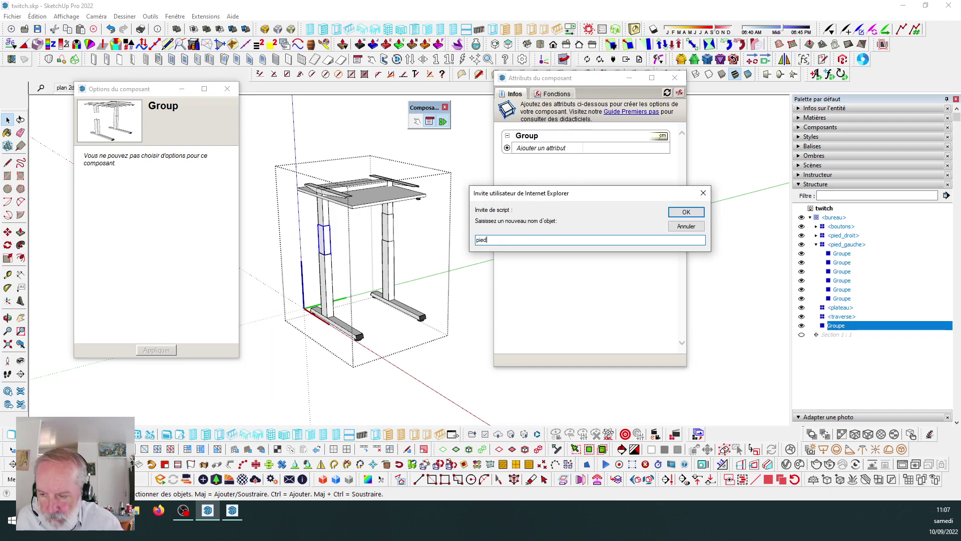
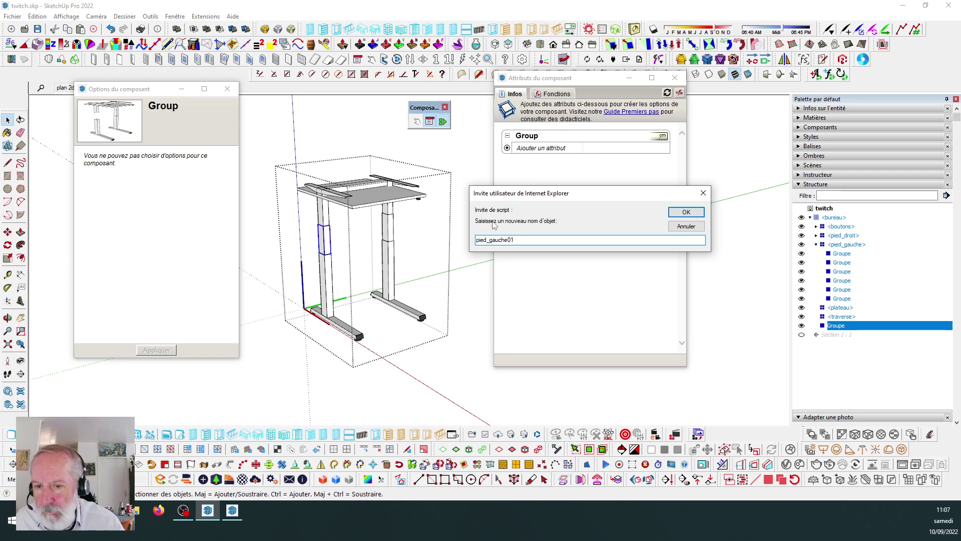
{"action": "left_click", "coordinate": [682, 213]}
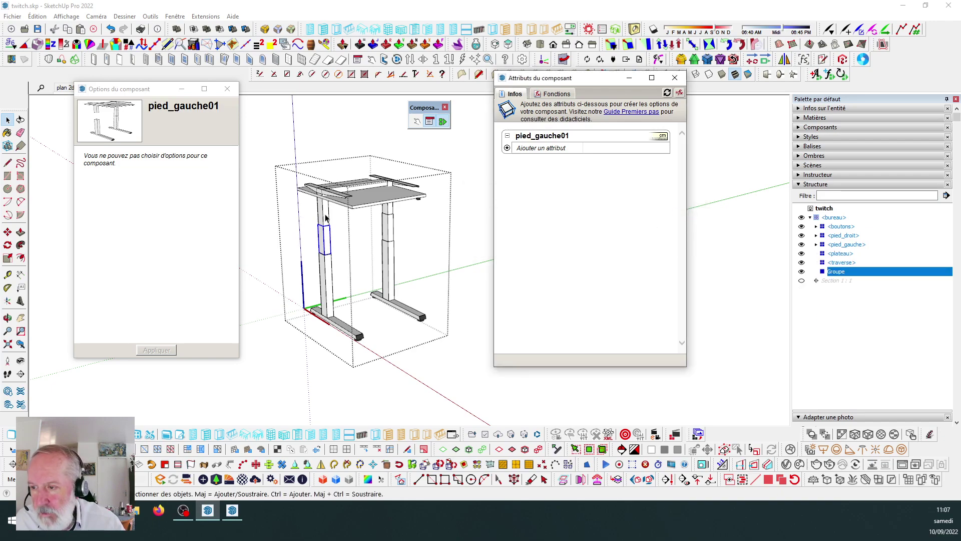
Cut the left leg's upper section out of the pied_gauche component.
{"action": "left_click", "coordinate": [325, 217]}
{"action": "double_click", "coordinate": [325, 217]}
{"action": "left_click", "coordinate": [326, 218]}
{"action": "middle_click_drag", "start_coordinate": [325, 218], "coordinate": [352, 216]}
{"action": "scroll", "coordinate": [352, 215], "scroll_direction": "up", "scroll_amount": 3}
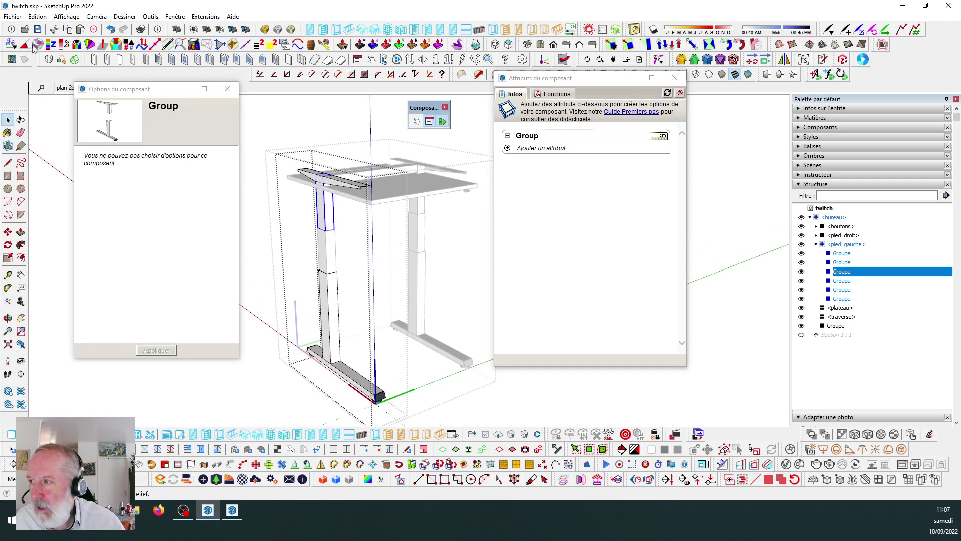
{"action": "key", "text": "Delete"}
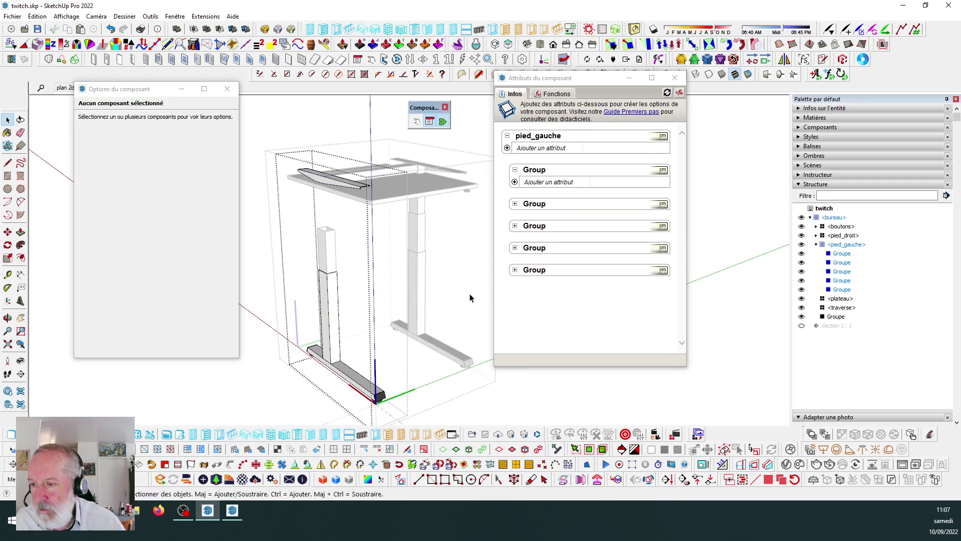
Paste the cut upper leg section in place directly inside the bureau component.
{"action": "key", "text": "Escape"}
{"action": "key", "text": "Escape"}
{"action": "scroll", "coordinate": [364, 272], "scroll_direction": "down", "scroll_amount": 2}
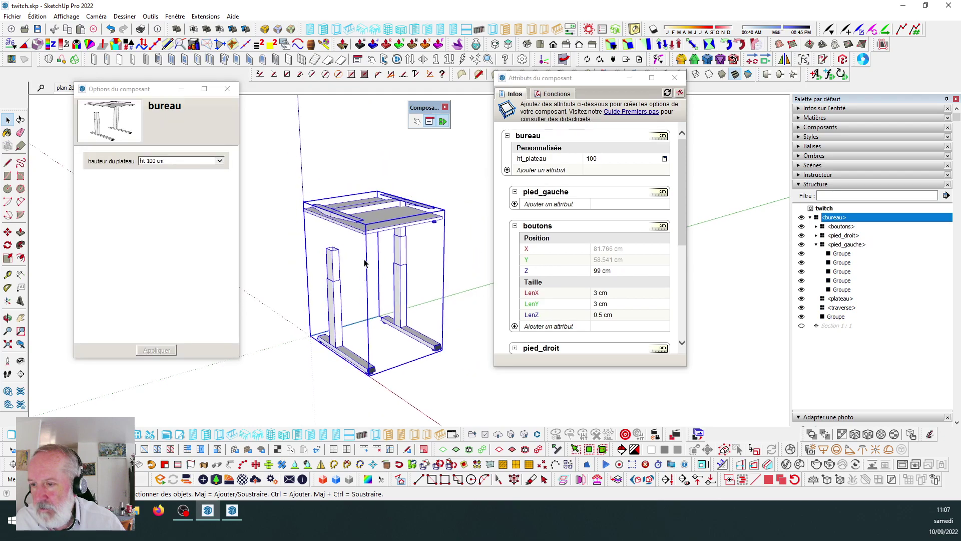
{"action": "double_click", "coordinate": [371, 220]}
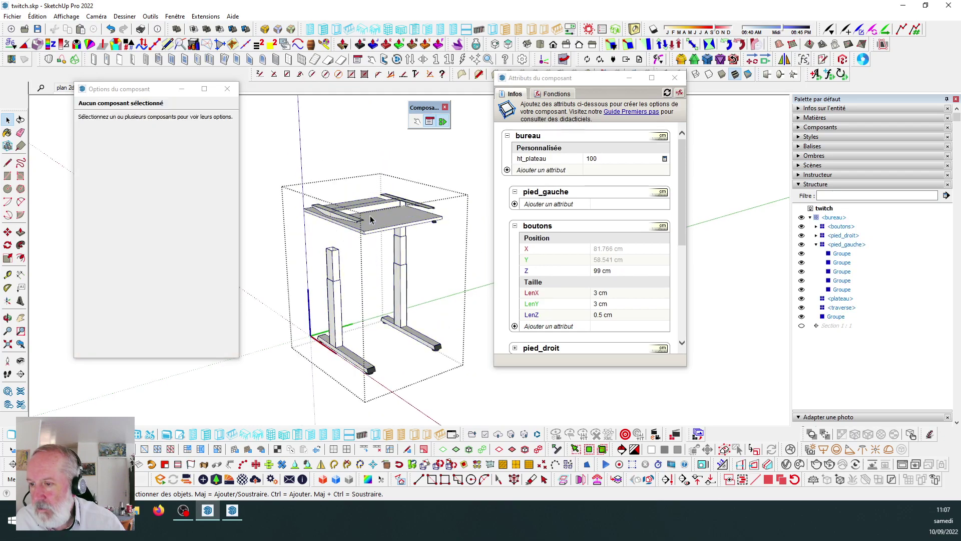
{"action": "left_click", "coordinate": [40, 16]}
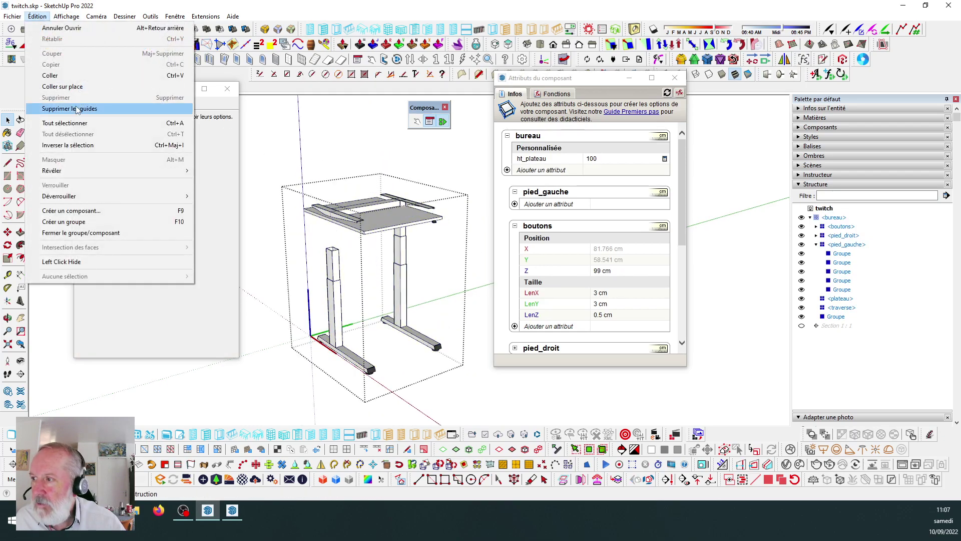
{"action": "left_click", "coordinate": [70, 88]}
{"action": "scroll", "coordinate": [401, 194], "scroll_direction": "up", "scroll_amount": 3}
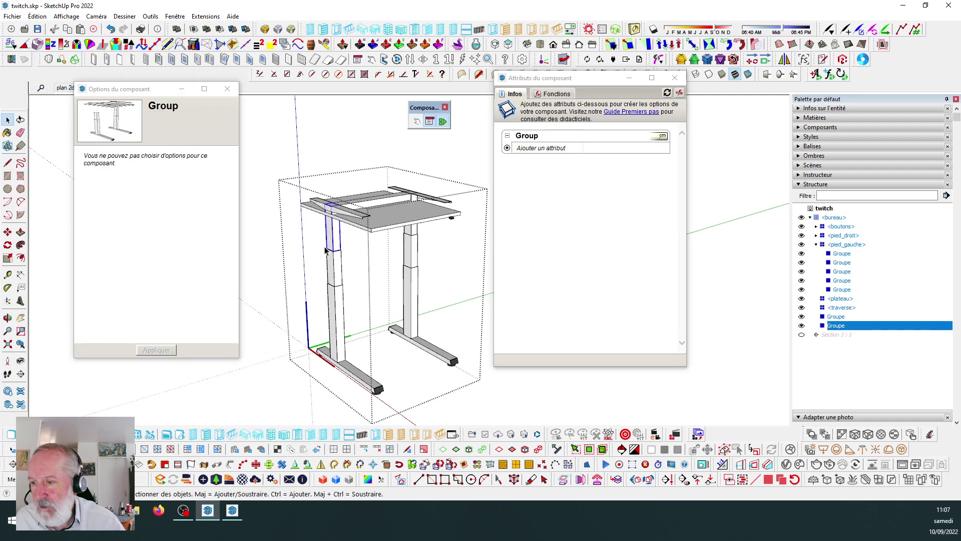
Rename the pasted upper left leg section pied_gauche02 in its component attributes.
{"action": "left_click", "coordinate": [548, 136]}
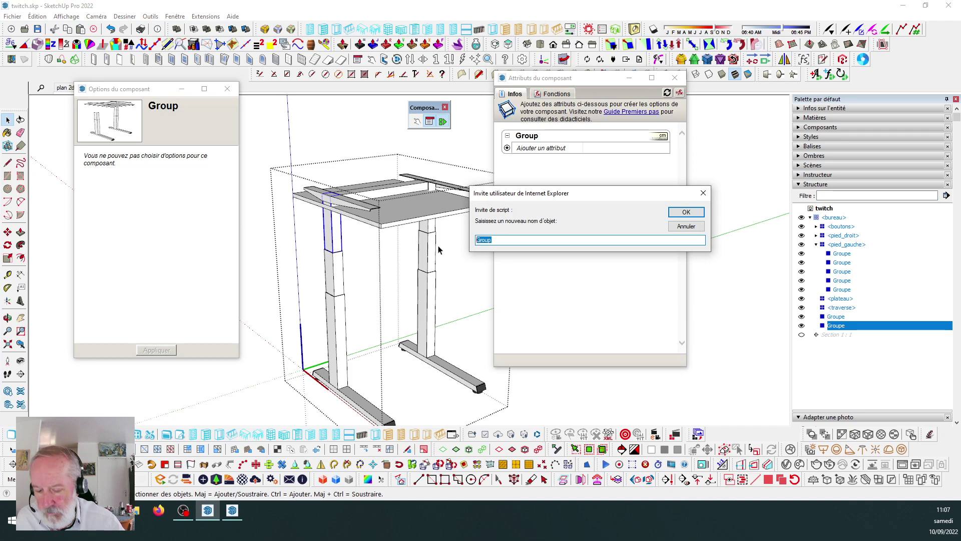
{"action": "type", "text": "pied"}
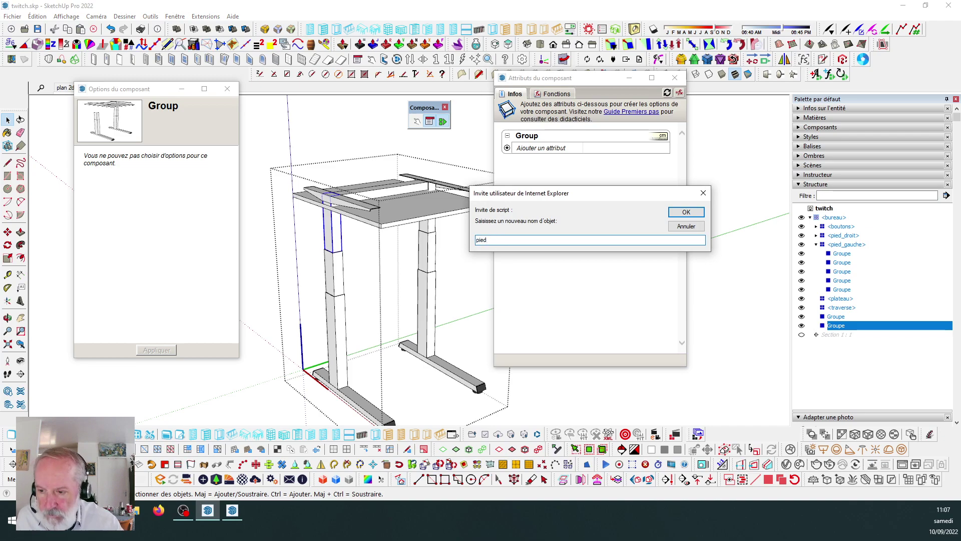
{"action": "type", "text": "_gauche"}
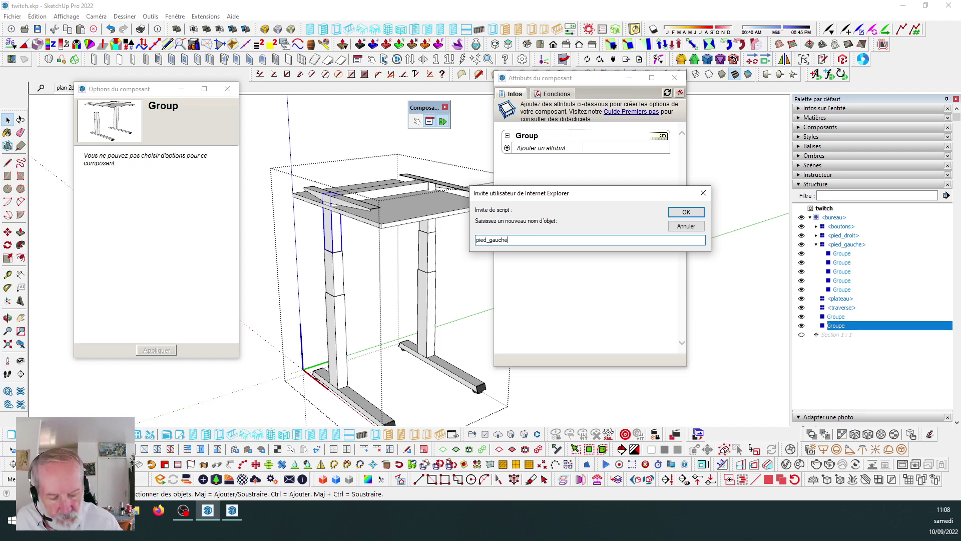
{"action": "type", "text": "02"}
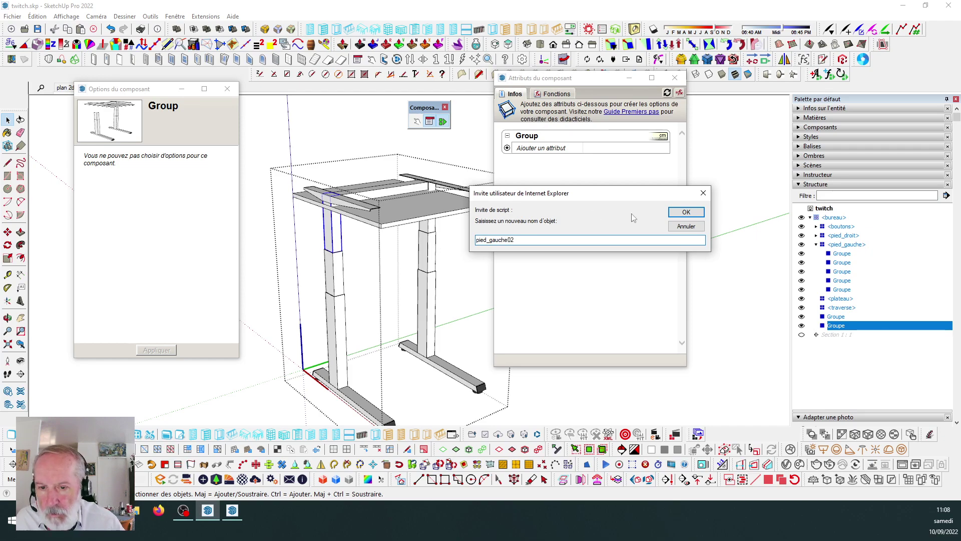
{"action": "left_click", "coordinate": [678, 213]}
Cut the left leg's top support bracket out of the pied_gauche component.
{"action": "scroll", "coordinate": [354, 253], "scroll_direction": "down", "scroll_amount": 1}
{"action": "scroll", "coordinate": [354, 252], "scroll_direction": "up", "scroll_amount": 2}
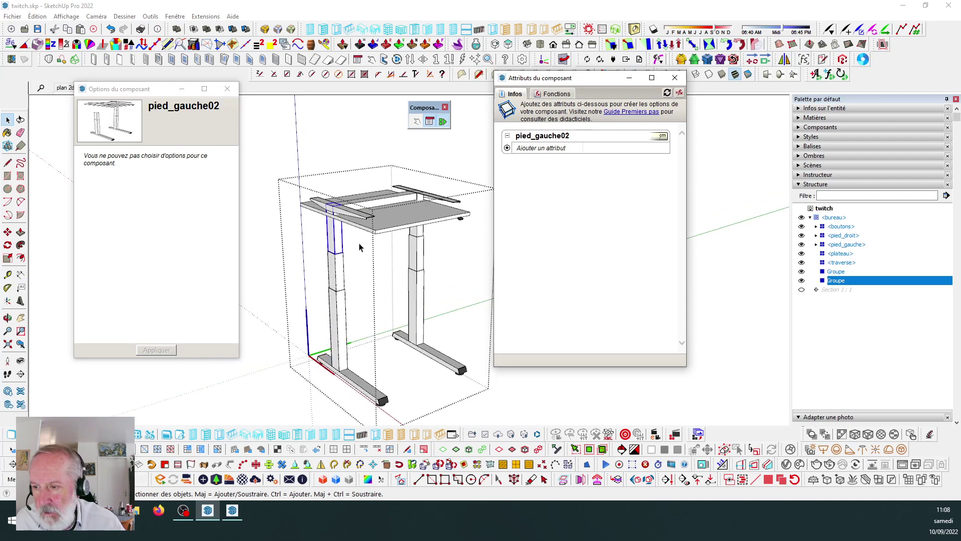
{"action": "scroll", "coordinate": [351, 252], "scroll_direction": "down", "scroll_amount": 1}
{"action": "scroll", "coordinate": [348, 219], "scroll_direction": "up", "scroll_amount": 1}
{"action": "left_click", "coordinate": [347, 218]}
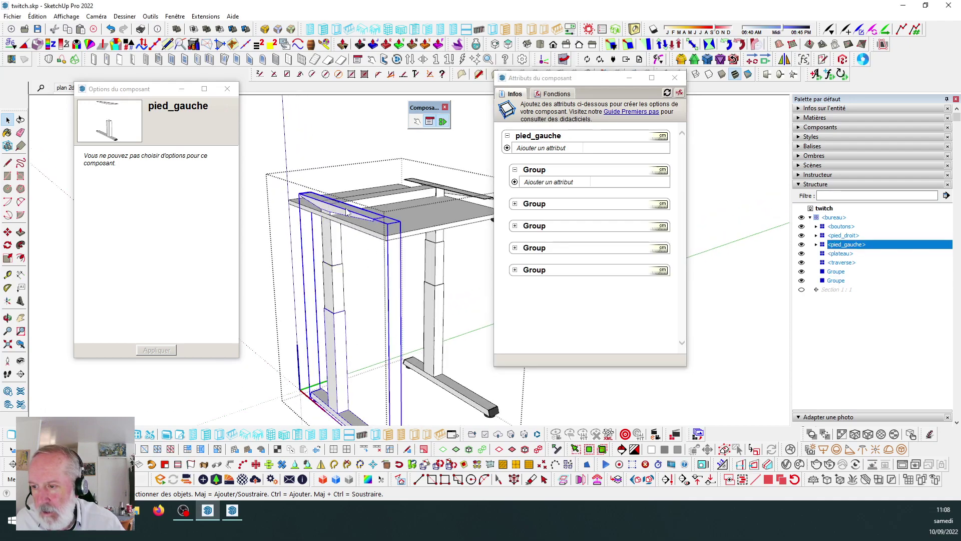
{"action": "double_click", "coordinate": [311, 200]}
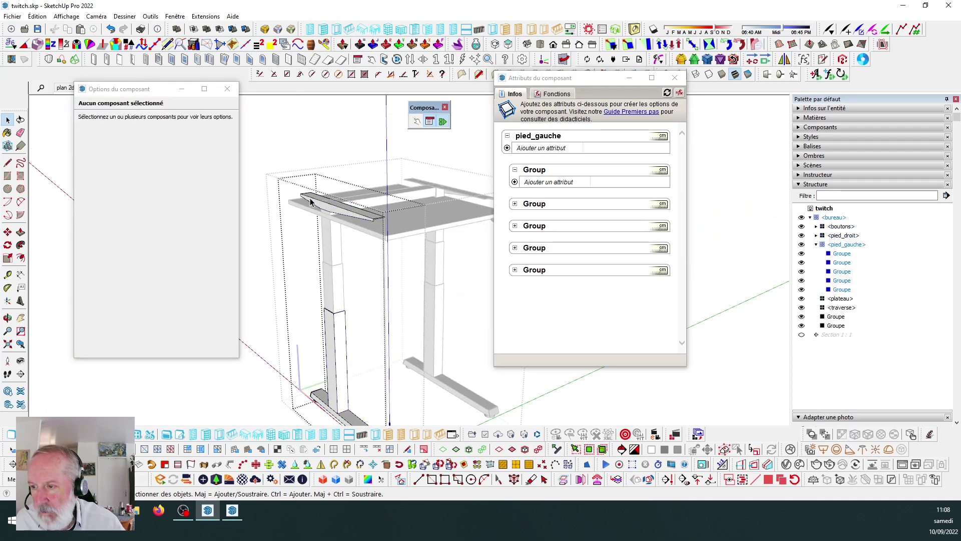
{"action": "left_click", "coordinate": [311, 201]}
{"action": "scroll", "coordinate": [323, 208], "scroll_direction": "up", "scroll_amount": 3}
{"action": "scroll", "coordinate": [342, 216], "scroll_direction": "down", "scroll_amount": 2}
{"action": "scroll", "coordinate": [345, 218], "scroll_direction": "up", "scroll_amount": 2}
{"action": "scroll", "coordinate": [348, 222], "scroll_direction": "down", "scroll_amount": 2}
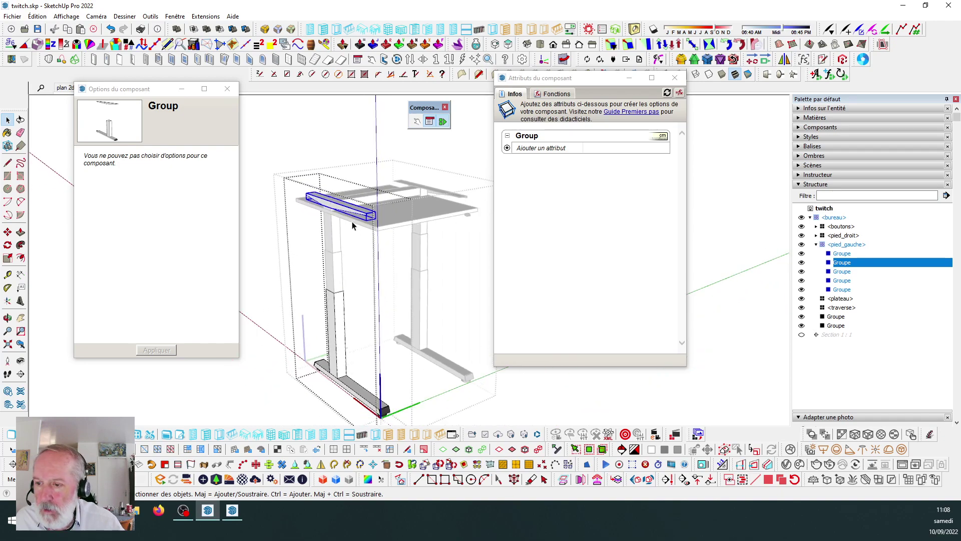
{"action": "scroll", "coordinate": [352, 224], "scroll_direction": "up", "scroll_amount": 3}
{"action": "scroll", "coordinate": [347, 213], "scroll_direction": "down", "scroll_amount": 1}
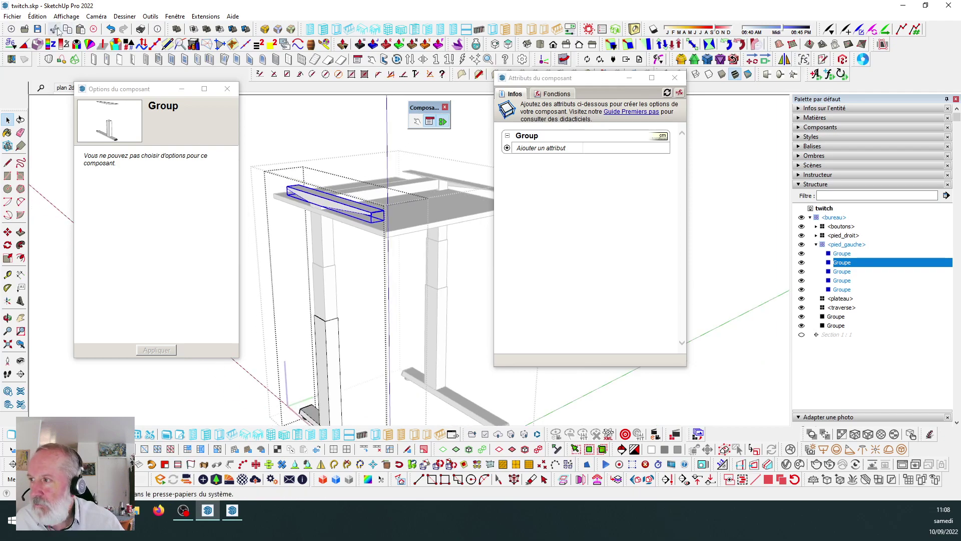
{"action": "key", "text": "Delete"}
Paste the cut top support bracket in place directly inside the bureau component, outside pied_gauche.
{"action": "key", "text": "Escape"}
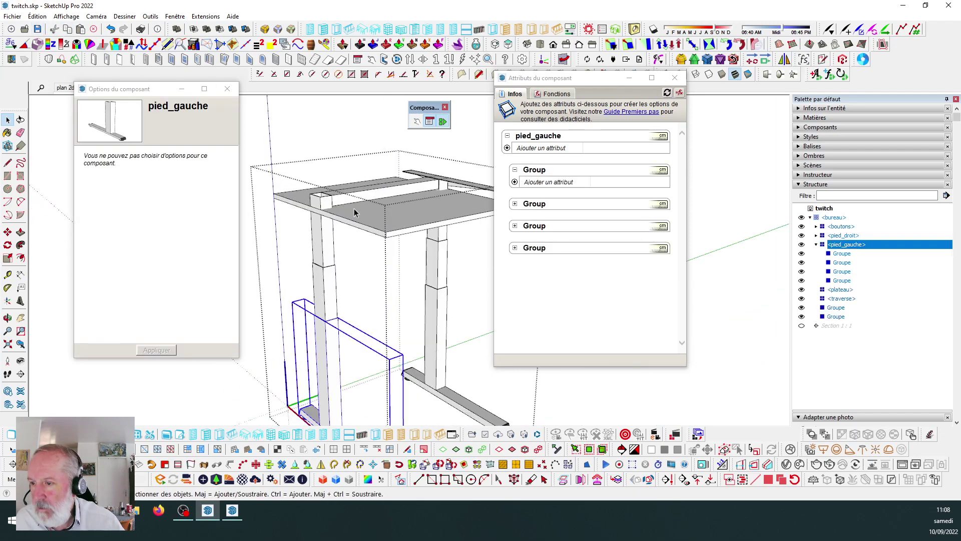
{"action": "key", "text": "Escape"}
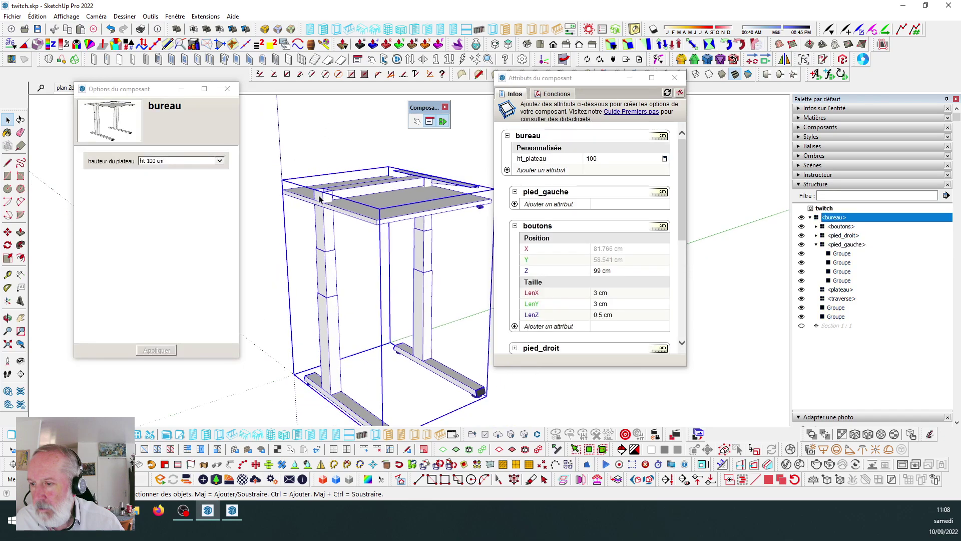
{"action": "double_click", "coordinate": [322, 199]}
{"action": "left_click", "coordinate": [37, 16]}
{"action": "left_click", "coordinate": [62, 87]}
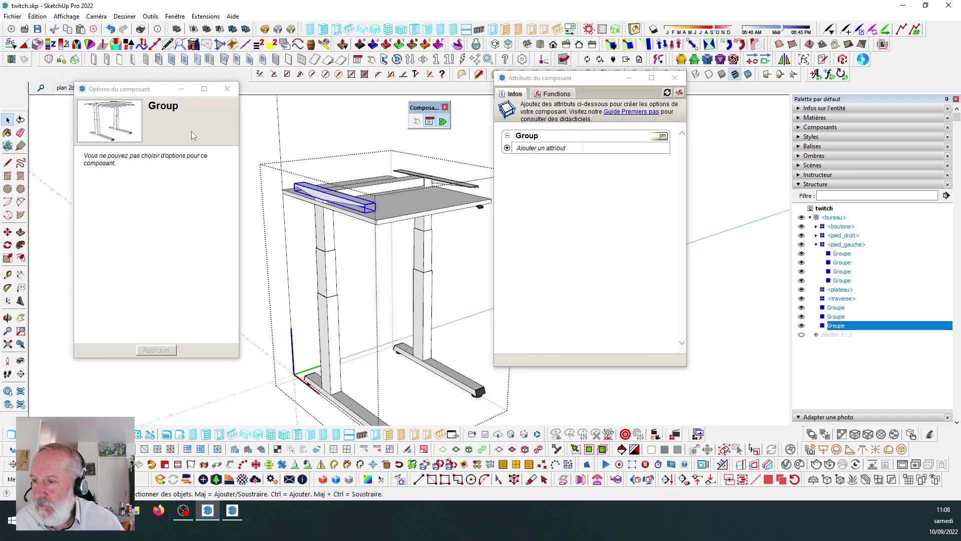
{"action": "left_click", "coordinate": [331, 143]}
Delete the pied_droit component from inside the bureau component.
{"action": "scroll", "coordinate": [331, 143], "scroll_direction": "down", "scroll_amount": 2}
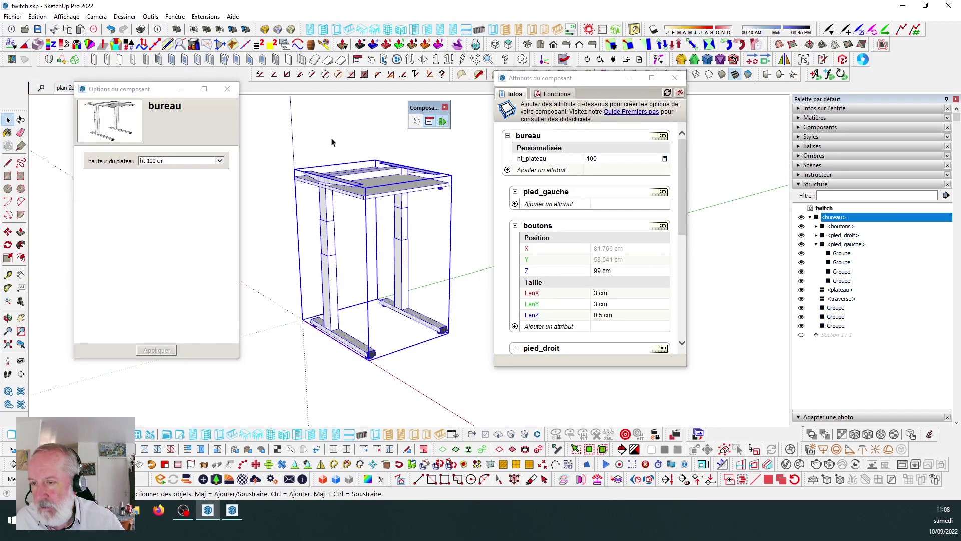
{"action": "middle_click_drag", "start_coordinate": [418, 265], "coordinate": [389, 266], "text": "shift"}
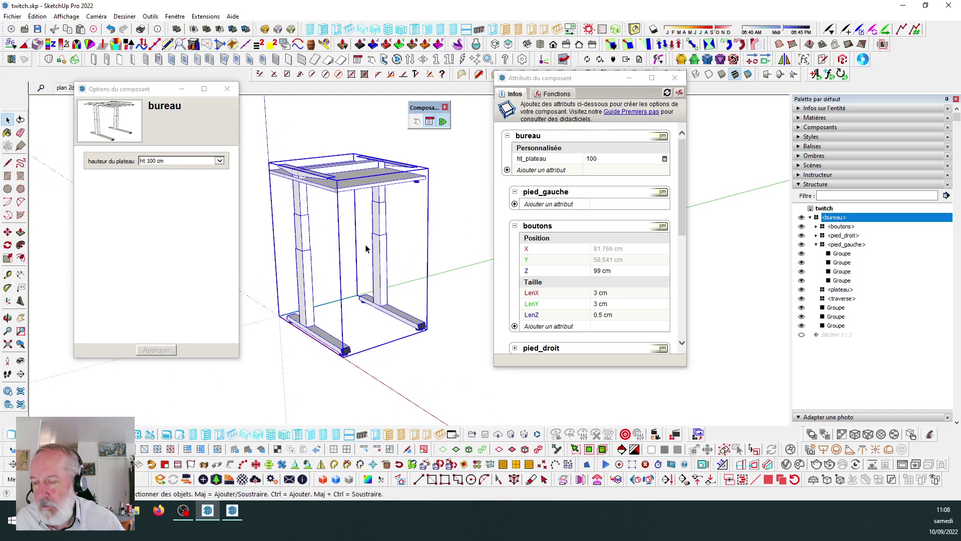
{"action": "scroll", "coordinate": [345, 220], "scroll_direction": "up", "scroll_amount": 2}
{"action": "scroll", "coordinate": [410, 230], "scroll_direction": "down", "scroll_amount": 4}
{"action": "left_click", "coordinate": [413, 294]}
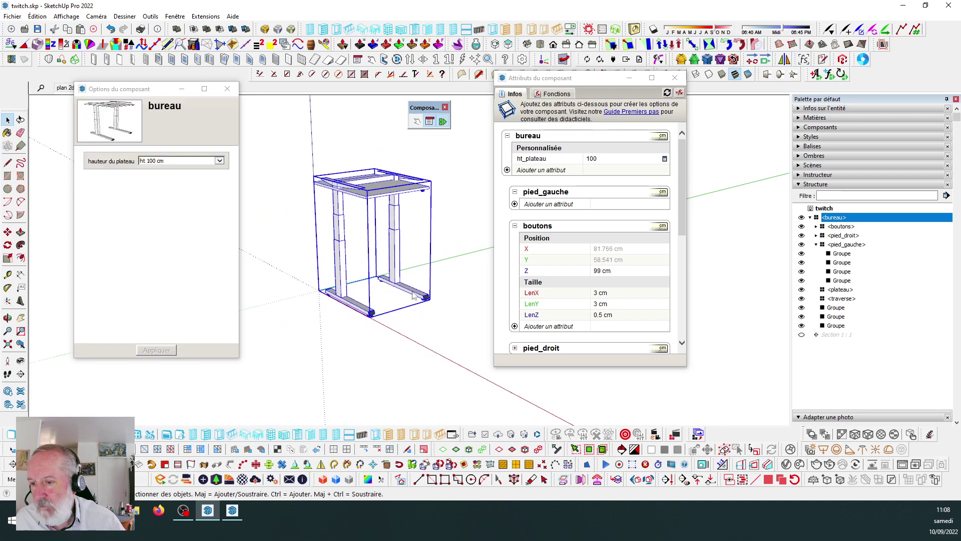
{"action": "double_click", "coordinate": [413, 295]}
{"action": "left_click", "coordinate": [413, 294]}
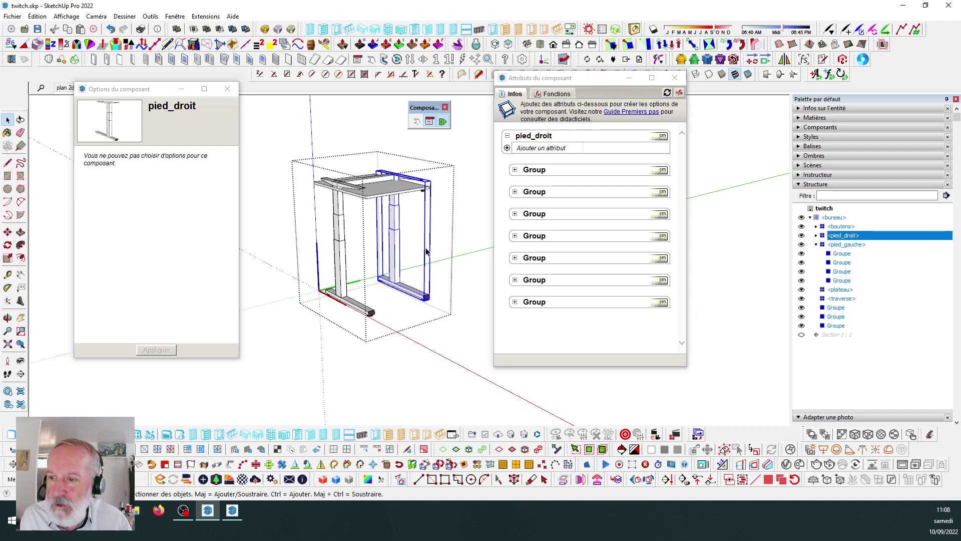
{"action": "key", "text": "Delete"}
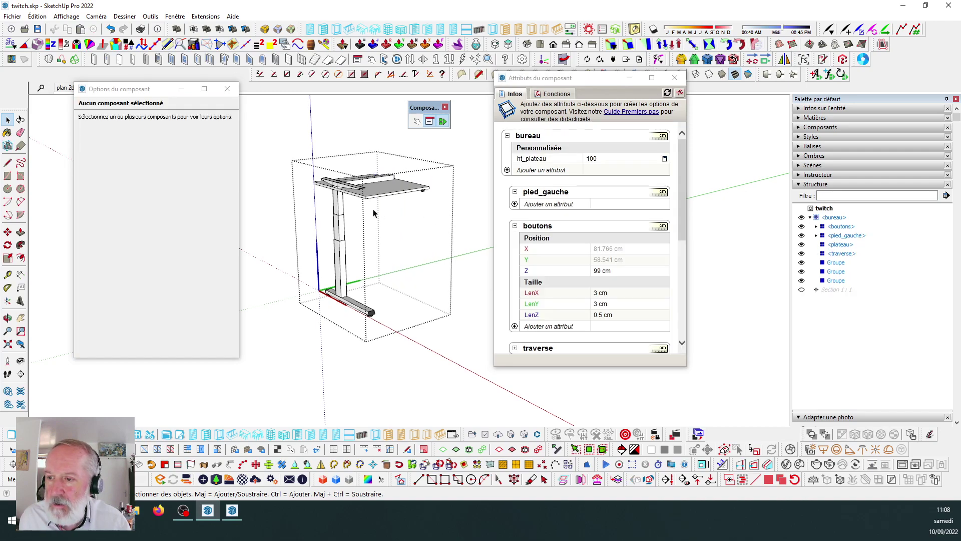
Copy the left leg's base, both telescoping sections and top bracket together to the desk's right side inside bureau.
{"action": "scroll", "coordinate": [350, 208], "scroll_direction": "up", "scroll_amount": 3}
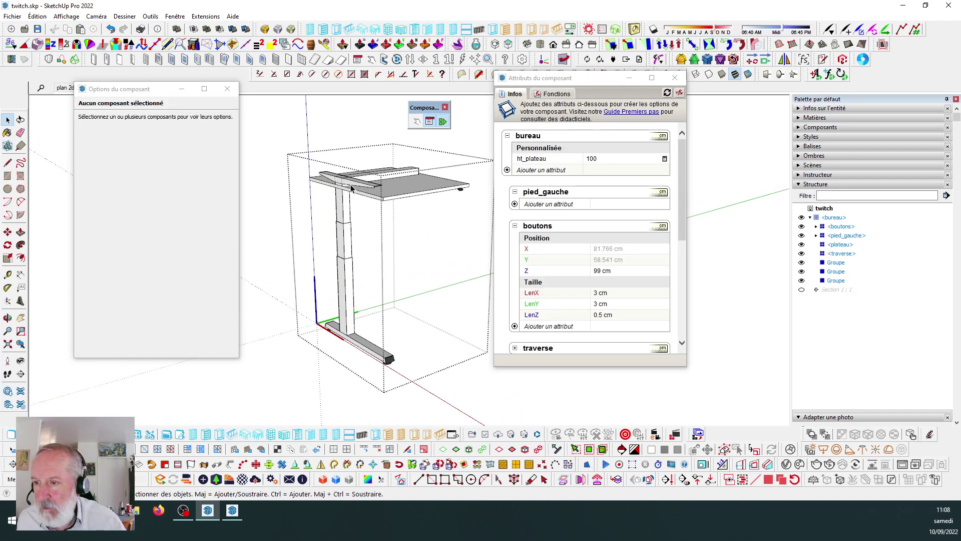
{"action": "left_click", "coordinate": [350, 187]}
{"action": "left_click", "coordinate": [350, 205], "text": "ctrl"}
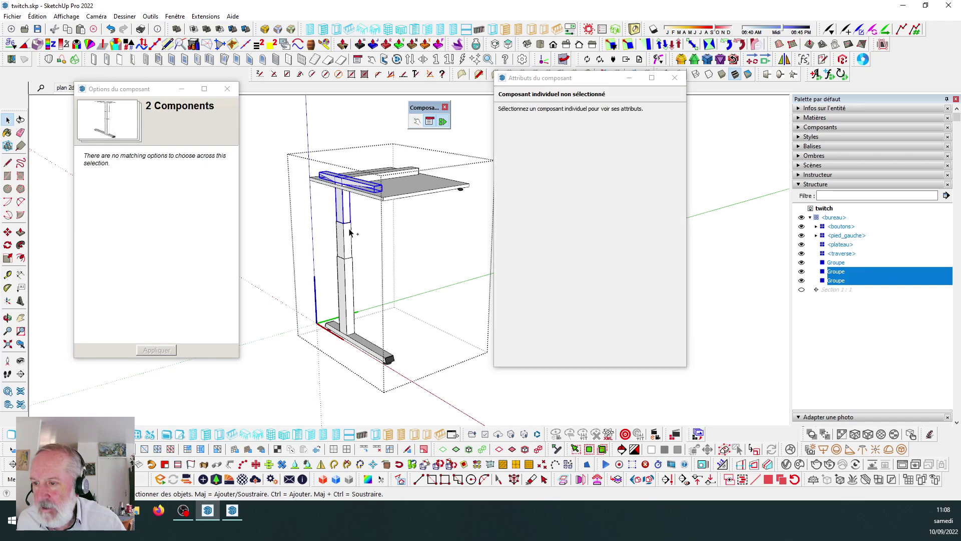
{"action": "left_click", "coordinate": [351, 238], "text": "ctrl"}
{"action": "left_click", "coordinate": [350, 270], "text": "ctrl"}
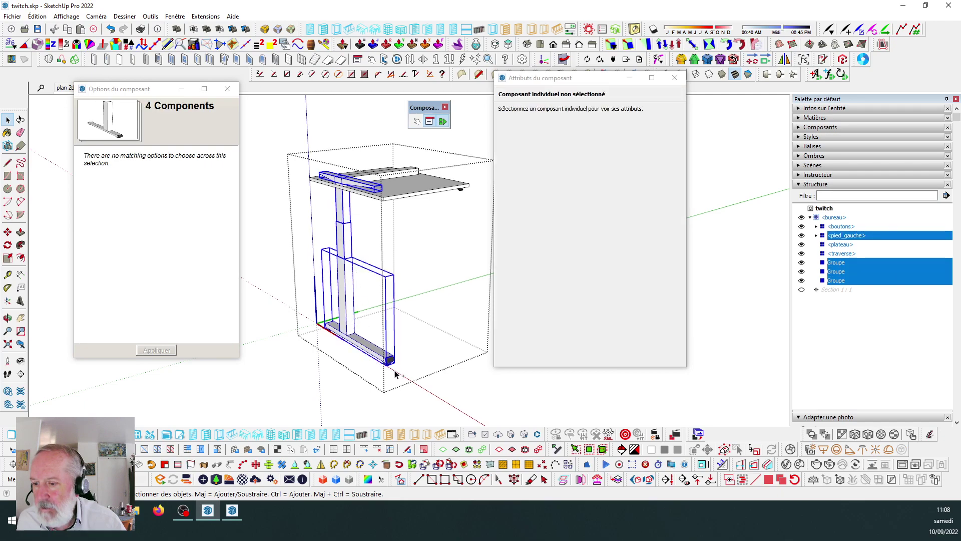
{"action": "scroll", "coordinate": [396, 373], "scroll_direction": "up", "scroll_amount": 3}
{"action": "scroll", "coordinate": [345, 306], "scroll_direction": "down", "scroll_amount": 5}
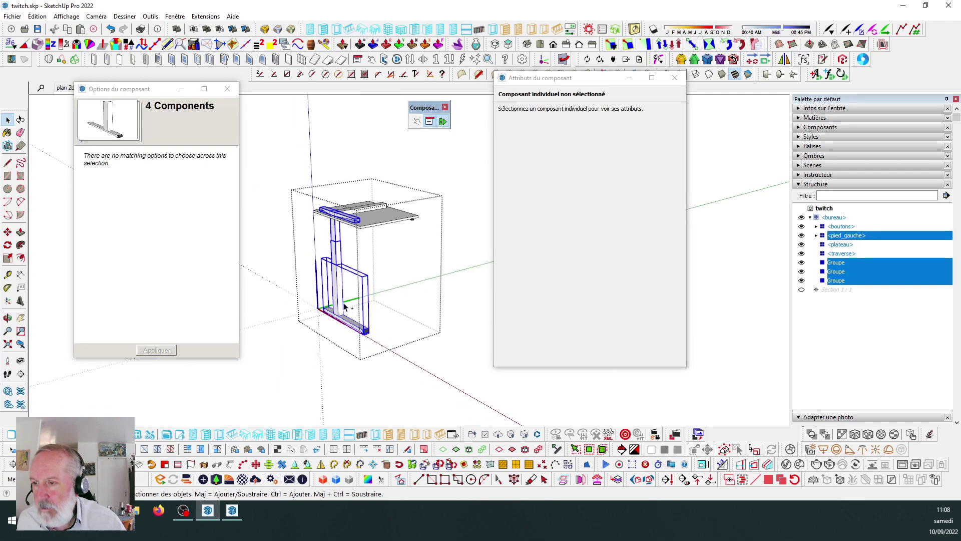
{"action": "scroll", "coordinate": [425, 226], "scroll_direction": "up", "scroll_amount": 2}
{"action": "scroll", "coordinate": [371, 212], "scroll_direction": "down", "scroll_amount": 3}
{"action": "scroll", "coordinate": [372, 213], "scroll_direction": "up", "scroll_amount": 2}
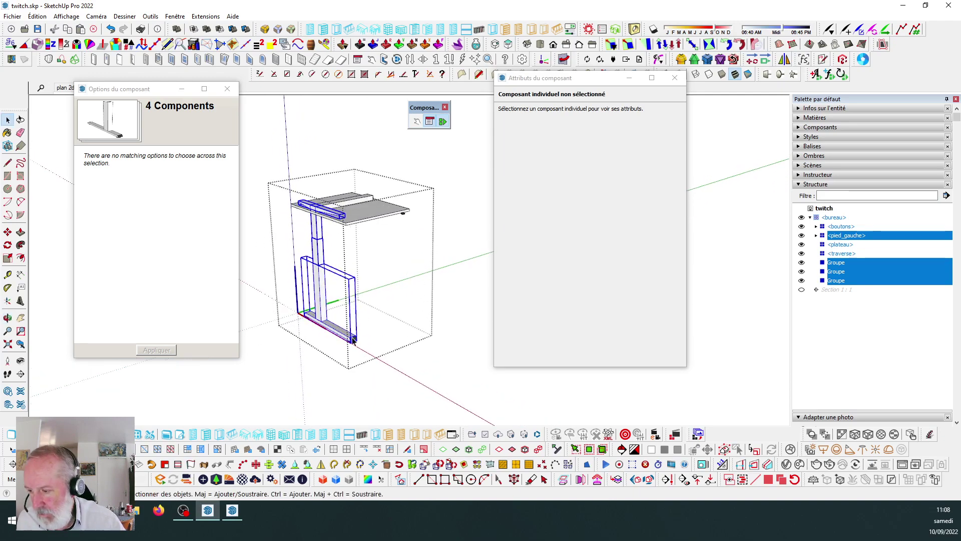
{"action": "scroll", "coordinate": [386, 243], "scroll_direction": "up", "scroll_amount": 2}
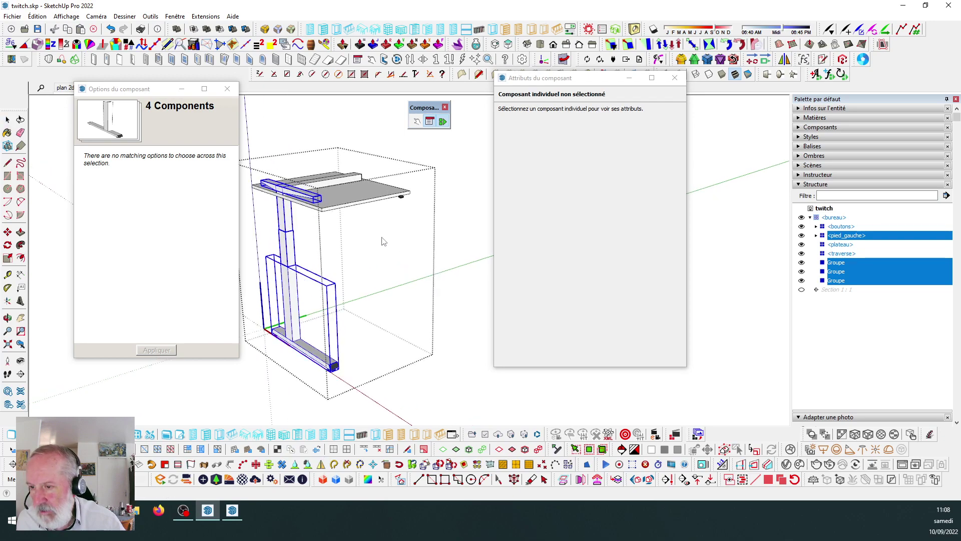
{"action": "scroll", "coordinate": [368, 209], "scroll_direction": "up", "scroll_amount": 1}
{"action": "left_click", "coordinate": [369, 199]}
{"action": "left_click", "coordinate": [369, 239]}
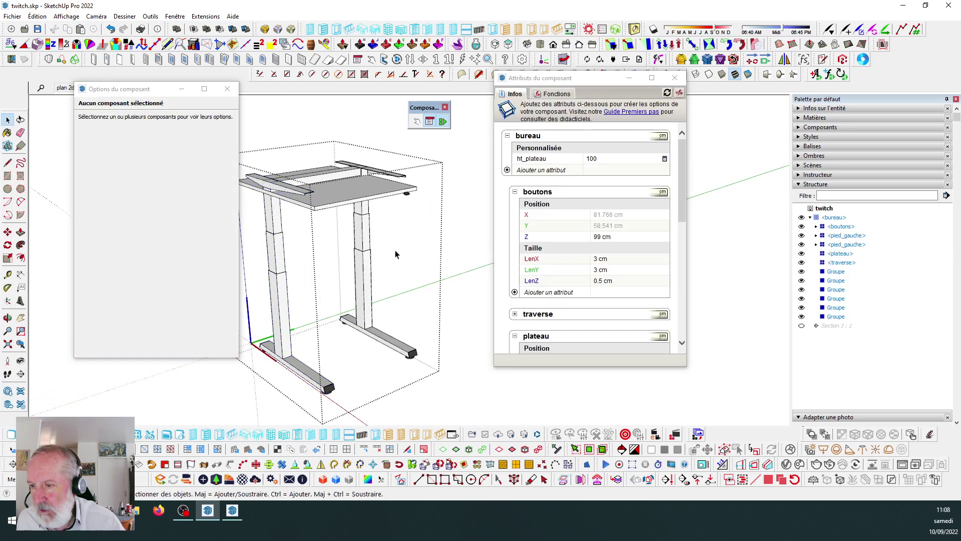
{"action": "scroll", "coordinate": [395, 253], "scroll_direction": "down", "scroll_amount": 2}
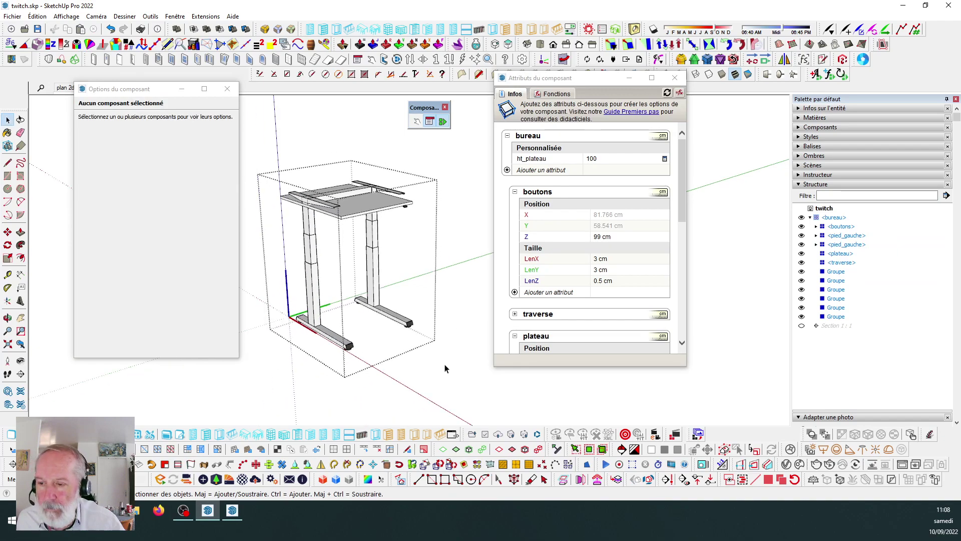
{"action": "left_click", "coordinate": [439, 351]}
{"action": "left_click", "coordinate": [435, 196]}
Make the copied right-hand pied_gauche base component unique inside bureau.
{"action": "scroll", "coordinate": [377, 230], "scroll_direction": "up", "scroll_amount": 1}
{"action": "scroll", "coordinate": [378, 231], "scroll_direction": "up", "scroll_amount": 1}
{"action": "scroll", "coordinate": [377, 205], "scroll_direction": "up", "scroll_amount": 1}
{"action": "scroll", "coordinate": [365, 197], "scroll_direction": "up", "scroll_amount": 1}
{"action": "scroll", "coordinate": [388, 242], "scroll_direction": "up", "scroll_amount": 1}
{"action": "scroll", "coordinate": [390, 285], "scroll_direction": "up", "scroll_amount": 1}
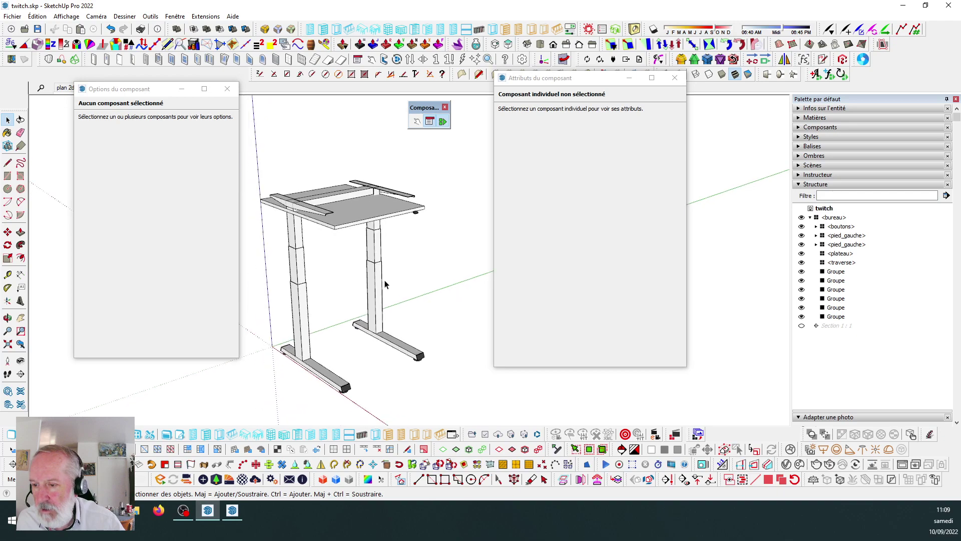
{"action": "scroll", "coordinate": [384, 284], "scroll_direction": "up", "scroll_amount": 1}
{"action": "left_click", "coordinate": [380, 283]}
{"action": "double_click", "coordinate": [380, 284]}
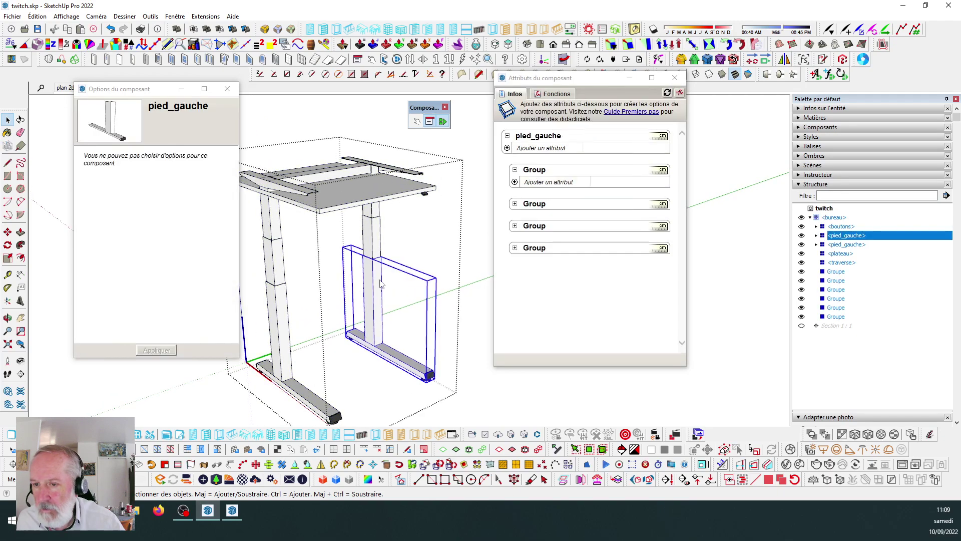
{"action": "right_click", "coordinate": [378, 290]}
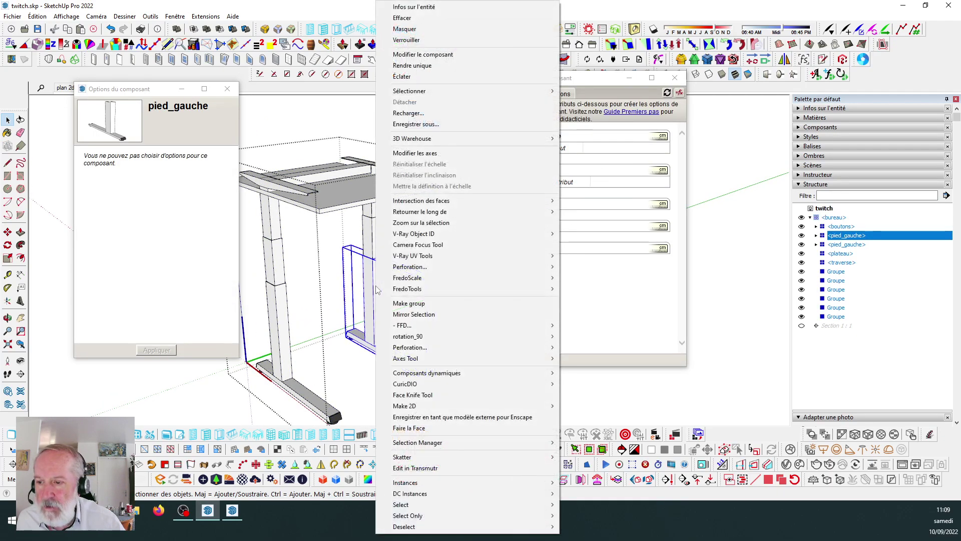
{"action": "left_click", "coordinate": [401, 65]}
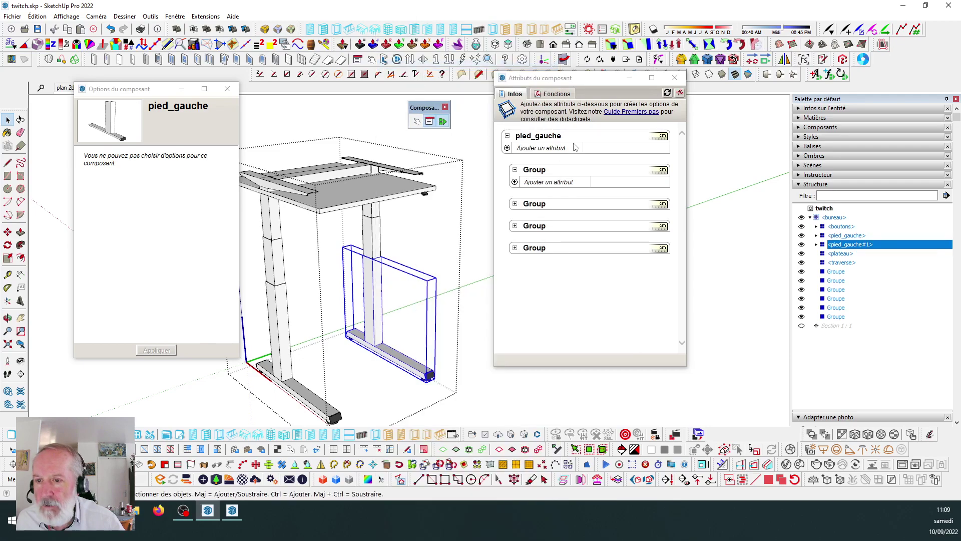
Rename the unique right-hand leg base pied_droit in its component attributes.
{"action": "left_click", "coordinate": [565, 138]}
{"action": "left_click", "coordinate": [517, 240]}
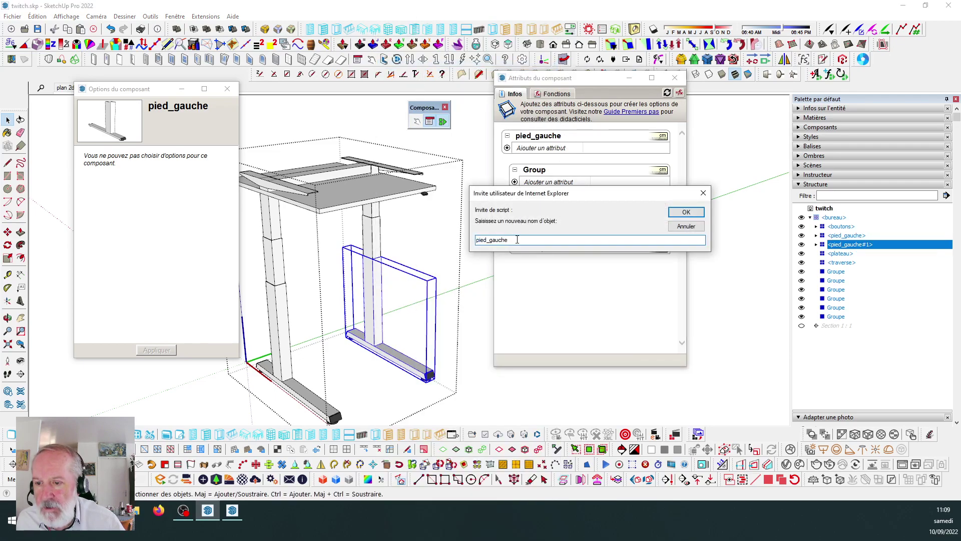
{"action": "left_click_drag", "start_coordinate": [515, 240], "coordinate": [491, 240]}
{"action": "type", "text": "d_d"}
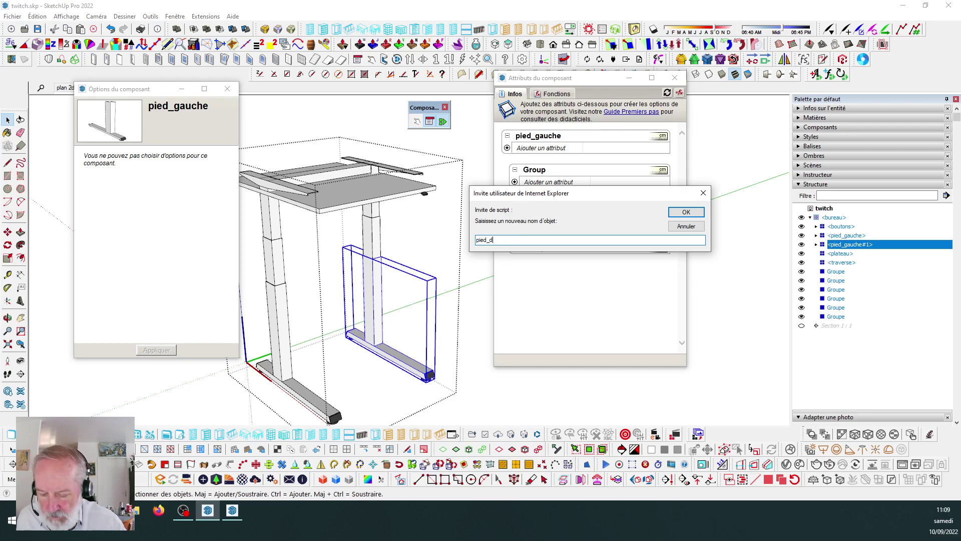
{"action": "type", "text": "roit"}
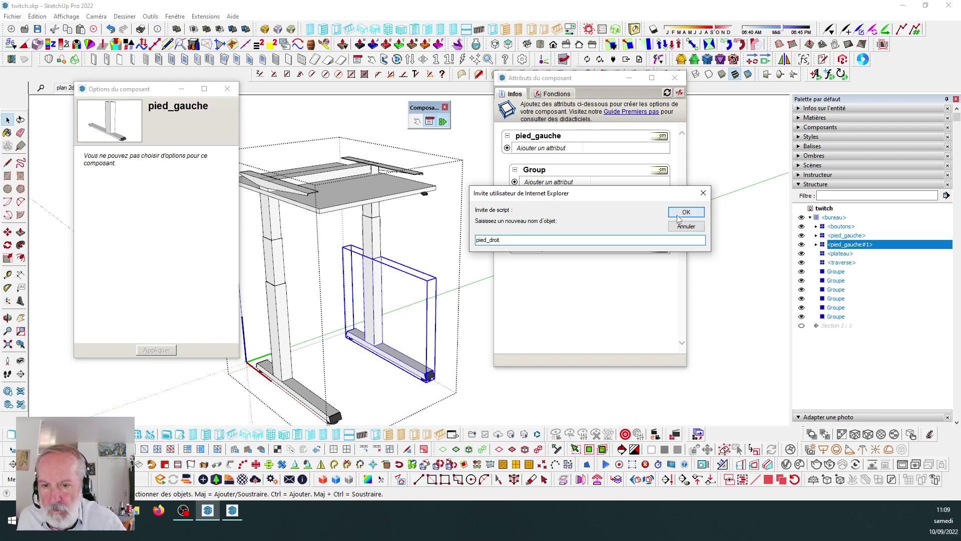
{"action": "left_click", "coordinate": [687, 210]}
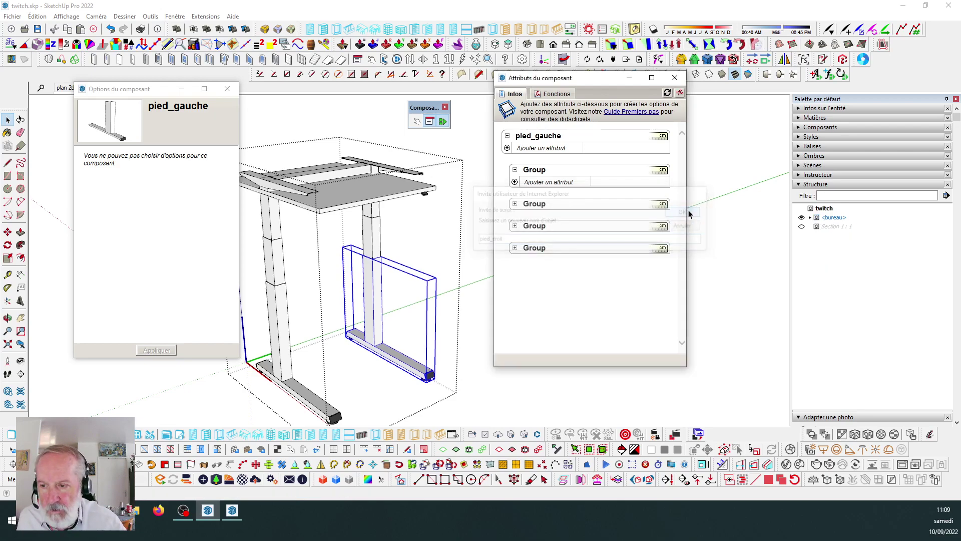
Rename the right leg's middle telescoping section pied_droit01 in its component attributes.
{"action": "left_click", "coordinate": [376, 239]}
{"action": "right_click", "coordinate": [380, 237]}
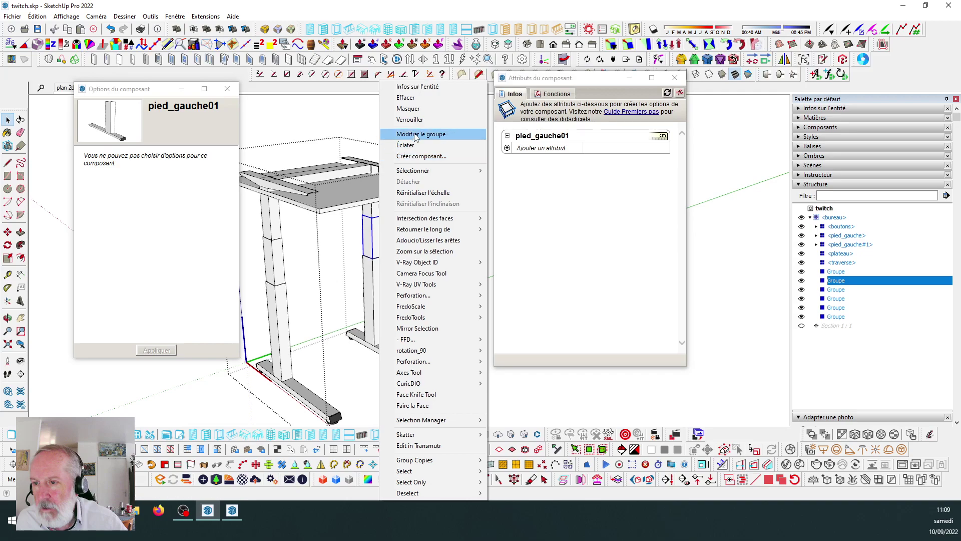
{"action": "left_click", "coordinate": [561, 411]}
{"action": "left_click", "coordinate": [376, 238]}
{"action": "double_click", "coordinate": [376, 238]}
{"action": "left_click", "coordinate": [377, 238]}
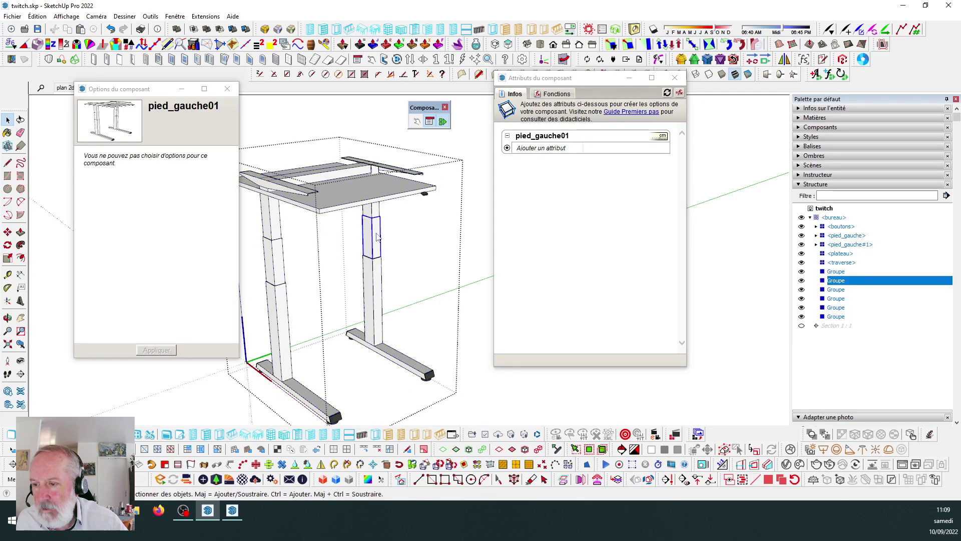
{"action": "right_click", "coordinate": [376, 237]}
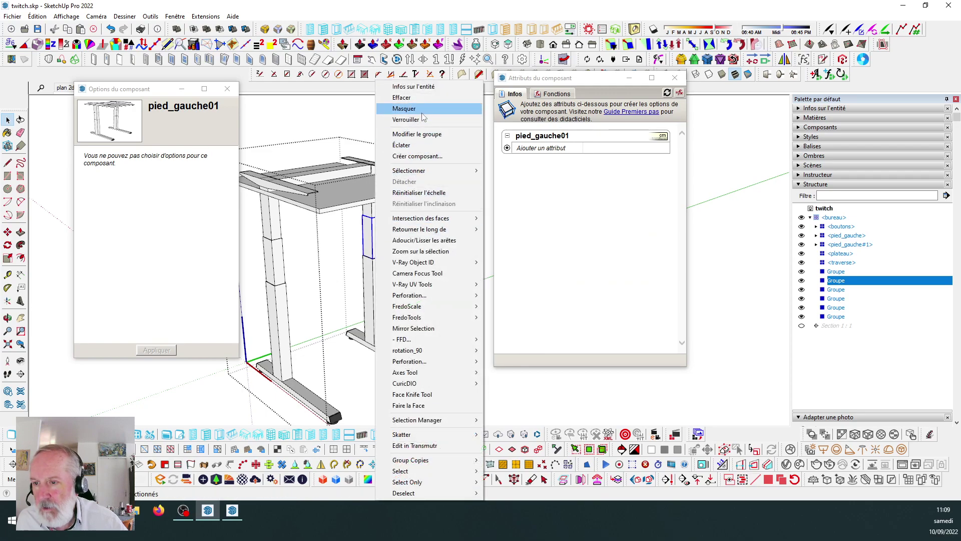
{"action": "left_click", "coordinate": [577, 139]}
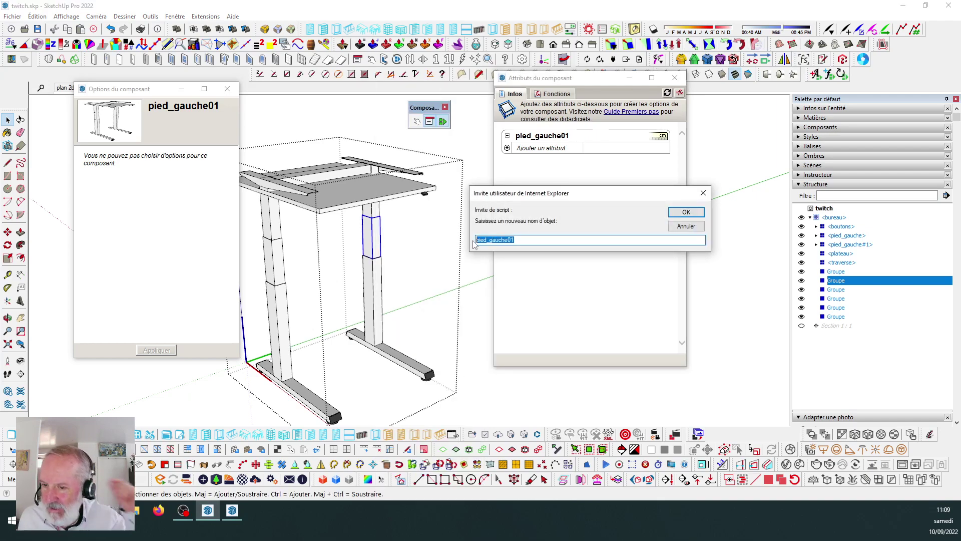
{"action": "left_click_drag", "start_coordinate": [509, 240], "coordinate": [491, 244]}
{"action": "type", "text": "dro"}
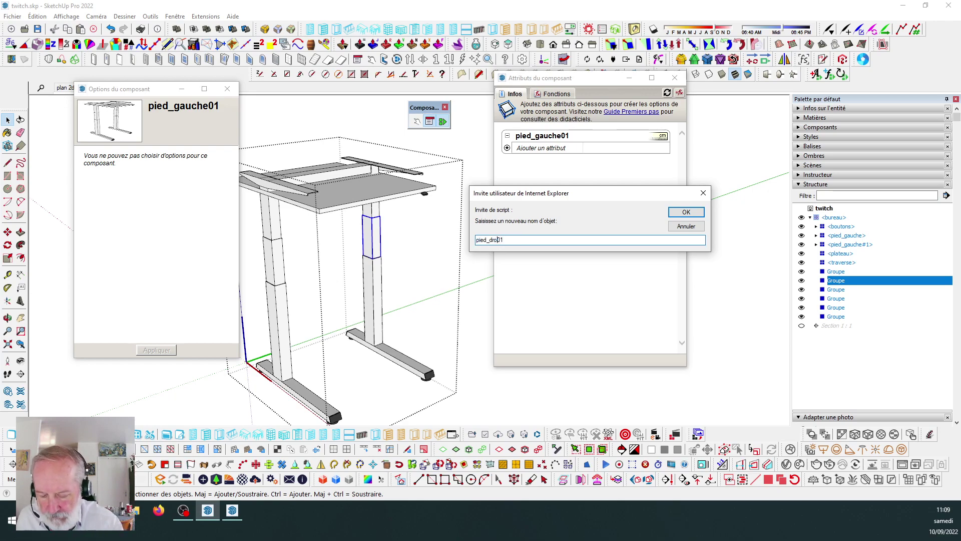
{"action": "left_click", "coordinate": [686, 212]}
Rename the right leg's uppermost telescoping section pied_droit02 in its component attributes.
{"action": "scroll", "coordinate": [371, 220], "scroll_direction": "up", "scroll_amount": 1}
{"action": "left_click", "coordinate": [370, 220]}
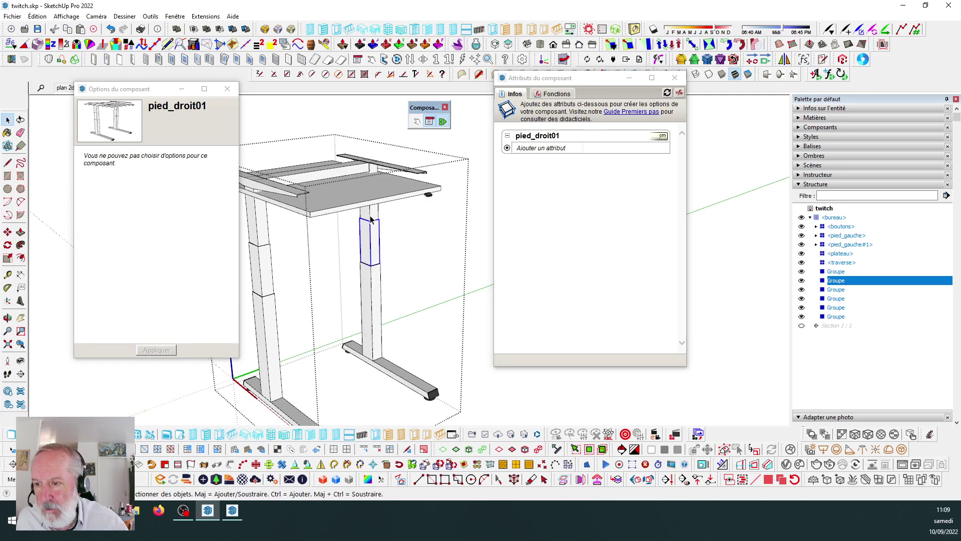
{"action": "double_click", "coordinate": [564, 141]}
{"action": "left_click", "coordinate": [507, 240]}
{"action": "left_click_drag", "start_coordinate": [495, 242], "coordinate": [490, 245]}
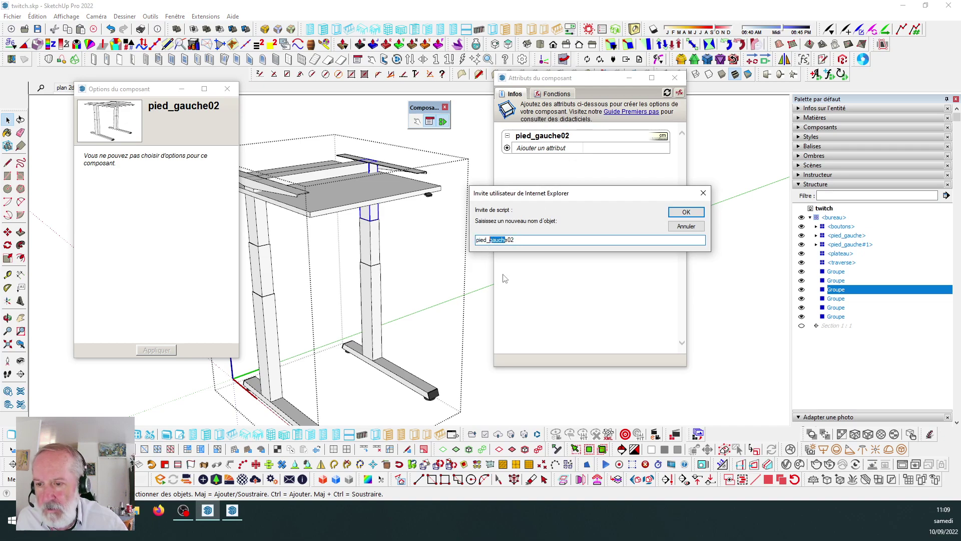
{"action": "type", "text": "droit"}
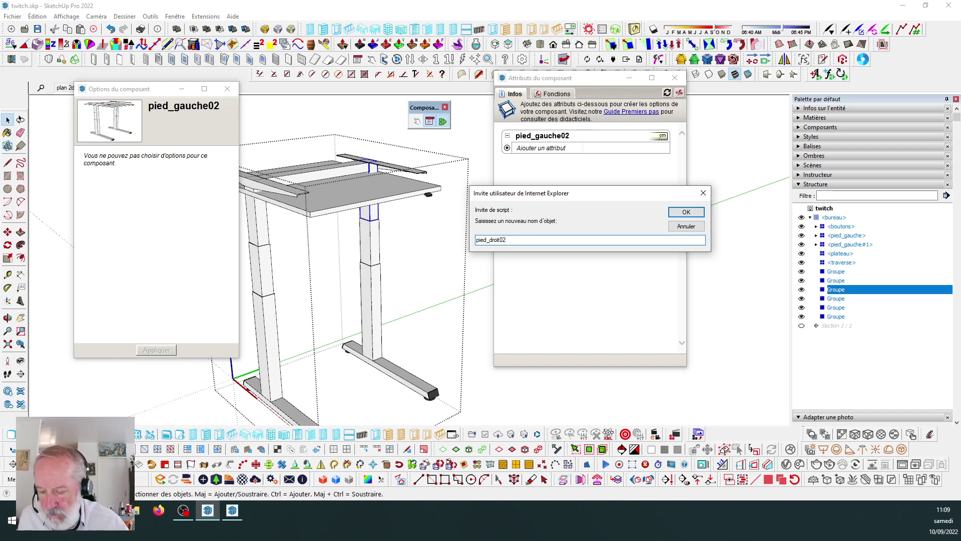
{"action": "left_click", "coordinate": [686, 212]}
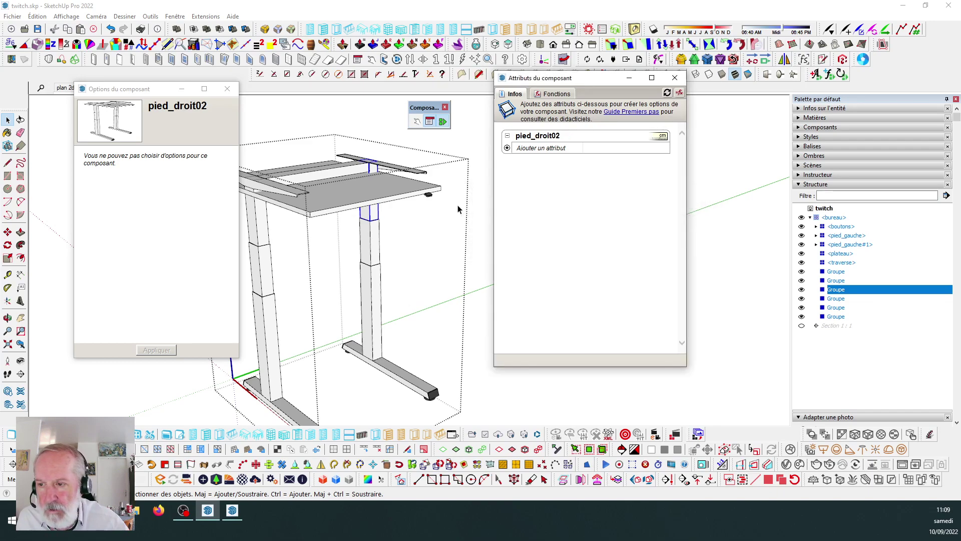
Rename the right leg's top bracket group console_droit in its component attributes.
{"action": "left_click", "coordinate": [402, 168]}
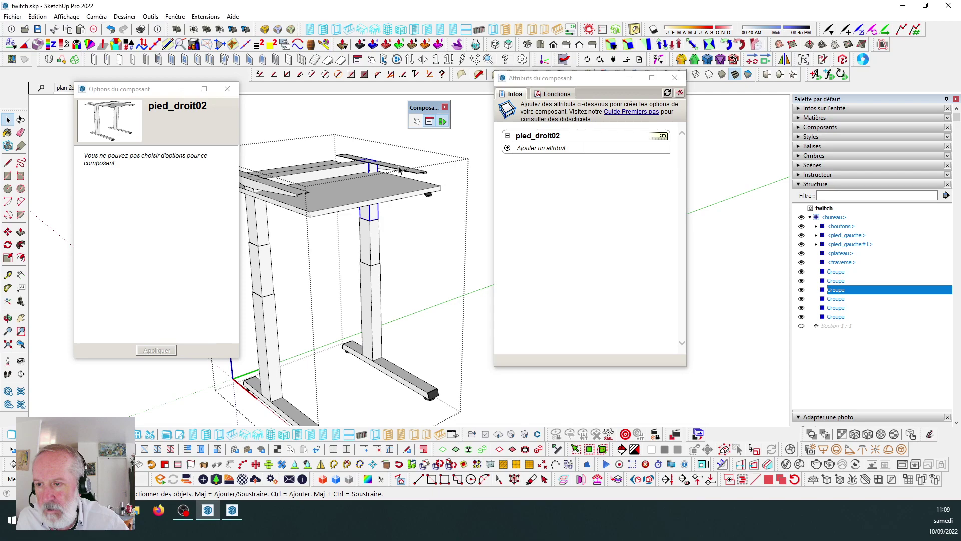
{"action": "left_click", "coordinate": [542, 140]}
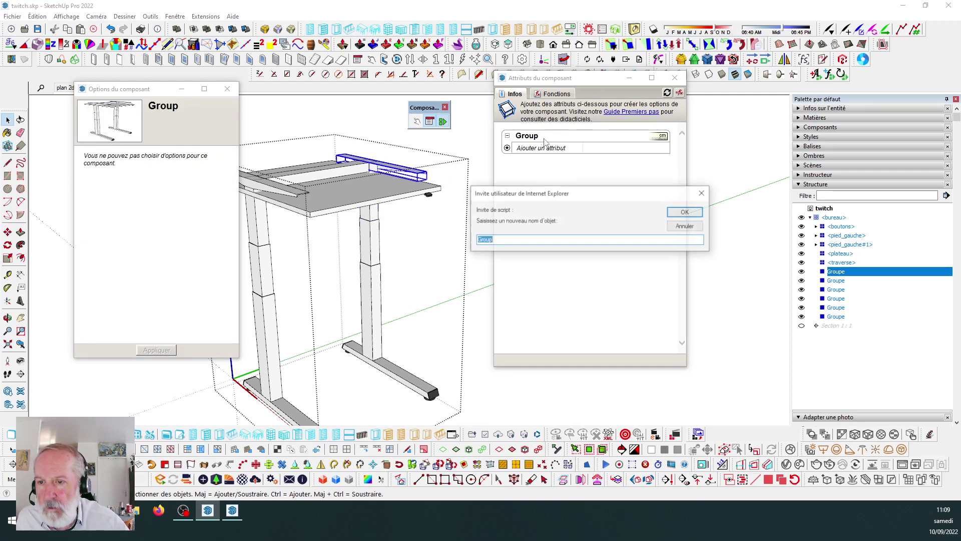
{"action": "type", "text": "console_droit"}
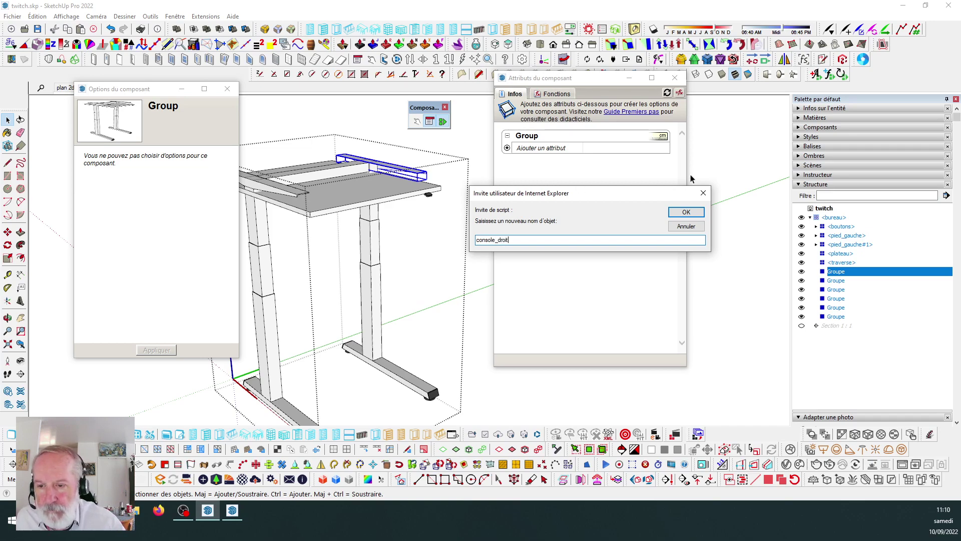
{"action": "left_click", "coordinate": [686, 211]}
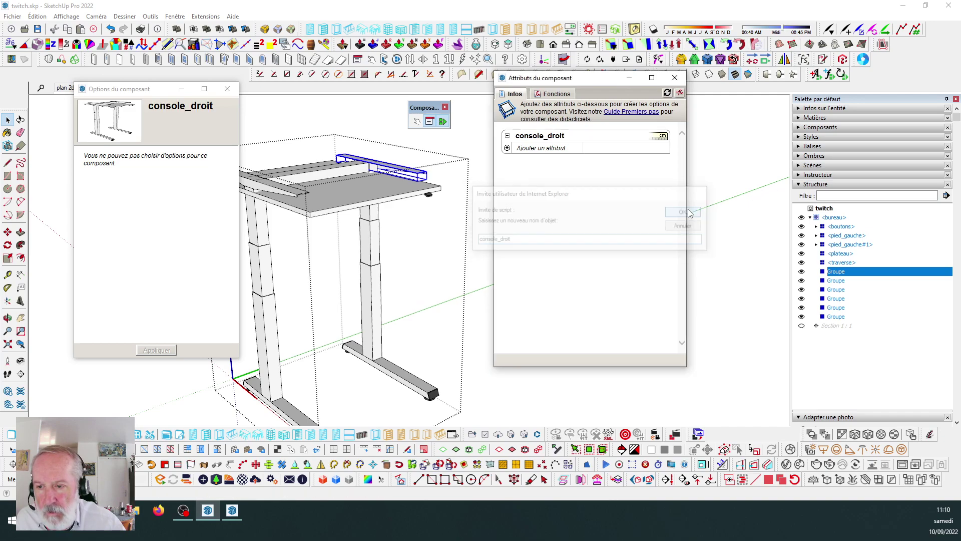
Rename the left leg's top bracket group console_gauche and leave the bureau component's editing context.
{"action": "left_click", "coordinate": [286, 194]}
{"action": "double_click", "coordinate": [545, 138]}
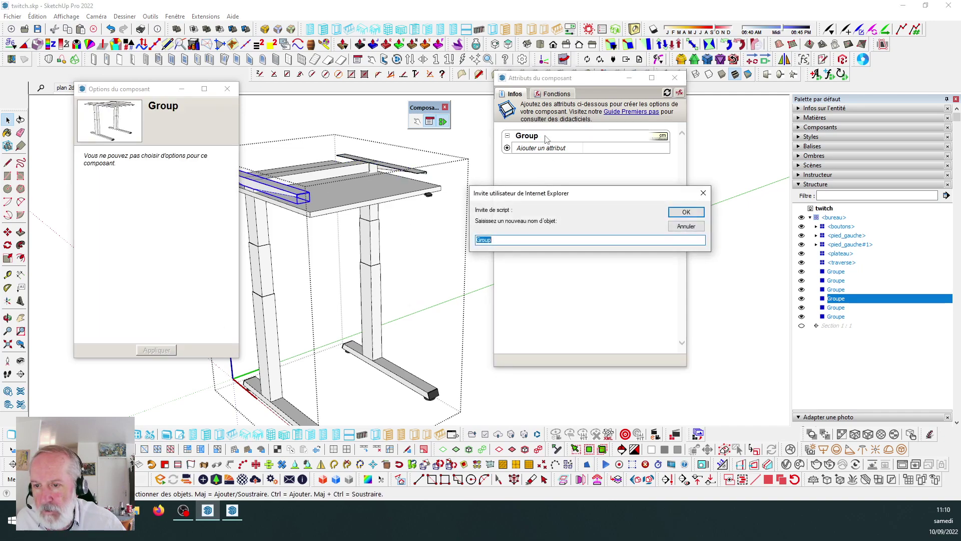
{"action": "type", "text": "console_gauche"}
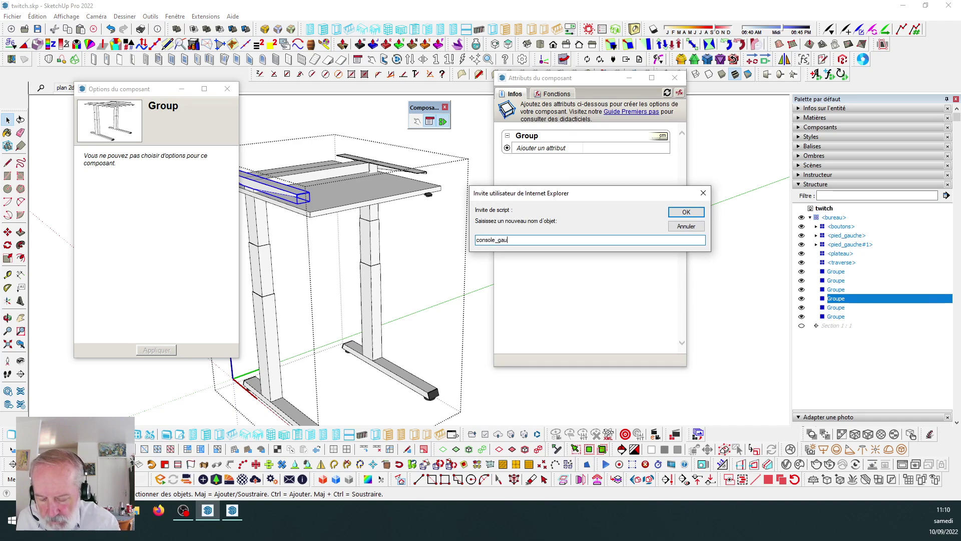
{"action": "left_click", "coordinate": [686, 212]}
{"action": "left_click", "coordinate": [696, 231]}
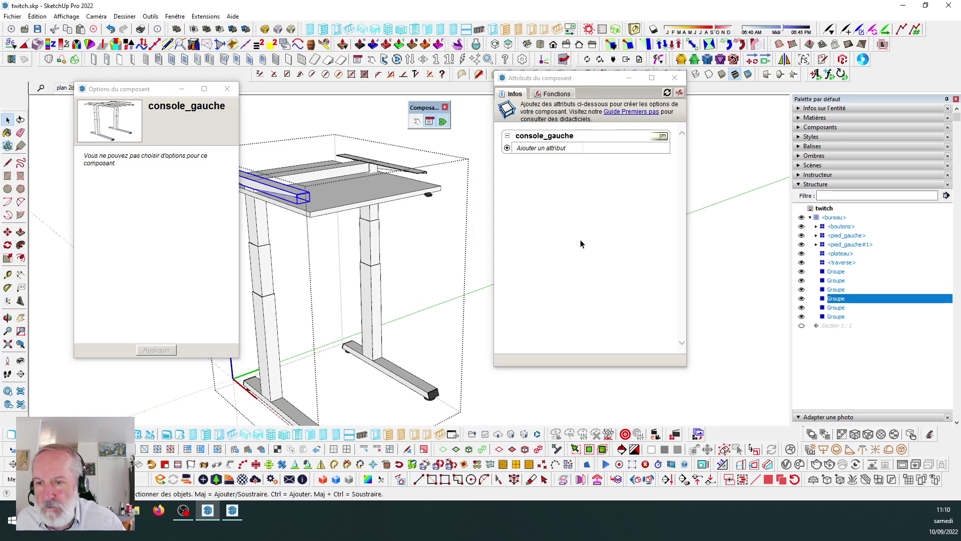
{"action": "left_click", "coordinate": [711, 234]}
Move the component attributes window clear of the model and examine the desk's legs, brackets and top.
{"action": "scroll", "coordinate": [580, 208], "scroll_direction": "down", "scroll_amount": 2}
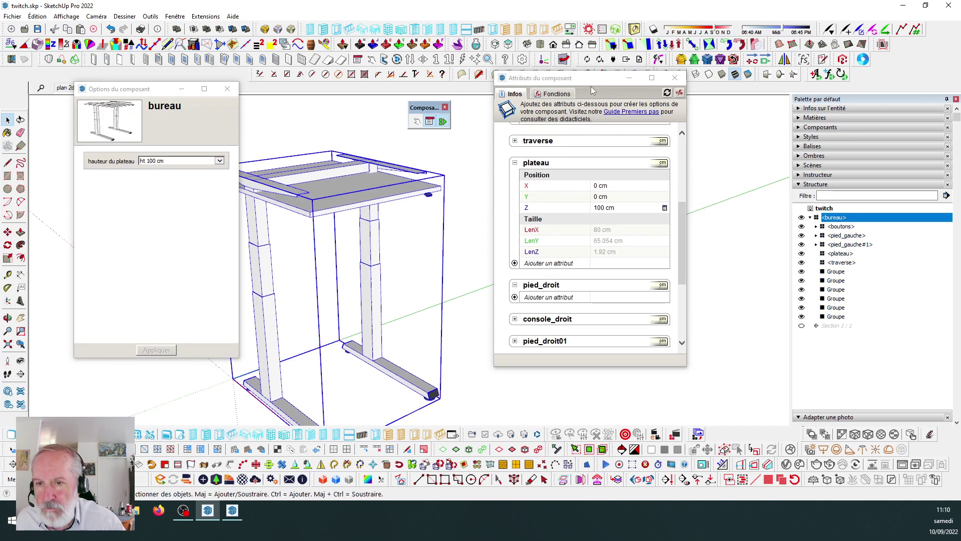
{"action": "left_click_drag", "start_coordinate": [592, 88], "coordinate": [642, 92]}
{"action": "left_click", "coordinate": [500, 246]}
{"action": "scroll", "coordinate": [435, 258], "scroll_direction": "down", "scroll_amount": 4}
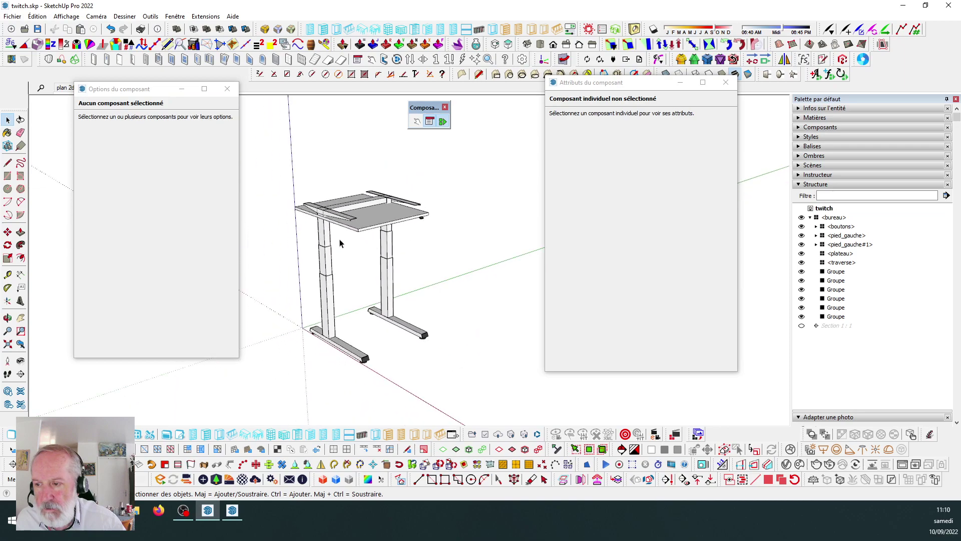
{"action": "scroll", "coordinate": [331, 224], "scroll_direction": "up", "scroll_amount": 3}
{"action": "middle_click_drag", "start_coordinate": [383, 226], "coordinate": [366, 206]}
{"action": "scroll", "coordinate": [367, 206], "scroll_direction": "down", "scroll_amount": 4}
{"action": "scroll", "coordinate": [367, 209], "scroll_direction": "up", "scroll_amount": 3}
{"action": "scroll", "coordinate": [352, 214], "scroll_direction": "up", "scroll_amount": 3}
{"action": "left_click", "coordinate": [334, 215]}
{"action": "scroll", "coordinate": [335, 216], "scroll_direction": "down", "scroll_amount": 3}
{"action": "left_click", "coordinate": [458, 216]}
{"action": "scroll", "coordinate": [458, 216], "scroll_direction": "up", "scroll_amount": 1}
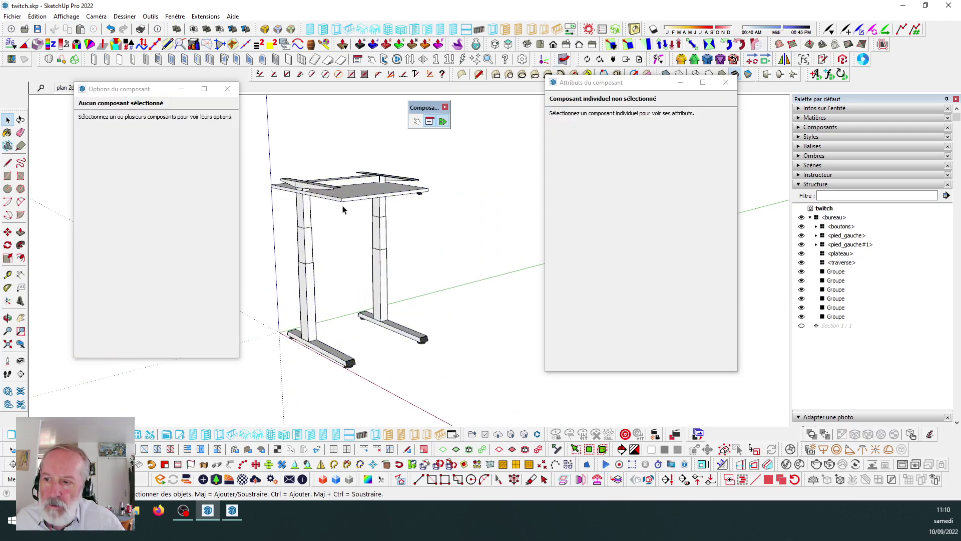
{"action": "scroll", "coordinate": [419, 207], "scroll_direction": "down", "scroll_amount": 1}
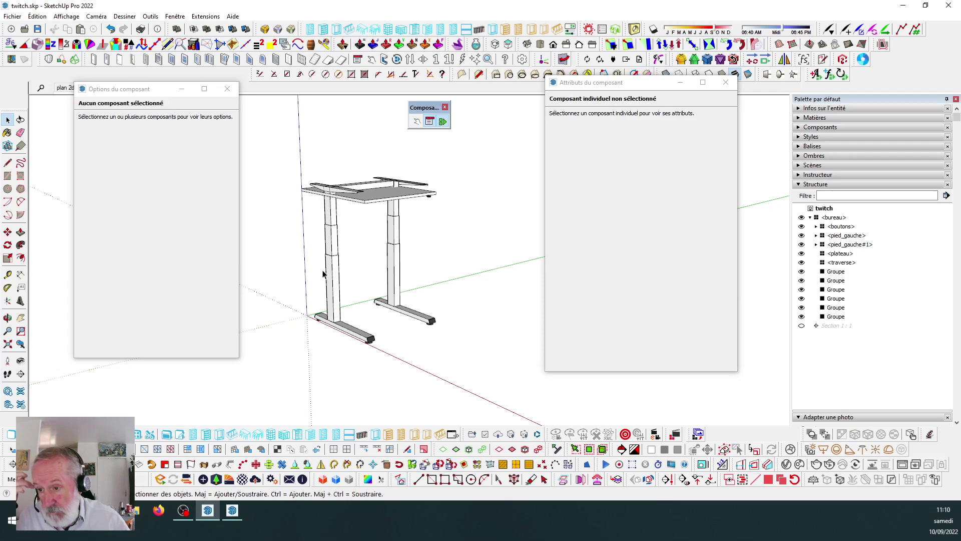
{"action": "scroll", "coordinate": [366, 233], "scroll_direction": "up", "scroll_amount": 3}
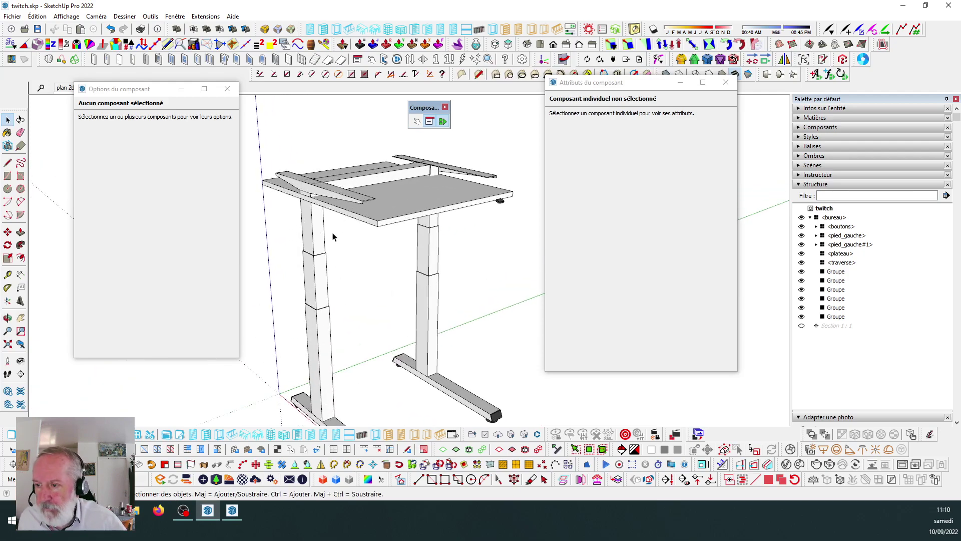
Select the bureau component and collapse the plateau section in its component attributes.
{"action": "left_click", "coordinate": [321, 237]}
{"action": "scroll", "coordinate": [322, 238], "scroll_direction": "down", "scroll_amount": 1}
{"action": "scroll", "coordinate": [326, 242], "scroll_direction": "down", "scroll_amount": 1}
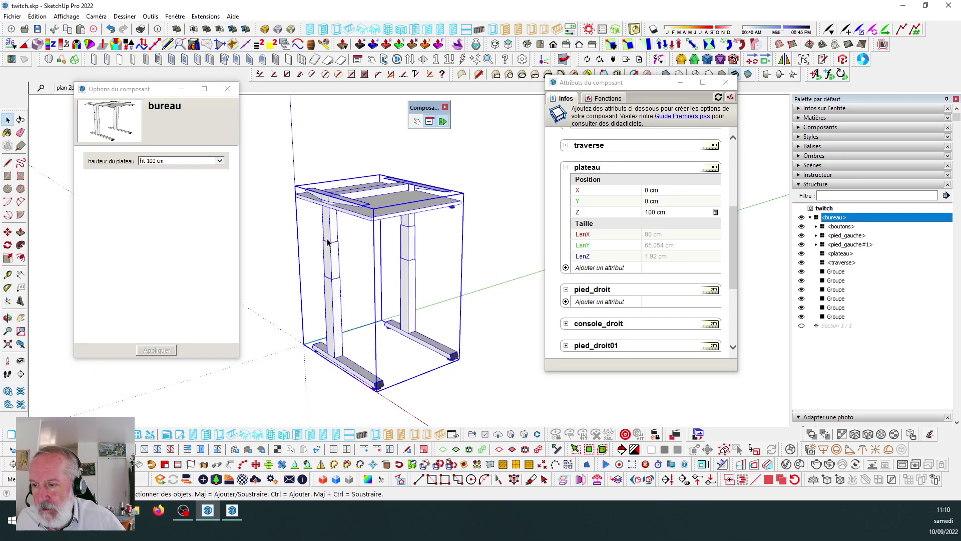
{"action": "left_click", "coordinate": [566, 167]}
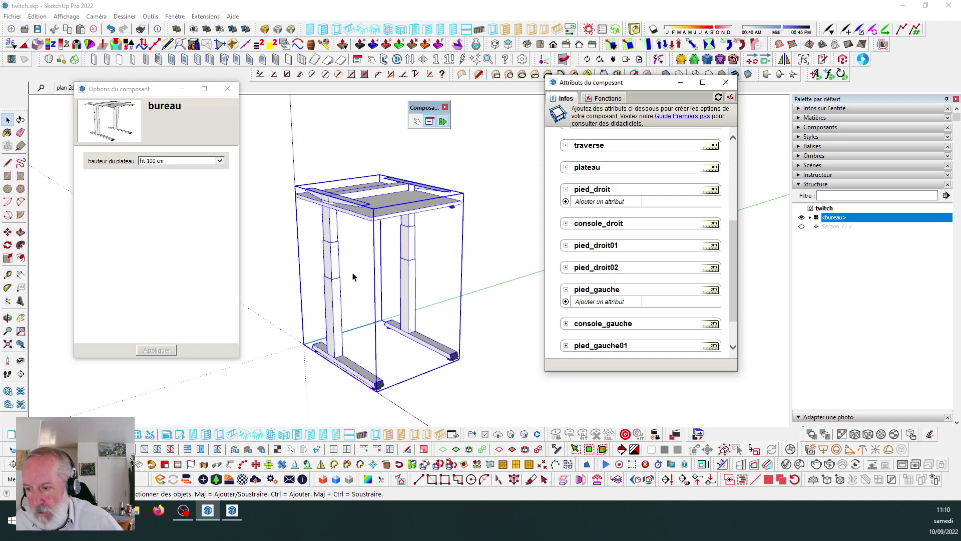
{"action": "scroll", "coordinate": [357, 275], "scroll_direction": "down", "scroll_amount": 2}
{"action": "scroll", "coordinate": [338, 265], "scroll_direction": "up", "scroll_amount": 2}
{"action": "scroll", "coordinate": [347, 242], "scroll_direction": "down", "scroll_amount": 3}
{"action": "scroll", "coordinate": [353, 231], "scroll_direction": "up", "scroll_amount": 4}
{"action": "scroll", "coordinate": [338, 255], "scroll_direction": "down", "scroll_amount": 1}
Select both telescoping sections of the left leg together inside bureau and reopen the component attributes window.
{"action": "double_click", "coordinate": [340, 255]}
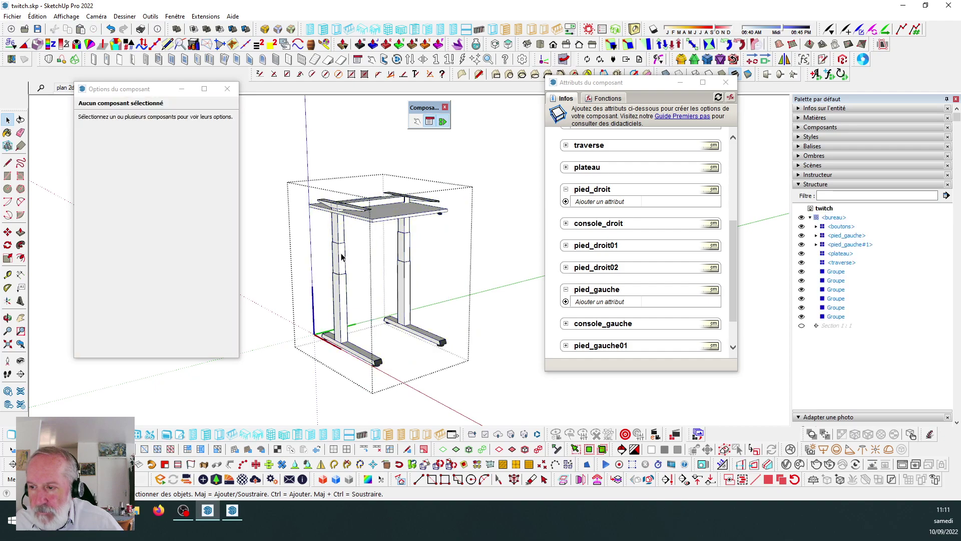
{"action": "left_click", "coordinate": [342, 257]}
{"action": "scroll", "coordinate": [348, 238], "scroll_direction": "down", "scroll_amount": 2}
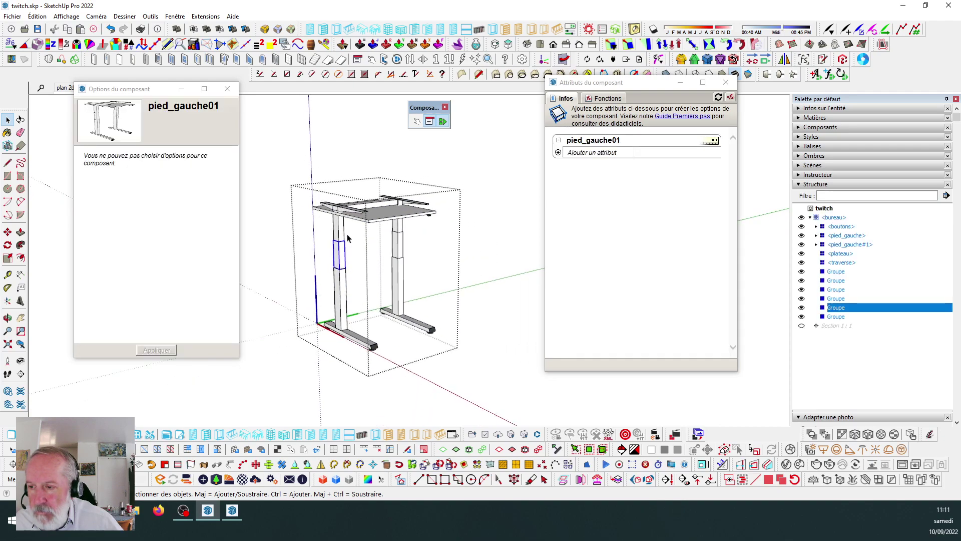
{"action": "left_click", "coordinate": [344, 235], "text": "ctrl"}
{"action": "middle_click_drag", "start_coordinate": [363, 188], "coordinate": [352, 206]}
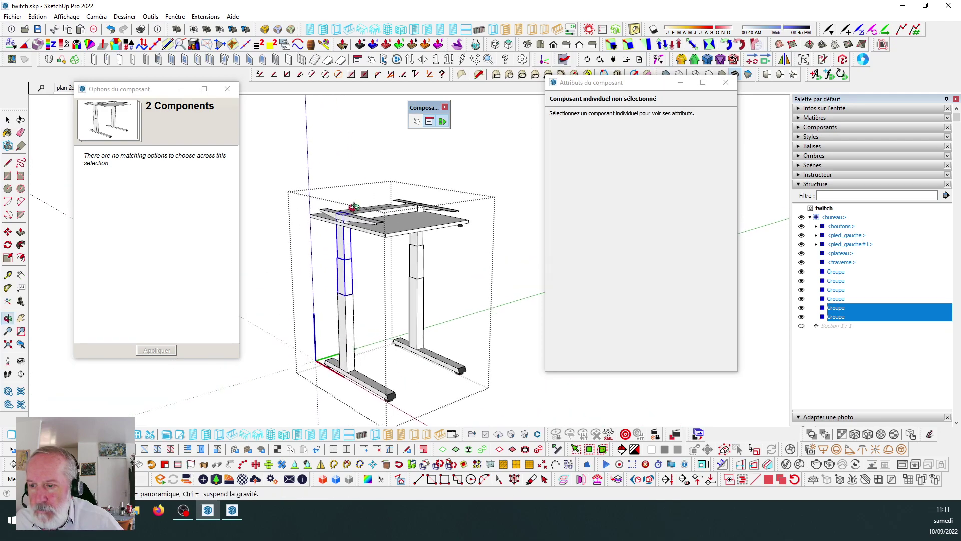
{"action": "scroll", "coordinate": [328, 211], "scroll_direction": "down", "scroll_amount": 1}
{"action": "left_click_drag", "start_coordinate": [616, 95], "coordinate": [652, 98]}
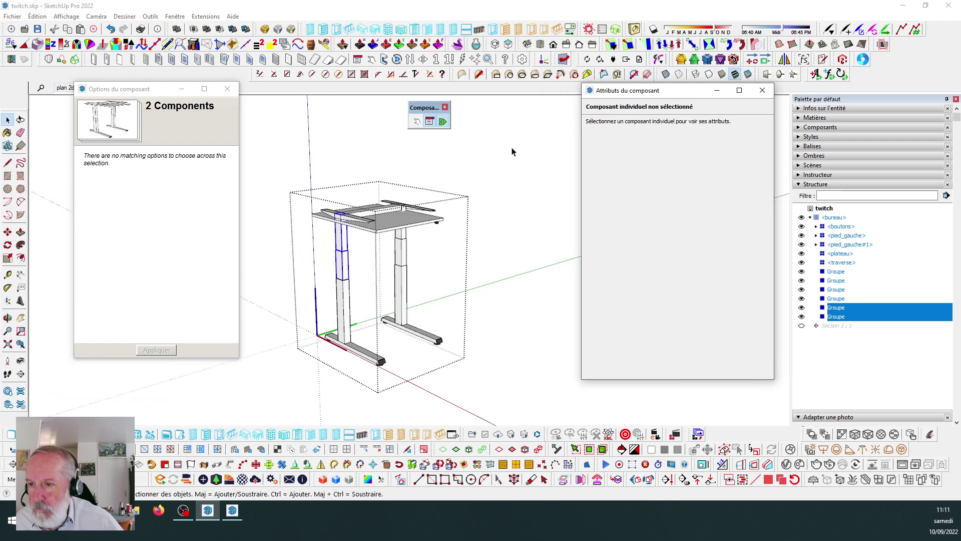
{"action": "left_click", "coordinate": [442, 122]}
{"action": "left_click", "coordinate": [442, 122]}
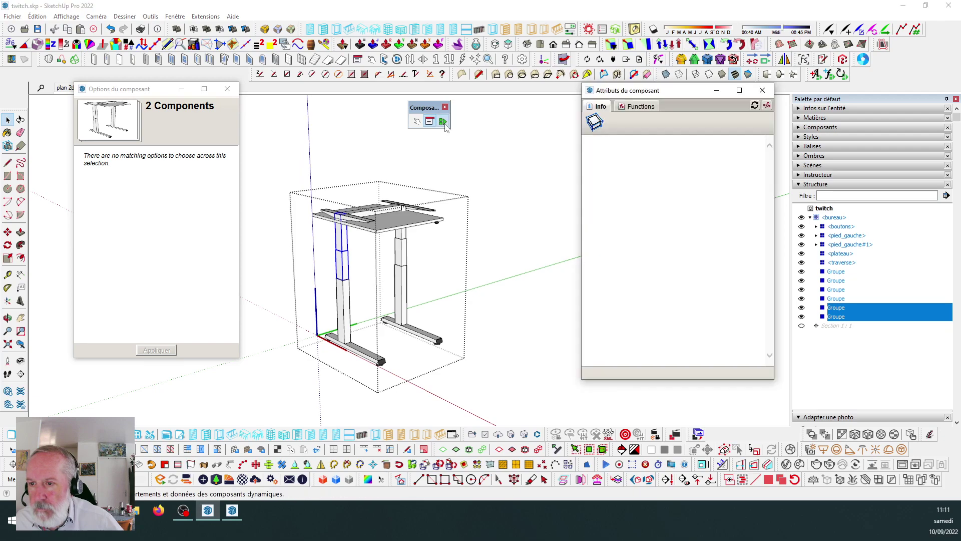
Check the attributes of the left leg's middle telescoping section, and return to the whole bureau component.
{"action": "left_click", "coordinate": [358, 260]}
{"action": "double_click", "coordinate": [347, 268]}
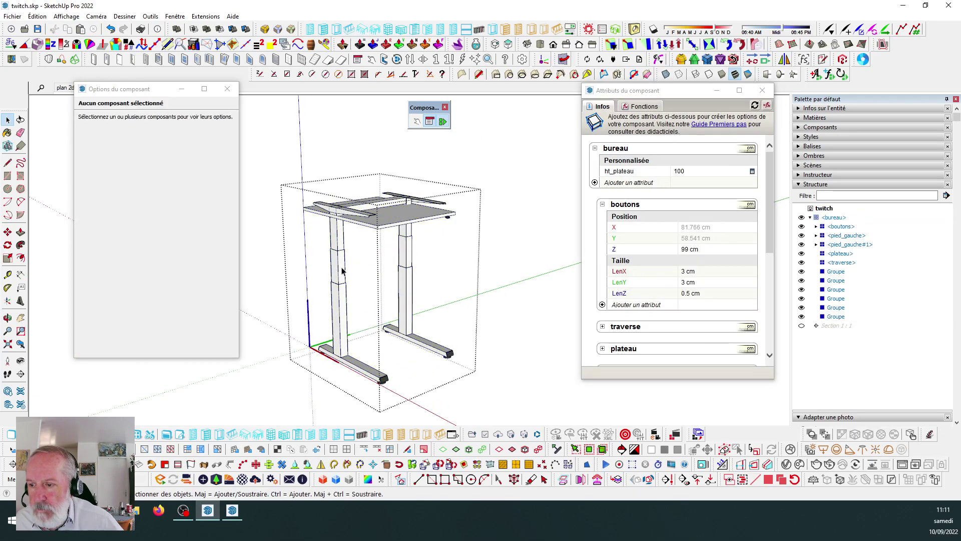
{"action": "left_click", "coordinate": [345, 269]}
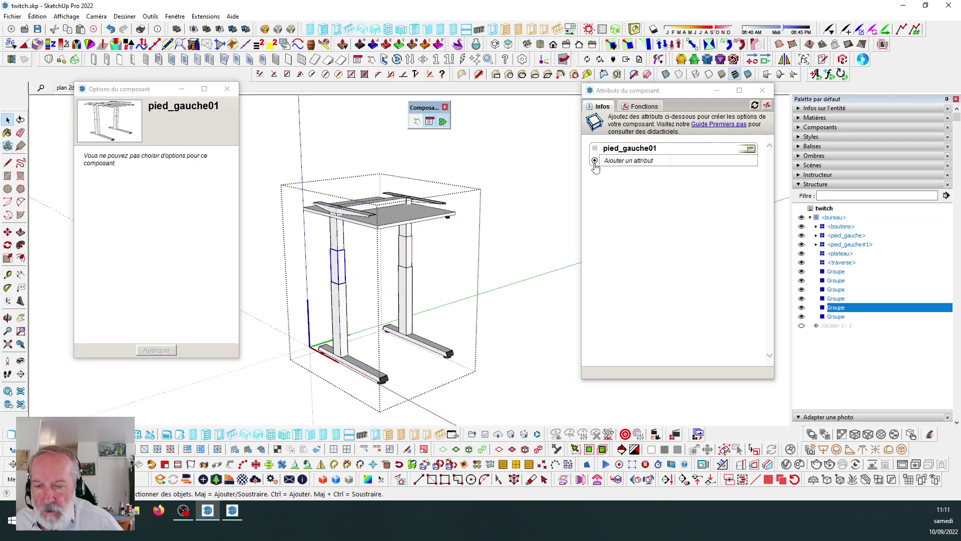
{"action": "key", "text": "Escape"}
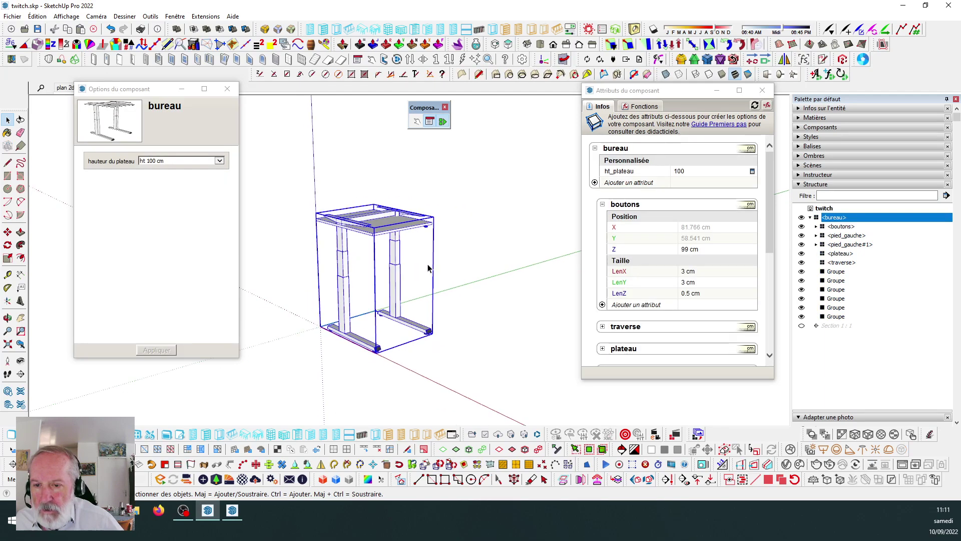
Add the full set of Position attributes to pied_droit01 in bureau's component attributes.
{"action": "left_click_drag", "start_coordinate": [770, 198], "coordinate": [767, 273]}
{"action": "left_click", "coordinate": [602, 261]}
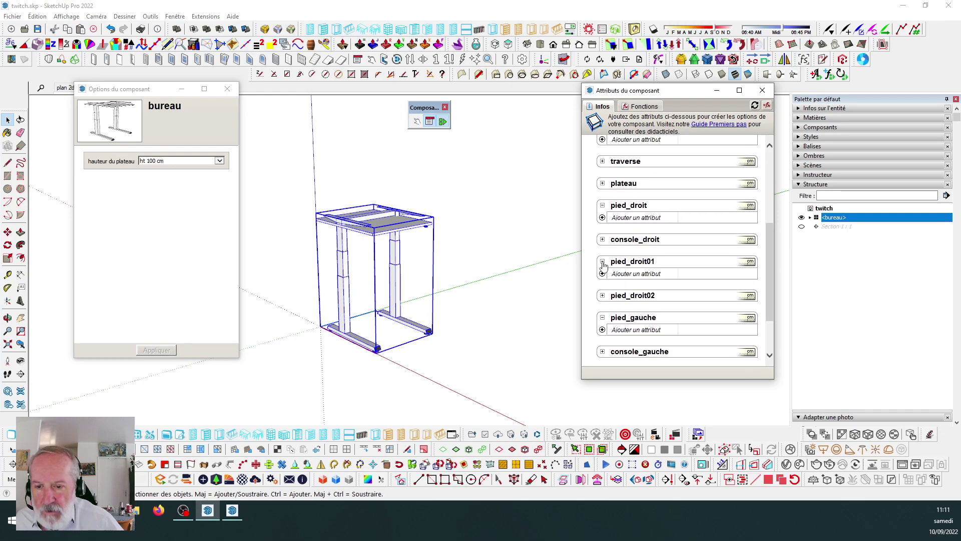
{"action": "left_click", "coordinate": [602, 273]}
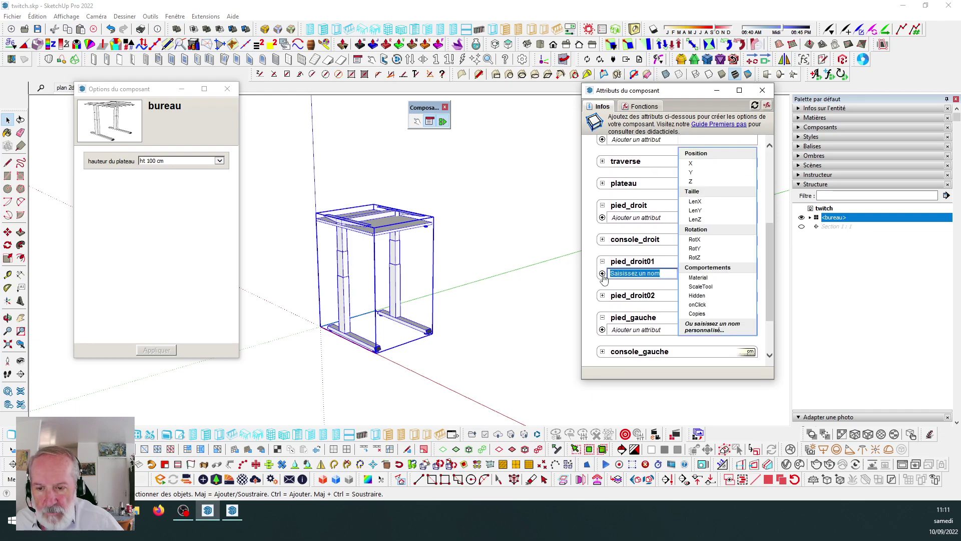
{"action": "left_click", "coordinate": [706, 154]}
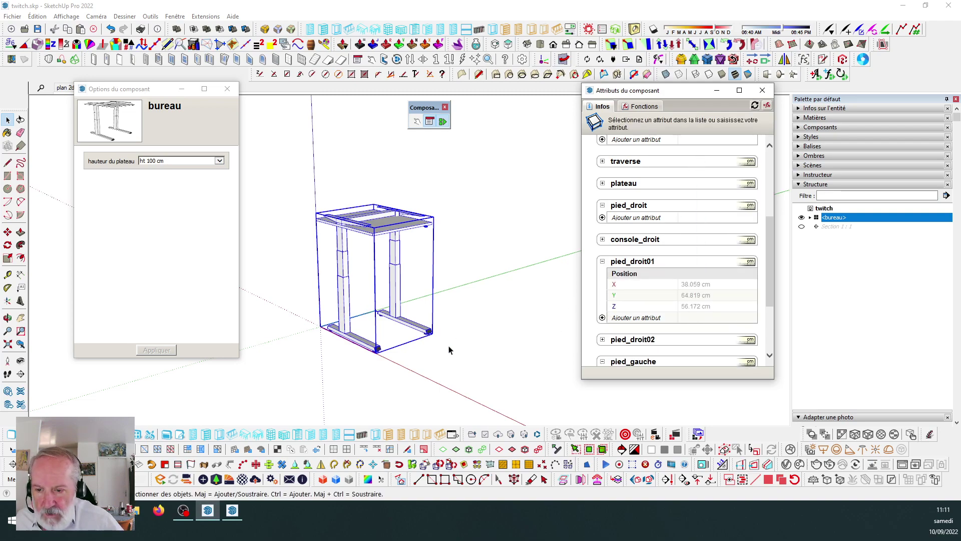
{"action": "left_click", "coordinate": [720, 307]}
{"action": "left_click", "coordinate": [729, 305]}
{"action": "left_click_drag", "start_coordinate": [733, 306], "coordinate": [629, 321]}
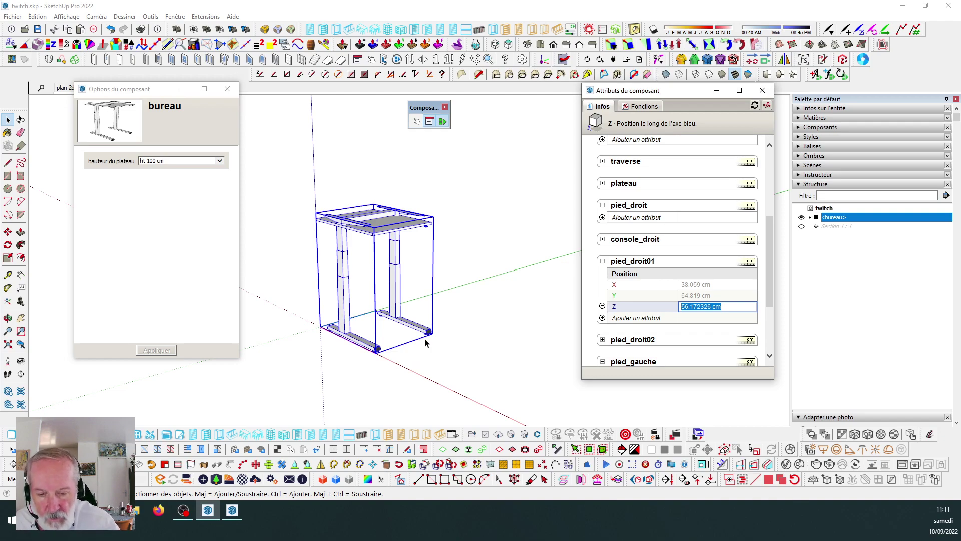
{"action": "type", "text": "="}
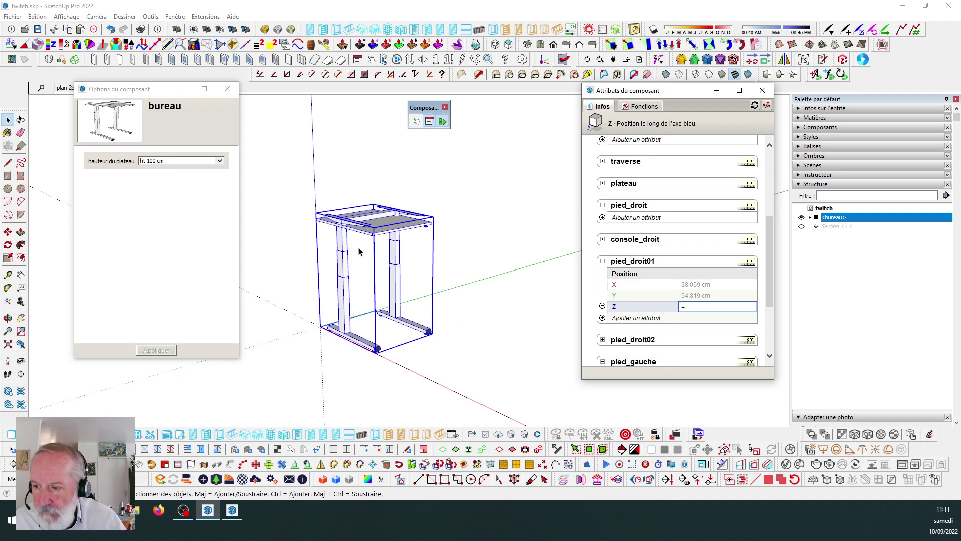
Inside bureau, check which names the left leg's upper section and its bracket carry, and return to the whole bureau component.
{"action": "scroll", "coordinate": [331, 231], "scroll_direction": "up", "scroll_amount": 2}
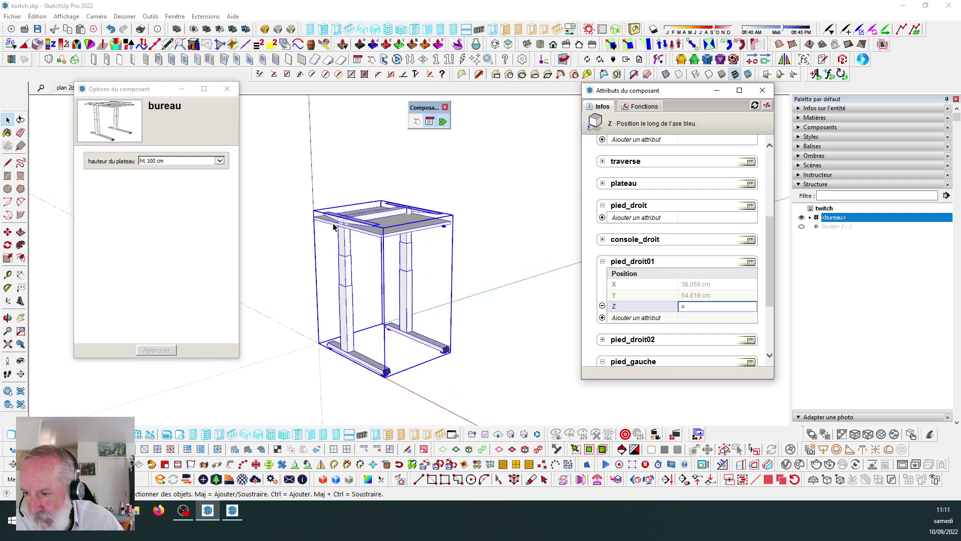
{"action": "scroll", "coordinate": [337, 216], "scroll_direction": "up", "scroll_amount": 2}
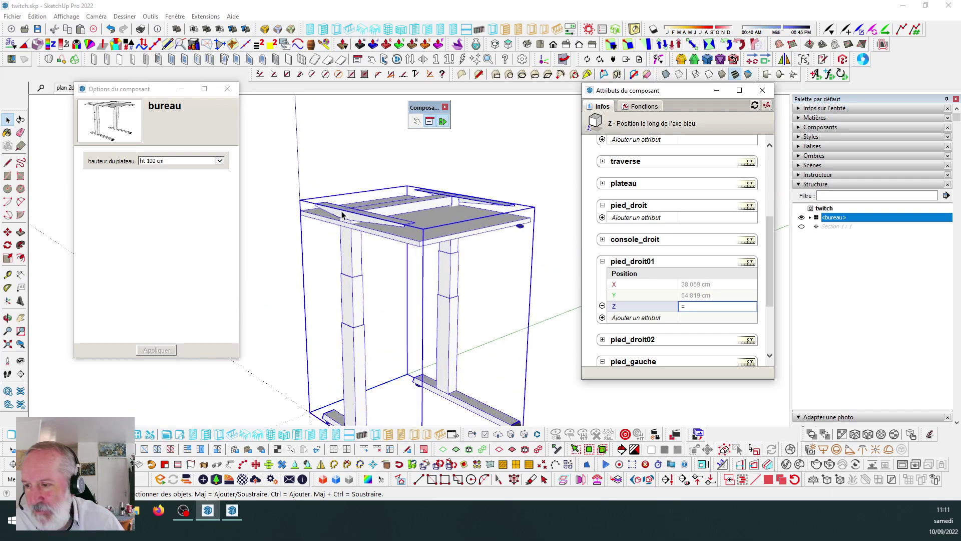
{"action": "left_click", "coordinate": [338, 215]}
{"action": "double_click", "coordinate": [339, 216]}
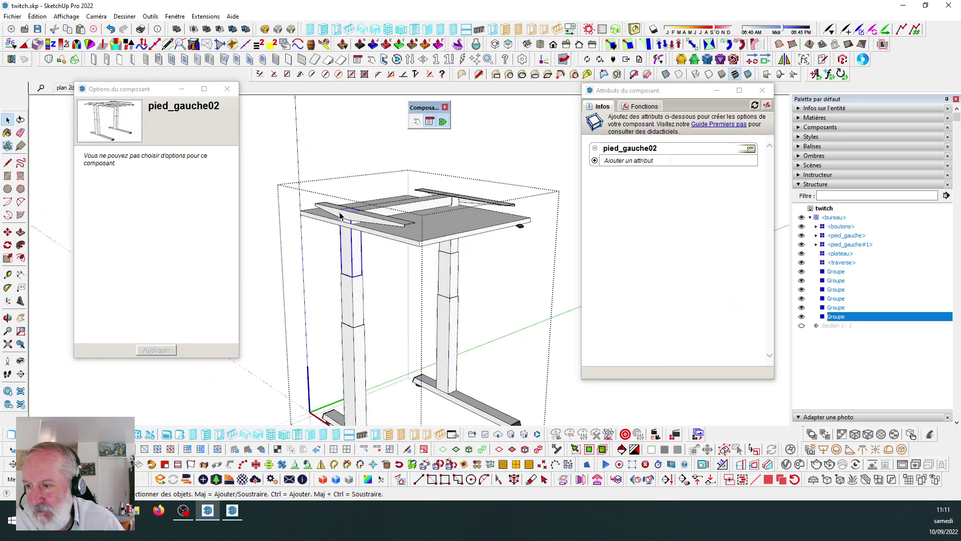
{"action": "left_click", "coordinate": [336, 214]}
{"action": "scroll", "coordinate": [349, 206], "scroll_direction": "down", "scroll_amount": 3}
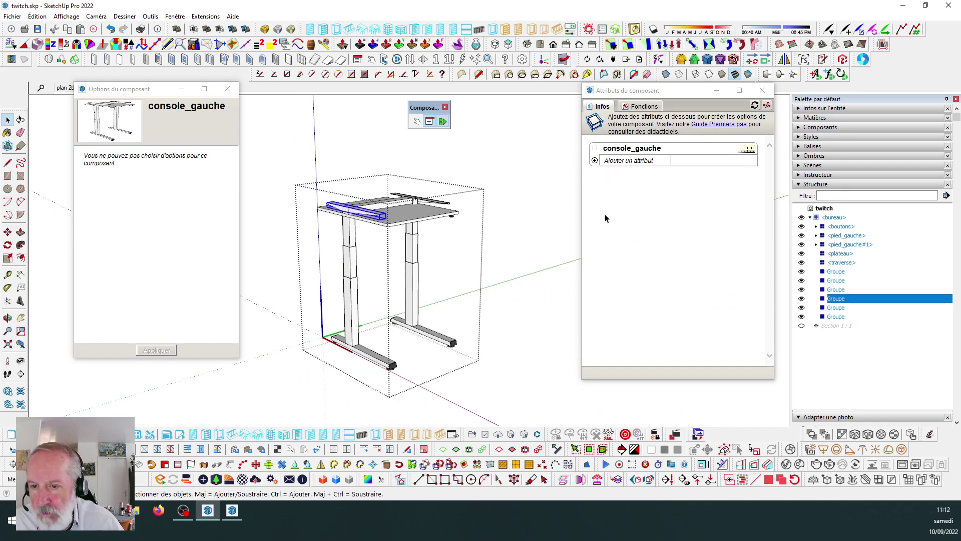
{"action": "key", "text": "Escape"}
Add the full set of Position attributes to console_gauche in bureau's component attributes.
{"action": "left_click_drag", "start_coordinate": [770, 201], "coordinate": [773, 306]}
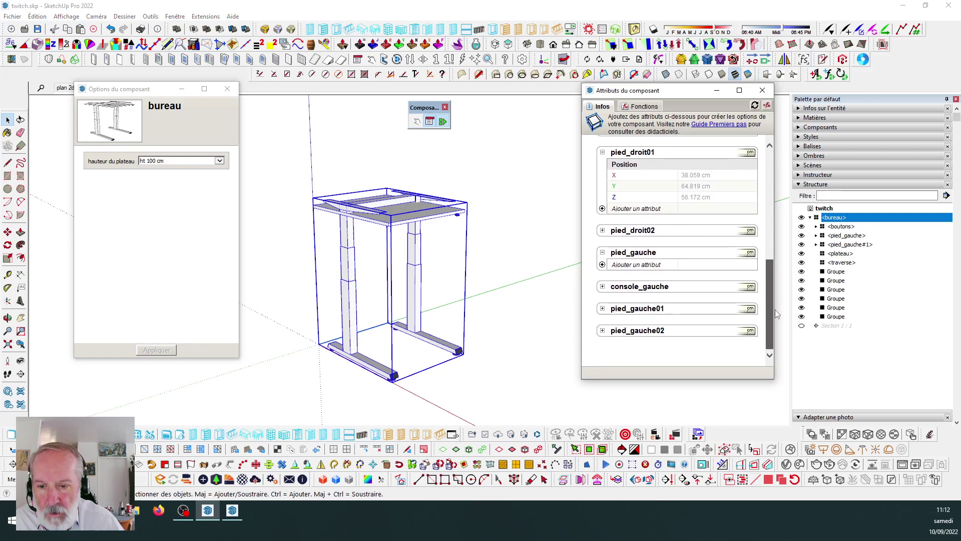
{"action": "left_click", "coordinate": [602, 287]}
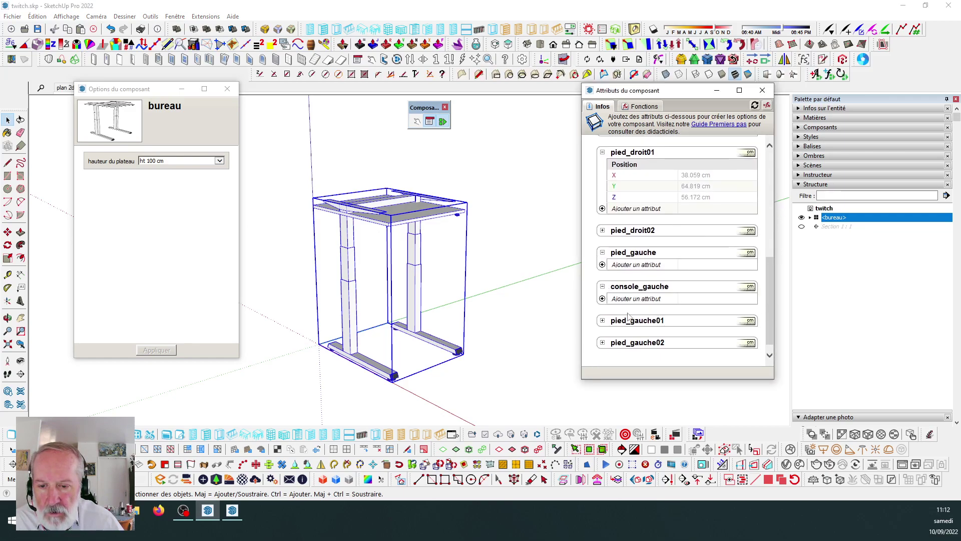
{"action": "left_click", "coordinate": [602, 298]}
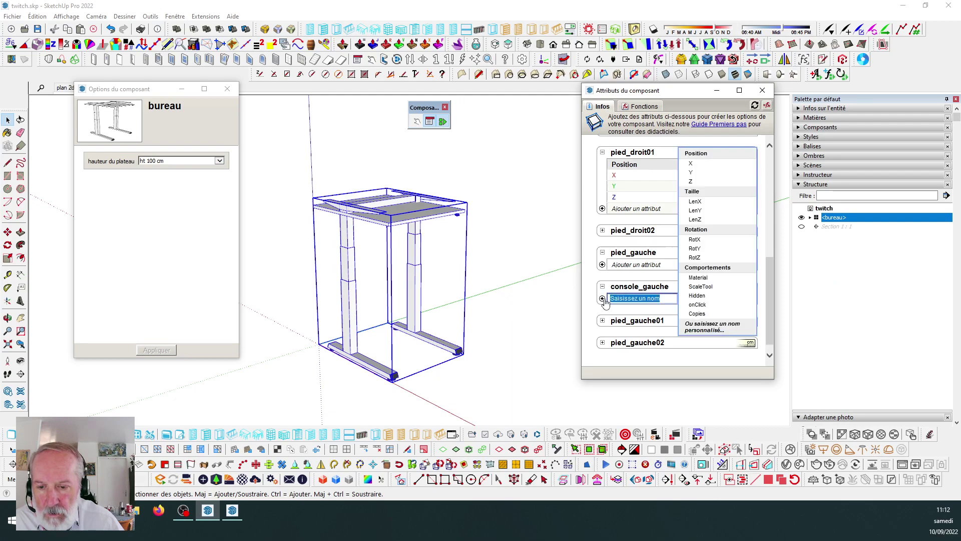
{"action": "left_click", "coordinate": [697, 153]}
{"action": "scroll", "coordinate": [764, 266], "scroll_direction": "down", "scroll_amount": 1}
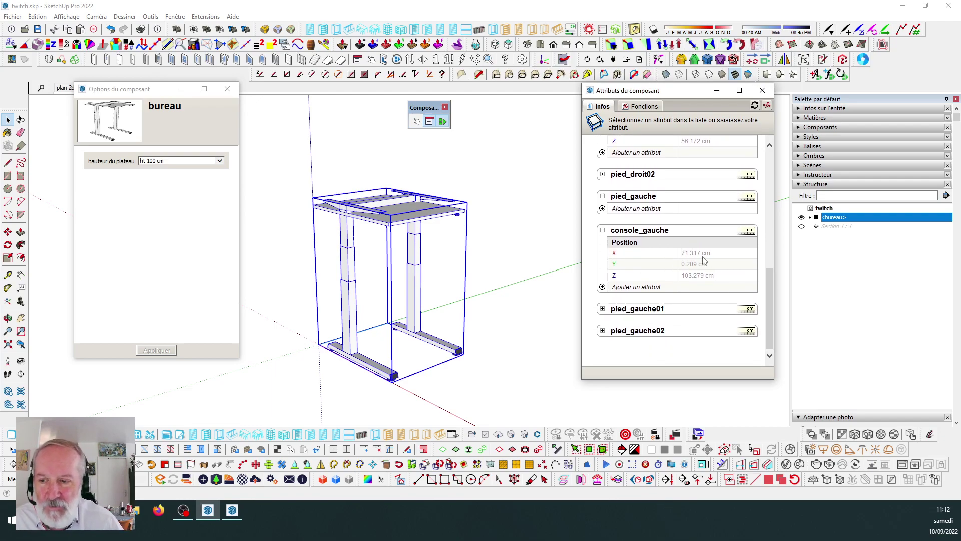
{"action": "left_click", "coordinate": [733, 253]}
{"action": "left_click", "coordinate": [733, 252]}
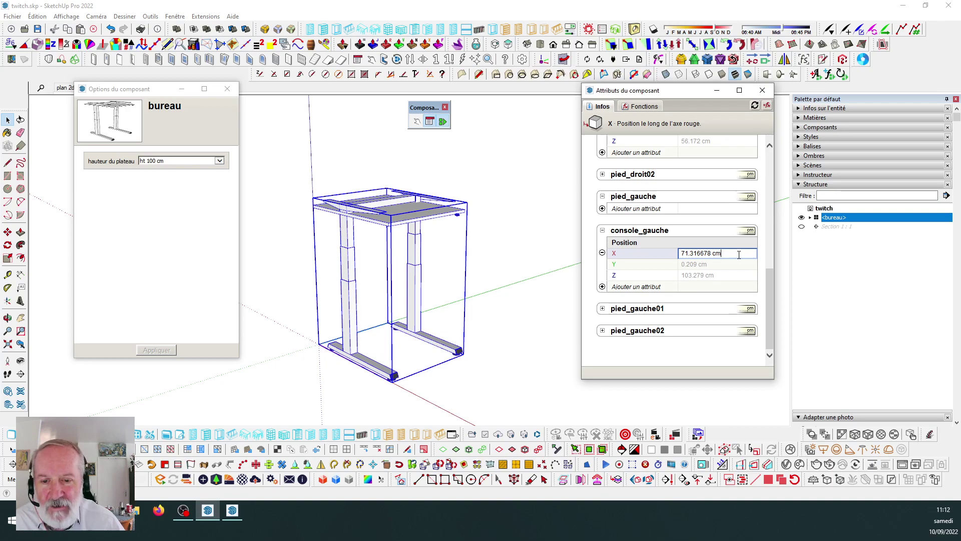
{"action": "left_click_drag", "start_coordinate": [731, 254], "coordinate": [668, 254]}
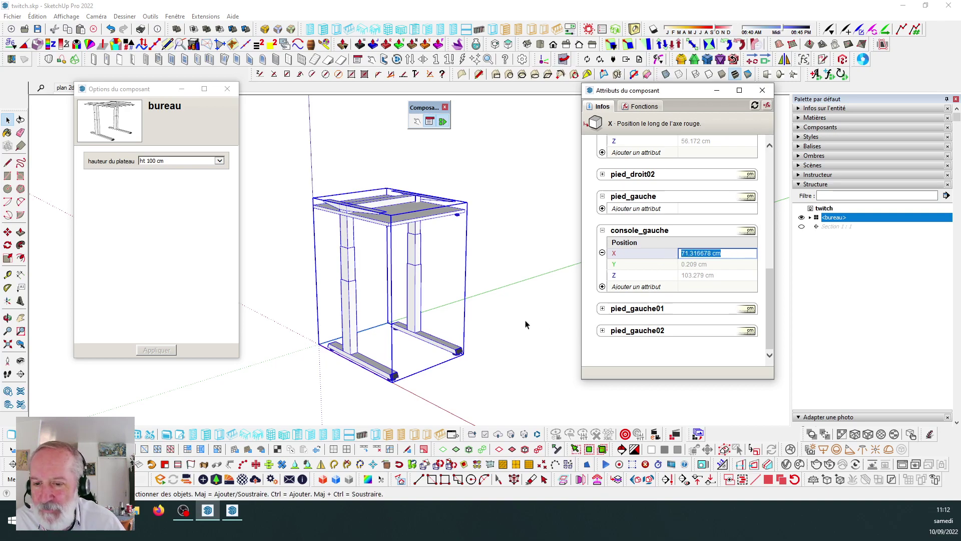
Set console_gauche's Z position to the formula =bureau!ht_plateau, referencing the desk's height attribute.
{"action": "left_click", "coordinate": [722, 277]}
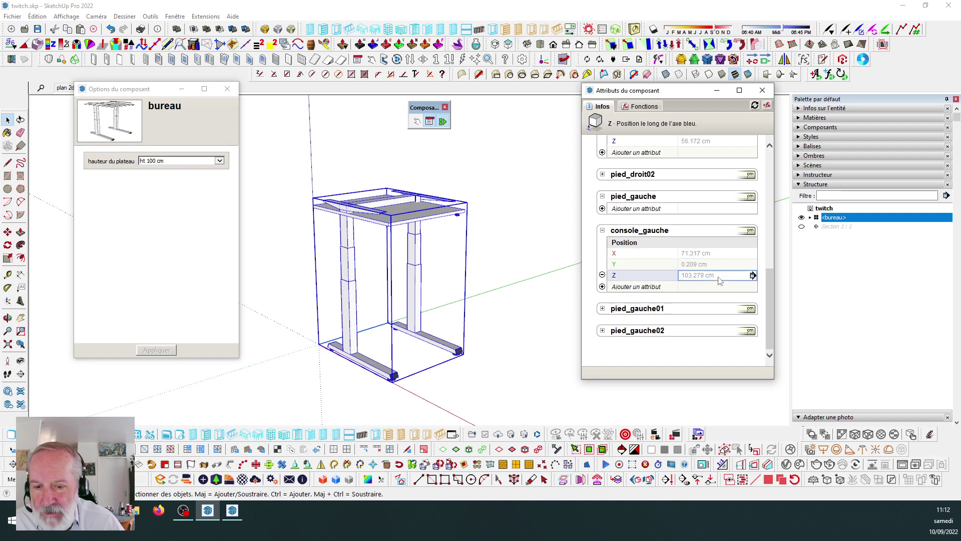
{"action": "left_click", "coordinate": [739, 275]}
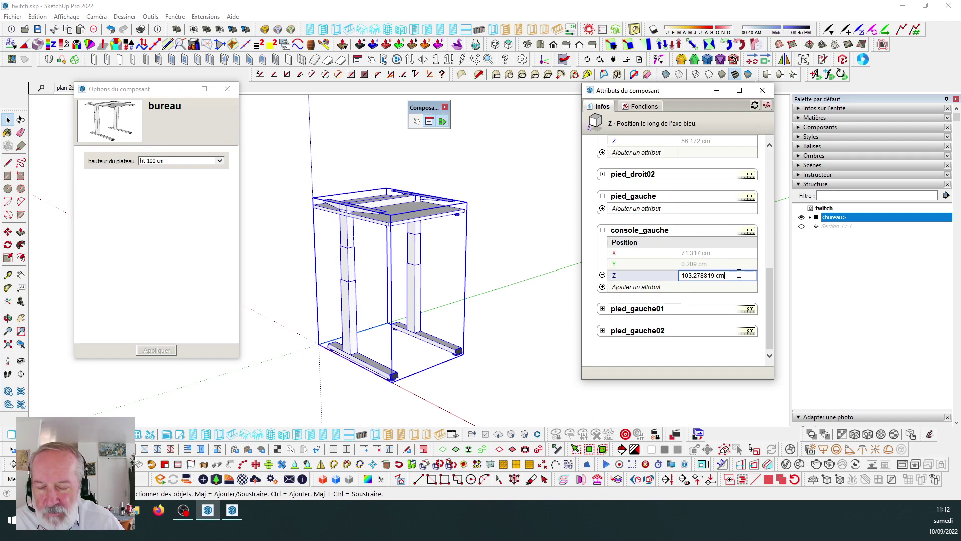
{"action": "left_click_drag", "start_coordinate": [739, 274], "coordinate": [670, 273]}
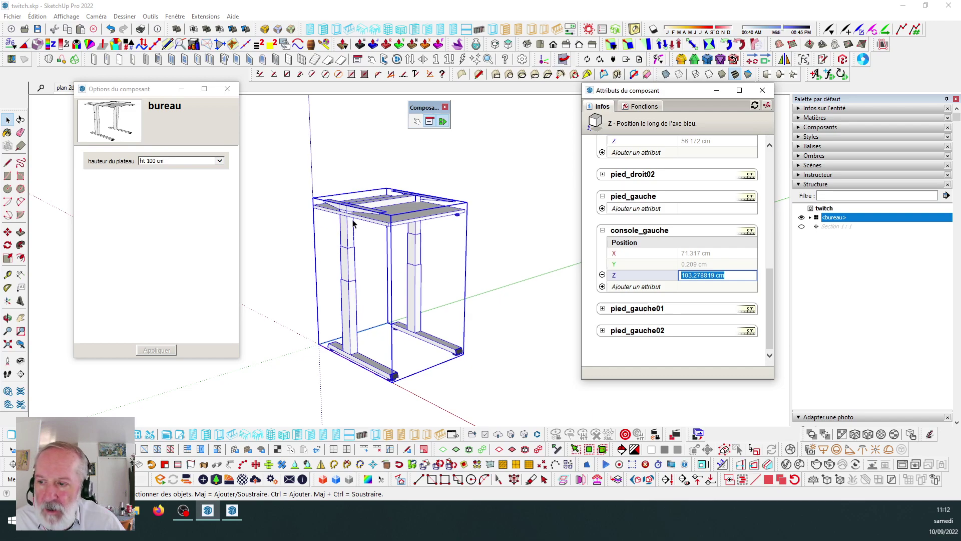
{"action": "scroll", "coordinate": [355, 214], "scroll_direction": "up", "scroll_amount": 2}
{"action": "scroll", "coordinate": [355, 215], "scroll_direction": "down", "scroll_amount": 3}
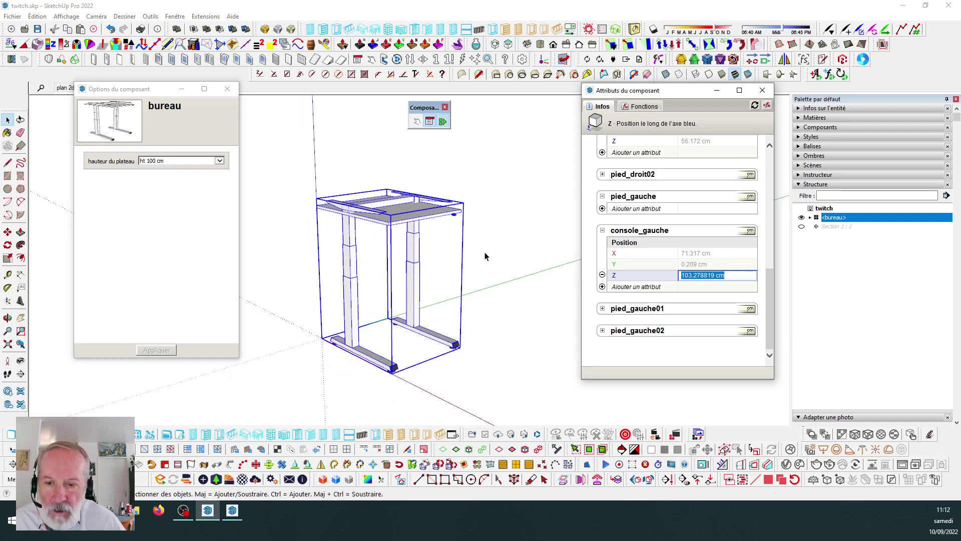
{"action": "scroll", "coordinate": [303, 249], "scroll_direction": "down", "scroll_amount": 1}
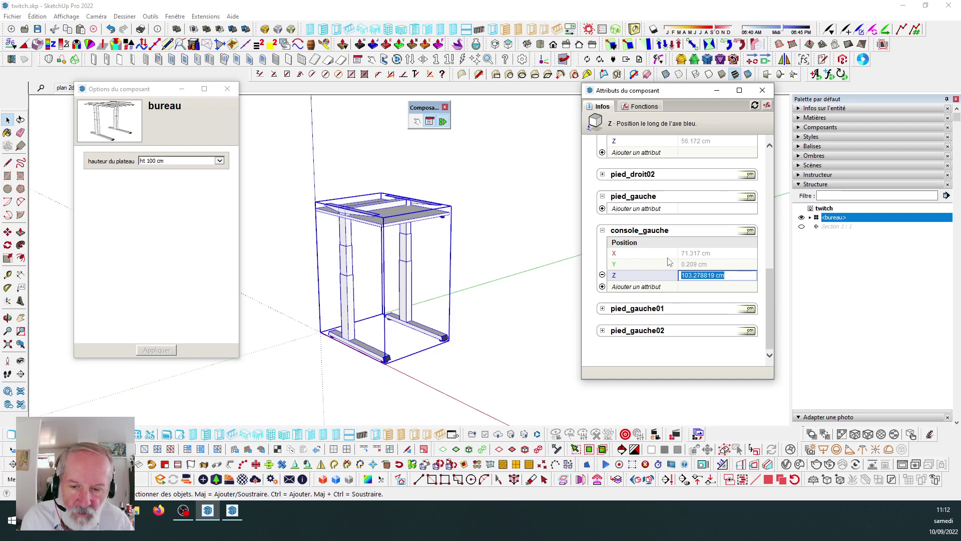
{"action": "type", "text": "="}
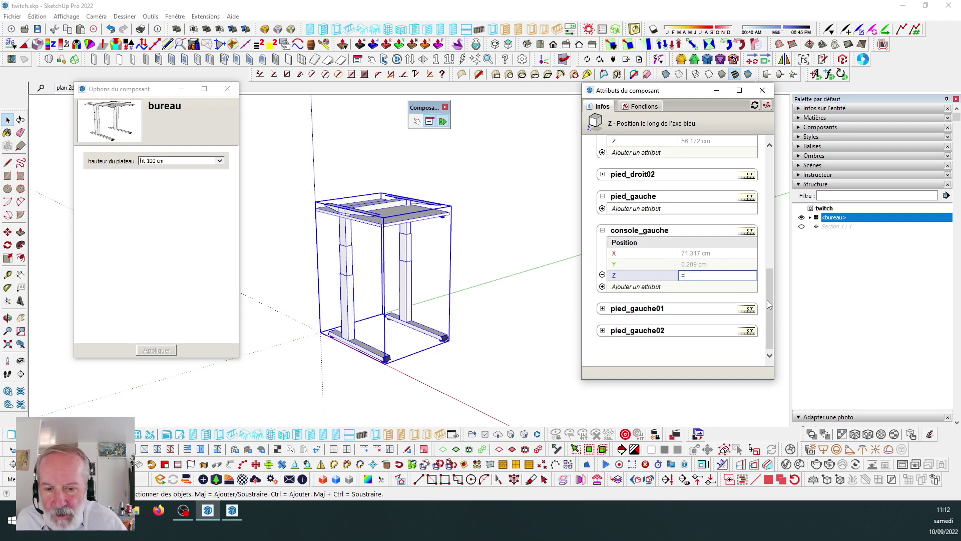
{"action": "left_click_drag", "start_coordinate": [770, 301], "coordinate": [590, 152]}
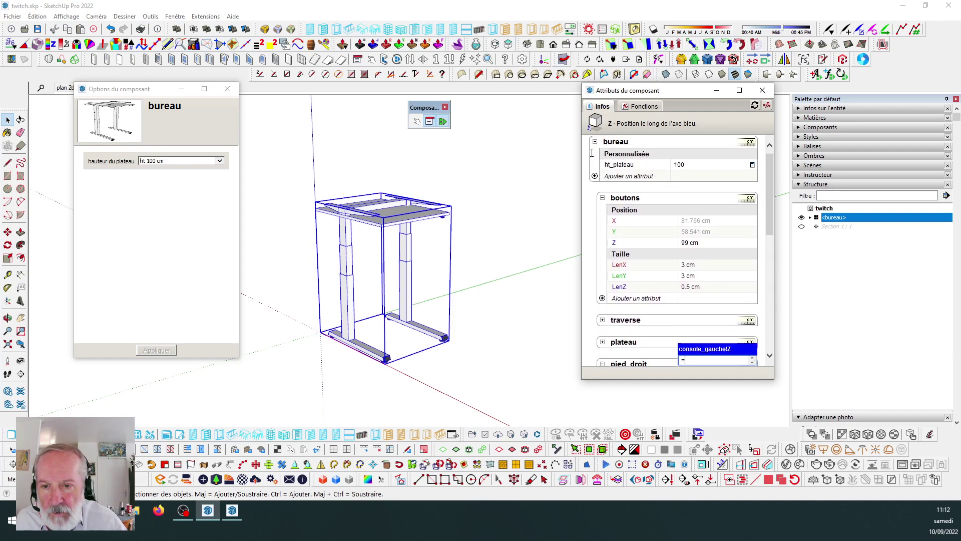
{"action": "left_click", "coordinate": [636, 165]}
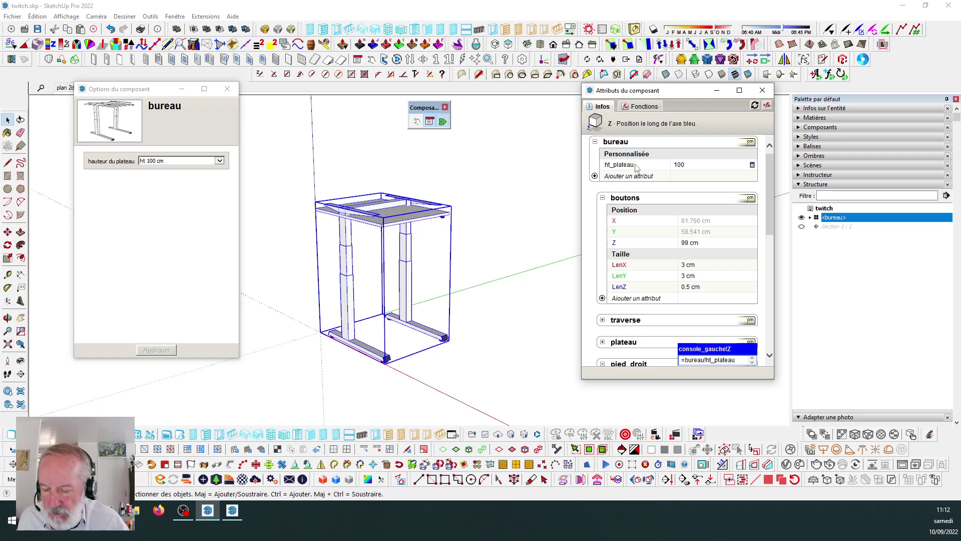
{"action": "key", "text": "Return"}
Check how the left bracket sits against the tabletop, and measure the tabletop's edge thickness at its corner near the buttons.
{"action": "scroll", "coordinate": [352, 212], "scroll_direction": "up", "scroll_amount": 3}
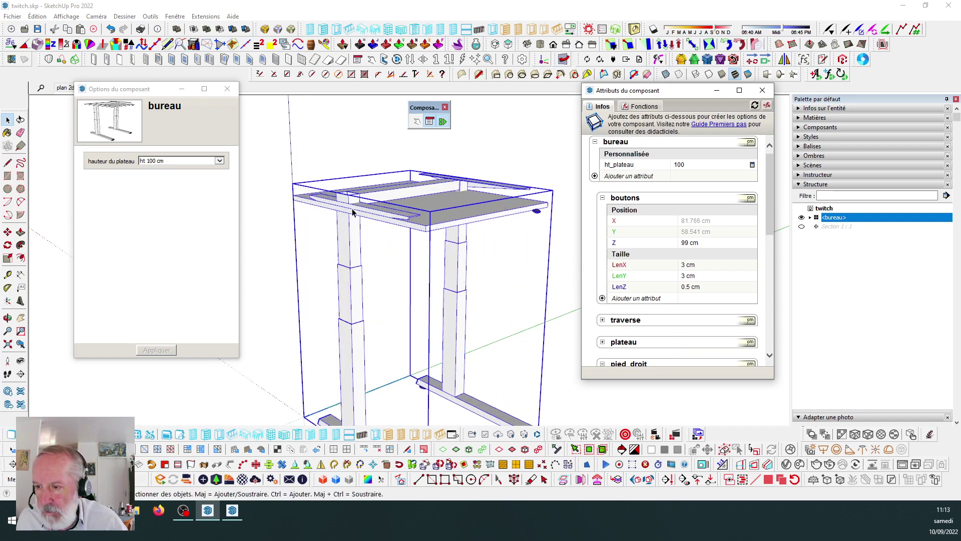
{"action": "scroll", "coordinate": [364, 207], "scroll_direction": "up", "scroll_amount": 3}
{"action": "scroll", "coordinate": [369, 202], "scroll_direction": "down", "scroll_amount": 3}
{"action": "scroll", "coordinate": [392, 224], "scroll_direction": "down", "scroll_amount": 1}
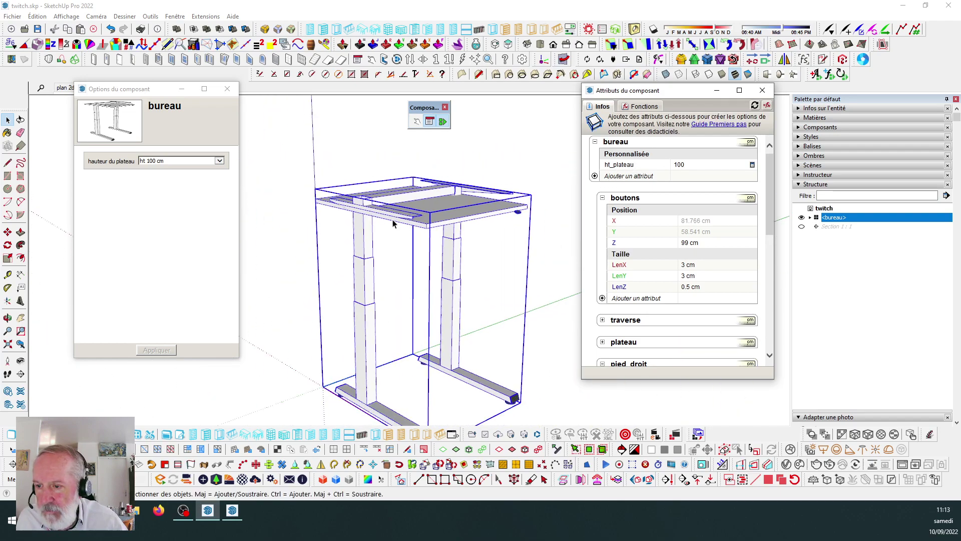
{"action": "scroll", "coordinate": [392, 223], "scroll_direction": "up", "scroll_amount": 1}
{"action": "scroll", "coordinate": [350, 215], "scroll_direction": "down", "scroll_amount": 3}
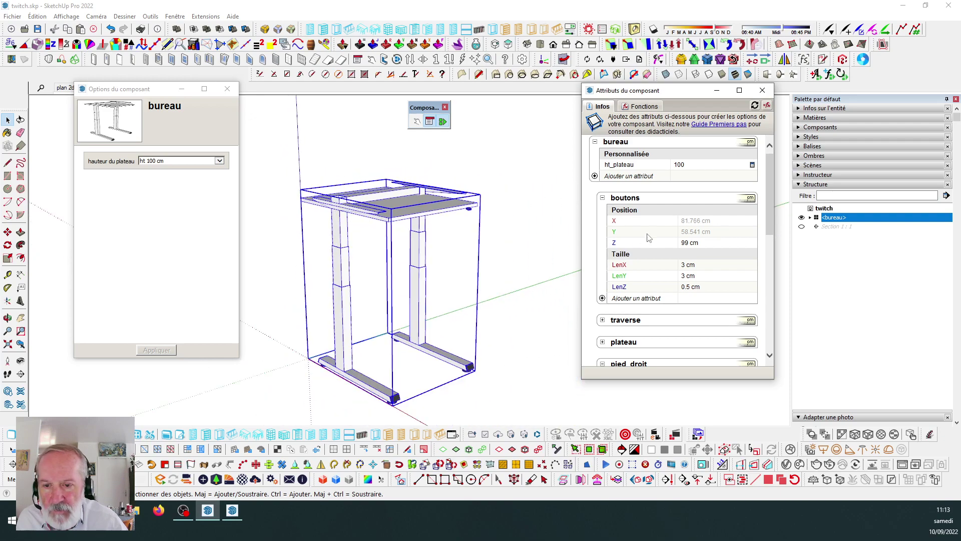
{"action": "scroll", "coordinate": [769, 226], "scroll_direction": "up", "scroll_amount": 1}
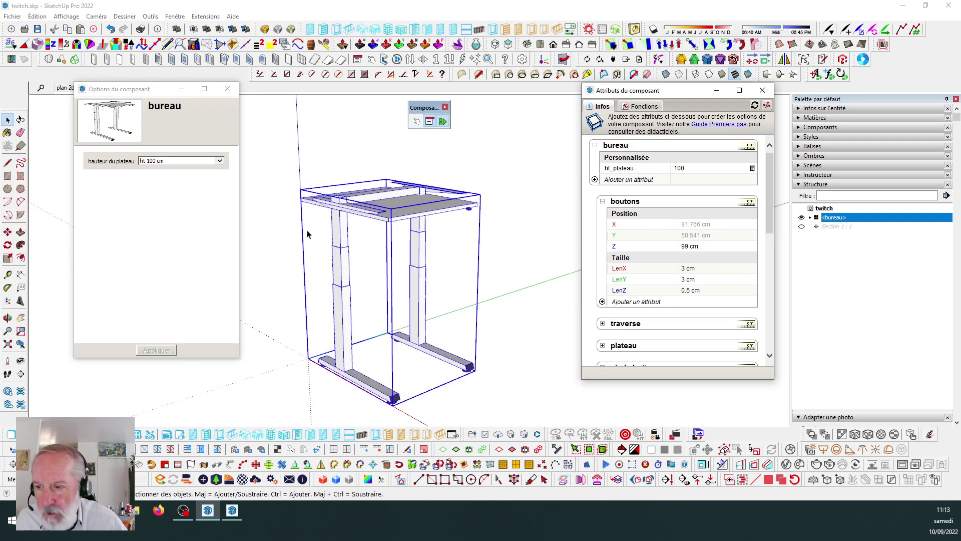
{"action": "scroll", "coordinate": [450, 200], "scroll_direction": "up", "scroll_amount": 2}
{"action": "scroll", "coordinate": [531, 200], "scroll_direction": "up", "scroll_amount": 2}
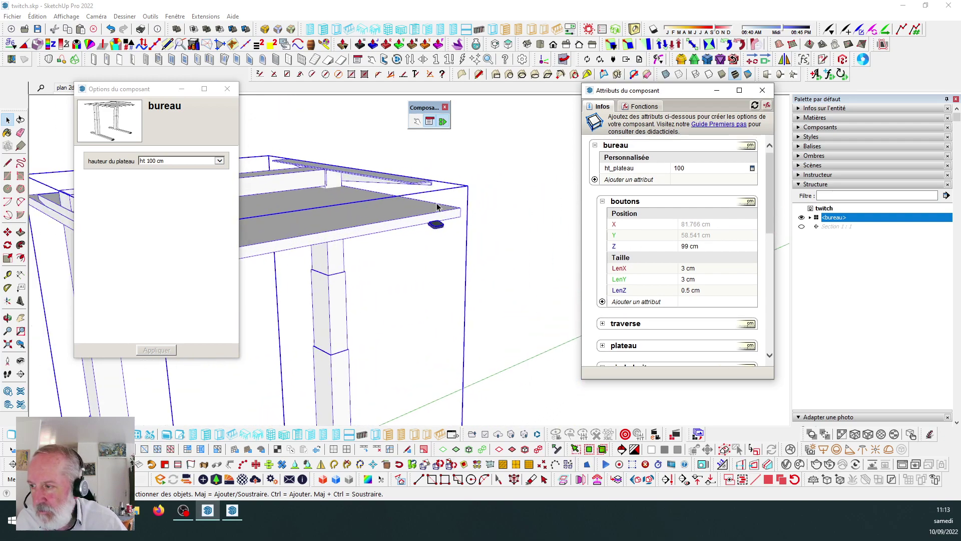
{"action": "scroll", "coordinate": [491, 240], "scroll_direction": "up", "scroll_amount": 2}
{"action": "scroll", "coordinate": [492, 240], "scroll_direction": "up", "scroll_amount": 2}
{"action": "left_click", "coordinate": [7, 274]}
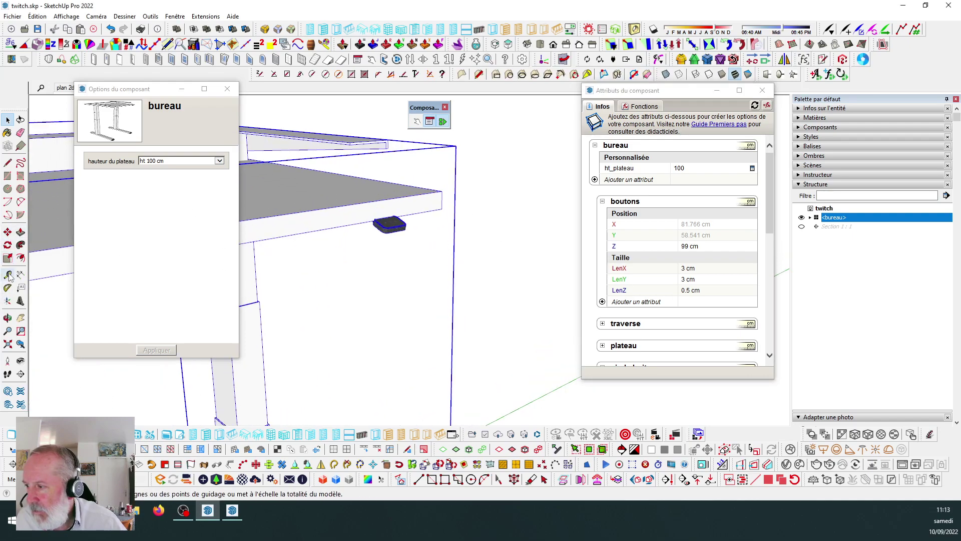
{"action": "left_click", "coordinate": [442, 191]}
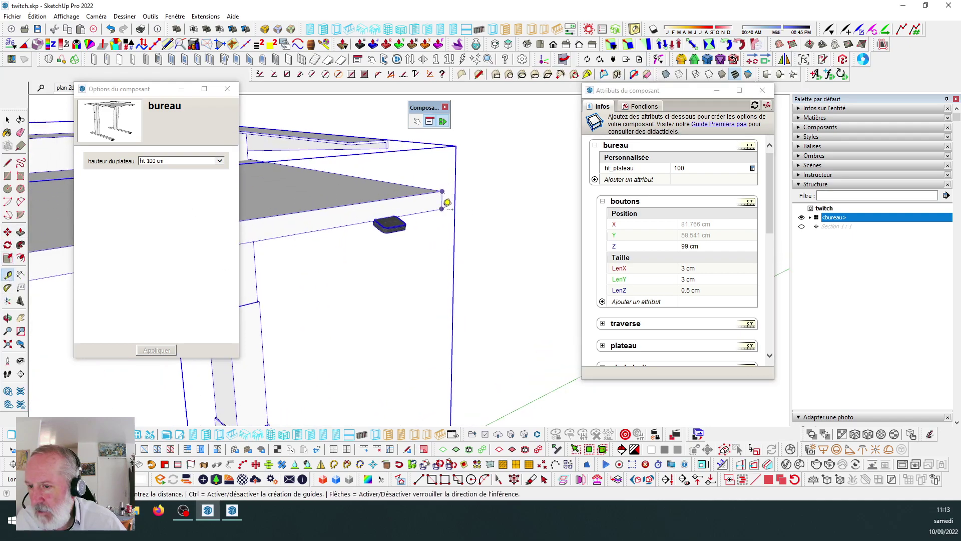
{"action": "left_click", "coordinate": [8, 120]}
{"action": "scroll", "coordinate": [510, 241], "scroll_direction": "down", "scroll_amount": 5}
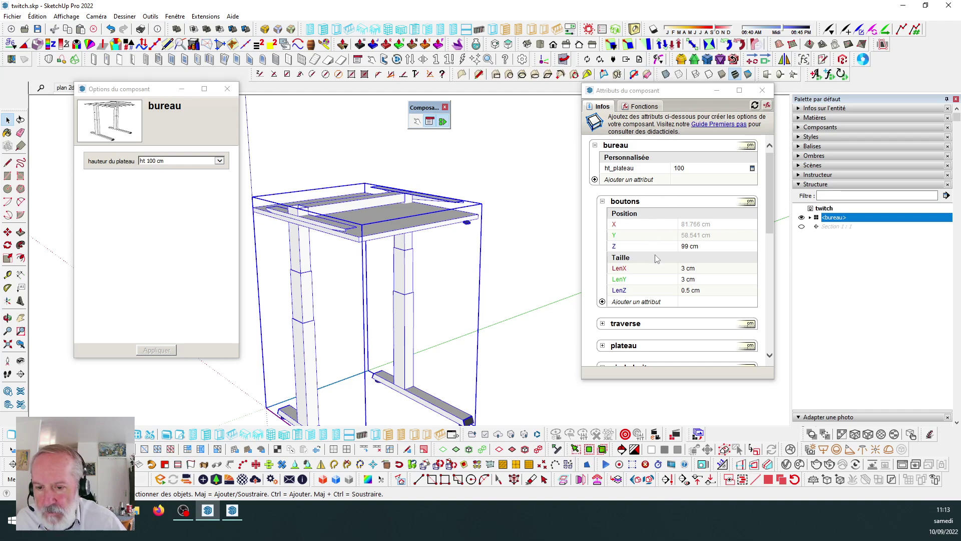
Extend console_gauche's Z position formula to =bureau!ht_plateau-2, and check the left bracket under the tabletop.
{"action": "scroll", "coordinate": [656, 258], "scroll_direction": "down", "scroll_amount": 5}
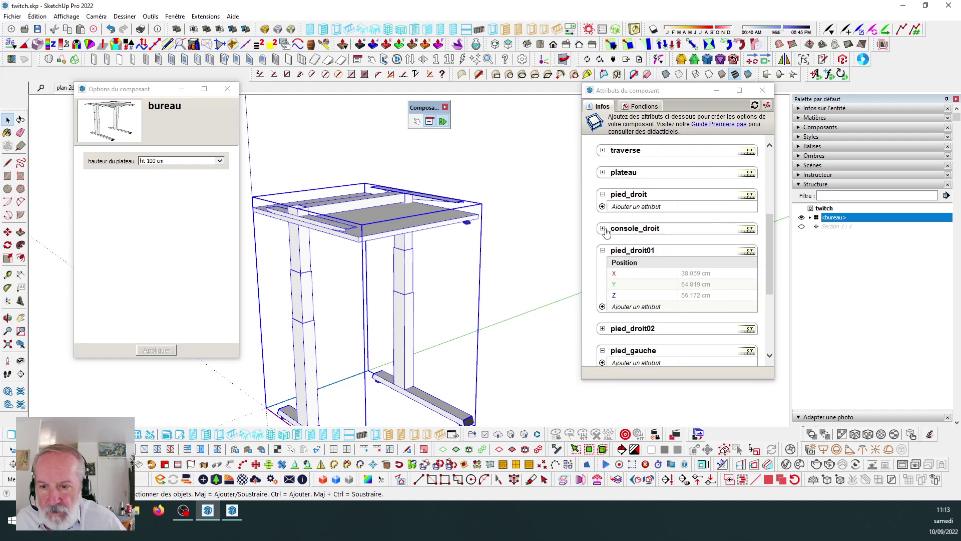
{"action": "scroll", "coordinate": [608, 233], "scroll_direction": "down", "scroll_amount": 3}
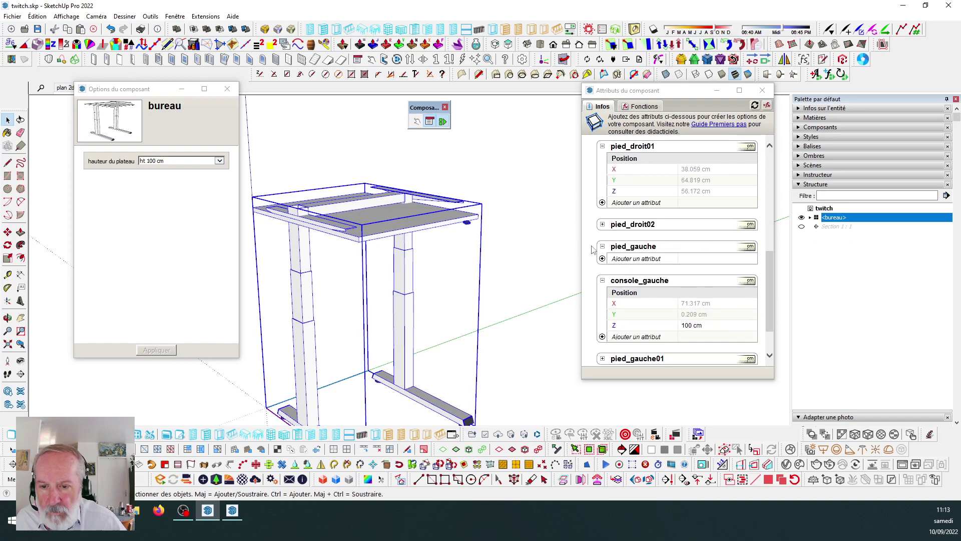
{"action": "scroll", "coordinate": [665, 250], "scroll_direction": "down", "scroll_amount": 3}
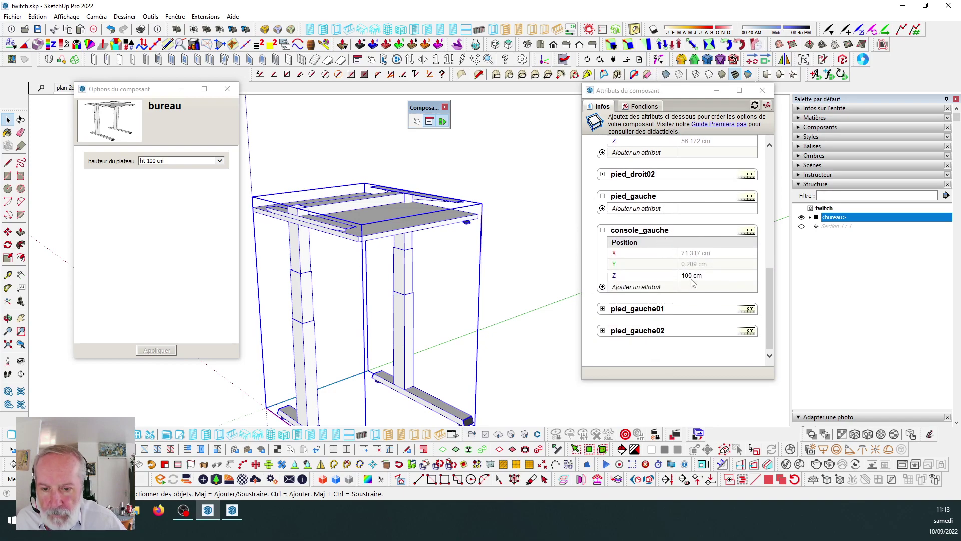
{"action": "left_click", "coordinate": [713, 280]}
{"action": "left_click", "coordinate": [713, 280]}
{"action": "left_click", "coordinate": [740, 276]}
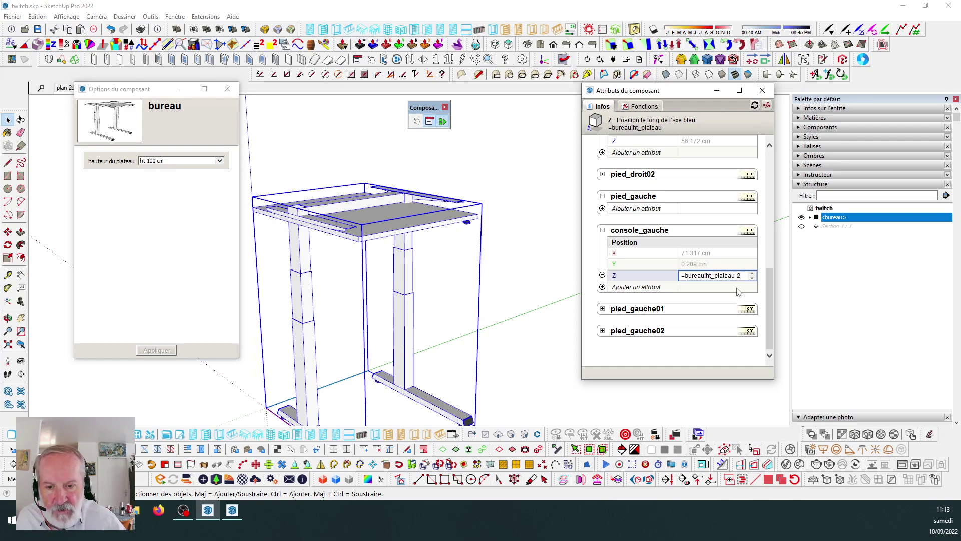
{"action": "type", "text": "-2"}
{"action": "key", "text": "Return"}
{"action": "scroll", "coordinate": [336, 219], "scroll_direction": "up", "scroll_amount": 5}
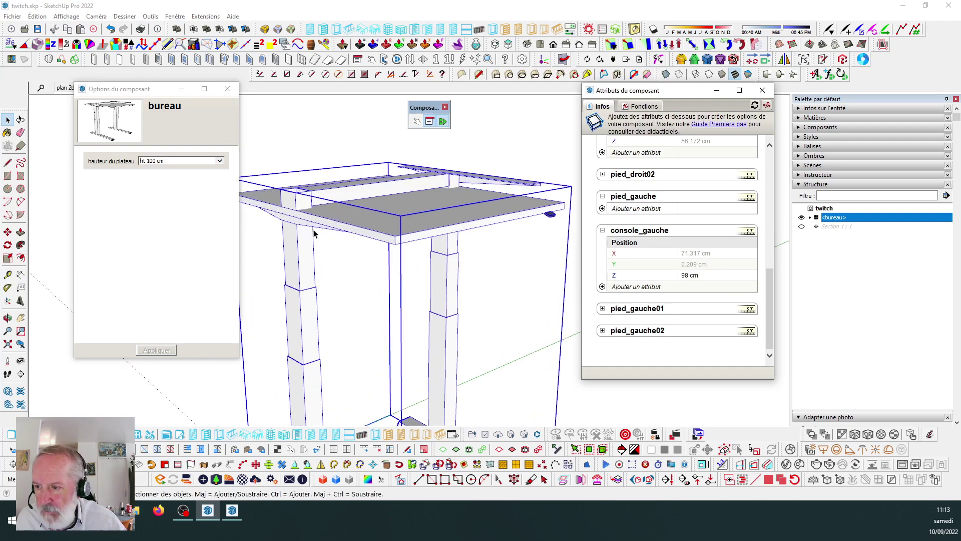
{"action": "middle_click_drag", "start_coordinate": [337, 218], "coordinate": [550, 216]}
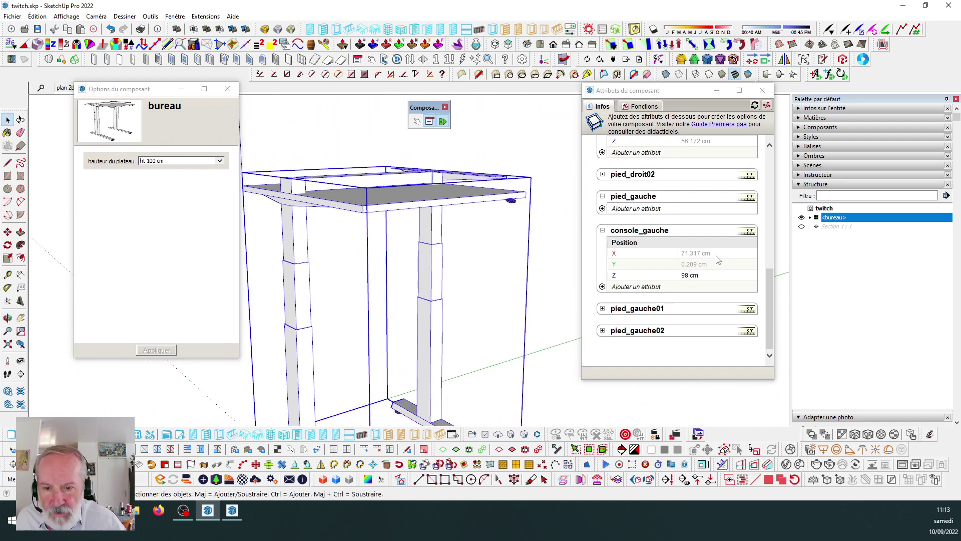
Try the Z position formula =bureau!ht_plateau-2.5 for console_gauche and view the bracket from below the tabletop.
{"action": "scroll", "coordinate": [667, 213], "scroll_direction": "up", "scroll_amount": 1}
{"action": "scroll", "coordinate": [692, 189], "scroll_direction": "up", "scroll_amount": 3}
{"action": "scroll", "coordinate": [688, 227], "scroll_direction": "down", "scroll_amount": 4}
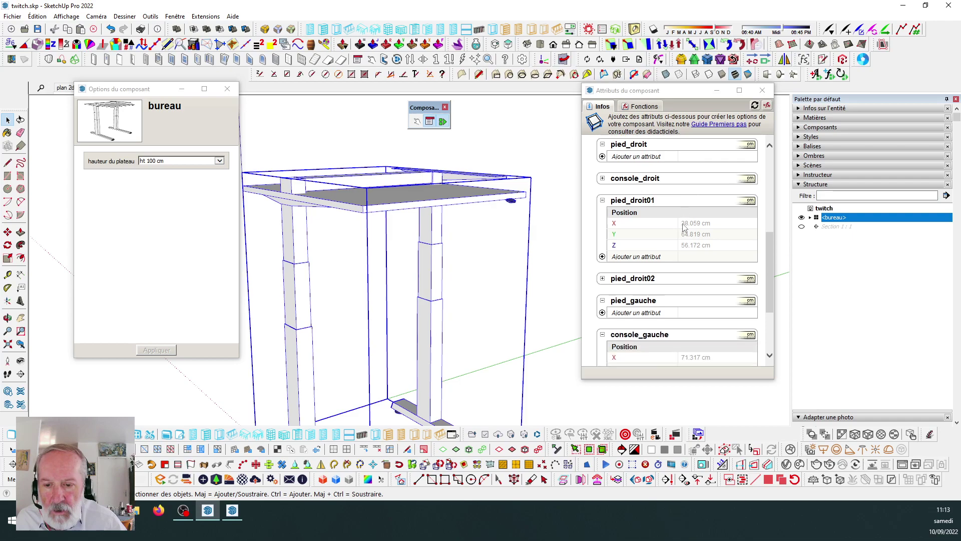
{"action": "left_click", "coordinate": [716, 275]}
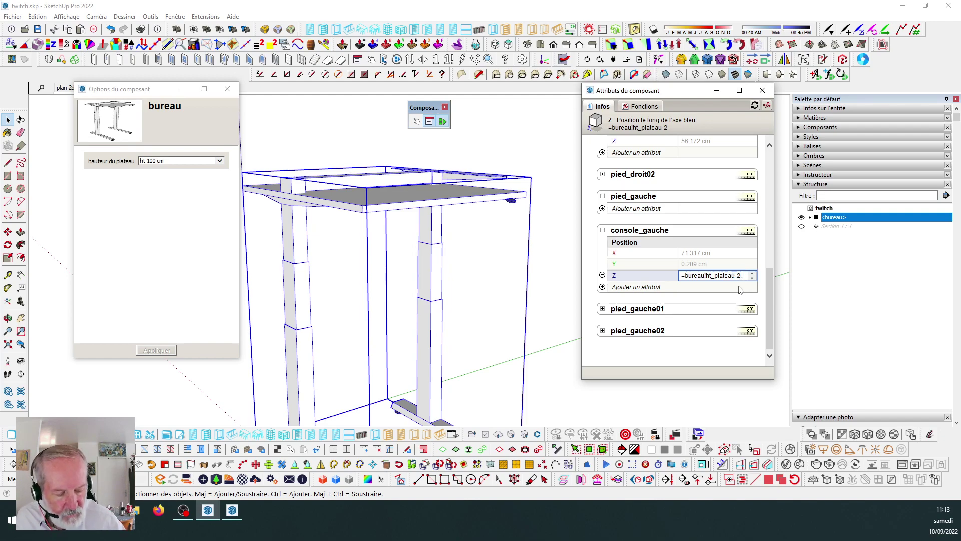
{"action": "key", "text": "Return"}
{"action": "middle_click_drag", "start_coordinate": [345, 224], "coordinate": [203, 167]}
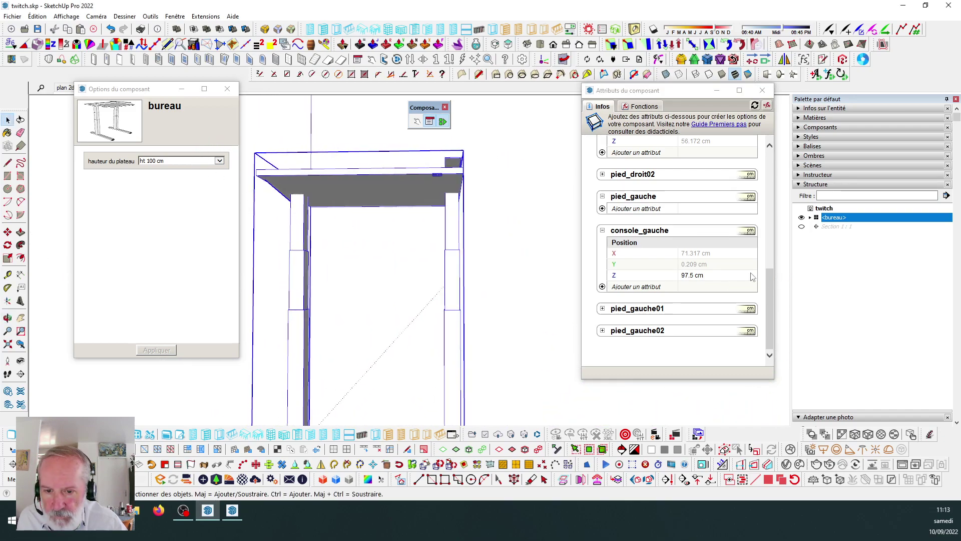
Try an offset of 2.8 in console_gauche's Z position formula and inspect the bracket closely under the tabletop.
{"action": "left_click", "coordinate": [710, 275]}
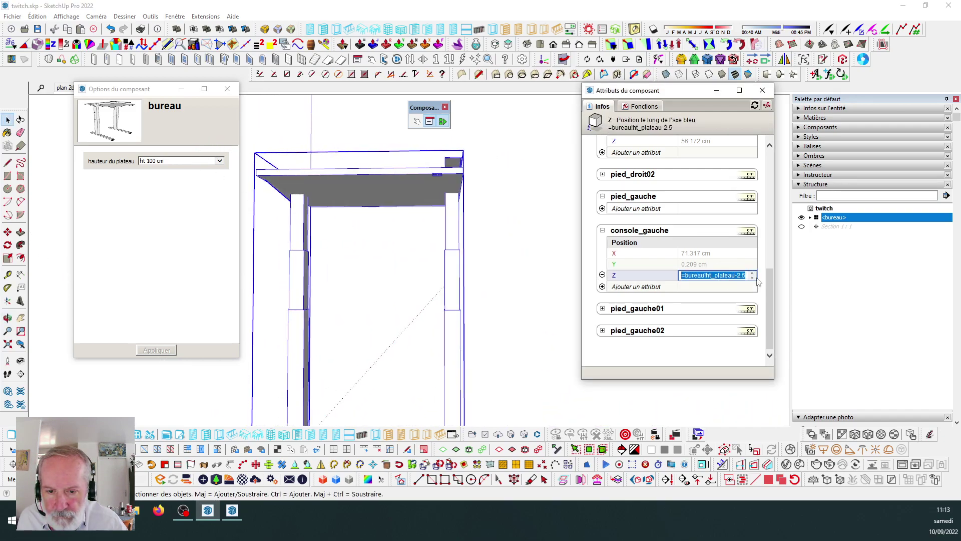
{"action": "left_click", "coordinate": [746, 275]}
{"action": "left_click_drag", "start_coordinate": [747, 276], "coordinate": [743, 275]}
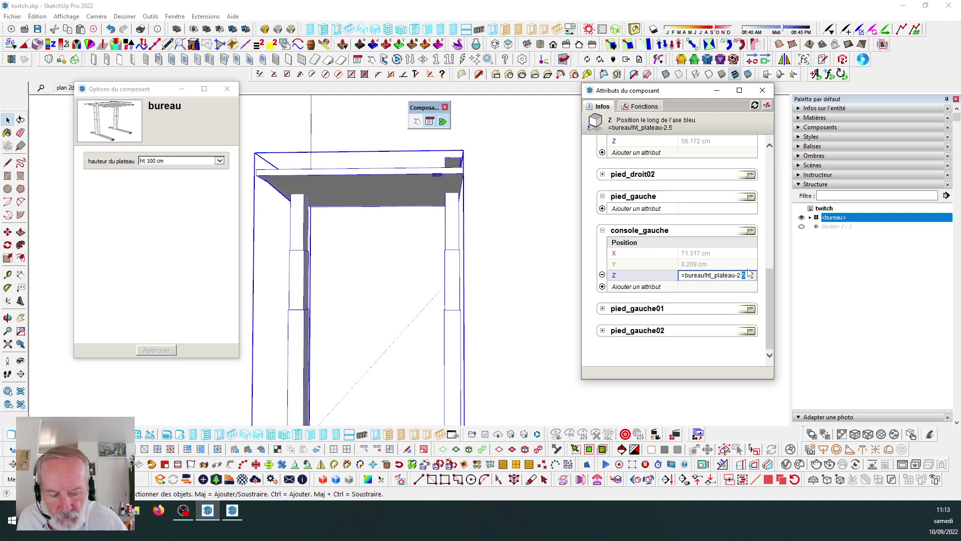
{"action": "key", "text": "Return"}
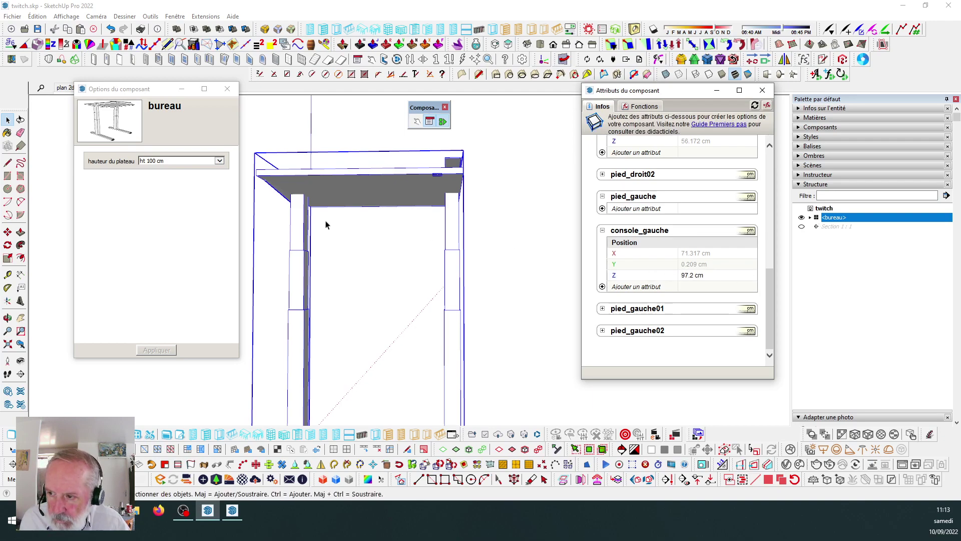
{"action": "scroll", "coordinate": [288, 178], "scroll_direction": "up", "scroll_amount": 2}
{"action": "scroll", "coordinate": [288, 177], "scroll_direction": "up", "scroll_amount": 2}
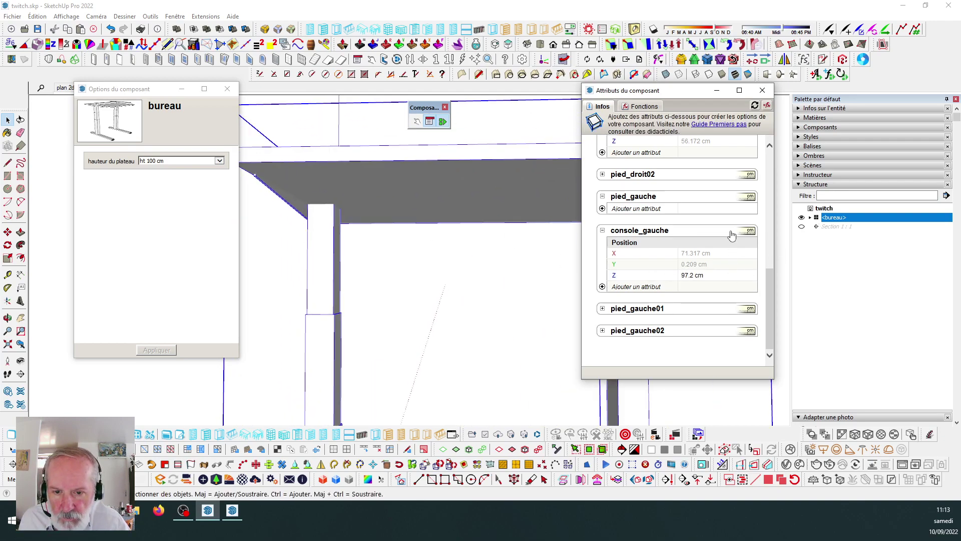
{"action": "mouse_move", "coordinate": [771, 293]}
{"action": "left_mouse_down"}
{"action": "mouse_move", "coordinate": [771, 262]}
{"action": "mouse_move", "coordinate": [774, 297]}
{"action": "left_mouse_up"}
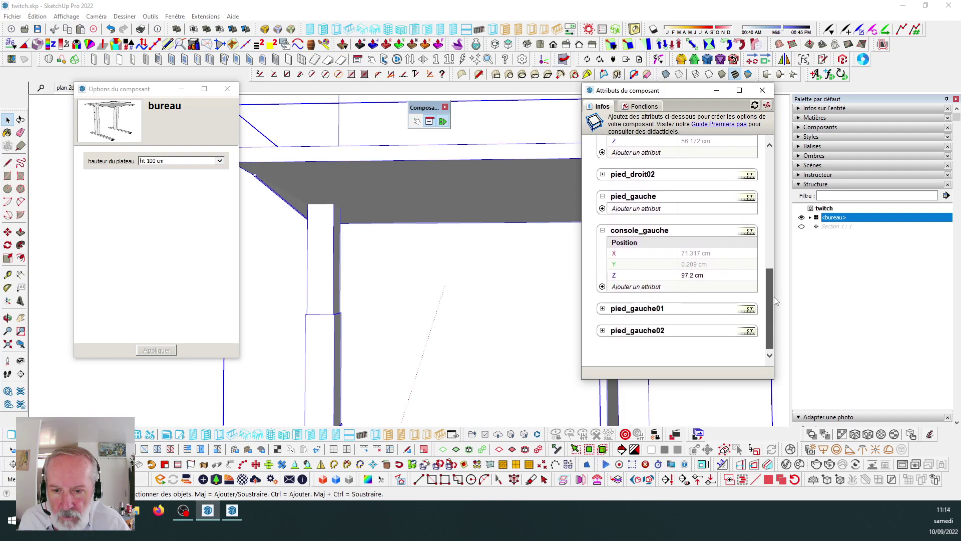
Set console_gauche's Z position formula to =bureau!ht_plateau-3 and check how the left bracket meets the tabletop.
{"action": "double_click", "coordinate": [721, 275]}
{"action": "left_click", "coordinate": [748, 276]}
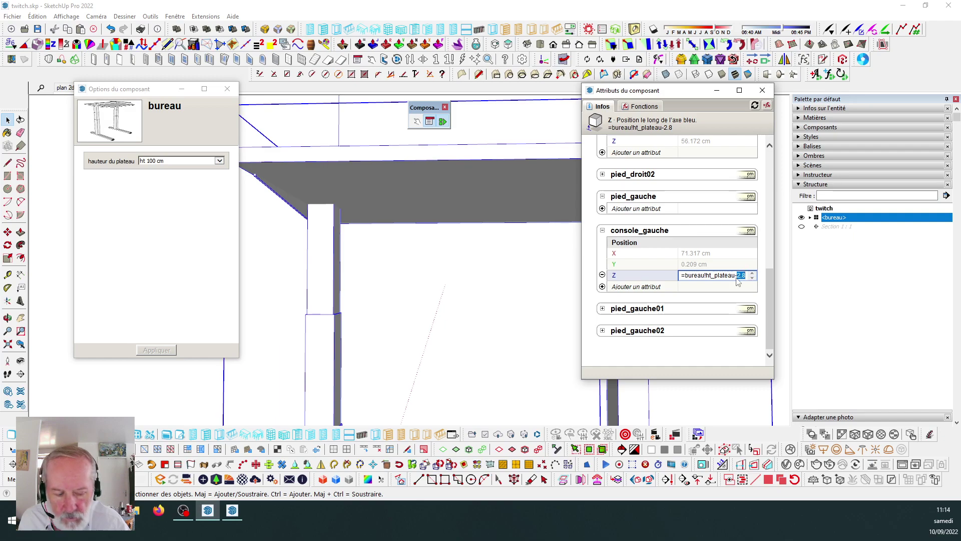
{"action": "type", "text": "3"}
{"action": "key", "text": "Return"}
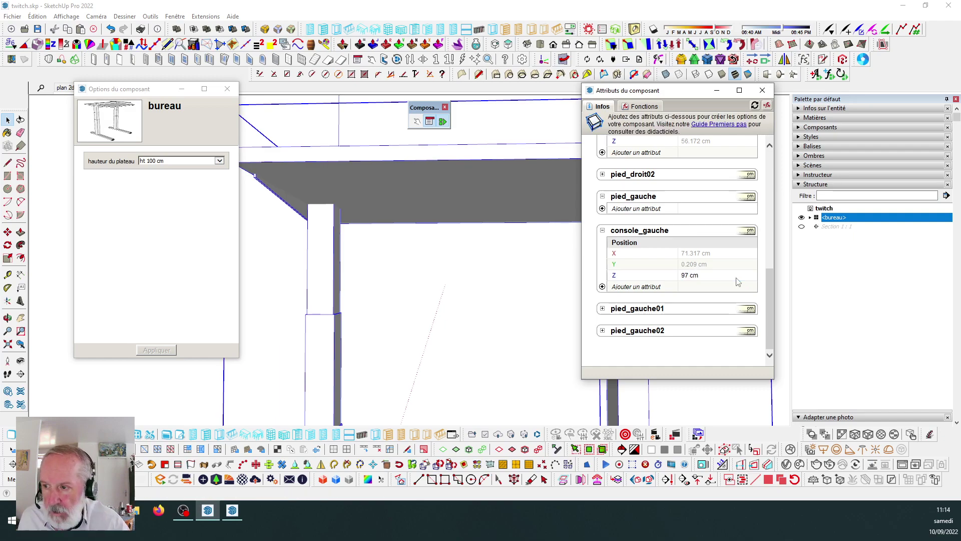
{"action": "scroll", "coordinate": [346, 192], "scroll_direction": "down", "scroll_amount": 6}
{"action": "mouse_move", "coordinate": [334, 176]}
{"action": "middle_mouse_down"}
{"action": "mouse_move", "coordinate": [412, 240]}
{"action": "mouse_move", "coordinate": [502, 281]}
{"action": "middle_mouse_up"}
{"action": "scroll", "coordinate": [369, 228], "scroll_direction": "up", "scroll_amount": 5}
{"action": "mouse_move", "coordinate": [369, 229]}
{"action": "middle_mouse_down"}
{"action": "mouse_move", "coordinate": [363, 201]}
{"action": "mouse_move", "coordinate": [264, 169]}
{"action": "middle_mouse_up"}
{"action": "scroll", "coordinate": [345, 189], "scroll_direction": "down", "scroll_amount": 6}
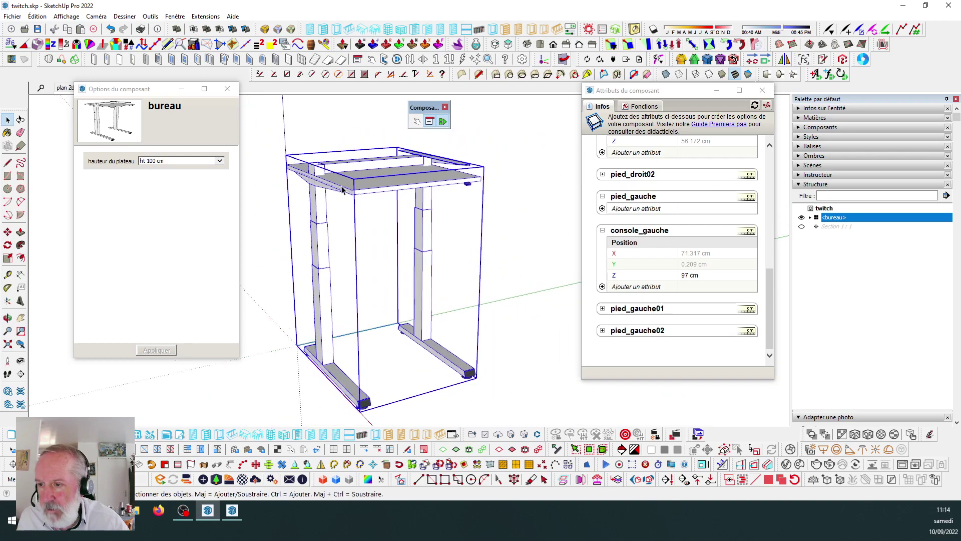
Examine the left bracket and telescoping leg, and identify the component name of the leg's middle section inside bureau.
{"action": "left_click", "coordinate": [456, 211]}
{"action": "scroll", "coordinate": [305, 185], "scroll_direction": "up", "scroll_amount": 4}
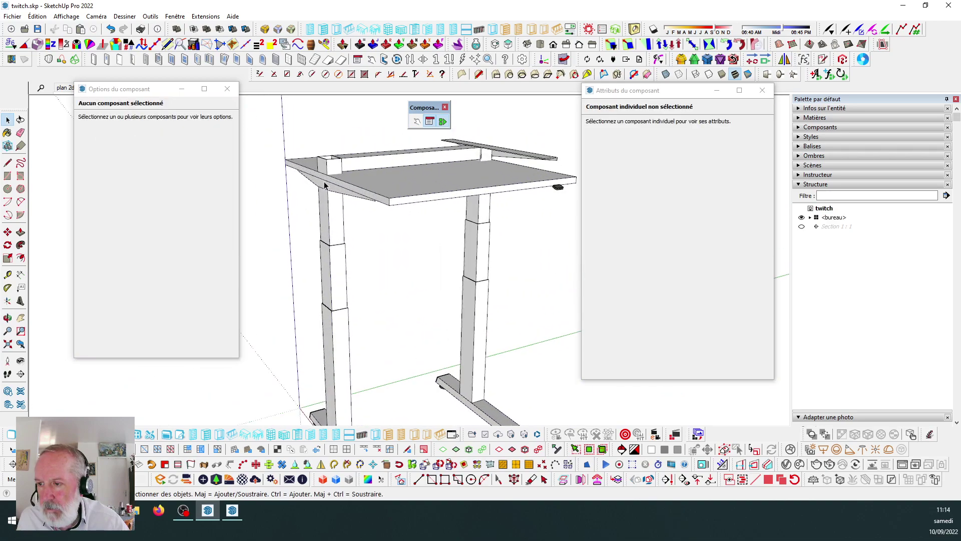
{"action": "scroll", "coordinate": [367, 189], "scroll_direction": "down", "scroll_amount": 2}
{"action": "scroll", "coordinate": [343, 198], "scroll_direction": "down", "scroll_amount": 1}
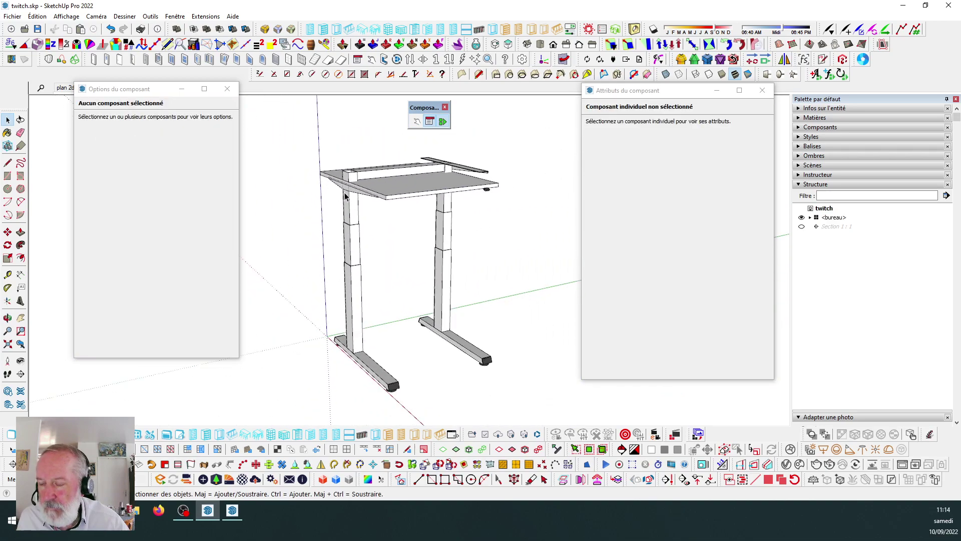
{"action": "scroll", "coordinate": [346, 200], "scroll_direction": "up", "scroll_amount": 3}
{"action": "scroll", "coordinate": [347, 210], "scroll_direction": "down", "scroll_amount": 1}
{"action": "scroll", "coordinate": [351, 218], "scroll_direction": "up", "scroll_amount": 2}
{"action": "scroll", "coordinate": [350, 218], "scroll_direction": "down", "scroll_amount": 3}
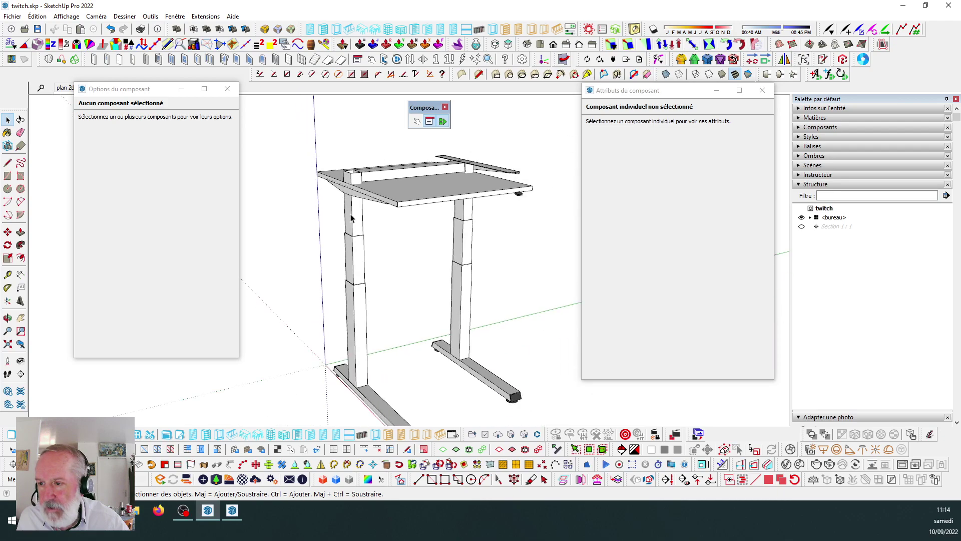
{"action": "scroll", "coordinate": [369, 274], "scroll_direction": "up", "scroll_amount": 2}
{"action": "scroll", "coordinate": [358, 228], "scroll_direction": "down", "scroll_amount": 1}
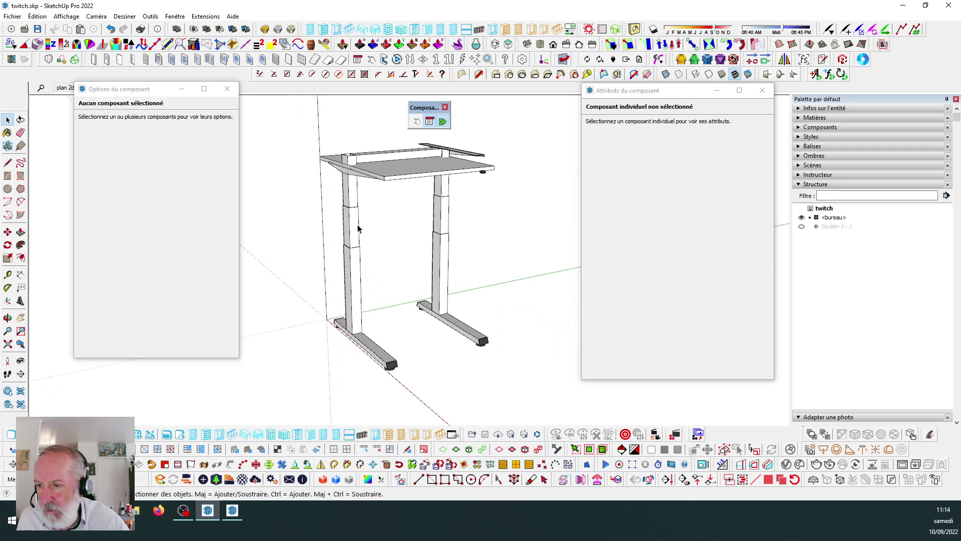
{"action": "left_click", "coordinate": [357, 229]}
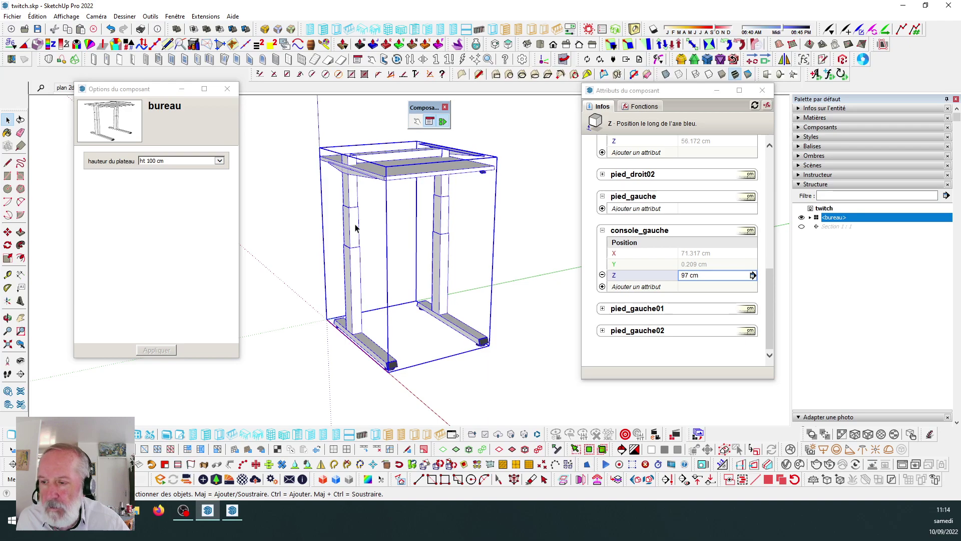
{"action": "double_click", "coordinate": [355, 228]}
{"action": "left_click", "coordinate": [355, 228]}
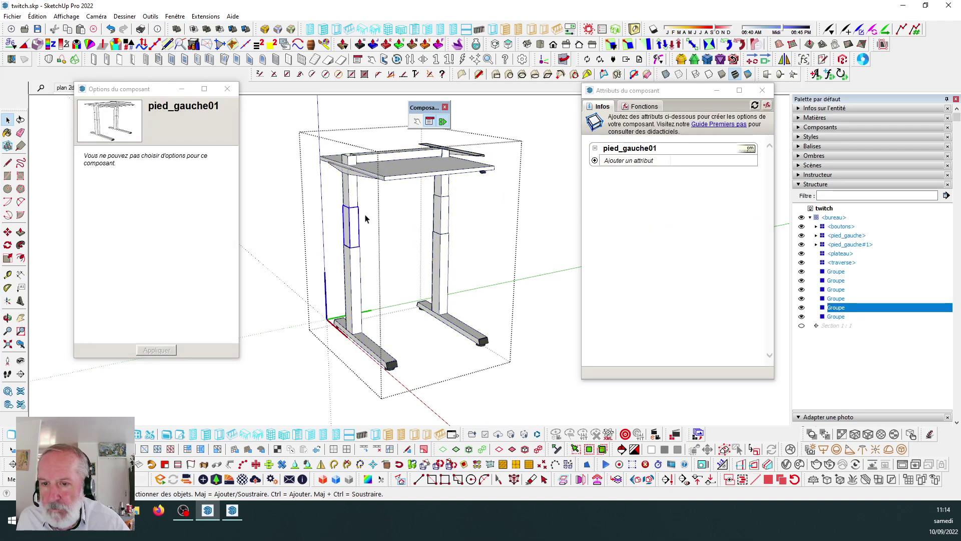
{"action": "key", "text": "Escape"}
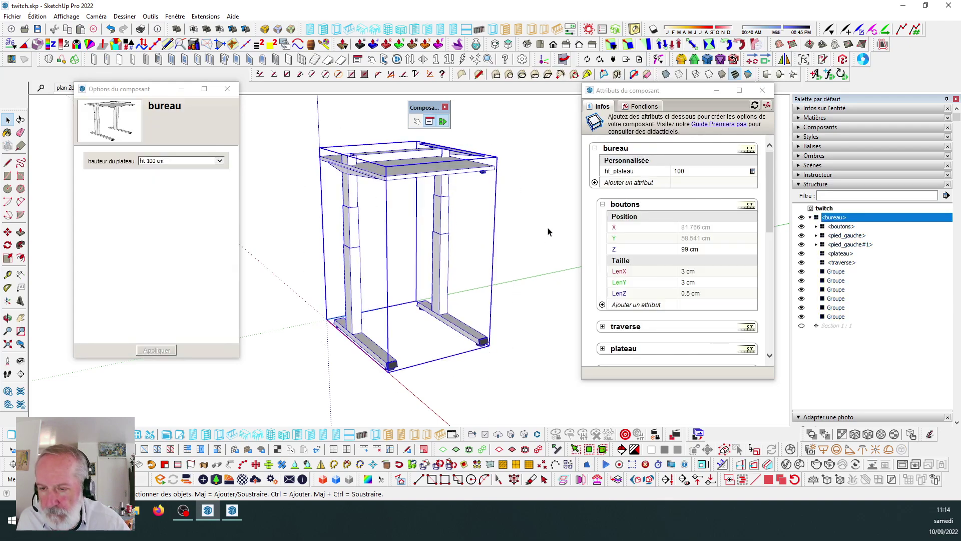
Add a Z position attribute to pied_gauche01 in bureau's component attributes.
{"action": "scroll", "coordinate": [696, 239], "scroll_direction": "down", "scroll_amount": 3}
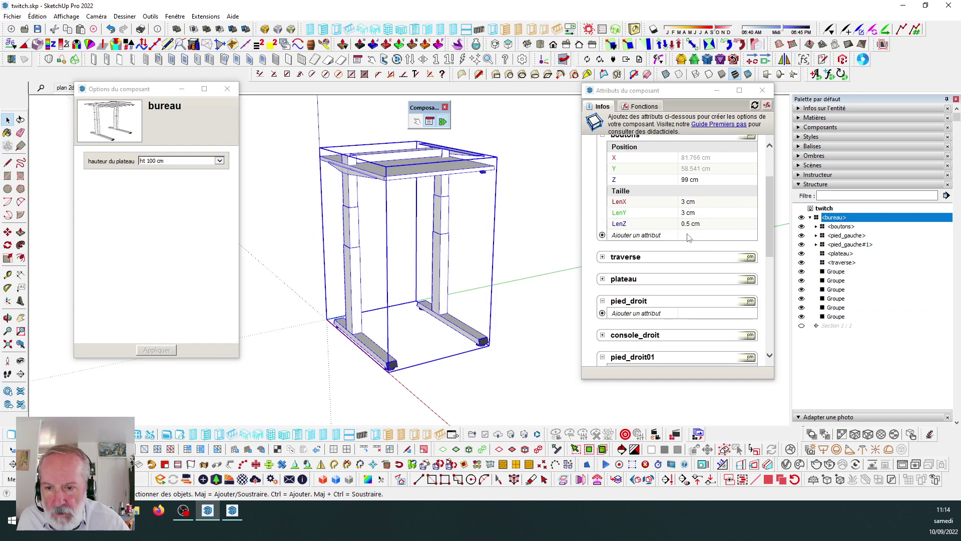
{"action": "scroll", "coordinate": [625, 234], "scroll_direction": "down", "scroll_amount": 2}
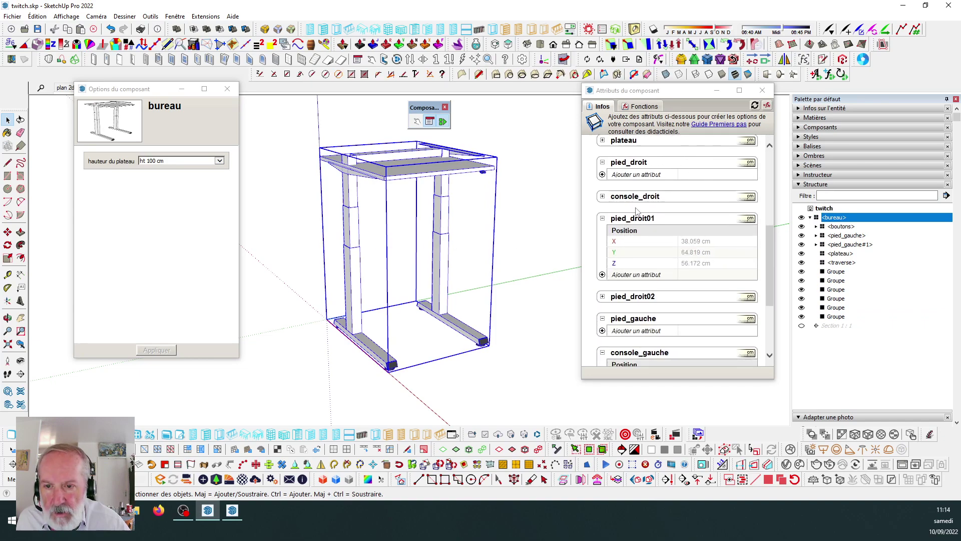
{"action": "scroll", "coordinate": [642, 240], "scroll_direction": "down", "scroll_amount": 2}
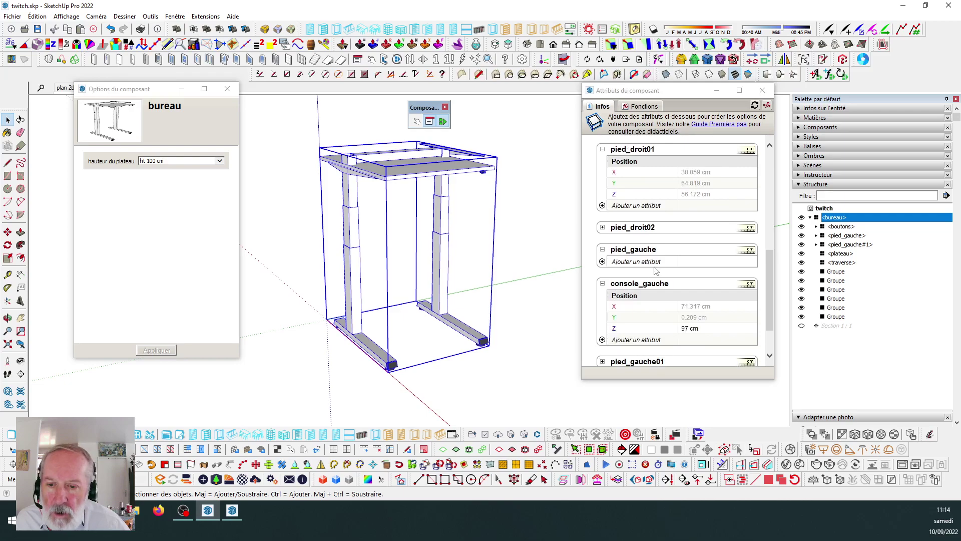
{"action": "scroll", "coordinate": [657, 252], "scroll_direction": "down", "scroll_amount": 2}
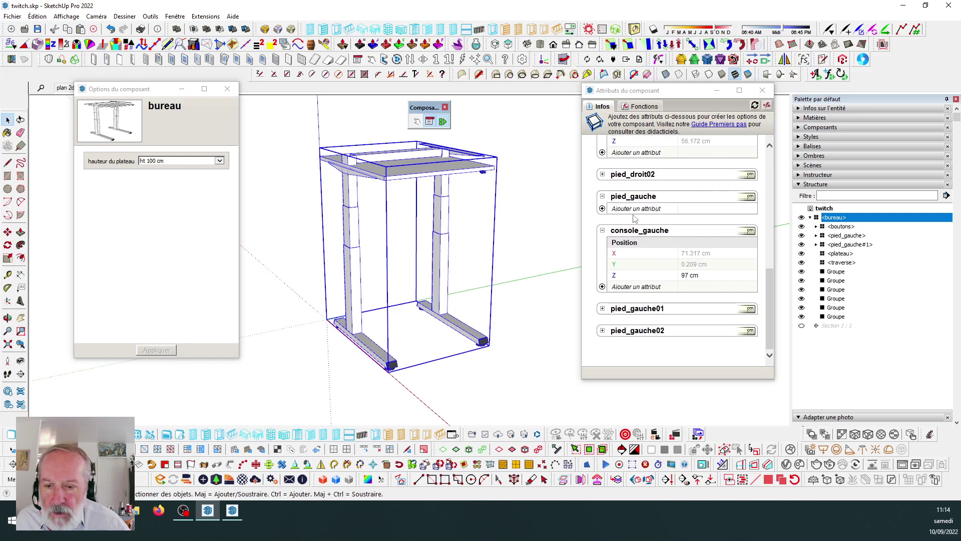
{"action": "left_click", "coordinate": [602, 308]}
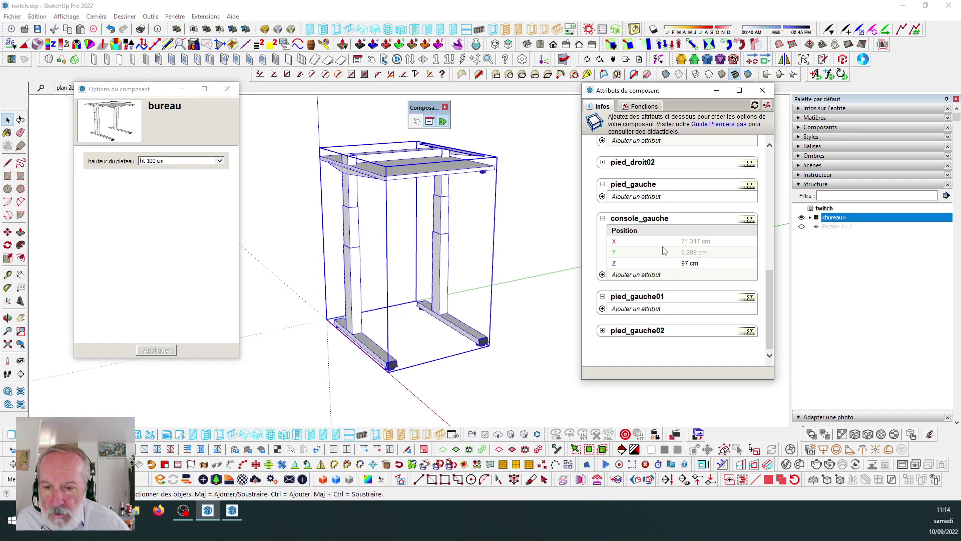
{"action": "left_click", "coordinate": [602, 308]}
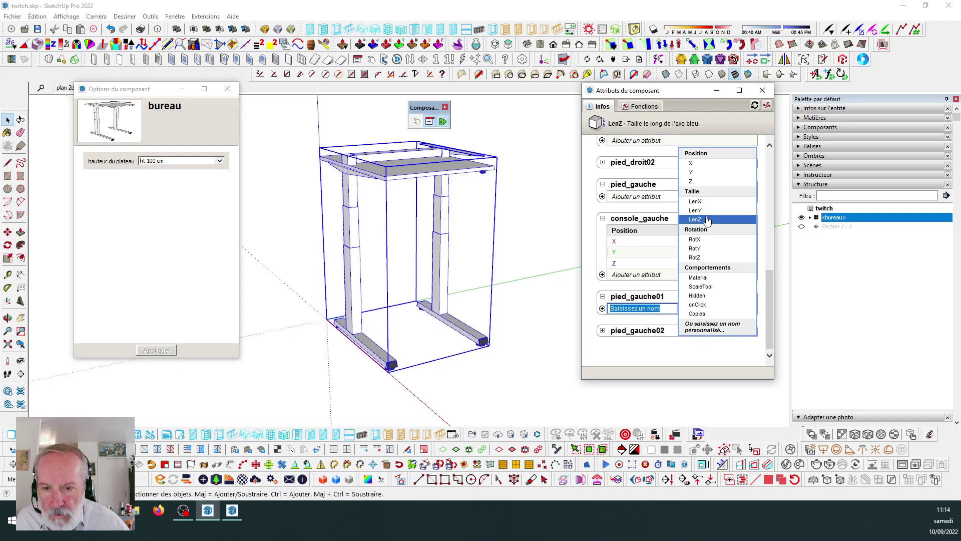
{"action": "left_click", "coordinate": [703, 182]}
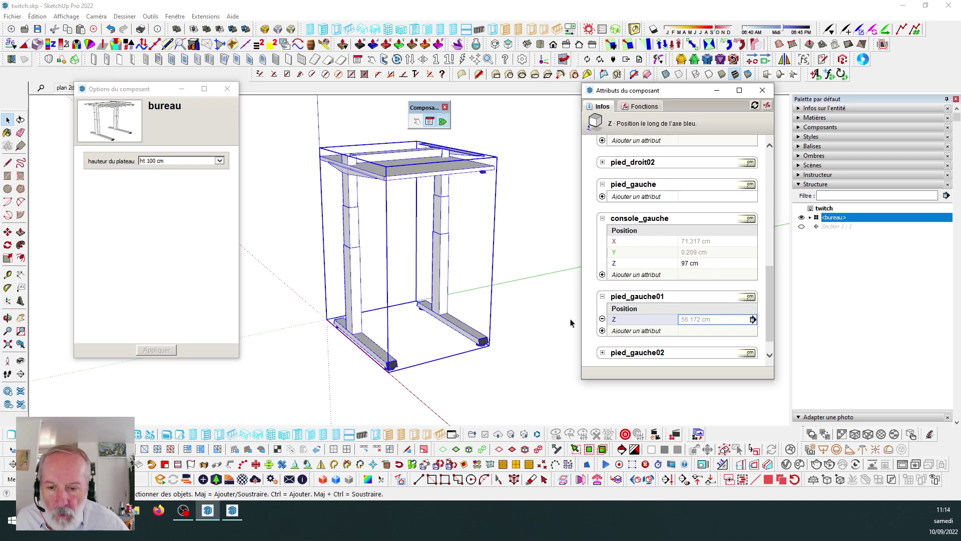
{"action": "left_click", "coordinate": [716, 321]}
{"action": "left_click_drag", "start_coordinate": [716, 321], "coordinate": [658, 316]}
{"action": "type", "text": "="}
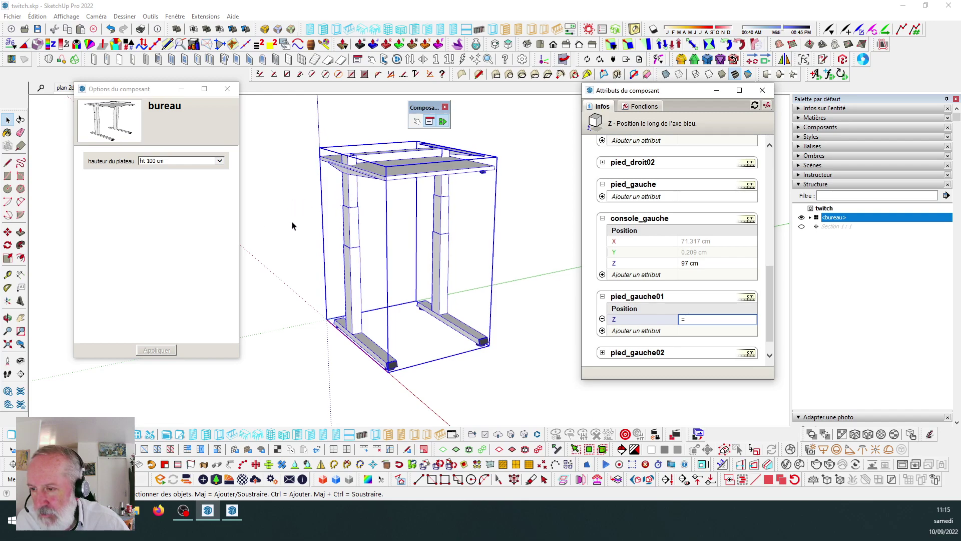
Add a Z position attribute to pied_gauche02 in bureau's component attributes.
{"action": "scroll", "coordinate": [722, 296], "scroll_direction": "down", "scroll_amount": 1}
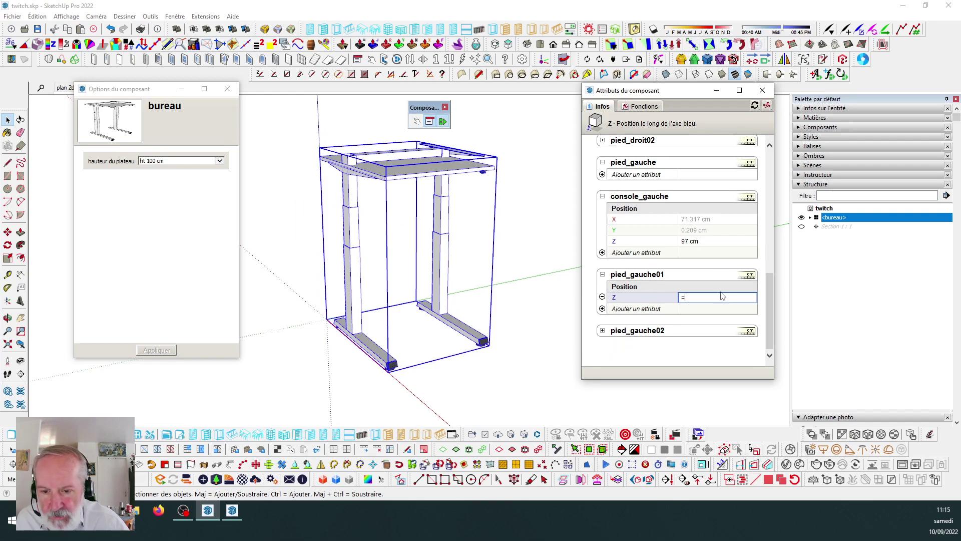
{"action": "left_click", "coordinate": [602, 331]}
{"action": "scroll", "coordinate": [623, 335], "scroll_direction": "down", "scroll_amount": 1}
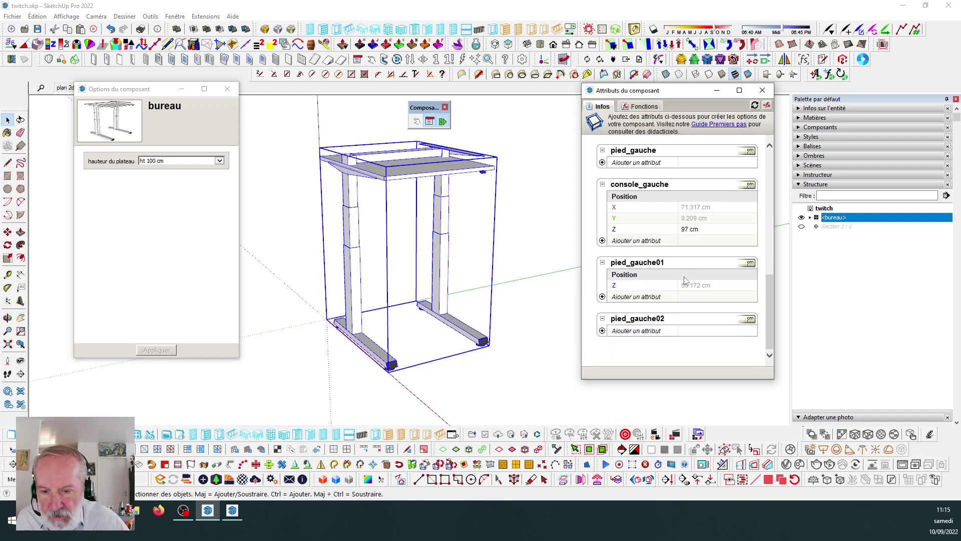
{"action": "left_click", "coordinate": [602, 330]}
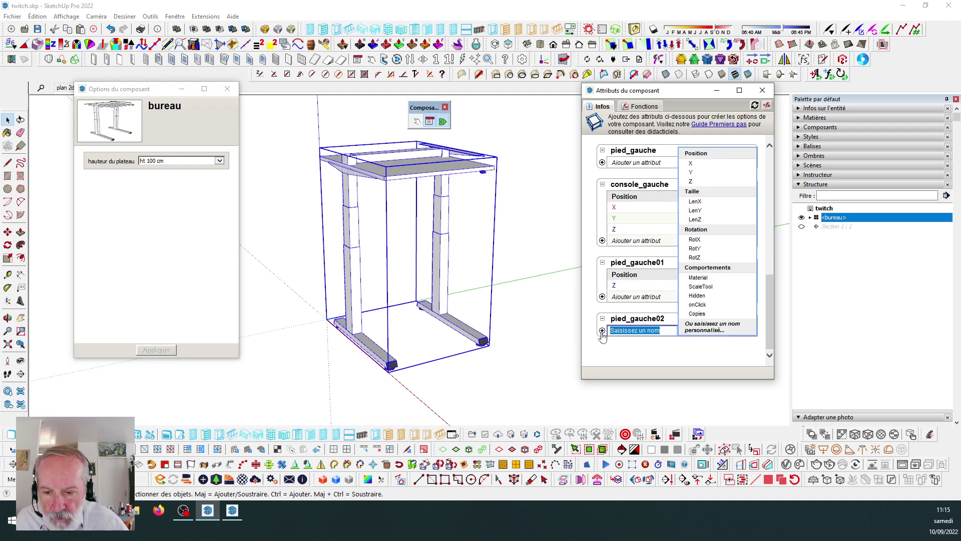
{"action": "left_click", "coordinate": [719, 183]}
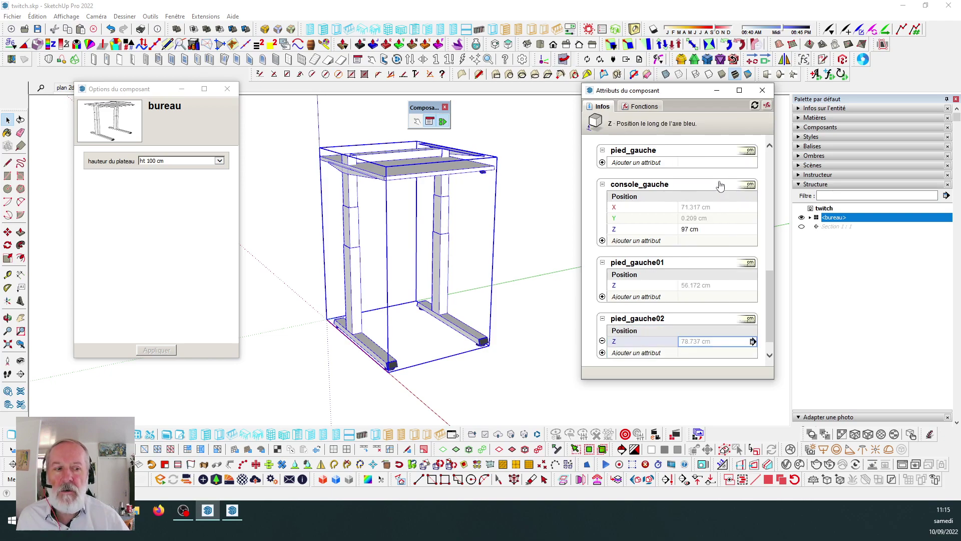
Set pied_gauche02's Z position to the formula =console_gauche!Z, referencing the left bracket's height.
{"action": "left_click", "coordinate": [725, 342]}
{"action": "left_click_drag", "start_coordinate": [726, 341], "coordinate": [647, 342]}
{"action": "type", "text": "="}
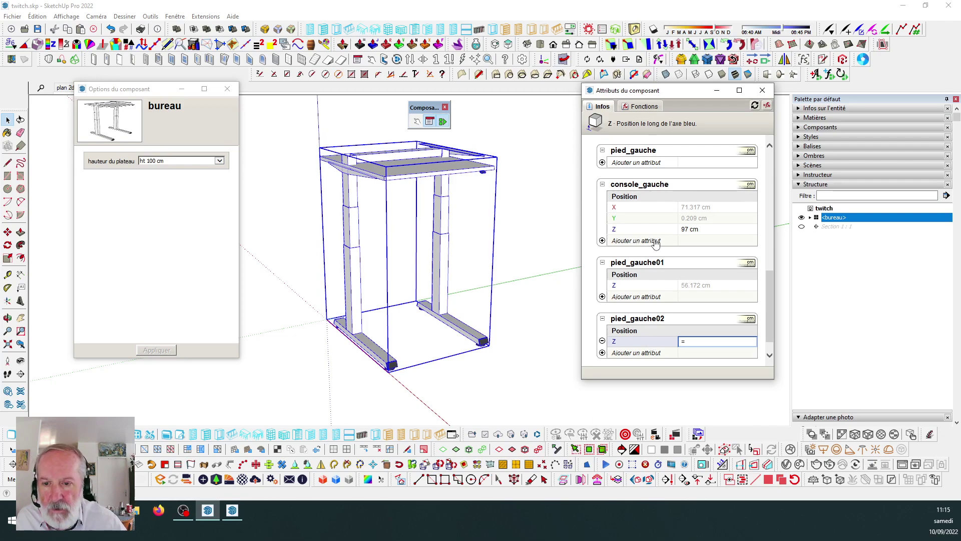
{"action": "left_click", "coordinate": [694, 232]}
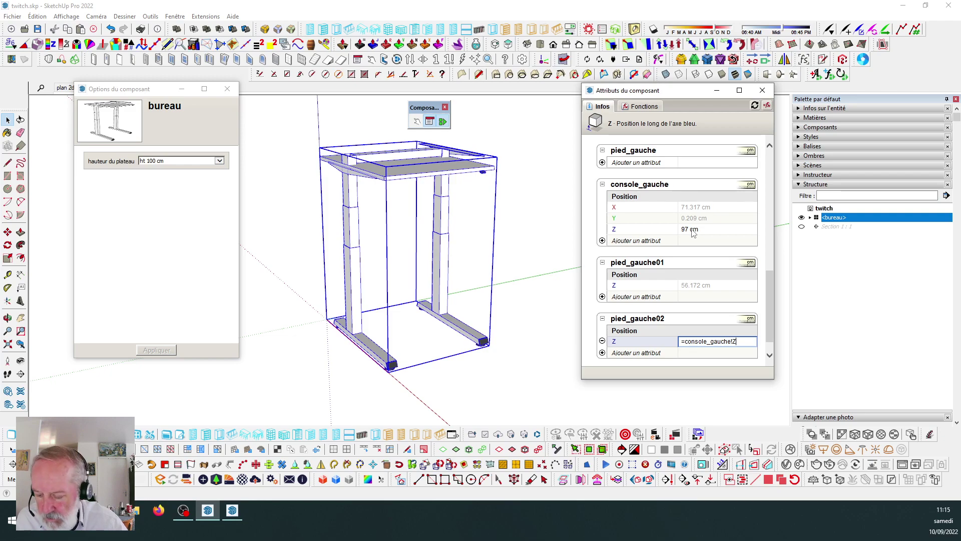
{"action": "key", "text": "Return"}
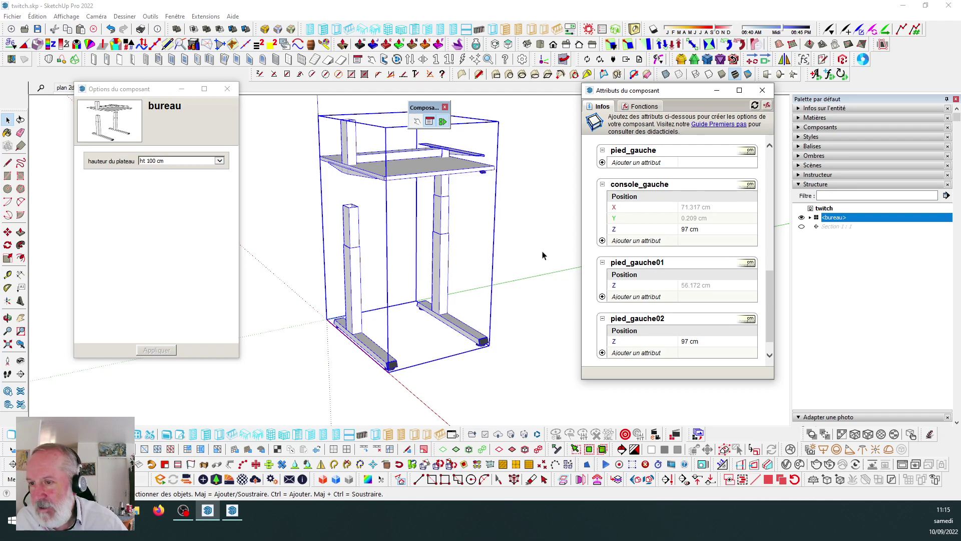
Check where the origin axes of pied_gauche02, the upper left leg section, are located.
{"action": "scroll", "coordinate": [374, 157], "scroll_direction": "up", "scroll_amount": 3}
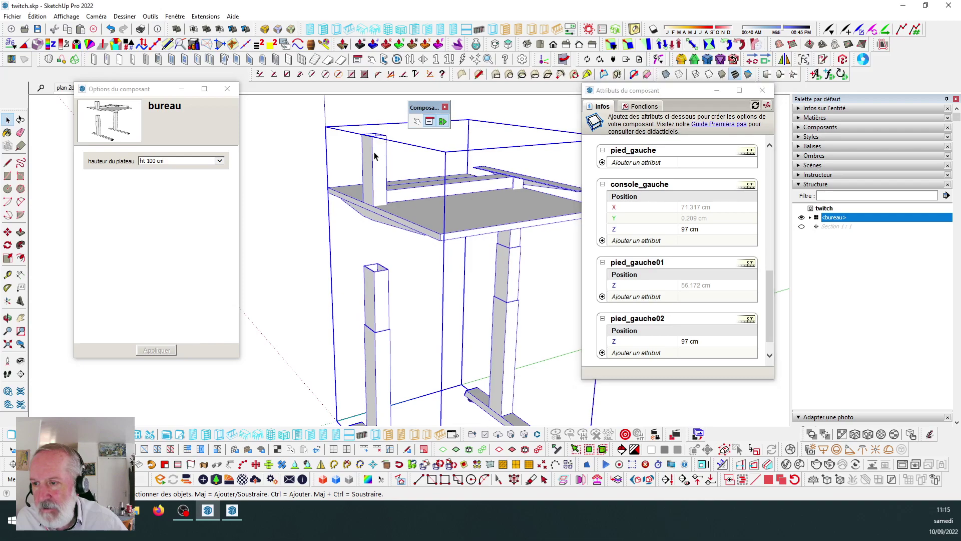
{"action": "double_click", "coordinate": [374, 156]}
{"action": "left_click", "coordinate": [375, 156]}
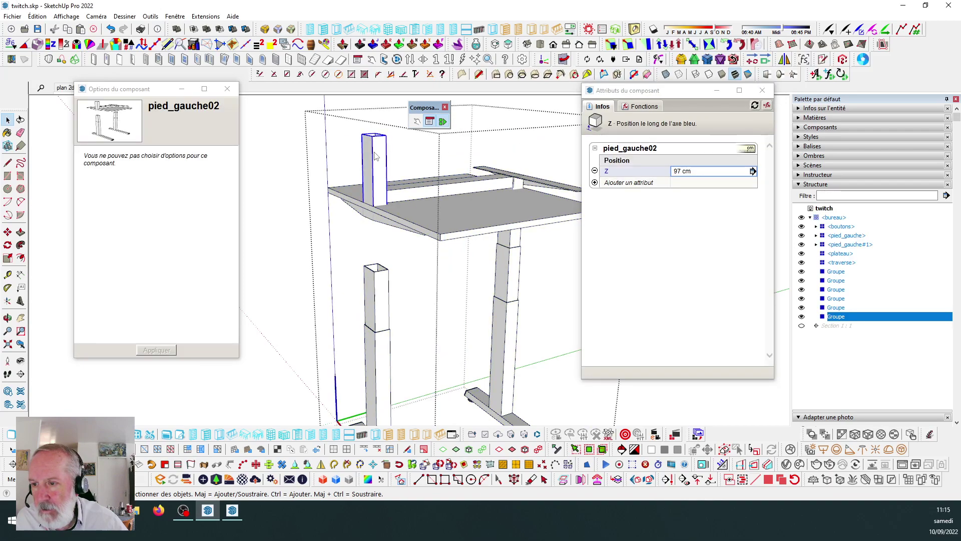
{"action": "right_click", "coordinate": [375, 156]}
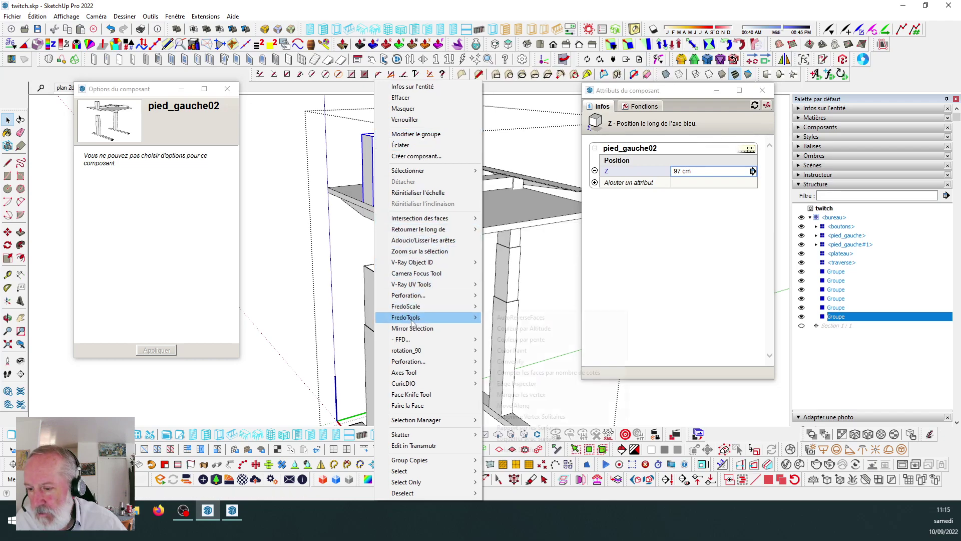
{"action": "left_click", "coordinate": [278, 235]}
{"action": "double_click", "coordinate": [379, 166]}
{"action": "left_click", "coordinate": [379, 165]}
{"action": "right_click", "coordinate": [379, 168]}
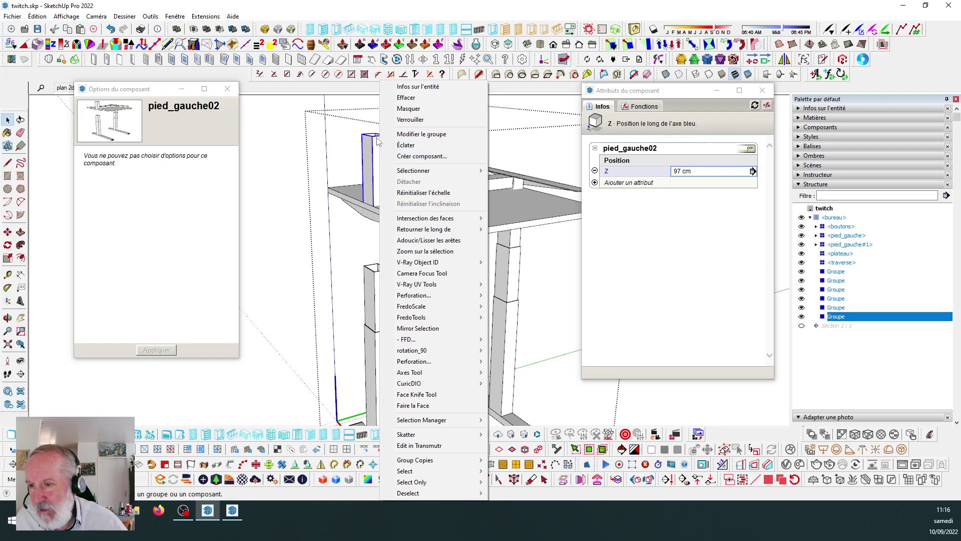
{"action": "left_click", "coordinate": [545, 61]}
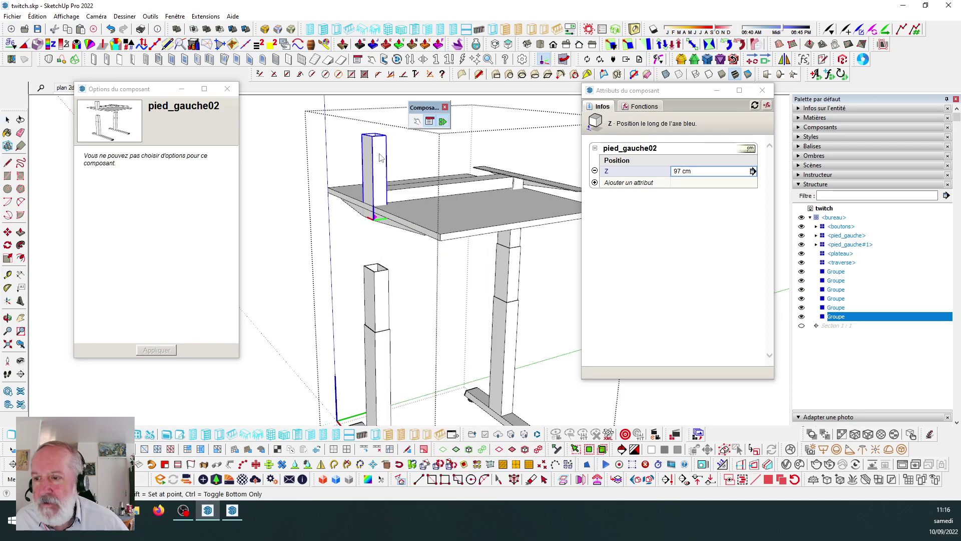
{"action": "scroll", "coordinate": [363, 129], "scroll_direction": "up", "scroll_amount": 2}
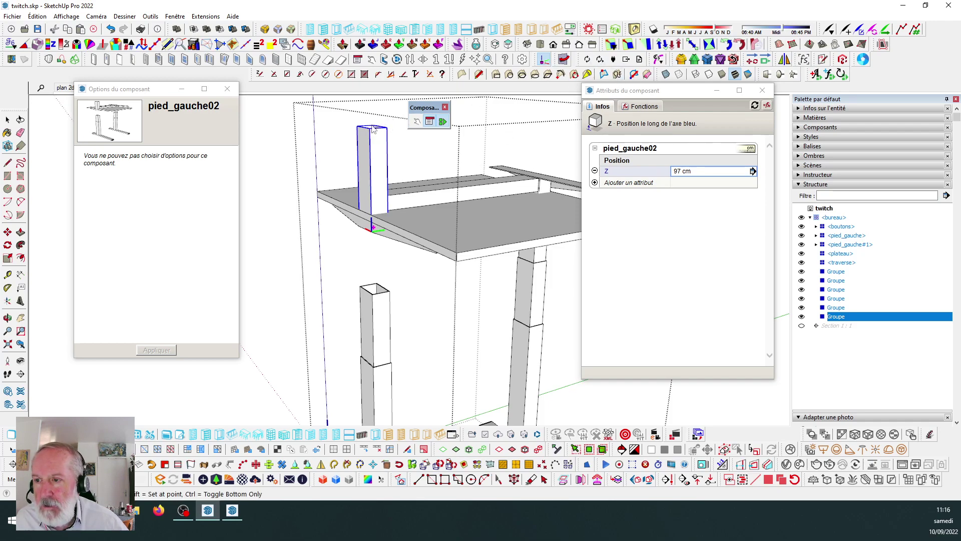
{"action": "left_click", "coordinate": [8, 119]}
{"action": "left_click", "coordinate": [287, 238]}
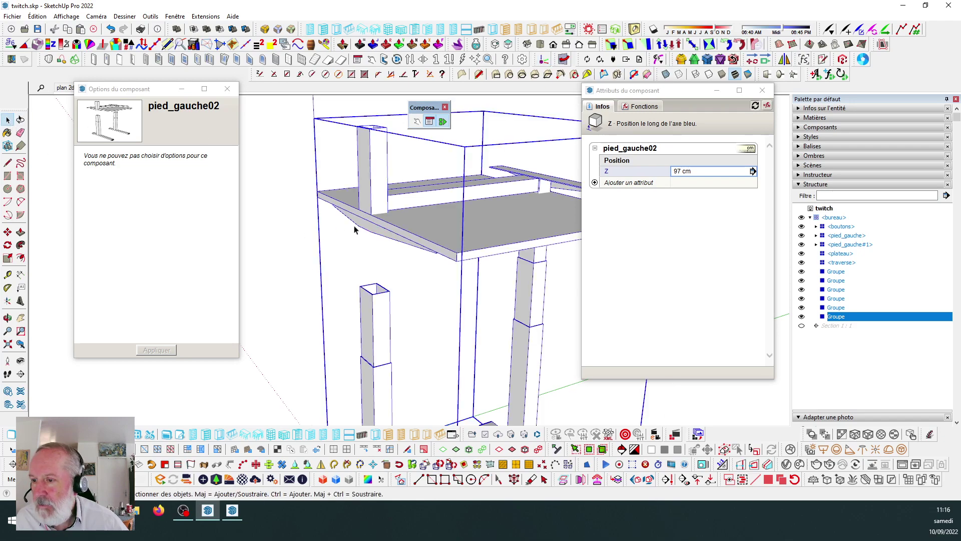
{"action": "scroll", "coordinate": [383, 185], "scroll_direction": "down", "scroll_amount": 3}
{"action": "scroll", "coordinate": [385, 176], "scroll_direction": "up", "scroll_amount": 3}
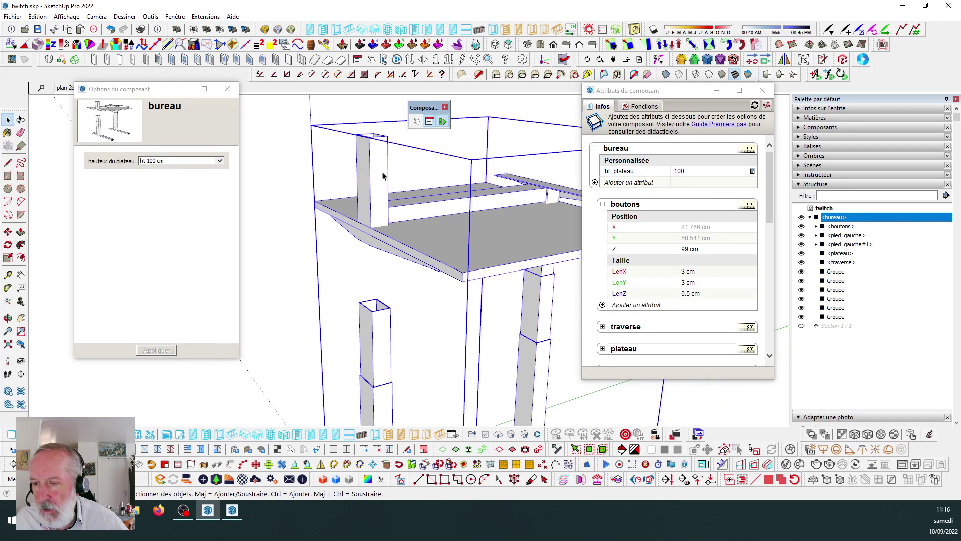
Try negating pied_gauche02's Z position formula =console_gauche!Z, and undo the change.
{"action": "double_click", "coordinate": [383, 174]}
{"action": "left_click", "coordinate": [383, 175]}
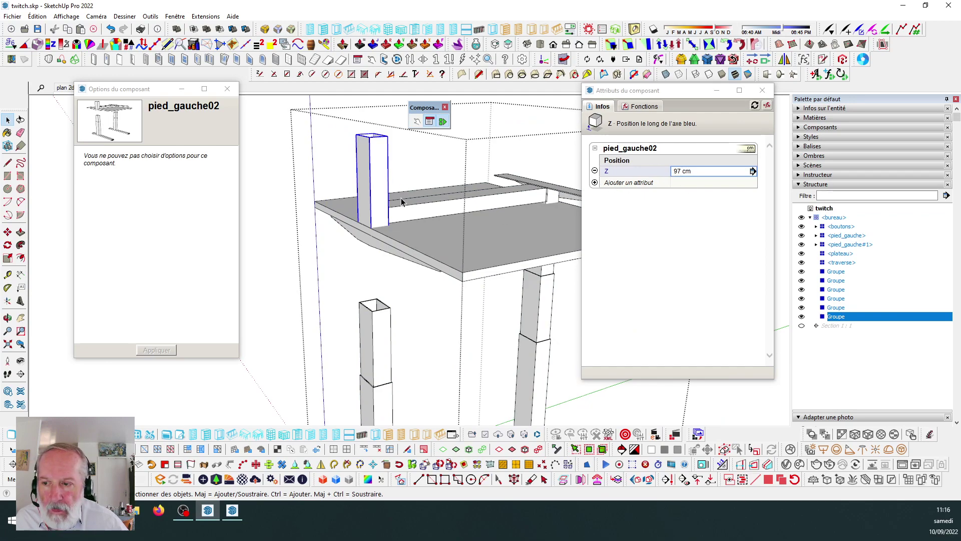
{"action": "left_click", "coordinate": [697, 170]}
{"action": "left_click", "coordinate": [697, 170]}
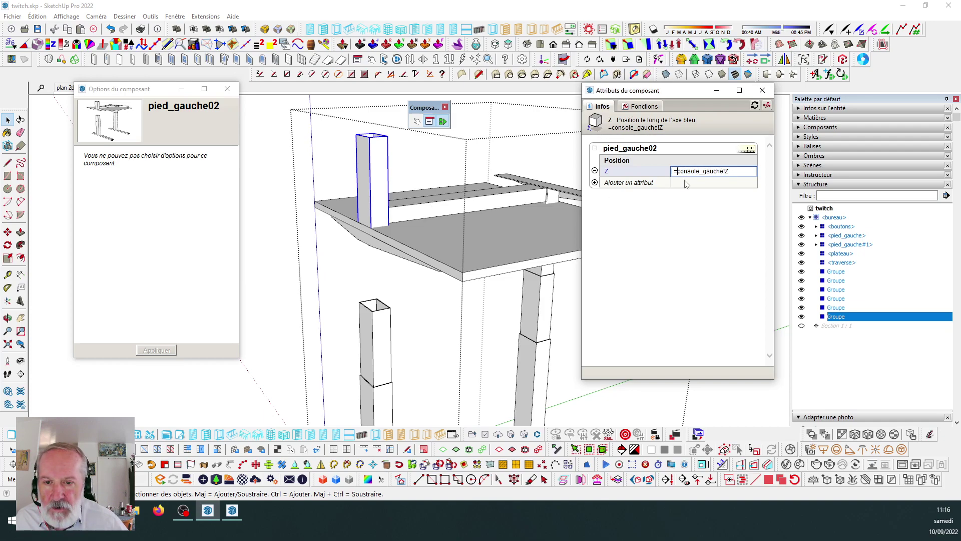
{"action": "key", "text": "Return"}
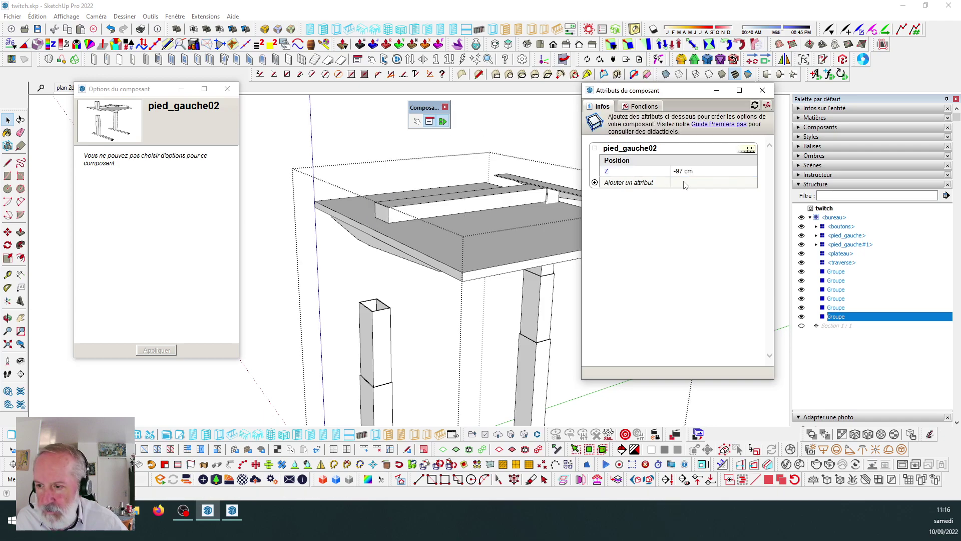
{"action": "scroll", "coordinate": [369, 214], "scroll_direction": "down", "scroll_amount": 2}
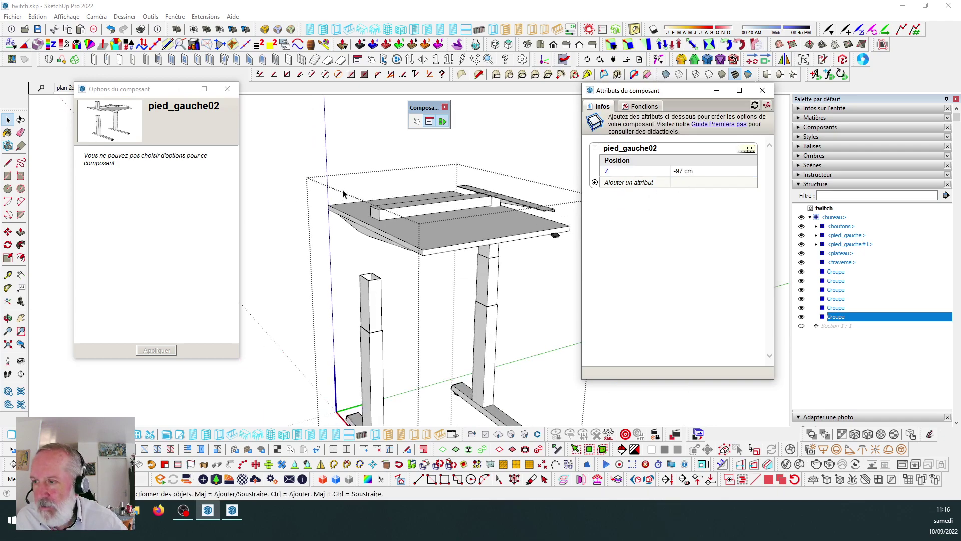
{"action": "left_click", "coordinate": [111, 29]}
{"action": "middle_click_drag", "start_coordinate": [416, 166], "coordinate": [348, 175]}
{"action": "left_click", "coordinate": [530, 137]}
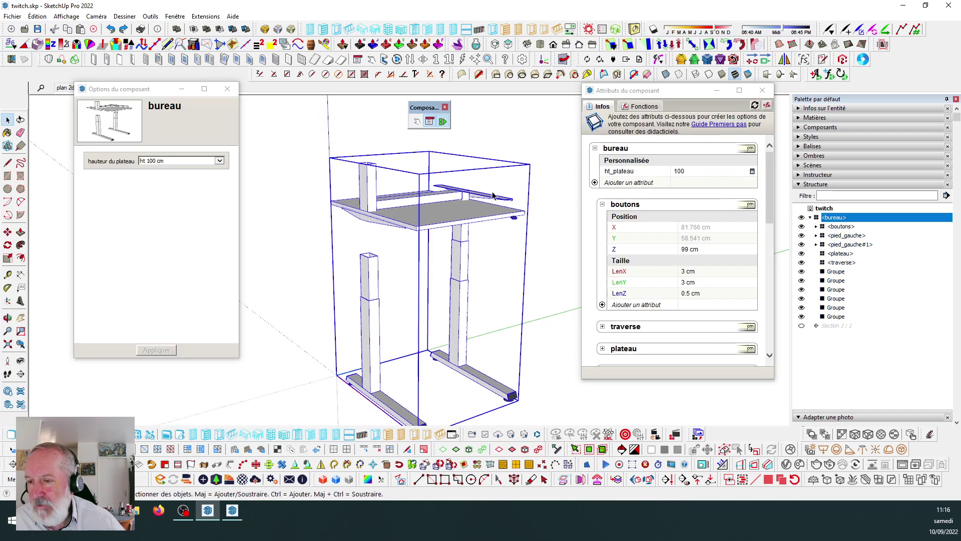
Examine pied_gauche02's placement above the desktop and the commands available for this group.
{"action": "middle_click_drag", "start_coordinate": [450, 167], "coordinate": [414, 186]}
{"action": "scroll", "coordinate": [349, 180], "scroll_direction": "up", "scroll_amount": 2}
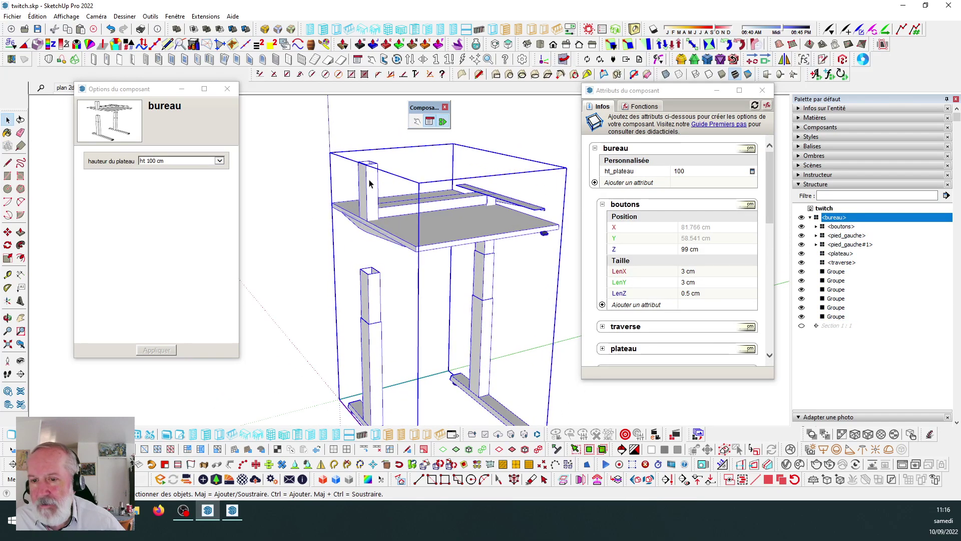
{"action": "scroll", "coordinate": [369, 184], "scroll_direction": "down", "scroll_amount": 2}
{"action": "key", "text": "ctrl+t"}
{"action": "left_click", "coordinate": [367, 183]}
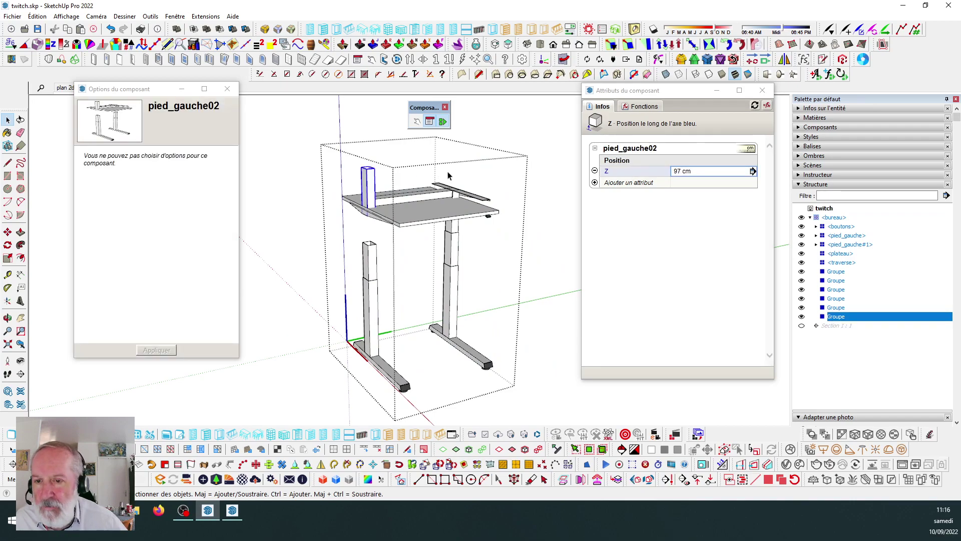
{"action": "scroll", "coordinate": [392, 182], "scroll_direction": "up", "scroll_amount": 2}
{"action": "middle_click_drag", "start_coordinate": [363, 181], "coordinate": [393, 212]}
{"action": "scroll", "coordinate": [361, 212], "scroll_direction": "up", "scroll_amount": 1}
{"action": "scroll", "coordinate": [382, 210], "scroll_direction": "down", "scroll_amount": 1}
{"action": "scroll", "coordinate": [393, 216], "scroll_direction": "up", "scroll_amount": 1}
{"action": "scroll", "coordinate": [391, 209], "scroll_direction": "down", "scroll_amount": 1}
{"action": "middle_click_drag", "start_coordinate": [387, 163], "coordinate": [366, 174]}
{"action": "scroll", "coordinate": [395, 168], "scroll_direction": "up", "scroll_amount": 1}
{"action": "right_click", "coordinate": [345, 170]}
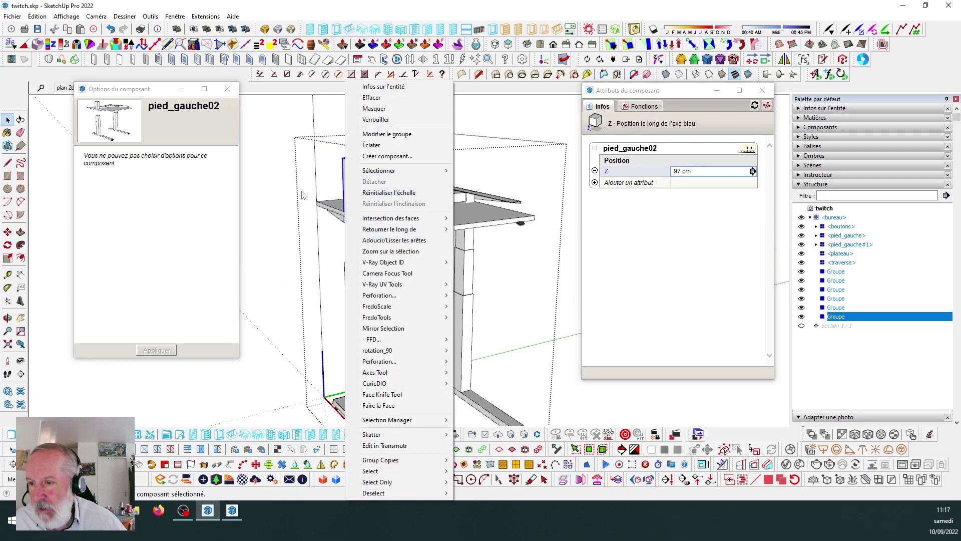
{"action": "left_click", "coordinate": [280, 185]}
{"action": "left_click", "coordinate": [281, 185]}
{"action": "scroll", "coordinate": [391, 181], "scroll_direction": "down", "scroll_amount": 2}
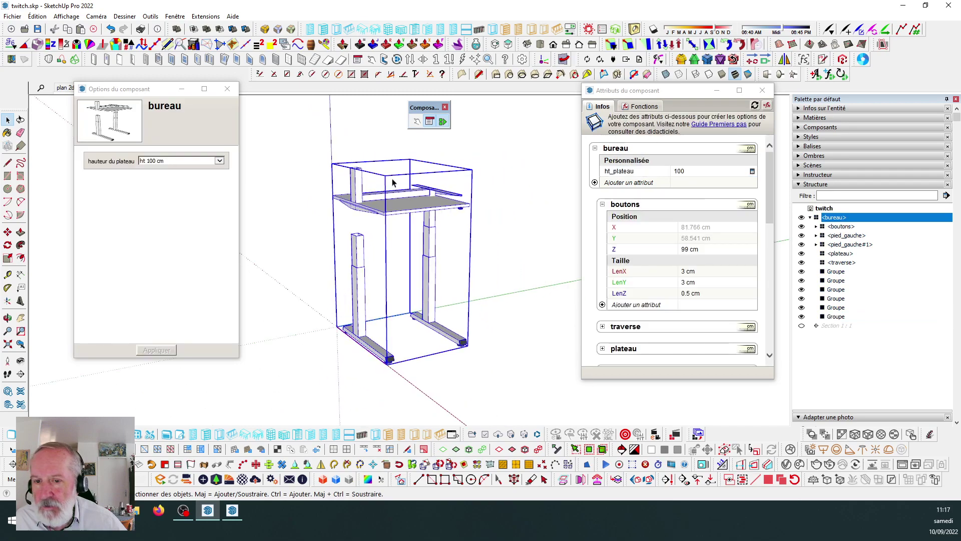
{"action": "left_click", "coordinate": [488, 277]}
{"action": "double_click", "coordinate": [358, 183]}
{"action": "left_click", "coordinate": [358, 184]}
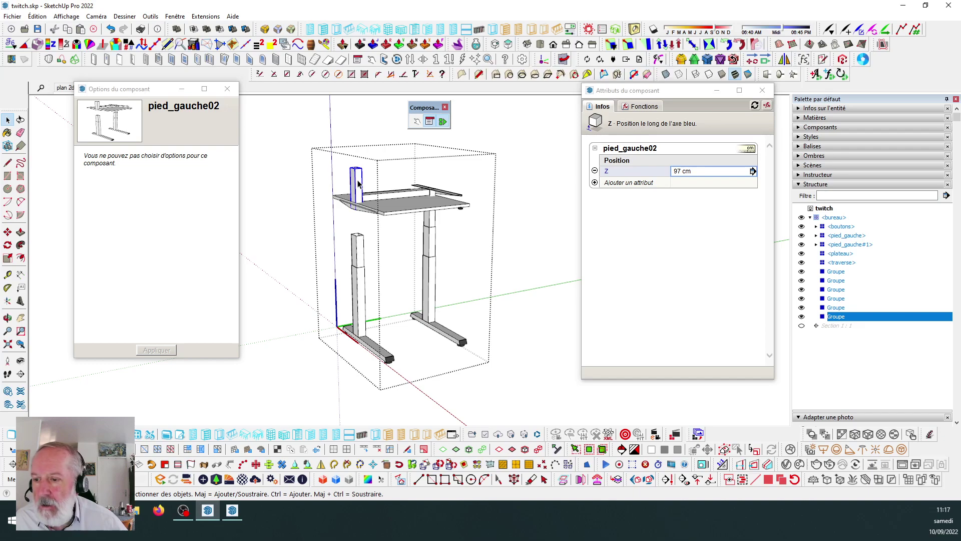
{"action": "scroll", "coordinate": [455, 233], "scroll_direction": "up", "scroll_amount": 1}
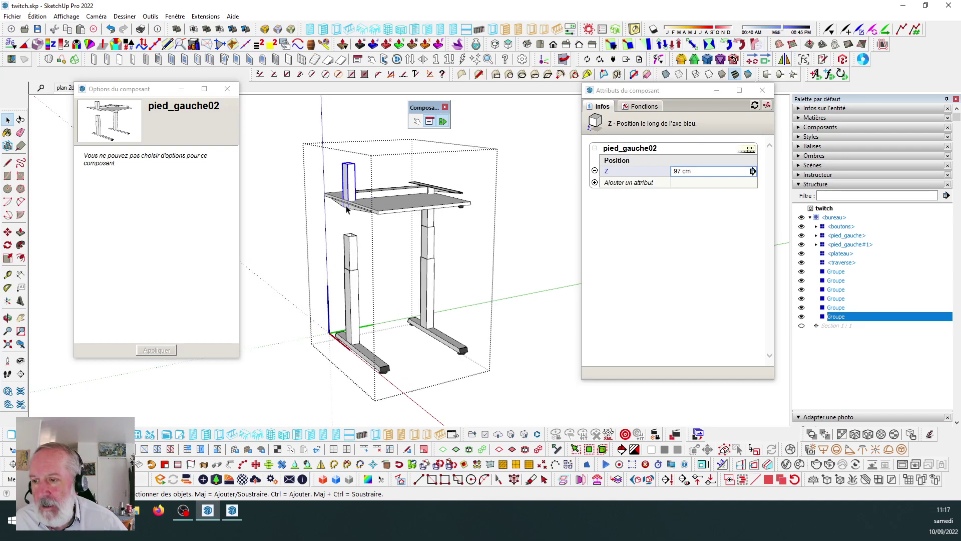
Delete the right bracket and the right leg's middle and upper telescoping sections from bureau, and undo the deletion of the right base.
{"action": "left_click", "coordinate": [432, 241]}
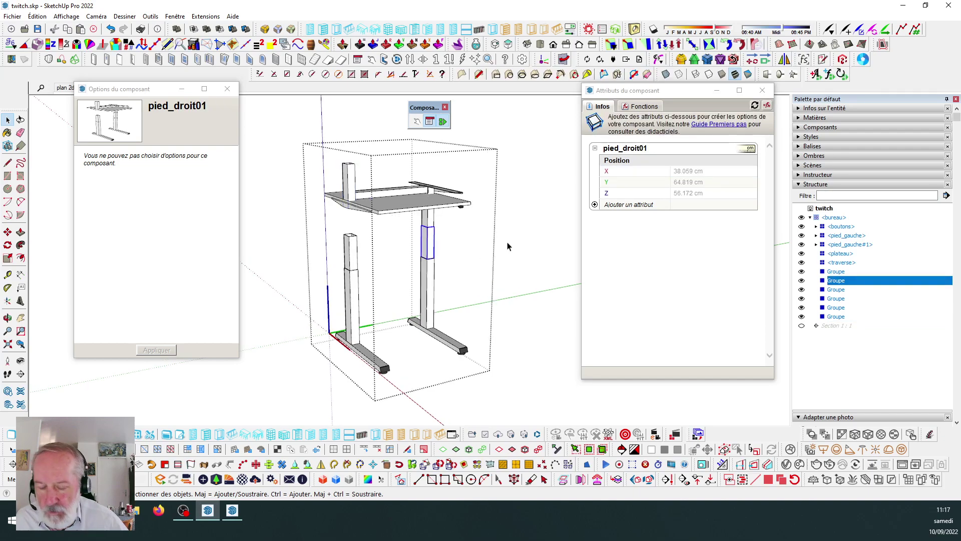
{"action": "key", "text": "Delete"}
{"action": "left_click", "coordinate": [433, 218]}
{"action": "key", "text": "Delete"}
{"action": "left_click", "coordinate": [444, 192]}
{"action": "key", "text": "Delete"}
{"action": "left_click", "coordinate": [432, 291]}
{"action": "key", "text": "Delete"}
{"action": "scroll", "coordinate": [442, 325], "scroll_direction": "down", "scroll_amount": 1}
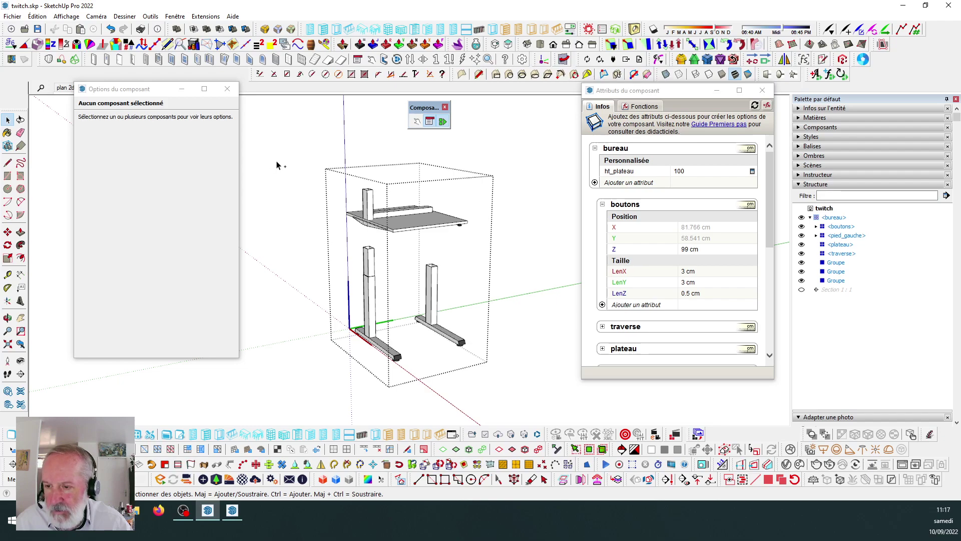
{"action": "key", "text": "ctrl+z"}
Explode the pied_gauche02 group inside bureau and turn its geometry into a component named pied_gauche02.
{"action": "scroll", "coordinate": [366, 210], "scroll_direction": "up", "scroll_amount": 3}
{"action": "scroll", "coordinate": [369, 223], "scroll_direction": "up", "scroll_amount": 4}
{"action": "scroll", "coordinate": [370, 238], "scroll_direction": "up", "scroll_amount": 3}
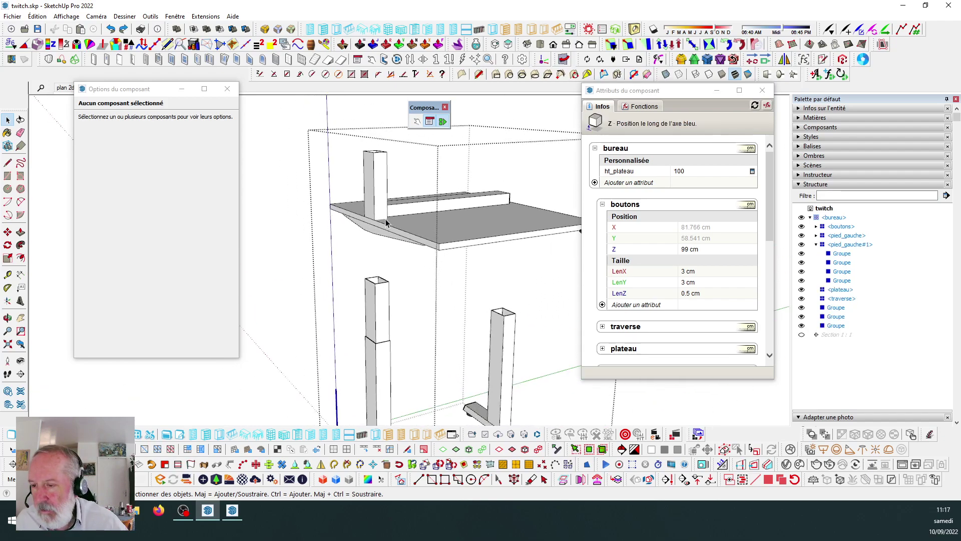
{"action": "left_click", "coordinate": [375, 228]}
{"action": "scroll", "coordinate": [390, 169], "scroll_direction": "down", "scroll_amount": 2}
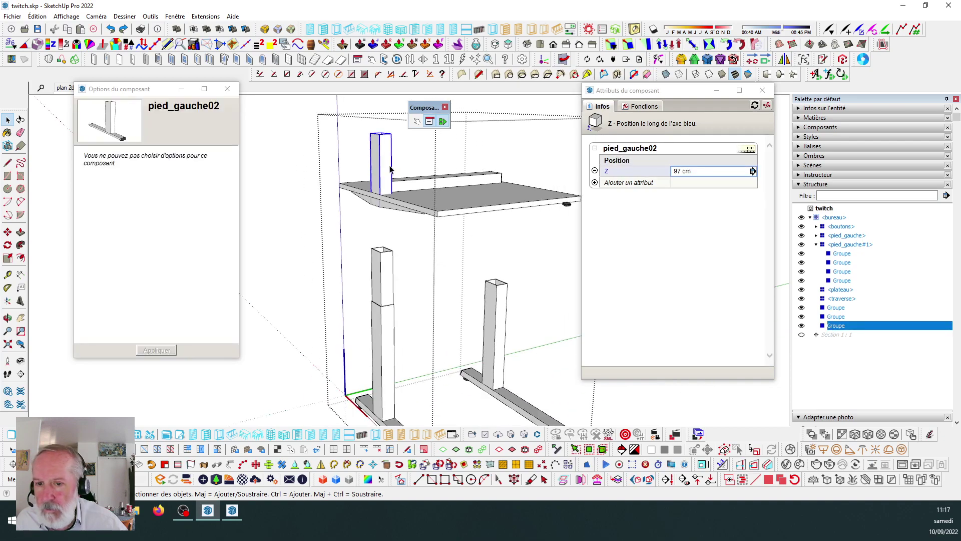
{"action": "right_click", "coordinate": [388, 168]}
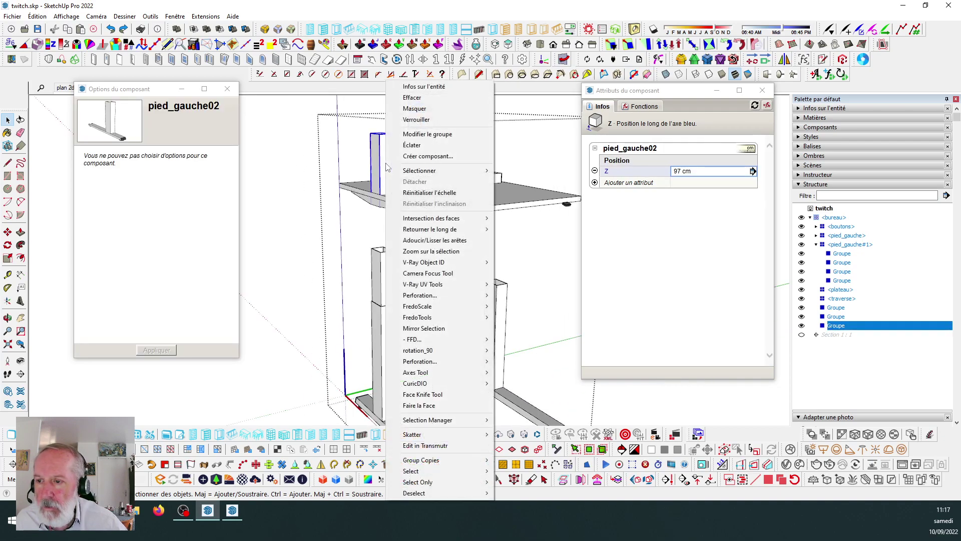
{"action": "left_click", "coordinate": [410, 146]}
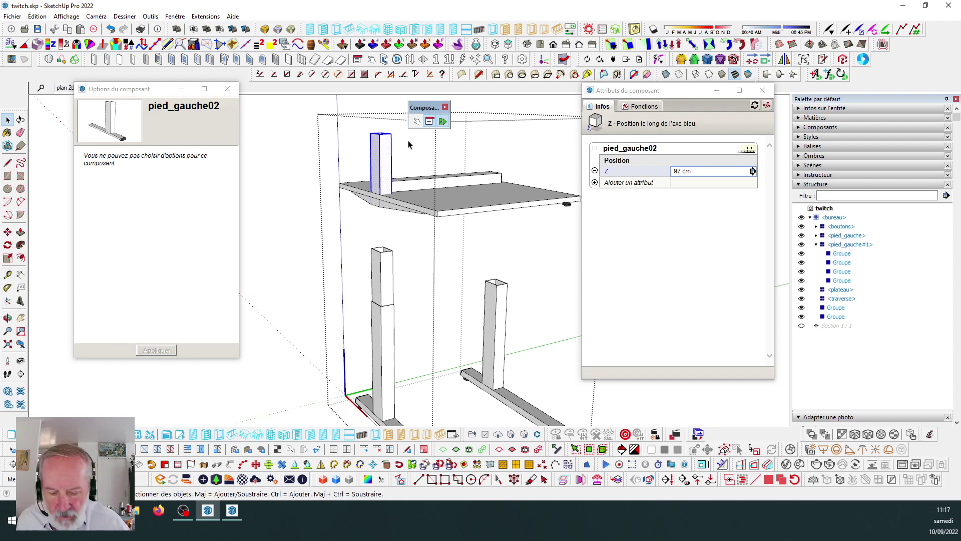
{"action": "key", "text": "g"}
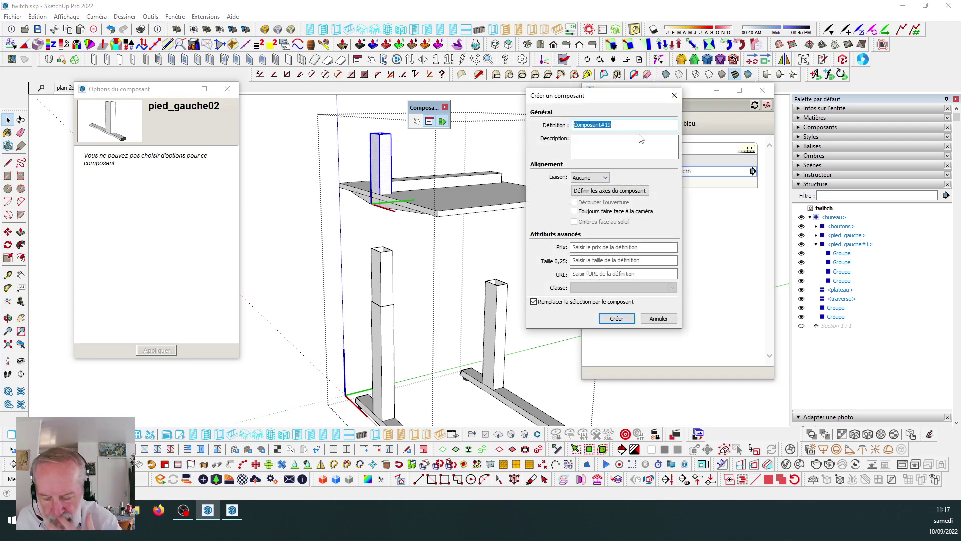
{"action": "type", "text": "pied_gauche02"}
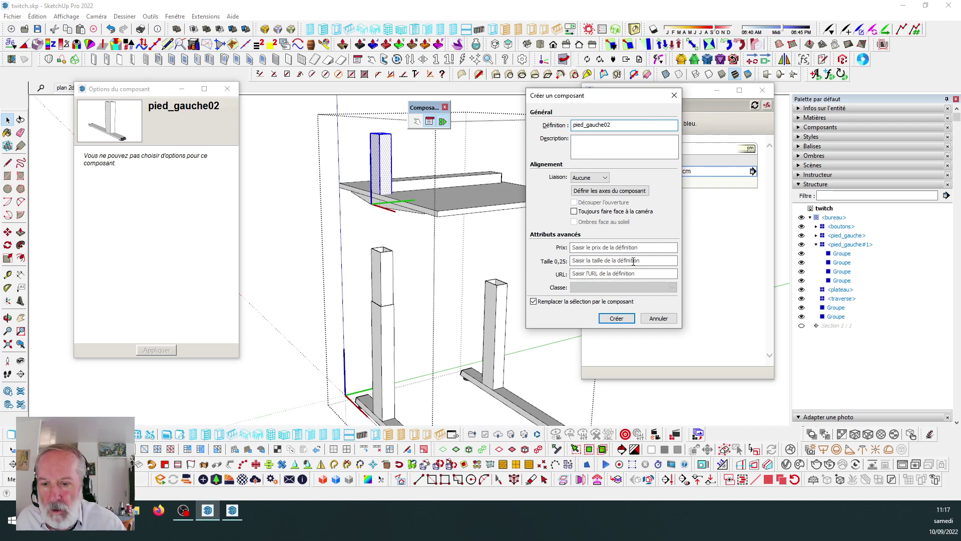
{"action": "left_click", "coordinate": [616, 318]}
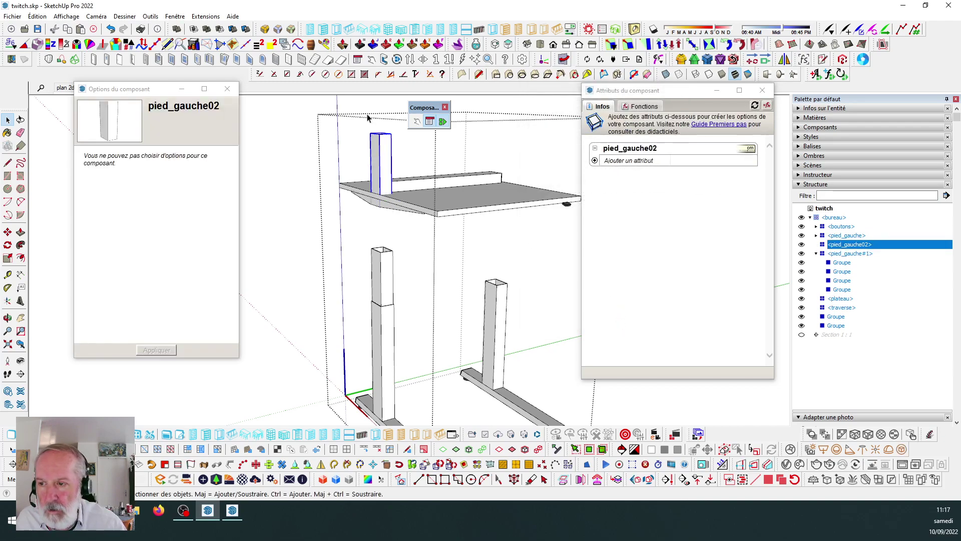
Explode the pied_gauche01 group, turn its geometry into a component named pied_gauche01, and leave bureau's editing context.
{"action": "scroll", "coordinate": [388, 205], "scroll_direction": "up", "scroll_amount": 1}
{"action": "left_click", "coordinate": [388, 271]}
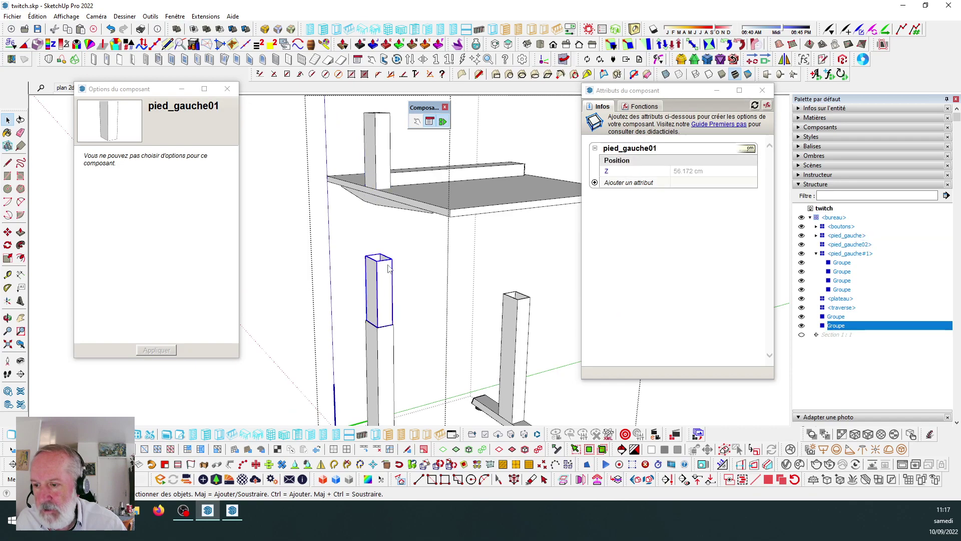
{"action": "scroll", "coordinate": [387, 270], "scroll_direction": "down", "scroll_amount": 3}
{"action": "right_click", "coordinate": [387, 270]}
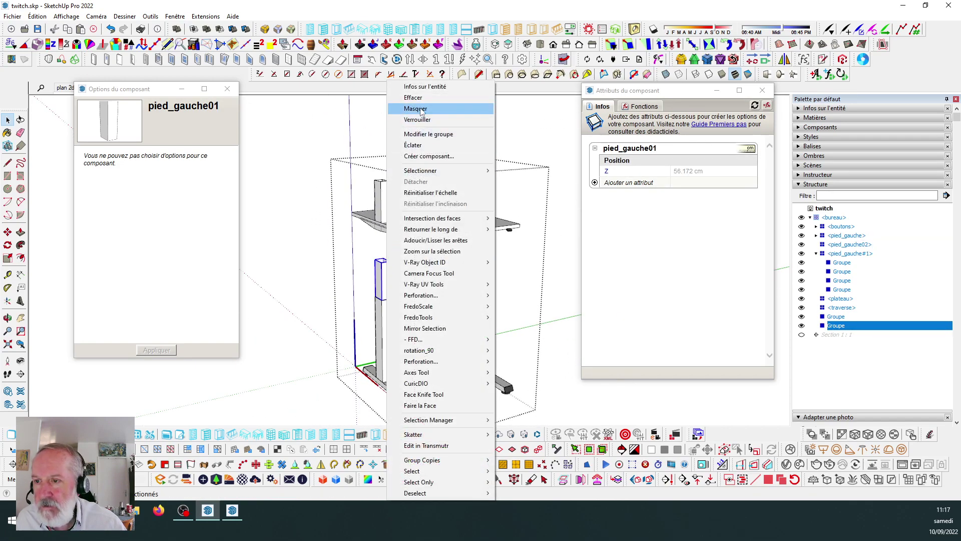
{"action": "left_click", "coordinate": [417, 146]}
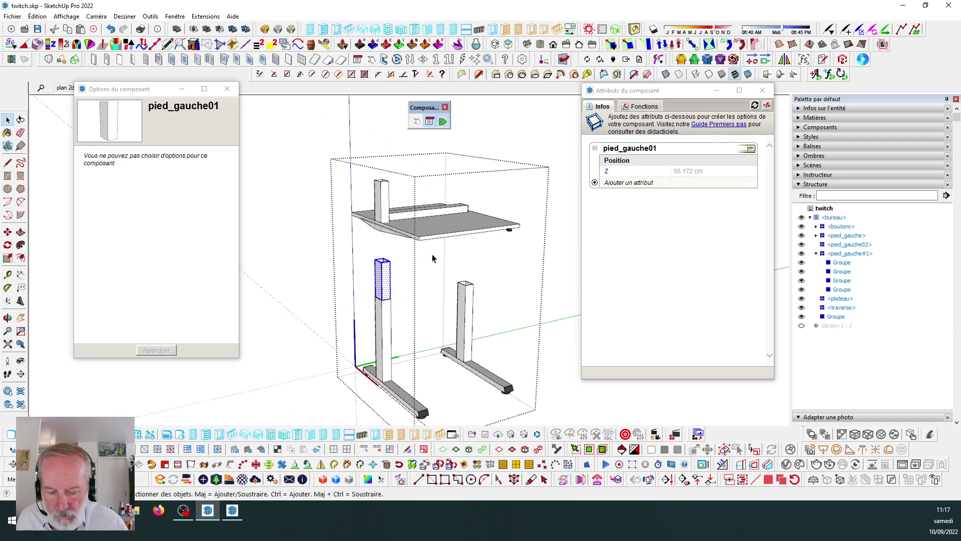
{"action": "type", "text": "g"}
{"action": "type", "text": "pied_"}
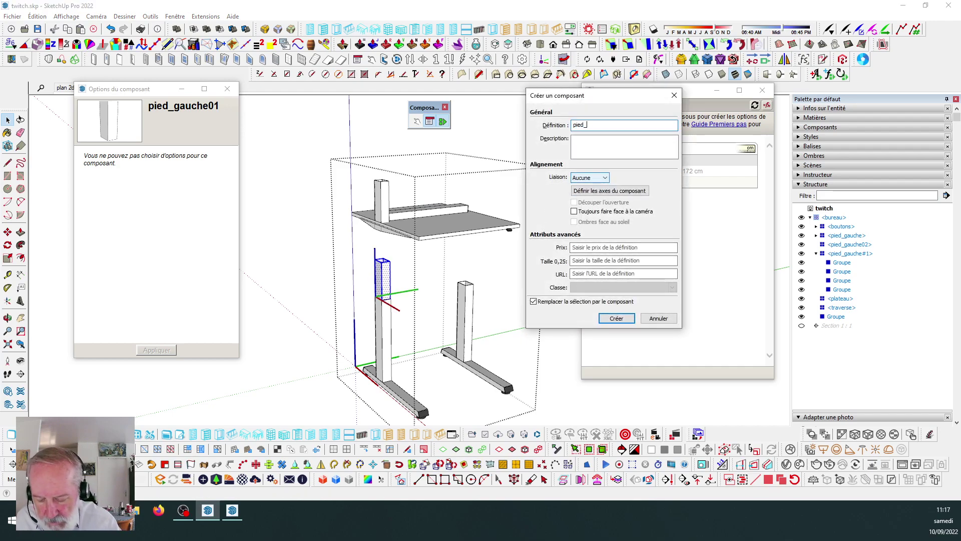
{"action": "type", "text": "gauche01"}
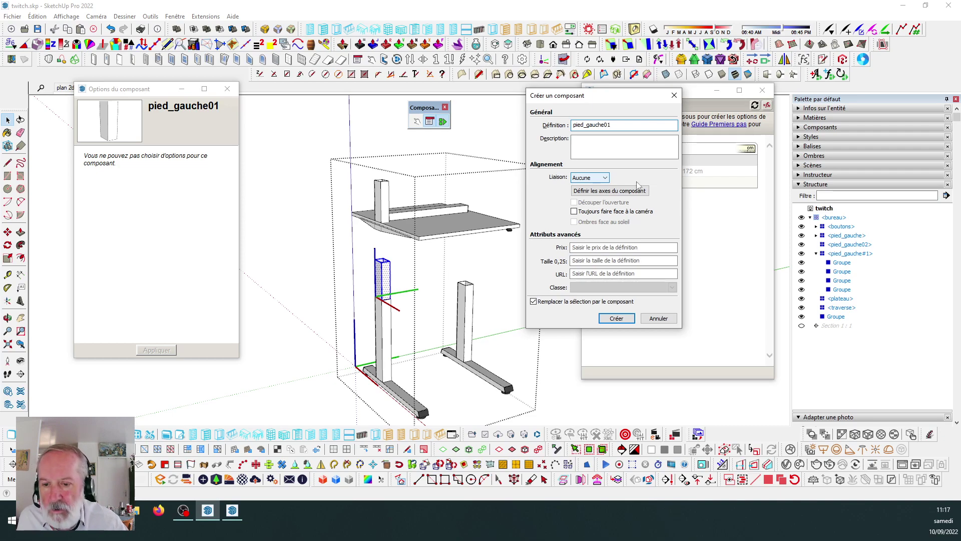
{"action": "left_click", "coordinate": [616, 319]}
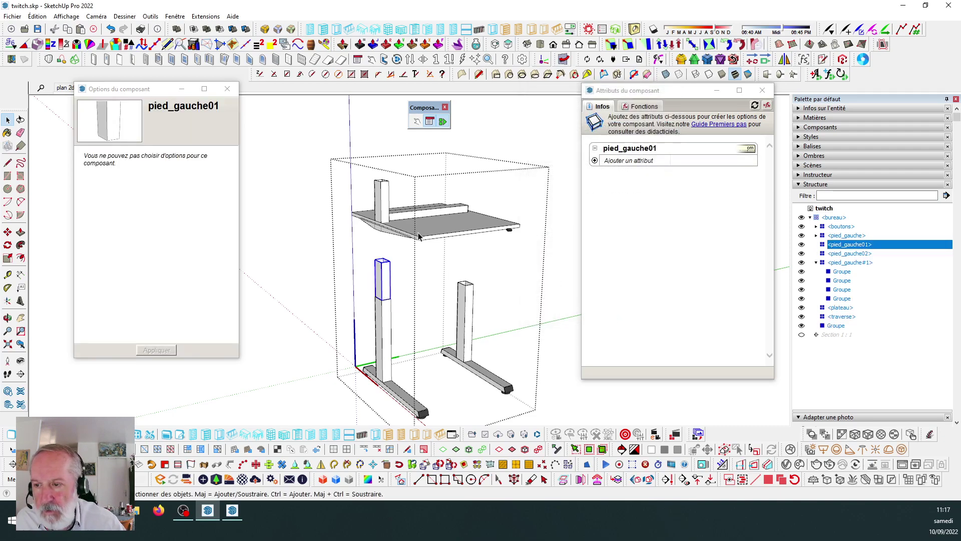
{"action": "scroll", "coordinate": [425, 232], "scroll_direction": "up", "scroll_amount": 3}
{"action": "scroll", "coordinate": [390, 272], "scroll_direction": "down", "scroll_amount": 4}
{"action": "scroll", "coordinate": [390, 273], "scroll_direction": "down", "scroll_amount": 1}
{"action": "left_click", "coordinate": [523, 193]}
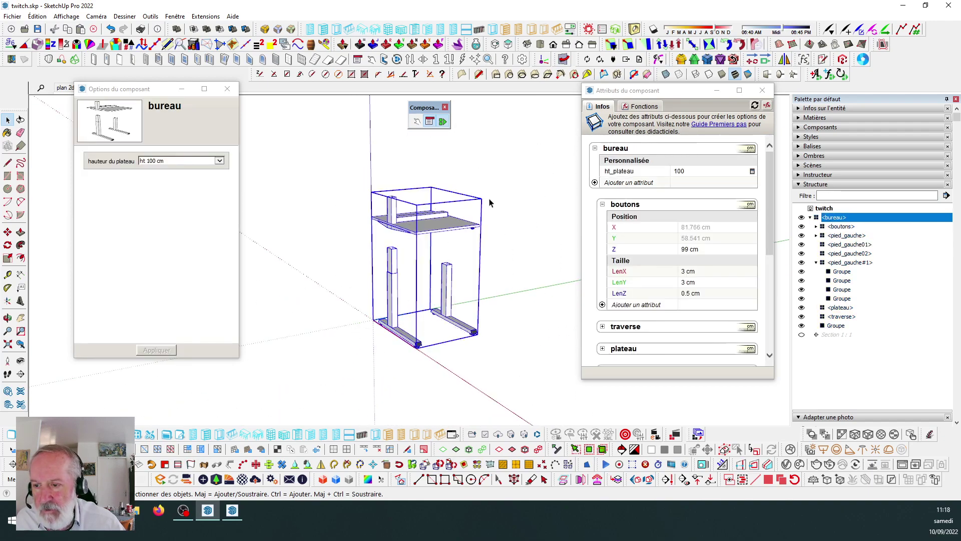
Add a Z position attribute to the pied_gauche01 subcomponent in bureau's component attributes.
{"action": "scroll", "coordinate": [400, 240], "scroll_direction": "up", "scroll_amount": 3}
{"action": "scroll", "coordinate": [401, 253], "scroll_direction": "down", "scroll_amount": 1}
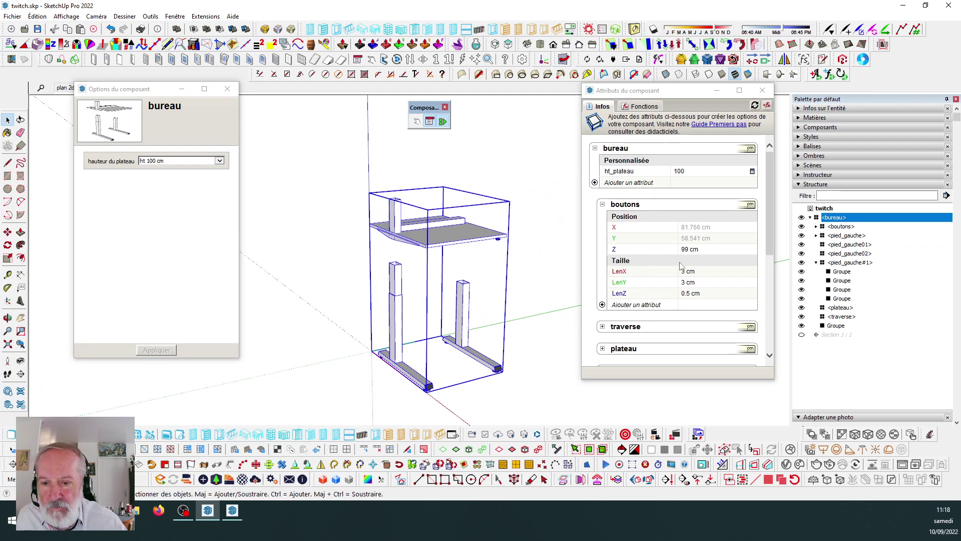
{"action": "scroll", "coordinate": [682, 265], "scroll_direction": "down", "scroll_amount": 3}
{"action": "scroll", "coordinate": [690, 257], "scroll_direction": "down", "scroll_amount": 3}
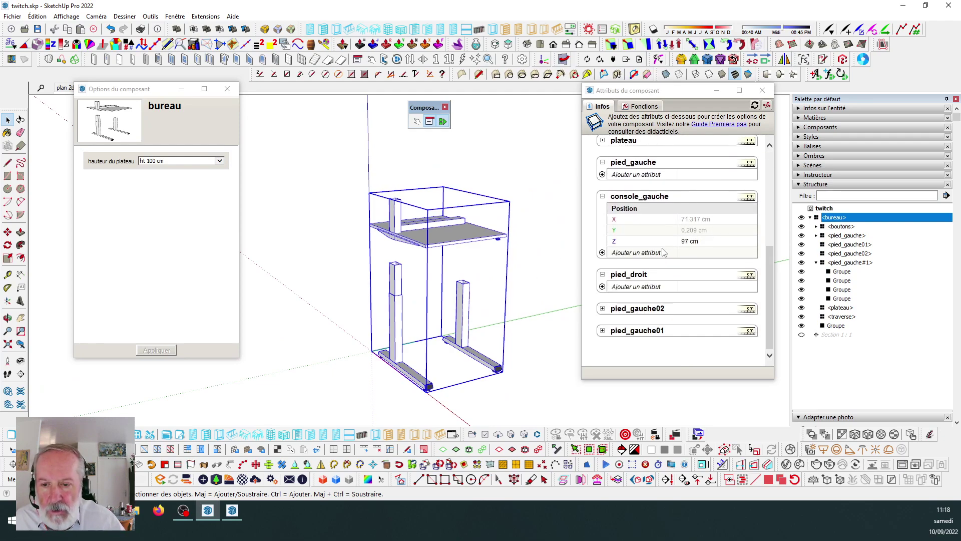
{"action": "left_click", "coordinate": [602, 330]}
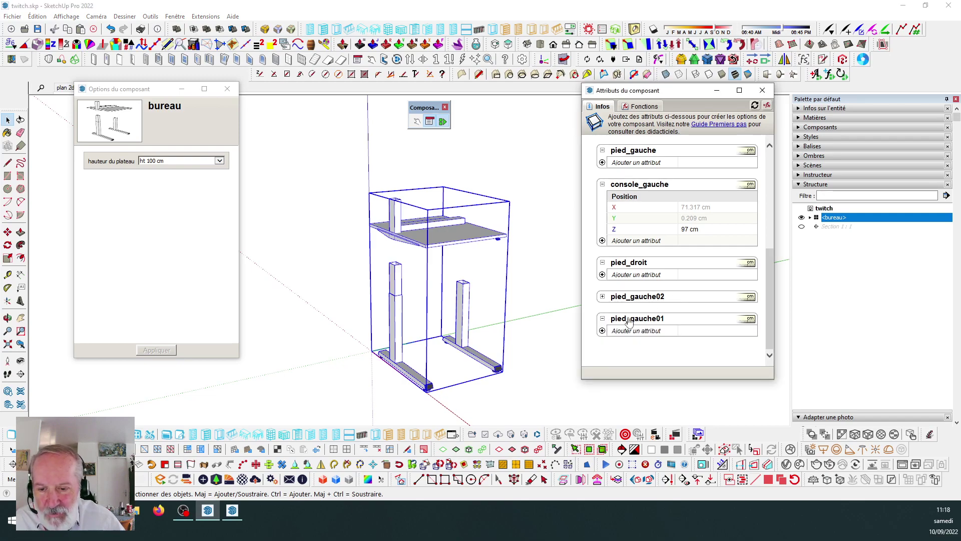
{"action": "left_click", "coordinate": [603, 330]}
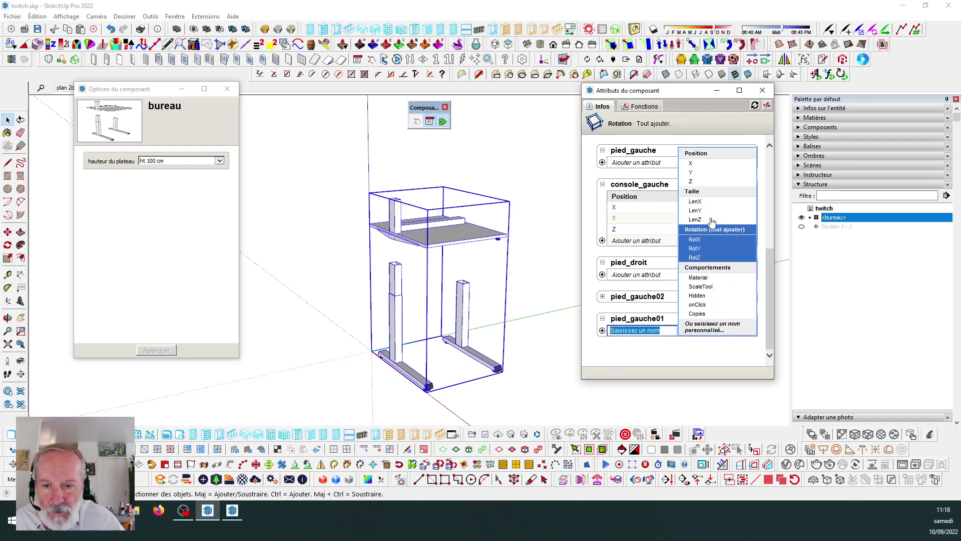
{"action": "left_click", "coordinate": [694, 182]}
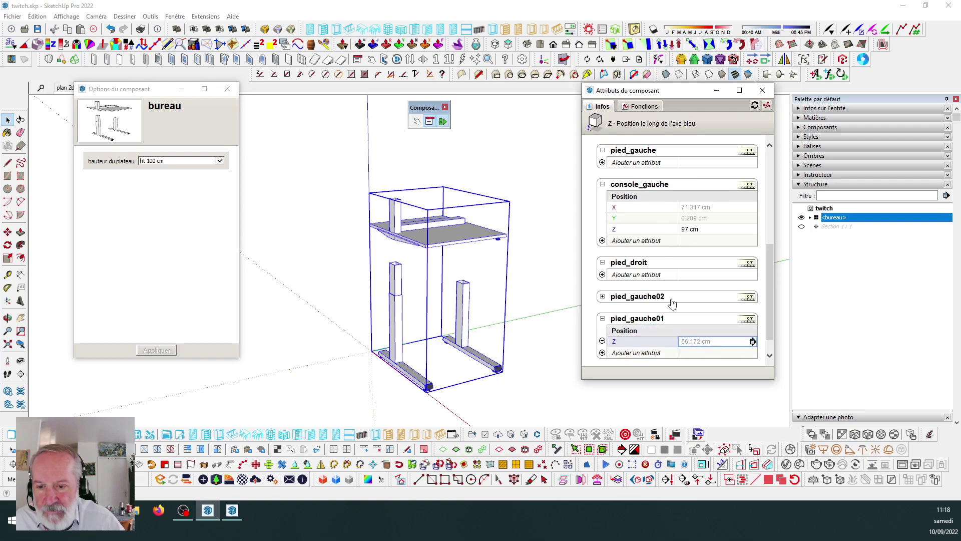
Try to link pied_gauche01's Z position to console_gauche's Z position with a formula.
{"action": "left_click", "coordinate": [721, 342]}
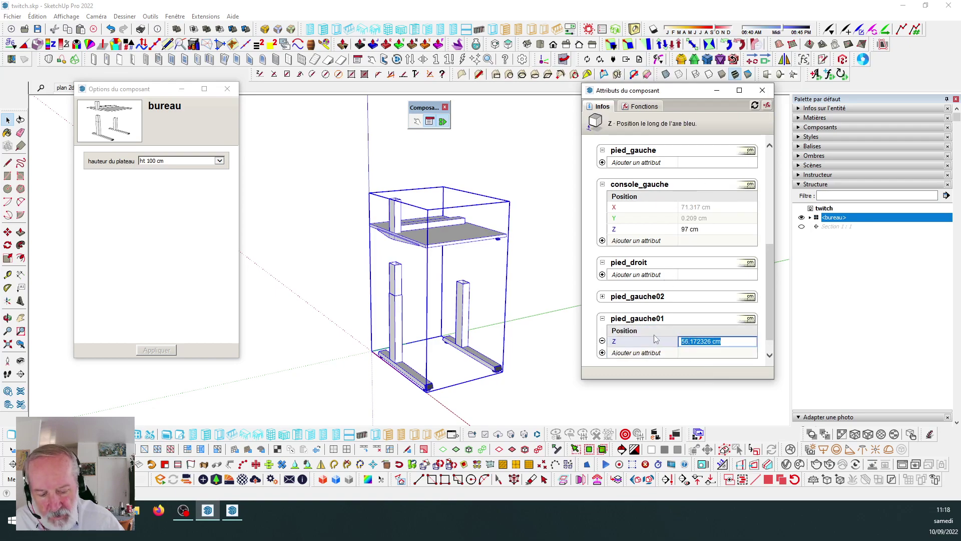
{"action": "type", "text": "="}
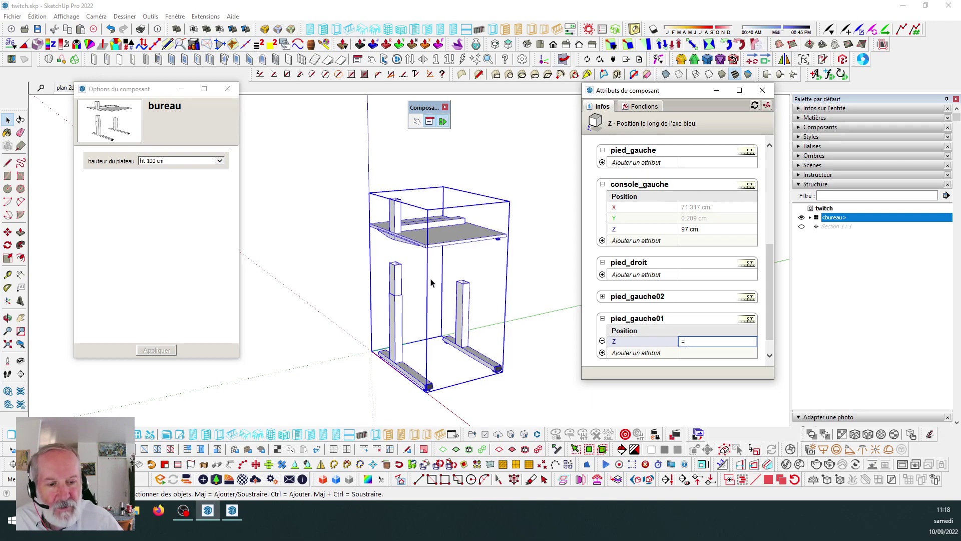
{"action": "scroll", "coordinate": [393, 234], "scroll_direction": "down", "scroll_amount": 2}
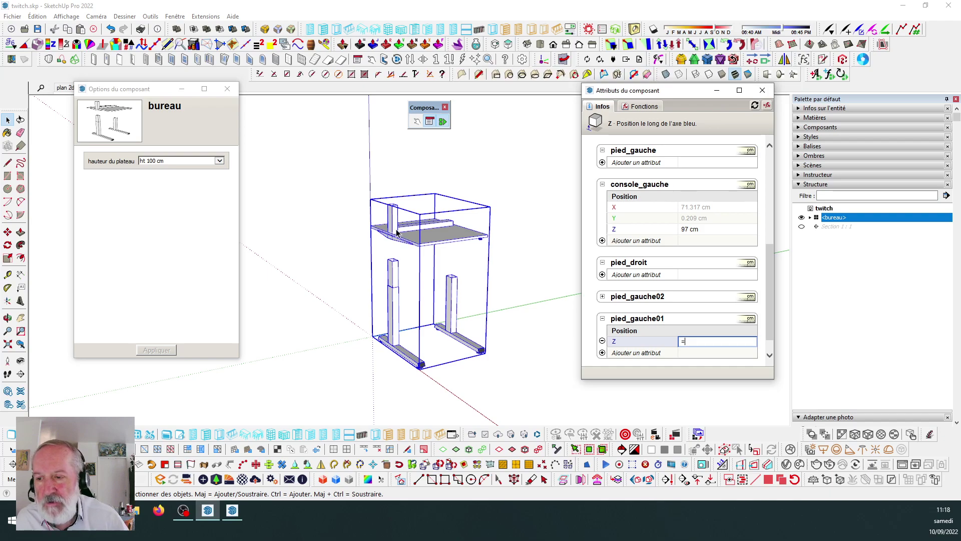
{"action": "scroll", "coordinate": [407, 232], "scroll_direction": "up", "scroll_amount": 2}
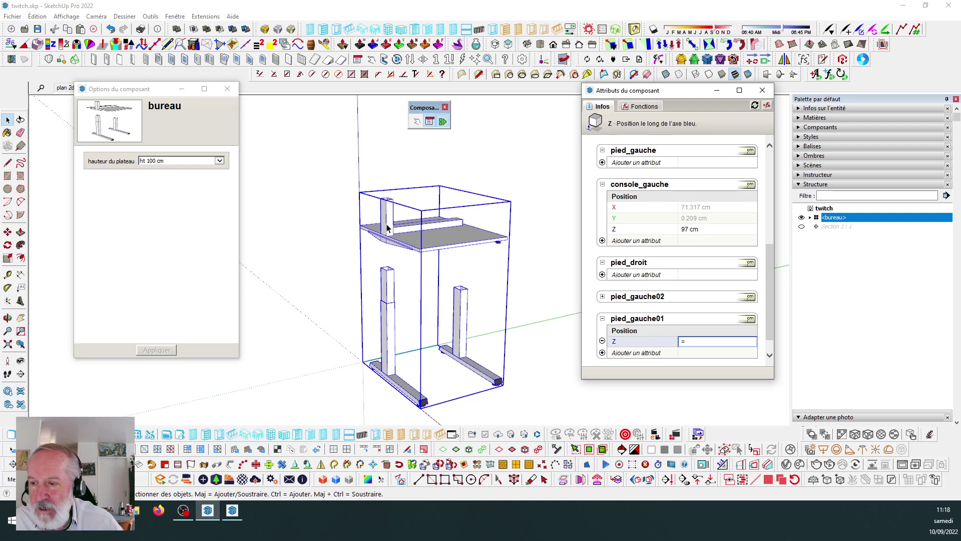
{"action": "scroll", "coordinate": [381, 220], "scroll_direction": "up", "scroll_amount": 2}
{"action": "scroll", "coordinate": [391, 229], "scroll_direction": "down", "scroll_amount": 2}
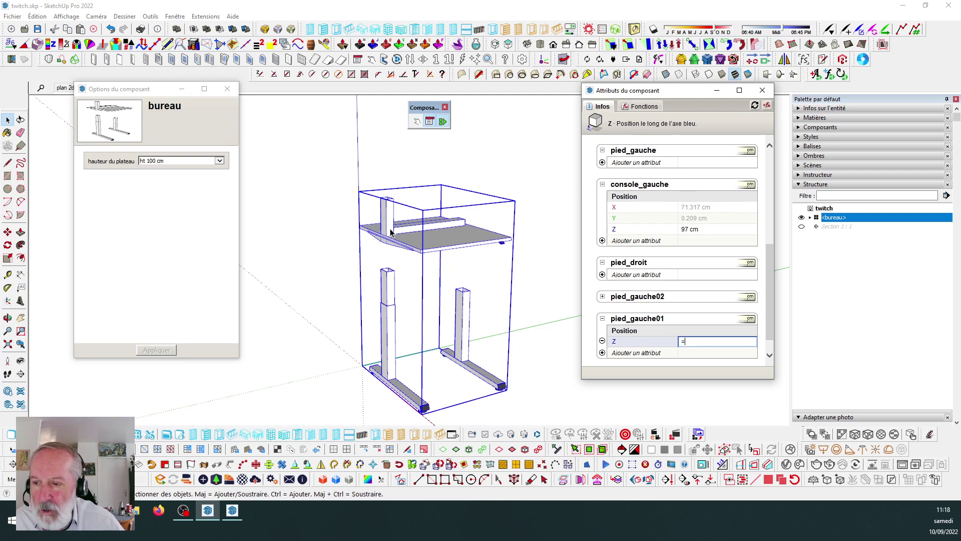
{"action": "scroll", "coordinate": [394, 228], "scroll_direction": "up", "scroll_amount": 1}
{"action": "scroll", "coordinate": [394, 231], "scroll_direction": "down", "scroll_amount": 1}
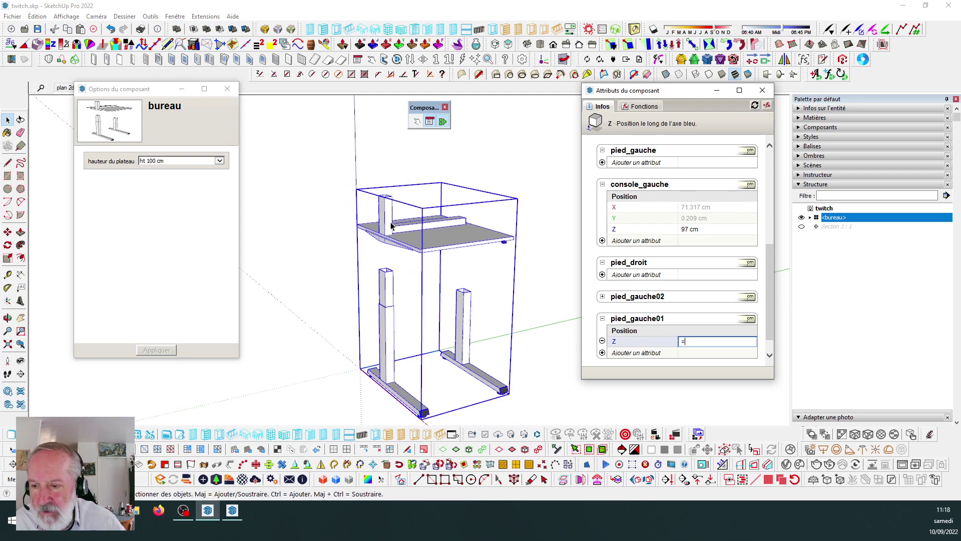
{"action": "middle_click_drag", "start_coordinate": [391, 227], "coordinate": [401, 227]}
{"action": "scroll", "coordinate": [401, 228], "scroll_direction": "up", "scroll_amount": 2}
{"action": "scroll", "coordinate": [405, 234], "scroll_direction": "down", "scroll_amount": 3}
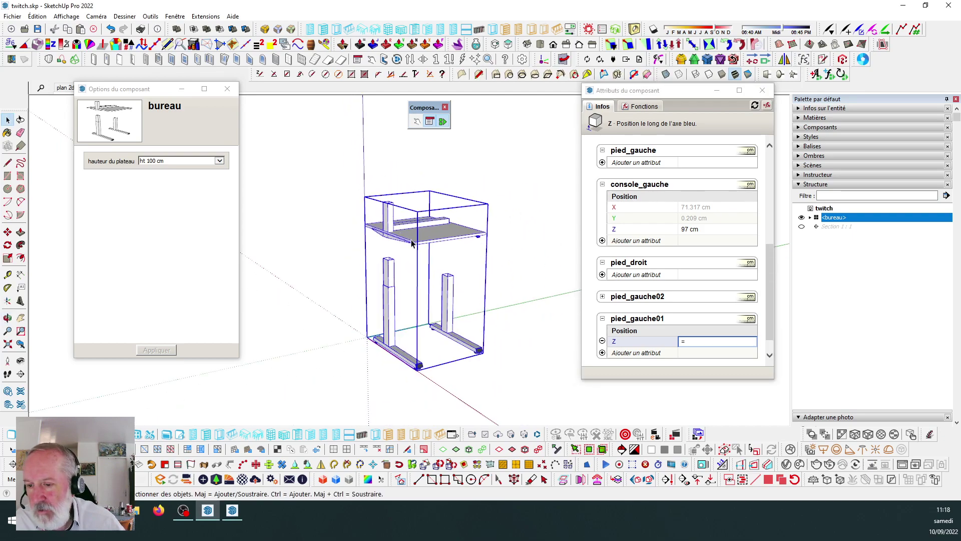
{"action": "scroll", "coordinate": [695, 242], "scroll_direction": "up", "scroll_amount": 1}
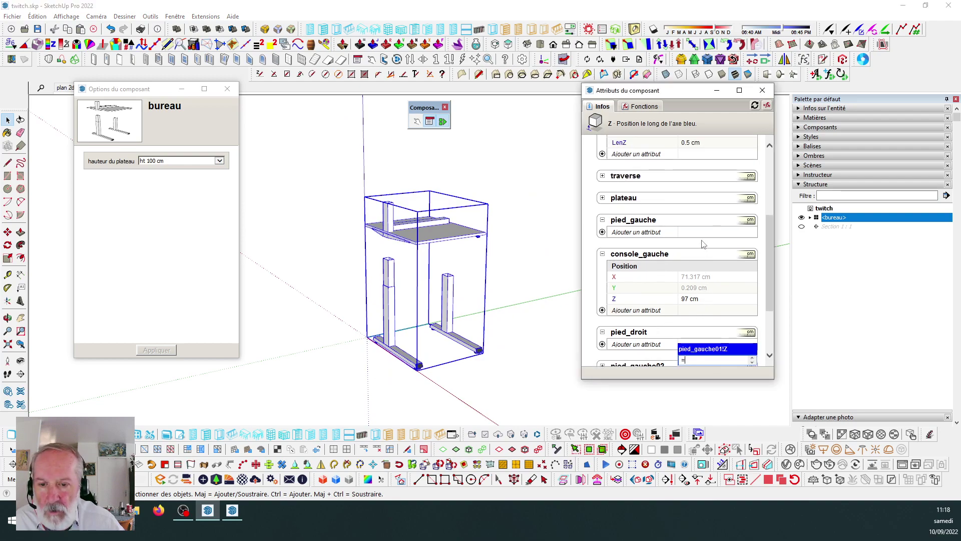
{"action": "scroll", "coordinate": [668, 242], "scroll_direction": "down", "scroll_amount": 2}
{"action": "scroll", "coordinate": [628, 206], "scroll_direction": "up", "scroll_amount": 1}
{"action": "scroll", "coordinate": [684, 210], "scroll_direction": "down", "scroll_amount": 1}
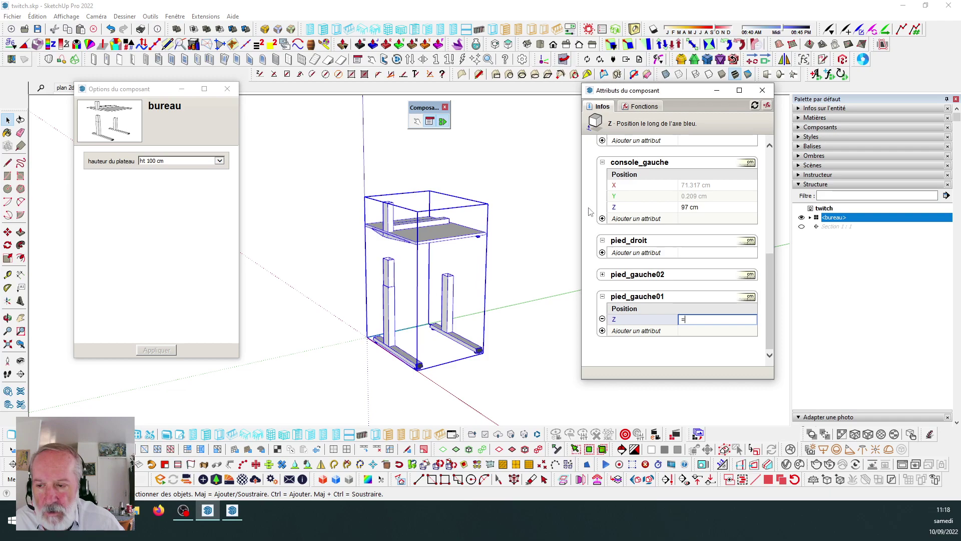
{"action": "left_click", "coordinate": [621, 209]}
{"action": "key", "text": "Return"}
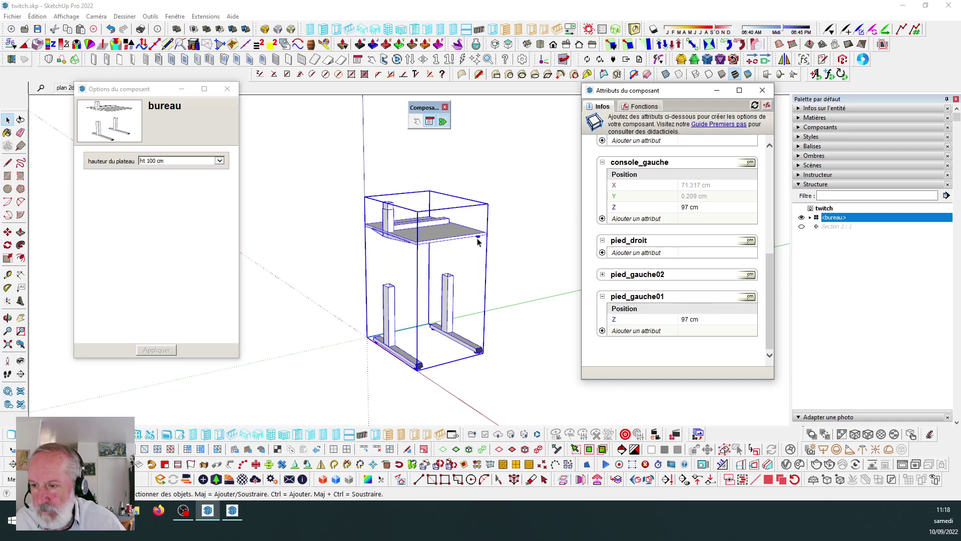
Dismiss the error message and undo the Z formula of pied_gauche01.
{"action": "scroll", "coordinate": [411, 197], "scroll_direction": "down", "scroll_amount": 2}
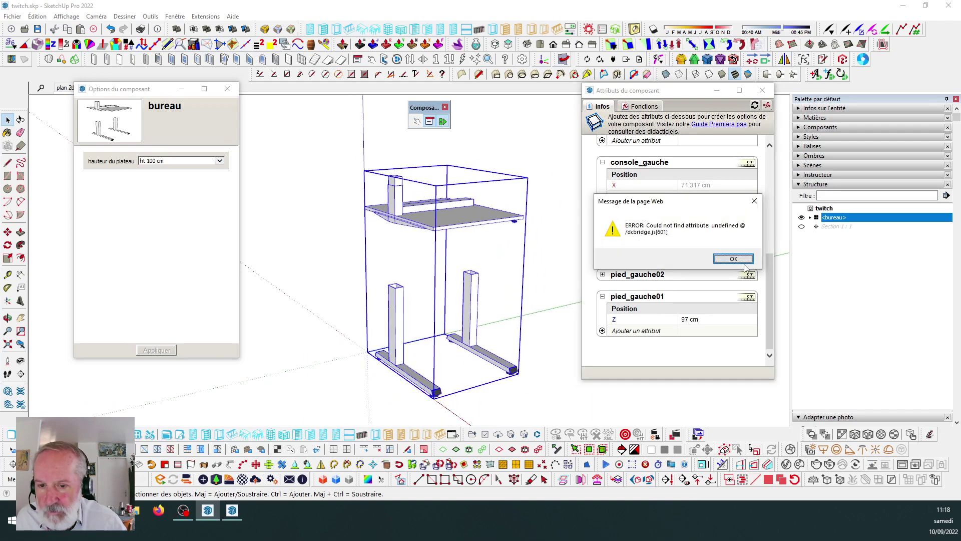
{"action": "left_click", "coordinate": [732, 259]}
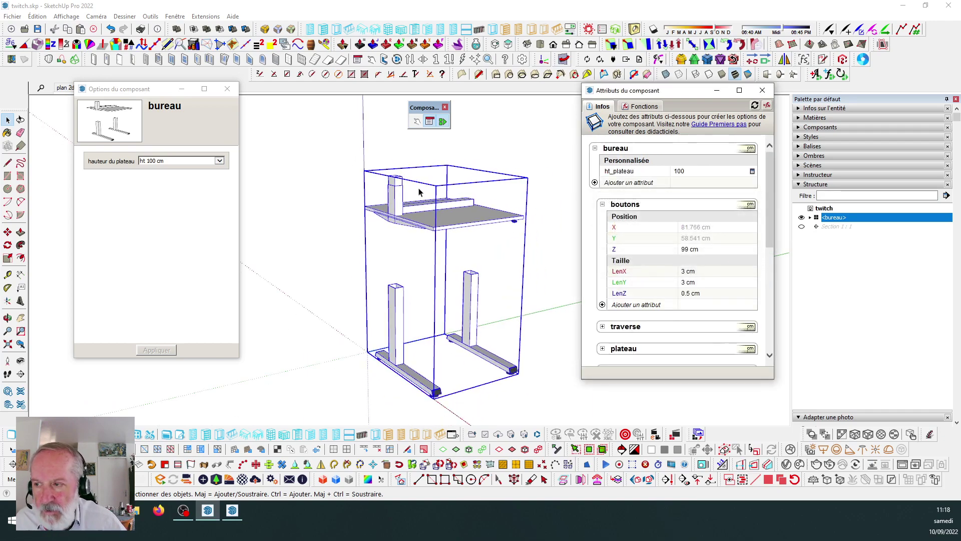
{"action": "left_click", "coordinate": [111, 29]}
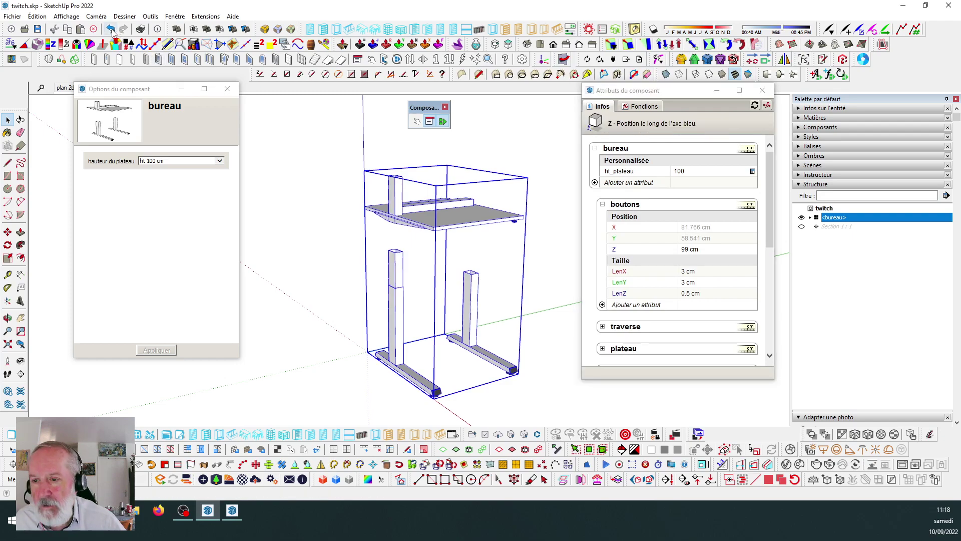
Identify which component the leg section above the desktop is, and examine the attributes of bureau's subcomponents.
{"action": "scroll", "coordinate": [406, 255], "scroll_direction": "up", "scroll_amount": 2}
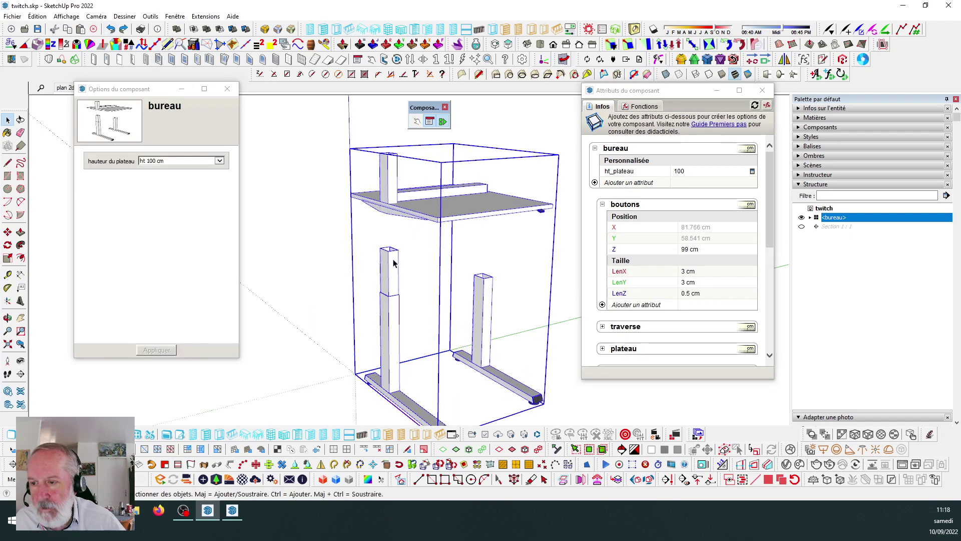
{"action": "double_click", "coordinate": [386, 179]}
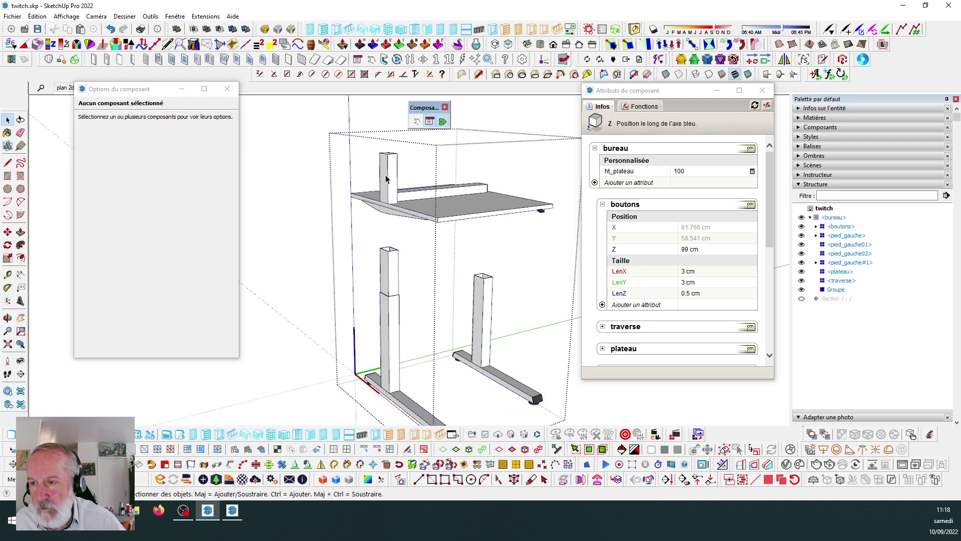
{"action": "left_click", "coordinate": [386, 178]}
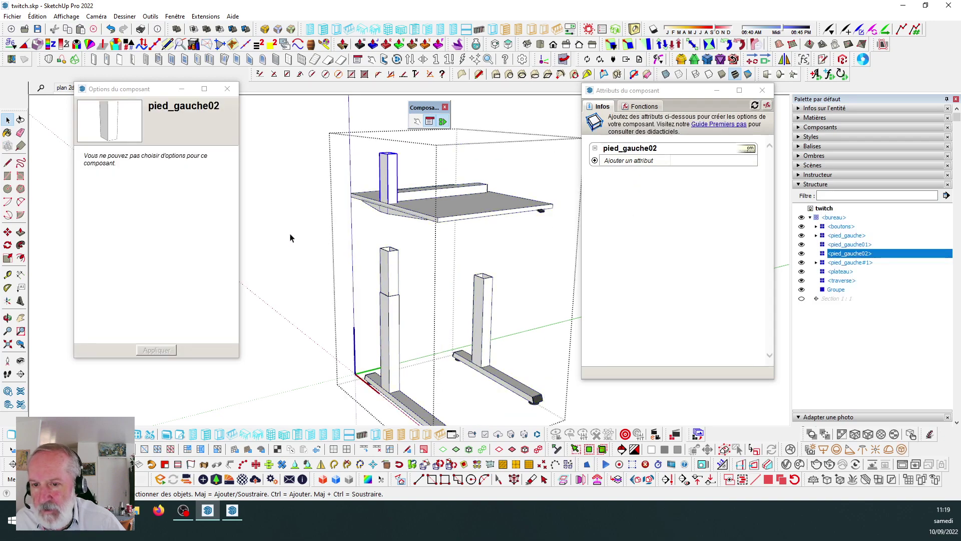
{"action": "key", "text": "Escape"}
{"action": "scroll", "coordinate": [368, 217], "scroll_direction": "down", "scroll_amount": 3}
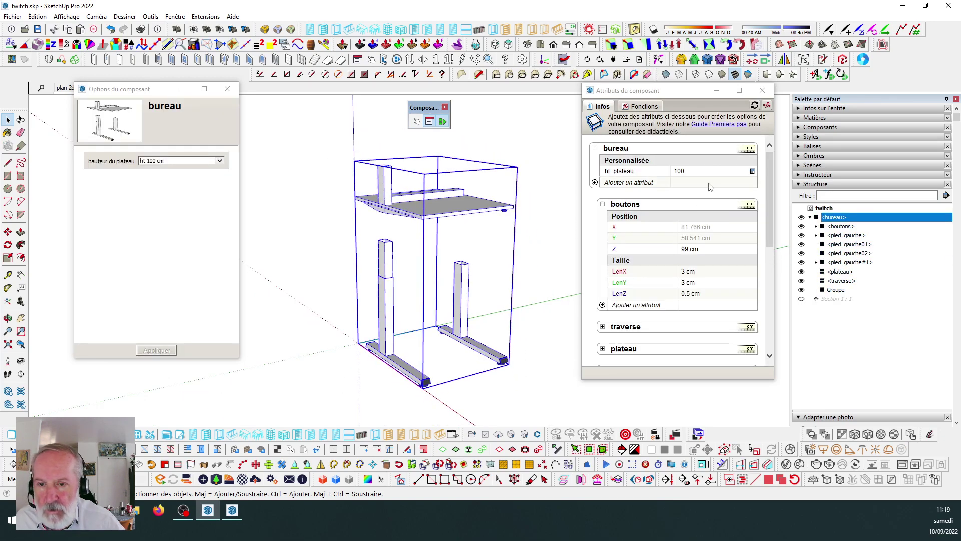
{"action": "scroll", "coordinate": [715, 189], "scroll_direction": "down", "scroll_amount": 8}
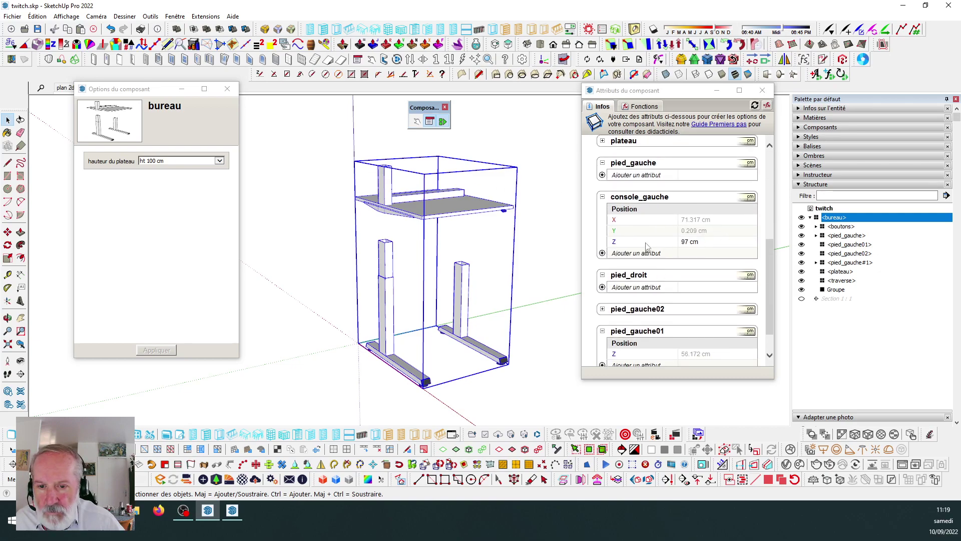
Inside bureau, add a Z position attribute to the pied_gauche02 leg section above the desktop.
{"action": "double_click", "coordinate": [383, 184]}
{"action": "left_click", "coordinate": [383, 183]}
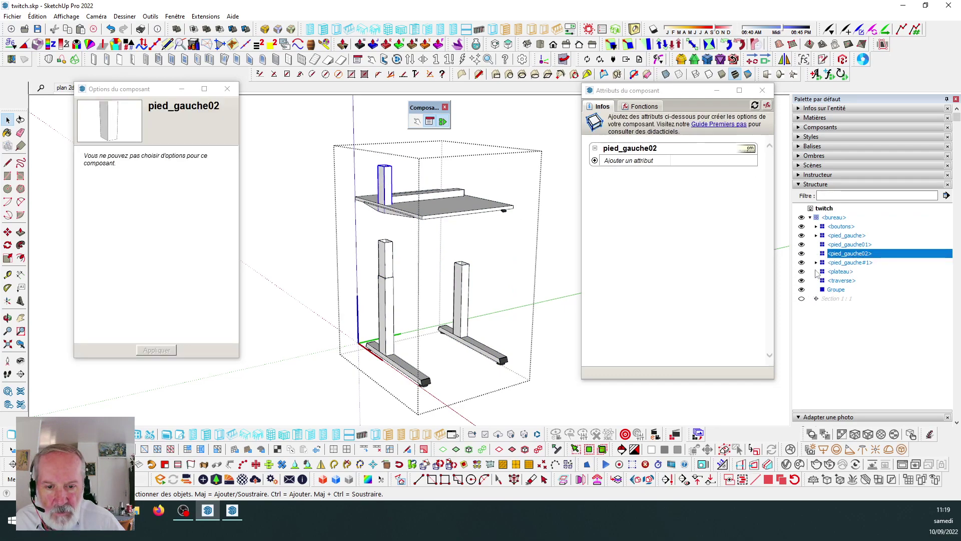
{"action": "scroll", "coordinate": [364, 199], "scroll_direction": "up", "scroll_amount": 2}
{"action": "scroll", "coordinate": [545, 188], "scroll_direction": "down", "scroll_amount": 2}
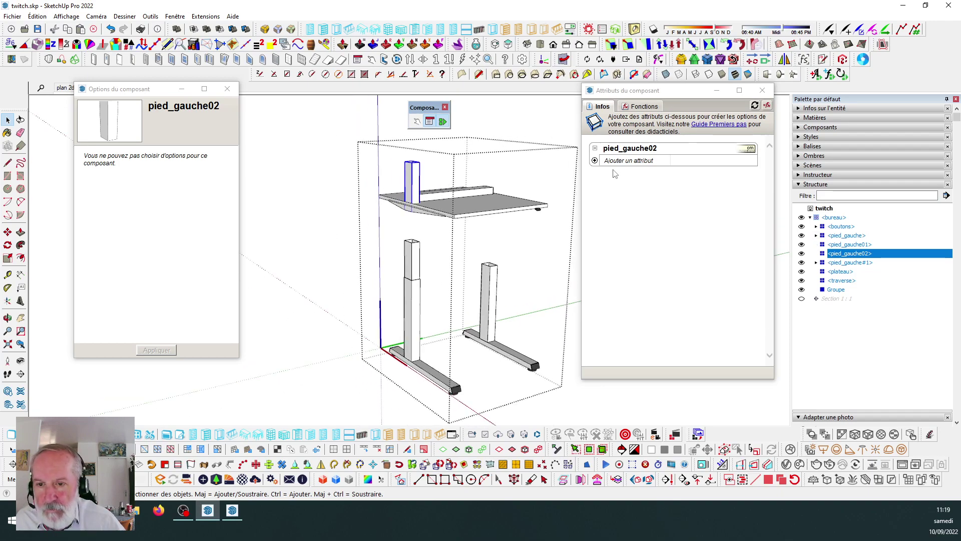
{"action": "scroll", "coordinate": [380, 193], "scroll_direction": "up", "scroll_amount": 1}
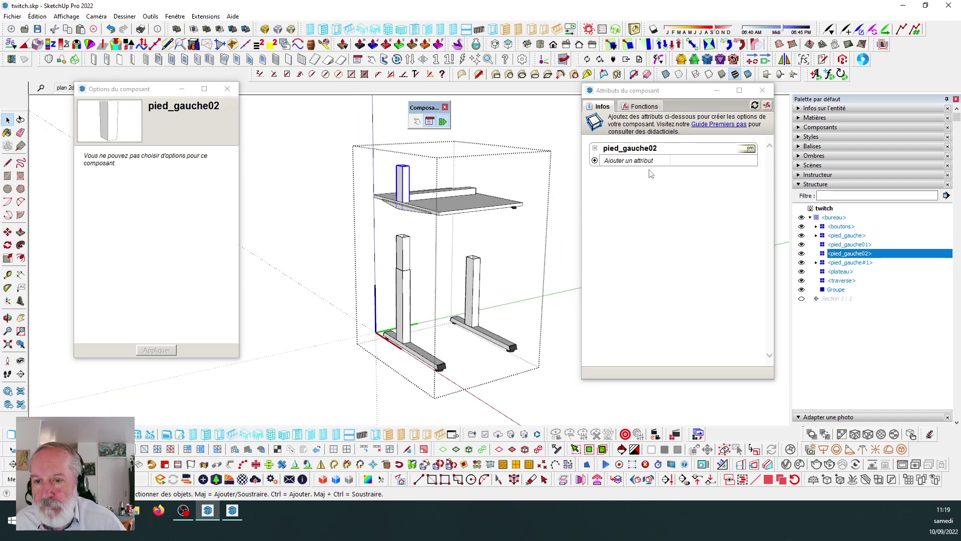
{"action": "left_click", "coordinate": [595, 161]}
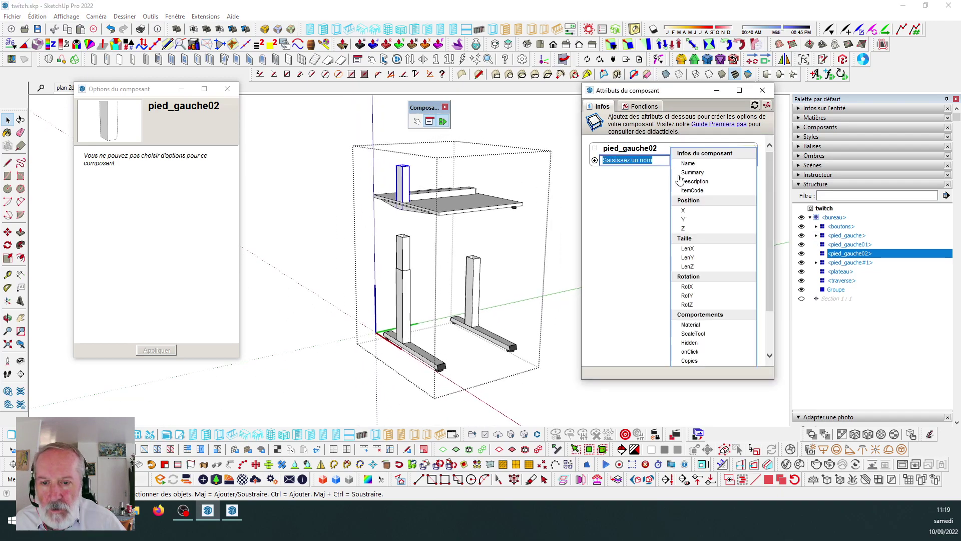
{"action": "left_click", "coordinate": [694, 229]}
{"action": "left_click", "coordinate": [703, 170]}
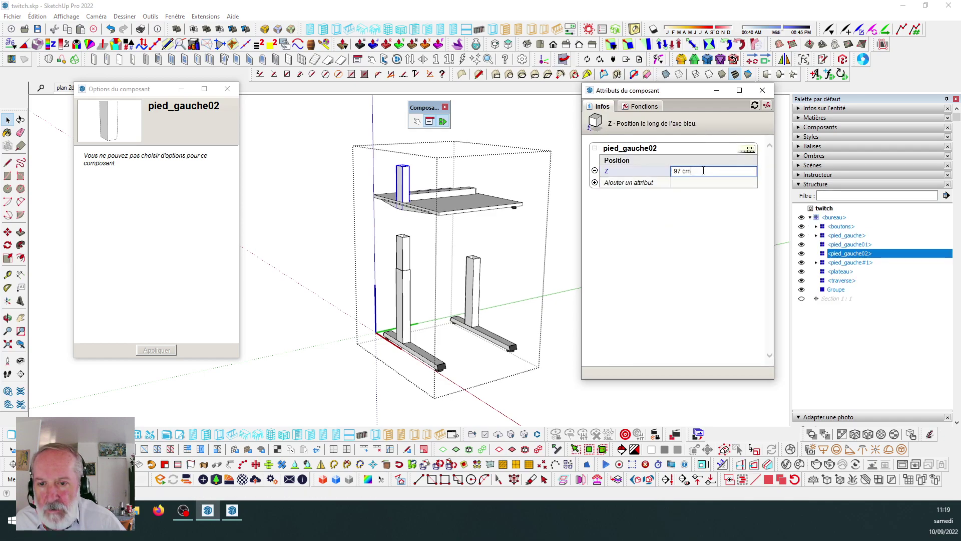
{"action": "triple_click", "coordinate": [687, 170]}
{"action": "type", "text": "="}
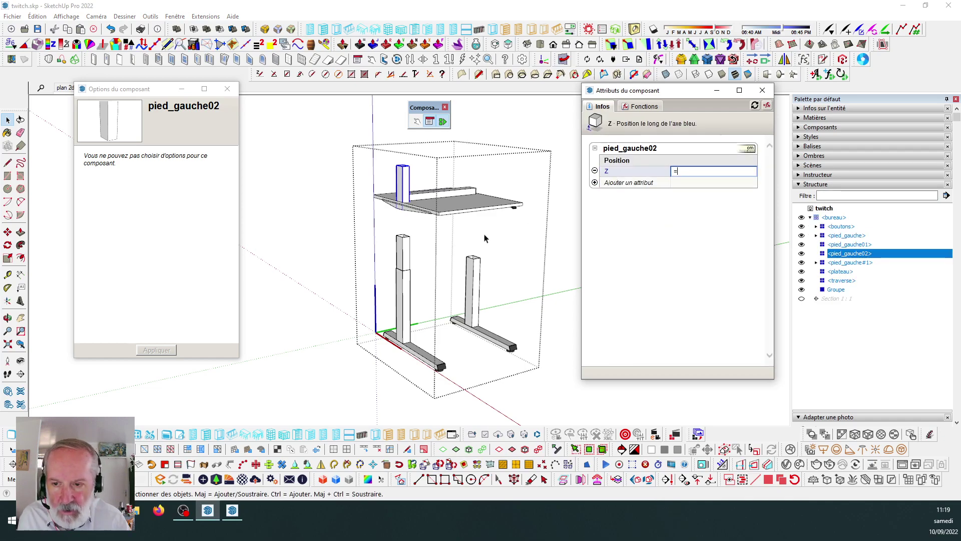
{"action": "left_click", "coordinate": [279, 257]}
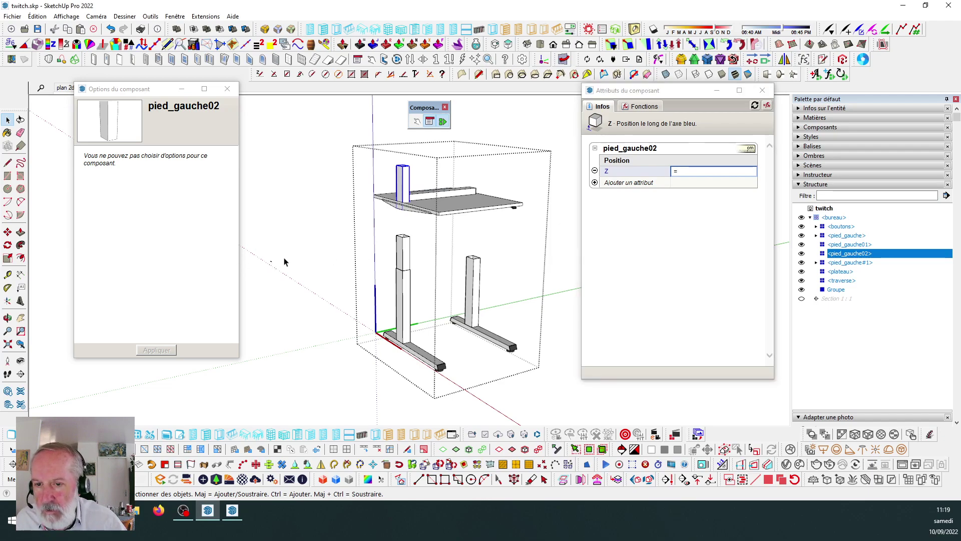
{"action": "left_click_drag", "start_coordinate": [769, 215], "coordinate": [770, 328]}
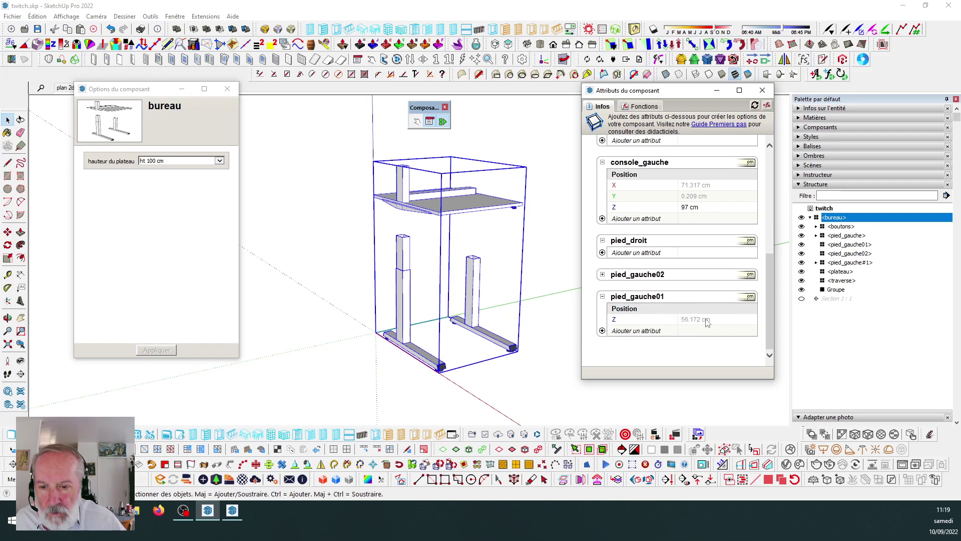
{"action": "left_click", "coordinate": [603, 274]}
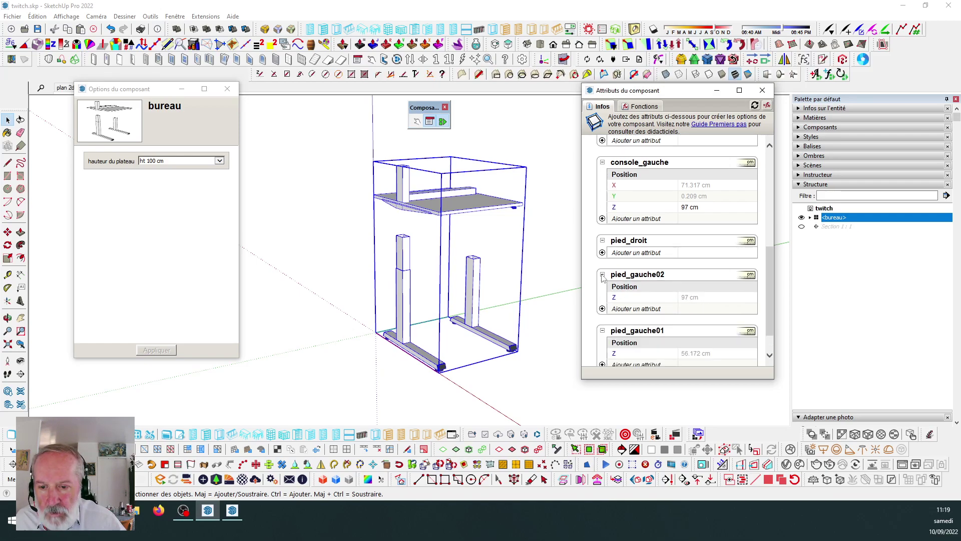
{"action": "left_click", "coordinate": [714, 299]}
{"action": "left_click", "coordinate": [720, 299]}
{"action": "left_click_drag", "start_coordinate": [721, 299], "coordinate": [628, 303]}
{"action": "type", "text": "="}
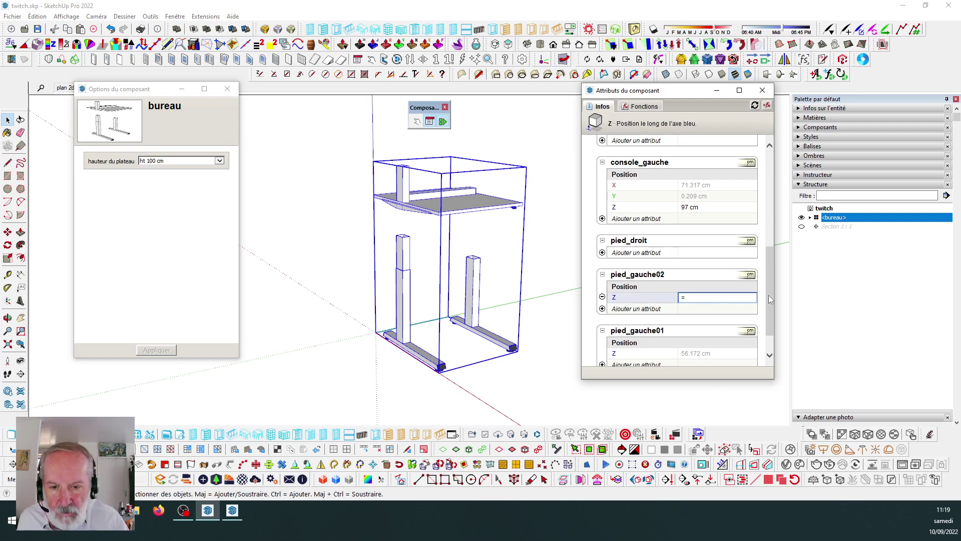
{"action": "scroll", "coordinate": [768, 296], "scroll_direction": "up", "scroll_amount": 6}
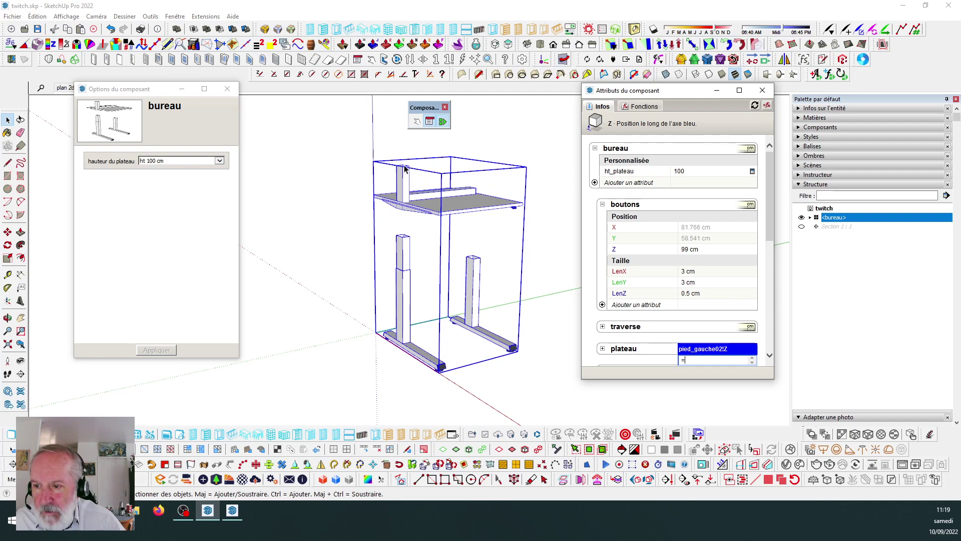
{"action": "scroll", "coordinate": [405, 170], "scroll_direction": "up", "scroll_amount": 3}
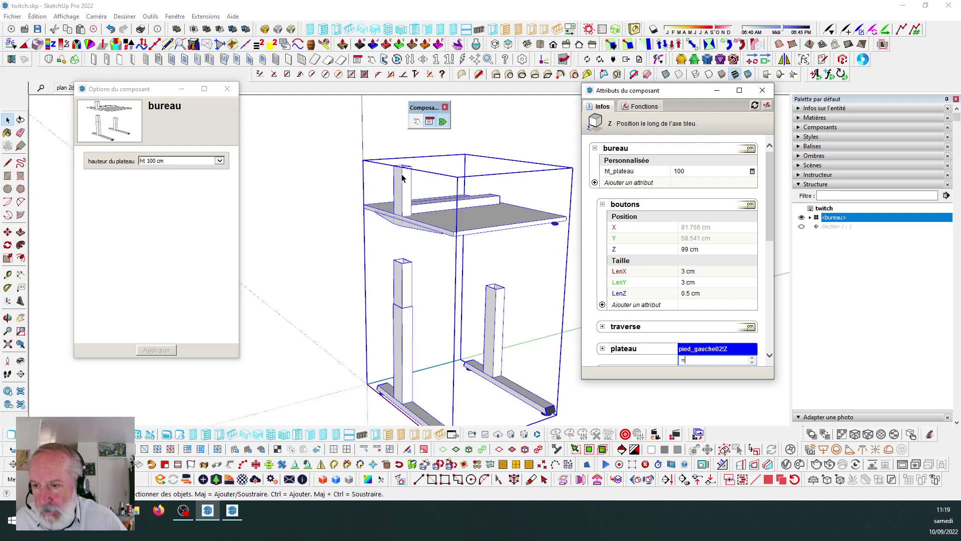
{"action": "scroll", "coordinate": [401, 178], "scroll_direction": "up", "scroll_amount": 1}
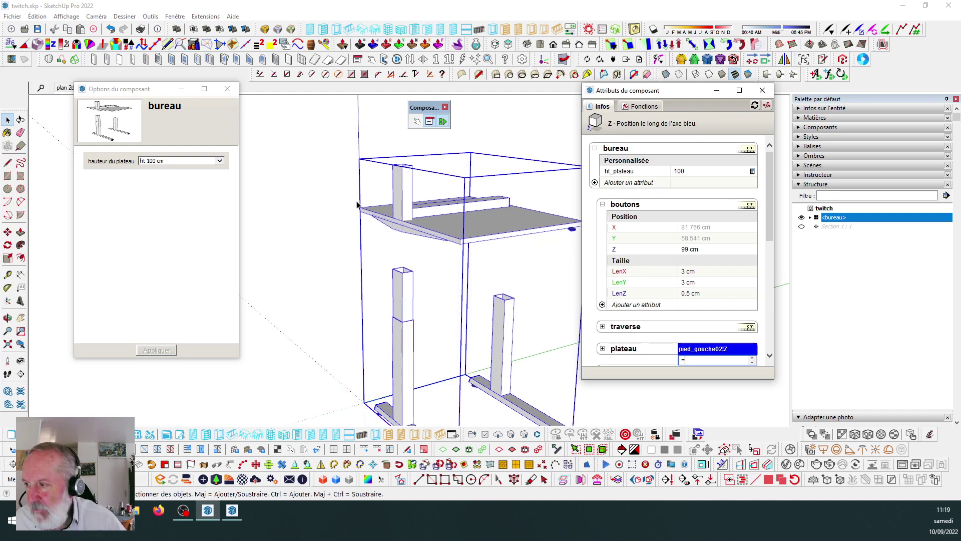
Inside bureau, move the axes origin of the pied_gauche02 leg section to one of its top corners.
{"action": "left_click", "coordinate": [411, 189]}
{"action": "double_click", "coordinate": [412, 189]}
{"action": "left_click", "coordinate": [412, 189]}
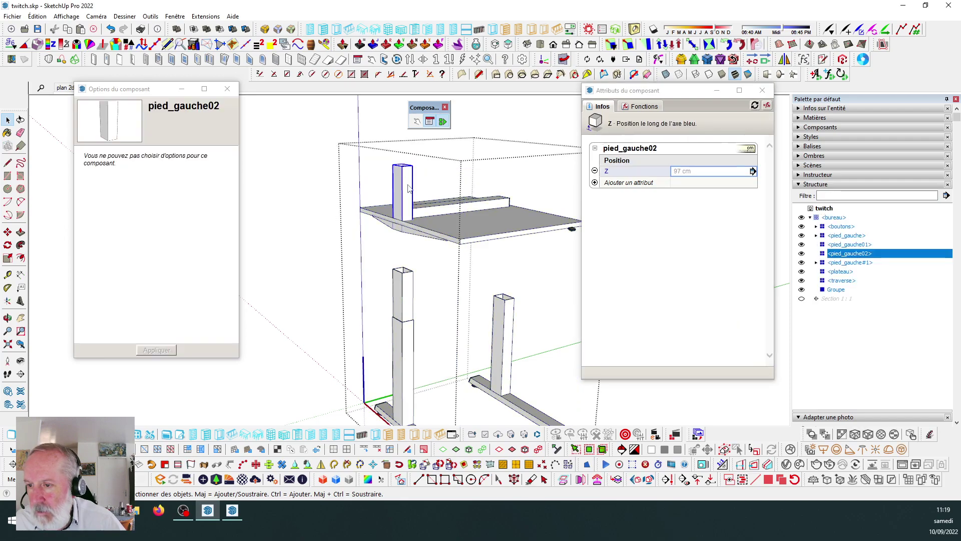
{"action": "right_click", "coordinate": [413, 189]}
{"action": "left_click", "coordinate": [447, 161]}
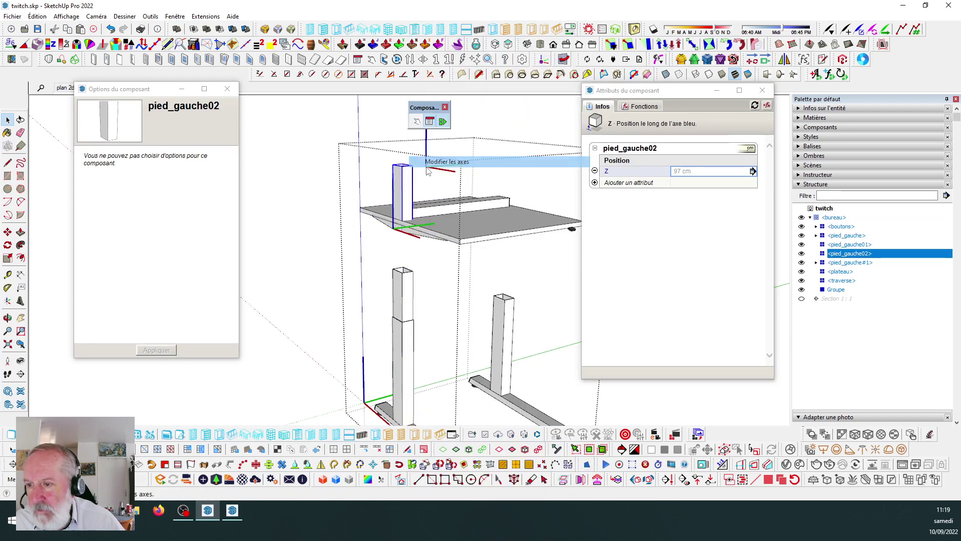
{"action": "scroll", "coordinate": [410, 170], "scroll_direction": "up", "scroll_amount": 3}
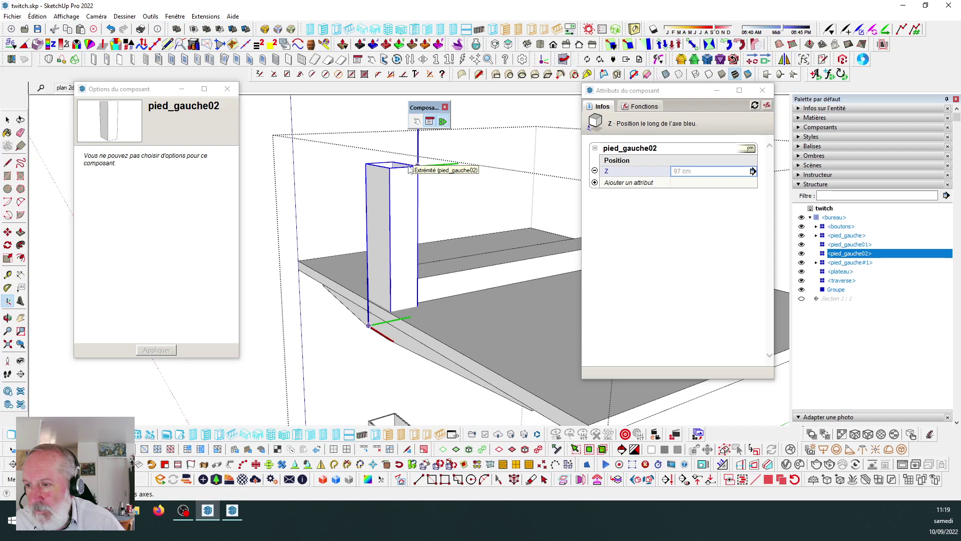
{"action": "left_click", "coordinate": [366, 164]}
{"action": "double_click", "coordinate": [392, 170]}
{"action": "scroll", "coordinate": [393, 171], "scroll_direction": "down", "scroll_amount": 5}
{"action": "left_click", "coordinate": [705, 171]}
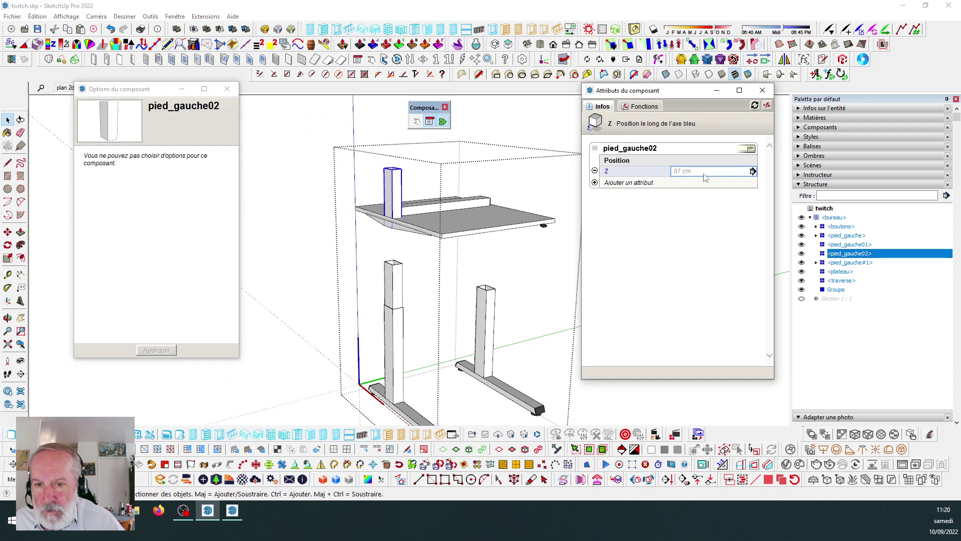
{"action": "left_click", "coordinate": [335, 253]}
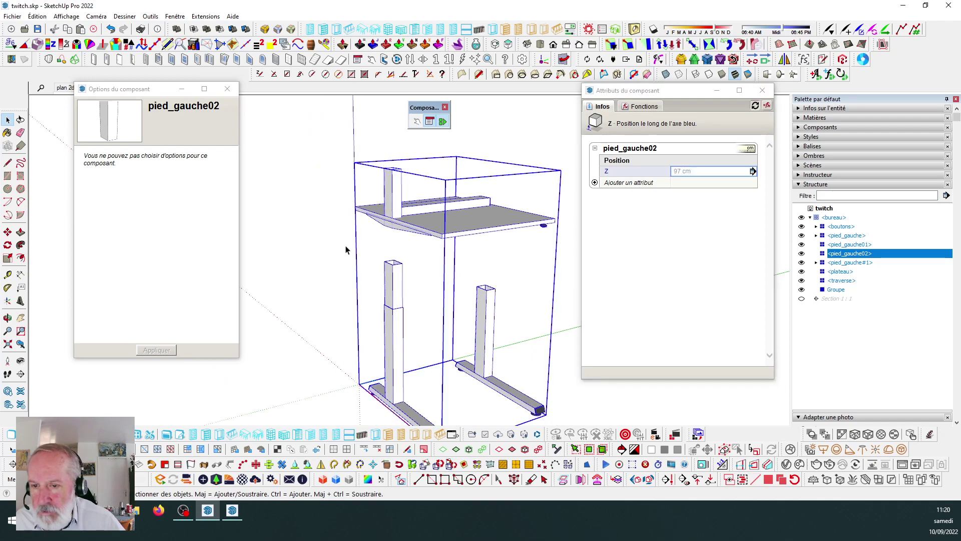
In bureau's attributes, set pied_gauche02's Z position to a formula that references bureau's ht_plateau.
{"action": "scroll", "coordinate": [736, 349], "scroll_direction": "down", "scroll_amount": 10}
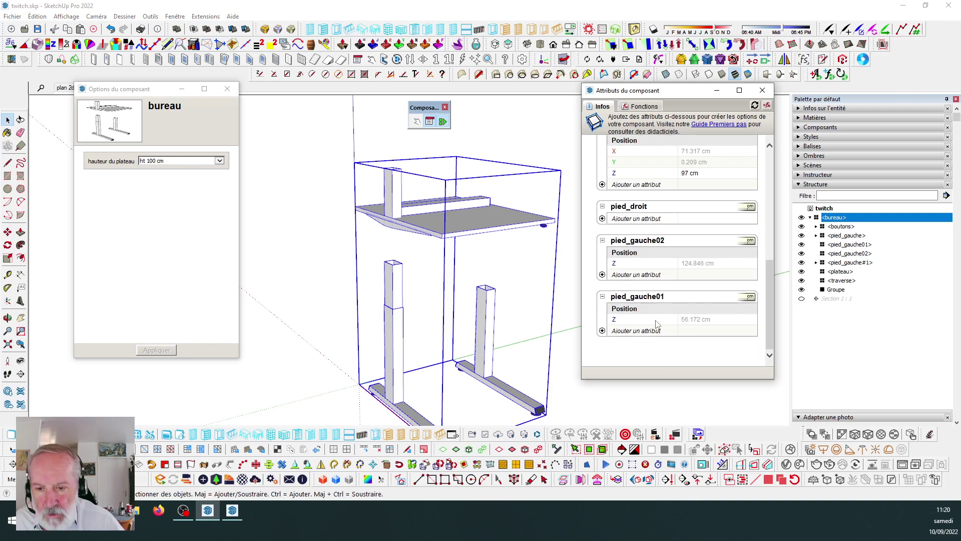
{"action": "left_click", "coordinate": [720, 263]}
{"action": "left_click", "coordinate": [735, 263]}
{"action": "left_click_drag", "start_coordinate": [735, 263], "coordinate": [608, 257]}
{"action": "type", "text": "="}
{"action": "left_click_drag", "start_coordinate": [770, 278], "coordinate": [758, 155]}
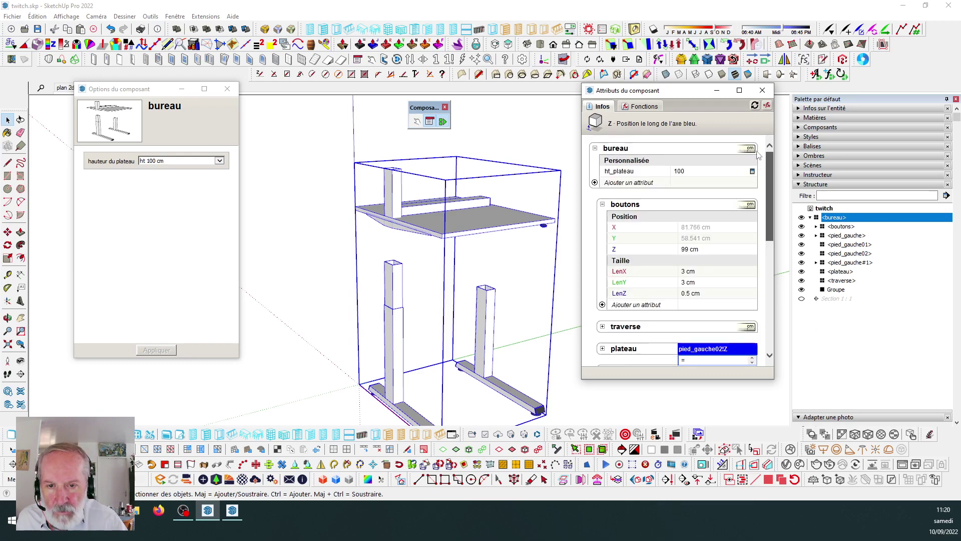
{"action": "left_click", "coordinate": [629, 173]}
{"action": "key", "text": "Return"}
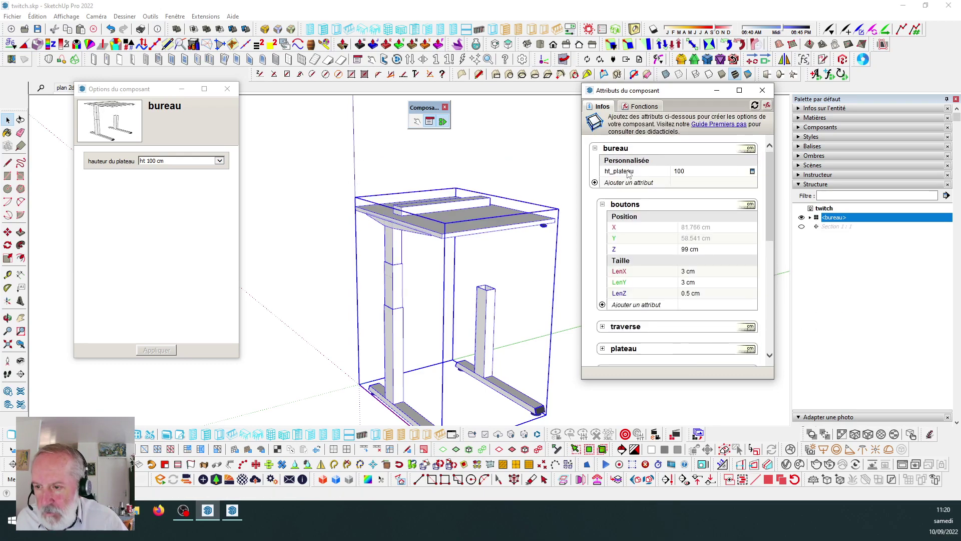
Subtract 3 from pied_gauche02's ht_plateau formula so that its Z position becomes 97 cm.
{"action": "scroll", "coordinate": [441, 221], "scroll_direction": "up", "scroll_amount": 4}
{"action": "middle_click_drag", "start_coordinate": [442, 221], "coordinate": [389, 189]}
{"action": "scroll", "coordinate": [331, 204], "scroll_direction": "down", "scroll_amount": 6}
{"action": "scroll", "coordinate": [383, 200], "scroll_direction": "up", "scroll_amount": 3}
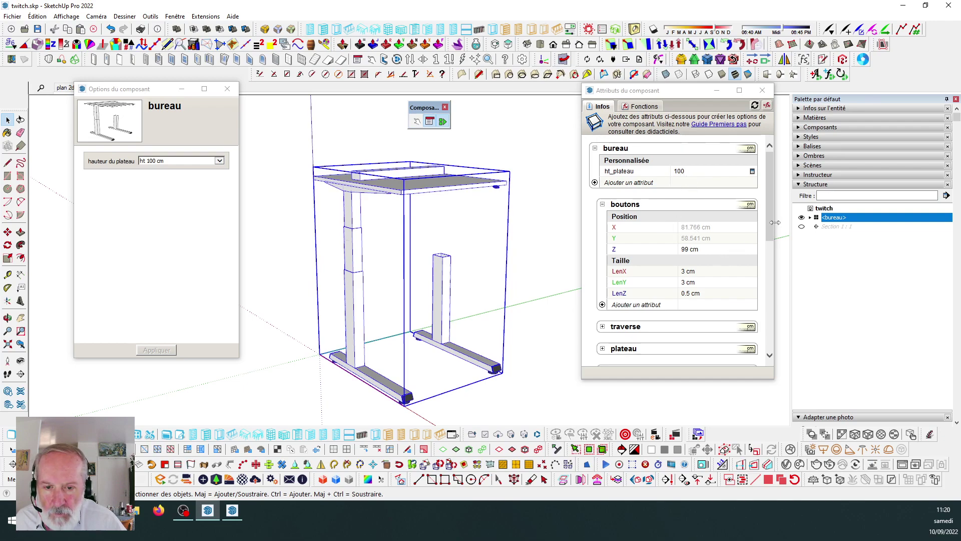
{"action": "left_click_drag", "start_coordinate": [770, 225], "coordinate": [769, 334]}
{"action": "left_click", "coordinate": [719, 270]}
{"action": "left_click", "coordinate": [744, 273]}
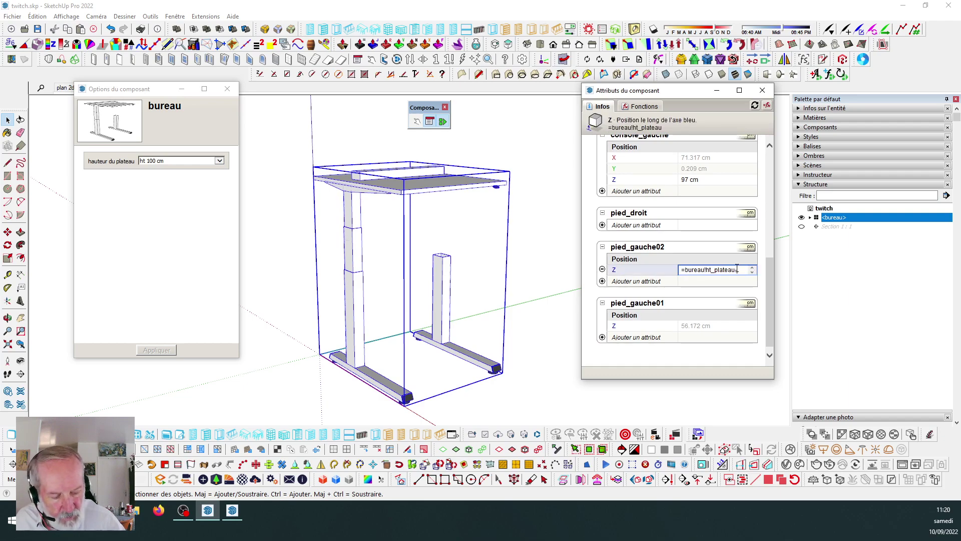
{"action": "key", "text": "Return"}
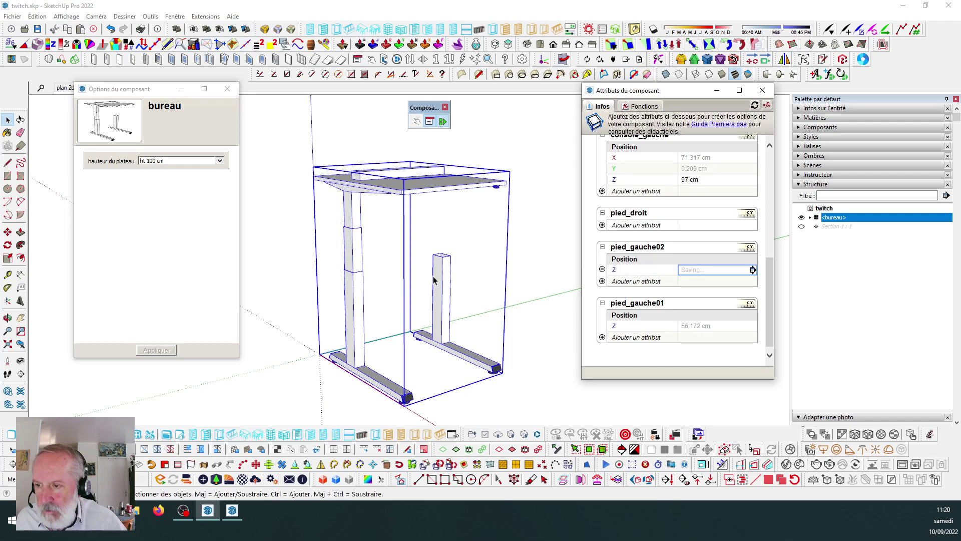
Turn on see-through X-ray display to reveal the nested sections of the left leg.
{"action": "scroll", "coordinate": [356, 243], "scroll_direction": "up", "scroll_amount": 2}
{"action": "scroll", "coordinate": [365, 269], "scroll_direction": "down", "scroll_amount": 2}
{"action": "middle_click_drag", "start_coordinate": [368, 270], "coordinate": [403, 260]}
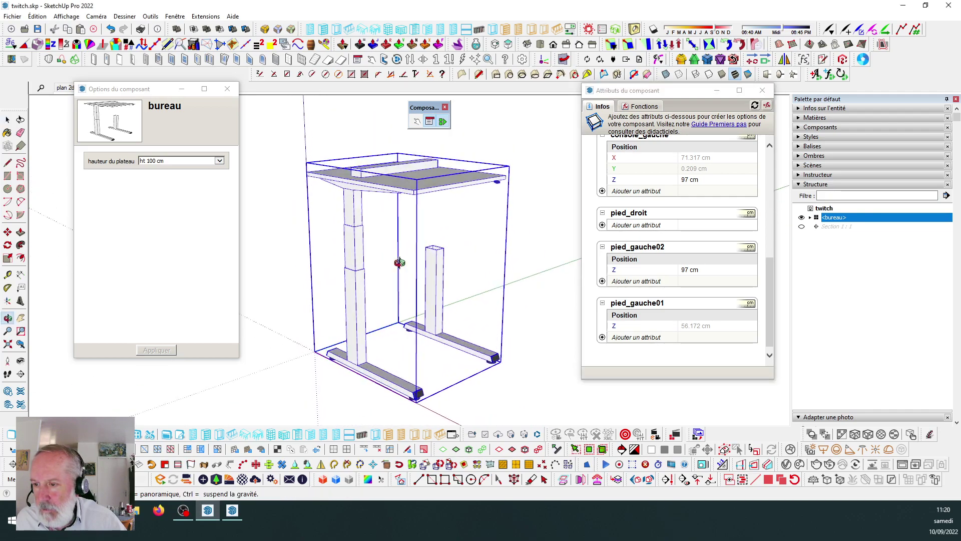
{"action": "scroll", "coordinate": [359, 251], "scroll_direction": "up", "scroll_amount": 2}
{"action": "scroll", "coordinate": [398, 240], "scroll_direction": "down", "scroll_amount": 2}
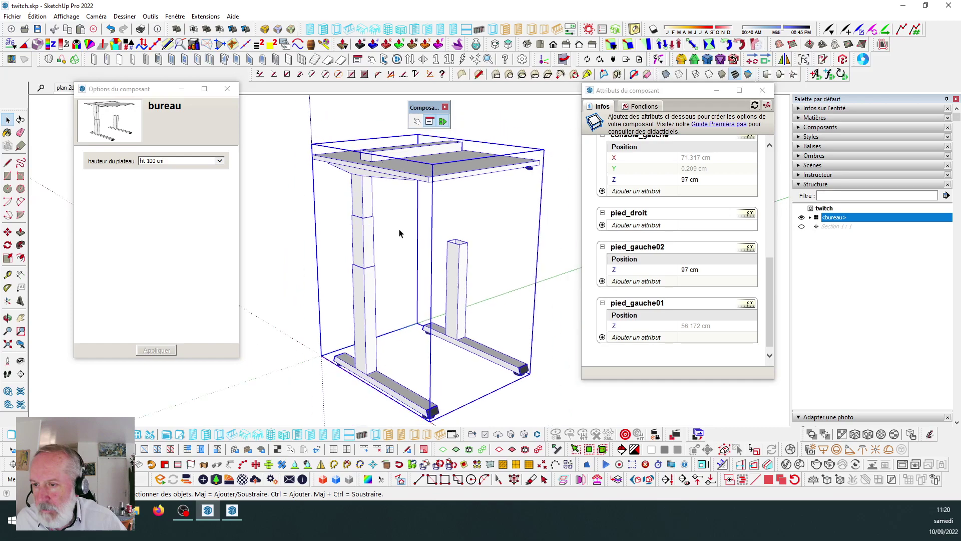
{"action": "left_click", "coordinate": [665, 74]}
{"action": "scroll", "coordinate": [371, 235], "scroll_direction": "up", "scroll_amount": 5}
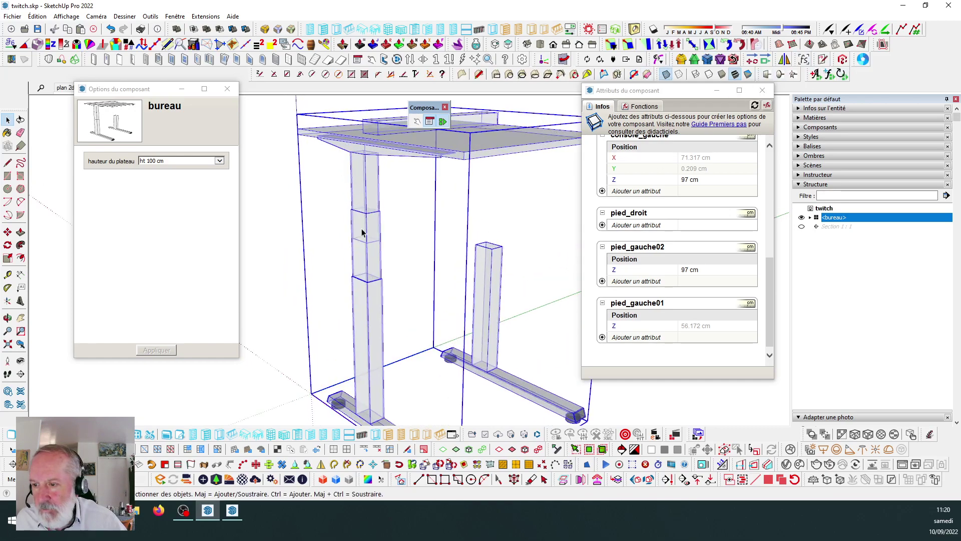
Examine how the left leg's telescoping sections overlap beneath the desktop.
{"action": "scroll", "coordinate": [377, 256], "scroll_direction": "down", "scroll_amount": 2}
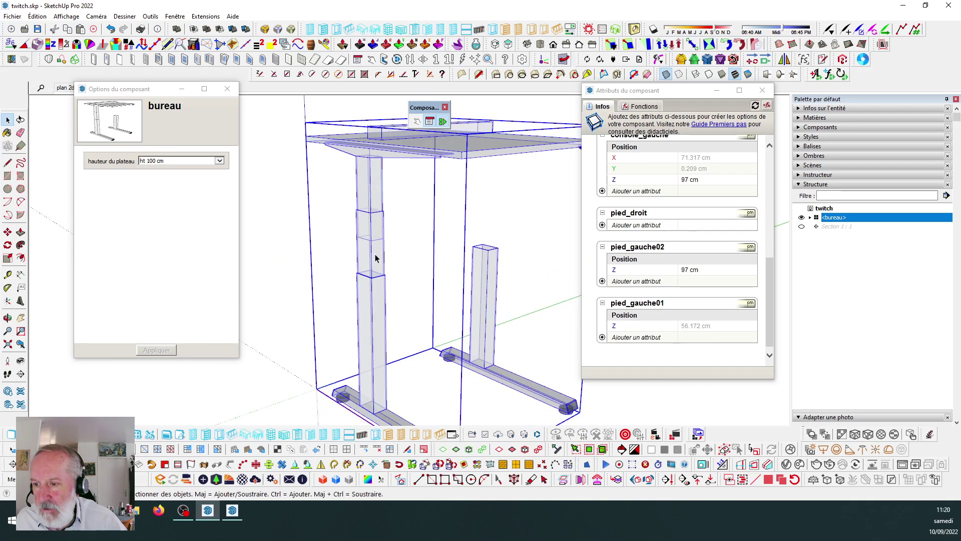
{"action": "scroll", "coordinate": [378, 259], "scroll_direction": "up", "scroll_amount": 2}
{"action": "scroll", "coordinate": [378, 259], "scroll_direction": "down", "scroll_amount": 3}
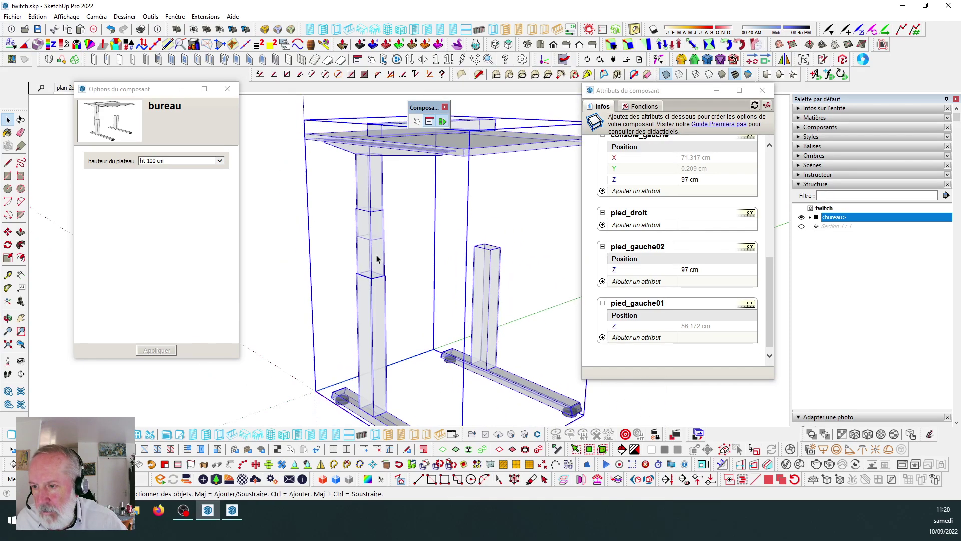
{"action": "scroll", "coordinate": [378, 259], "scroll_direction": "up", "scroll_amount": 2}
{"action": "scroll", "coordinate": [378, 259], "scroll_direction": "down", "scroll_amount": 2}
{"action": "middle_click_drag", "start_coordinate": [386, 262], "coordinate": [367, 240]}
{"action": "scroll", "coordinate": [349, 246], "scroll_direction": "down", "scroll_amount": 2}
{"action": "scroll", "coordinate": [360, 247], "scroll_direction": "up", "scroll_amount": 5}
{"action": "scroll", "coordinate": [360, 247], "scroll_direction": "down", "scroll_amount": 4}
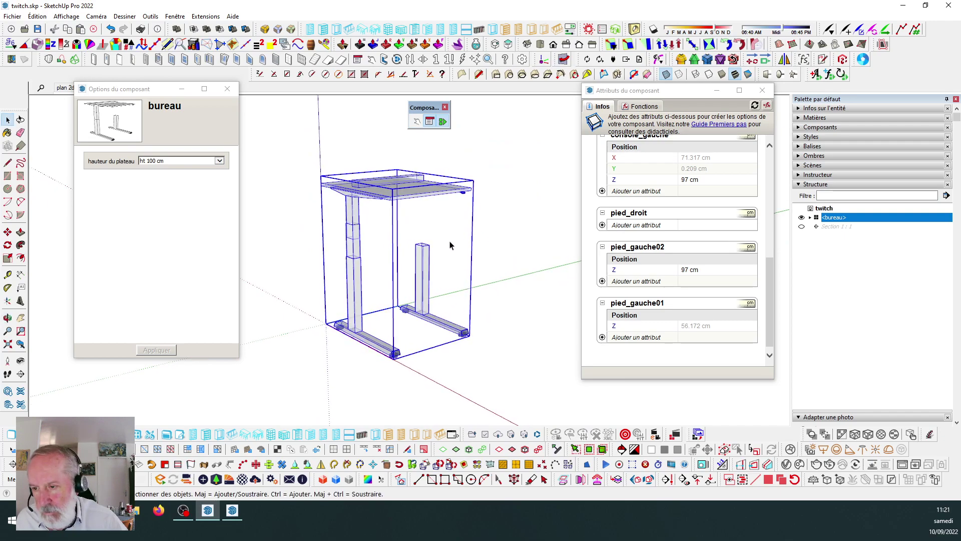
{"action": "left_click", "coordinate": [490, 237]}
{"action": "scroll", "coordinate": [356, 245], "scroll_direction": "up", "scroll_amount": 4}
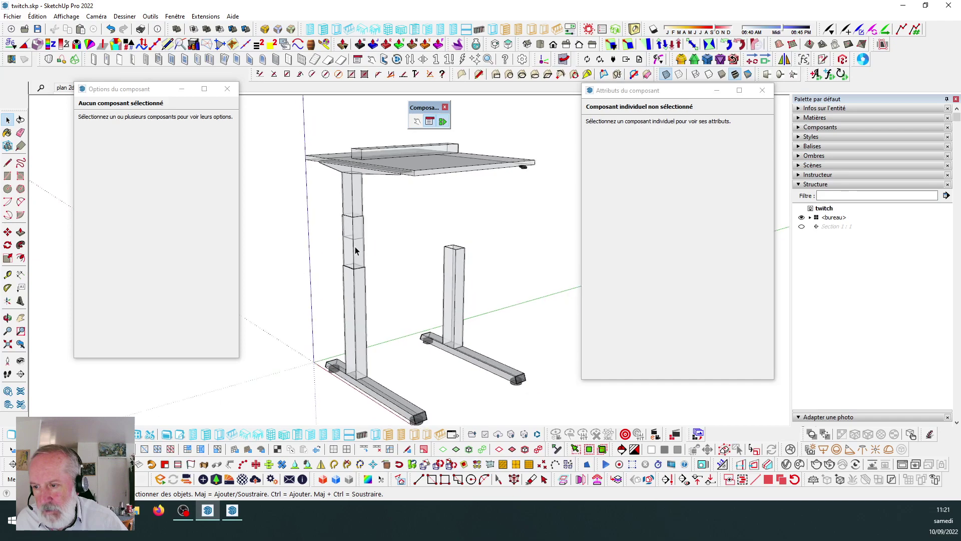
{"action": "scroll", "coordinate": [358, 220], "scroll_direction": "up", "scroll_amount": 2}
{"action": "scroll", "coordinate": [356, 215], "scroll_direction": "down", "scroll_amount": 1}
{"action": "scroll", "coordinate": [357, 214], "scroll_direction": "down", "scroll_amount": 1}
{"action": "scroll", "coordinate": [356, 214], "scroll_direction": "up", "scroll_amount": 1}
{"action": "left_click", "coordinate": [358, 215]}
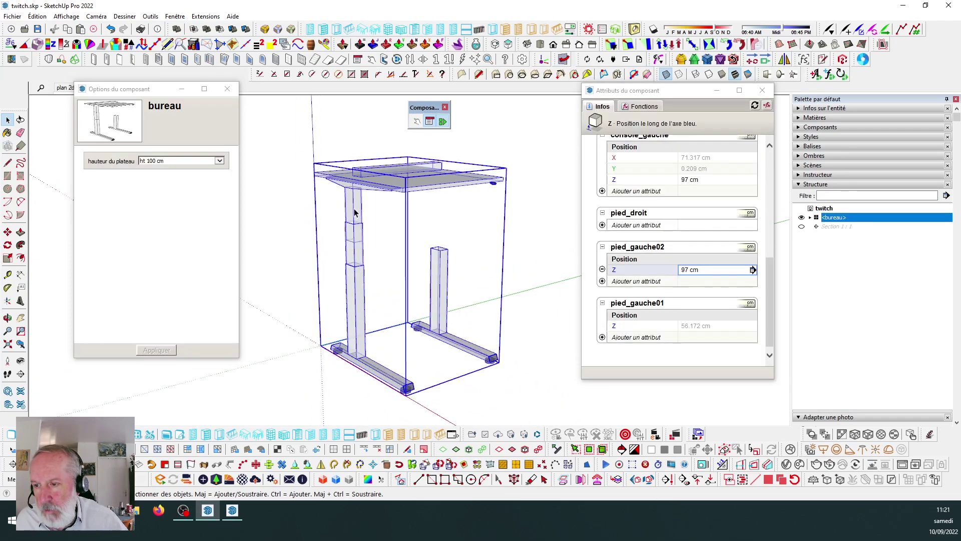
{"action": "scroll", "coordinate": [359, 212], "scroll_direction": "down", "scroll_amount": 1}
{"action": "left_click", "coordinate": [483, 204]}
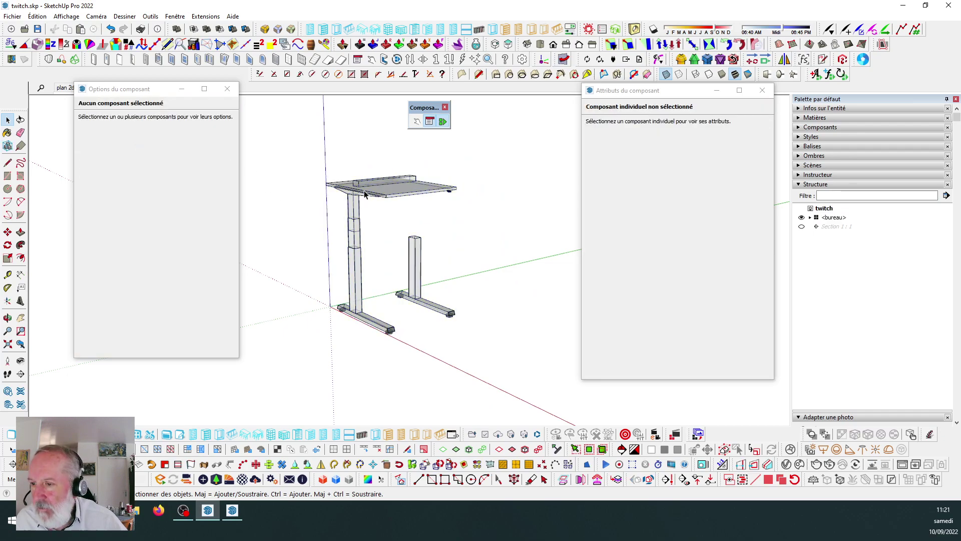
Set bureau's hauteur du plateau option to ht 75 cm, apply it and inspect the left leg.
{"action": "left_click", "coordinate": [376, 193]}
{"action": "left_click", "coordinate": [220, 161]}
{"action": "left_click", "coordinate": [152, 181]}
{"action": "left_click", "coordinate": [157, 349]}
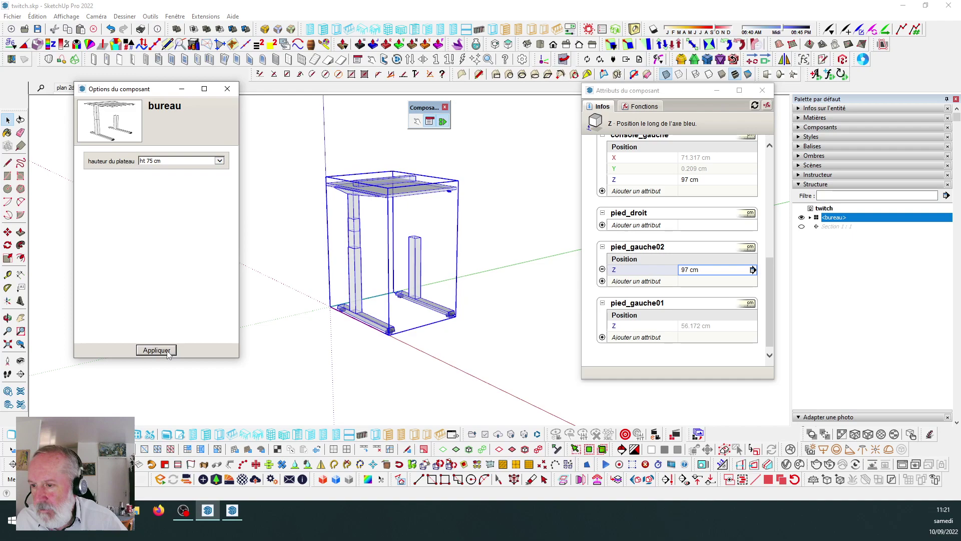
{"action": "scroll", "coordinate": [326, 254], "scroll_direction": "up", "scroll_amount": 5}
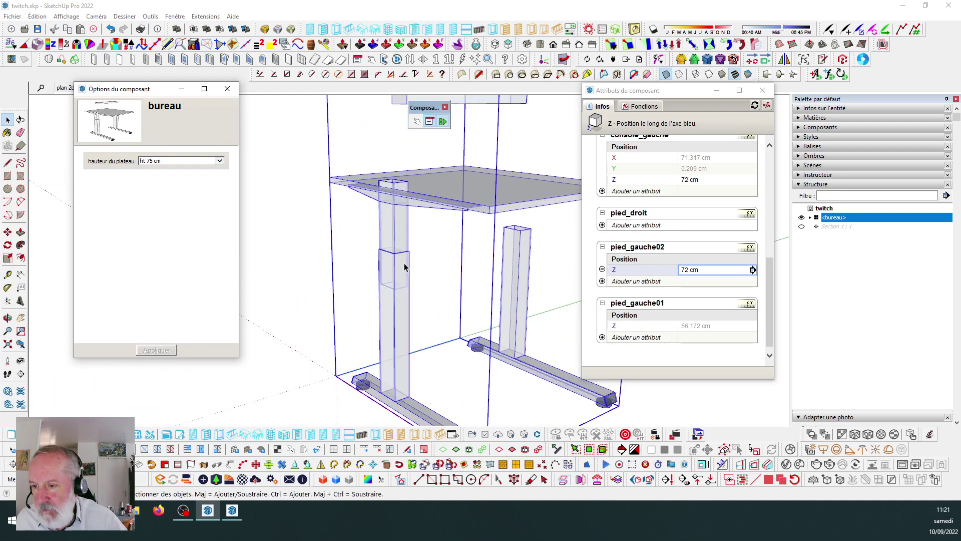
{"action": "scroll", "coordinate": [403, 221], "scroll_direction": "down", "scroll_amount": 4}
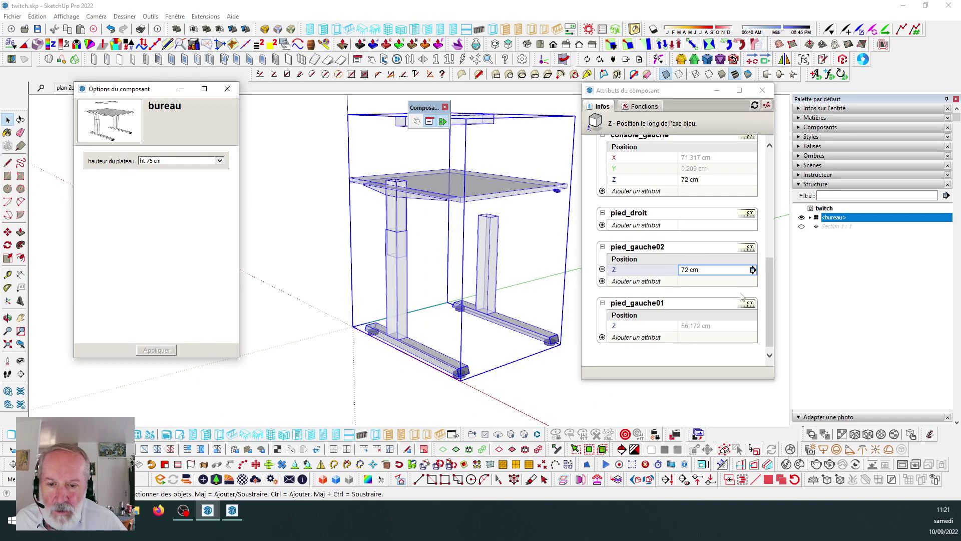
Add a LenZ size attribute to pied_gauche02 in bureau and set it to the formula =27.
{"action": "left_click", "coordinate": [602, 282]}
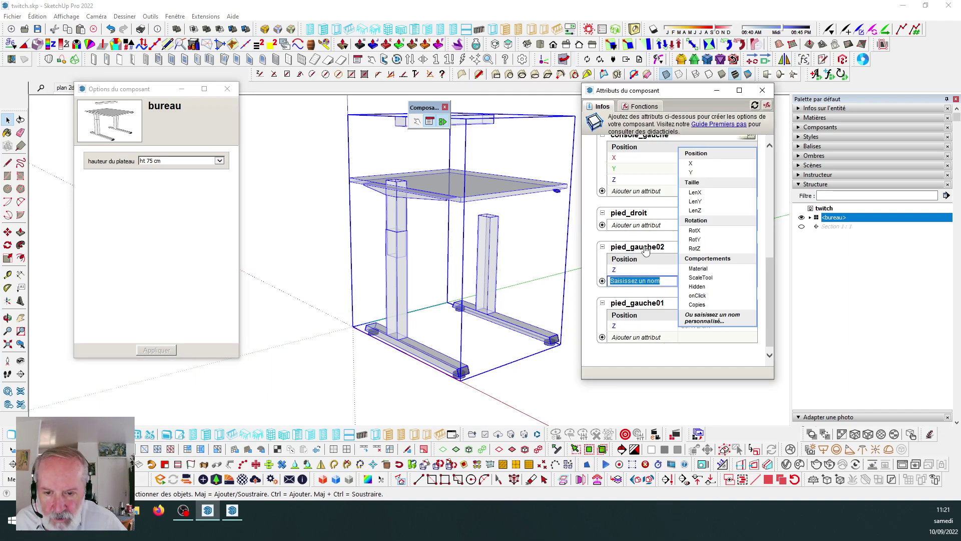
{"action": "left_click", "coordinate": [701, 210]}
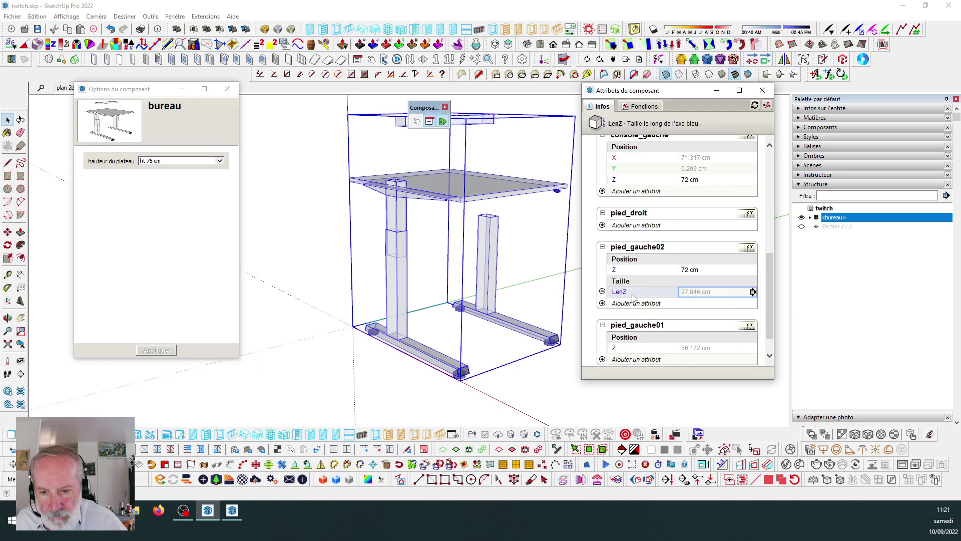
{"action": "left_click", "coordinate": [727, 295]}
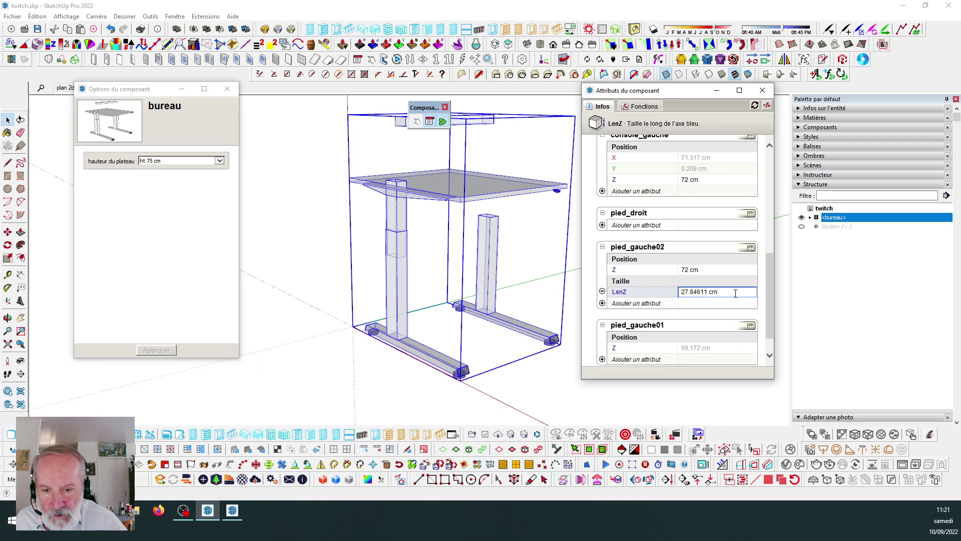
{"action": "left_click_drag", "start_coordinate": [735, 293], "coordinate": [637, 299]}
{"action": "type", "text": "="}
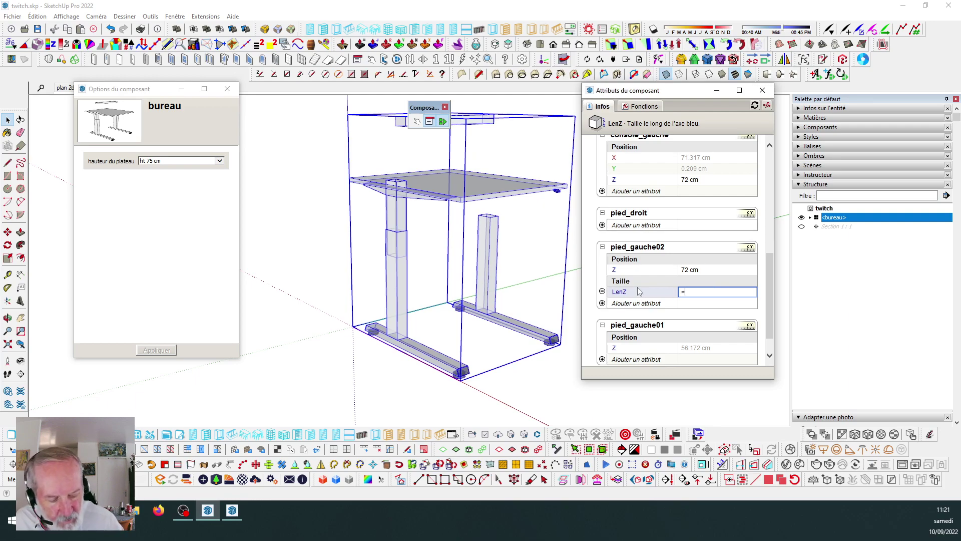
{"action": "type", "text": "27"}
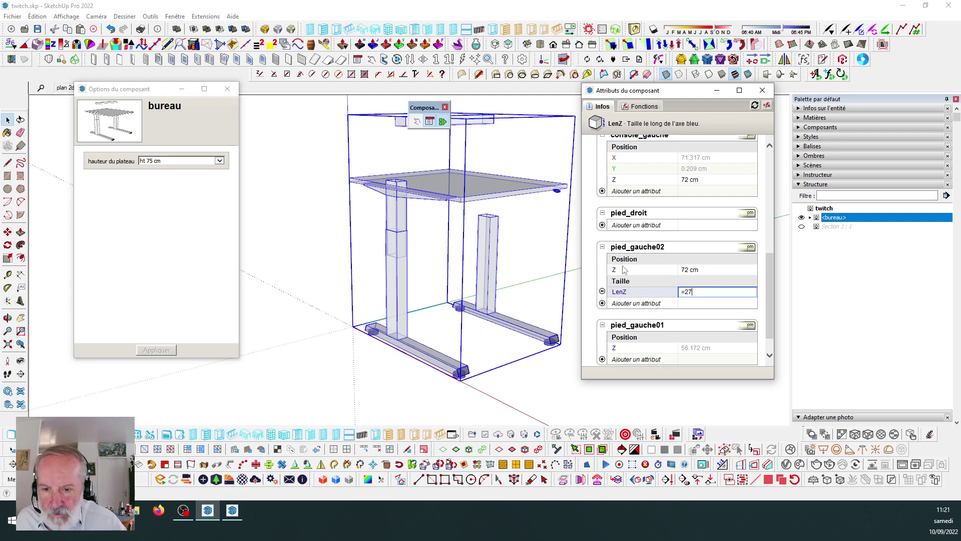
{"action": "key", "text": "Return"}
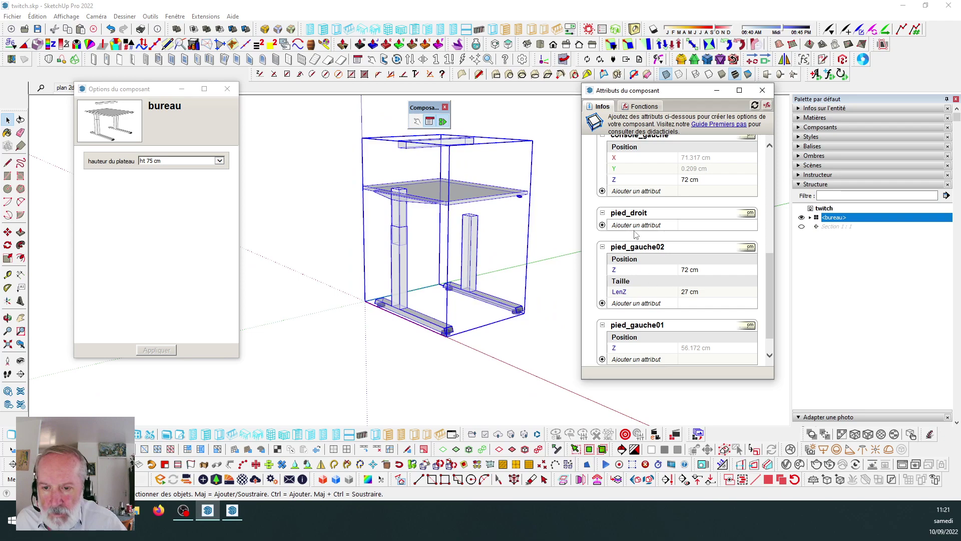
Set pied_gauche01's Z position in bureau to the formula =bureau!ht_plateau-pied_gauche02!LenZ.
{"action": "scroll", "coordinate": [639, 236], "scroll_direction": "down", "scroll_amount": 1}
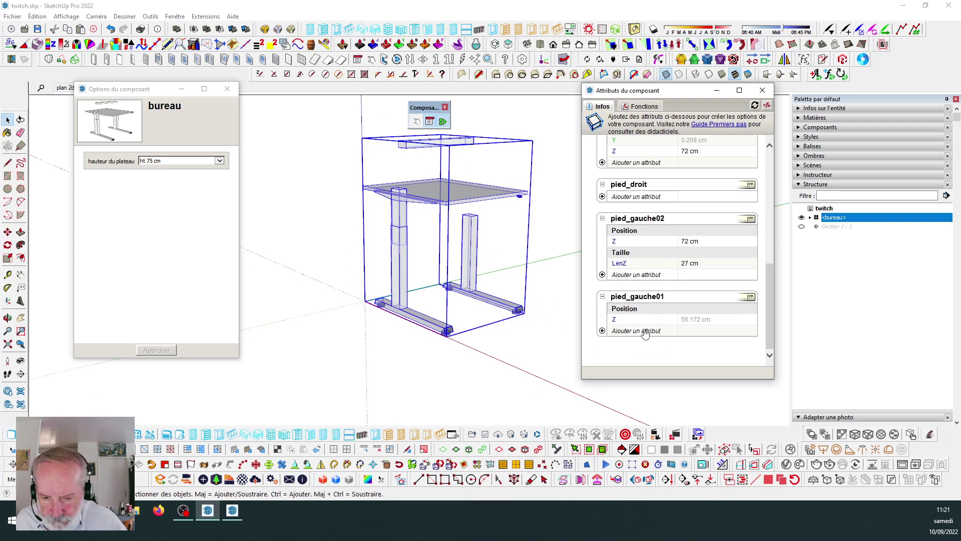
{"action": "left_click", "coordinate": [714, 320]}
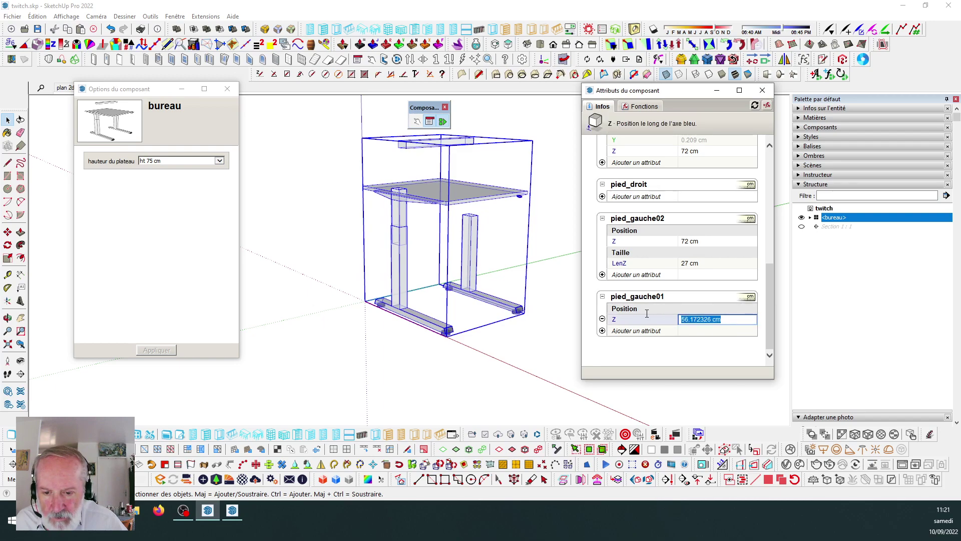
{"action": "type", "text": "="}
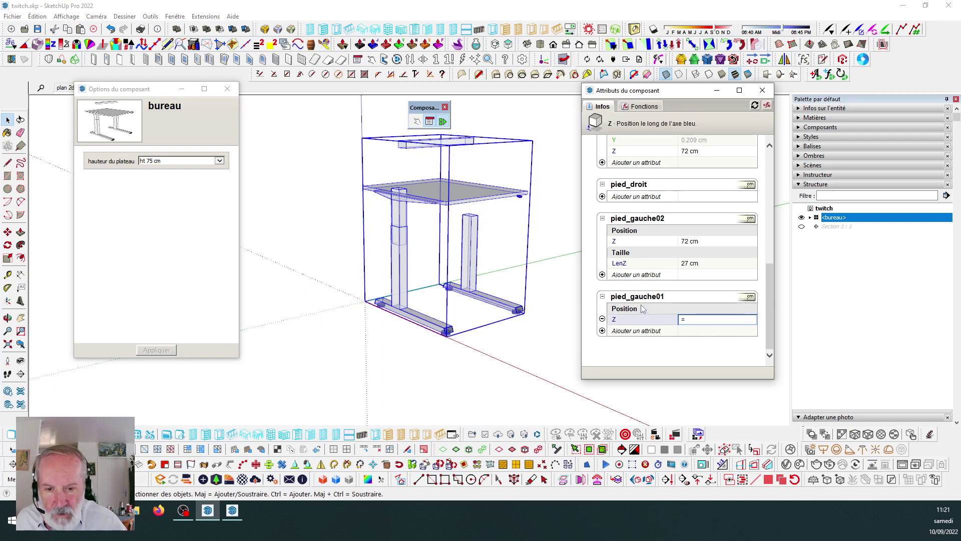
{"action": "scroll", "coordinate": [770, 314], "scroll_direction": "up", "scroll_amount": 10}
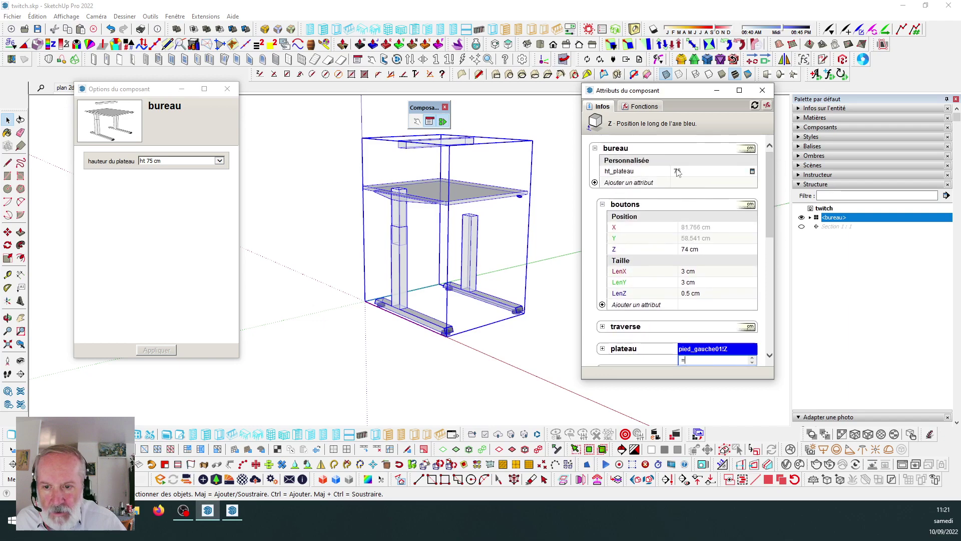
{"action": "left_click", "coordinate": [633, 171]}
{"action": "scroll", "coordinate": [716, 293], "scroll_direction": "down", "scroll_amount": 10}
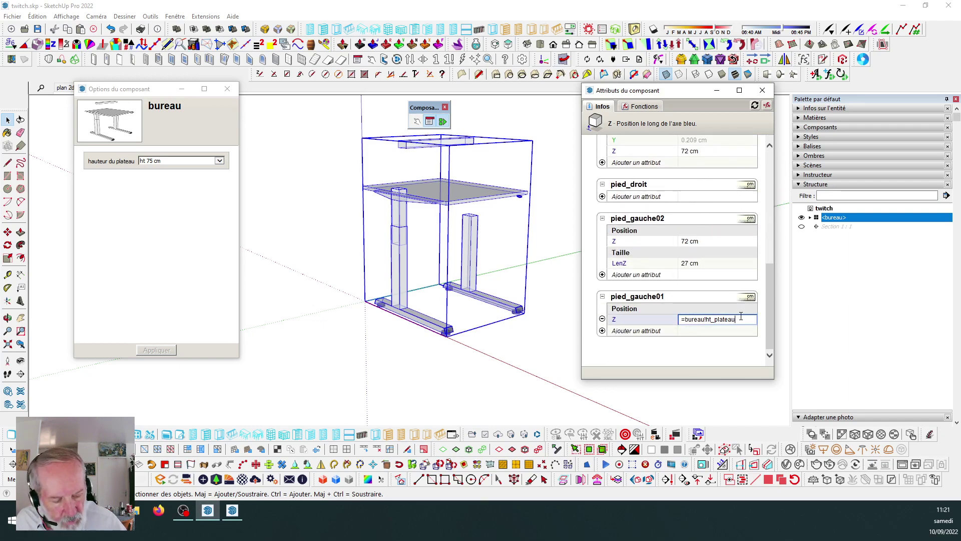
{"action": "type", "text": "-"}
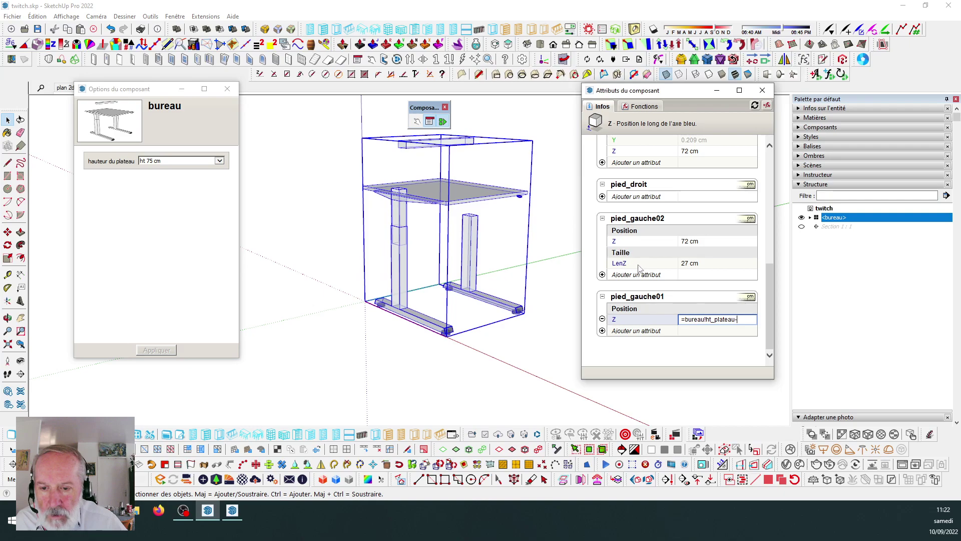
{"action": "left_click", "coordinate": [620, 263]}
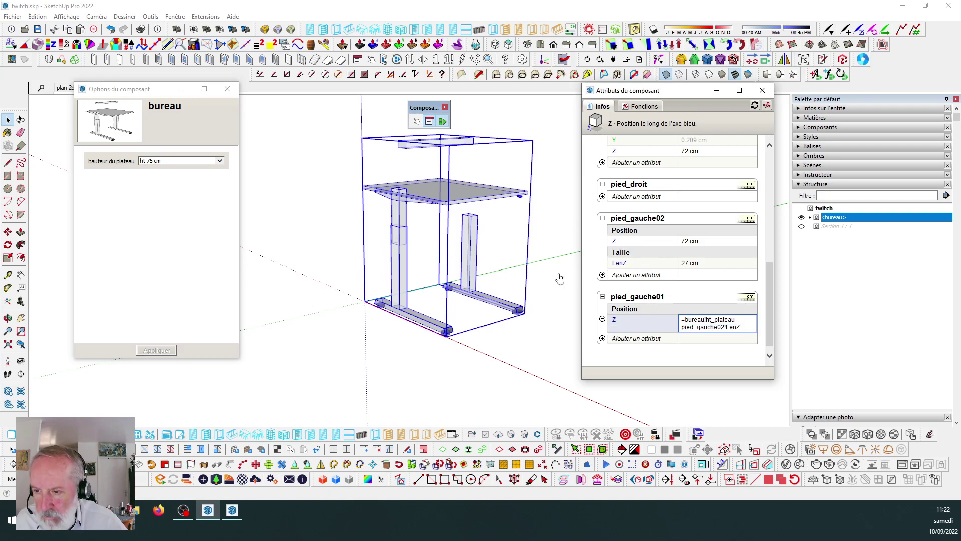
{"action": "key", "text": "Return"}
Remove the -3 offset from pied_gauche02's Z position so its formula is =bureau!ht_plateau.
{"action": "scroll", "coordinate": [407, 208], "scroll_direction": "up", "scroll_amount": 8}
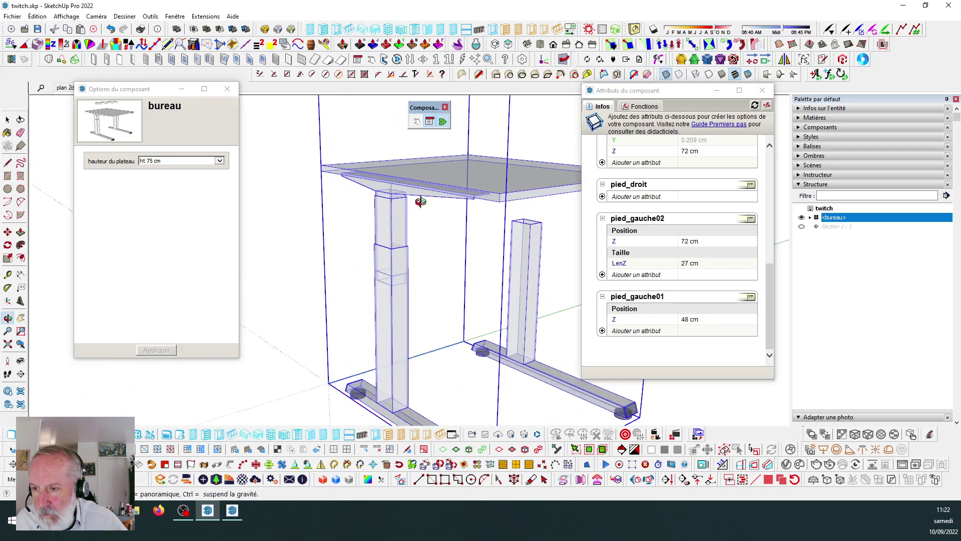
{"action": "middle_click_drag", "start_coordinate": [302, 164], "coordinate": [400, 210]}
{"action": "scroll", "coordinate": [368, 201], "scroll_direction": "down", "scroll_amount": 5}
{"action": "scroll", "coordinate": [376, 210], "scroll_direction": "up", "scroll_amount": 5}
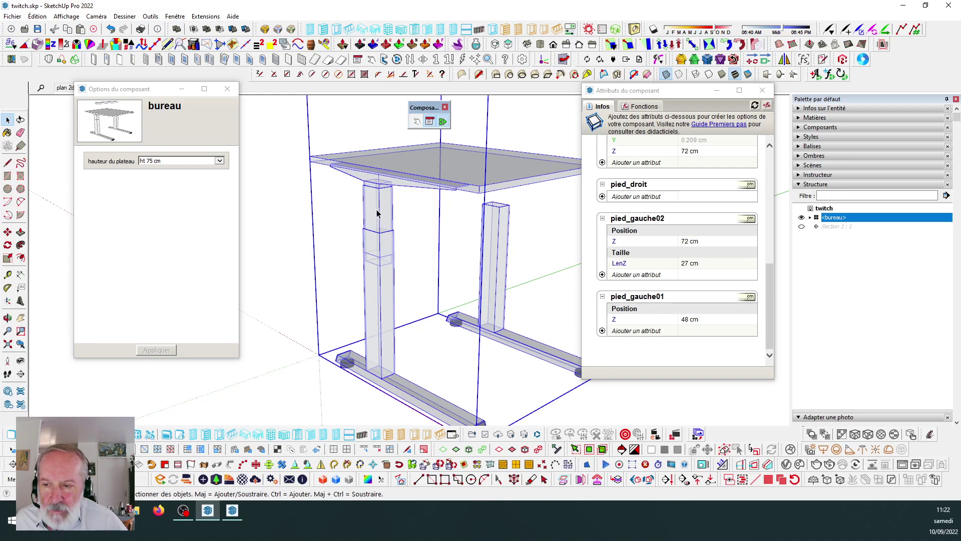
{"action": "left_click", "coordinate": [709, 246]}
{"action": "left_click", "coordinate": [747, 241]}
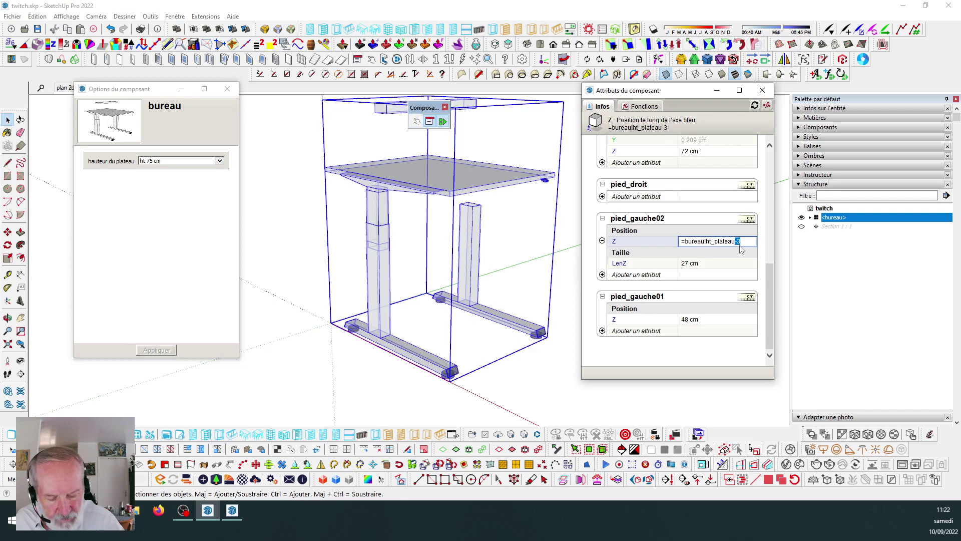
{"action": "key", "text": "BackSpace"}
{"action": "key", "text": "Tab"}
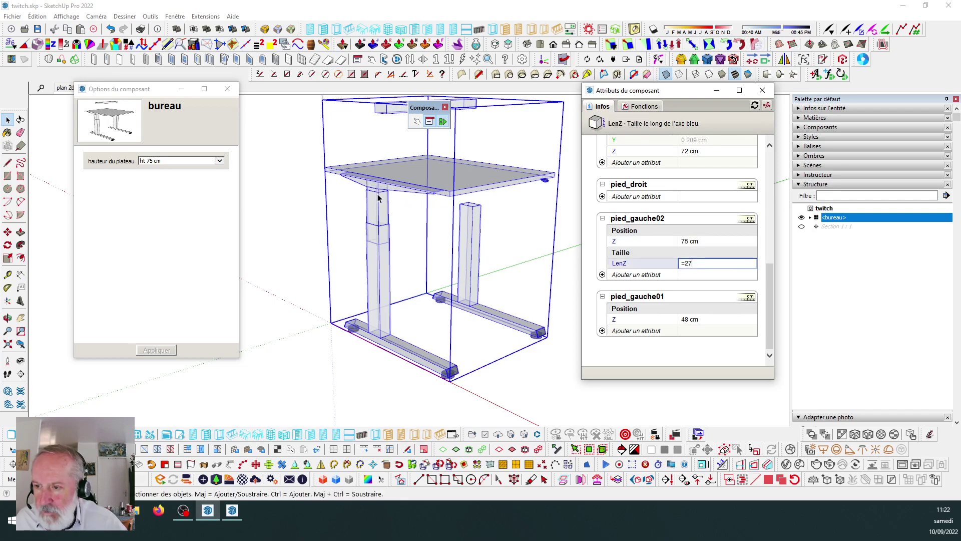
{"action": "mouse_move", "coordinate": [410, 184]}
{"action": "left_mouse_down"}
{"action": "mouse_move", "coordinate": [289, 146]}
{"action": "mouse_move", "coordinate": [188, 136]}
{"action": "mouse_move", "coordinate": [400, 187]}
{"action": "left_mouse_up"}
{"action": "scroll", "coordinate": [390, 205], "scroll_direction": "down", "scroll_amount": 5}
{"action": "key", "text": "space"}
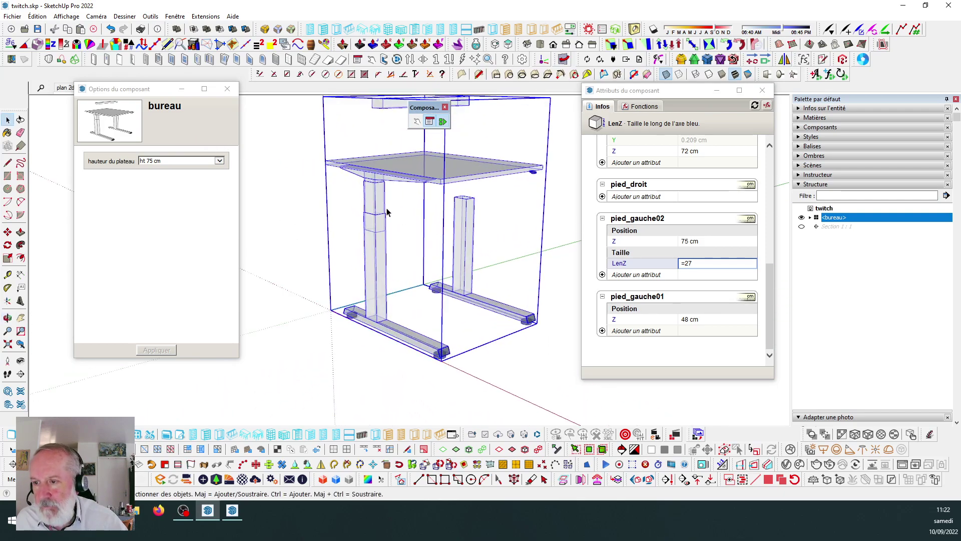
Open bureau for editing, add a Z position attribute to the traverse component, and leave the attribute without a formula.
{"action": "mouse_move", "coordinate": [395, 213]}
{"action": "middle_mouse_down"}
{"action": "mouse_move", "coordinate": [487, 224]}
{"action": "mouse_move", "coordinate": [374, 202]}
{"action": "mouse_move", "coordinate": [406, 199]}
{"action": "mouse_move", "coordinate": [380, 202]}
{"action": "middle_mouse_up"}
{"action": "scroll", "coordinate": [375, 202], "scroll_direction": "down", "scroll_amount": 4}
{"action": "scroll", "coordinate": [400, 203], "scroll_direction": "up", "scroll_amount": 3}
{"action": "scroll", "coordinate": [377, 164], "scroll_direction": "up", "scroll_amount": 2}
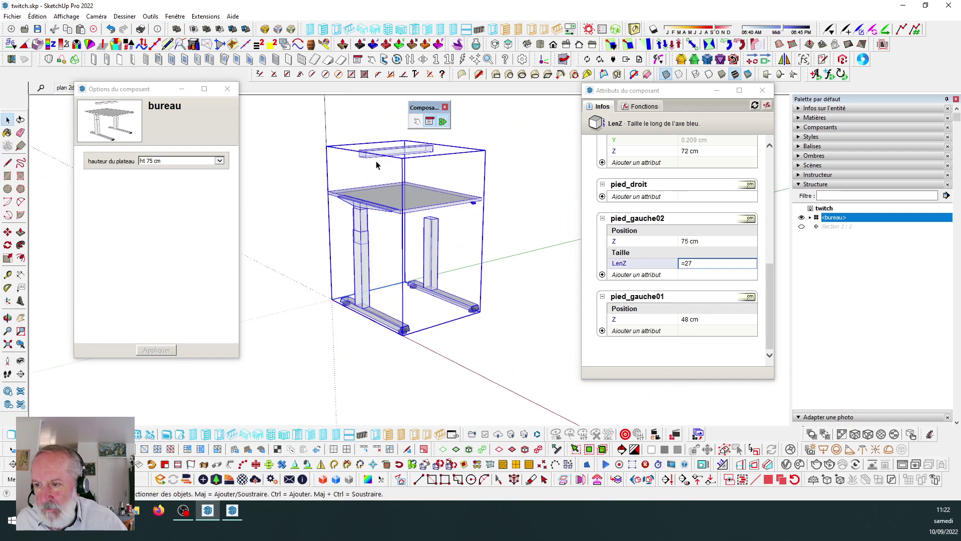
{"action": "double_click", "coordinate": [407, 152]}
{"action": "left_click", "coordinate": [406, 153]}
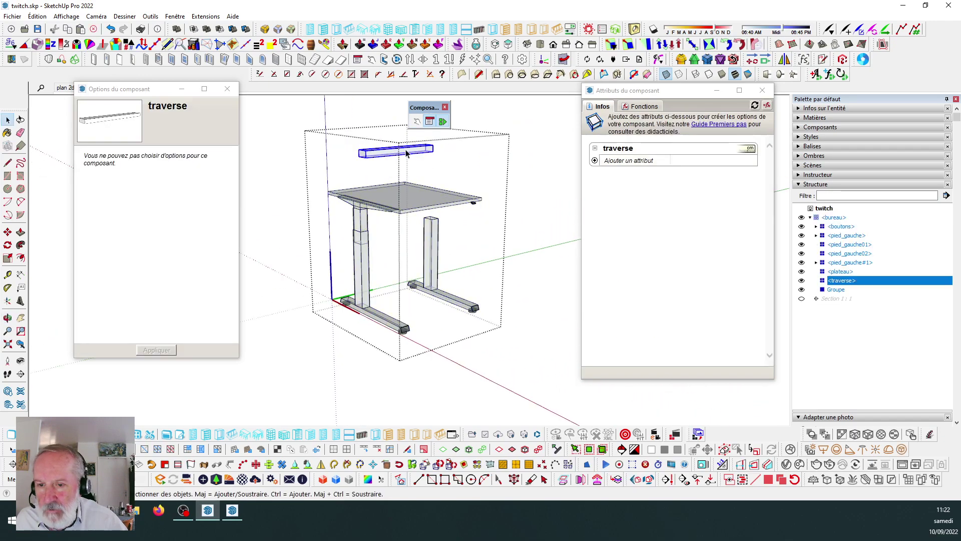
{"action": "left_click", "coordinate": [595, 160]}
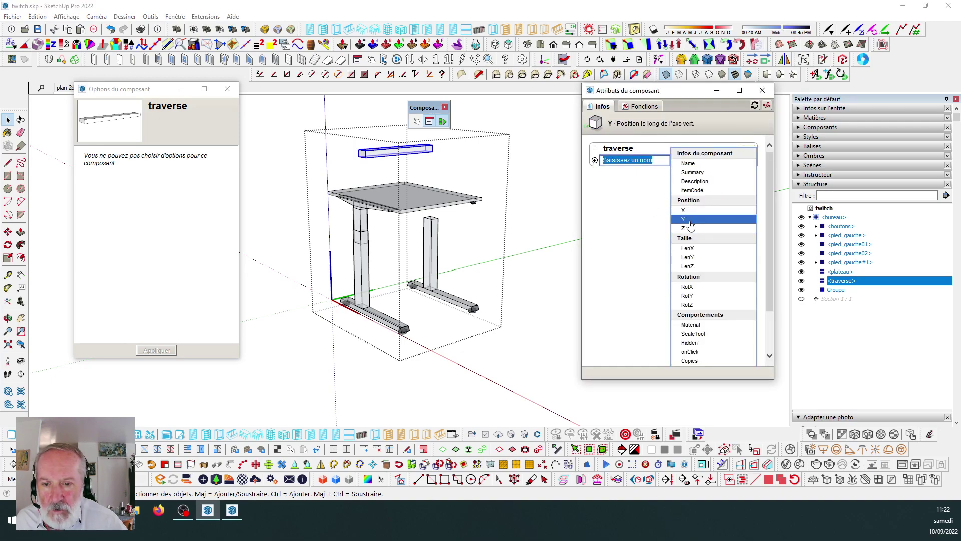
{"action": "left_click", "coordinate": [686, 228]}
{"action": "left_click", "coordinate": [551, 265]}
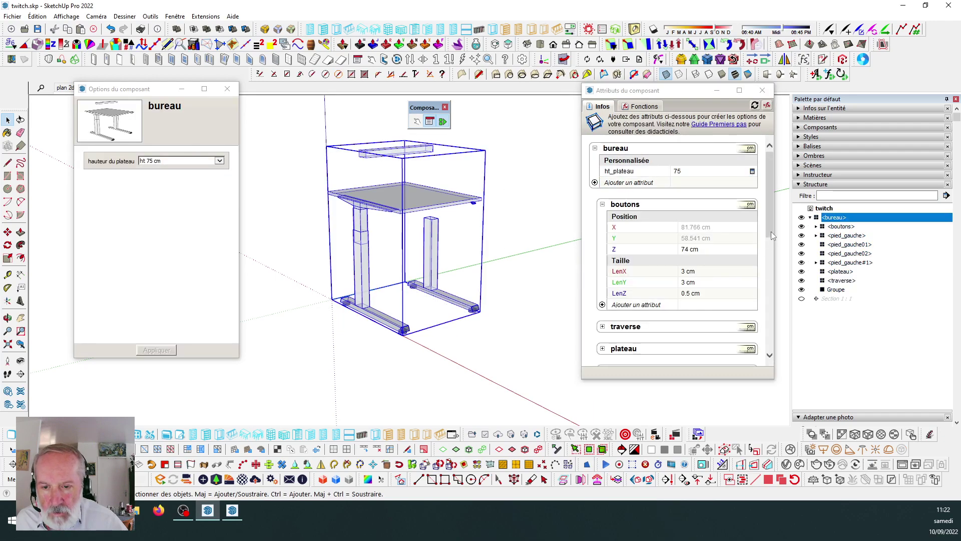
Set the traverse's Z position in bureau's attributes to the formula =bureau!ht_plateau.
{"action": "scroll", "coordinate": [662, 259], "scroll_direction": "down", "scroll_amount": 3}
{"action": "left_click", "coordinate": [601, 229]}
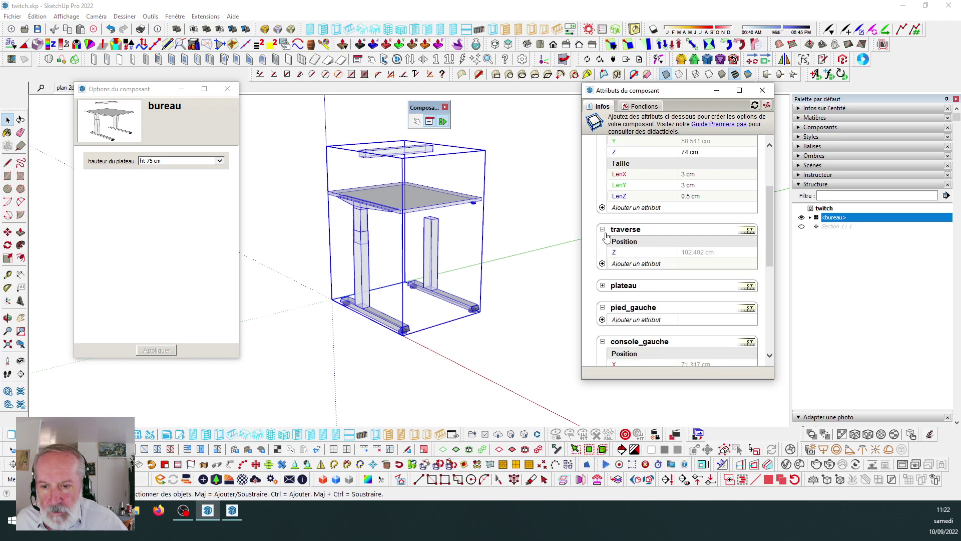
{"action": "left_click", "coordinate": [716, 257]}
{"action": "left_click_drag", "start_coordinate": [729, 253], "coordinate": [653, 252]}
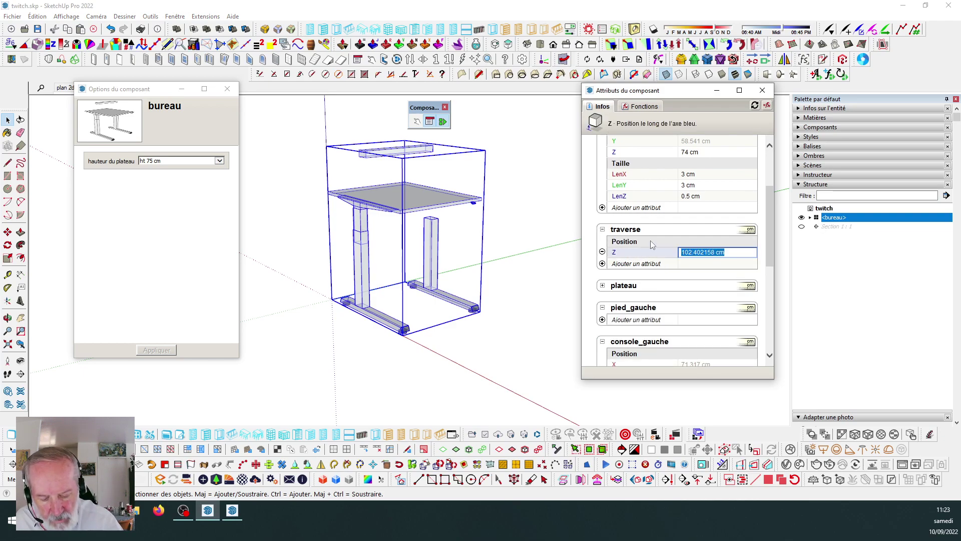
{"action": "type", "text": "="}
{"action": "scroll", "coordinate": [679, 200], "scroll_direction": "up", "scroll_amount": 2}
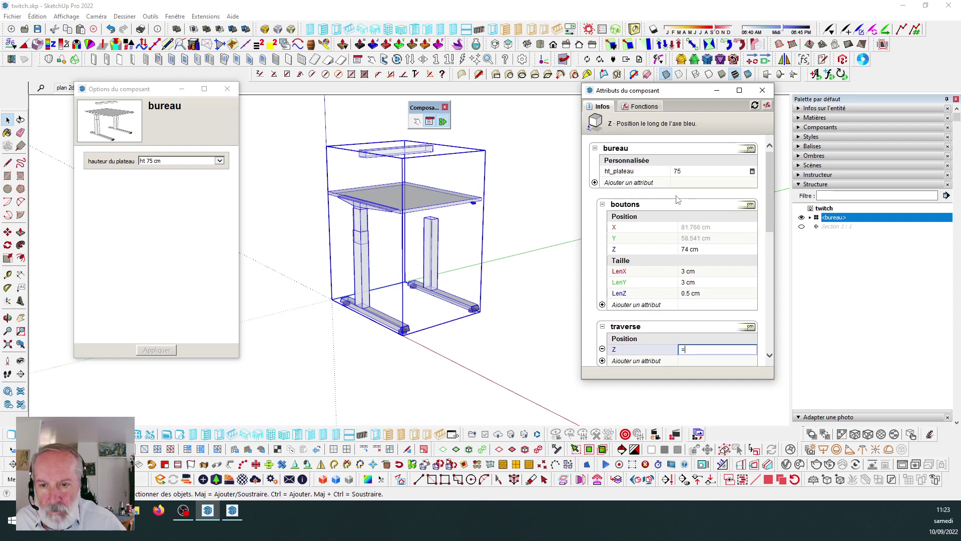
{"action": "left_click", "coordinate": [621, 171]}
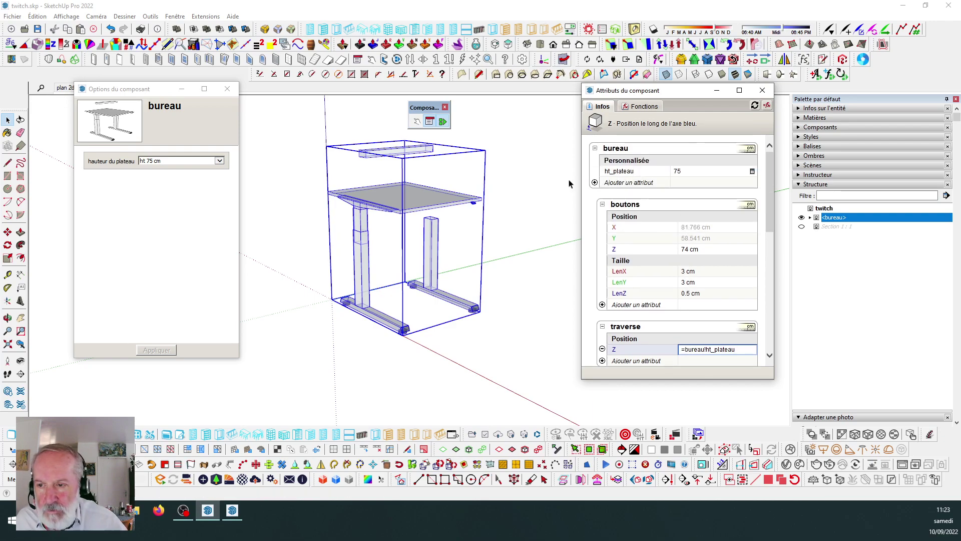
{"action": "key", "text": "Return"}
Move the traverse component's axes origin to a top corner at its left-leg end and accept the axes modification.
{"action": "scroll", "coordinate": [406, 198], "scroll_direction": "up", "scroll_amount": 3}
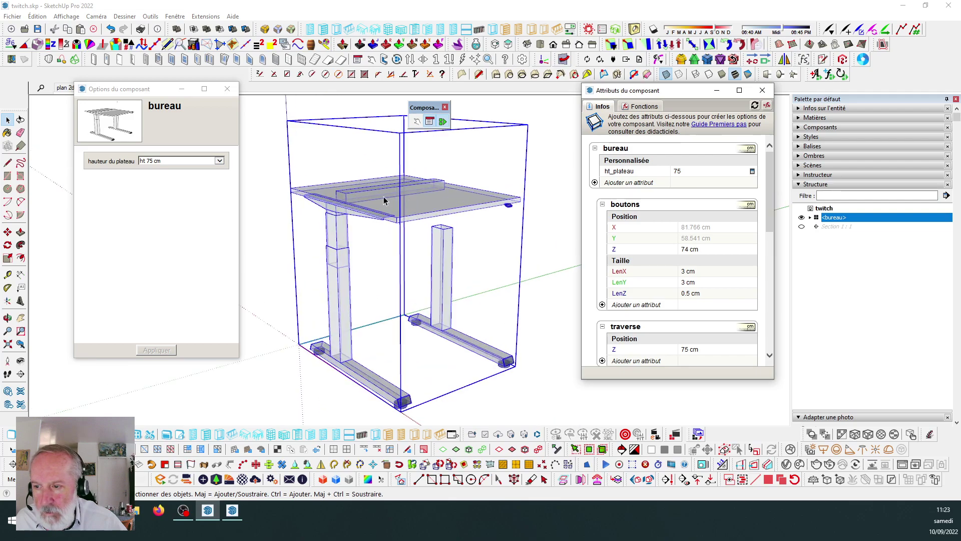
{"action": "scroll", "coordinate": [383, 195], "scroll_direction": "down", "scroll_amount": 2}
{"action": "scroll", "coordinate": [342, 194], "scroll_direction": "up", "scroll_amount": 5}
{"action": "scroll", "coordinate": [342, 194], "scroll_direction": "up", "scroll_amount": 2}
{"action": "scroll", "coordinate": [371, 219], "scroll_direction": "down", "scroll_amount": 1}
{"action": "scroll", "coordinate": [372, 219], "scroll_direction": "up", "scroll_amount": 1}
{"action": "double_click", "coordinate": [370, 217]}
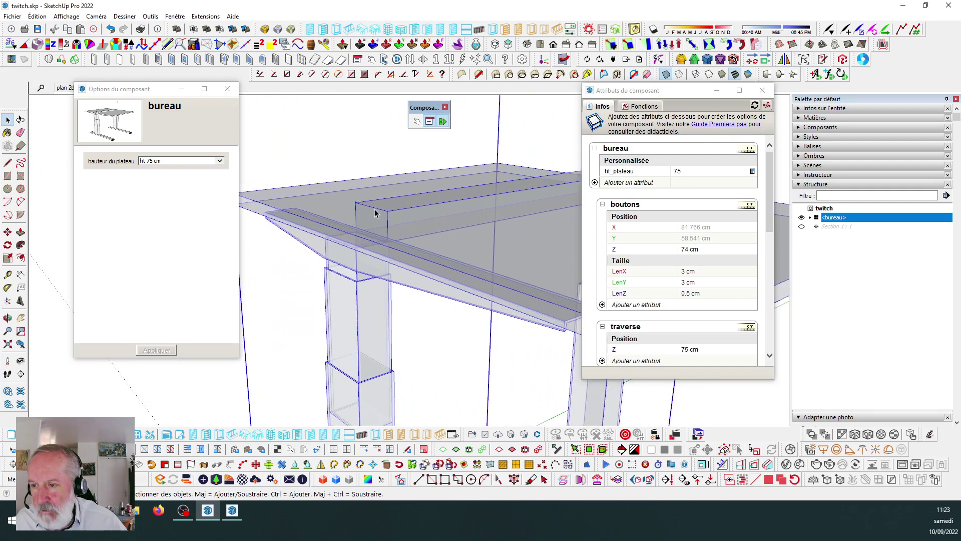
{"action": "left_click", "coordinate": [376, 213]}
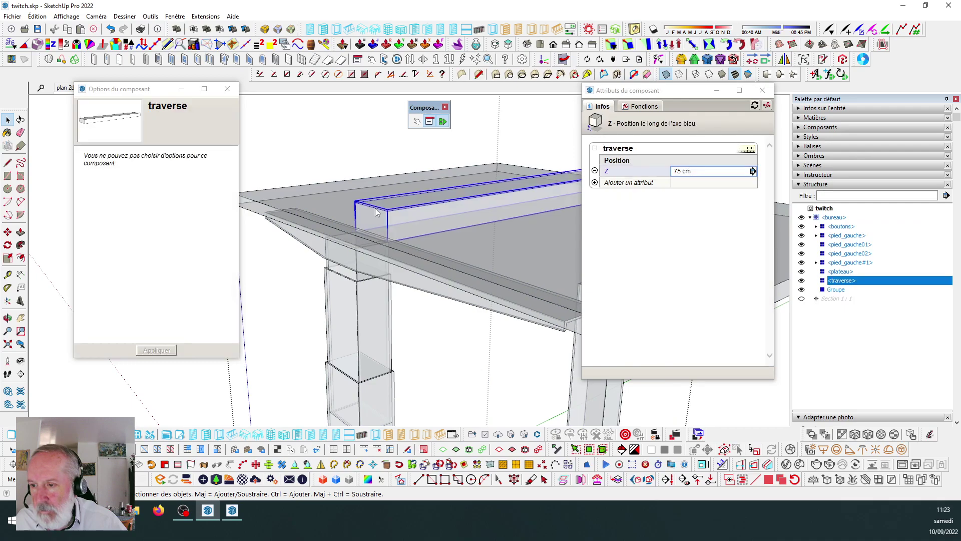
{"action": "right_click", "coordinate": [376, 213]}
{"action": "left_click", "coordinate": [419, 173]}
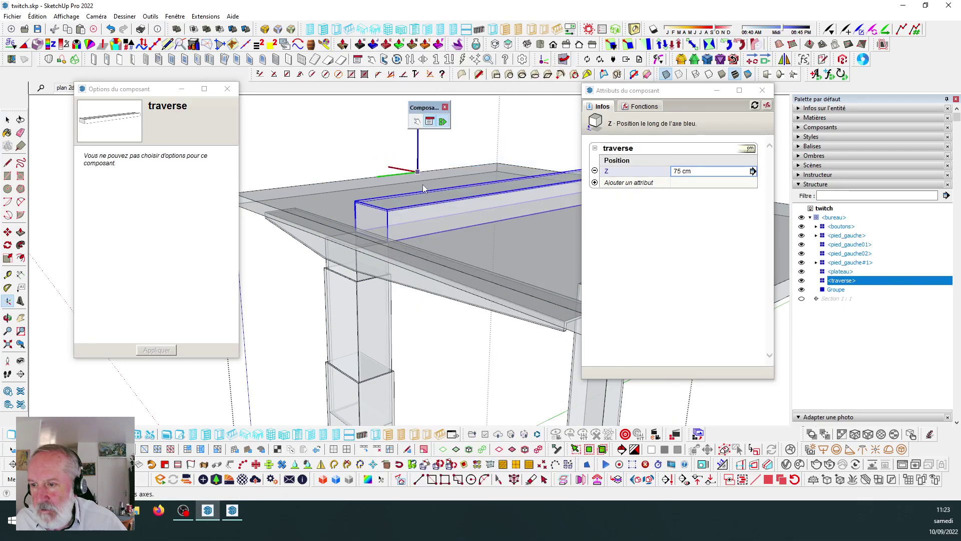
{"action": "scroll", "coordinate": [380, 200], "scroll_direction": "up", "scroll_amount": 3}
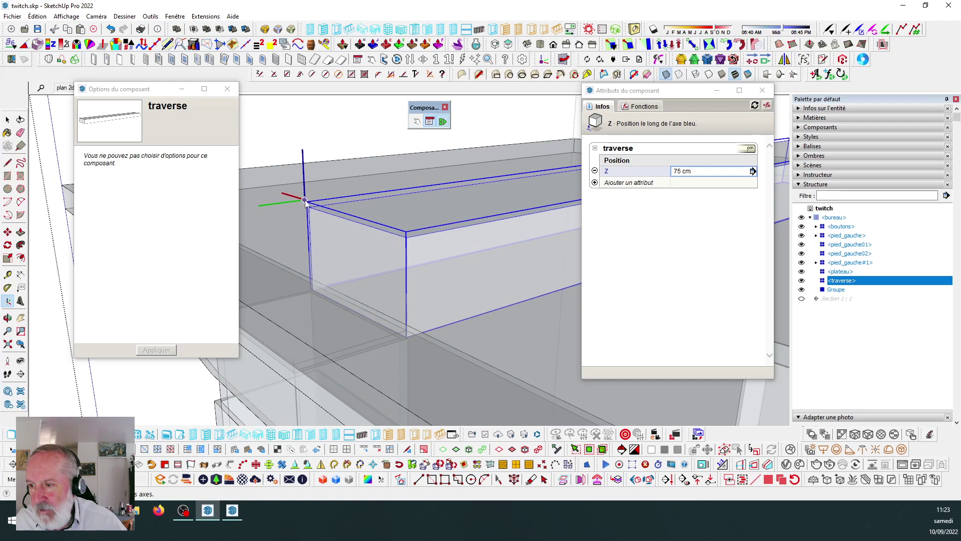
{"action": "double_click", "coordinate": [307, 202]}
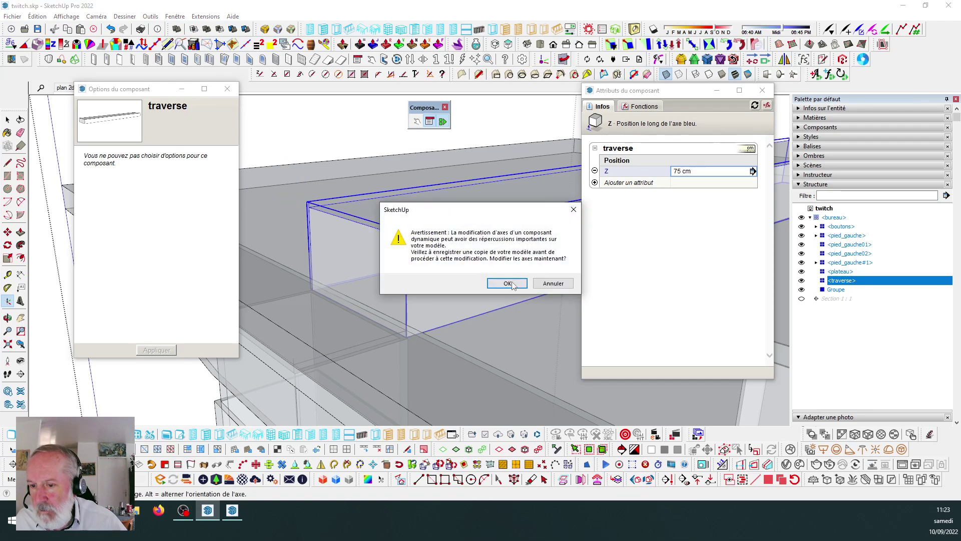
{"action": "left_click", "coordinate": [507, 284]}
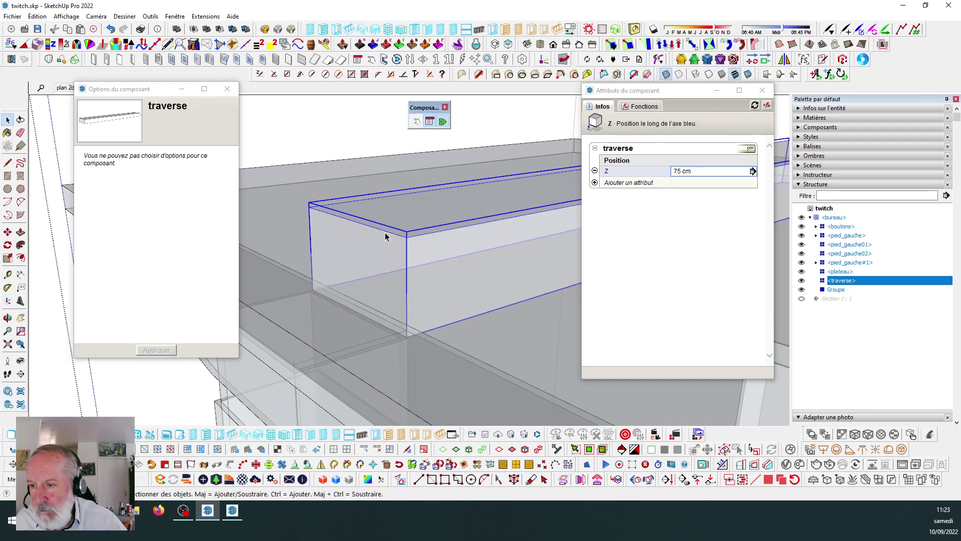
Refresh the traverse so it takes its Z position from the new axes origin, then deselect it.
{"action": "scroll", "coordinate": [385, 236], "scroll_direction": "down", "scroll_amount": 6}
{"action": "left_click", "coordinate": [371, 170]}
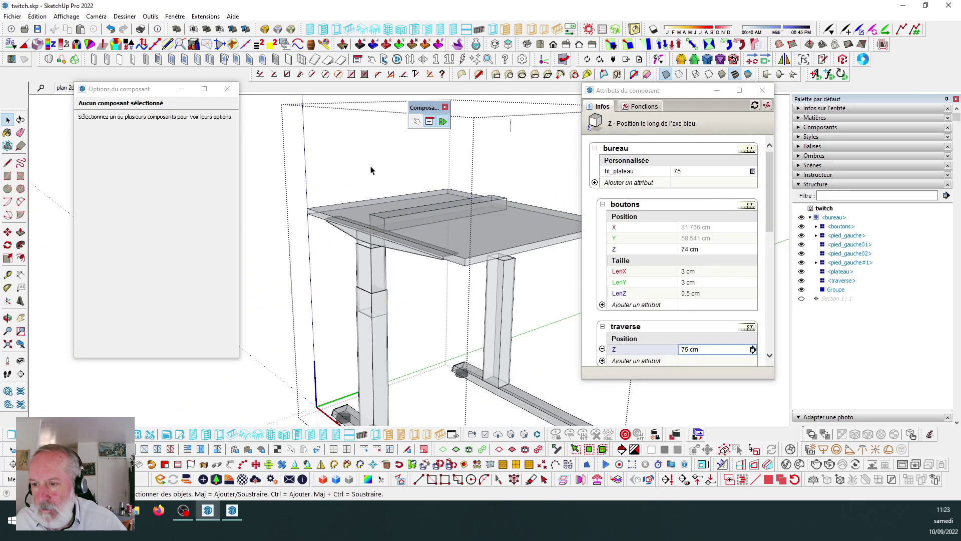
{"action": "left_click", "coordinate": [404, 222]}
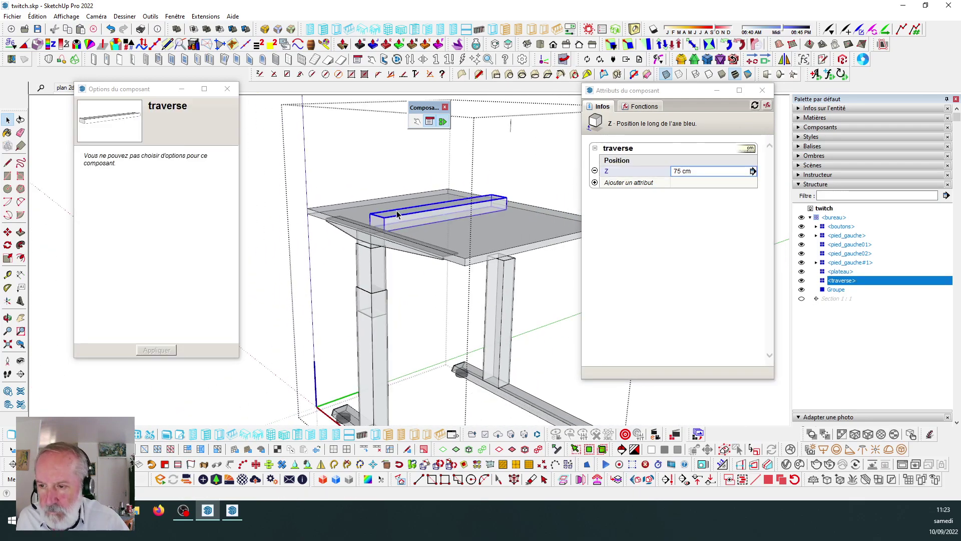
{"action": "scroll", "coordinate": [369, 161], "scroll_direction": "up", "scroll_amount": 2}
{"action": "left_click", "coordinate": [368, 161]}
{"action": "scroll", "coordinate": [367, 175], "scroll_direction": "down", "scroll_amount": 3}
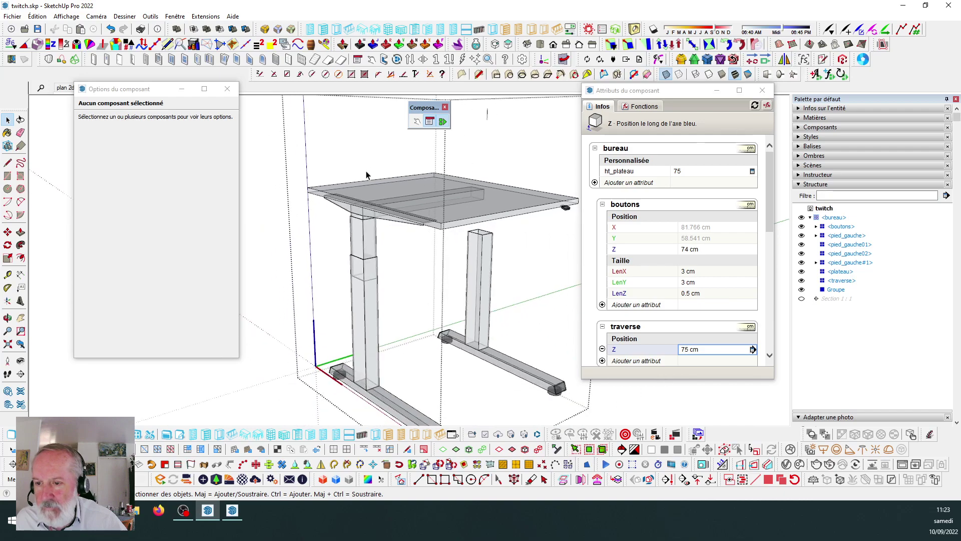
Leave bureau's editing mode, examine the traverse and left leg beneath the desktop, and reselect bureau.
{"action": "middle_click_drag", "start_coordinate": [462, 232], "coordinate": [428, 168]}
{"action": "scroll", "coordinate": [427, 168], "scroll_direction": "up", "scroll_amount": 1}
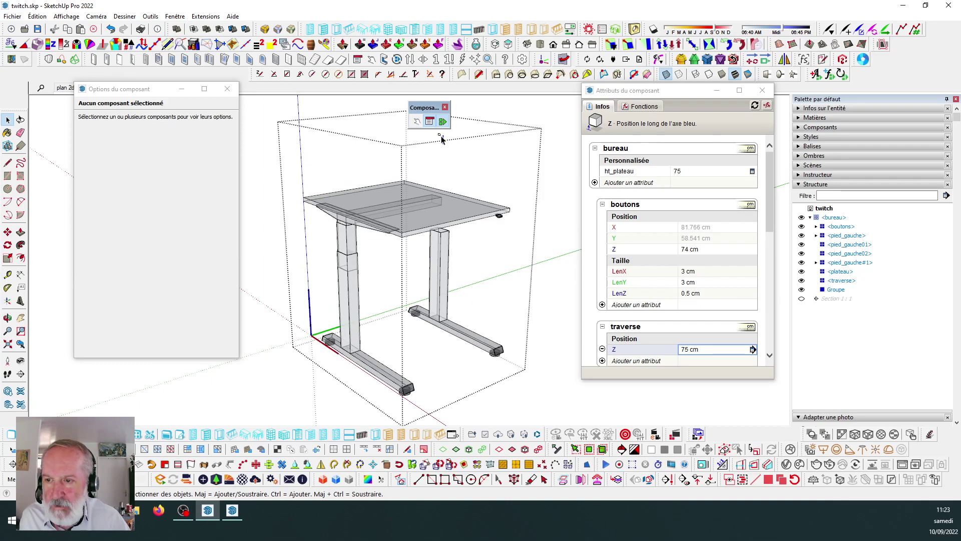
{"action": "scroll", "coordinate": [440, 176], "scroll_direction": "down", "scroll_amount": 2}
{"action": "left_click", "coordinate": [438, 205]}
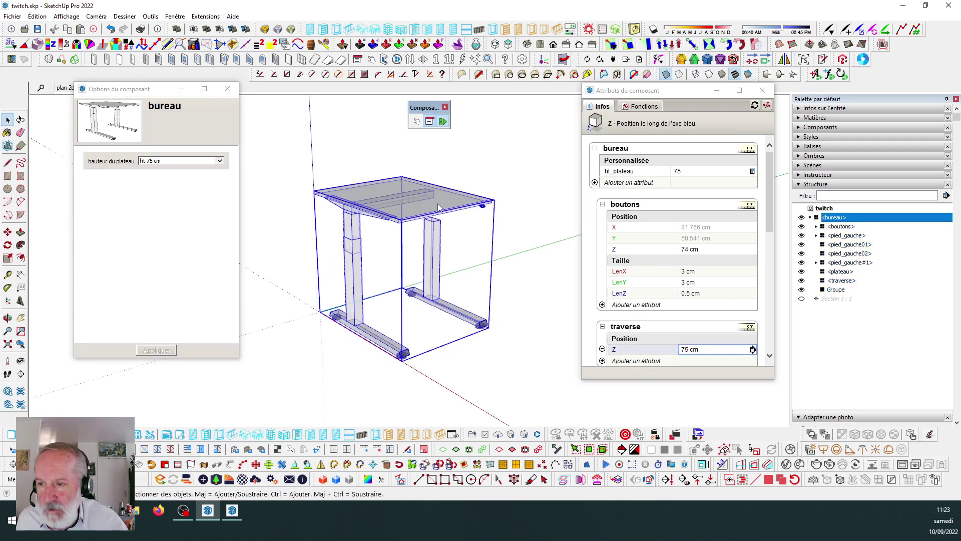
{"action": "scroll", "coordinate": [461, 169], "scroll_direction": "up", "scroll_amount": 3}
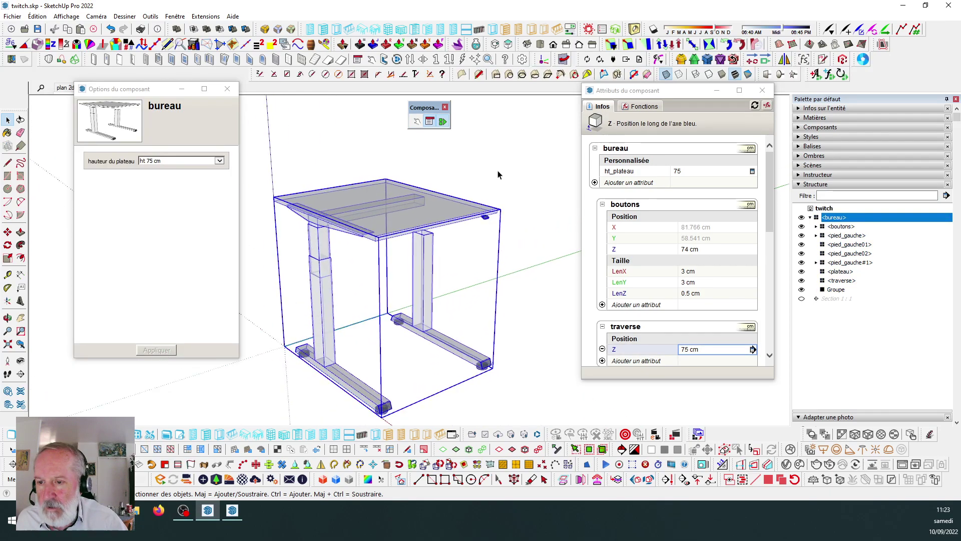
{"action": "left_click", "coordinate": [497, 175]}
{"action": "middle_click_drag", "start_coordinate": [493, 193], "coordinate": [388, 213]}
{"action": "scroll", "coordinate": [381, 200], "scroll_direction": "down", "scroll_amount": 3}
{"action": "scroll", "coordinate": [384, 212], "scroll_direction": "up", "scroll_amount": 2}
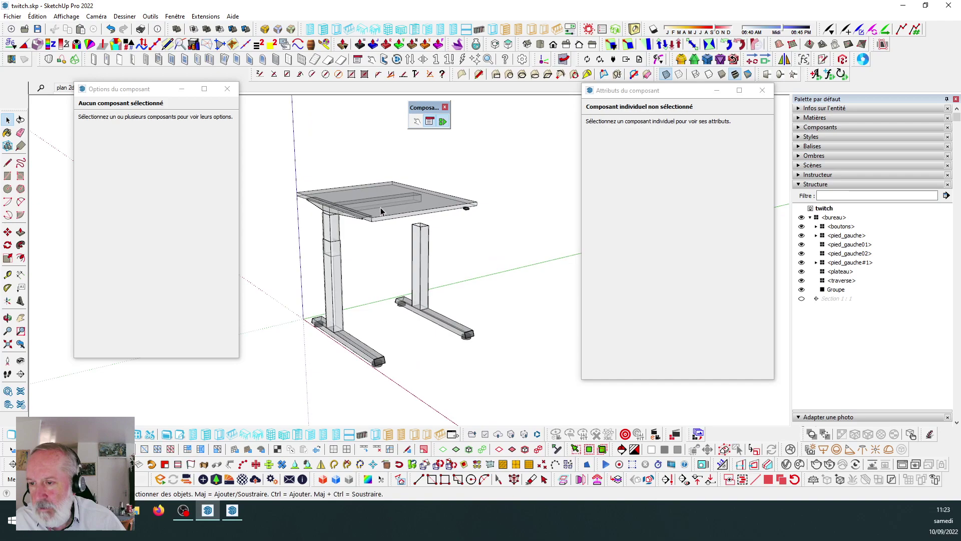
{"action": "left_click", "coordinate": [373, 218]}
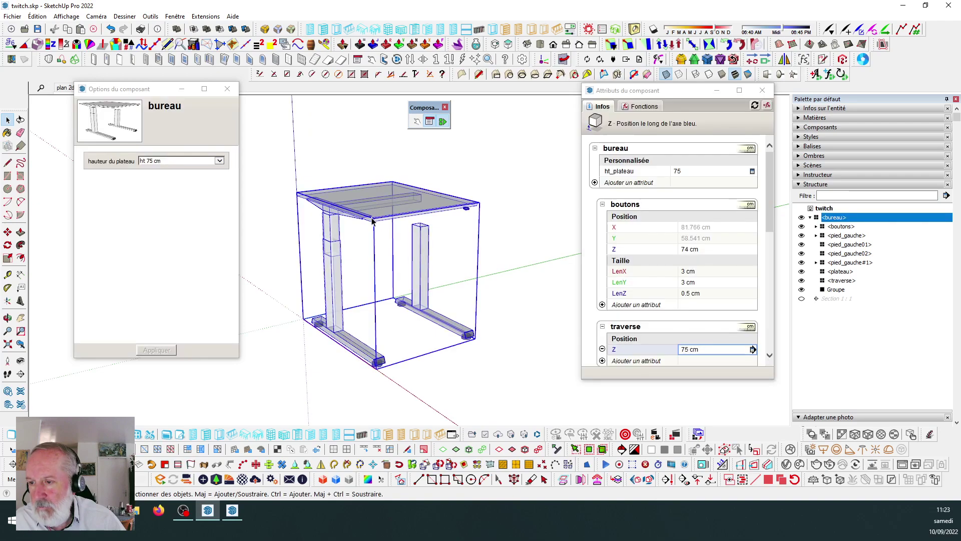
Apply a desktop height of ht 80 cm and then ht 90 cm to bureau, and examine the left leg sections.
{"action": "left_click", "coordinate": [219, 161]}
{"action": "left_click", "coordinate": [150, 154]}
{"action": "left_click", "coordinate": [158, 350]}
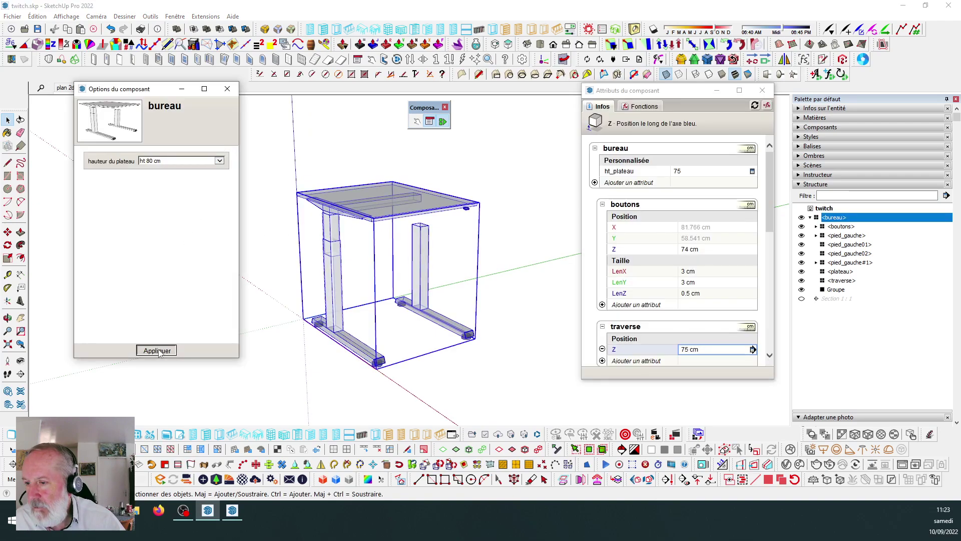
{"action": "left_click", "coordinate": [220, 161]}
{"action": "left_click", "coordinate": [150, 153]}
{"action": "left_click", "coordinate": [169, 351]}
{"action": "scroll", "coordinate": [350, 217], "scroll_direction": "up", "scroll_amount": 3}
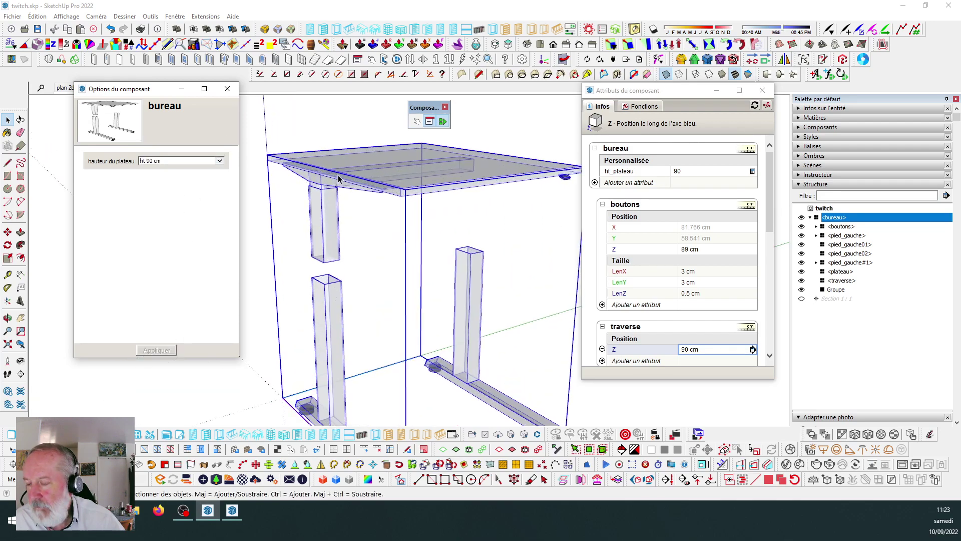
{"action": "scroll", "coordinate": [350, 196], "scroll_direction": "down", "scroll_amount": 3}
{"action": "middle_click_drag", "start_coordinate": [353, 199], "coordinate": [300, 180]}
{"action": "scroll", "coordinate": [338, 225], "scroll_direction": "up", "scroll_amount": 2}
{"action": "scroll", "coordinate": [336, 167], "scroll_direction": "down", "scroll_amount": 2}
{"action": "scroll", "coordinate": [319, 183], "scroll_direction": "up", "scroll_amount": 2}
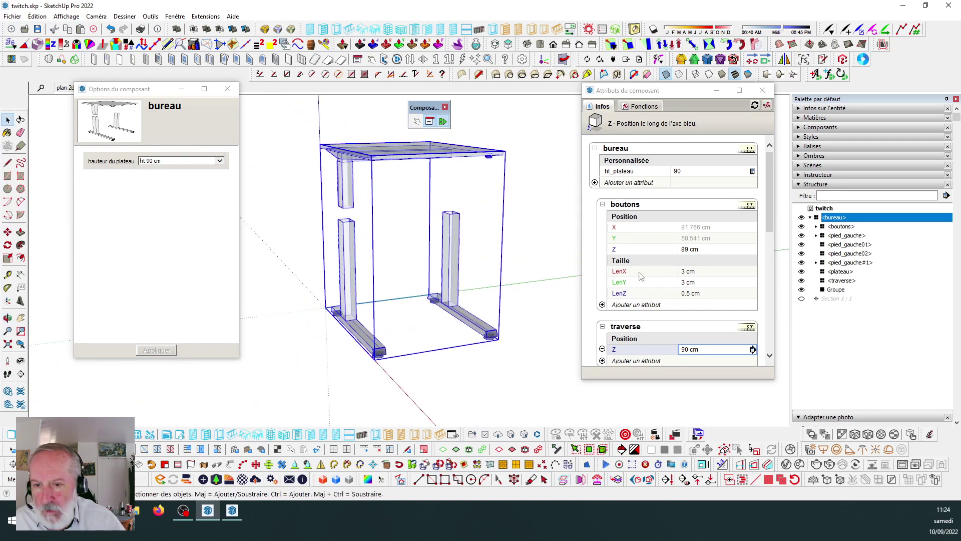
Reduce pied_gauche01's Z formula in bureau's attributes to =bureau!ht_plateau by removing the pied_gauche02 length term.
{"action": "scroll", "coordinate": [627, 275], "scroll_direction": "down", "scroll_amount": 3}
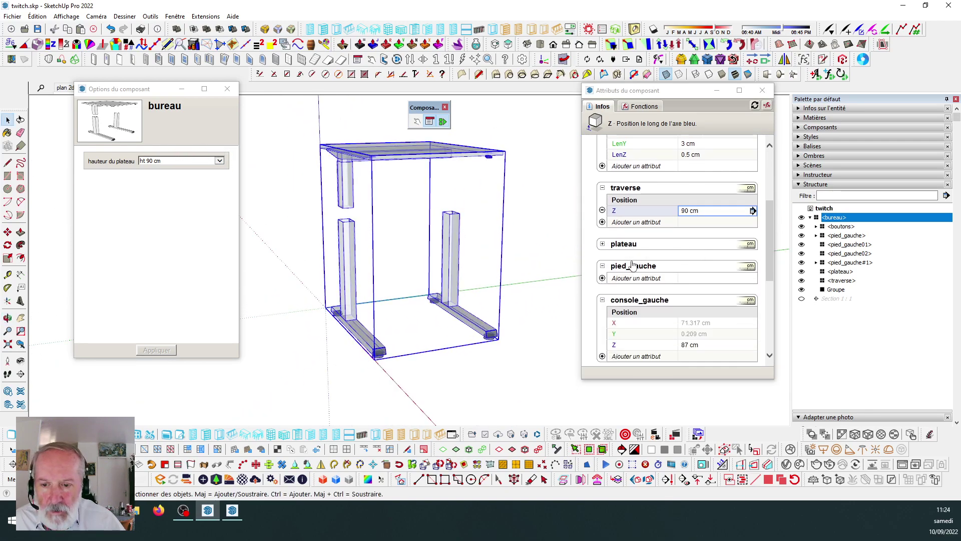
{"action": "scroll", "coordinate": [632, 265], "scroll_direction": "down", "scroll_amount": 1}
{"action": "scroll", "coordinate": [632, 258], "scroll_direction": "down", "scroll_amount": 3}
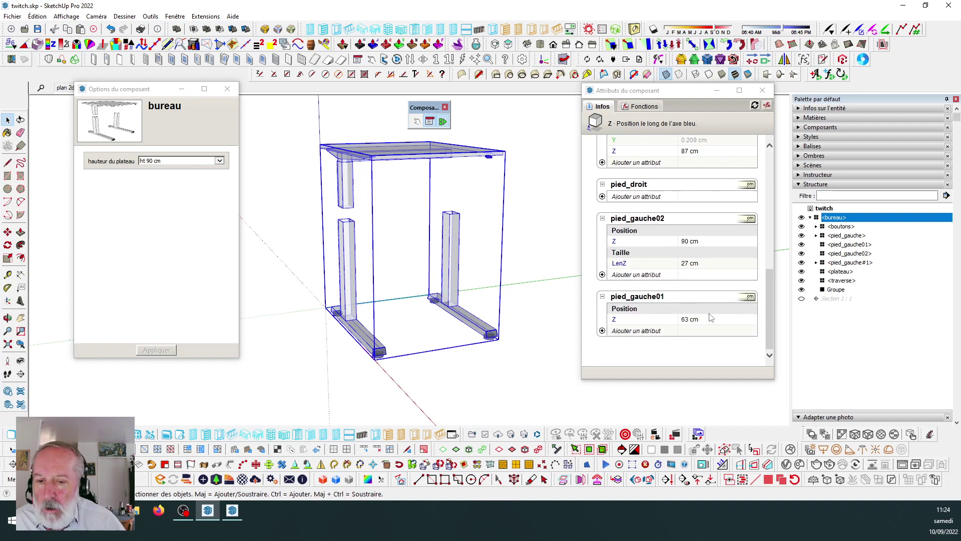
{"action": "left_click", "coordinate": [723, 321]}
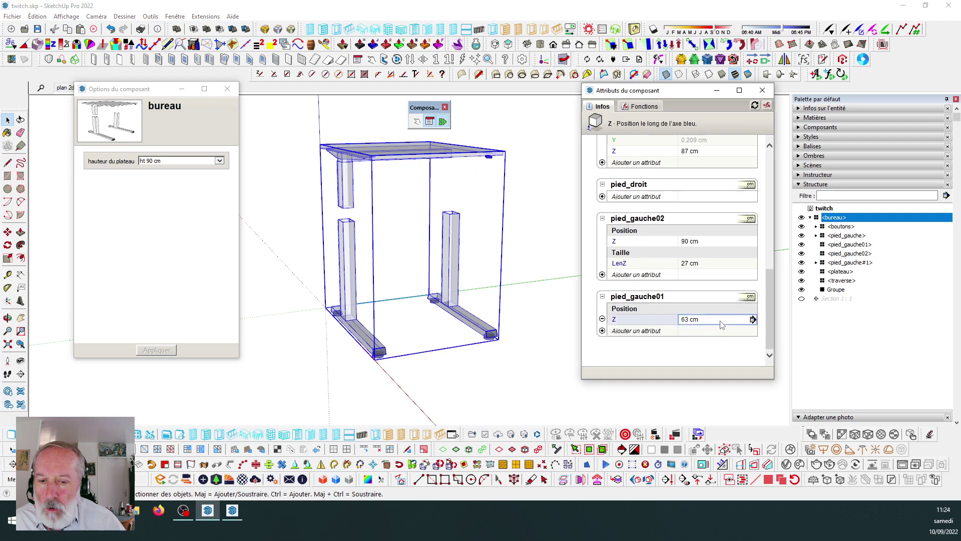
{"action": "left_click", "coordinate": [748, 328]}
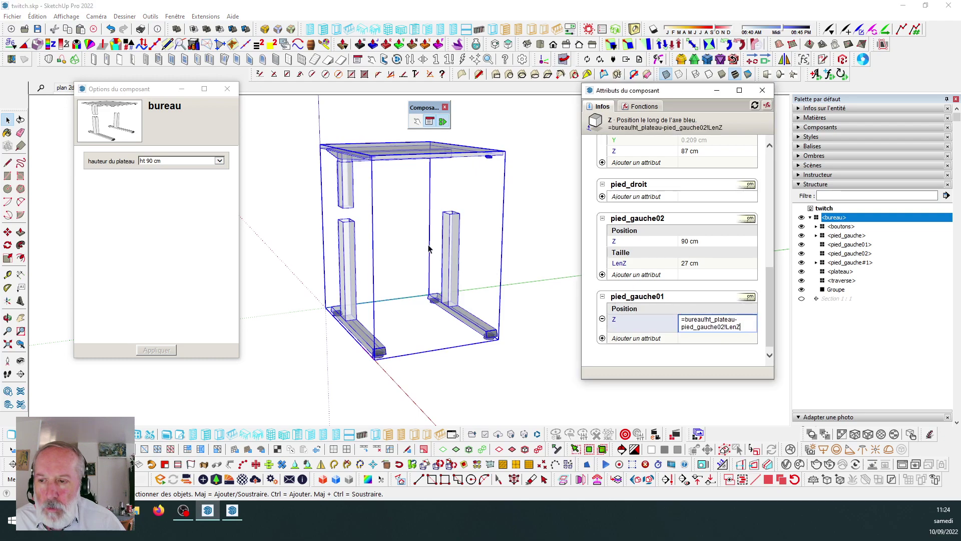
{"action": "middle_click_drag", "start_coordinate": [361, 200], "coordinate": [457, 240]}
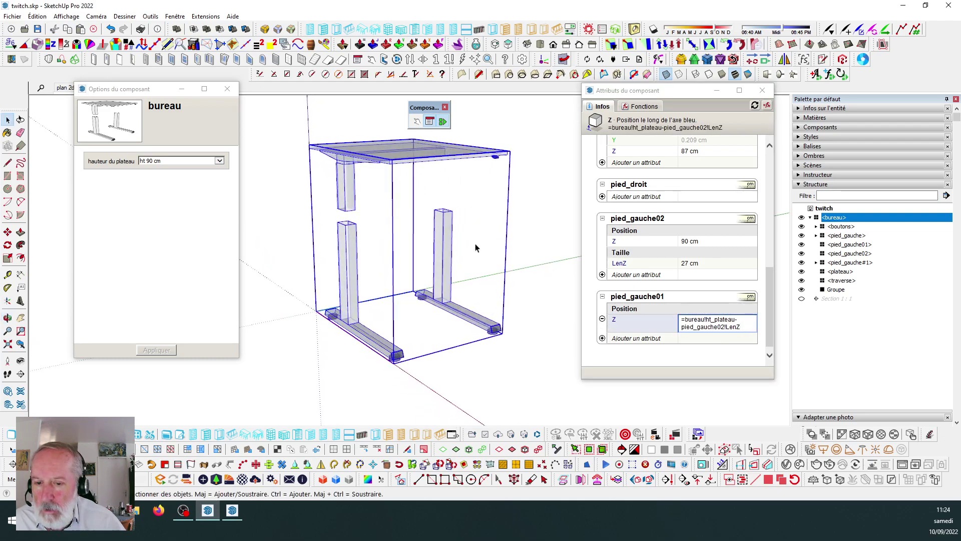
{"action": "left_click", "coordinate": [736, 328]}
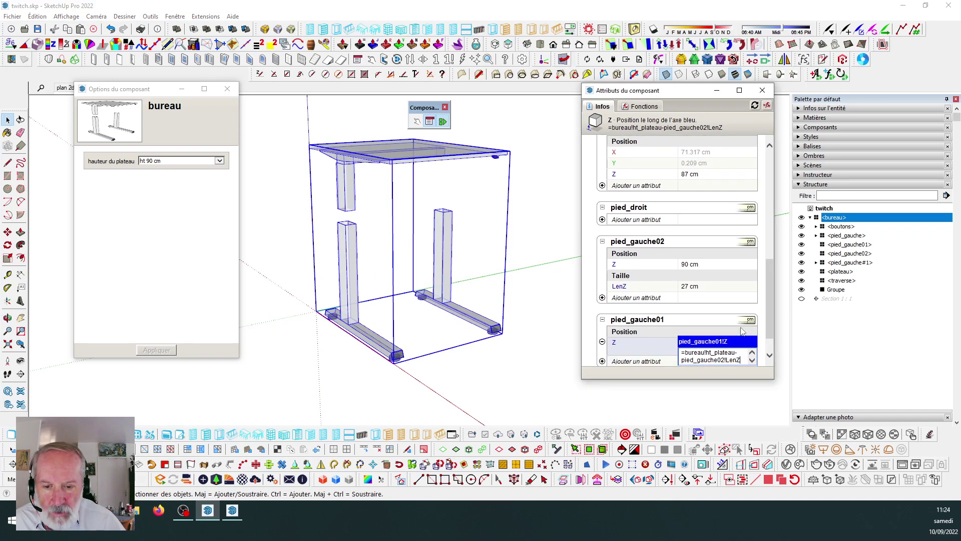
{"action": "left_click", "coordinate": [738, 335]}
{"action": "mouse_move", "coordinate": [743, 318]}
{"action": "left_mouse_down"}
{"action": "mouse_move", "coordinate": [724, 319]}
{"action": "mouse_move", "coordinate": [735, 312]}
{"action": "left_mouse_up"}
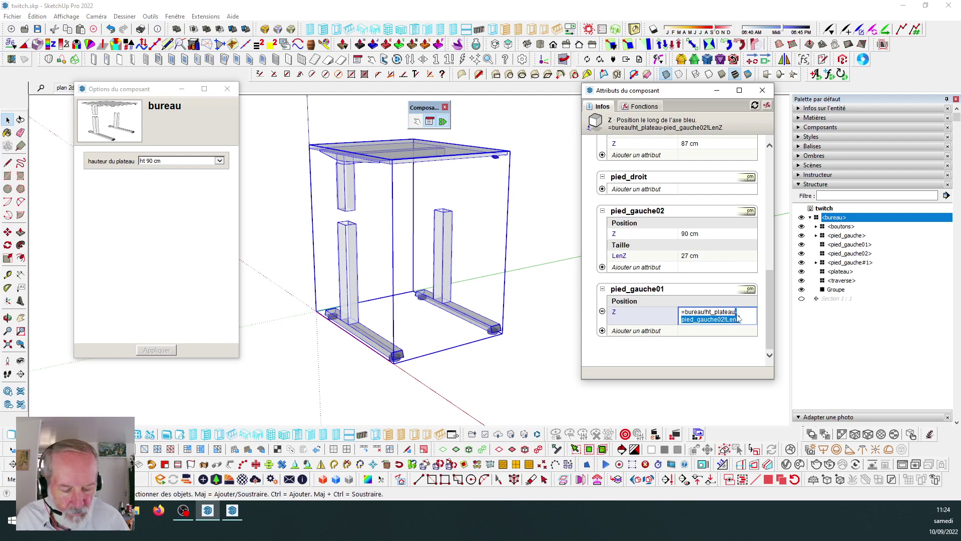
{"action": "key", "text": "BackSpace"}
{"action": "key", "text": "Return"}
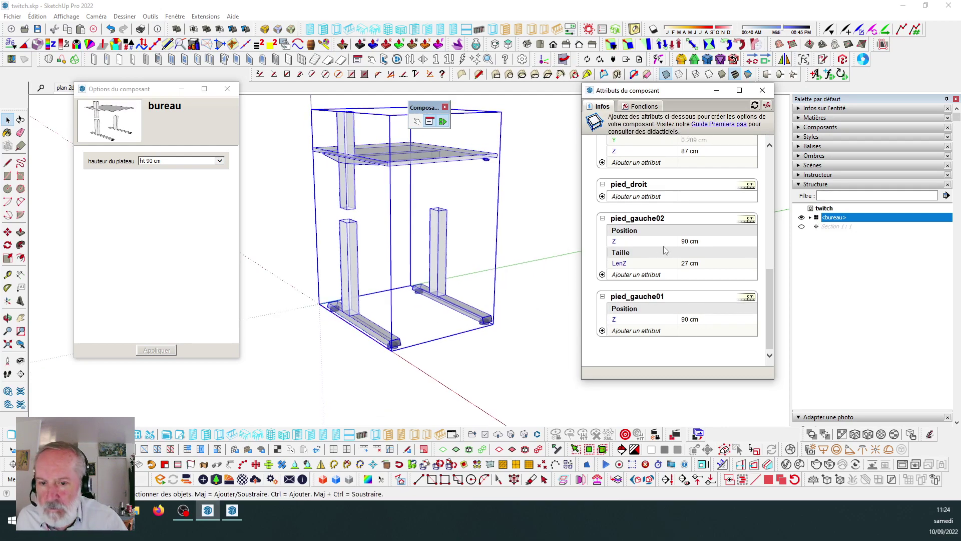
Set pied_gauche01's Z position to =bureau!ht_plateau-(pied_gauche02!LenZ/2) so it sits half the upper section's length below the desktop height.
{"action": "middle_click_drag", "start_coordinate": [345, 182], "coordinate": [351, 184]}
{"action": "scroll", "coordinate": [350, 182], "scroll_direction": "down", "scroll_amount": 2}
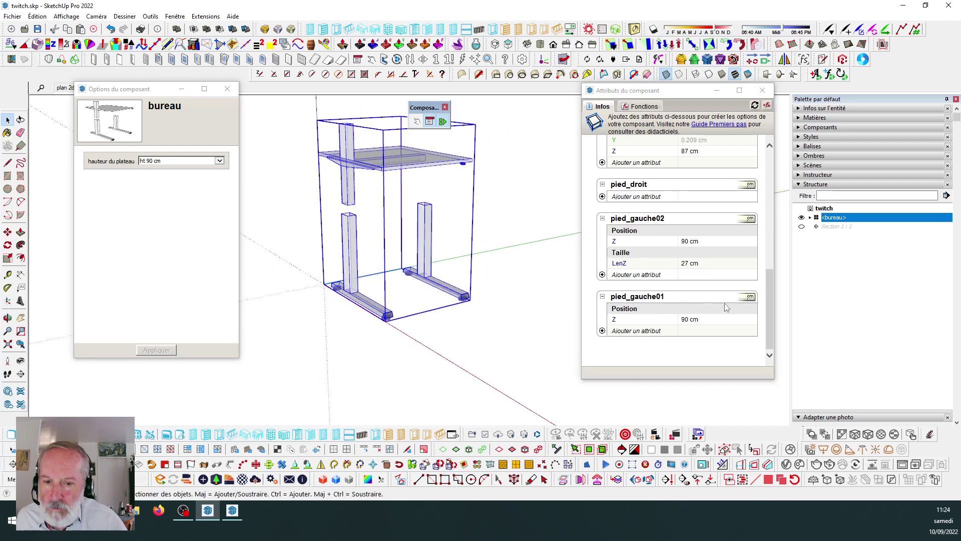
{"action": "left_click", "coordinate": [705, 319]}
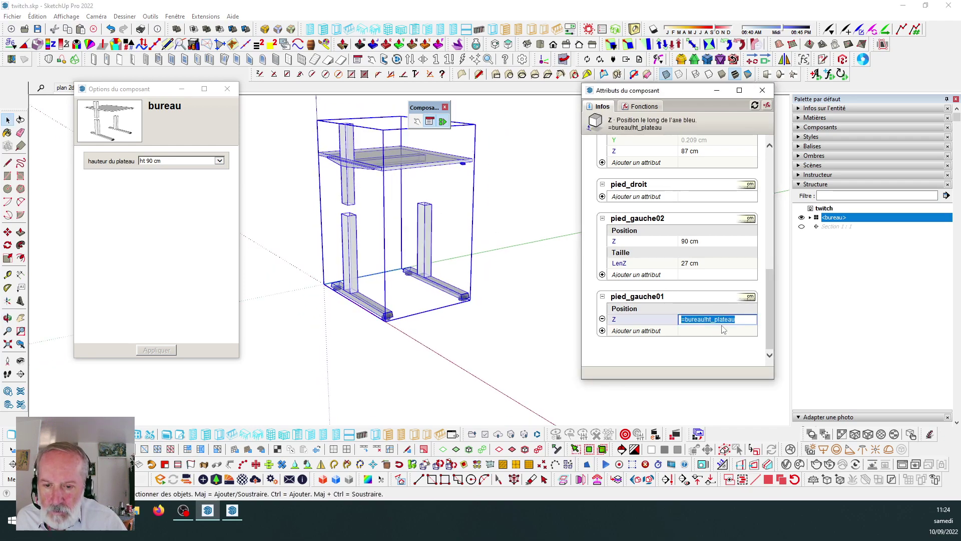
{"action": "left_click", "coordinate": [744, 321]}
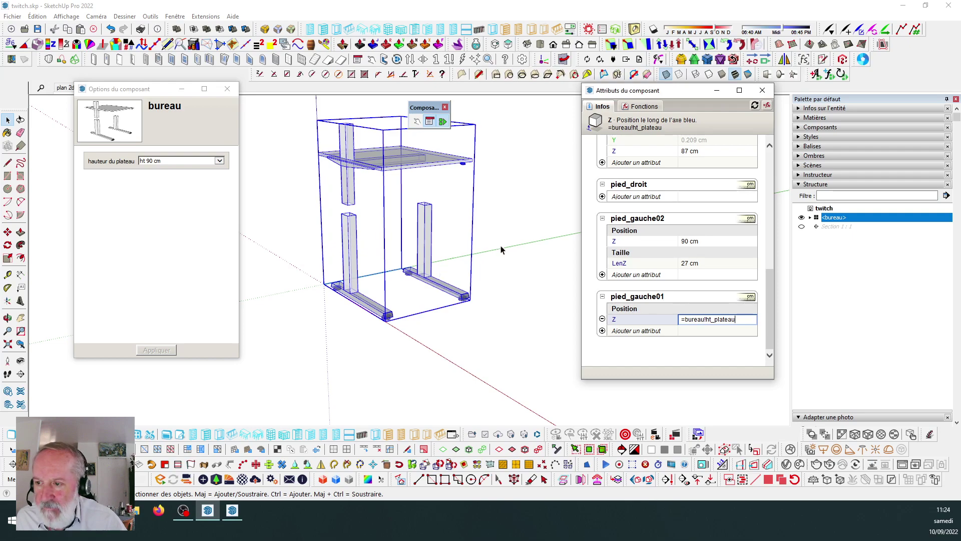
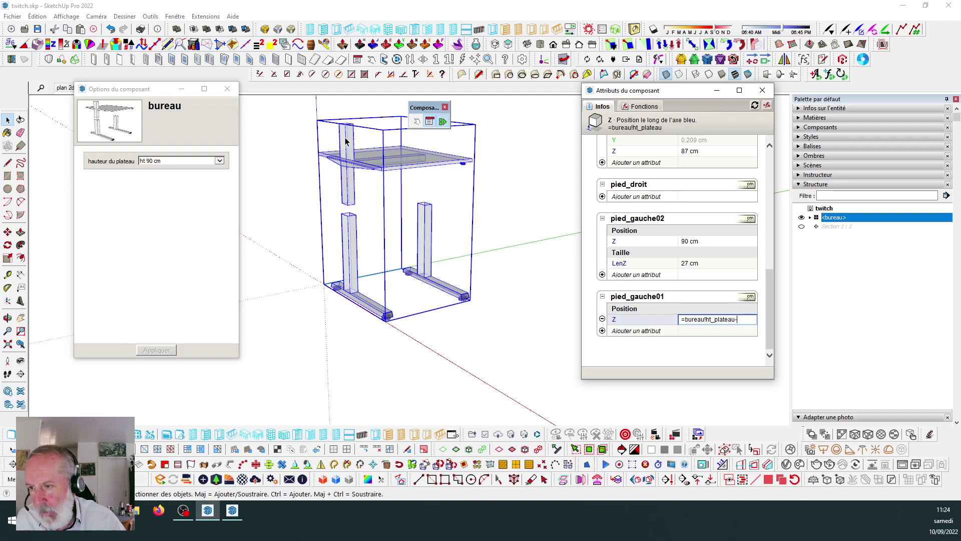
{"action": "scroll", "coordinate": [346, 137], "scroll_direction": "up", "scroll_amount": 2}
{"action": "scroll", "coordinate": [346, 138], "scroll_direction": "down", "scroll_amount": 2}
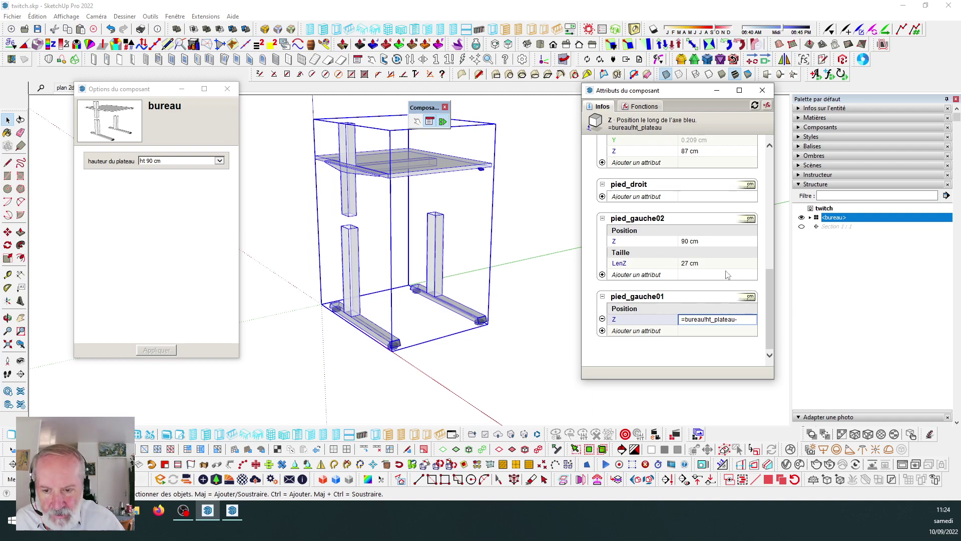
{"action": "left_click", "coordinate": [619, 263]}
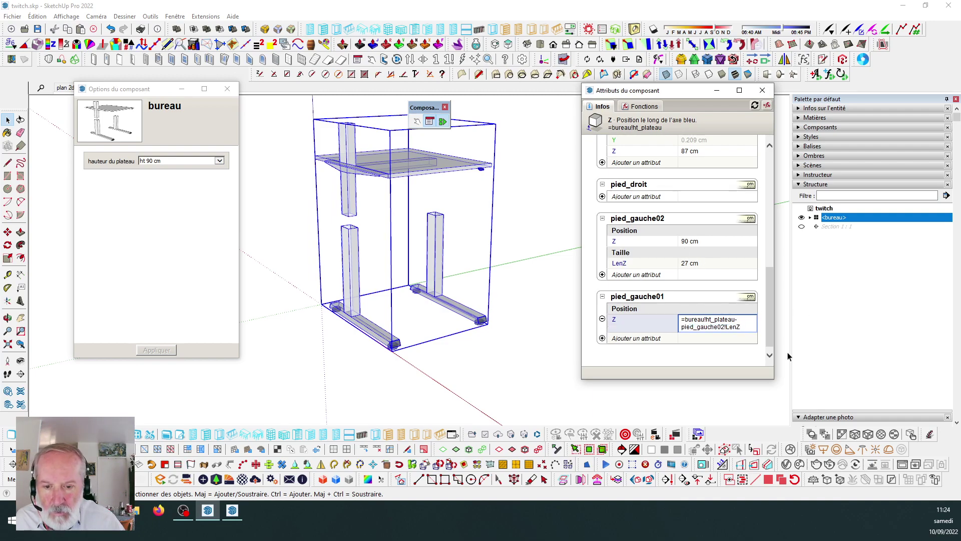
{"action": "type", "text": "("}
{"action": "left_click", "coordinate": [745, 326]}
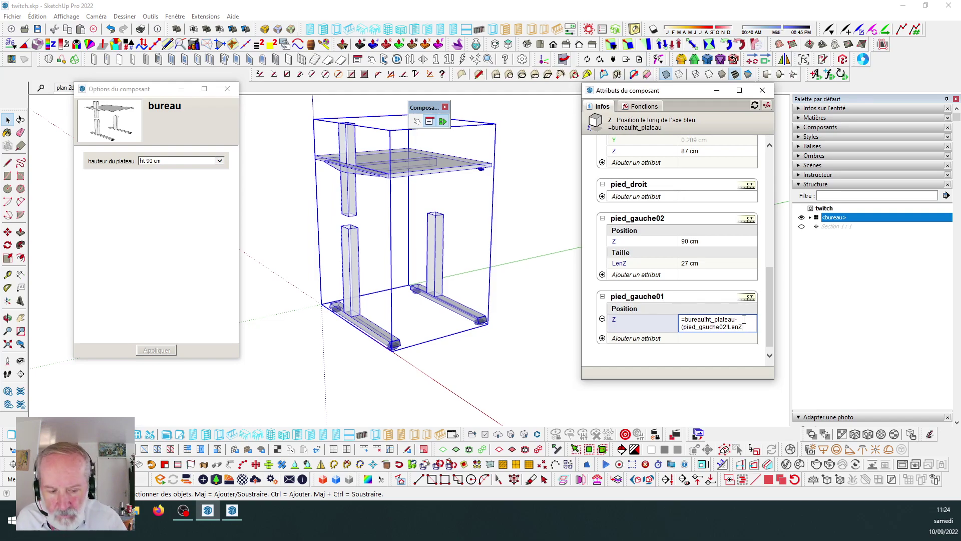
{"action": "type", "text": "/2"}
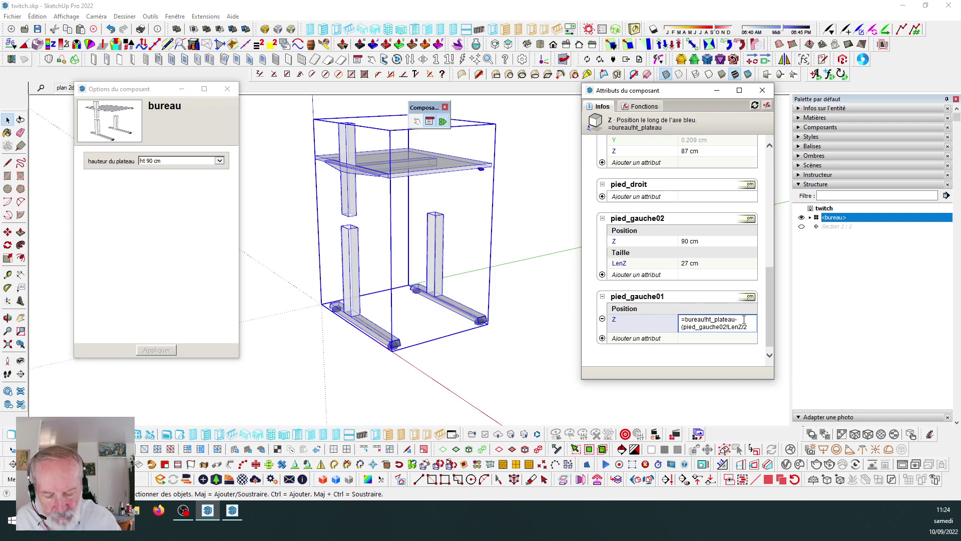
{"action": "key", "text": "Return"}
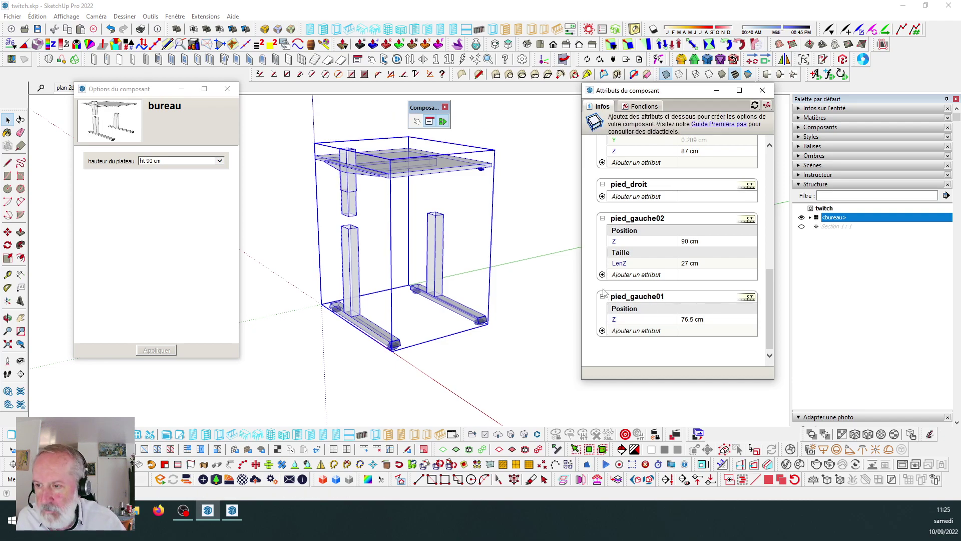
Open bureau for editing, move pied_gauche01's axes origin to a top corner of that leg section and accept the axes modification.
{"action": "scroll", "coordinate": [368, 200], "scroll_direction": "up", "scroll_amount": 3}
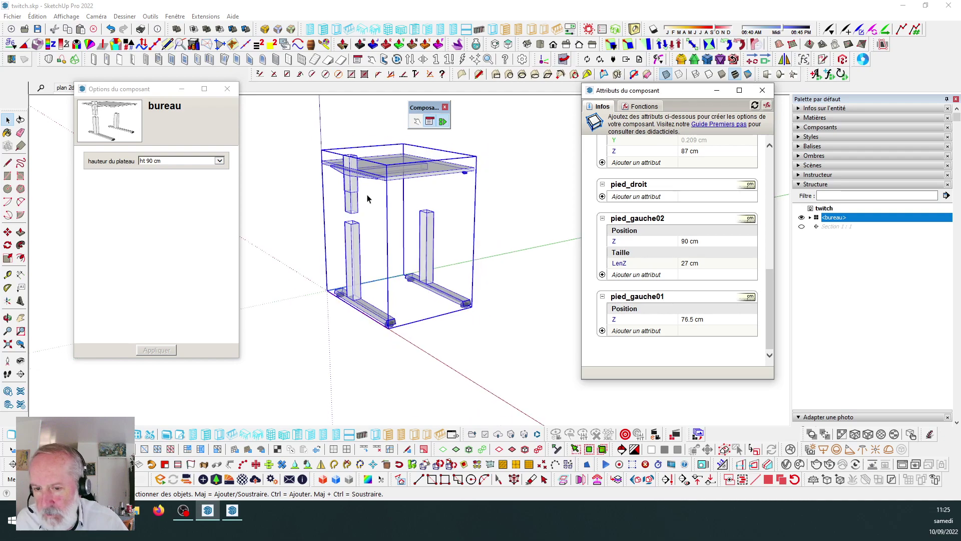
{"action": "double_click", "coordinate": [348, 168]}
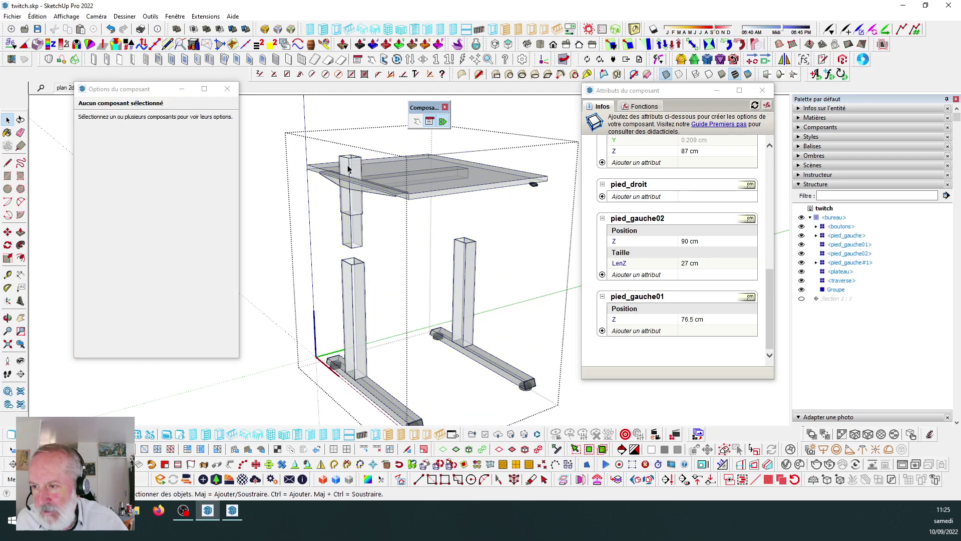
{"action": "double_click", "coordinate": [349, 167]}
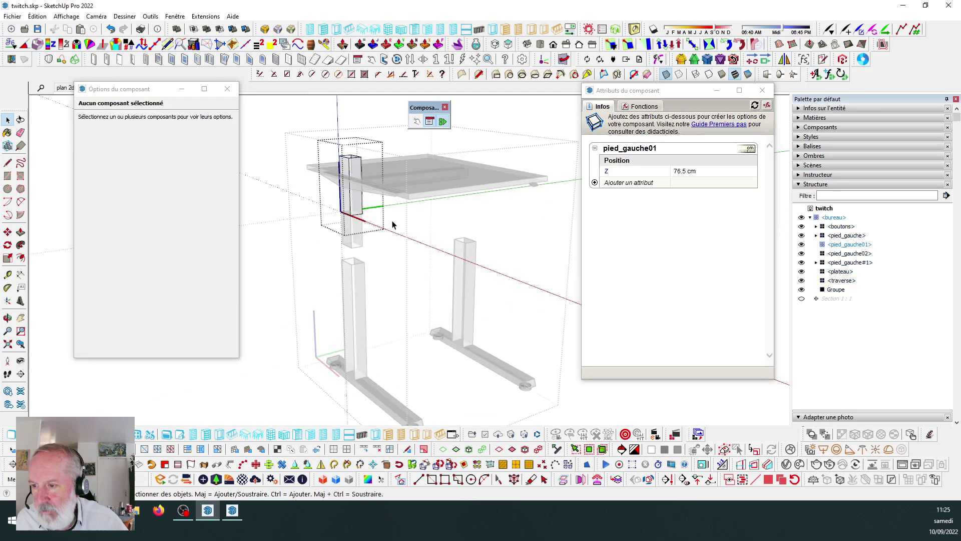
{"action": "key", "text": "Escape"}
{"action": "scroll", "coordinate": [345, 165], "scroll_direction": "up", "scroll_amount": 5}
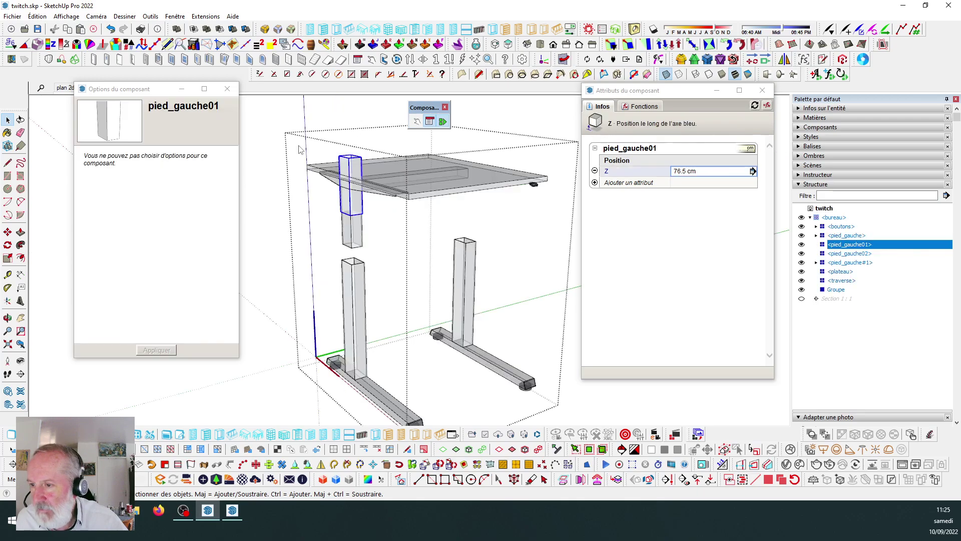
{"action": "right_click", "coordinate": [345, 162]}
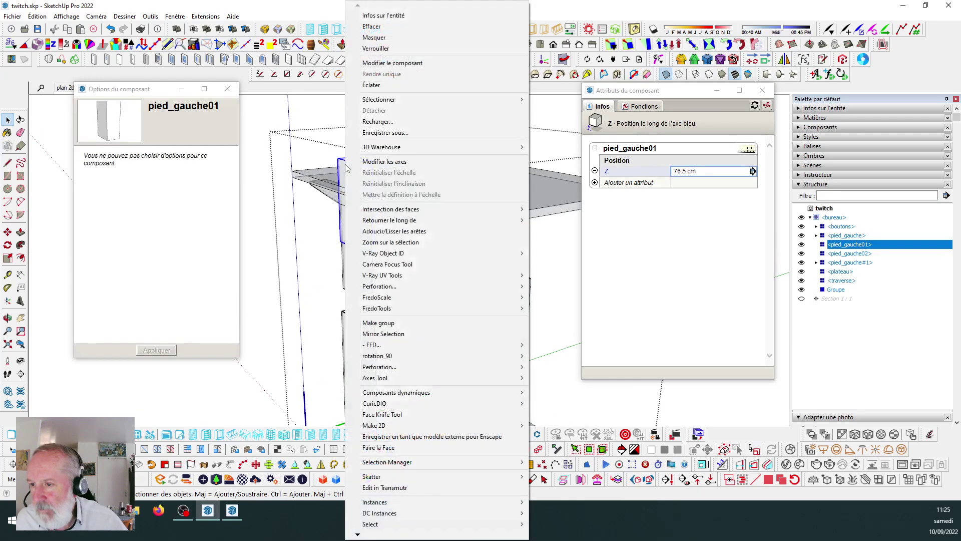
{"action": "left_click", "coordinate": [382, 162]}
{"action": "scroll", "coordinate": [345, 150], "scroll_direction": "up", "scroll_amount": 5}
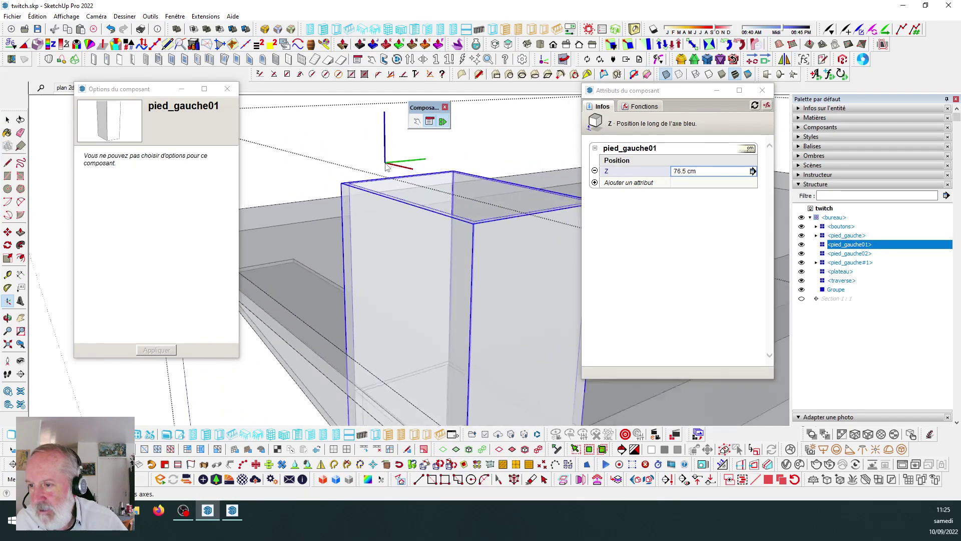
{"action": "left_click", "coordinate": [293, 222]}
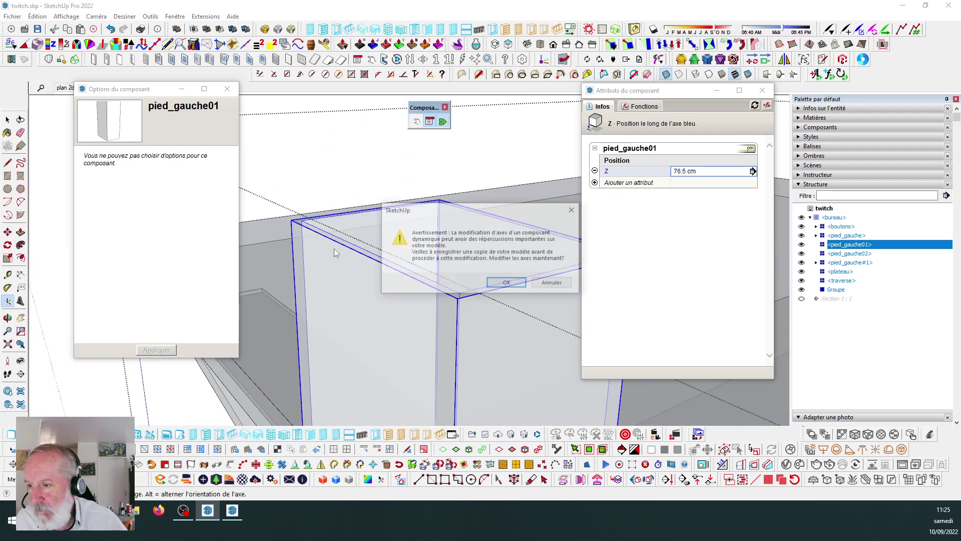
{"action": "left_click", "coordinate": [518, 287]}
{"action": "key", "text": "space"}
{"action": "scroll", "coordinate": [374, 254], "scroll_direction": "down", "scroll_amount": 1}
{"action": "scroll", "coordinate": [370, 195], "scroll_direction": "down", "scroll_amount": 3}
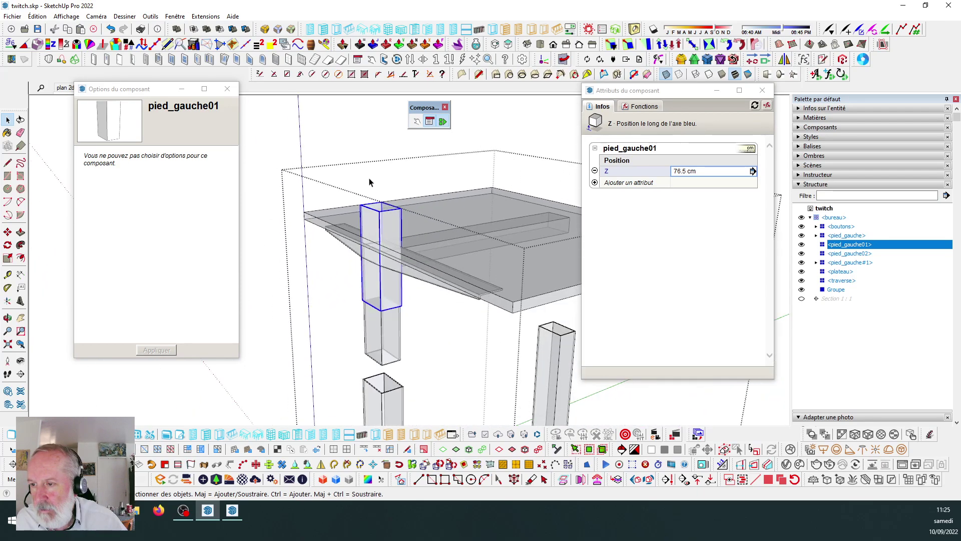
Leave bureau's editing mode, reselect bureau with its leg position updated from the new axes, and check the left leg.
{"action": "key", "text": "Escape"}
{"action": "scroll", "coordinate": [385, 271], "scroll_direction": "down", "scroll_amount": 3}
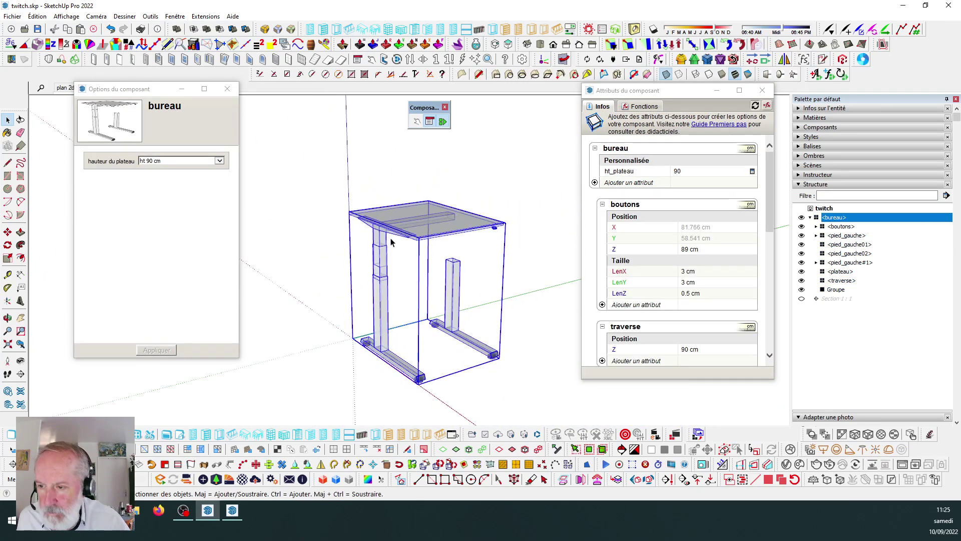
{"action": "scroll", "coordinate": [381, 258], "scroll_direction": "up", "scroll_amount": 3}
{"action": "scroll", "coordinate": [370, 243], "scroll_direction": "down", "scroll_amount": 2}
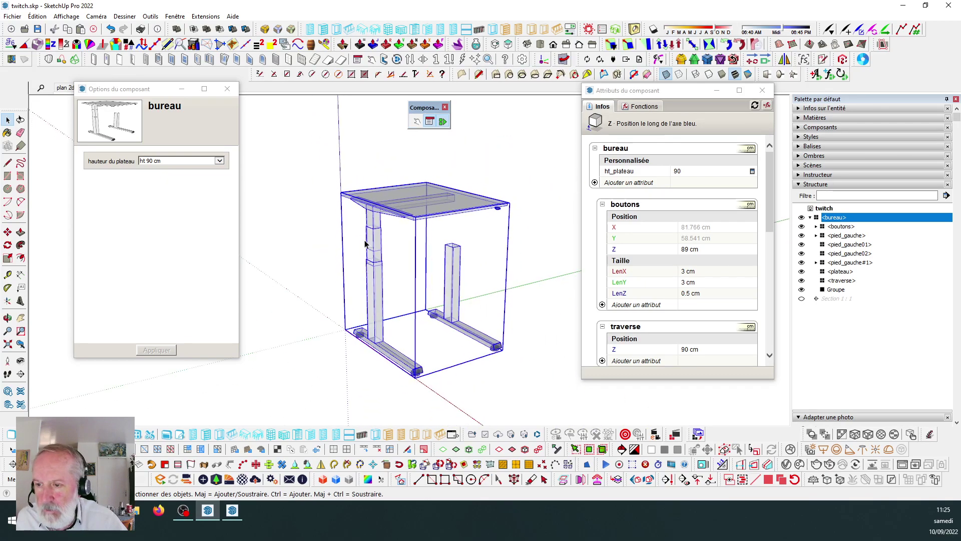
{"action": "scroll", "coordinate": [368, 234], "scroll_direction": "down", "scroll_amount": 4}
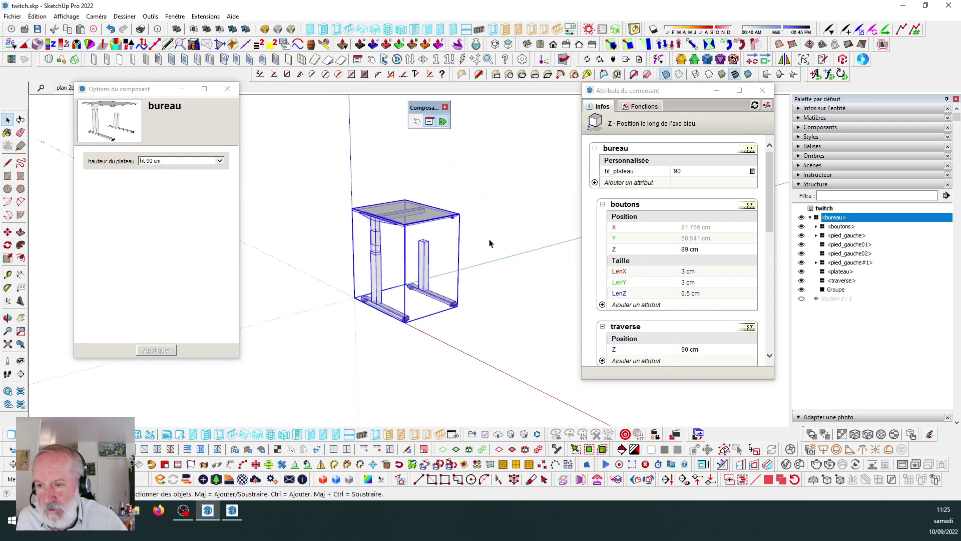
Deselect bureau, turn off the X-ray transparency of the faces and inspect the left leg's telescoping sections.
{"action": "left_click", "coordinate": [474, 249]}
{"action": "scroll", "coordinate": [368, 242], "scroll_direction": "down", "scroll_amount": 2}
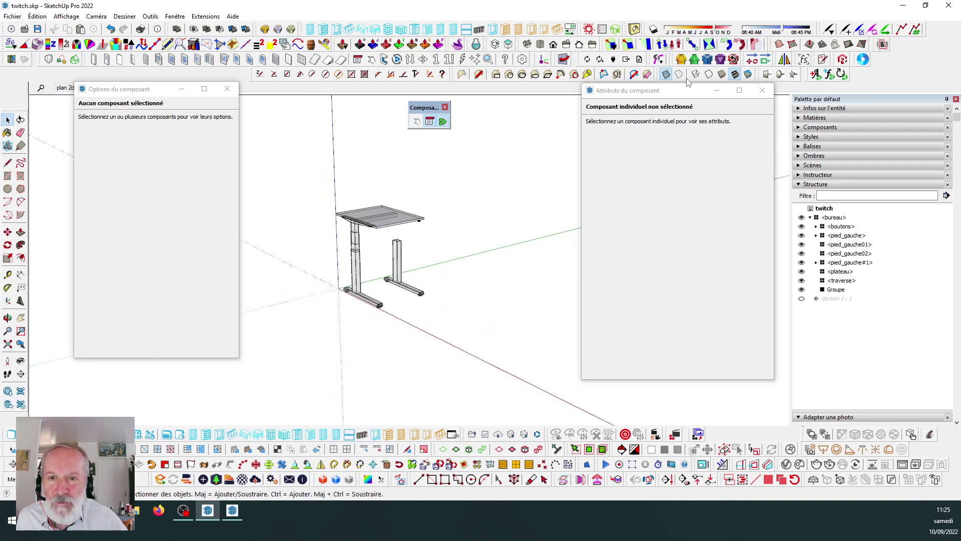
{"action": "scroll", "coordinate": [351, 238], "scroll_direction": "up", "scroll_amount": 6}
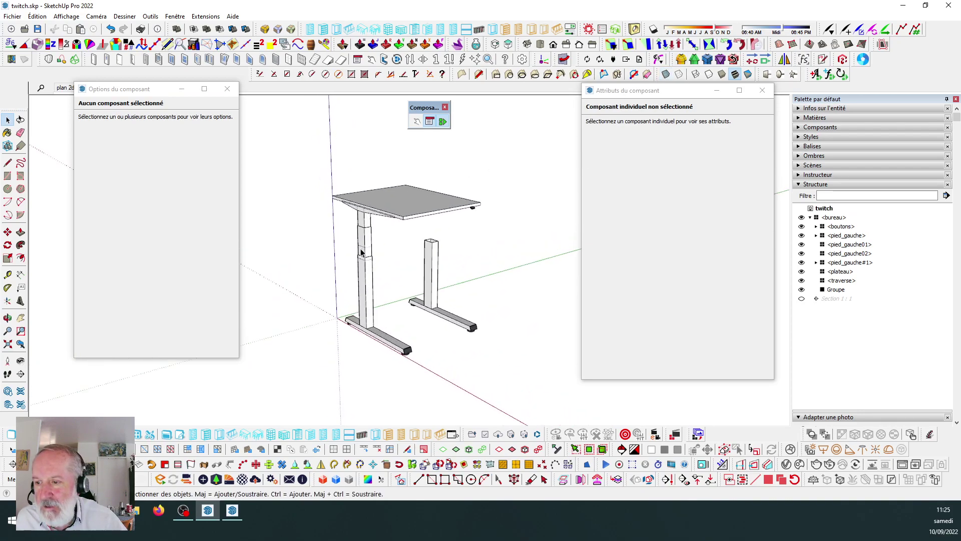
{"action": "scroll", "coordinate": [361, 241], "scroll_direction": "down", "scroll_amount": 1}
{"action": "scroll", "coordinate": [361, 242], "scroll_direction": "down", "scroll_amount": 4}
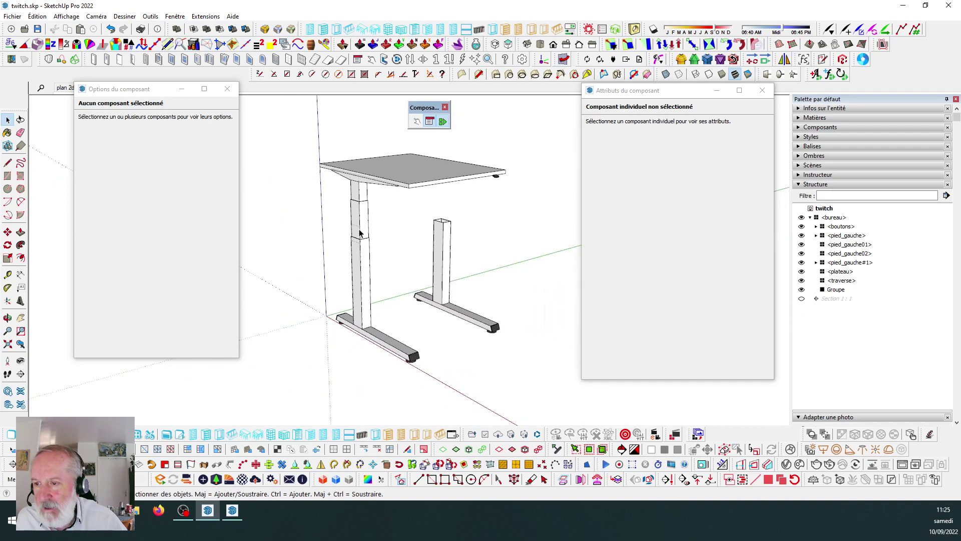
{"action": "scroll", "coordinate": [379, 246], "scroll_direction": "up", "scroll_amount": 5}
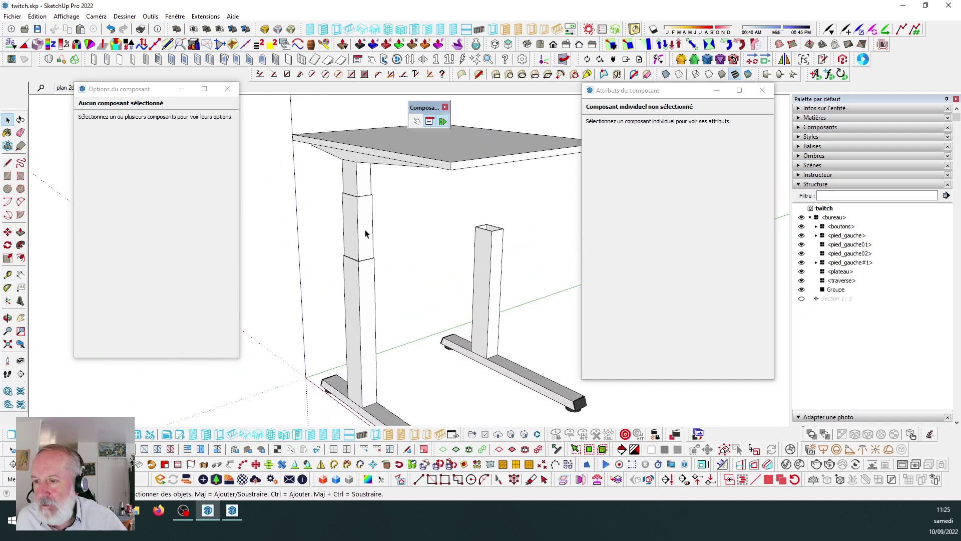
Select the bureau component, set its hauteur du plateau option to ht 100 cm and apply it.
{"action": "left_click", "coordinate": [365, 233]}
{"action": "scroll", "coordinate": [368, 225], "scroll_direction": "down", "scroll_amount": 2}
{"action": "left_click", "coordinate": [223, 161]}
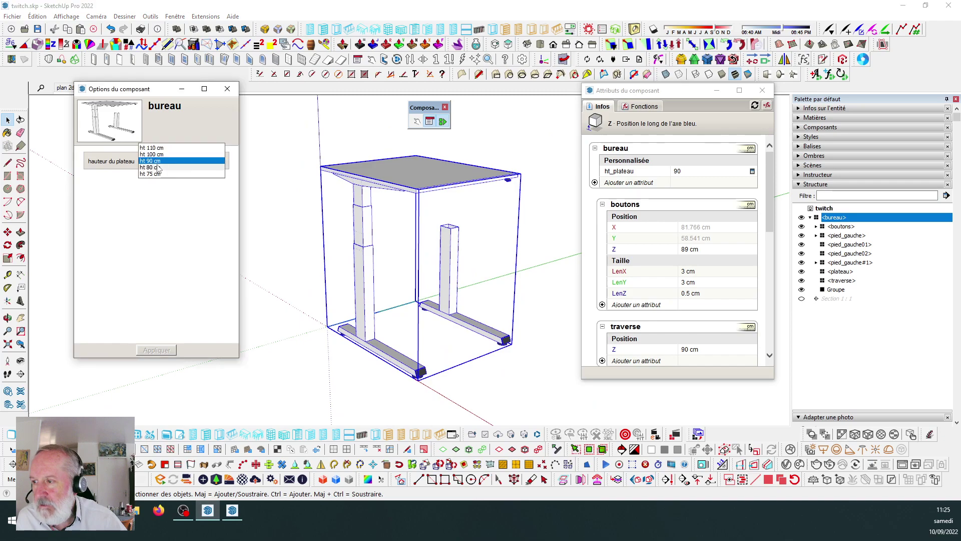
{"action": "left_click", "coordinate": [155, 154]}
{"action": "left_click", "coordinate": [157, 350]}
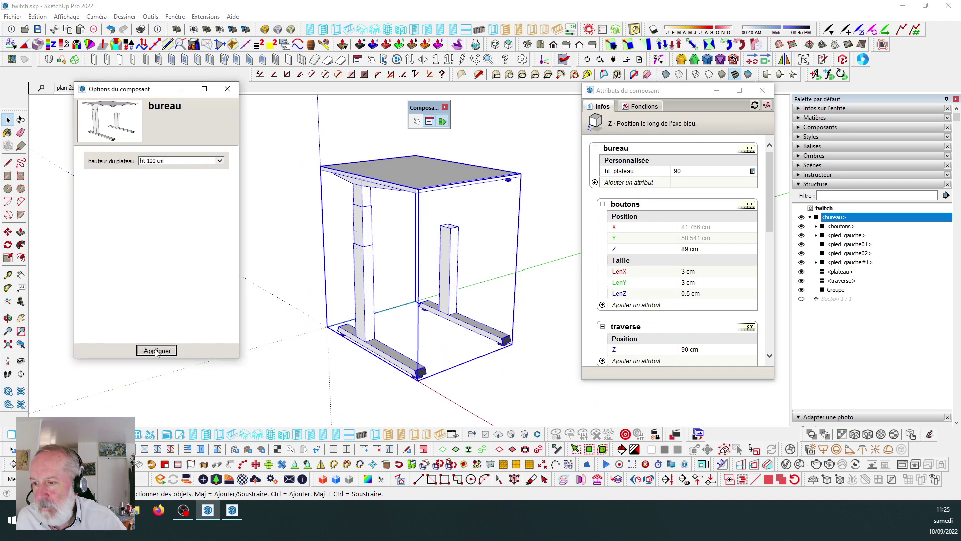
Examine how the left leg's telescoping sections line up at the 100 cm desktop height, with bureau selected and deselected.
{"action": "scroll", "coordinate": [368, 192], "scroll_direction": "up", "scroll_amount": 1}
{"action": "scroll", "coordinate": [368, 192], "scroll_direction": "down", "scroll_amount": 2}
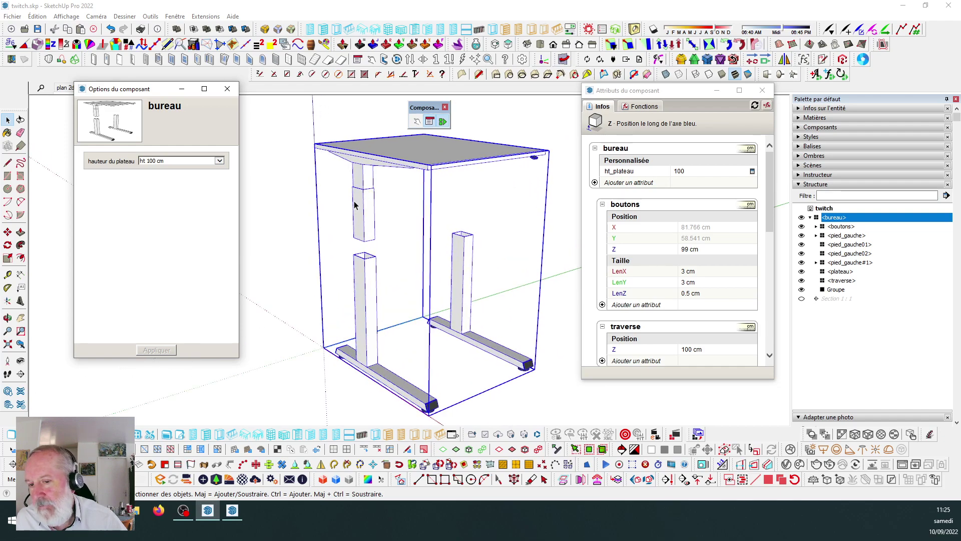
{"action": "scroll", "coordinate": [355, 204], "scroll_direction": "down", "scroll_amount": 1}
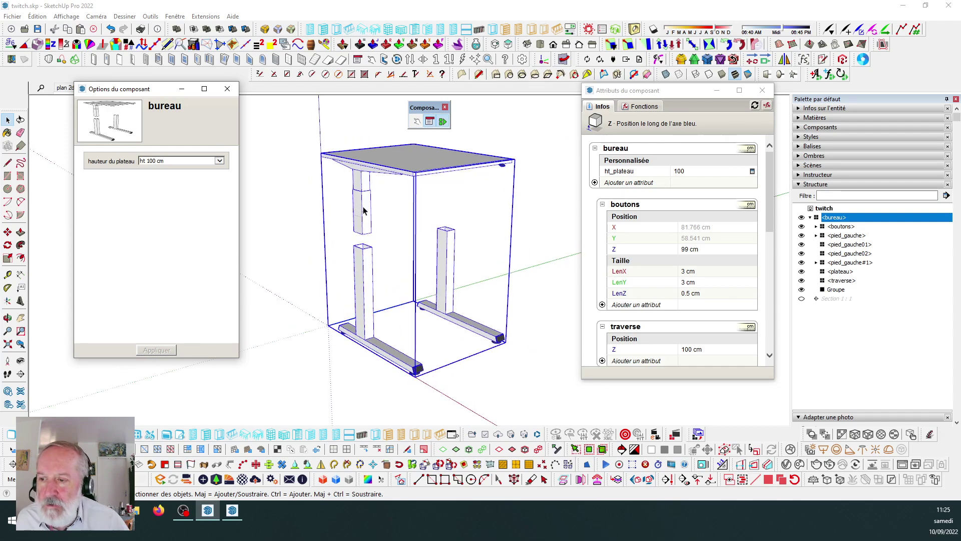
{"action": "middle_click_drag", "start_coordinate": [375, 212], "coordinate": [386, 205]}
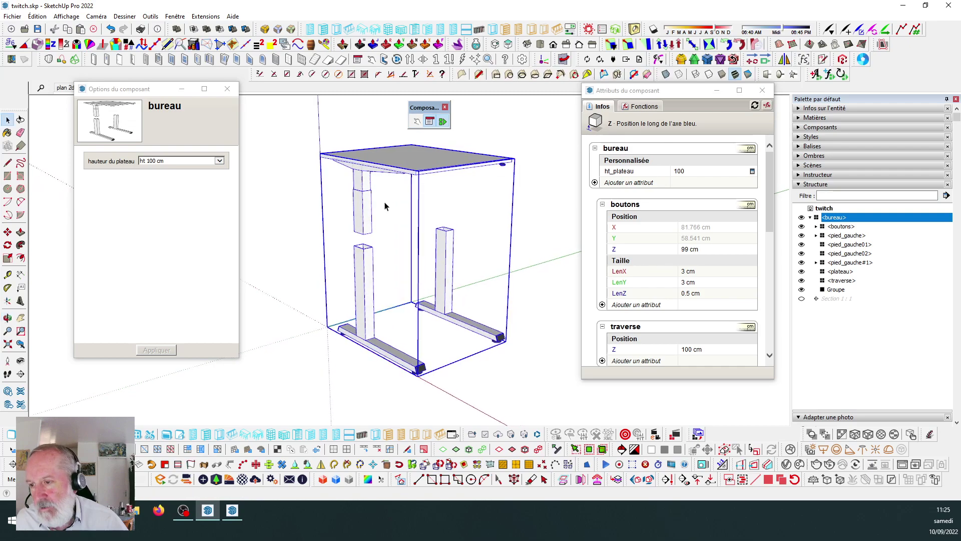
{"action": "scroll", "coordinate": [365, 203], "scroll_direction": "up", "scroll_amount": 2}
{"action": "scroll", "coordinate": [365, 204], "scroll_direction": "down", "scroll_amount": 2}
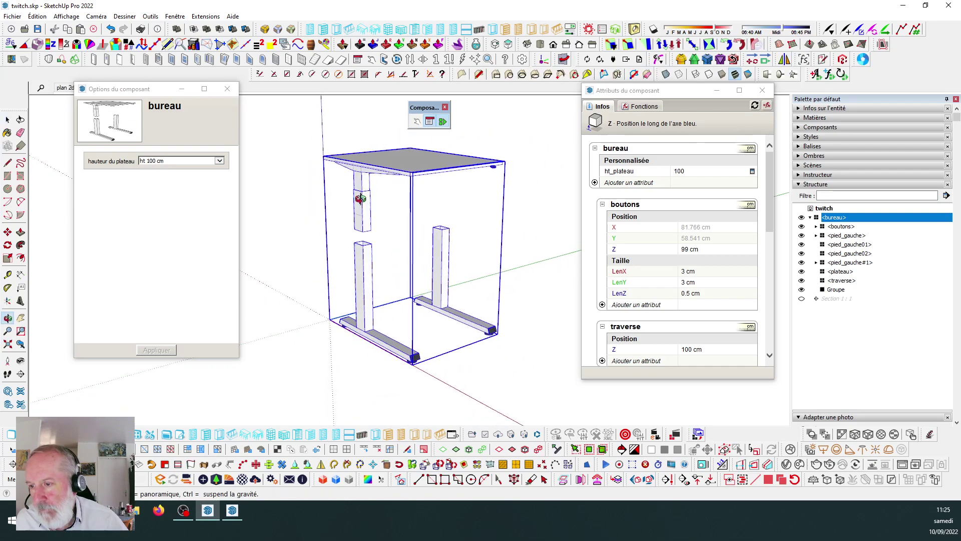
{"action": "scroll", "coordinate": [362, 204], "scroll_direction": "up", "scroll_amount": 1}
{"action": "scroll", "coordinate": [362, 204], "scroll_direction": "up", "scroll_amount": 1}
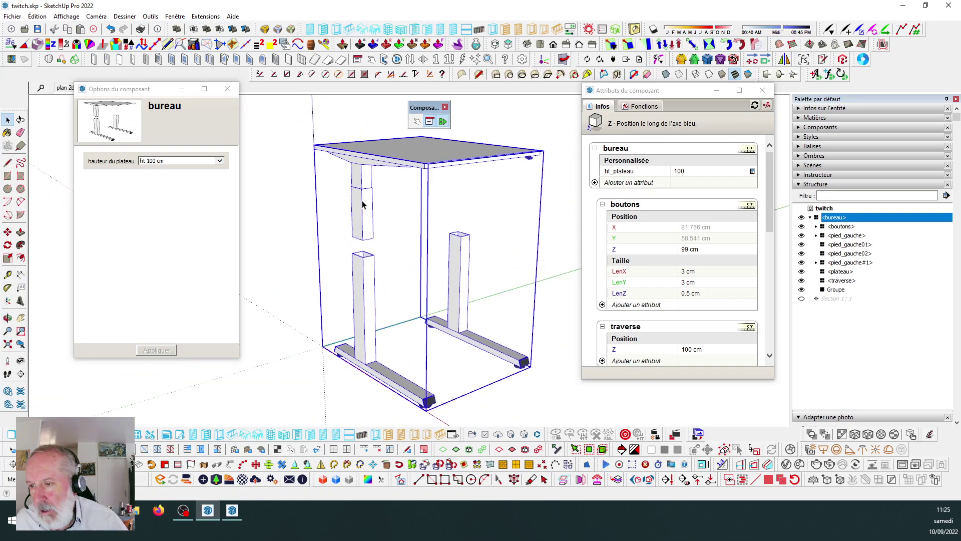
{"action": "scroll", "coordinate": [362, 204], "scroll_direction": "down", "scroll_amount": 1}
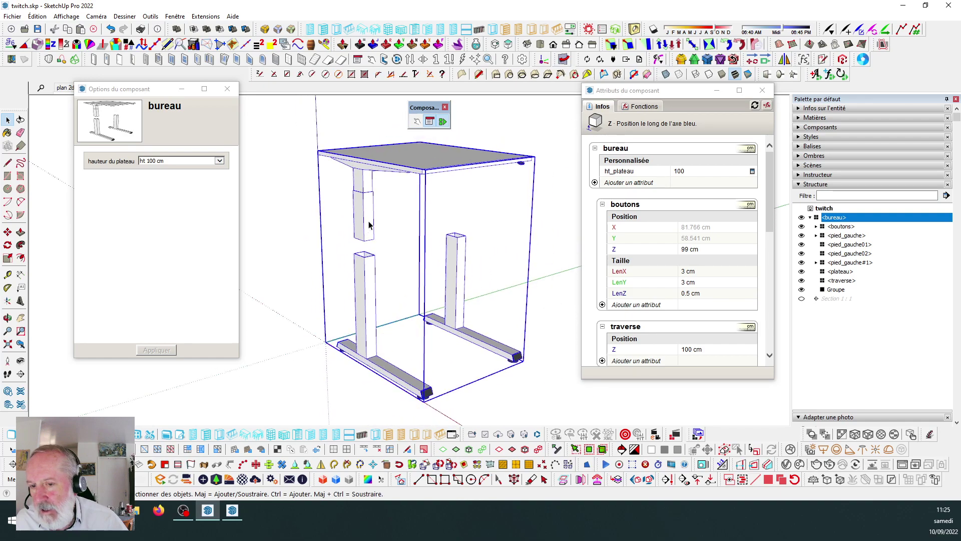
{"action": "scroll", "coordinate": [368, 228], "scroll_direction": "down", "scroll_amount": 1}
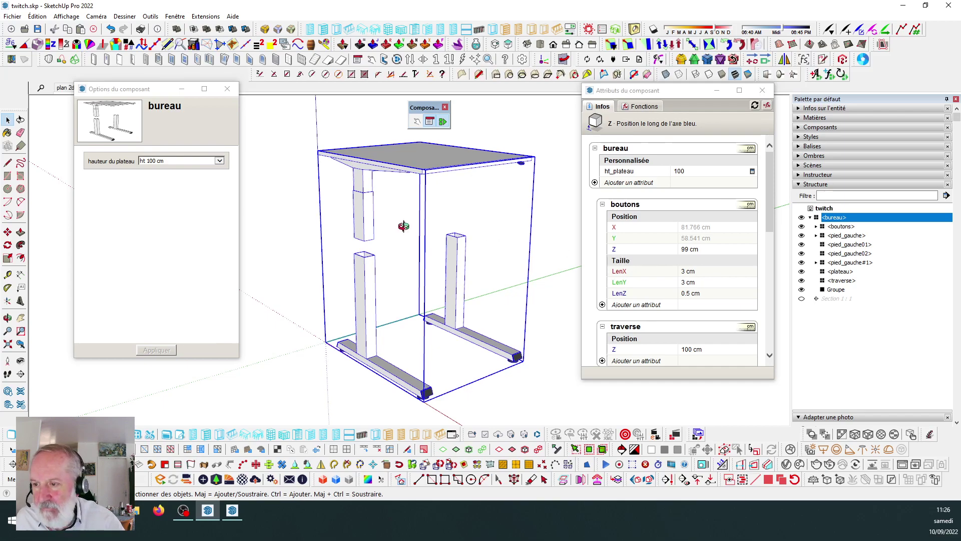
{"action": "scroll", "coordinate": [369, 215], "scroll_direction": "down", "scroll_amount": 1}
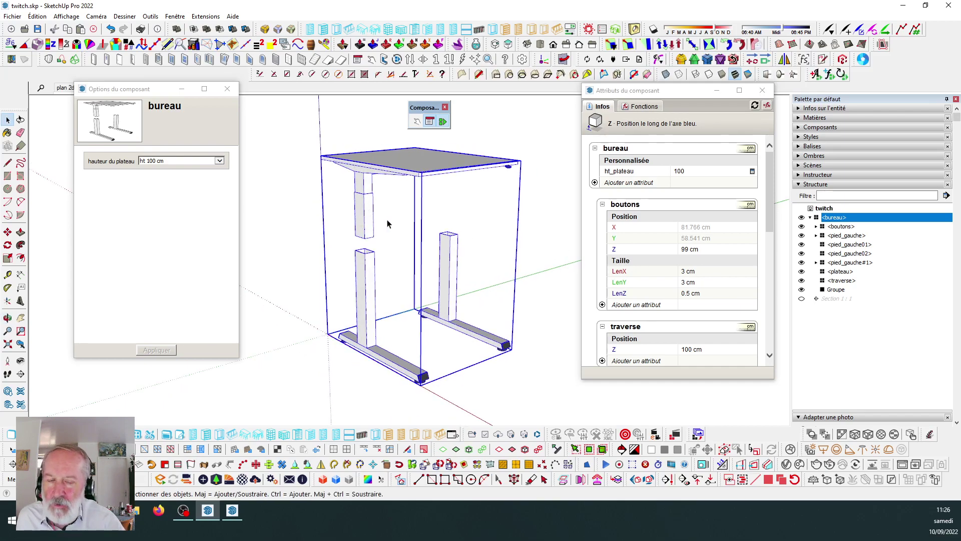
{"action": "left_click", "coordinate": [555, 263]}
{"action": "scroll", "coordinate": [385, 258], "scroll_direction": "down", "scroll_amount": 1}
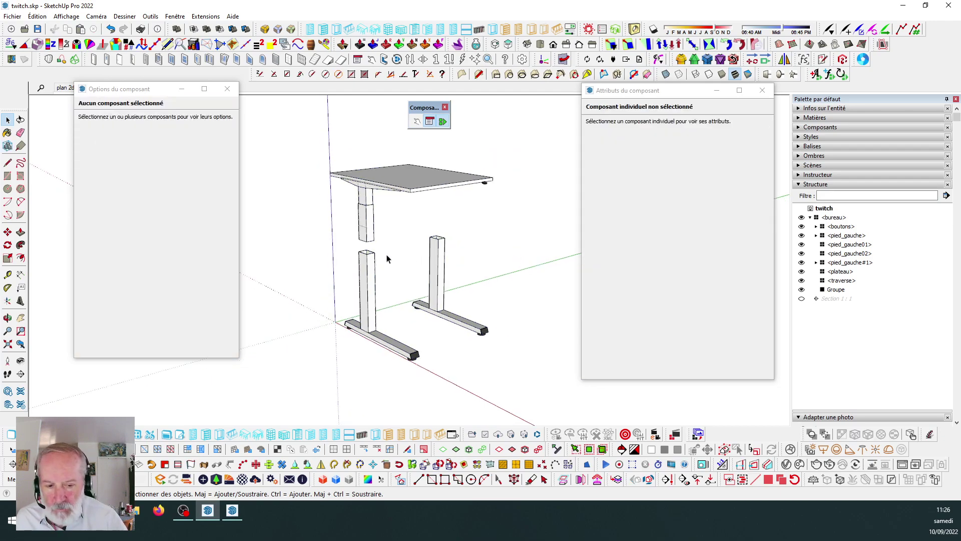
{"action": "middle_click_drag", "start_coordinate": [411, 159], "coordinate": [410, 183]}
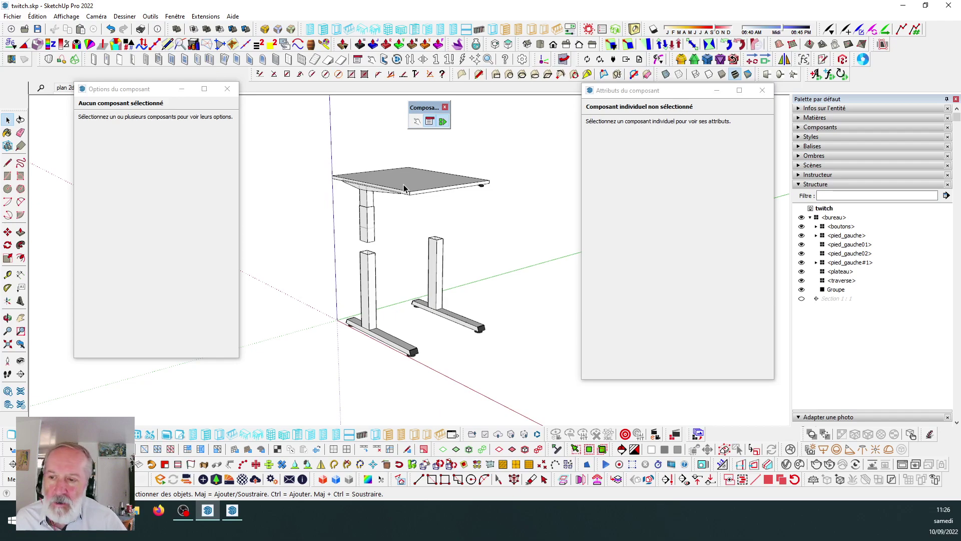
{"action": "scroll", "coordinate": [394, 184], "scroll_direction": "down", "scroll_amount": 2}
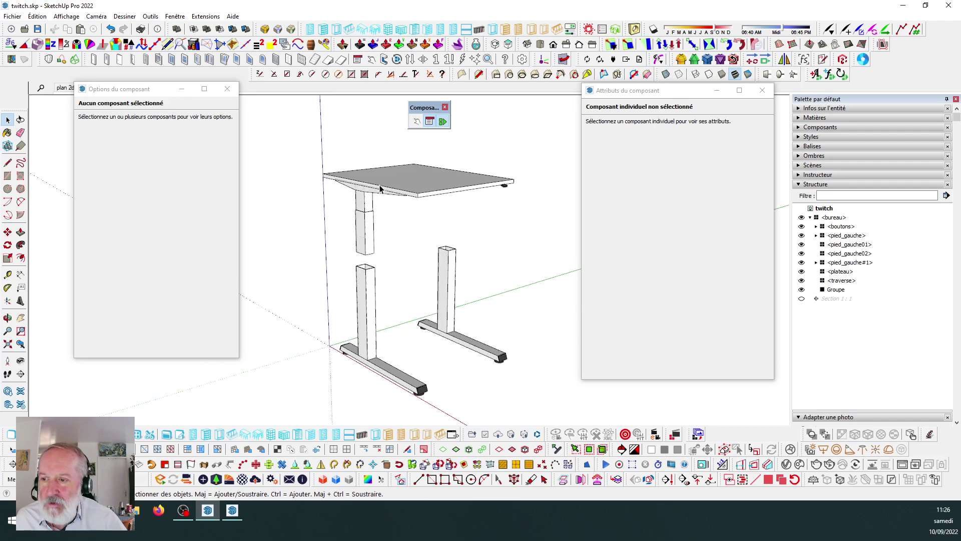
{"action": "scroll", "coordinate": [393, 184], "scroll_direction": "up", "scroll_amount": 2}
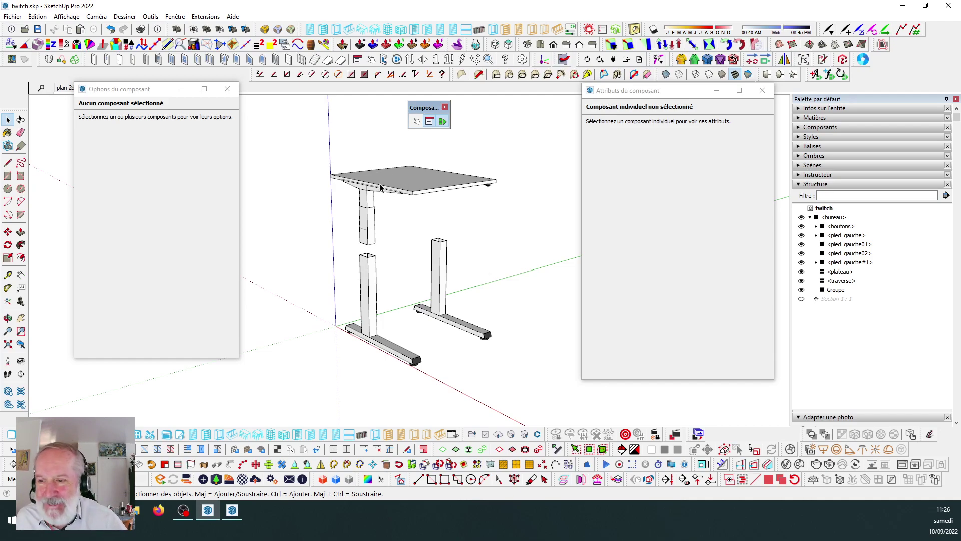
{"action": "middle_click_drag", "start_coordinate": [393, 196], "coordinate": [404, 194]}
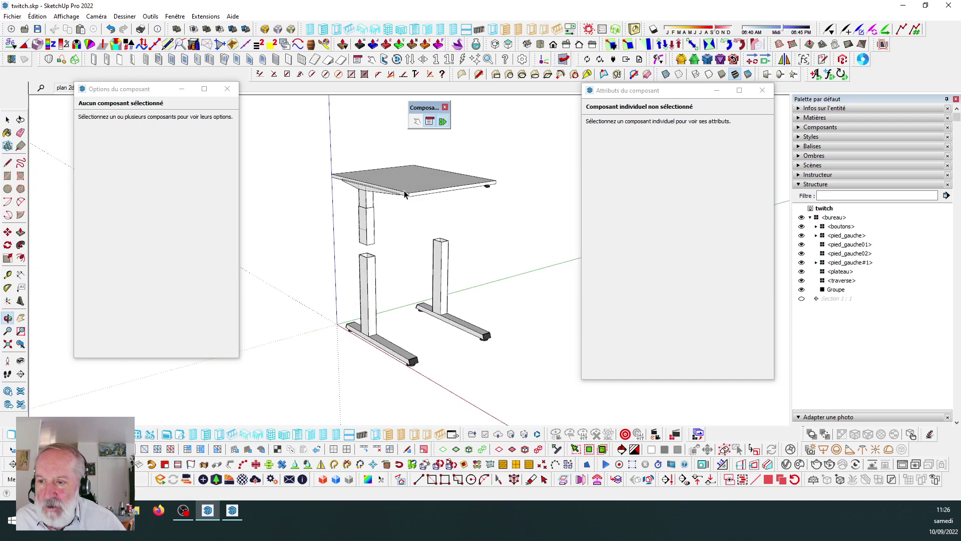
Select the bureau component, save the twitch.skp model and deselect the component.
{"action": "left_click", "coordinate": [404, 192]}
{"action": "scroll", "coordinate": [403, 191], "scroll_direction": "down", "scroll_amount": 2}
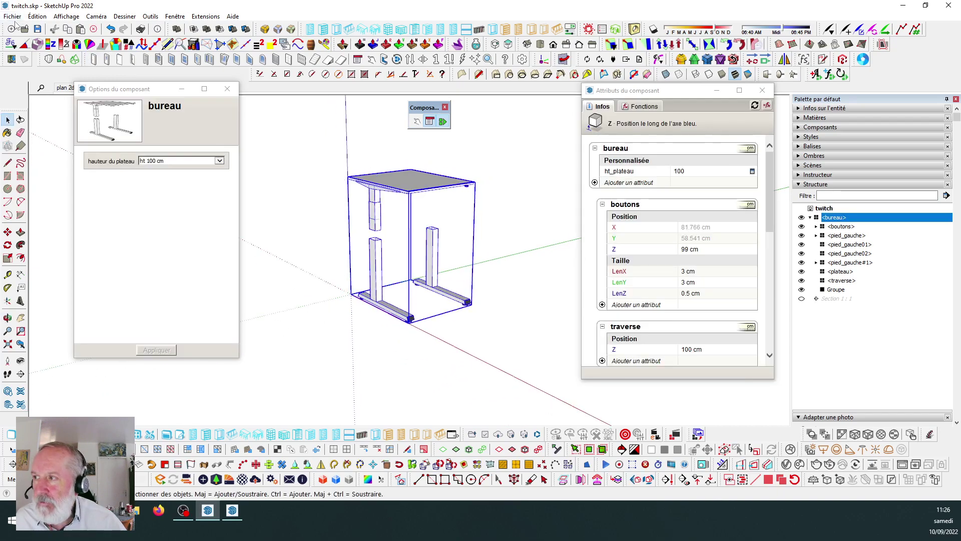
{"action": "left_click", "coordinate": [12, 16]}
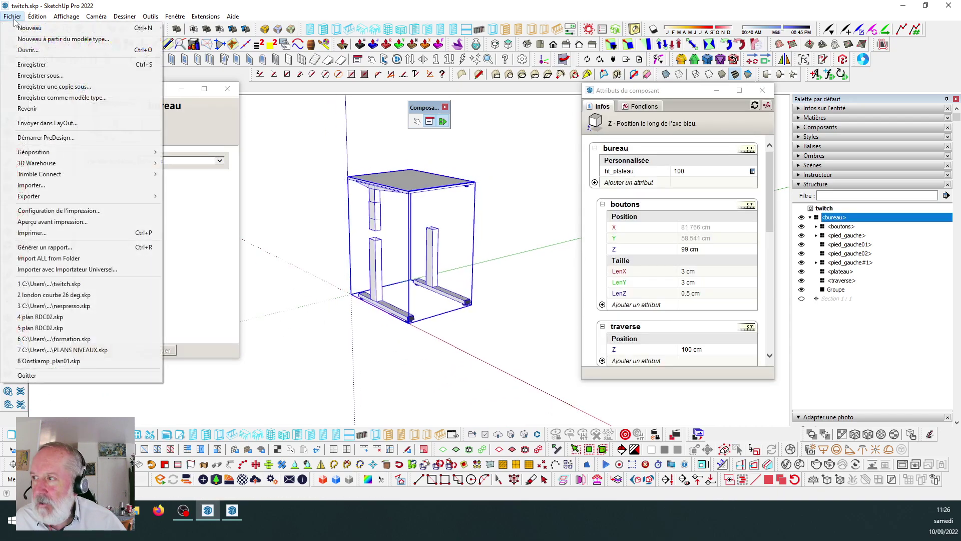
{"action": "left_click", "coordinate": [41, 67]}
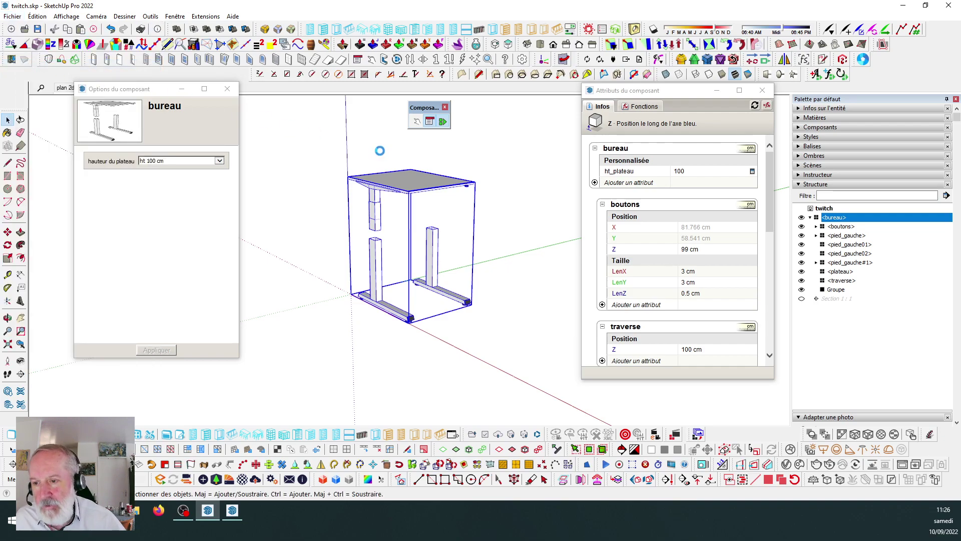
{"action": "scroll", "coordinate": [394, 188], "scroll_direction": "up", "scroll_amount": 2}
{"action": "scroll", "coordinate": [396, 186], "scroll_direction": "down", "scroll_amount": 2}
{"action": "left_click", "coordinate": [538, 188]}
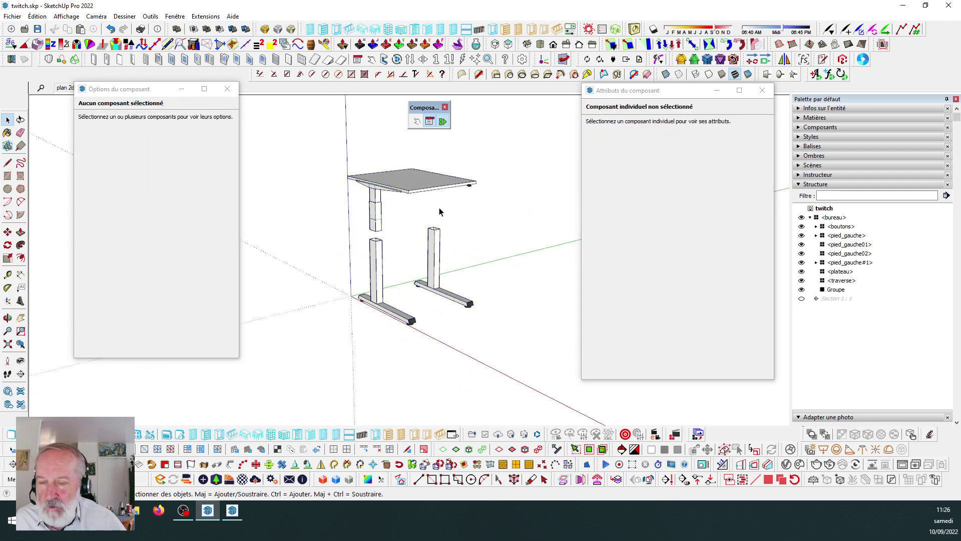
{"action": "scroll", "coordinate": [400, 185], "scroll_direction": "up", "scroll_amount": 1}
{"action": "scroll", "coordinate": [404, 175], "scroll_direction": "down", "scroll_amount": 2}
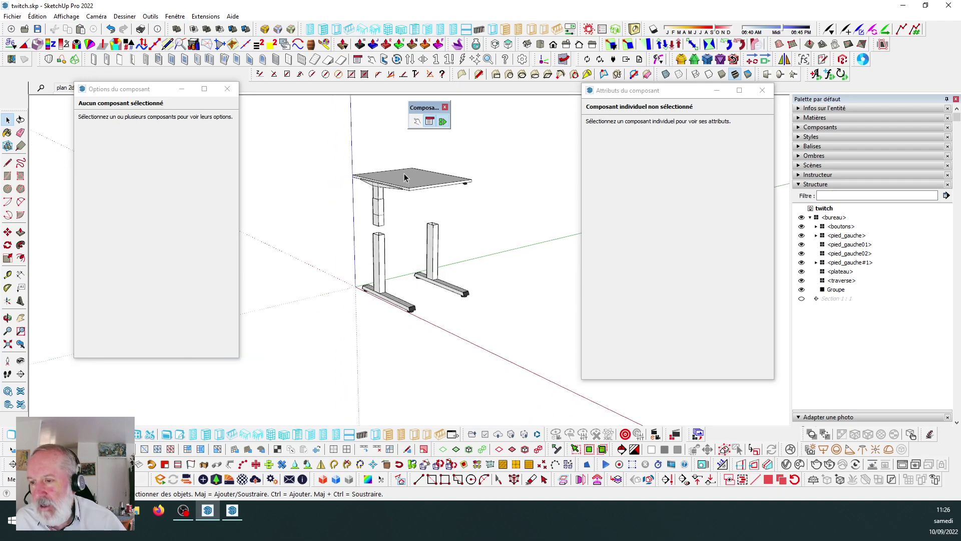
{"action": "scroll", "coordinate": [425, 181], "scroll_direction": "up", "scroll_amount": 3}
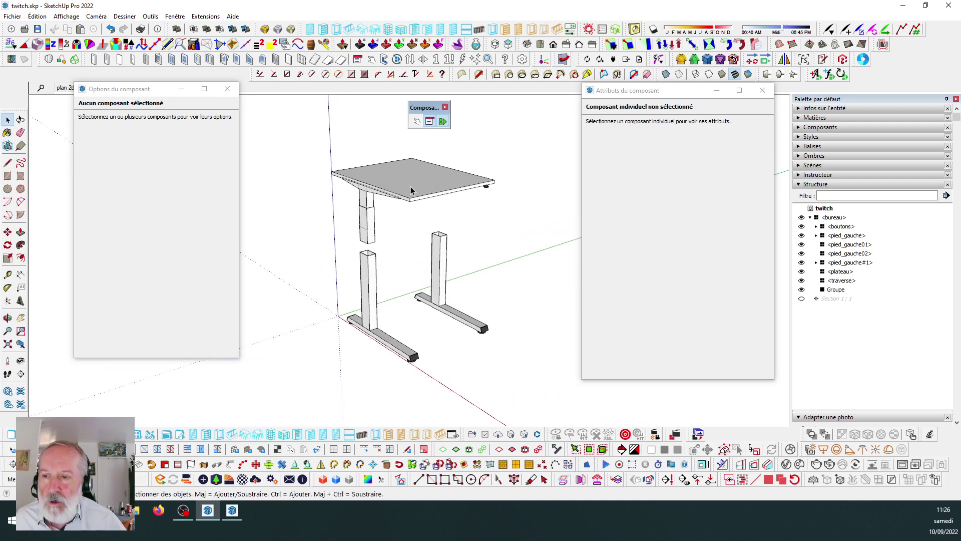